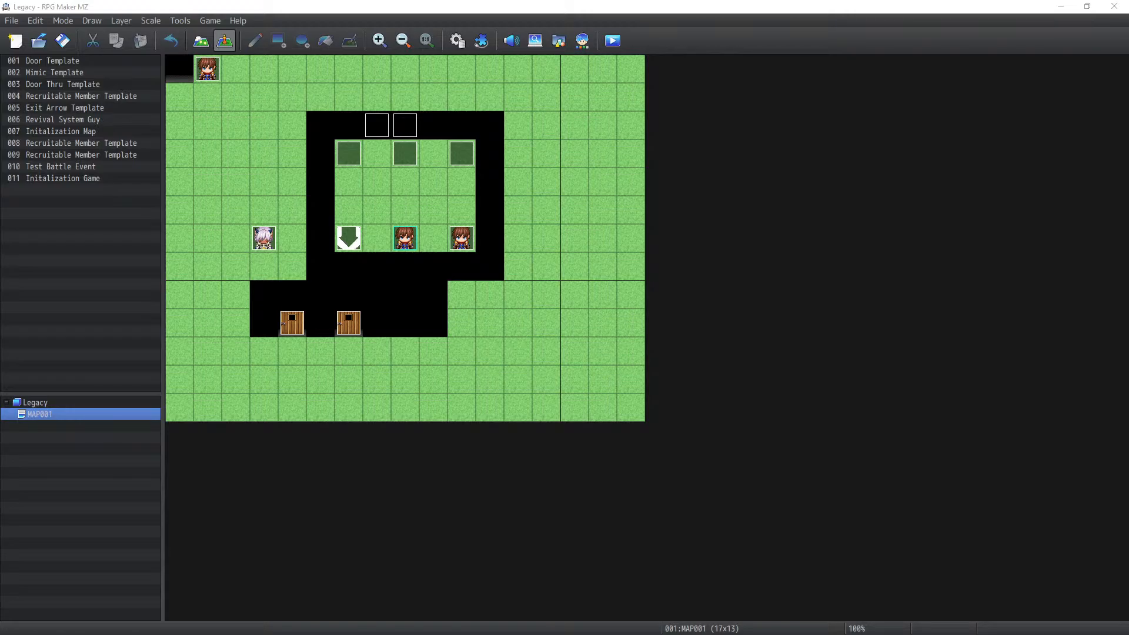
Open the database and review the notes of the unnamed first class and the Reincarnate, Booster and Spite classes
{"action": "left_click", "coordinate": [458, 41]}
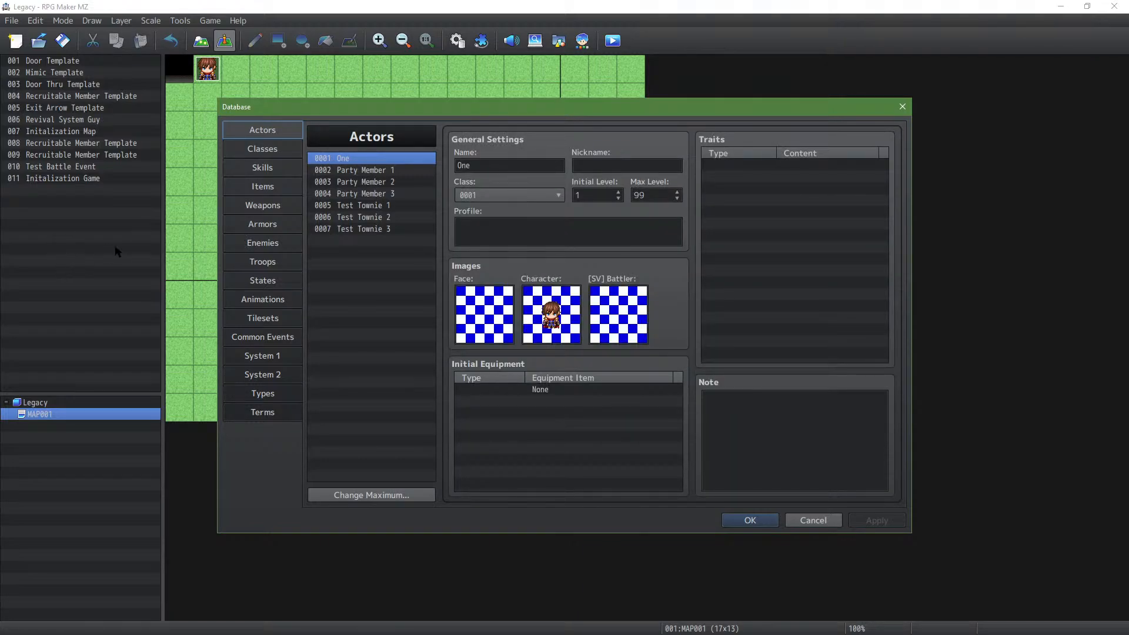
{"action": "left_click", "coordinate": [253, 356]}
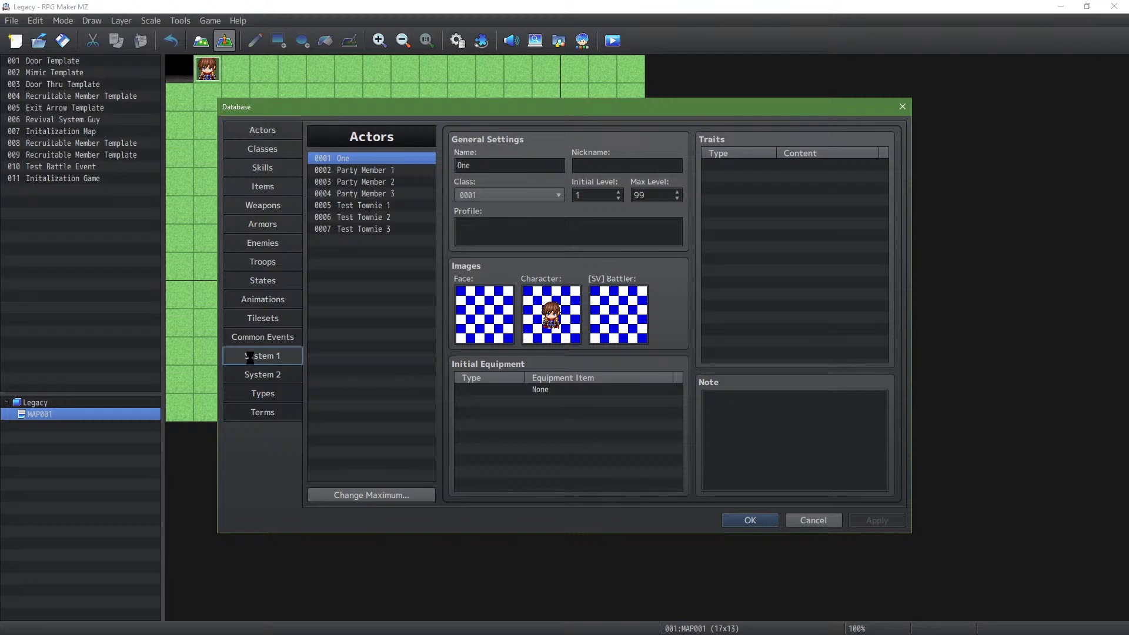
{"action": "left_click", "coordinate": [264, 168]}
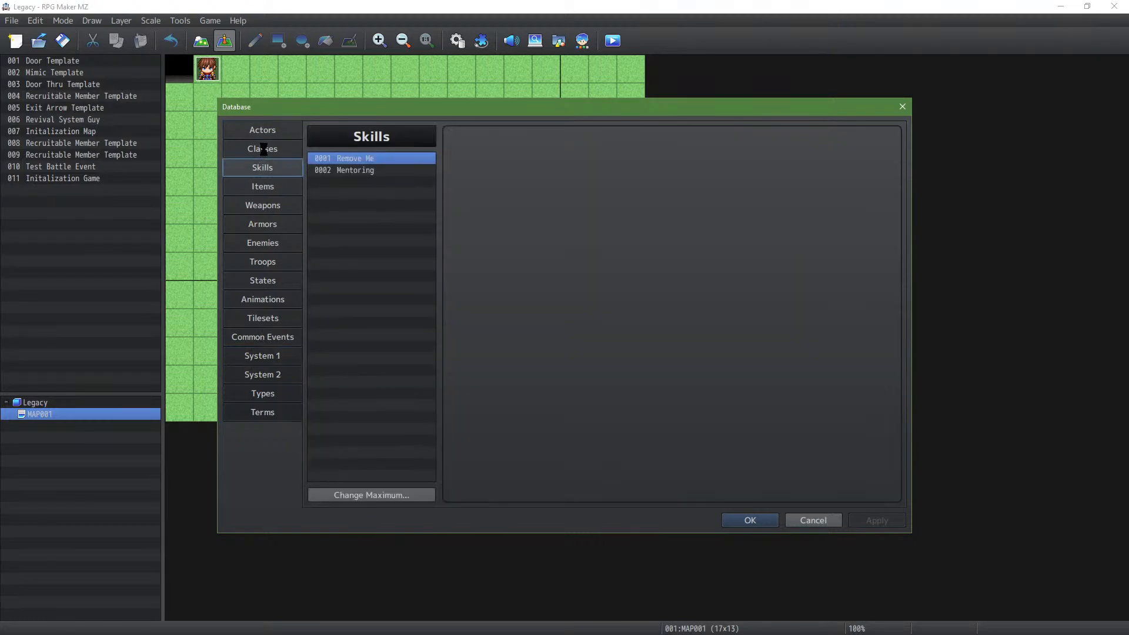
{"action": "left_click", "coordinate": [262, 150]}
{"action": "left_click", "coordinate": [353, 182]}
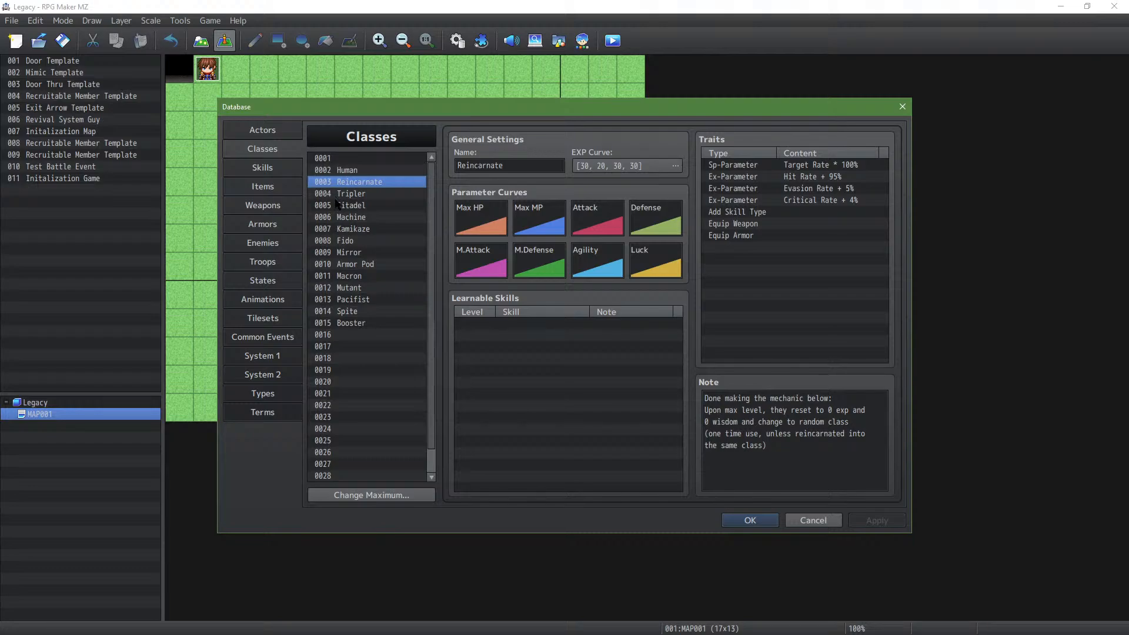
{"action": "left_click", "coordinate": [357, 158]}
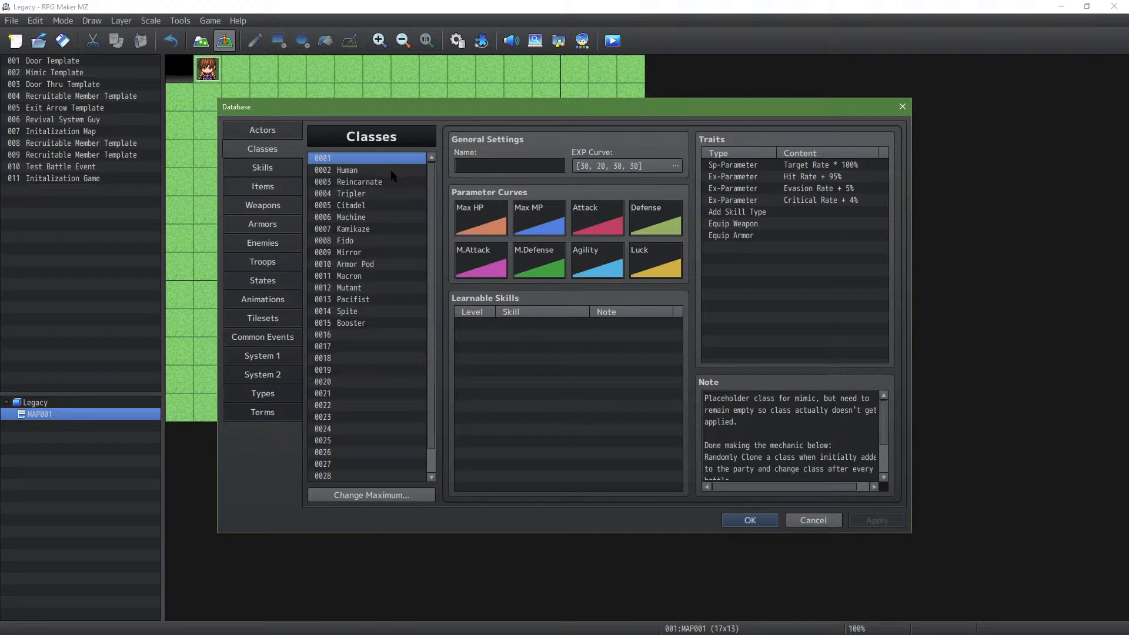
{"action": "left_click", "coordinate": [380, 185]}
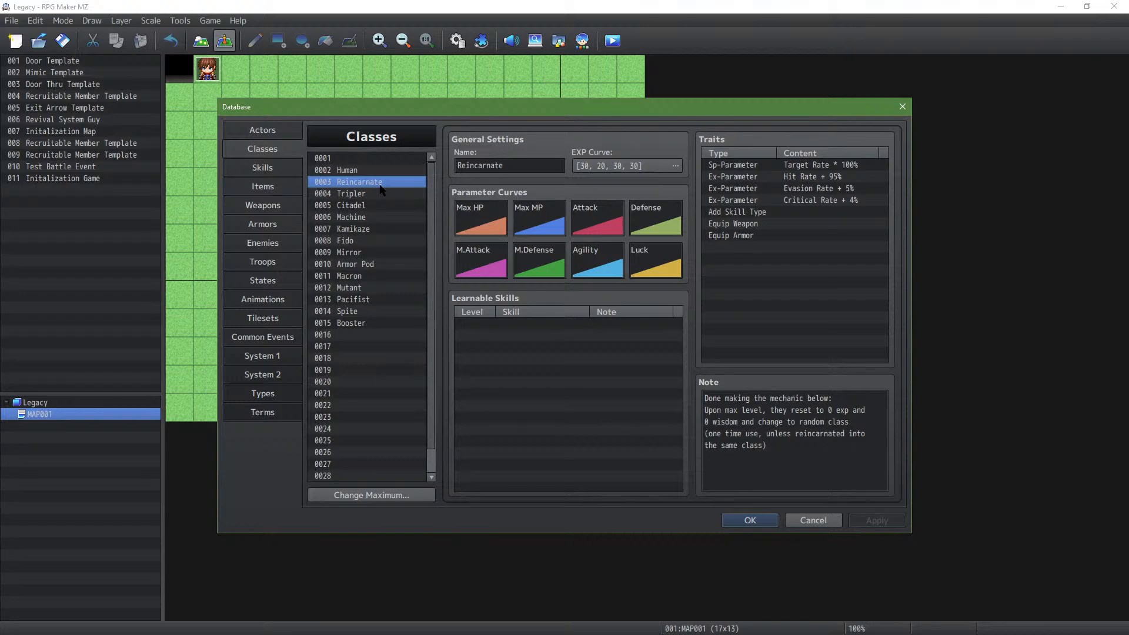
{"action": "left_click", "coordinate": [364, 323]}
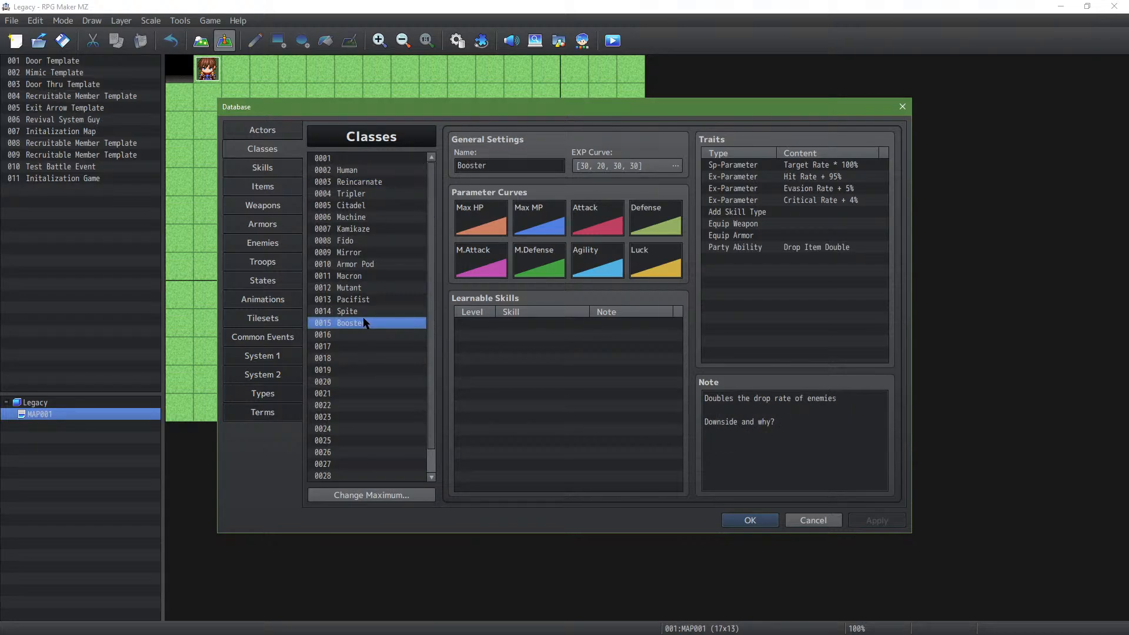
{"action": "left_click", "coordinate": [368, 313]}
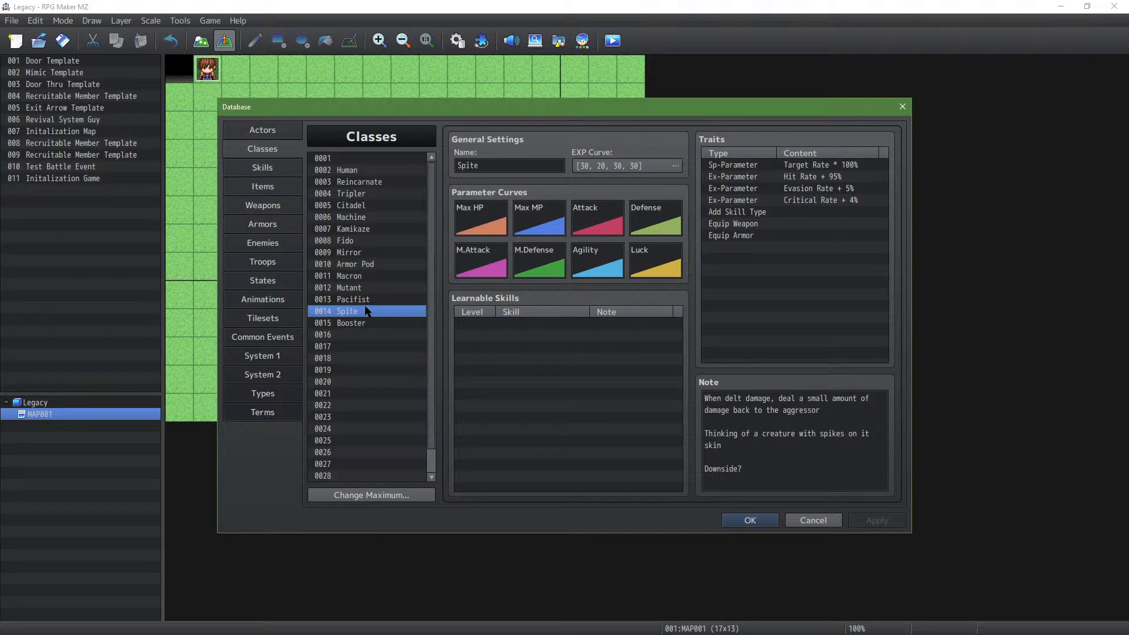
Browse the remaining class entries, including Tripler, Human, Citadel, Fido and Mirror, and read the mechanic notes
{"action": "left_click", "coordinate": [363, 197]}
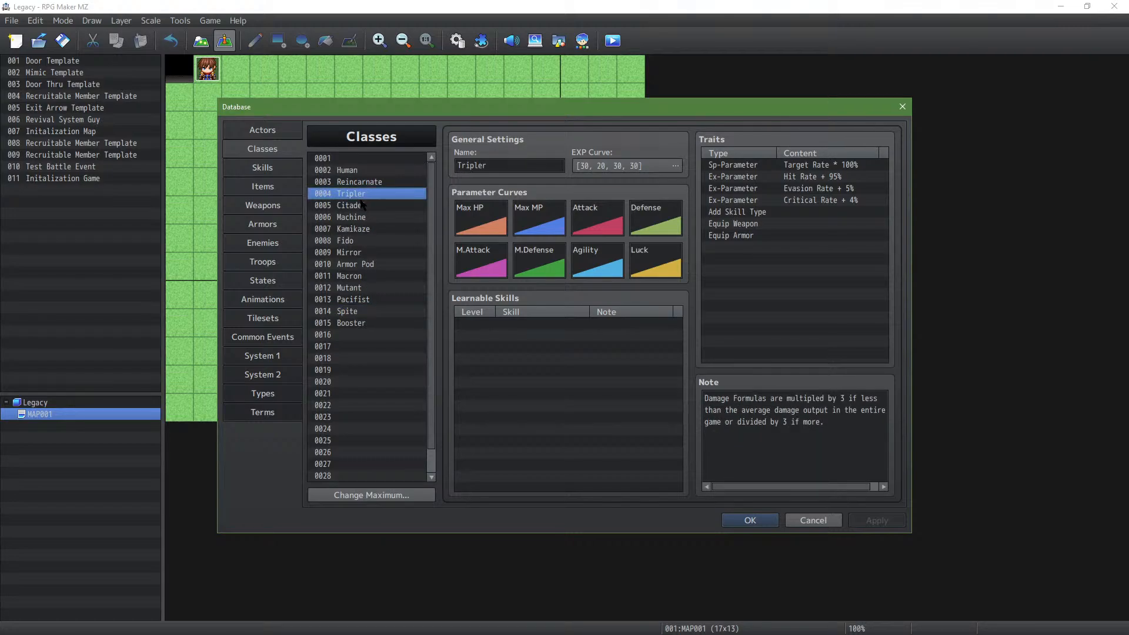
{"action": "left_click", "coordinate": [362, 206]}
{"action": "left_click", "coordinate": [362, 217]}
{"action": "left_click", "coordinate": [356, 253]}
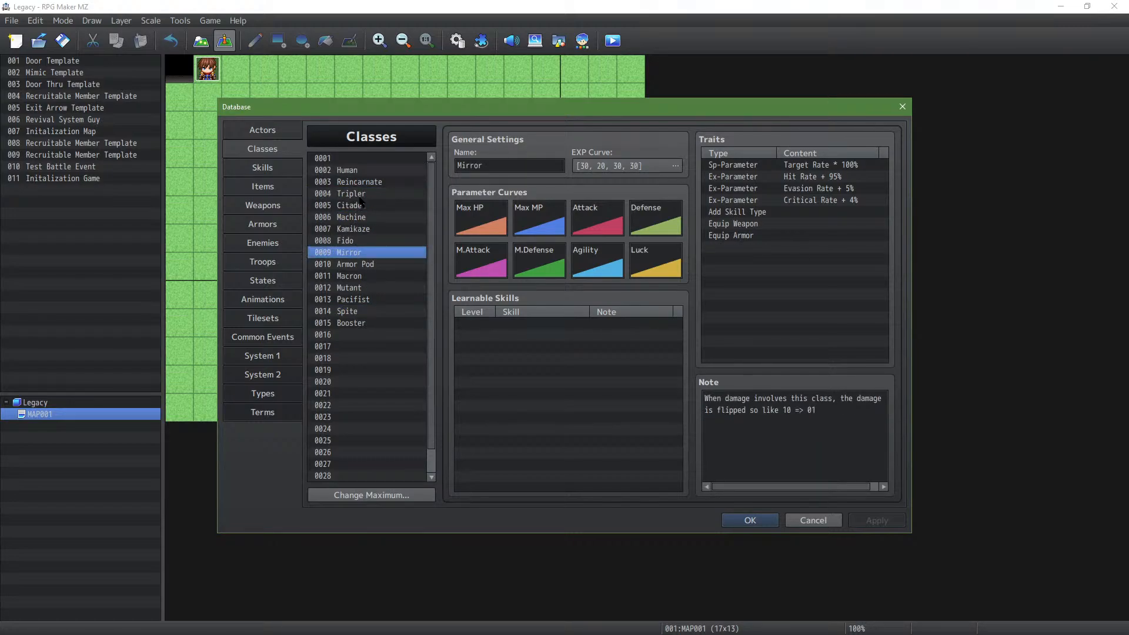
{"action": "left_click", "coordinate": [358, 170]}
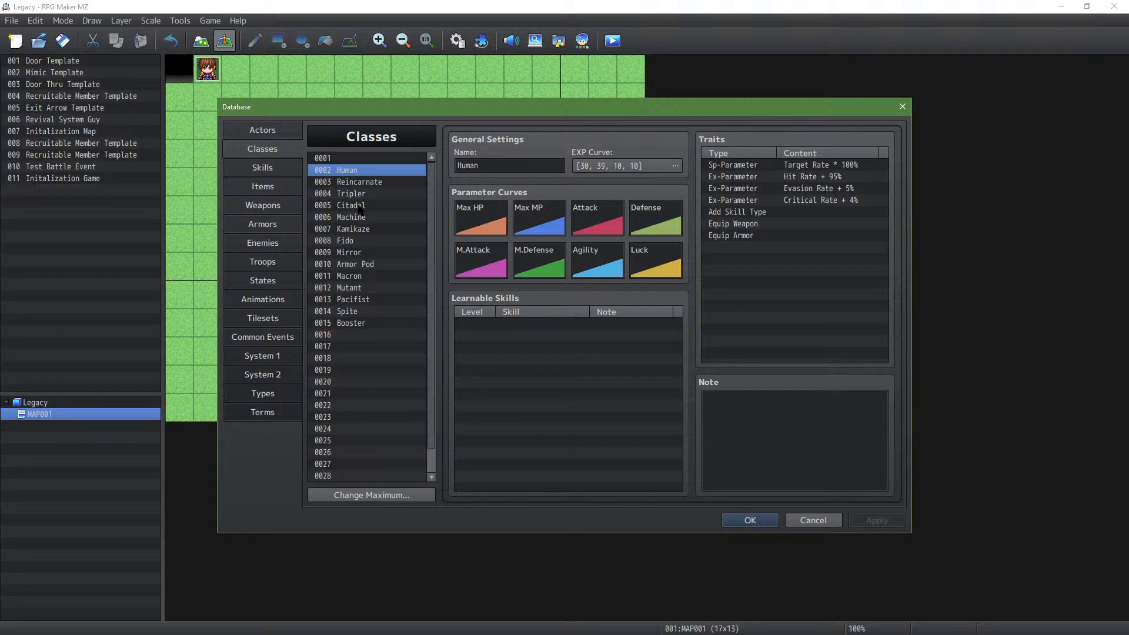
{"action": "left_click", "coordinate": [364, 196]}
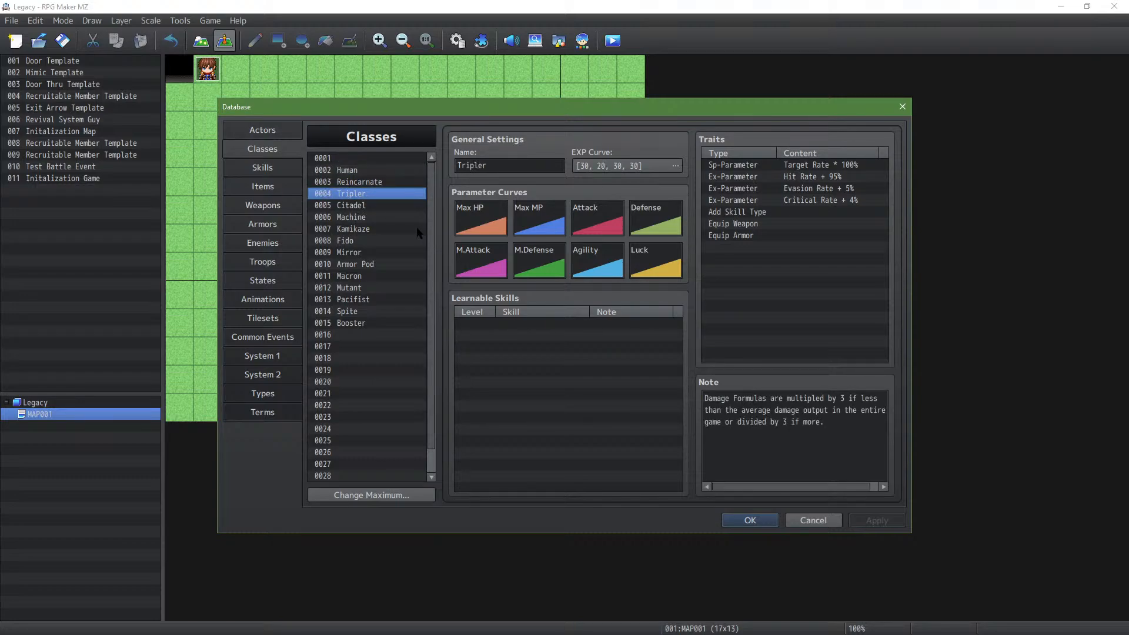
{"action": "left_click", "coordinate": [363, 216]}
{"action": "left_click", "coordinate": [362, 211]}
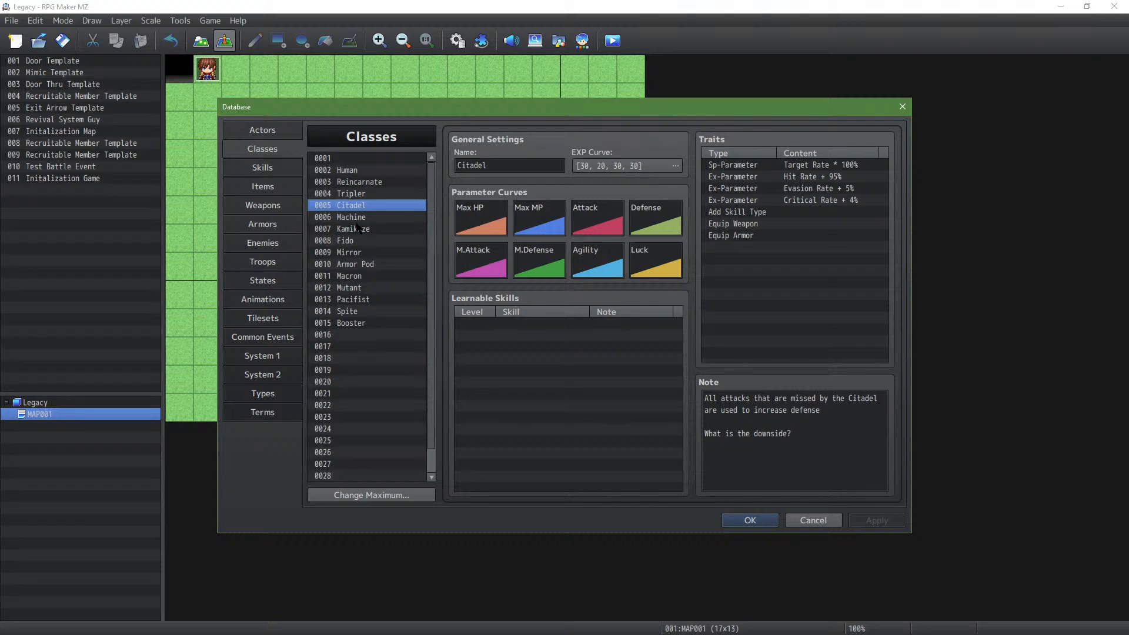
{"action": "left_click", "coordinate": [359, 228]}
{"action": "left_click", "coordinate": [353, 239]}
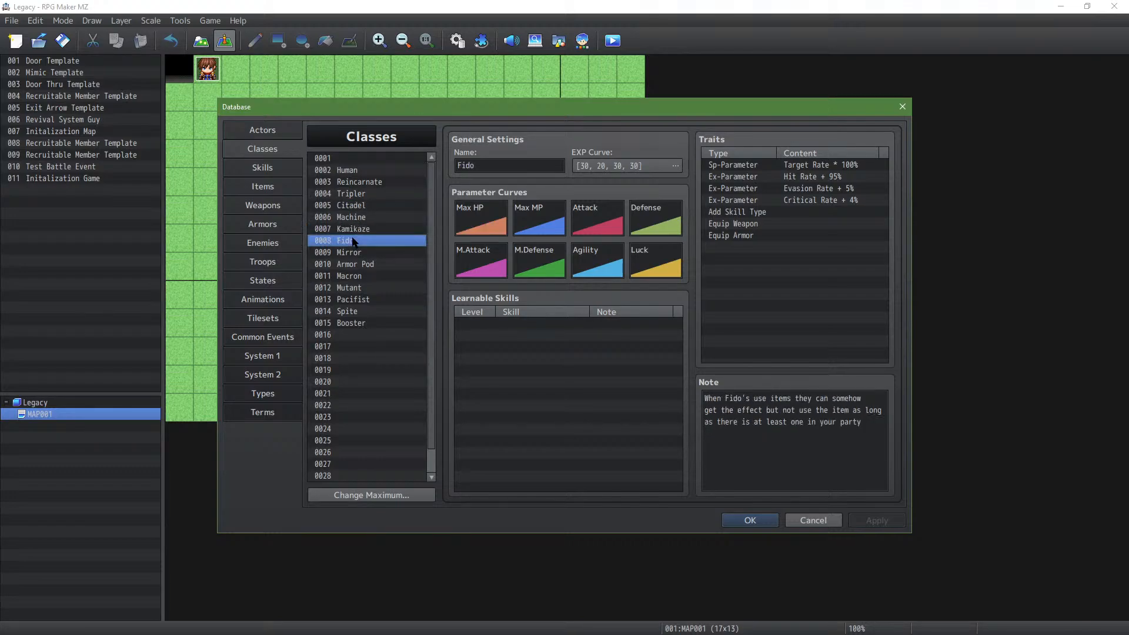
{"action": "left_click", "coordinate": [353, 253]}
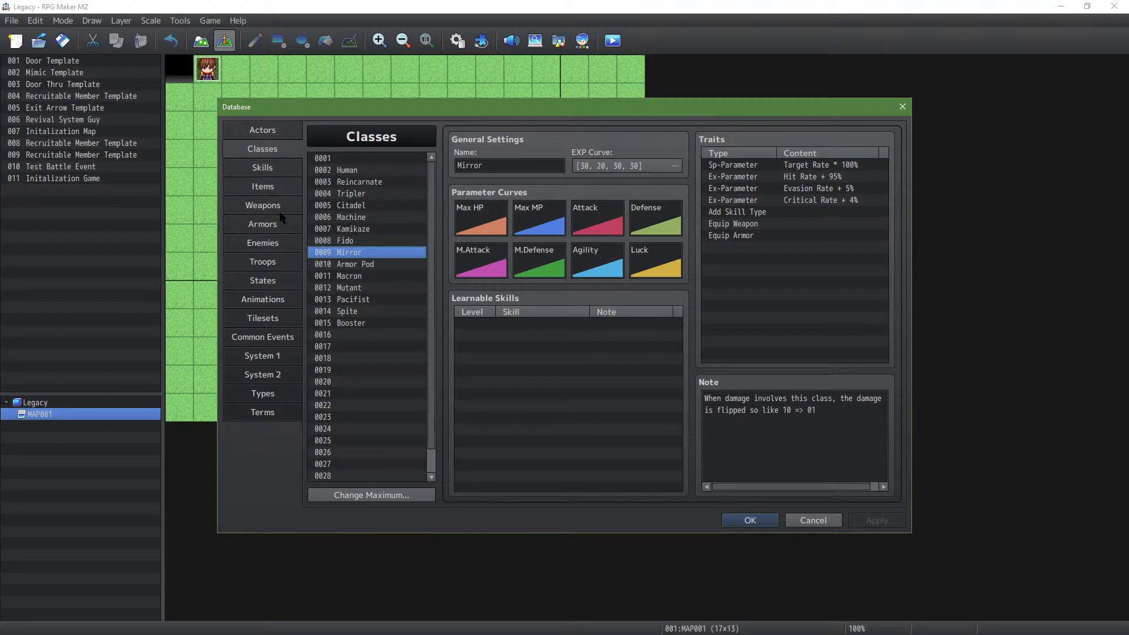
Examine the damage formula of the Remove Me skill, highlighting the whole expression
{"action": "left_click", "coordinate": [263, 167]}
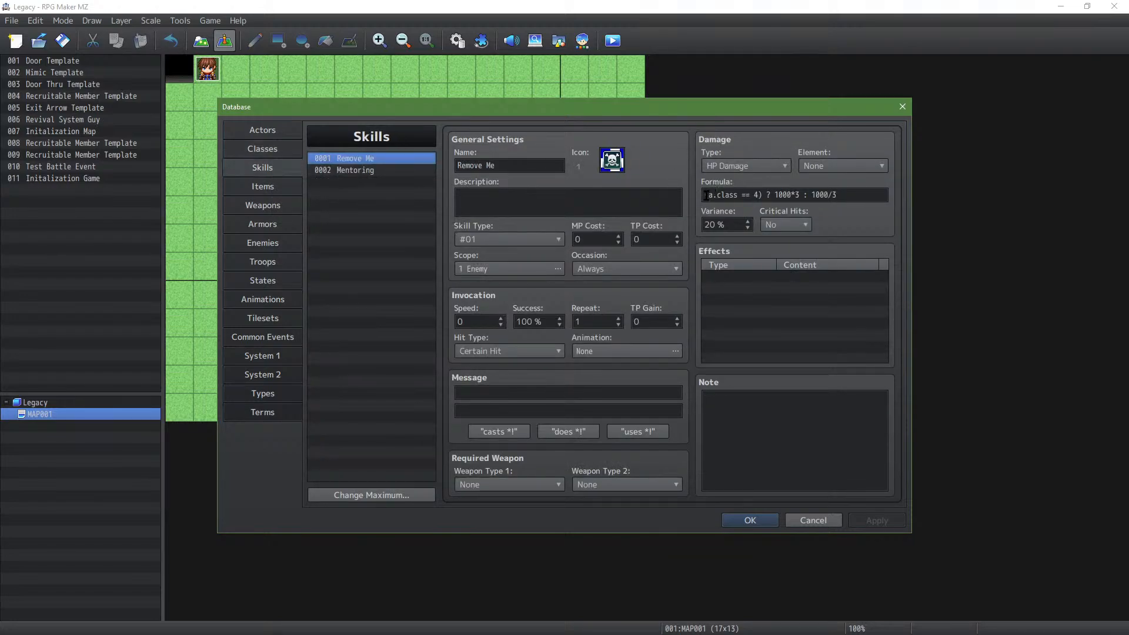
{"action": "left_click_drag", "start_coordinate": [706, 195], "coordinate": [838, 195]}
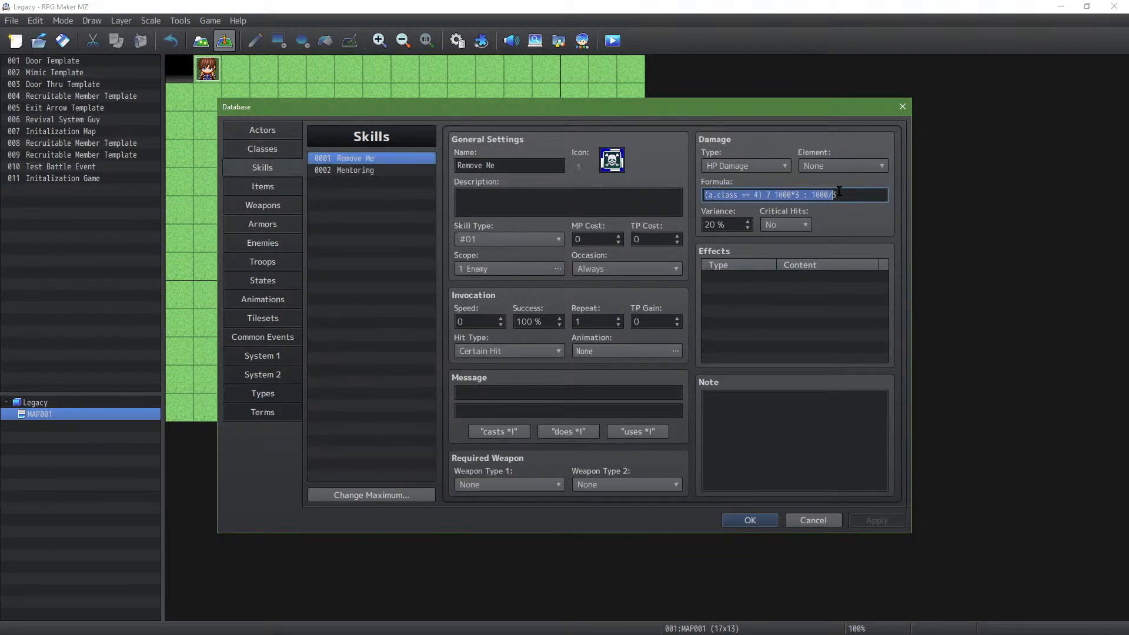
{"action": "left_click", "coordinate": [772, 195]}
{"action": "key", "text": "ctrl+a"}
Return to the Mirror class and highlight the word "flipped" in its note
{"action": "left_click", "coordinate": [274, 148]}
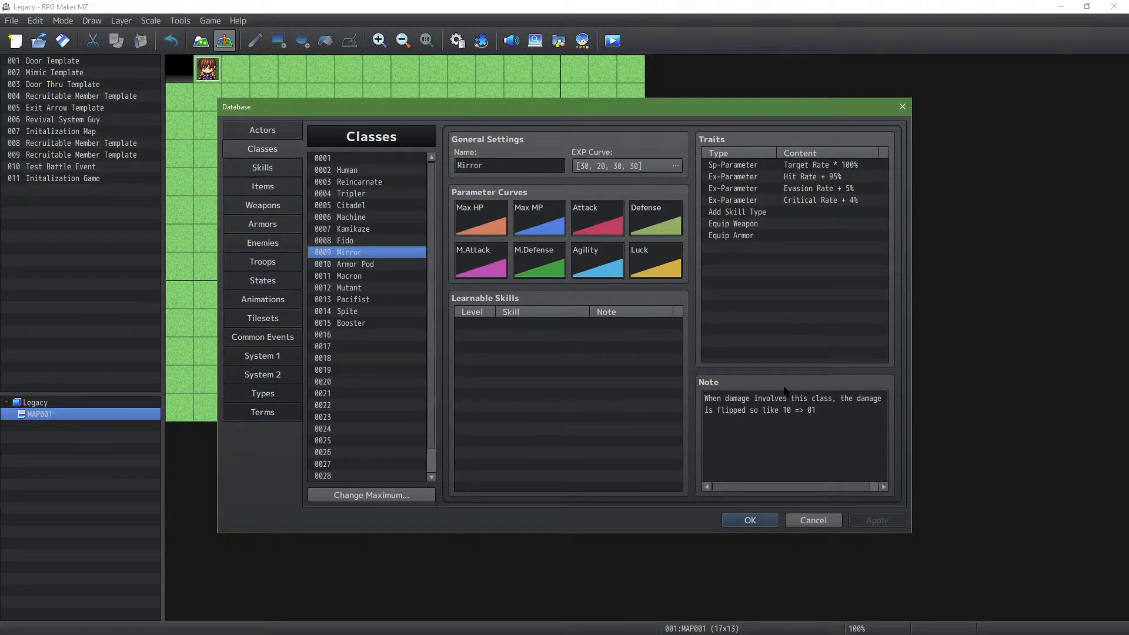
{"action": "left_click", "coordinate": [730, 412]}
{"action": "double_click", "coordinate": [730, 413]}
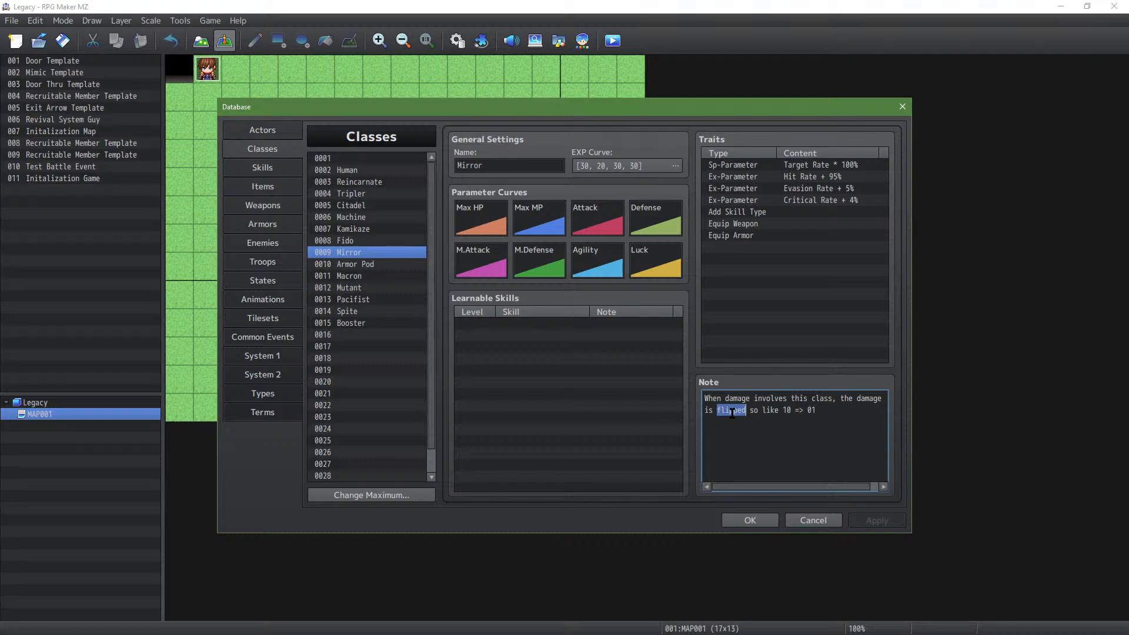
Check the settings and note box of actor One, then close the database
{"action": "left_click", "coordinate": [287, 132]}
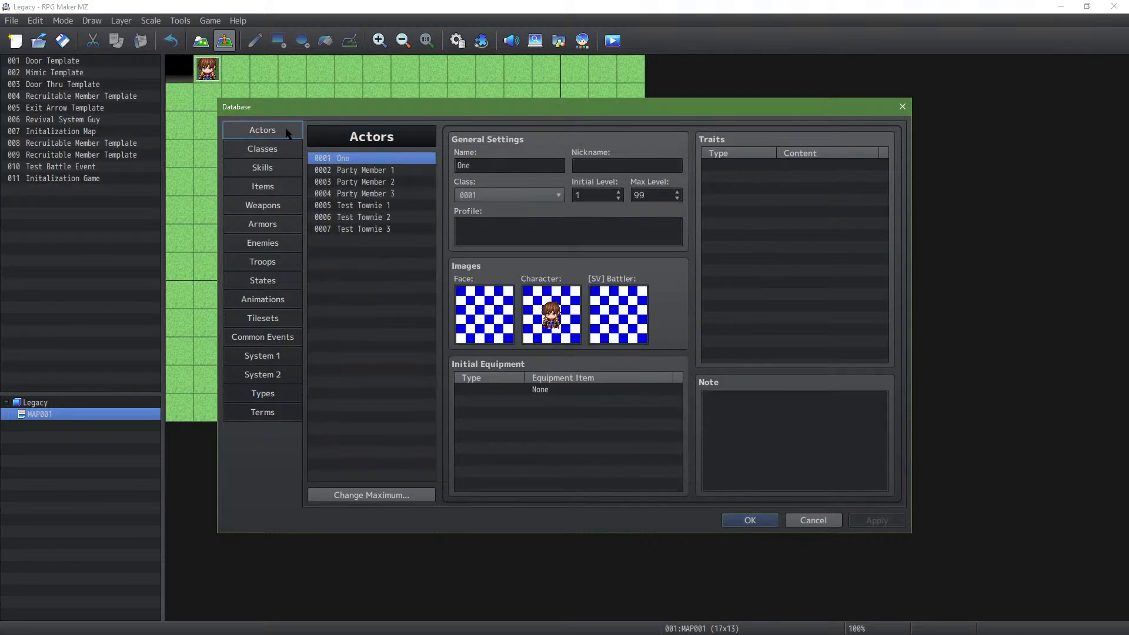
{"action": "left_click", "coordinate": [726, 395]}
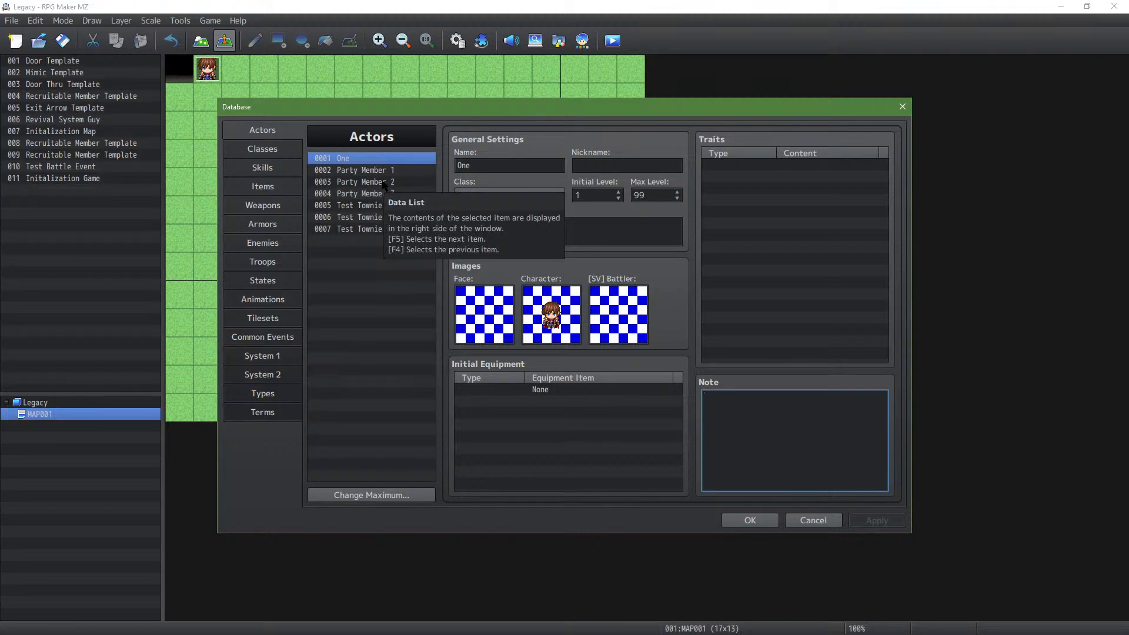
{"action": "left_click", "coordinate": [750, 520]}
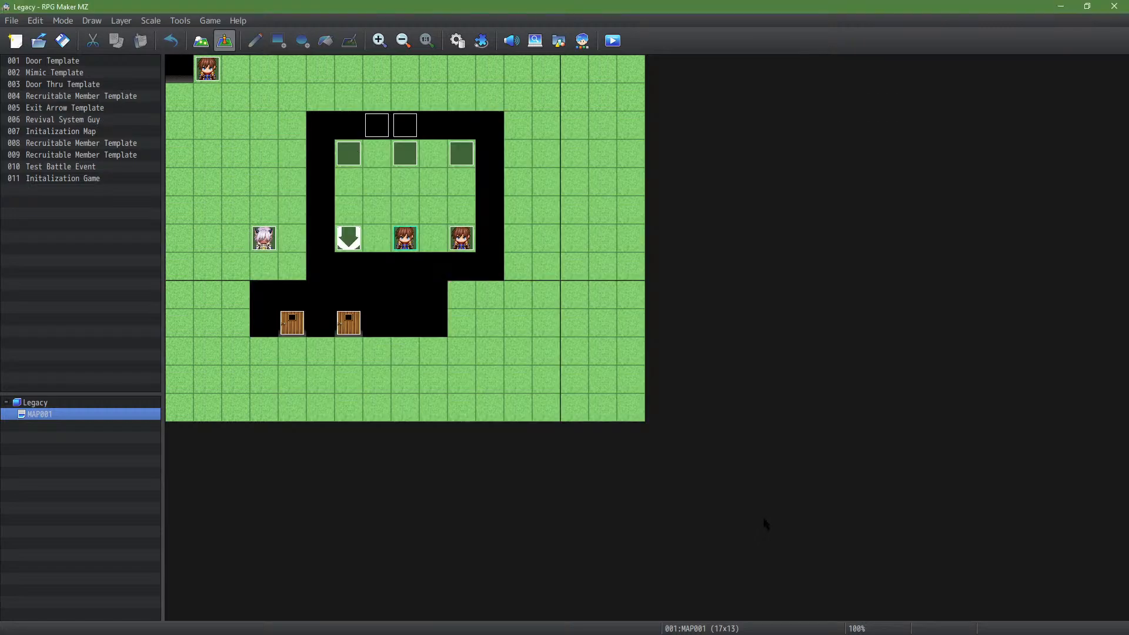
{"action": "left_click", "coordinate": [457, 42]}
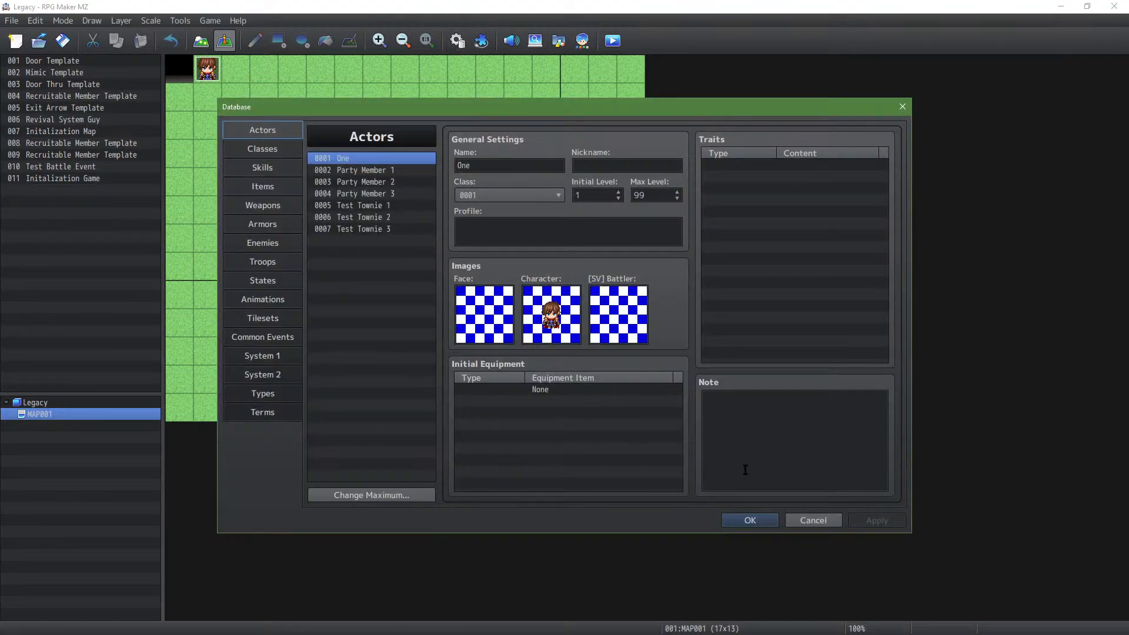
{"action": "left_click", "coordinate": [739, 520]}
Inspect the Skill Cost Sorter's list of ways to sort in the sirL_MPlugins plugin parameters, then close the plugin manager
{"action": "left_click", "coordinate": [481, 41]}
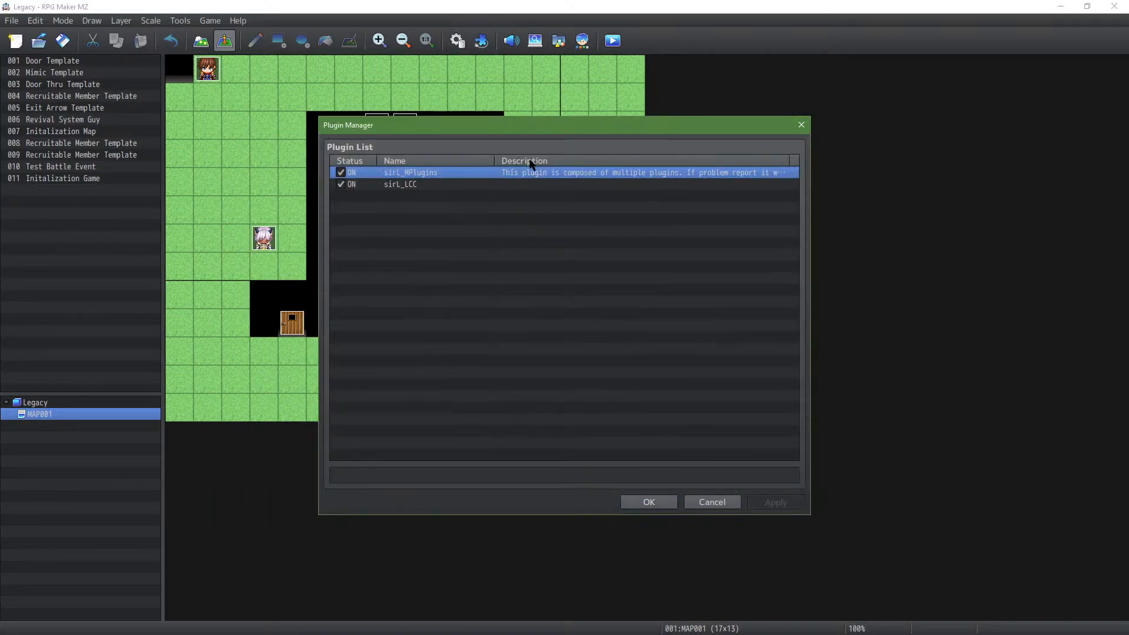
{"action": "double_click", "coordinate": [437, 173]}
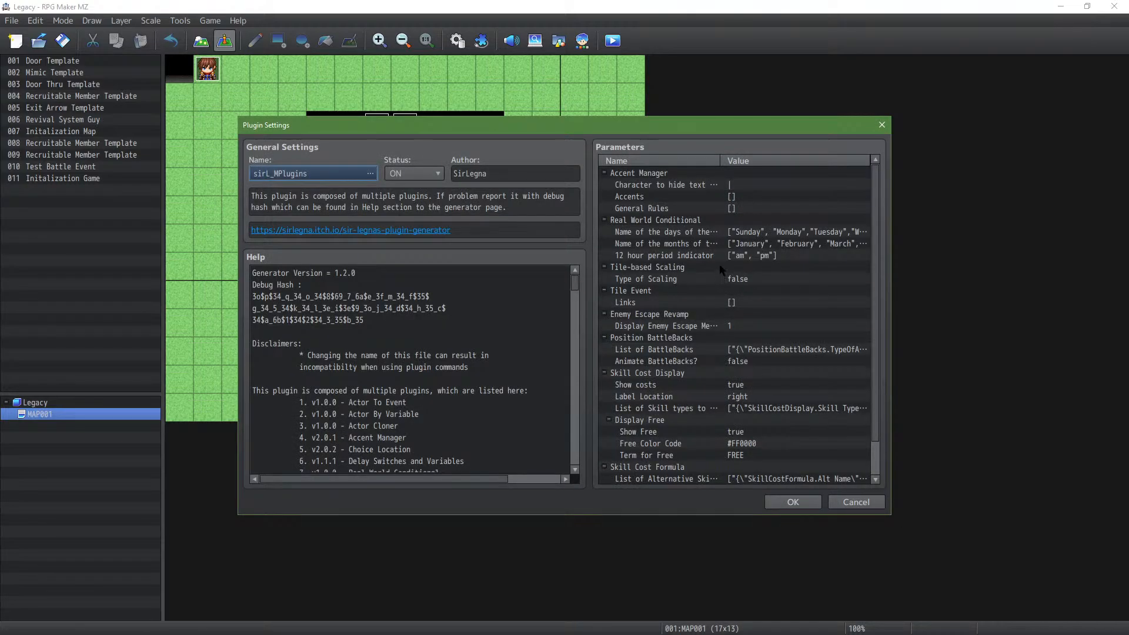
{"action": "scroll", "coordinate": [726, 259], "scroll_direction": "down", "scroll_amount": 2}
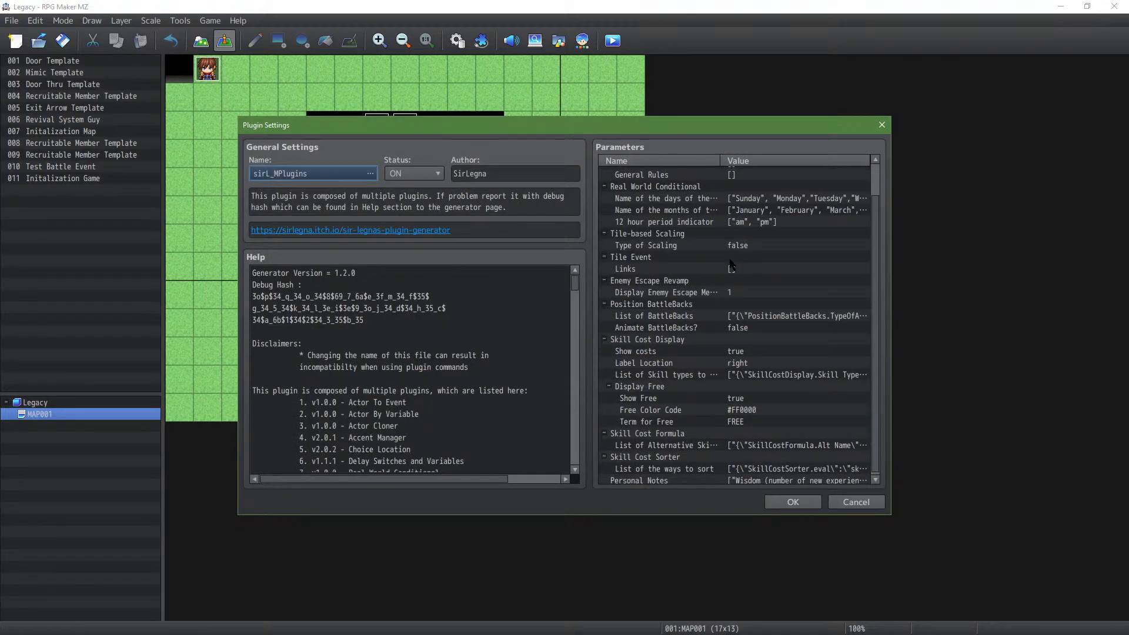
{"action": "double_click", "coordinate": [675, 470]}
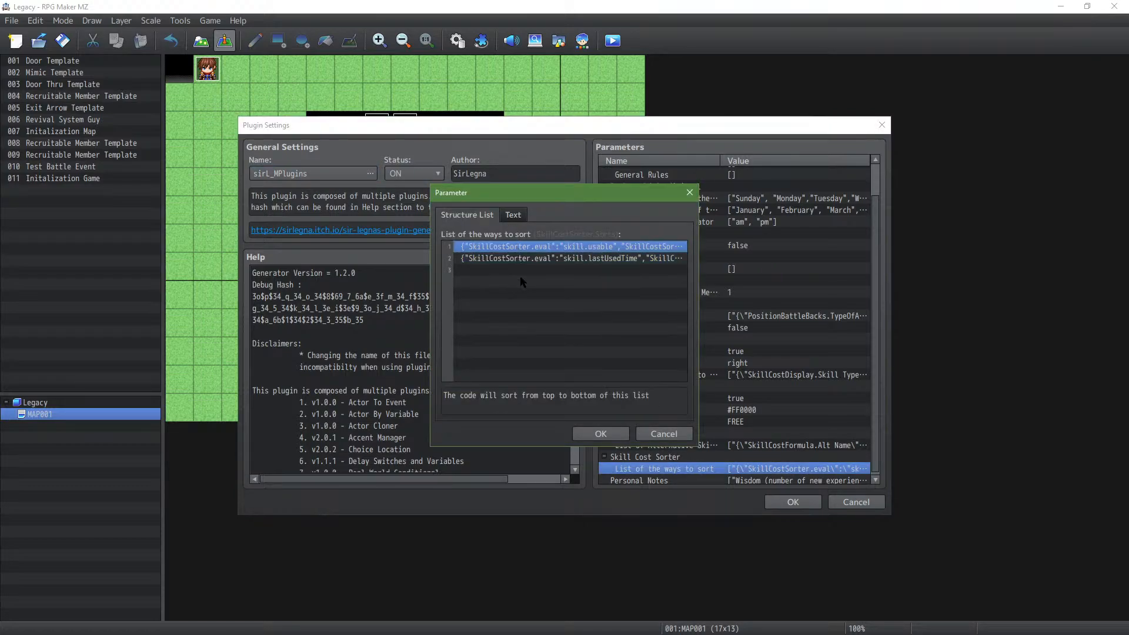
{"action": "left_click_drag", "start_coordinate": [527, 251], "coordinate": [540, 270]}
{"action": "left_click", "coordinate": [538, 245]}
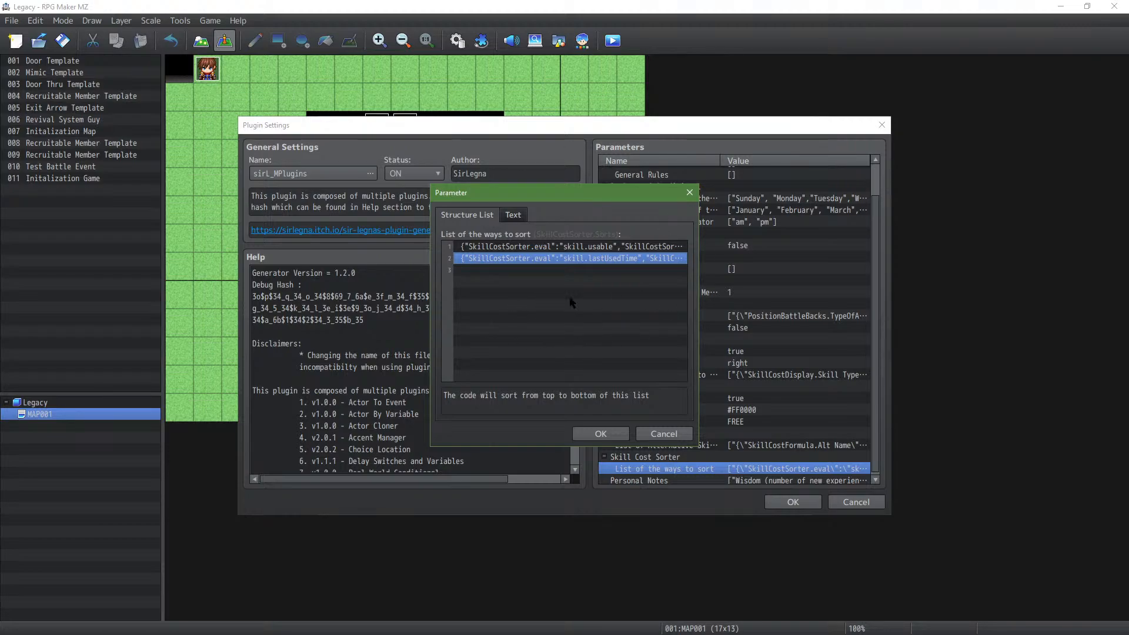
{"action": "left_click", "coordinate": [673, 435]}
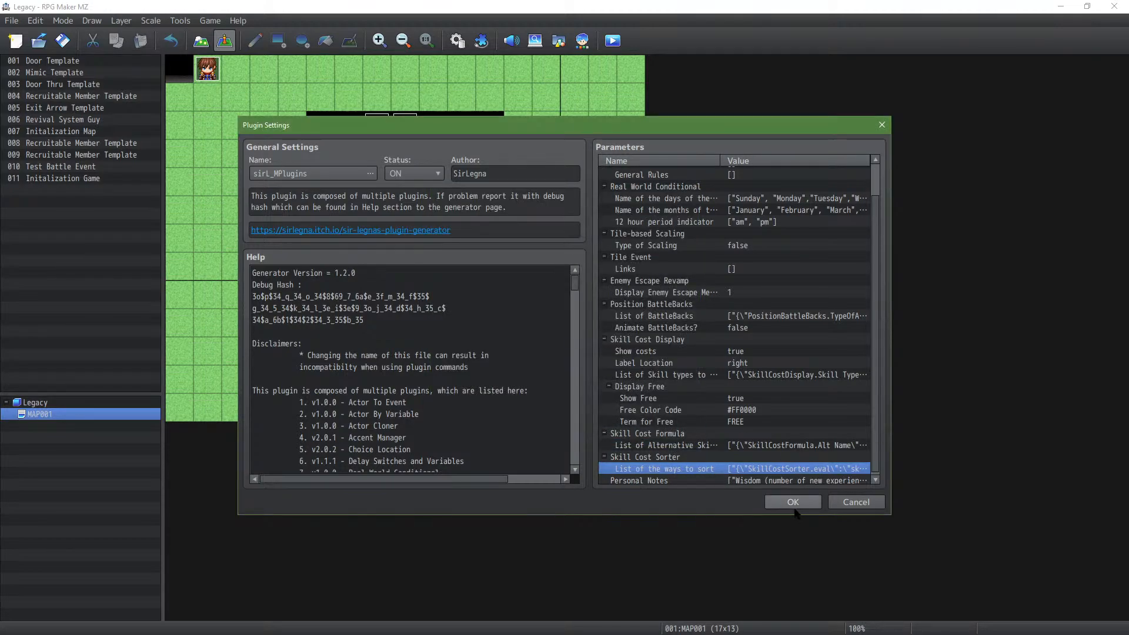
{"action": "left_click", "coordinate": [792, 502]}
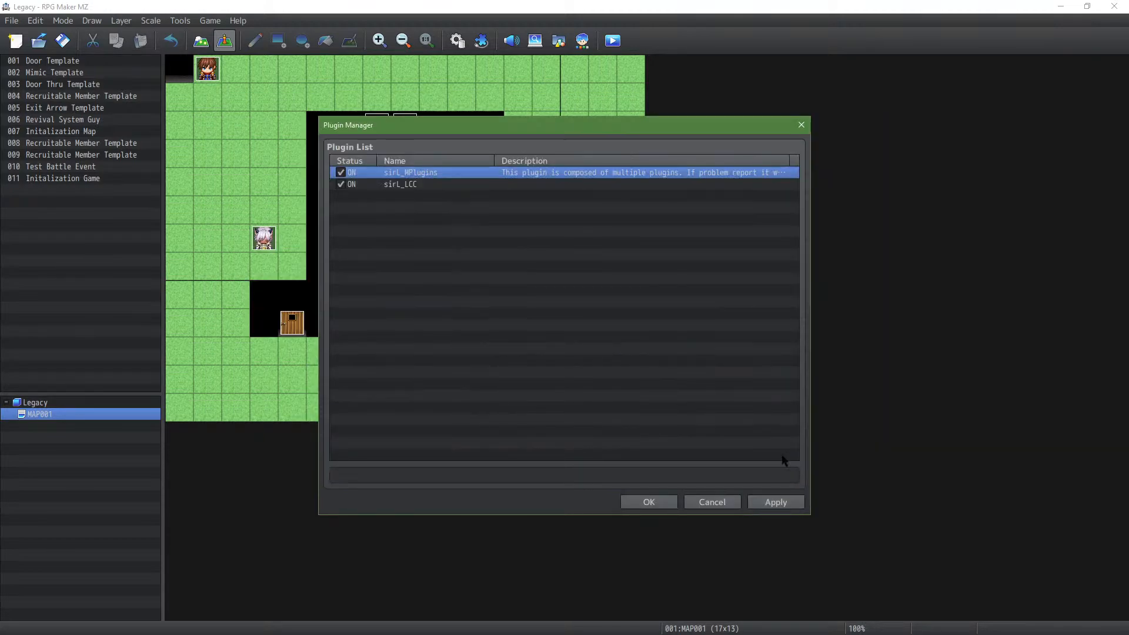
{"action": "left_click", "coordinate": [648, 502]}
View the Max MP parameter curve of the Human class in the database, then close the curve window
{"action": "left_click", "coordinate": [456, 40]}
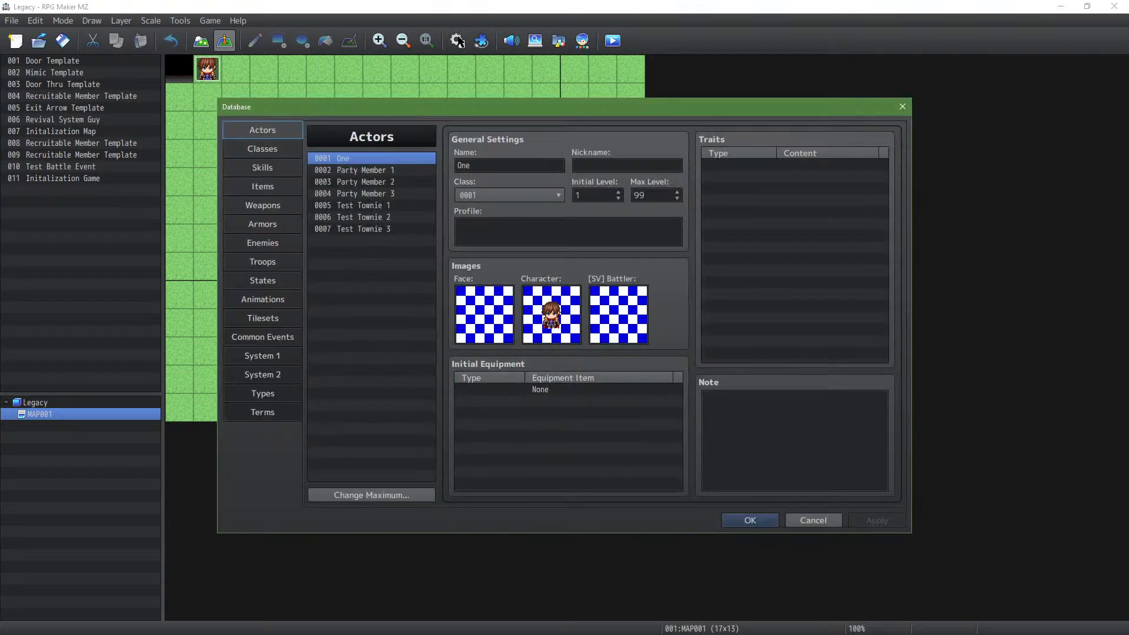
{"action": "left_click", "coordinate": [275, 155]}
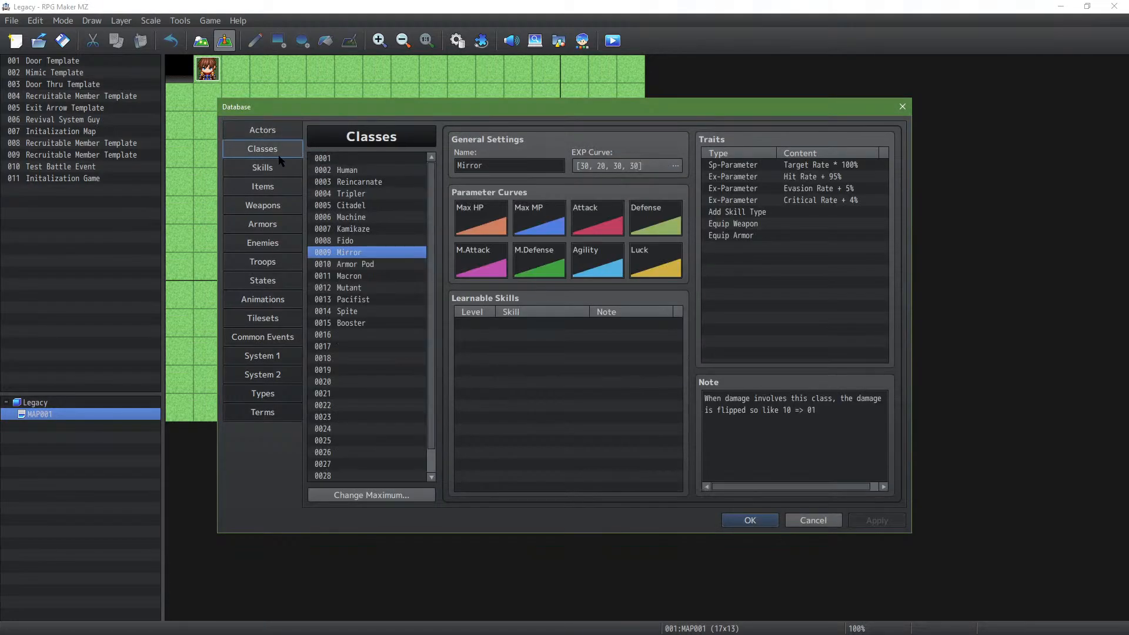
{"action": "left_click", "coordinate": [377, 183]}
{"action": "left_click", "coordinate": [380, 172]}
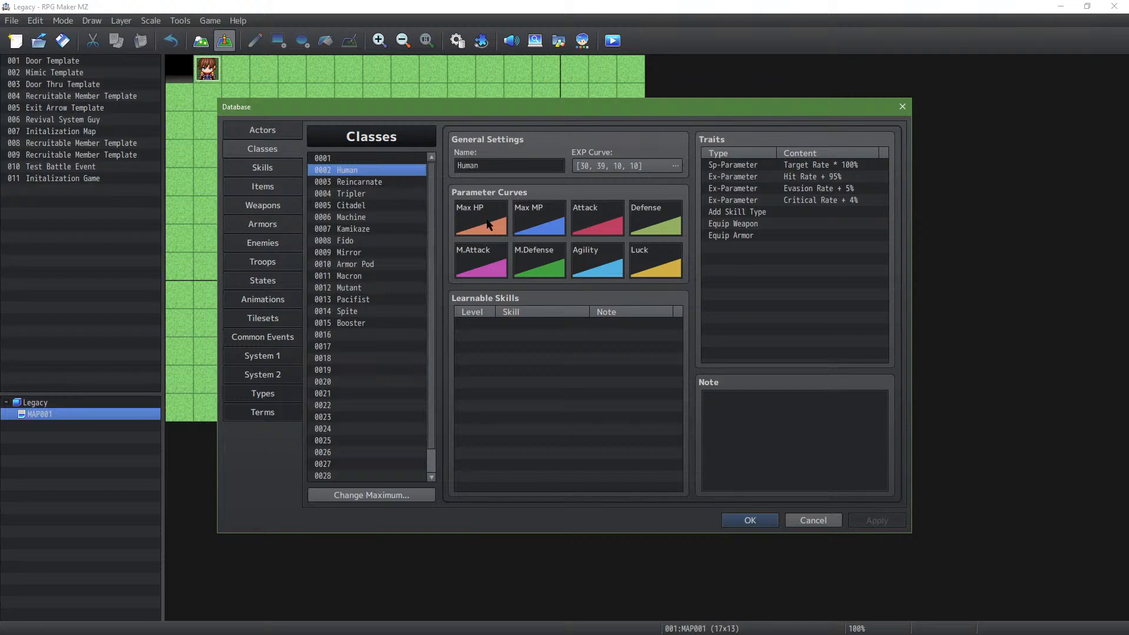
{"action": "double_click", "coordinate": [517, 223]}
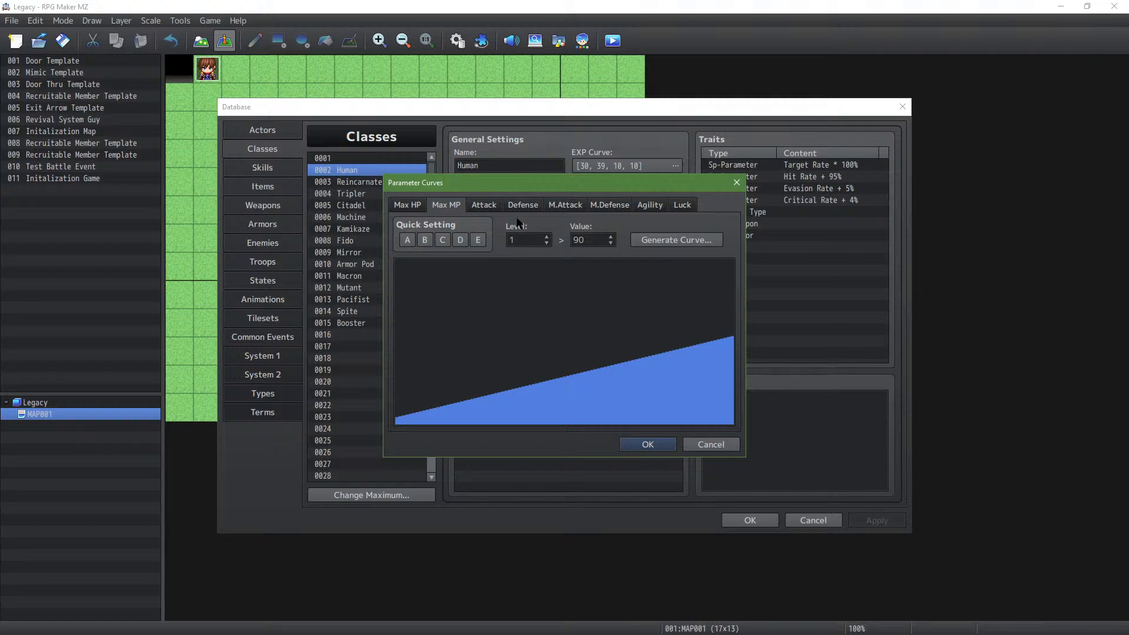
{"action": "left_click", "coordinate": [736, 182]}
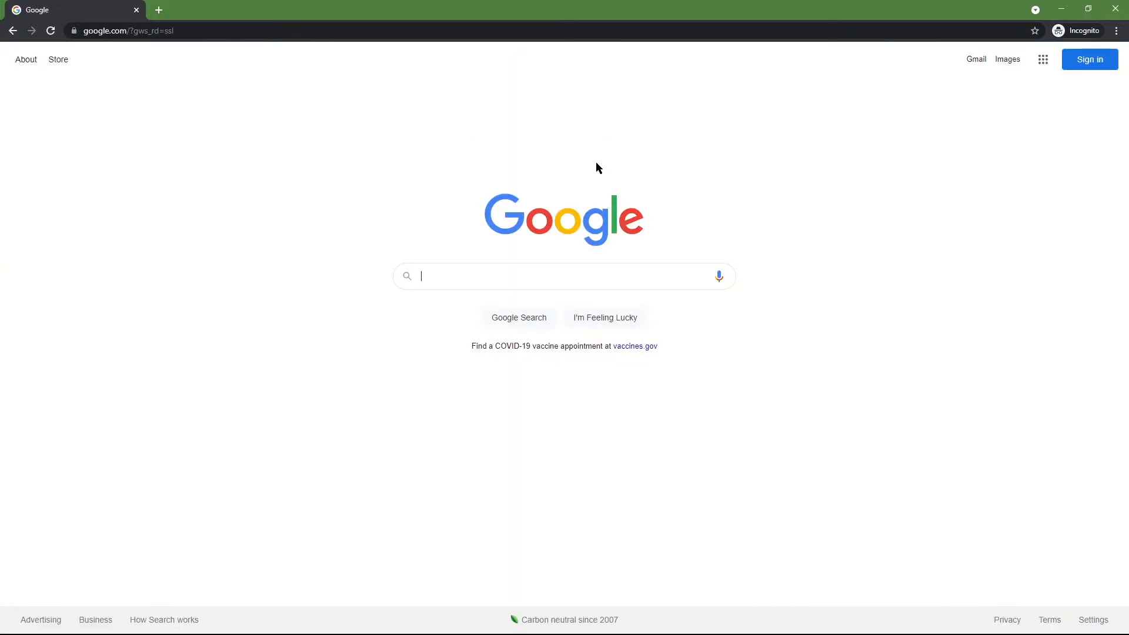
{"action": "left_click", "coordinate": [537, 267]}
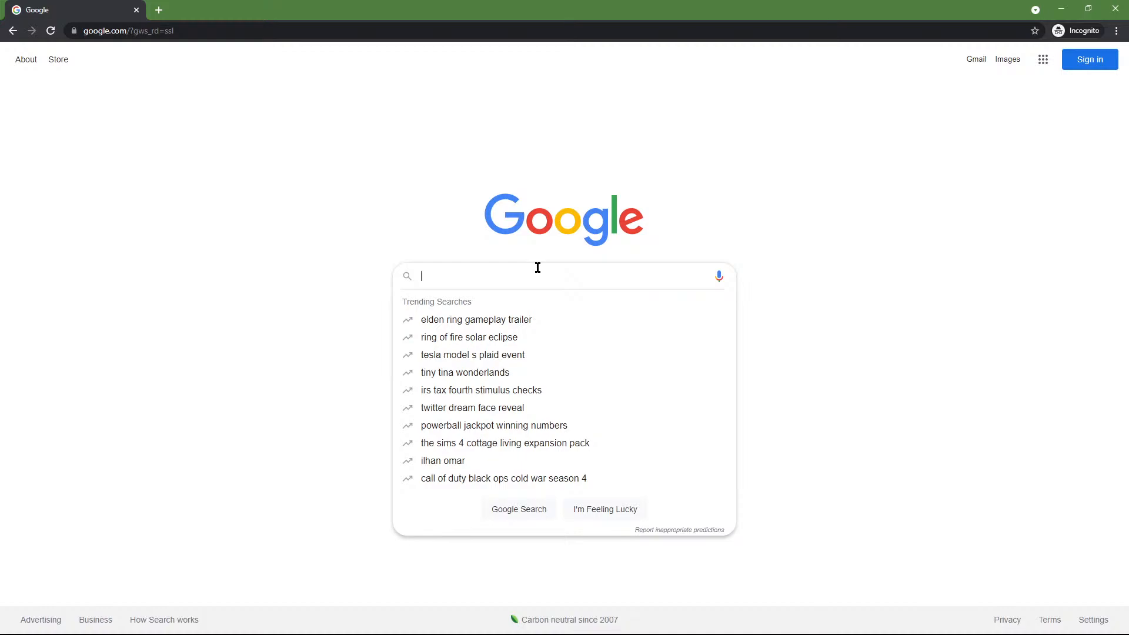
{"action": "type", "text": "curve"}
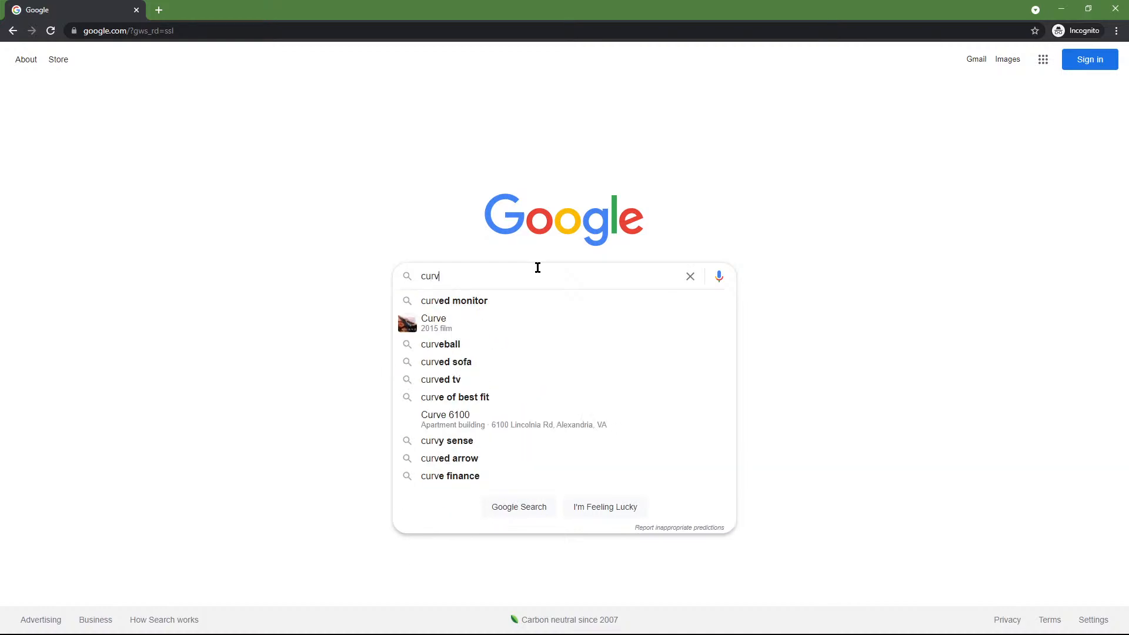
{"action": "key", "text": "BackSpace"}
{"action": "key", "text": "BackSpace"}
{"action": "key", "text": "BackSpace"}
{"action": "key", "text": "BackSpace"}
{"action": "key", "text": "BackSpace"}
{"action": "key", "text": "BackSpace"}
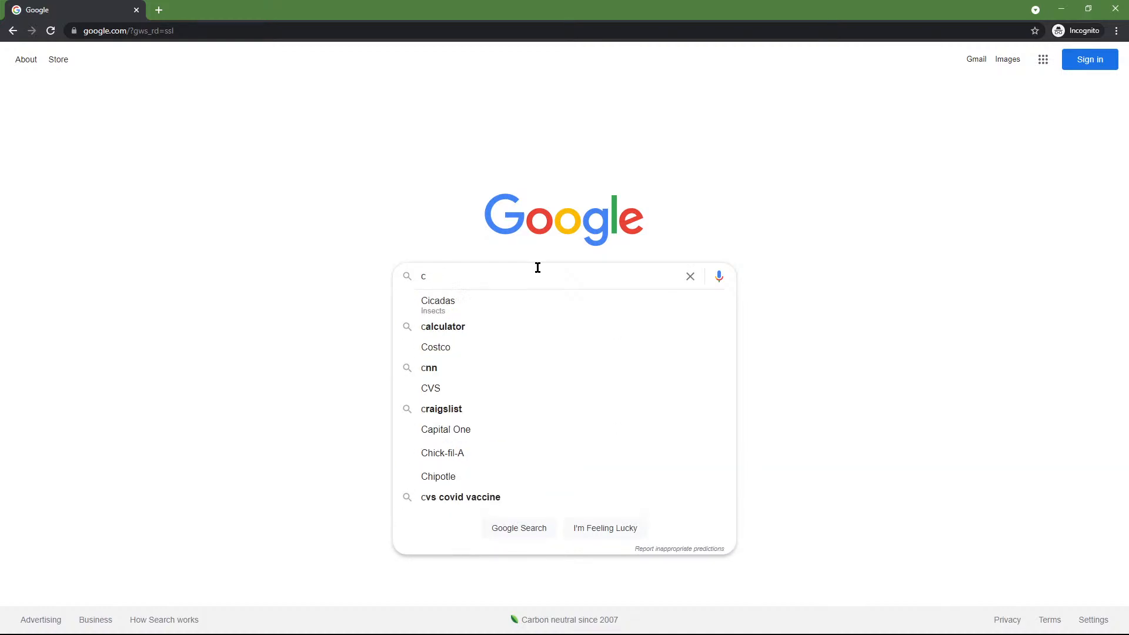
Search Google for "graph curve generator" and open the Desmos Graphing Calculator
{"action": "type", "text": "graphc"}
{"action": "key", "text": "BackSpace"}
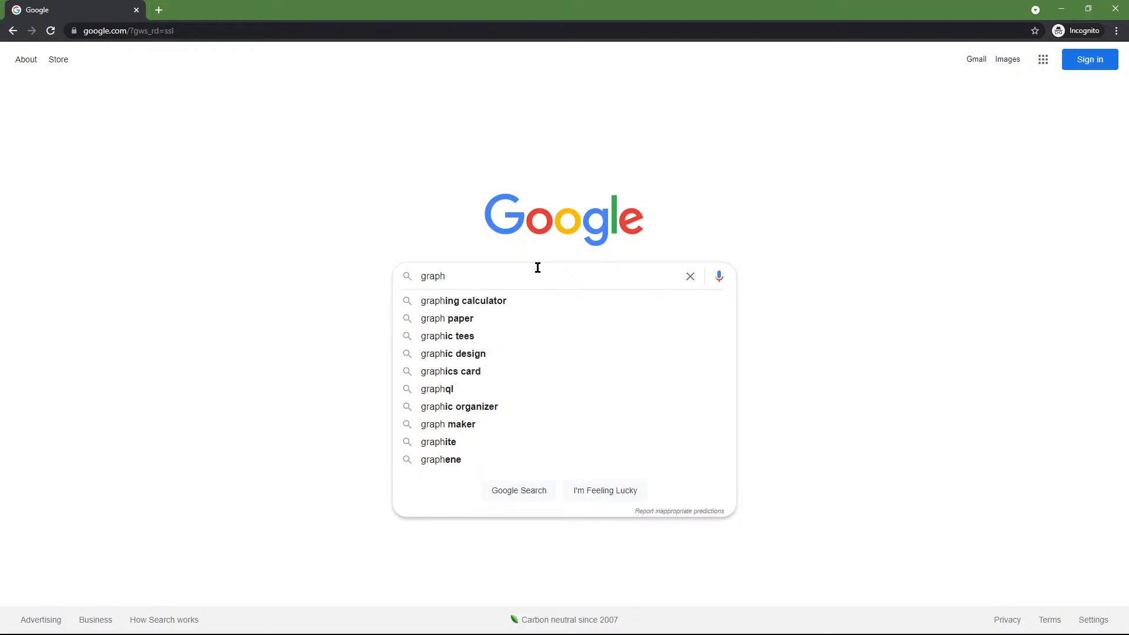
{"action": "type", "text": "curve generator"}
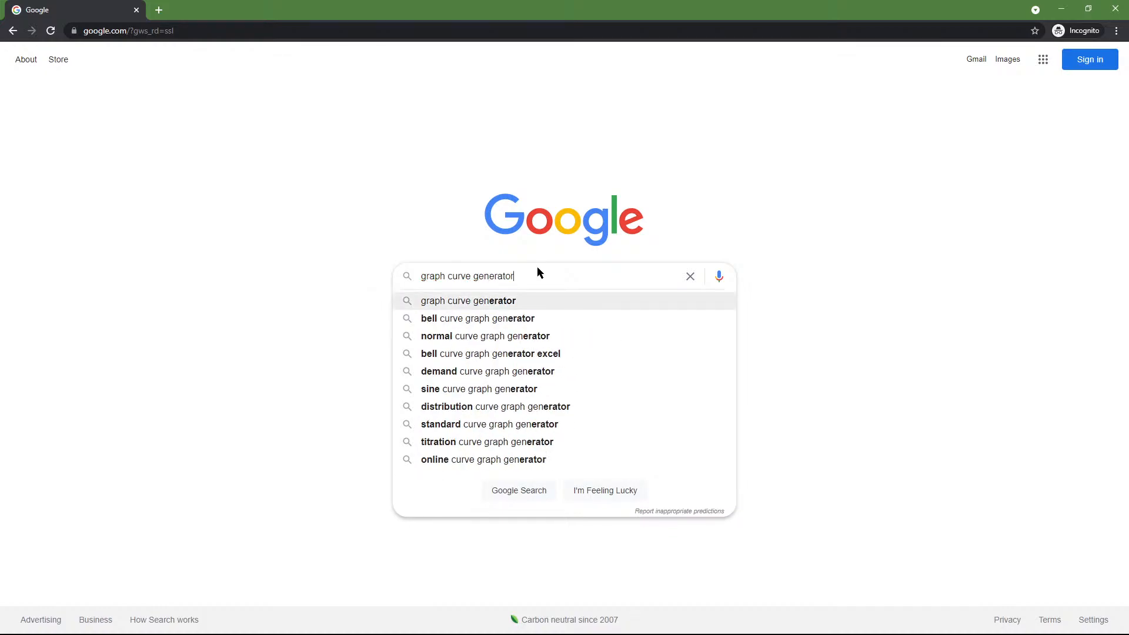
{"action": "key", "text": "Return"}
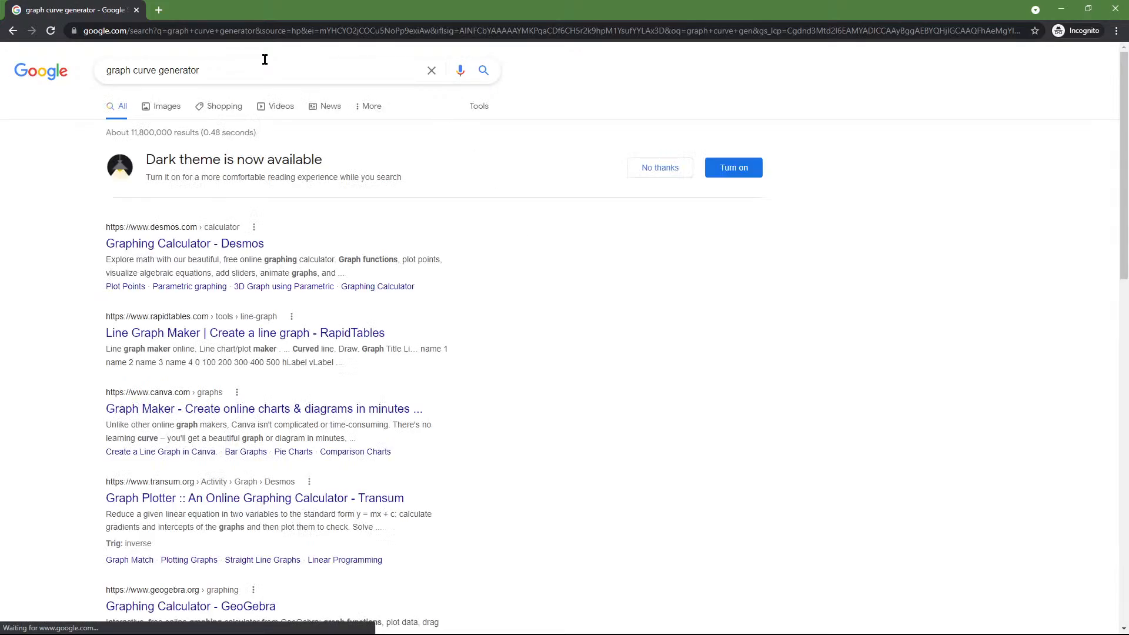
{"action": "left_click", "coordinate": [241, 251]}
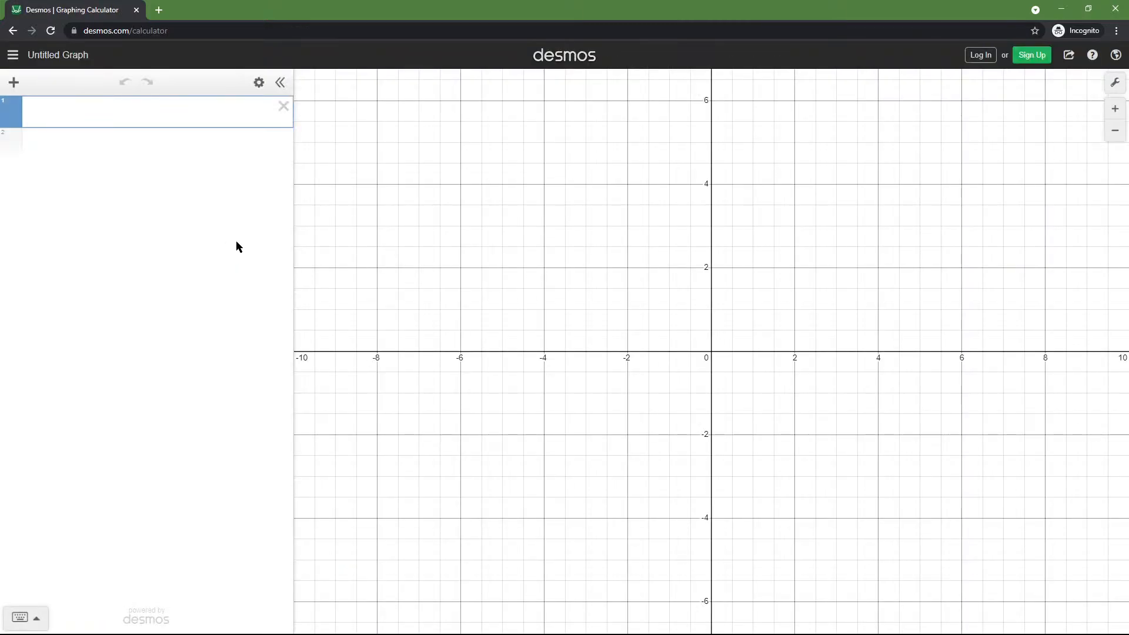
Plot the line y = x + 3 as the first expression of the graph
{"action": "left_click_drag", "start_coordinate": [413, 335], "coordinate": [185, 327]}
{"action": "left_click", "coordinate": [81, 109]}
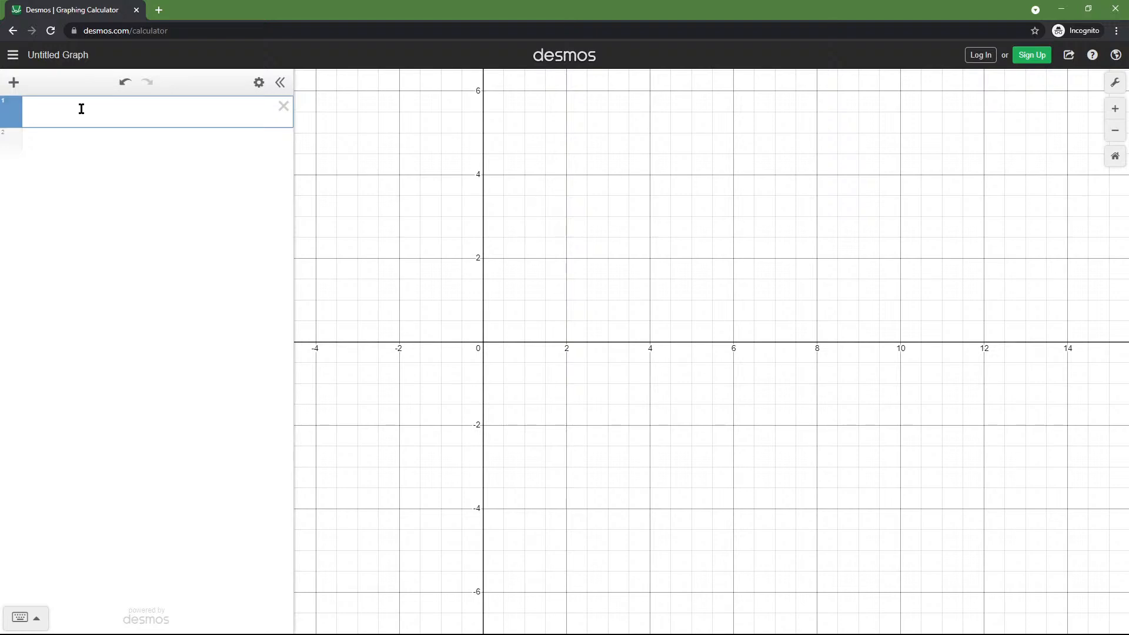
{"action": "type", "text": "y = x + 2"}
{"action": "key", "text": "BackSpace"}
{"action": "type", "text": "3"}
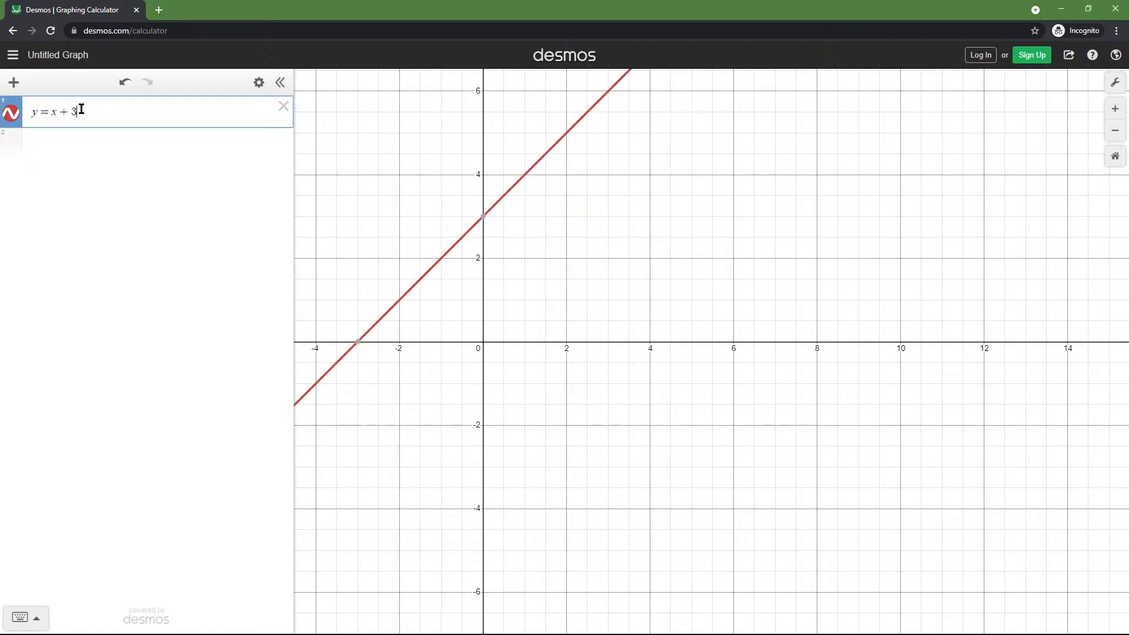
Replace the line's equation with y = x^2 + x^3 to plot a polynomial curve
{"action": "key", "text": "BackSpace"}
{"action": "key", "text": "BackSpace"}
{"action": "key", "text": "BackSpace"}
{"action": "type", "text": "x^"}
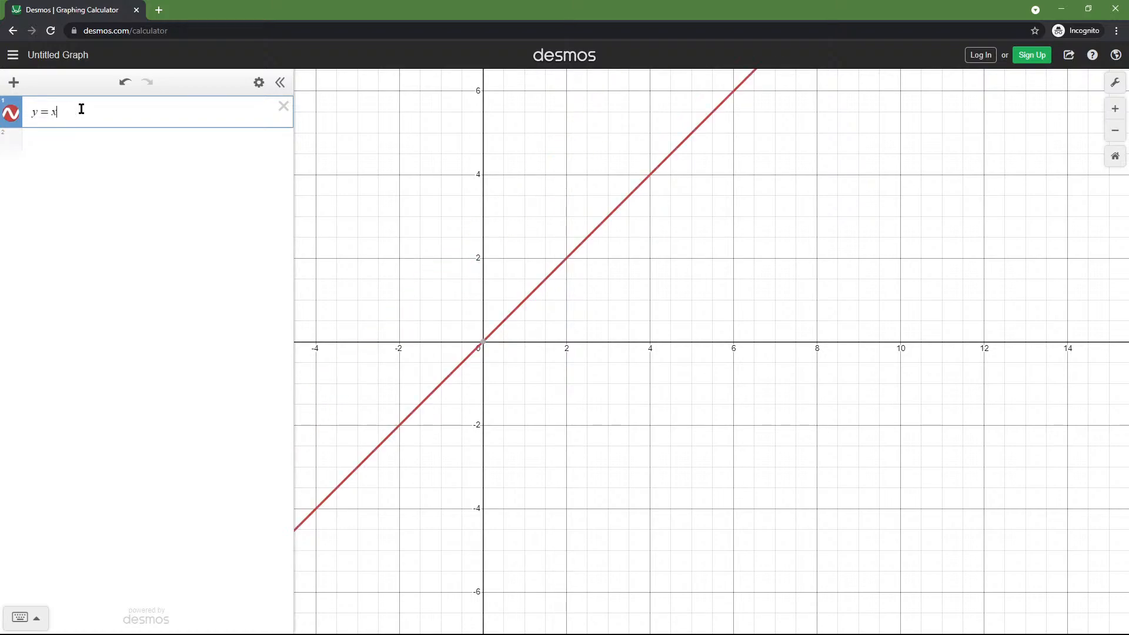
{"action": "type", "text": "2"}
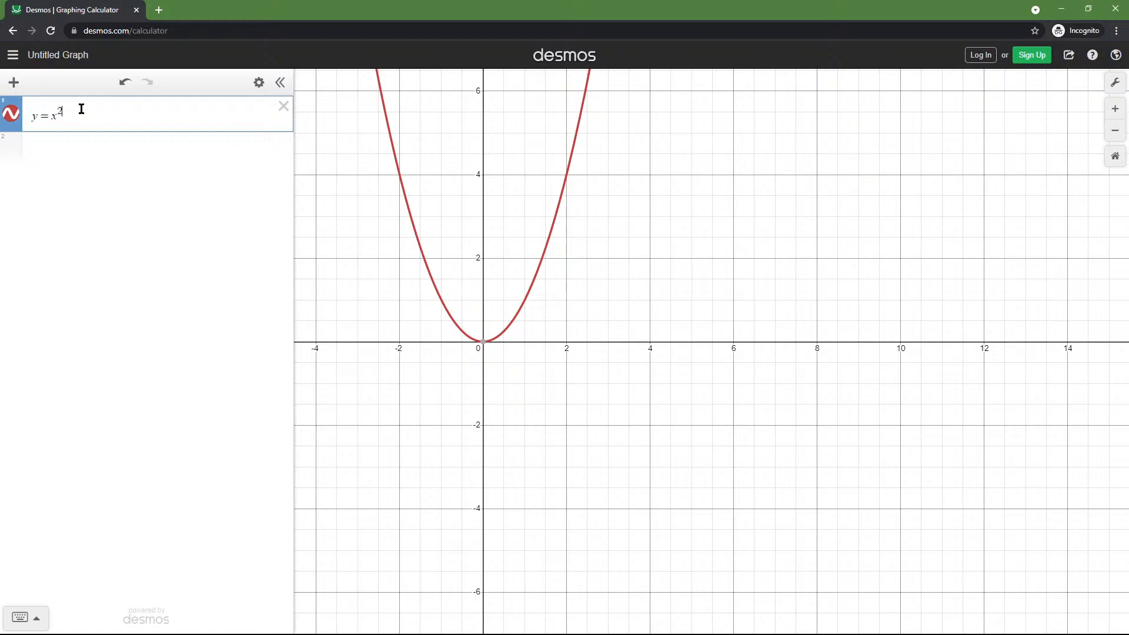
{"action": "key", "text": "Right"}
{"action": "type", "text": "+"}
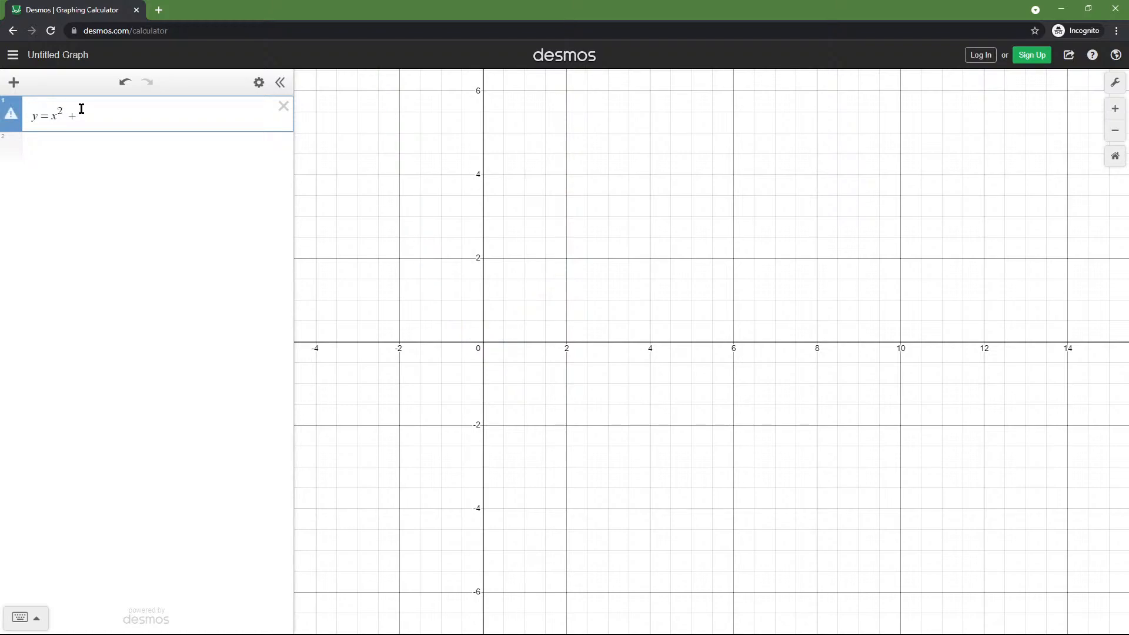
{"action": "type", "text": "x^3"}
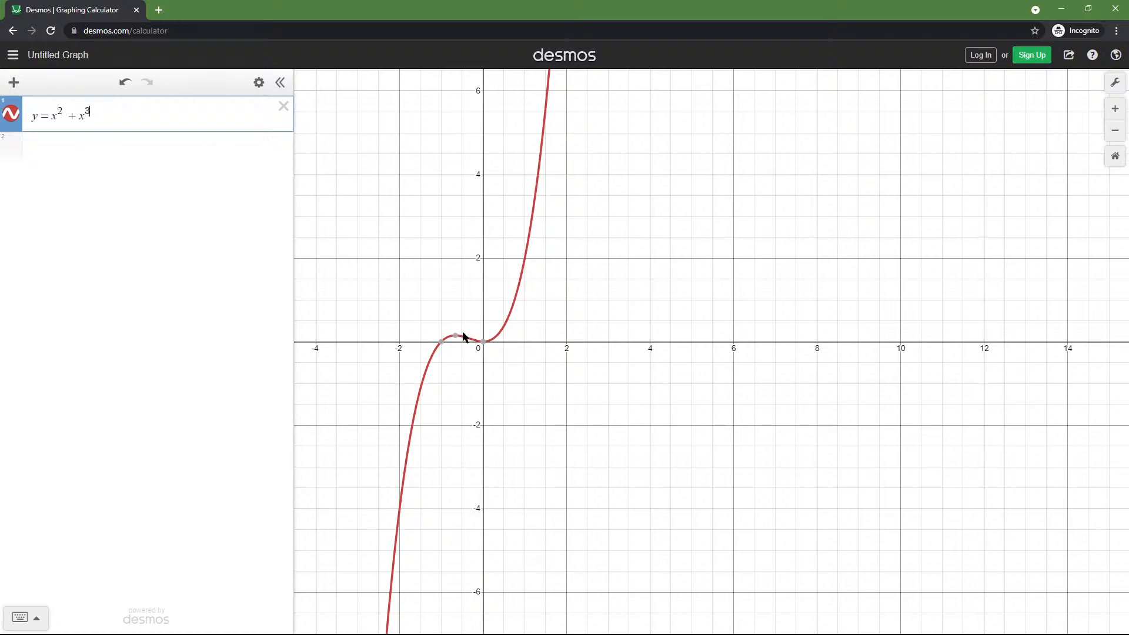
Inspect the coordinates of the curve's local maximum and its points on the x-axis
{"action": "mouse_move", "coordinate": [457, 338]}
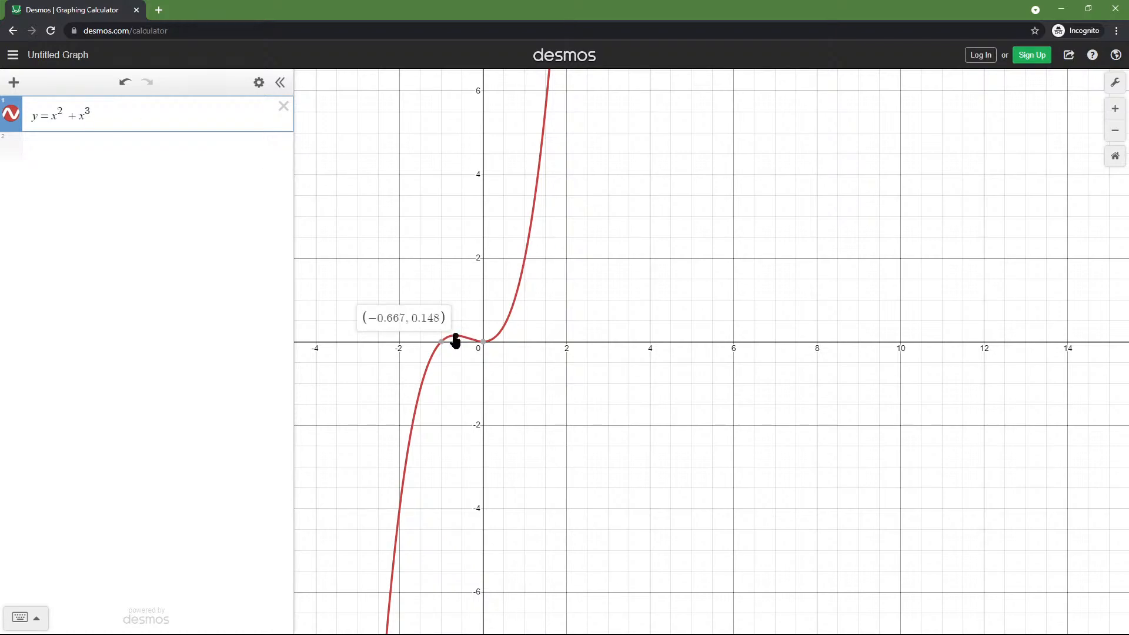
{"action": "left_click", "coordinate": [484, 343]}
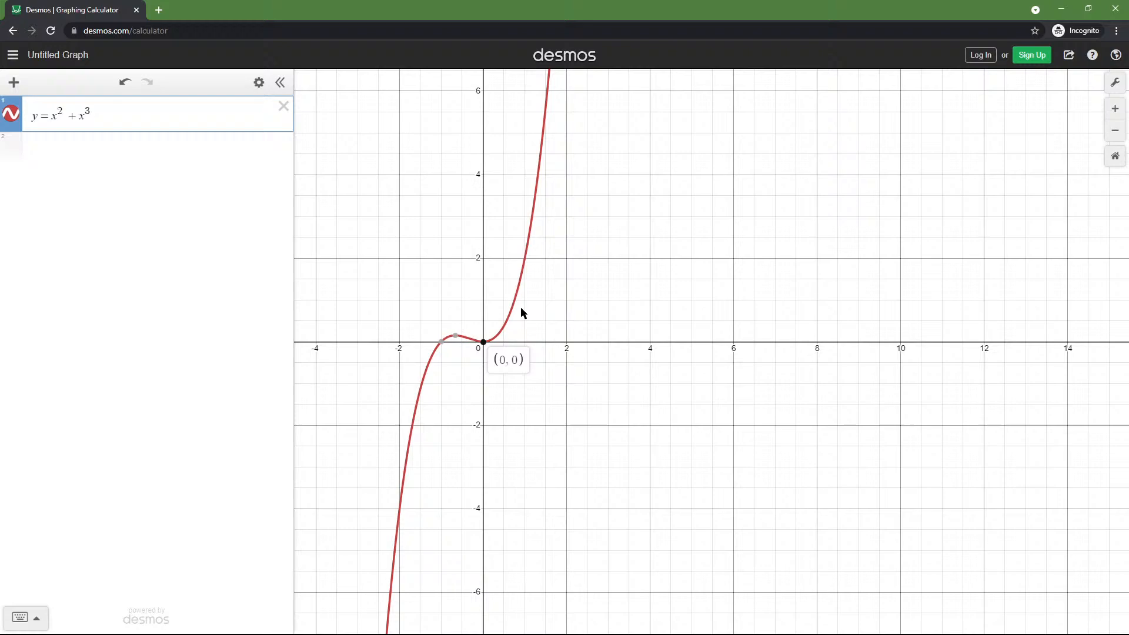
{"action": "left_click", "coordinate": [442, 342]}
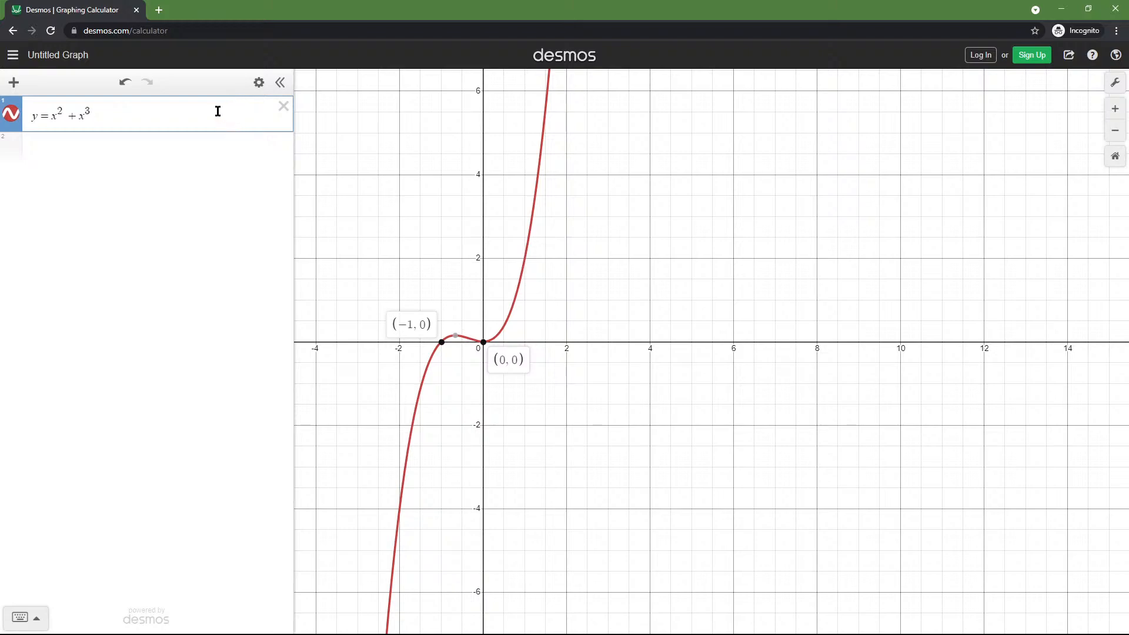
Convert the plotted expression into a table of values, then delete the table
{"action": "left_click", "coordinate": [256, 86]}
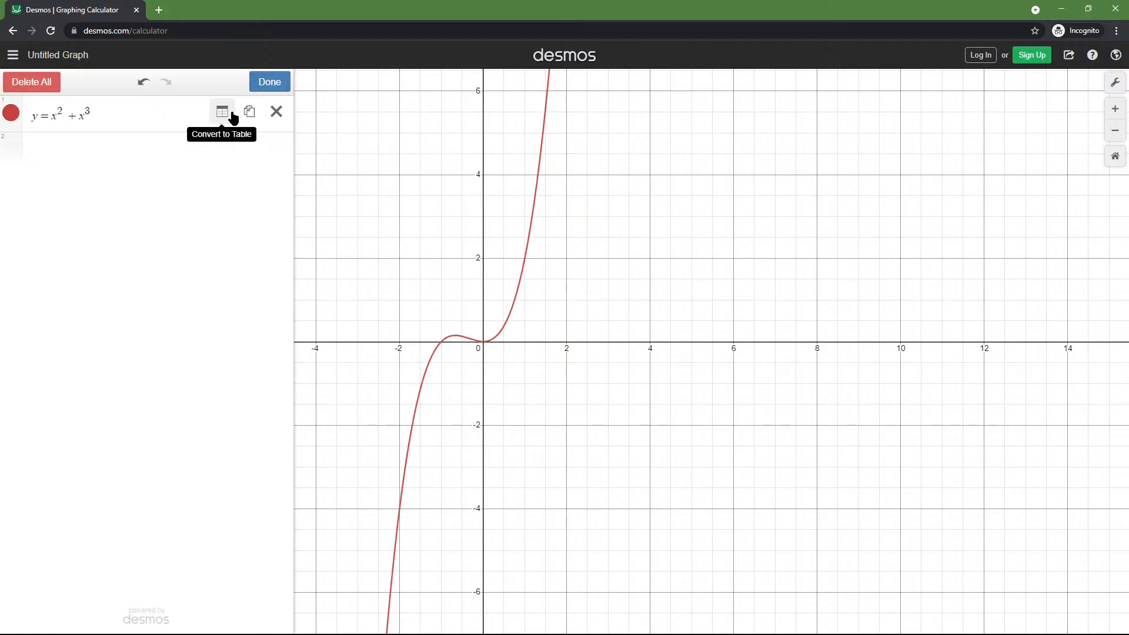
{"action": "left_click", "coordinate": [232, 115]}
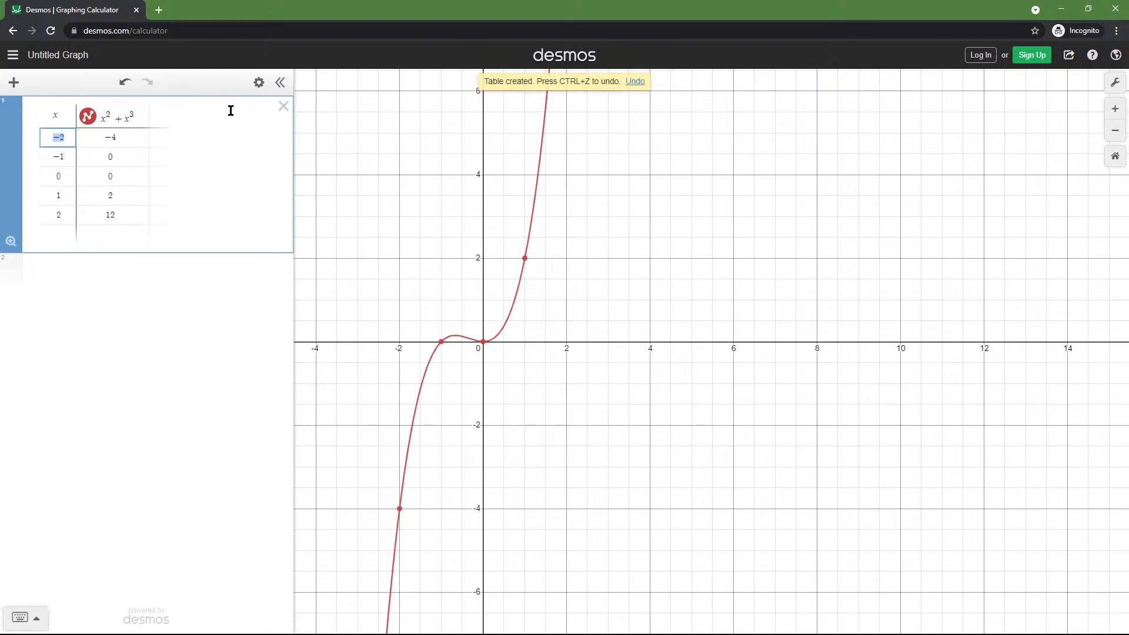
{"action": "left_click", "coordinate": [284, 107]}
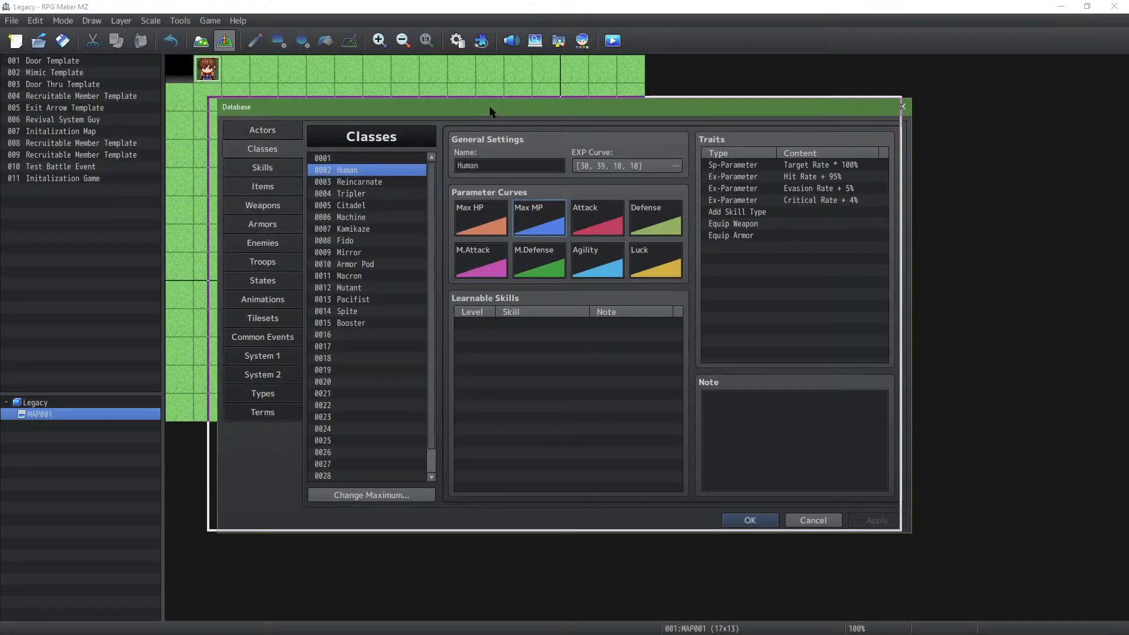
In RPG Maker MZ, move the database window aside and view the Human class's Max HP parameter curve, then close the curve window
{"action": "left_click_drag", "start_coordinate": [489, 106], "coordinate": [265, 76]}
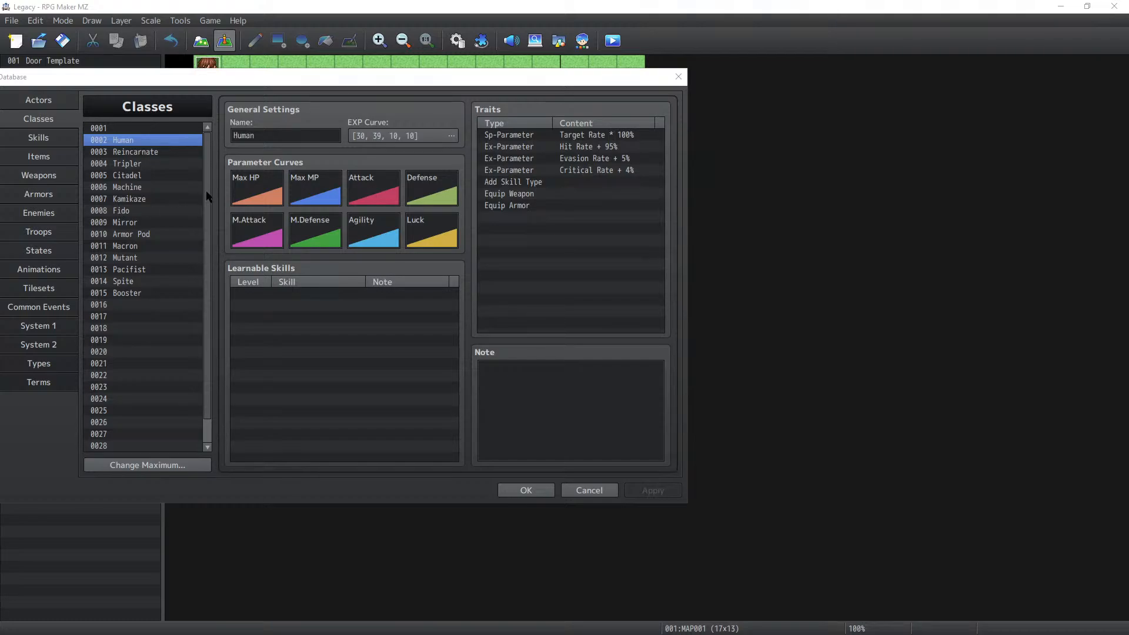
{"action": "left_click", "coordinate": [245, 196]}
{"action": "double_click", "coordinate": [245, 195]}
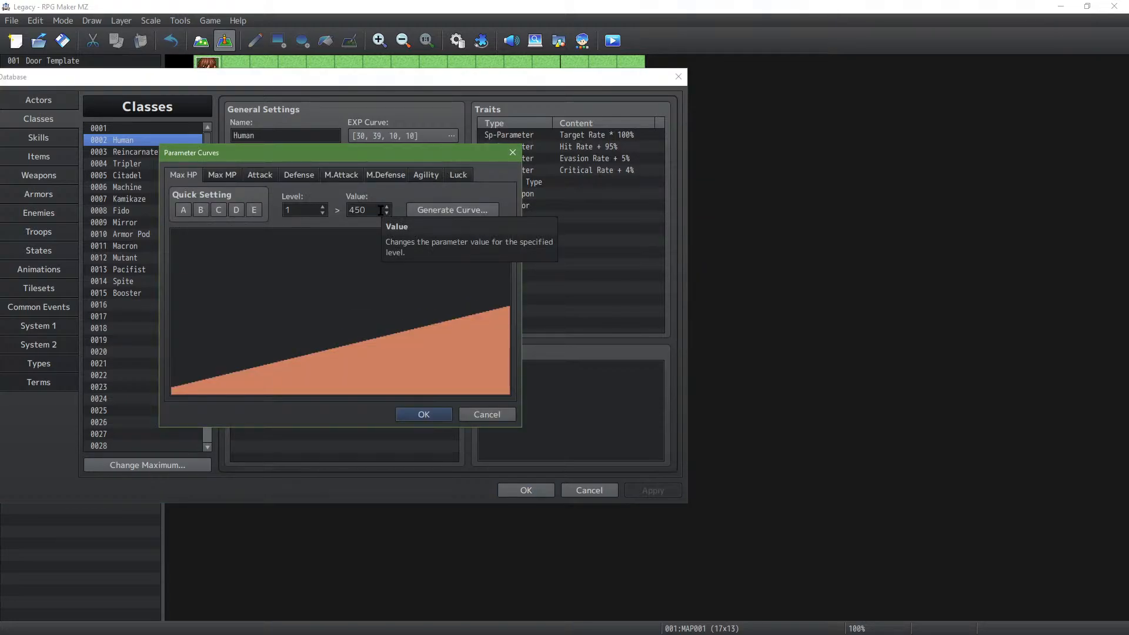
{"action": "left_click", "coordinate": [496, 413]}
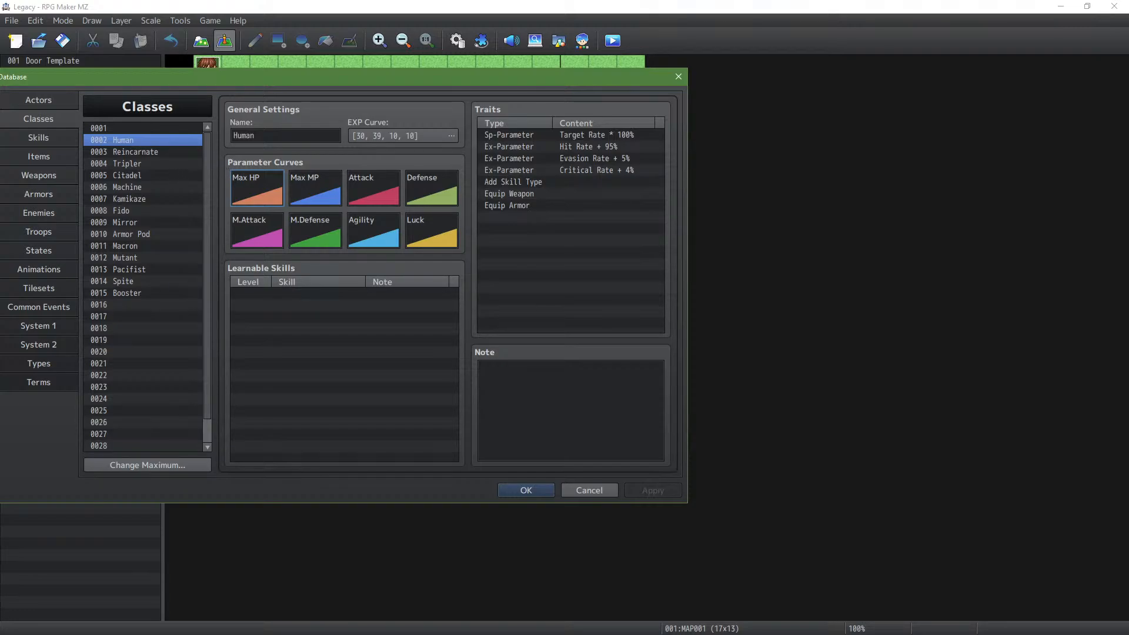
Switch to the Desmos browser window and resize it to fit above the blank Notepad window, beside the class database
{"action": "key", "text": "alt+Tab"}
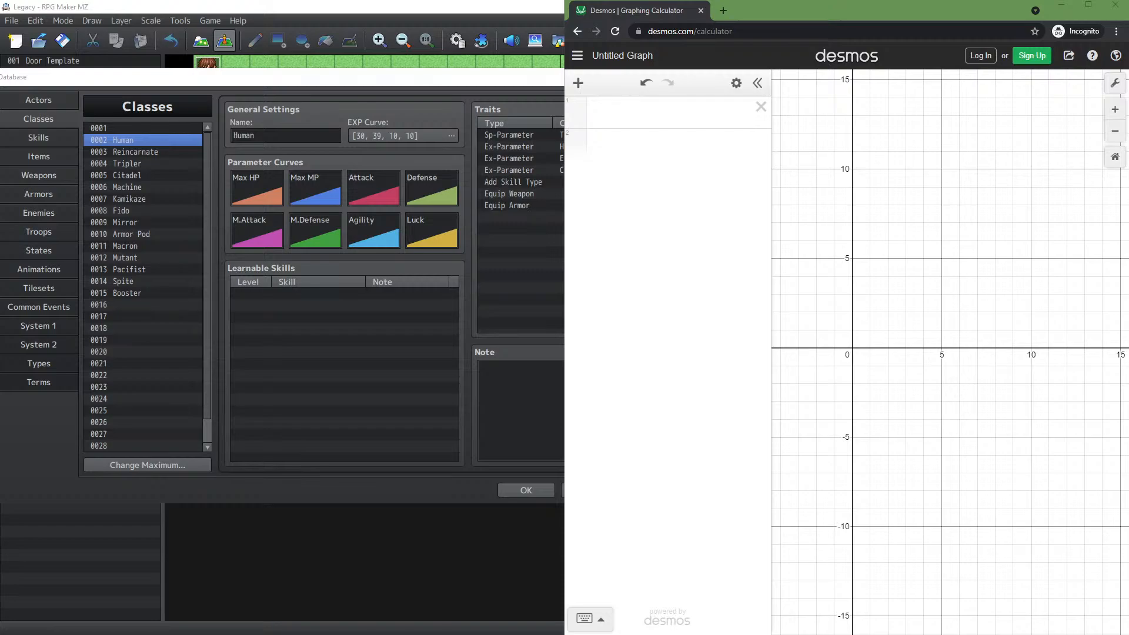
{"action": "key", "text": "super+shift+Right"}
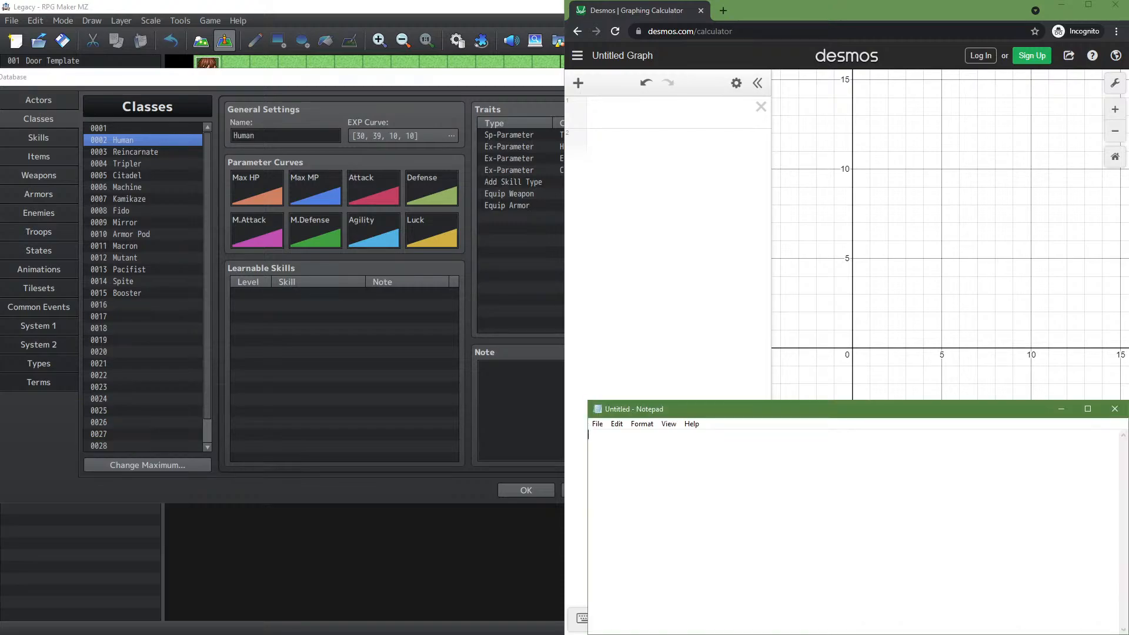
{"action": "left_click_drag", "start_coordinate": [804, 21], "coordinate": [1127, 3]}
{"action": "left_click_drag", "start_coordinate": [837, 405], "coordinate": [1126, 632]}
{"action": "left_click_drag", "start_coordinate": [809, 330], "coordinate": [1026, 511]}
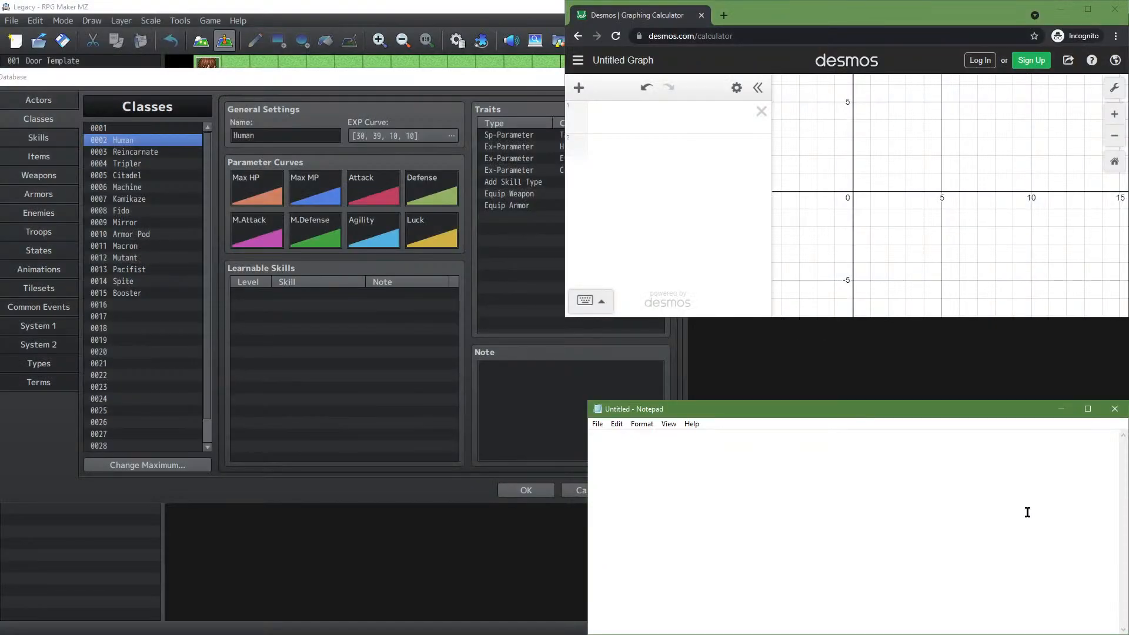
{"action": "left_click_drag", "start_coordinate": [772, 9], "coordinate": [819, 131]}
Write the lines "Maximum Damage is 999" and "Max HP = 4000" in the blank Notepad document
{"action": "left_click", "coordinate": [715, 477]}
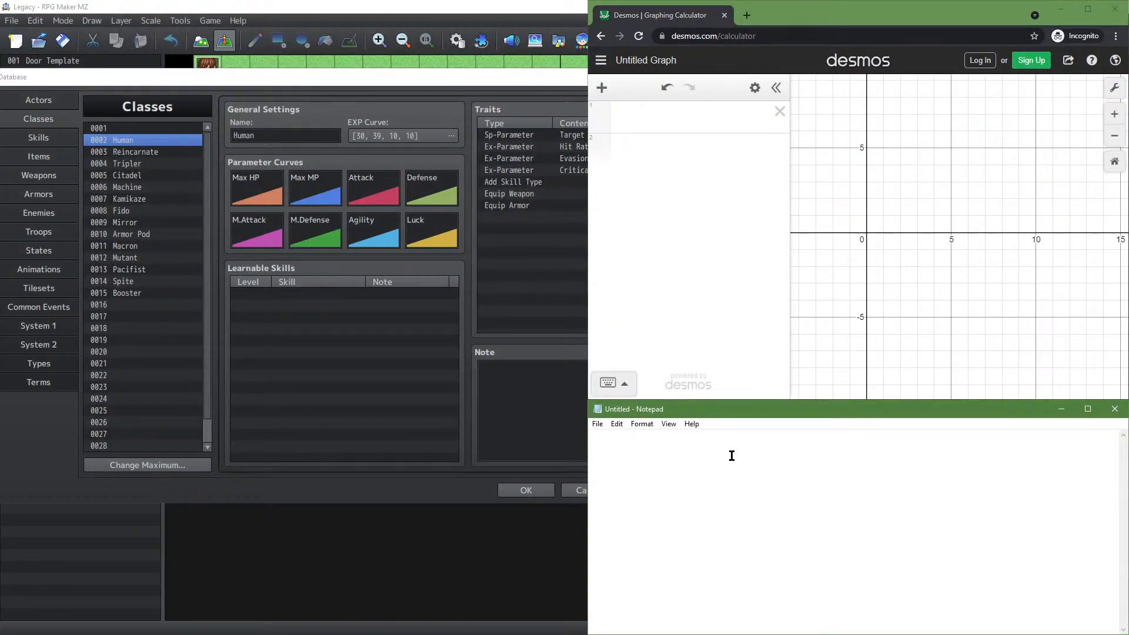
{"action": "type", "text": "Max"}
{"action": "key", "text": "BackSpace"}
{"action": "type", "text": "imum Damage "}
{"action": "type", "text": "is 999 "}
{"action": "type", "text": "Max "}
{"action": "type", "text": "HP ="}
{"action": "type", "text": " 4000"}
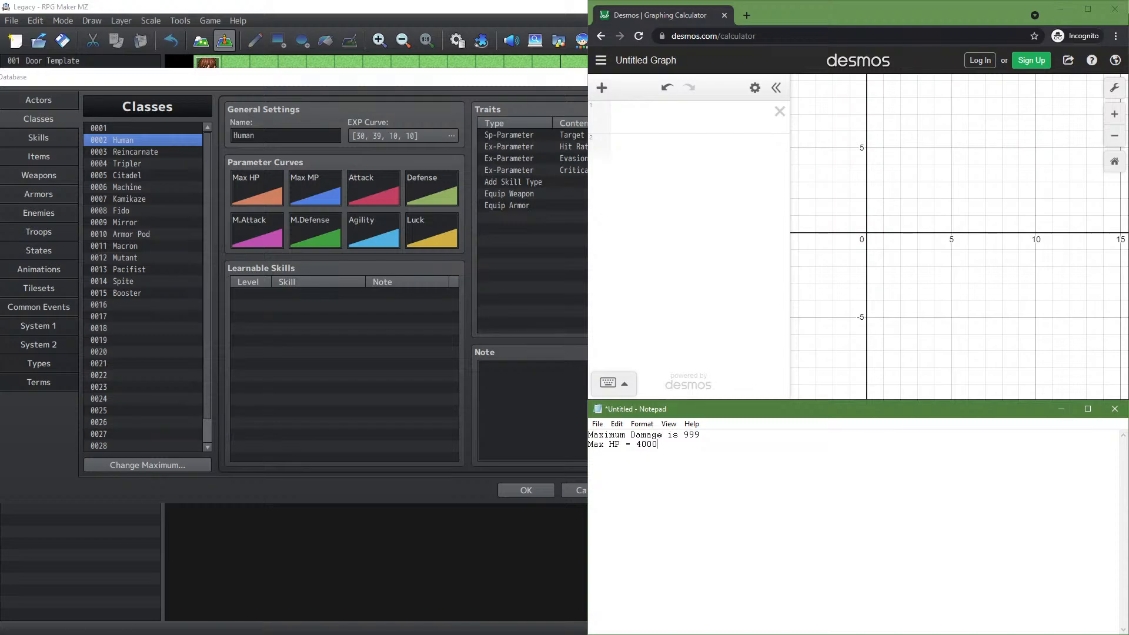
Change the maximum damage in the first line of the notes to 1000
{"action": "key", "text": "Up"}
{"action": "key", "text": "End"}
{"action": "key", "text": "BackSpace"}
{"action": "key", "text": "BackSpace"}
{"action": "key", "text": "BackSpace"}
{"action": "type", "text": "1000"}
Return to the RPG Maker MZ database and go through the class notes from Reincarnate down to Booster
{"action": "left_click", "coordinate": [121, 153]}
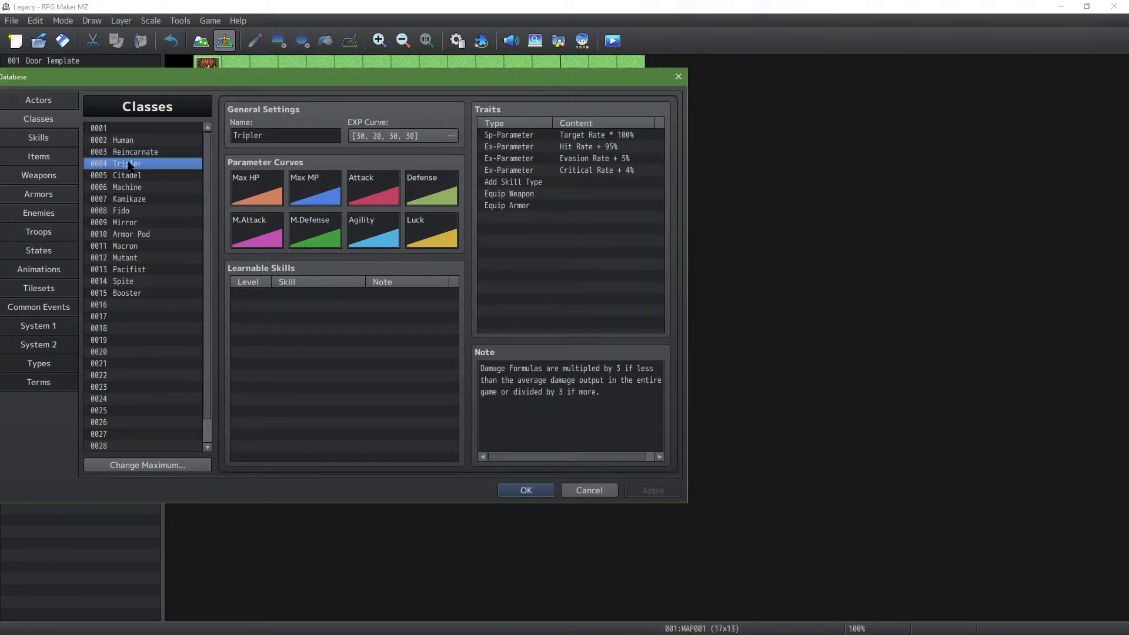
{"action": "left_click", "coordinate": [141, 175]}
{"action": "left_click", "coordinate": [144, 234]}
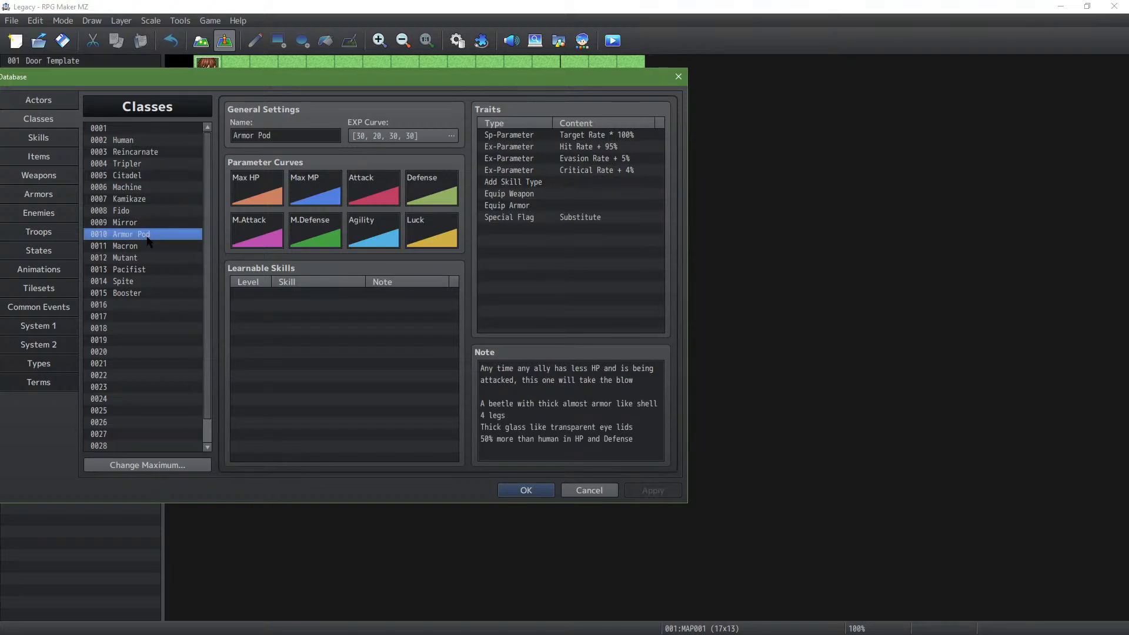
{"action": "left_click", "coordinate": [148, 246]}
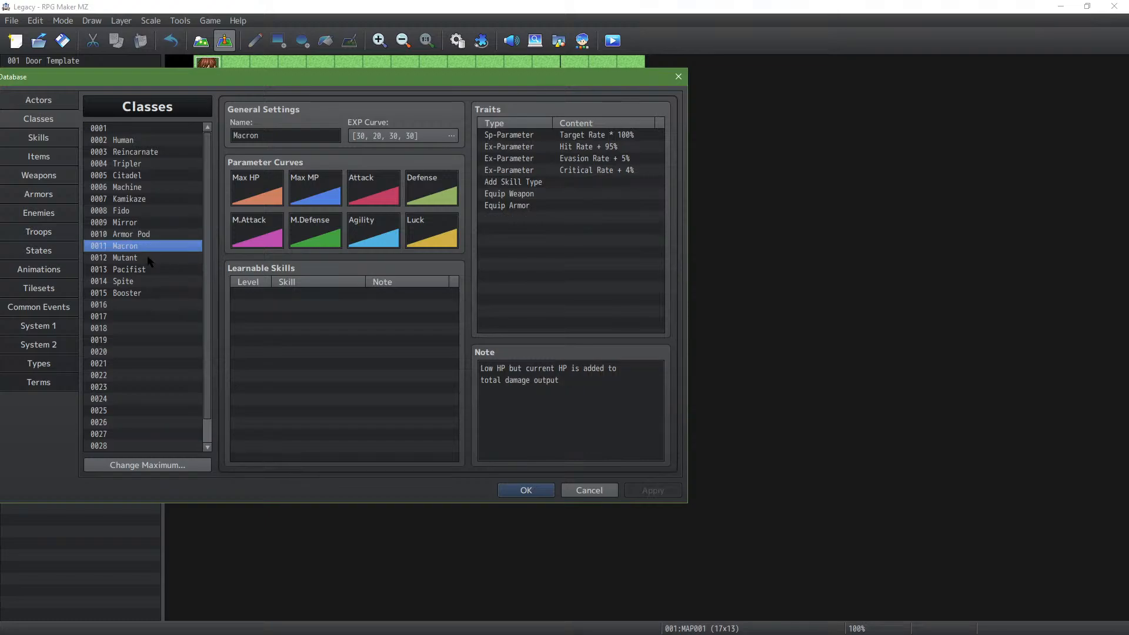
{"action": "left_click", "coordinate": [148, 259]}
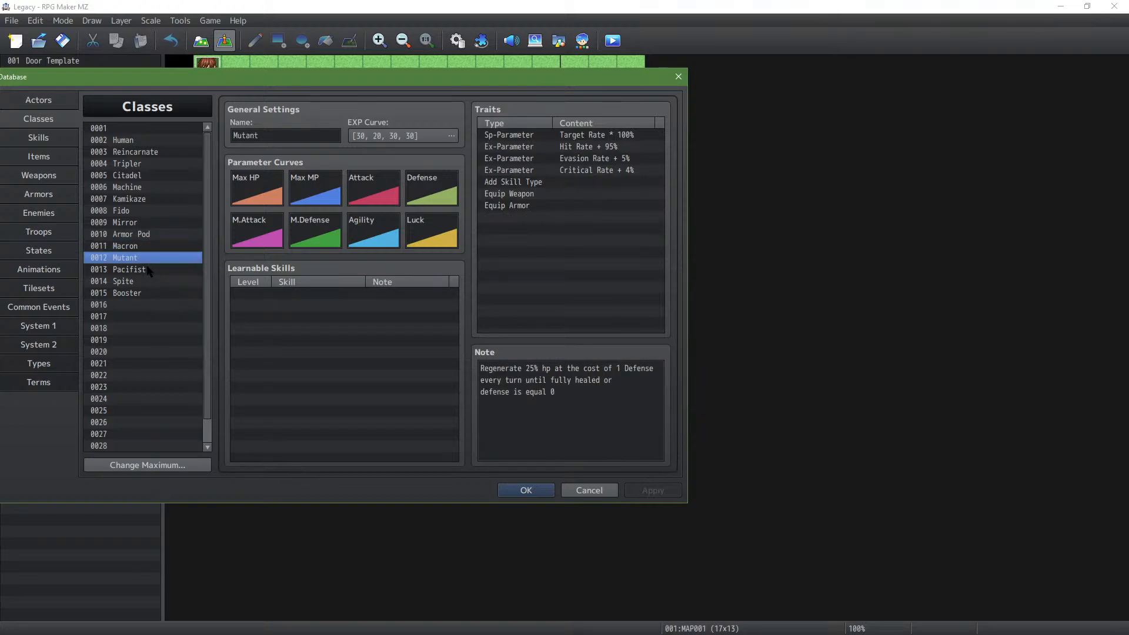
{"action": "left_click", "coordinate": [147, 269]}
{"action": "left_click", "coordinate": [143, 280]}
{"action": "left_click", "coordinate": [144, 292]}
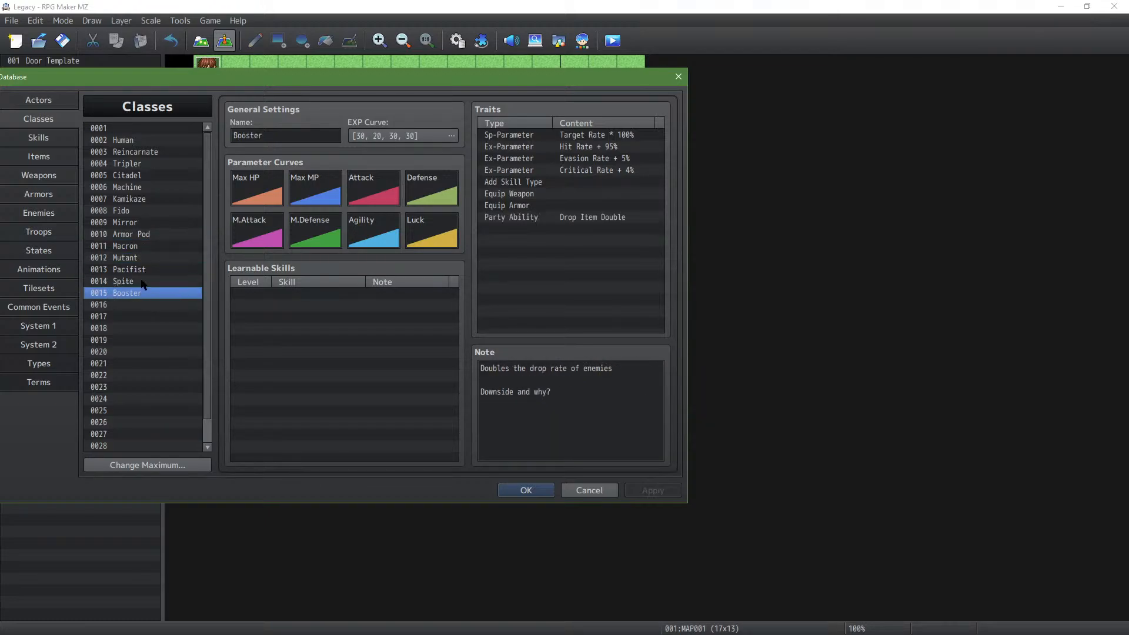
Go back up the class list from Armor Pod to Citadel, rechecking each class's note and traits
{"action": "left_click", "coordinate": [148, 235]}
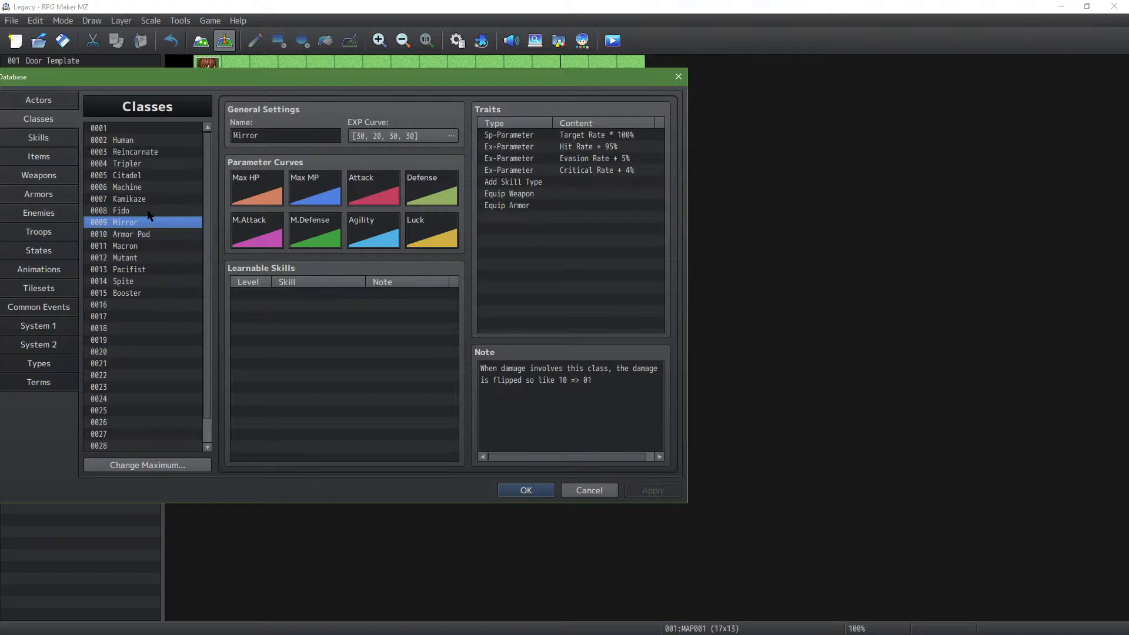
{"action": "left_click", "coordinate": [149, 212]}
{"action": "left_click", "coordinate": [157, 201]}
{"action": "left_click", "coordinate": [155, 189]}
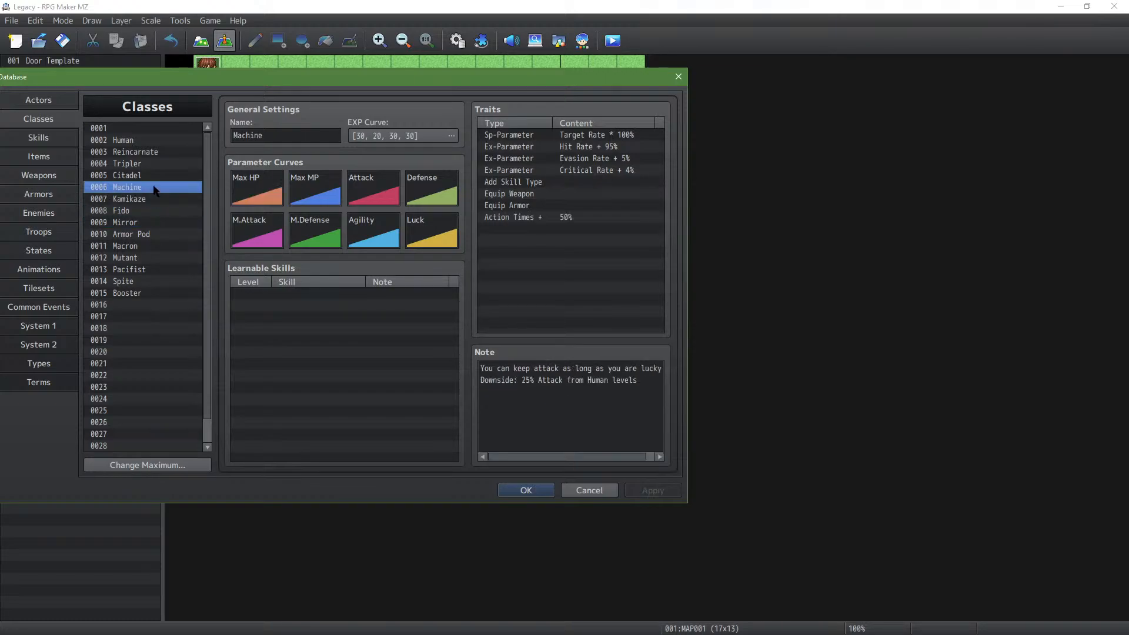
{"action": "left_click", "coordinate": [152, 176]}
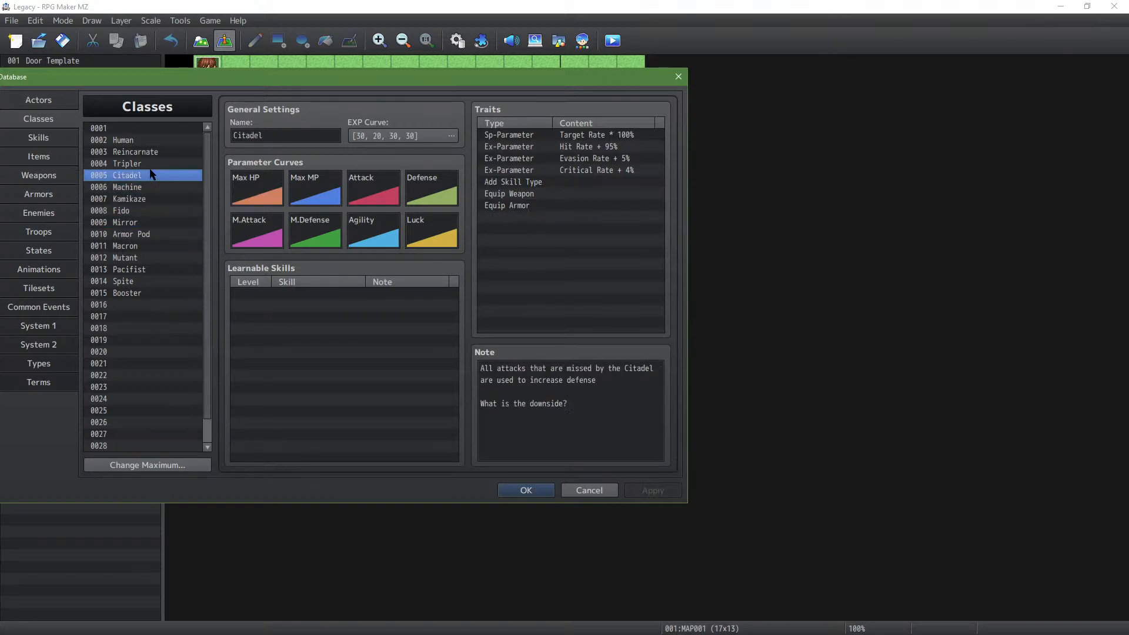
Continue up the class list through Tripler and Reincarnate to Human, rechecking each class's note and traits
{"action": "left_click", "coordinate": [149, 164]}
{"action": "left_click", "coordinate": [149, 152]}
{"action": "left_click", "coordinate": [150, 141]}
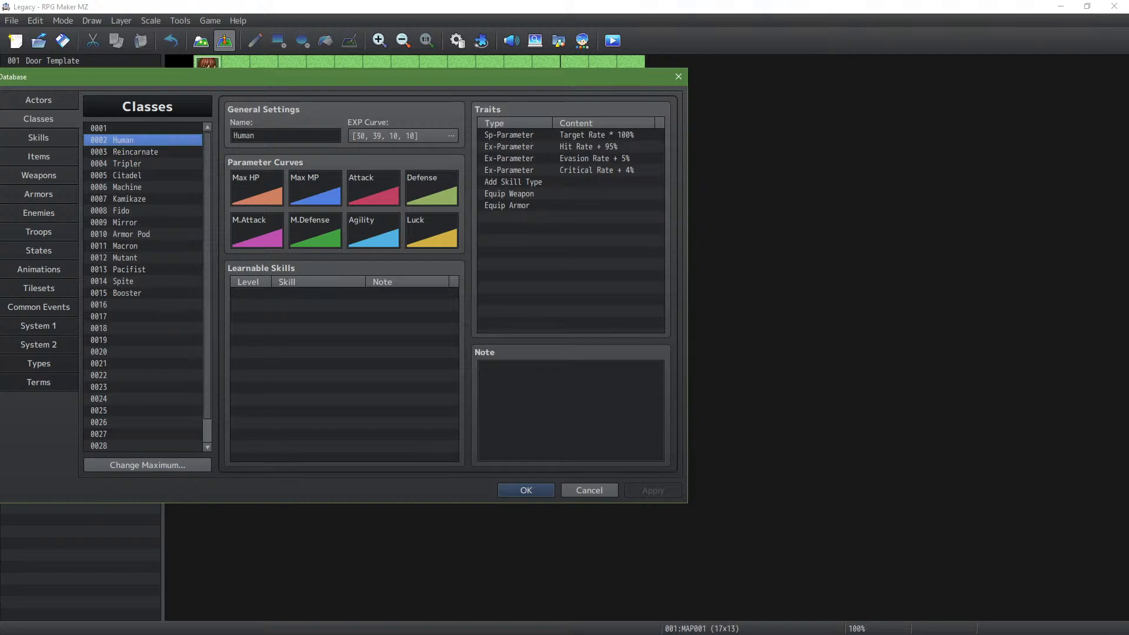
Switch to the Notepad notes and add Human entries for a Max HP of 2000 and a Maximum Damage
{"action": "key", "text": "alt+Tab"}
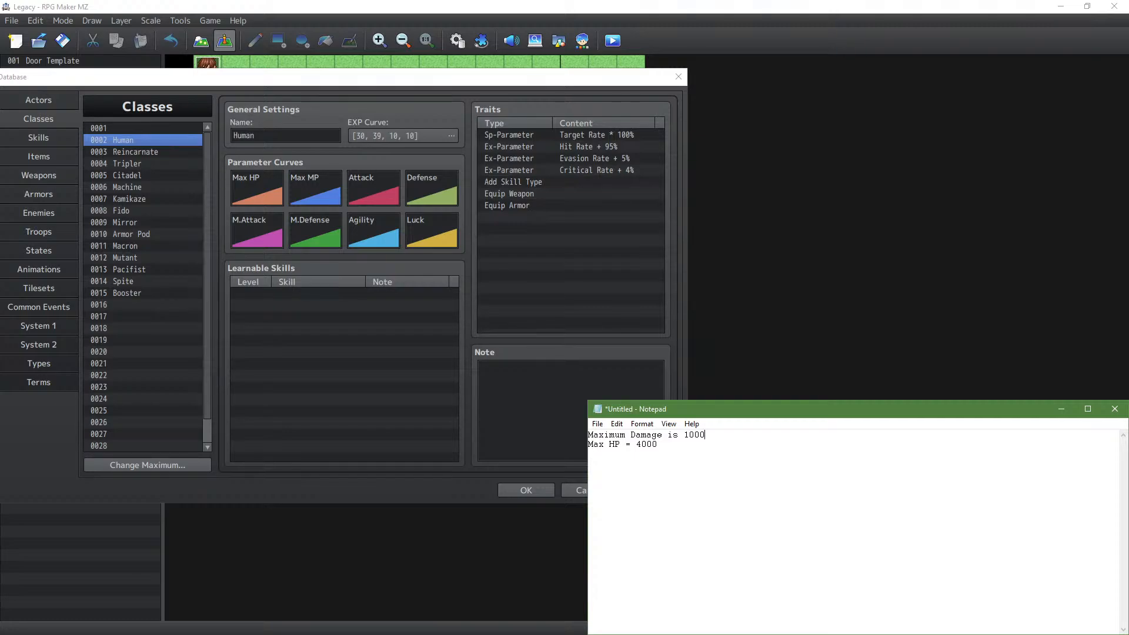
{"action": "left_click", "coordinate": [688, 463]}
{"action": "type", "text": "Human"}
{"action": "type", "text": " Max"}
{"action": "type", "text": " HP "}
{"action": "type", "text": "2000"}
{"action": "type", "text": "="}
{"action": "type", "text": "Maximum D"}
{"action": "type", "text": "amag"}
{"action": "type", "text": "e"}
Put Human on its own line as a heading and indent its Max HP and Maximum Damage entries beneath it
{"action": "key", "text": "Home"}
{"action": "type", "text": "Hu"}
{"action": "key", "text": "BackSpace"}
{"action": "key", "text": "BackSpace"}
{"action": "key", "text": "Left"}
{"action": "key", "text": "Return"}
{"action": "key", "text": "Tab"}
{"action": "key", "text": "Down"}
{"action": "key", "text": "Tab"}
Set Human's Maximum Damage to 250 in the notes
{"action": "type", "text": "500"}
{"action": "key", "text": "BackSpace"}
{"action": "key", "text": "BackSpace"}
{"action": "key", "text": "BackSpace"}
{"action": "type", "text": "250"}
Change the overall Max HP in the notes to 2000 and Human's Max HP to 1000
{"action": "left_click", "coordinate": [640, 445]}
{"action": "key", "text": "BackSpace"}
{"action": "type", "text": "2"}
{"action": "key", "text": "Down"}
{"action": "key", "text": "BackSpace"}
{"action": "type", "text": "1"}
Switch to the Desmos graphing calculator and graph y = x in the first expression line
{"action": "key", "text": "alt+Tab"}
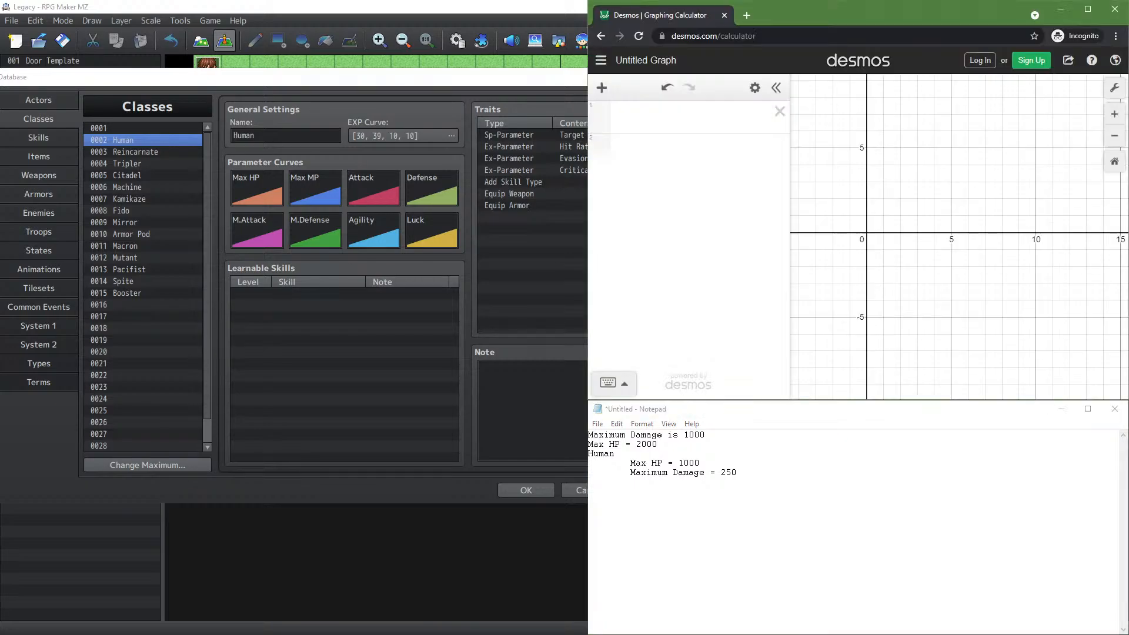
{"action": "left_click", "coordinate": [753, 86]}
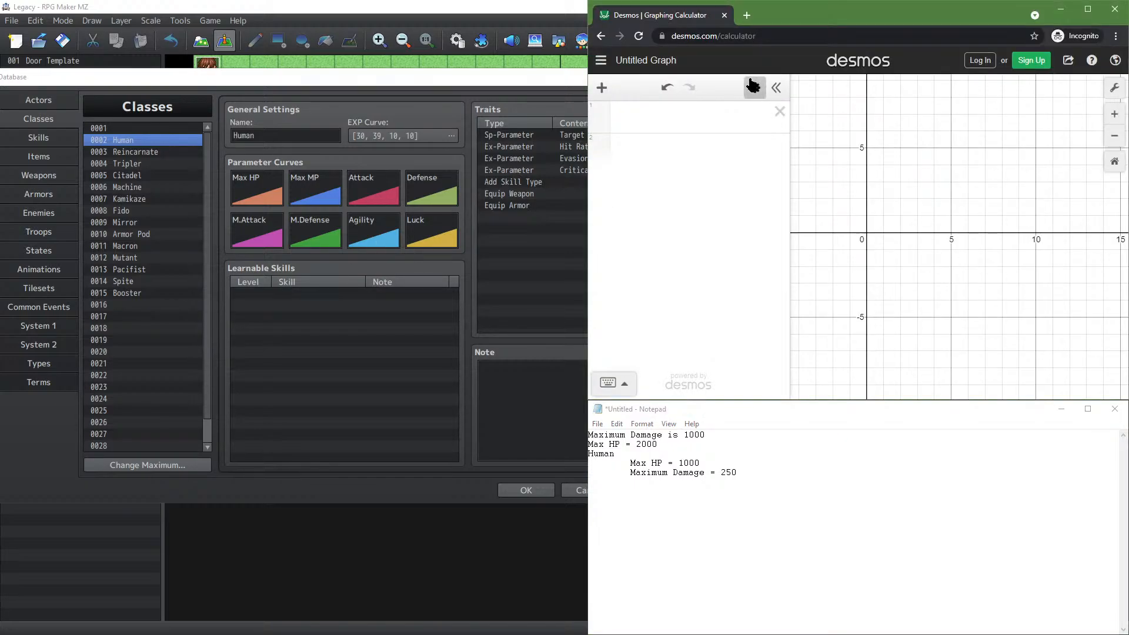
{"action": "left_click", "coordinate": [679, 113]}
{"action": "type", "text": "x"}
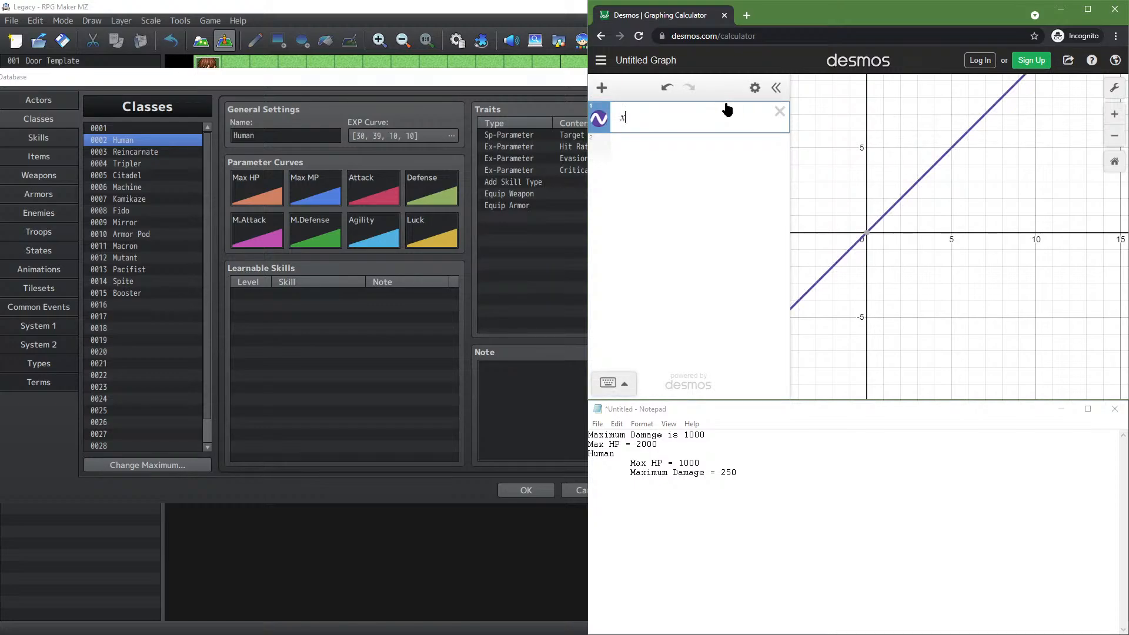
{"action": "key", "text": "Left"}
{"action": "type", "text": "y="}
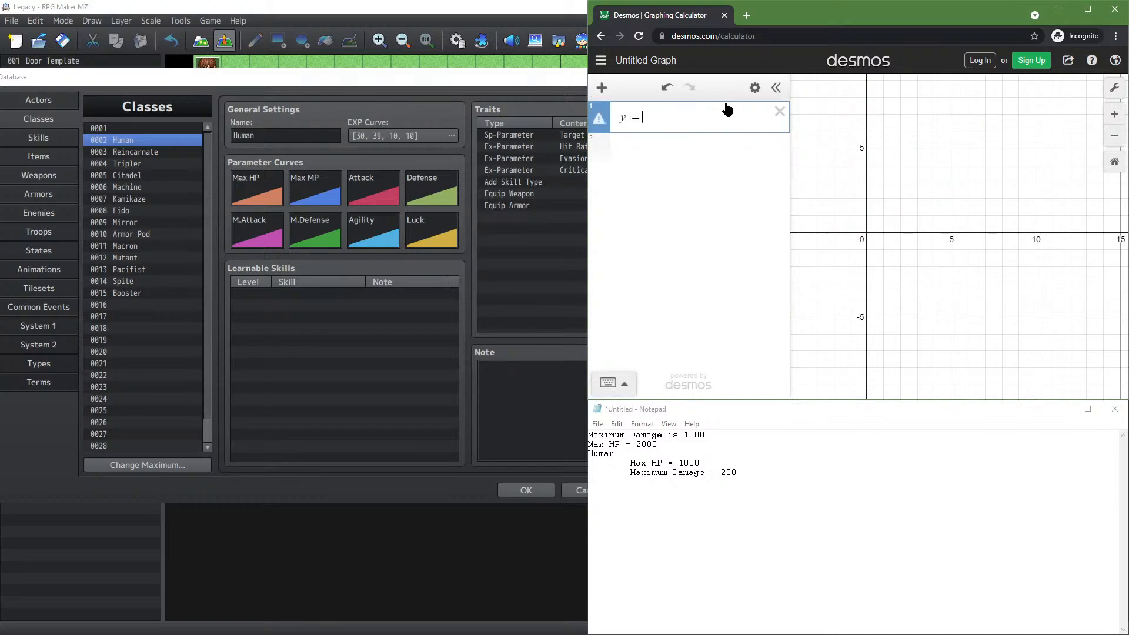
{"action": "key", "text": "Return"}
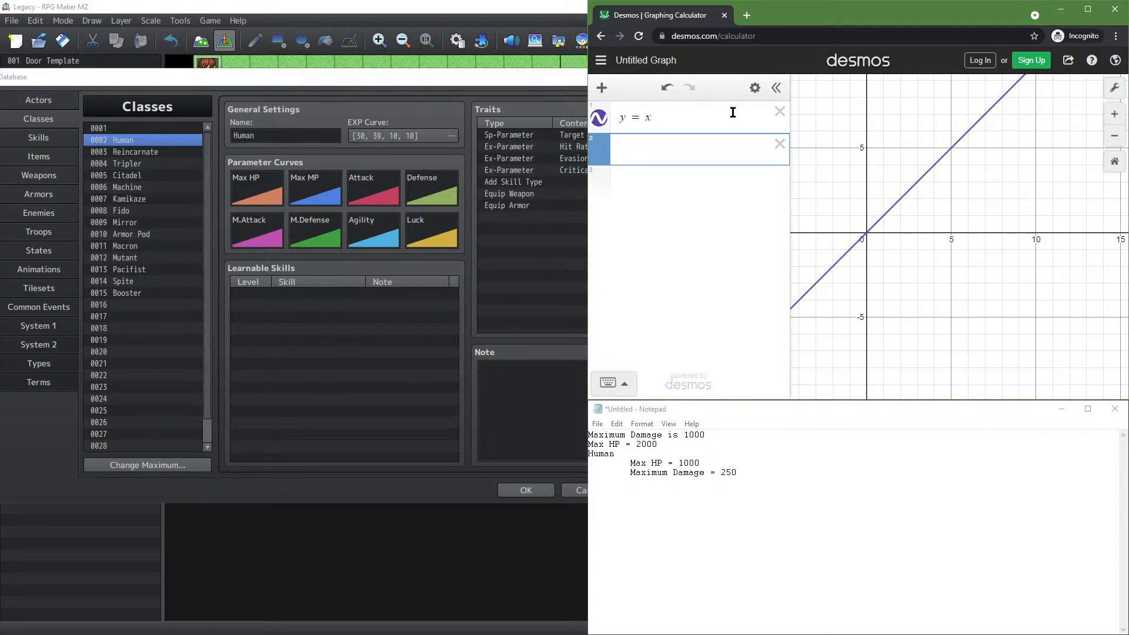
Convert the y = x expression into a table of values
{"action": "left_click", "coordinate": [752, 88]}
{"action": "left_click", "coordinate": [709, 116]}
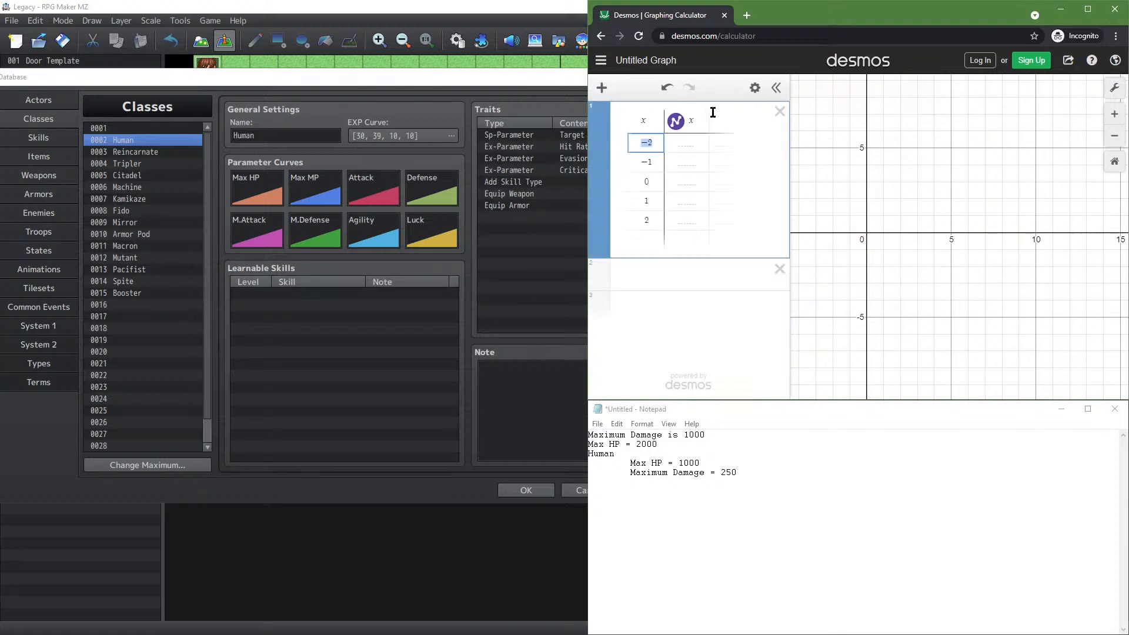
{"action": "left_click", "coordinate": [656, 145]}
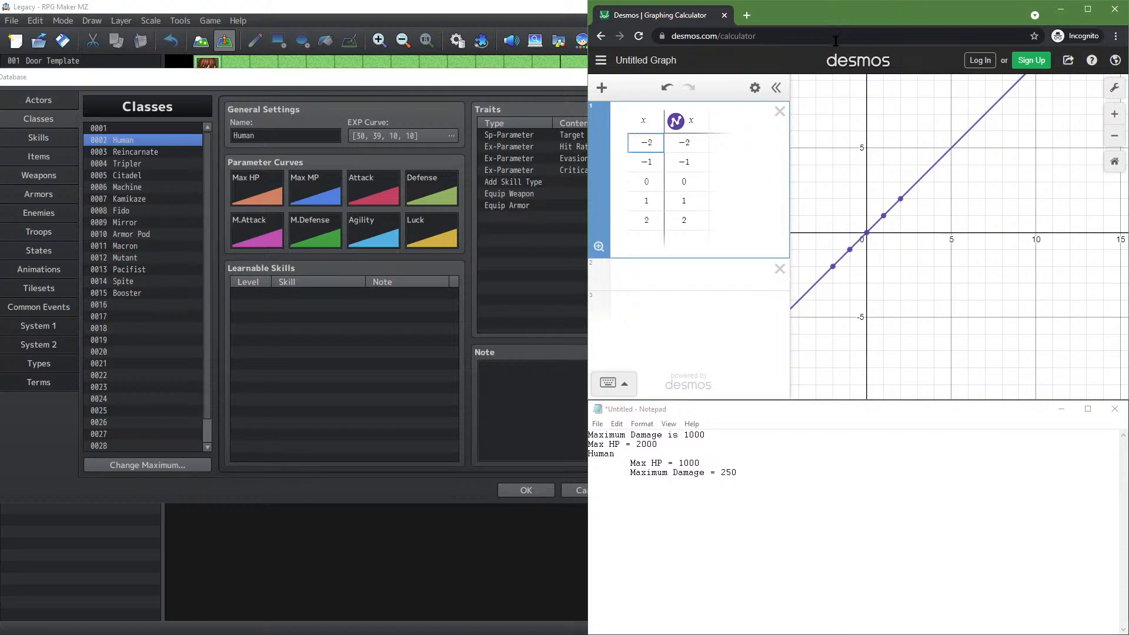
Open Google in a new browser tab and search for "prime age for men"
{"action": "left_click", "coordinate": [748, 14]}
{"action": "type", "text": "g"}
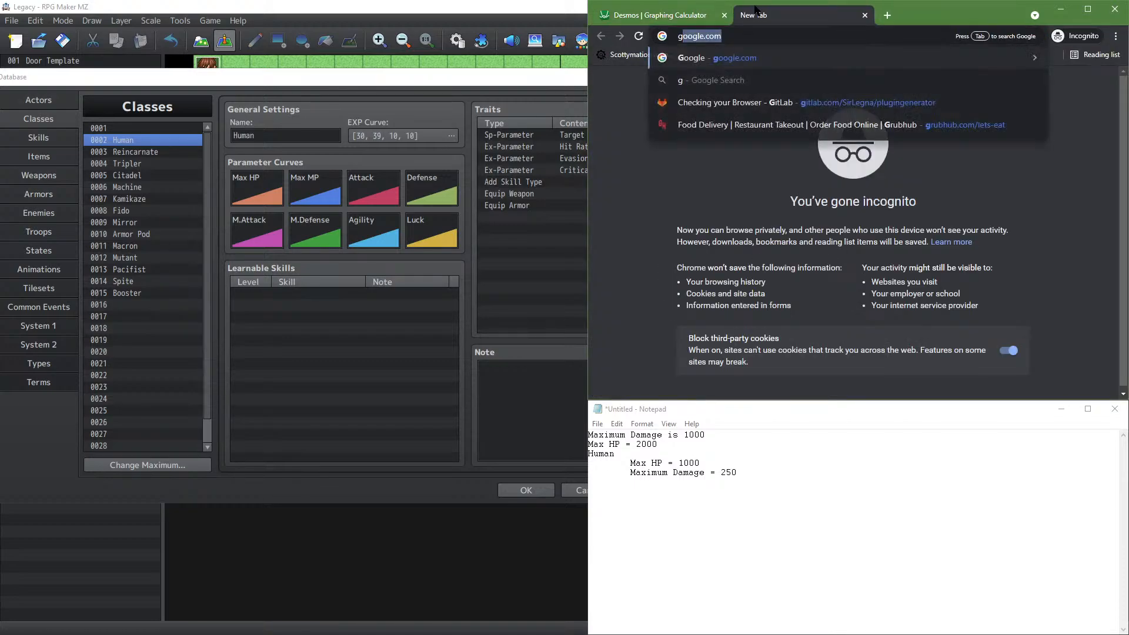
{"action": "key", "text": "Return"}
{"action": "type", "text": "primae"}
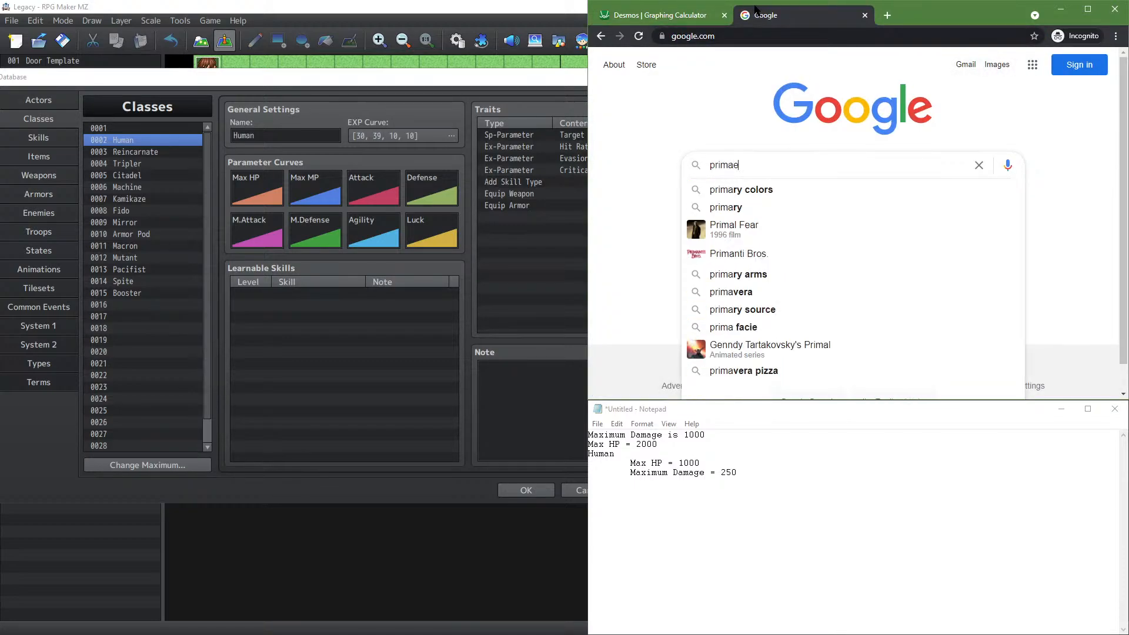
{"action": "key", "text": "BackSpace"}
{"action": "key", "text": "BackSpace"}
{"action": "type", "text": "e age f"}
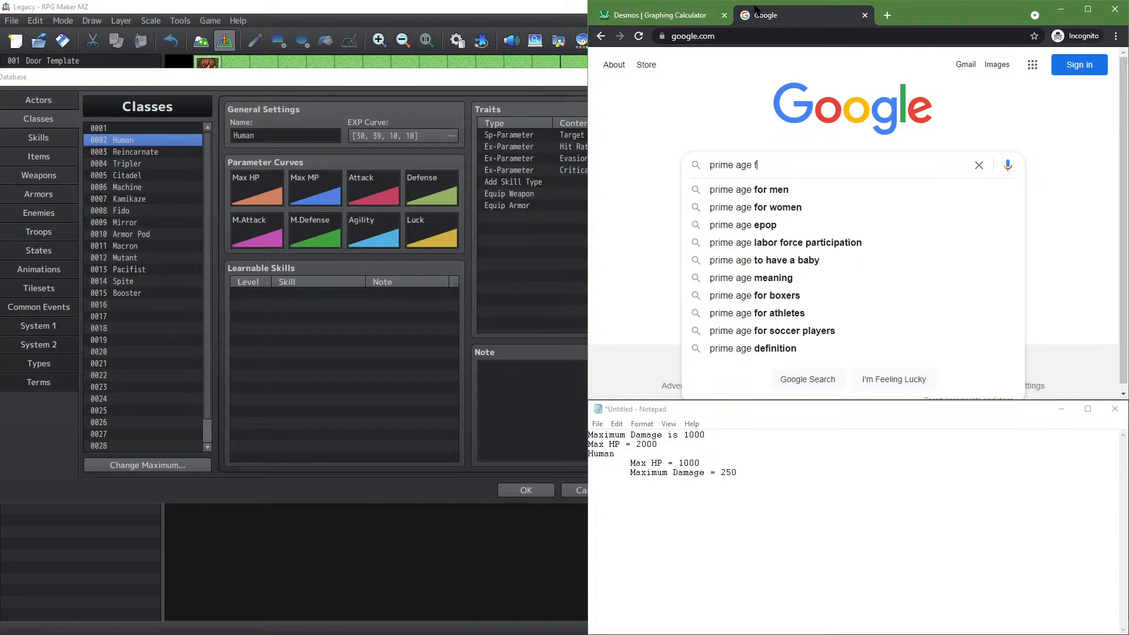
{"action": "type", "text": "or"}
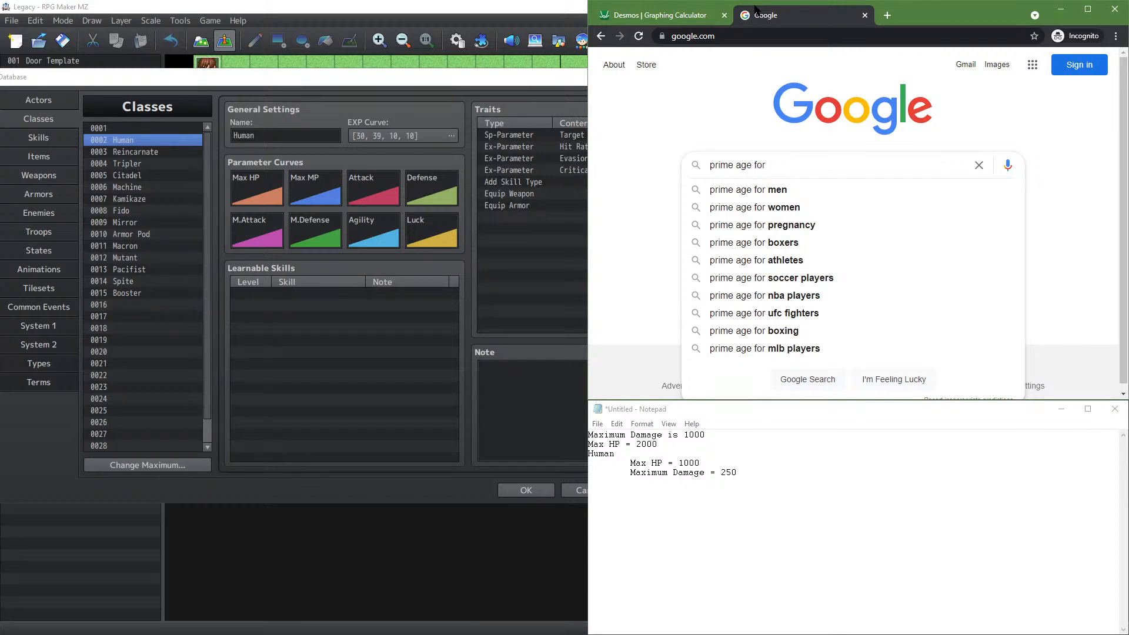
{"action": "key", "text": "Down"}
{"action": "key", "text": "Return"}
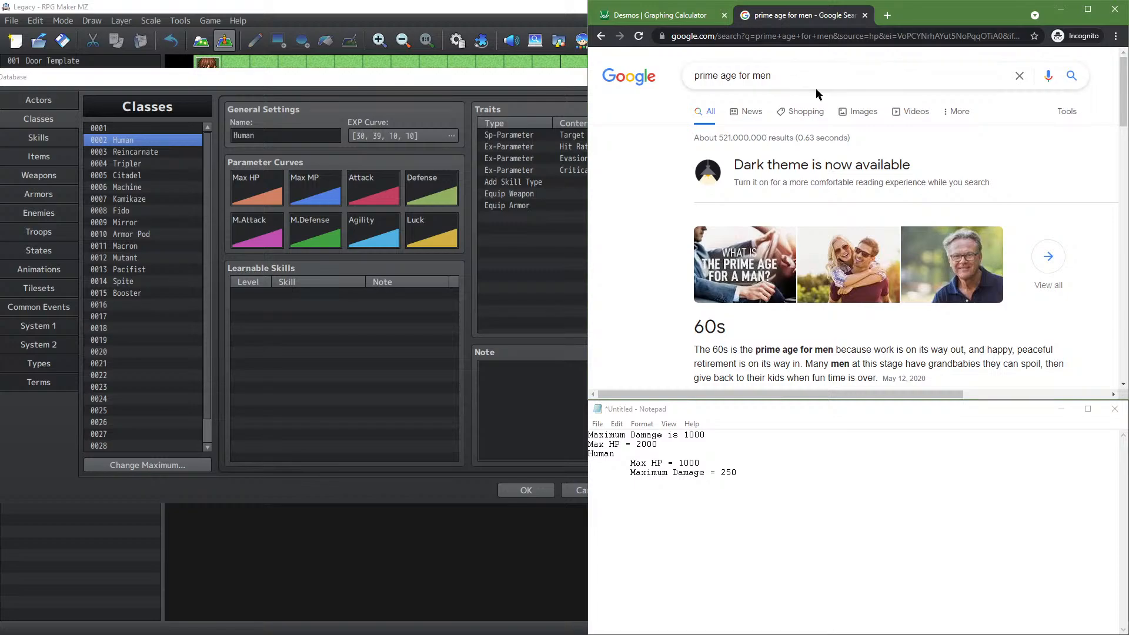
Look through the results and read the answer to "What age is a man's prime?"
{"action": "scroll", "coordinate": [668, 160], "scroll_direction": "down", "scroll_amount": 5}
{"action": "scroll", "coordinate": [650, 168], "scroll_direction": "up", "scroll_amount": 5}
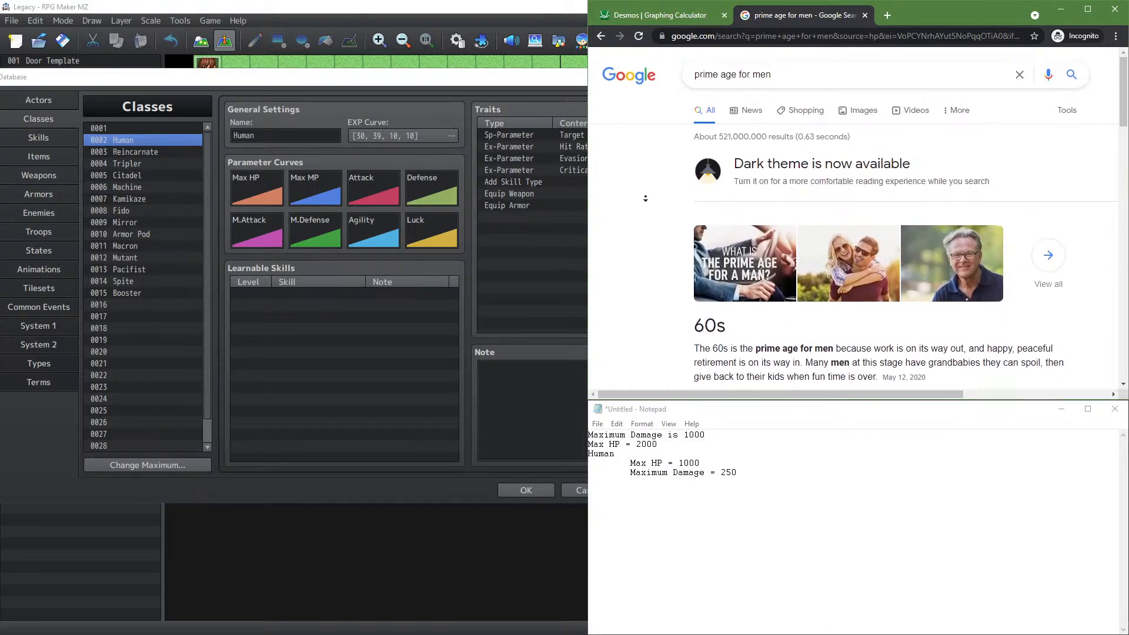
{"action": "scroll", "coordinate": [647, 188], "scroll_direction": "down", "scroll_amount": 10}
{"action": "scroll", "coordinate": [647, 204], "scroll_direction": "up", "scroll_amount": 5}
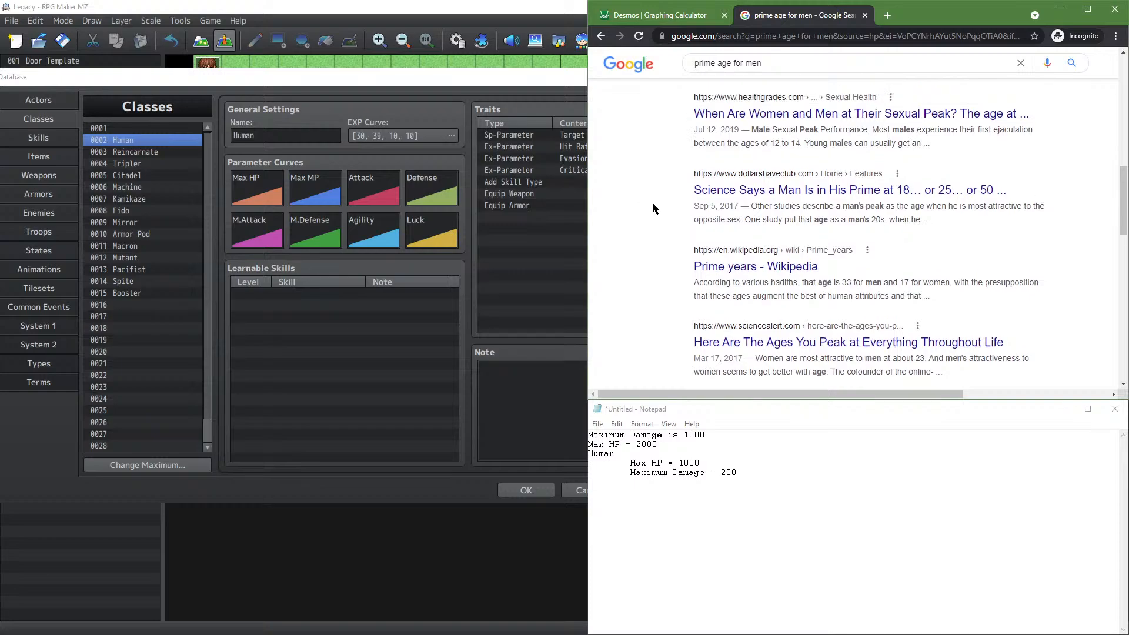
{"action": "left_click", "coordinate": [775, 139]}
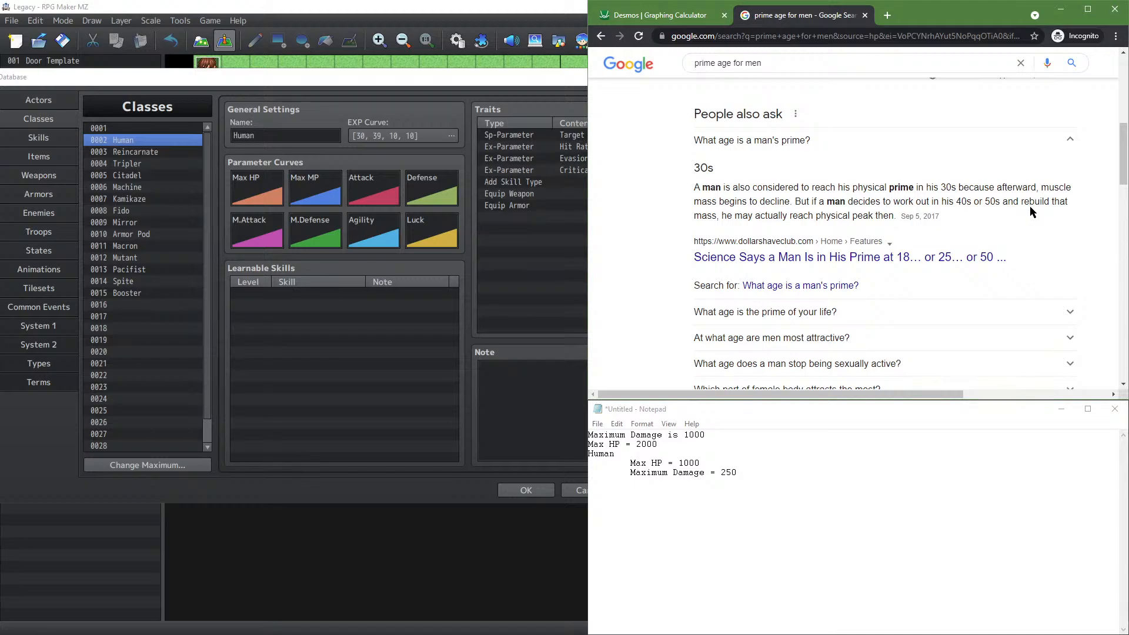
{"action": "scroll", "coordinate": [693, 200], "scroll_direction": "up", "scroll_amount": 5}
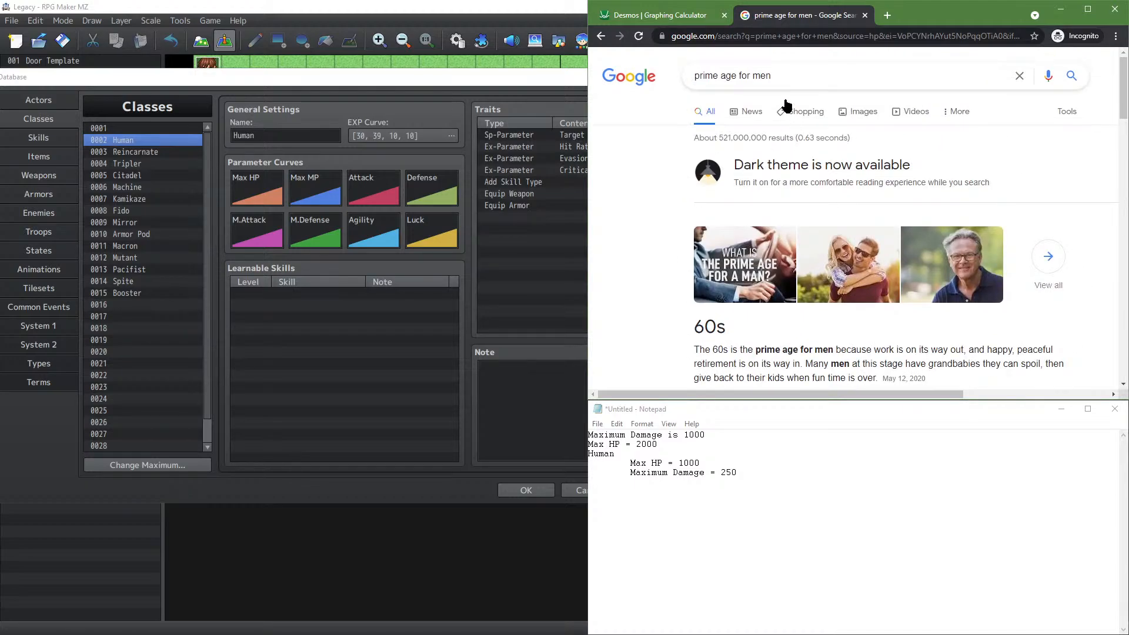
Change the search query to "prime age for women" and run it
{"action": "left_click", "coordinate": [783, 76]}
{"action": "double_click", "coordinate": [765, 76]}
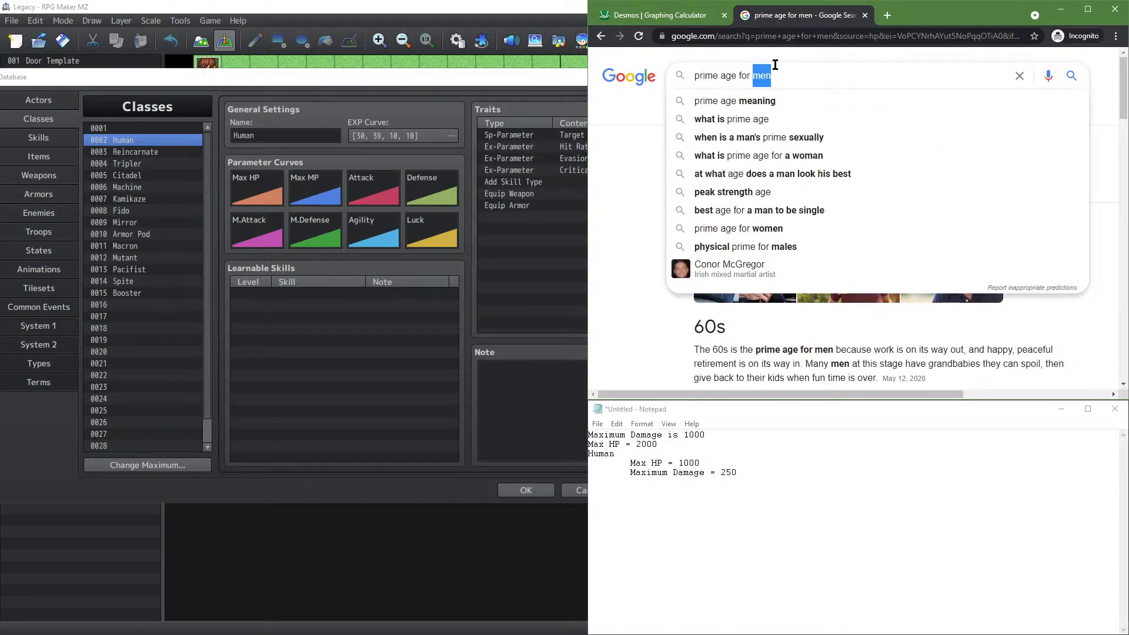
{"action": "type", "text": "women"}
{"action": "key", "text": "Return"}
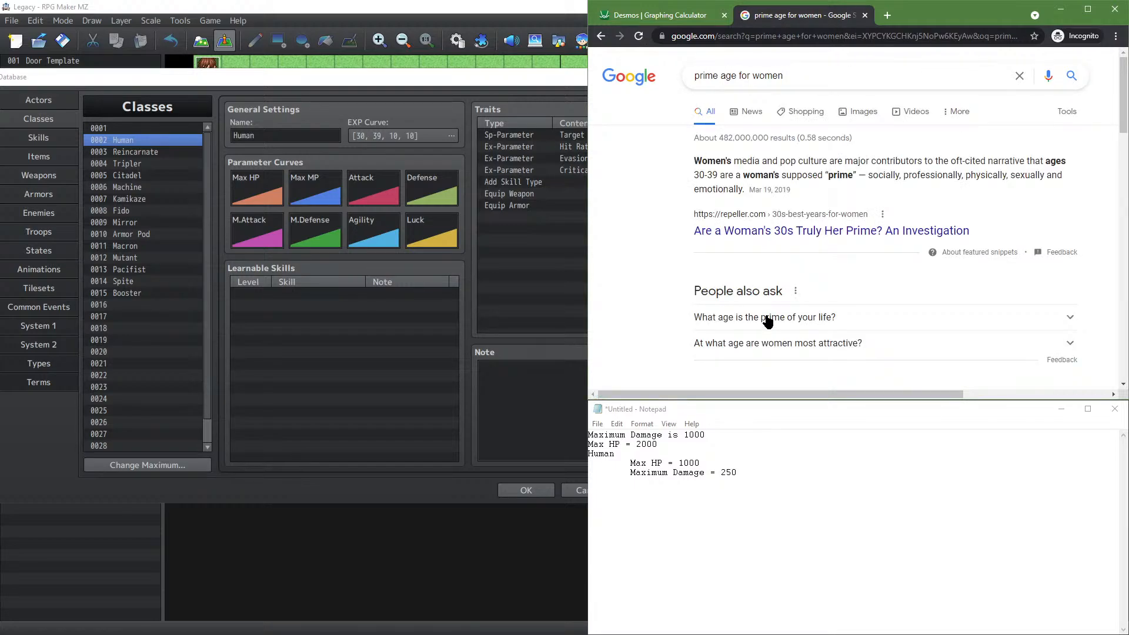
Read the answers on the prime and best age of life and the age range in the featured snippet
{"action": "left_click", "coordinate": [762, 317]}
{"action": "scroll", "coordinate": [625, 237], "scroll_direction": "down", "scroll_amount": 3}
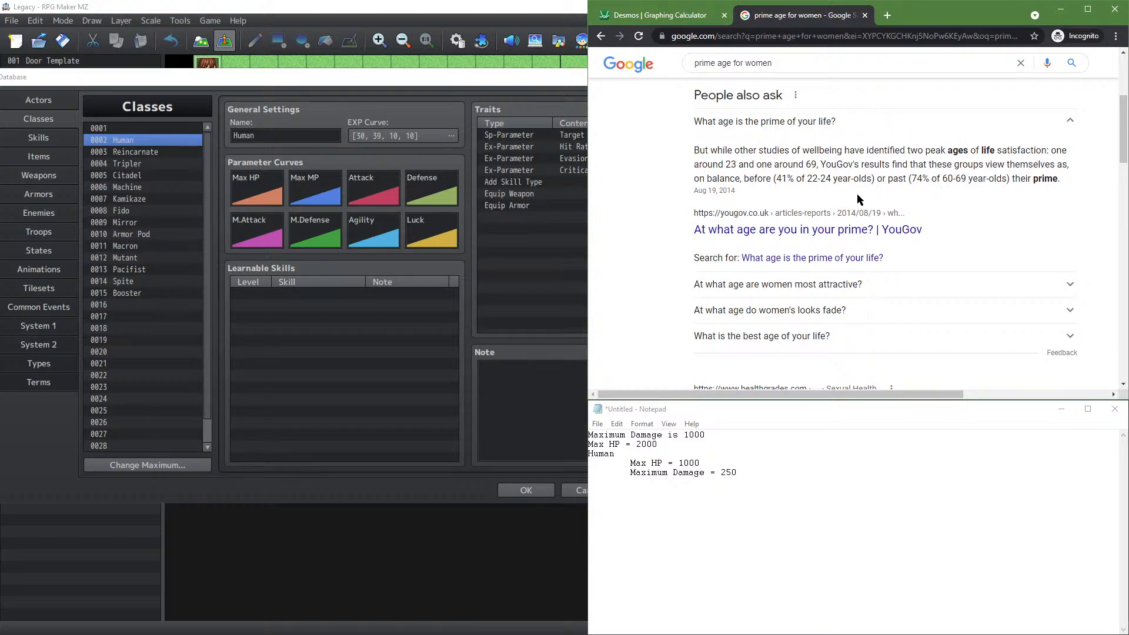
{"action": "left_click", "coordinate": [793, 347]}
{"action": "scroll", "coordinate": [649, 267], "scroll_direction": "down", "scroll_amount": 3}
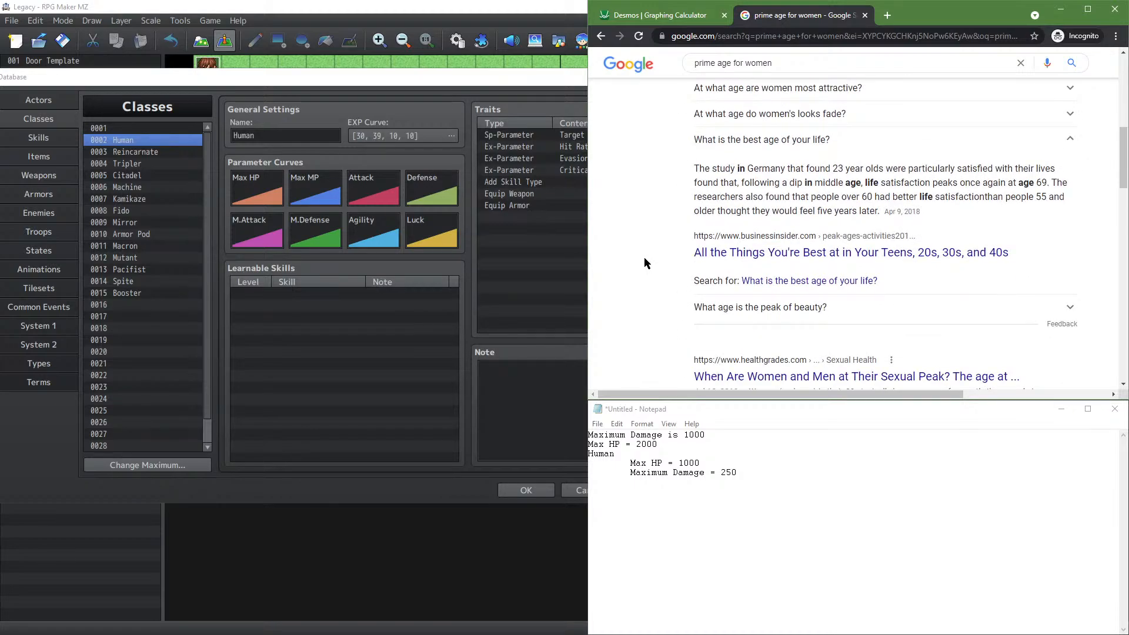
{"action": "scroll", "coordinate": [644, 263], "scroll_direction": "down", "scroll_amount": 3}
{"action": "scroll", "coordinate": [644, 250], "scroll_direction": "up", "scroll_amount": 6}
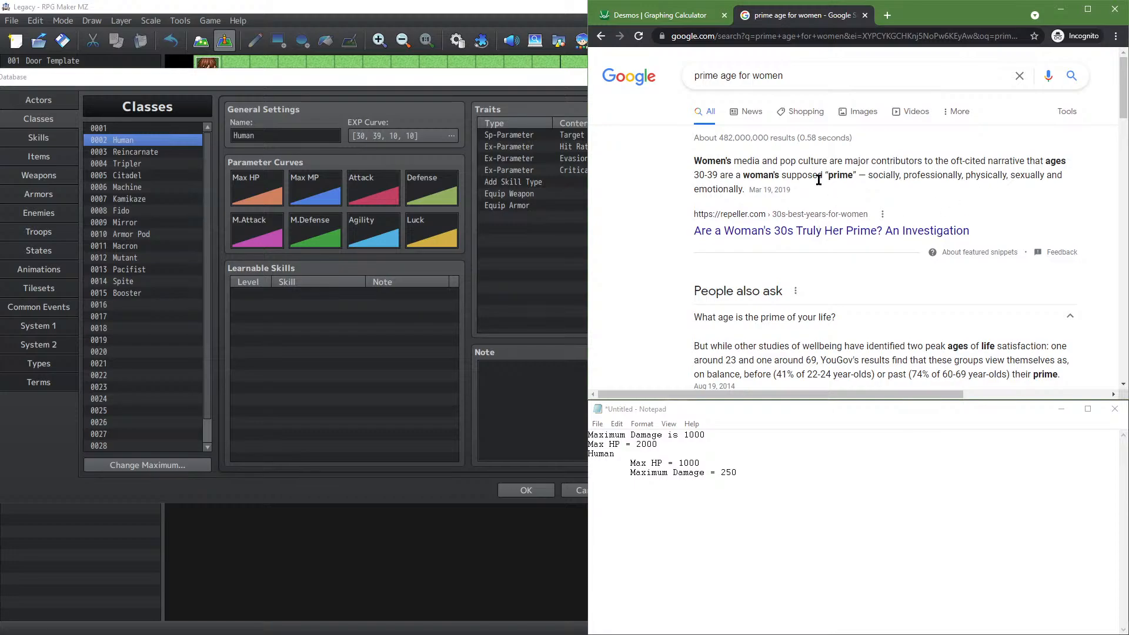
{"action": "left_click_drag", "start_coordinate": [695, 174], "coordinate": [720, 174]}
Return to the Desmos table and change the x value in its second row to 30
{"action": "left_click", "coordinate": [662, 21]}
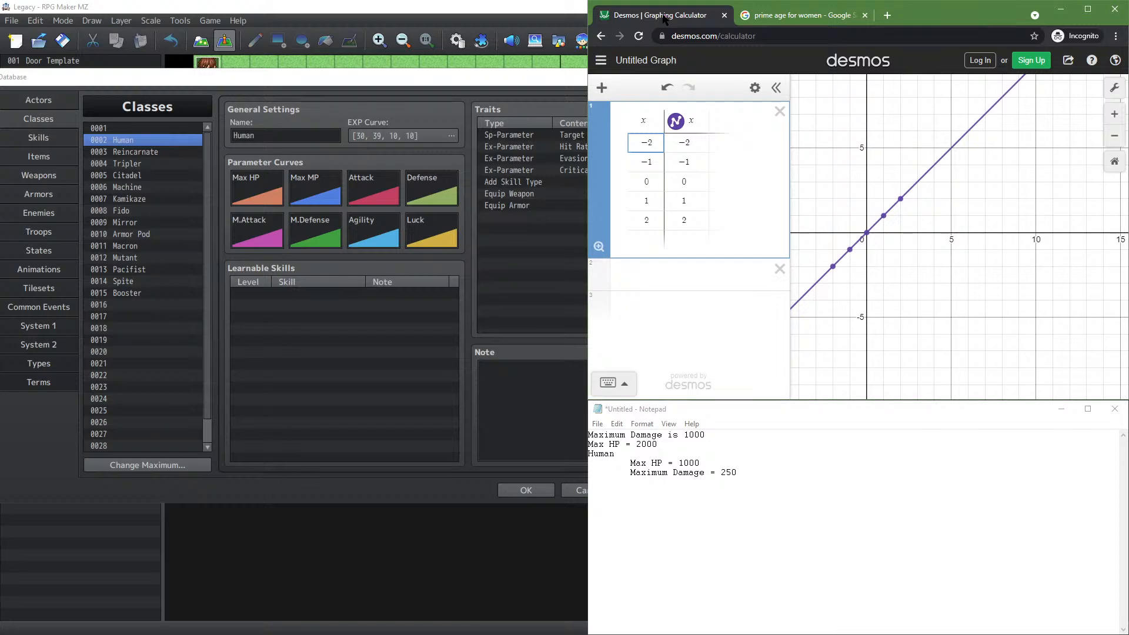
{"action": "left_click", "coordinate": [650, 184]}
{"action": "key", "text": "BackSpace"}
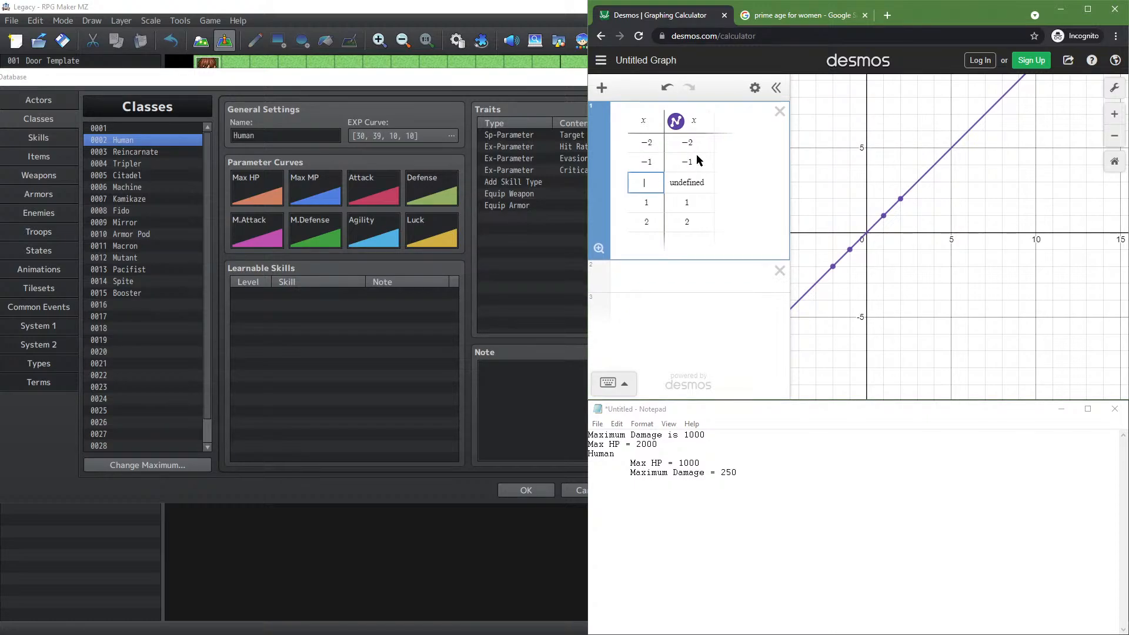
{"action": "type", "text": "0"}
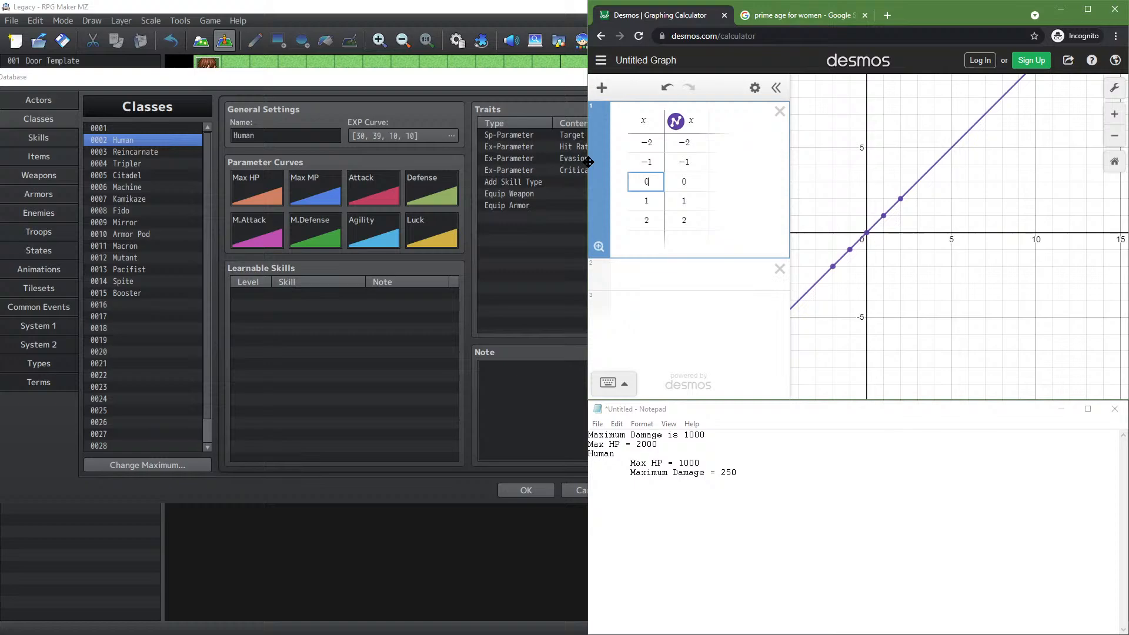
{"action": "left_click", "coordinate": [658, 162]}
{"action": "key", "text": "BackSpace"}
{"action": "key", "text": "BackSpace"}
{"action": "type", "text": "30"}
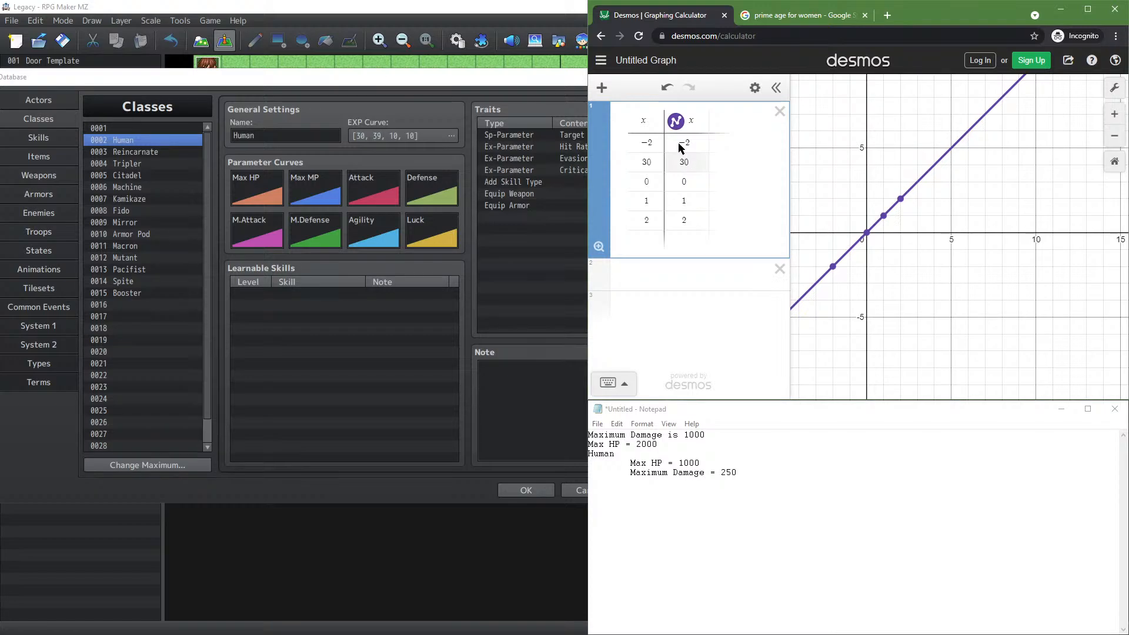
{"action": "left_click", "coordinate": [652, 143]}
{"action": "left_click", "coordinate": [693, 166]}
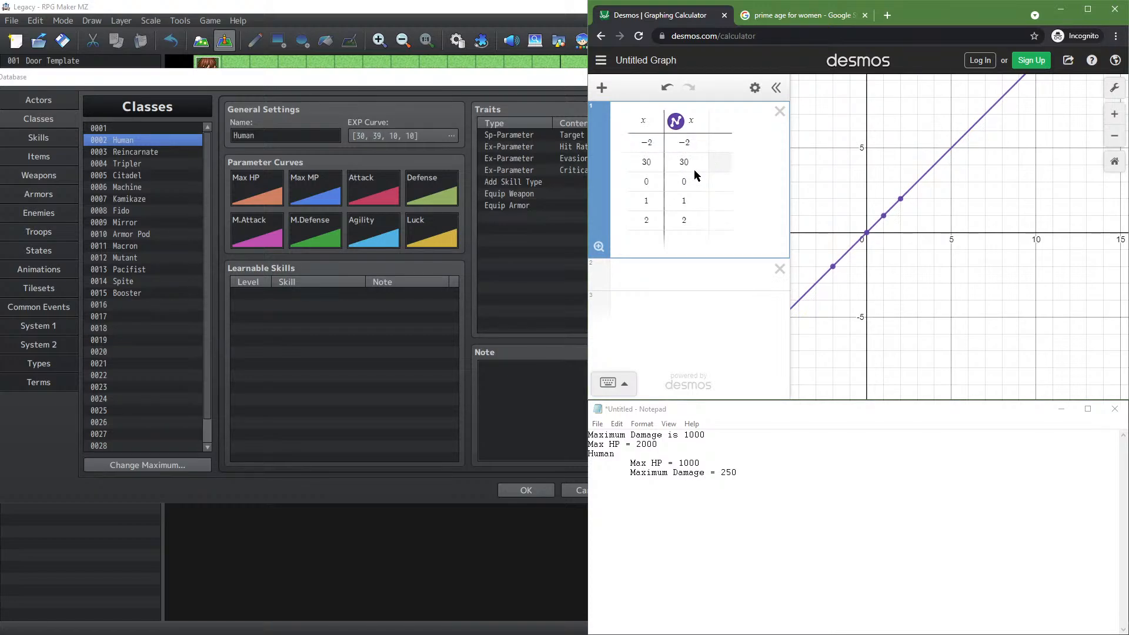
{"action": "left_click", "coordinate": [886, 15]}
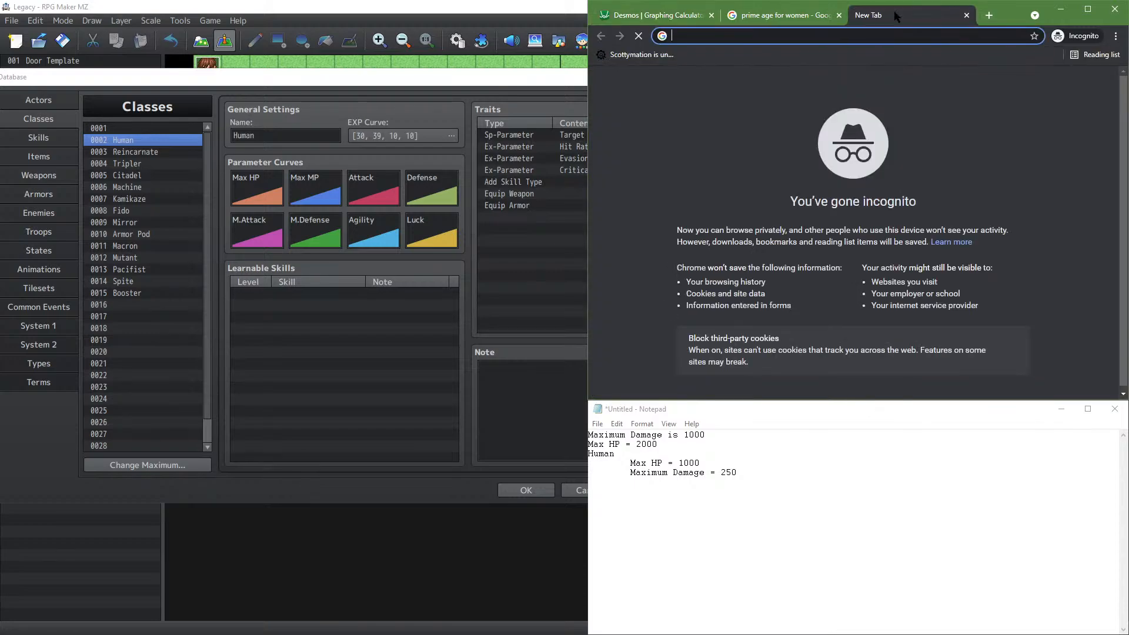
{"action": "type", "text": "g"}
{"action": "key", "text": "Return"}
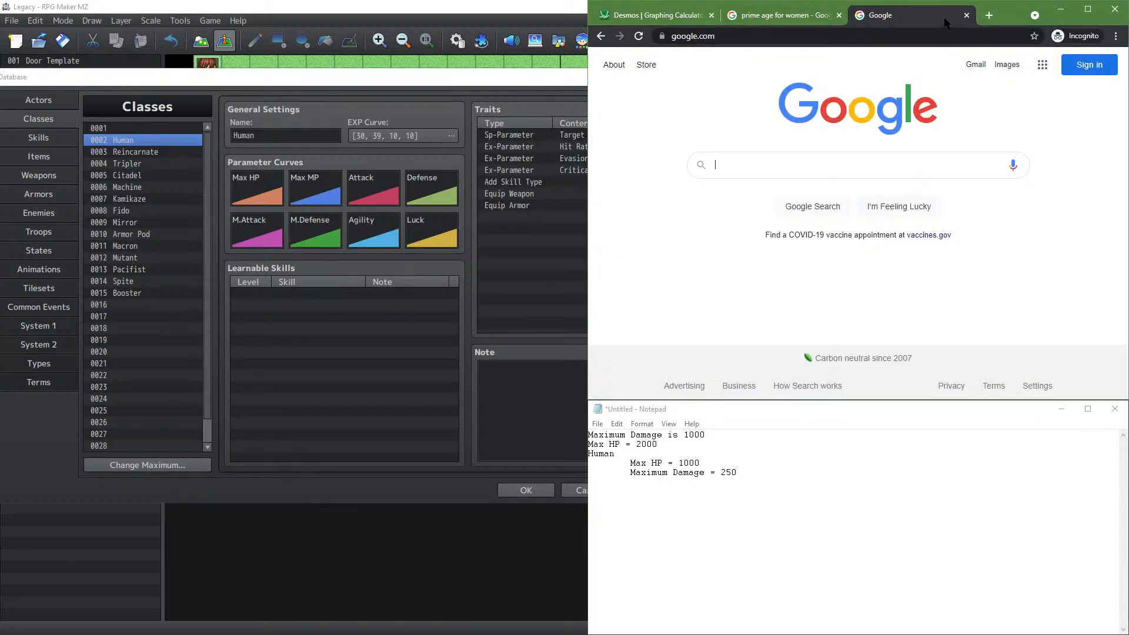
{"action": "left_click", "coordinate": [966, 15]}
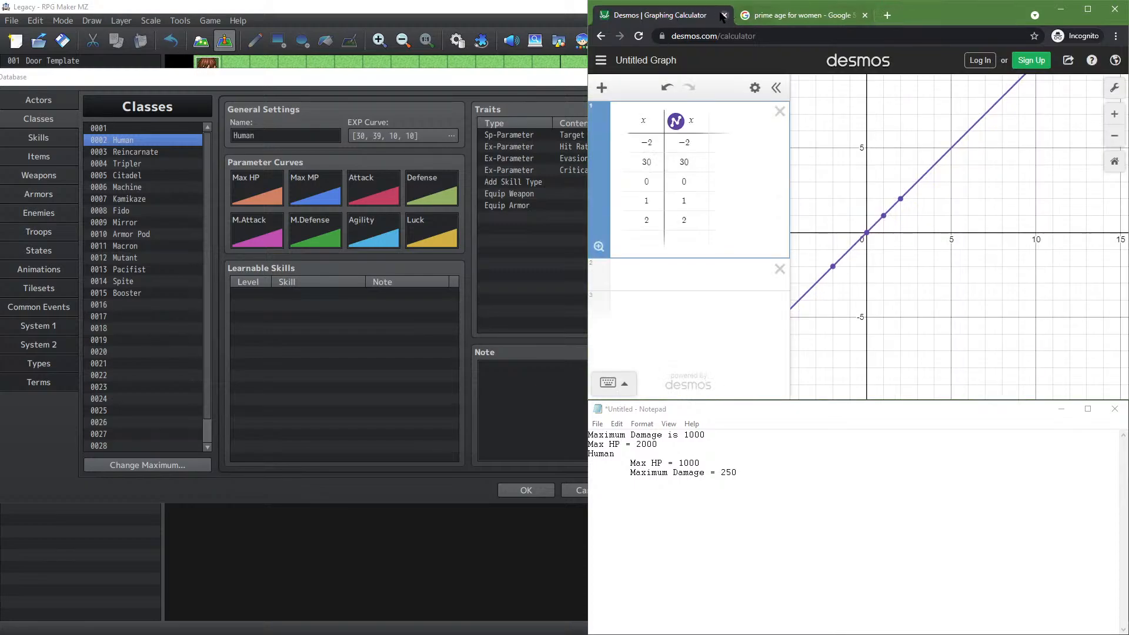
Leave Desmos for the "graph curve generator" search results, discarding the graph, and open the RapidTables Line Graph Maker
{"action": "left_click", "coordinate": [601, 36]}
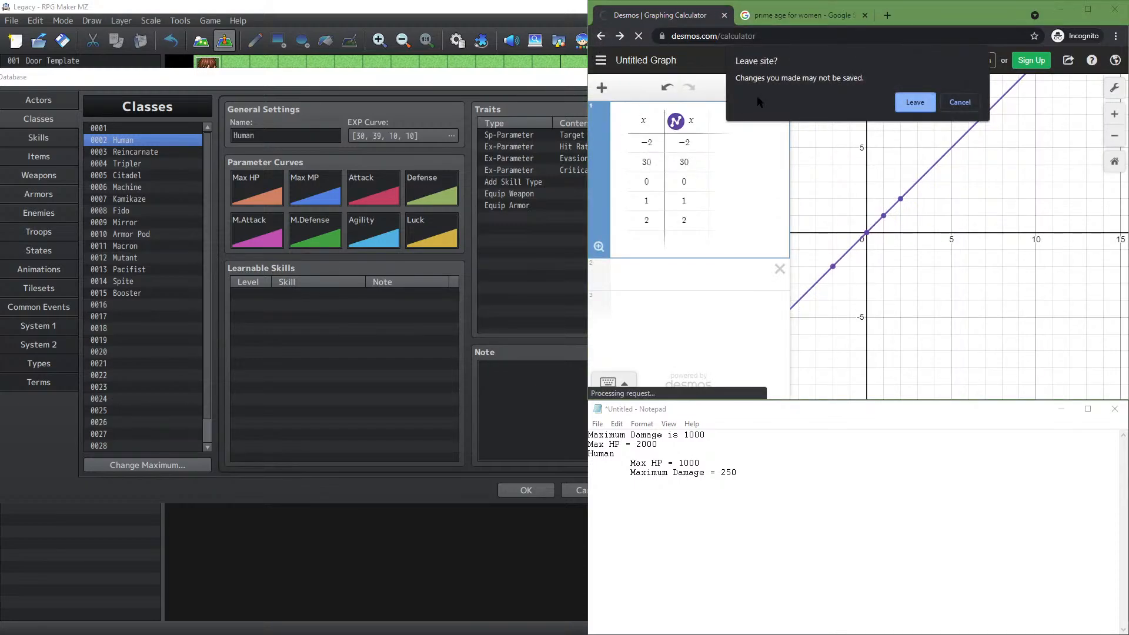
{"action": "left_click", "coordinate": [915, 101]}
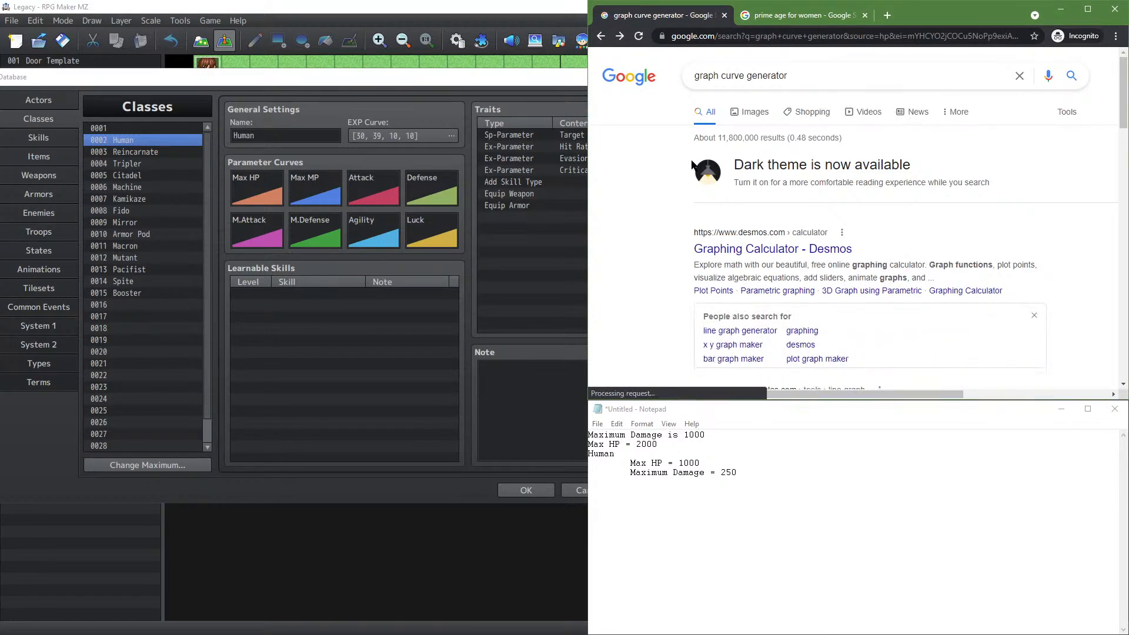
{"action": "scroll", "coordinate": [654, 170], "scroll_direction": "down", "scroll_amount": 4}
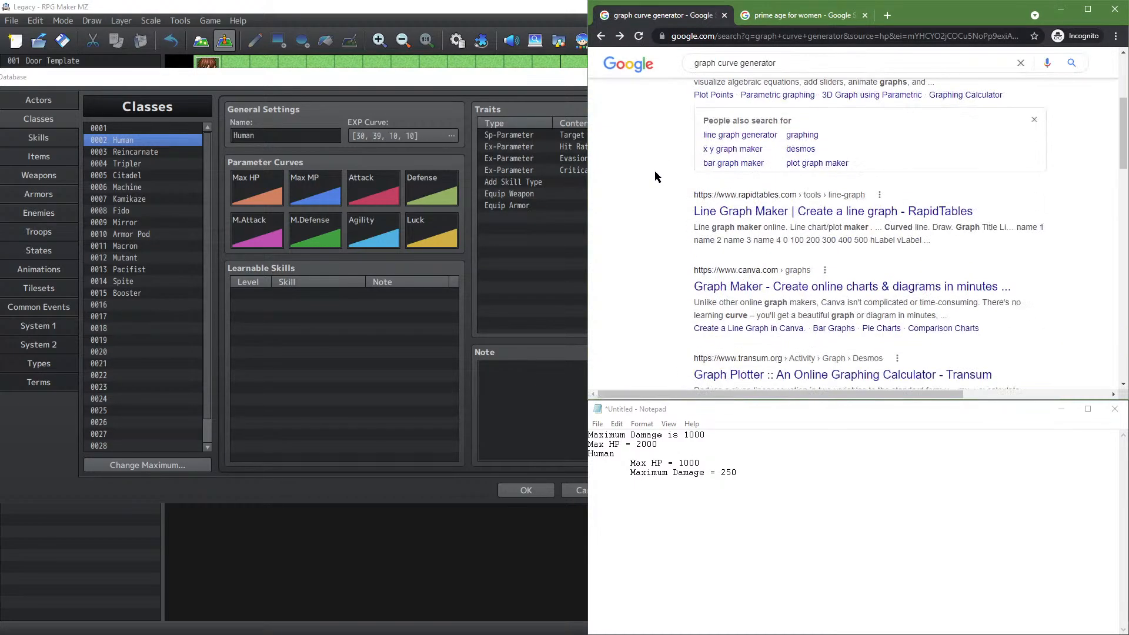
{"action": "left_click", "coordinate": [772, 211]}
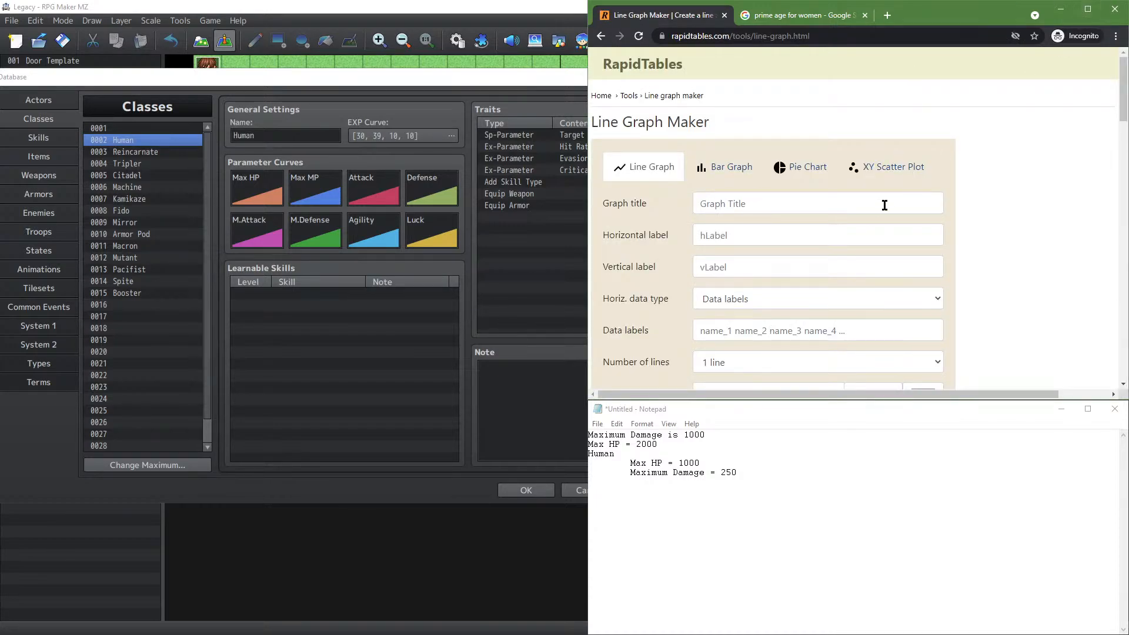
Examine the RapidTables line graph form and its sample chart, and return to the search results
{"action": "scroll", "coordinate": [882, 201], "scroll_direction": "down", "scroll_amount": 5}
{"action": "scroll", "coordinate": [887, 223], "scroll_direction": "up", "scroll_amount": 3}
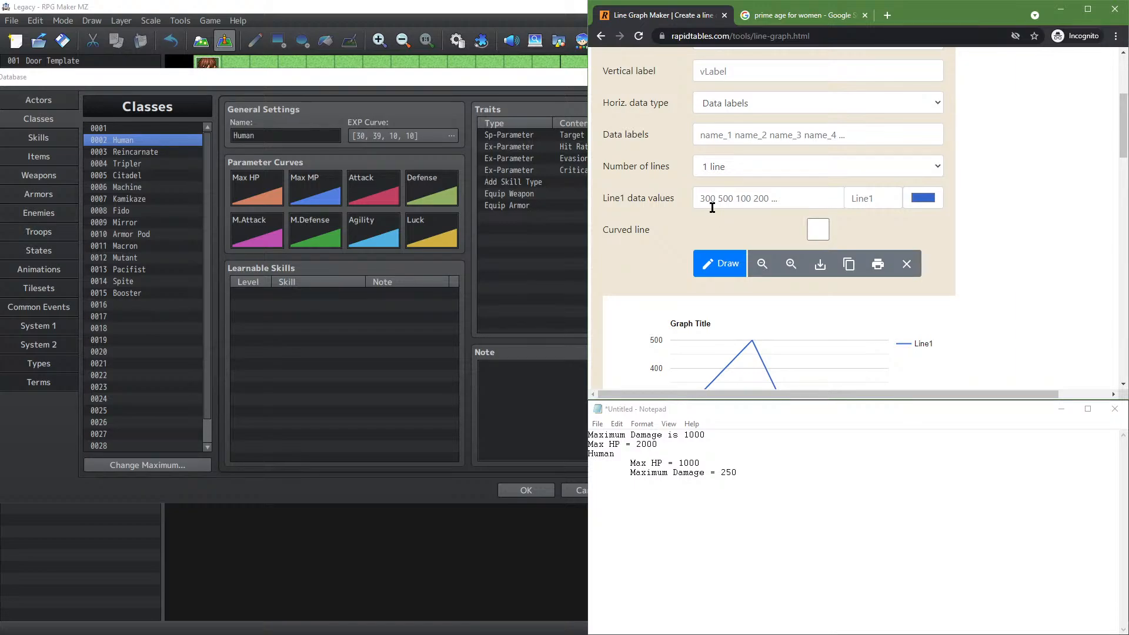
{"action": "scroll", "coordinate": [712, 206], "scroll_direction": "down", "scroll_amount": 3}
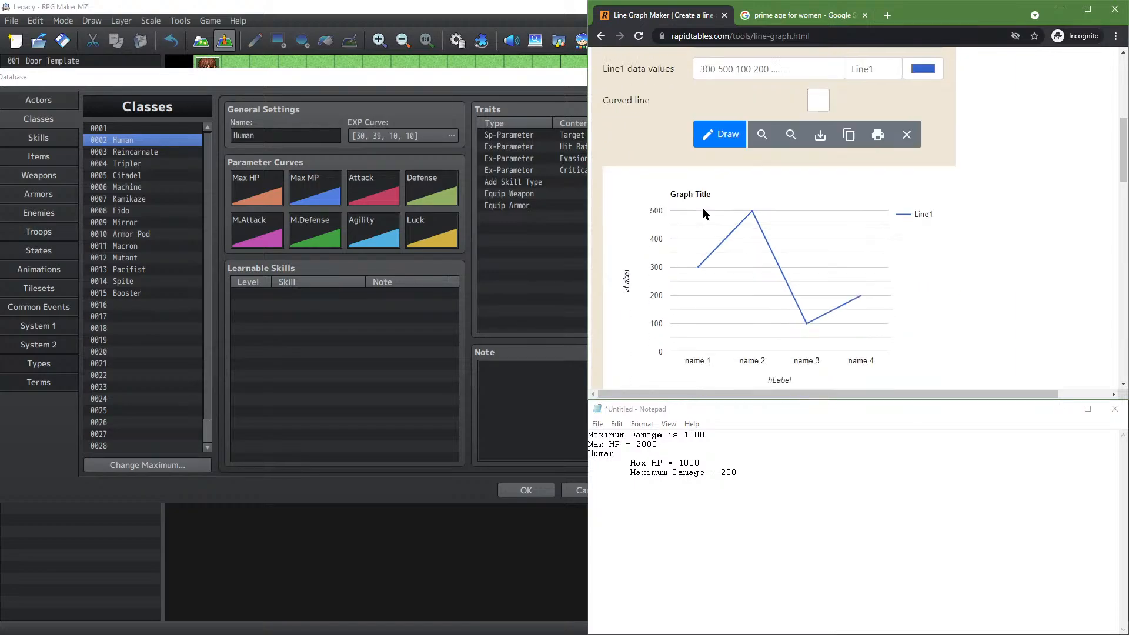
{"action": "right_click", "coordinate": [1011, 203]}
{"action": "left_click", "coordinate": [1017, 214]}
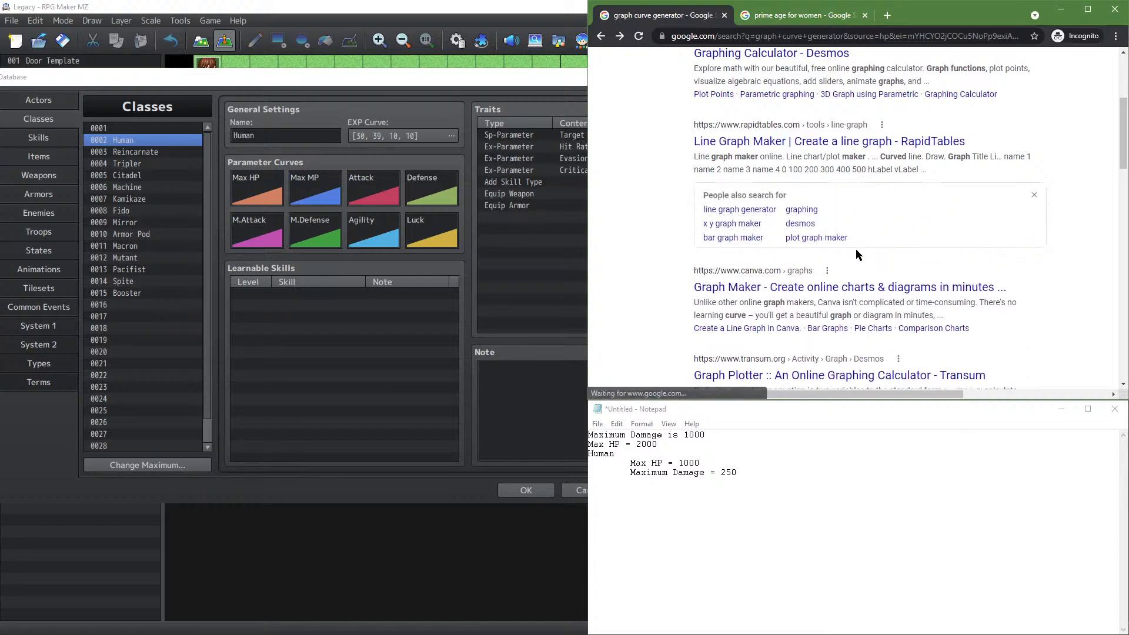
Open Canva's Graph Maker from the search results and reset the page zoom to 100%
{"action": "scroll", "coordinate": [841, 147], "scroll_direction": "up", "scroll_amount": 3}
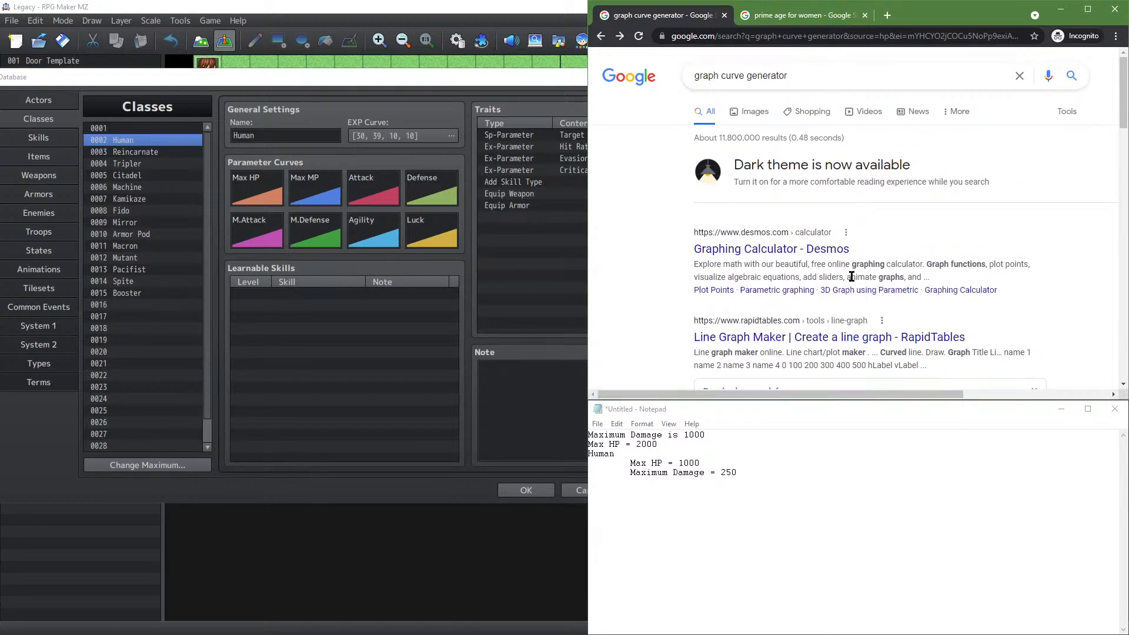
{"action": "scroll", "coordinate": [851, 276], "scroll_direction": "down", "scroll_amount": 3}
{"action": "left_click", "coordinate": [875, 289]}
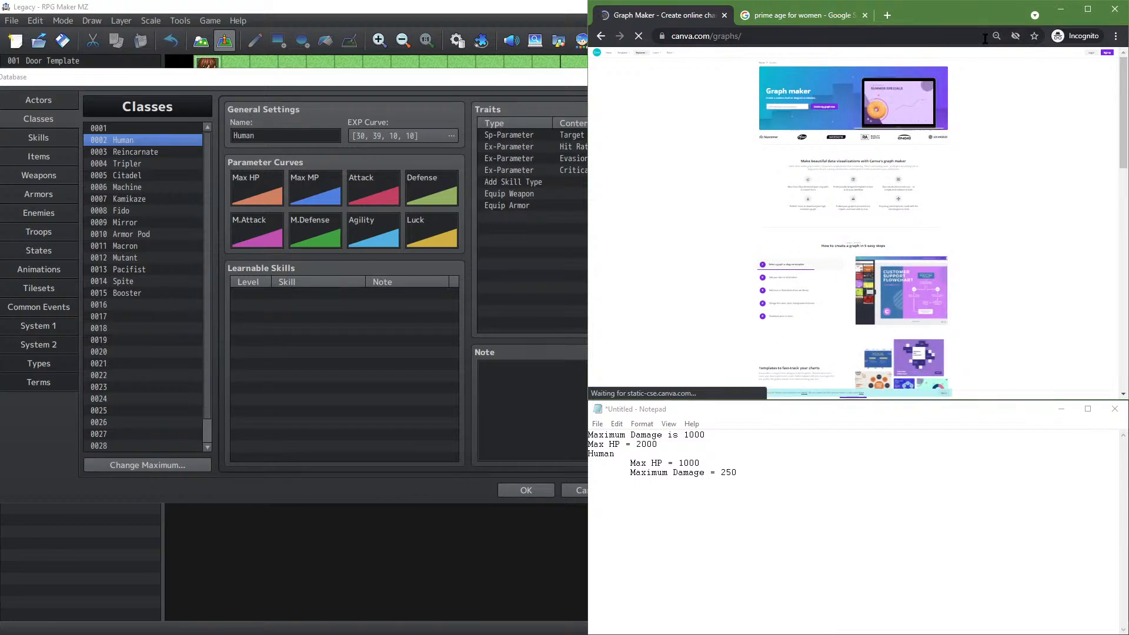
{"action": "left_click", "coordinate": [996, 36]}
{"action": "left_click", "coordinate": [1021, 59]}
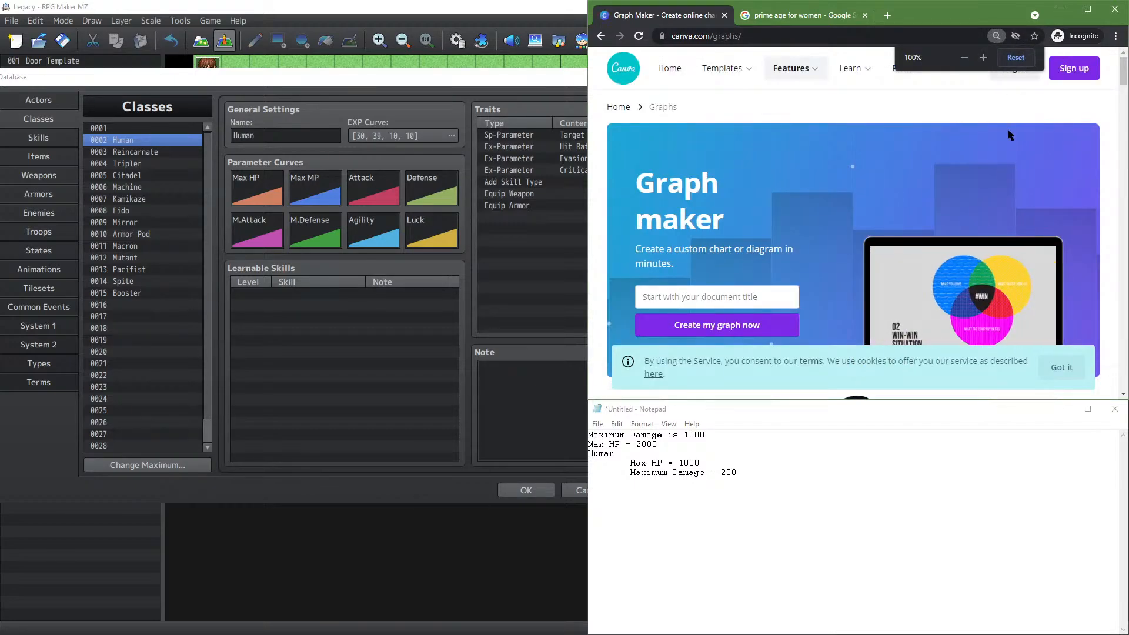
Look through the Canva page's graph creation steps and style features, and return to the search results
{"action": "scroll", "coordinate": [1007, 128], "scroll_direction": "down", "scroll_amount": 10}
{"action": "scroll", "coordinate": [775, 219], "scroll_direction": "up", "scroll_amount": 4}
{"action": "scroll", "coordinate": [776, 221], "scroll_direction": "down", "scroll_amount": 8}
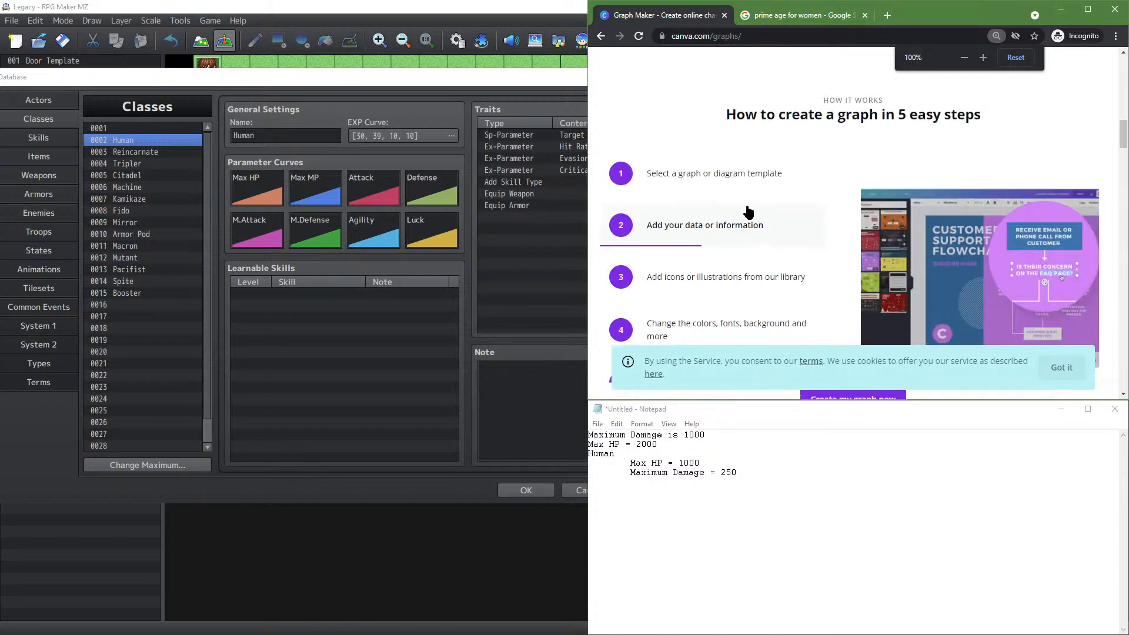
{"action": "scroll", "coordinate": [816, 222], "scroll_direction": "down", "scroll_amount": 5}
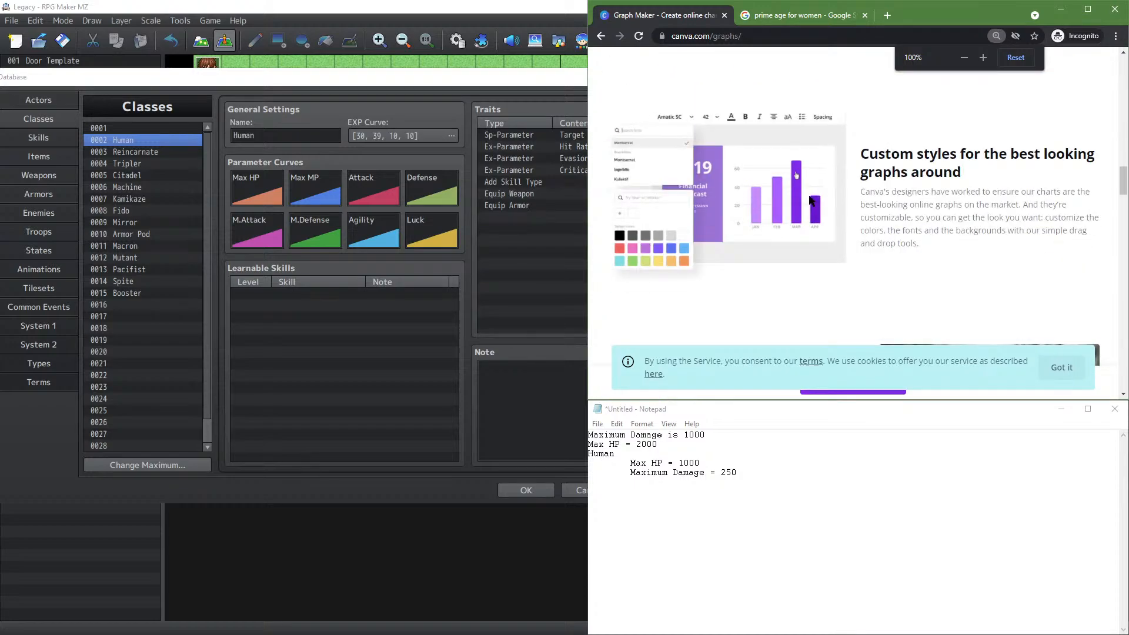
{"action": "right_click", "coordinate": [951, 194]}
{"action": "left_click", "coordinate": [981, 206]}
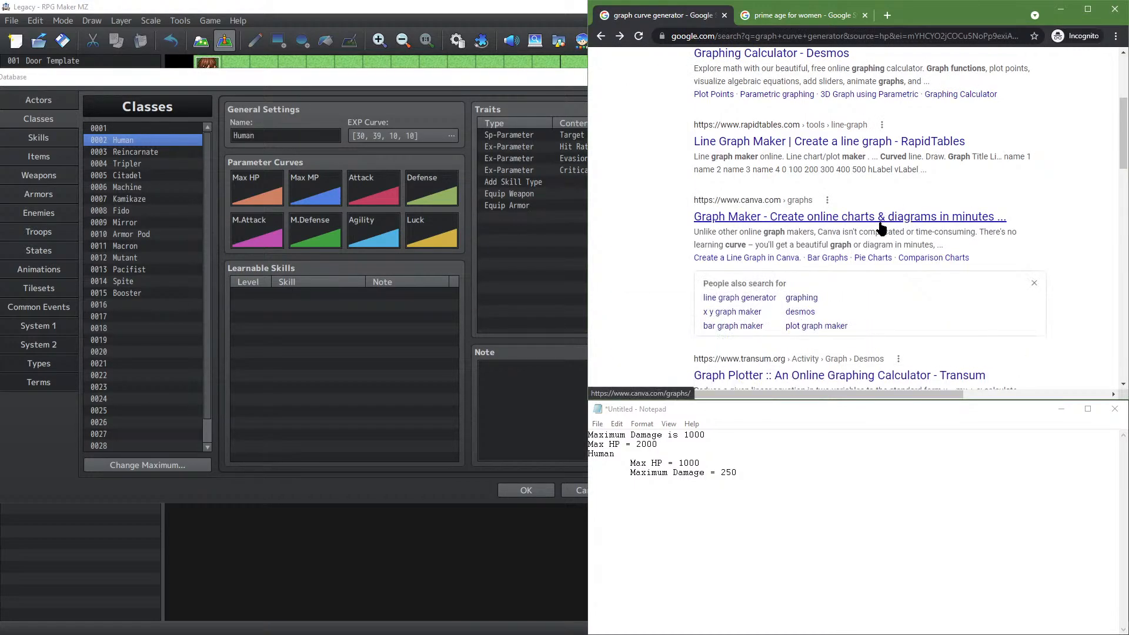
Replace the search query with "graphing calculator with table" and run it
{"action": "scroll", "coordinate": [887, 210], "scroll_direction": "up", "scroll_amount": 3}
{"action": "left_click", "coordinate": [824, 66]}
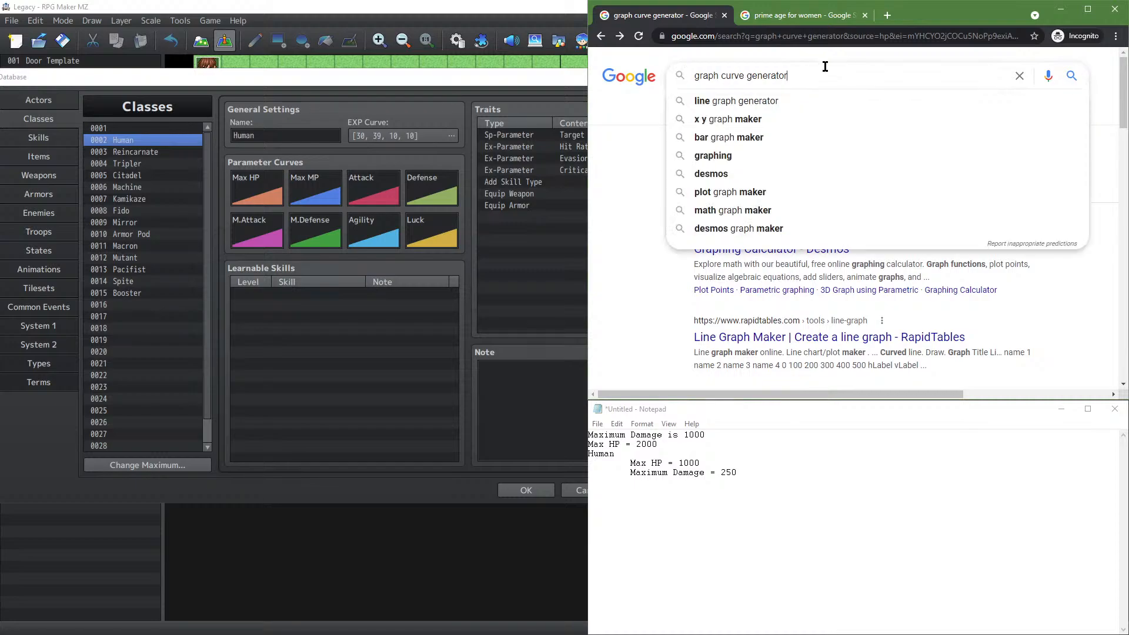
{"action": "key", "text": "ctrl+a"}
{"action": "type", "text": "f"}
{"action": "key", "text": "BackSpace"}
{"action": "type", "text": "p"}
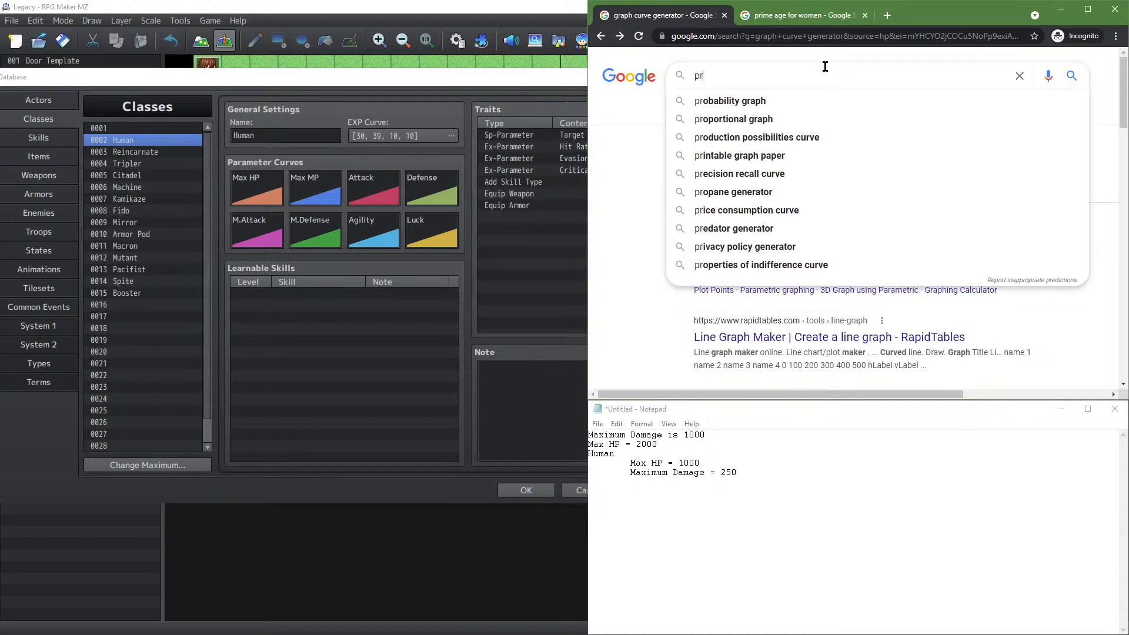
{"action": "key", "text": "BackSpace"}
{"action": "type", "text": "graphi"}
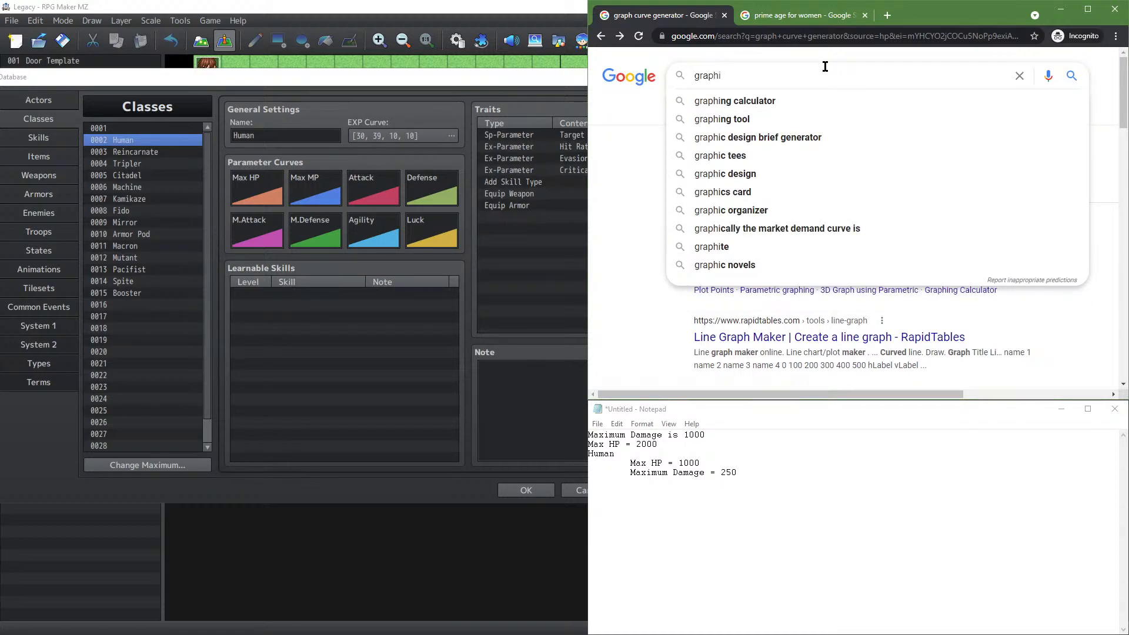
{"action": "key", "text": "Down"}
{"action": "type", "text": "u"}
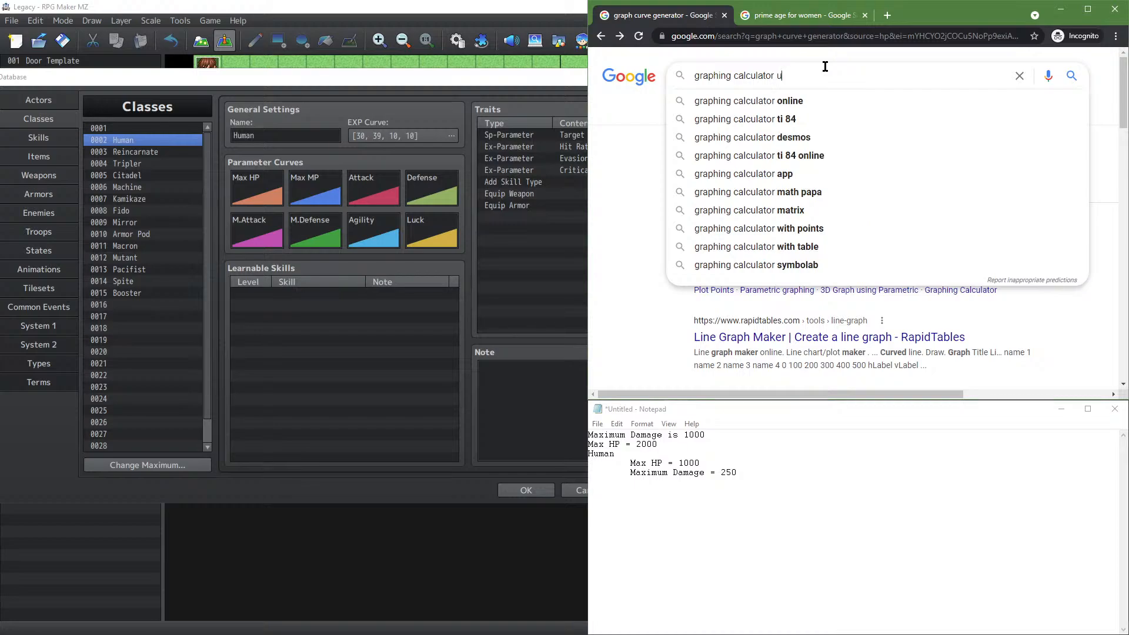
{"action": "type", "text": "si"}
{"action": "key", "text": "BackSpace"}
{"action": "key", "text": "BackSpace"}
{"action": "key", "text": "BackSpace"}
{"action": "type", "text": "w"}
{"action": "key", "text": "Down"}
{"action": "key", "text": "Down"}
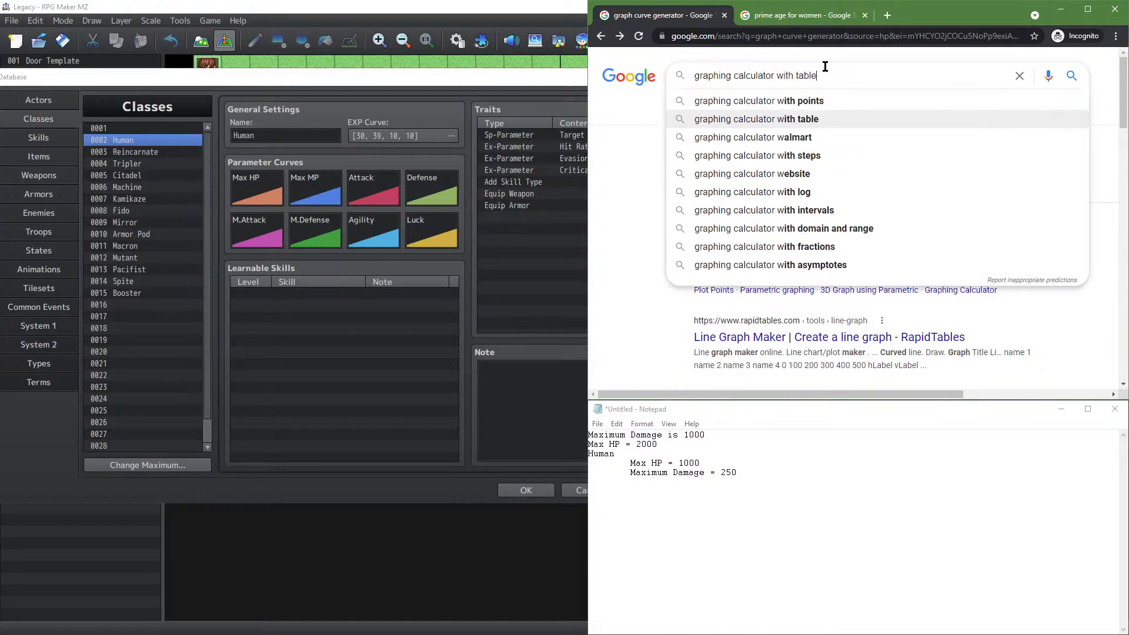
{"action": "key", "text": "Return"}
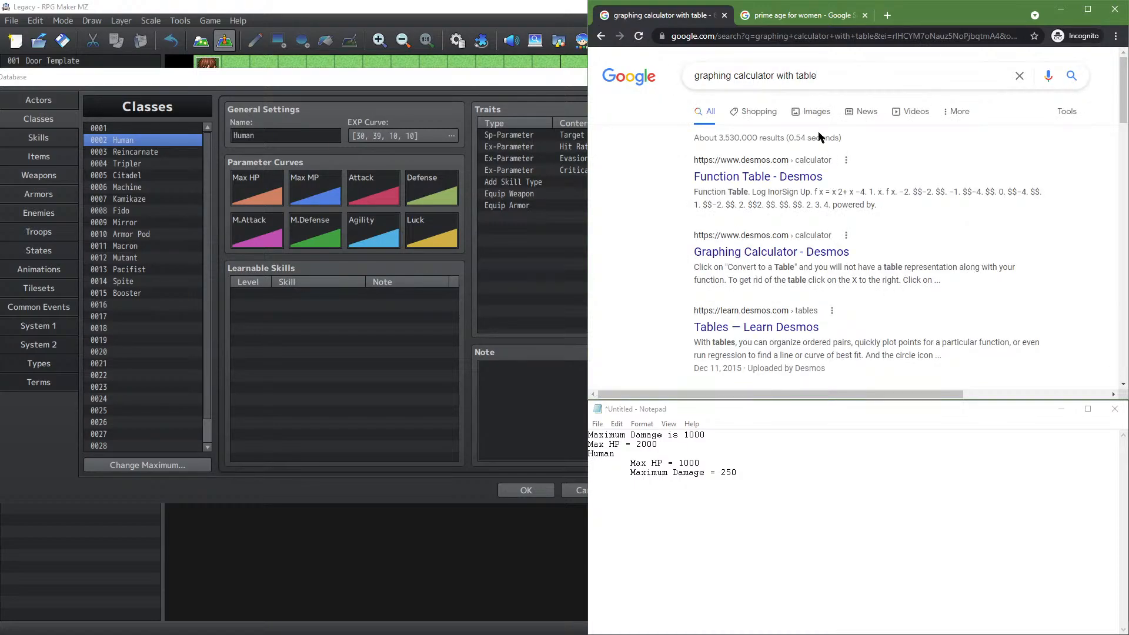
Open the Desmos Function Table result and toggle the visibility of the f(x) points off and on
{"action": "left_click", "coordinate": [813, 171]}
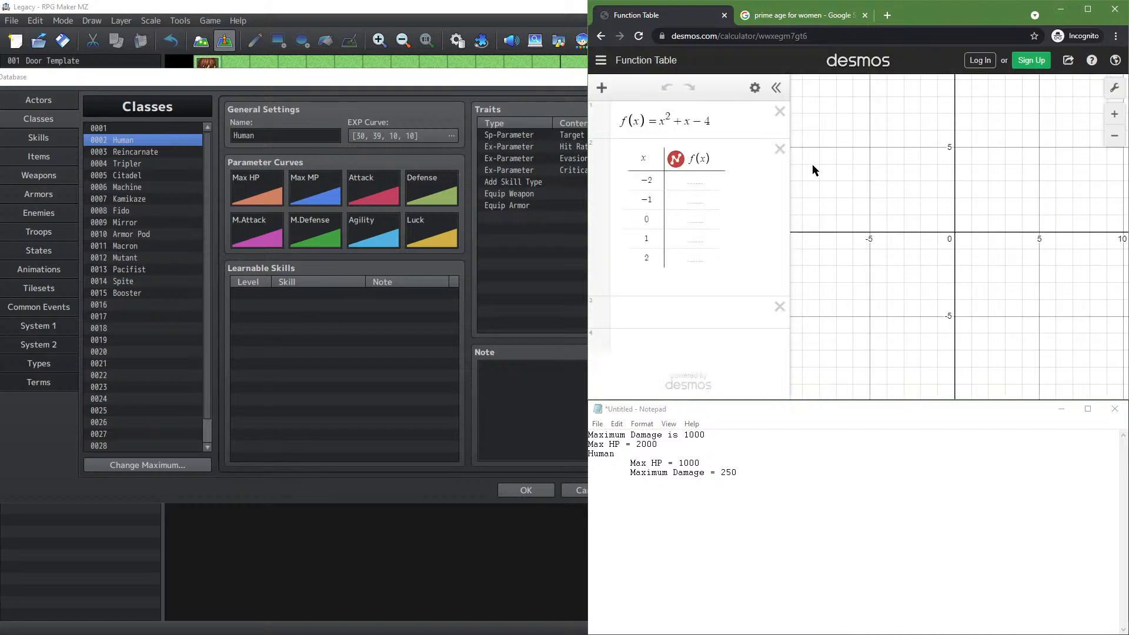
{"action": "left_click", "coordinate": [692, 202]}
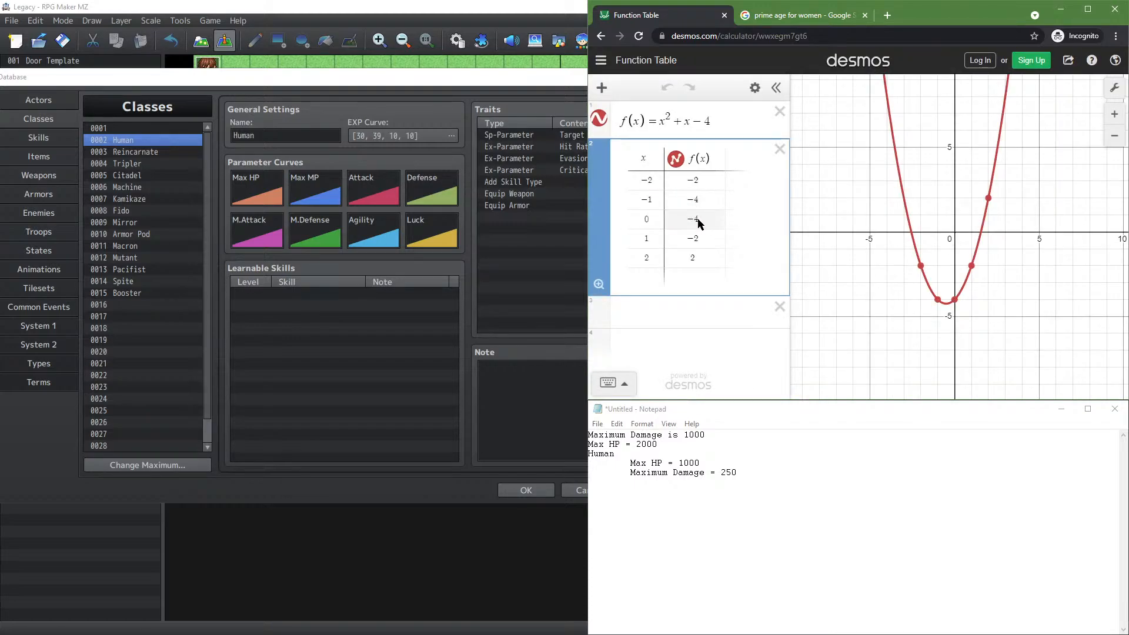
{"action": "left_click", "coordinate": [675, 159]}
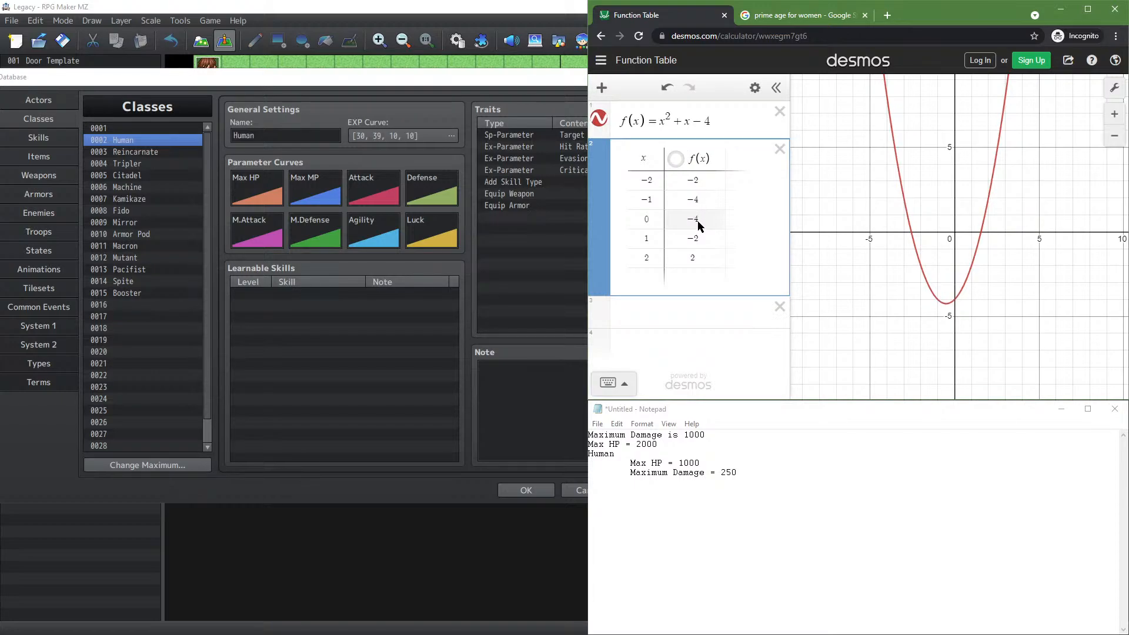
{"action": "left_click", "coordinate": [678, 160]}
{"action": "left_click", "coordinate": [677, 160]}
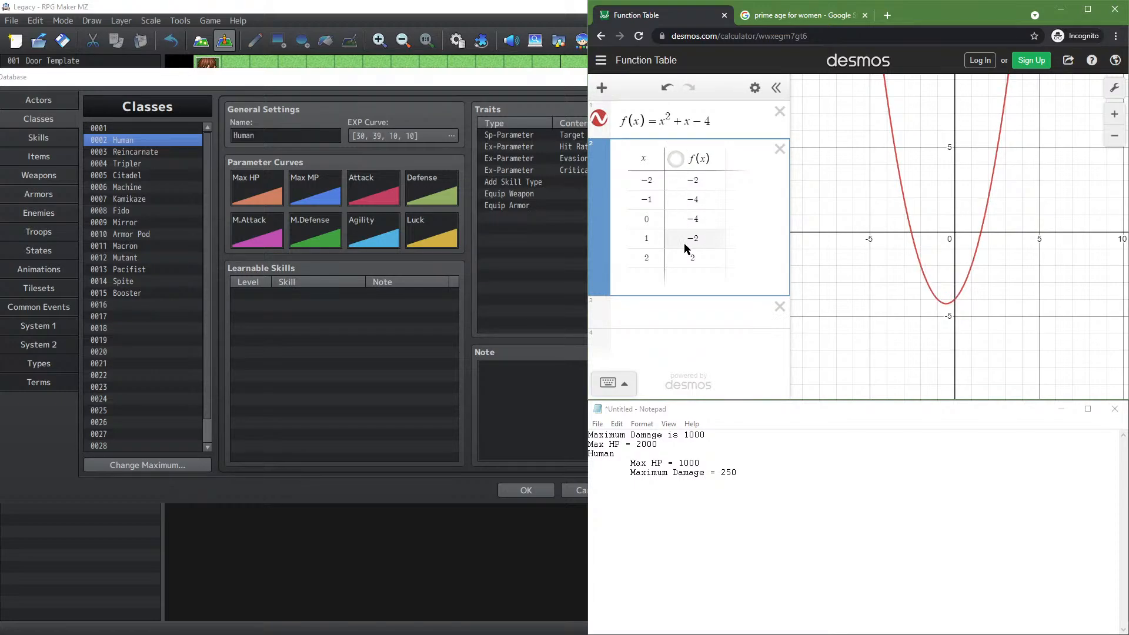
{"action": "left_click", "coordinate": [676, 159]}
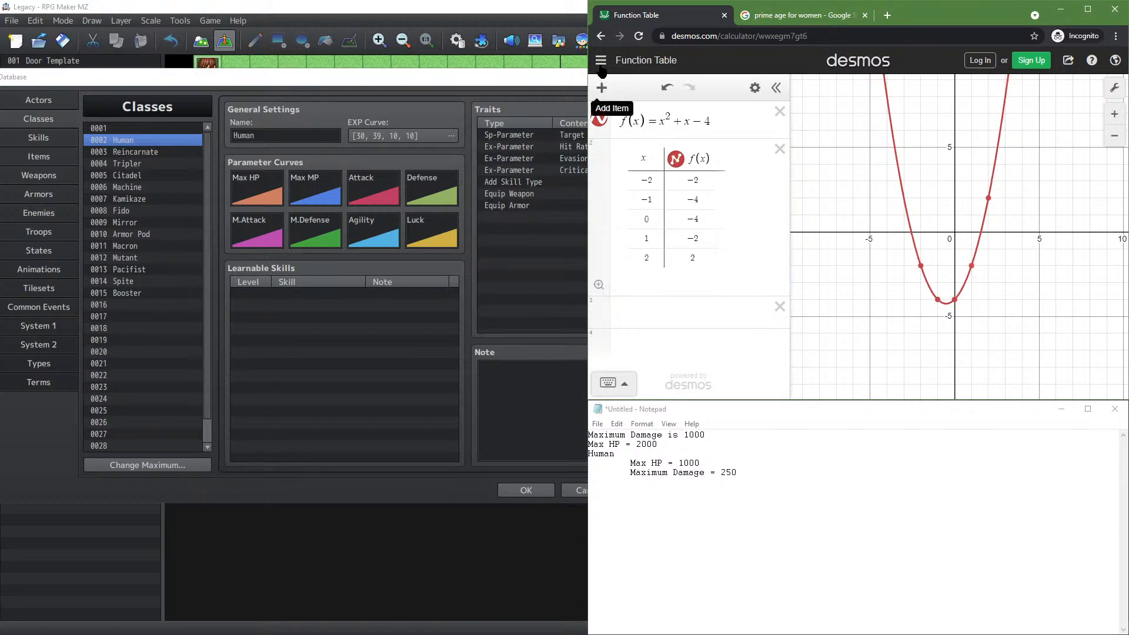
Browse the Desmos list of example graphs and close it without opening any
{"action": "left_click", "coordinate": [601, 60]}
{"action": "scroll", "coordinate": [709, 194], "scroll_direction": "down", "scroll_amount": 3}
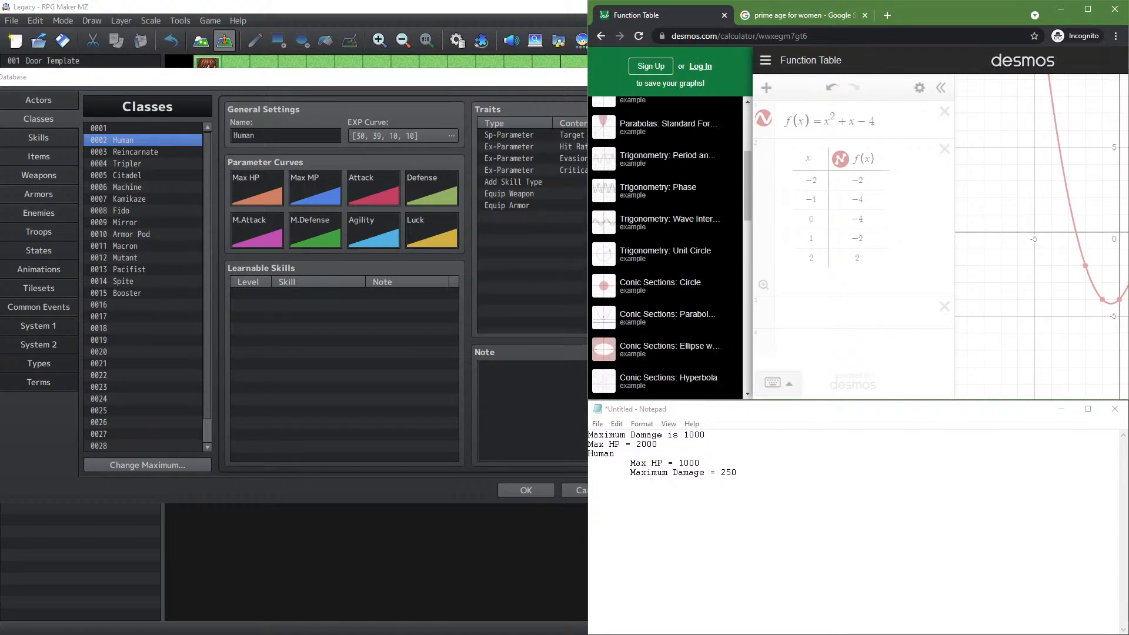
{"action": "scroll", "coordinate": [703, 179], "scroll_direction": "down", "scroll_amount": 4}
{"action": "scroll", "coordinate": [709, 176], "scroll_direction": "down", "scroll_amount": 4}
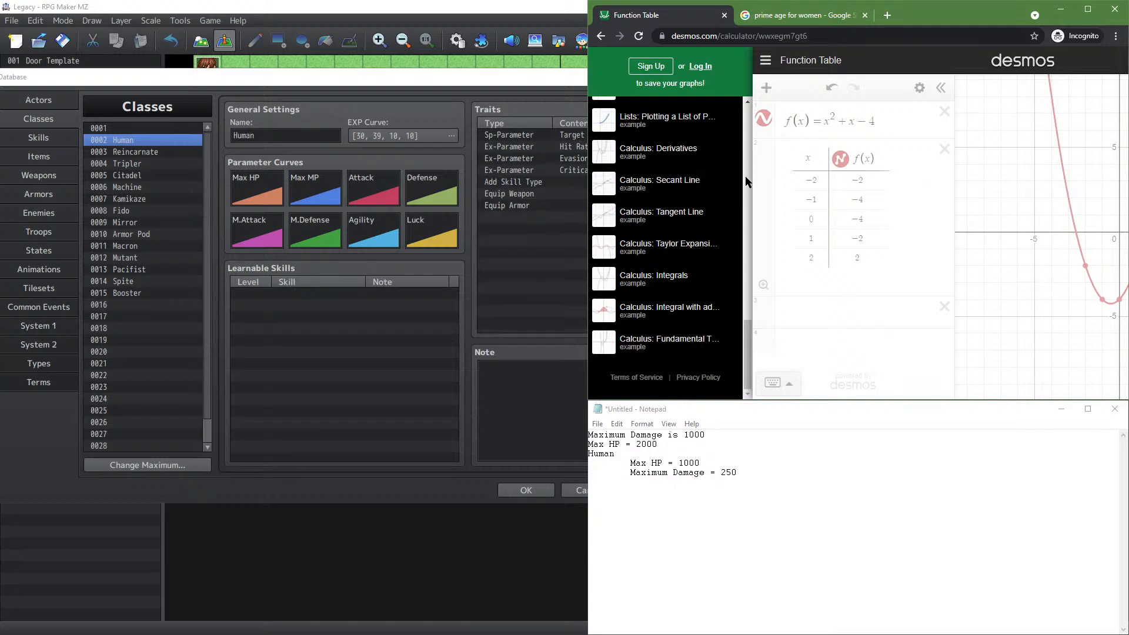
{"action": "scroll", "coordinate": [746, 176], "scroll_direction": "up", "scroll_amount": 12}
{"action": "left_click", "coordinate": [777, 92]}
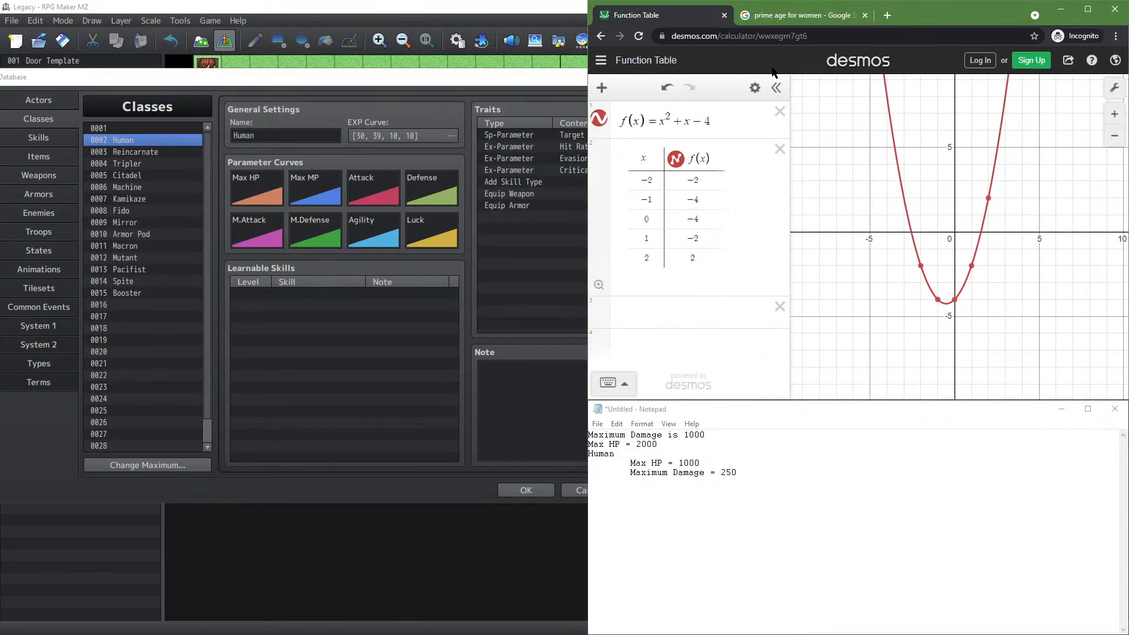
Check the function's equation and the f(x) cells in the table, and open the graph's display and axis settings
{"action": "left_click", "coordinate": [670, 121]}
{"action": "left_click", "coordinate": [705, 176]}
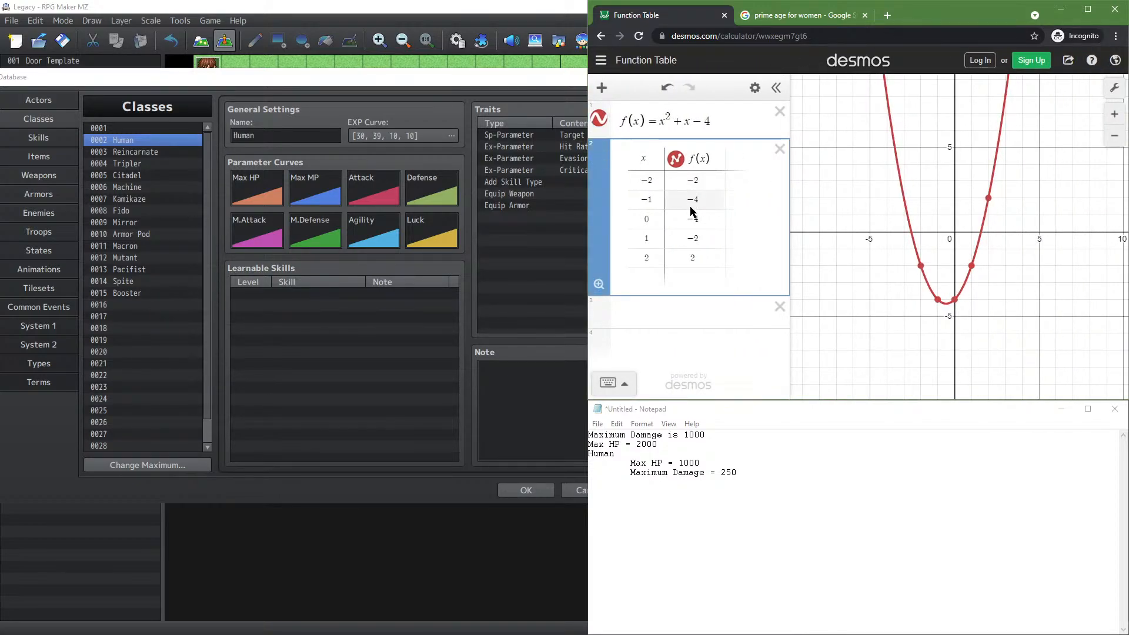
{"action": "right_click", "coordinate": [717, 206]}
{"action": "left_click", "coordinate": [727, 193]}
{"action": "left_click", "coordinate": [1114, 87]}
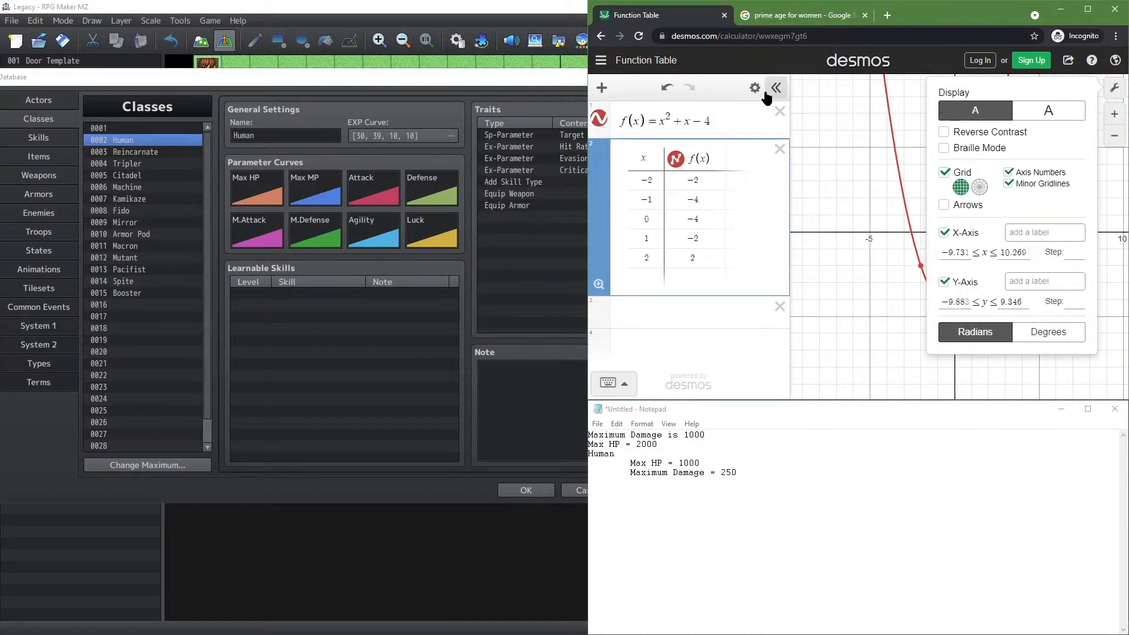
Leave the Desmos Function Table without saving and open the meta-calculator result, Best Graphing Calculator Online
{"action": "left_click", "coordinate": [602, 36]}
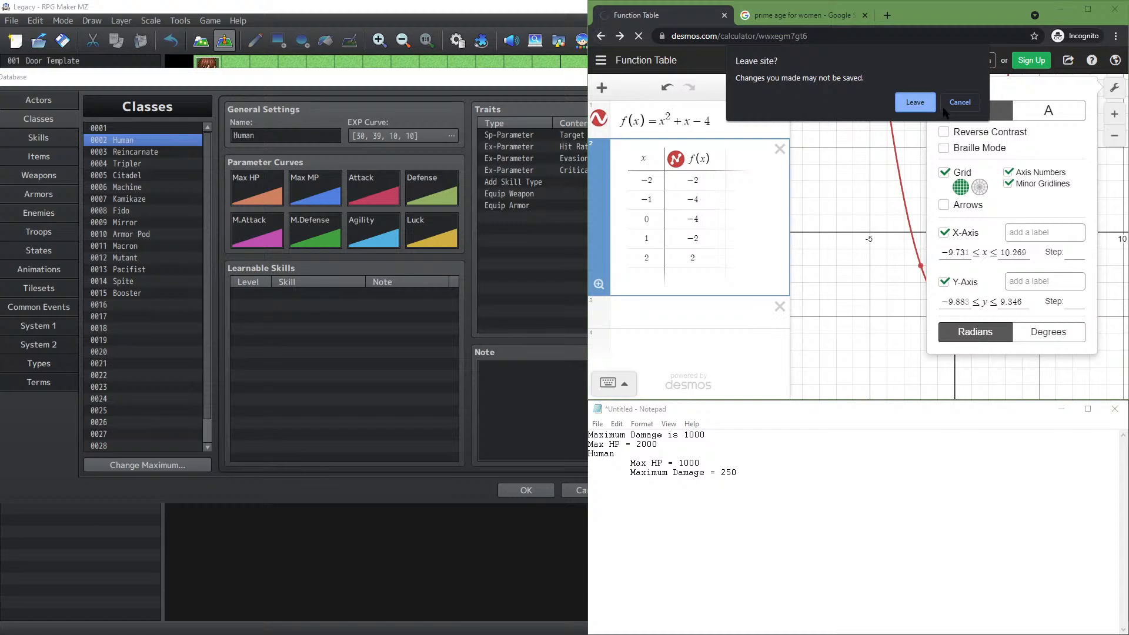
{"action": "left_click", "coordinate": [913, 100]}
{"action": "scroll", "coordinate": [706, 235], "scroll_direction": "down", "scroll_amount": 10}
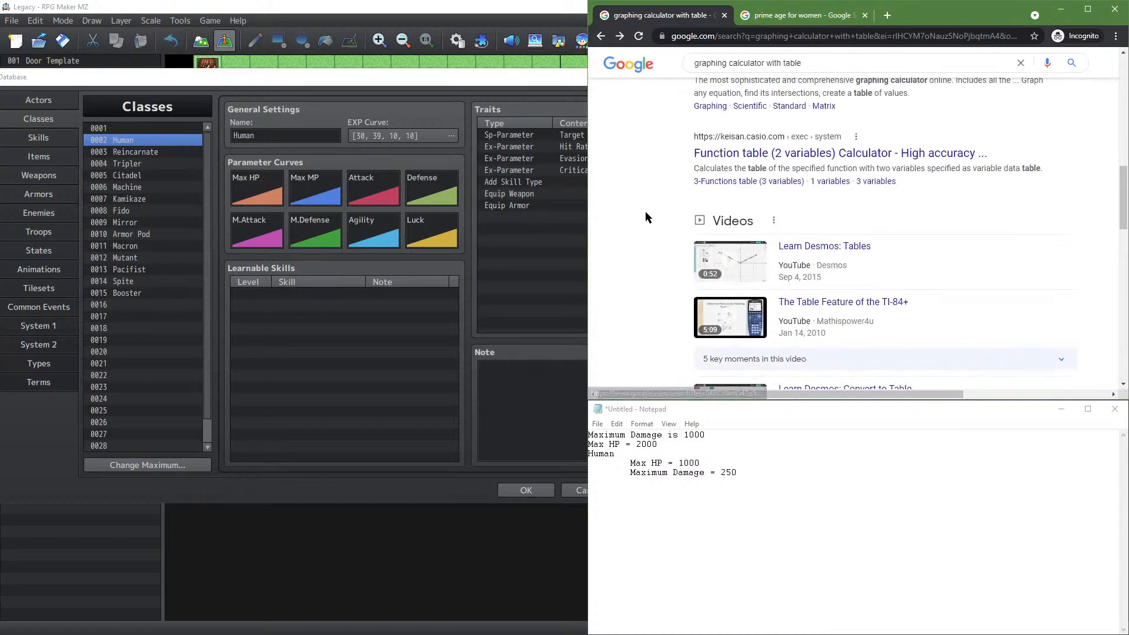
{"action": "scroll", "coordinate": [650, 223], "scroll_direction": "up", "scroll_amount": 3}
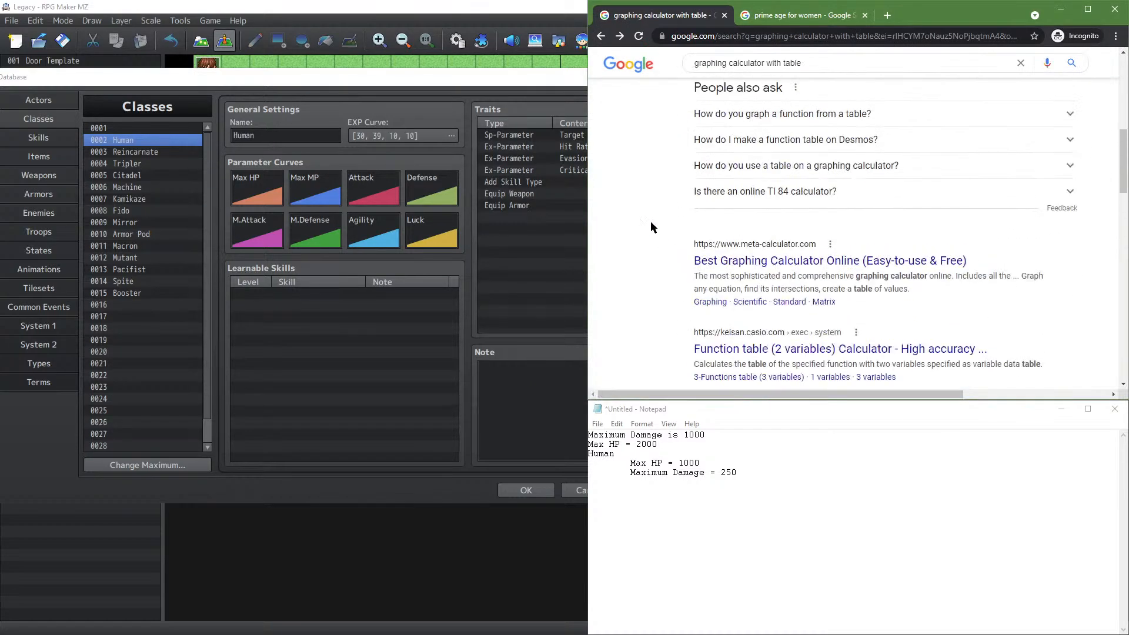
{"action": "left_click", "coordinate": [798, 263]}
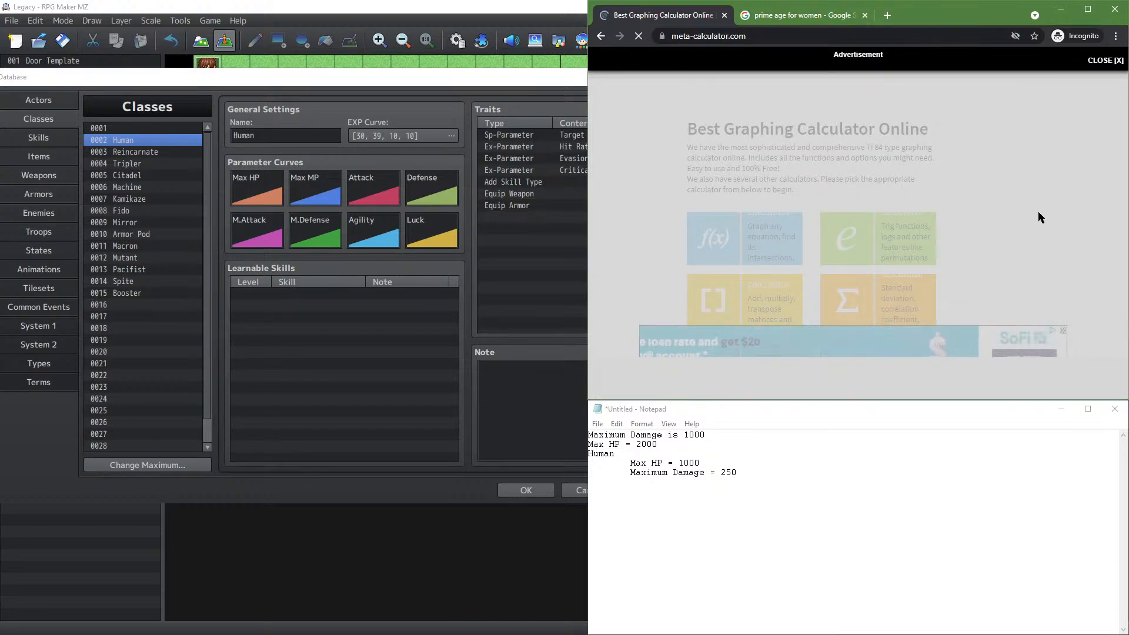
Close the advertisements covering the meta-calculator home page and look over the available calculators
{"action": "left_click", "coordinate": [1062, 328]}
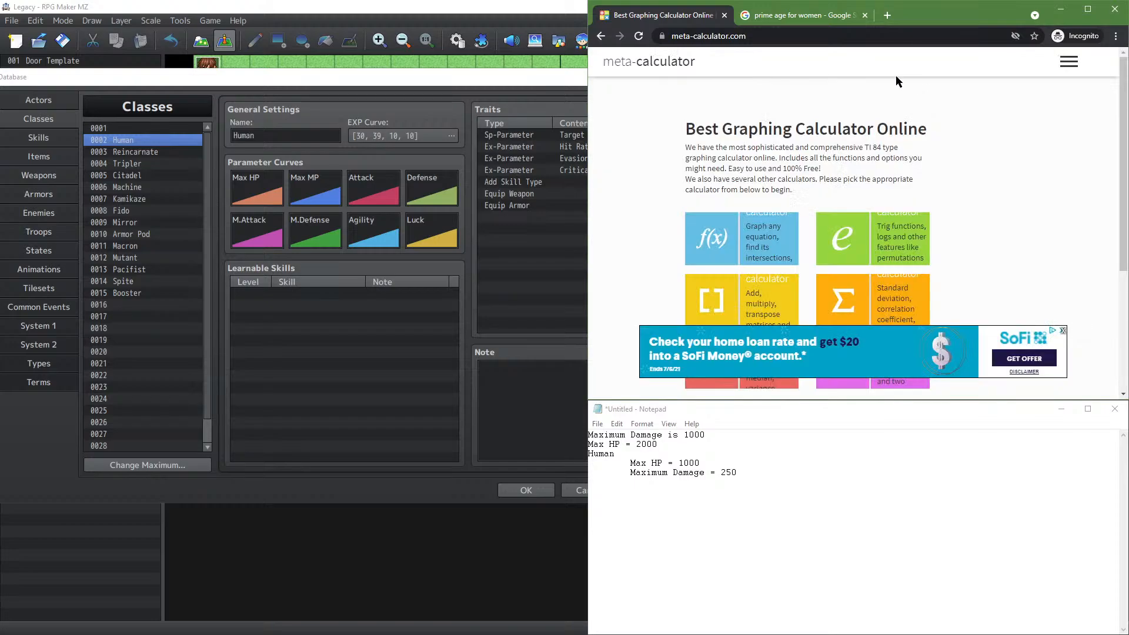
{"action": "left_click", "coordinate": [1062, 331]}
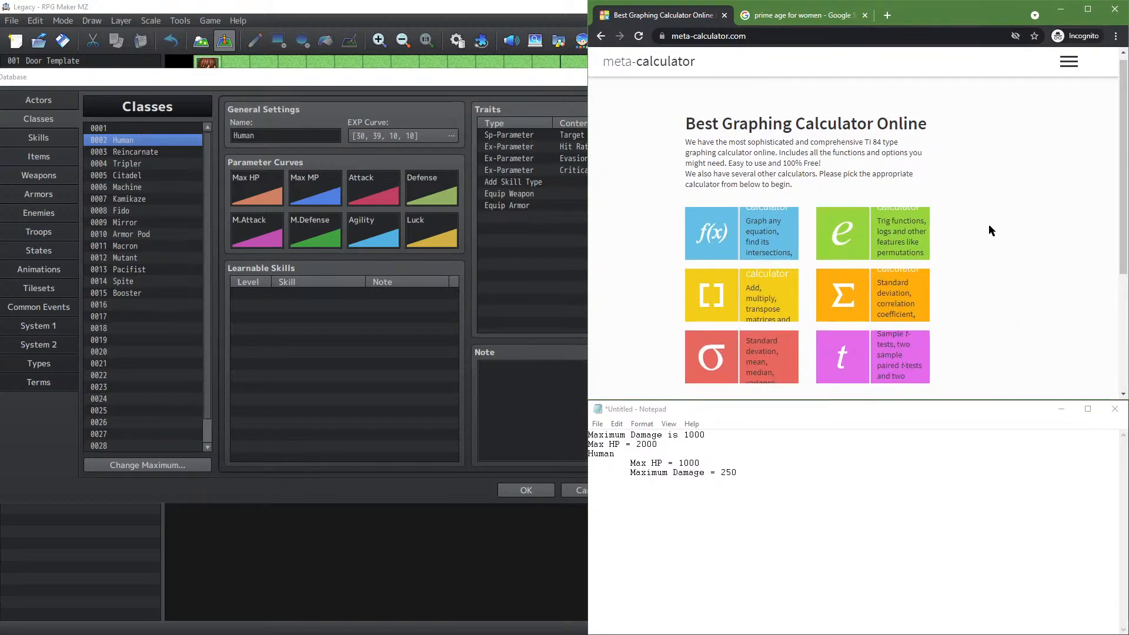
{"action": "scroll", "coordinate": [988, 227], "scroll_direction": "down", "scroll_amount": 3}
{"action": "scroll", "coordinate": [976, 232], "scroll_direction": "up", "scroll_amount": 3}
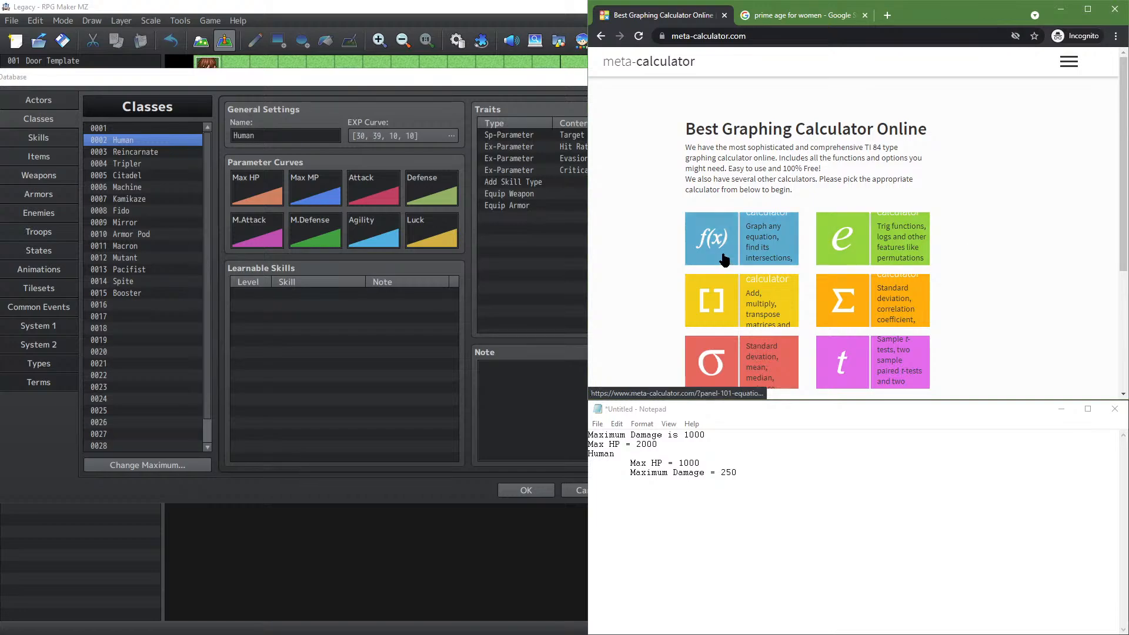
Open the f(x) graphing calculator, dismissing the full-page ad, and turn on Advanced Mode for its equations
{"action": "left_click", "coordinate": [741, 238]}
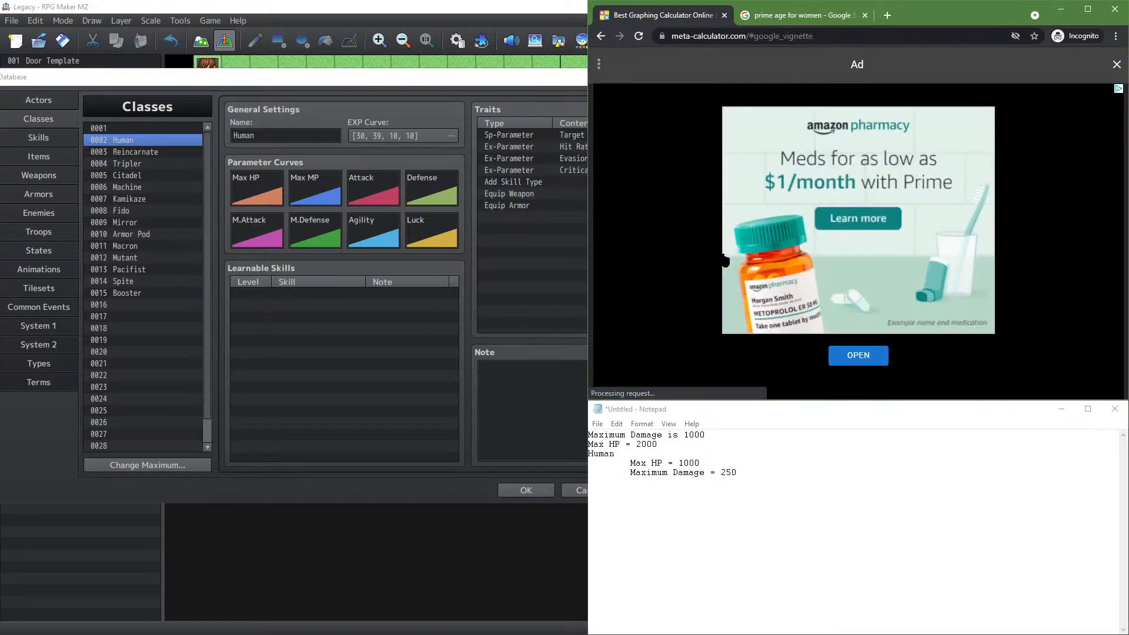
{"action": "left_click", "coordinate": [1117, 65]}
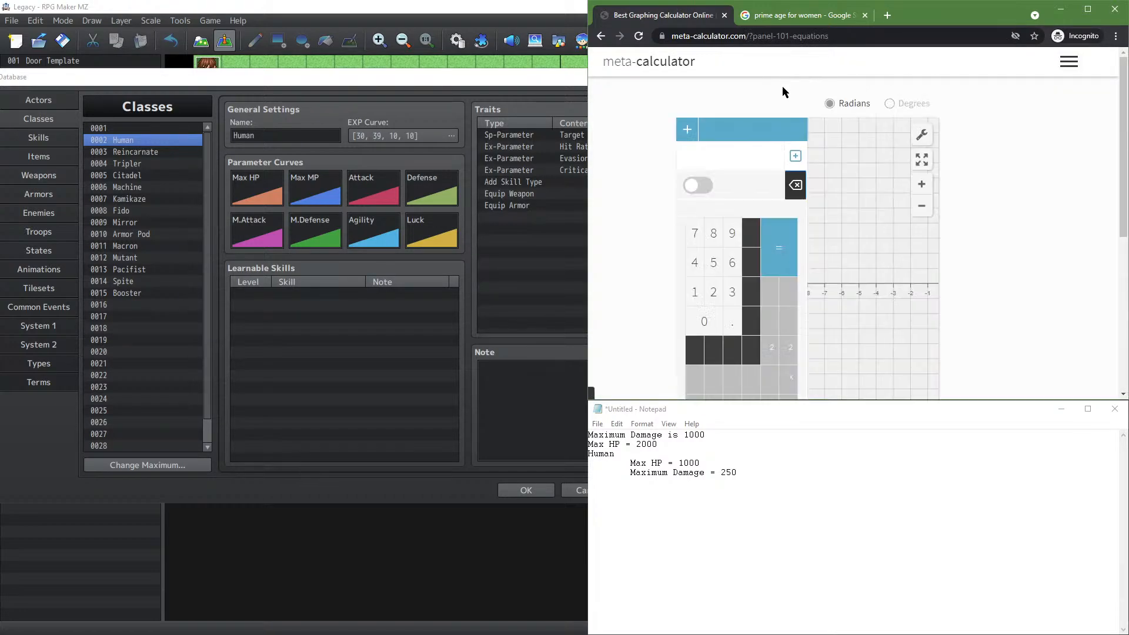
{"action": "left_click", "coordinate": [698, 185]}
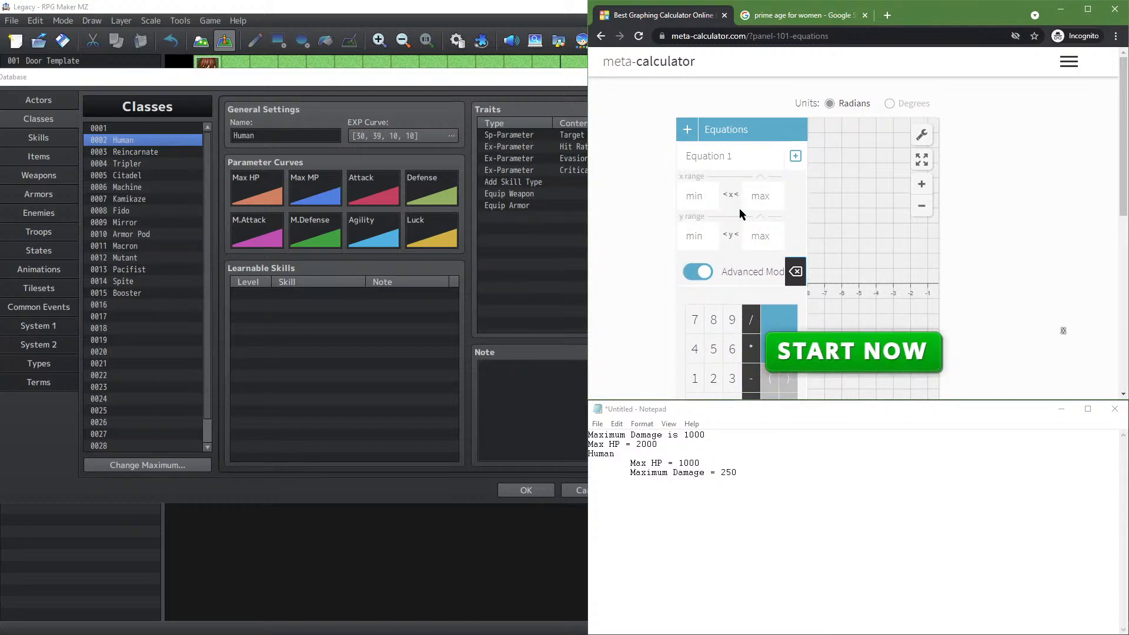
Try plotting the graph in the meta-calculator, and return to the "graphing calculator with table" search results
{"action": "scroll", "coordinate": [698, 277], "scroll_direction": "down", "scroll_amount": 5}
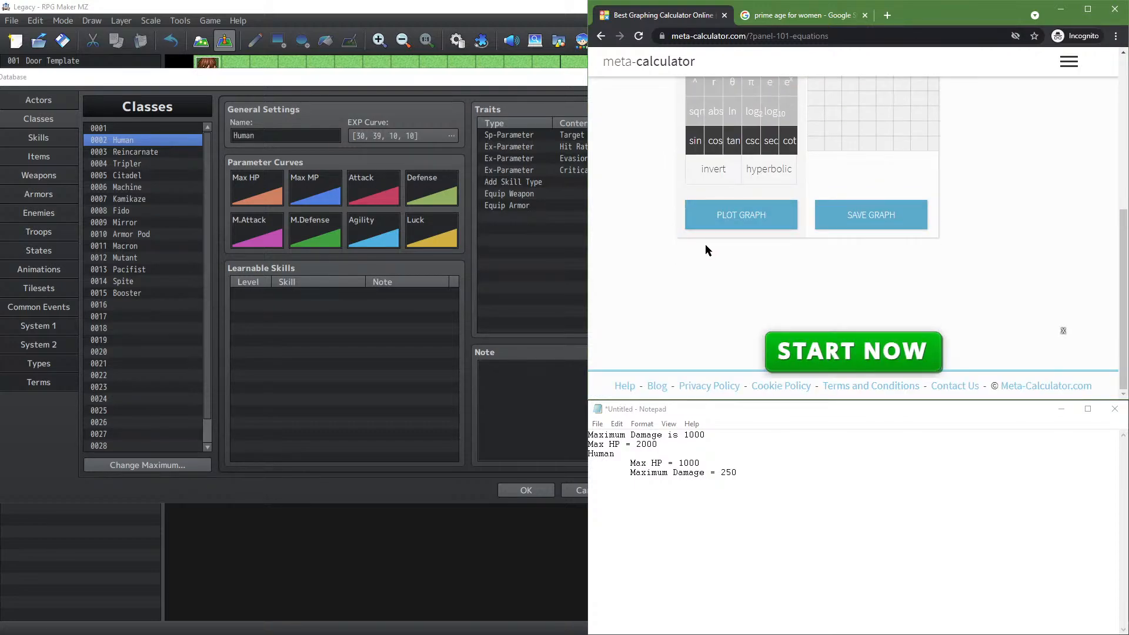
{"action": "left_click", "coordinate": [759, 214]}
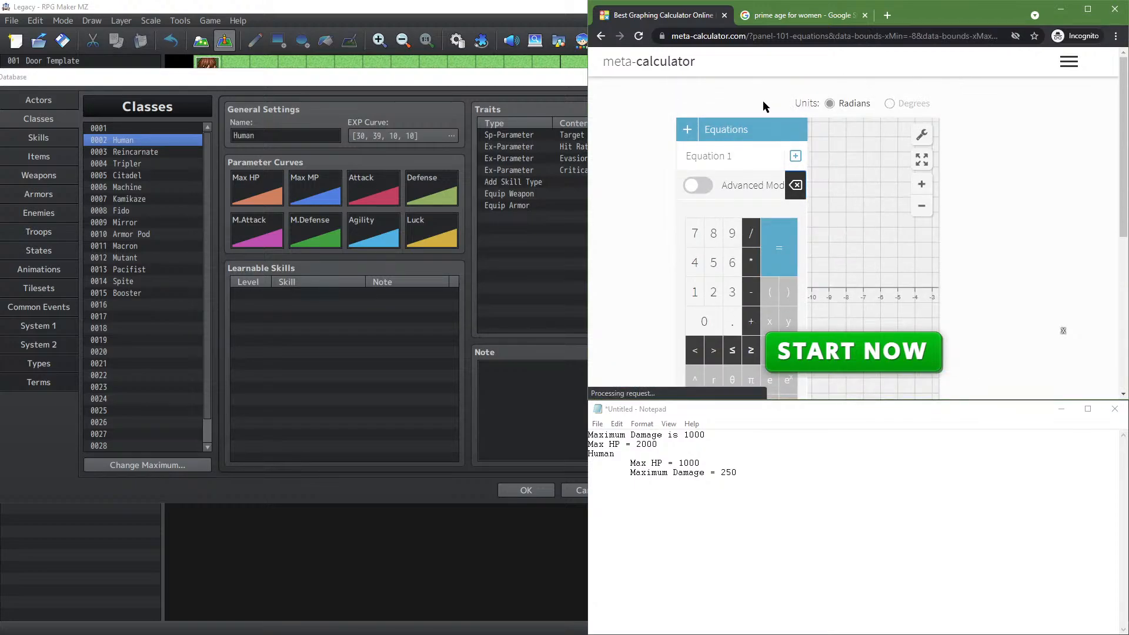
{"action": "left_click", "coordinate": [600, 35]}
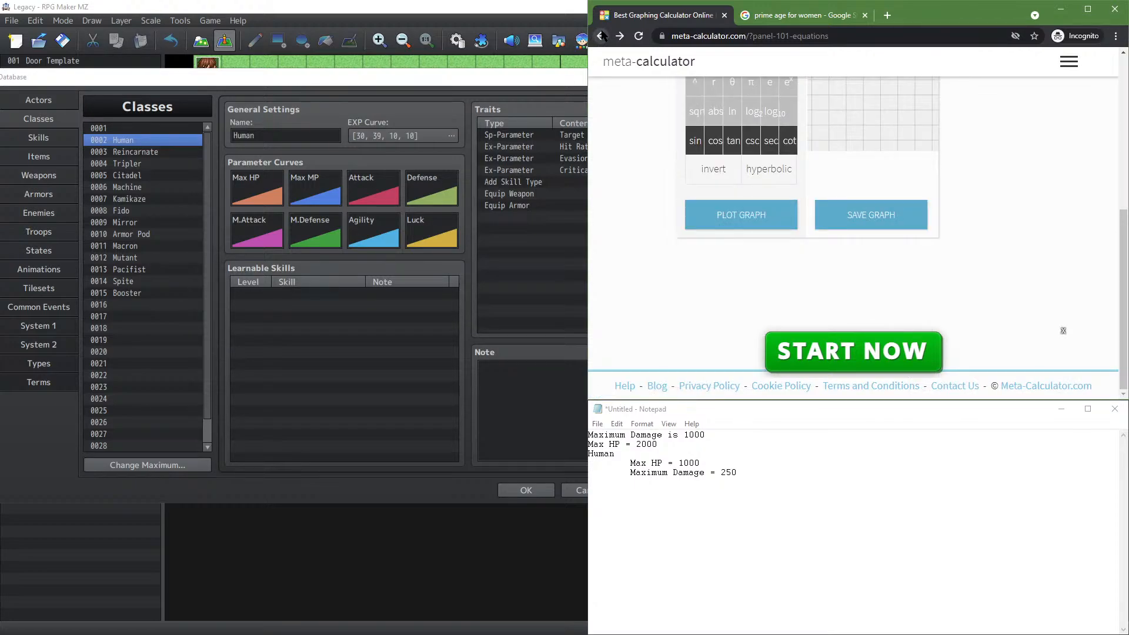
{"action": "left_click", "coordinate": [601, 36]}
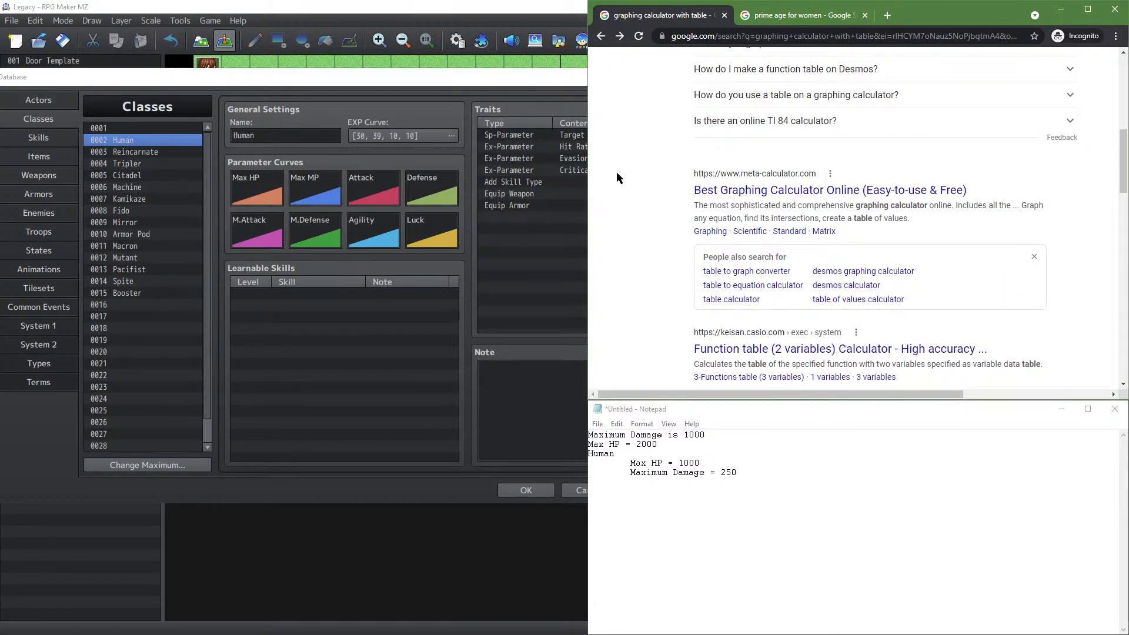
Open the Table View – GeoGebra result and start its interactive construction
{"action": "scroll", "coordinate": [617, 170], "scroll_direction": "down", "scroll_amount": 5}
{"action": "scroll", "coordinate": [620, 156], "scroll_direction": "down", "scroll_amount": 5}
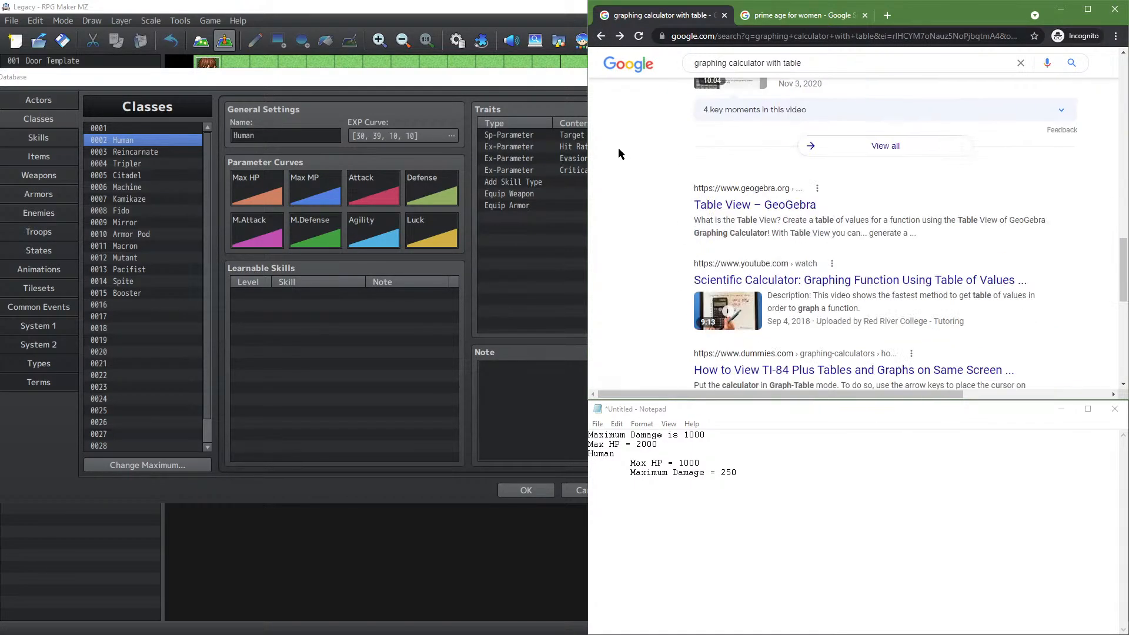
{"action": "left_click", "coordinate": [724, 206]}
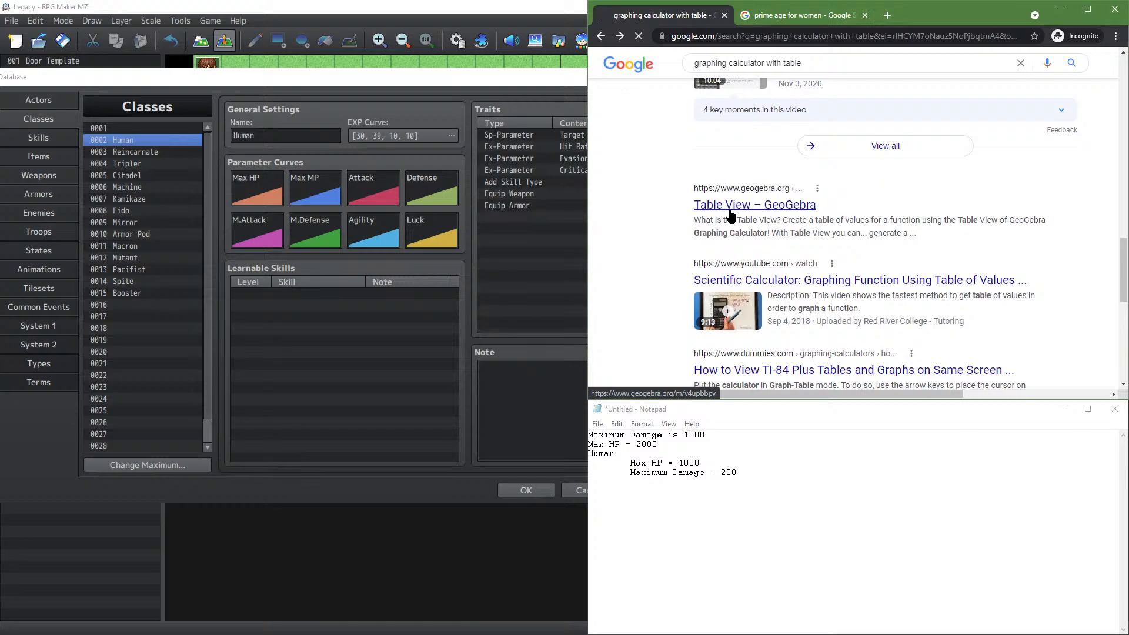
{"action": "scroll", "coordinate": [735, 229], "scroll_direction": "down", "scroll_amount": 3}
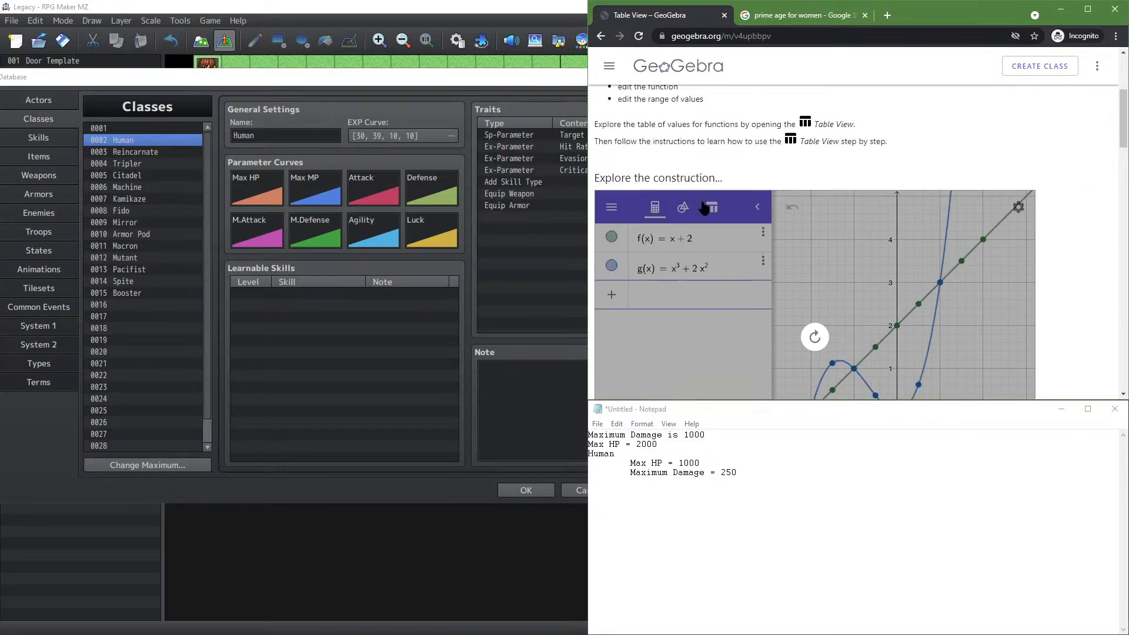
{"action": "left_click", "coordinate": [815, 336]}
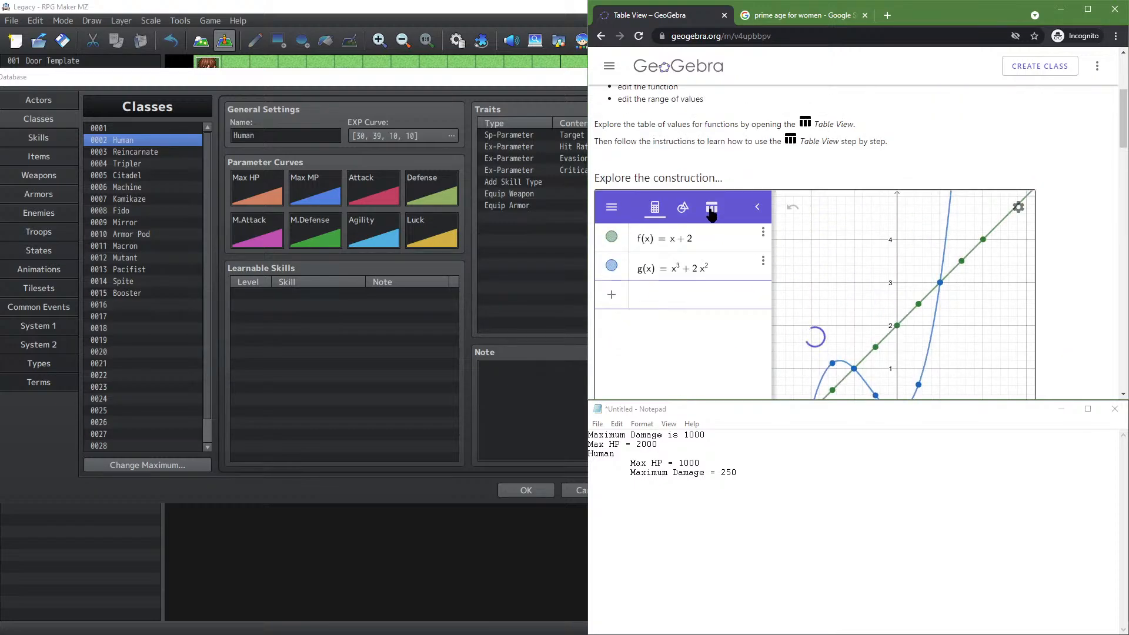
Check the construction's g(x) options and its table of values, including the f(x) cell for x = -1.5
{"action": "scroll", "coordinate": [711, 232], "scroll_direction": "up", "scroll_amount": 3}
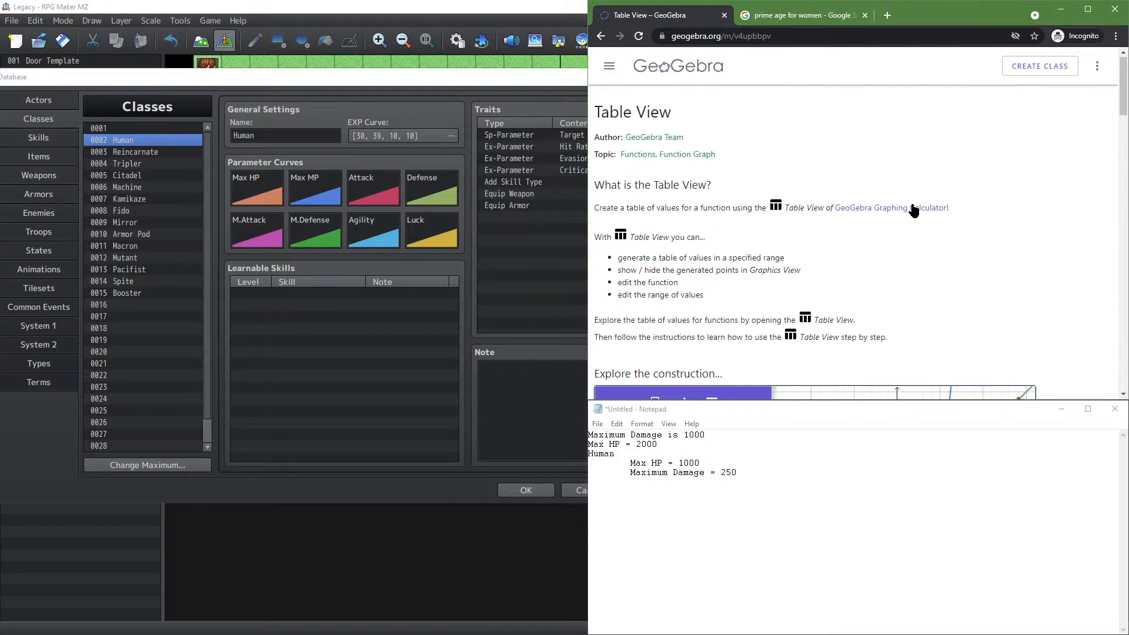
{"action": "scroll", "coordinate": [889, 193], "scroll_direction": "down", "scroll_amount": 9}
{"action": "scroll", "coordinate": [808, 214], "scroll_direction": "up", "scroll_amount": 3}
{"action": "scroll", "coordinate": [754, 208], "scroll_direction": "up", "scroll_amount": 3}
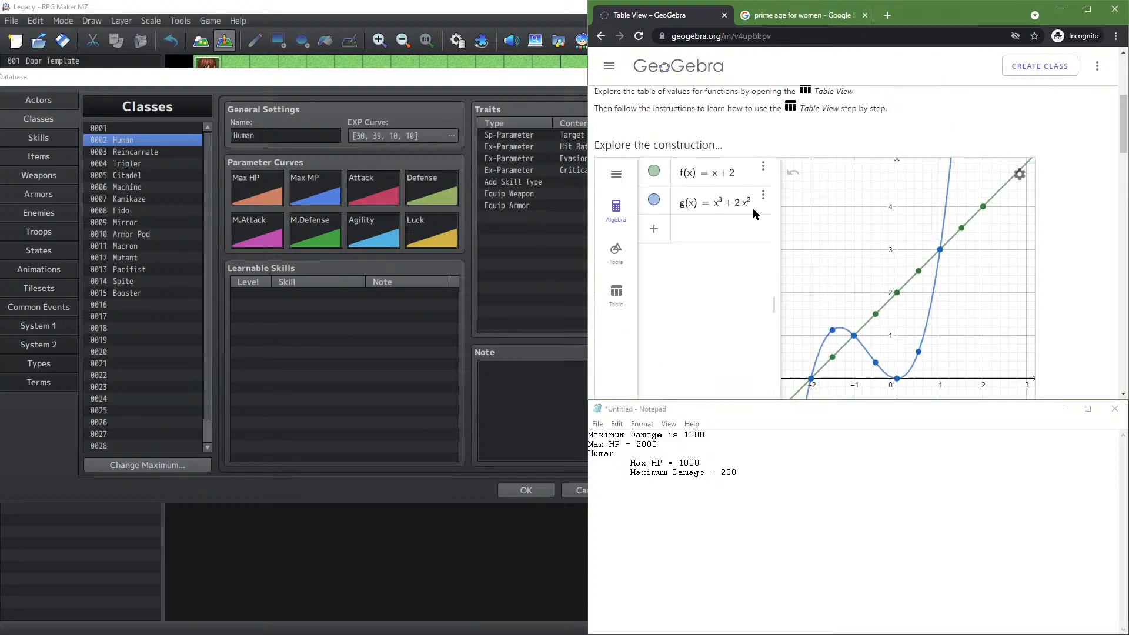
{"action": "left_click", "coordinate": [763, 200]}
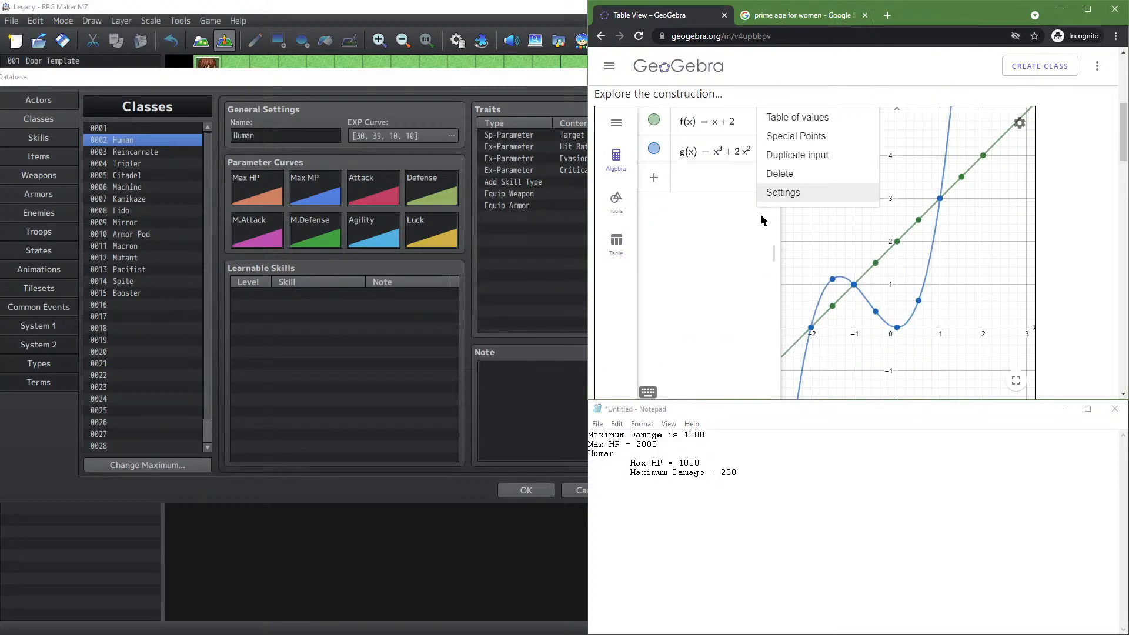
{"action": "left_click", "coordinate": [616, 241]}
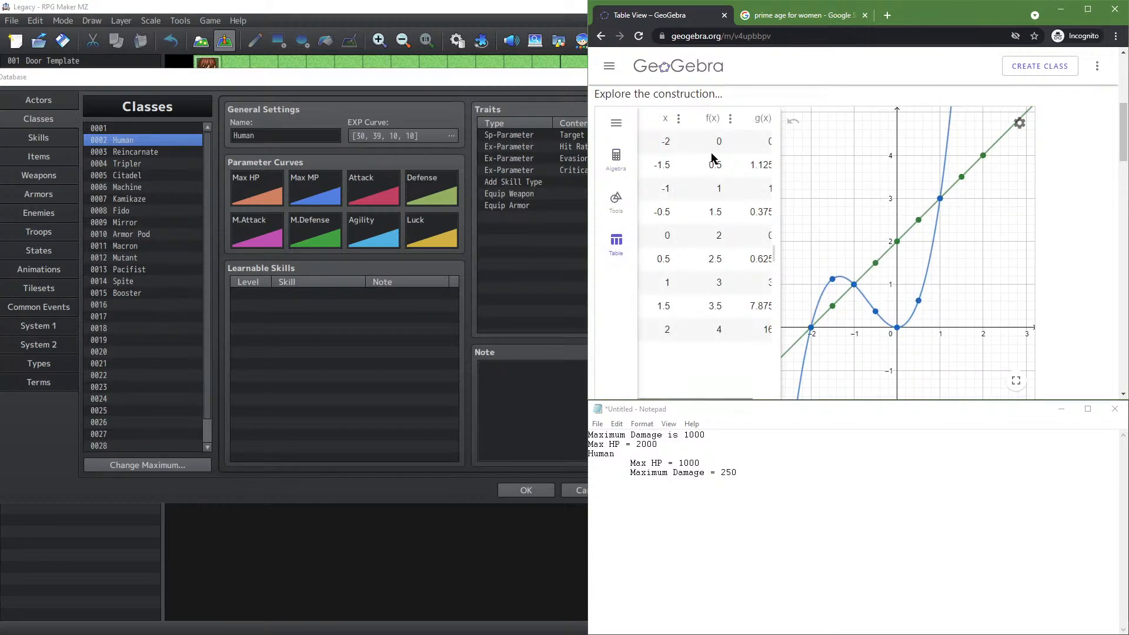
{"action": "double_click", "coordinate": [709, 170]}
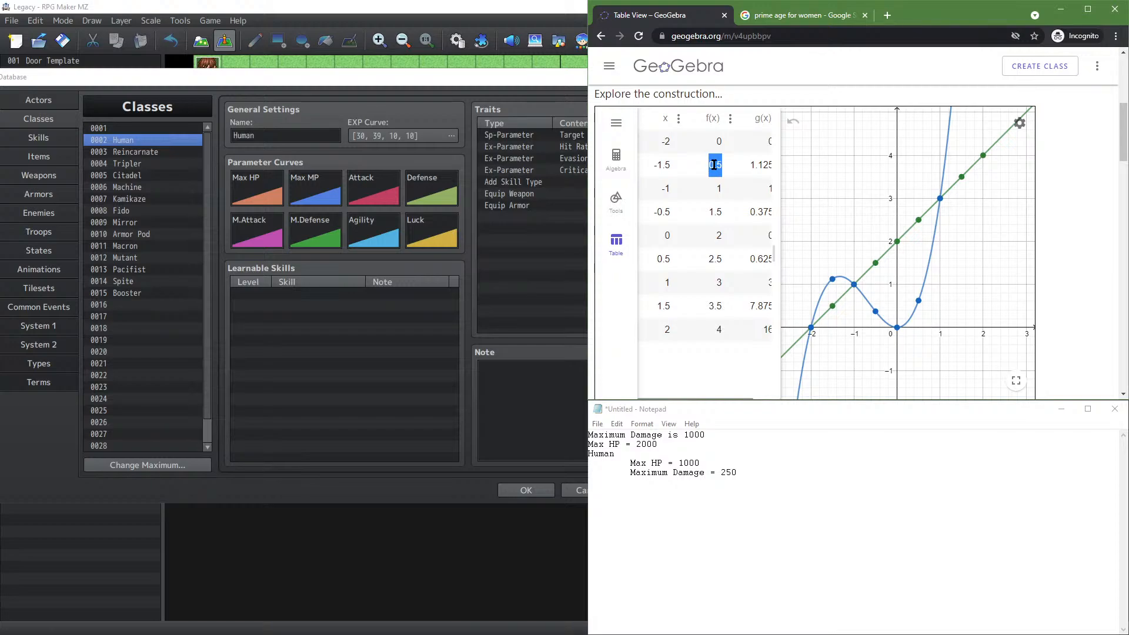
{"action": "left_click", "coordinate": [721, 167]}
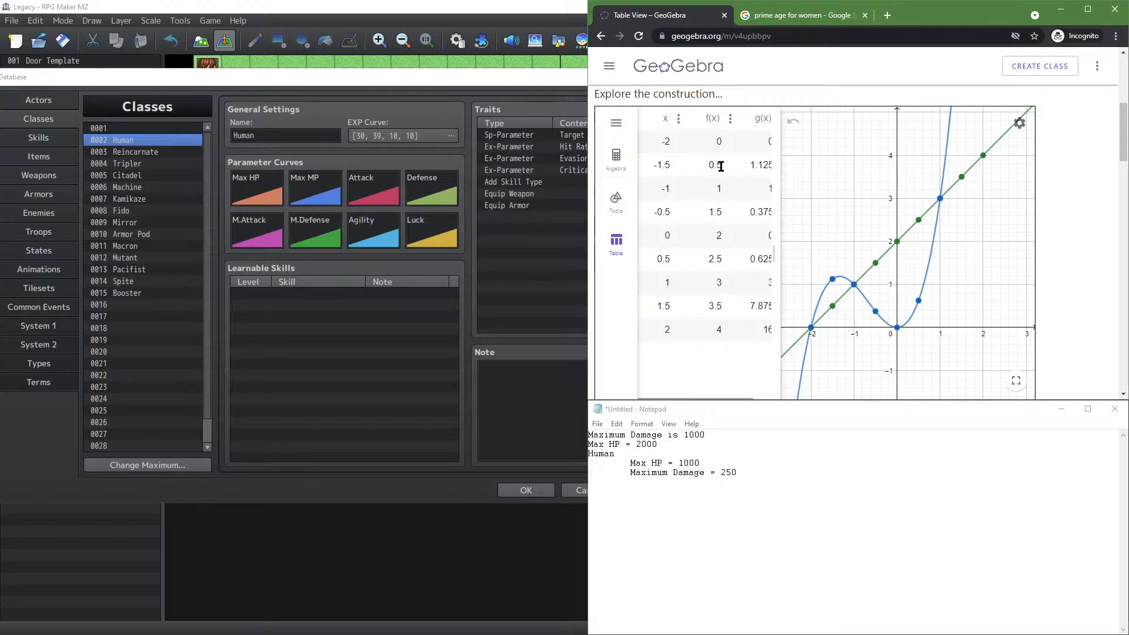
Insert a horizontal number slider a ranging from -5 to 5, move it up to about y = 4 and set it to 1.4
{"action": "left_click", "coordinate": [616, 198]}
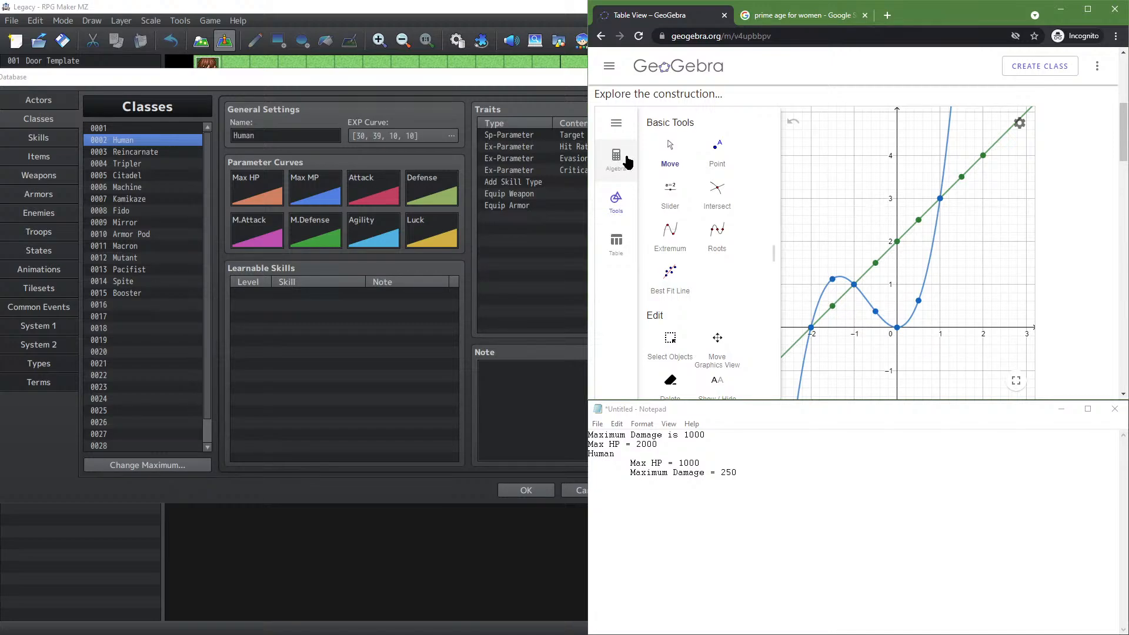
{"action": "left_click", "coordinate": [670, 191]}
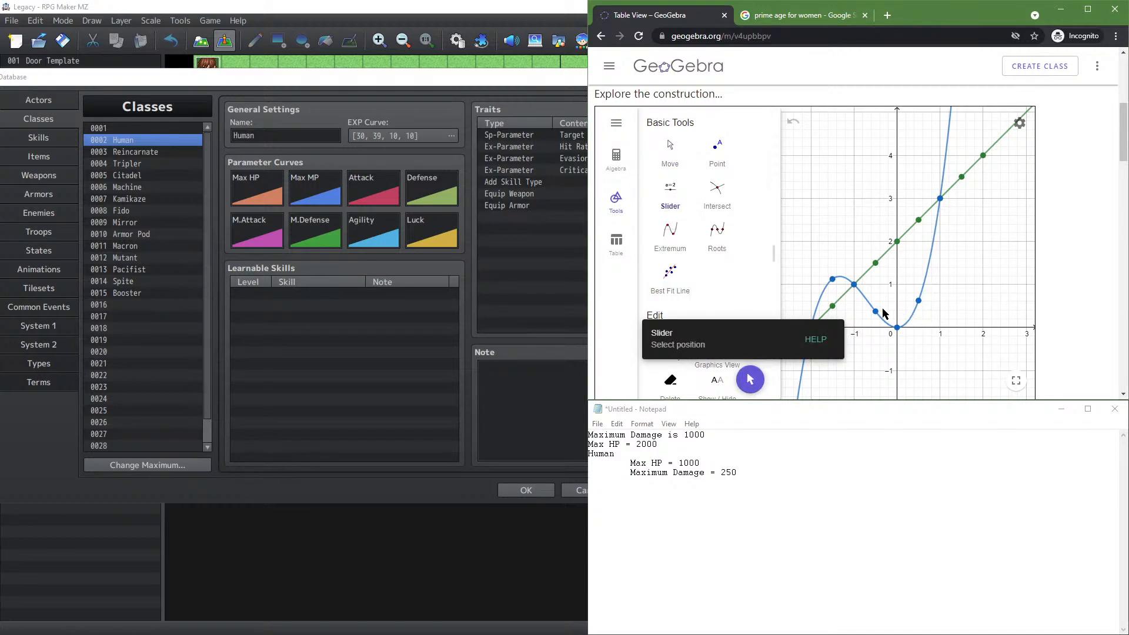
{"action": "left_click", "coordinate": [878, 264]}
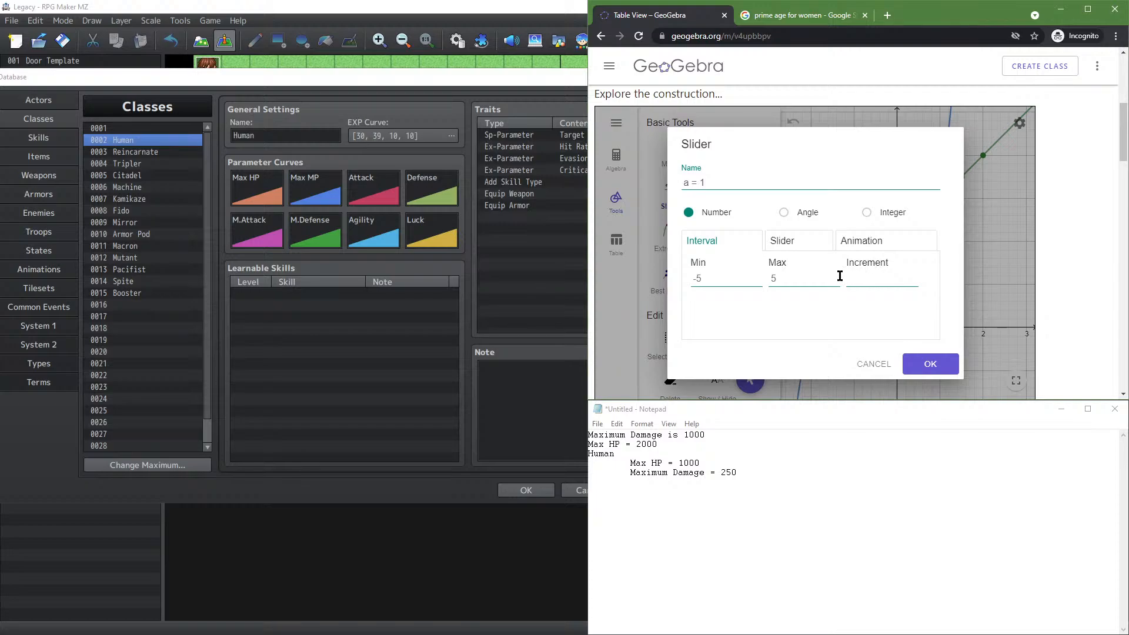
{"action": "left_click", "coordinate": [792, 242]}
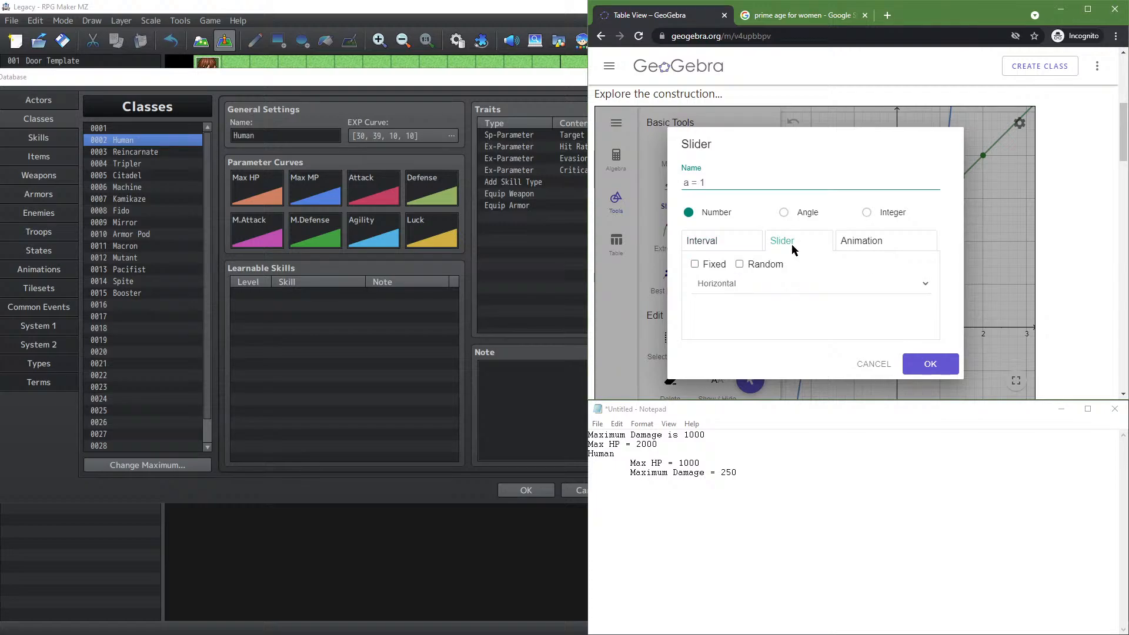
{"action": "left_click", "coordinate": [739, 286]}
{"action": "left_click", "coordinate": [739, 289]}
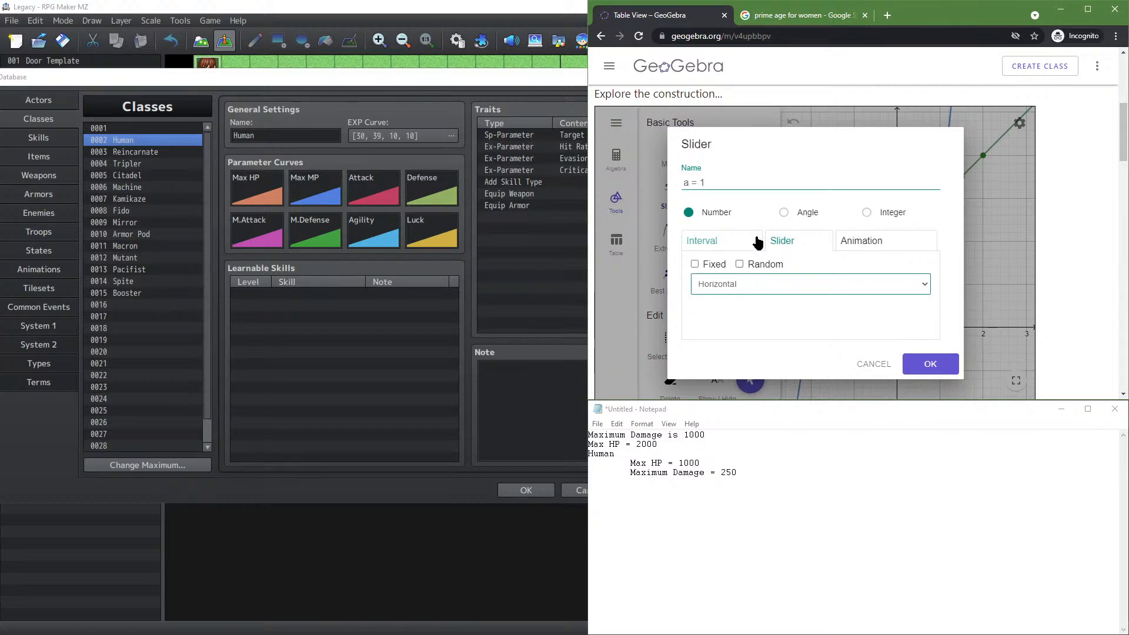
{"action": "left_click", "coordinate": [757, 181]}
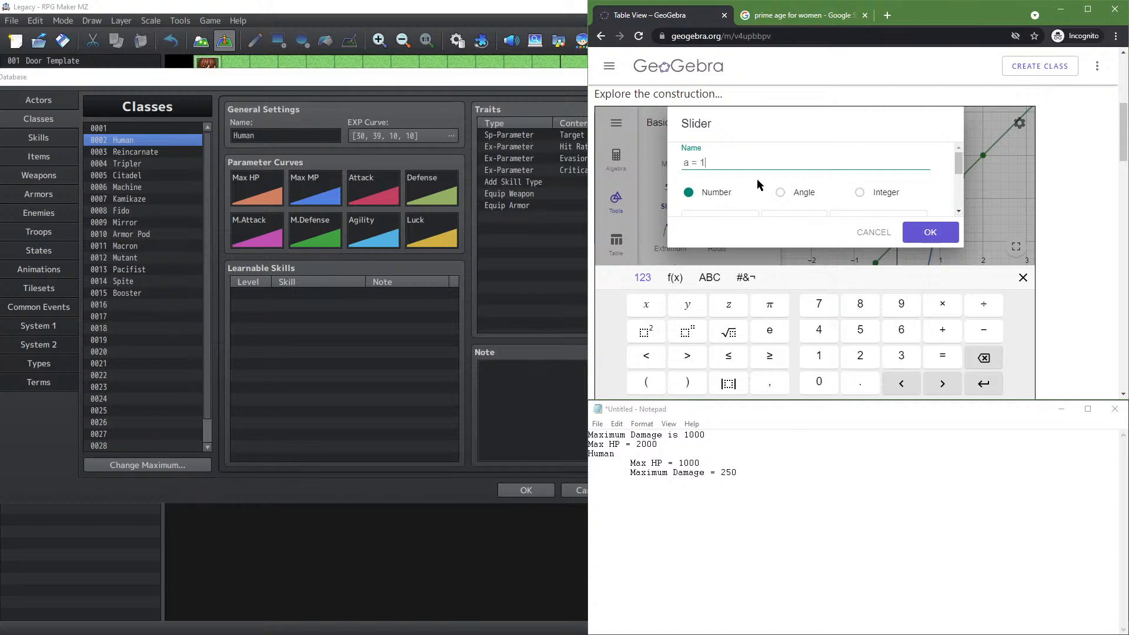
{"action": "key", "text": "BackSpace"}
{"action": "left_click", "coordinate": [936, 241]}
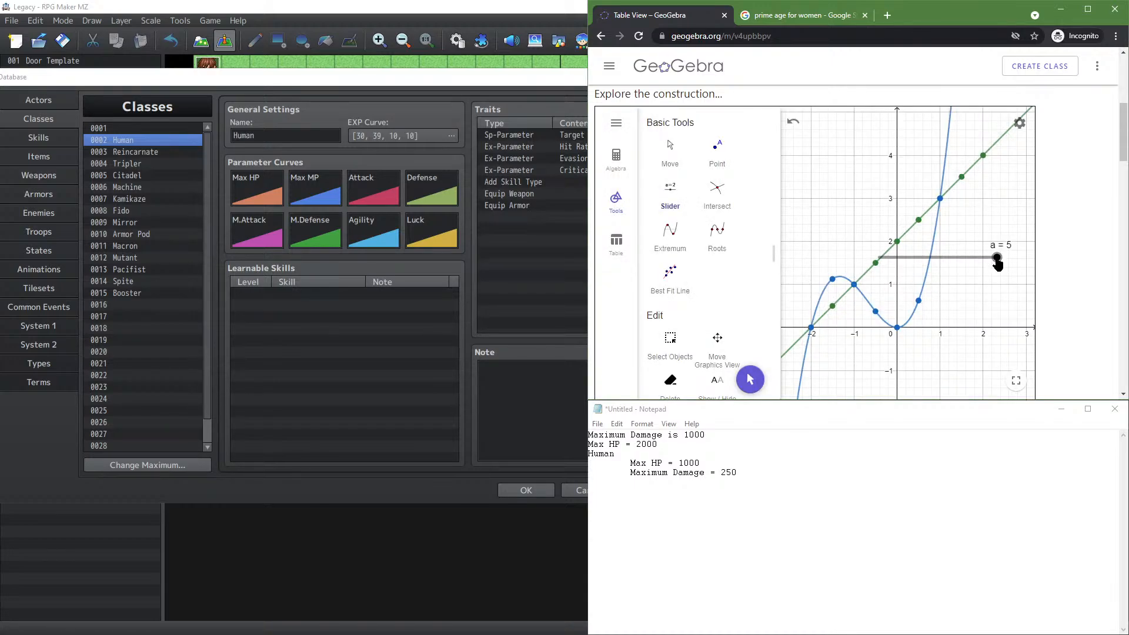
{"action": "left_click_drag", "start_coordinate": [997, 259], "coordinate": [861, 161]}
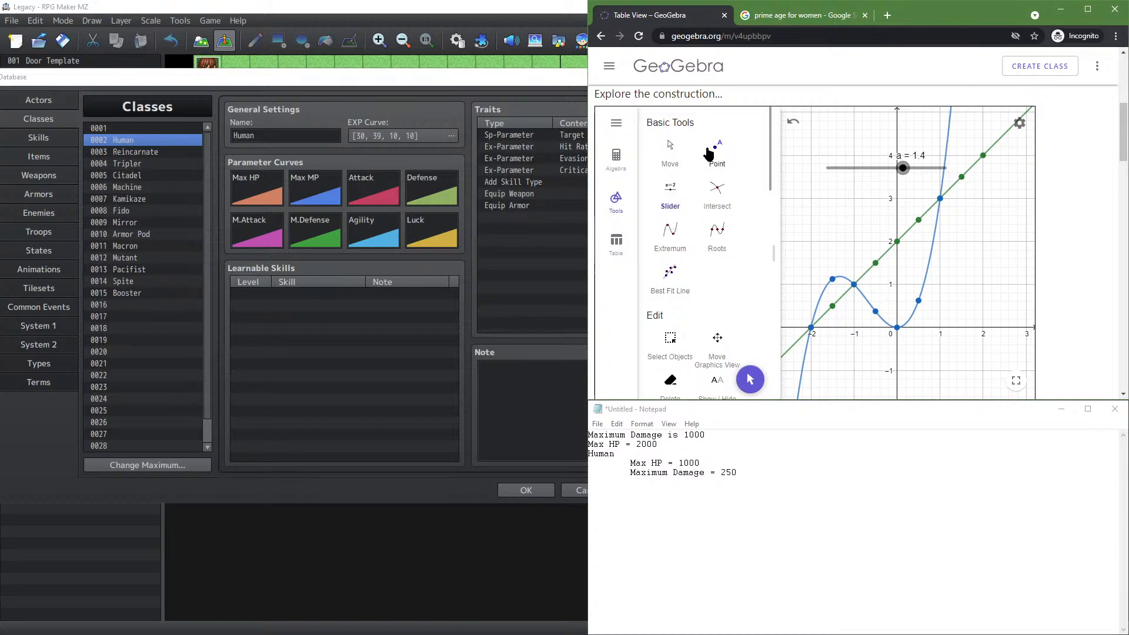
Try the Move tool on the g(x) point at x = -0.5, and place a free point at about (-0.2, 1.1)
{"action": "left_click", "coordinate": [679, 160]}
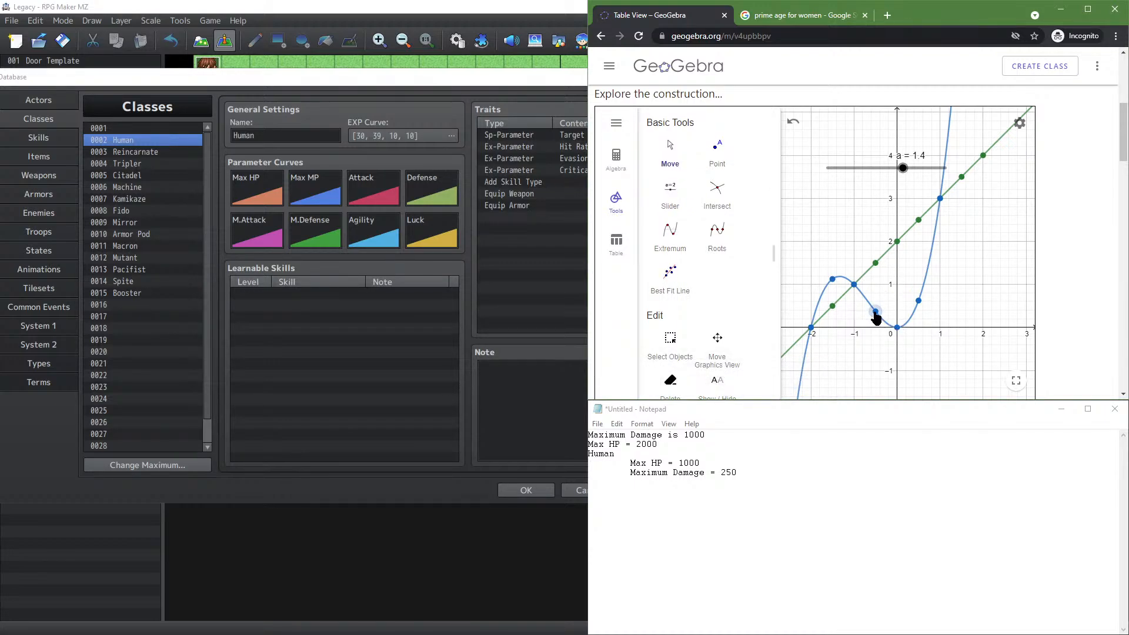
{"action": "left_click", "coordinate": [876, 311]}
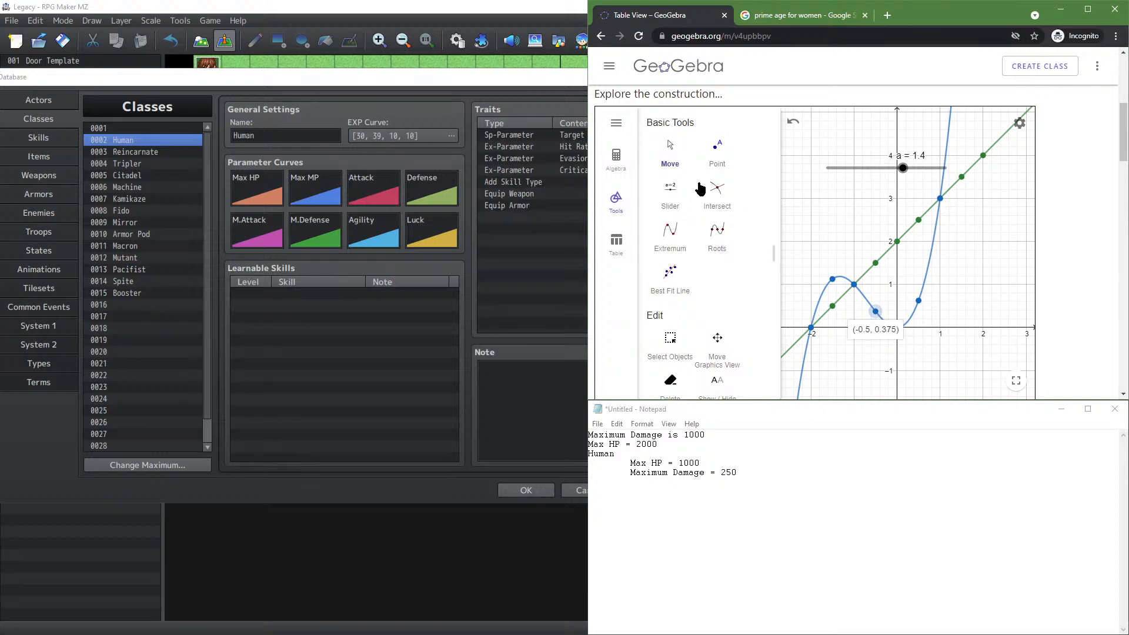
{"action": "left_click", "coordinate": [714, 146]}
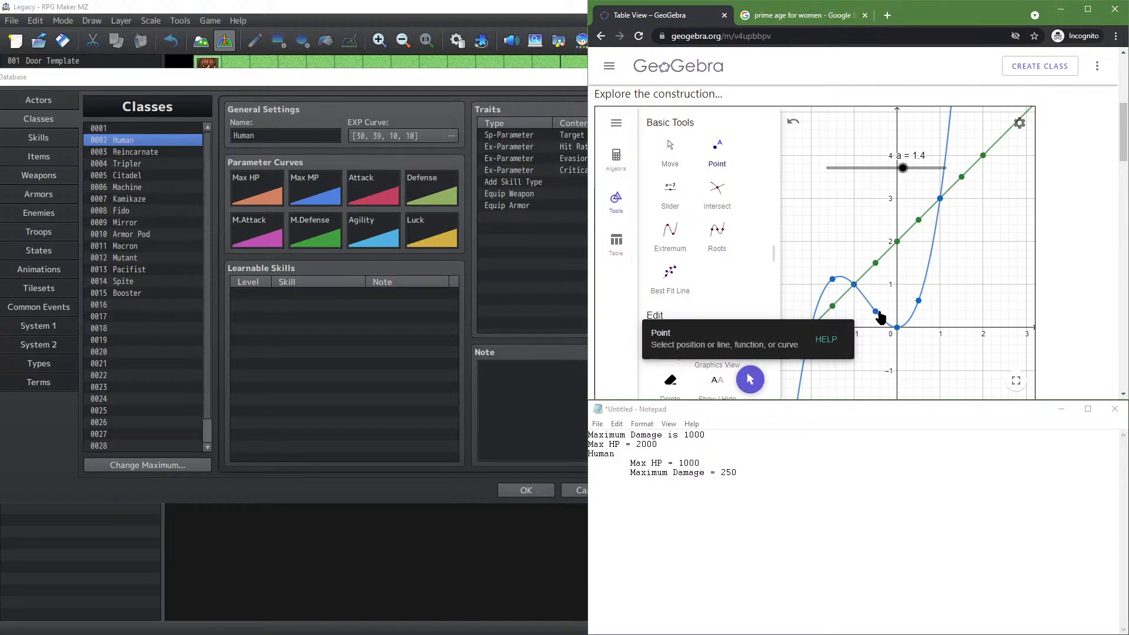
{"action": "left_click", "coordinate": [888, 280]}
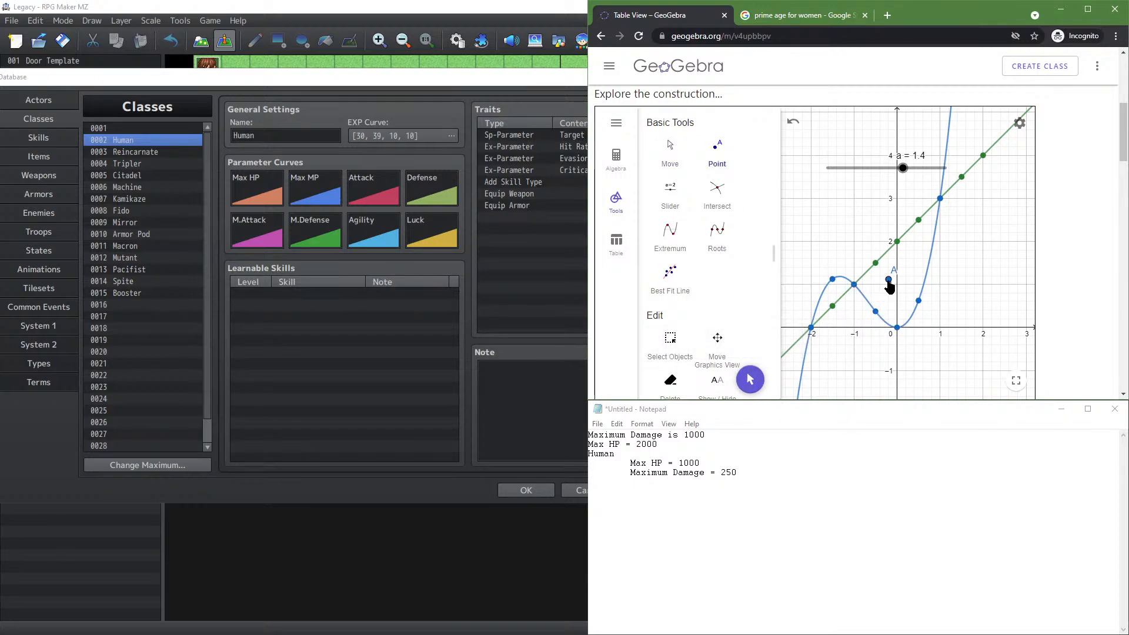
Shift the graph slightly upward with Move Graphics View, and select the g(x) curve and its point at x = -0.5 with Select Objects
{"action": "scroll", "coordinate": [714, 247], "scroll_direction": "down", "scroll_amount": 3}
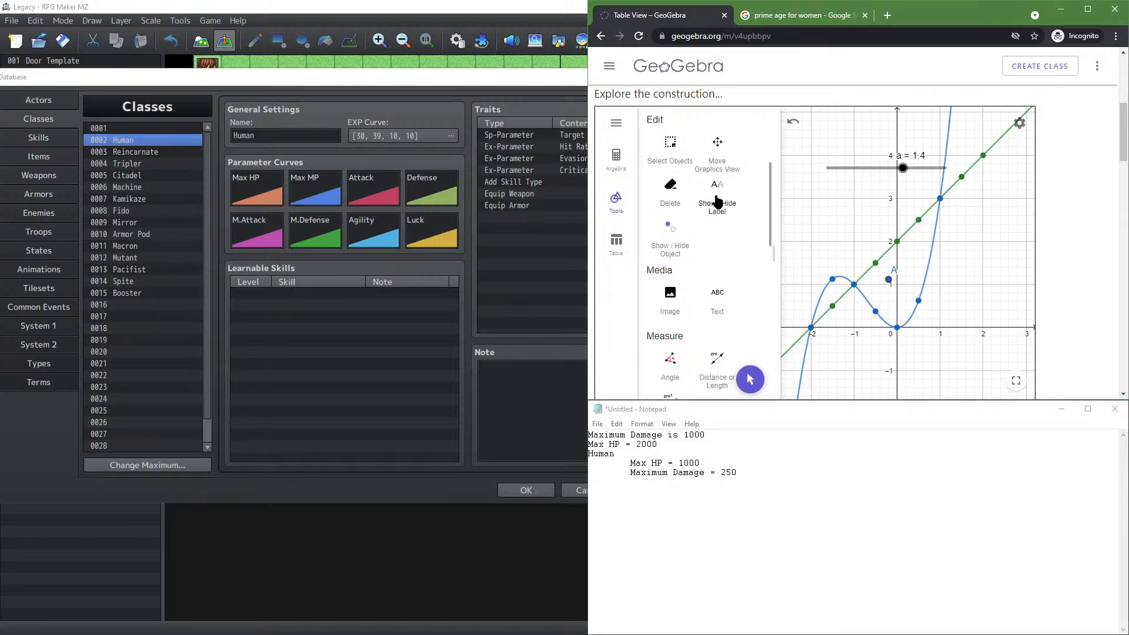
{"action": "left_click", "coordinate": [718, 154]}
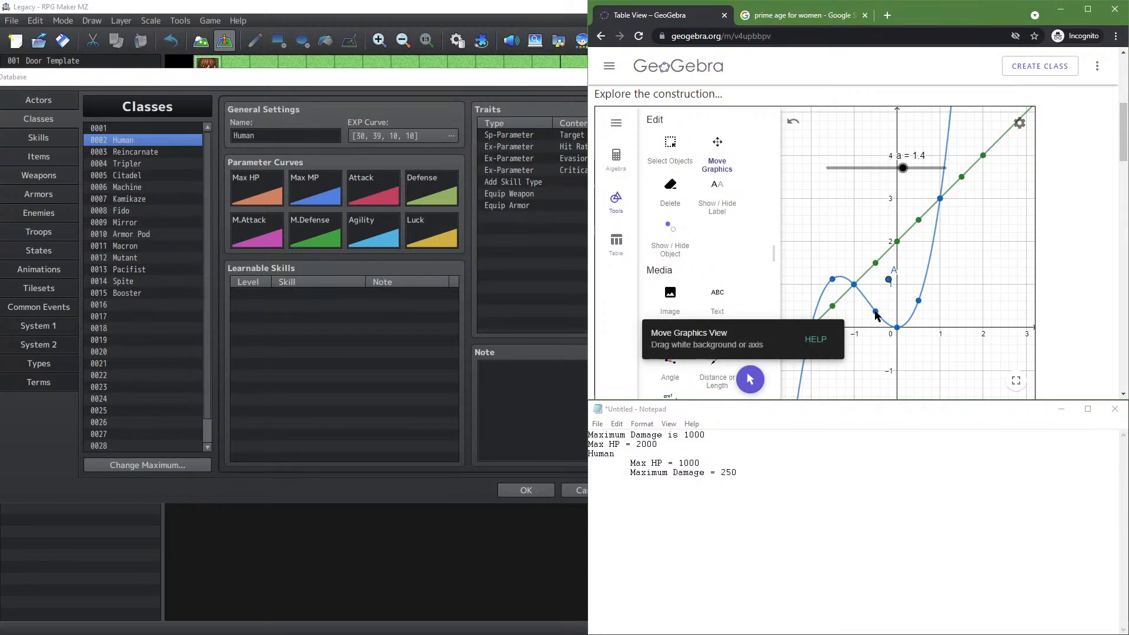
{"action": "left_click_drag", "start_coordinate": [875, 316], "coordinate": [876, 297]}
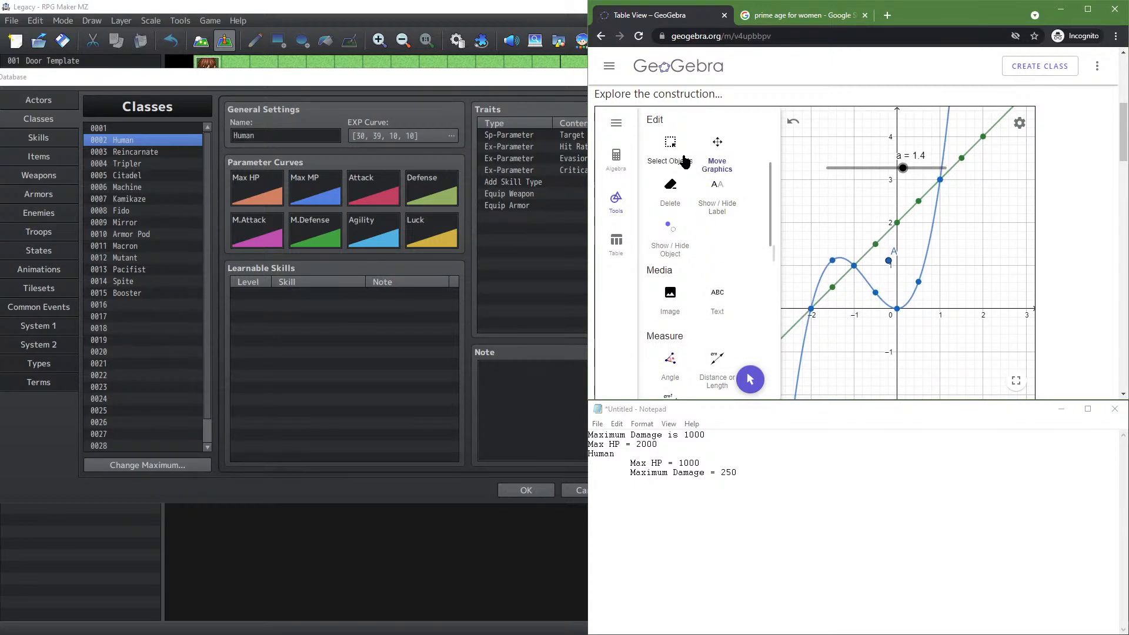
{"action": "left_click", "coordinate": [676, 154]}
{"action": "left_click", "coordinate": [886, 306]}
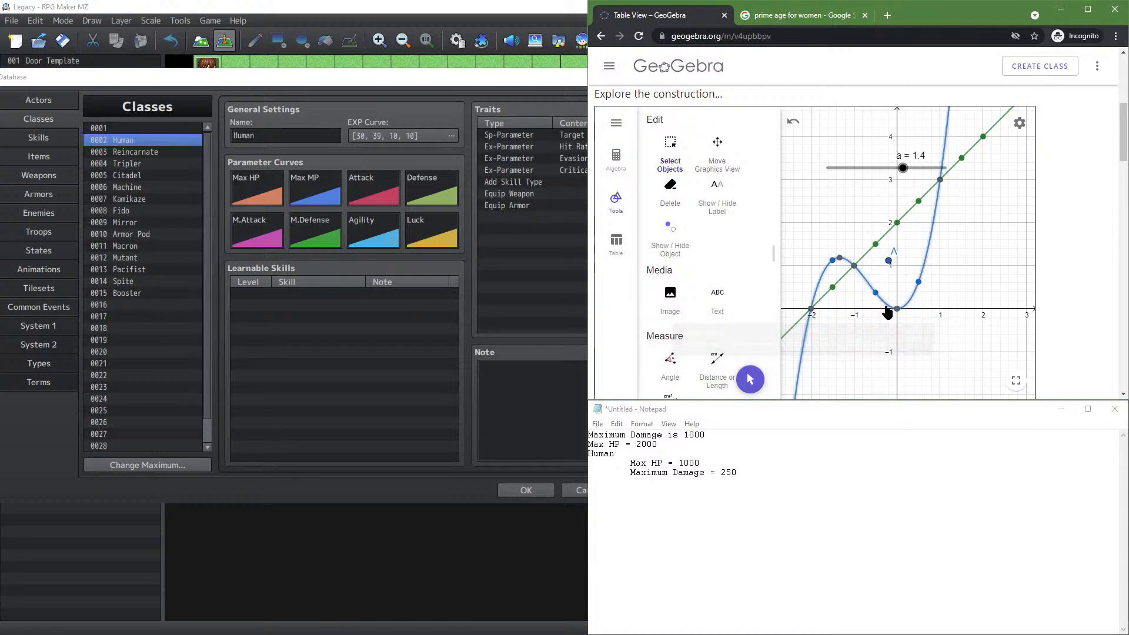
{"action": "left_click", "coordinate": [875, 293]}
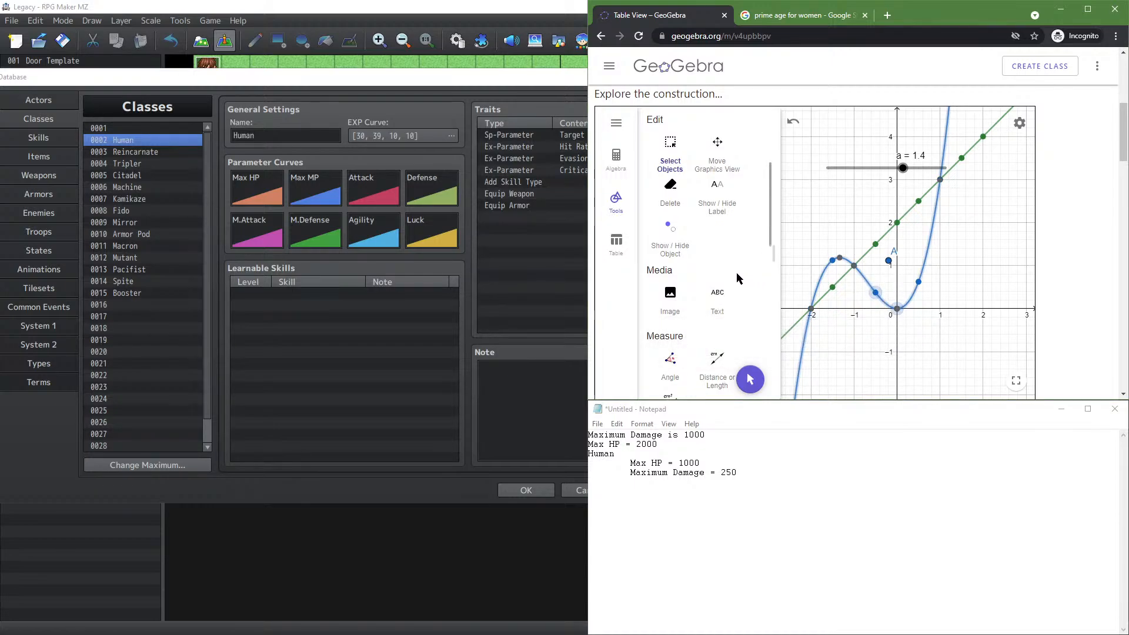
Look over the remaining GeoGebra tools, return to the search results and check the lower results and related searches
{"action": "scroll", "coordinate": [739, 278], "scroll_direction": "down", "scroll_amount": 4}
{"action": "scroll", "coordinate": [726, 291], "scroll_direction": "down", "scroll_amount": 3}
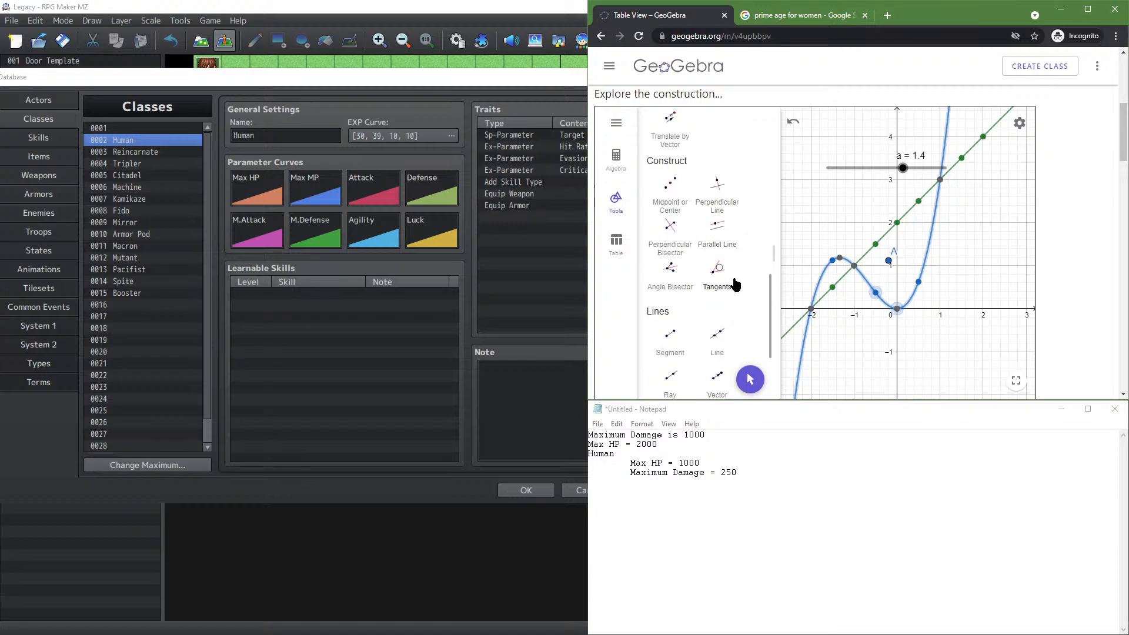
{"action": "scroll", "coordinate": [729, 274], "scroll_direction": "down", "scroll_amount": 8}
{"action": "scroll", "coordinate": [733, 281], "scroll_direction": "up", "scroll_amount": 12}
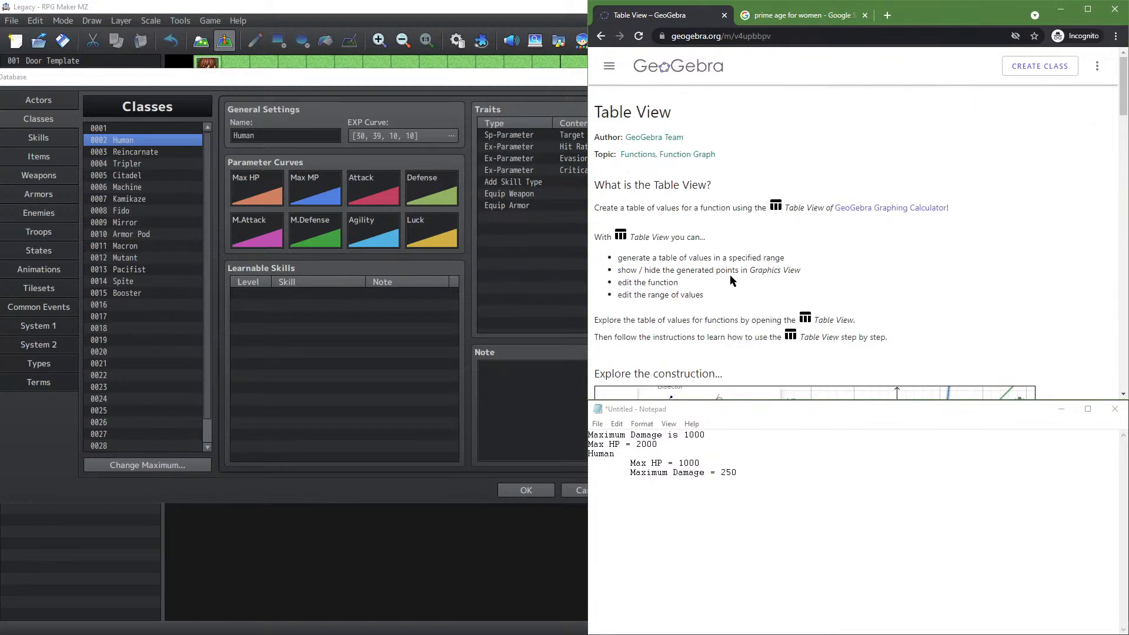
{"action": "left_click", "coordinate": [601, 36]}
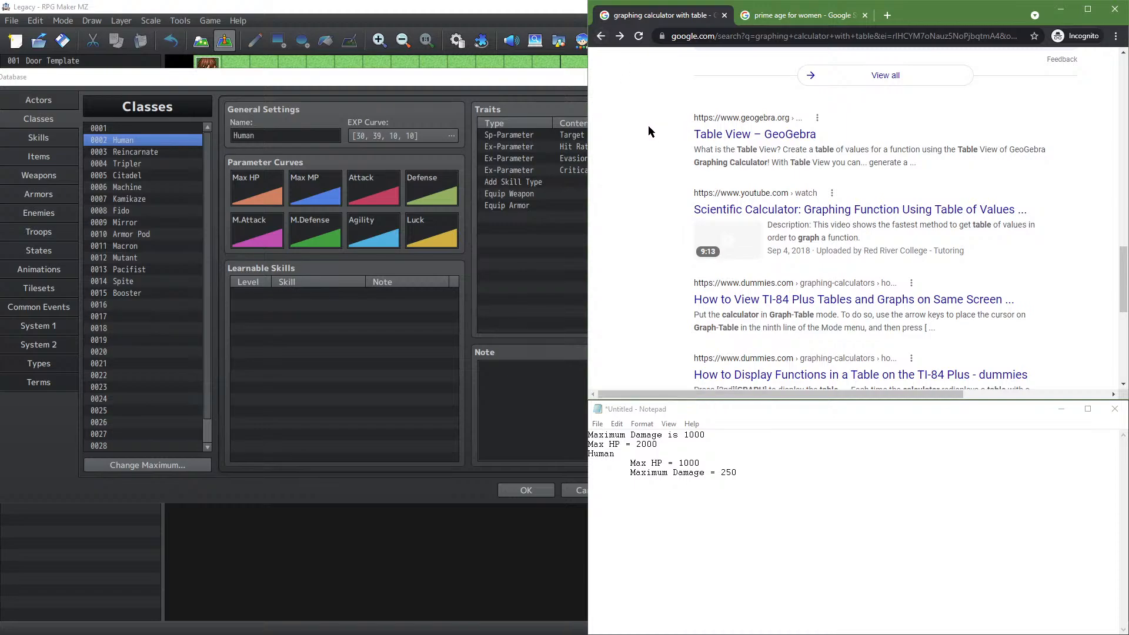
{"action": "scroll", "coordinate": [634, 134], "scroll_direction": "down", "scroll_amount": 5}
{"action": "scroll", "coordinate": [617, 141], "scroll_direction": "down", "scroll_amount": 4}
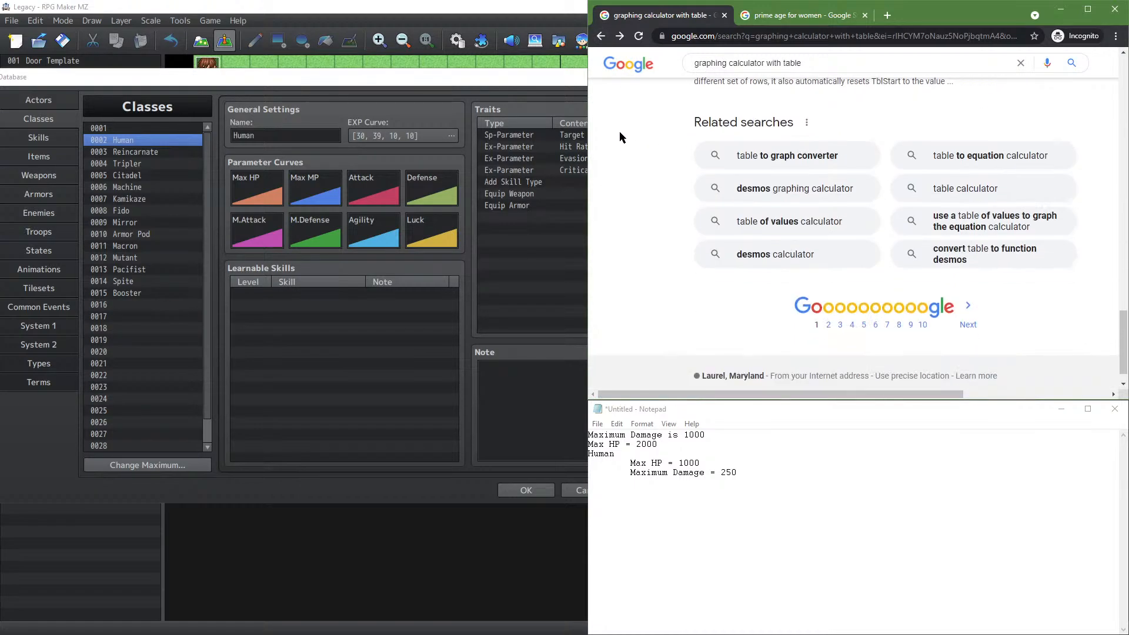
Run the related search "Table to graph converter" and open the Function Table - Desmos result in the maximized browser
{"action": "left_click", "coordinate": [787, 156]}
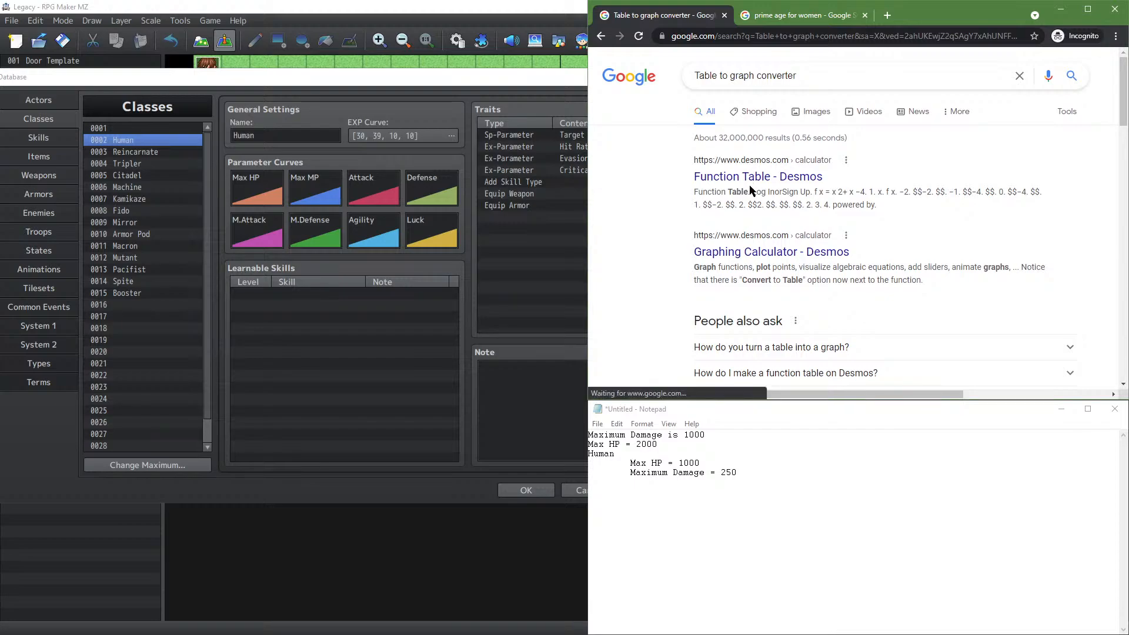
{"action": "scroll", "coordinate": [674, 178], "scroll_direction": "down", "scroll_amount": 3}
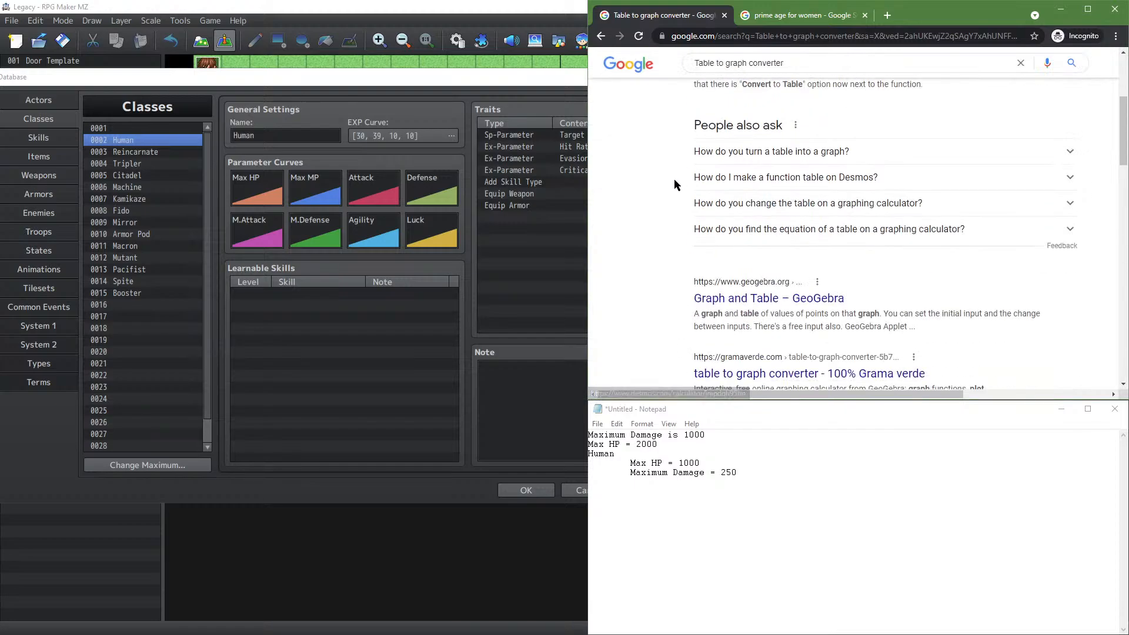
{"action": "left_click", "coordinate": [1088, 8]}
{"action": "scroll", "coordinate": [456, 212], "scroll_direction": "up", "scroll_amount": 3}
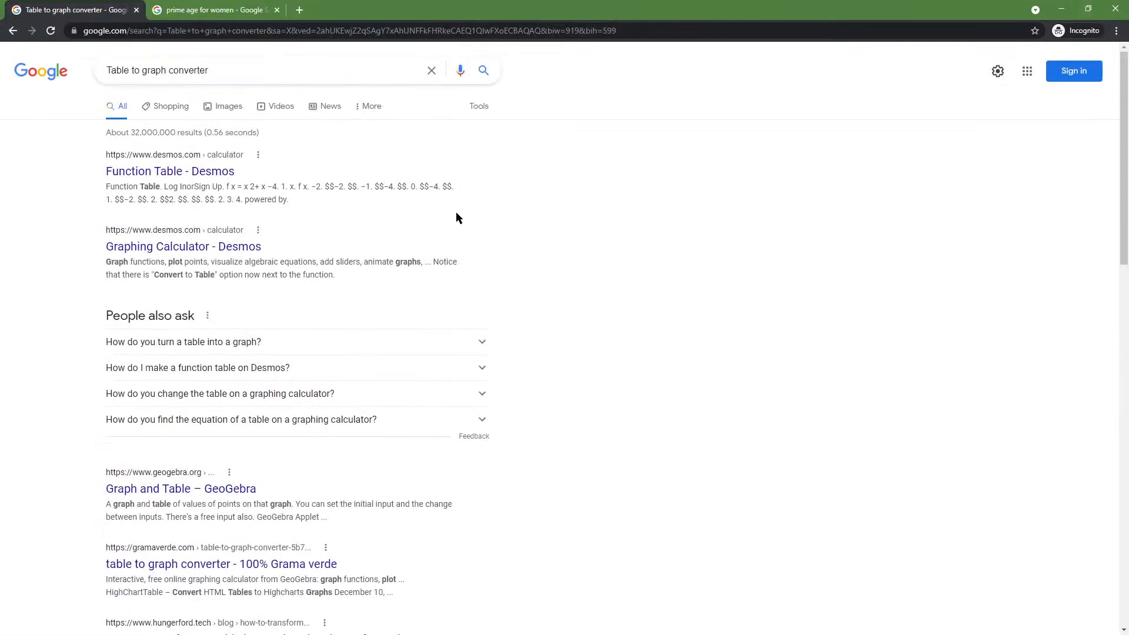
{"action": "left_click", "coordinate": [178, 176]}
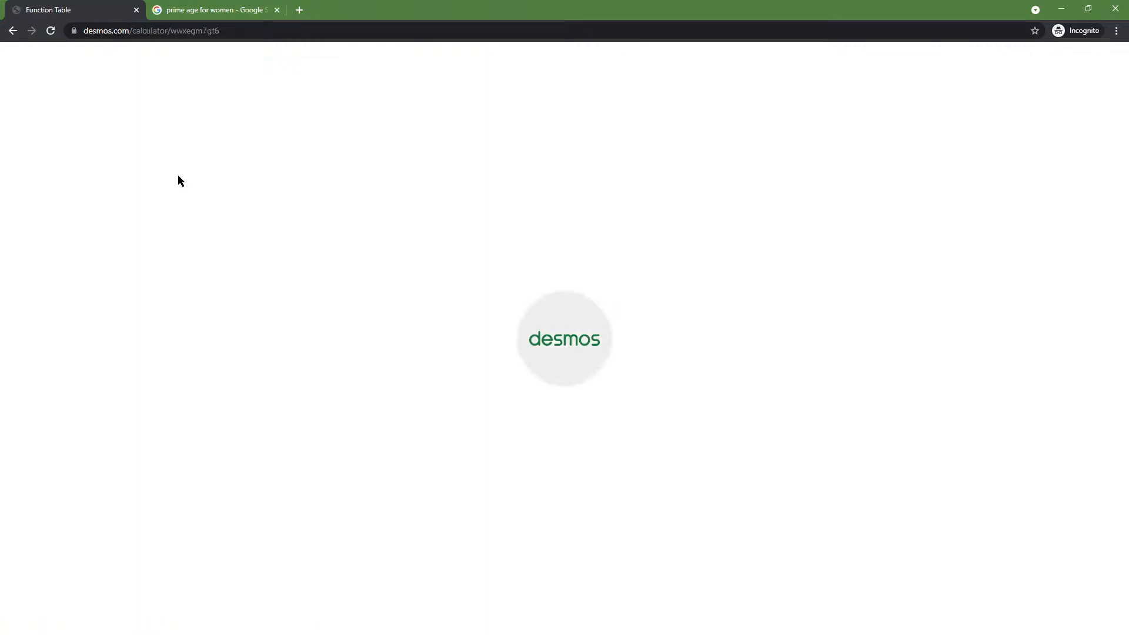
Create a second table of values from f(x) = x² + x − 4 and delete that duplicate table
{"action": "left_click", "coordinate": [109, 178]}
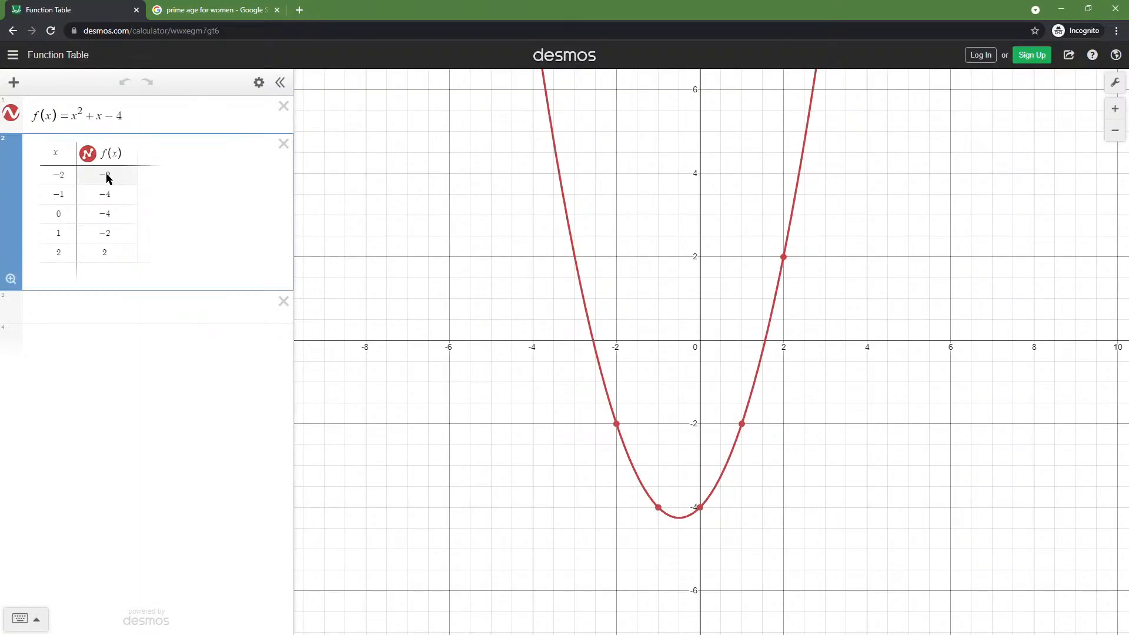
{"action": "left_click", "coordinate": [258, 83]}
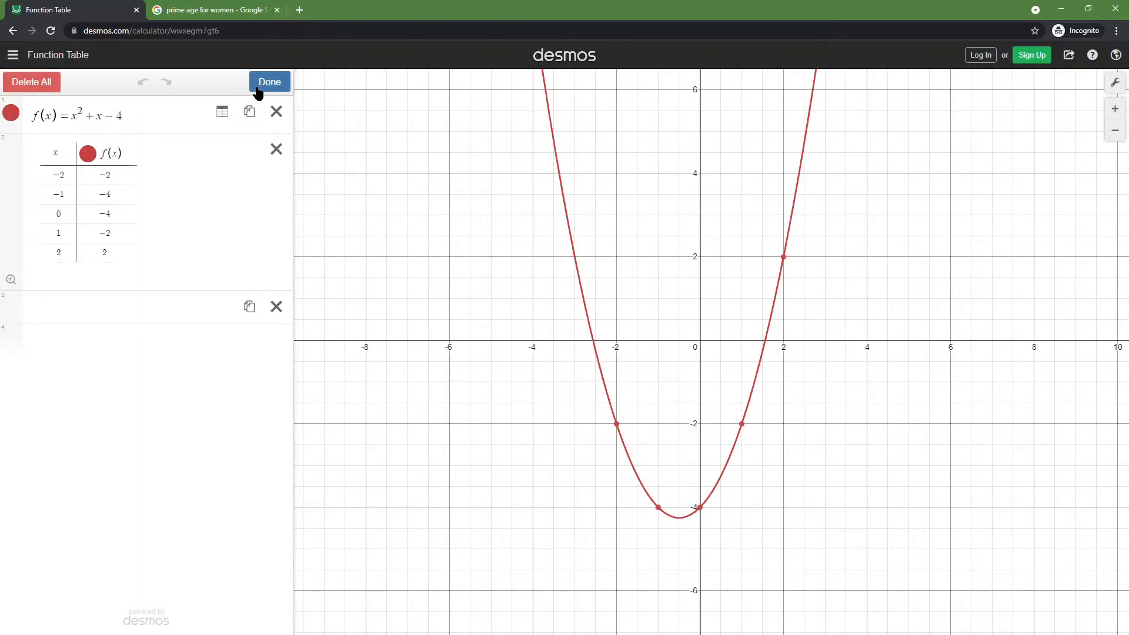
{"action": "left_click", "coordinate": [222, 112]}
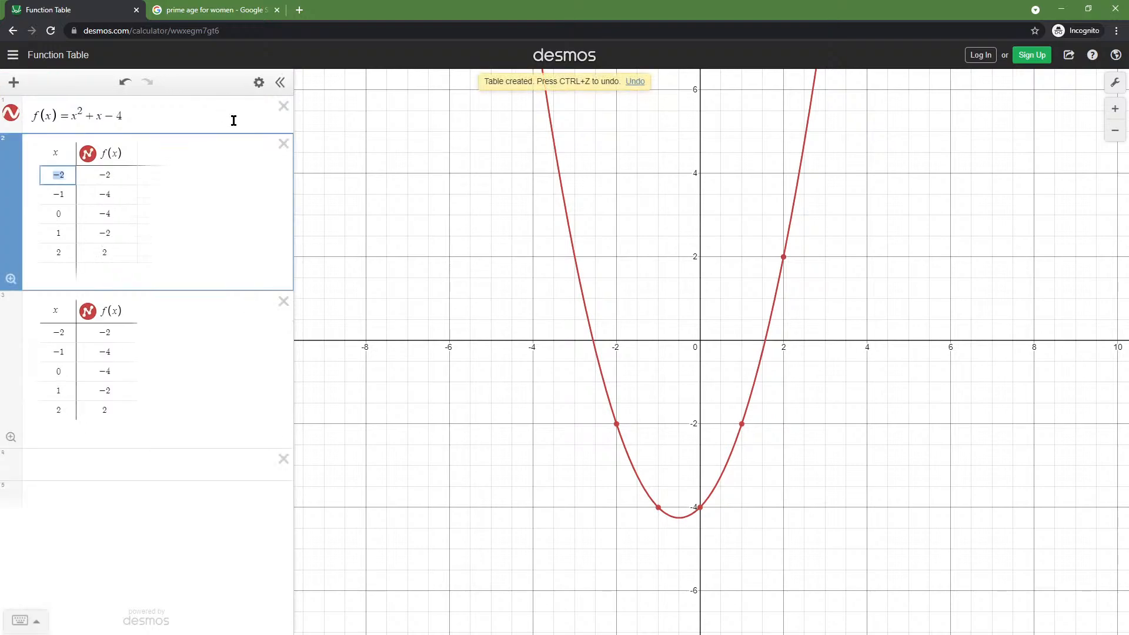
{"action": "left_click", "coordinate": [282, 302]}
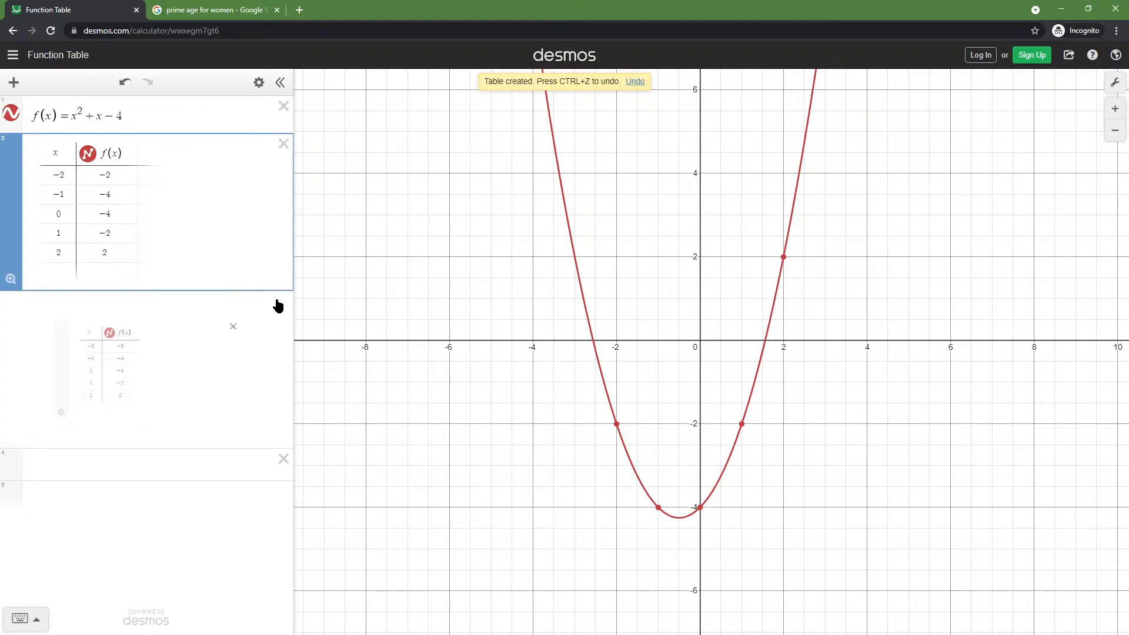
{"action": "left_click", "coordinate": [278, 84]}
{"action": "left_click", "coordinate": [10, 83]}
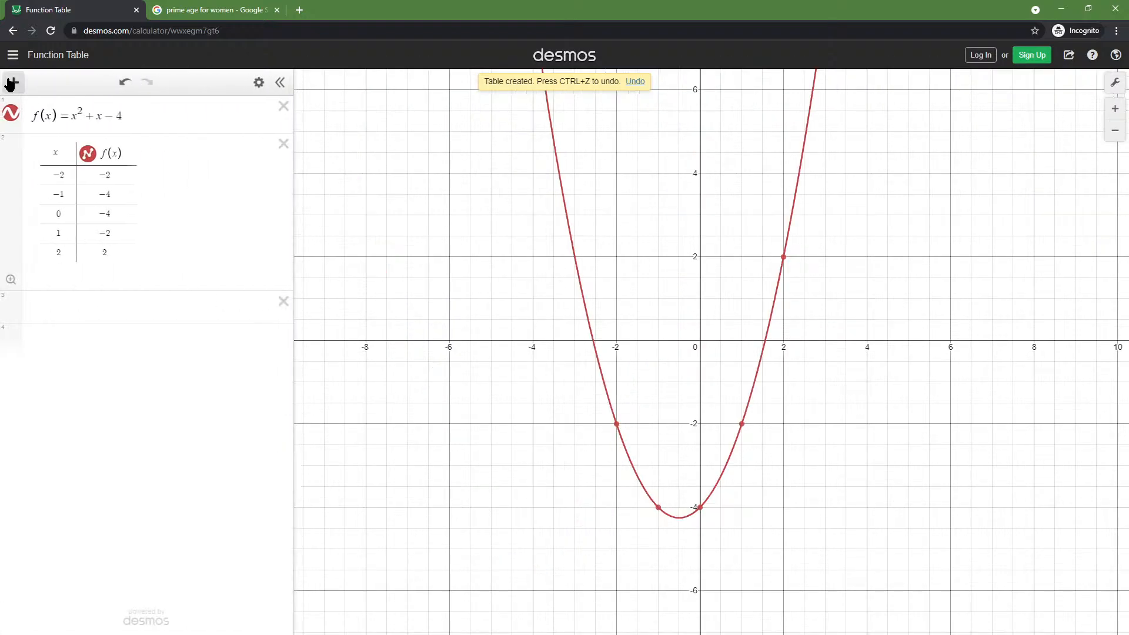
Look through the Desmos example graphs and the graph's display and axis settings
{"action": "left_click", "coordinate": [106, 175]}
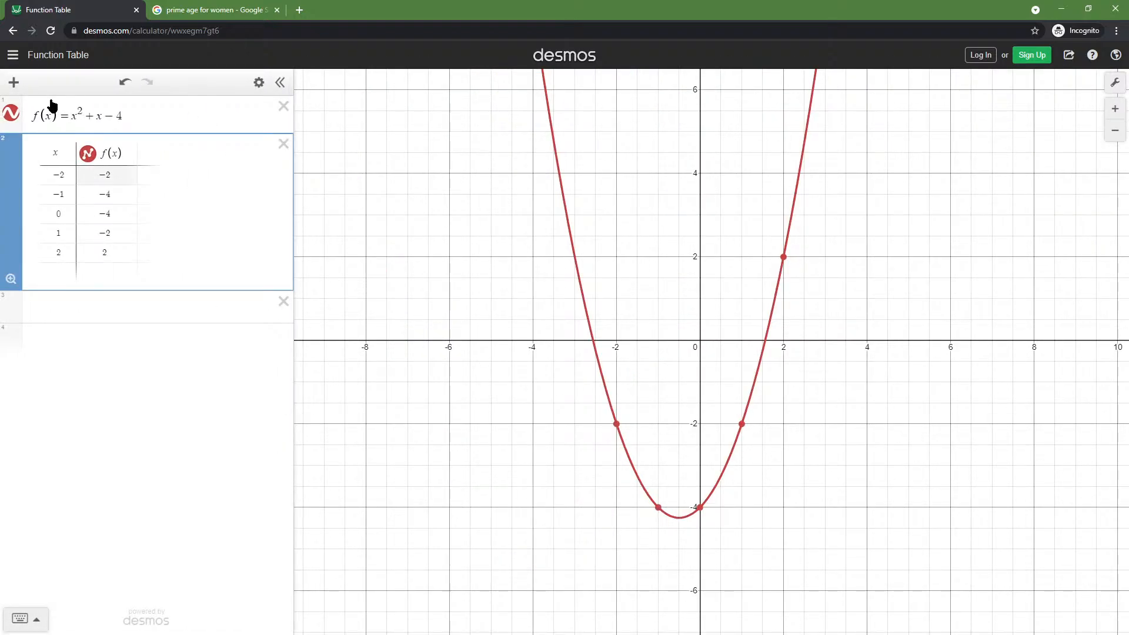
{"action": "left_click", "coordinate": [14, 56]}
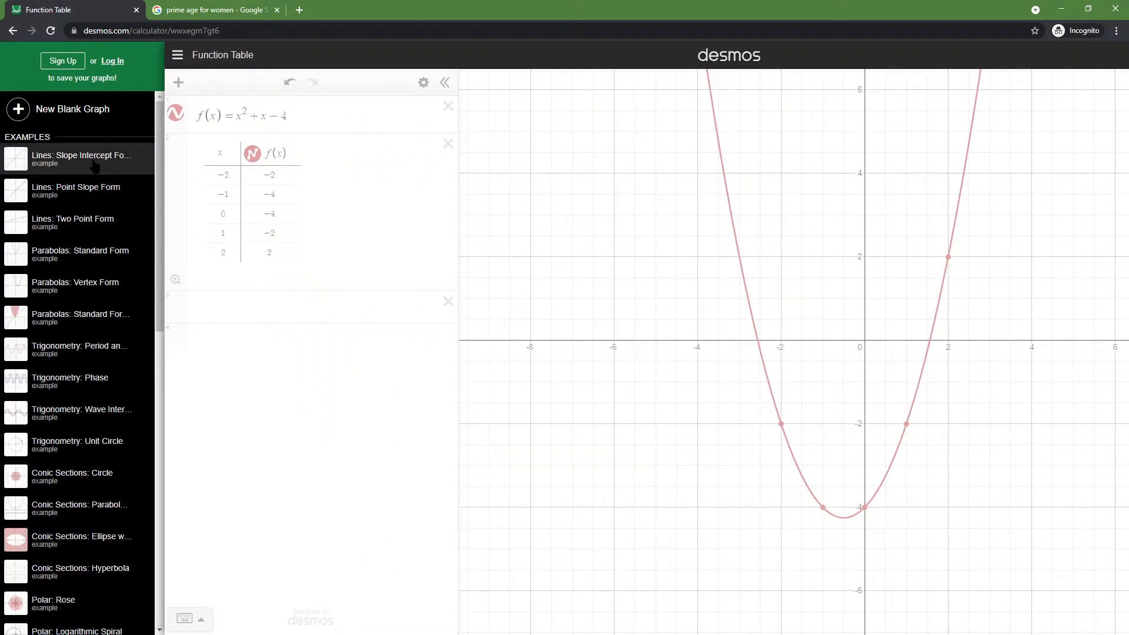
{"action": "scroll", "coordinate": [94, 164], "scroll_direction": "down", "scroll_amount": 10}
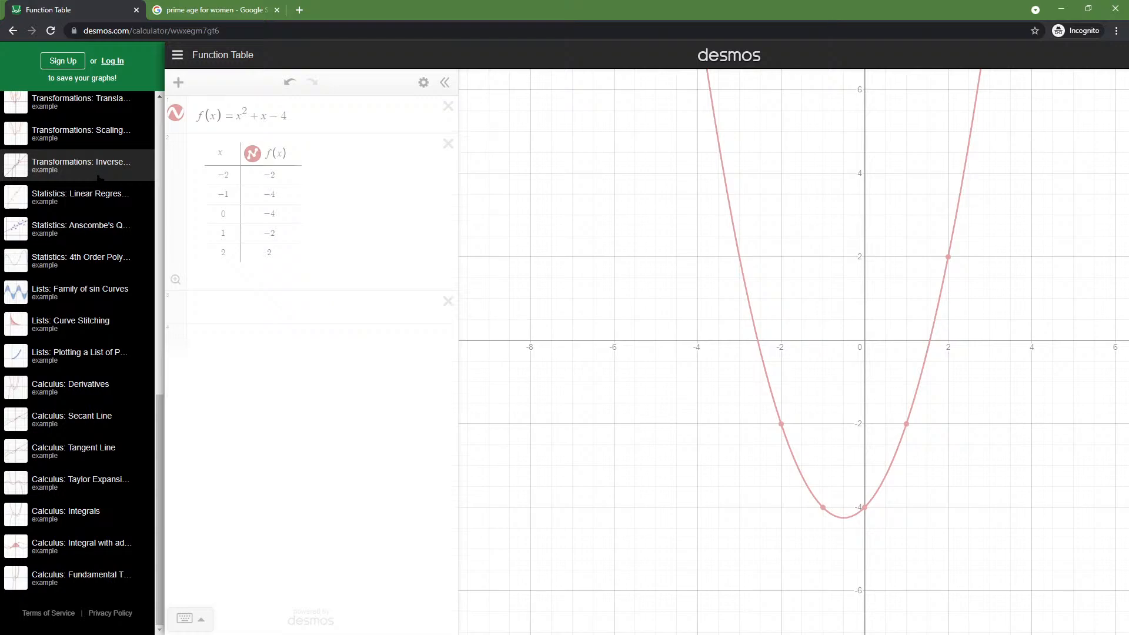
{"action": "scroll", "coordinate": [99, 178], "scroll_direction": "up", "scroll_amount": 10}
{"action": "left_click", "coordinate": [808, 147]}
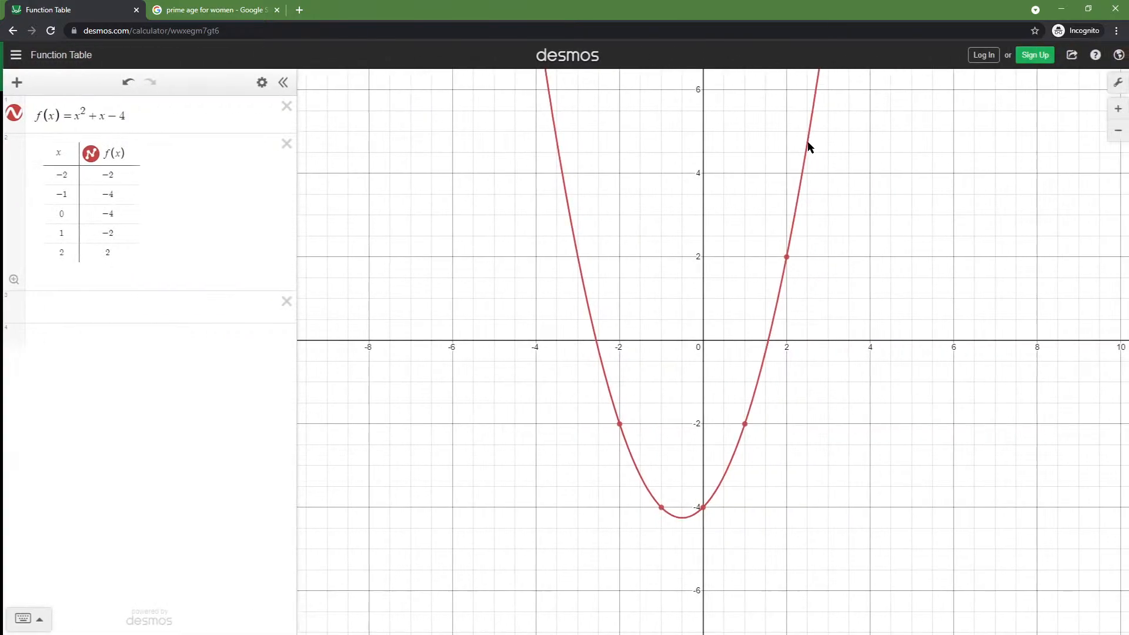
{"action": "left_click", "coordinate": [1114, 83]}
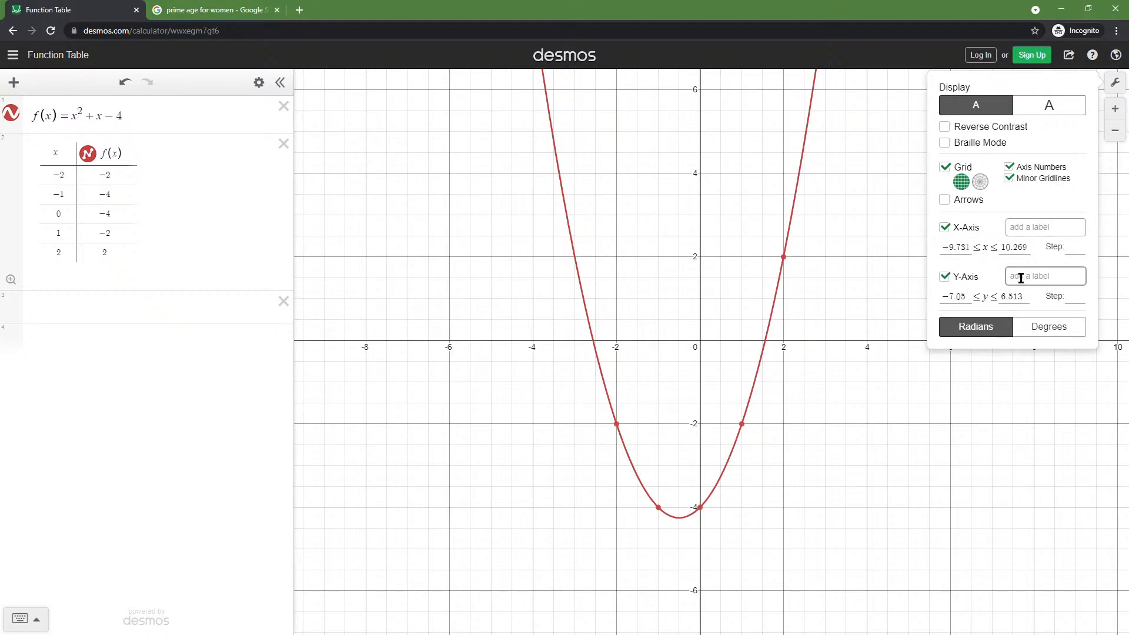
{"action": "left_click", "coordinate": [204, 230]}
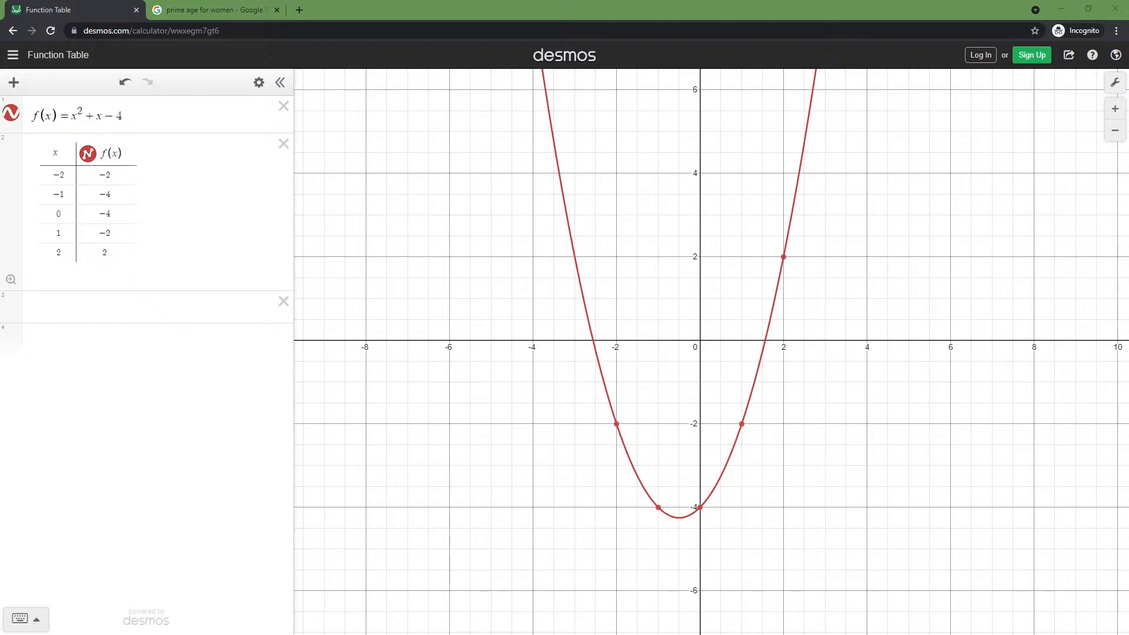
Open File Explorer and bring up the Casio fx9860 calculator emulator
{"action": "key", "text": "super+e"}
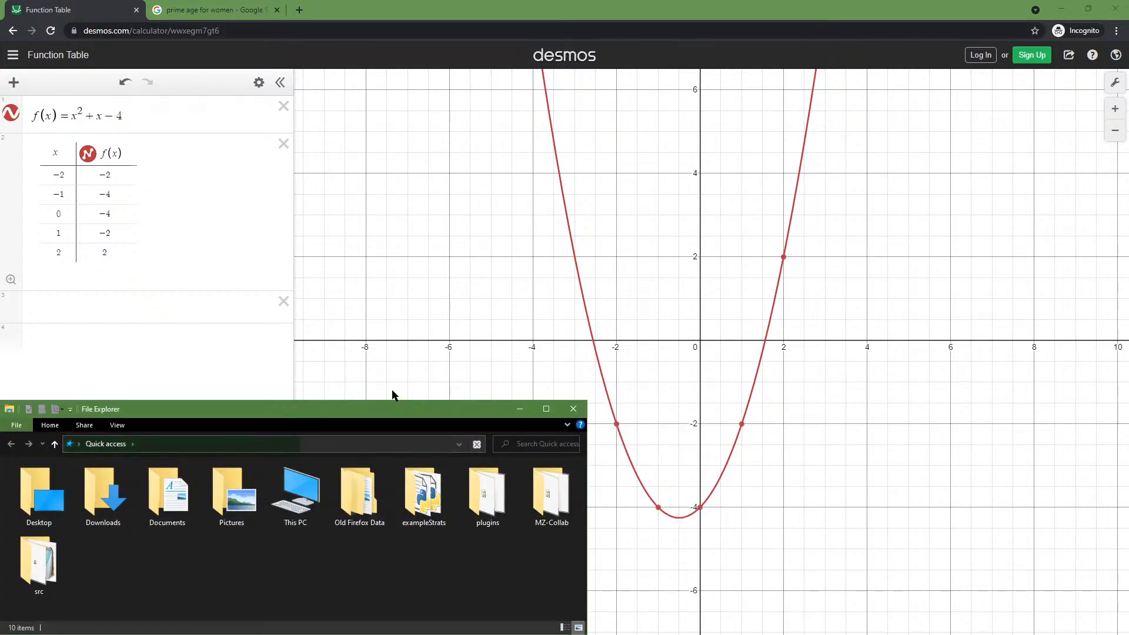
{"action": "left_click_drag", "start_coordinate": [317, 412], "coordinate": [345, 292]}
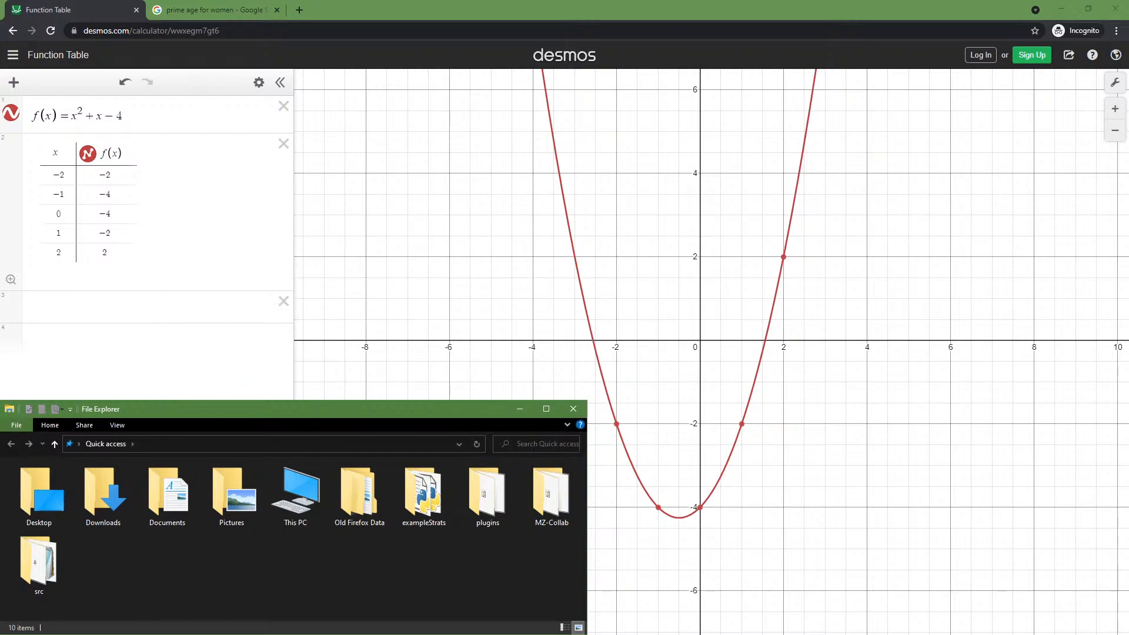
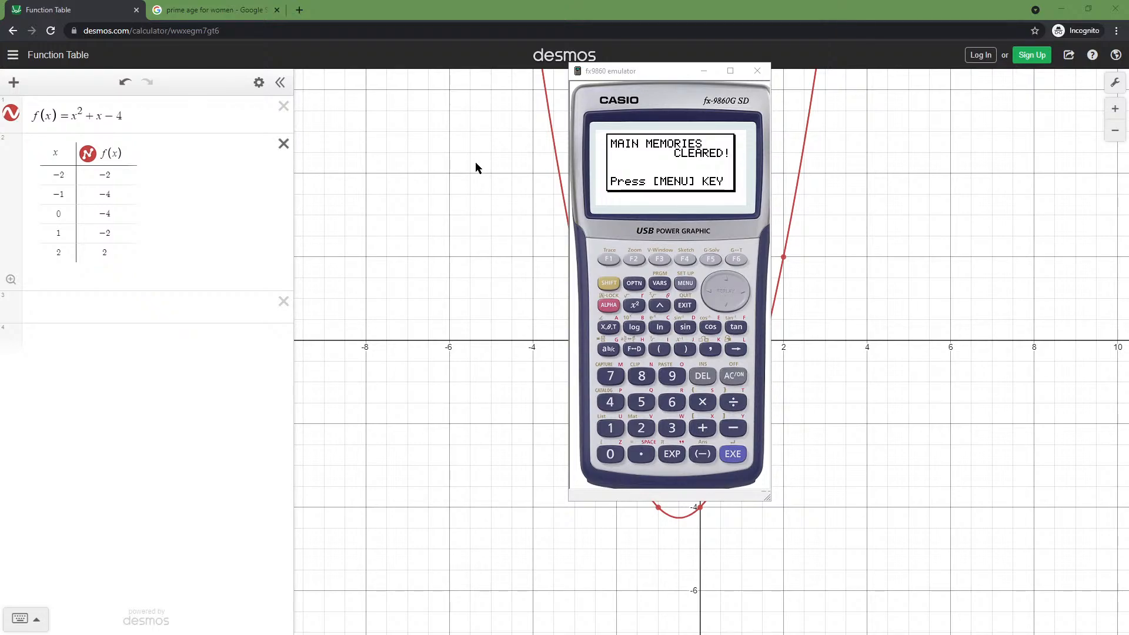
{"action": "left_click", "coordinate": [736, 126]}
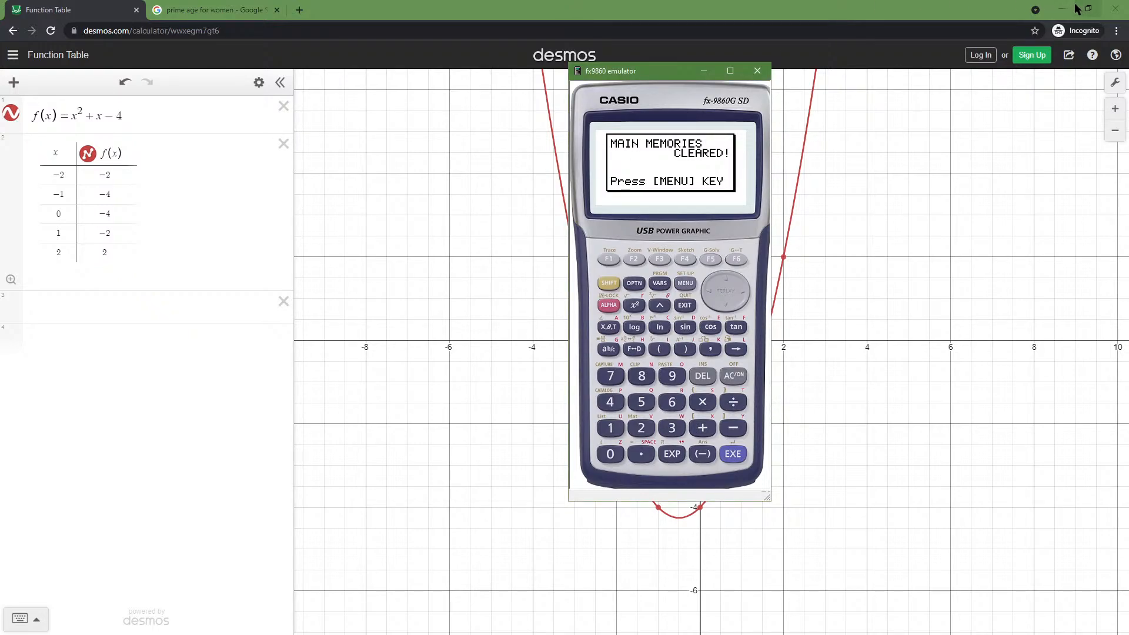
Close the Desmos Function Table page without saving, and return the browser to its smaller window
{"action": "left_click", "coordinate": [136, 10]}
{"action": "left_click", "coordinate": [136, 10]}
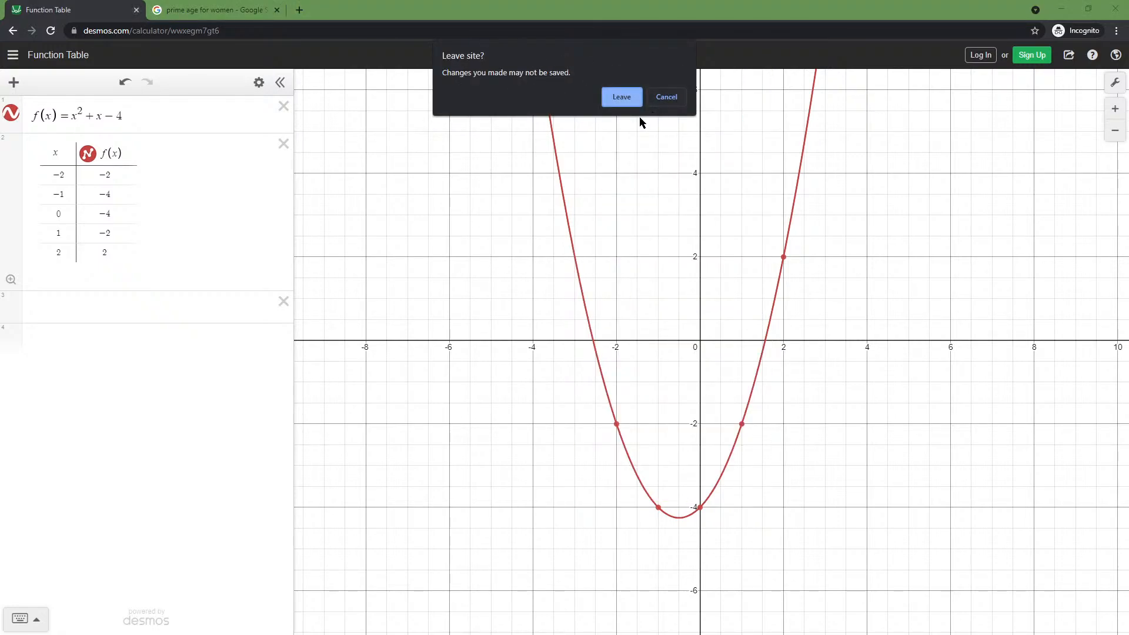
{"action": "left_click", "coordinate": [623, 97]}
{"action": "left_click_drag", "start_coordinate": [1059, 33], "coordinate": [933, 37]}
Move the calculator emulator over the RPG Maker class database and open its STAT list editor
{"action": "left_click", "coordinate": [579, 68]}
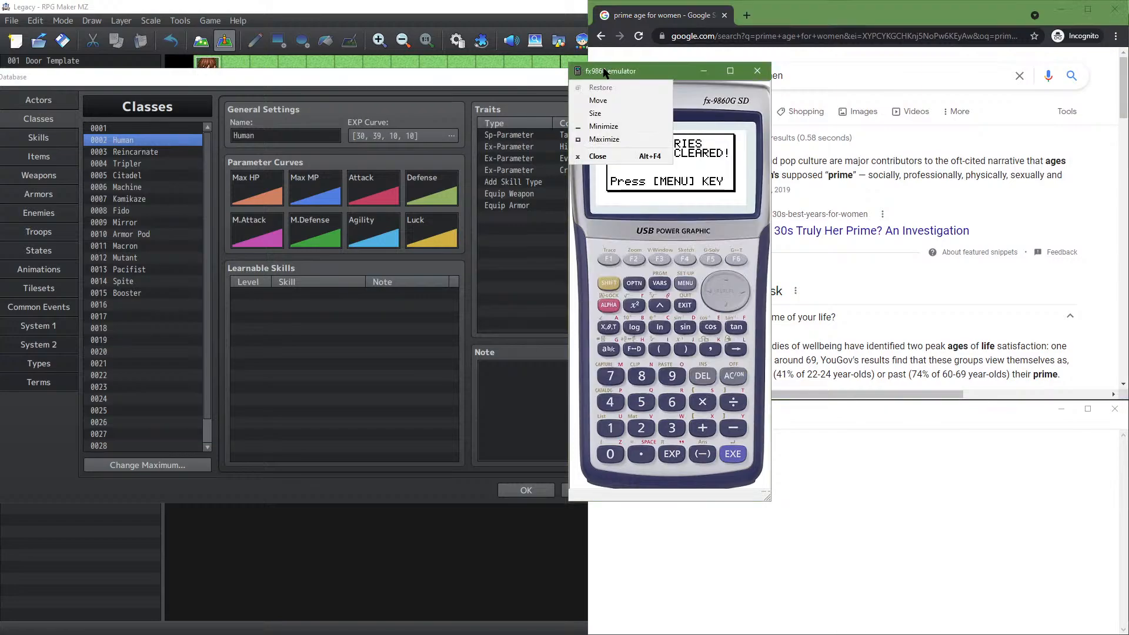
{"action": "left_click_drag", "start_coordinate": [623, 68], "coordinate": [357, 60]}
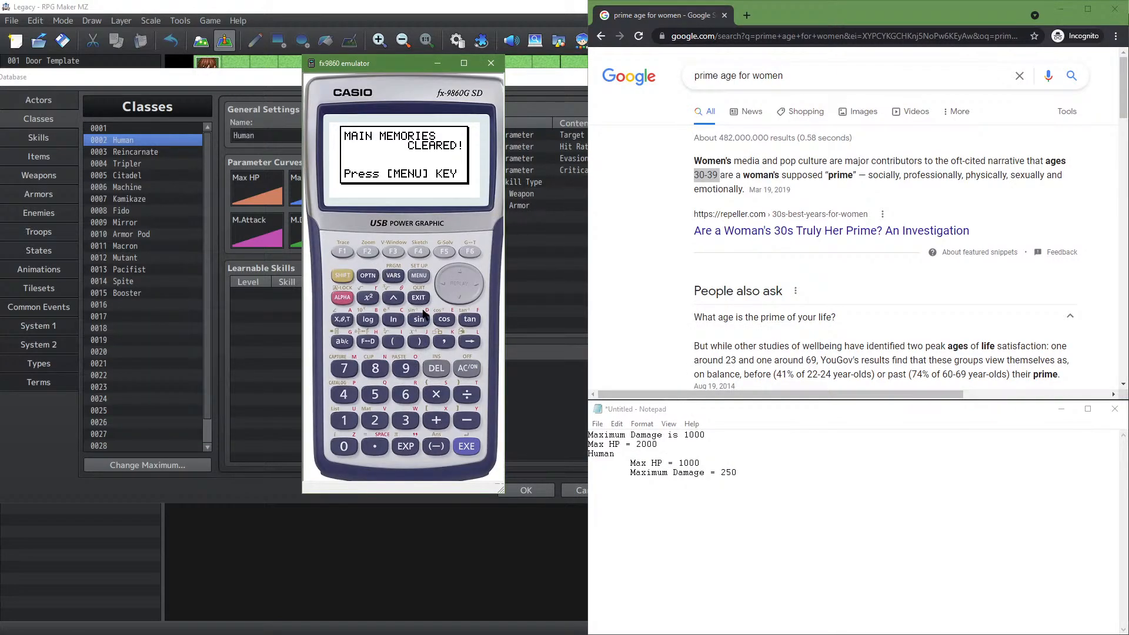
{"action": "left_click", "coordinate": [420, 276]}
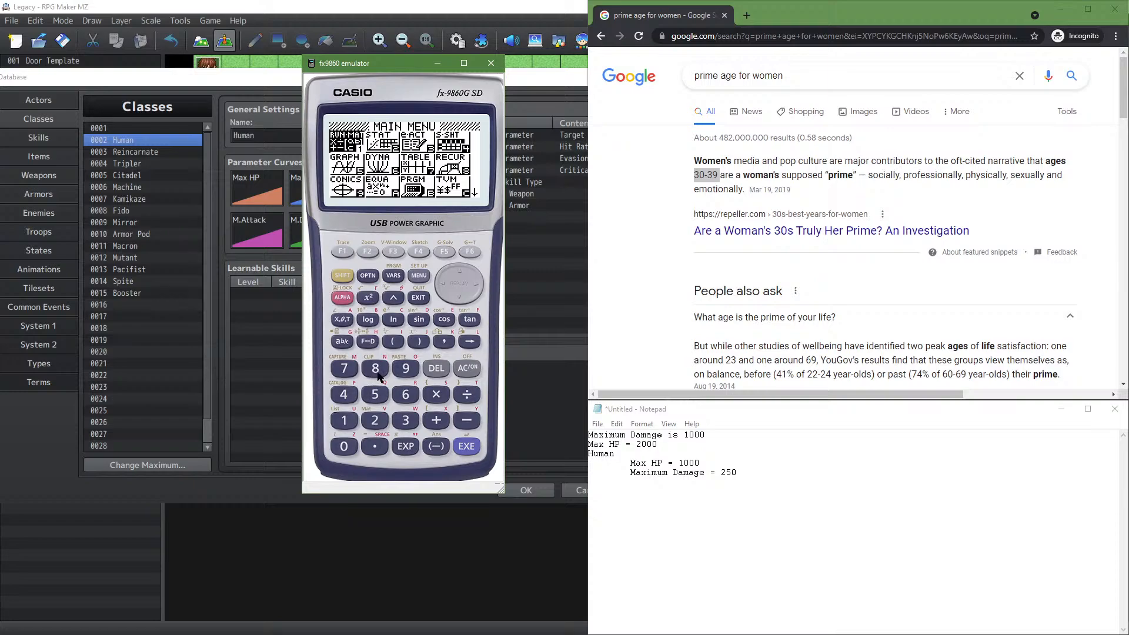
{"action": "left_click", "coordinate": [375, 420]}
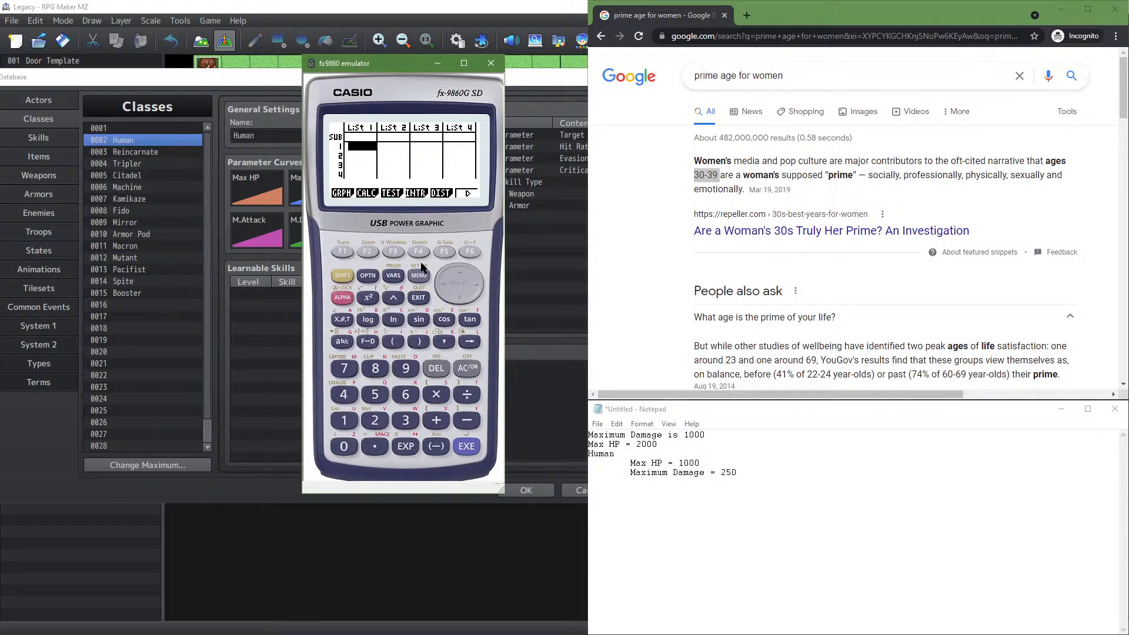
Enter the first data pair in the statistics lists: 30 in List 1 and 1000 in List 2
{"action": "left_click", "coordinate": [405, 420]}
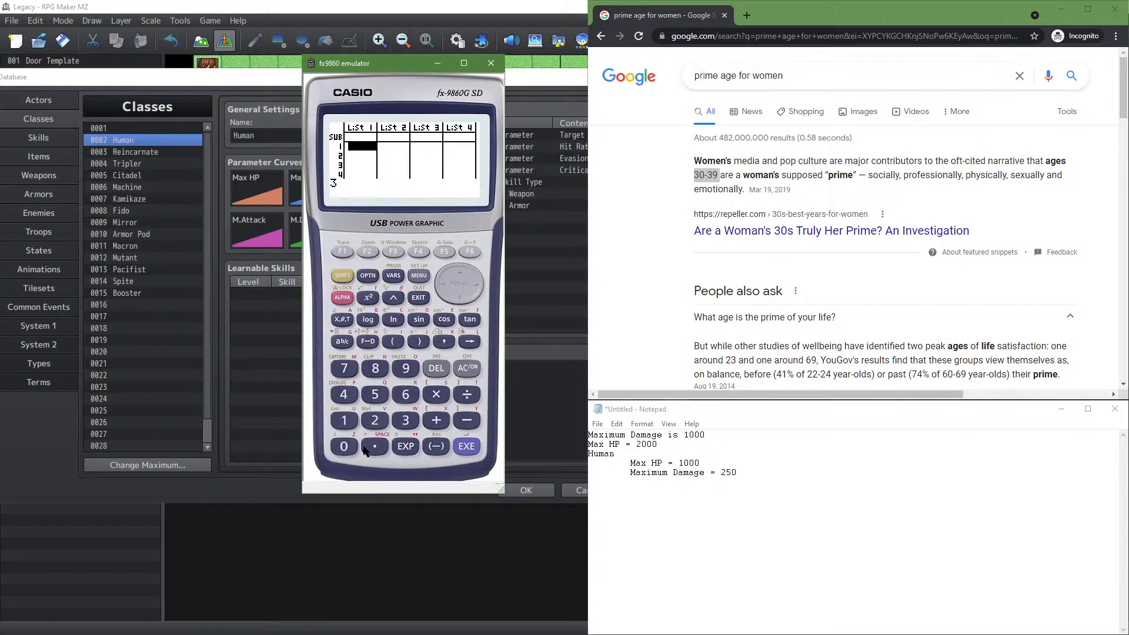
{"action": "left_click", "coordinate": [344, 447]}
{"action": "left_click", "coordinate": [466, 446]}
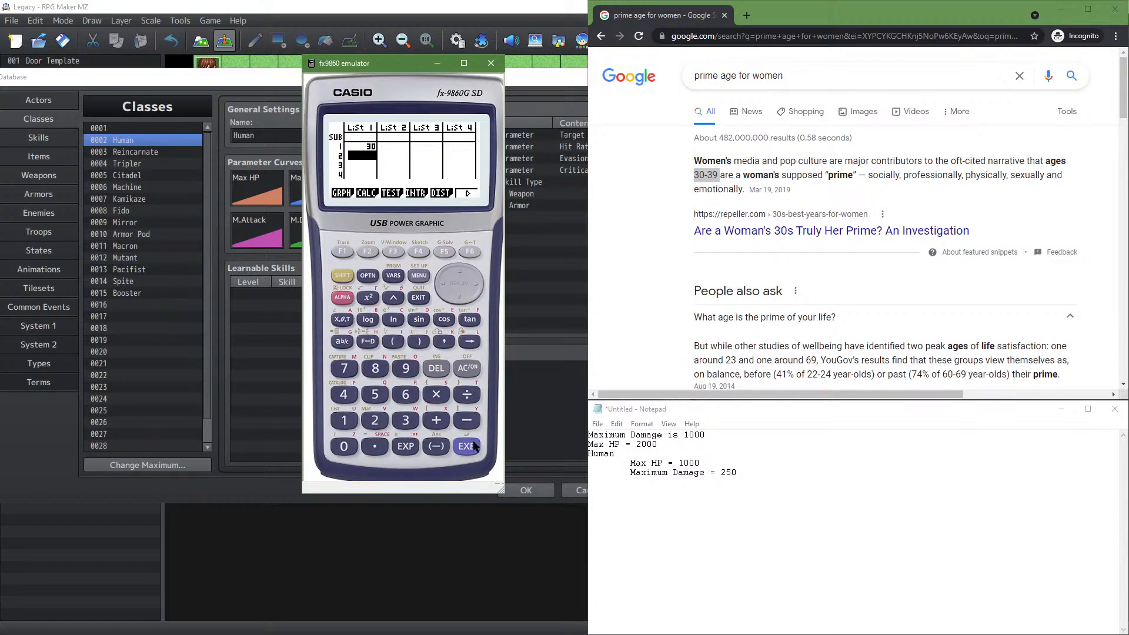
{"action": "key", "text": "Right"}
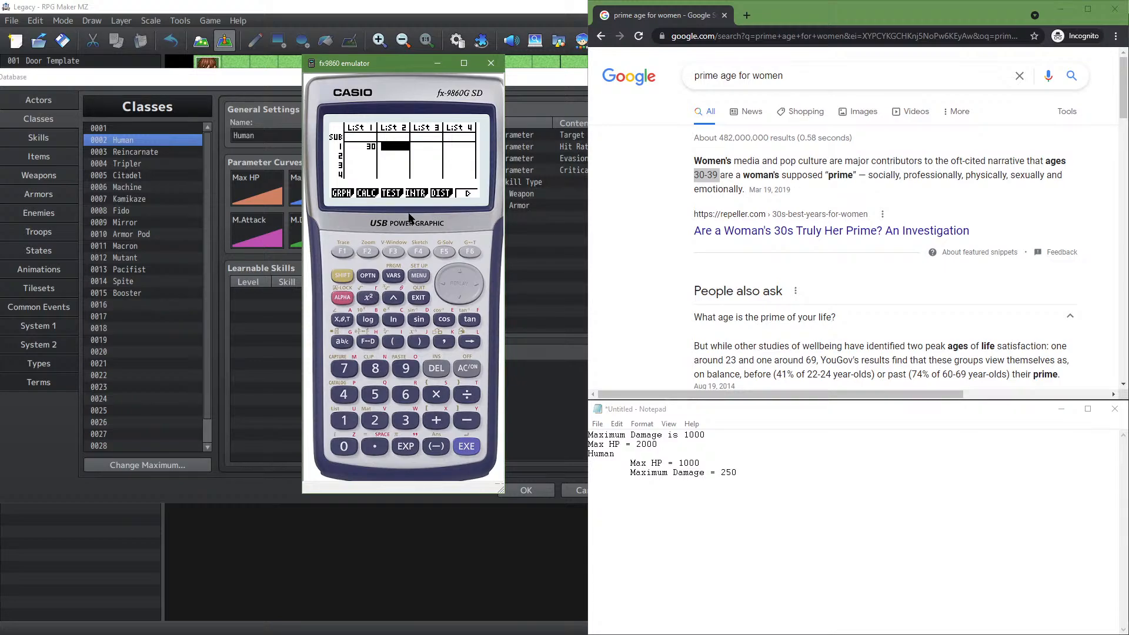
{"action": "type", "text": "100"}
{"action": "key", "text": "Return"}
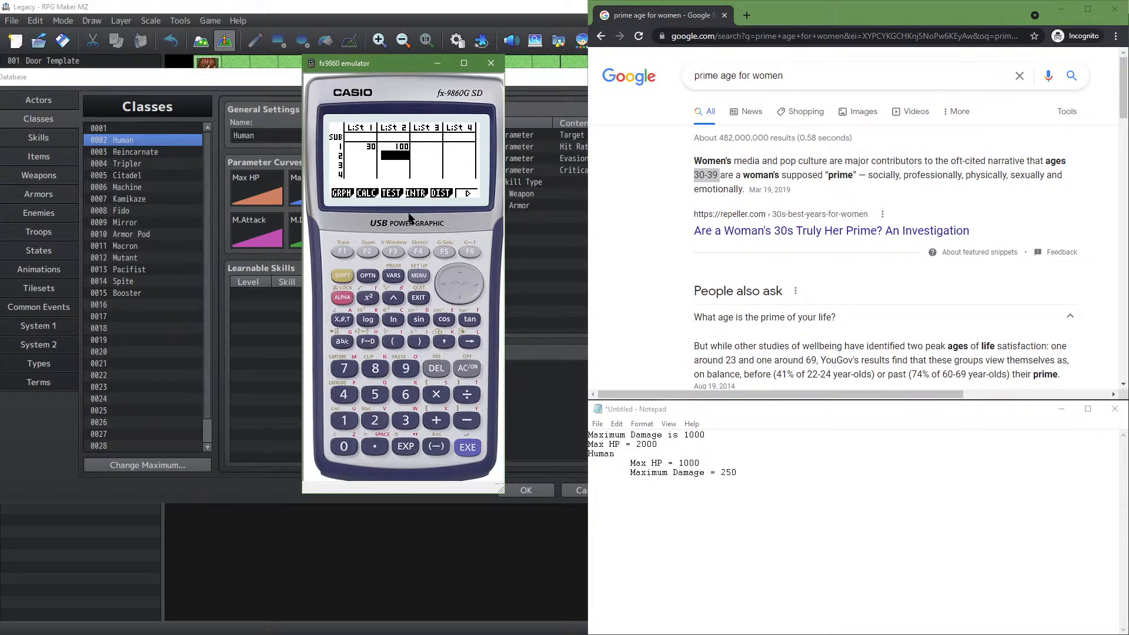
{"action": "key", "text": "Up"}
{"action": "type", "text": "1000"}
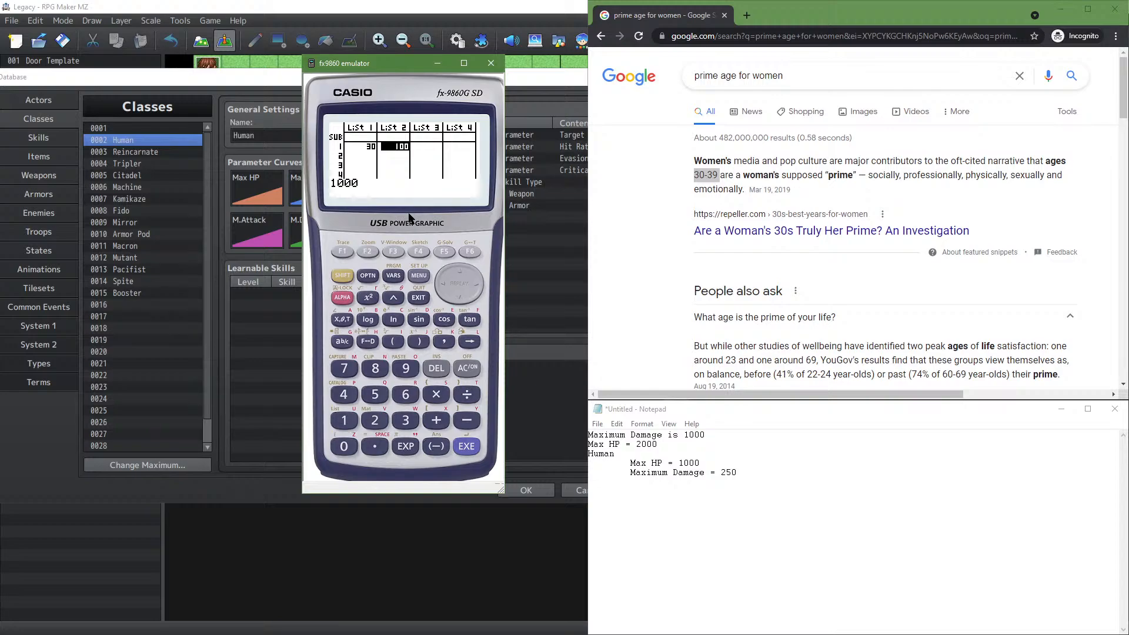
{"action": "key", "text": "Return"}
Enter the second data pair: 60 in List 1 and 800 in List 2
{"action": "key", "text": "Left"}
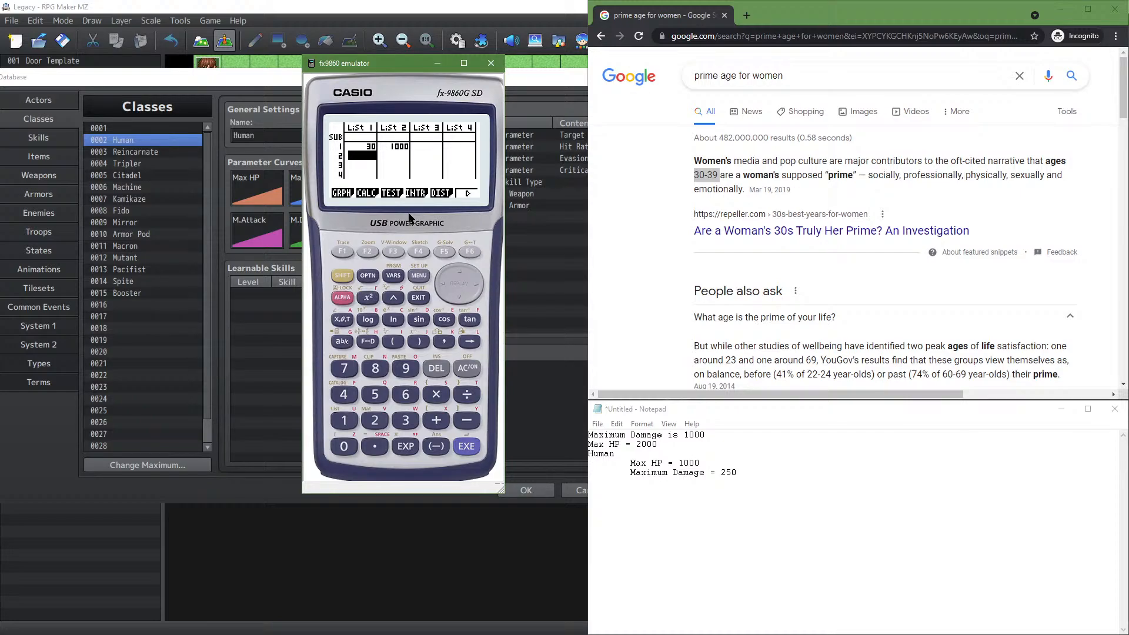
{"action": "type", "text": "60"}
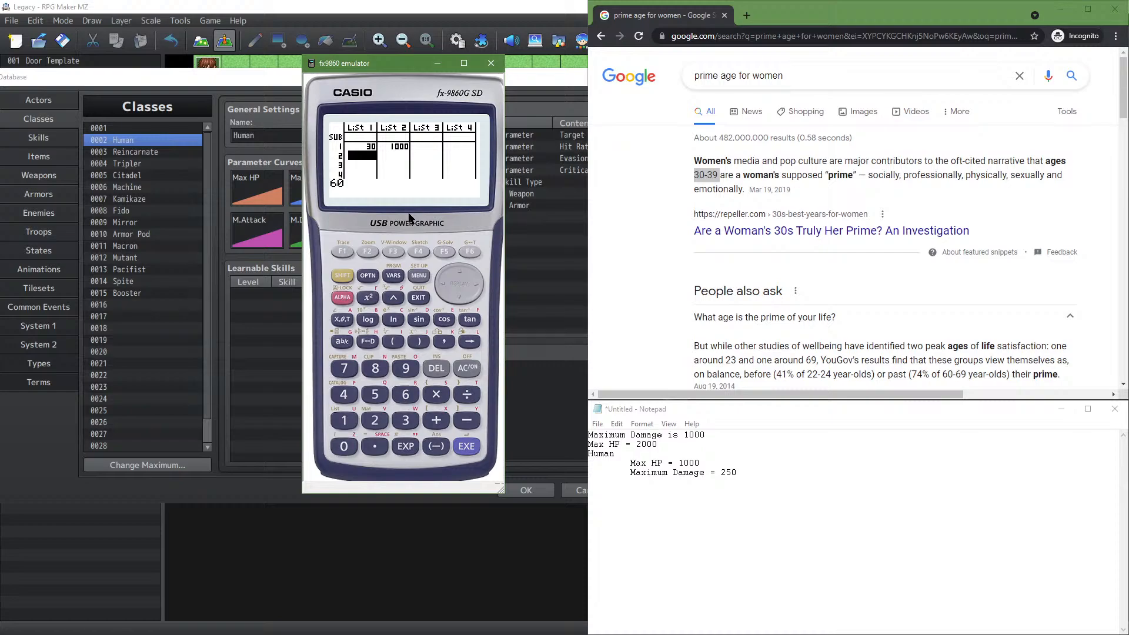
{"action": "key", "text": "Return"}
{"action": "key", "text": "Up"}
{"action": "key", "text": "Right"}
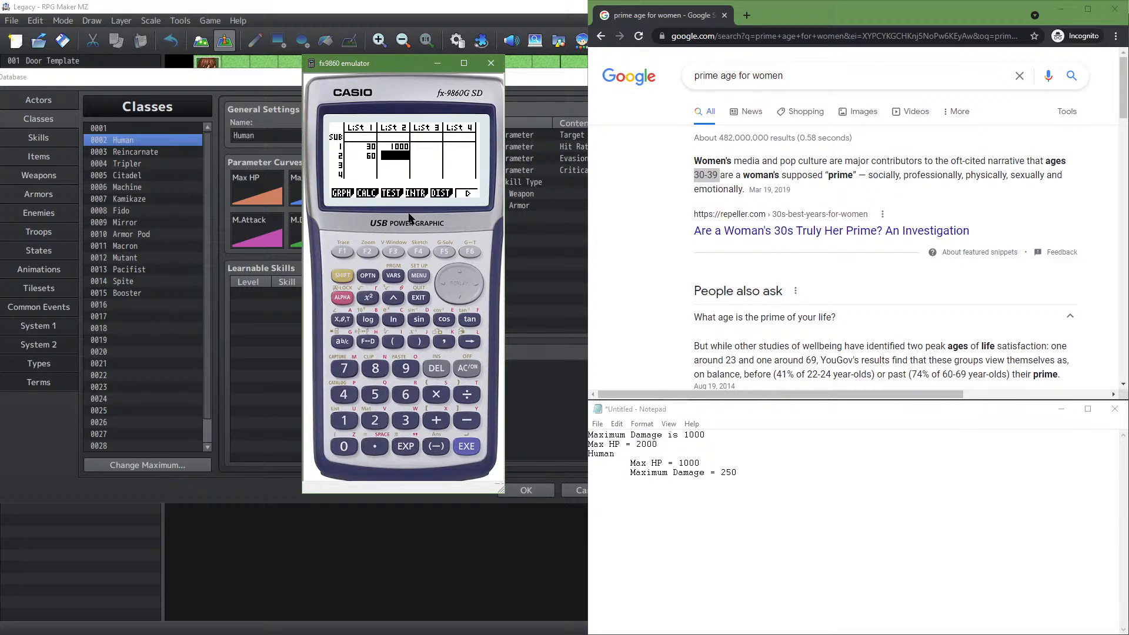
{"action": "type", "text": "800"}
{"action": "key", "text": "Return"}
{"action": "key", "text": "Left"}
{"action": "key", "text": "Up"}
{"action": "key", "text": "Up"}
{"action": "type", "text": "0"}
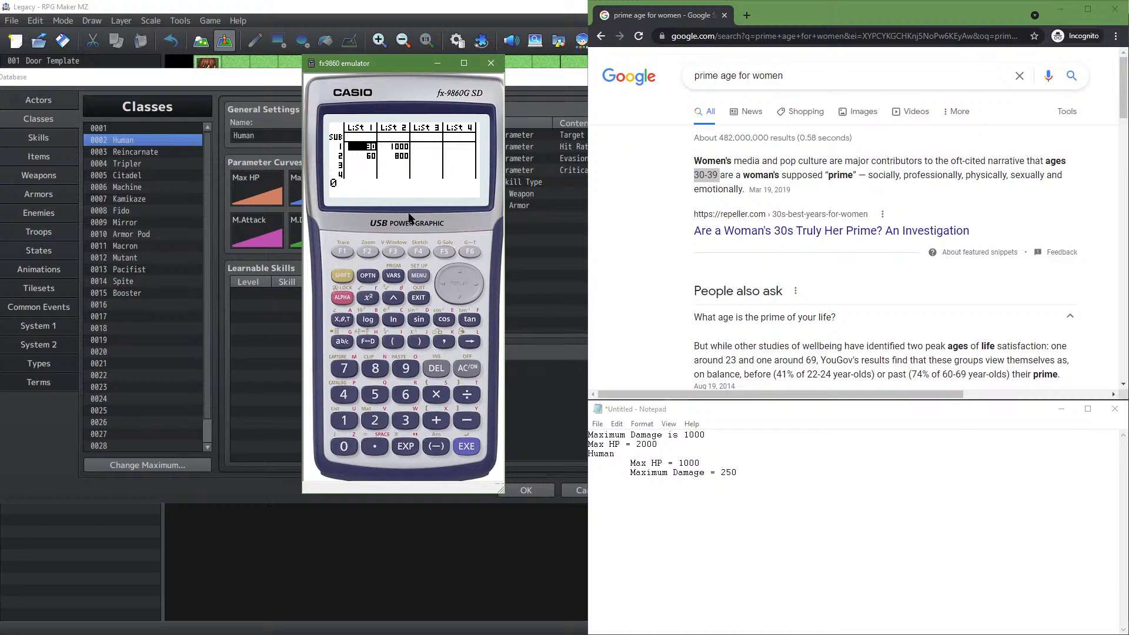
{"action": "key", "text": "Escape"}
{"action": "key", "text": "Down"}
{"action": "key", "text": "Down"}
Enter the third data pair in the statistics lists: 0 in List 1 and 100 in List 2
{"action": "type", "text": "0"}
{"action": "key", "text": "Return"}
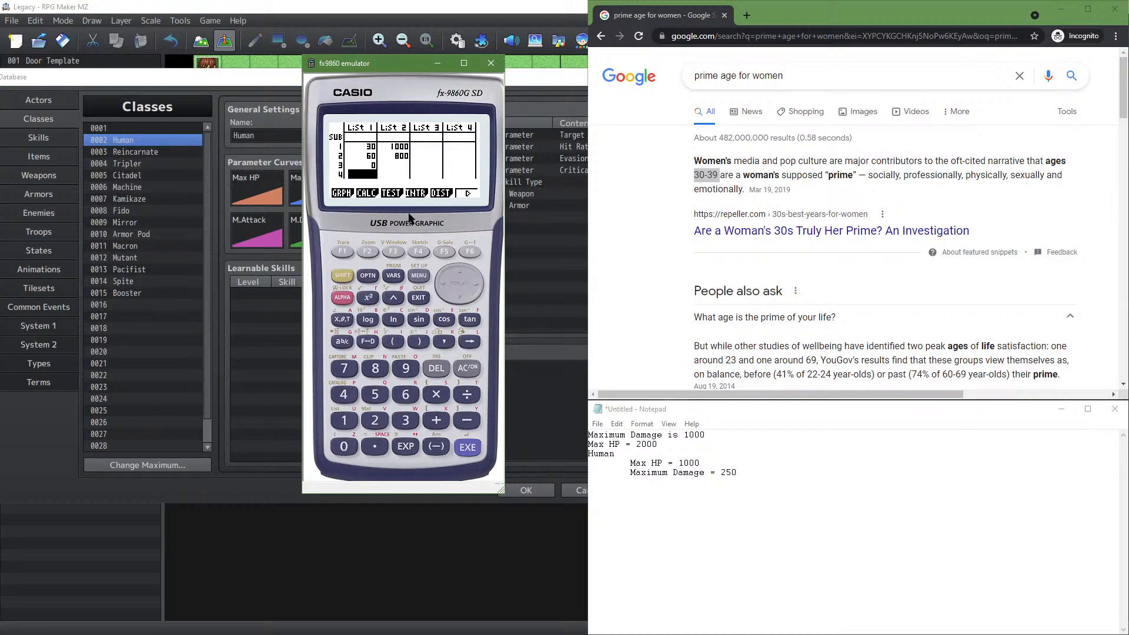
{"action": "key", "text": "Up"}
{"action": "key", "text": "Right"}
{"action": "type", "text": "100"}
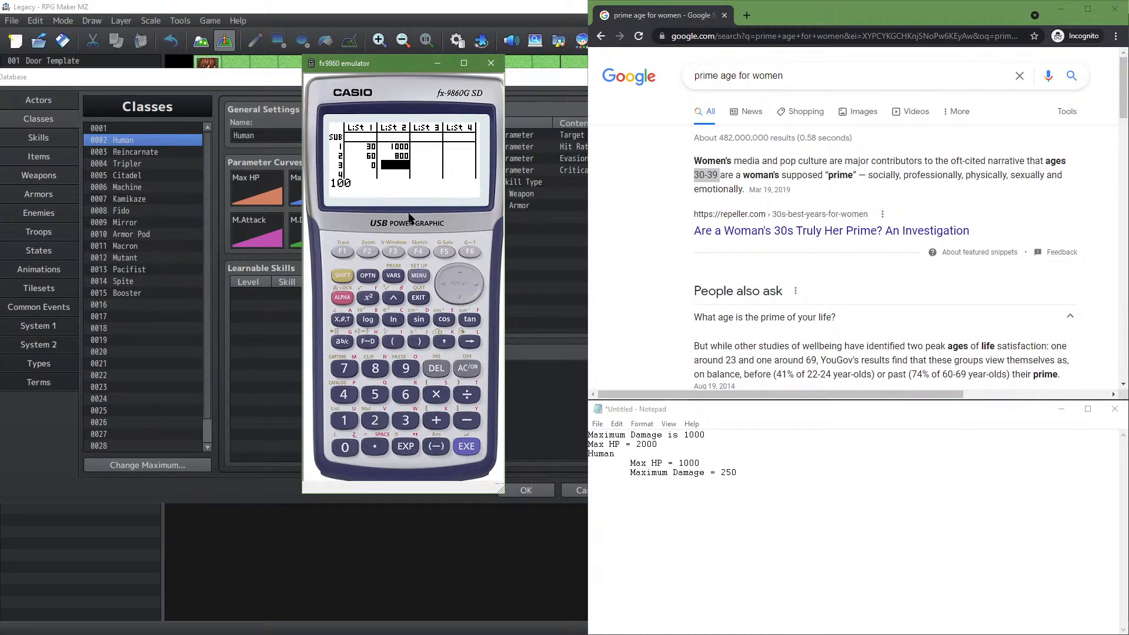
{"action": "key", "text": "Return"}
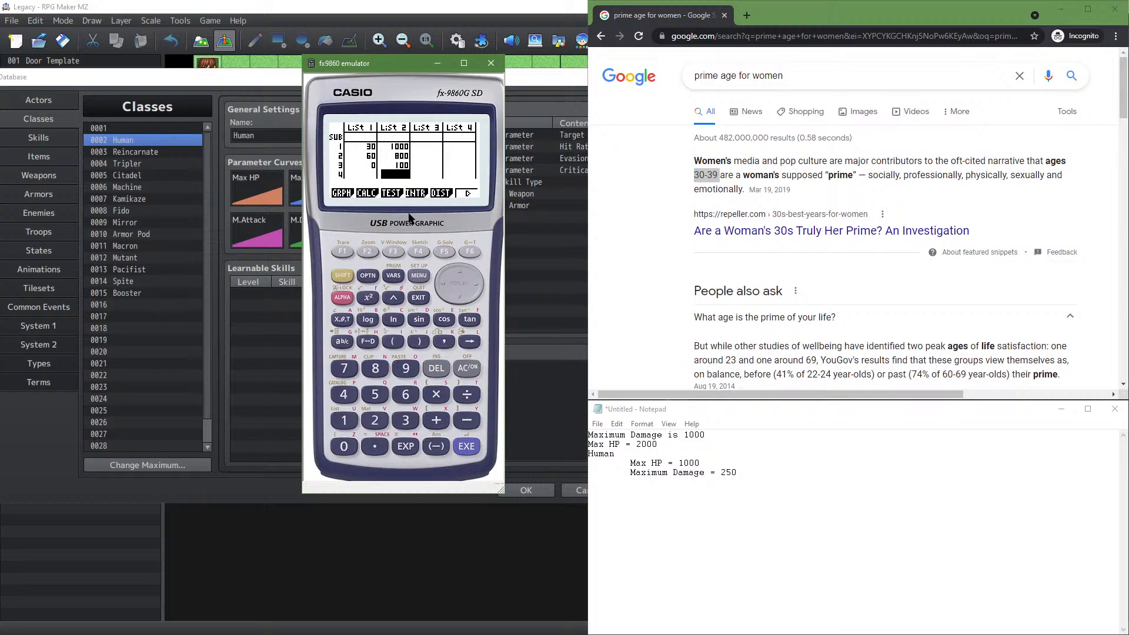
Enter the fourth data pair: 99 in List 1 and 350 in List 2
{"action": "key", "text": "Left"}
{"action": "type", "text": "99"}
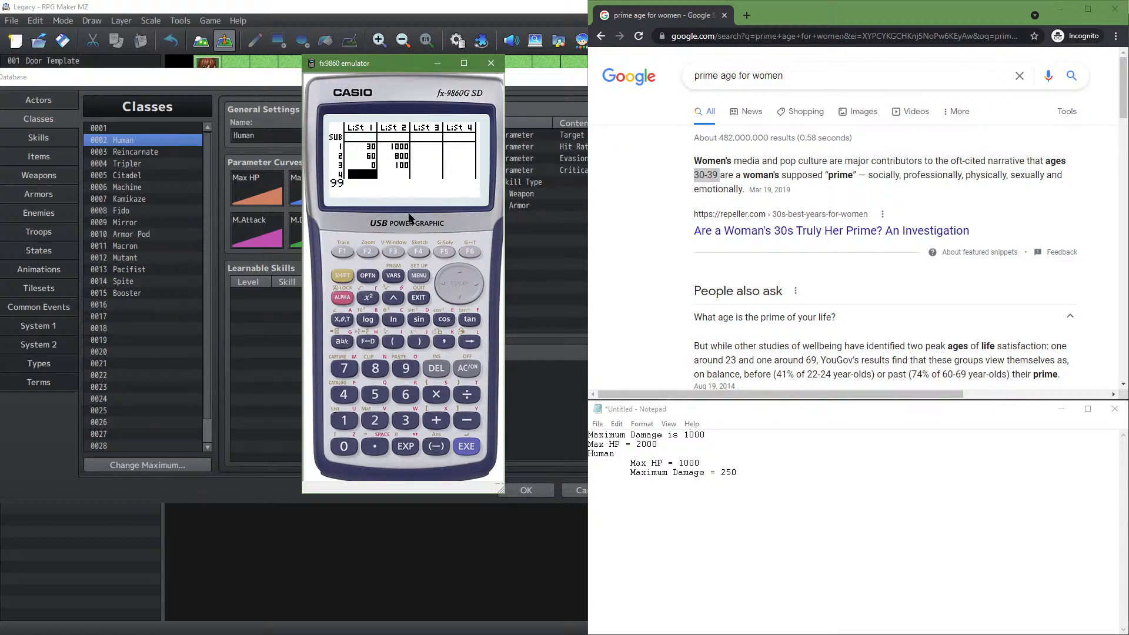
{"action": "key", "text": "Return"}
{"action": "key", "text": "Up"}
{"action": "key", "text": "Right"}
{"action": "key", "text": "Down"}
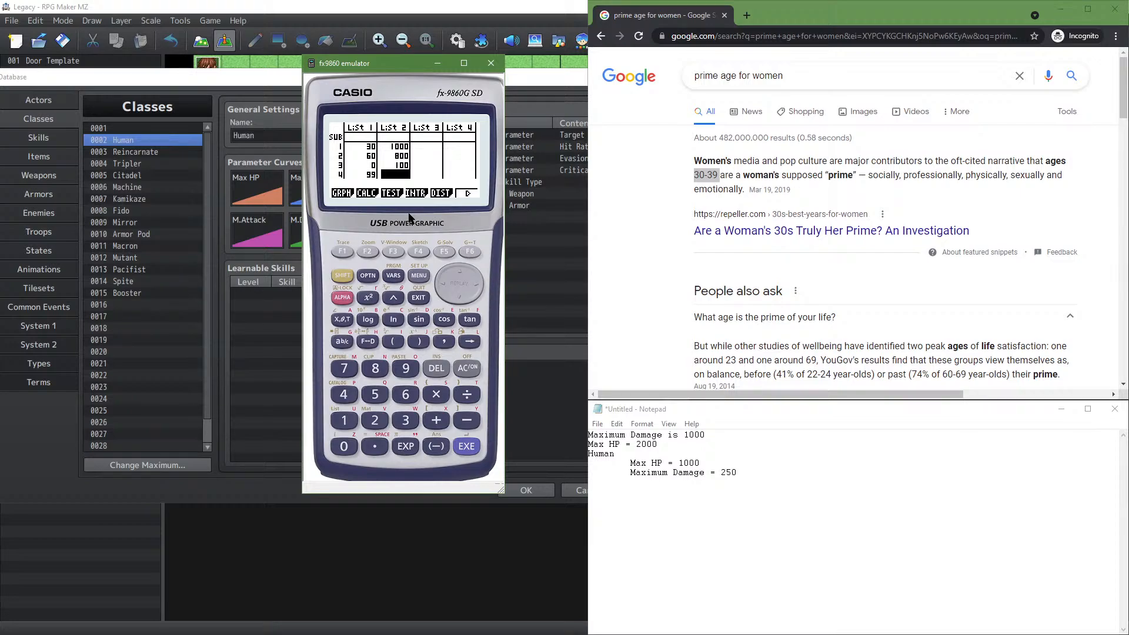
{"action": "type", "text": "3"}
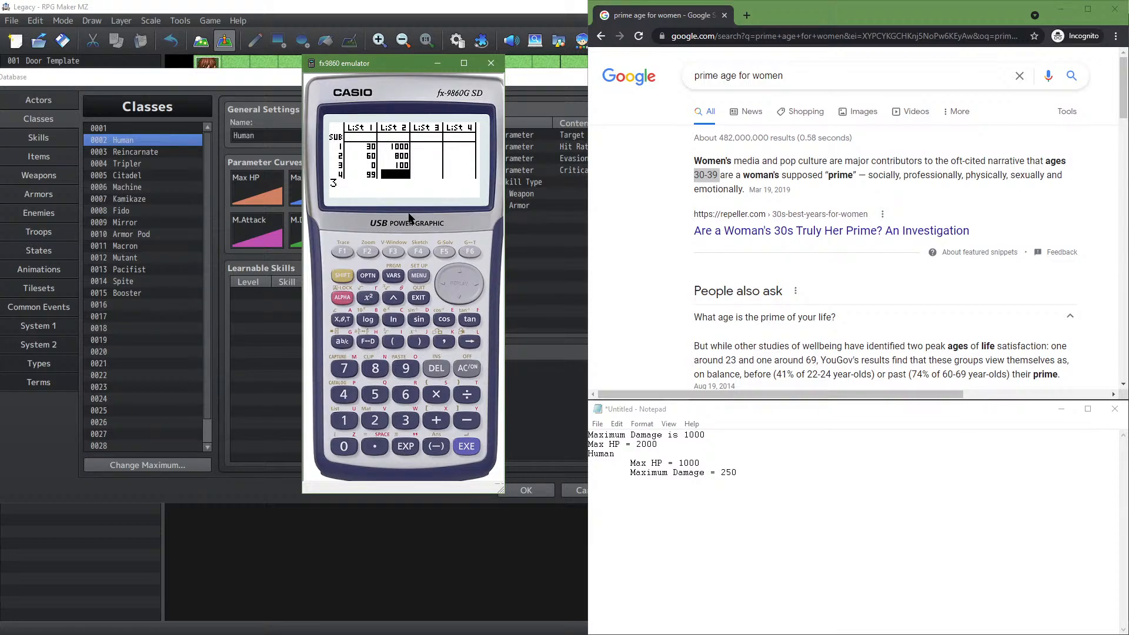
{"action": "type", "text": "50"}
{"action": "key", "text": "Return"}
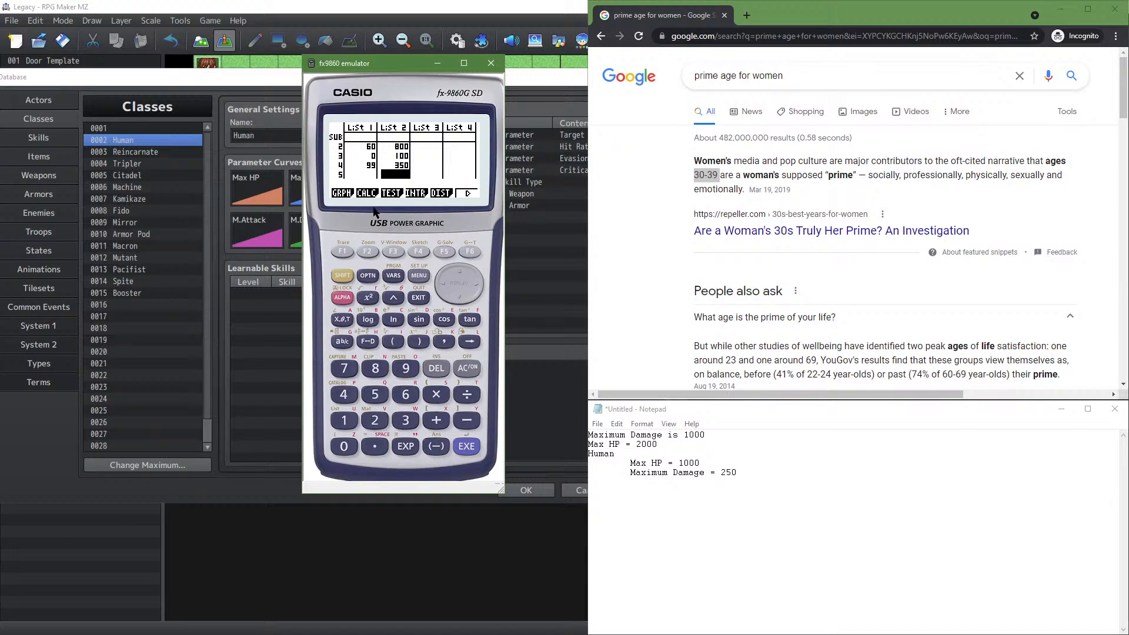
Plot the list data as Graph 1 and calculate its two-variable statistics, returning to the lists when done
{"action": "left_click", "coordinate": [340, 249]}
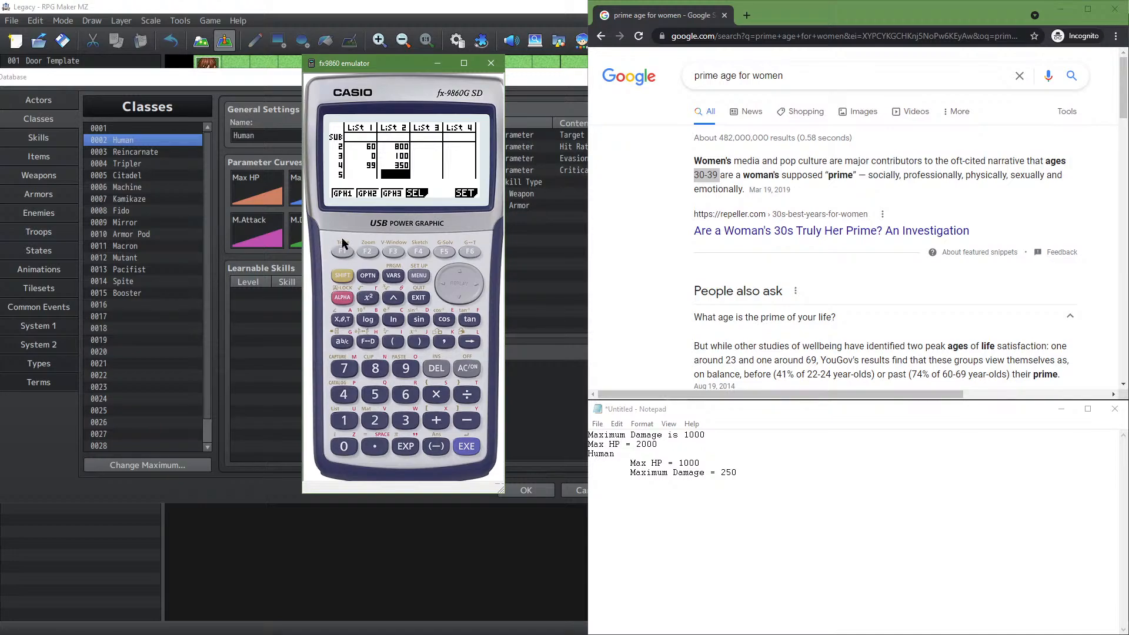
{"action": "left_click", "coordinate": [341, 253]}
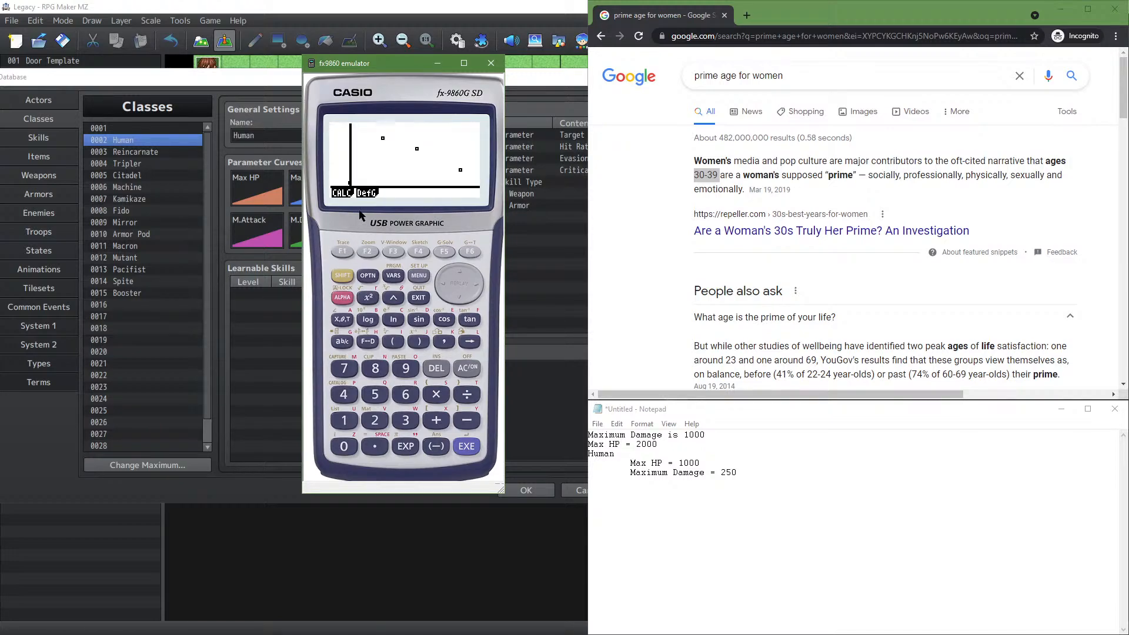
{"action": "left_click", "coordinate": [340, 252]}
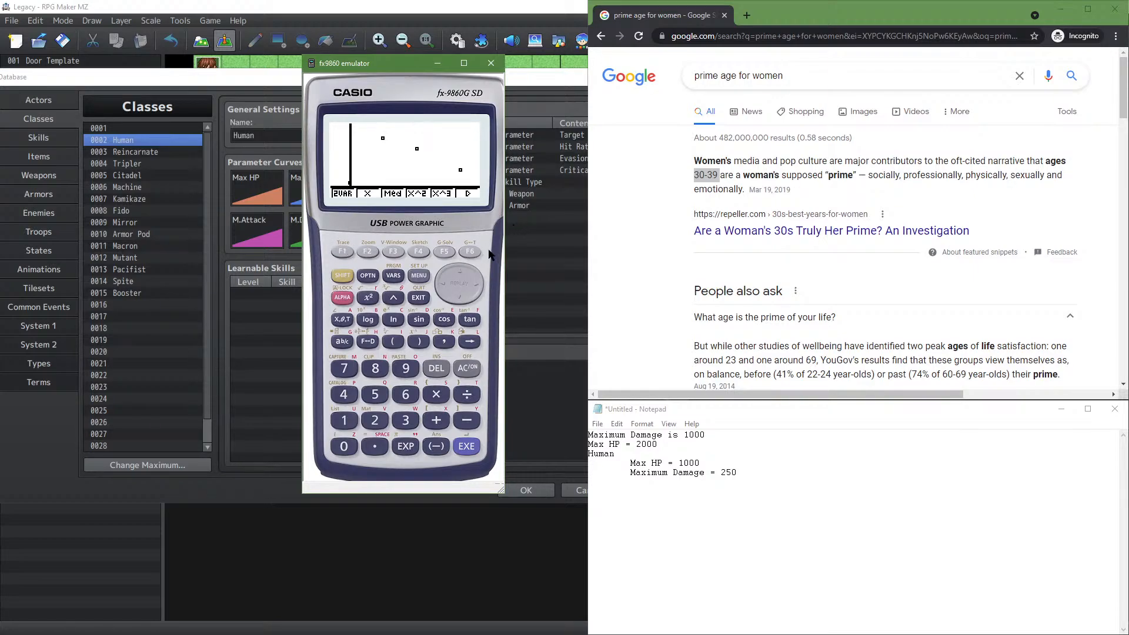
{"action": "left_click", "coordinate": [342, 253]}
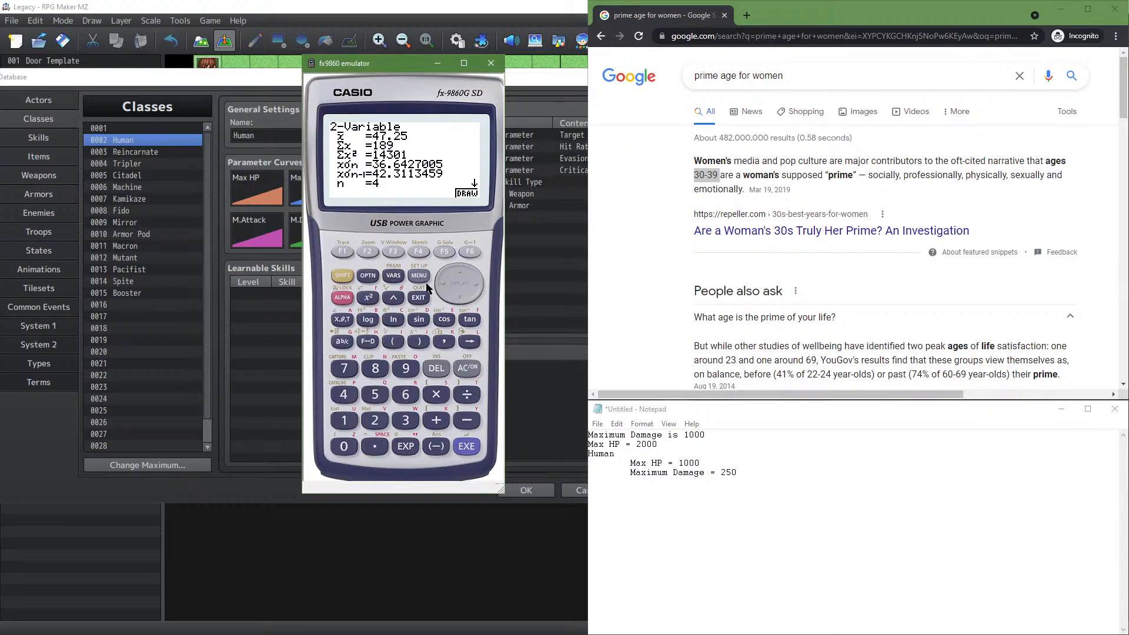
{"action": "left_click", "coordinate": [420, 298]}
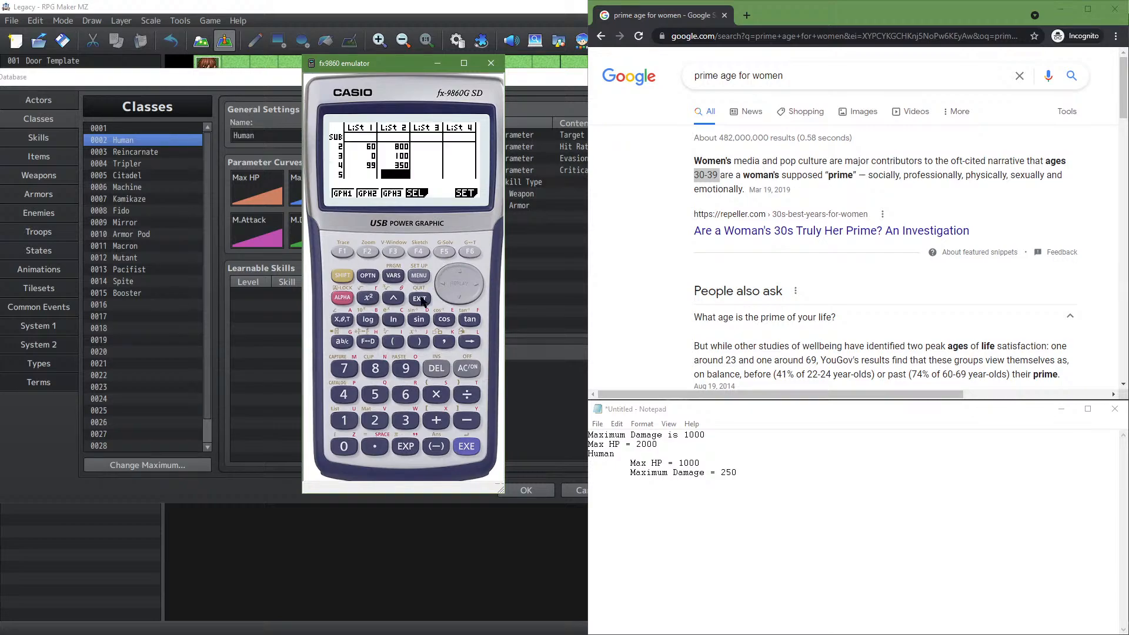
Calculate the linear regression of the plotted points and return to the lists
{"action": "left_click", "coordinate": [343, 255]}
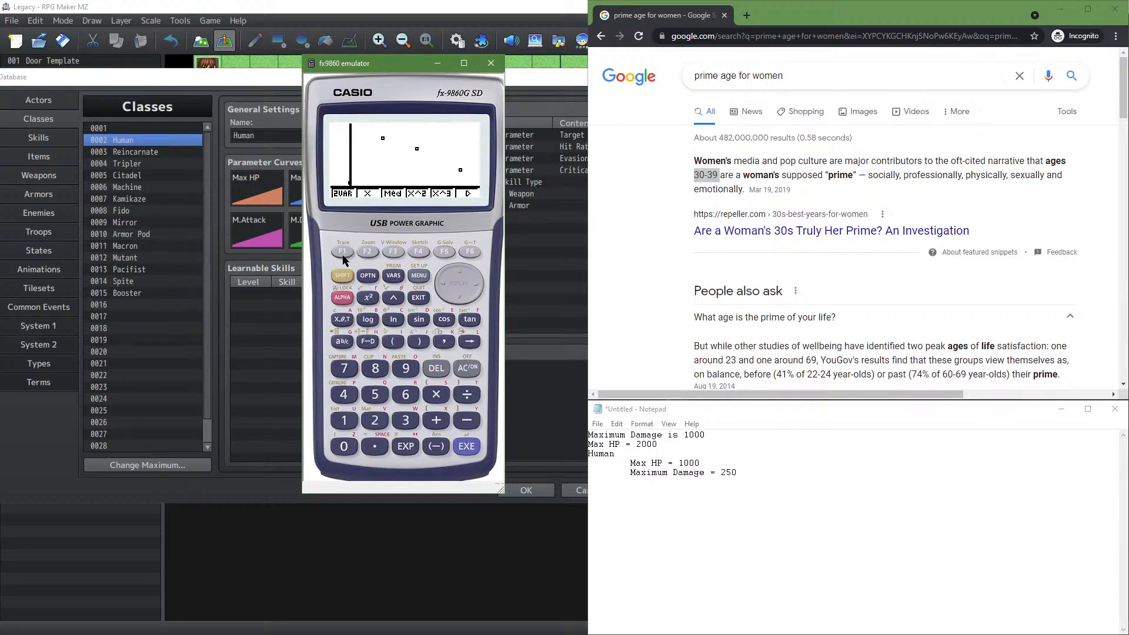
{"action": "left_click", "coordinate": [372, 254]}
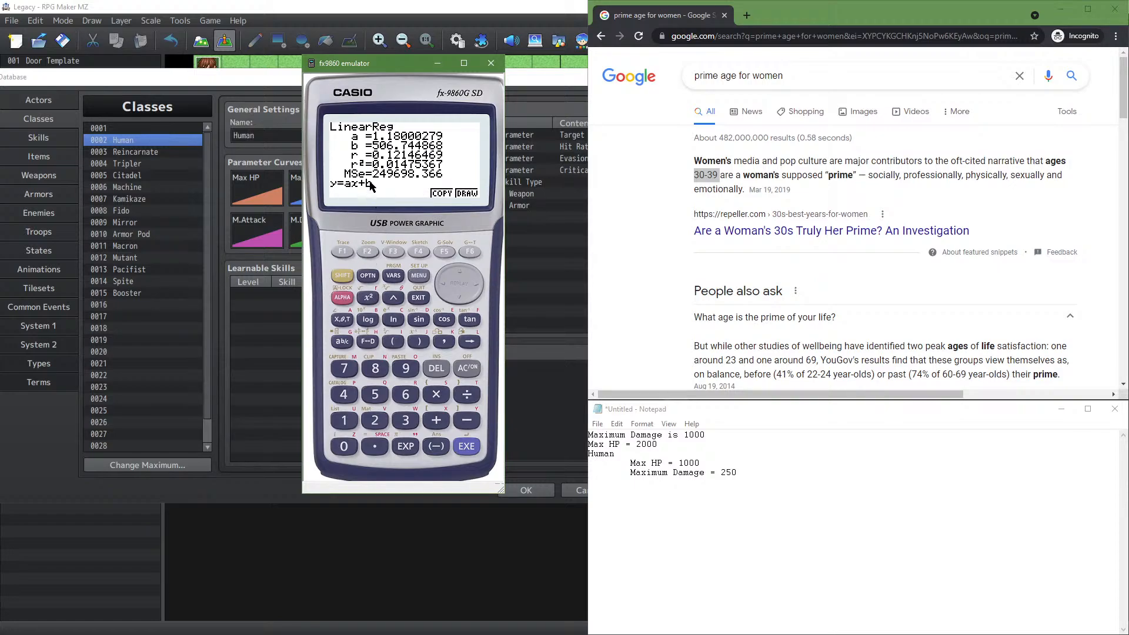
{"action": "left_click", "coordinate": [418, 298]}
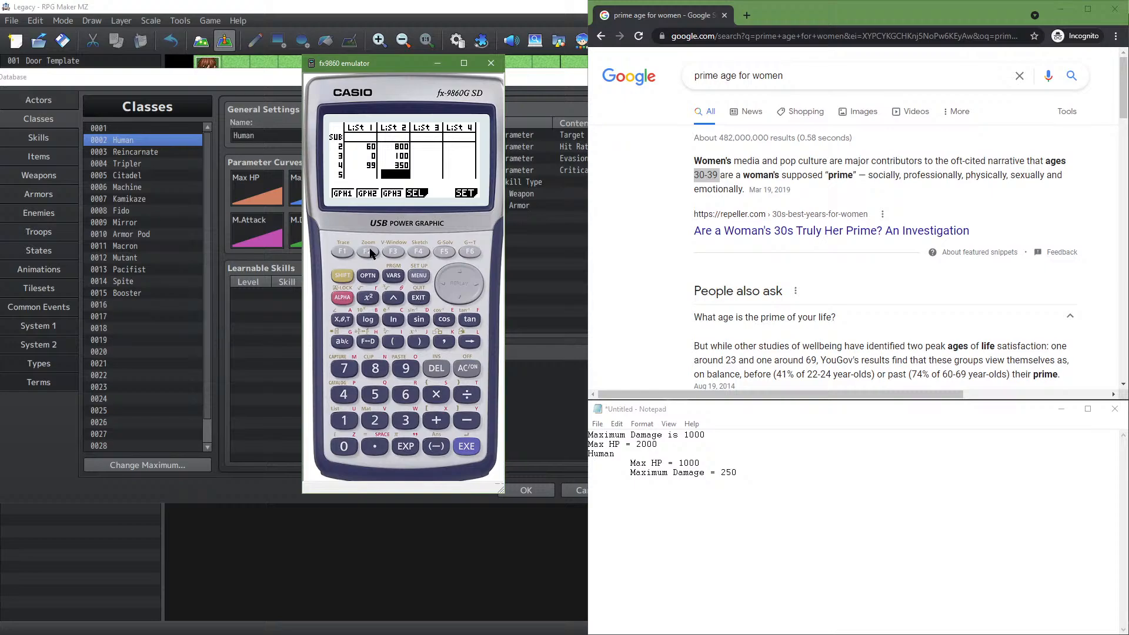
Draw the Med-Med line over the scatter plot and calculate the quadratic regression of the same data
{"action": "left_click", "coordinate": [343, 253]}
{"action": "left_click", "coordinate": [343, 253]}
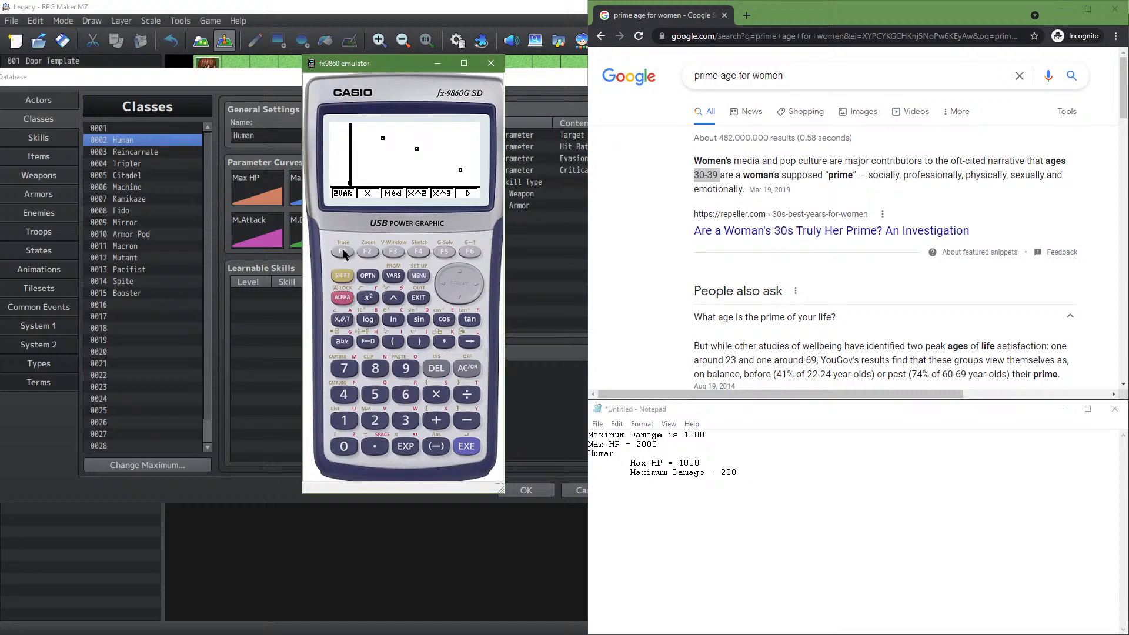
{"action": "left_click", "coordinate": [394, 252]}
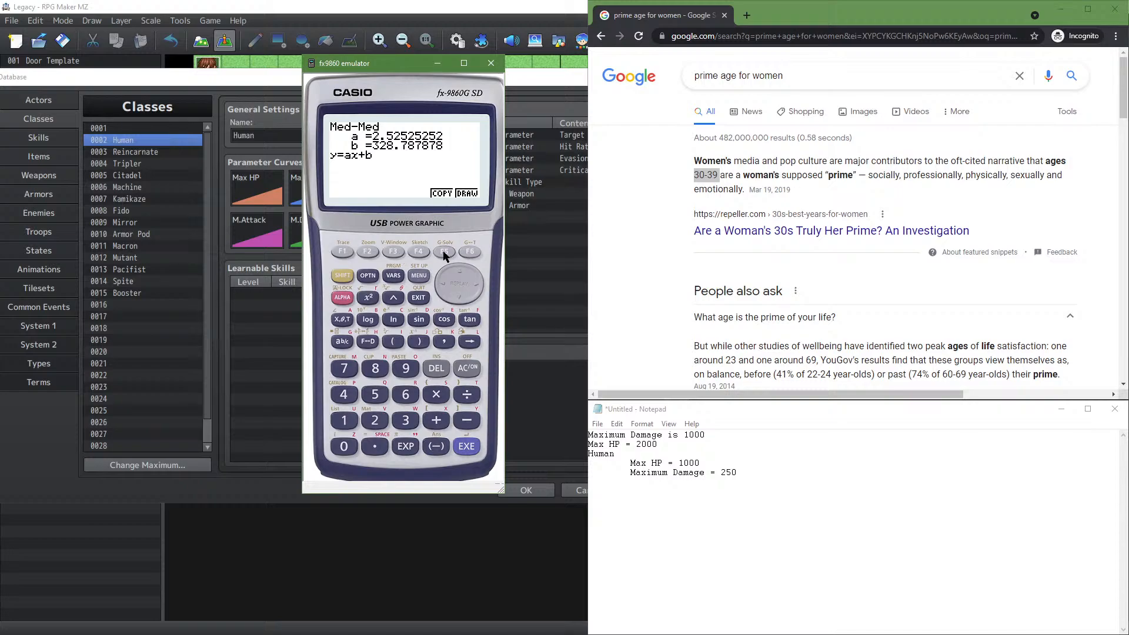
{"action": "left_click", "coordinate": [466, 255]}
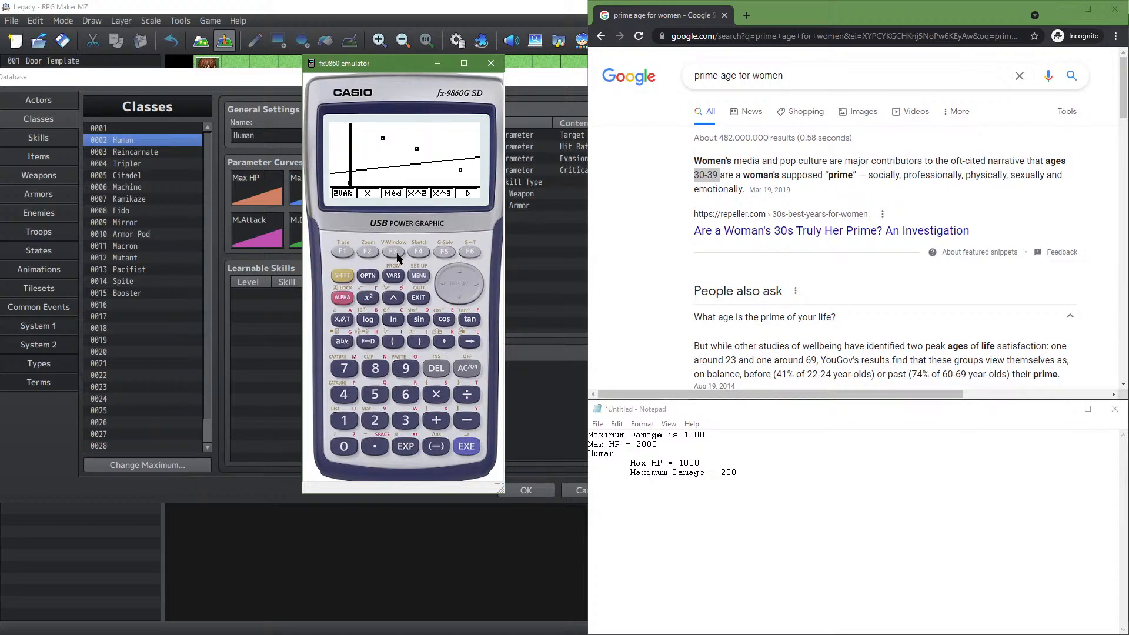
{"action": "left_click", "coordinate": [418, 251]}
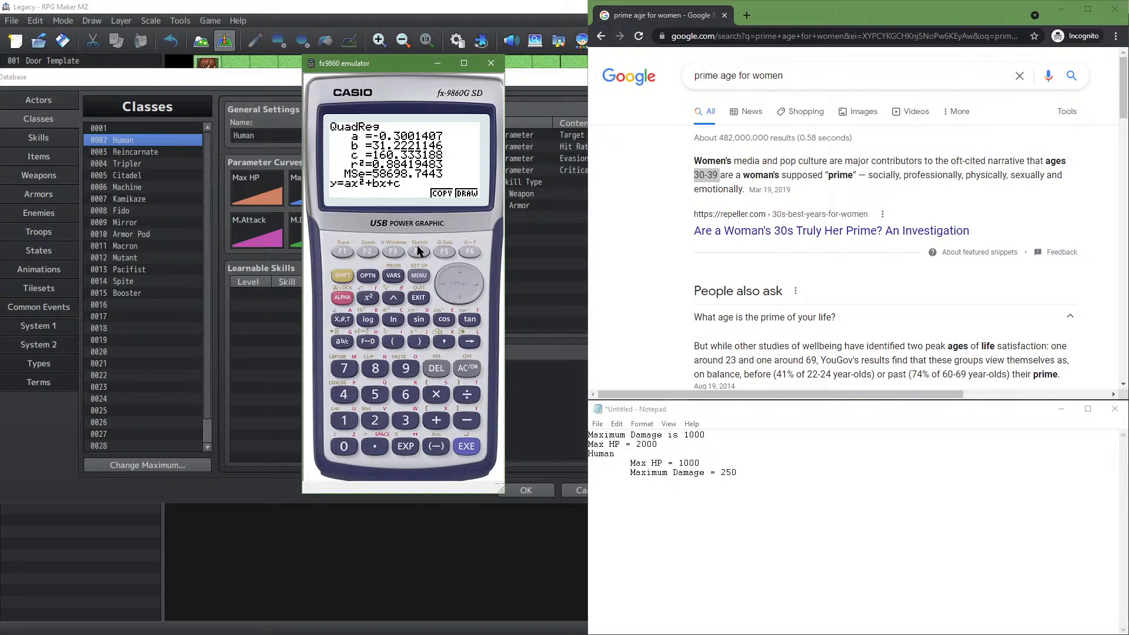
{"action": "left_click", "coordinate": [419, 297]}
Replot Graph 1, calculate its cubic regression and draw the resulting curve through the points
{"action": "left_click", "coordinate": [330, 251]}
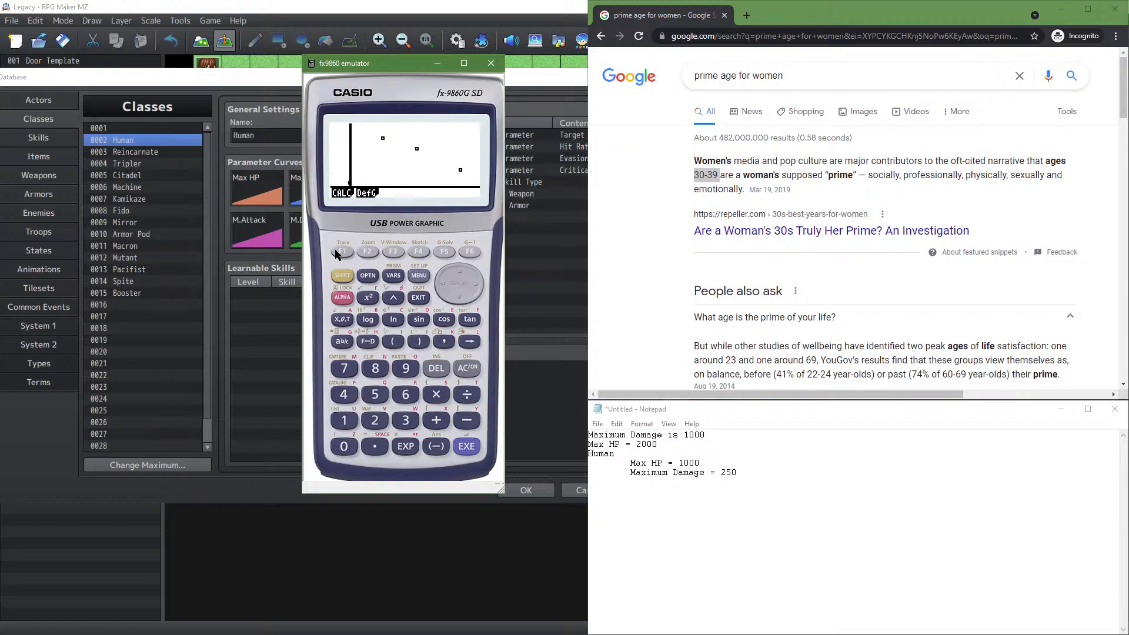
{"action": "left_click", "coordinate": [343, 254]}
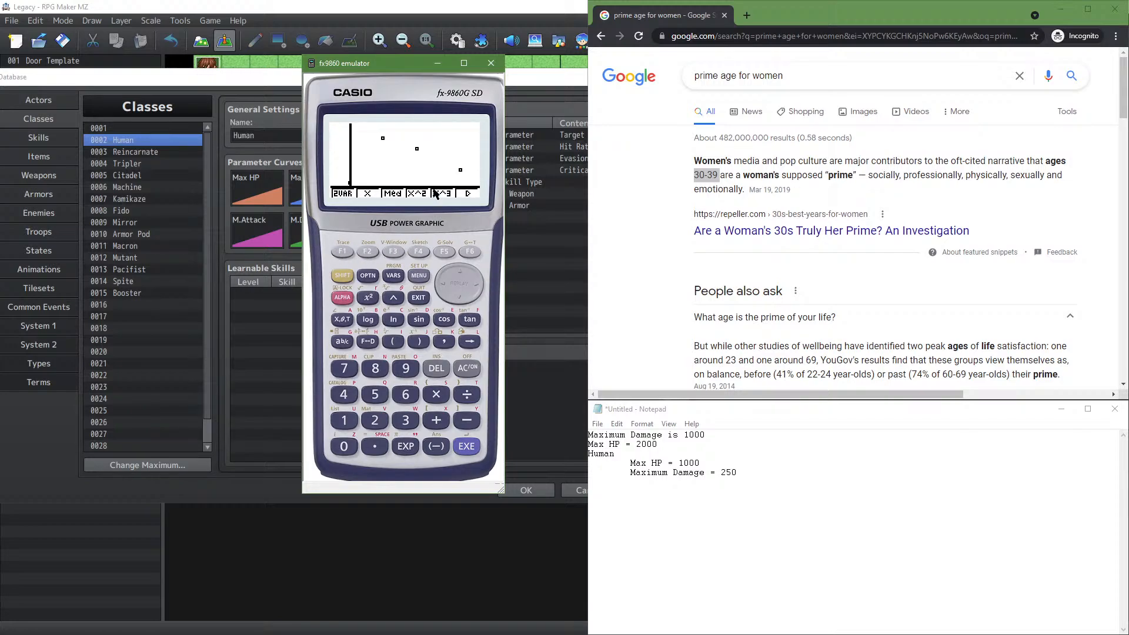
{"action": "left_click", "coordinate": [445, 251]}
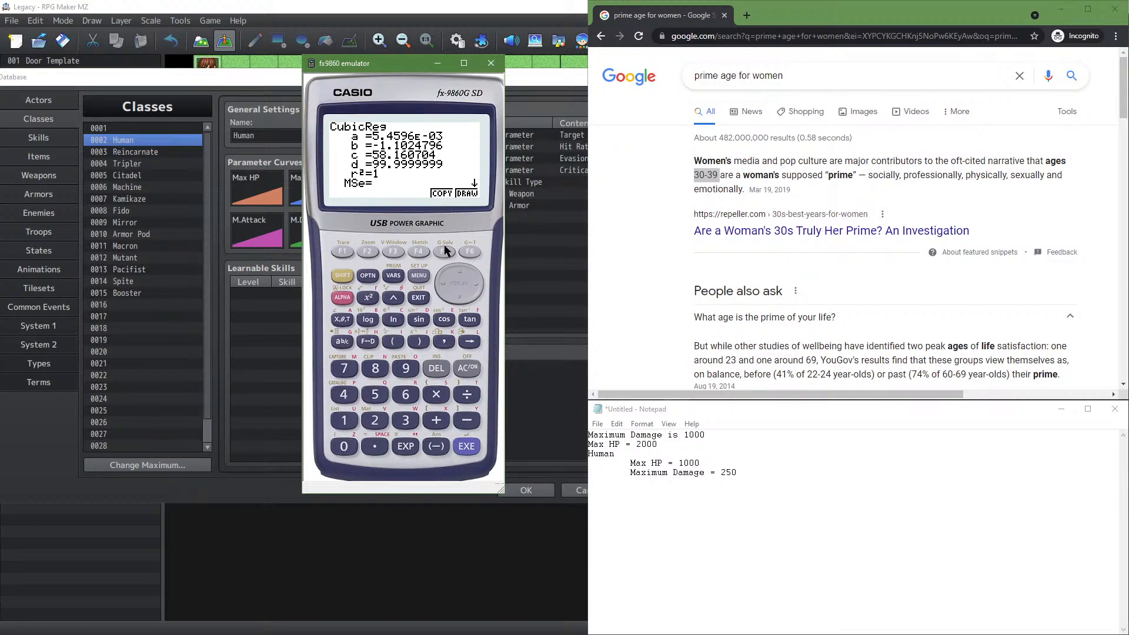
{"action": "left_click", "coordinate": [469, 251]}
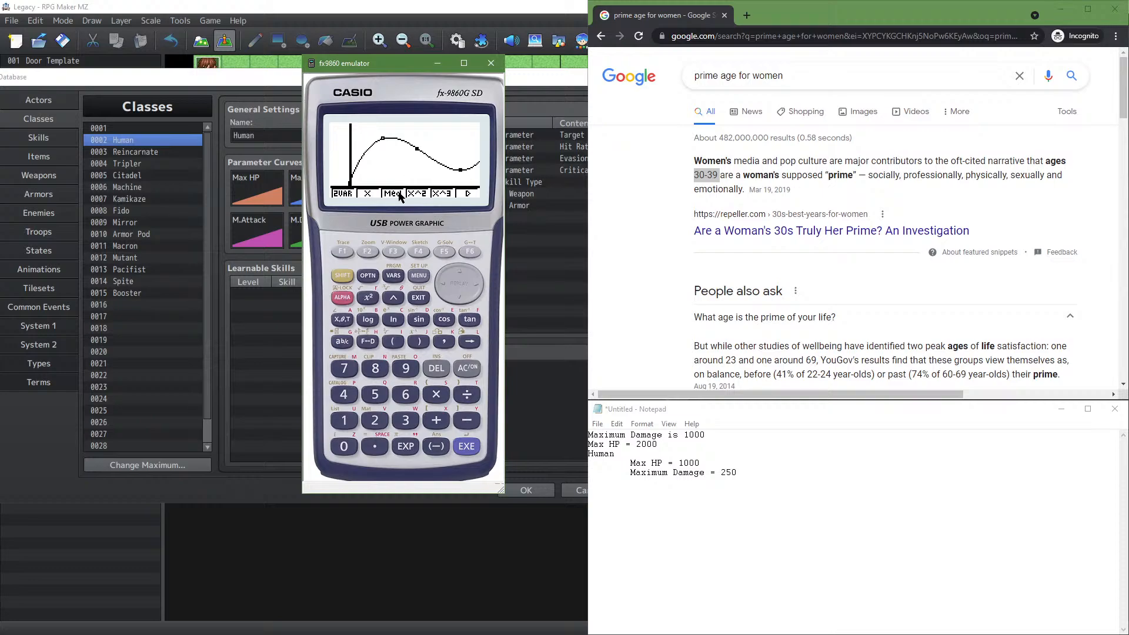
Copy the cubic regression equation into graph function Y1 and return to the statistics lists
{"action": "left_click", "coordinate": [444, 251]}
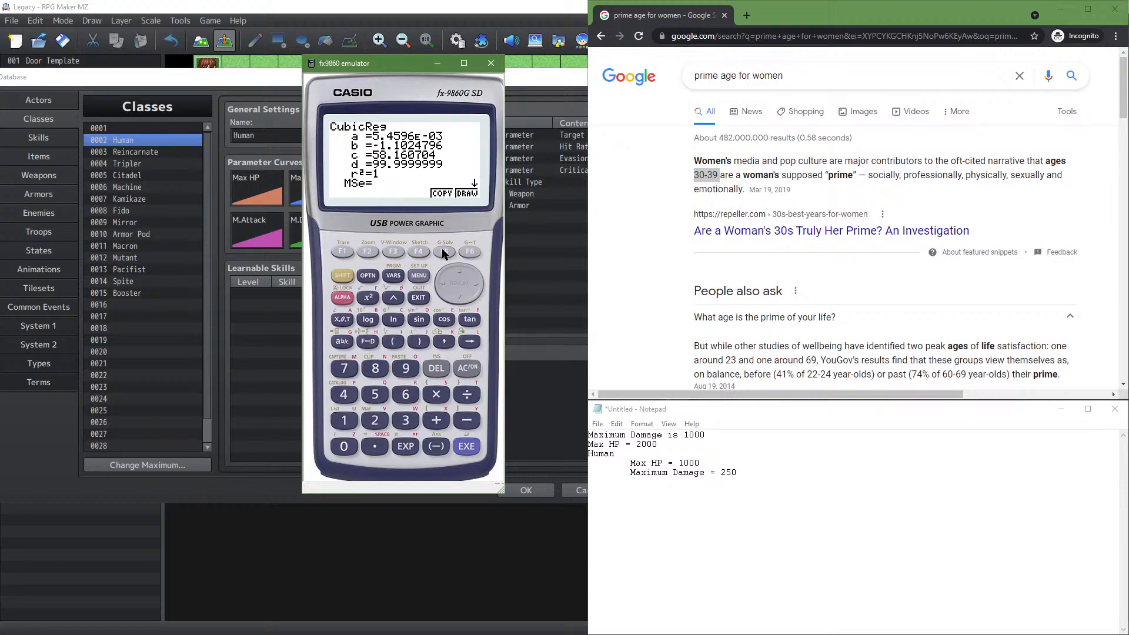
{"action": "left_click", "coordinate": [444, 251]}
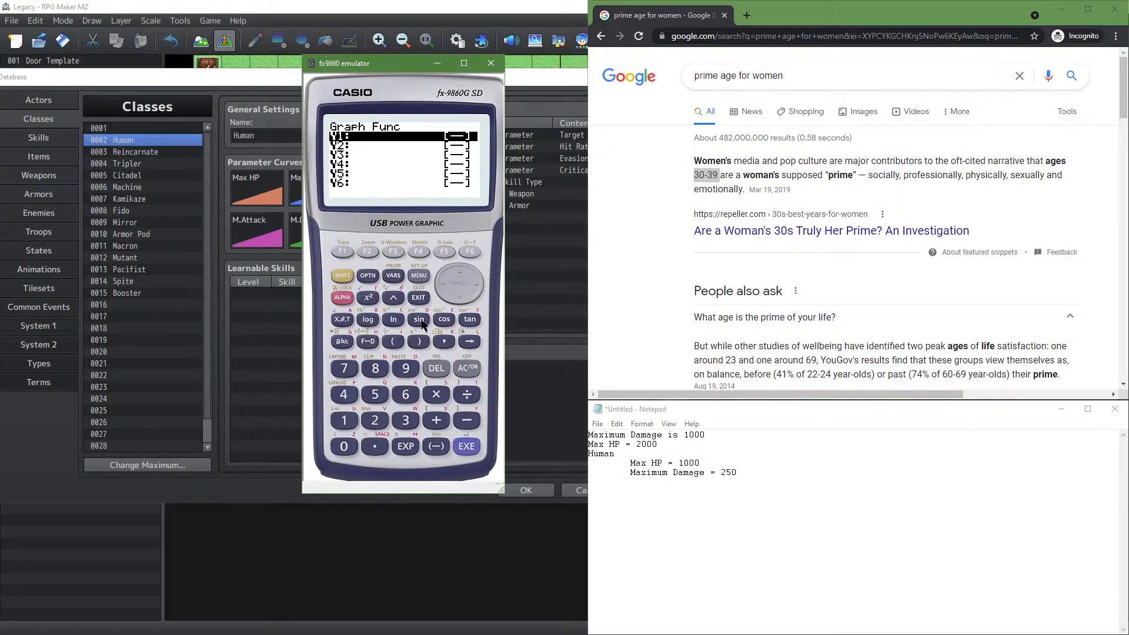
{"action": "left_click", "coordinate": [342, 276]}
{"action": "left_click", "coordinate": [401, 367]}
{"action": "left_click", "coordinate": [467, 447]}
{"action": "left_click", "coordinate": [420, 299]}
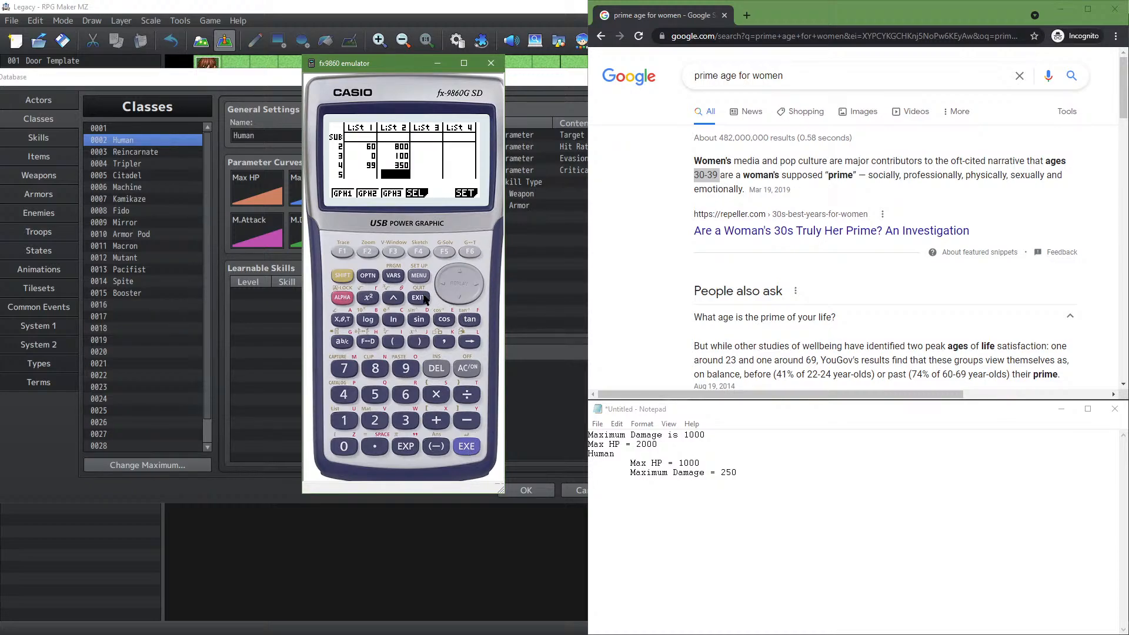
{"action": "left_click", "coordinate": [421, 299]}
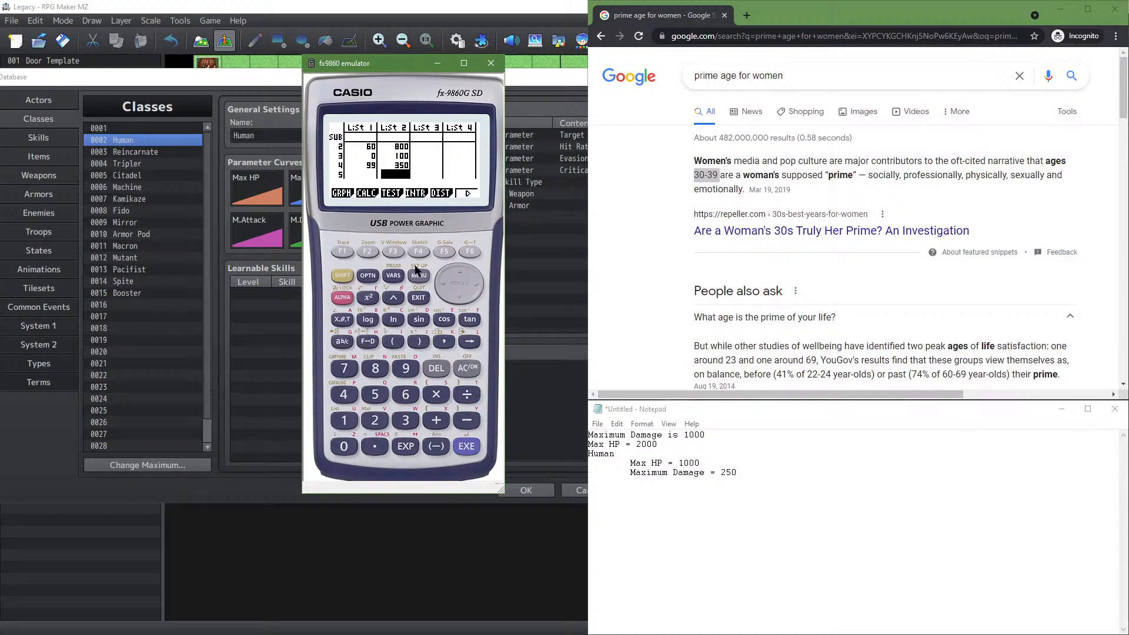
Switch the calculator to GRAPH mode to show the stored Y1 function
{"action": "left_click", "coordinate": [418, 276]}
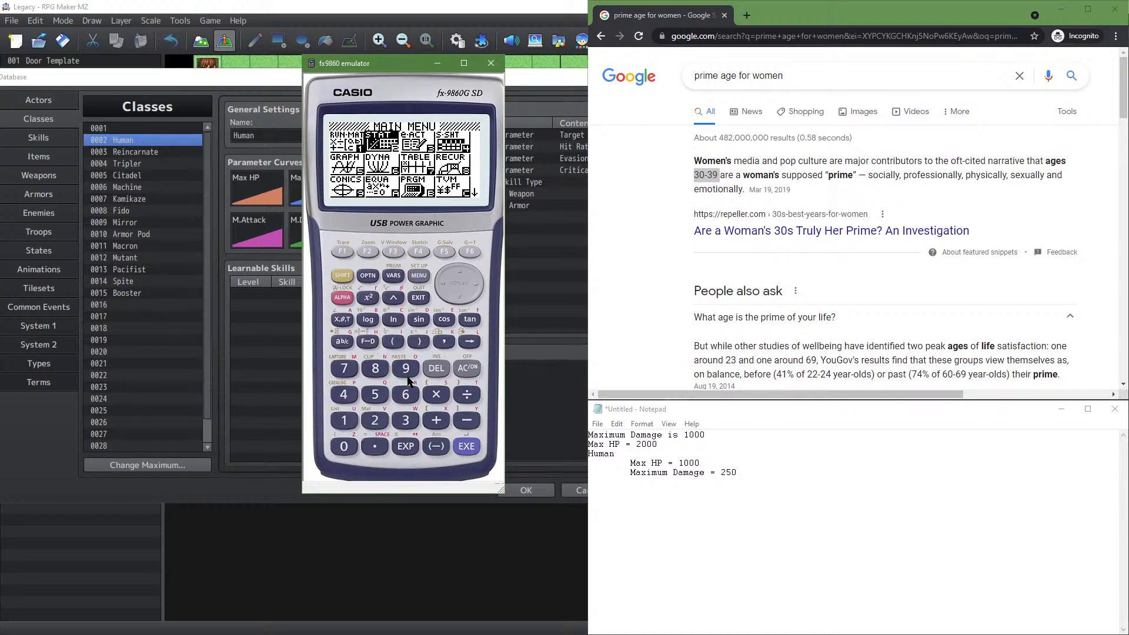
{"action": "left_click", "coordinate": [405, 420]}
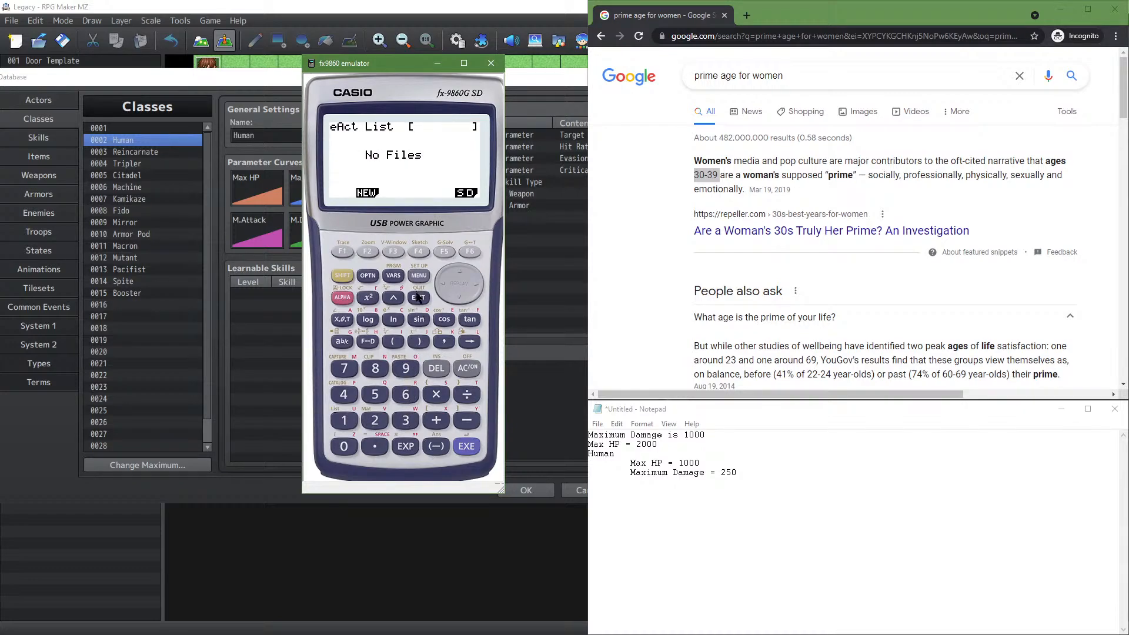
{"action": "left_click", "coordinate": [425, 274]}
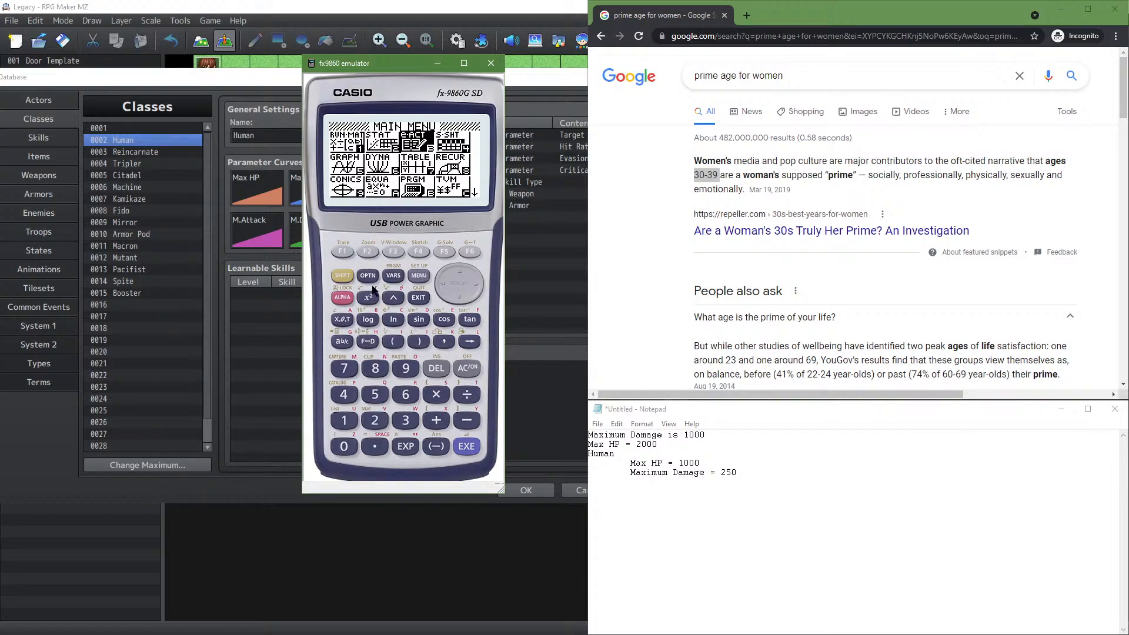
{"action": "left_click", "coordinate": [377, 396]}
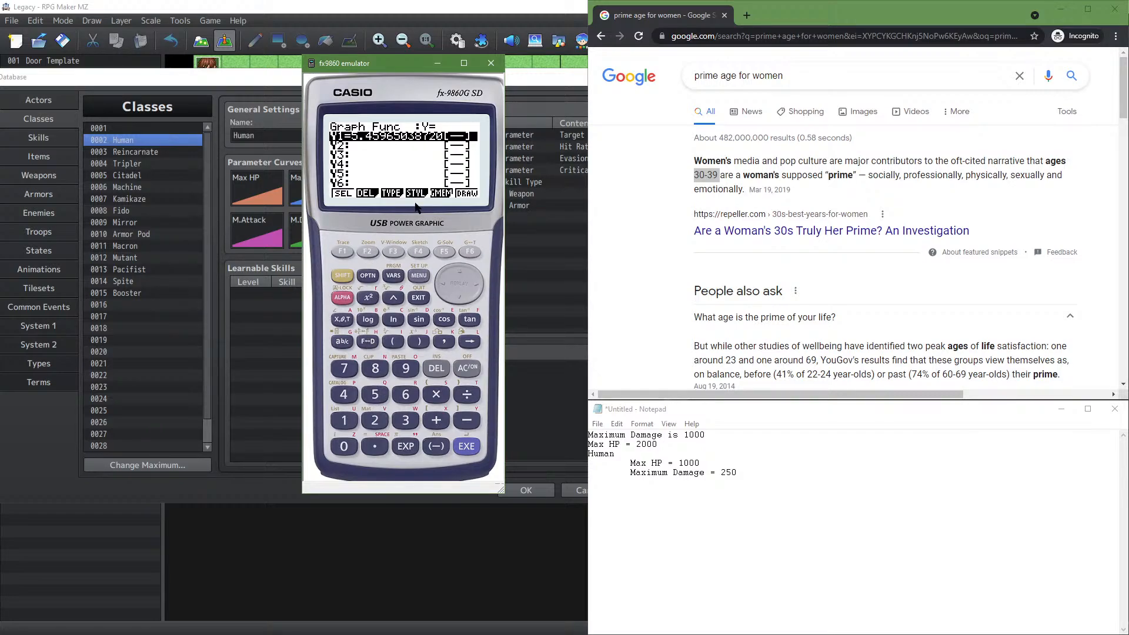
Try to copy the Y1 equation from the emulator into the Notepad notes, and undo the pasted text
{"action": "right_click", "coordinate": [410, 134]}
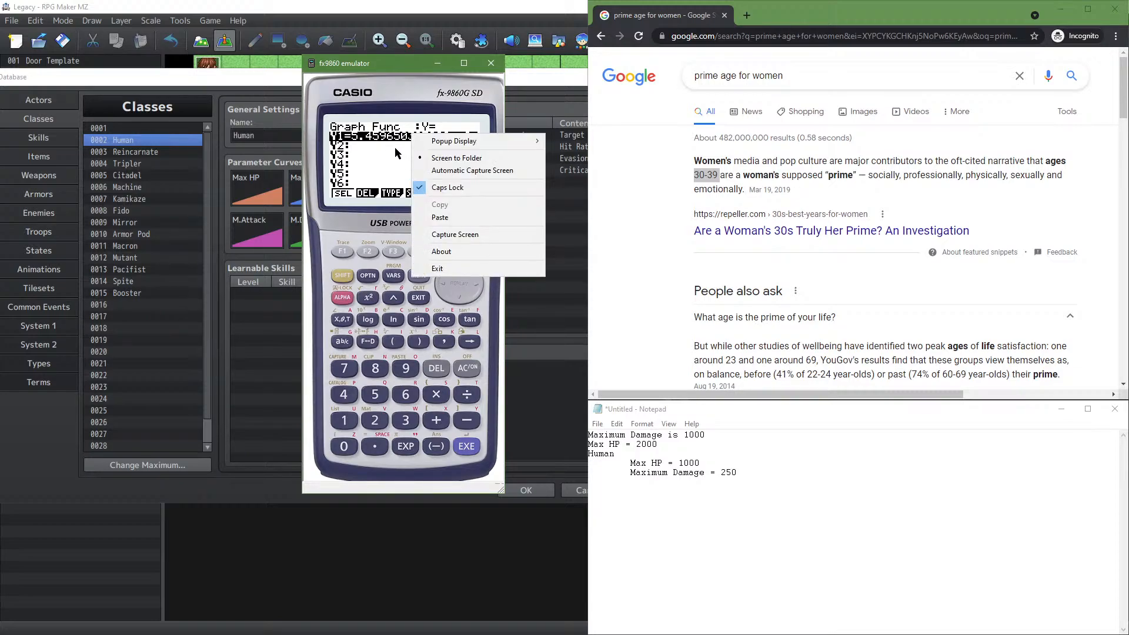
{"action": "left_click", "coordinate": [393, 149]}
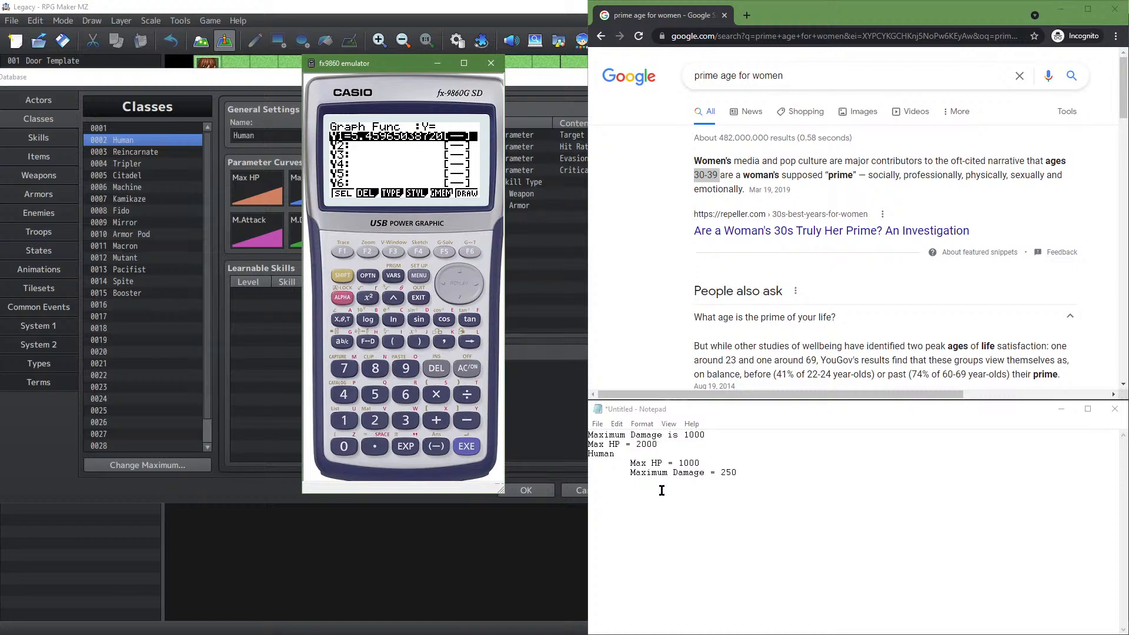
{"action": "right_click", "coordinate": [663, 516]}
{"action": "left_click", "coordinate": [580, 388]}
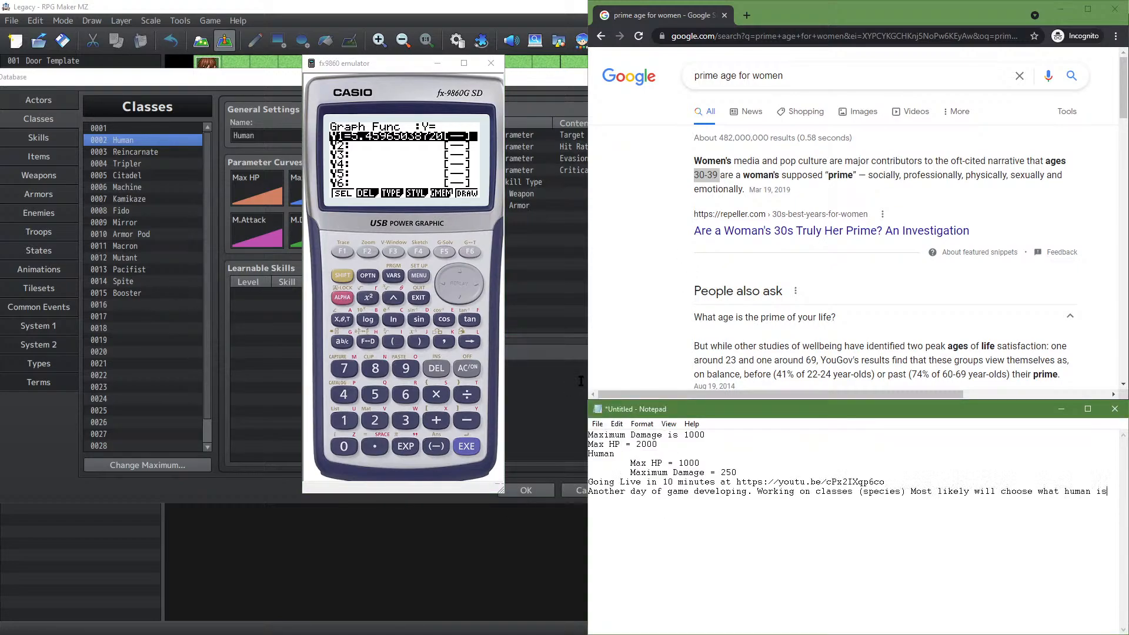
{"action": "key", "text": "ctrl+z"}
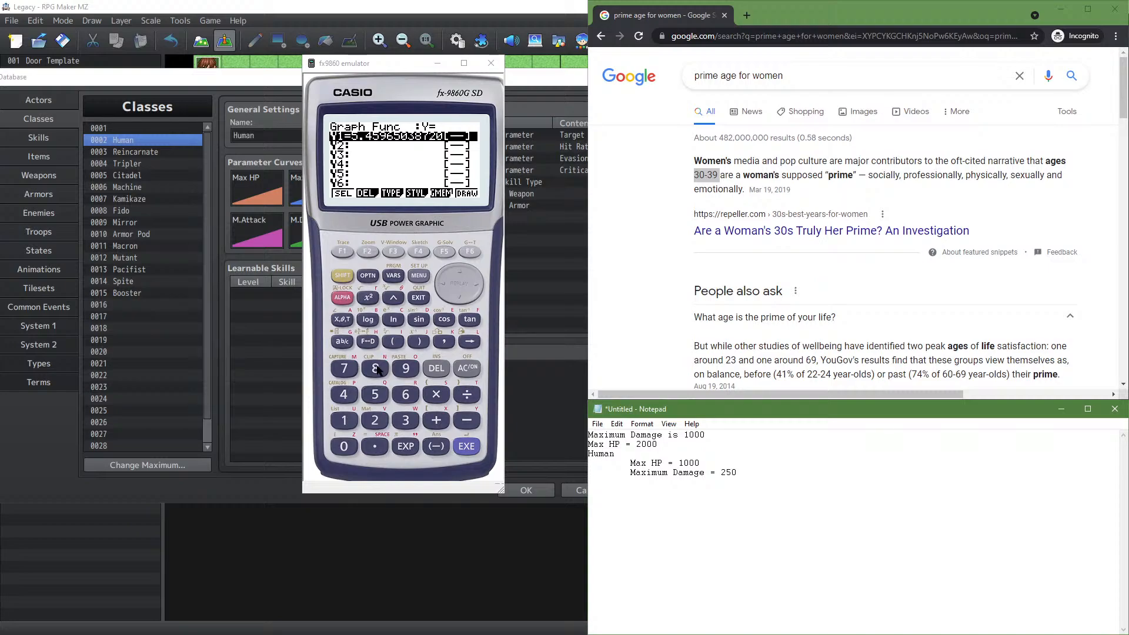
Open the Y1 equation for editing and store the calculator screen in Capture Memory 1
{"action": "left_click", "coordinate": [345, 285]}
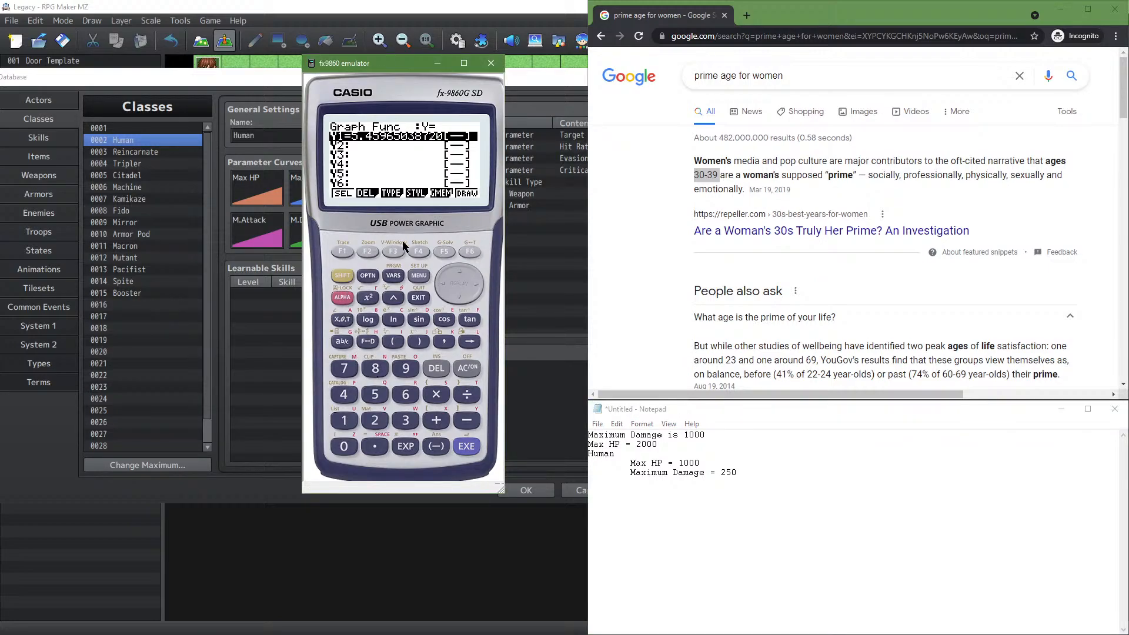
{"action": "left_click", "coordinate": [473, 285]}
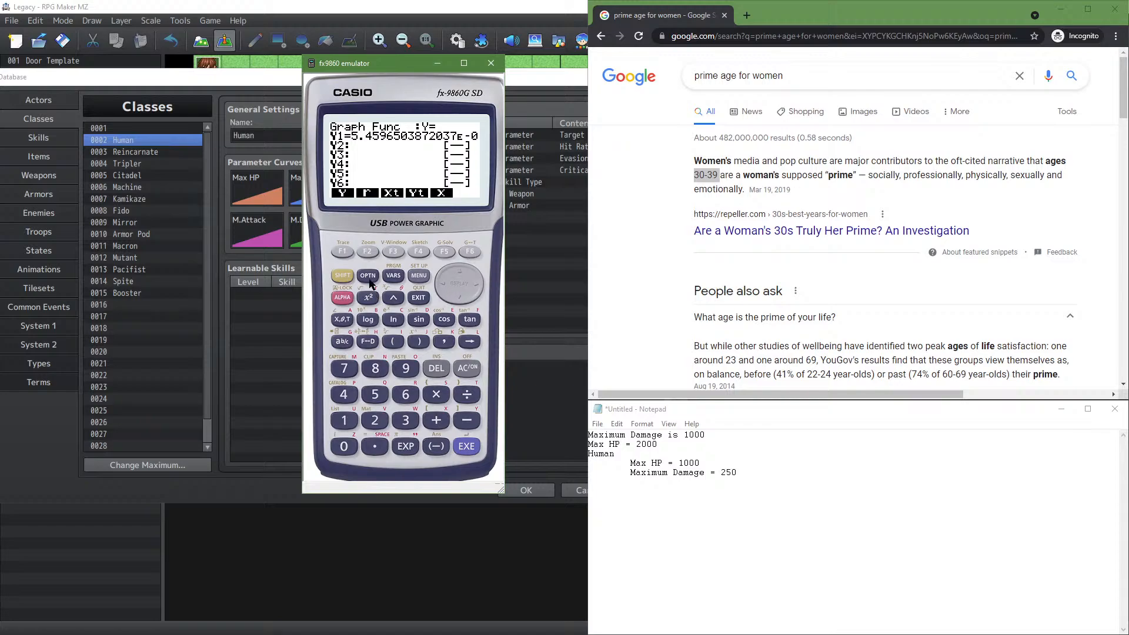
{"action": "right_click", "coordinate": [375, 137]}
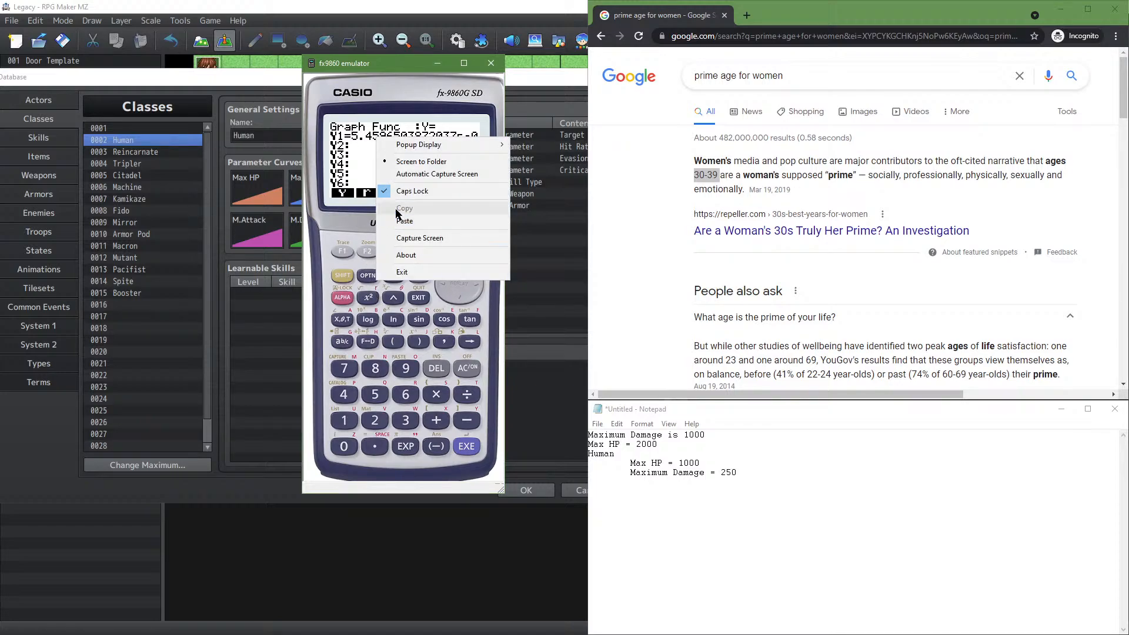
{"action": "left_click", "coordinate": [351, 139]}
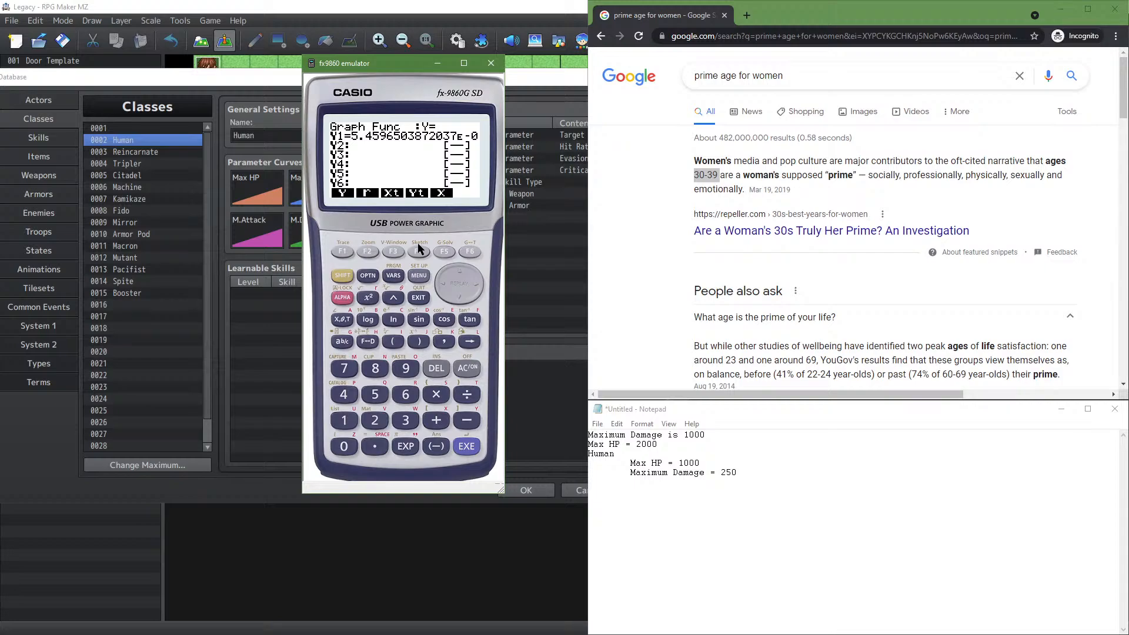
{"action": "left_click", "coordinate": [343, 276]}
{"action": "left_click", "coordinate": [351, 364]}
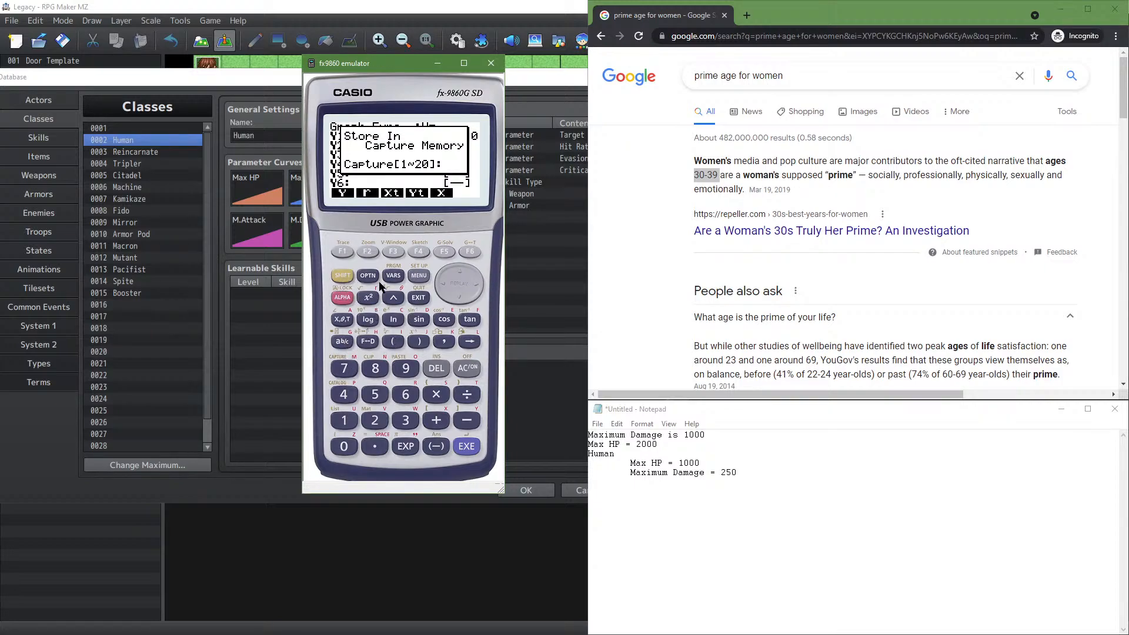
{"action": "left_click", "coordinate": [344, 419]}
{"action": "left_click", "coordinate": [467, 442]}
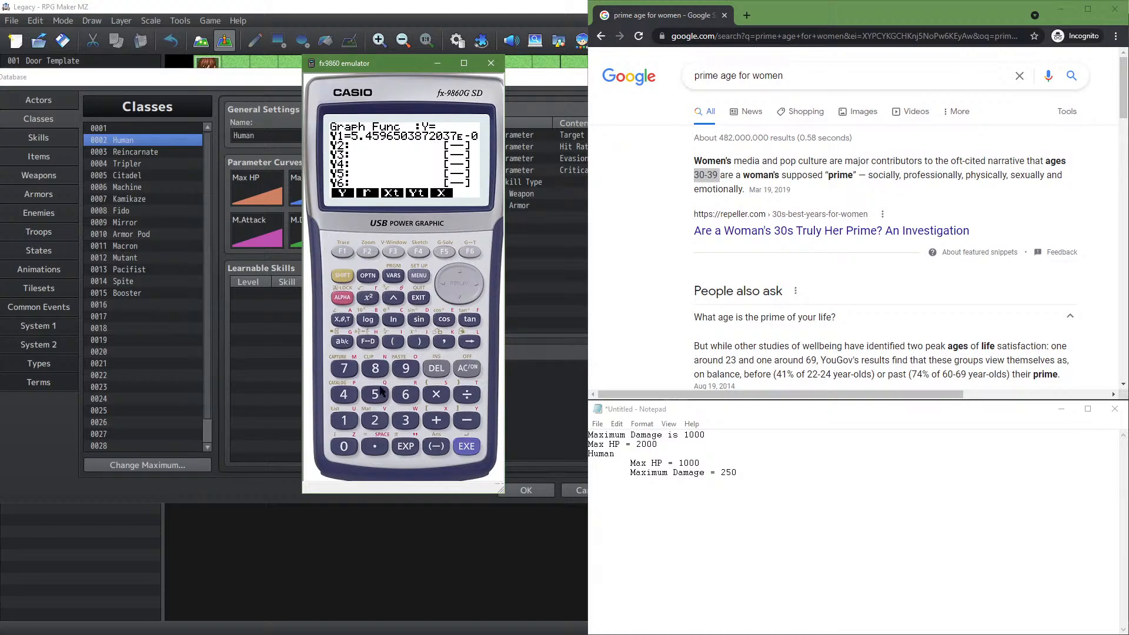
Select the entire Y1 equation from its first character to its end and copy it to the calculator's clipboard
{"action": "left_click", "coordinate": [341, 276]}
{"action": "left_click", "coordinate": [375, 368]}
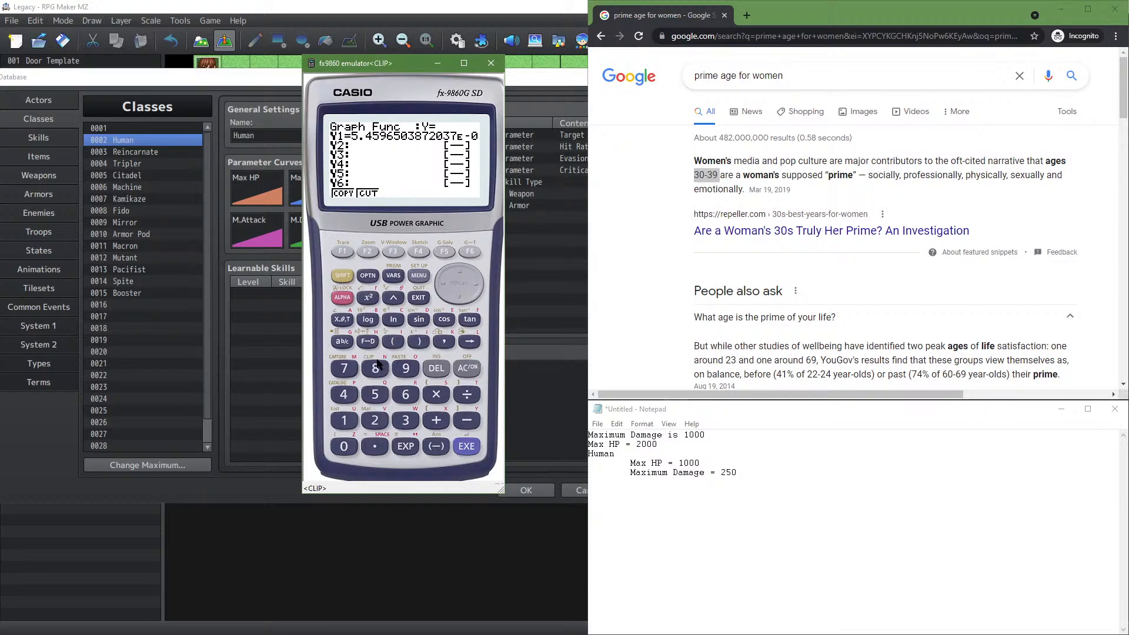
{"action": "left_click", "coordinate": [476, 290]}
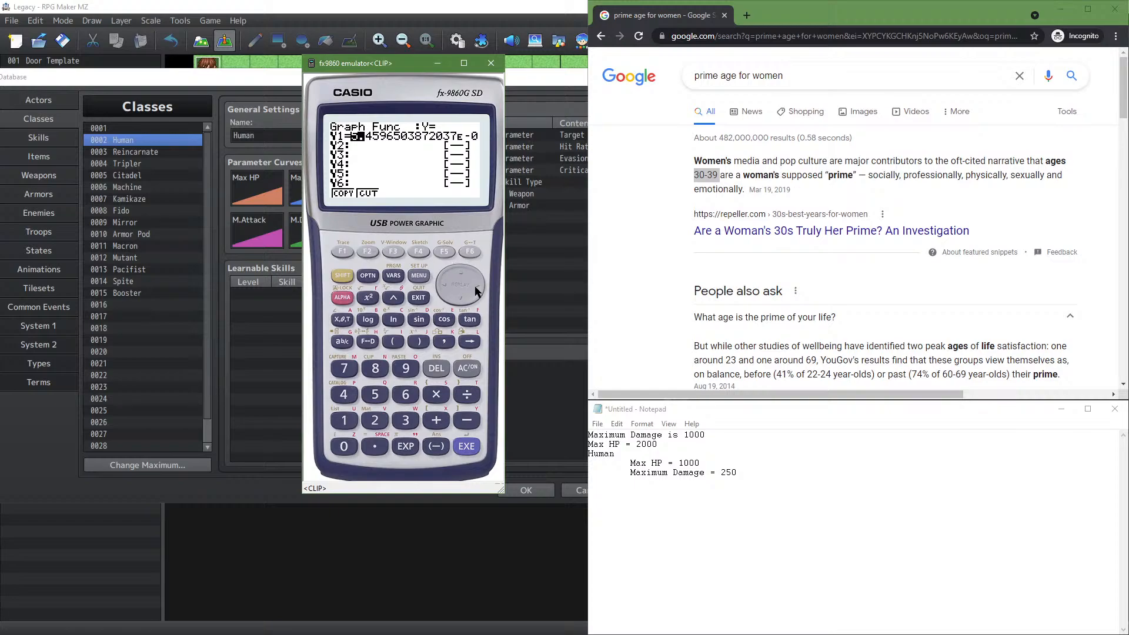
{"action": "left_click", "coordinate": [477, 291]}
{"action": "left_click", "coordinate": [477, 291]}
{"action": "left_click", "coordinate": [477, 290]}
{"action": "left_click", "coordinate": [477, 291]}
{"action": "left_click", "coordinate": [478, 289]}
{"action": "left_click", "coordinate": [478, 289]}
{"action": "left_click", "coordinate": [478, 288]}
{"action": "left_click", "coordinate": [477, 288]}
{"action": "left_click", "coordinate": [475, 284]}
{"action": "left_click", "coordinate": [475, 282]}
{"action": "left_click", "coordinate": [474, 281]}
{"action": "left_click", "coordinate": [474, 281]}
{"action": "left_click", "coordinate": [474, 281]}
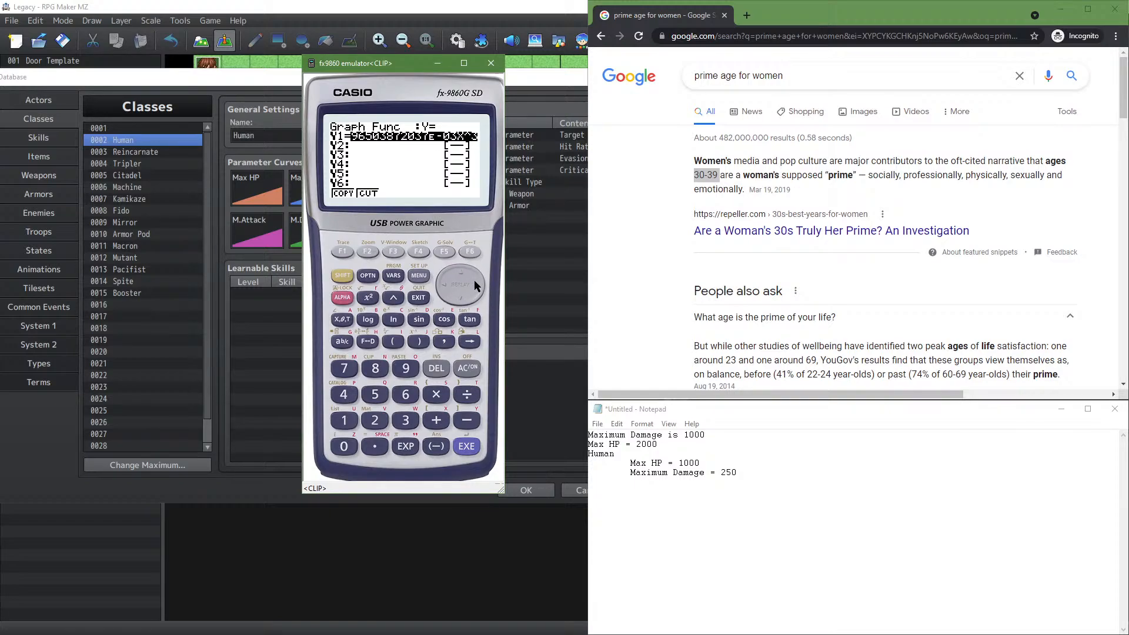
{"action": "left_click", "coordinate": [474, 281]}
{"action": "left_click", "coordinate": [474, 281]}
{"action": "left_click", "coordinate": [474, 281]}
{"action": "left_click", "coordinate": [474, 281]}
{"action": "left_click", "coordinate": [474, 281]}
{"action": "left_click", "coordinate": [474, 281]}
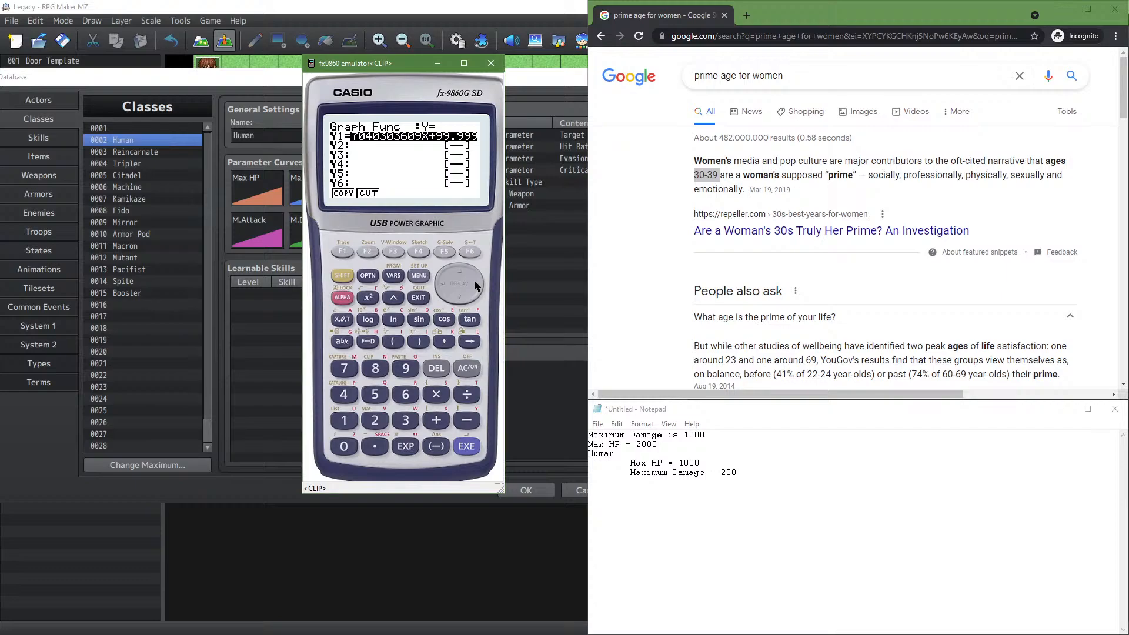
{"action": "left_click", "coordinate": [346, 253]}
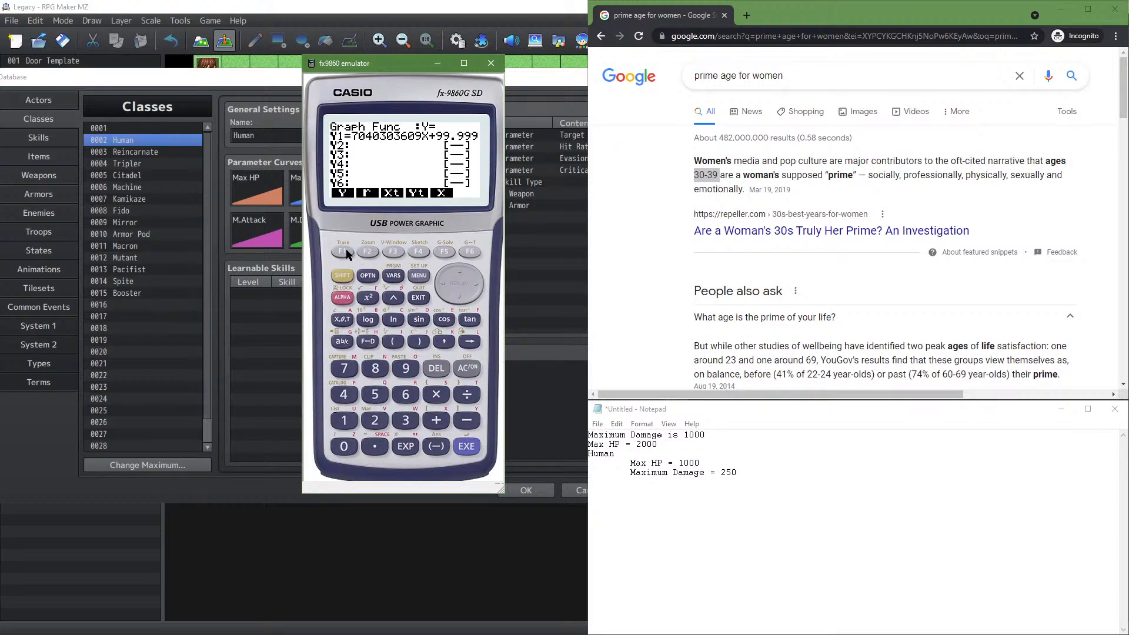
Try to paste the copied equation below the Human entries in Notepad, and undo the paste
{"action": "left_click", "coordinate": [718, 529]}
{"action": "type", "text": "Going Live in 10 minutes at https://youtu.be/cPx2IXqp6co Another day of game developing. Working on classes (species) Most likely will choose what human is"}
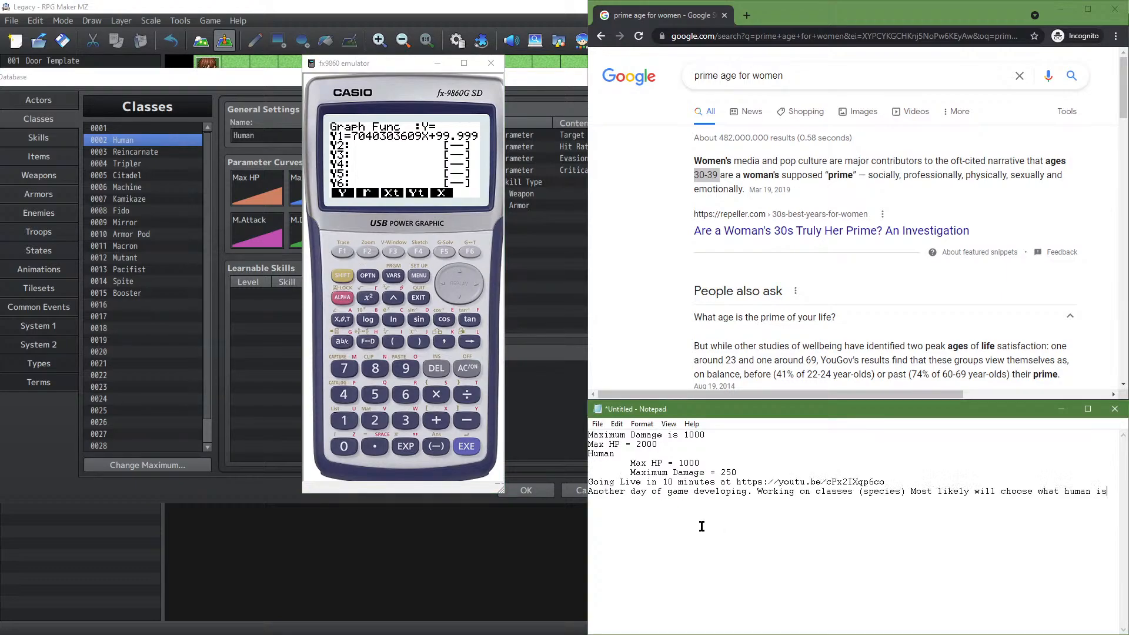
{"action": "key", "text": "ctrl+z"}
{"action": "key", "text": "ctrl+z"}
{"action": "key", "text": "ctrl+z"}
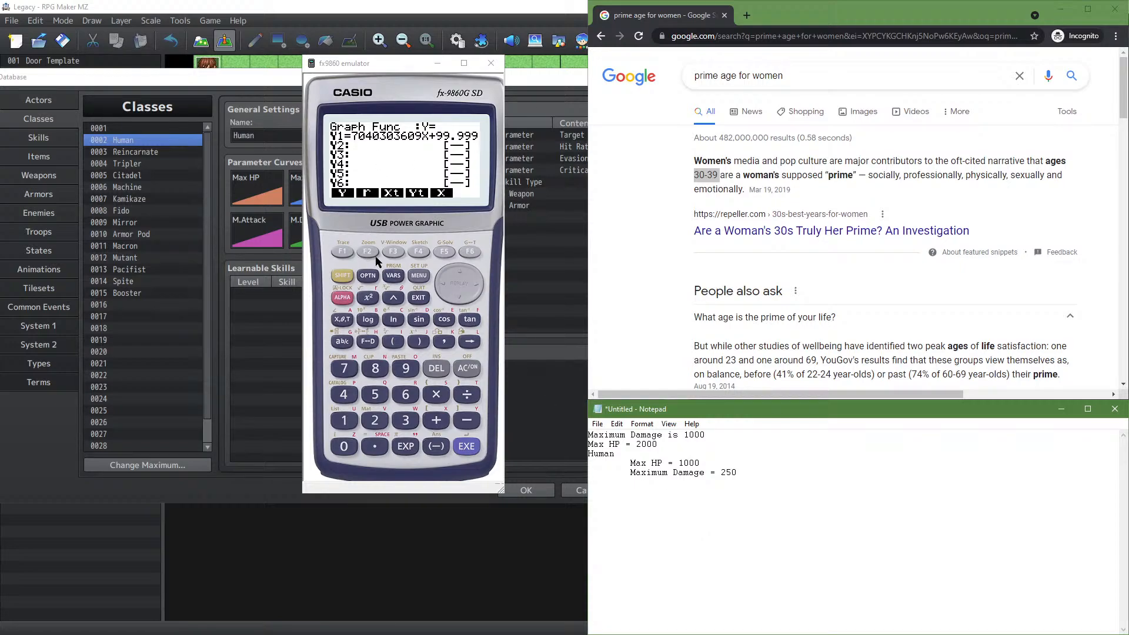
{"action": "left_click", "coordinate": [344, 275]}
{"action": "right_click", "coordinate": [402, 135]}
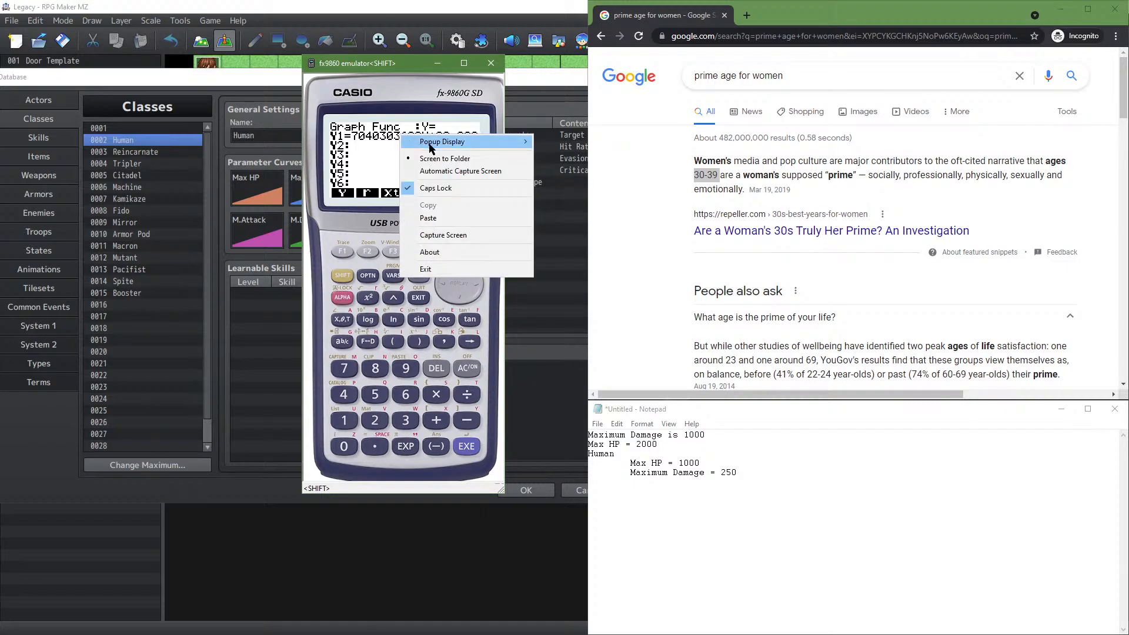
{"action": "left_click", "coordinate": [379, 158]}
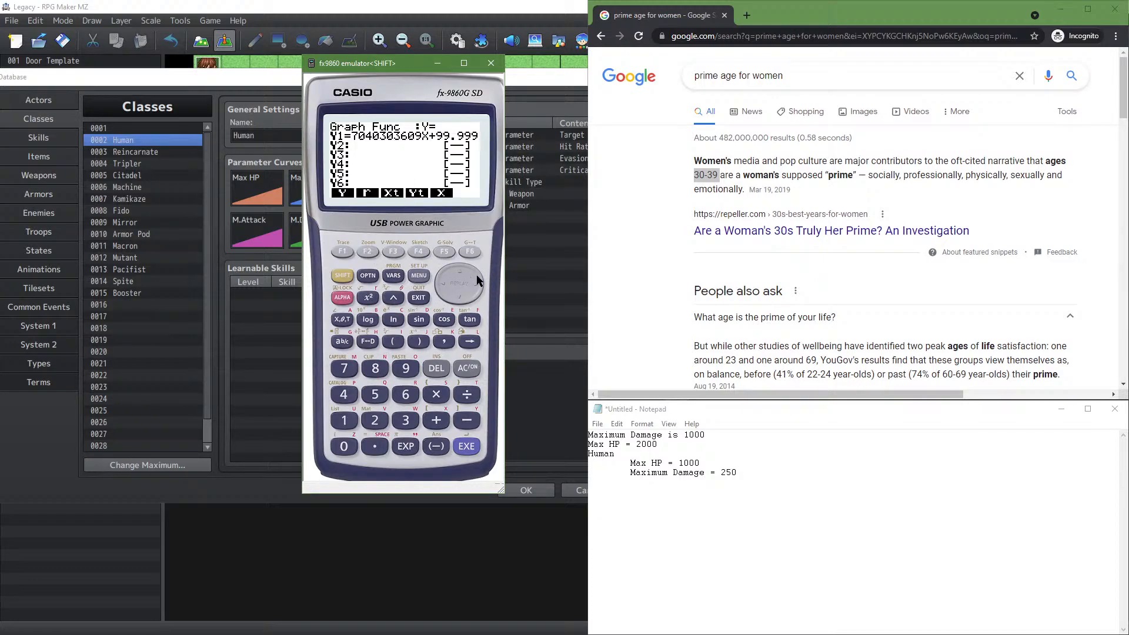
{"action": "left_click", "coordinate": [441, 281]}
{"action": "left_click", "coordinate": [439, 280]}
{"action": "left_click", "coordinate": [439, 280]}
{"action": "left_click", "coordinate": [418, 298]}
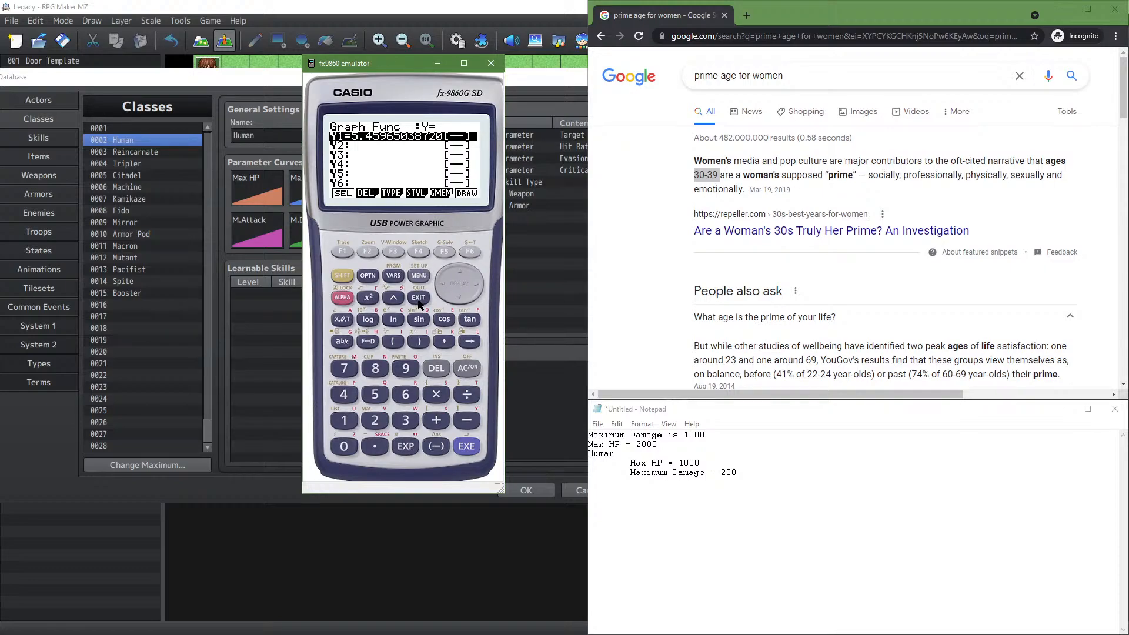
Try to write down Y1's leading coefficient as 5.45.96 below the Human notes in Notepad
{"action": "left_click", "coordinate": [481, 278]}
{"action": "left_click", "coordinate": [759, 498]}
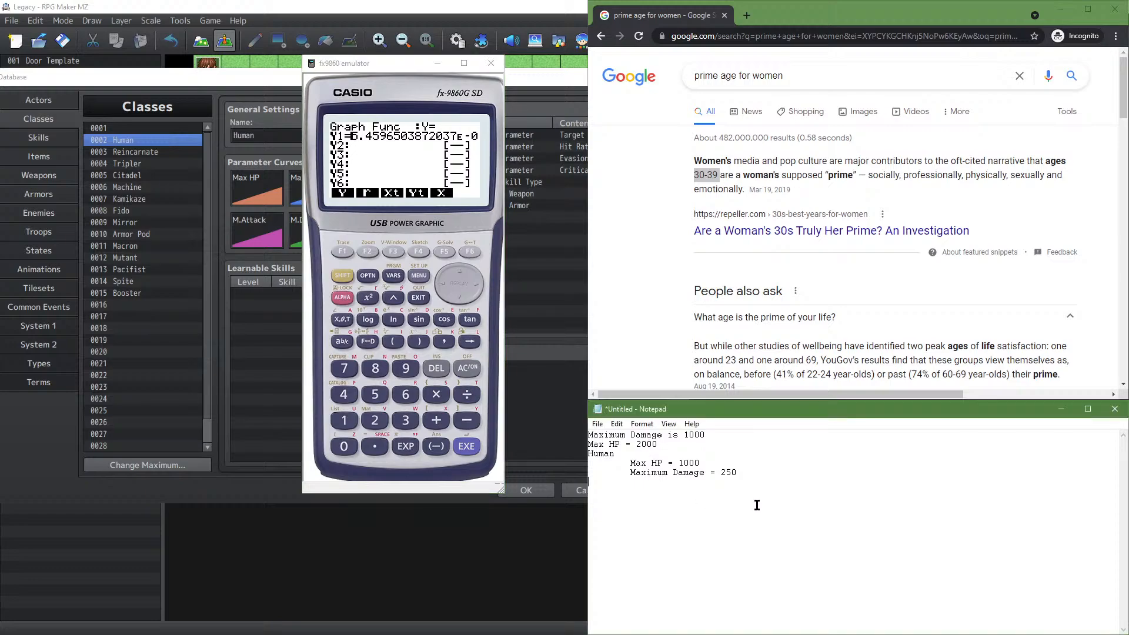
{"action": "key", "text": "Return"}
{"action": "type", "text": "5.45.96"}
Switch the calculator to STAT mode and calculate the cubic (X^3) regression of the list data
{"action": "left_click", "coordinate": [479, 290]}
{"action": "left_click", "coordinate": [420, 276]}
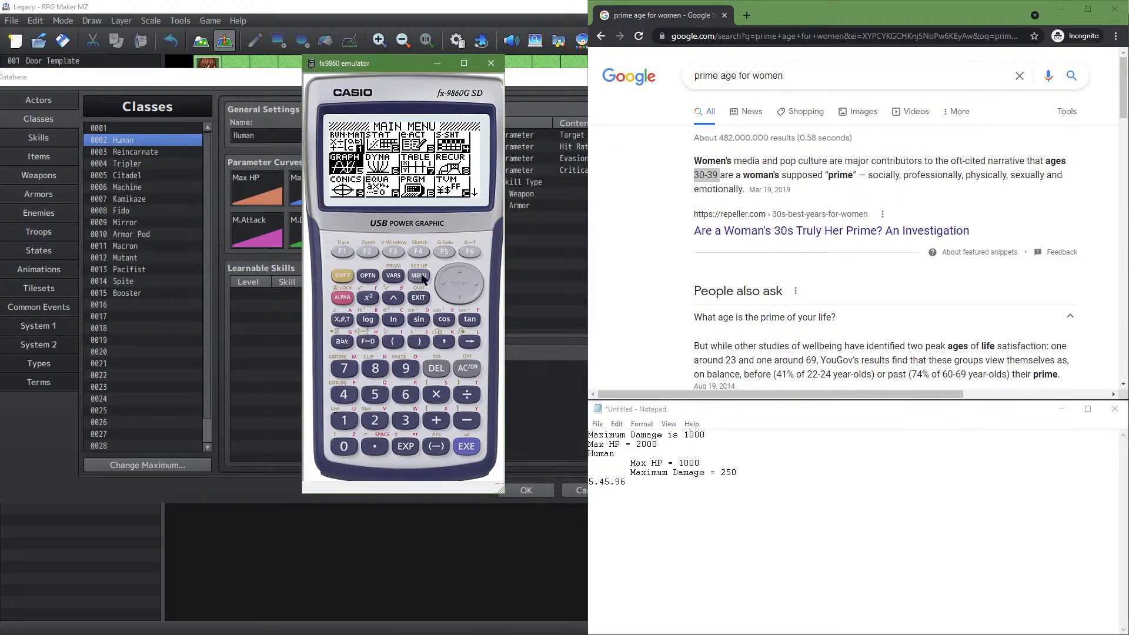
{"action": "left_click", "coordinate": [464, 268]}
{"action": "left_click", "coordinate": [483, 281]}
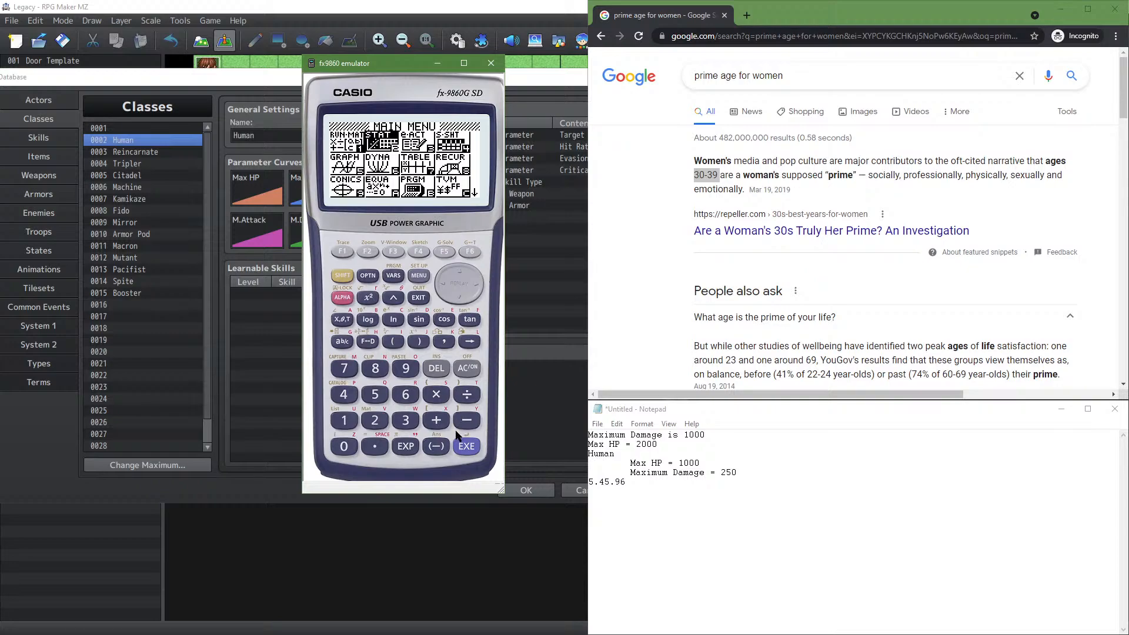
{"action": "left_click", "coordinate": [467, 448]}
{"action": "left_click", "coordinate": [363, 252]}
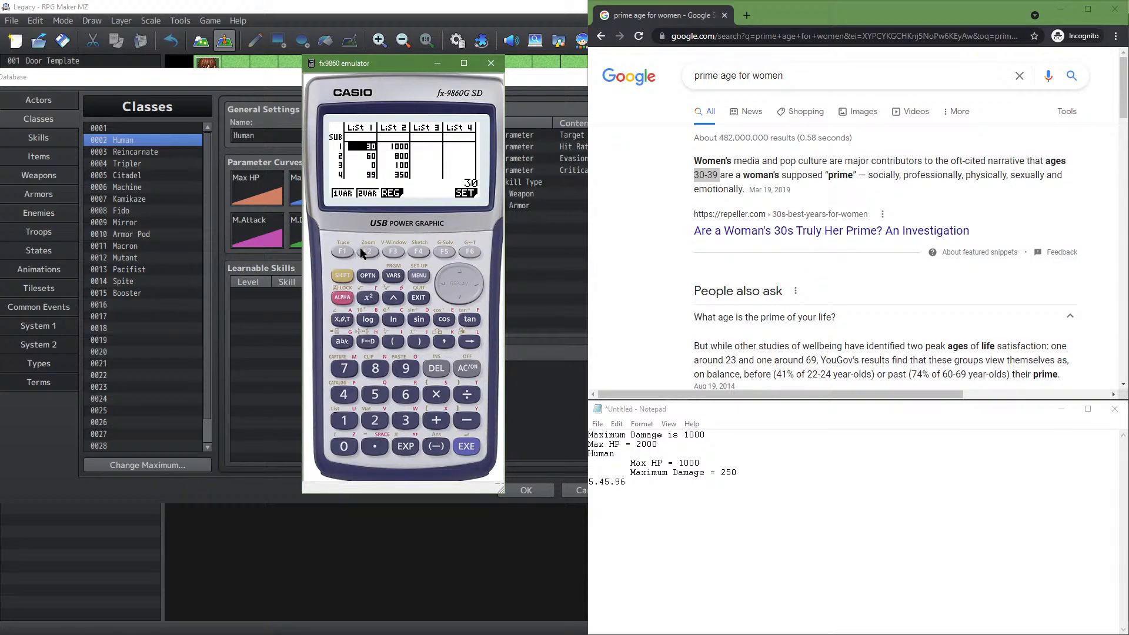
{"action": "left_click", "coordinate": [394, 254]}
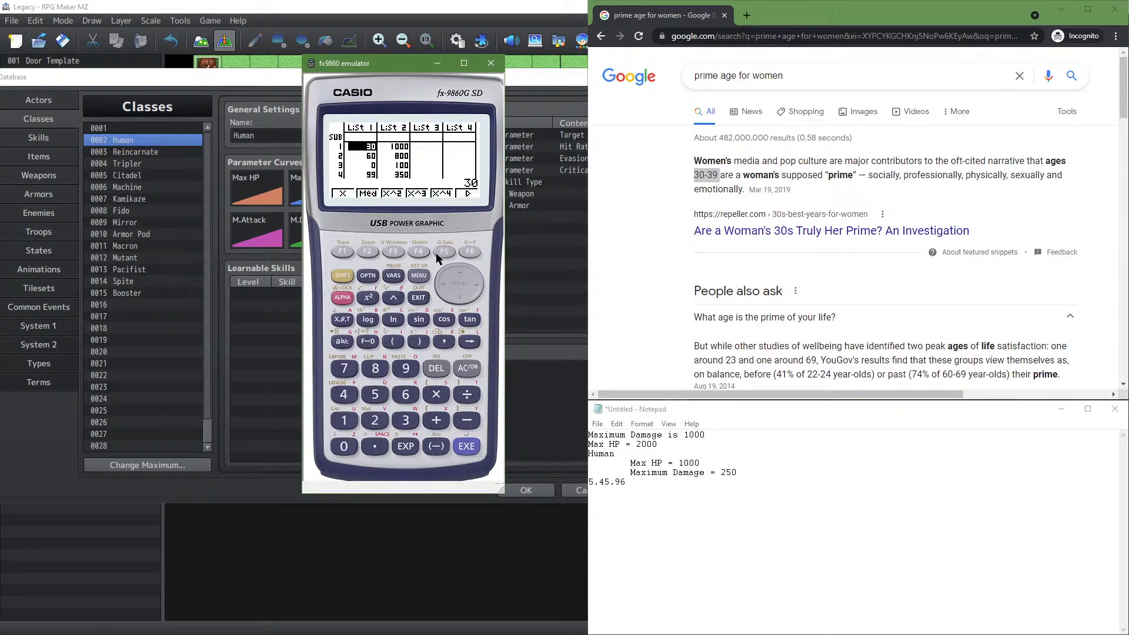
{"action": "left_click", "coordinate": [422, 258]}
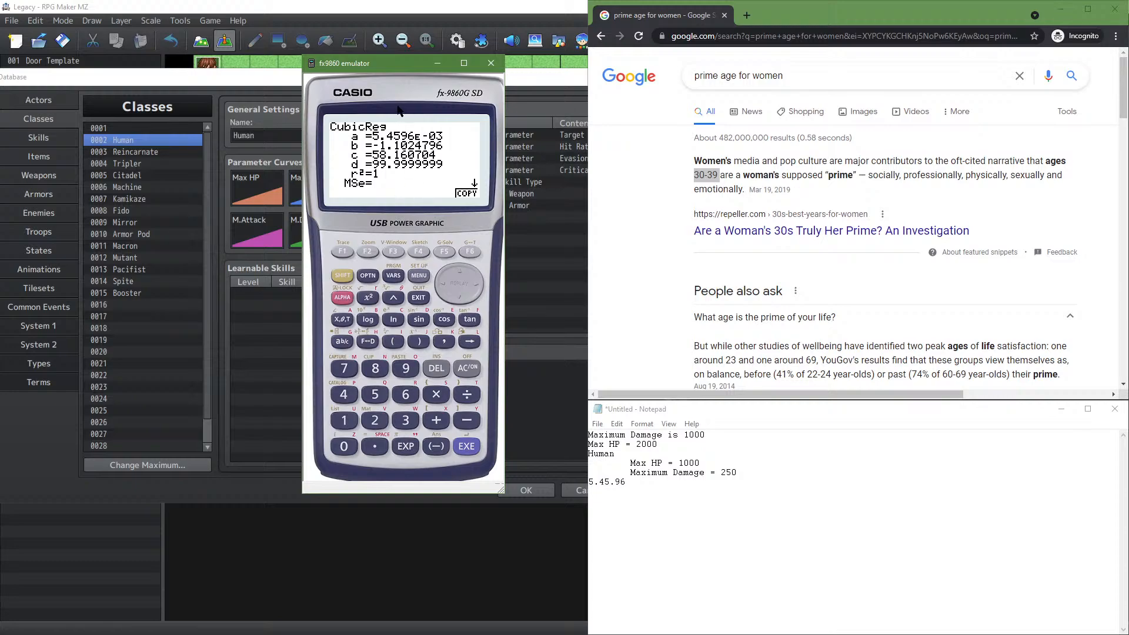
Replace the partial number in Notepad with the coefficients 5.4596 * 10 ^-3, -1.1024796, 58.160704 and 99.9999999999 on separate lines
{"action": "left_click", "coordinate": [672, 521]}
{"action": "key", "text": "shift+Home"}
{"action": "key", "text": "BackSpace"}
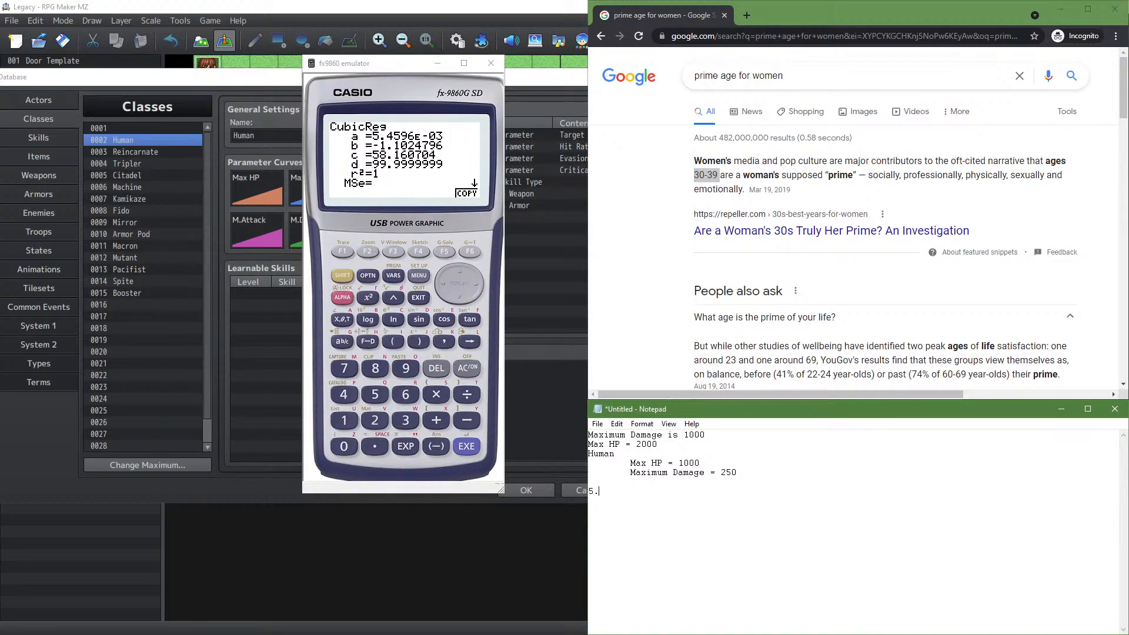
{"action": "type", "text": "5.45"}
{"action": "key", "text": "BackSpace"}
{"action": "type", "text": "6"}
{"action": "type", "text": "99.9999999999"}
Try to copy the regression equation from the results into Notepad, and remove the pasted text after the coefficients
{"action": "left_click", "coordinate": [469, 251]}
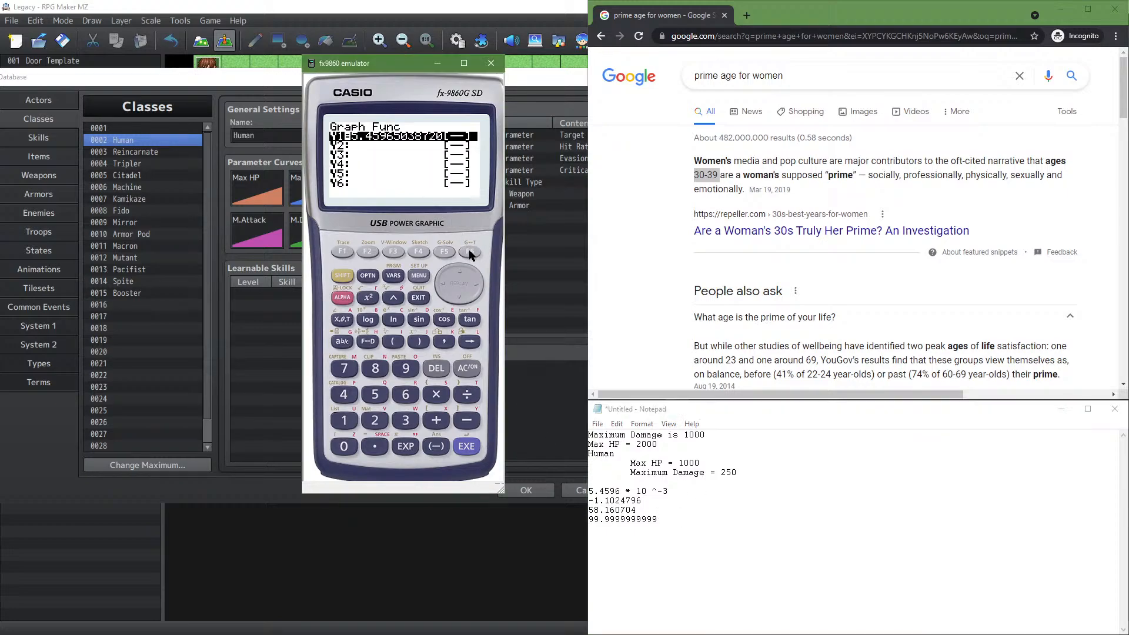
{"action": "right_click", "coordinate": [708, 552]}
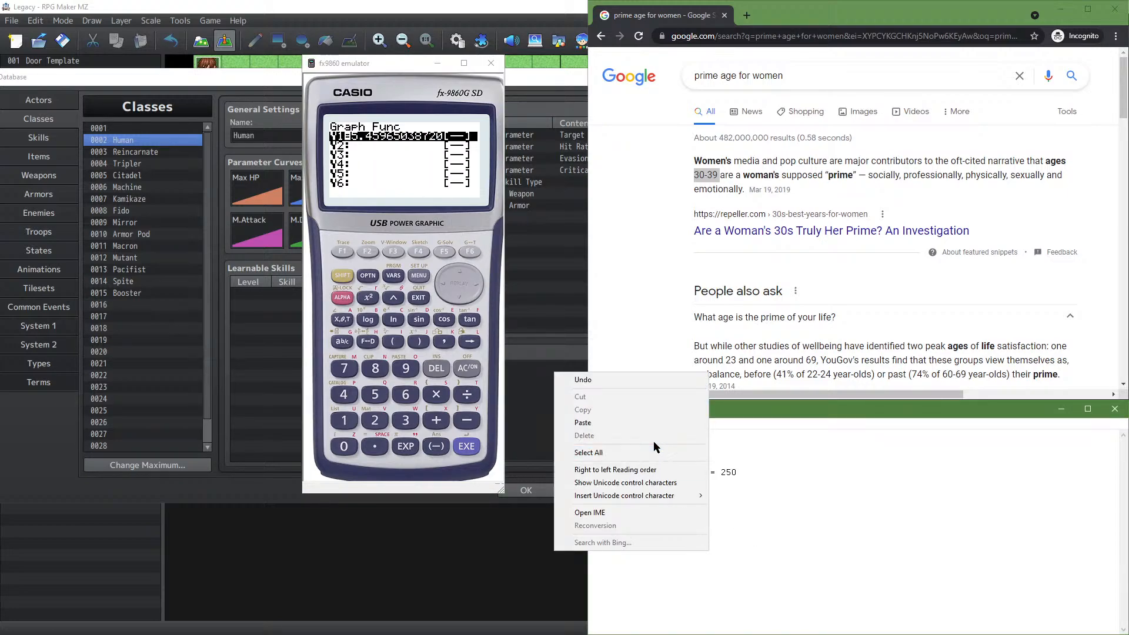
{"action": "left_click", "coordinate": [650, 422]}
{"action": "key", "text": "ctrl+z"}
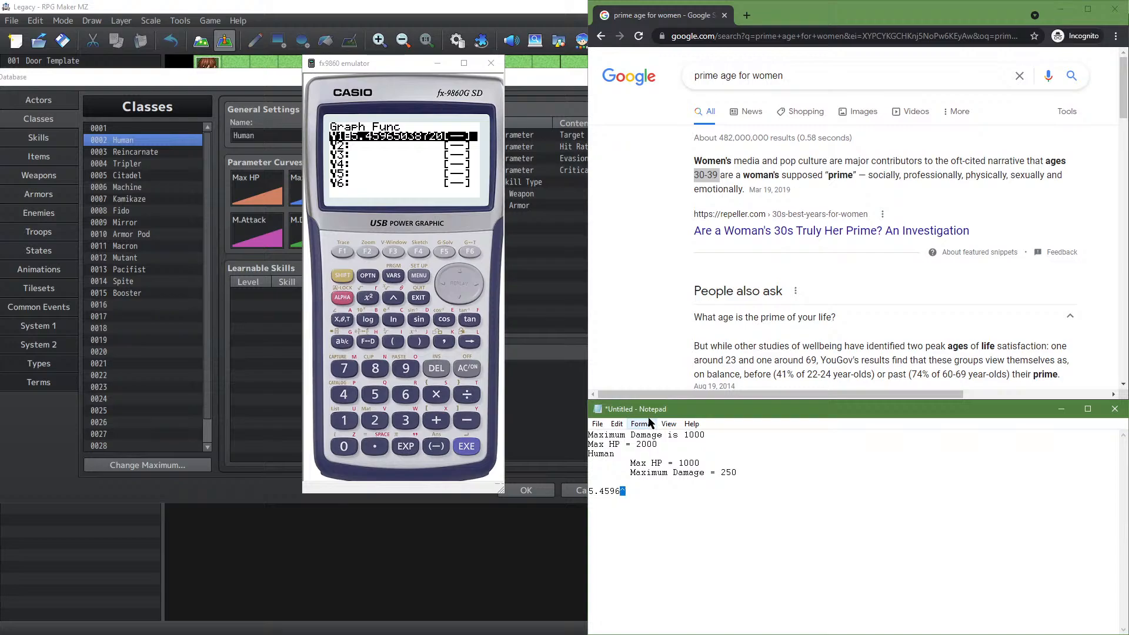
{"action": "key", "text": "ctrl+z"}
{"action": "left_click", "coordinate": [671, 510]}
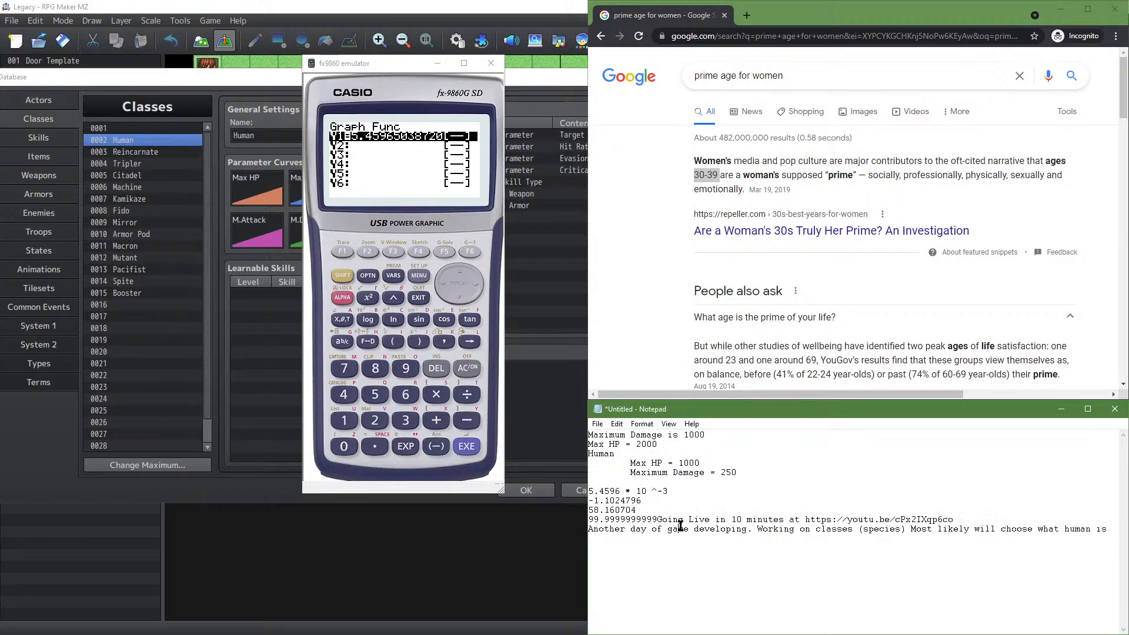
{"action": "left_click_drag", "start_coordinate": [684, 519], "coordinate": [775, 578]}
{"action": "key", "text": "Delete"}
{"action": "key", "text": "Delete"}
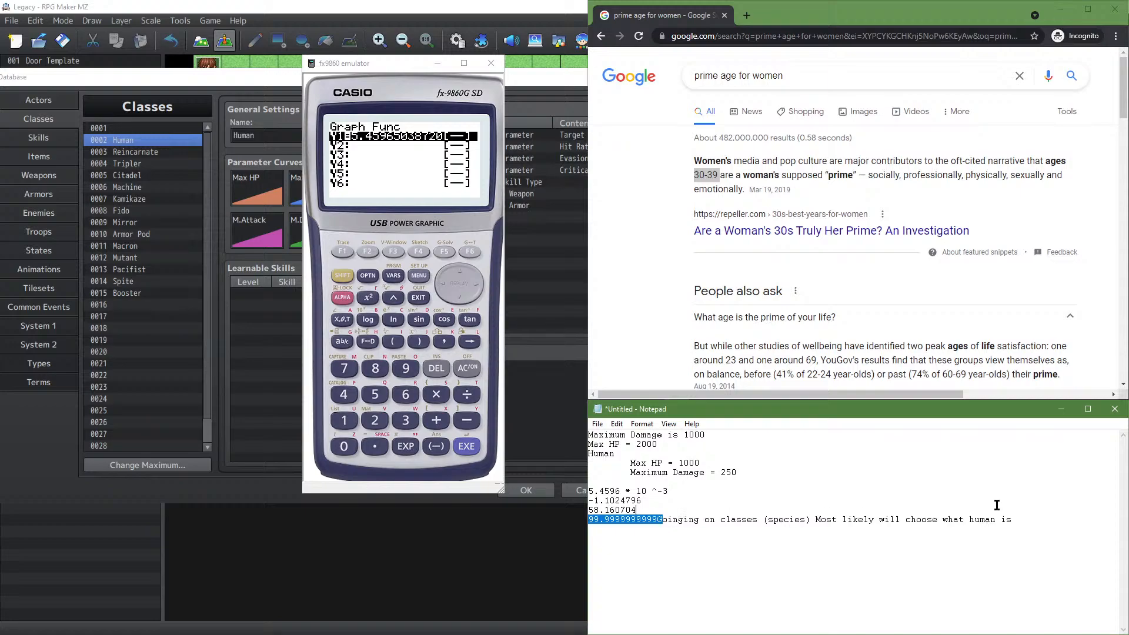
{"action": "left_click", "coordinate": [1012, 519], "text": "shift"}
{"action": "key", "text": "Delete"}
{"action": "key", "text": "Return"}
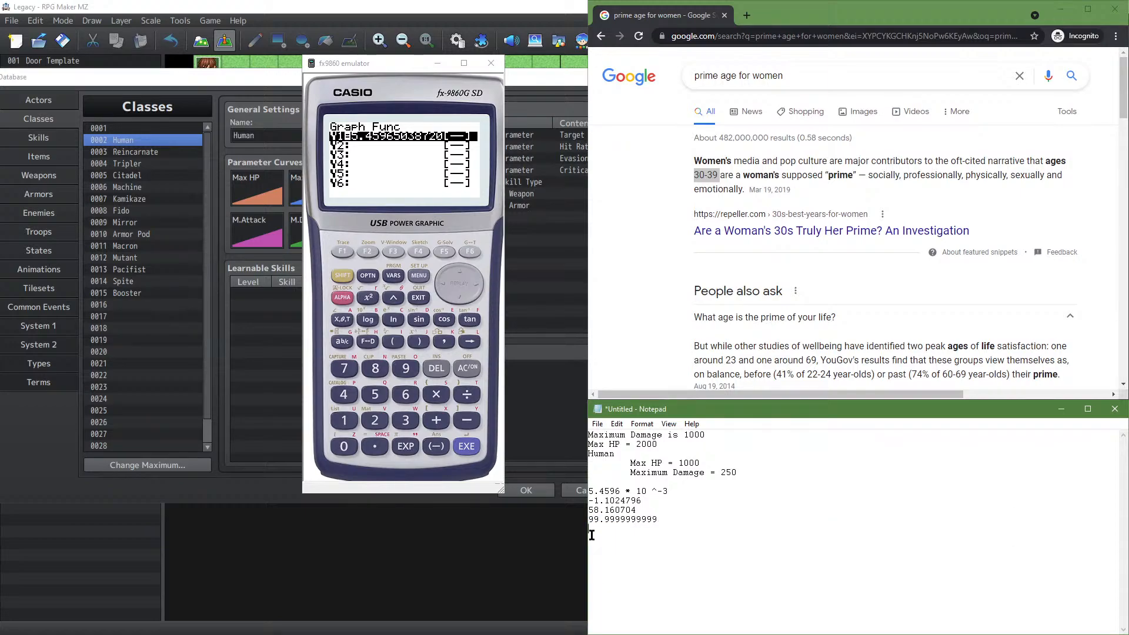
Switch the calculator to TABLE mode and try to generate the value table for Y1
{"action": "left_click", "coordinate": [414, 277]}
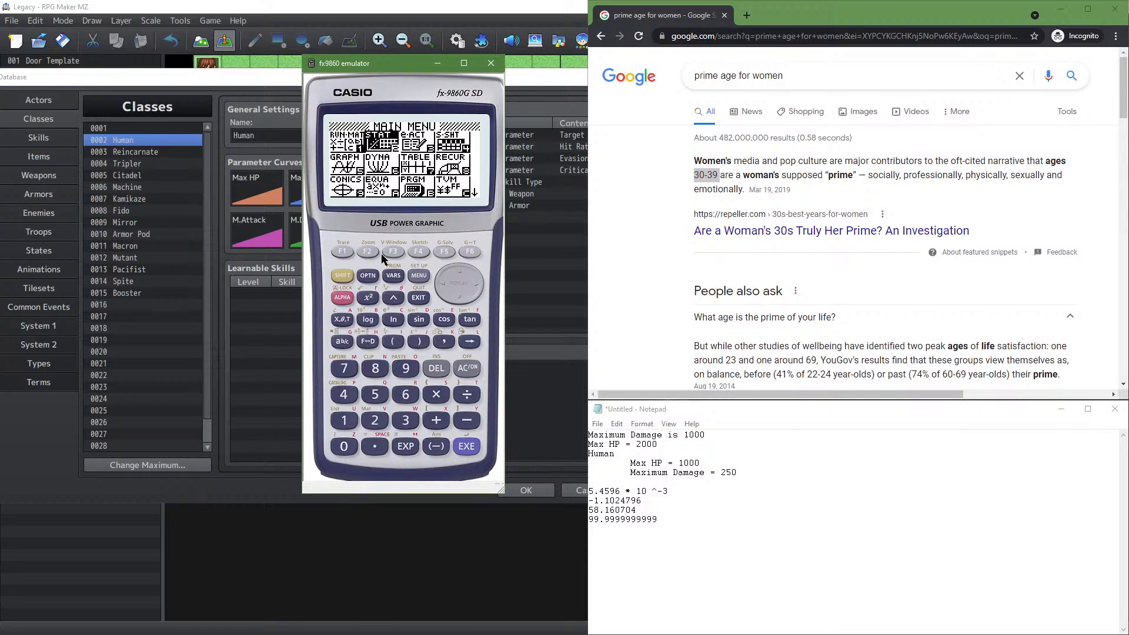
{"action": "key", "text": "Right"}
{"action": "key", "text": "Down"}
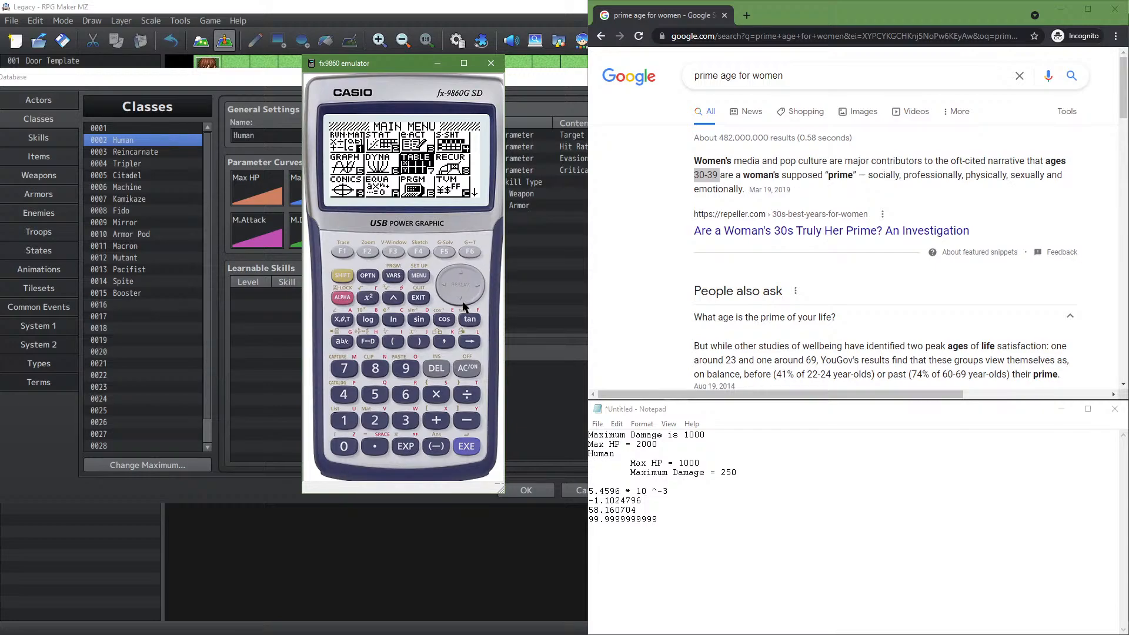
{"action": "key", "text": "Return"}
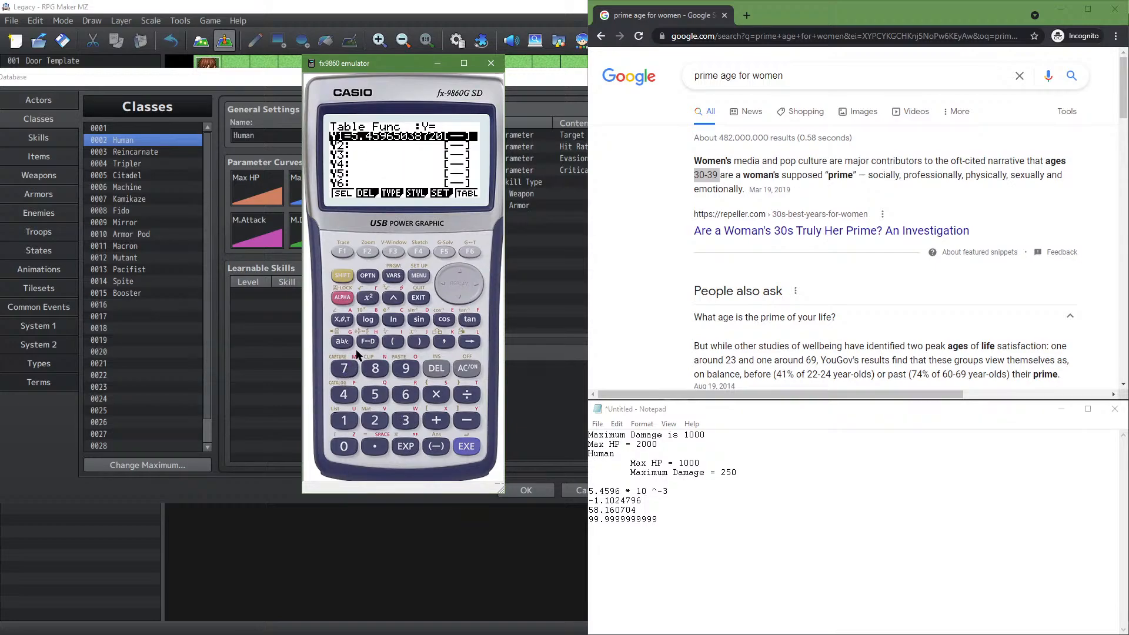
{"action": "left_click", "coordinate": [471, 252]}
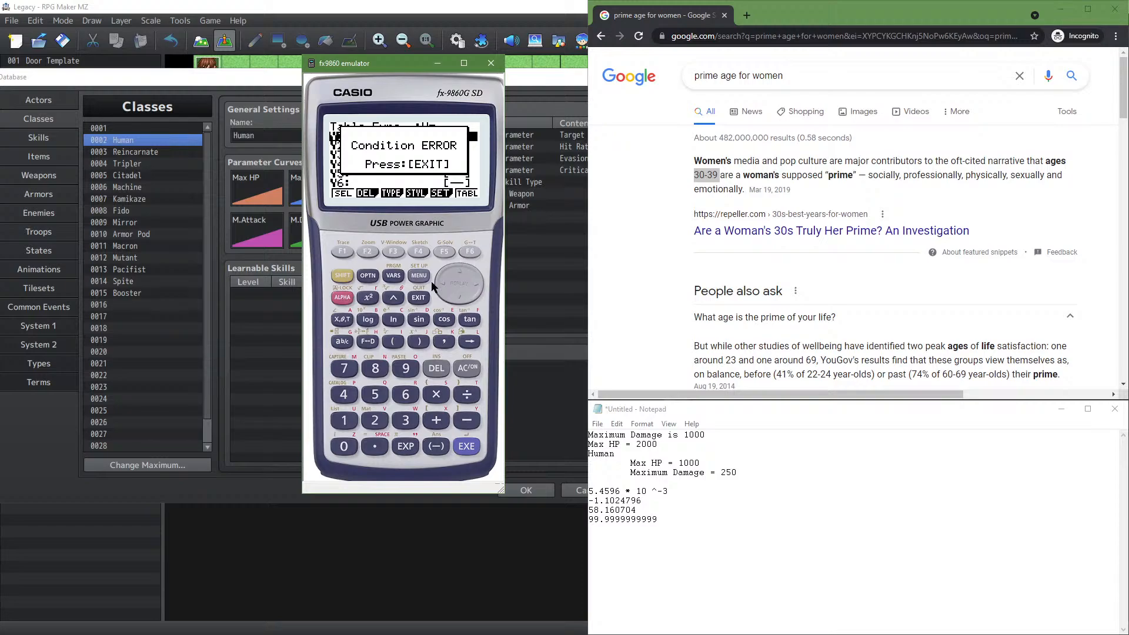
{"action": "left_click", "coordinate": [425, 295]}
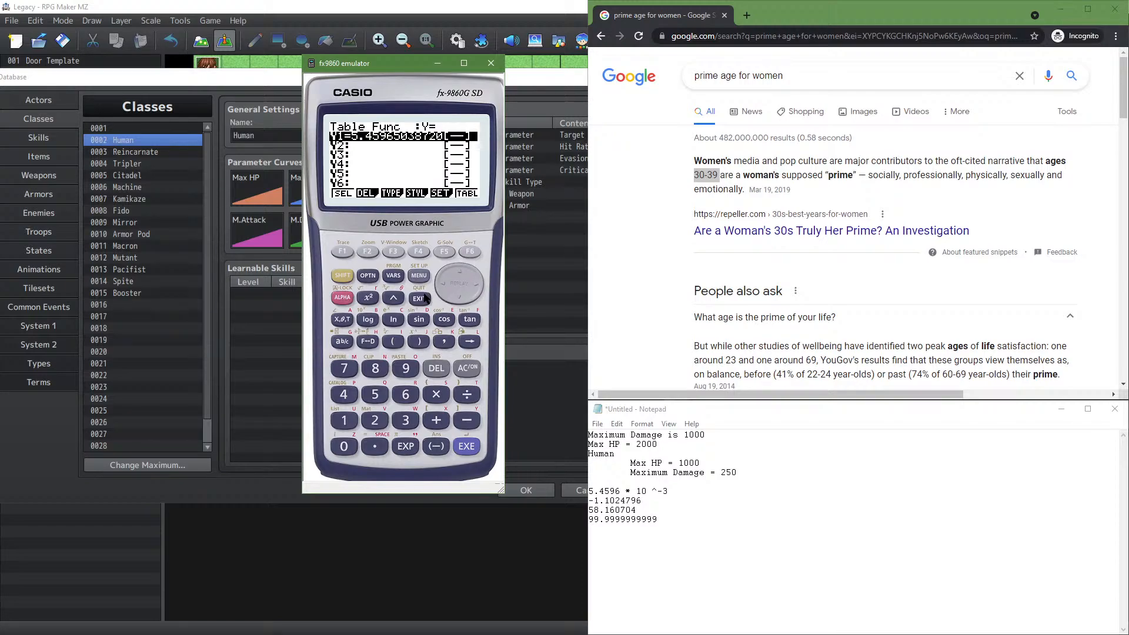
{"action": "left_click", "coordinate": [466, 447]}
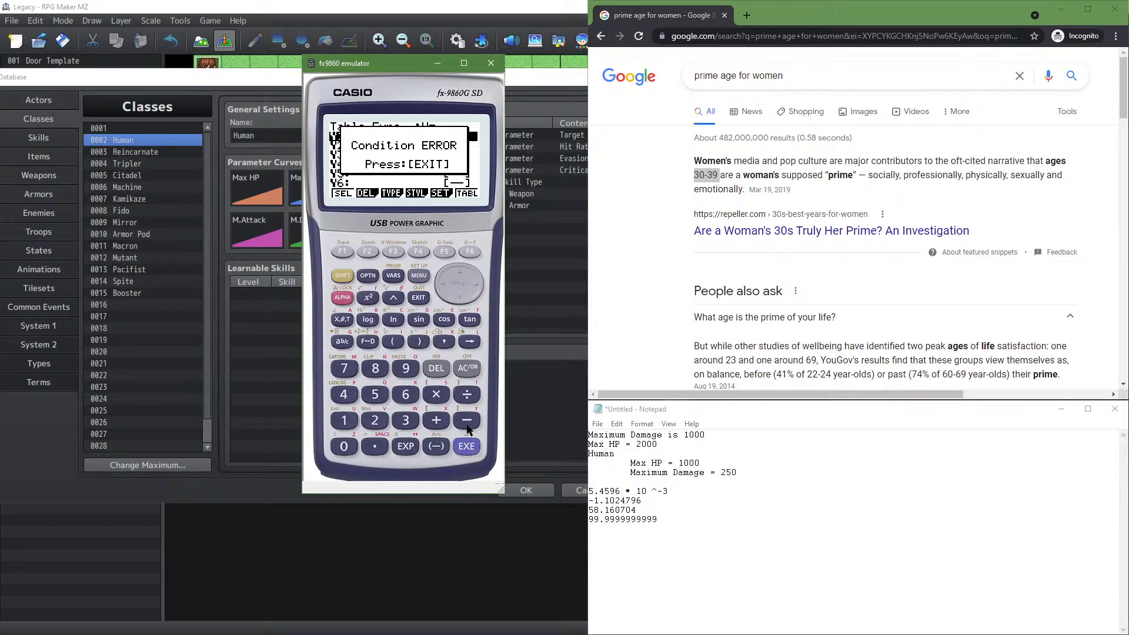
{"action": "left_click", "coordinate": [420, 297]}
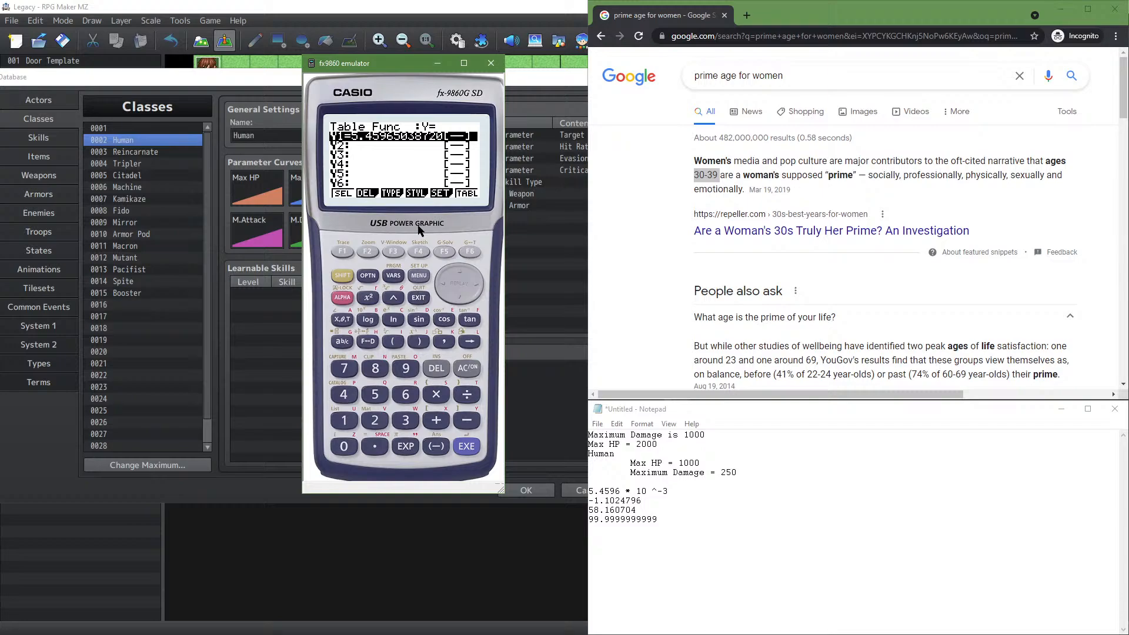
Set the end of the table's X range to 99 and try to generate the Y1 table again
{"action": "left_click", "coordinate": [397, 251]}
{"action": "left_click", "coordinate": [343, 250]}
{"action": "left_click", "coordinate": [419, 251]}
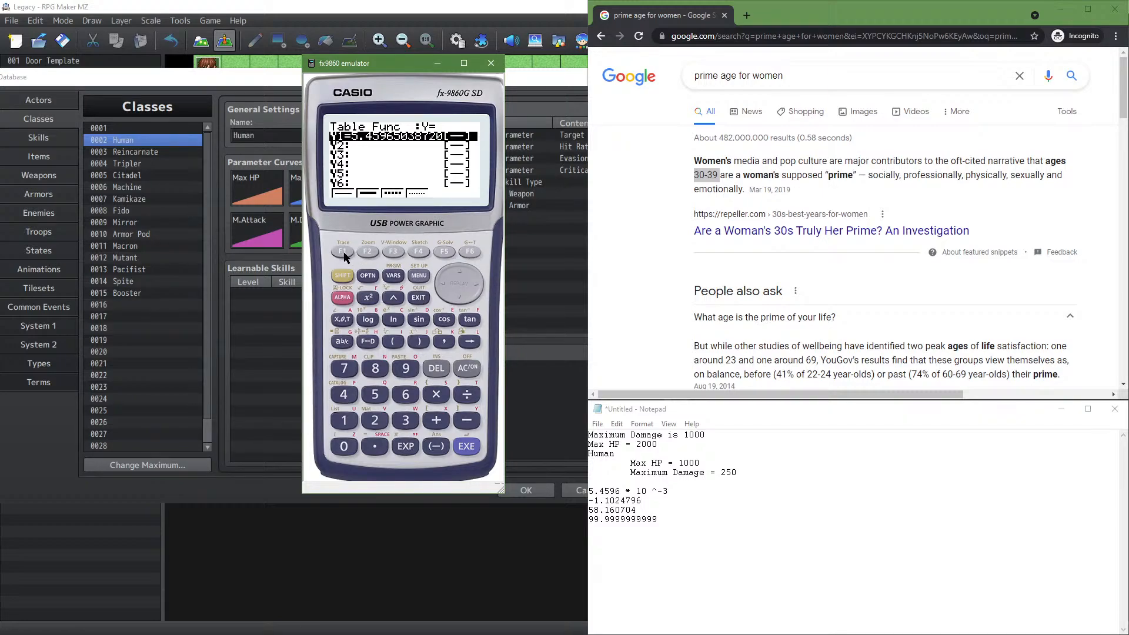
{"action": "left_click", "coordinate": [417, 297]}
{"action": "left_click", "coordinate": [437, 257]}
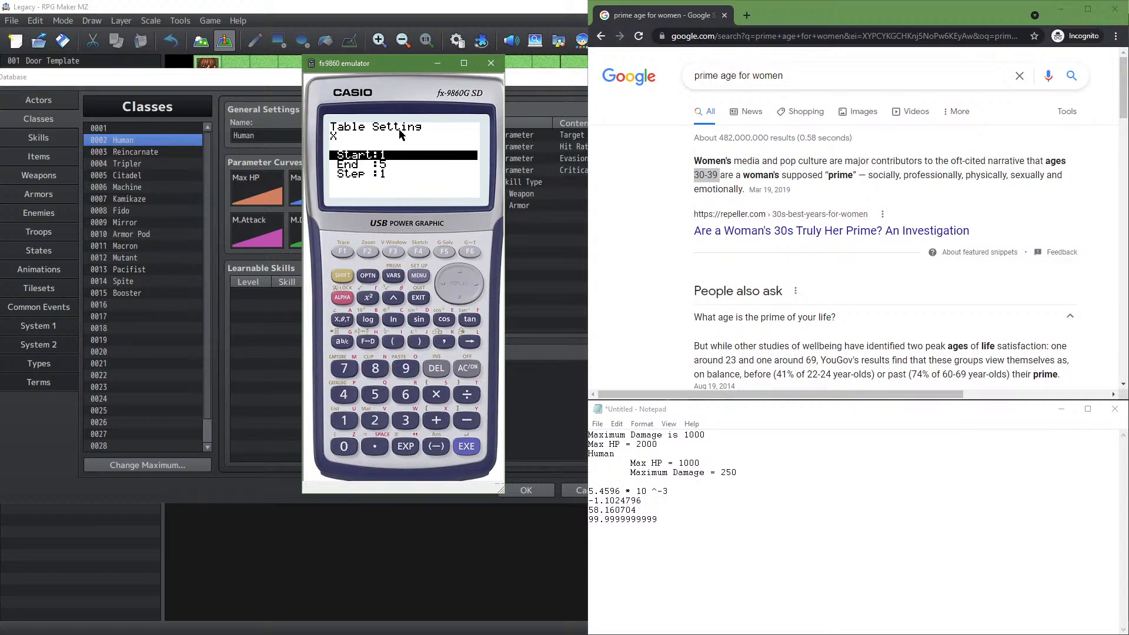
{"action": "left_click", "coordinate": [456, 288]}
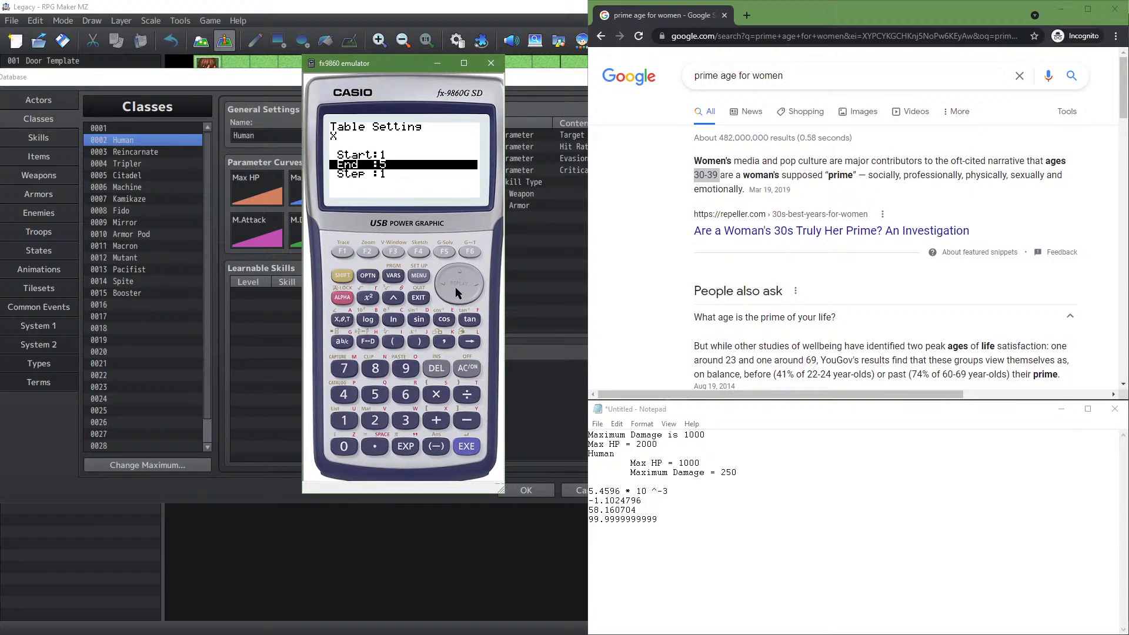
{"action": "type", "text": "99"}
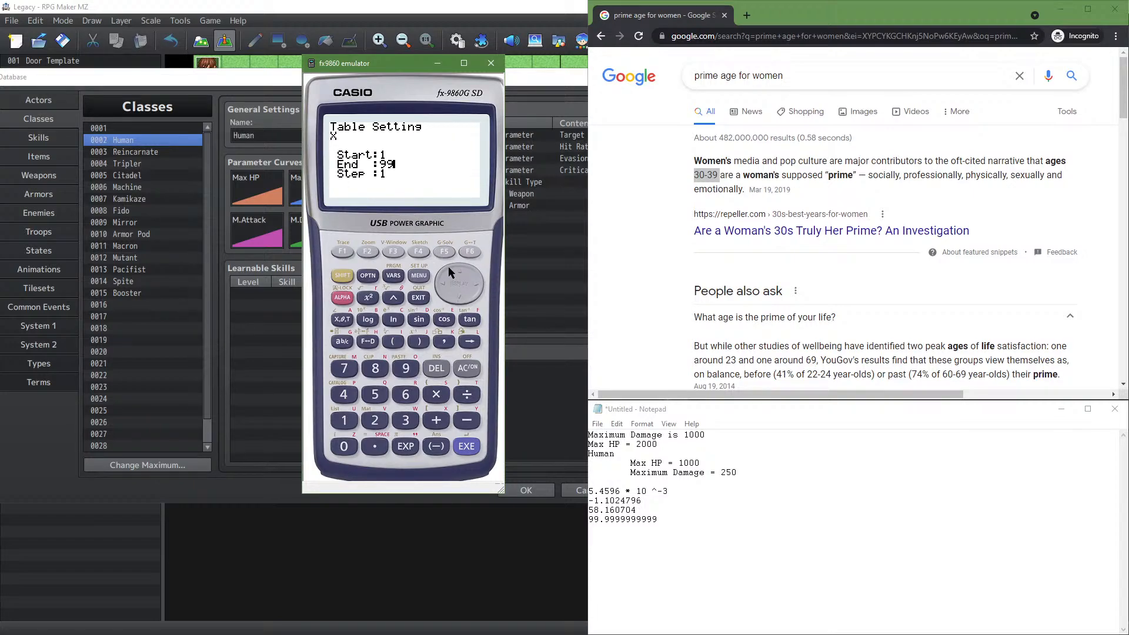
{"action": "left_click", "coordinate": [467, 445]}
{"action": "left_click", "coordinate": [477, 443]}
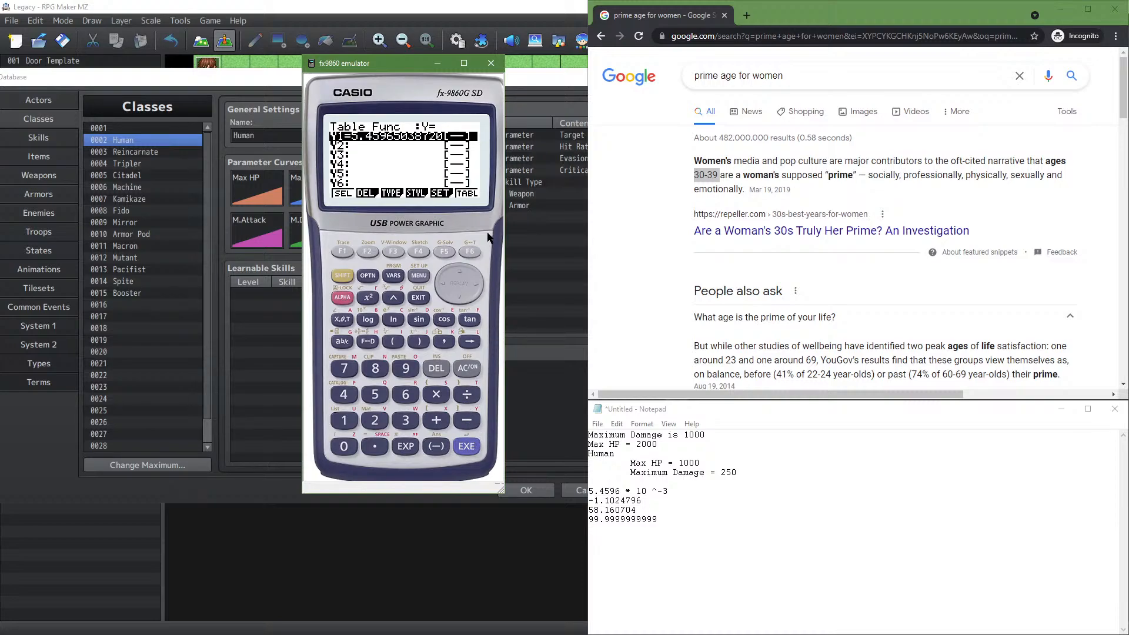
{"action": "left_click", "coordinate": [475, 251]}
Check the age and HP data in the STAT mode lists
{"action": "left_click", "coordinate": [419, 276]}
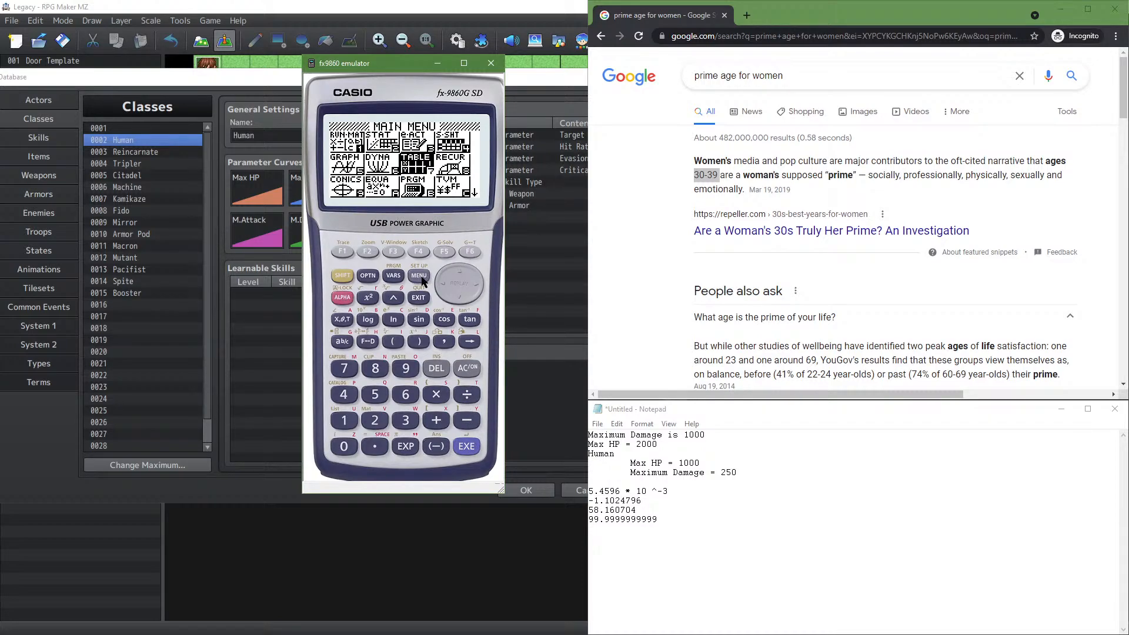
{"action": "left_click", "coordinate": [450, 270]}
{"action": "left_click", "coordinate": [442, 285]}
{"action": "left_click", "coordinate": [466, 445]}
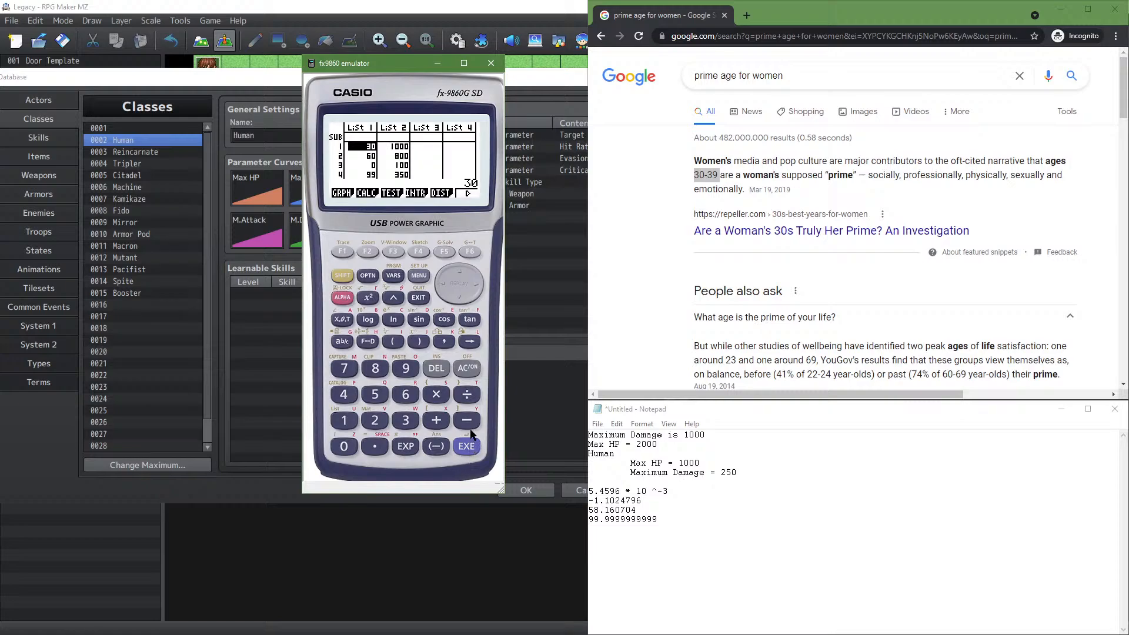
{"action": "left_click", "coordinate": [419, 276]}
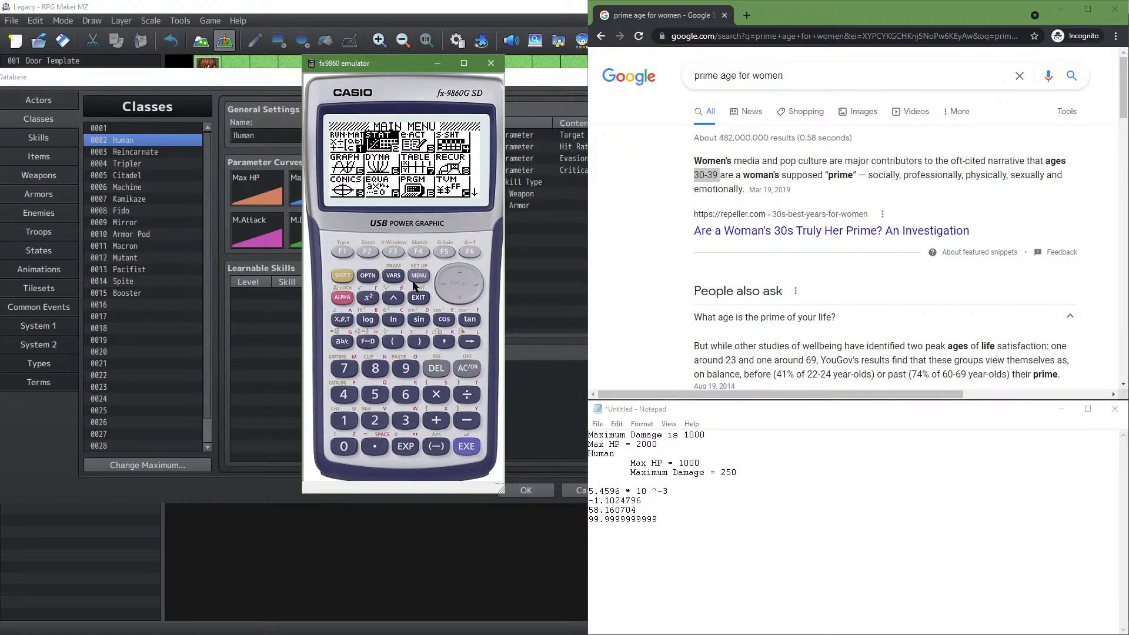
Try to draw Y1 in GRAPH mode, and delete the Y1 formula
{"action": "left_click", "coordinate": [375, 394]}
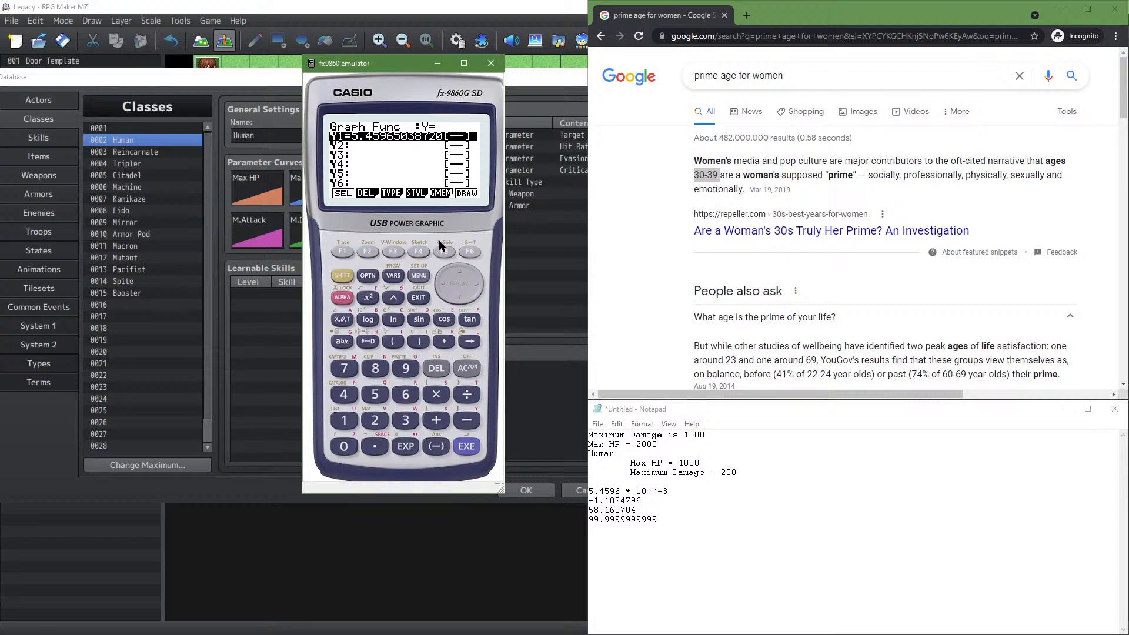
{"action": "left_click", "coordinate": [469, 252]}
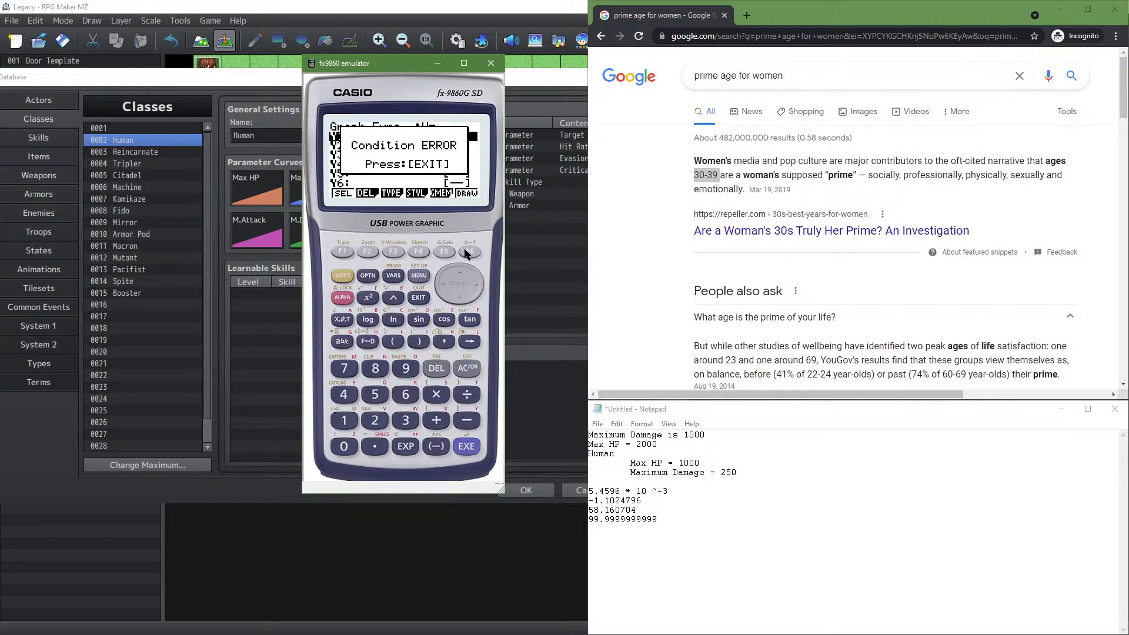
{"action": "left_click", "coordinate": [421, 297]}
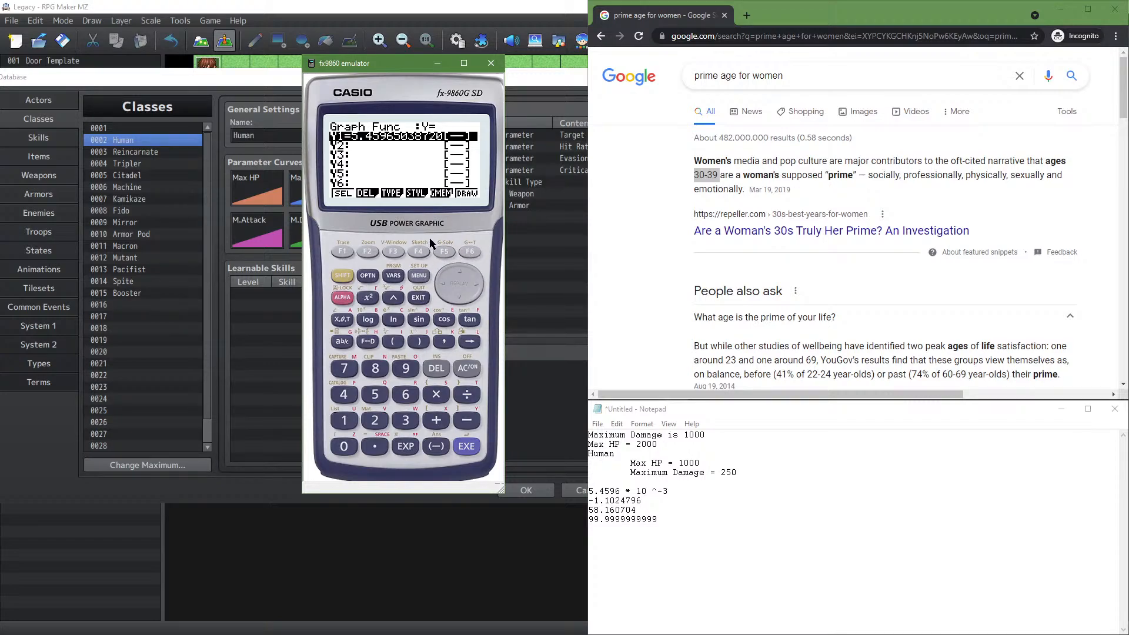
{"action": "left_click", "coordinate": [369, 251]}
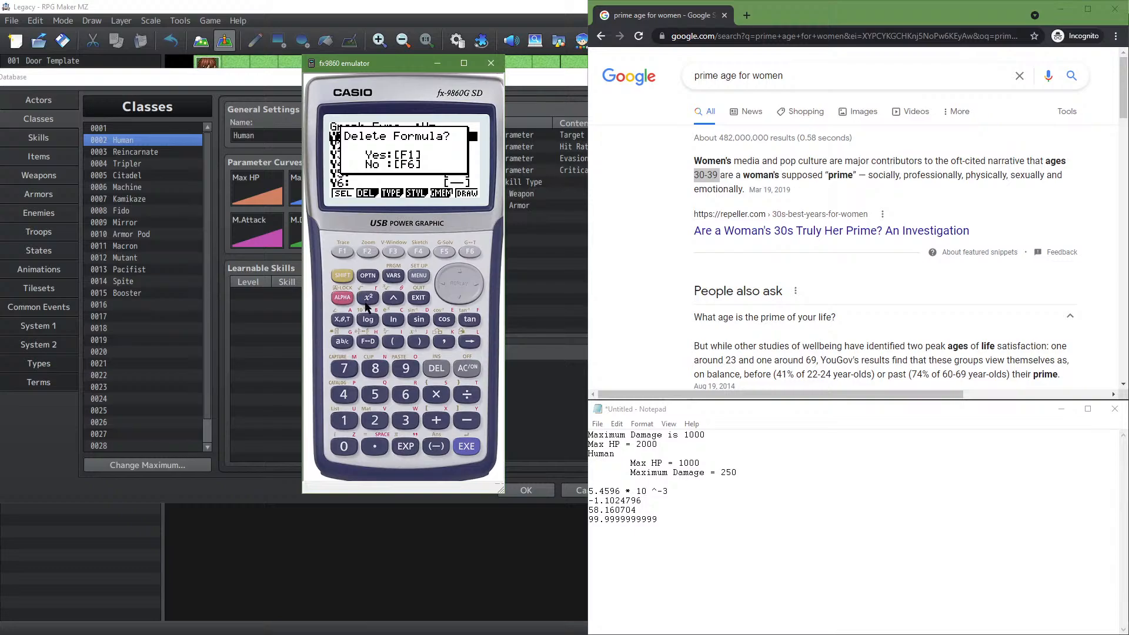
{"action": "left_click", "coordinate": [345, 253]}
Plot the list data as GPH1 in STAT mode, and calculate and draw its cubic (X^3) regression
{"action": "left_click", "coordinate": [418, 275]}
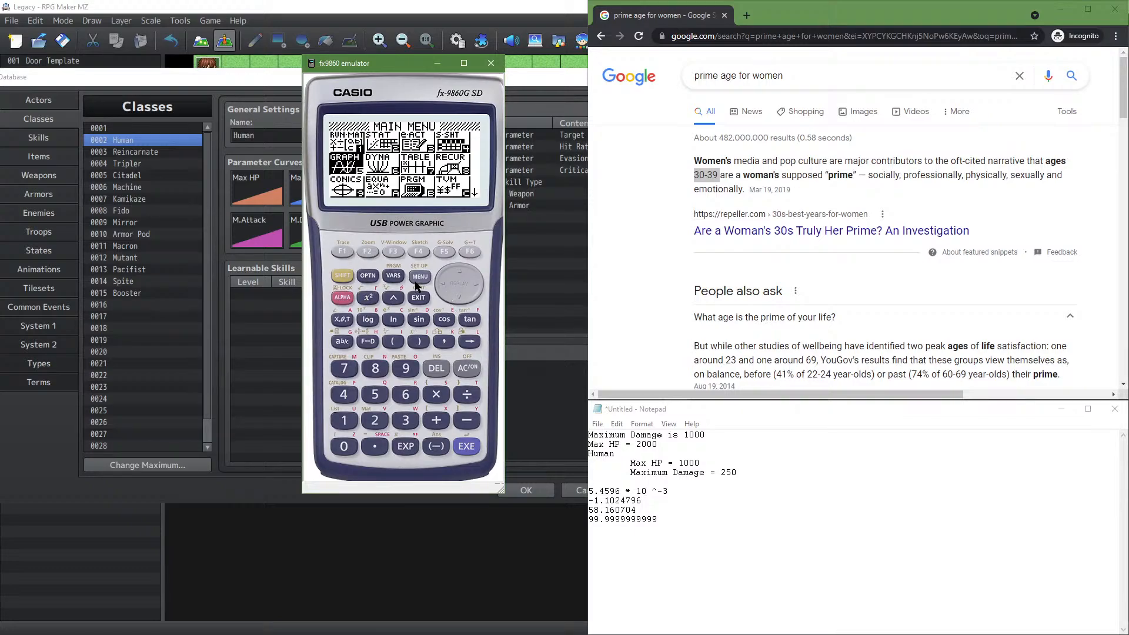
{"action": "left_click", "coordinate": [444, 273]}
{"action": "left_click", "coordinate": [475, 289]}
{"action": "left_click", "coordinate": [470, 447]}
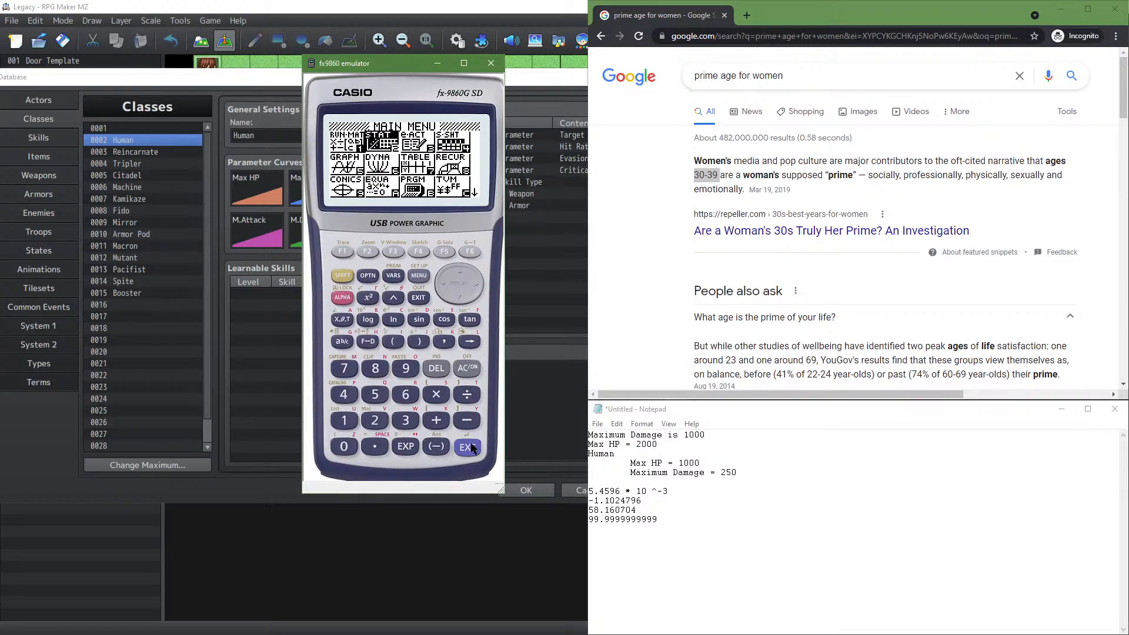
{"action": "left_click", "coordinate": [342, 252]}
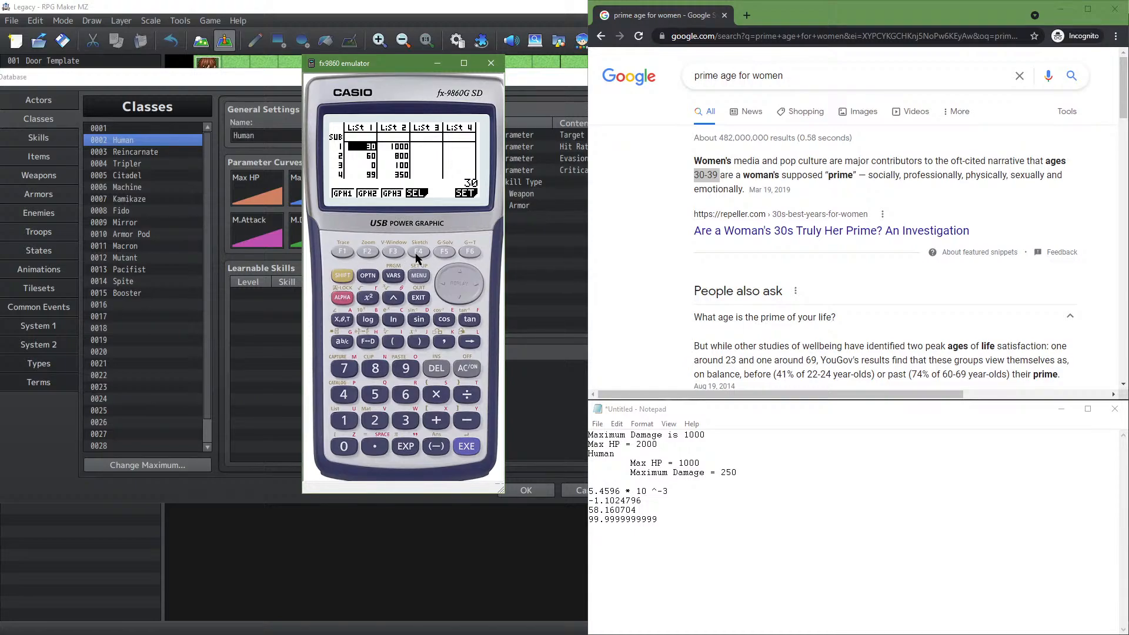
{"action": "left_click", "coordinate": [347, 253]}
{"action": "left_click", "coordinate": [343, 254]}
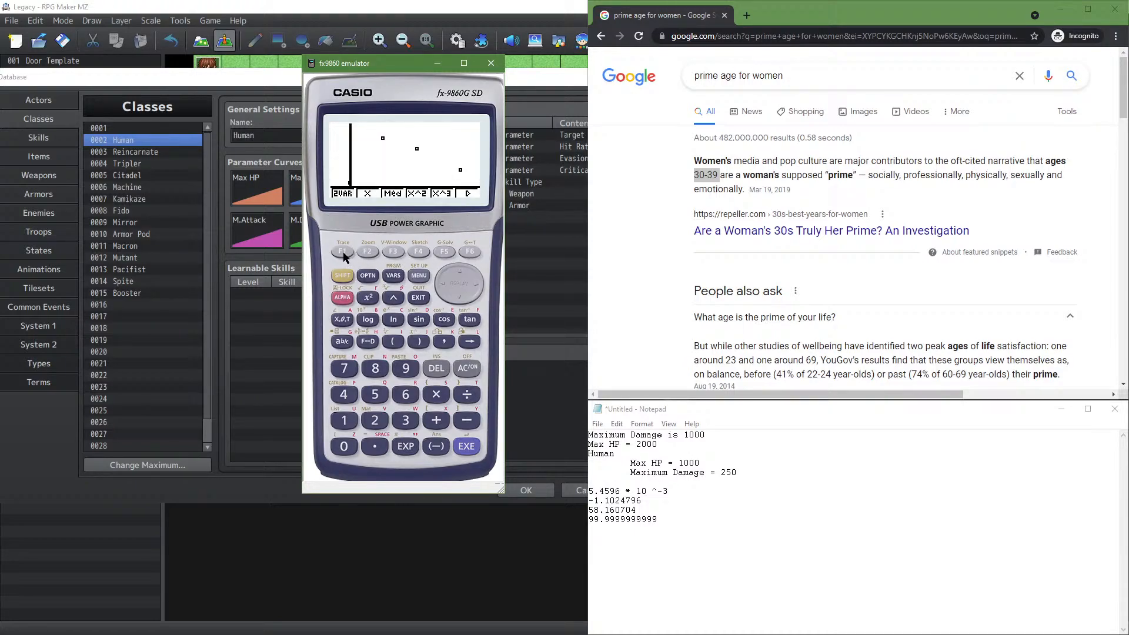
{"action": "left_click", "coordinate": [444, 252]}
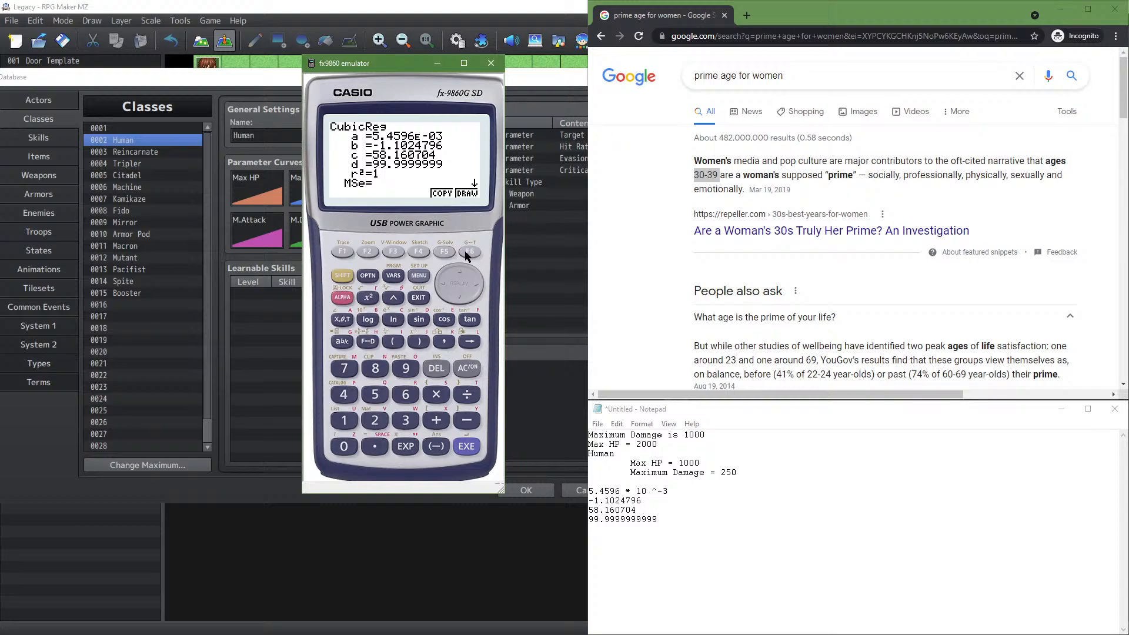
{"action": "left_click", "coordinate": [468, 253]}
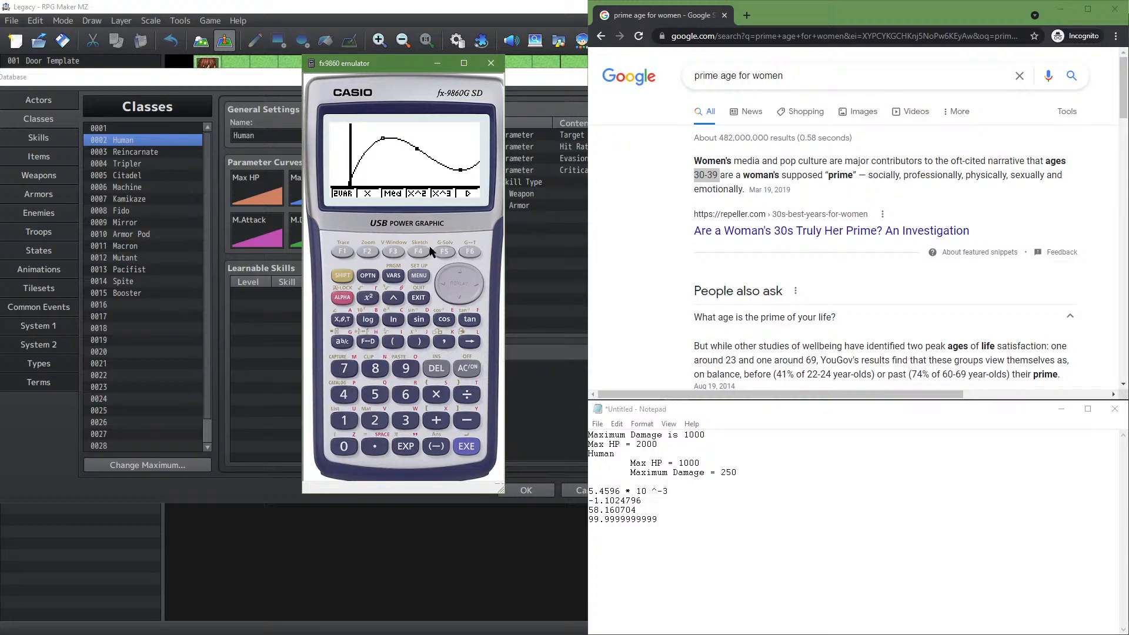
Recalculate the cubic regression and copy its equation into Y1
{"action": "left_click", "coordinate": [443, 252]}
{"action": "left_click", "coordinate": [442, 253]}
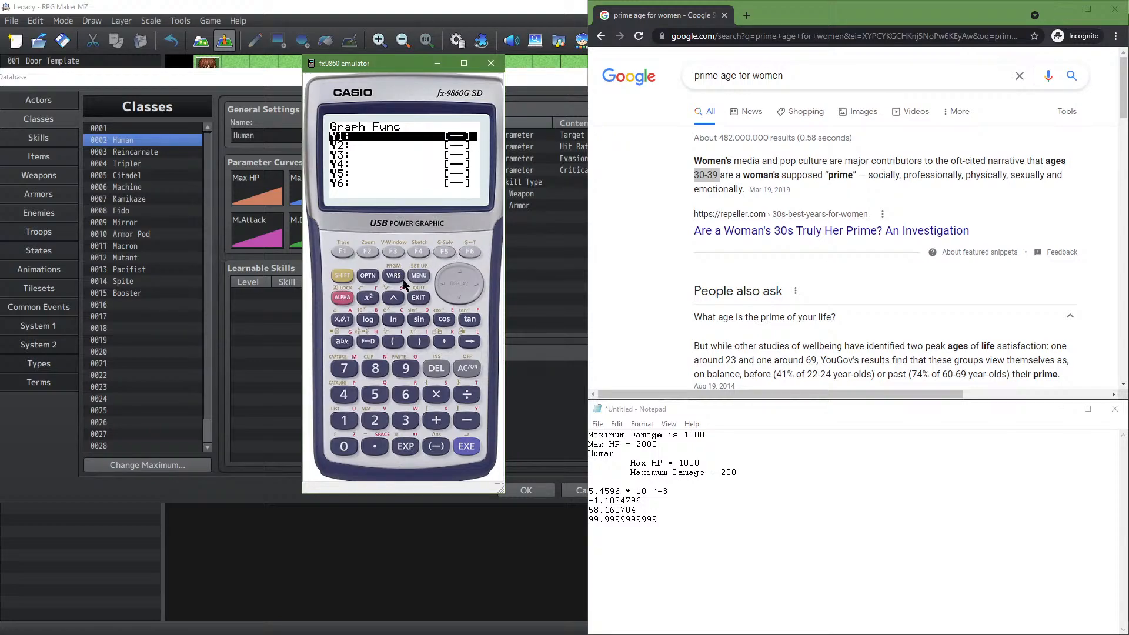
{"action": "left_click", "coordinate": [465, 445]}
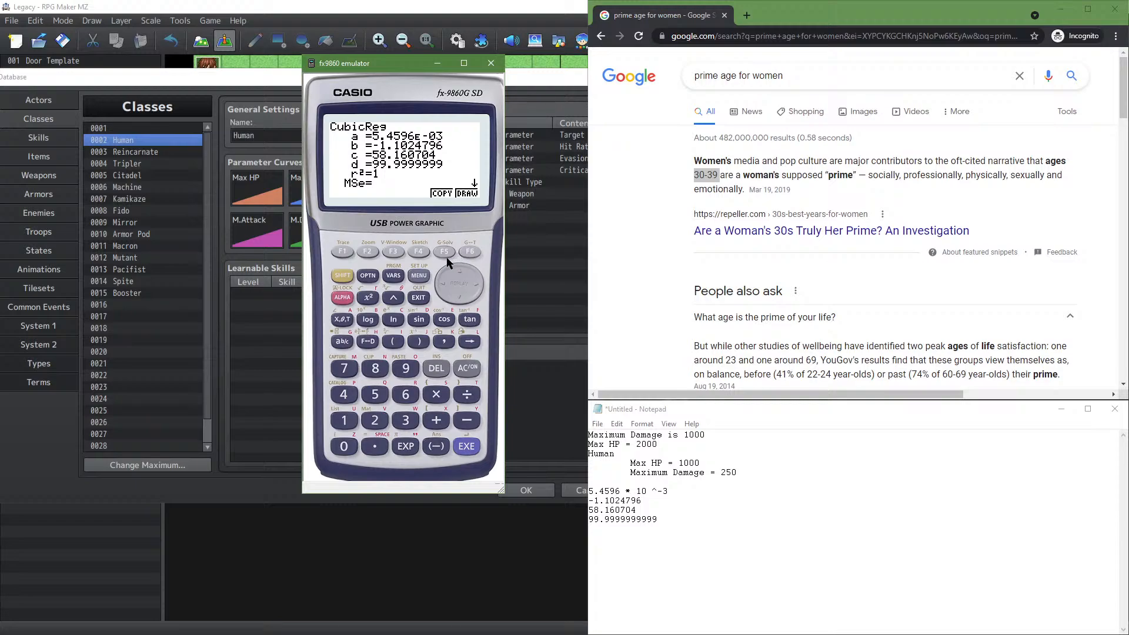
Switch to GRAPH mode and try to draw the copied regression equation
{"action": "left_click", "coordinate": [421, 276]}
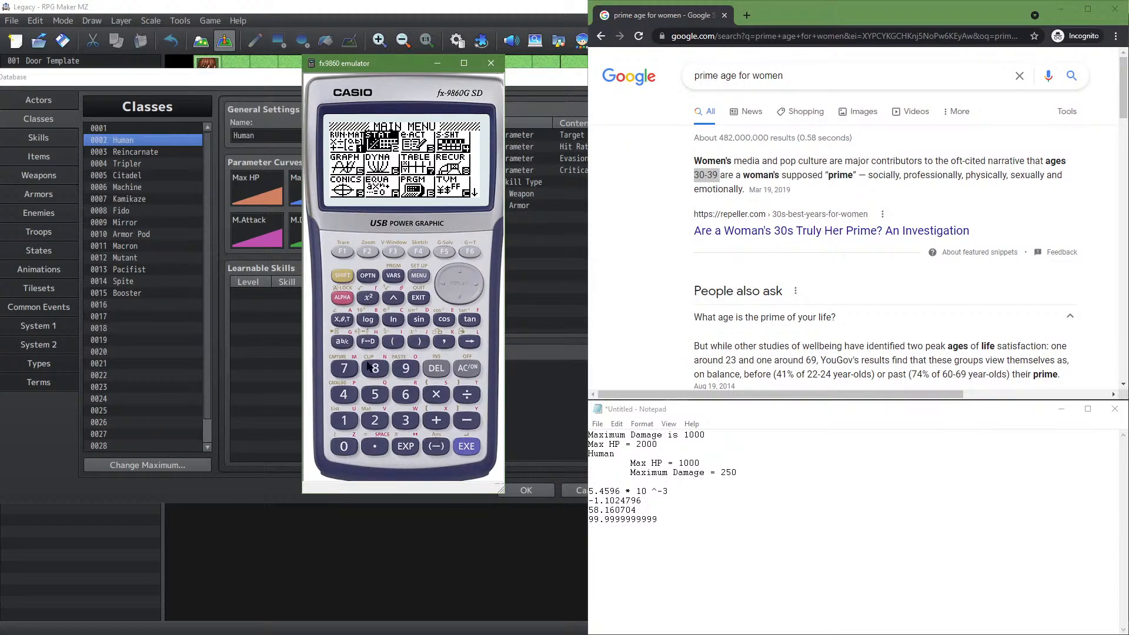
{"action": "left_click", "coordinate": [377, 395]}
{"action": "left_click", "coordinate": [471, 253]}
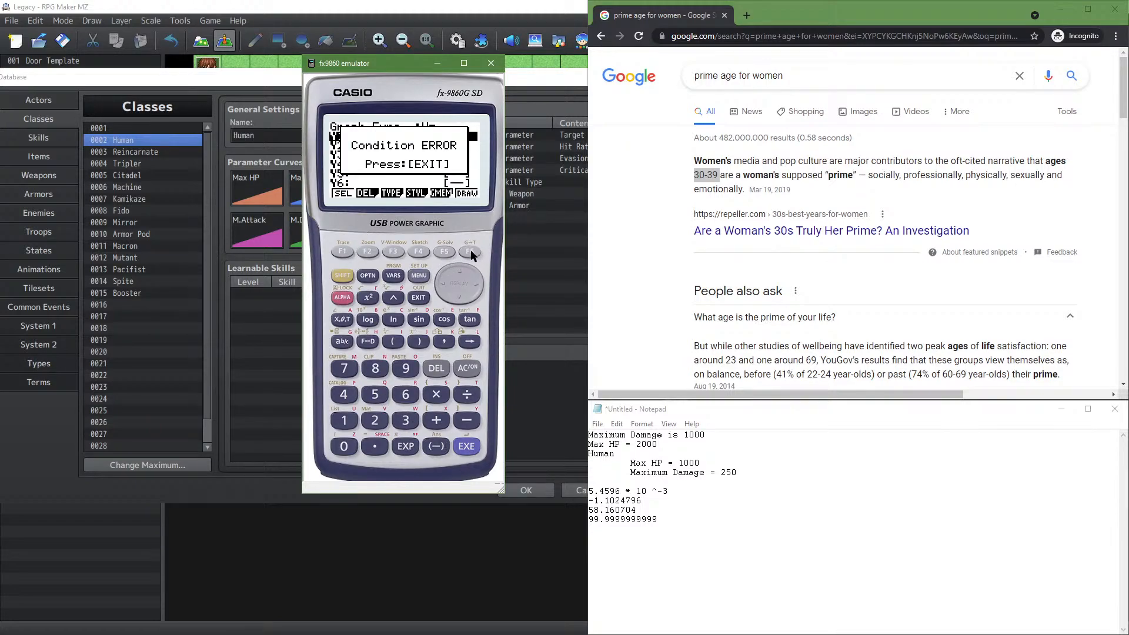
{"action": "left_click", "coordinate": [420, 276]}
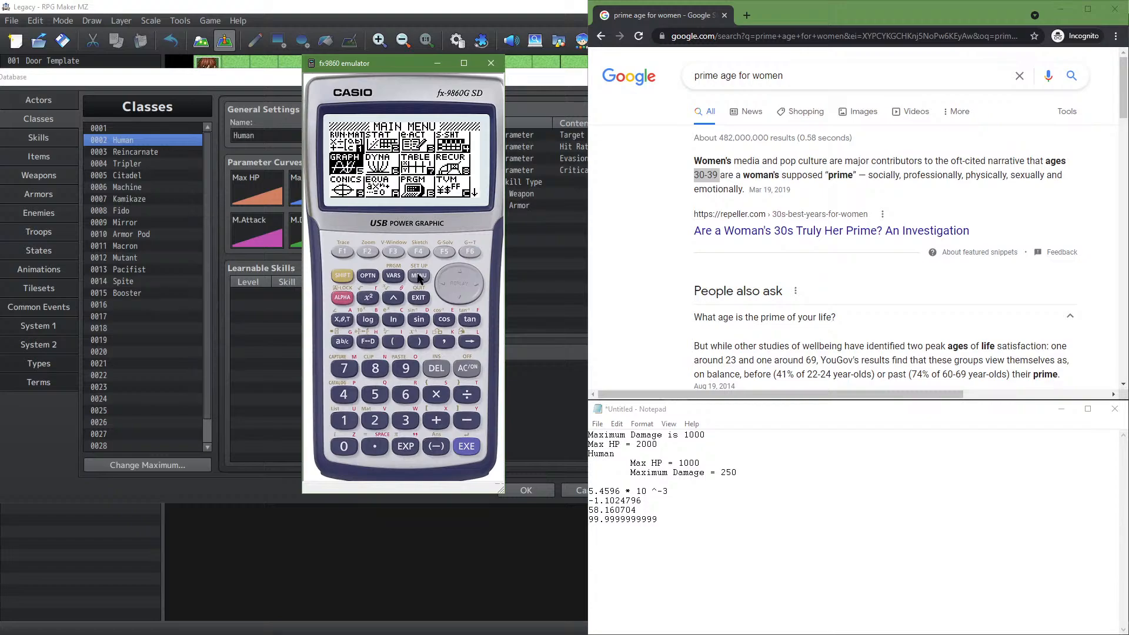
Reopen the STAT lists and set the first row to 0 in List 1 and 100 in List 2
{"action": "left_click", "coordinate": [470, 287]}
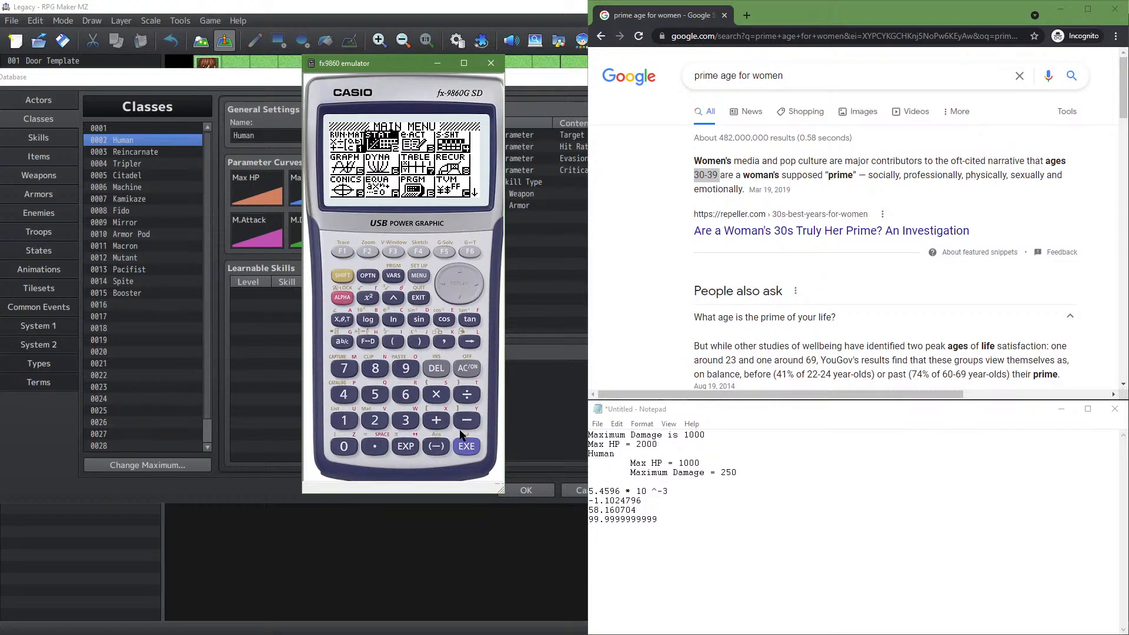
{"action": "left_click", "coordinate": [466, 446]}
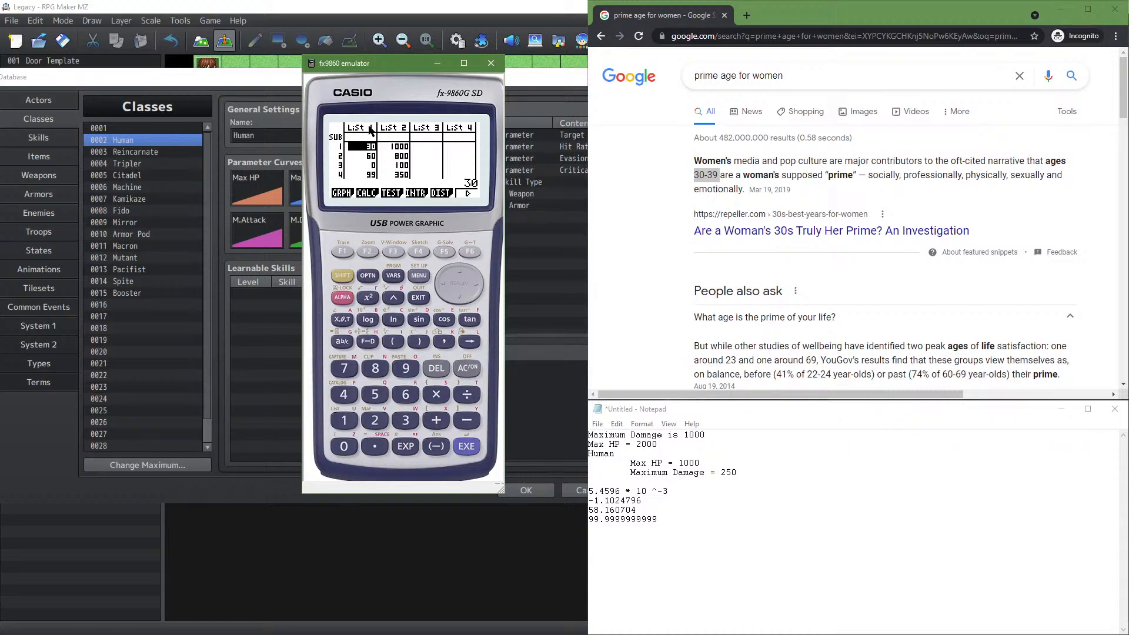
{"action": "key", "text": "Down"}
{"action": "key", "text": "Down"}
{"action": "key", "text": "Up"}
{"action": "key", "text": "Up"}
{"action": "type", "text": "0"}
{"action": "key", "text": "Down"}
{"action": "key", "text": "Right"}
{"action": "key", "text": "Up"}
{"action": "type", "text": "100"}
{"action": "key", "text": "Return"}
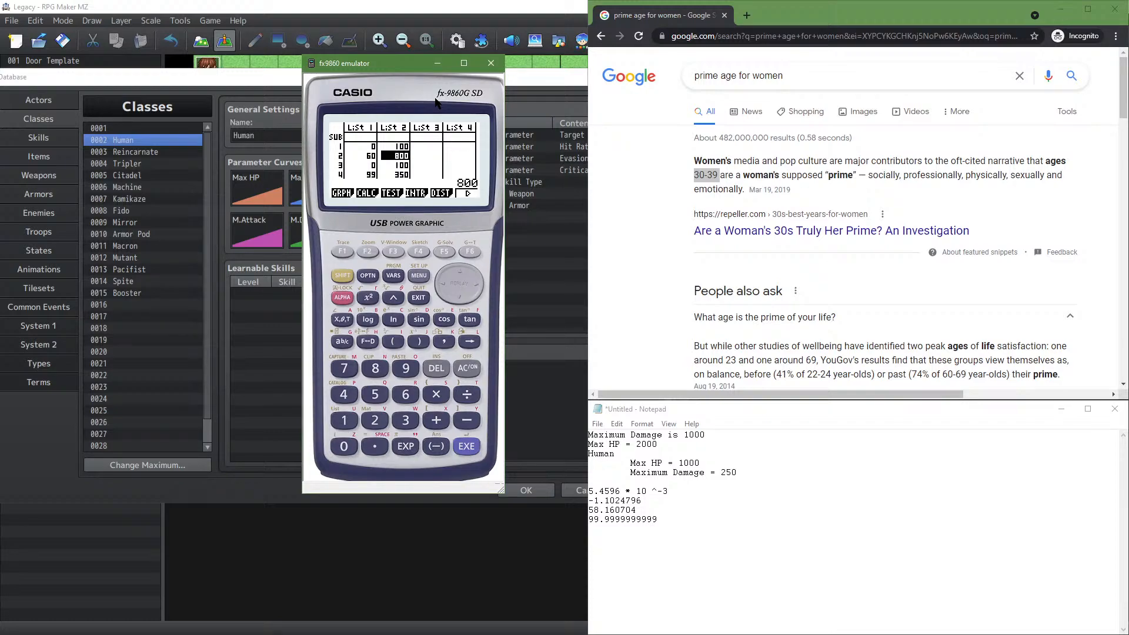
Set the third row of the lists to 60 in List 1 and 800 in List 2
{"action": "key", "text": "Left"}
{"action": "key", "text": "Down"}
{"action": "type", "text": "60"}
{"action": "key", "text": "Return"}
{"action": "key", "text": "Right"}
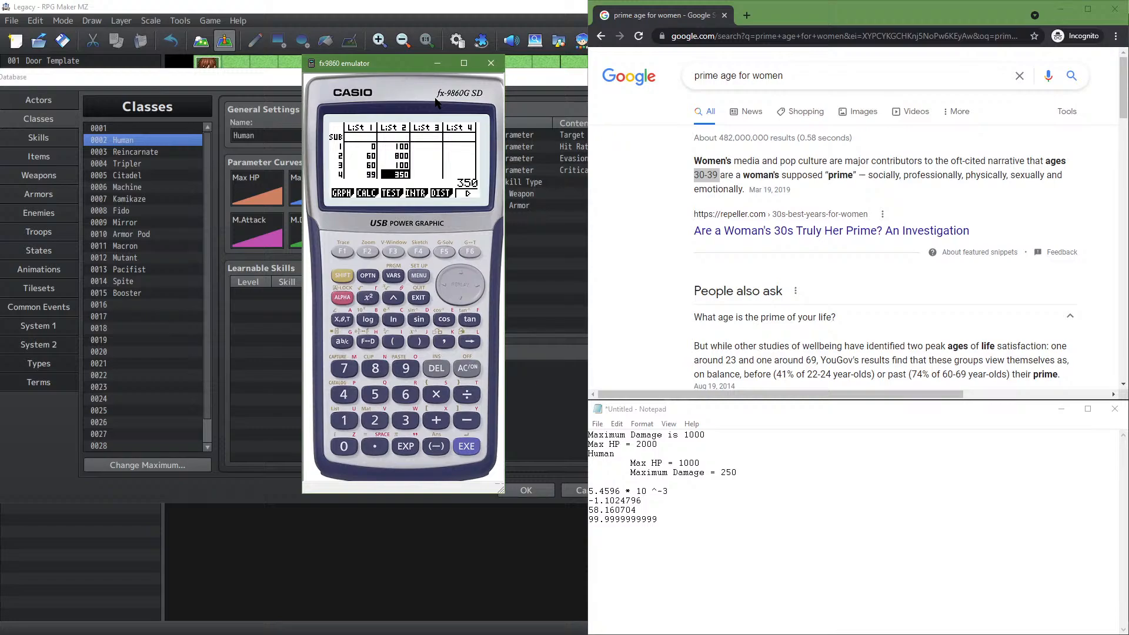
{"action": "type", "text": "800"}
{"action": "key", "text": "Return"}
Set the second row of the STAT lists to 30 in List 1 and 1000 in List 2
{"action": "key", "text": "Up"}
{"action": "key", "text": "Up"}
{"action": "key", "text": "Left"}
{"action": "type", "text": "30"}
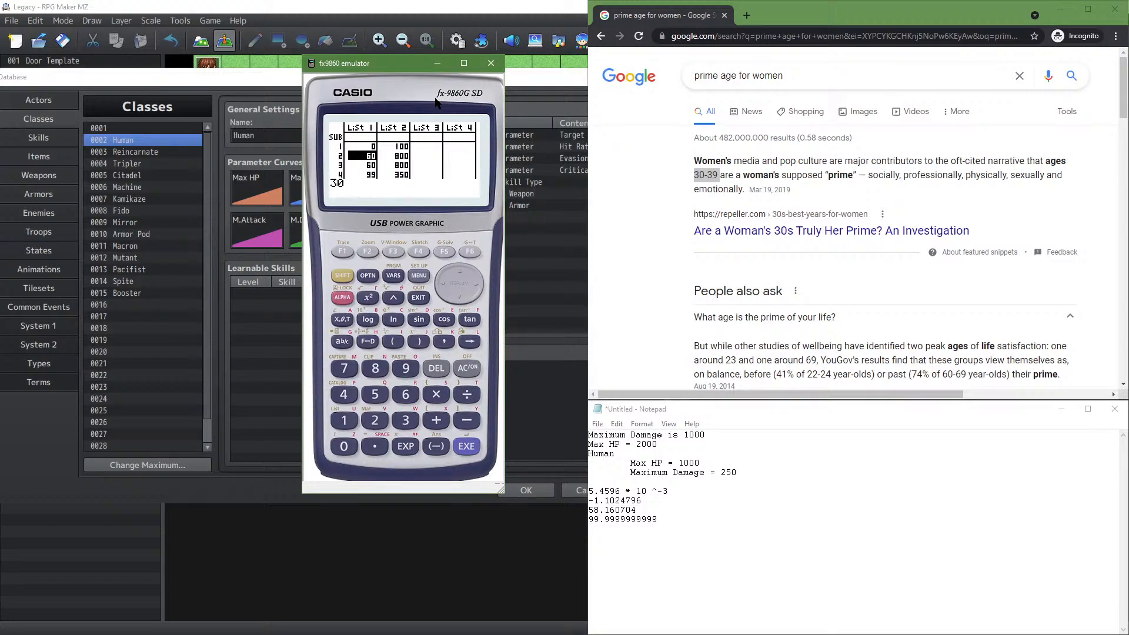
{"action": "key", "text": "Return"}
{"action": "key", "text": "Right"}
{"action": "type", "text": "1000"}
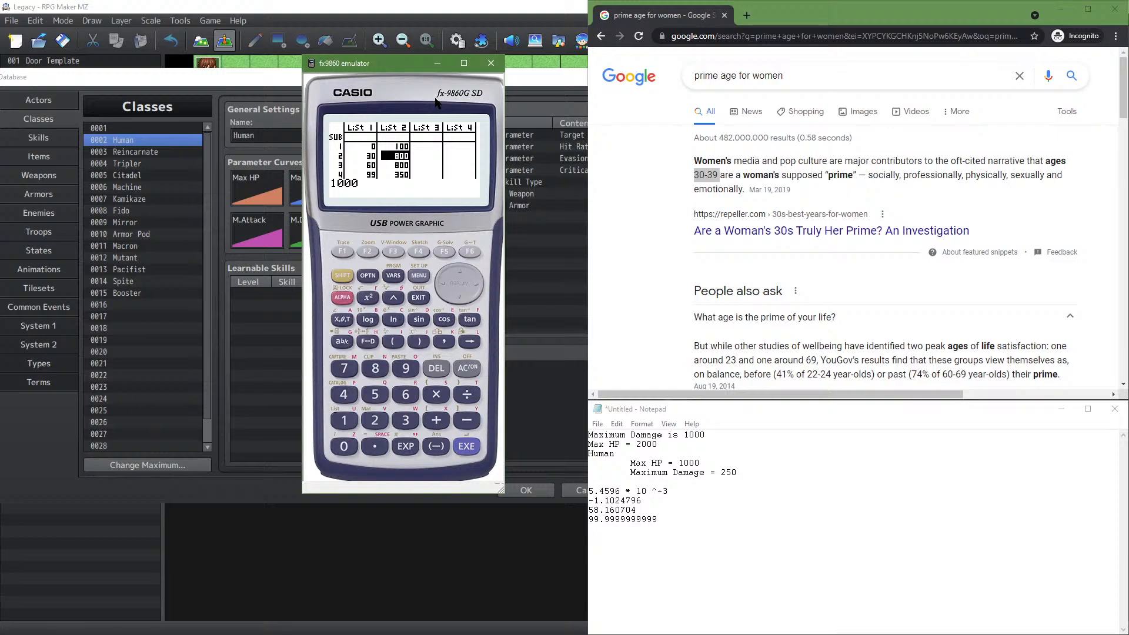
{"action": "key", "text": "Return"}
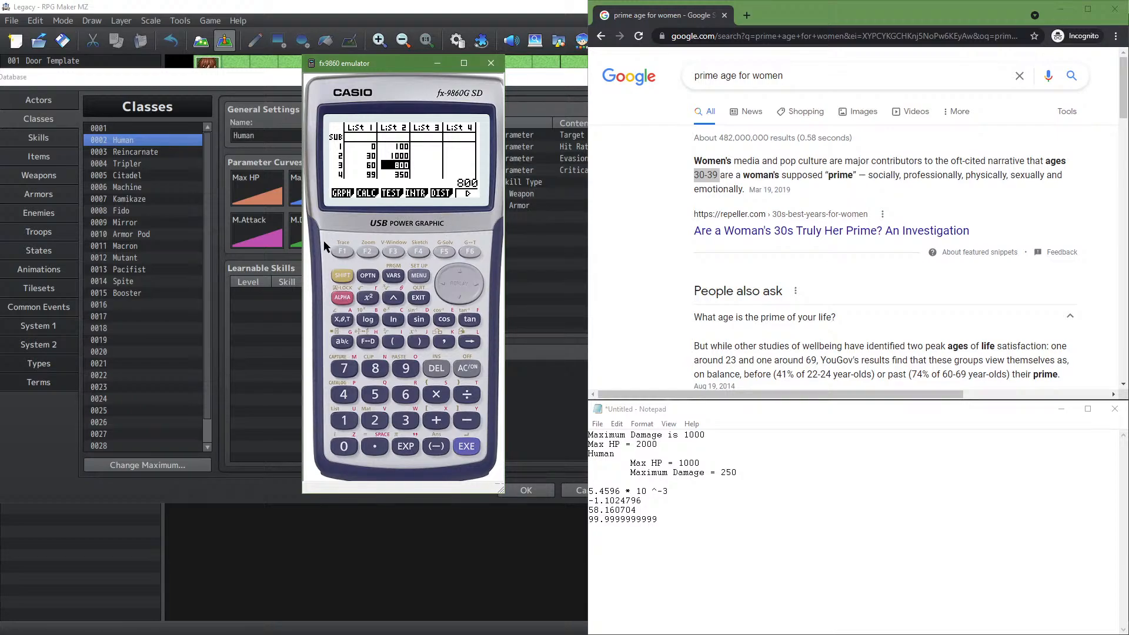
Plot the list data as Graph 1 with its cubic regression curve and copy the regression equation into Y1
{"action": "left_click", "coordinate": [340, 253]}
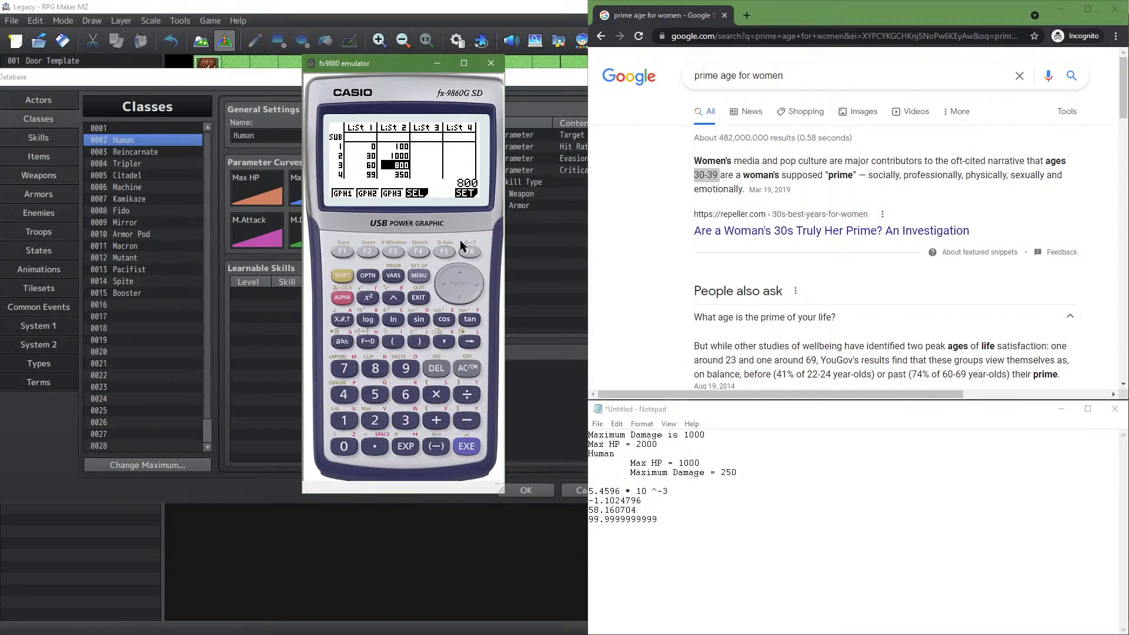
{"action": "left_click", "coordinate": [343, 248]}
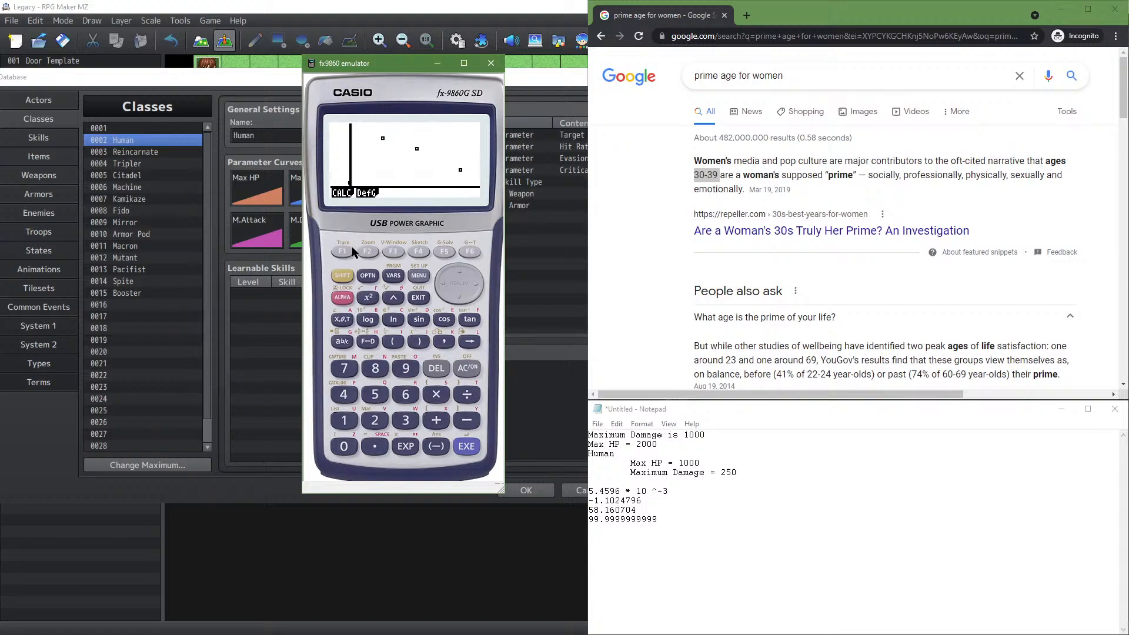
{"action": "left_click", "coordinate": [342, 251]}
{"action": "left_click", "coordinate": [454, 253]}
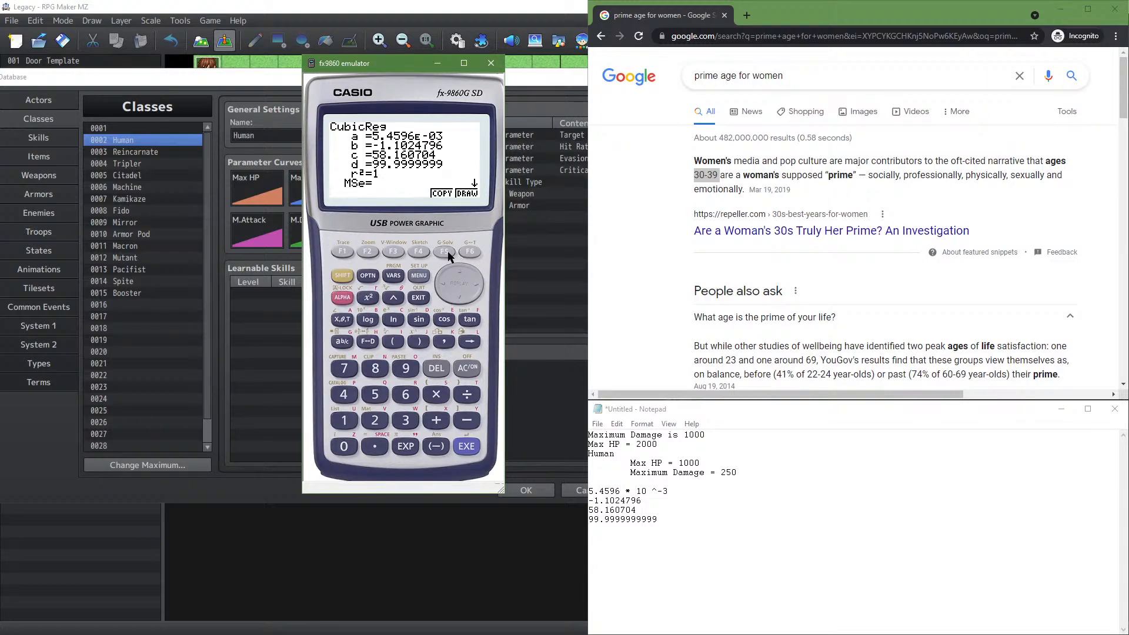
{"action": "left_click", "coordinate": [469, 250]}
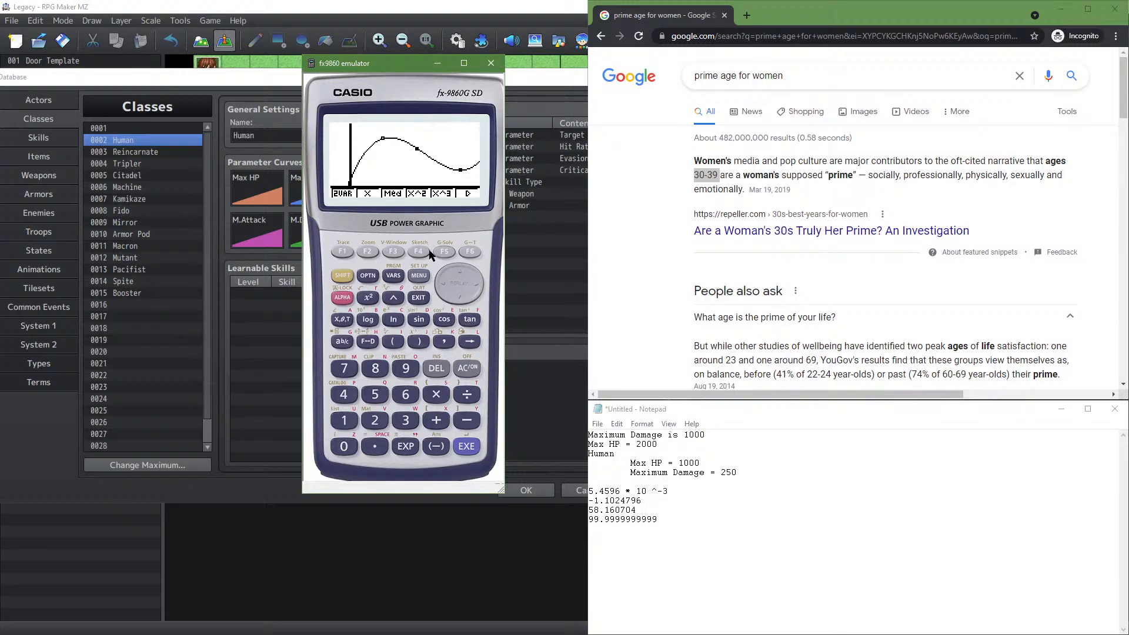
{"action": "left_click", "coordinate": [443, 257]}
{"action": "left_click", "coordinate": [445, 254]}
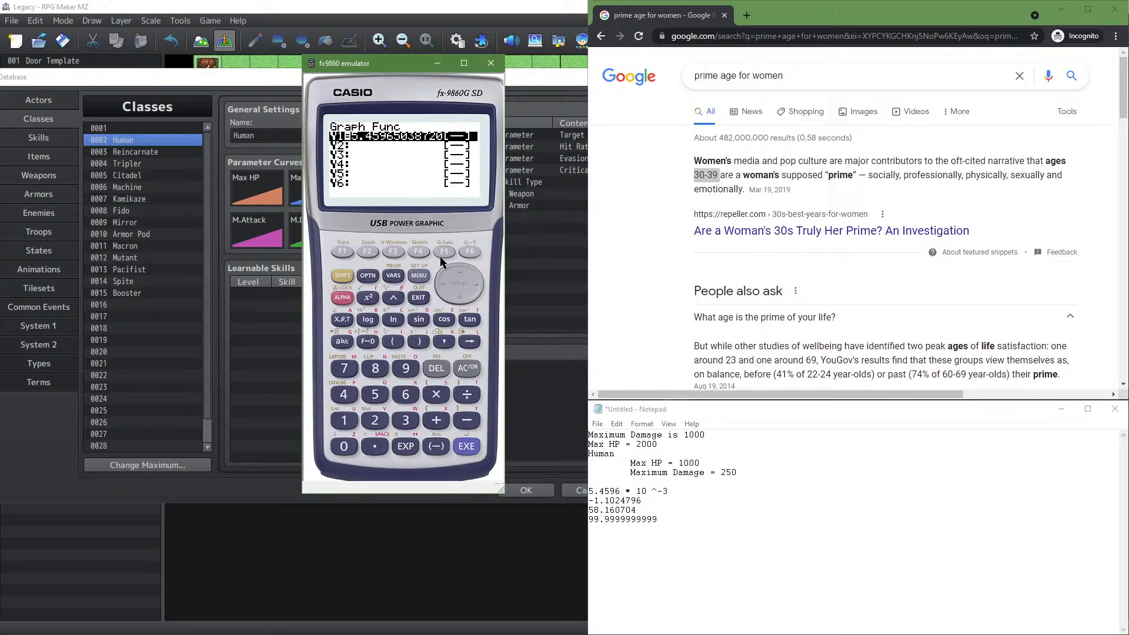
{"action": "left_click", "coordinate": [466, 445]}
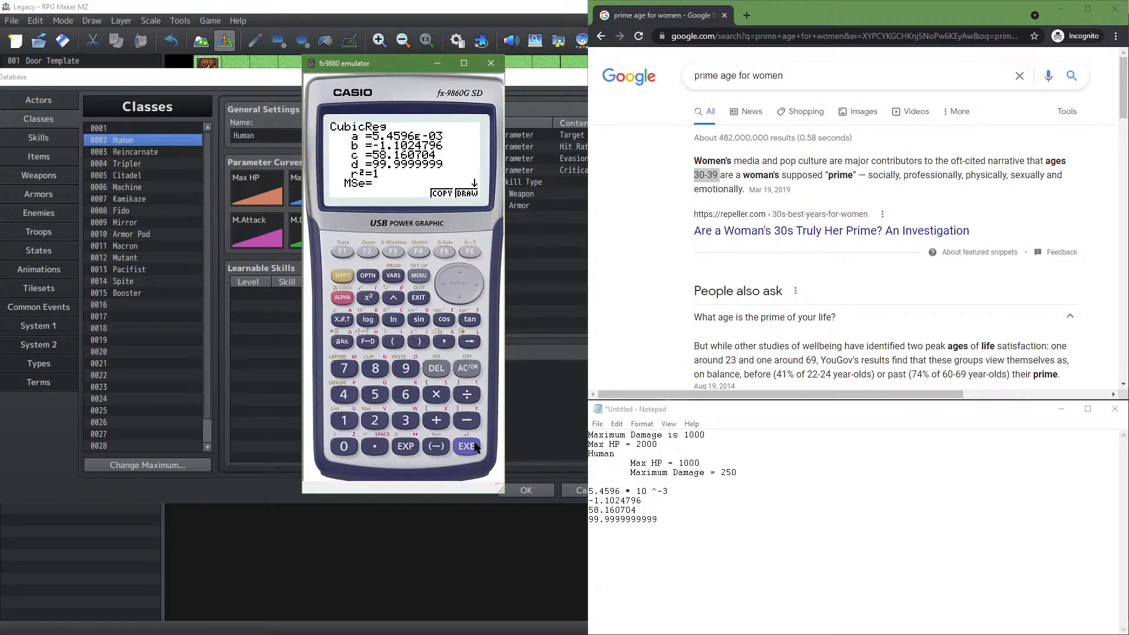
Switch to GRAPH mode, enable the Y1 regression equation and draw its curve
{"action": "left_click", "coordinate": [420, 277]}
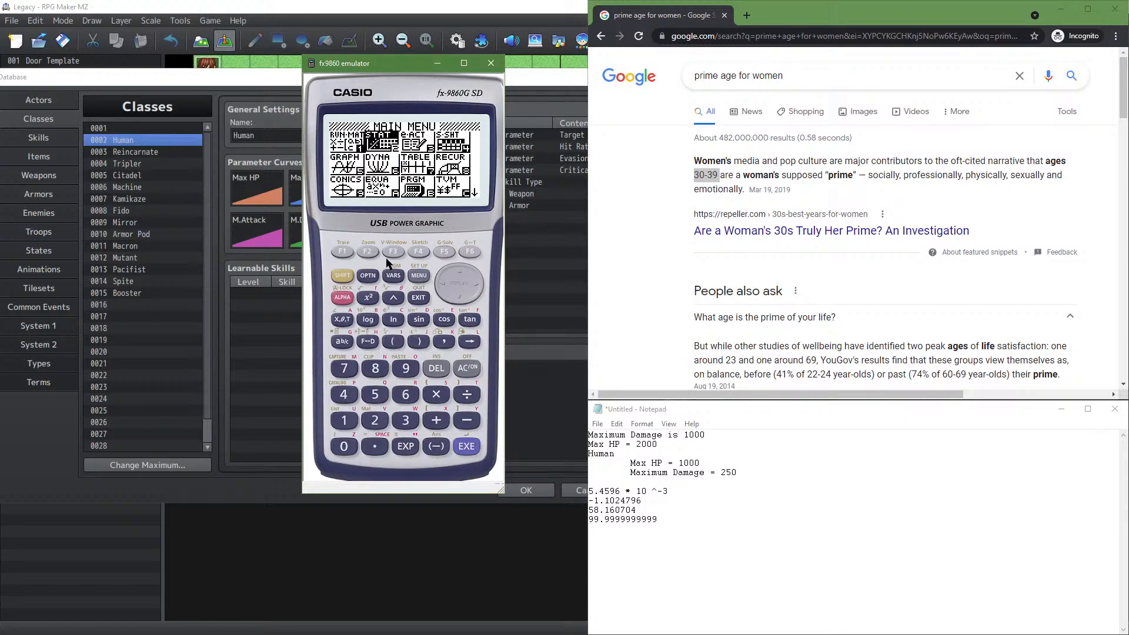
{"action": "left_click", "coordinate": [377, 372]}
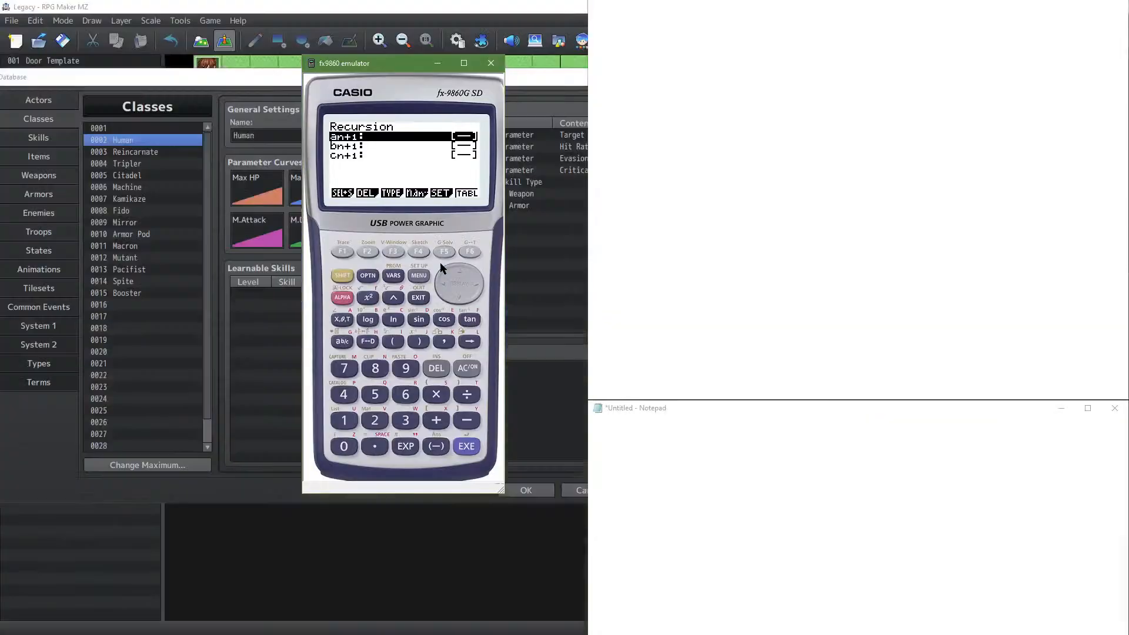
{"action": "left_click", "coordinate": [424, 276]}
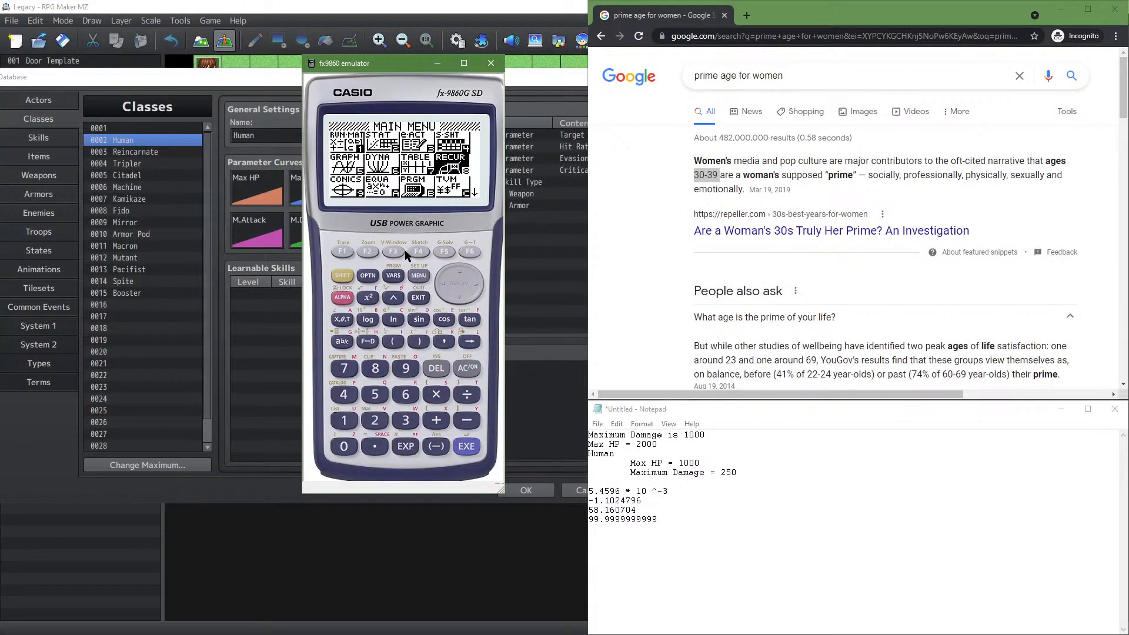
{"action": "key", "text": "5"}
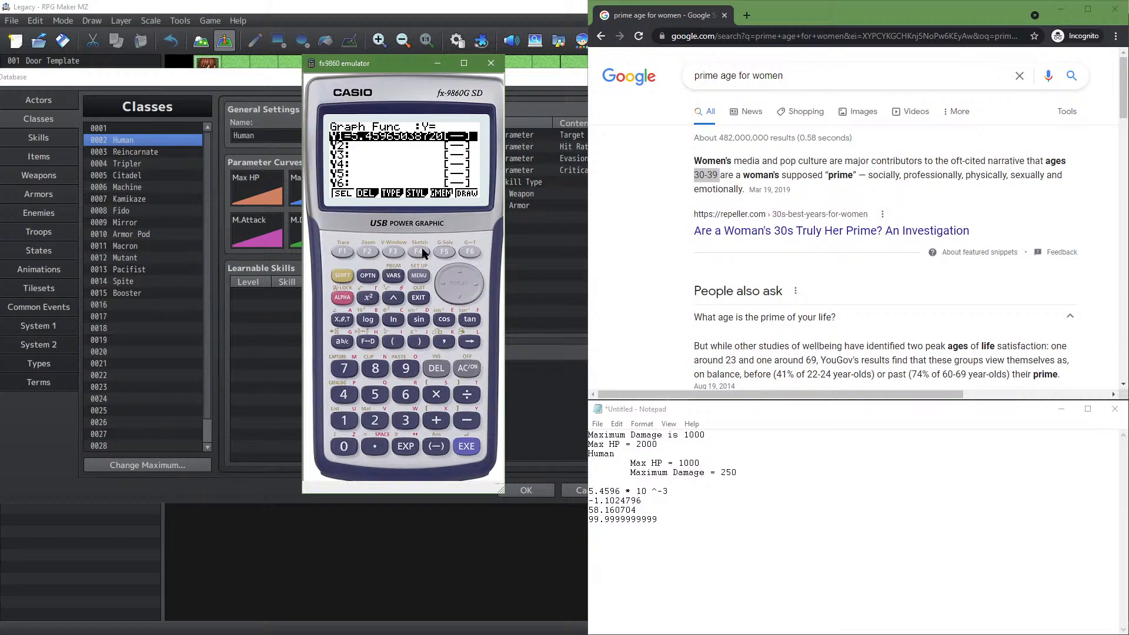
{"action": "left_click", "coordinate": [462, 256]}
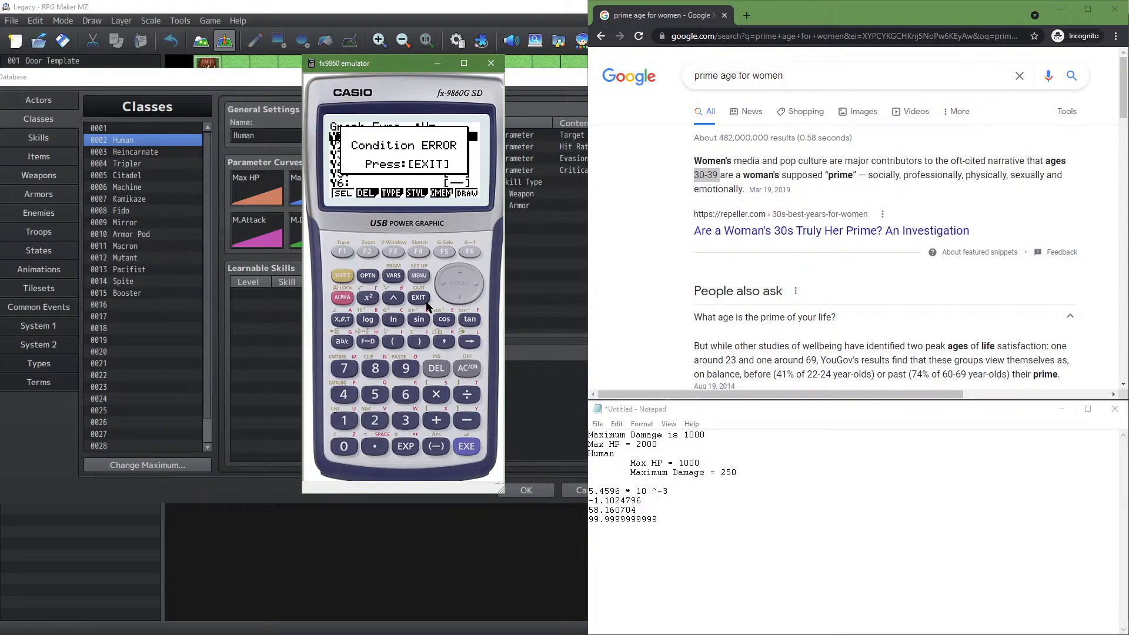
{"action": "left_click", "coordinate": [423, 299]}
{"action": "left_click", "coordinate": [442, 249]}
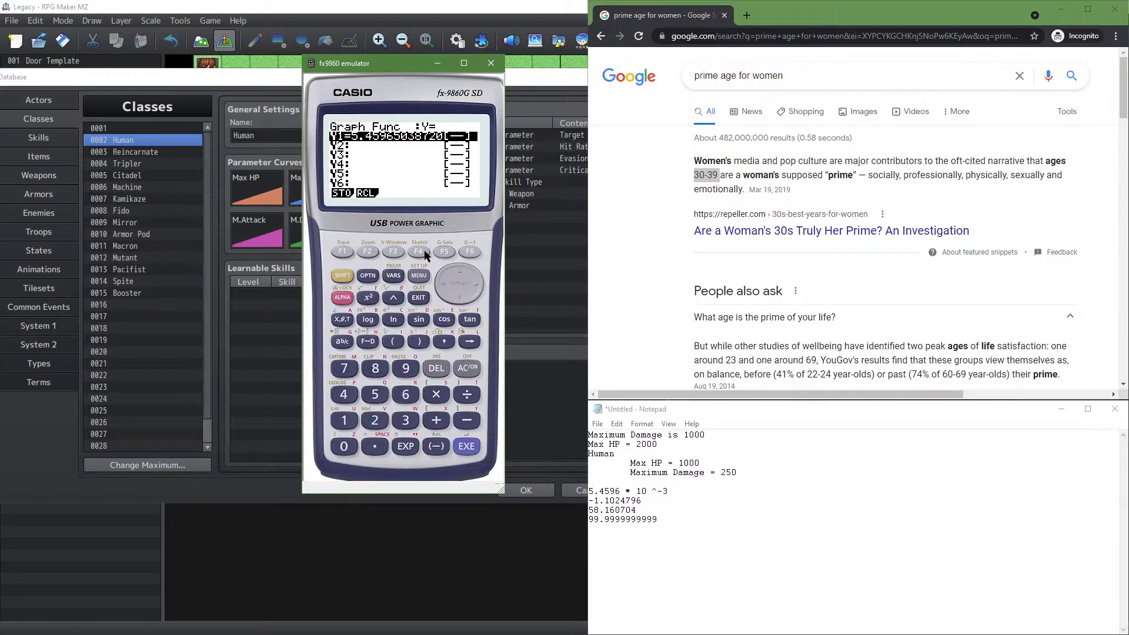
{"action": "left_click", "coordinate": [419, 298]}
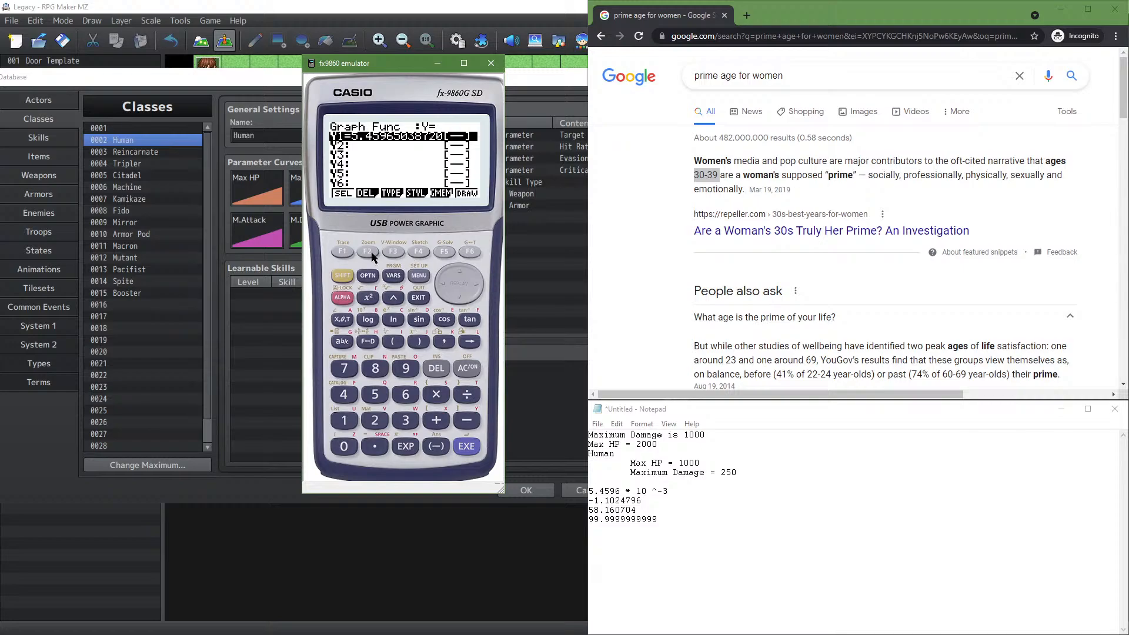
{"action": "left_click", "coordinate": [345, 251]}
{"action": "left_click", "coordinate": [345, 250]}
{"action": "left_click", "coordinate": [470, 251]}
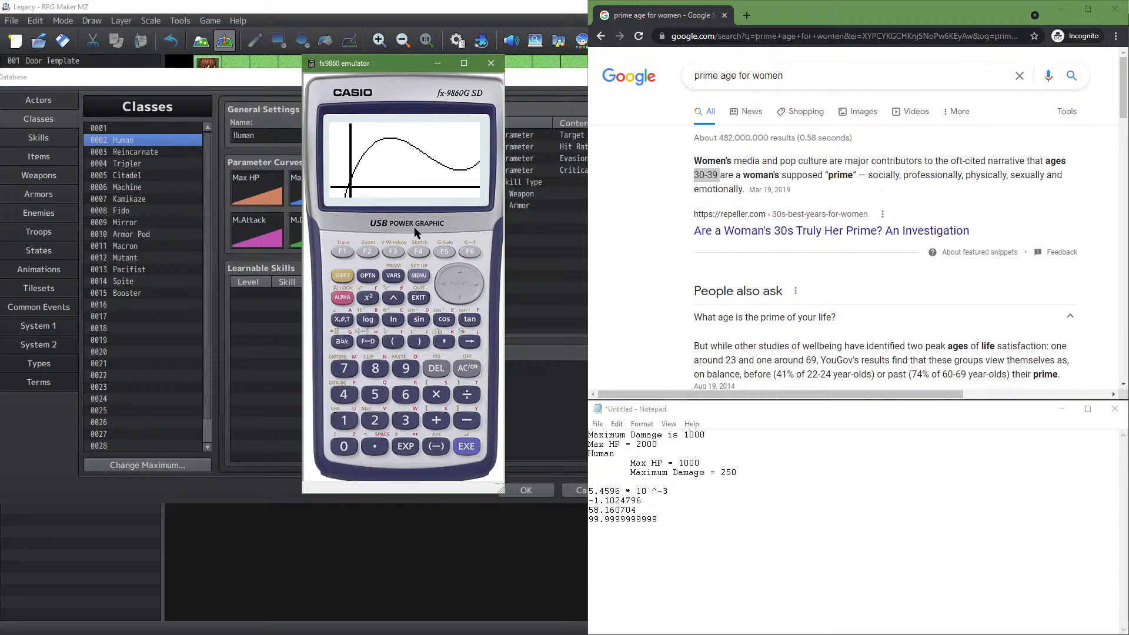
Switch to TABLE mode and generate the table of values for Y1
{"action": "left_click", "coordinate": [420, 277]}
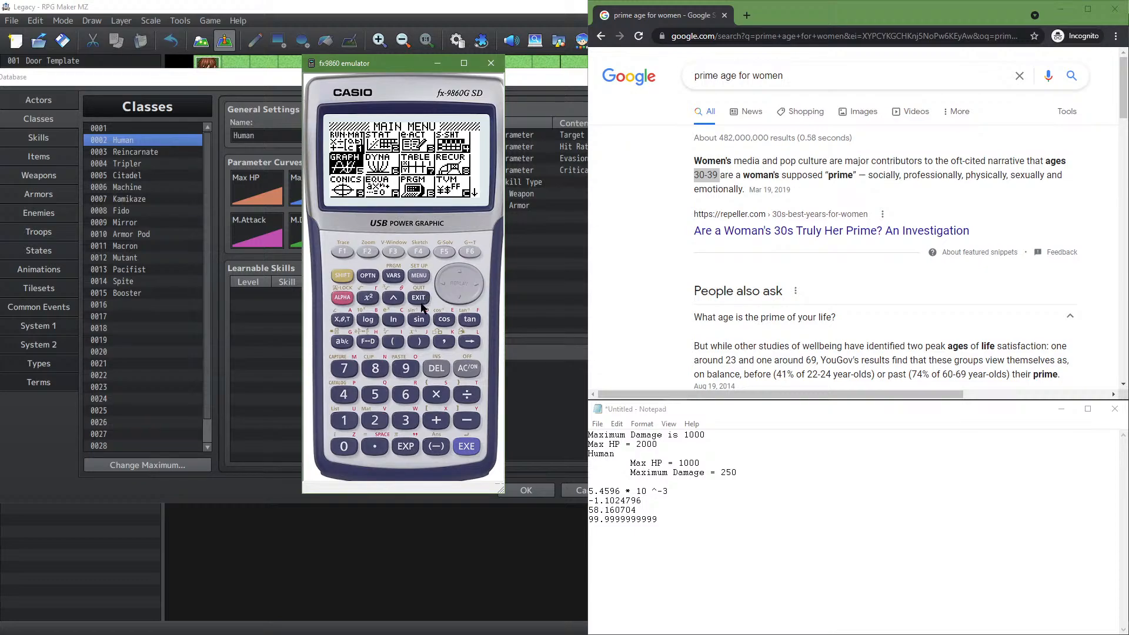
{"action": "key", "text": "7"}
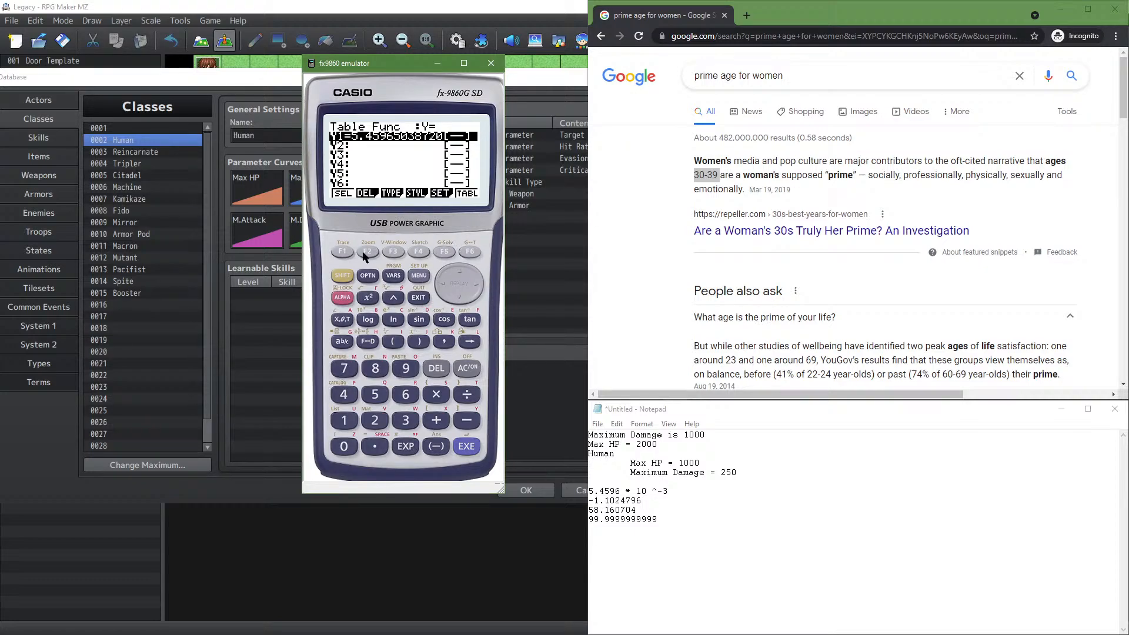
{"action": "left_click", "coordinate": [470, 251]}
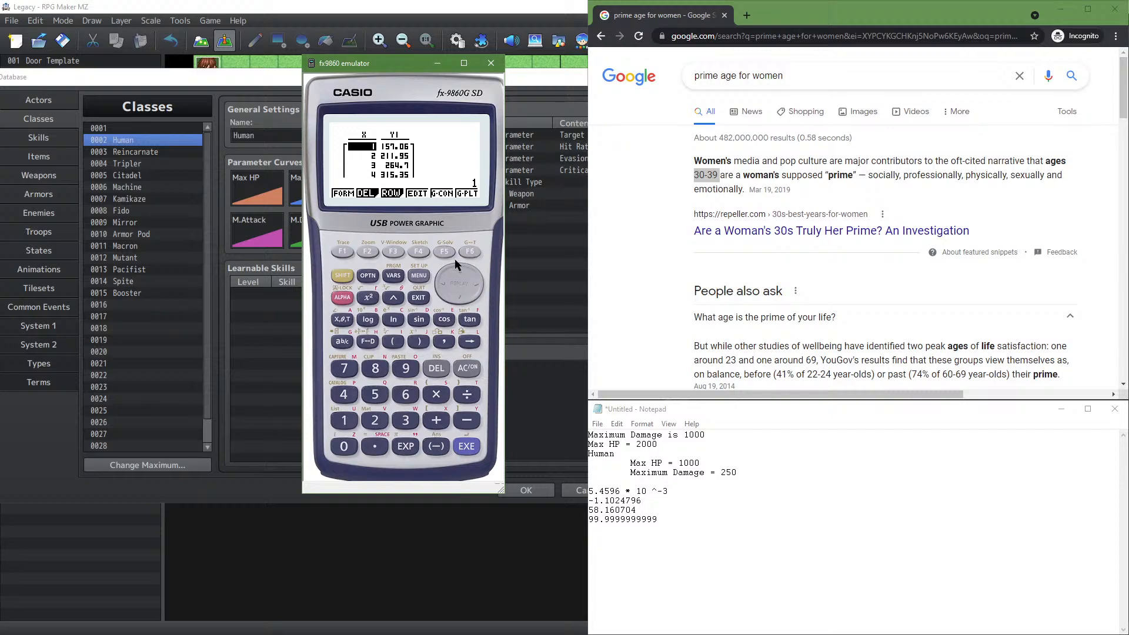
Examine the Y1 values for X across the whole table, then return to the first row
{"action": "key", "text": "Down"}
{"action": "key", "text": "Down"}
{"action": "key", "text": "Down"}
{"action": "key", "text": "Down"}
{"action": "key", "text": "Down"}
{"action": "key", "text": "Down"}
{"action": "key", "text": "Down"}
{"action": "key", "text": "Down"}
{"action": "key", "text": "Down"}
{"action": "key", "text": "Down"}
{"action": "key", "text": "Down"}
{"action": "key", "text": "Down"}
{"action": "key", "text": "Down"}
{"action": "key", "text": "Down"}
{"action": "key", "text": "Down"}
{"action": "key", "text": "Down"}
{"action": "key", "text": "Down"}
{"action": "key", "text": "Down"}
{"action": "key", "text": "Down"}
{"action": "key", "text": "Down"}
{"action": "key", "text": "Down"}
{"action": "key", "text": "Down"}
{"action": "key", "text": "Down"}
{"action": "key", "text": "Down"}
{"action": "key", "text": "Down"}
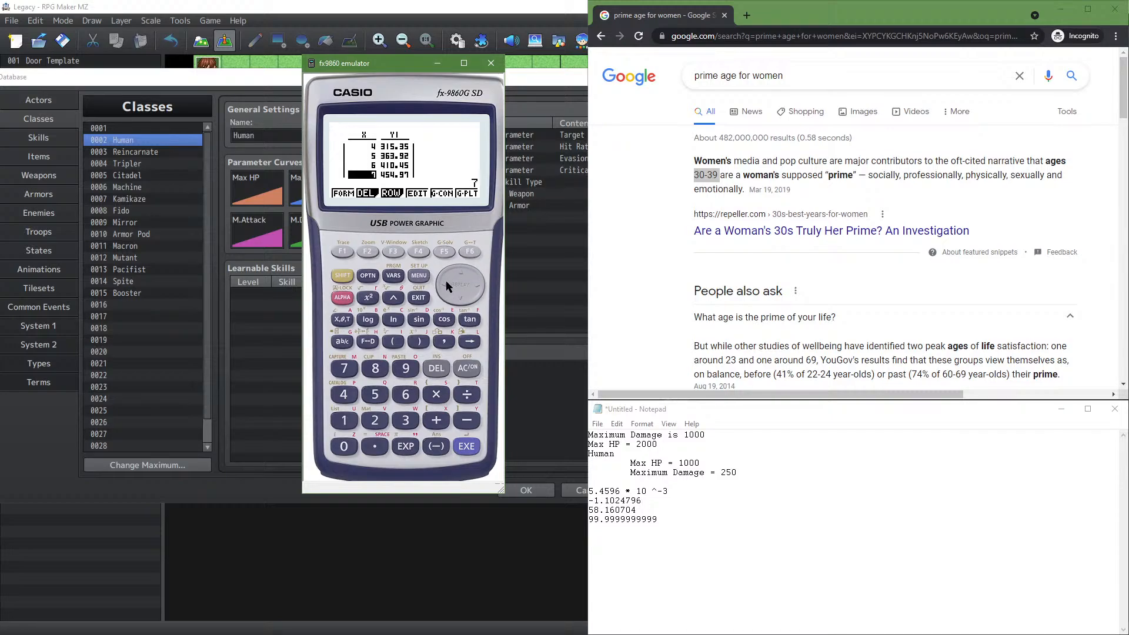
{"action": "key", "text": "Down"}
{"action": "key", "text": "Down"}
{"action": "key", "text": "Down"}
{"action": "key", "text": "Down"}
{"action": "key", "text": "Down"}
{"action": "key", "text": "Down"}
{"action": "key", "text": "Down"}
{"action": "key", "text": "Down"}
{"action": "key", "text": "Down"}
{"action": "key", "text": "Down"}
{"action": "key", "text": "Down"}
{"action": "key", "text": "Down"}
{"action": "key", "text": "Down"}
{"action": "key", "text": "Down"}
{"action": "key", "text": "Down"}
{"action": "key", "text": "Down"}
{"action": "key", "text": "Down"}
{"action": "key", "text": "Down"}
{"action": "key", "text": "Down"}
{"action": "key", "text": "Down"}
{"action": "key", "text": "Up"}
{"action": "key", "text": "Up"}
{"action": "key", "text": "Up"}
{"action": "key", "text": "Up"}
{"action": "key", "text": "Up"}
{"action": "key", "text": "Up"}
{"action": "key", "text": "Up"}
{"action": "key", "text": "Up"}
{"action": "key", "text": "Up"}
{"action": "key", "text": "Up"}
{"action": "key", "text": "Up"}
{"action": "key", "text": "Up"}
{"action": "key", "text": "Up"}
{"action": "key", "text": "Up"}
{"action": "key", "text": "Up"}
{"action": "key", "text": "Up"}
{"action": "key", "text": "Up"}
{"action": "key", "text": "Up"}
{"action": "key", "text": "Up"}
{"action": "key", "text": "Up"}
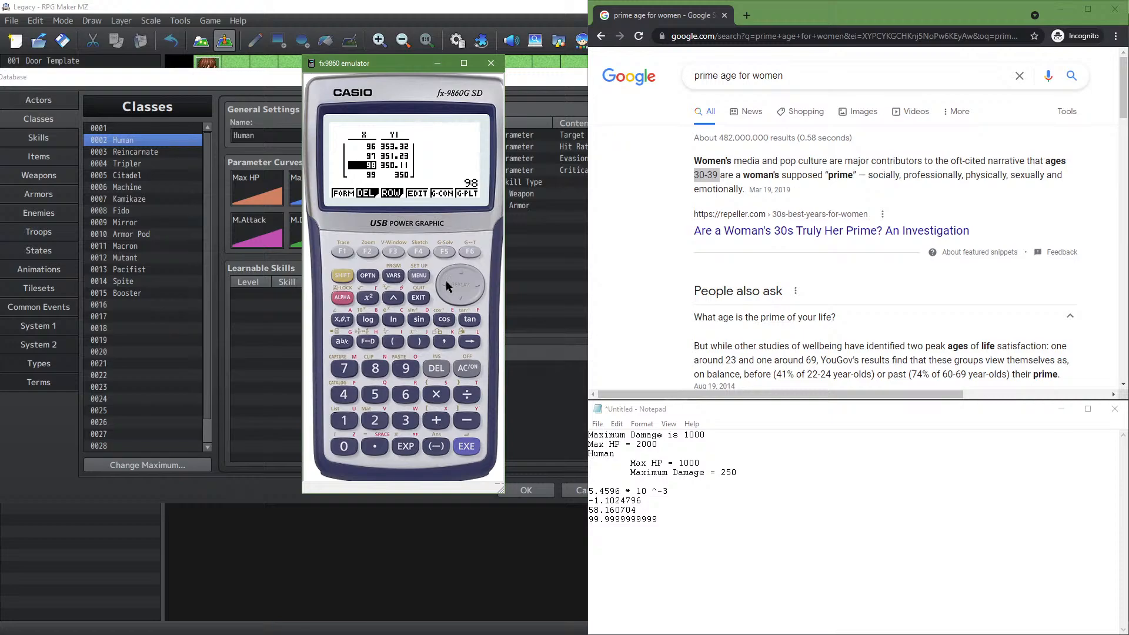
{"action": "key", "text": "Up"}
{"action": "key", "text": "Up"}
{"action": "key", "text": "Up"}
{"action": "key", "text": "Up"}
{"action": "key", "text": "Up"}
{"action": "key", "text": "Up"}
{"action": "key", "text": "Up"}
{"action": "key", "text": "Up"}
{"action": "key", "text": "Up"}
{"action": "key", "text": "Up"}
{"action": "key", "text": "Up"}
{"action": "key", "text": "Up"}
{"action": "key", "text": "Up"}
{"action": "key", "text": "Up"}
{"action": "key", "text": "Up"}
{"action": "key", "text": "Up"}
{"action": "key", "text": "Up"}
{"action": "key", "text": "Up"}
{"action": "key", "text": "Up"}
{"action": "key", "text": "Up"}
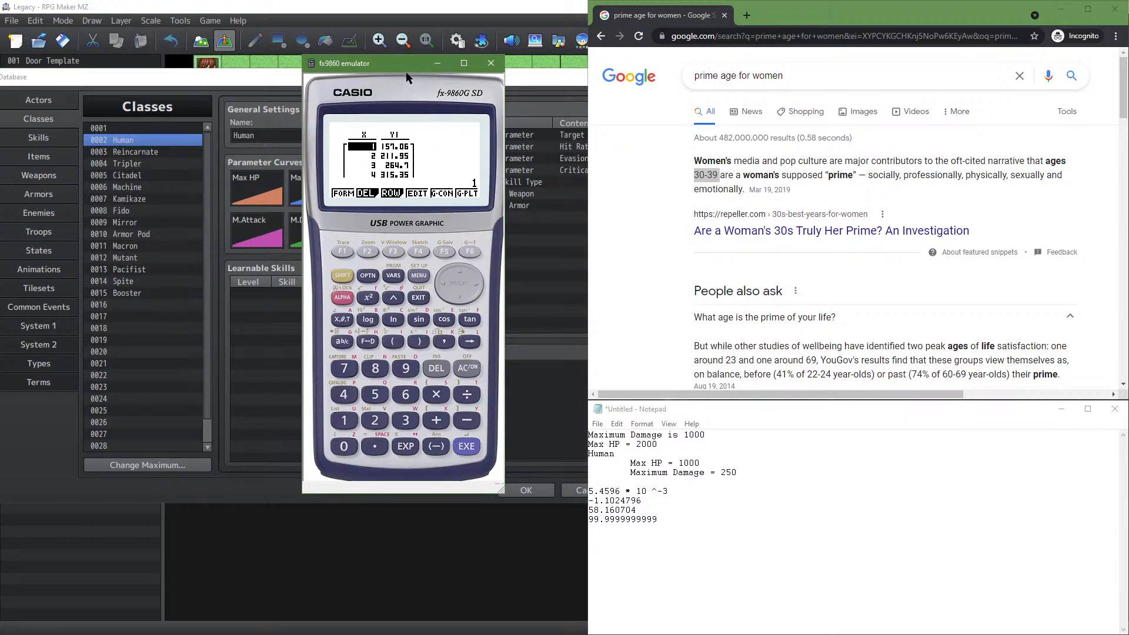
Close the database and arrange RPG Maker MZ and the calculator window side by side
{"action": "left_click_drag", "start_coordinate": [407, 66], "coordinate": [712, 59]}
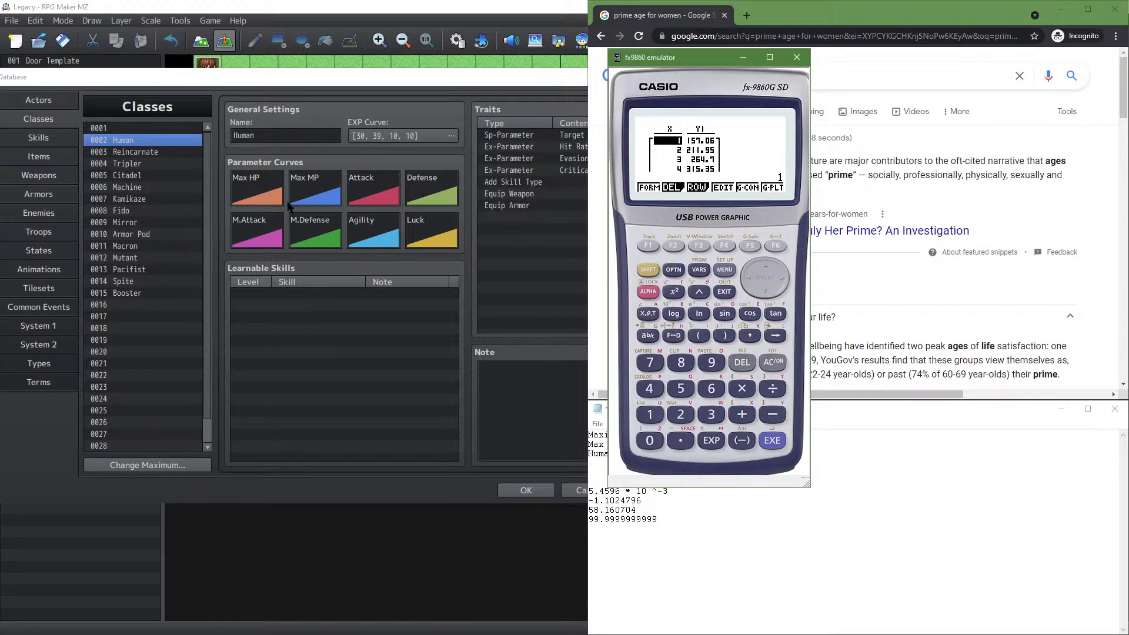
{"action": "double_click", "coordinate": [253, 186]}
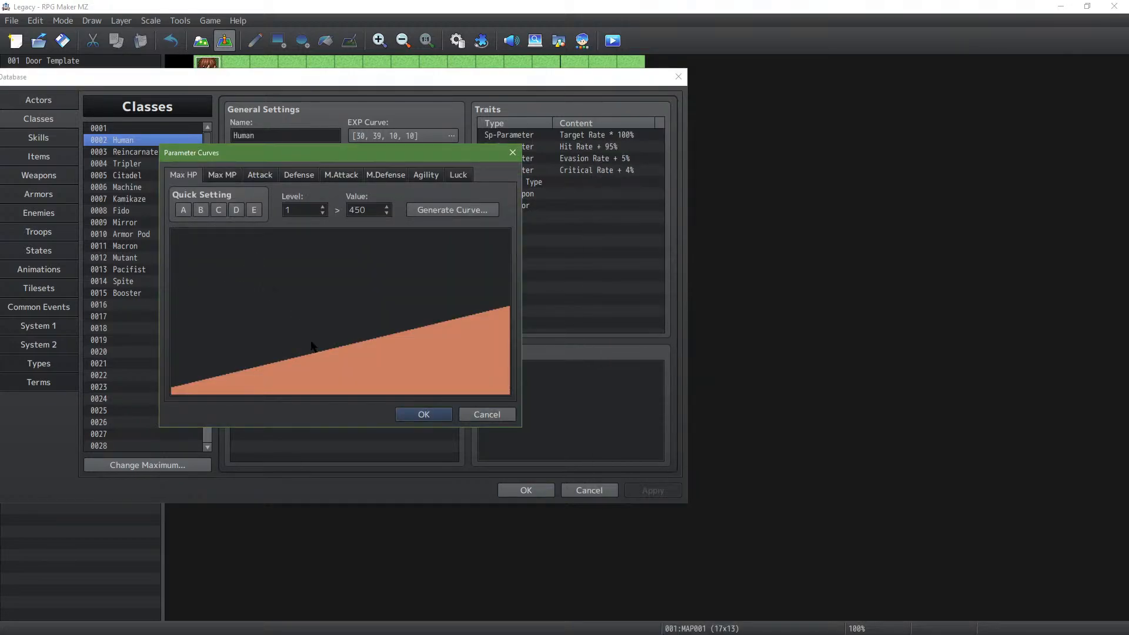
{"action": "left_click", "coordinate": [463, 418]}
{"action": "left_click", "coordinate": [526, 492]}
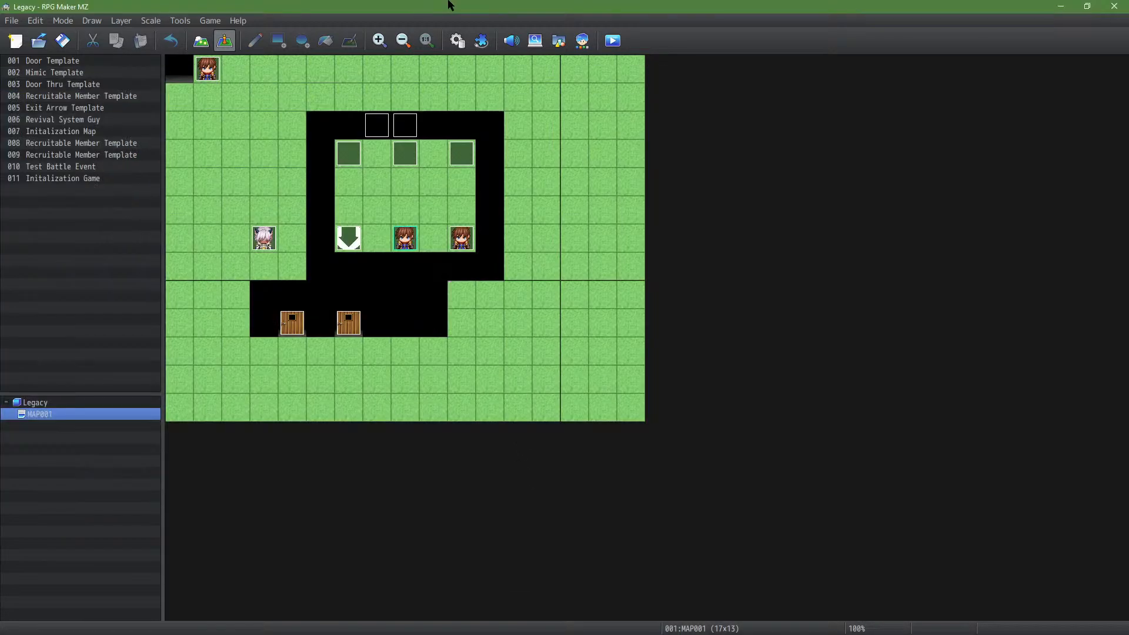
{"action": "left_click_drag", "start_coordinate": [342, 7], "coordinate": [270, 468]}
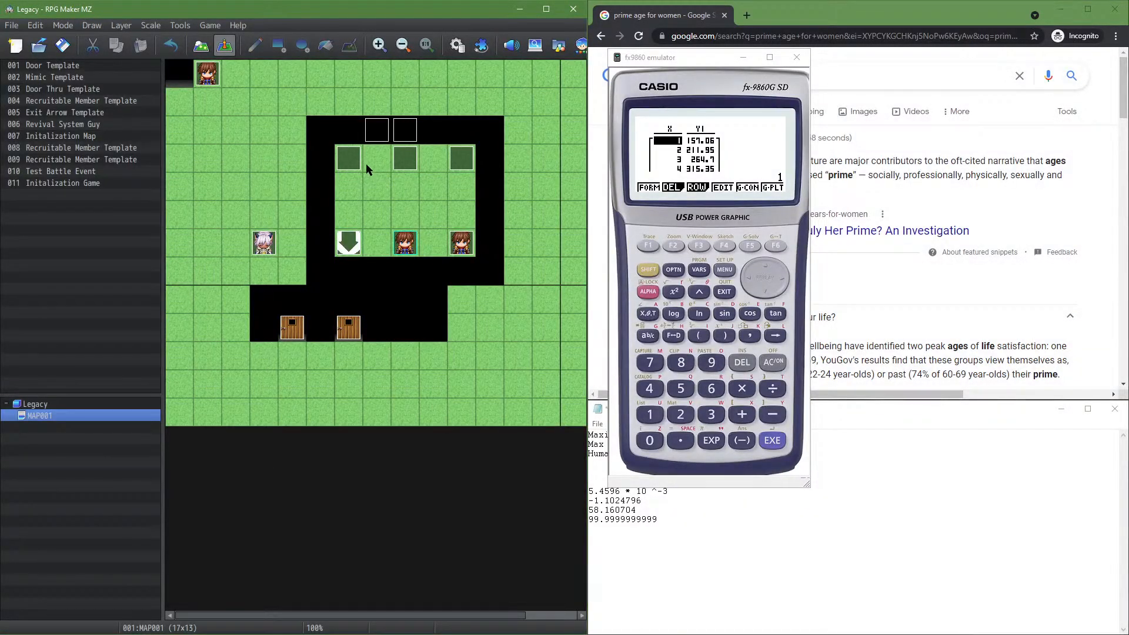
Reopen the database beside the calculator and enter the Human class's level 1 Max HP value from the Y1 table
{"action": "left_click", "coordinate": [458, 45]}
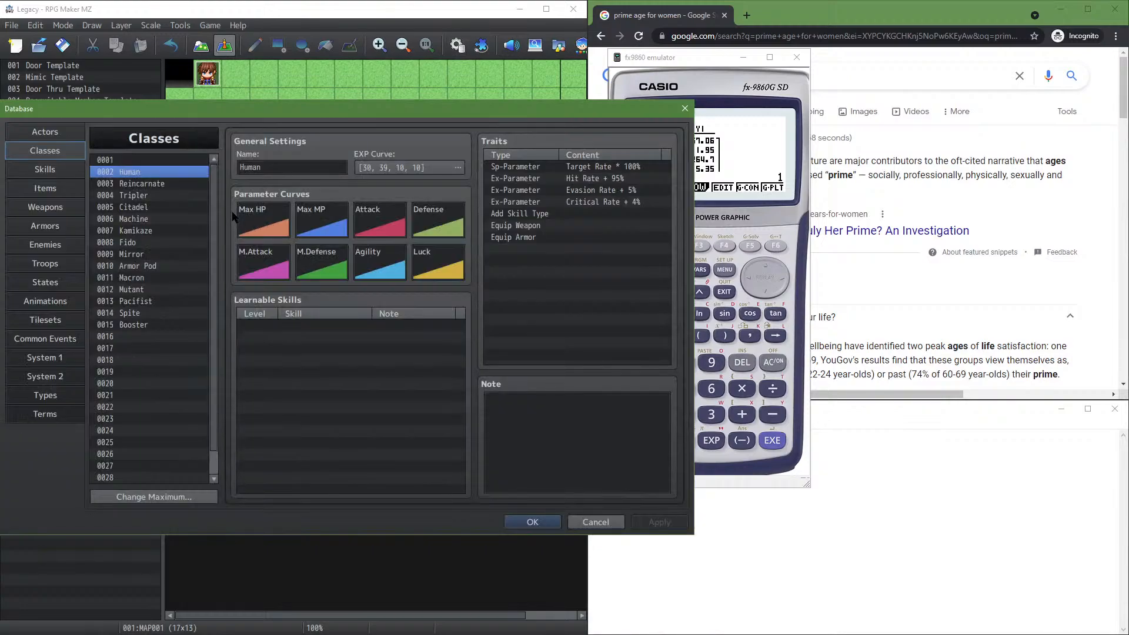
{"action": "left_click_drag", "start_coordinate": [357, 112], "coordinate": [243, 107]}
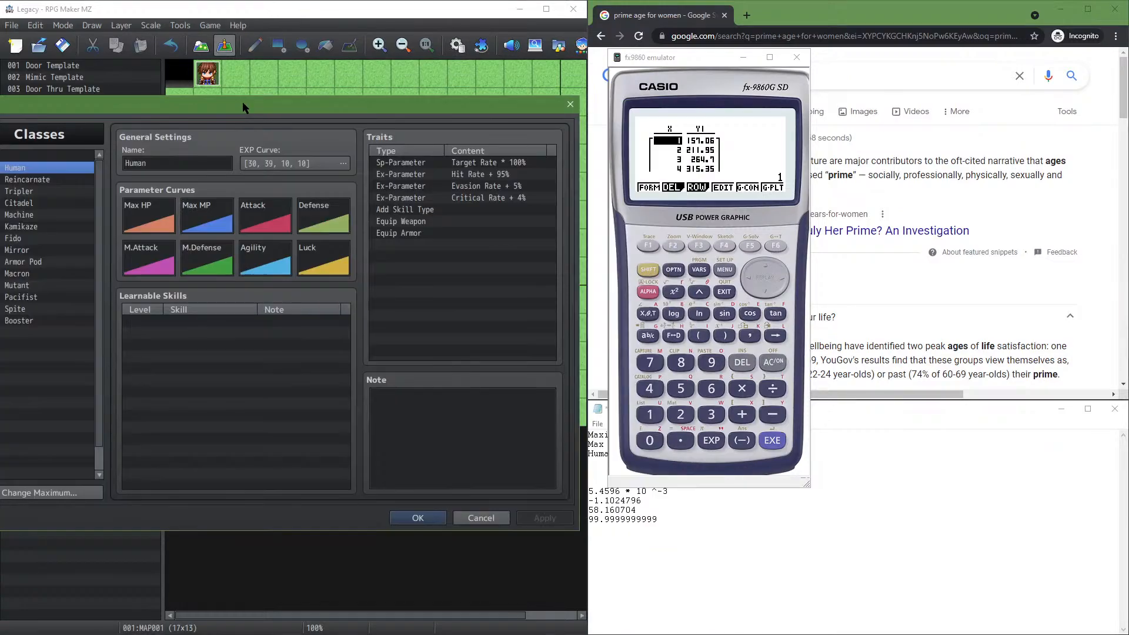
{"action": "double_click", "coordinate": [154, 220]}
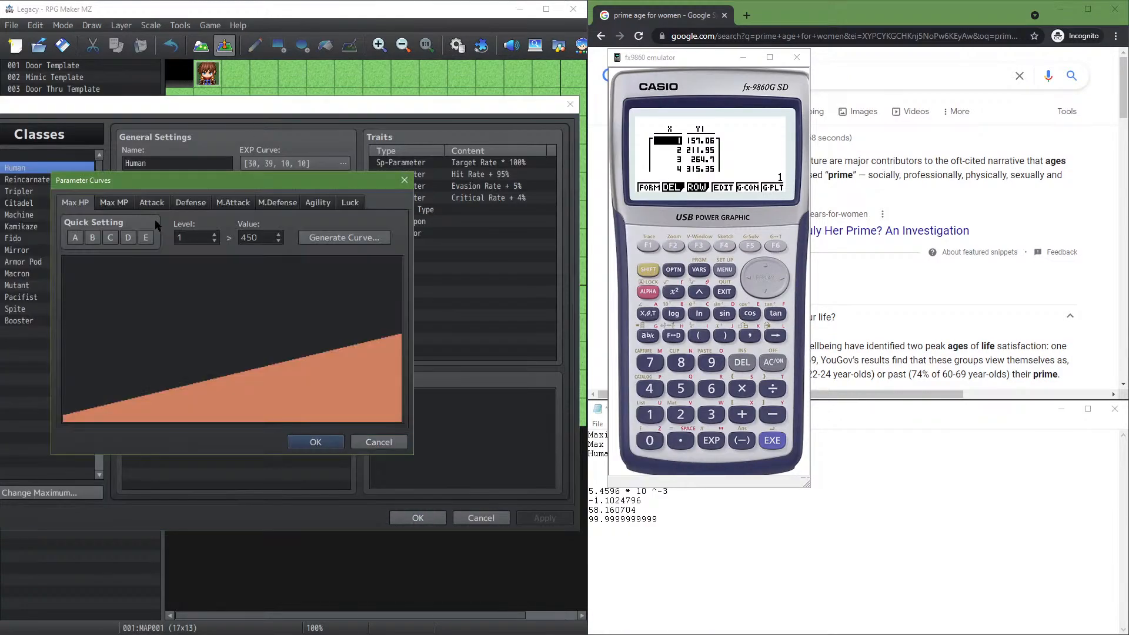
{"action": "double_click", "coordinate": [268, 240]}
{"action": "type", "text": "1"}
Set the Human class's Max HP at level 2 to 212
{"action": "left_click", "coordinate": [214, 234]}
{"action": "left_click_drag", "start_coordinate": [241, 239], "coordinate": [248, 240]}
{"action": "type", "text": "211"}
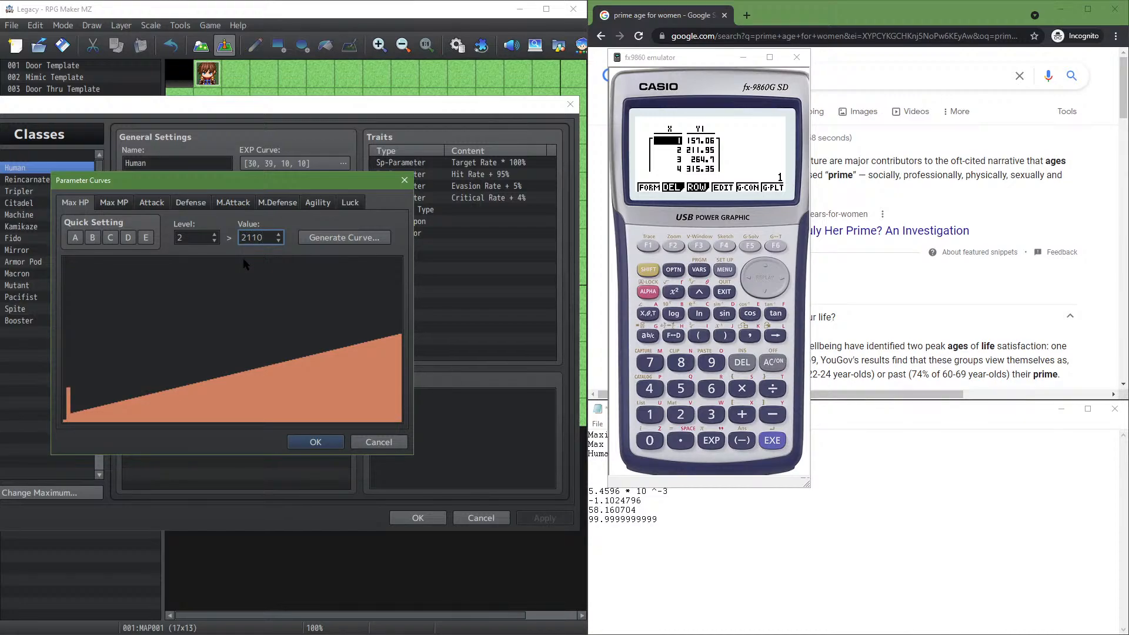
{"action": "key", "text": "BackSpace"}
{"action": "key", "text": "BackSpace"}
{"action": "type", "text": "2"}
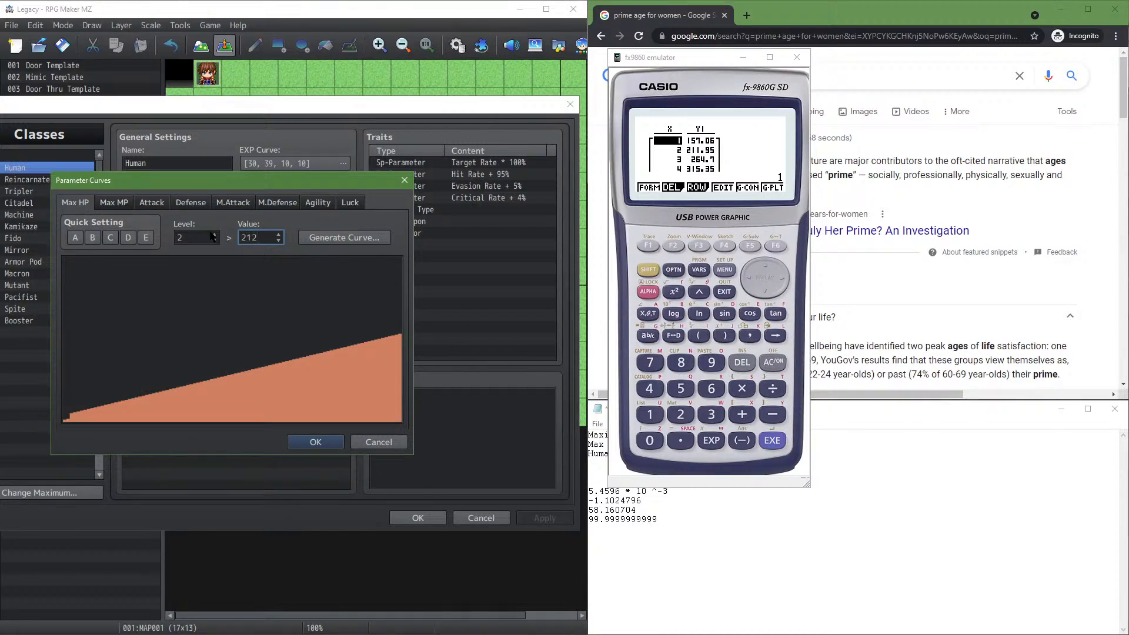
Set the Human class's Max HP at level 3 to 265 and save the curve and database changes
{"action": "left_click", "coordinate": [212, 236]}
{"action": "left_click_drag", "start_coordinate": [241, 238], "coordinate": [264, 230]}
{"action": "type", "text": "264"}
{"action": "key", "text": "BackSpace"}
{"action": "type", "text": "5"}
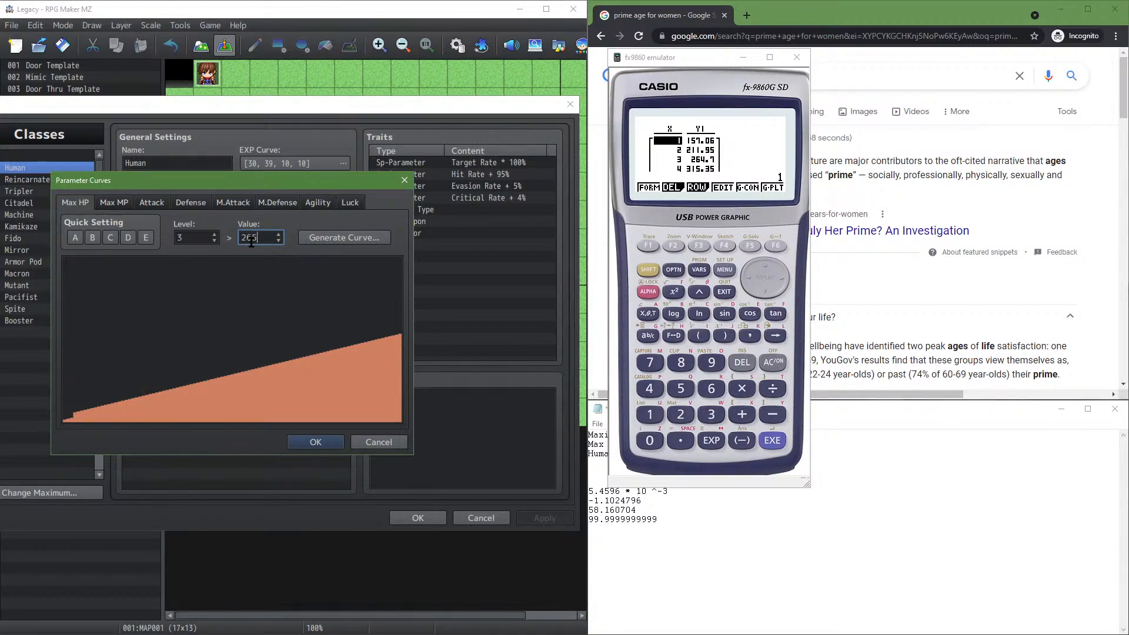
{"action": "left_click", "coordinate": [314, 443]}
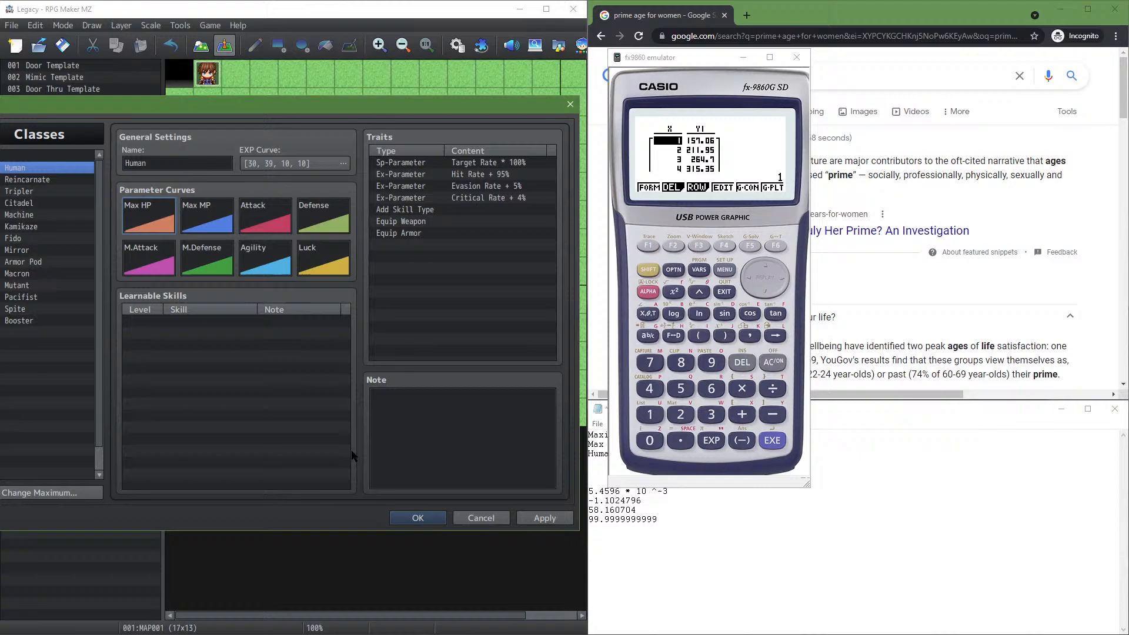
{"action": "left_click", "coordinate": [394, 511]}
Open the project's data file Classes.json in Notepad++ and enlarge its view to fill the screen
{"action": "left_click", "coordinate": [458, 45]}
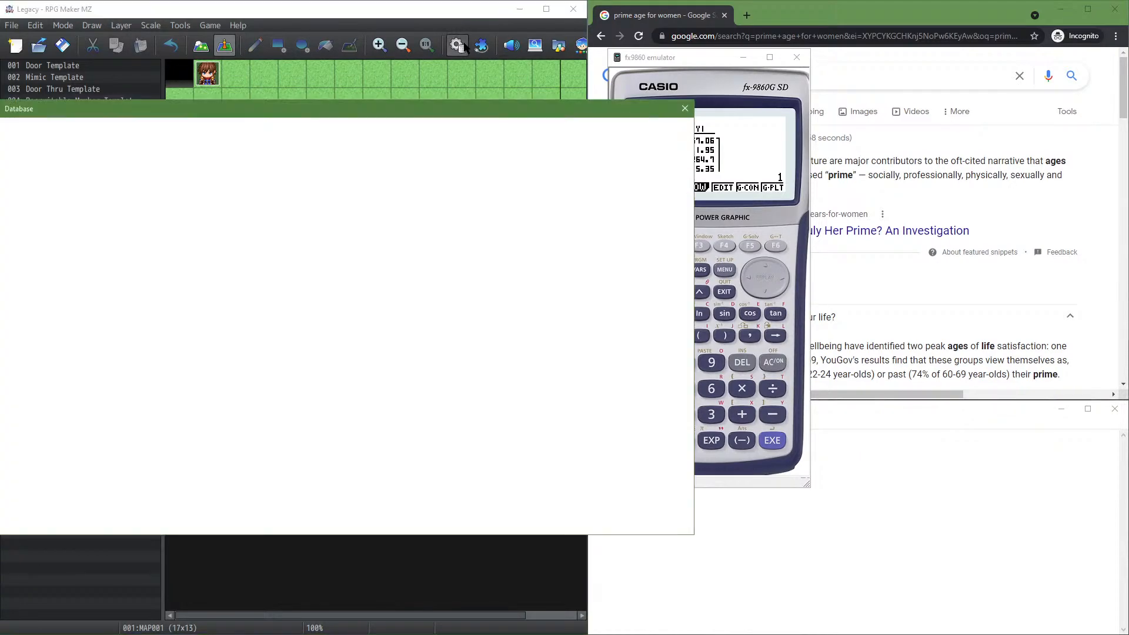
{"action": "left_click", "coordinate": [515, 525]}
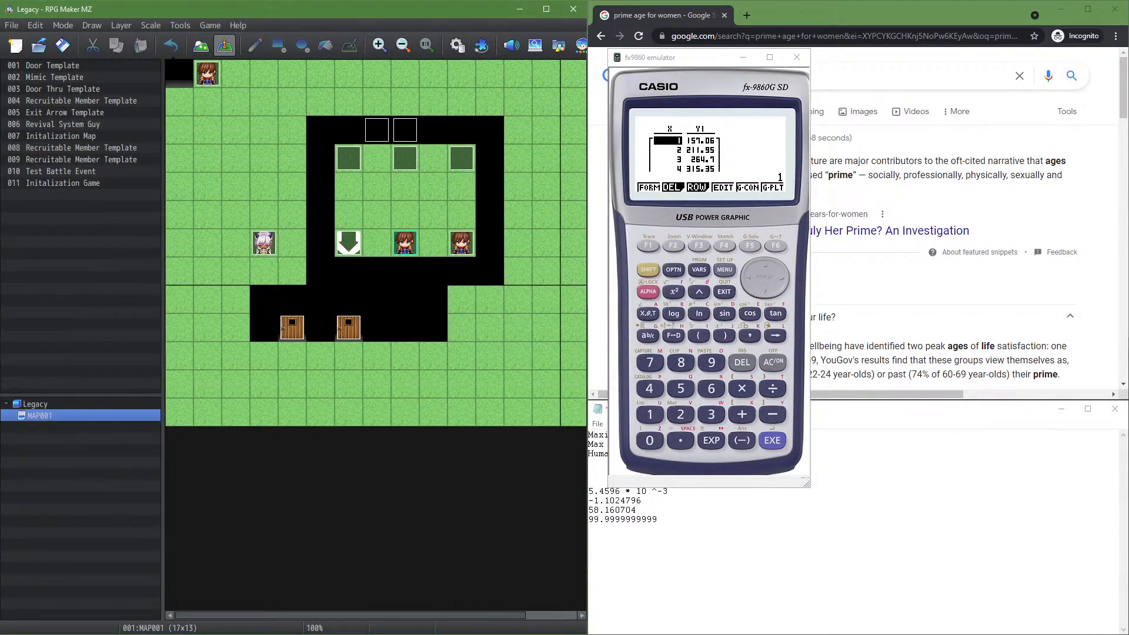
{"action": "left_click", "coordinate": [209, 27]}
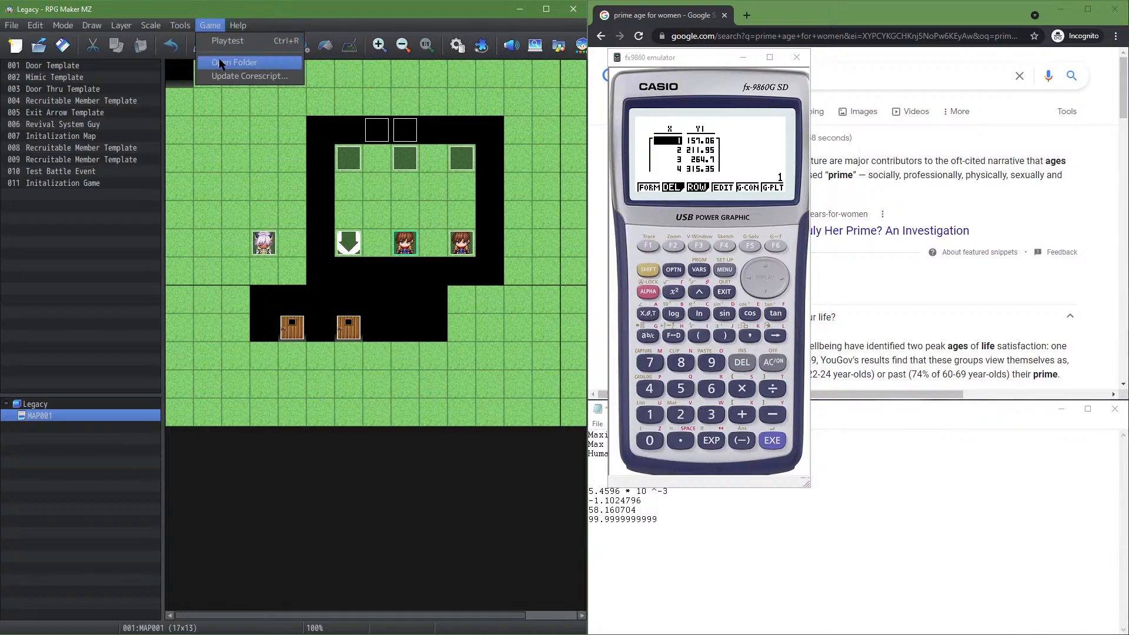
{"action": "left_click", "coordinate": [234, 62]}
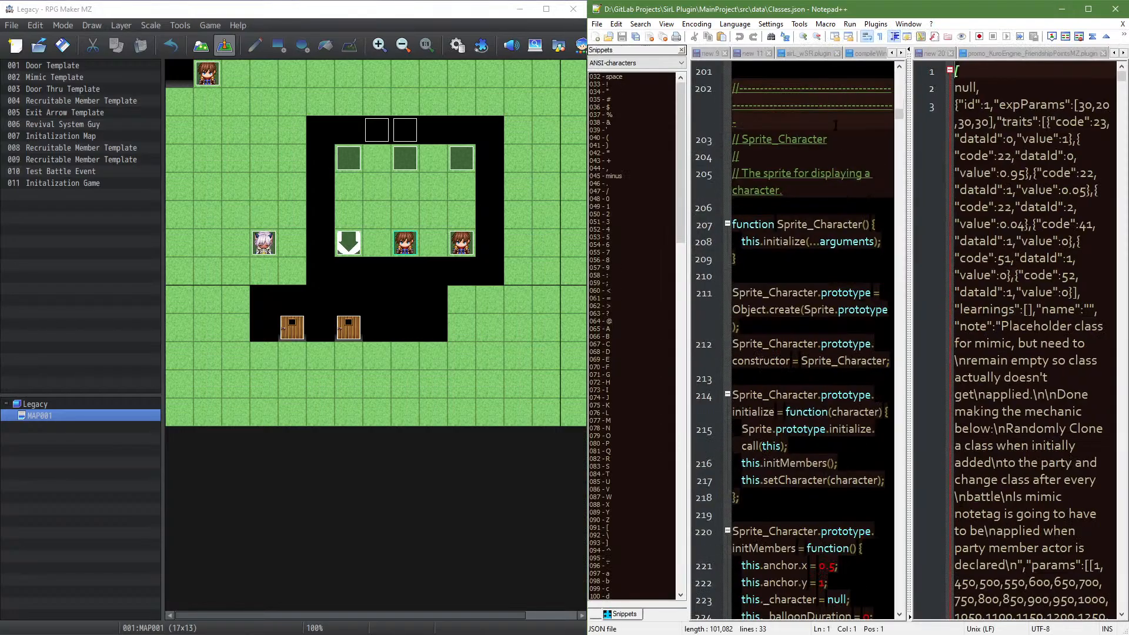
{"action": "left_click_drag", "start_coordinate": [908, 131], "coordinate": [692, 132]}
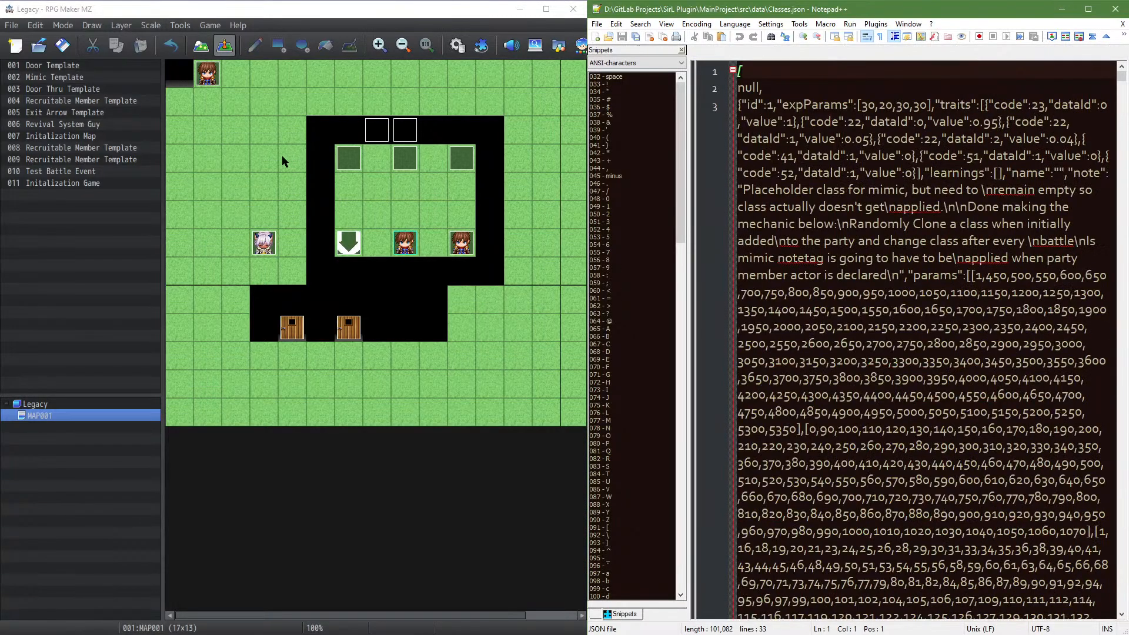
{"action": "left_click", "coordinate": [1088, 9]}
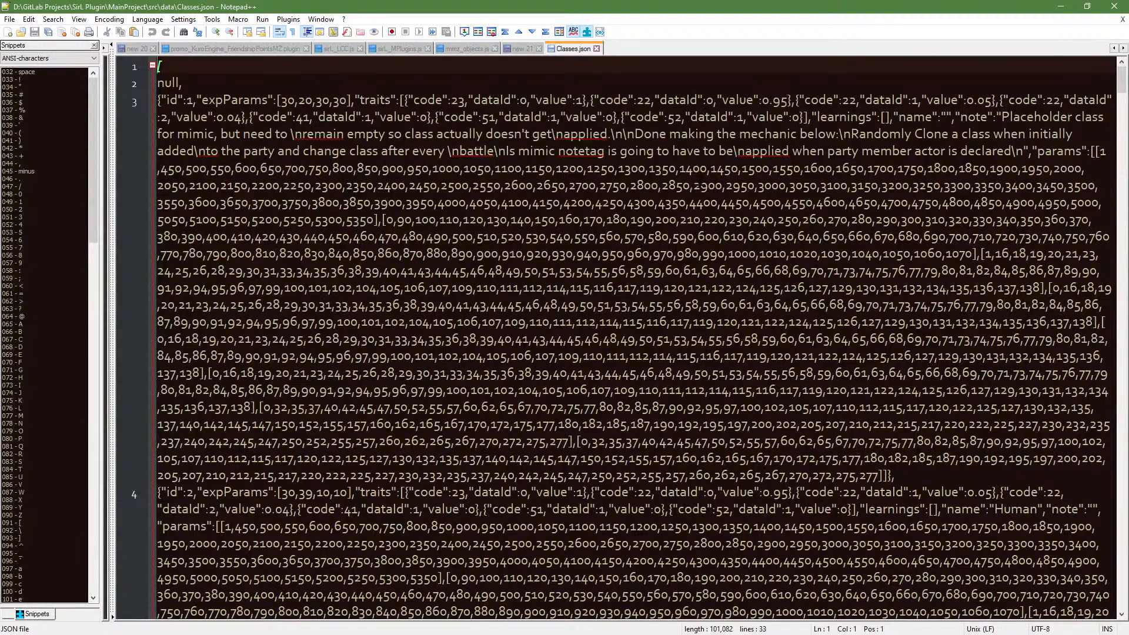
Examine the Human class entry in Classes.json, checking how its params array stores the Max HP values per level
{"action": "left_click", "coordinate": [987, 169]}
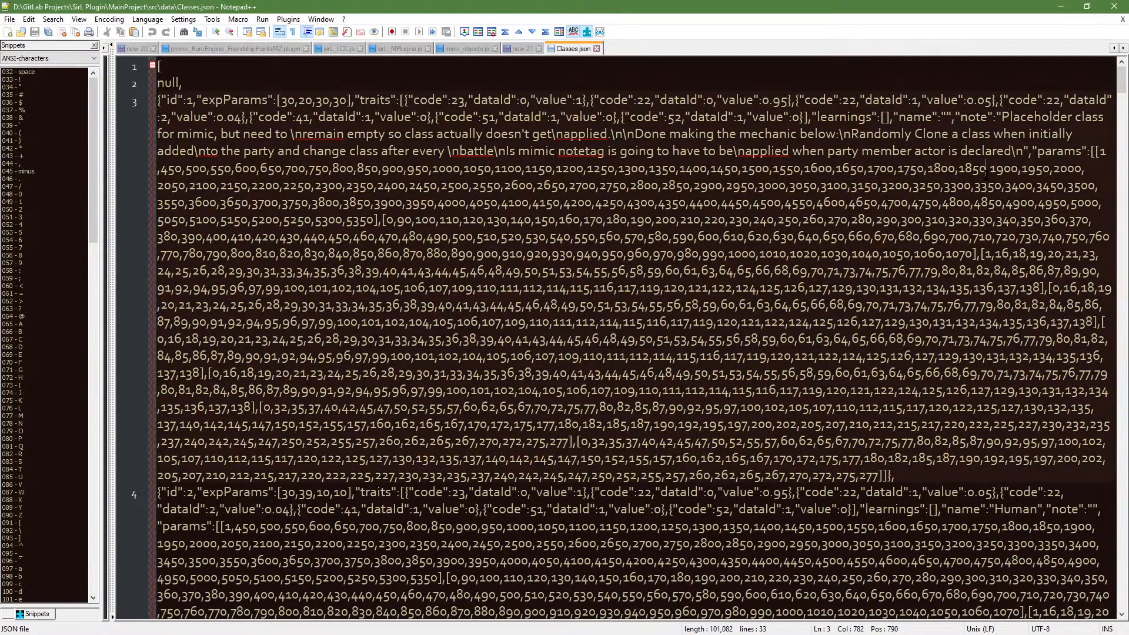
{"action": "left_click", "coordinate": [275, 170]}
{"action": "scroll", "coordinate": [410, 189], "scroll_direction": "down", "scroll_amount": 7}
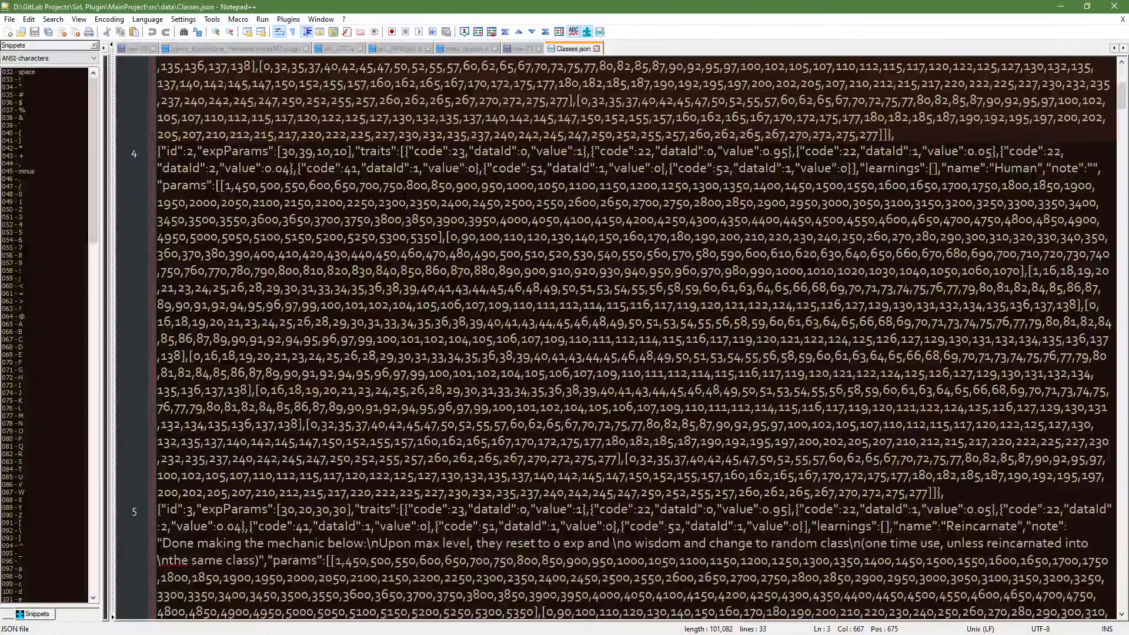
{"action": "left_click", "coordinate": [306, 169]}
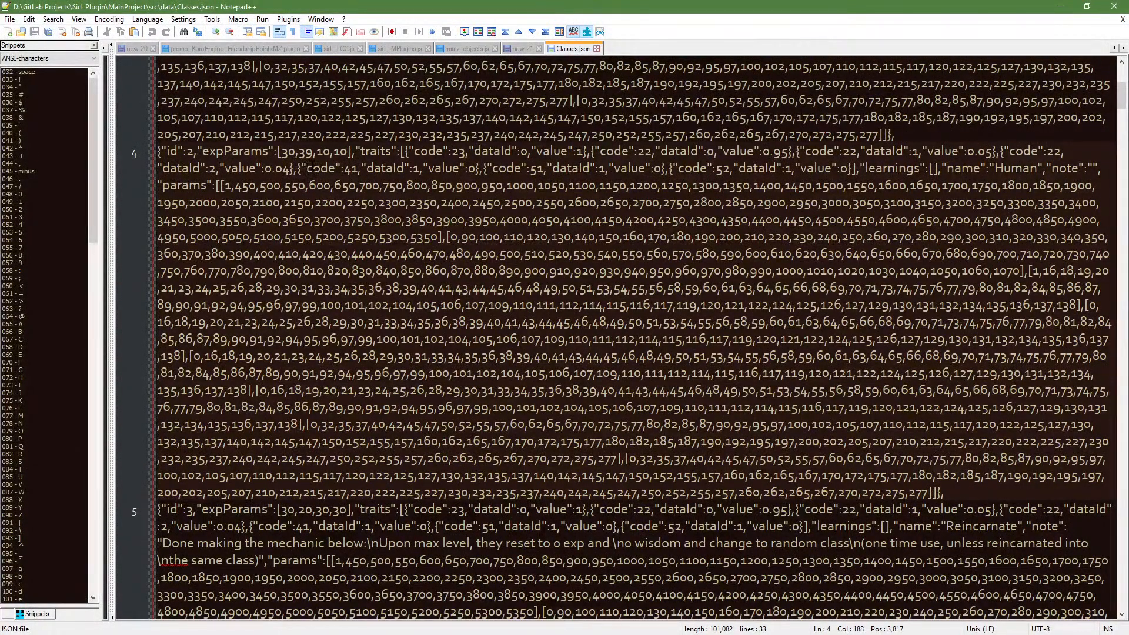
{"action": "double_click", "coordinate": [1015, 168]}
{"action": "double_click", "coordinate": [226, 185]}
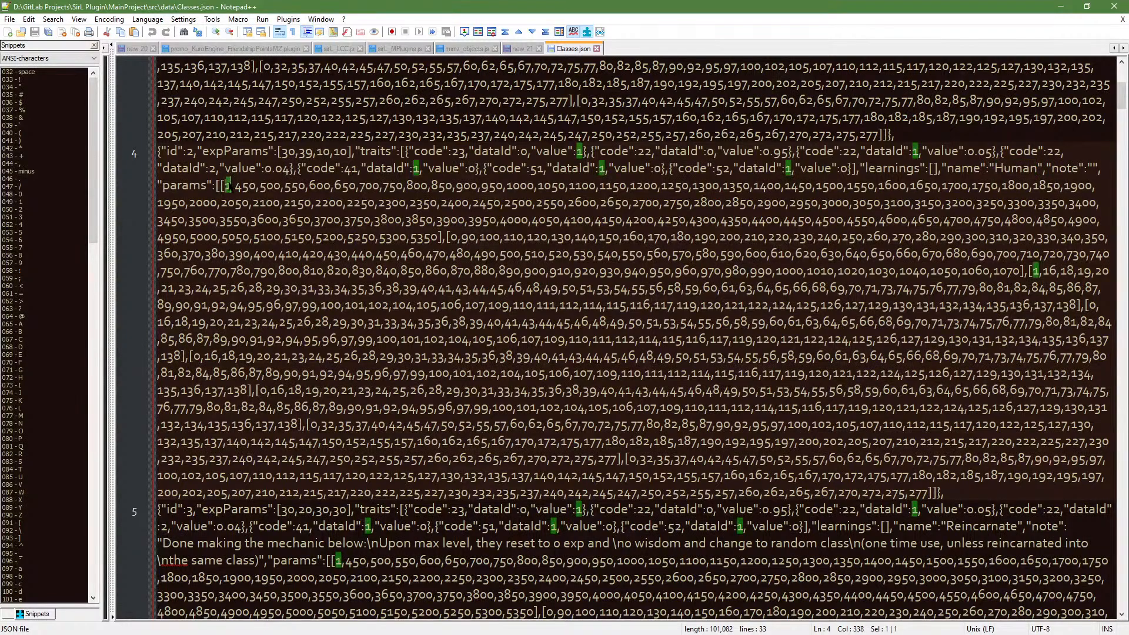
{"action": "double_click", "coordinate": [247, 185]}
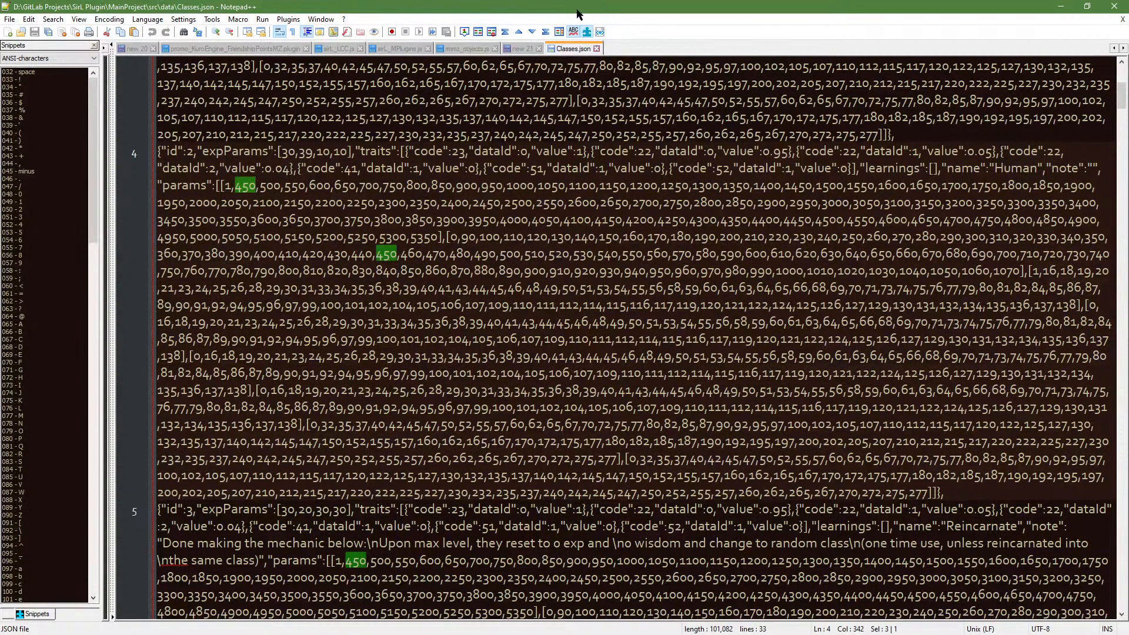
{"action": "left_click_drag", "start_coordinate": [575, 9], "coordinate": [774, 4]}
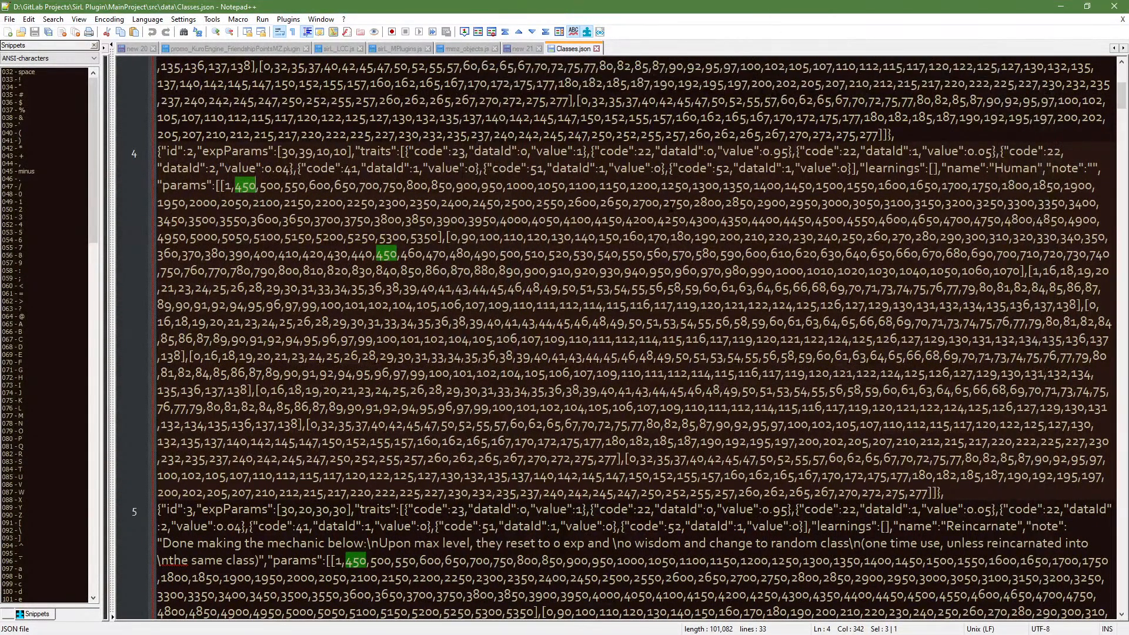
{"action": "left_click", "coordinate": [319, 219]}
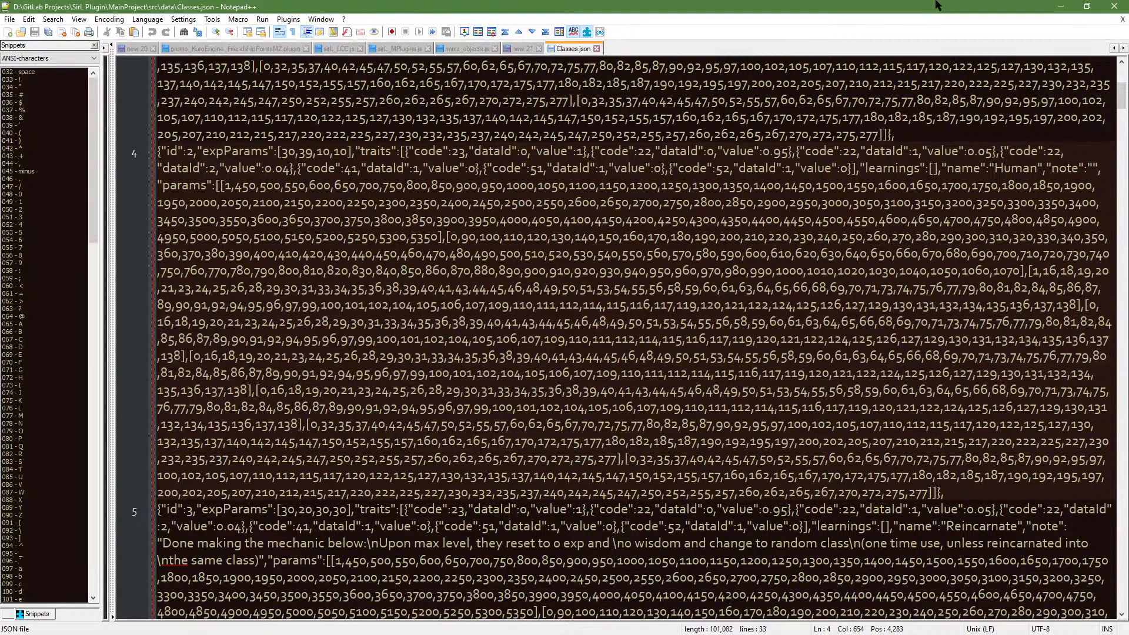
Arrange the Classes.json editor and the calculator beside the browser, and return the calculator to its table function list
{"action": "left_click_drag", "start_coordinate": [930, 4], "coordinate": [377, 158]}
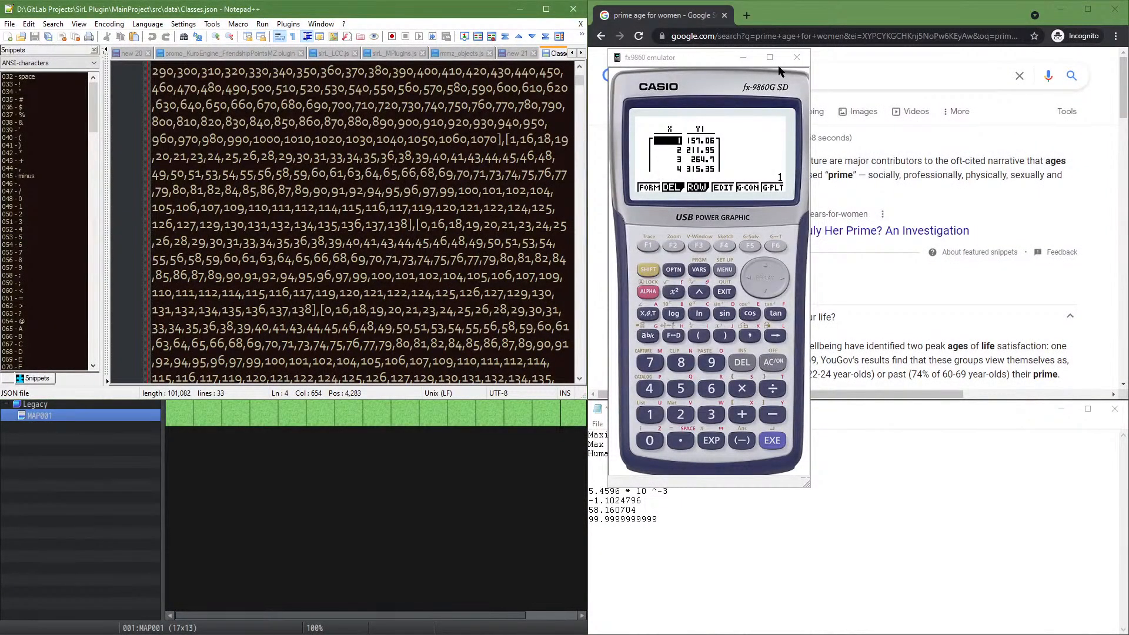
{"action": "left_click_drag", "start_coordinate": [727, 61], "coordinate": [321, 76]}
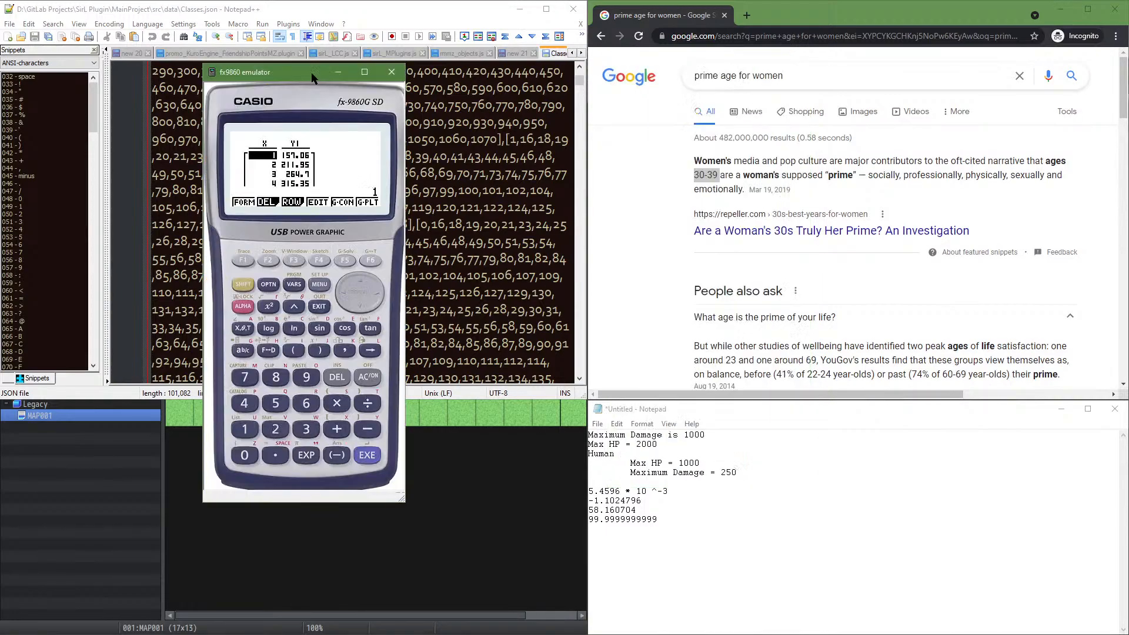
{"action": "left_click", "coordinate": [319, 306]}
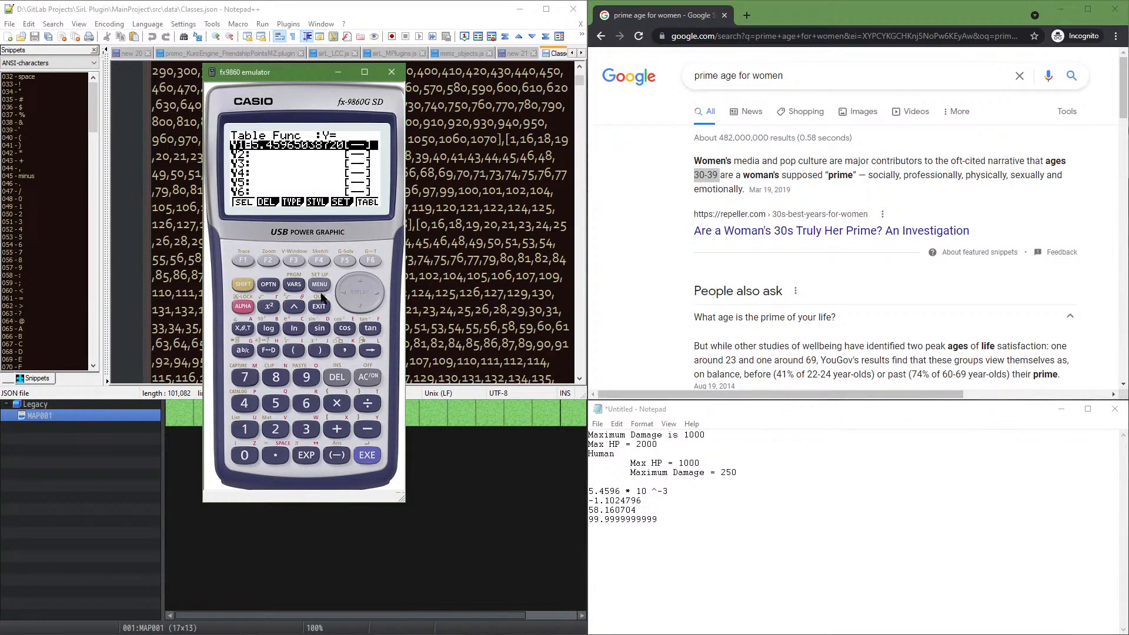
Search Google for "table from equation calculator" and open the Desmos "Equation from a table" result
{"action": "left_click", "coordinate": [741, 75]}
{"action": "key", "text": "ctrl+a"}
{"action": "type", "text": "table"}
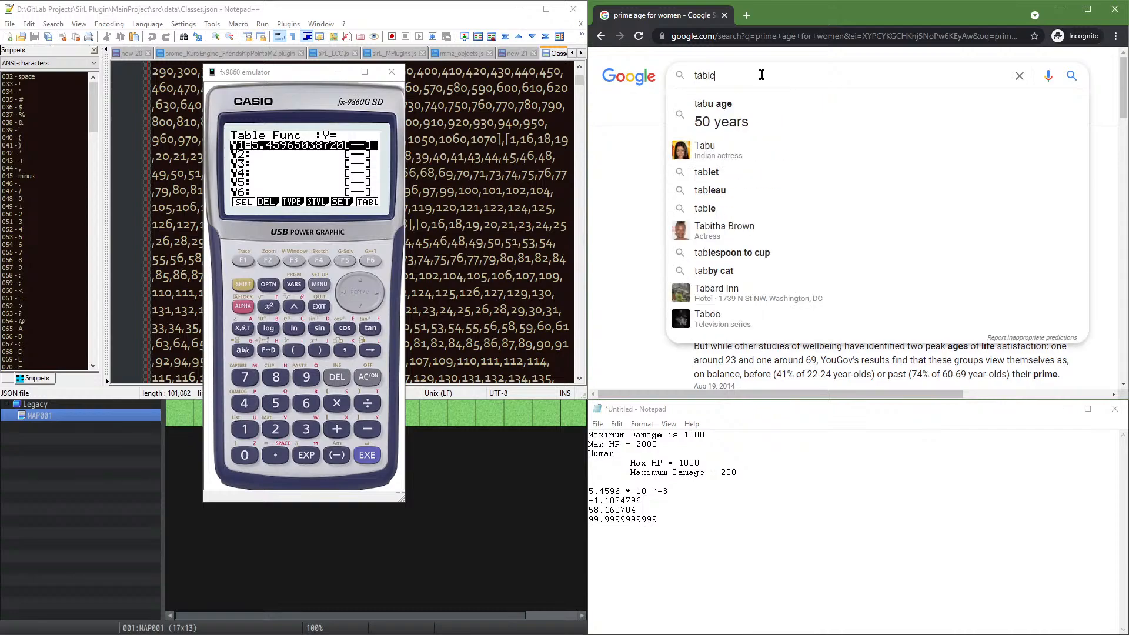
{"action": "type", "text": " from"}
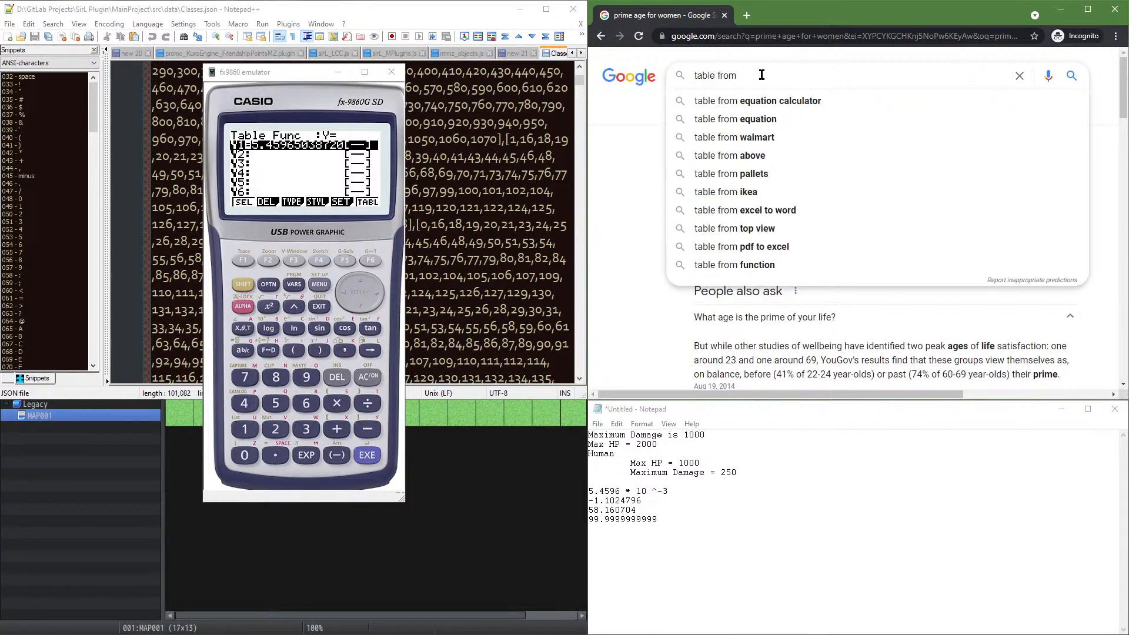
{"action": "key", "text": "Down"}
{"action": "key", "text": "Return"}
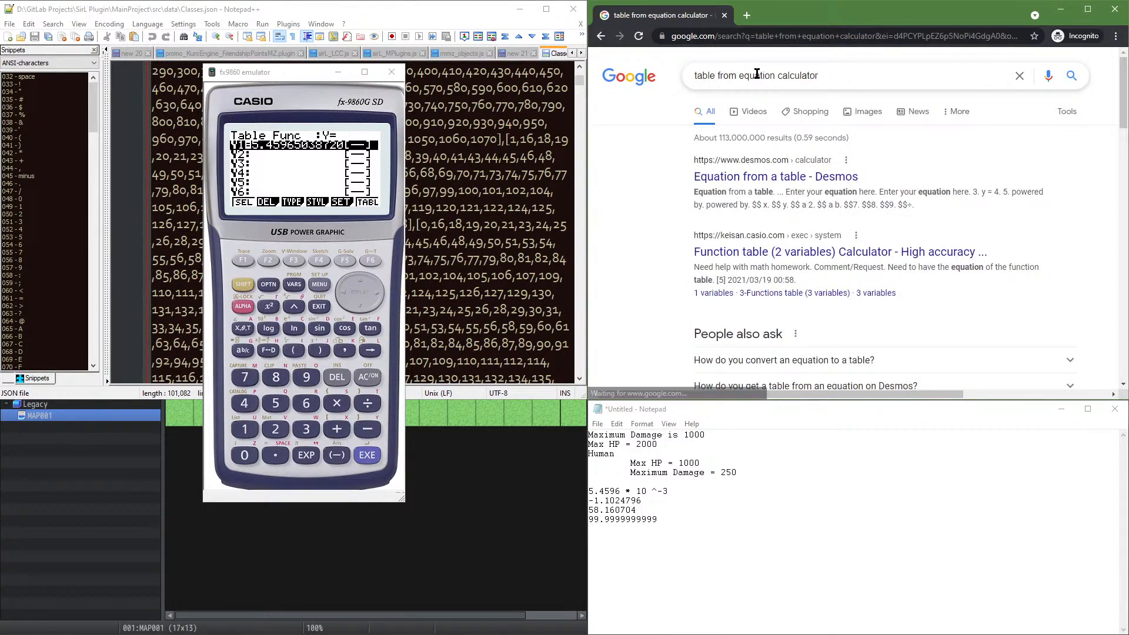
{"action": "left_click", "coordinate": [800, 179]}
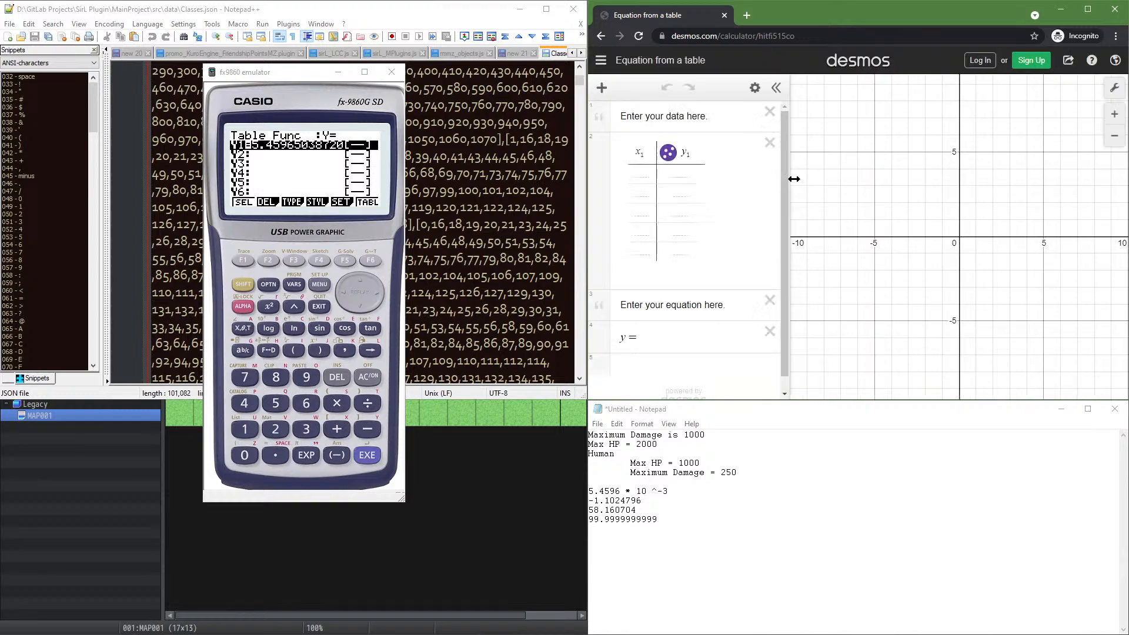
Check the calculator's Y1 formula and enter its leading coefficient, 5.4596 · 10^-3, in the Desmos y = equation
{"action": "left_click", "coordinate": [668, 117]}
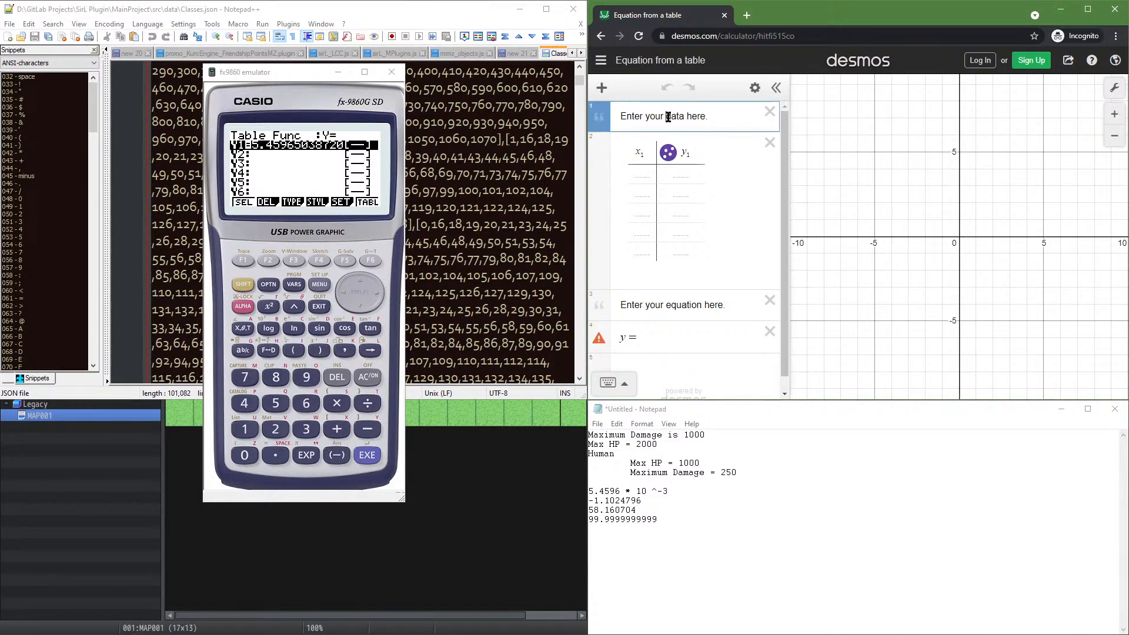
{"action": "left_click", "coordinate": [658, 329]}
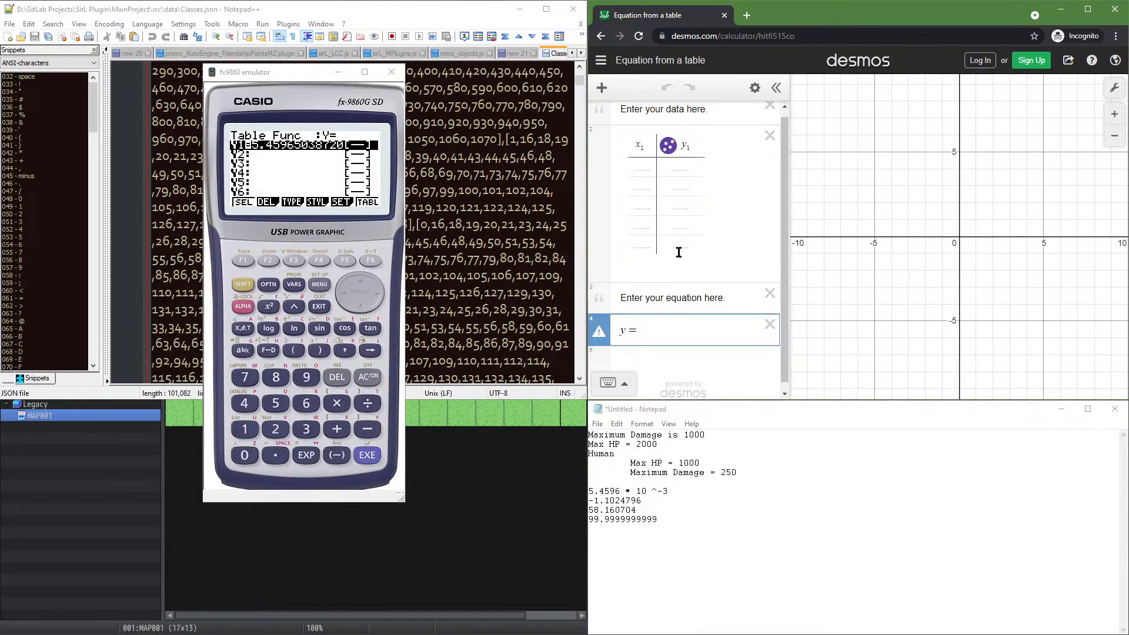
{"action": "left_click", "coordinate": [376, 296]}
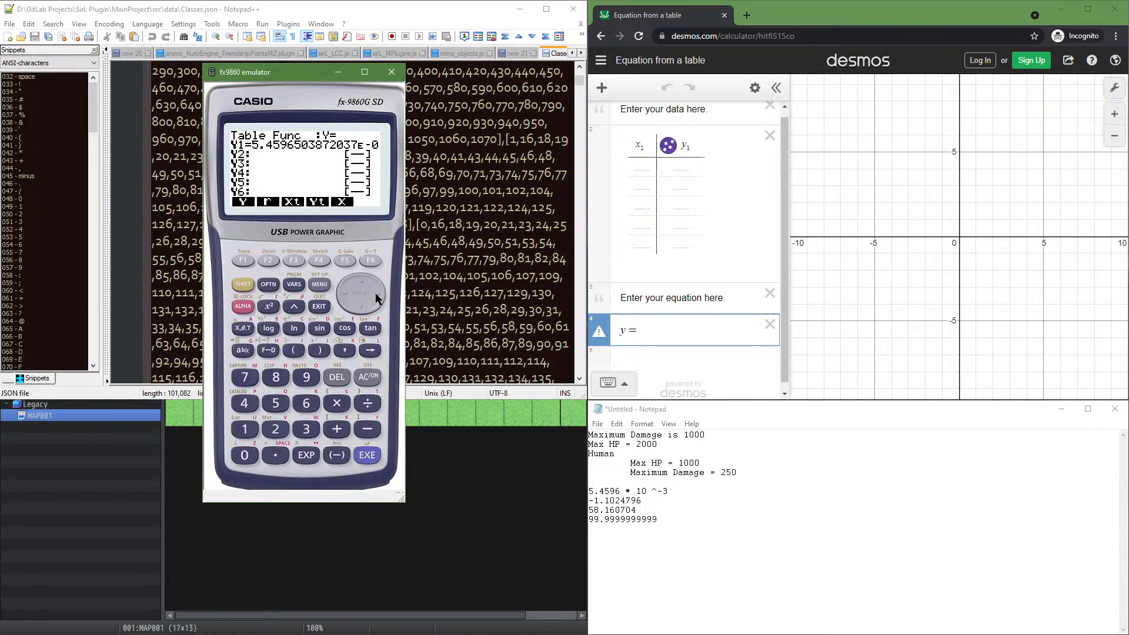
{"action": "left_click", "coordinate": [376, 298]}
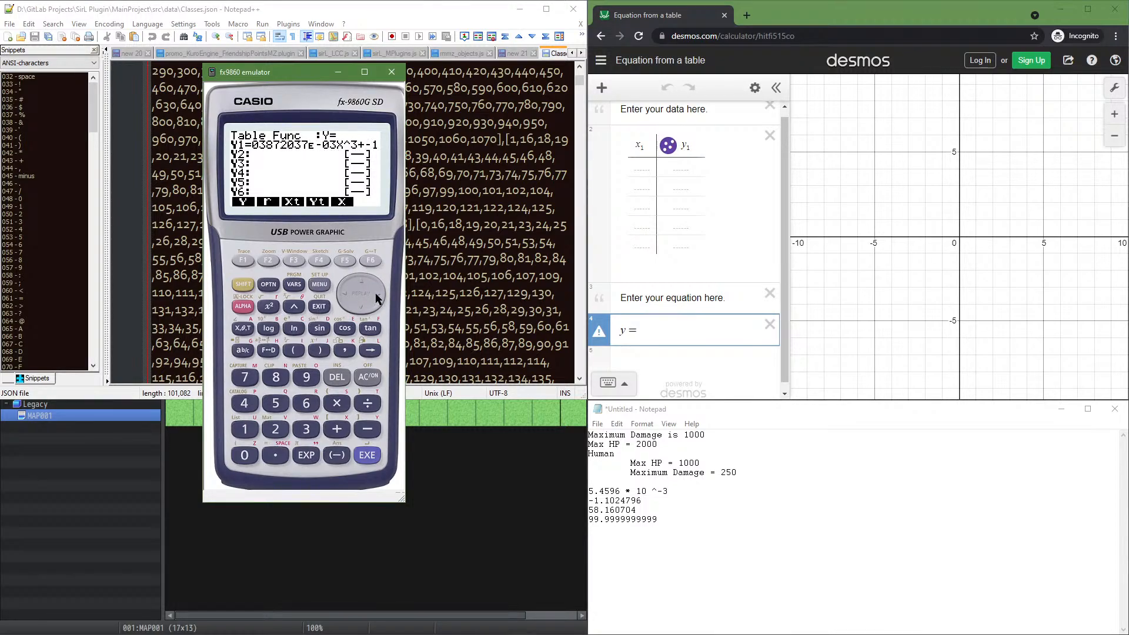
{"action": "left_click", "coordinate": [672, 332]}
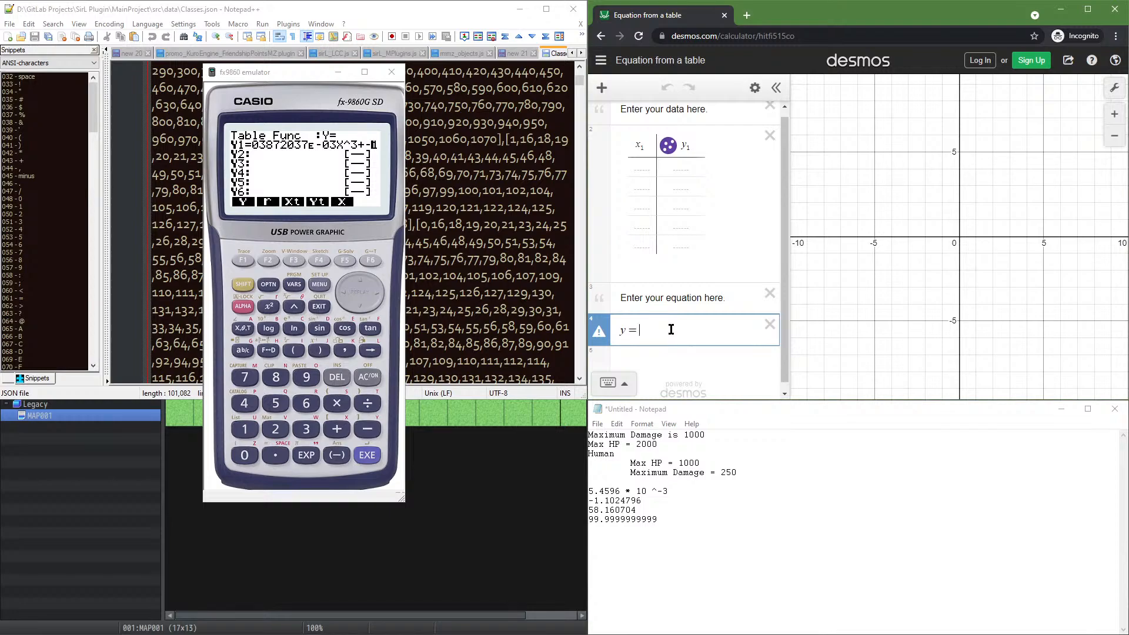
{"action": "type", "text": "5."}
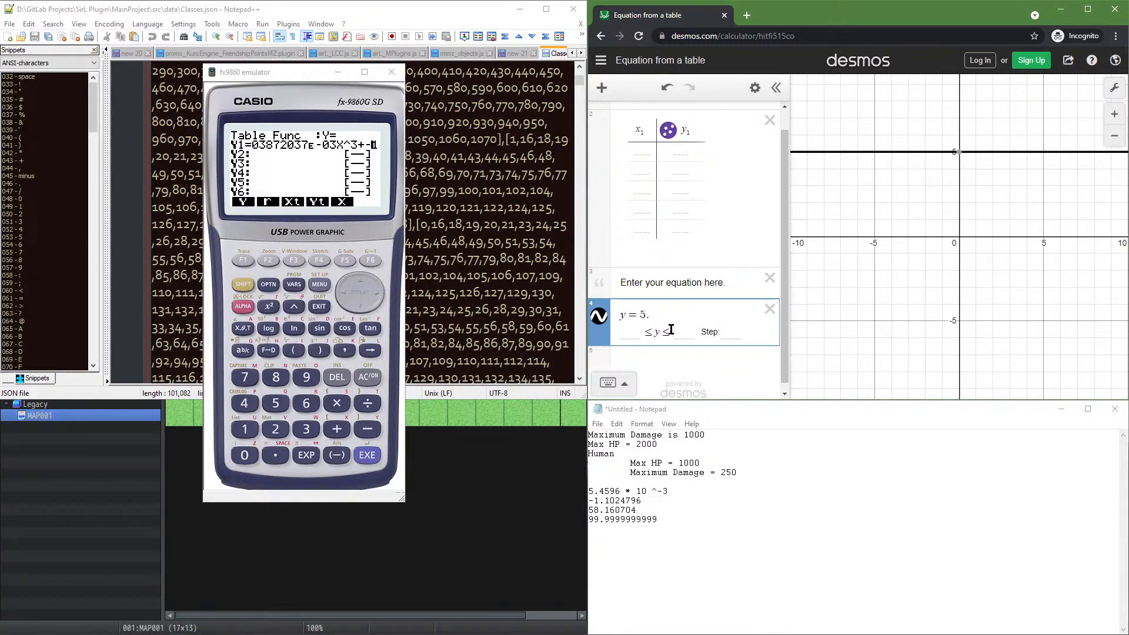
{"action": "type", "text": "45"}
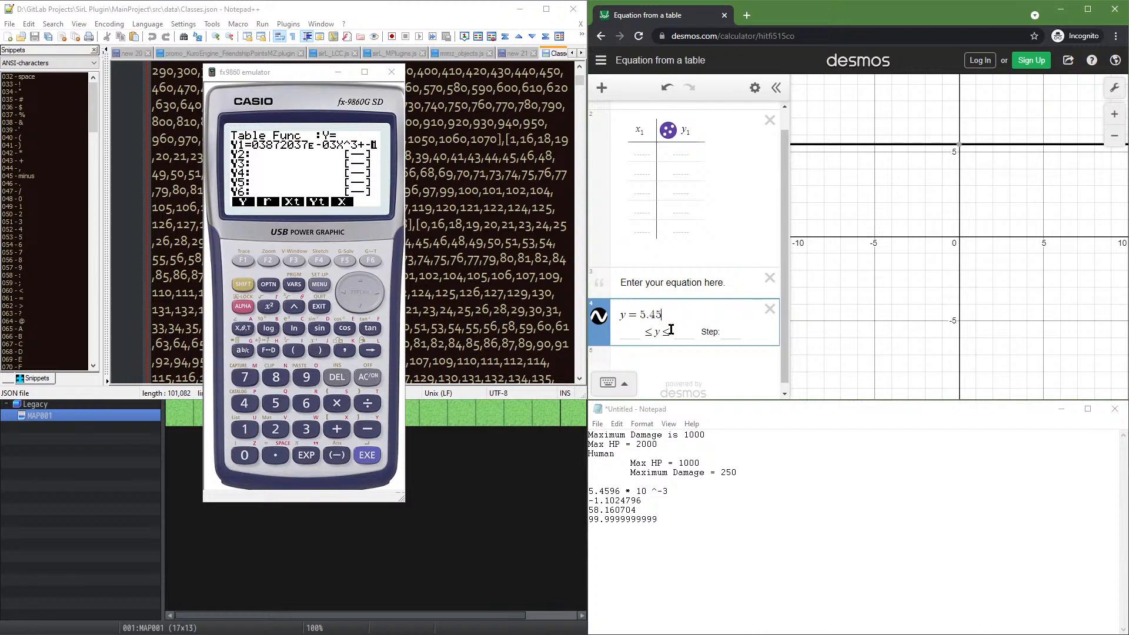
{"action": "type", "text": "96"}
{"action": "type", "text": "*"}
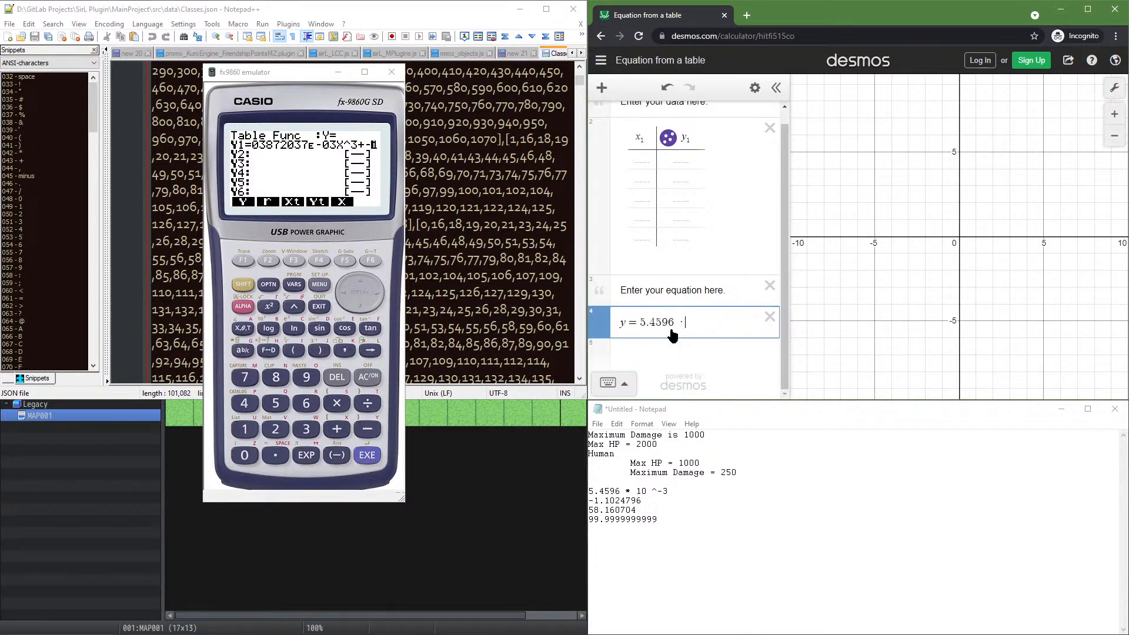
{"action": "type", "text": "10"}
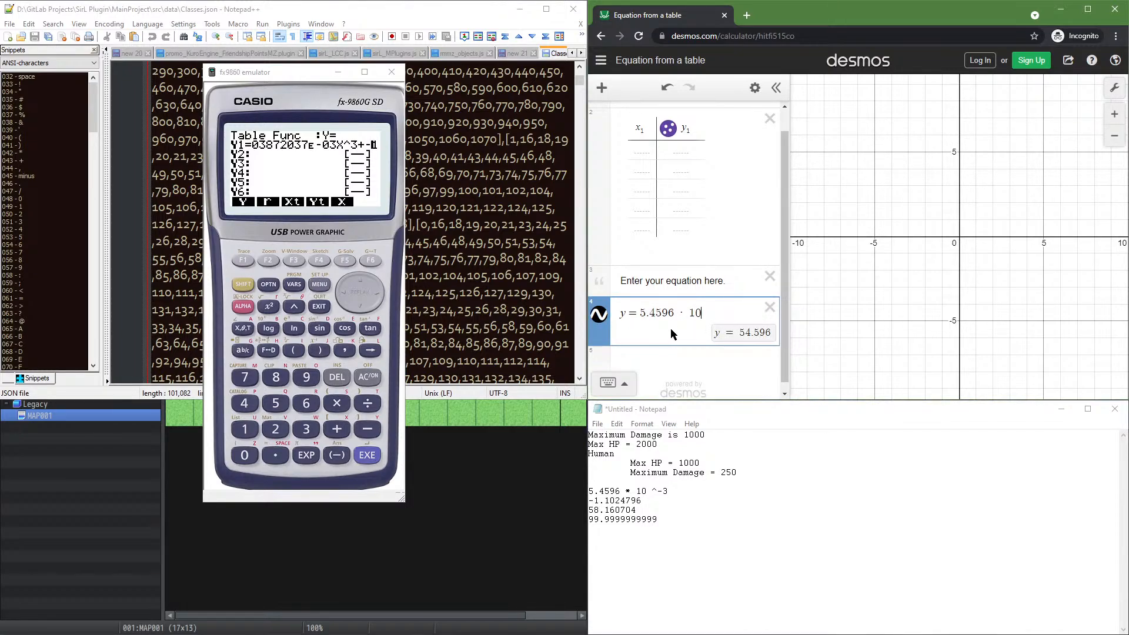
{"action": "type", "text": "^-3"}
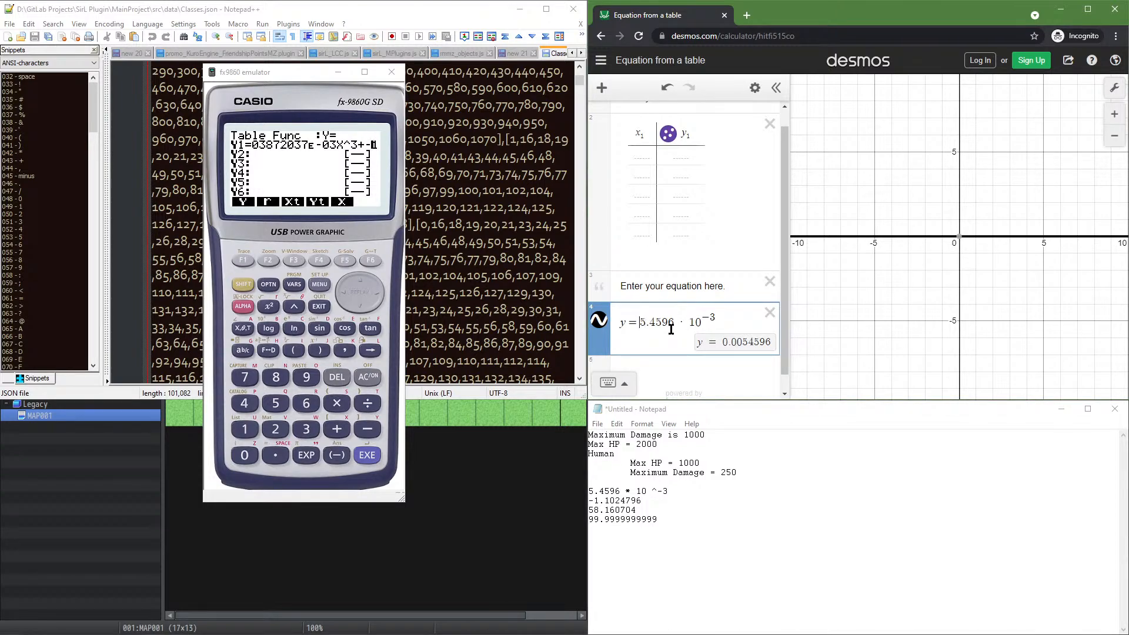
Enclose 5.4596·10^-3 in parentheses and multiply it by x^3 in the y equation
{"action": "key", "text": "Home"}
{"action": "type", "text": "("}
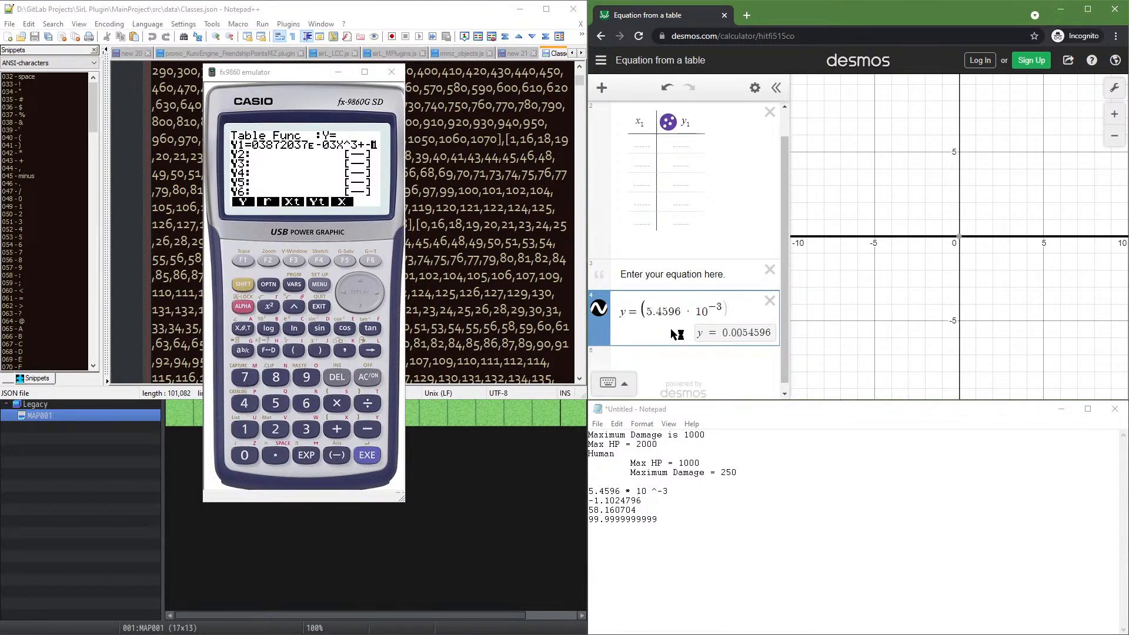
{"action": "key", "text": "End"}
{"action": "type", "text": "x^3"}
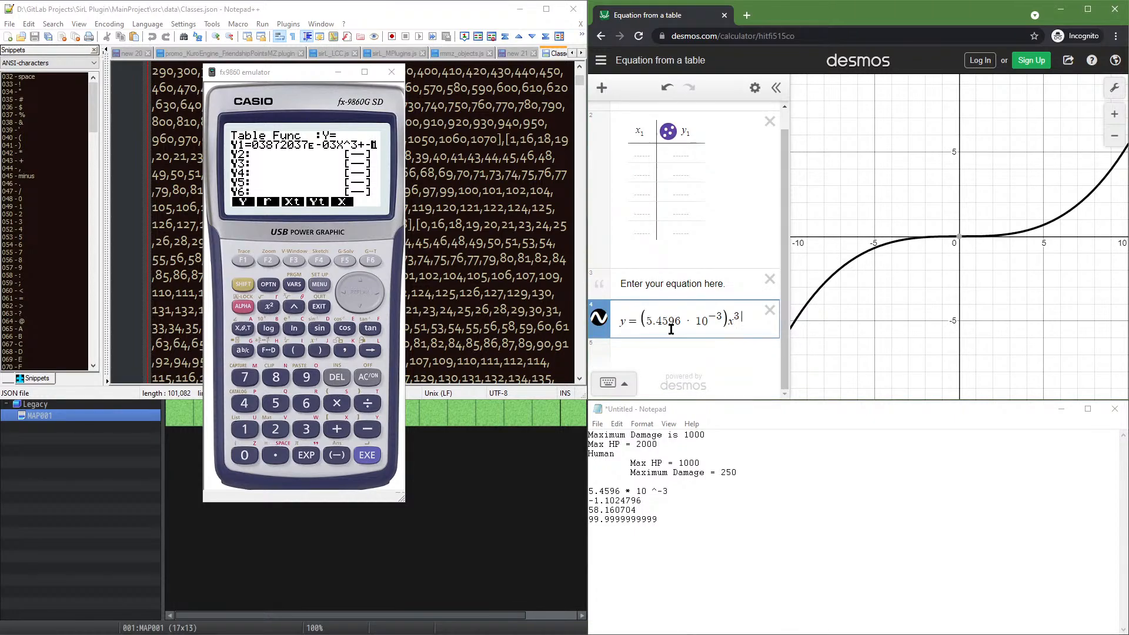
Append the quadratic term -1.1024796x^2 to the y equation
{"action": "type", "text": "+"}
{"action": "key", "text": "BackSpace"}
{"action": "type", "text": "-3)x^3 − 1.1"}
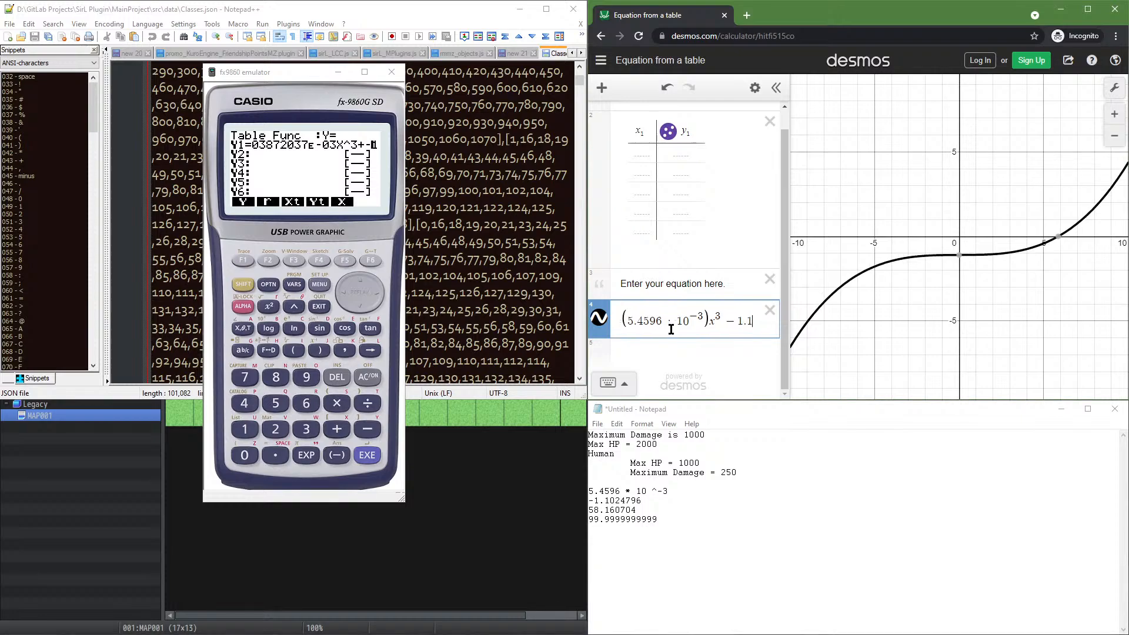
{"action": "type", "text": "0"}
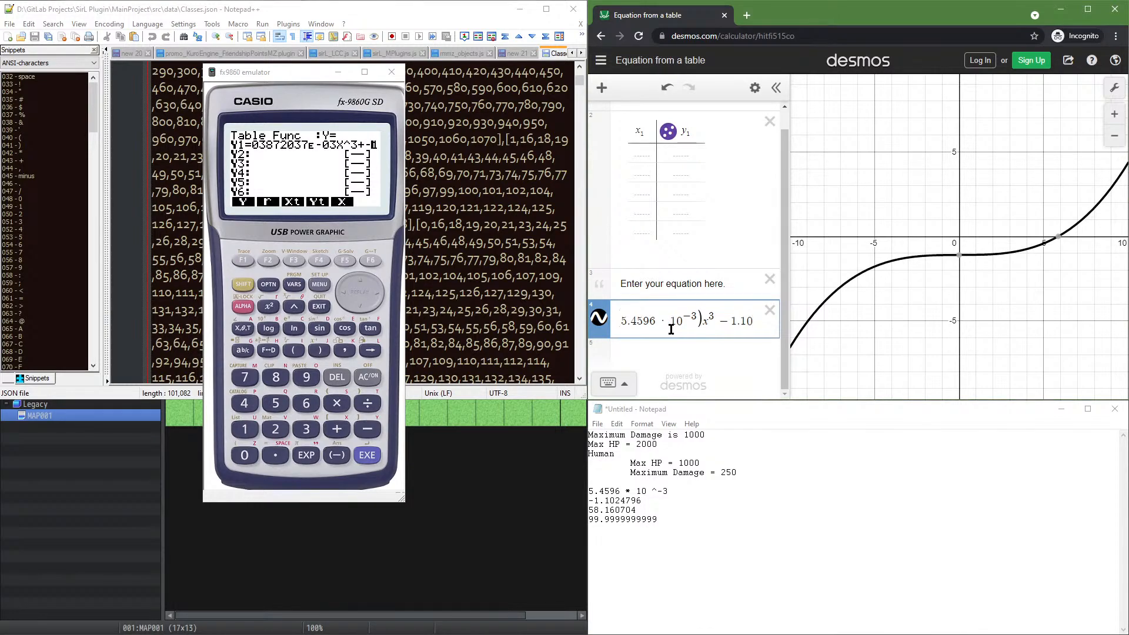
{"action": "type", "text": "247"}
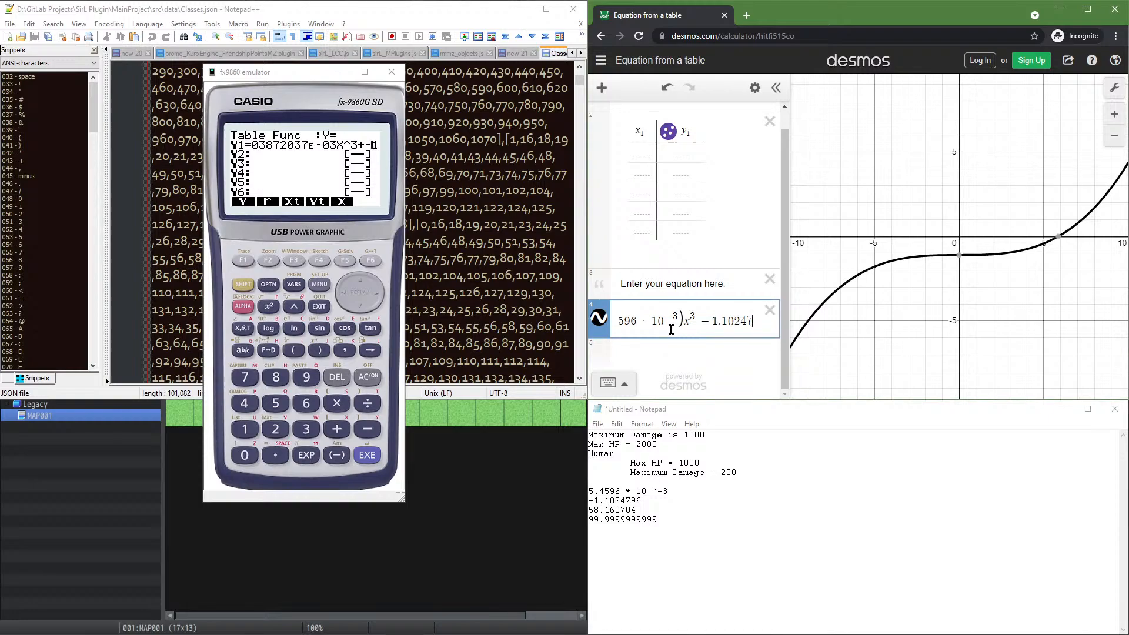
{"action": "type", "text": "96"}
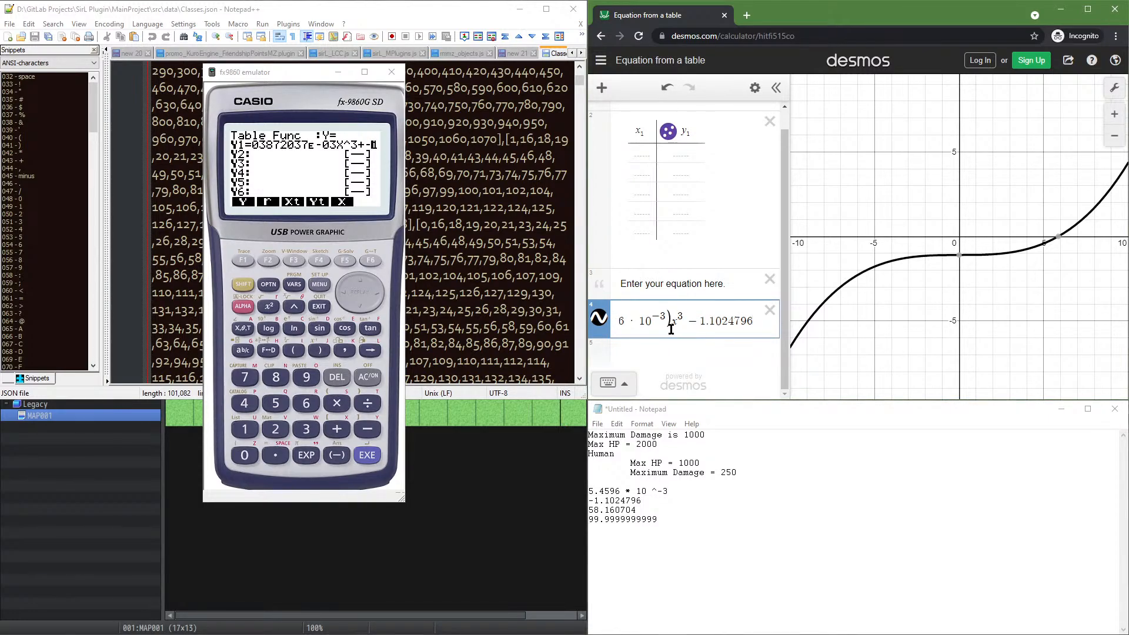
{"action": "type", "text": "x"}
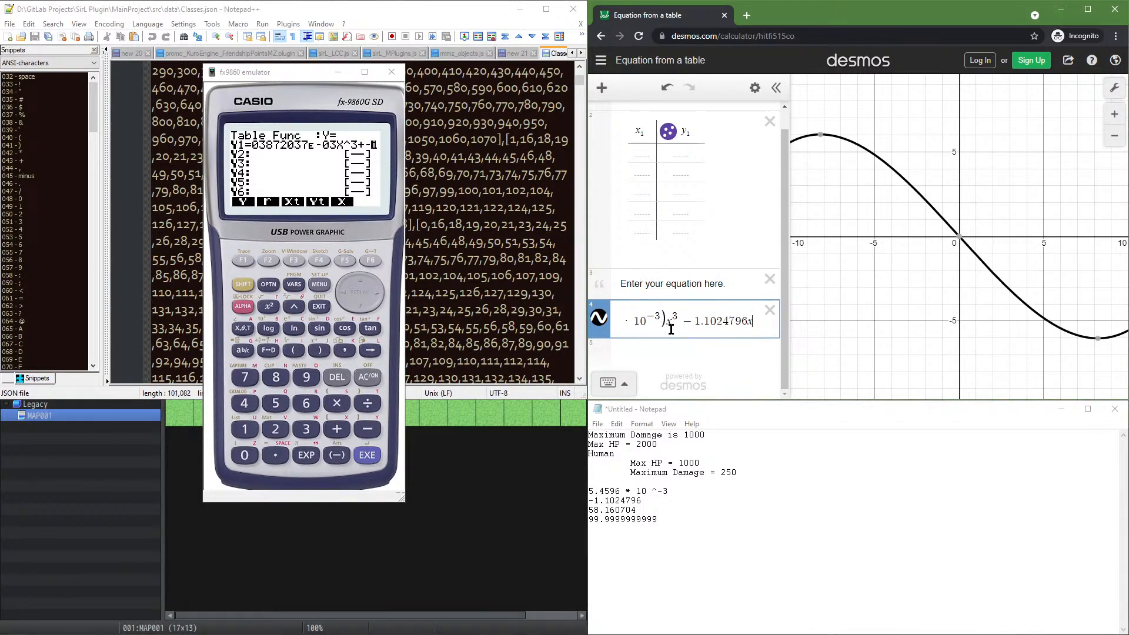
{"action": "type", "text": "^2"}
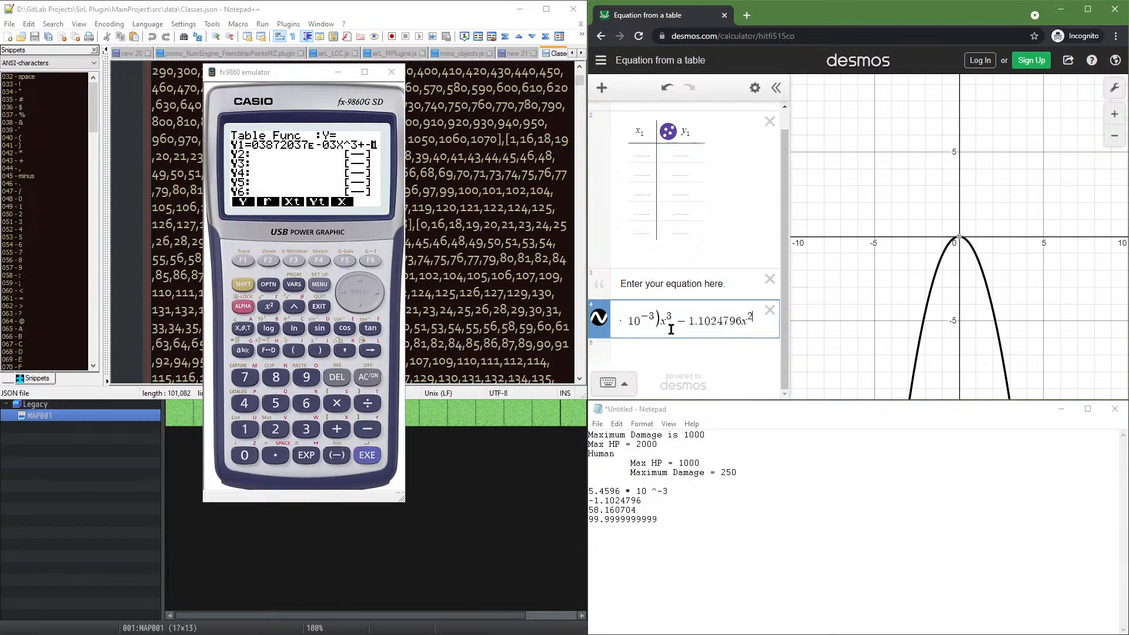
Append the linear term +58.160704x to the y equation
{"action": "key", "text": "Right"}
{"action": "type", "text": "+"}
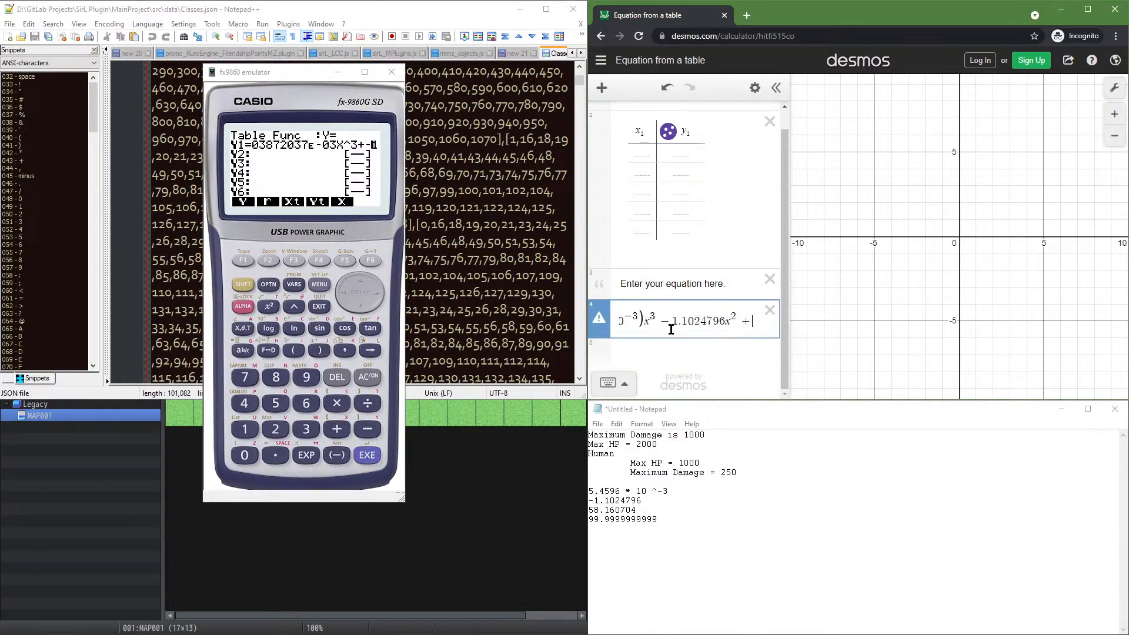
{"action": "type", "text": "58."}
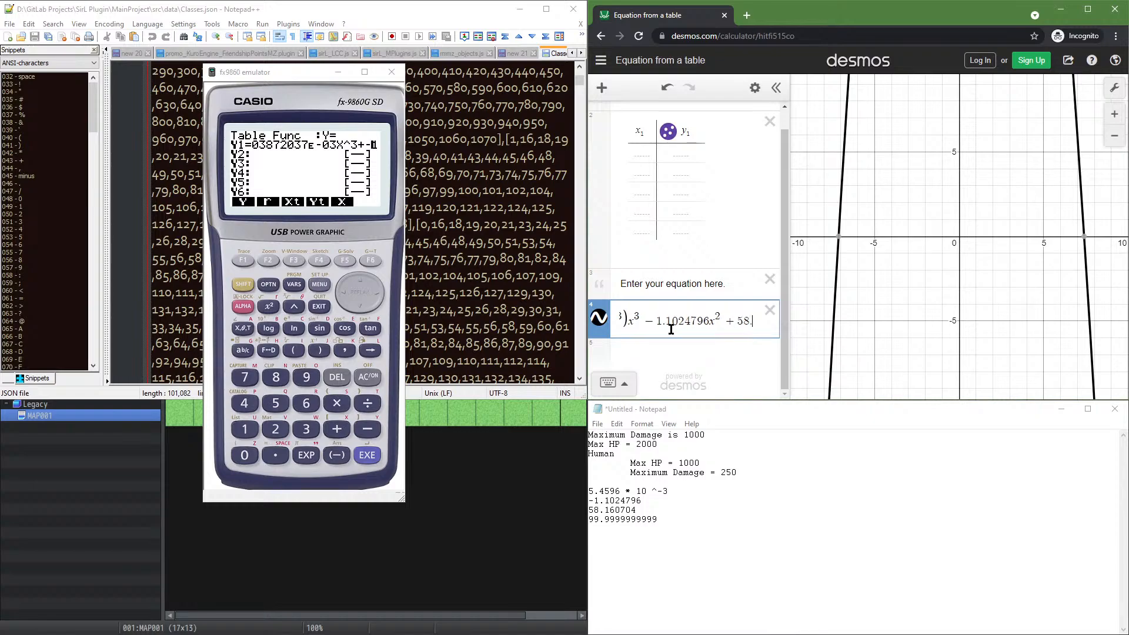
{"action": "type", "text": "16"}
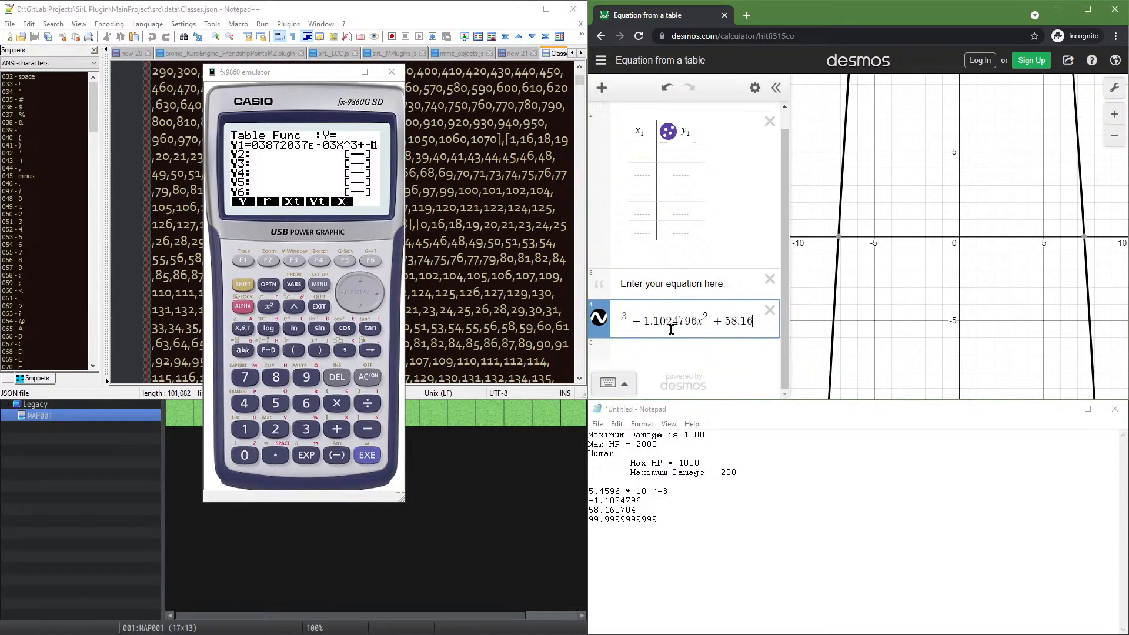
{"action": "type", "text": "0704"}
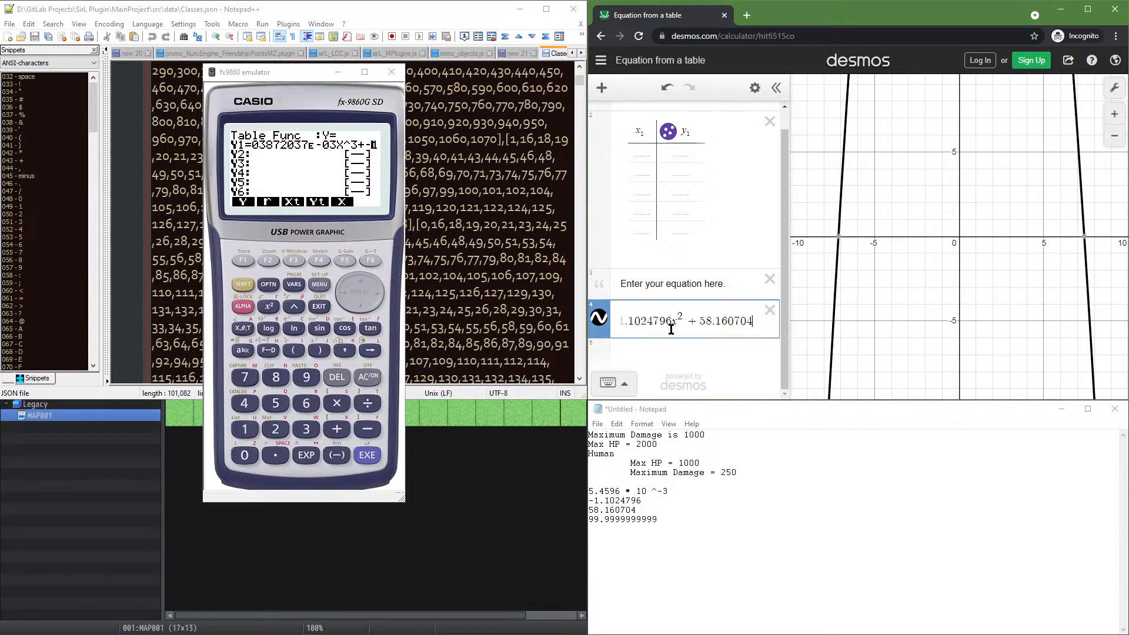
{"action": "type", "text": "x"}
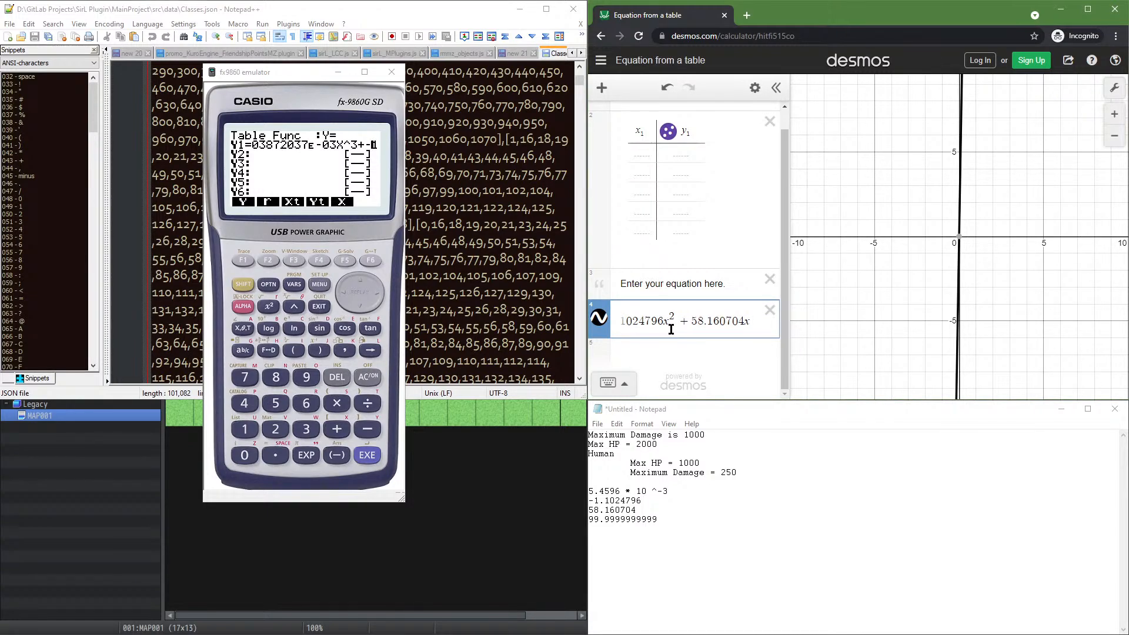
Complete the cubic equation with the constant term +99.999999999
{"action": "type", "text": "+"}
{"action": "type", "text": "9"}
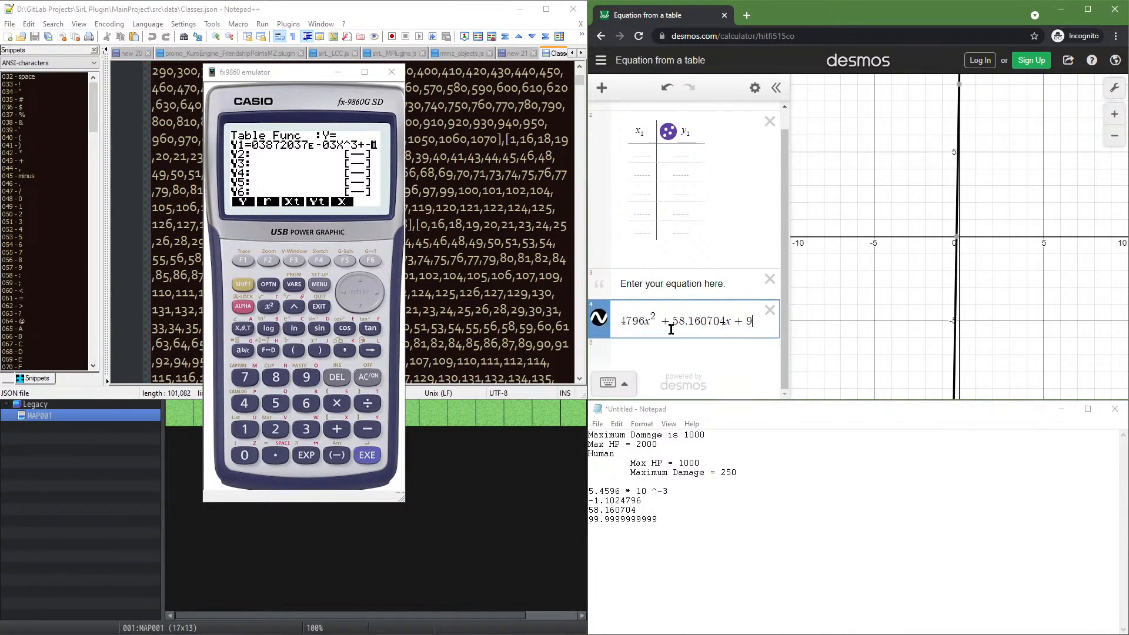
{"action": "type", "text": "9.999999999"}
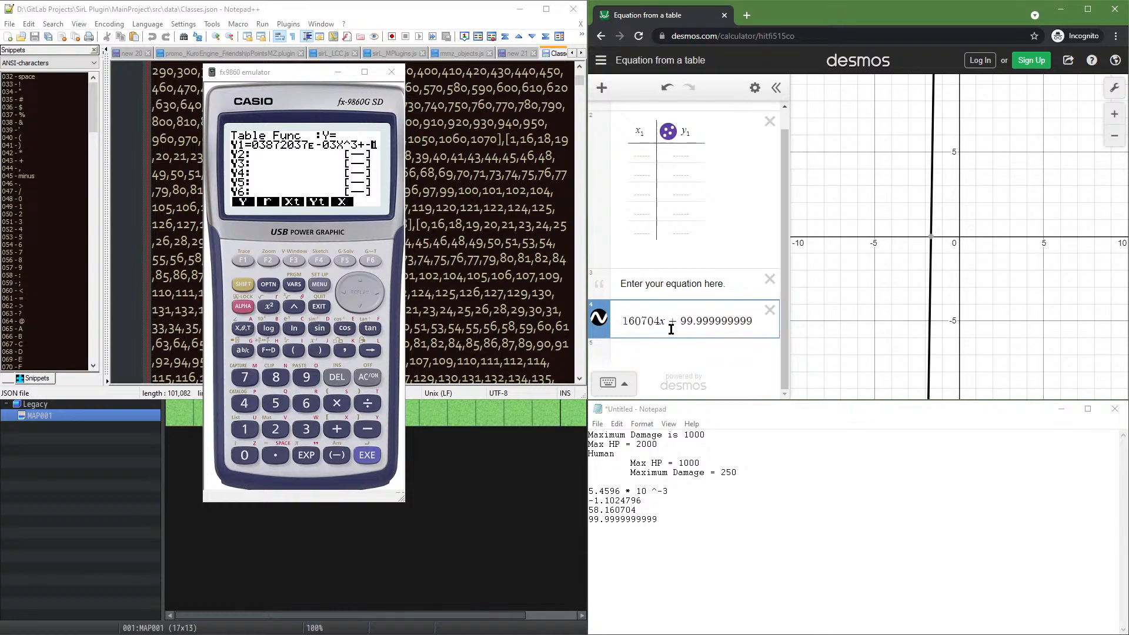
{"action": "key", "text": "Return"}
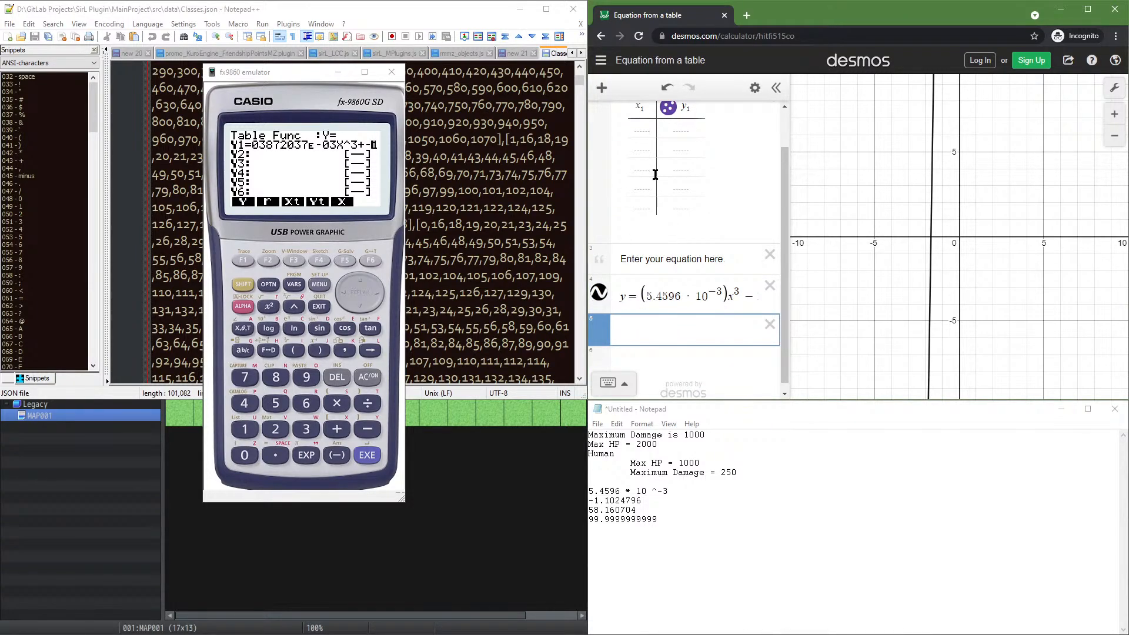
Move the whole cubic equation out of the current graph into the first expression of a new blank graph
{"action": "left_click", "coordinate": [696, 295]}
{"action": "key", "text": "ctrl+a"}
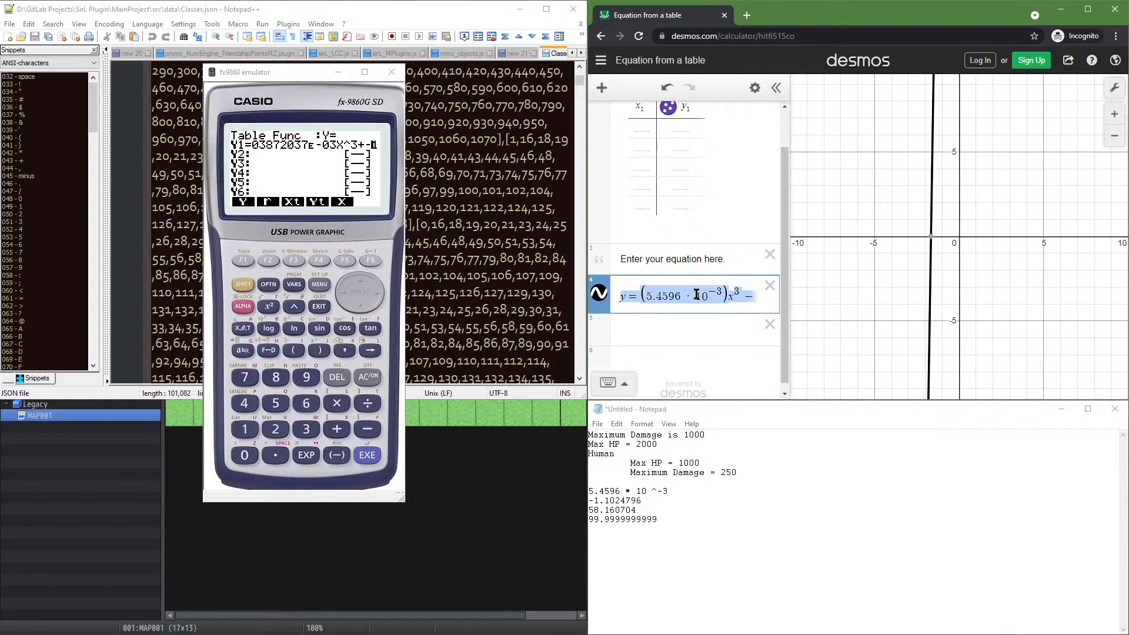
{"action": "key", "text": "BackSpace"}
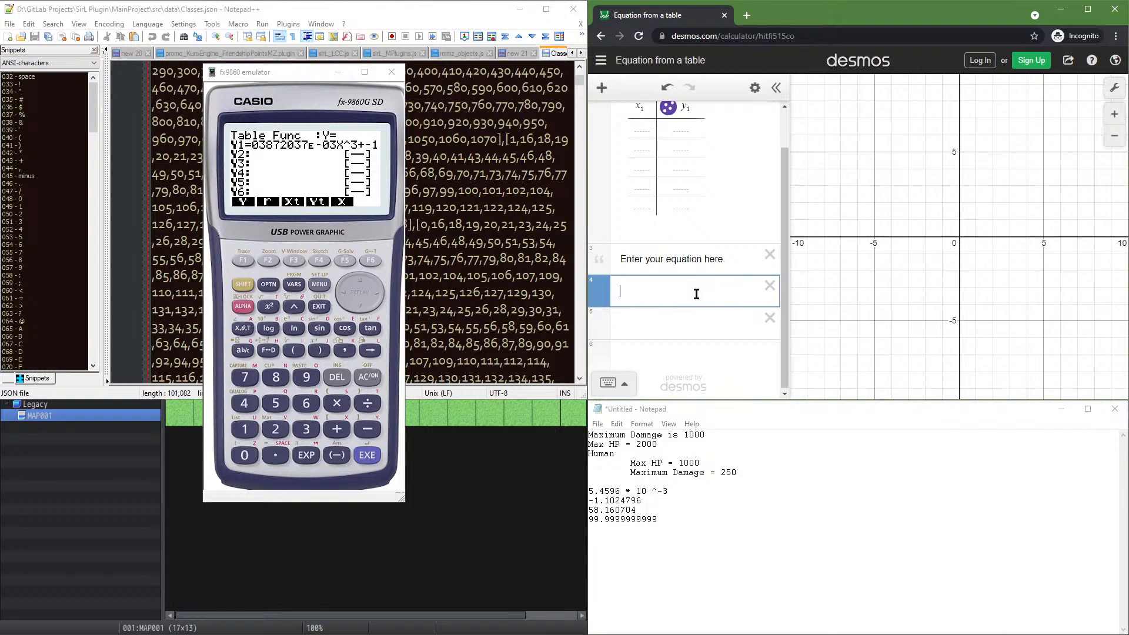
{"action": "left_click", "coordinate": [602, 61]}
{"action": "left_click", "coordinate": [656, 115]}
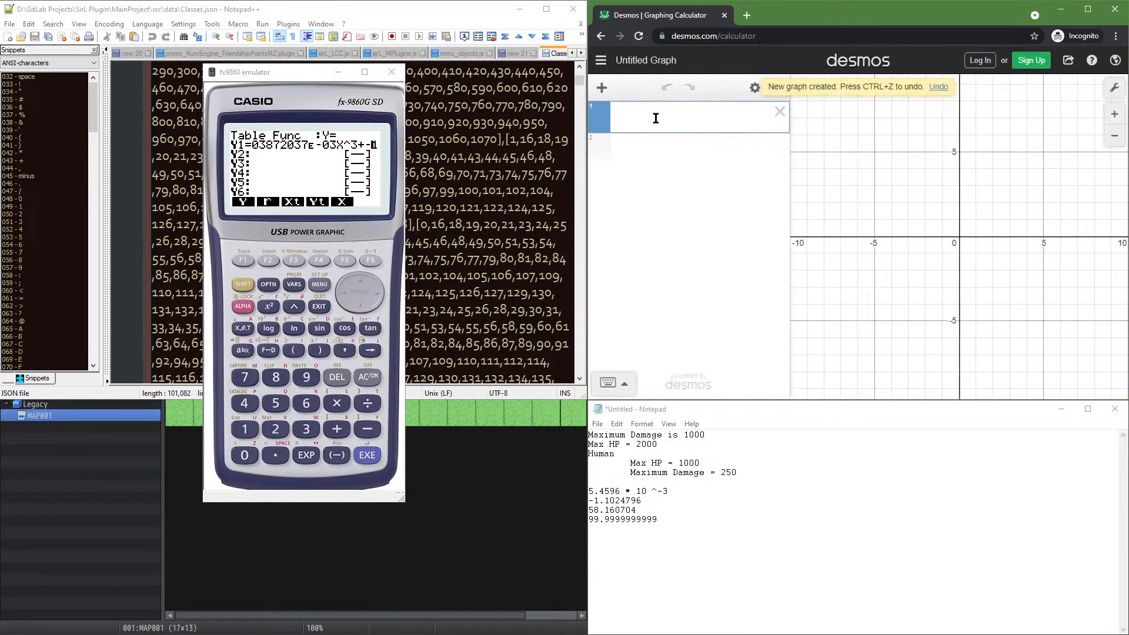
{"action": "key", "text": "ctrl+v"}
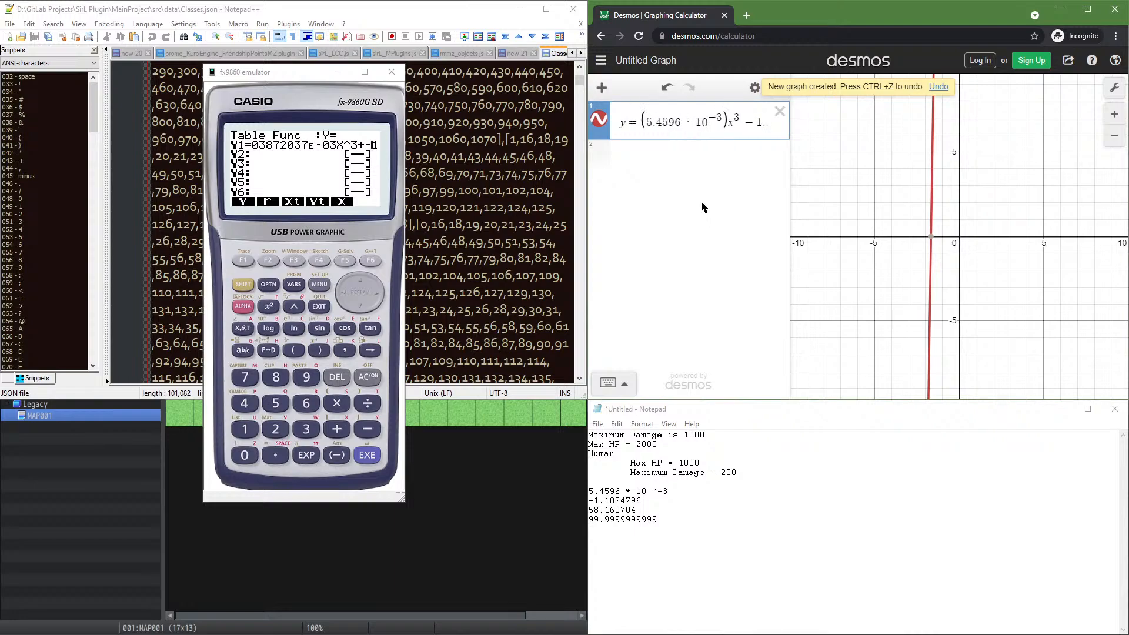
Review the pasted cubic equation term by term through to its constant
{"action": "left_click", "coordinate": [814, 204]}
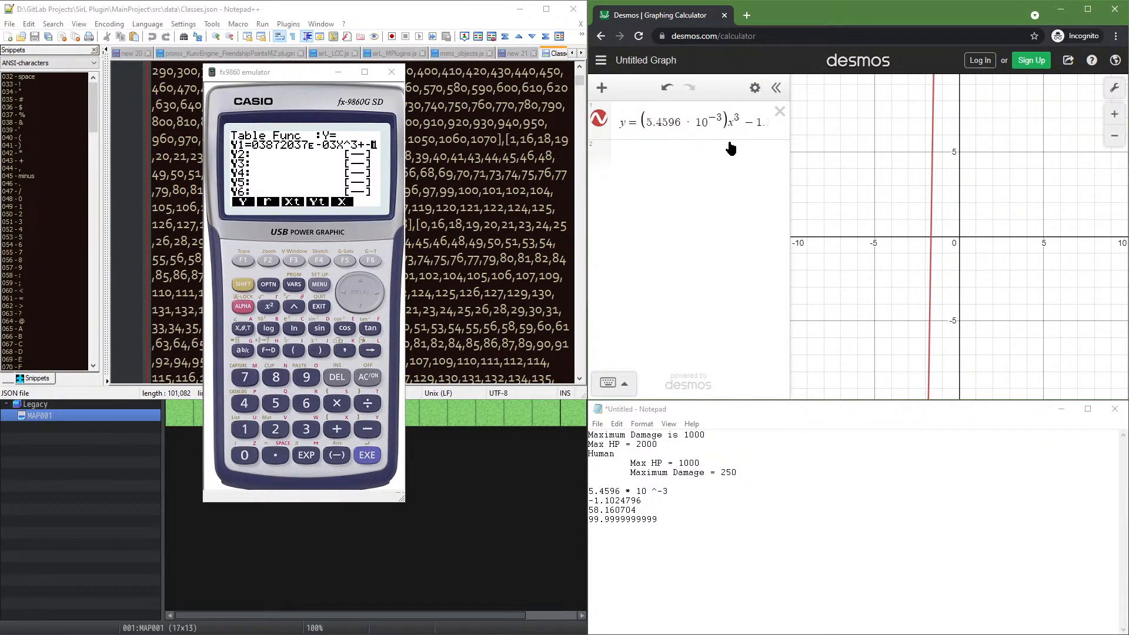
{"action": "left_click", "coordinate": [722, 122]}
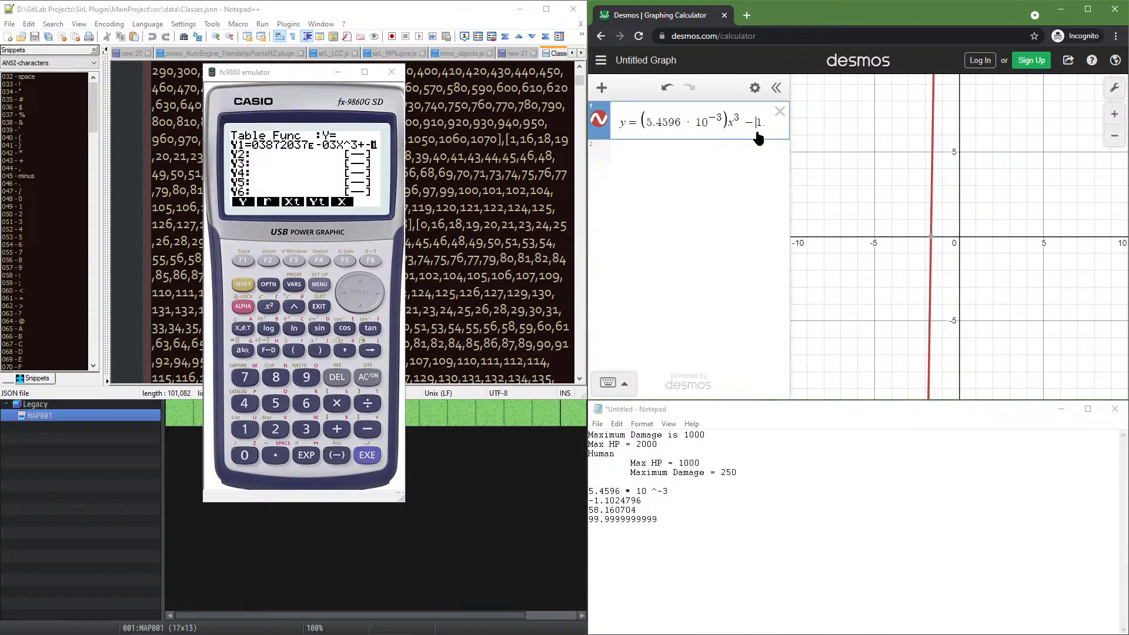
{"action": "key", "text": "Right"}
{"action": "key", "text": "Right"}
{"action": "key", "text": "Right"}
{"action": "key", "text": "Right"}
{"action": "key", "text": "Right"}
{"action": "key", "text": "Right"}
{"action": "key", "text": "Right"}
{"action": "key", "text": "Right"}
{"action": "key", "text": "Right"}
{"action": "key", "text": "Right"}
{"action": "key", "text": "Right"}
{"action": "key", "text": "Right"}
{"action": "key", "text": "Right"}
{"action": "key", "text": "Right"}
{"action": "key", "text": "Right"}
{"action": "key", "text": "Right"}
{"action": "key", "text": "Right"}
{"action": "key", "text": "Right"}
{"action": "key", "text": "Right"}
{"action": "key", "text": "Right"}
{"action": "key", "text": "Right"}
{"action": "key", "text": "Right"}
{"action": "key", "text": "Right"}
{"action": "key", "text": "Right"}
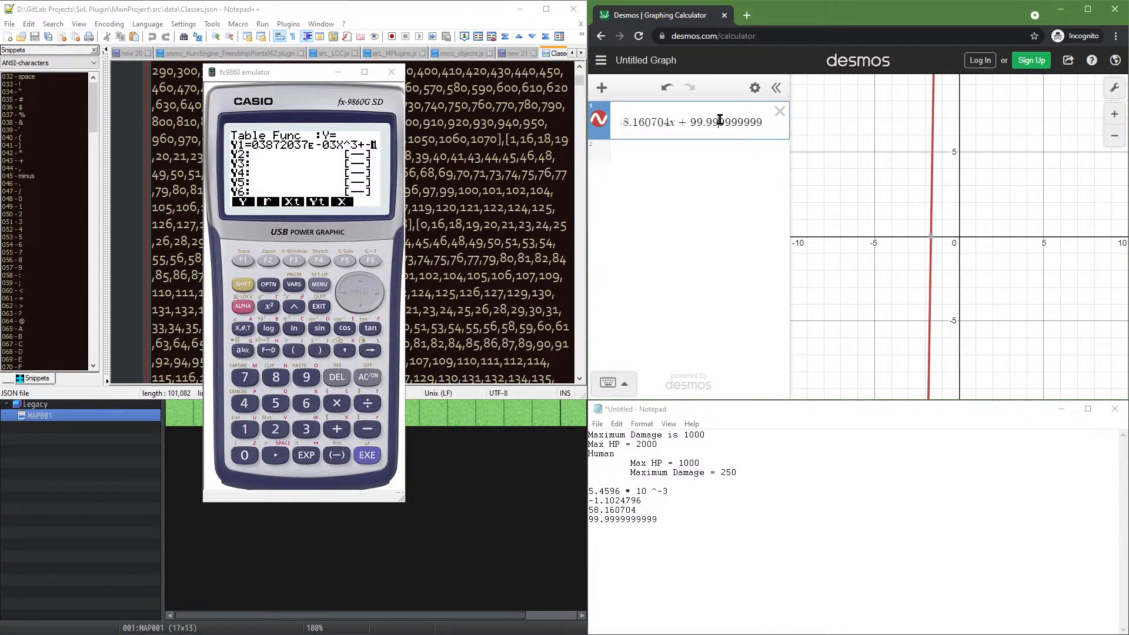
Convert the cubic equation into a table of values
{"action": "left_click", "coordinate": [755, 89]}
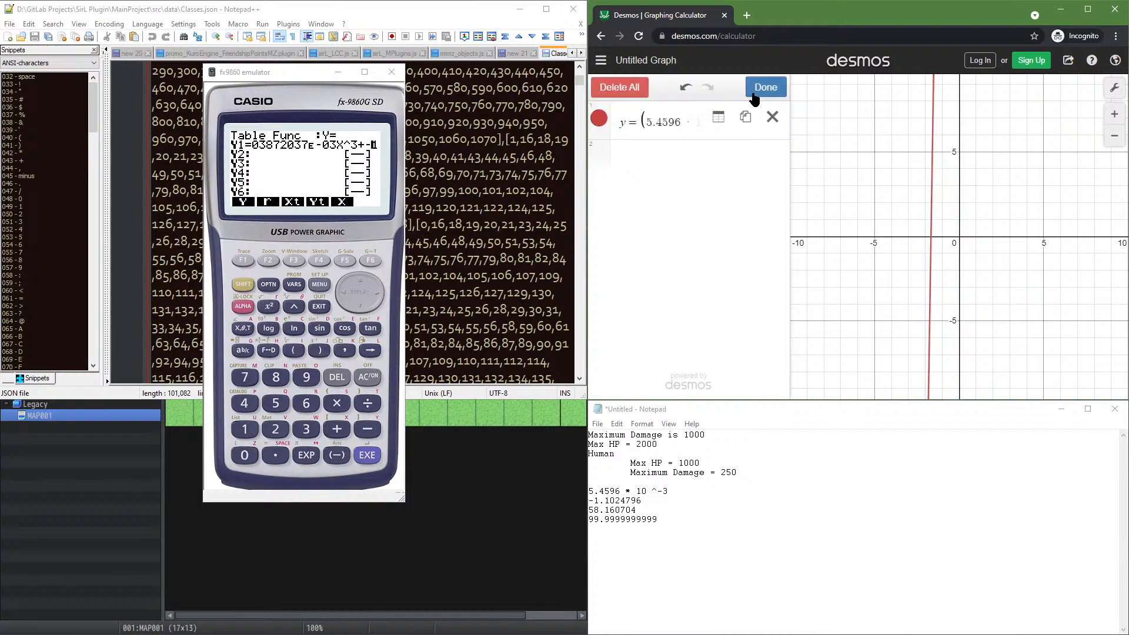
{"action": "left_click", "coordinate": [718, 117]}
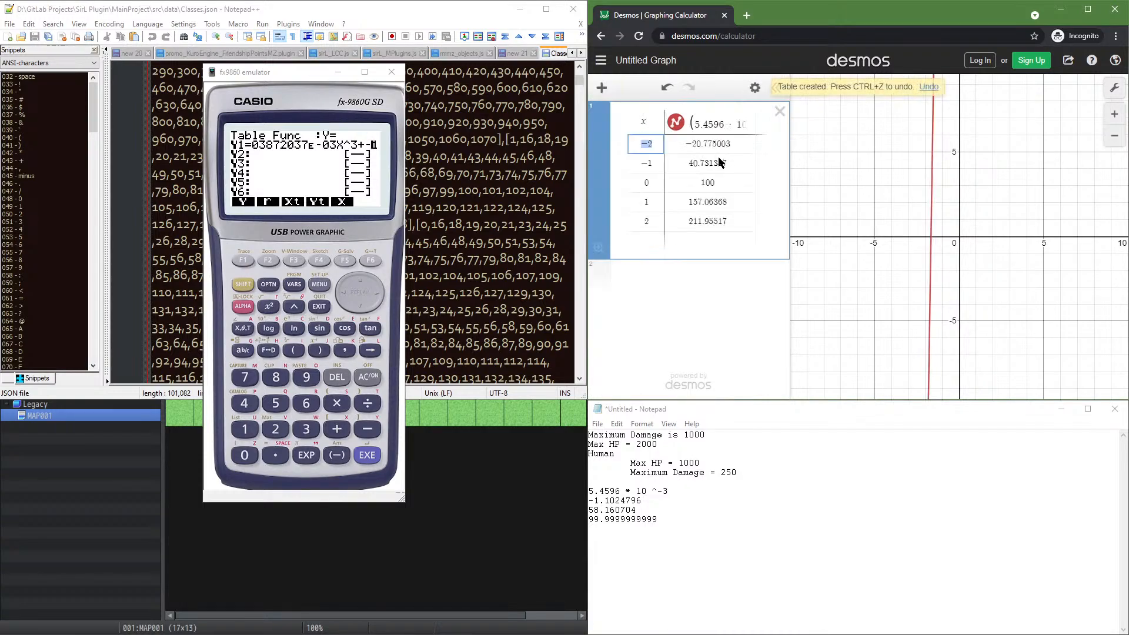
{"action": "left_click", "coordinate": [654, 183]}
{"action": "double_click", "coordinate": [655, 202]}
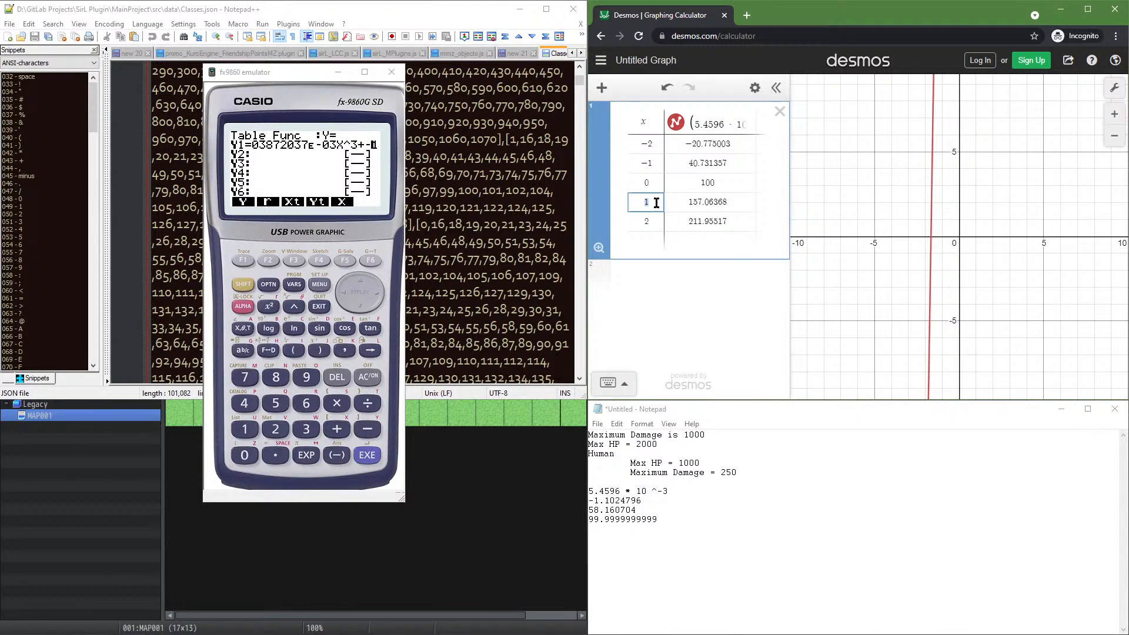
Replace the first x value in the table with 1
{"action": "left_click", "coordinate": [651, 143]}
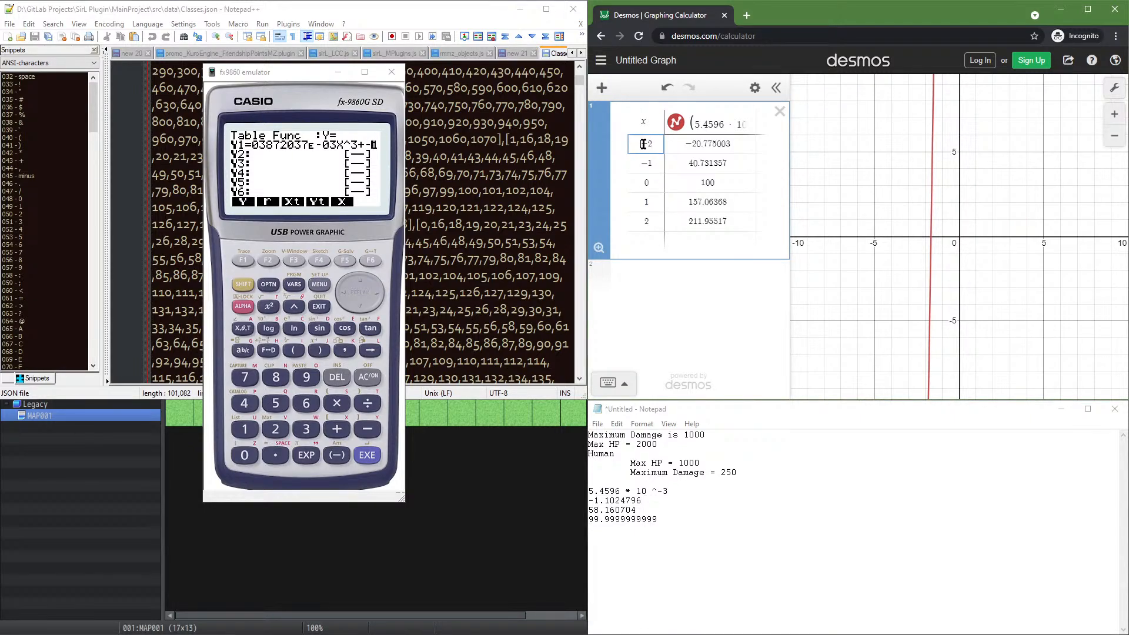
{"action": "left_click", "coordinate": [647, 143]}
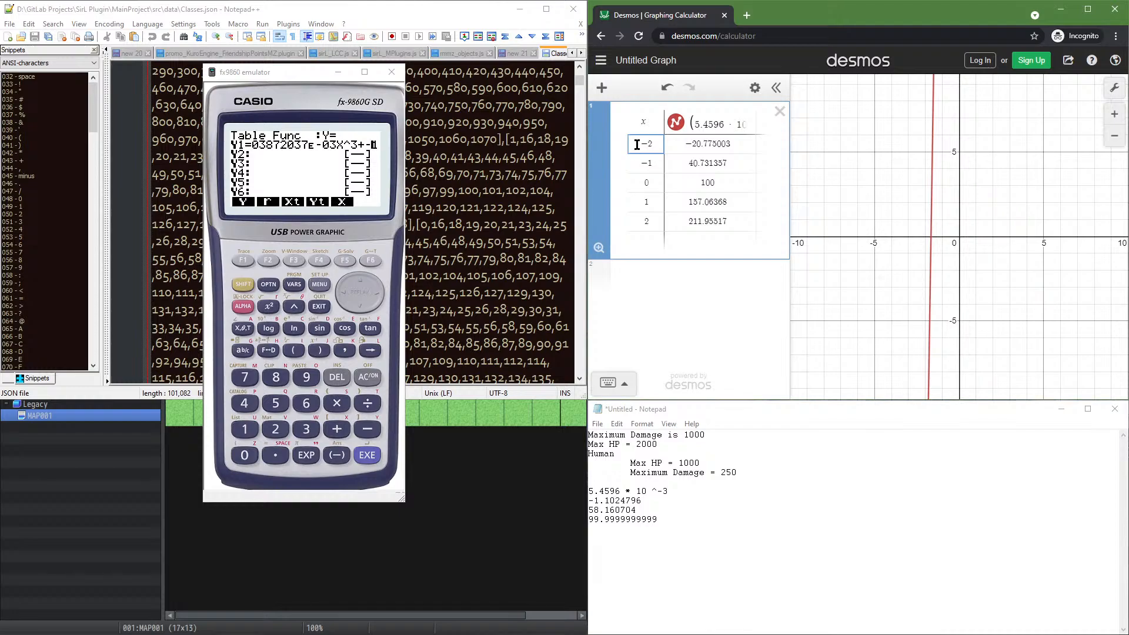
{"action": "key", "text": "BackSpace"}
{"action": "key", "text": "Delete"}
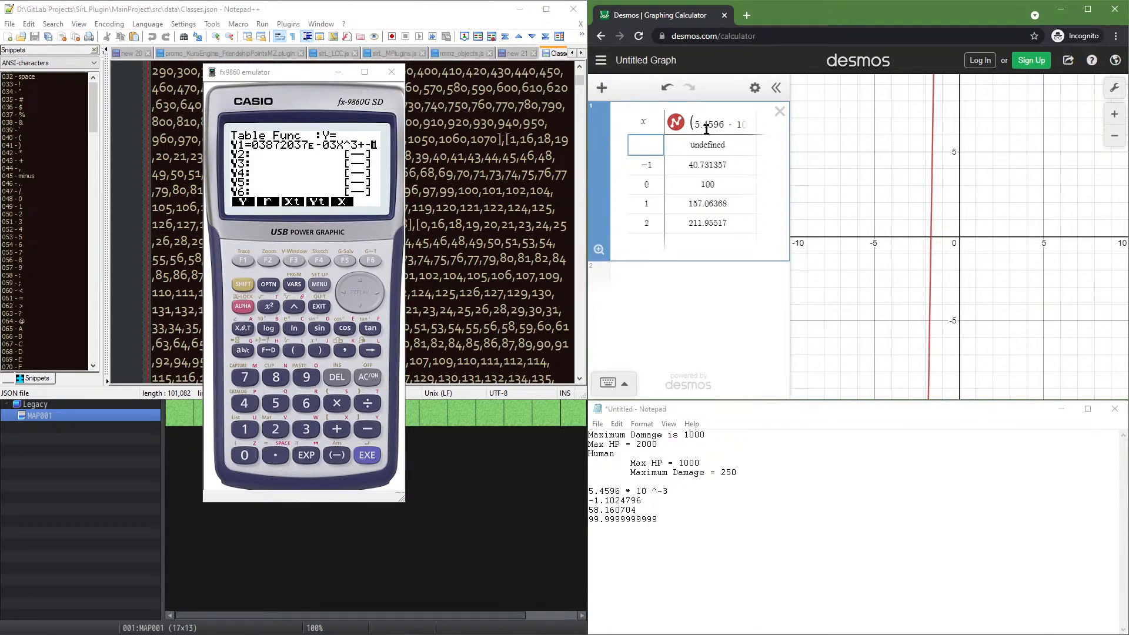
{"action": "left_click", "coordinate": [648, 243]}
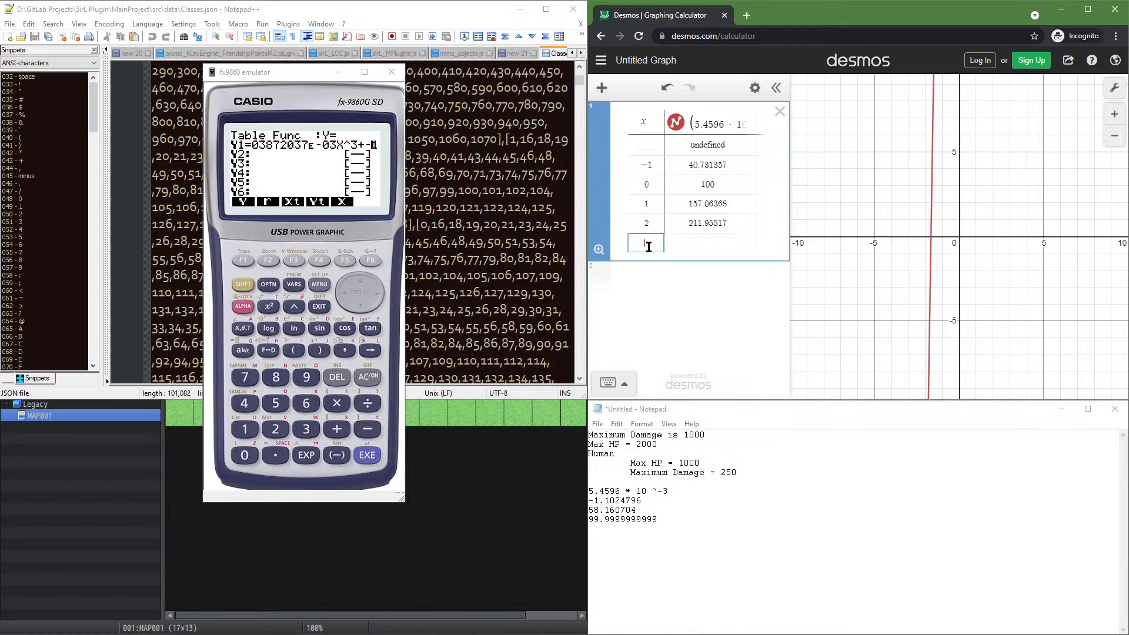
{"action": "left_click", "coordinate": [646, 152]}
{"action": "type", "text": "1"}
Replace the second x value in the table with 2
{"action": "left_click", "coordinate": [647, 165]}
{"action": "type", "text": "1"}
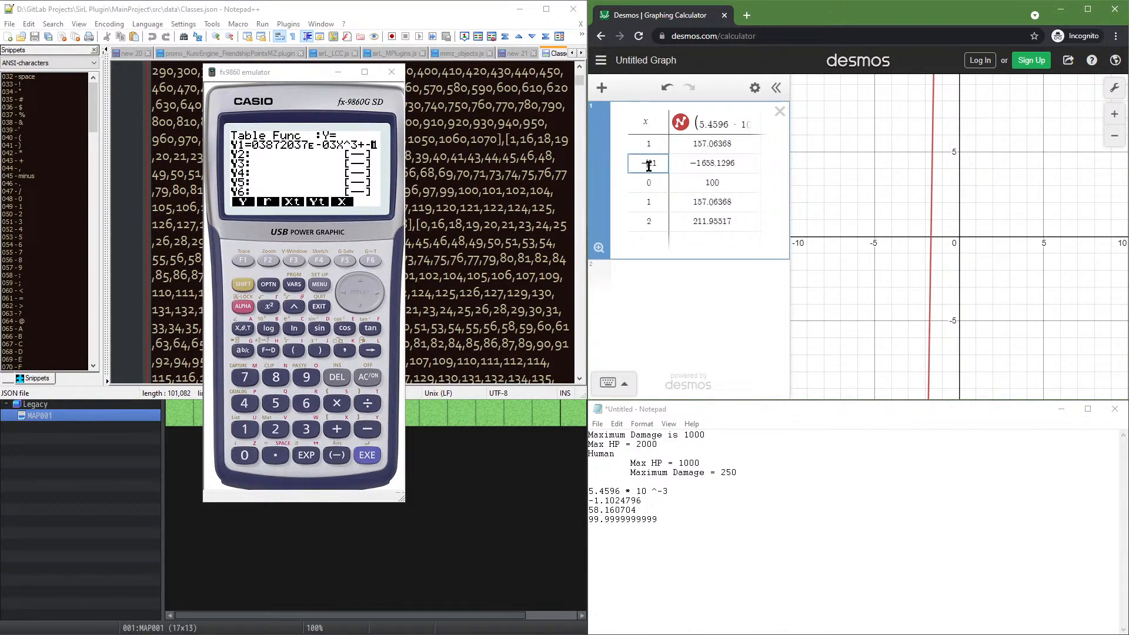
{"action": "type", "text": "2"}
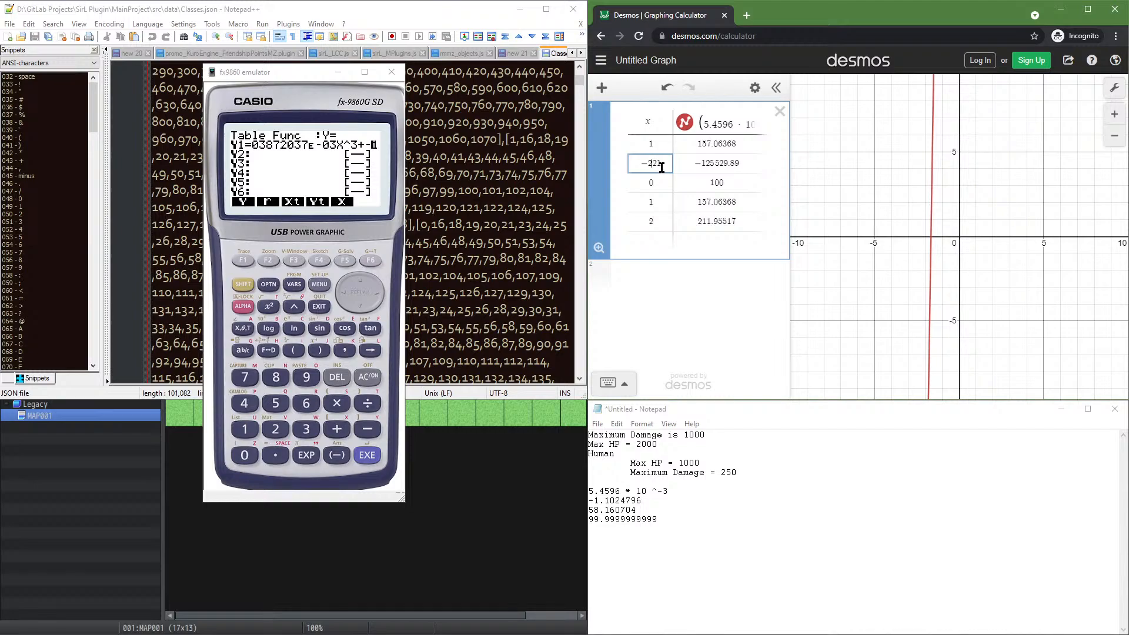
{"action": "key", "text": "ctrl+a"}
{"action": "type", "text": "2"}
{"action": "left_click", "coordinate": [662, 171]}
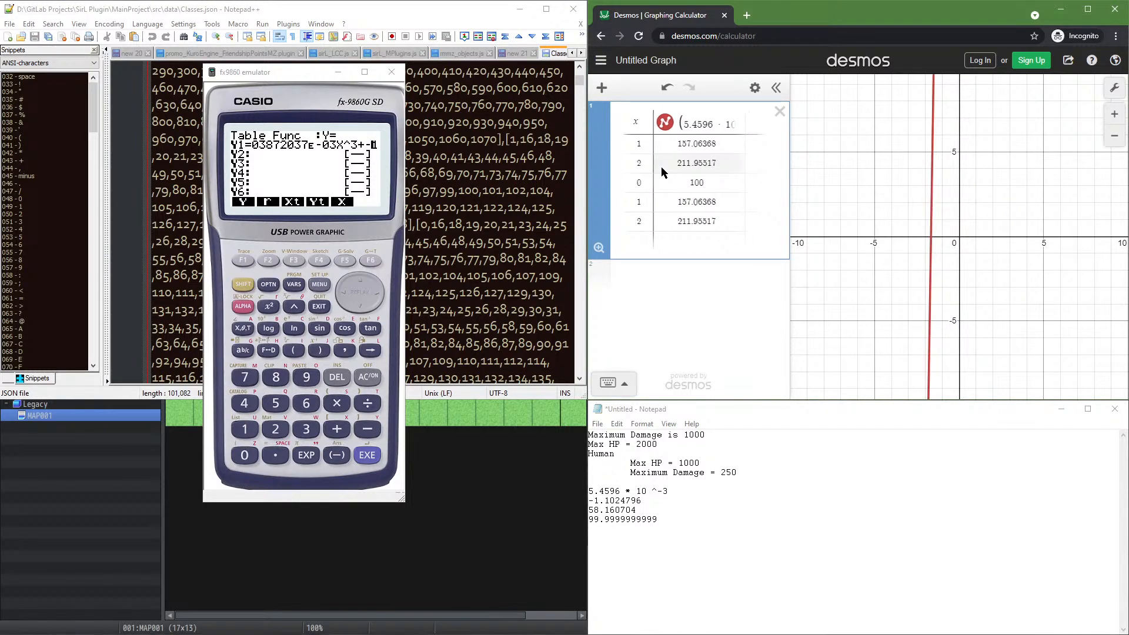
Set the third x value in the table to 3 and go on to the fourth x value
{"action": "key", "text": "Tab"}
{"action": "type", "text": "3"}
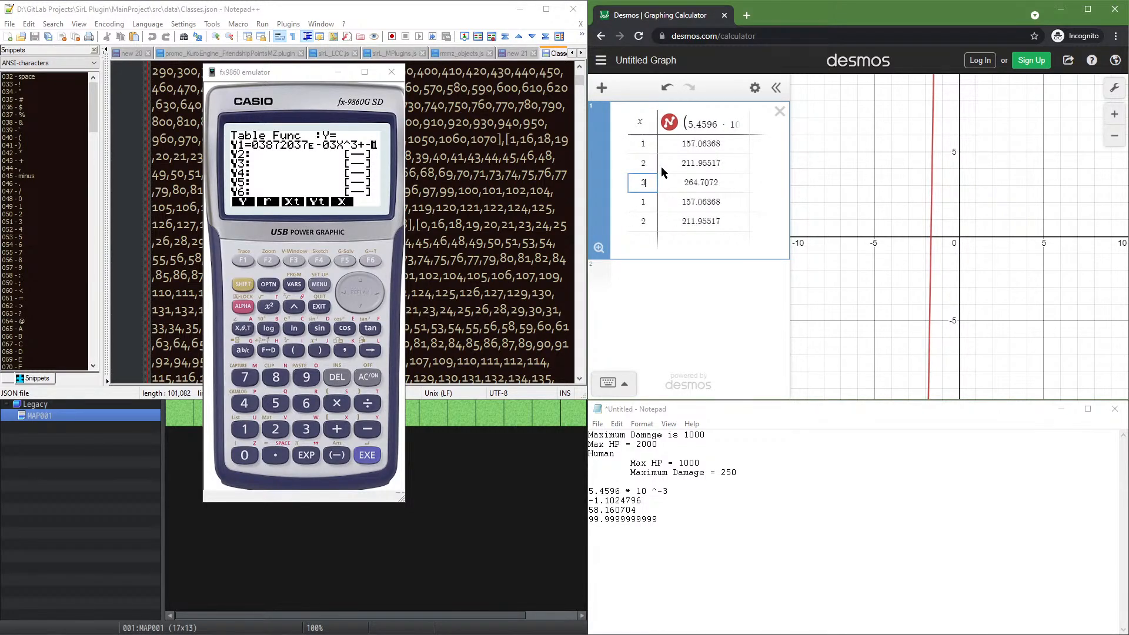
{"action": "key", "text": "Tab"}
{"action": "key", "text": "Tab"}
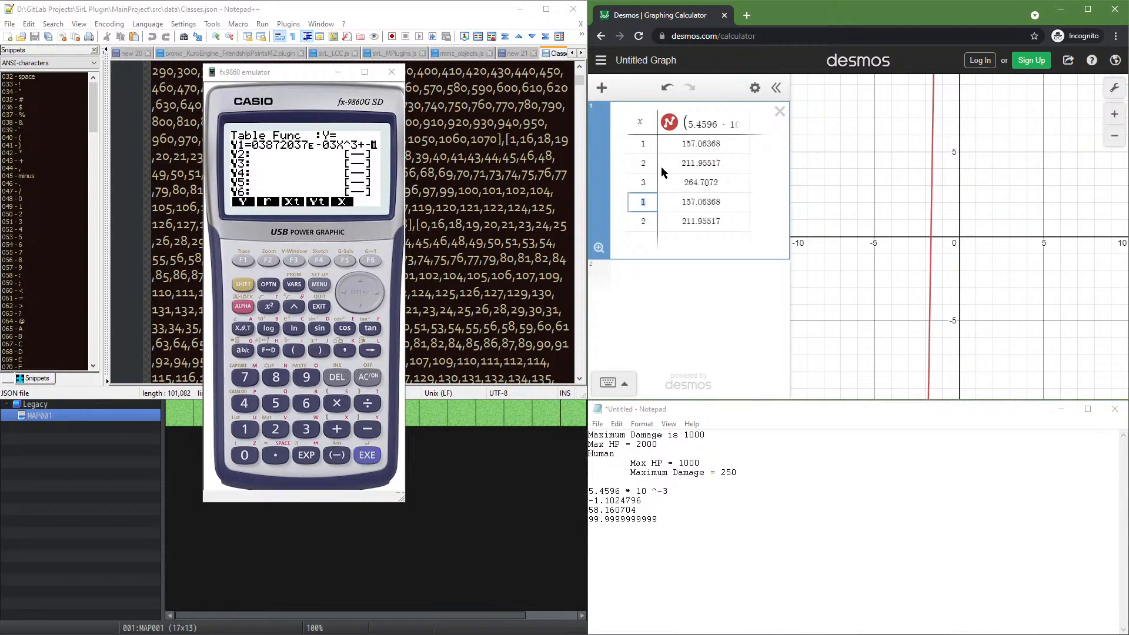
Enter 4, 5 and 6 as the fourth to sixth x values in the table
{"action": "type", "text": "4"}
{"action": "key", "text": "Return"}
{"action": "type", "text": "5"}
{"action": "key", "text": "Return"}
{"action": "type", "text": "6"}
{"action": "key", "text": "Return"}
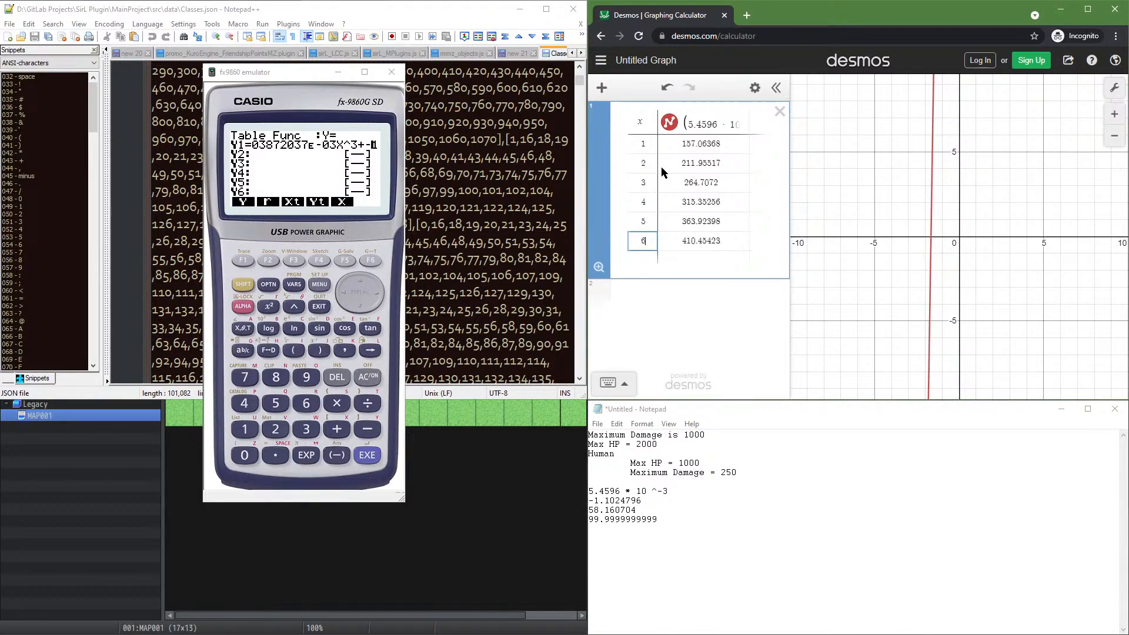
Set the seventh x value in the table to 7
{"action": "type", "text": "78"}
{"action": "key", "text": "Return"}
{"action": "type", "text": "9"}
{"action": "key", "text": "Up"}
{"action": "type", "text": "8"}
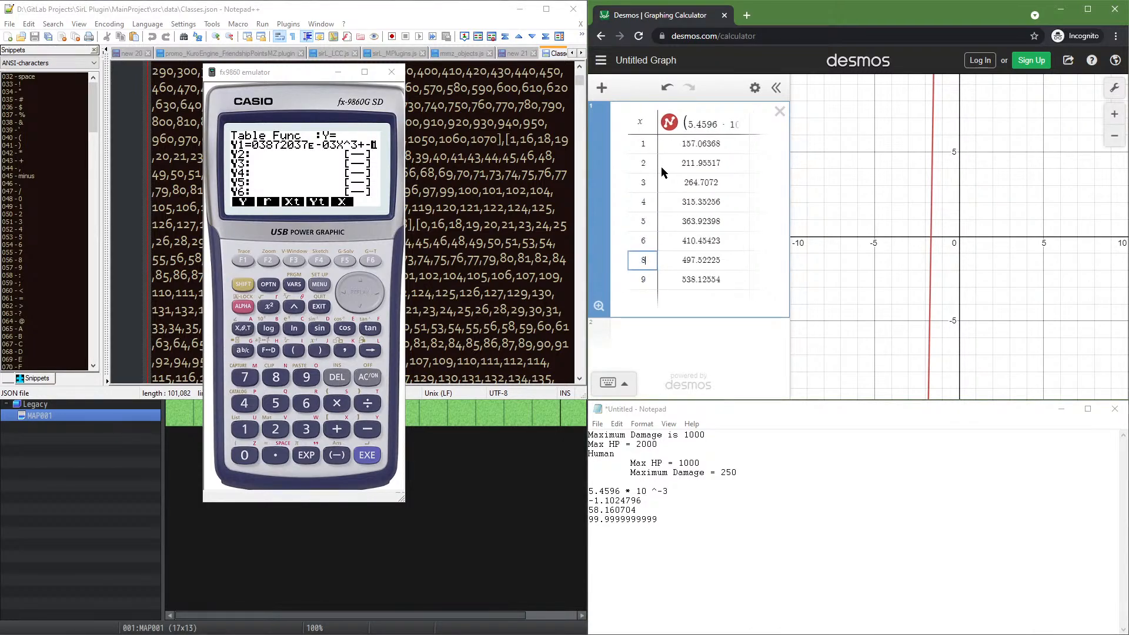
{"action": "key", "text": "Down"}
{"action": "key", "text": "Up"}
{"action": "key", "text": "BackSpace"}
{"action": "type", "text": "7"}
{"action": "key", "text": "Down"}
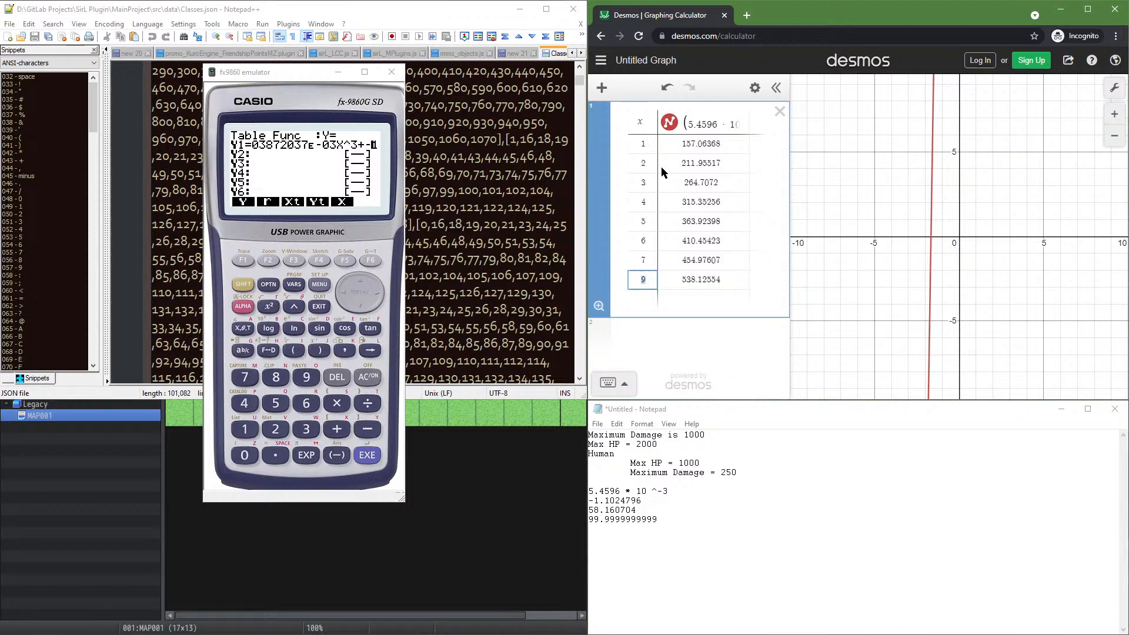
Set the eighth, ninth and tenth x values in the table to 8, 9 and 10
{"action": "key", "text": "Return"}
{"action": "type", "text": "8"}
{"action": "key", "text": "Up"}
{"action": "type", "text": "8"}
{"action": "key", "text": "Down"}
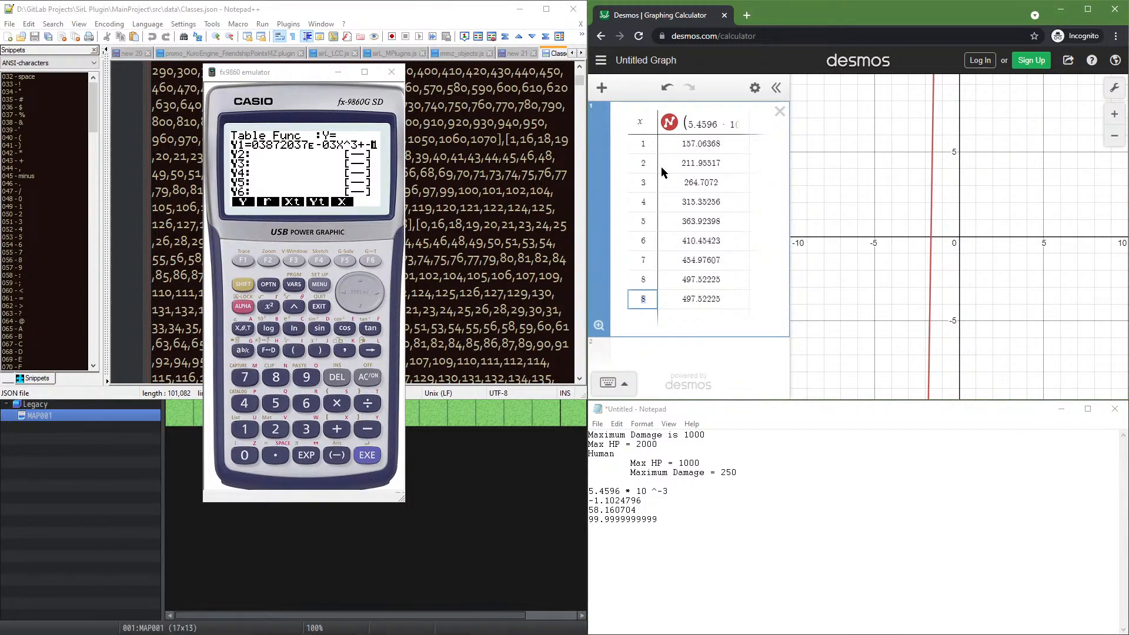
{"action": "type", "text": "9"}
{"action": "key", "text": "Return"}
{"action": "type", "text": "10"}
{"action": "key", "text": "Return"}
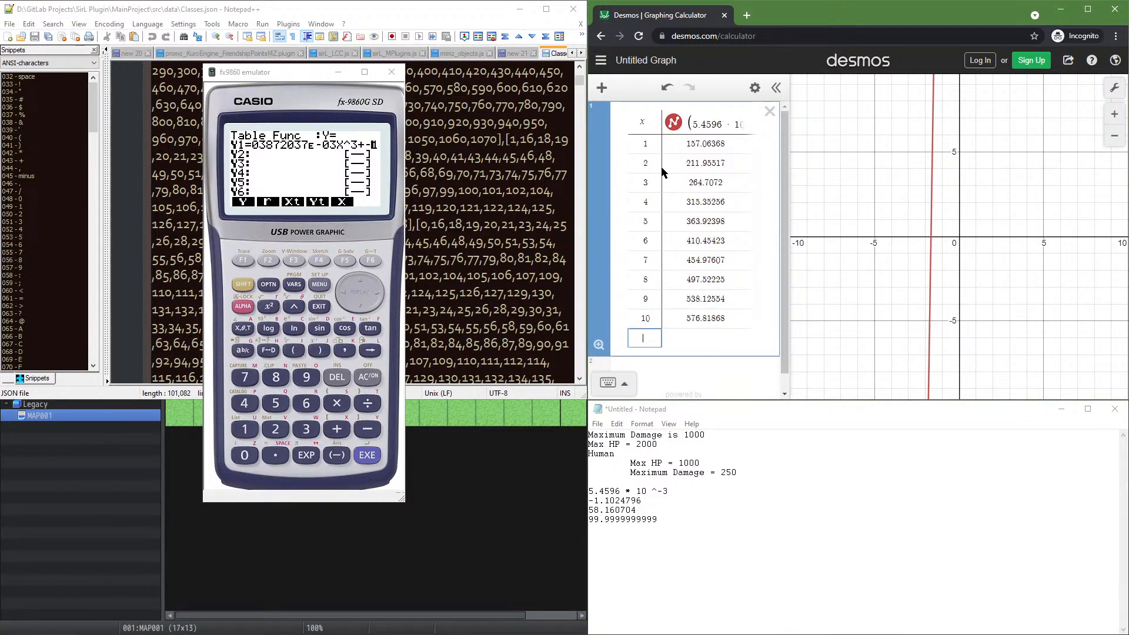
Continue the table's x values with 11, 12 and 13
{"action": "type", "text": "11"}
{"action": "key", "text": "Return"}
{"action": "type", "text": "112"}
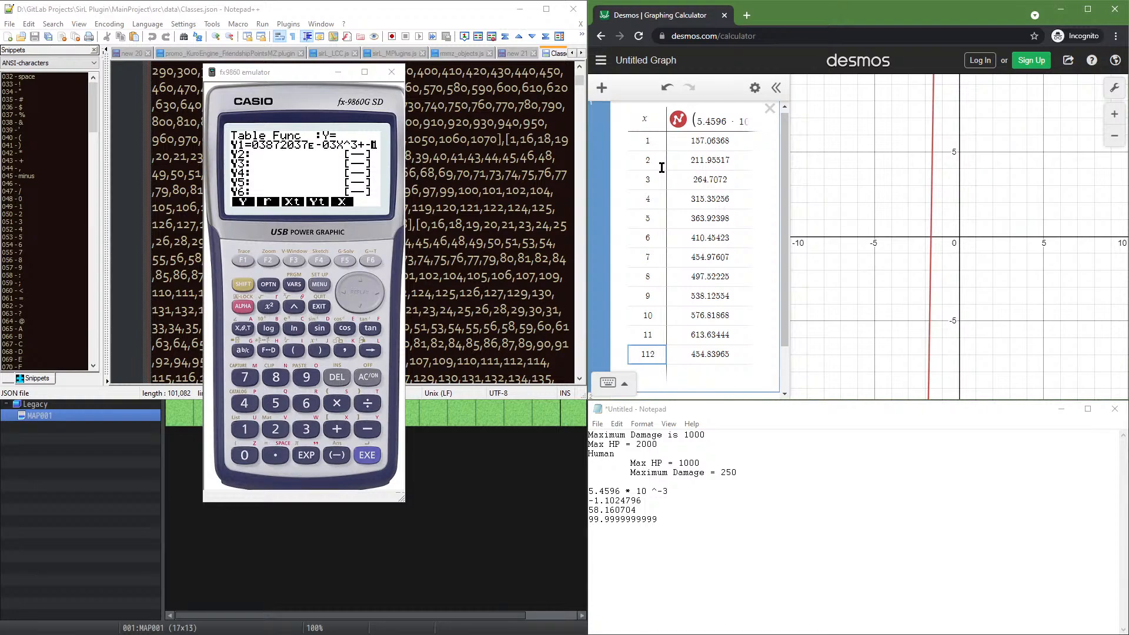
{"action": "key", "text": "BackSpace"}
{"action": "key", "text": "BackSpace"}
{"action": "type", "text": "2"}
{"action": "key", "text": "Return"}
{"action": "type", "text": "13"}
{"action": "key", "text": "Return"}
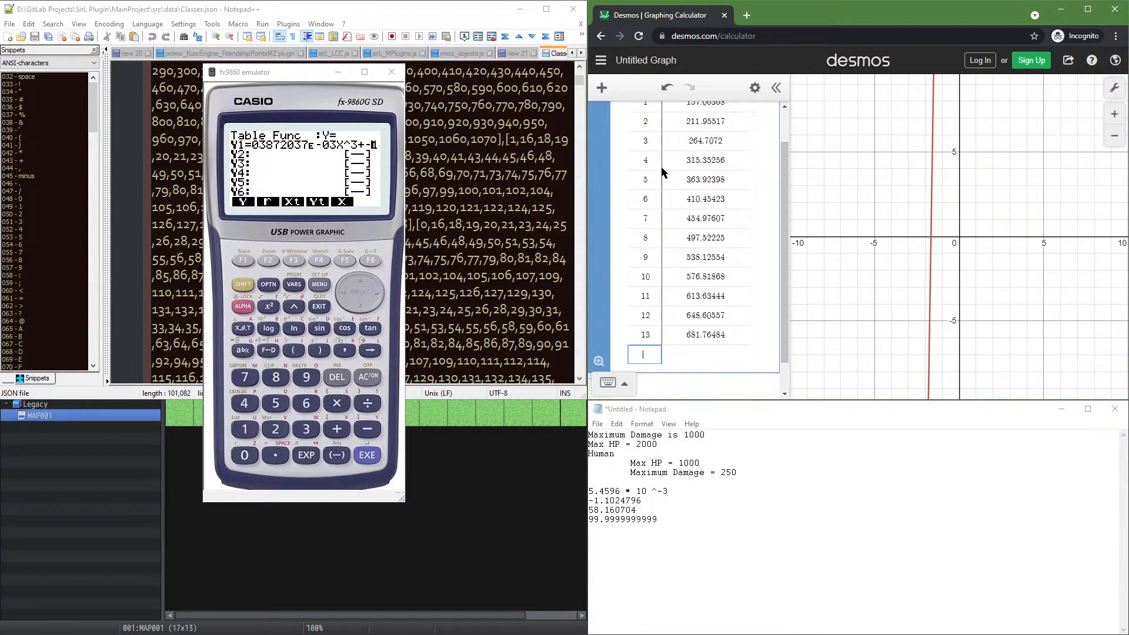
Add the x values 14, 15, 16 and 17 to the table
{"action": "type", "text": "14"}
{"action": "key", "text": "Return"}
{"action": "type", "text": "15"}
{"action": "key", "text": "Return"}
{"action": "type", "text": "16"}
{"action": "key", "text": "Return"}
{"action": "type", "text": "1"}
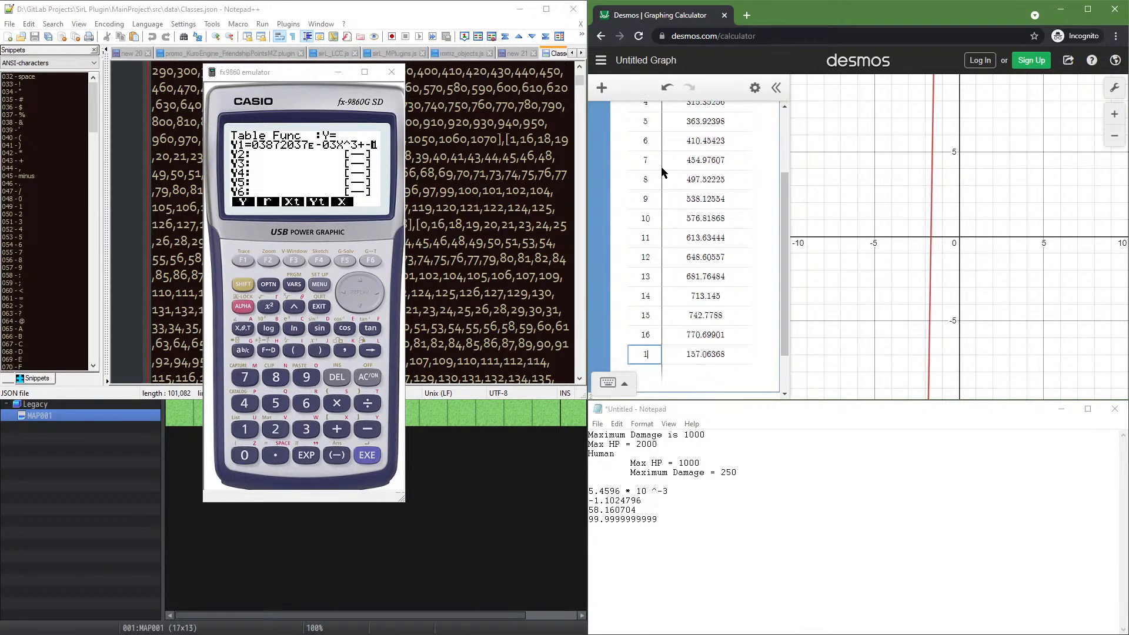
{"action": "type", "text": "7"}
{"action": "key", "text": "Return"}
Complete the table's x values with 18, 19 and 20
{"action": "type", "text": "18"}
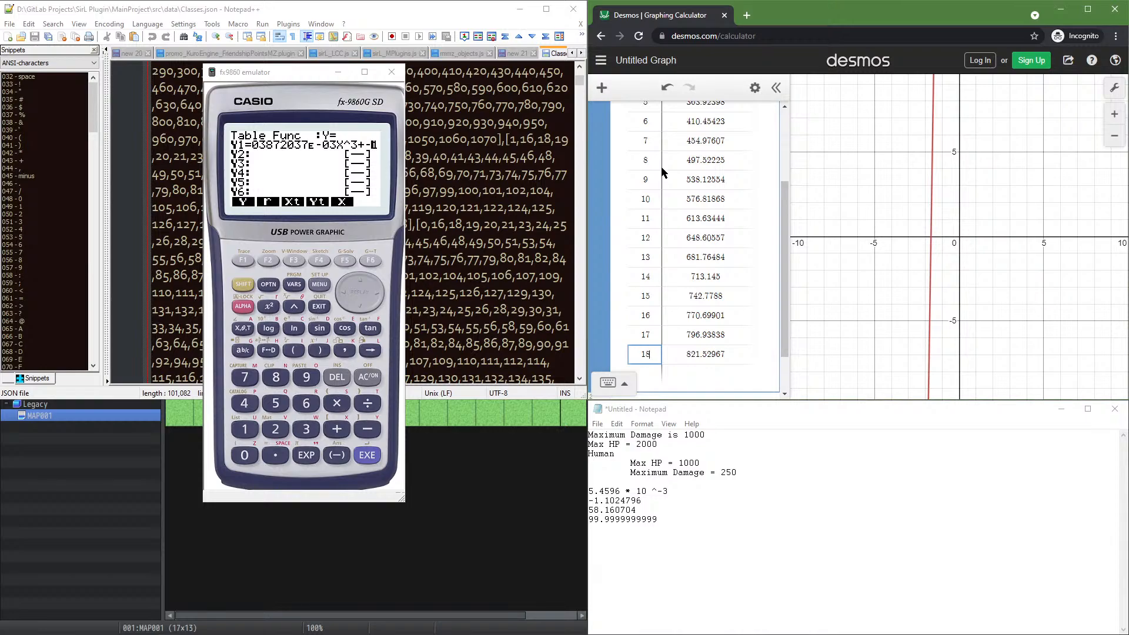
{"action": "key", "text": "Return"}
{"action": "type", "text": "19"}
{"action": "key", "text": "Return"}
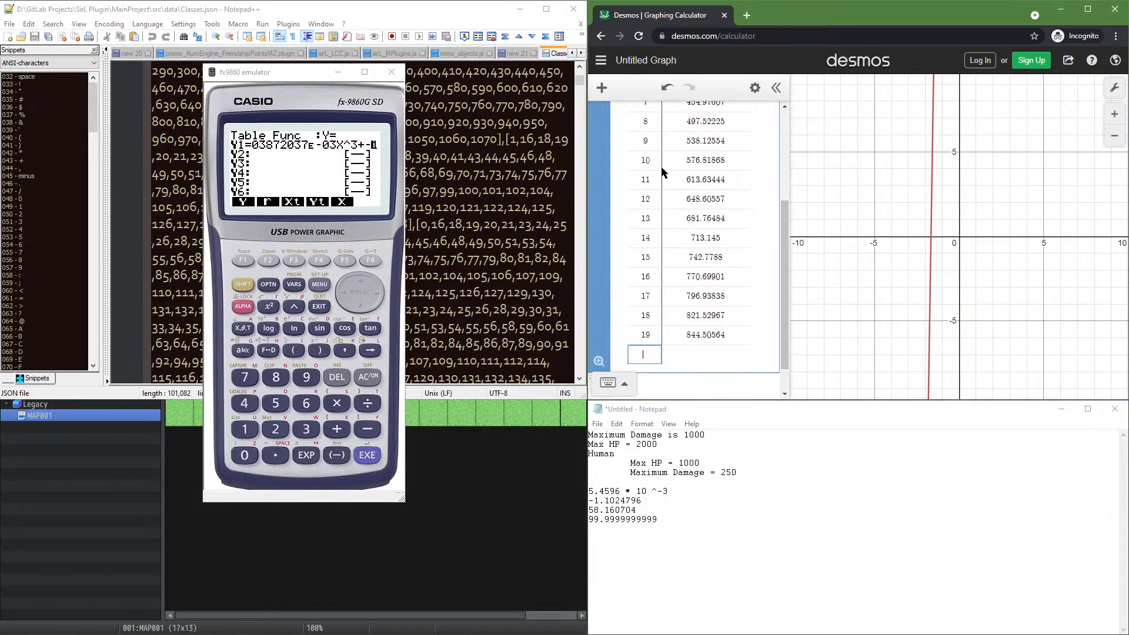
{"action": "type", "text": "20"}
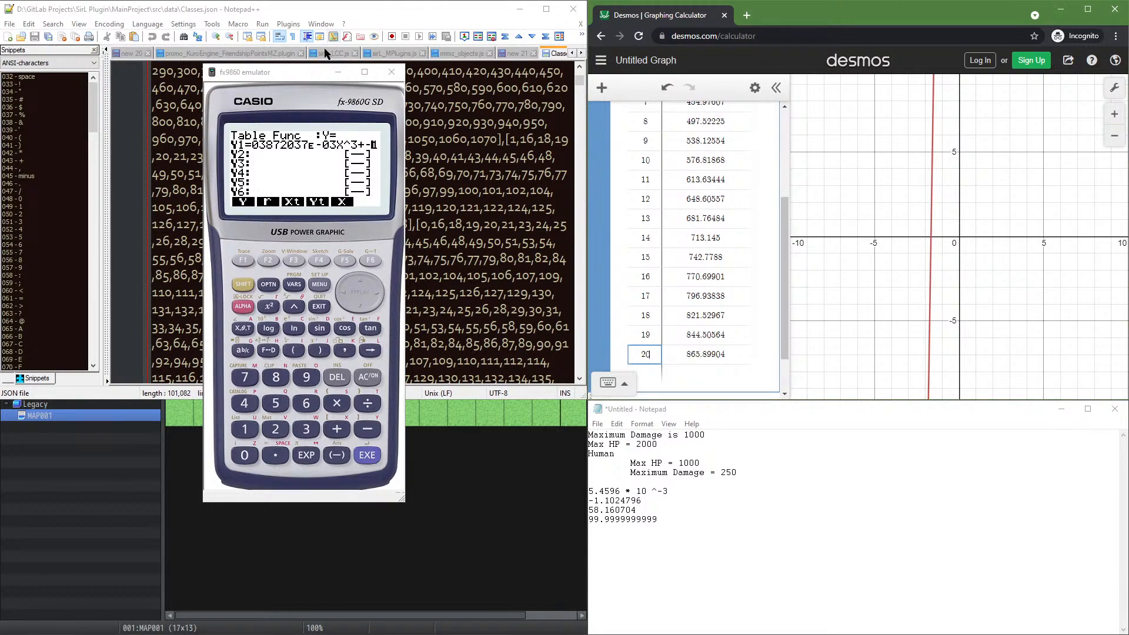
Move the calculator emulator onto the Desmos graph and look through the first class's params arrays in Classes.json in Notepad++
{"action": "left_click_drag", "start_coordinate": [311, 70], "coordinate": [999, 39]}
{"action": "scroll", "coordinate": [333, 207], "scroll_direction": "up", "scroll_amount": 7}
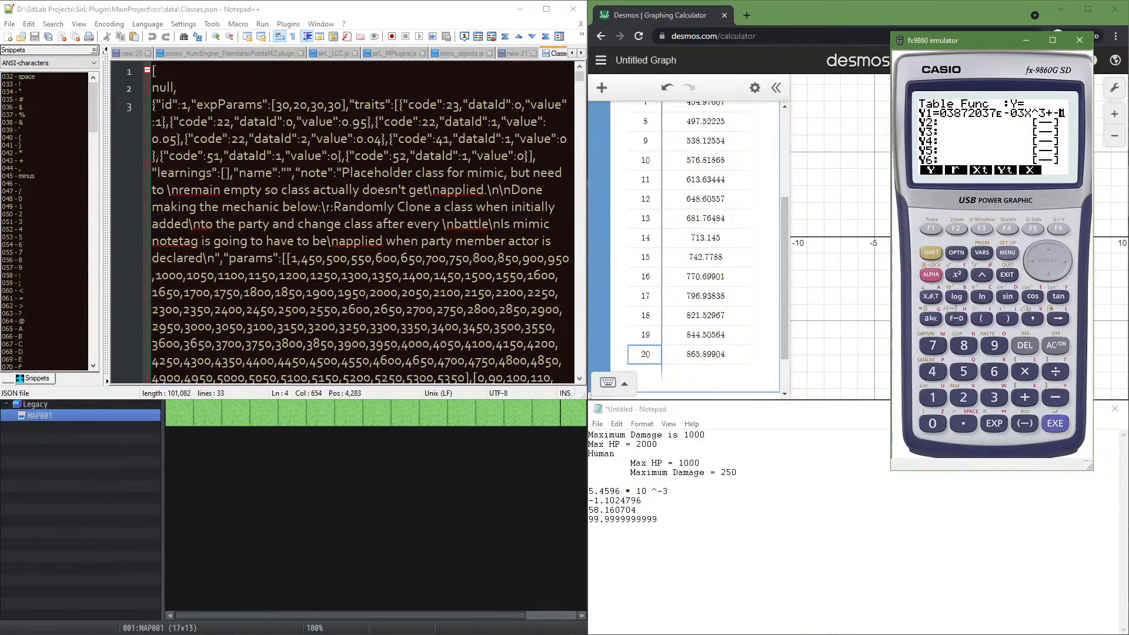
{"action": "left_click", "coordinate": [333, 207]}
{"action": "scroll", "coordinate": [324, 224], "scroll_direction": "down", "scroll_amount": 3}
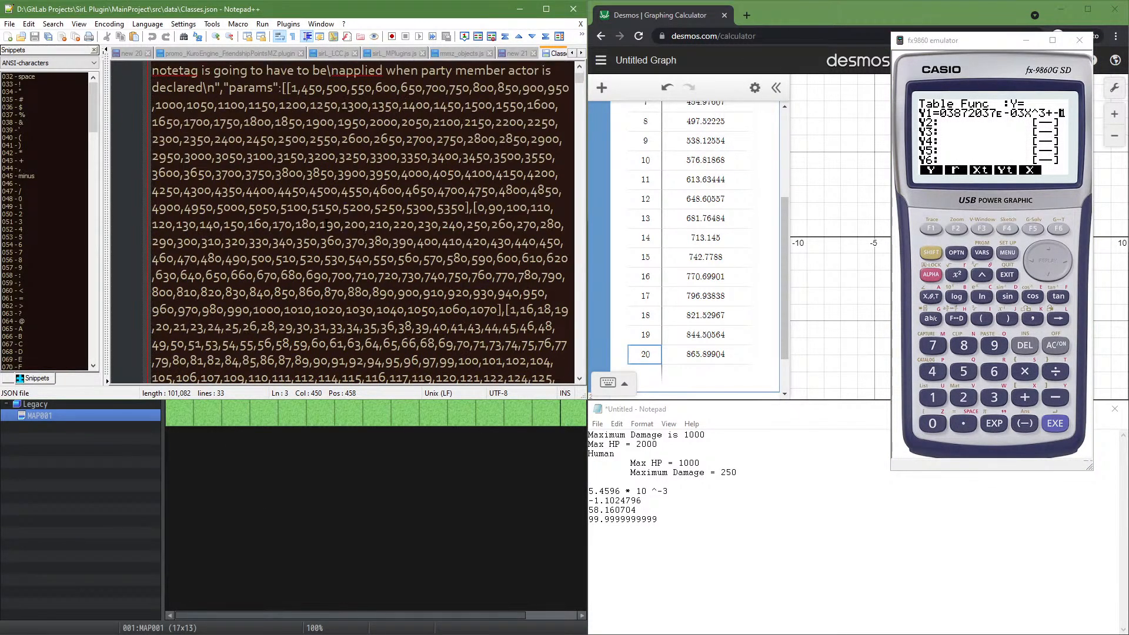
{"action": "left_click", "coordinate": [309, 243]}
{"action": "scroll", "coordinate": [310, 253], "scroll_direction": "down", "scroll_amount": 3}
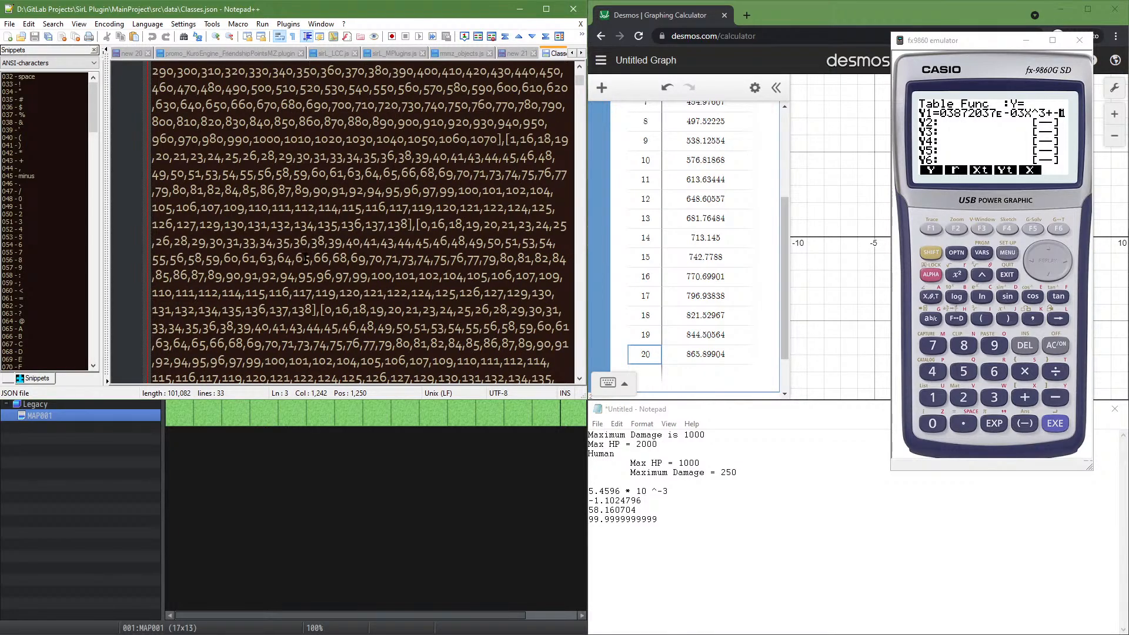
{"action": "scroll", "coordinate": [309, 286], "scroll_direction": "down", "scroll_amount": 3}
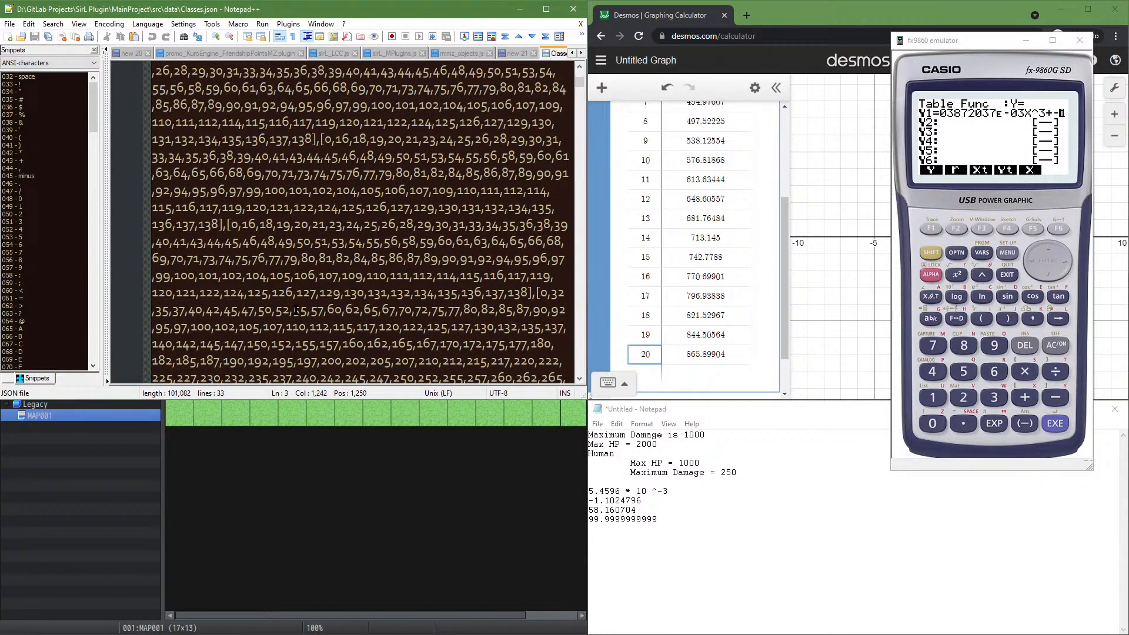
{"action": "left_click", "coordinate": [287, 292]}
{"action": "scroll", "coordinate": [286, 292], "scroll_direction": "down", "scroll_amount": 5}
{"action": "scroll", "coordinate": [287, 293], "scroll_direction": "up", "scroll_amount": 3}
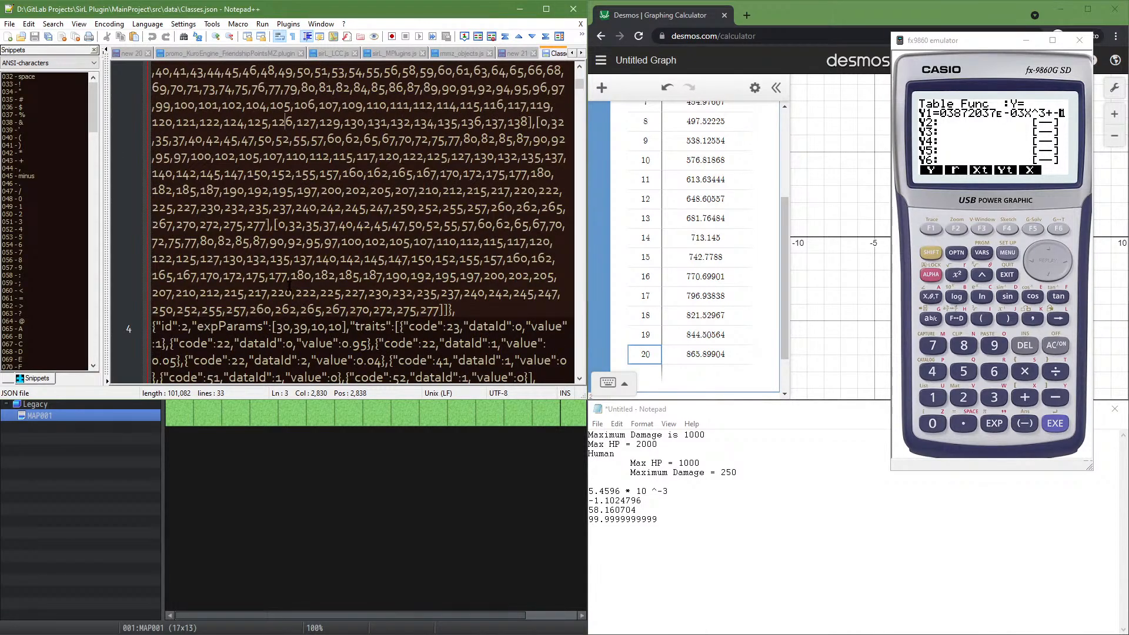
{"action": "scroll", "coordinate": [288, 325], "scroll_direction": "down", "scroll_amount": 3}
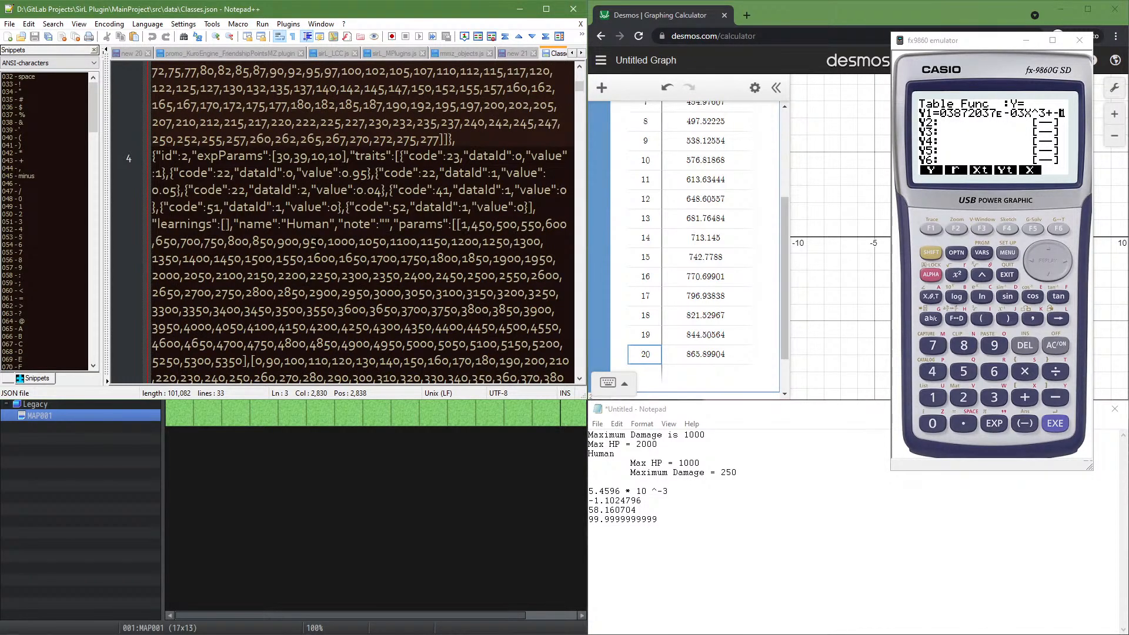
Maximize the Classes.json window and examine where each params array of the Human class begins and ends
{"action": "left_click", "coordinate": [546, 9]}
{"action": "scroll", "coordinate": [635, 335], "scroll_direction": "up", "scroll_amount": 6}
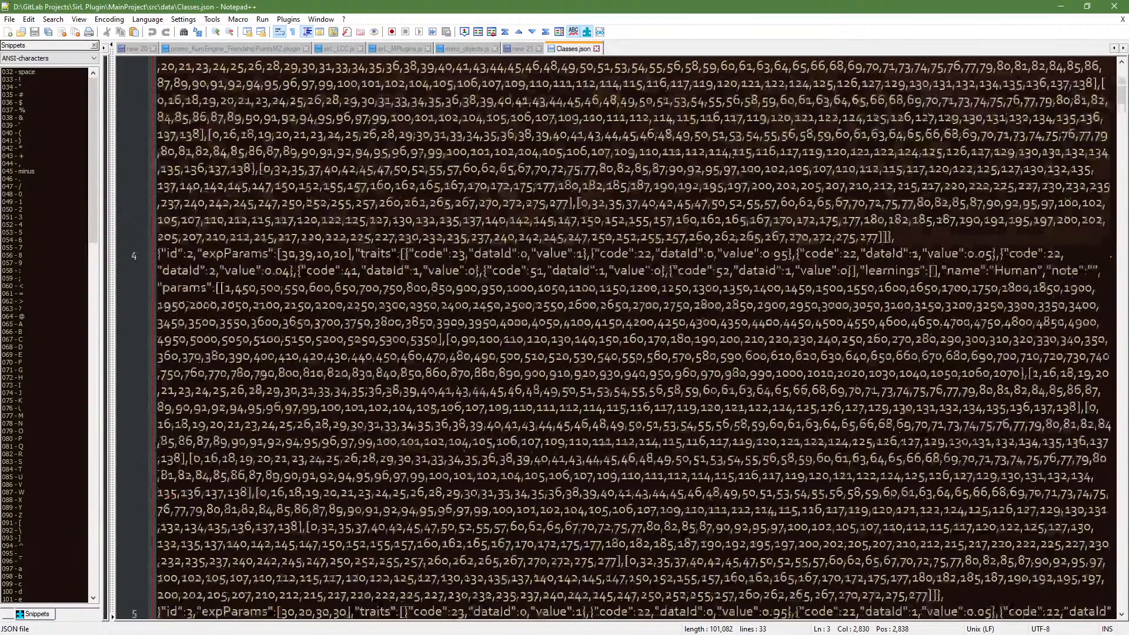
{"action": "scroll", "coordinate": [961, 322], "scroll_direction": "up", "scroll_amount": 1}
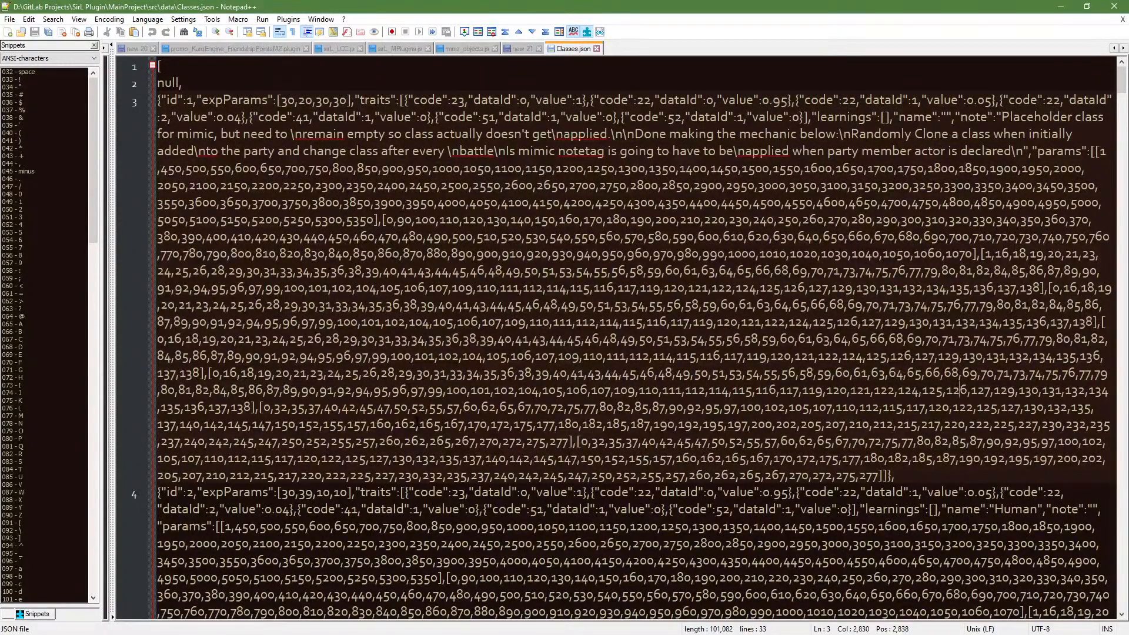
{"action": "scroll", "coordinate": [417, 423], "scroll_direction": "down", "scroll_amount": 7}
{"action": "left_click", "coordinate": [448, 294]}
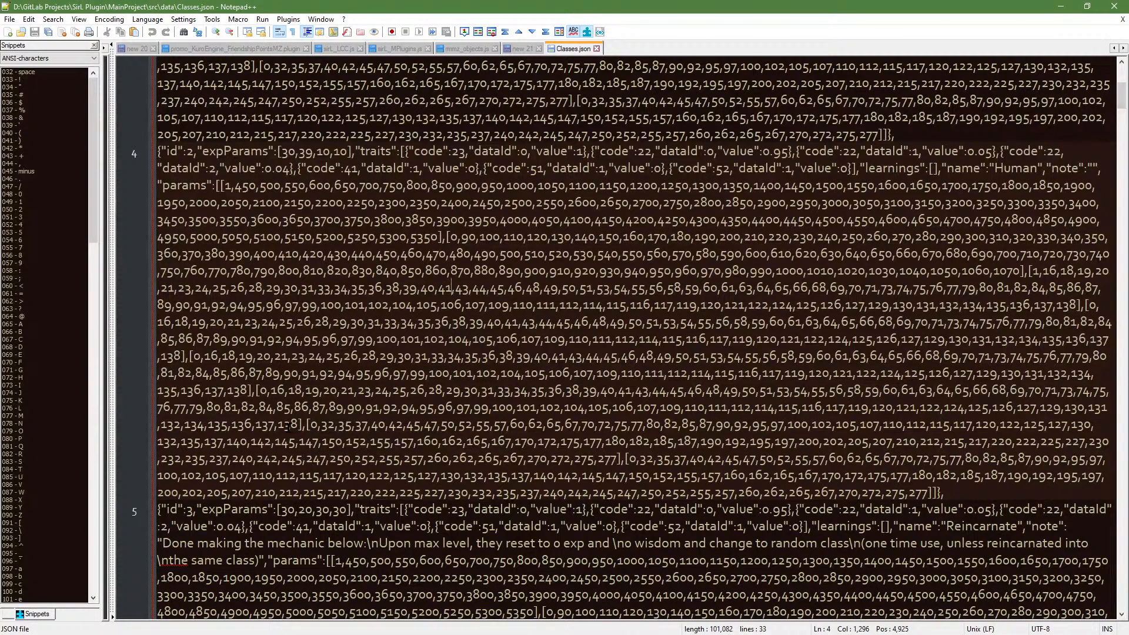
{"action": "left_click", "coordinate": [257, 391]}
{"action": "left_click", "coordinate": [250, 390]}
{"action": "left_click", "coordinate": [182, 355]}
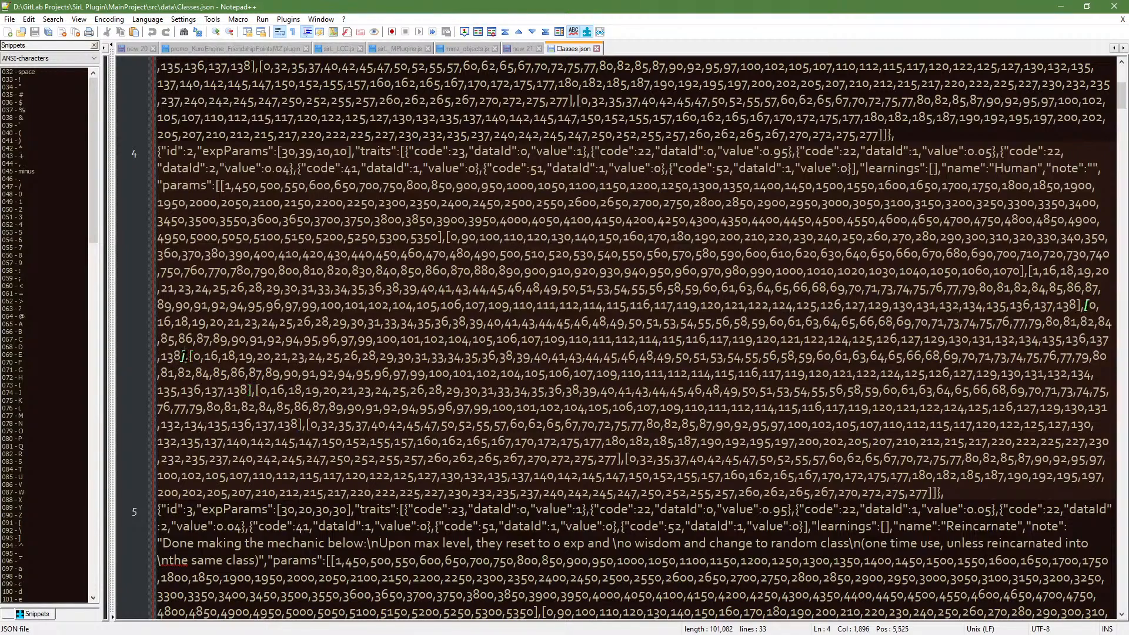
{"action": "left_click", "coordinate": [1080, 305]}
{"action": "left_click", "coordinate": [1022, 270]}
{"action": "left_click", "coordinate": [440, 236]}
Change the second number in the Human class's first params array to 999 and save Classes.json
{"action": "double_click", "coordinate": [245, 186]}
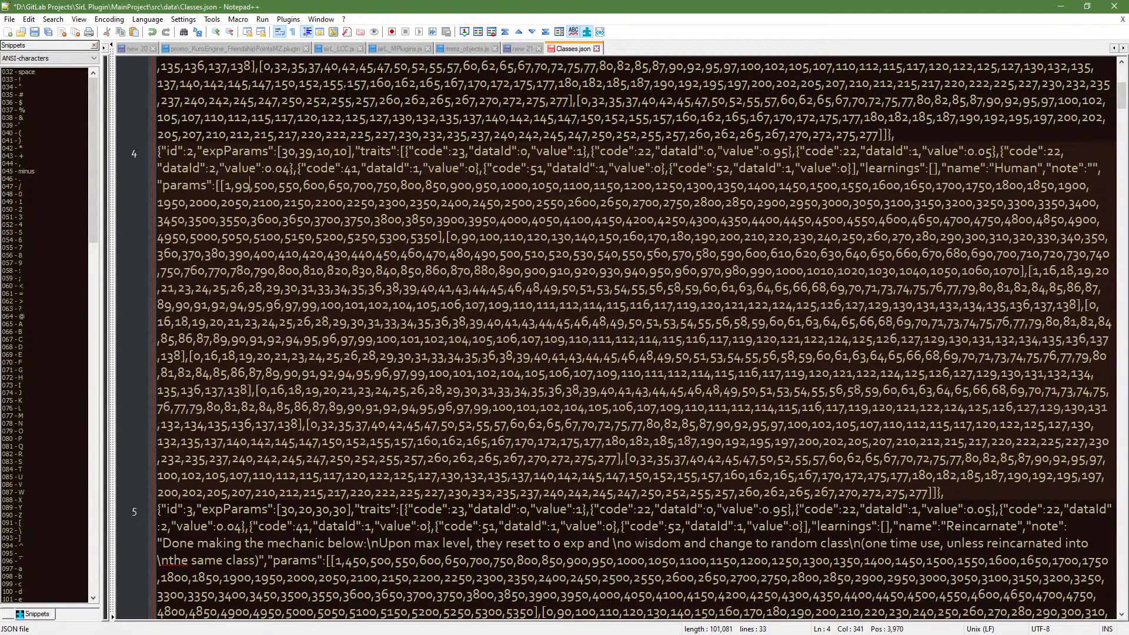
{"action": "type", "text": "999"}
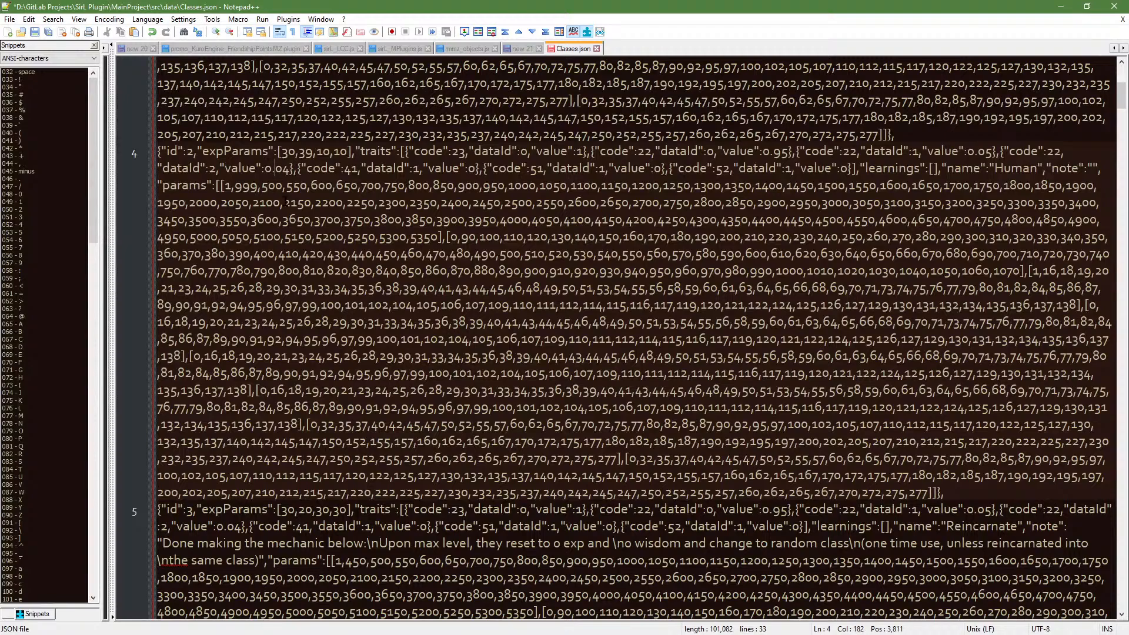
{"action": "left_click", "coordinate": [291, 253]}
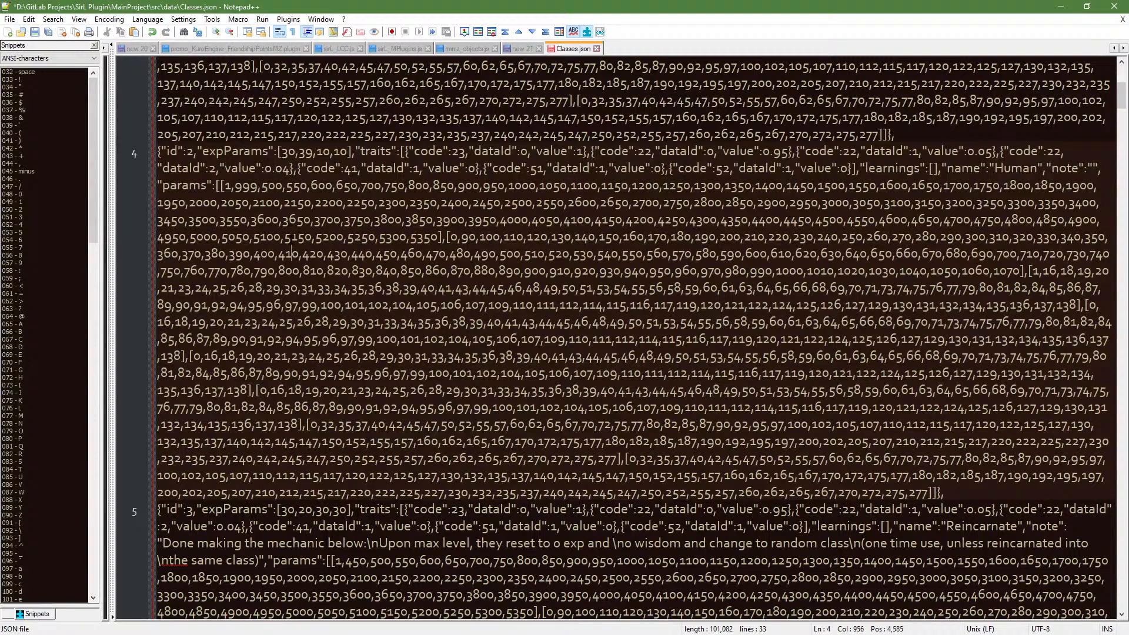
{"action": "left_click", "coordinate": [34, 32]}
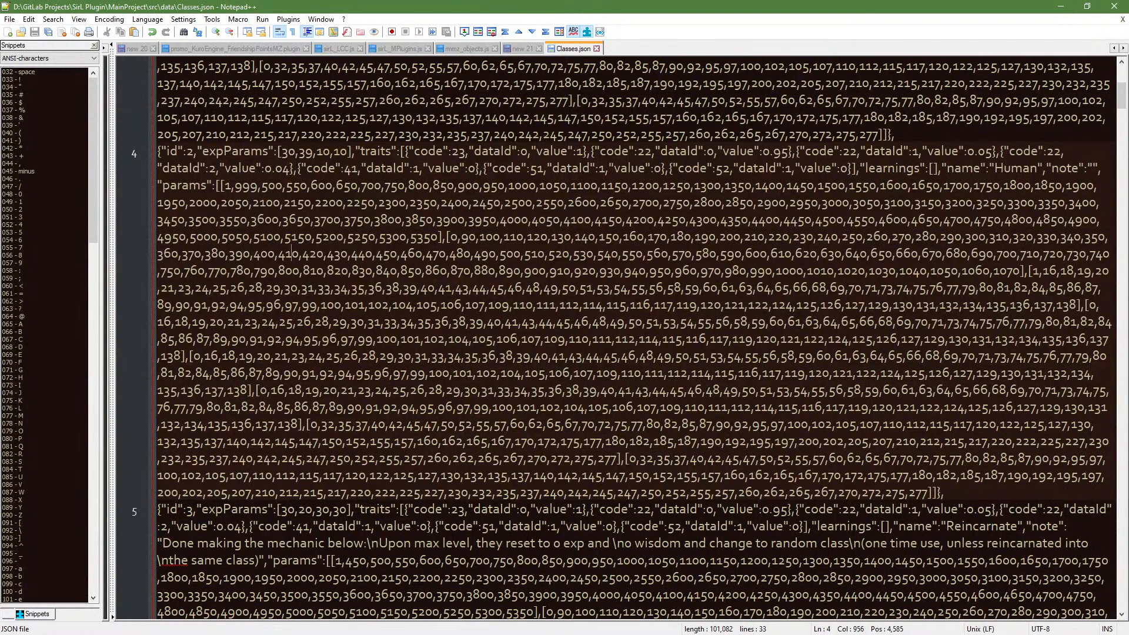
Restore the Notepad++ window size, switch to RPG Maker MZ and reload the externally modified project data
{"action": "double_click", "coordinate": [149, 5]}
{"action": "left_click", "coordinate": [340, 83]}
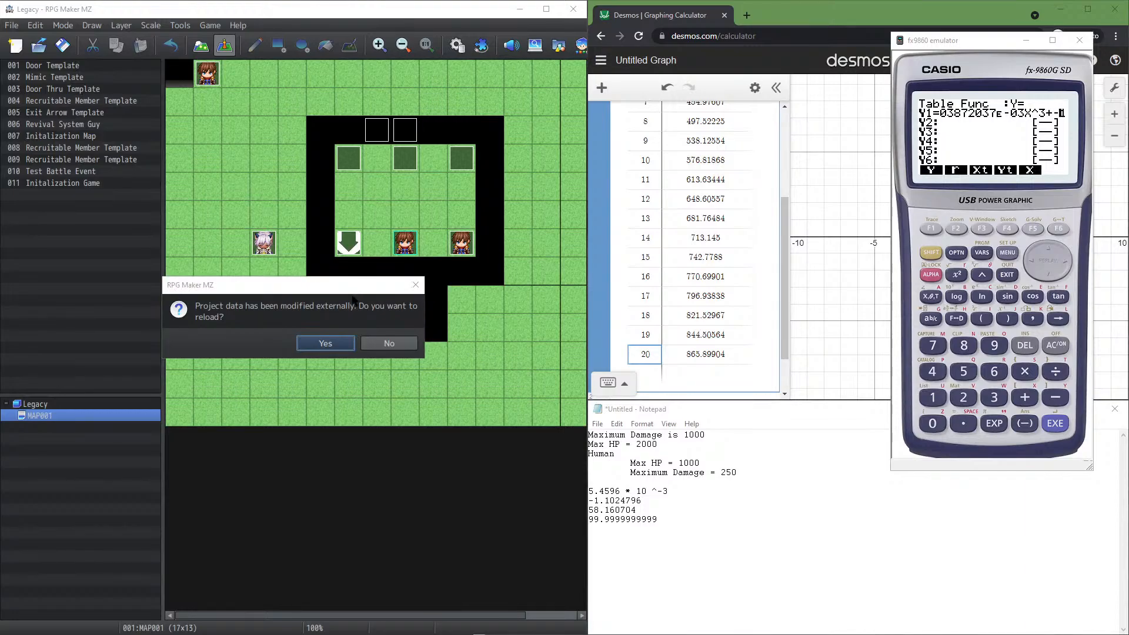
{"action": "left_click", "coordinate": [323, 346]}
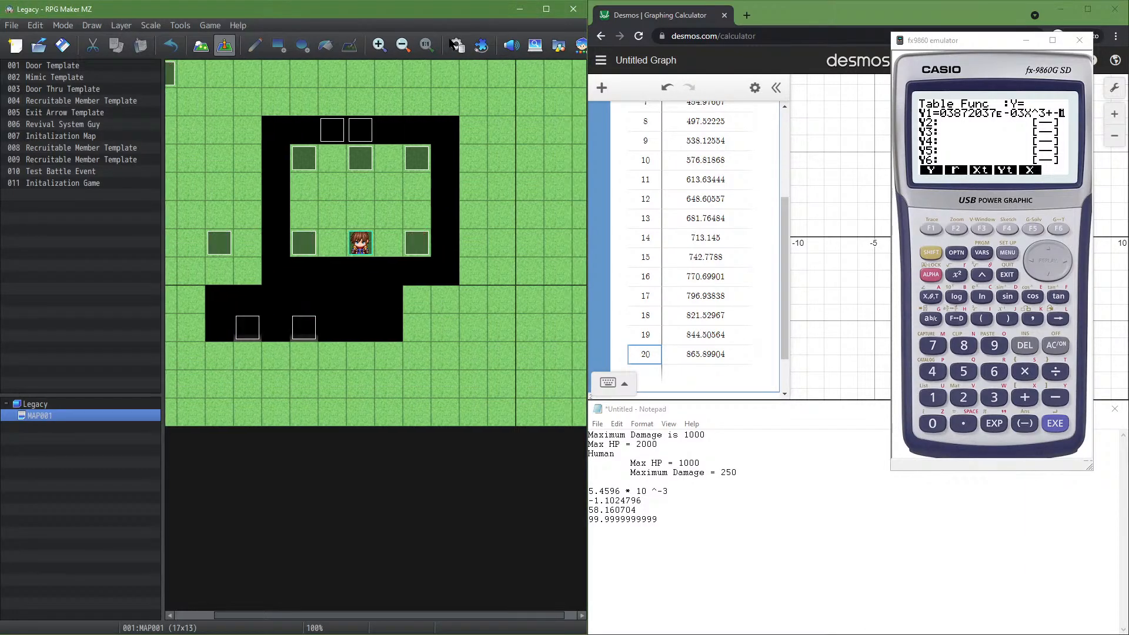
Check the level 1 value of the Human class's Max HP curve in the database and close it without changes
{"action": "key", "text": "F9"}
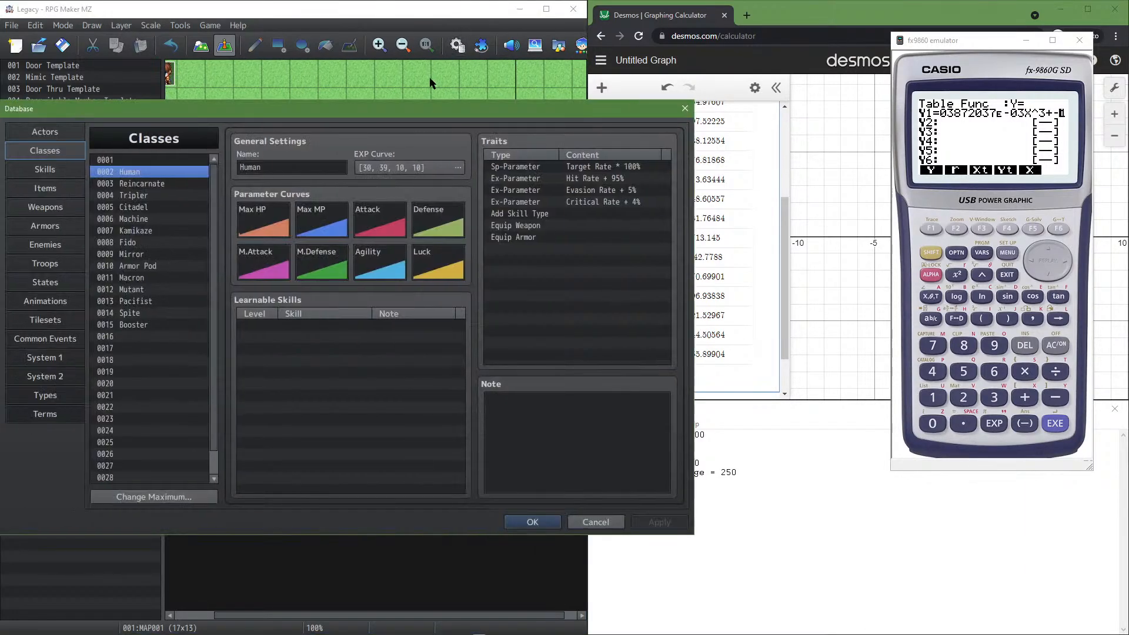
{"action": "double_click", "coordinate": [265, 226]}
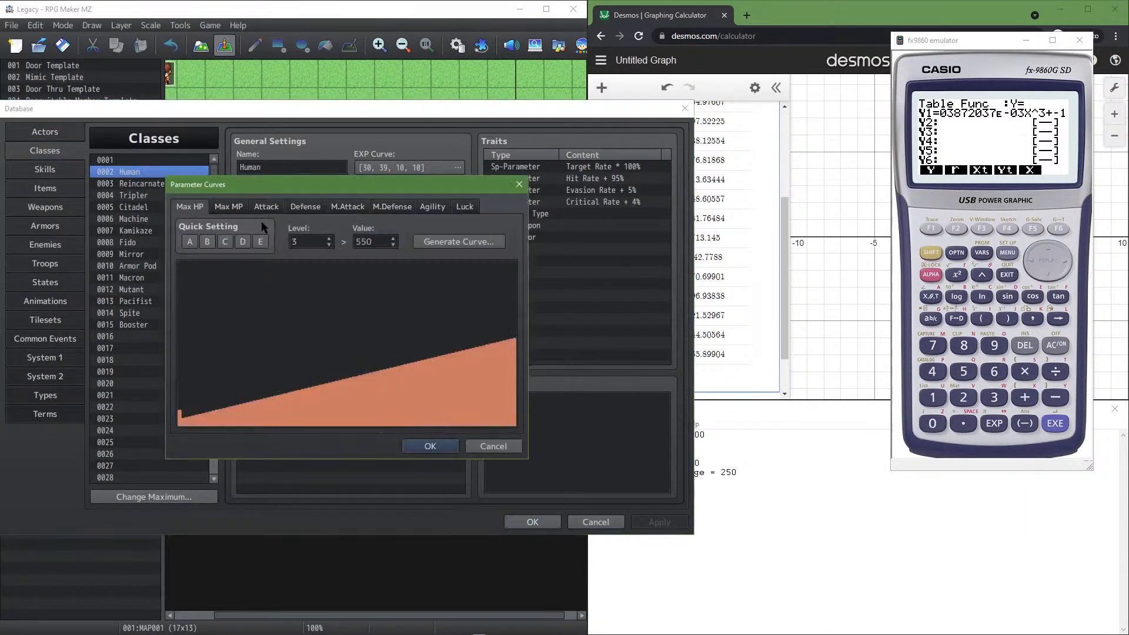
{"action": "left_click", "coordinate": [315, 236]}
{"action": "type", "text": "1"}
{"action": "left_click", "coordinate": [363, 240]}
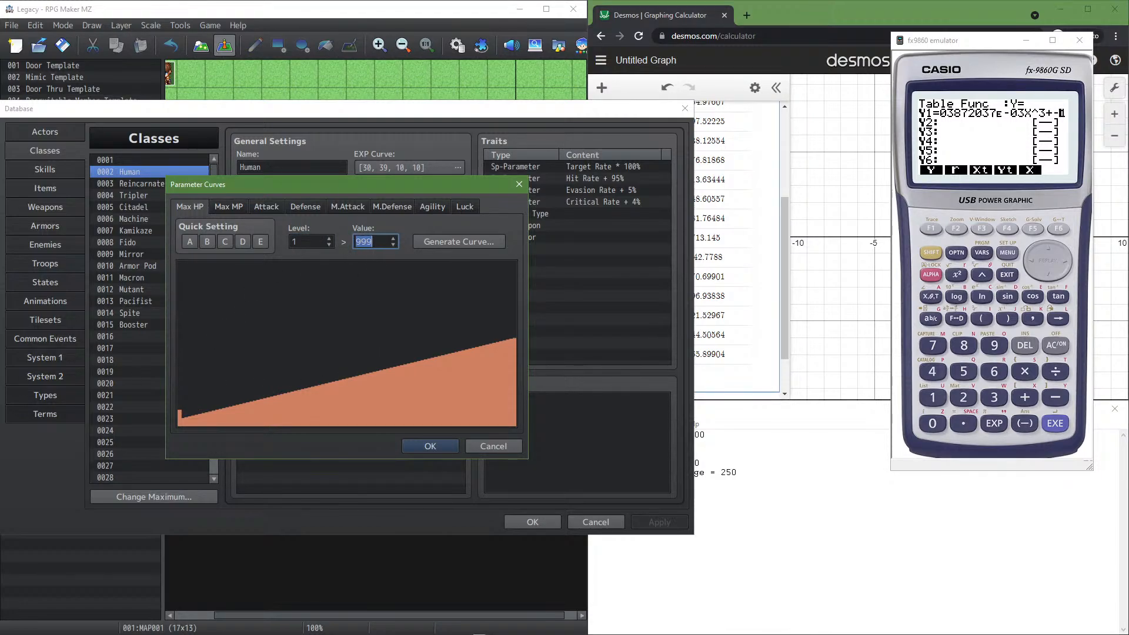
{"action": "left_click", "coordinate": [330, 239]}
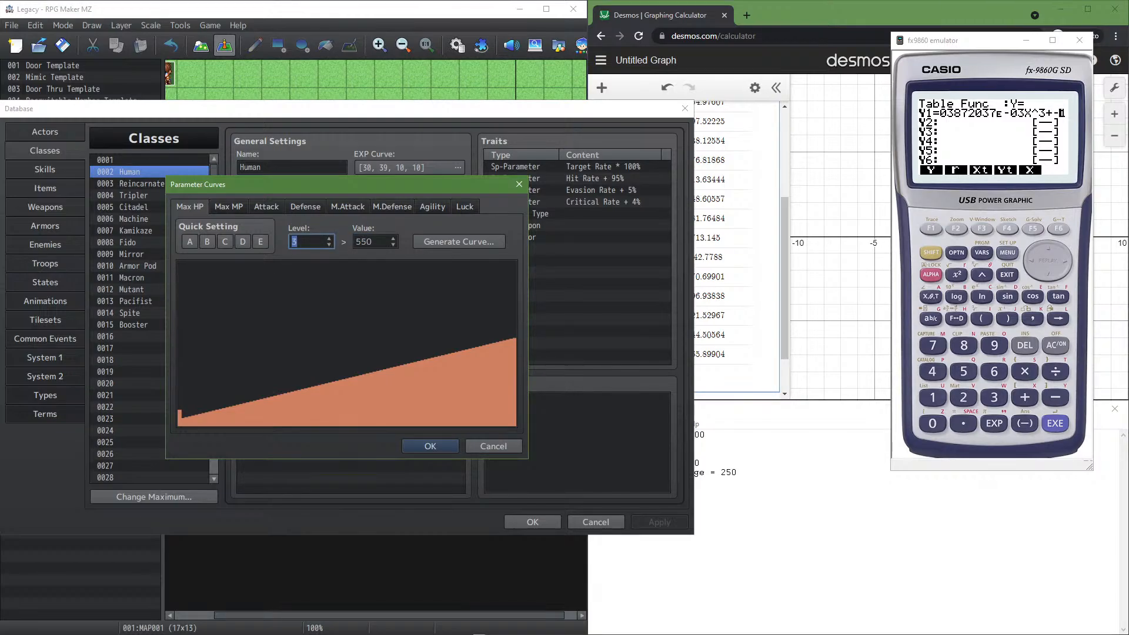
{"action": "left_click", "coordinate": [494, 446]}
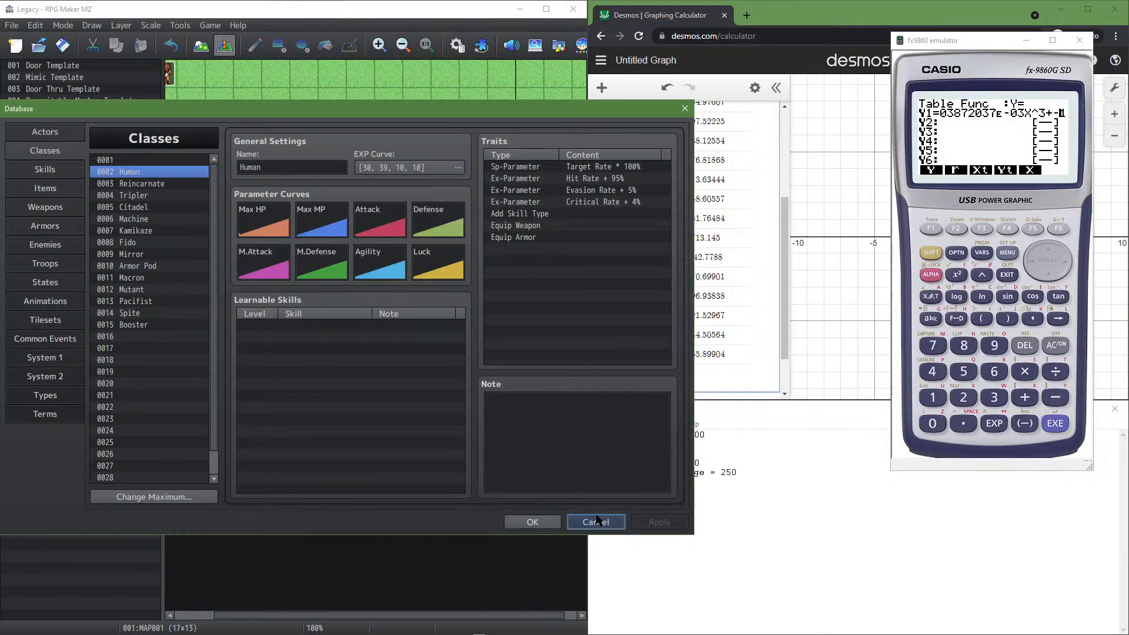
{"action": "left_click", "coordinate": [595, 521]}
Switch back to Classes.json in Notepad++, extend its window to full screen height and return to the first class's params
{"action": "key", "text": "alt+Tab"}
{"action": "left_click_drag", "start_coordinate": [250, 122], "coordinate": [297, 7]}
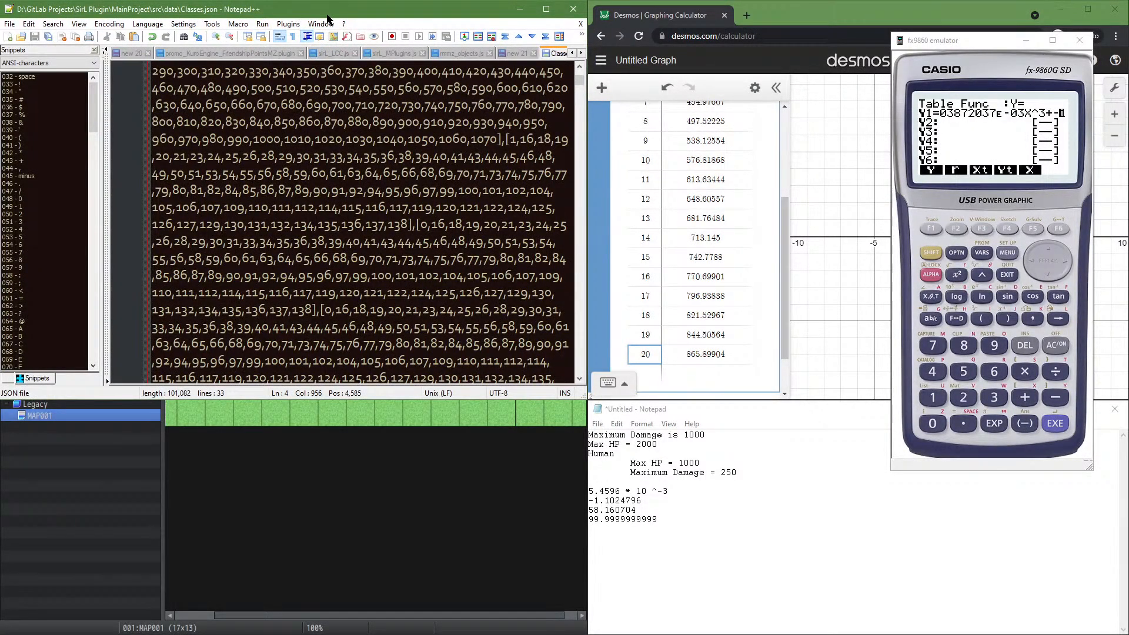
{"action": "left_click_drag", "start_coordinate": [324, 16], "coordinate": [294, 468]}
{"action": "scroll", "coordinate": [322, 310], "scroll_direction": "up", "scroll_amount": 7}
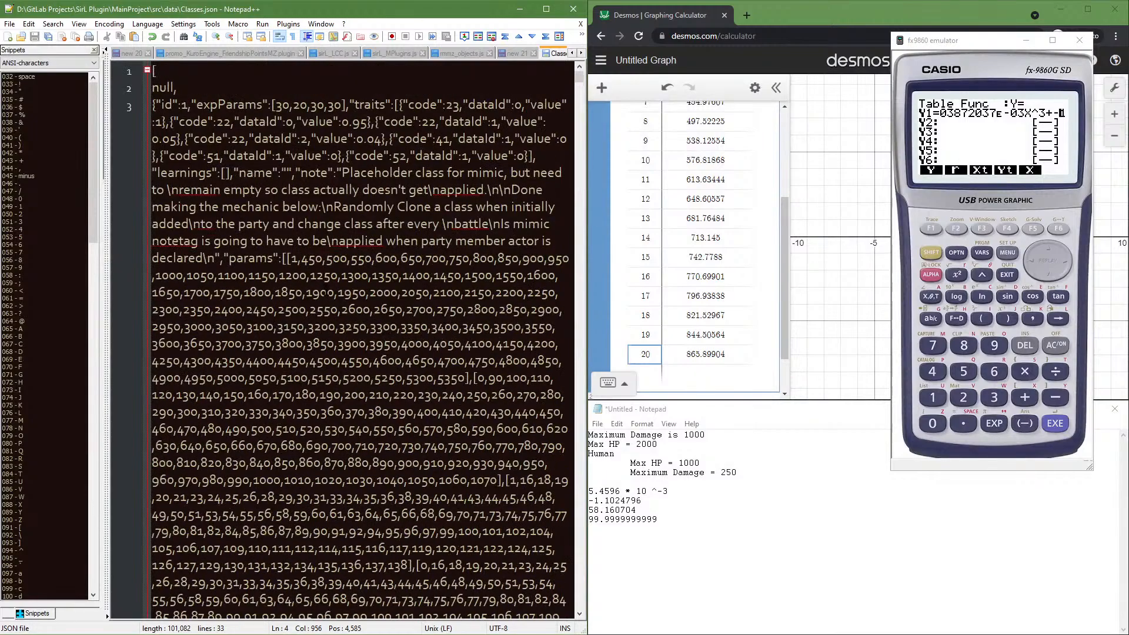
{"action": "left_click", "coordinate": [327, 328]}
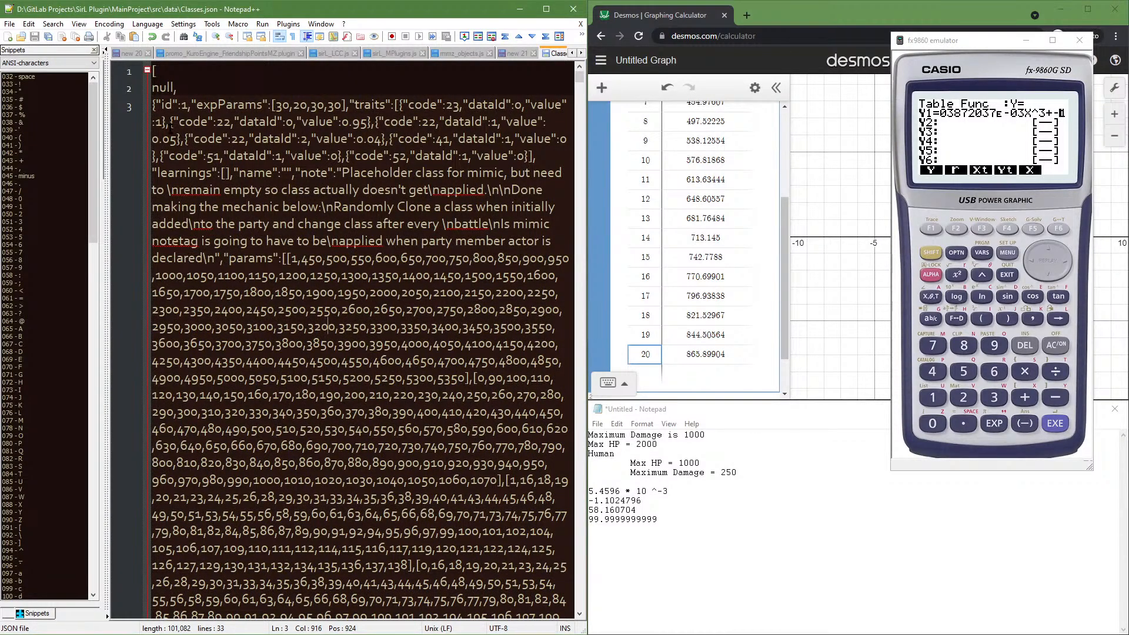
Find the Human class in Classes.json and select the 999 entry in its first params array
{"action": "double_click", "coordinate": [167, 106]}
{"action": "scroll", "coordinate": [233, 258], "scroll_direction": "down", "scroll_amount": 7}
{"action": "scroll", "coordinate": [234, 257], "scroll_direction": "down", "scroll_amount": 10}
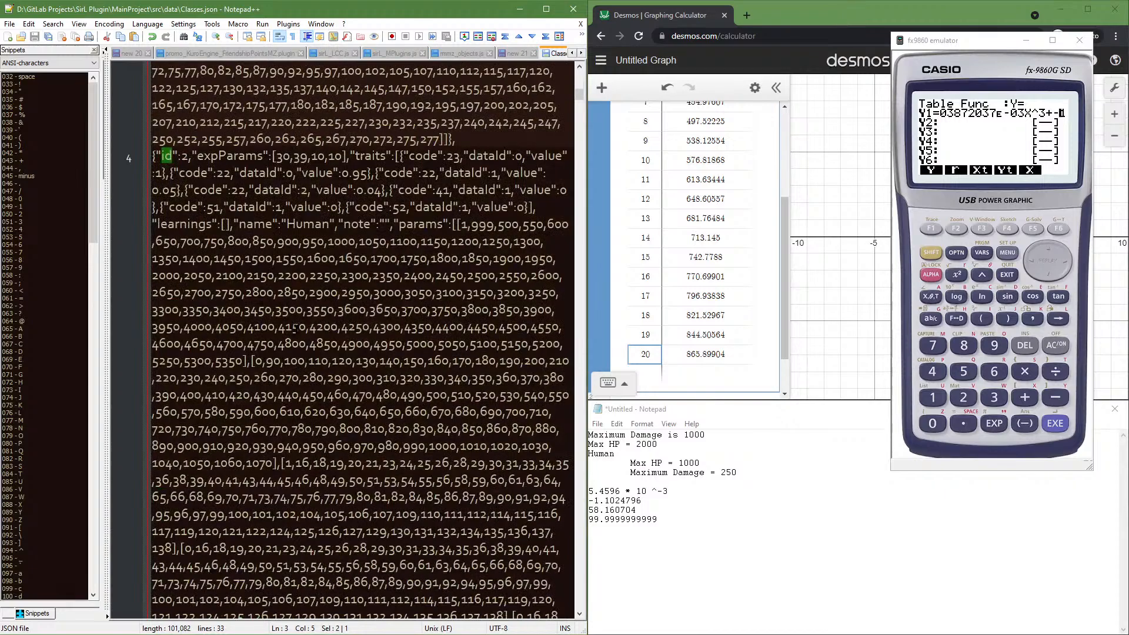
{"action": "left_click", "coordinate": [314, 260]}
{"action": "double_click", "coordinate": [482, 225]}
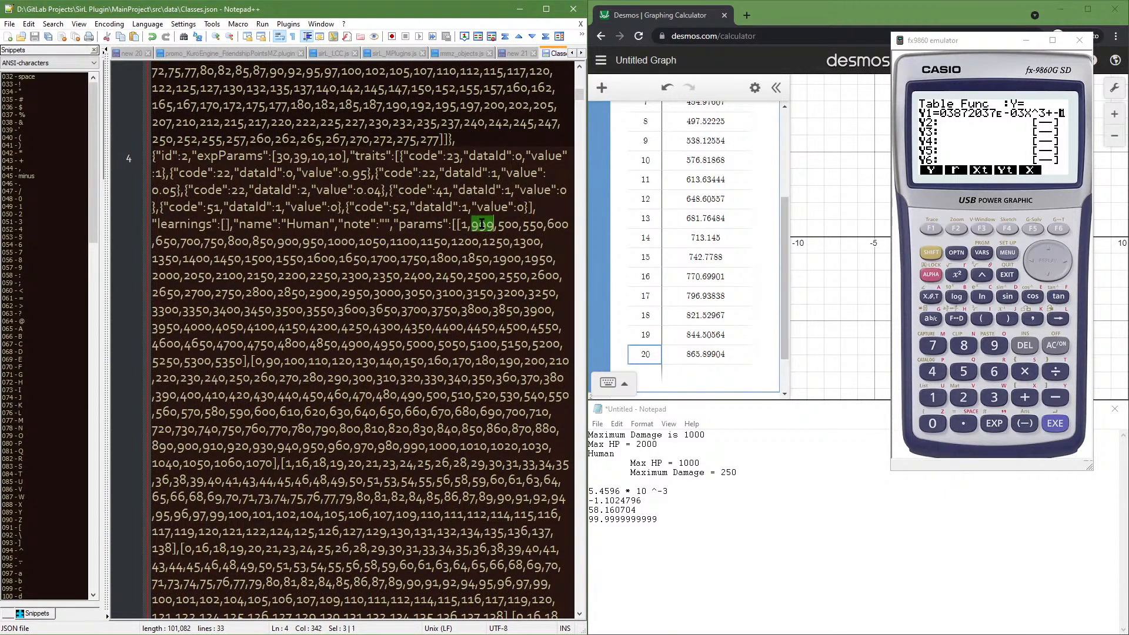
Try to select the computed y values in the Desmos table for copying, also through its edit-list mode
{"action": "scroll", "coordinate": [729, 177], "scroll_direction": "up", "scroll_amount": 3}
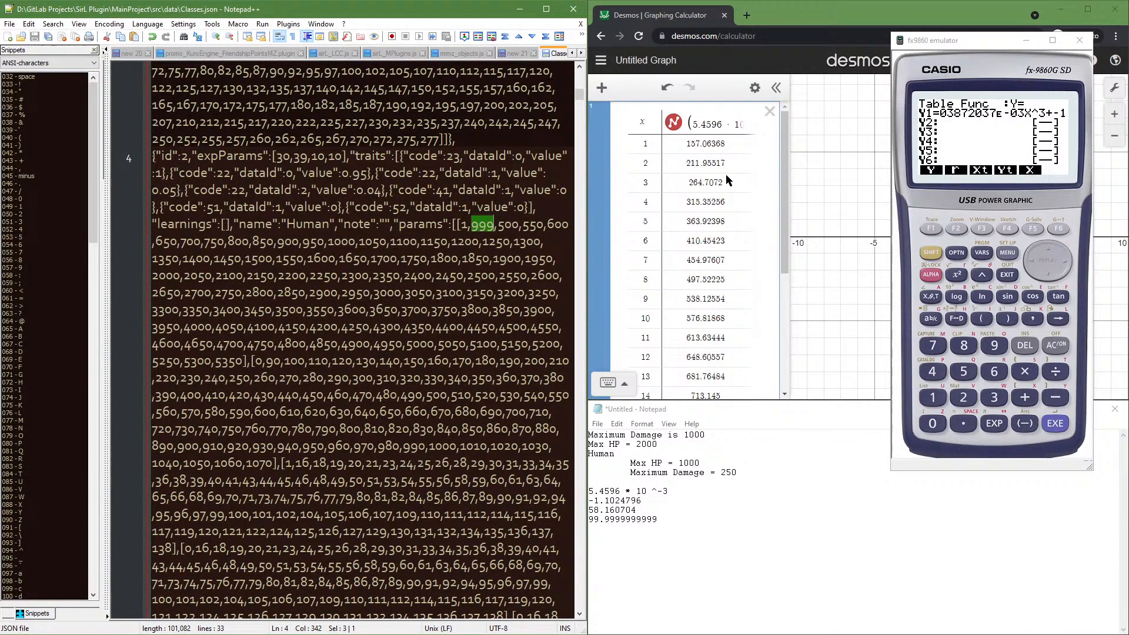
{"action": "left_click", "coordinate": [689, 147]}
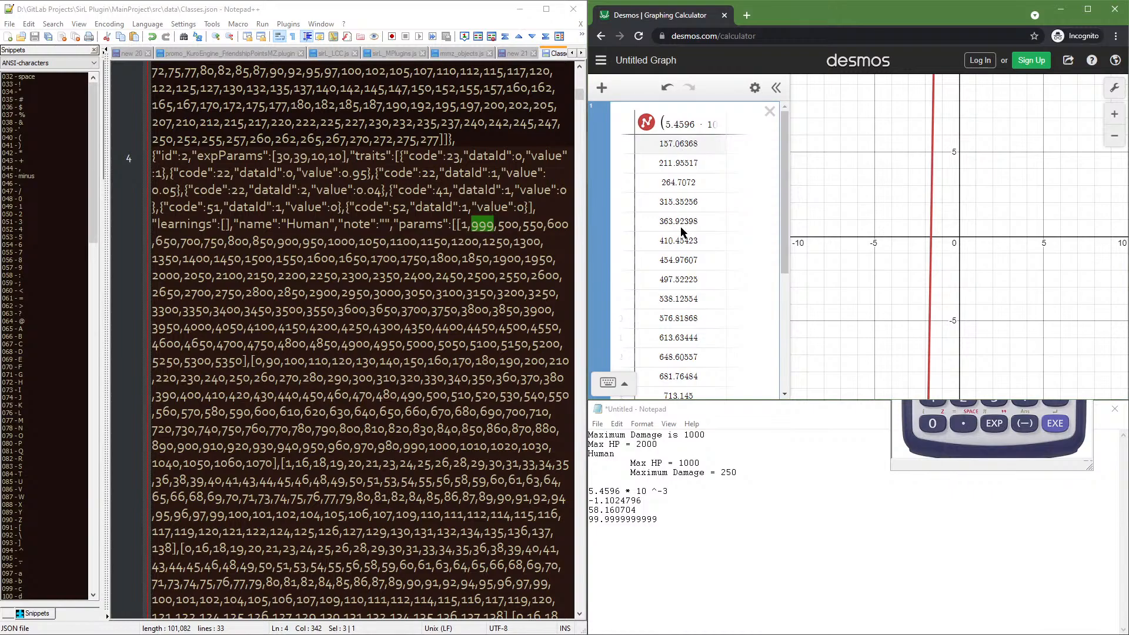
{"action": "right_click", "coordinate": [680, 143]}
{"action": "left_click", "coordinate": [662, 147]}
{"action": "left_click", "coordinate": [758, 91]}
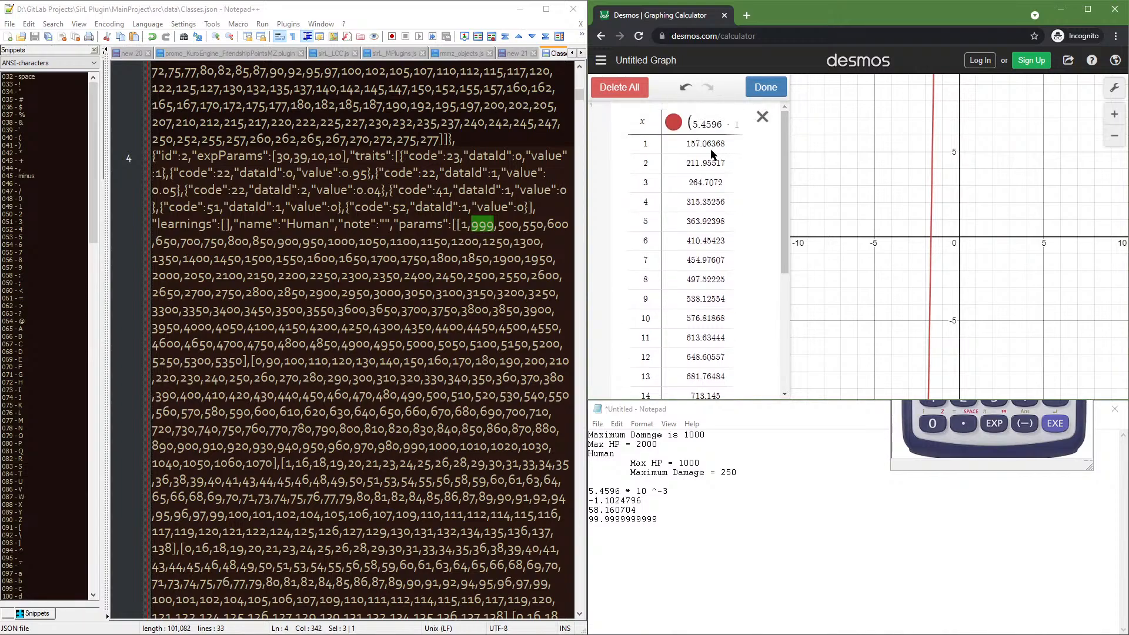
{"action": "left_click", "coordinate": [756, 89]}
{"action": "left_click", "coordinate": [755, 89]}
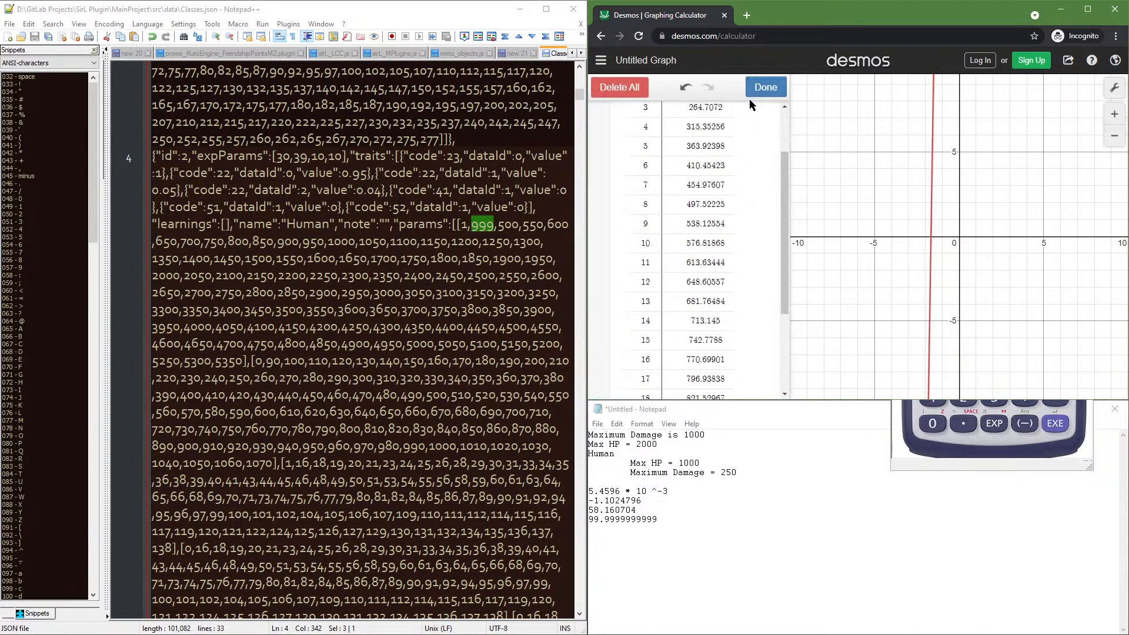
{"action": "left_click", "coordinate": [750, 94]}
{"action": "scroll", "coordinate": [745, 139], "scroll_direction": "down", "scroll_amount": 1}
{"action": "scroll", "coordinate": [735, 141], "scroll_direction": "up", "scroll_amount": 2}
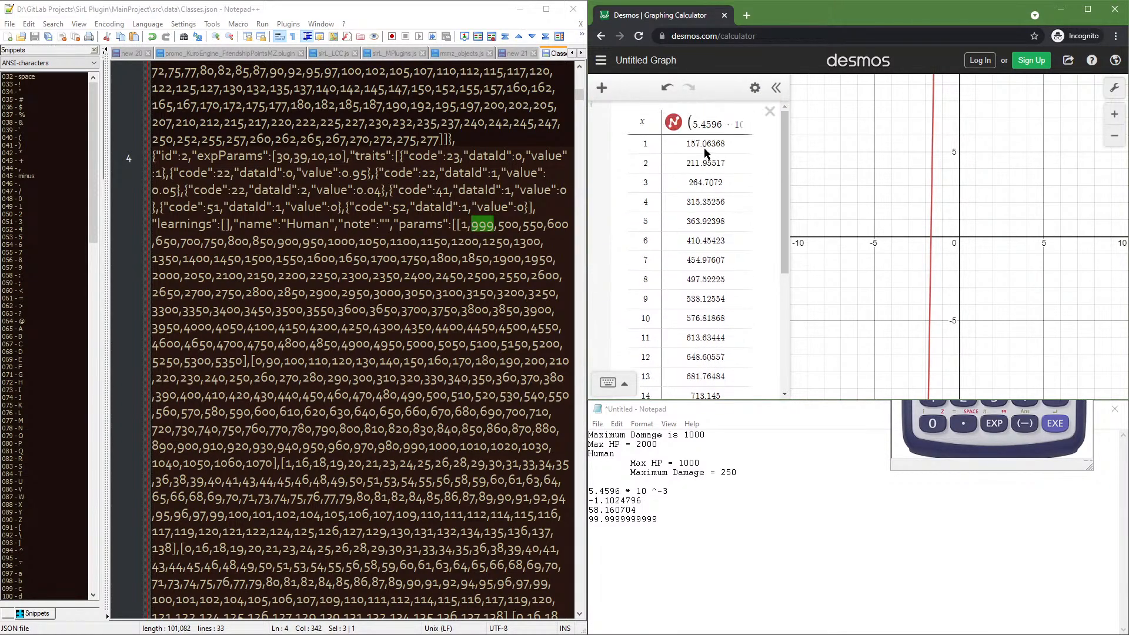
{"action": "left_click", "coordinate": [699, 143]}
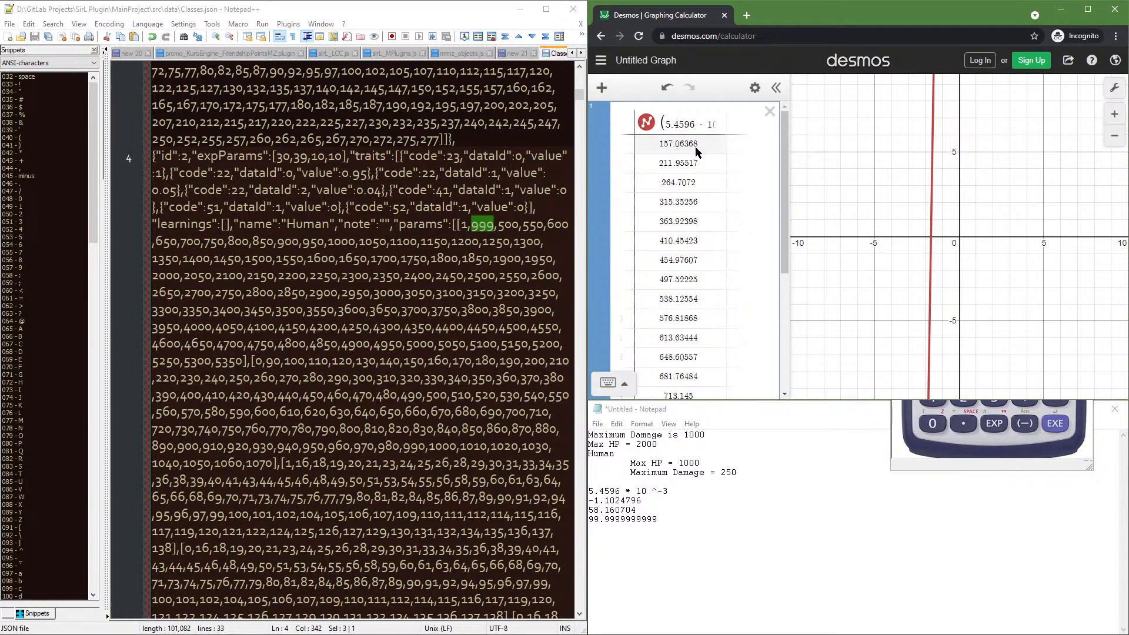
{"action": "right_click", "coordinate": [690, 147]}
{"action": "left_click", "coordinate": [671, 205]}
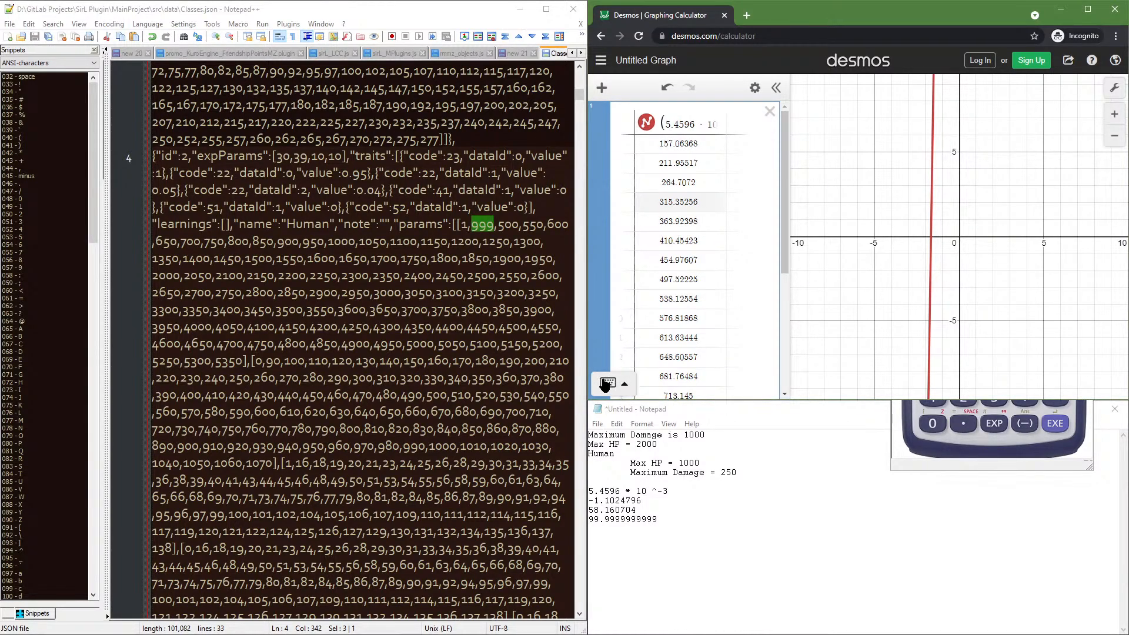
{"action": "left_click", "coordinate": [689, 147]}
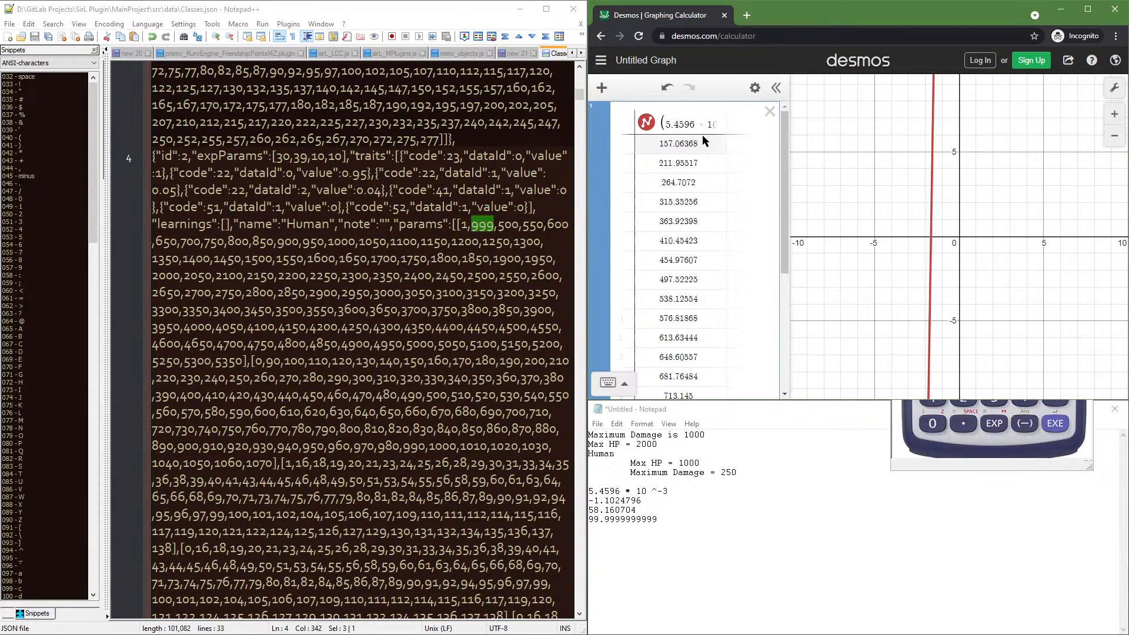
Cut the whole regression formula out of the heading of the Desmos table's second column
{"action": "left_click", "coordinate": [666, 125]}
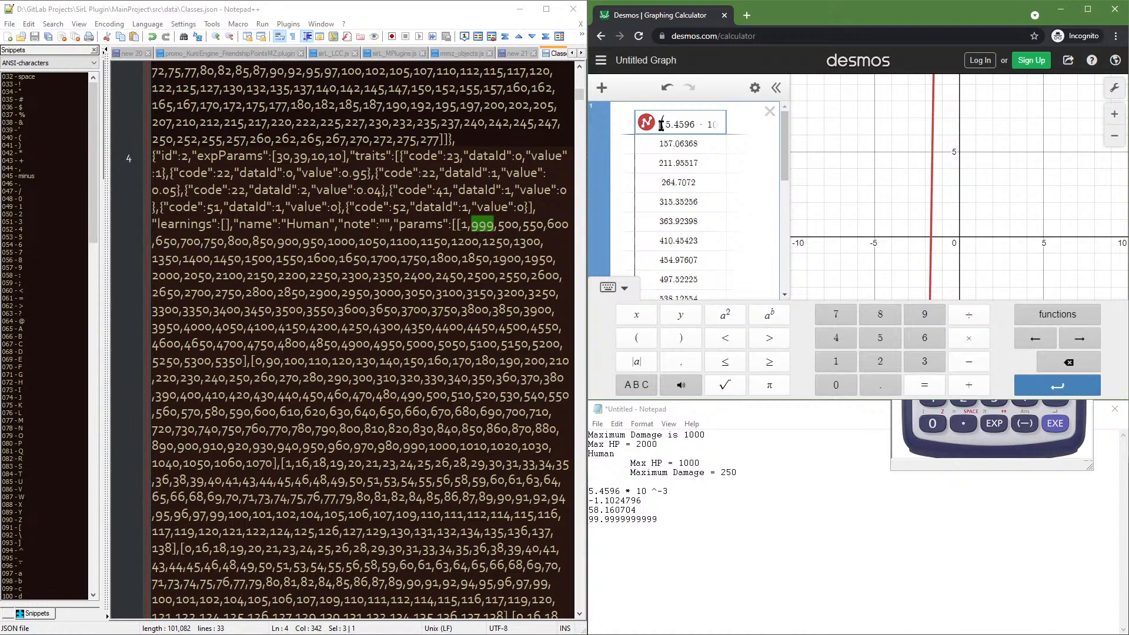
{"action": "left_click_drag", "start_coordinate": [662, 125], "coordinate": [929, 134]}
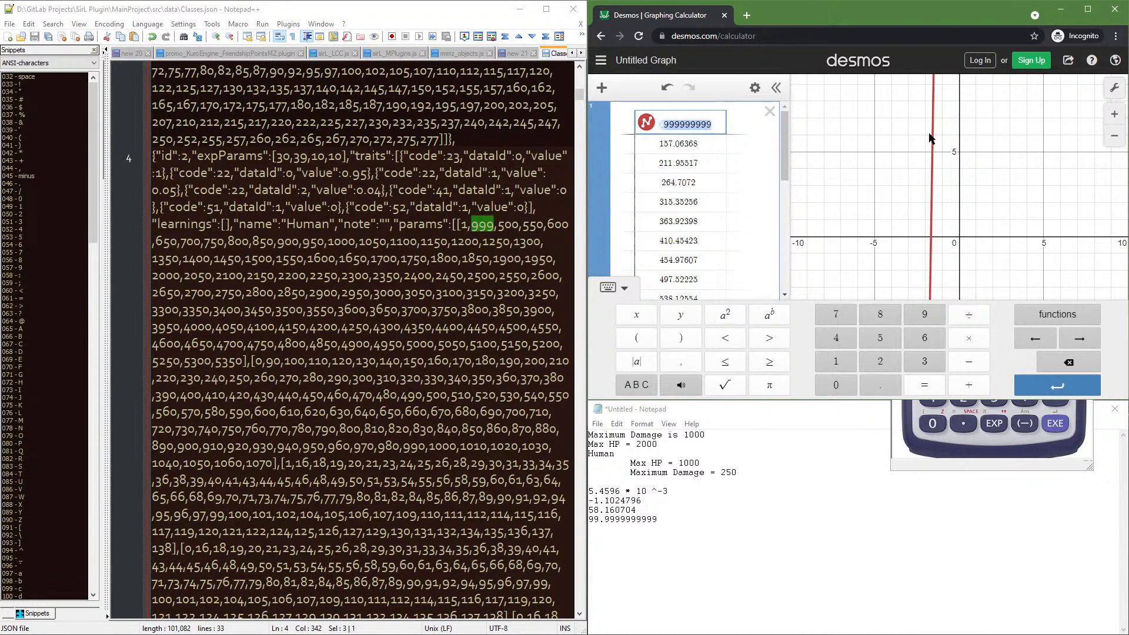
{"action": "key", "text": "BackSpace"}
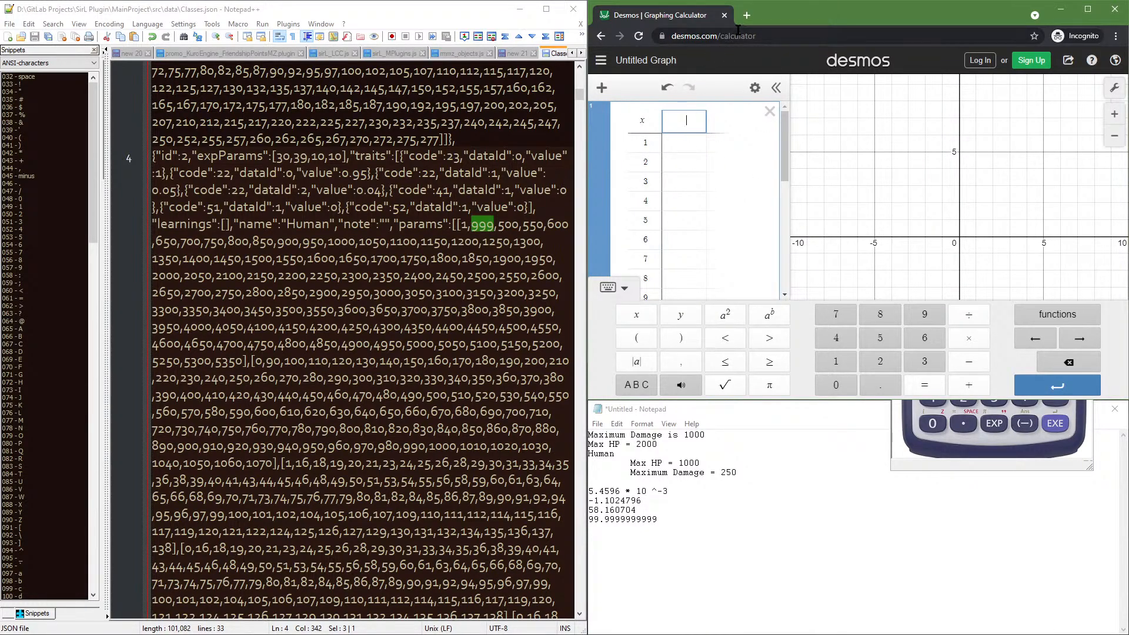
Go back to the Google results and search for "make table from equation"
{"action": "left_click", "coordinate": [609, 39]}
{"action": "left_click", "coordinate": [908, 100]}
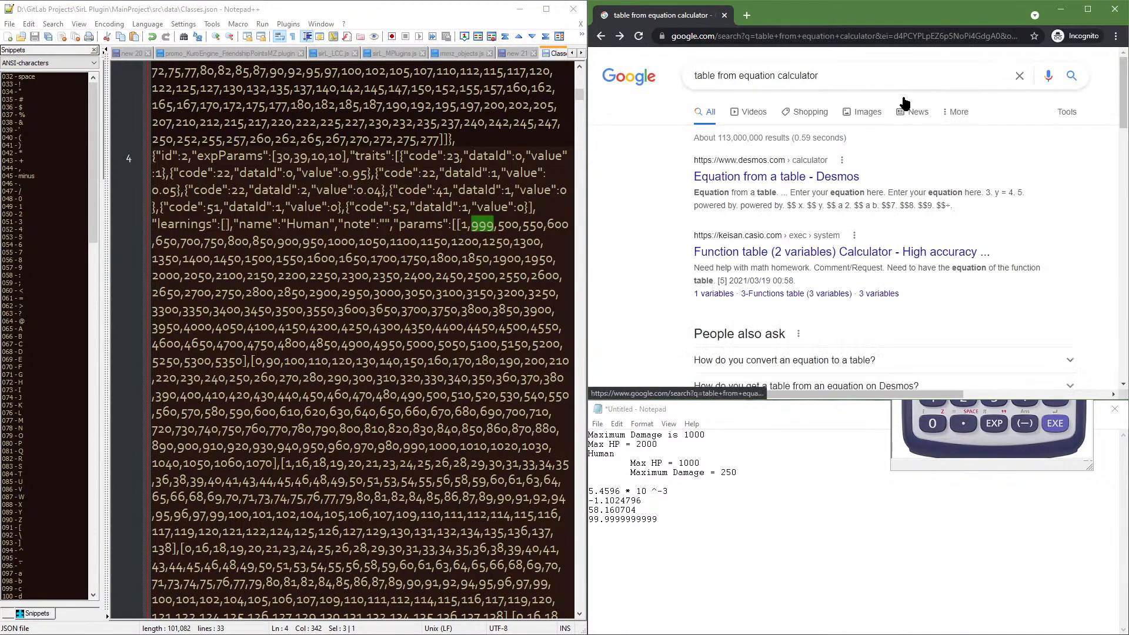
{"action": "scroll", "coordinate": [675, 240], "scroll_direction": "down", "scroll_amount": 7}
{"action": "scroll", "coordinate": [669, 220], "scroll_direction": "up", "scroll_amount": 7}
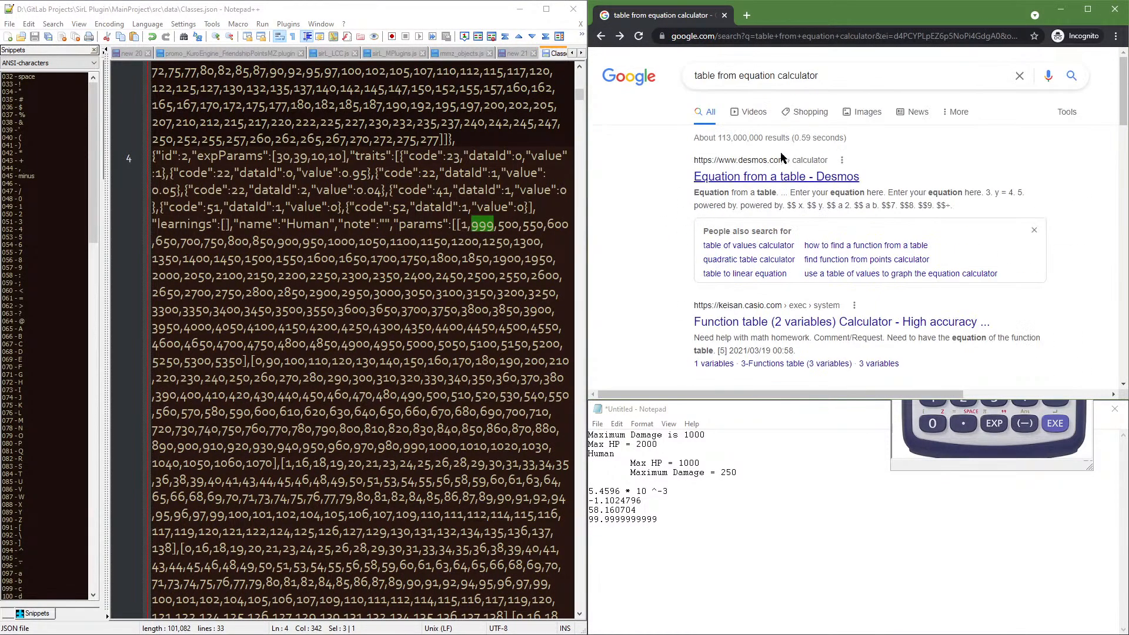
{"action": "triple_click", "coordinate": [850, 70]}
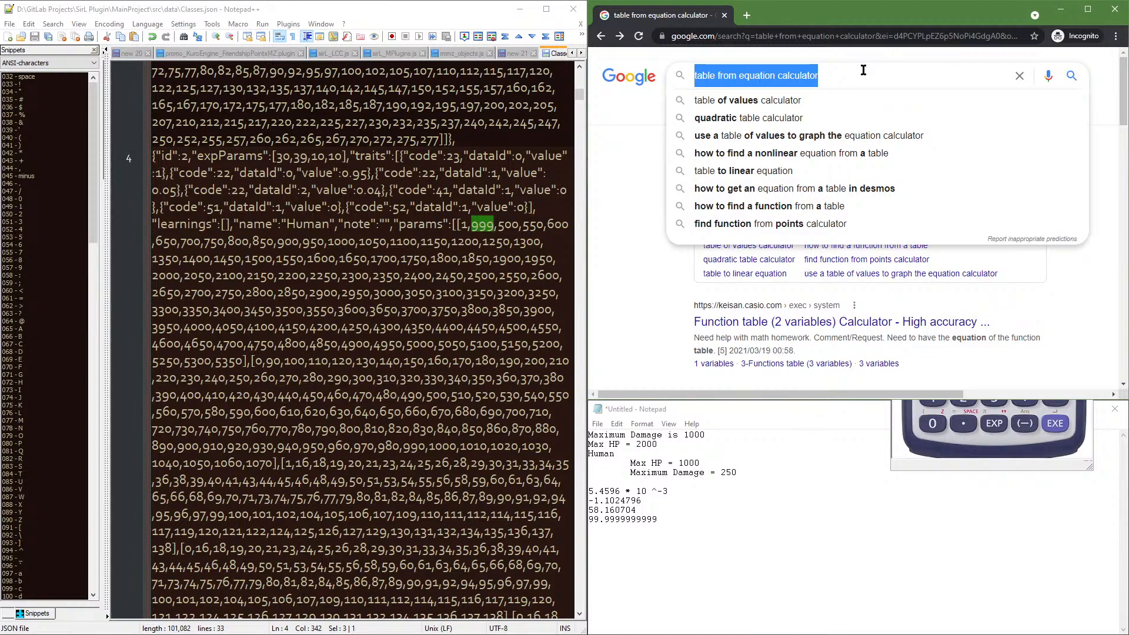
{"action": "type", "text": "make talb"}
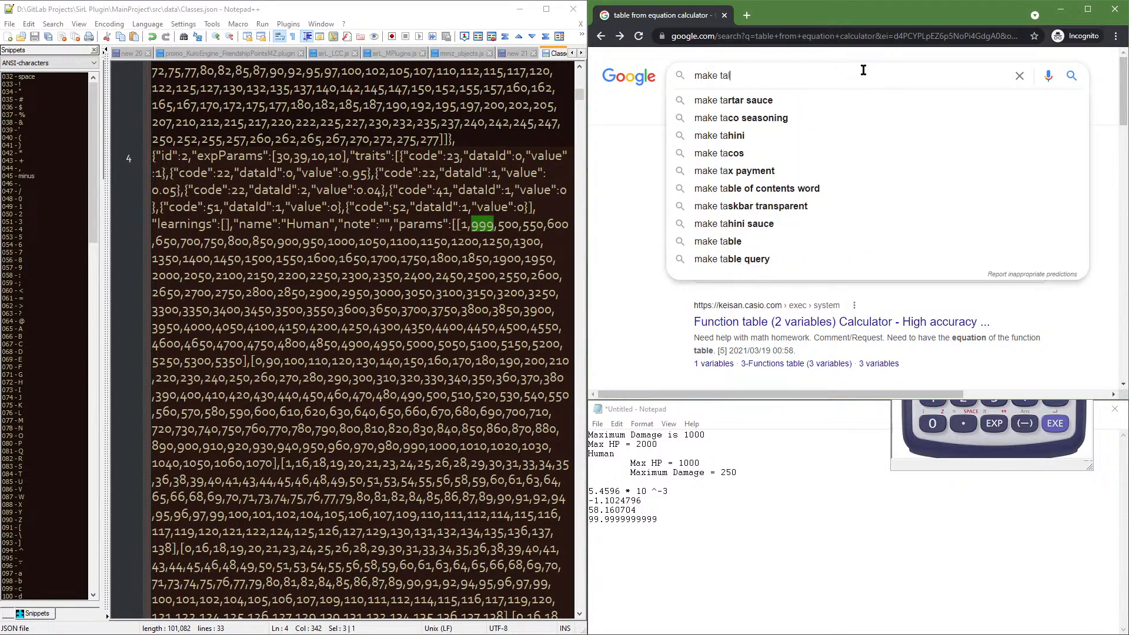
{"action": "key", "text": "BackSpace"}
{"action": "key", "text": "BackSpace"}
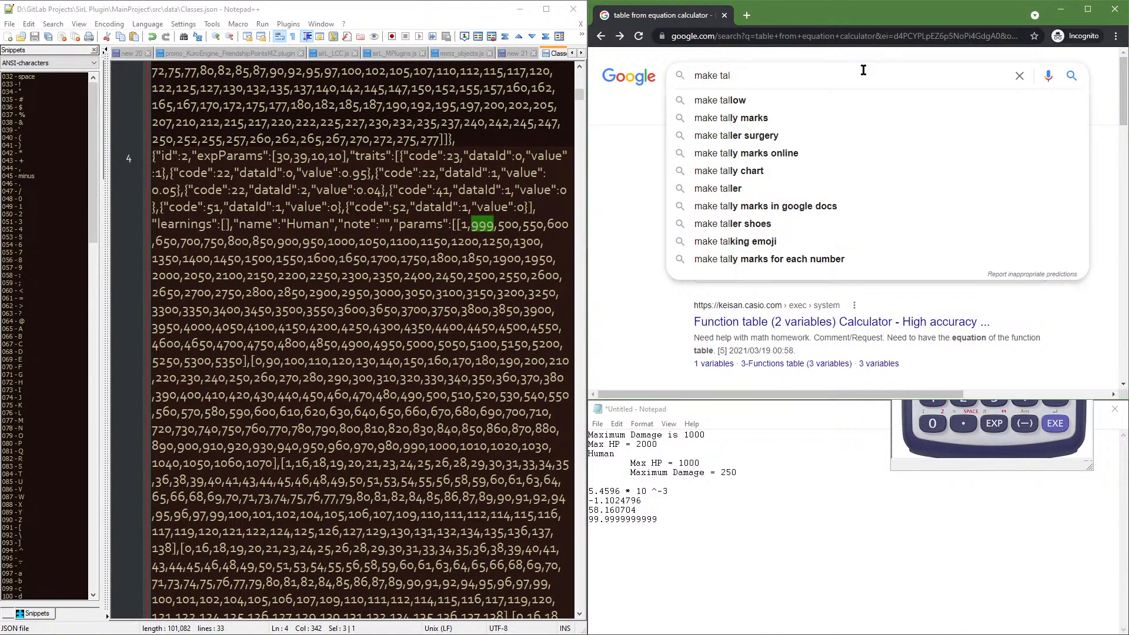
{"action": "type", "text": "ble from"}
{"action": "key", "text": "Down"}
{"action": "key", "text": "Return"}
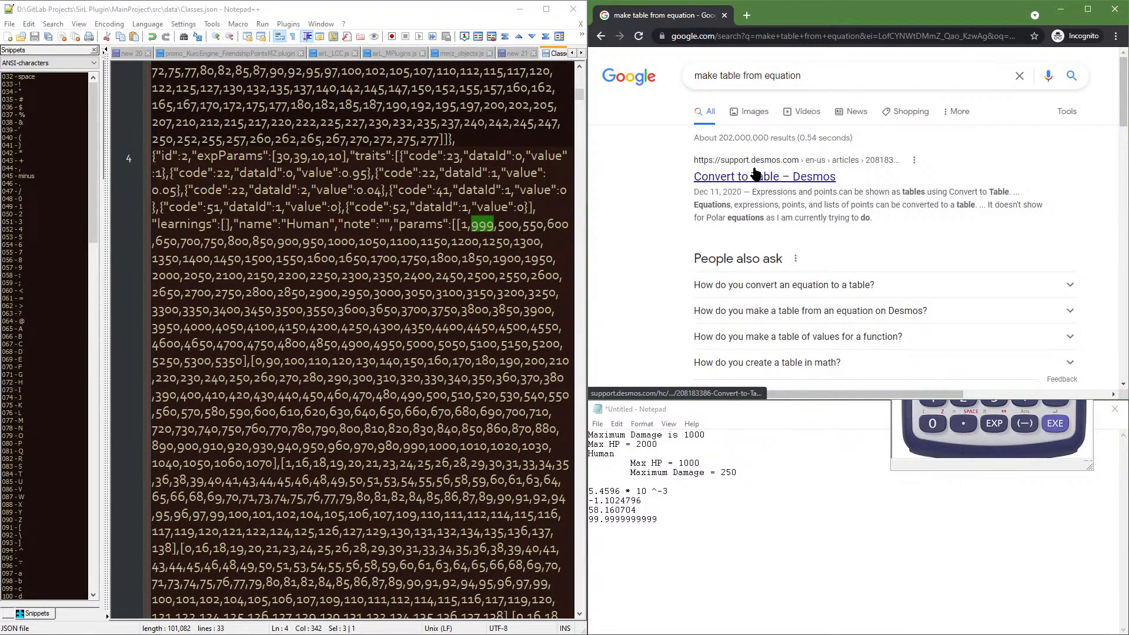
Look through the search results and open Keisan's Function table (2 variables) Calculator
{"action": "scroll", "coordinate": [666, 182], "scroll_direction": "down", "scroll_amount": 15}
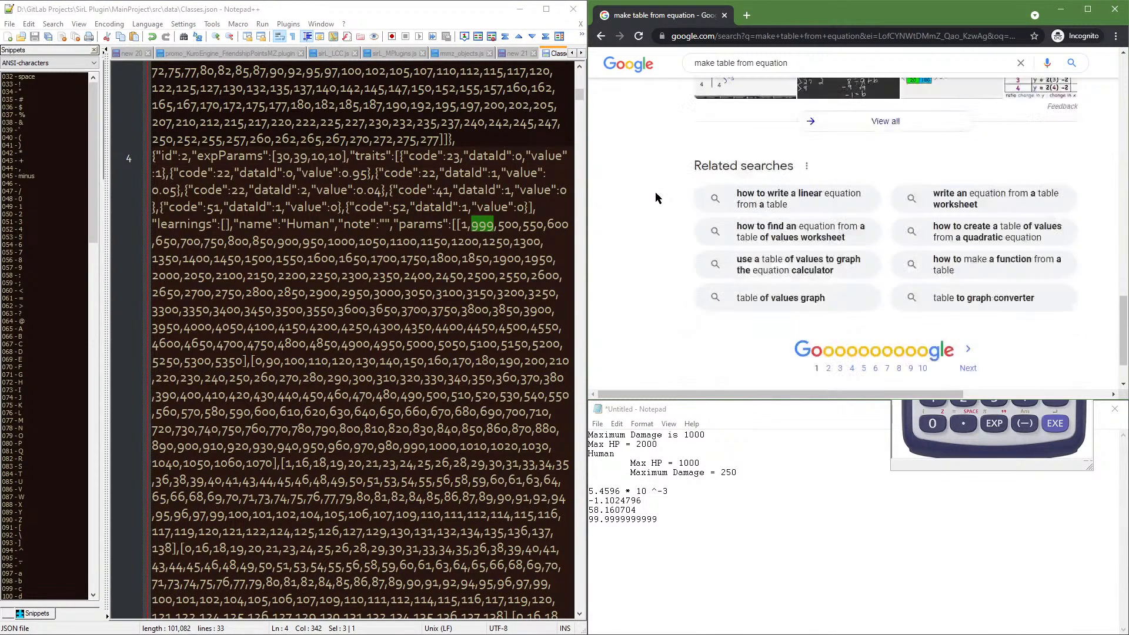
{"action": "scroll", "coordinate": [658, 197], "scroll_direction": "up", "scroll_amount": 6}
{"action": "middle_click", "coordinate": [656, 211]}
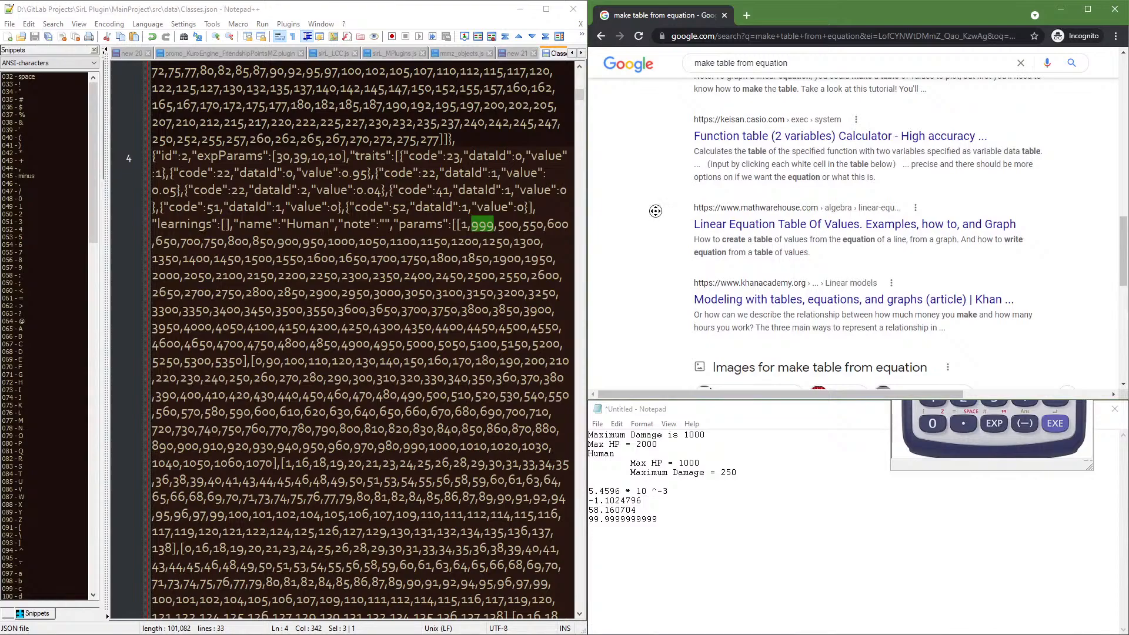
{"action": "middle_click", "coordinate": [650, 171]}
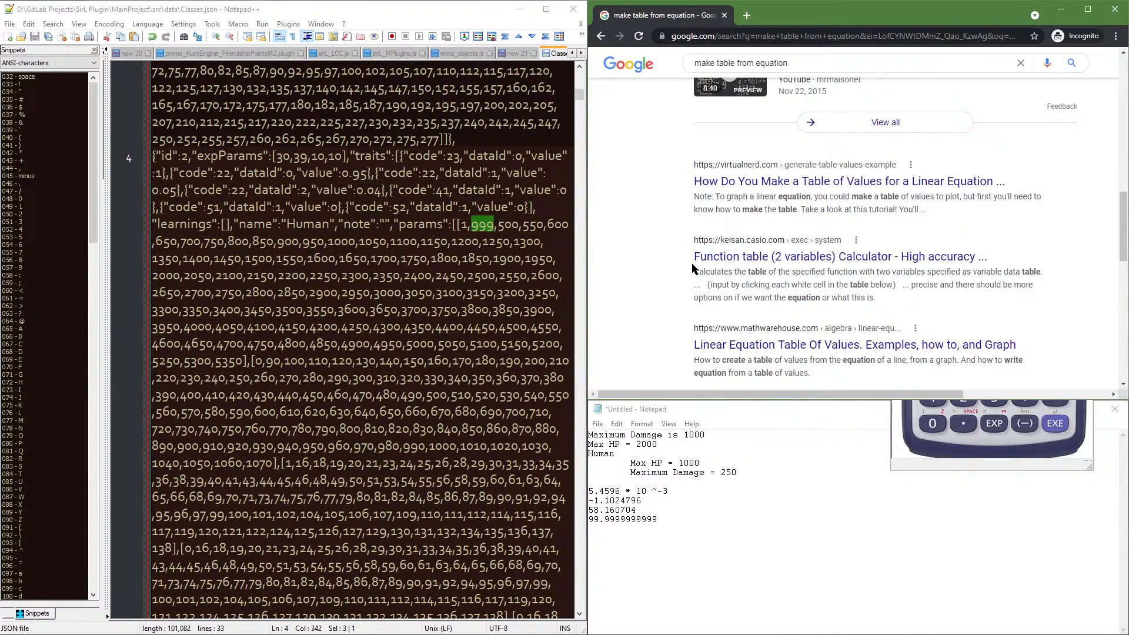
{"action": "left_click", "coordinate": [764, 259]}
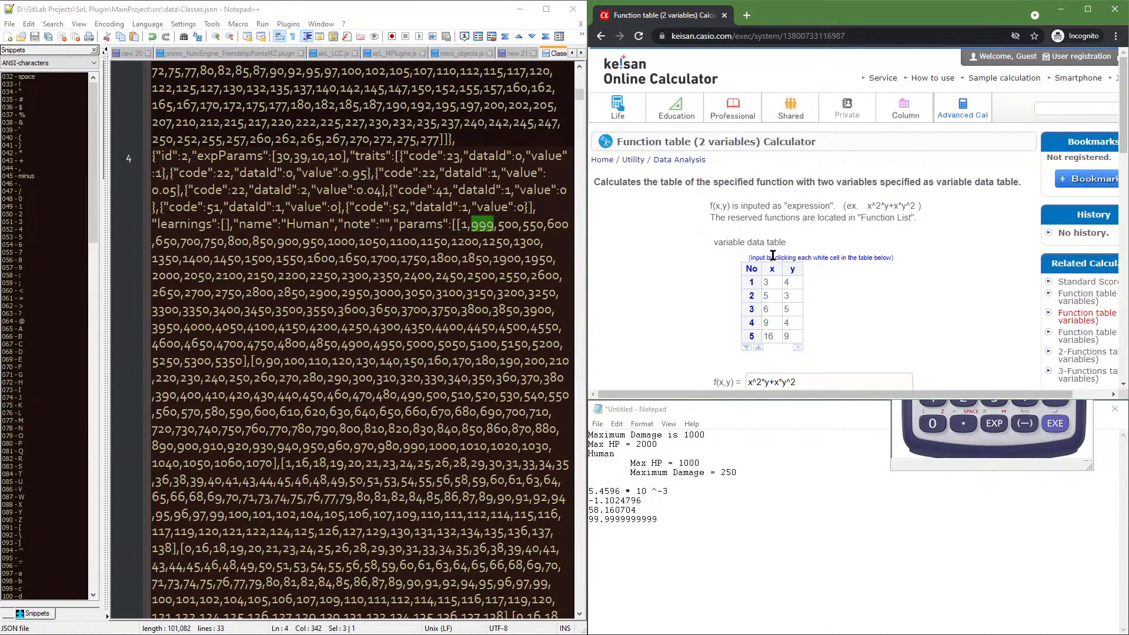
Try to execute the function table with the copied Desmos formula as f(x,y), and undo the paste
{"action": "scroll", "coordinate": [870, 203], "scroll_direction": "down", "scroll_amount": 3}
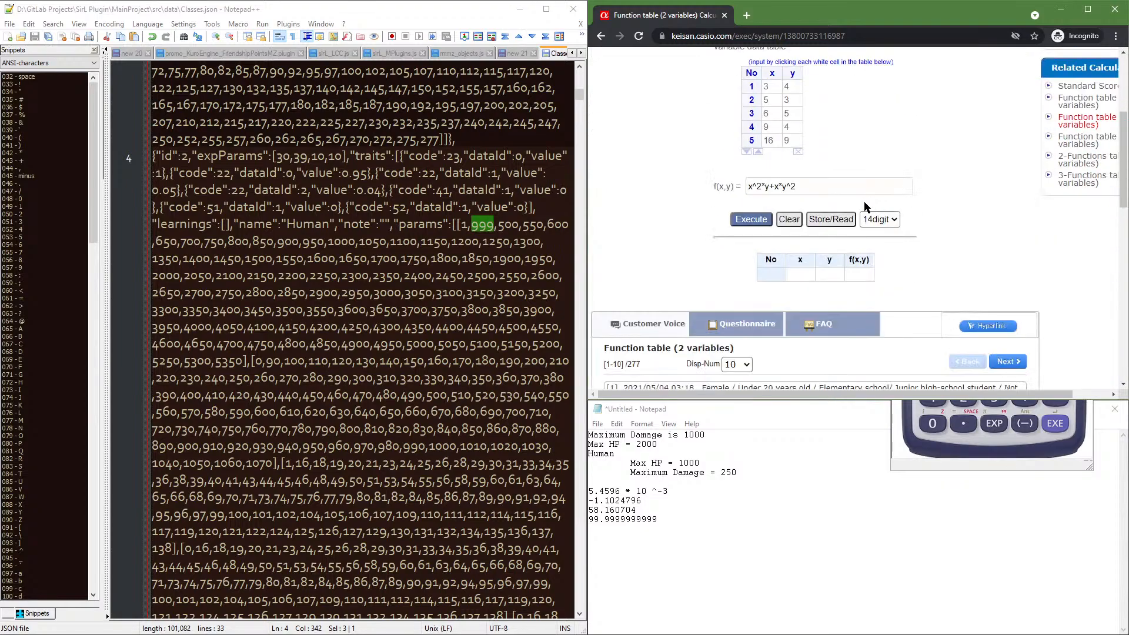
{"action": "triple_click", "coordinate": [810, 188]}
{"action": "key", "text": "ctrl+v"}
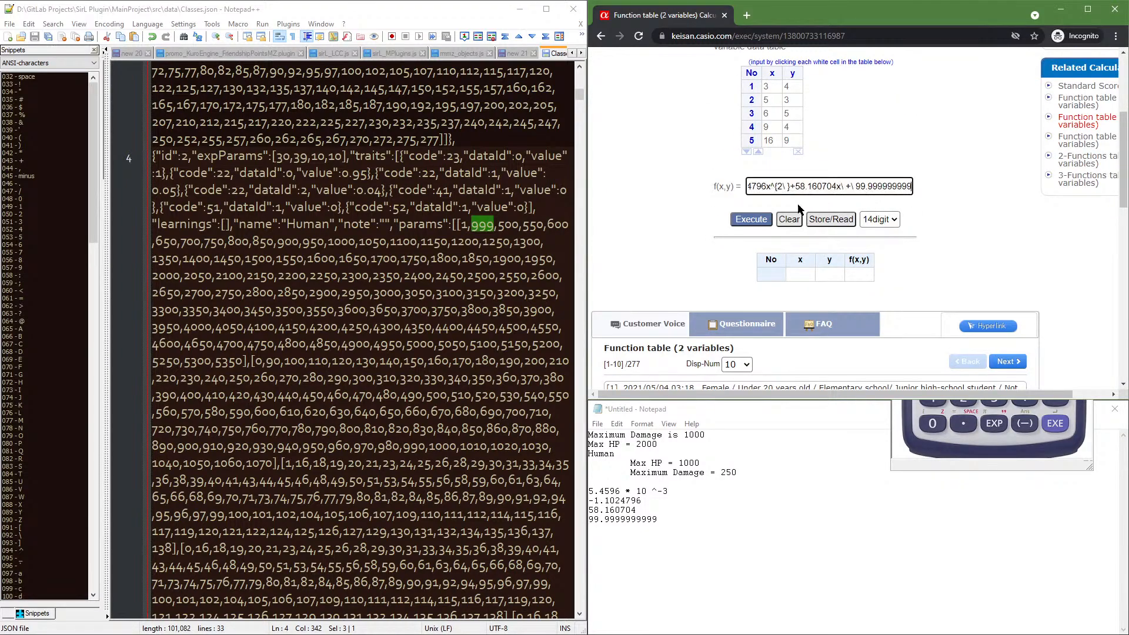
{"action": "left_click", "coordinate": [752, 224]}
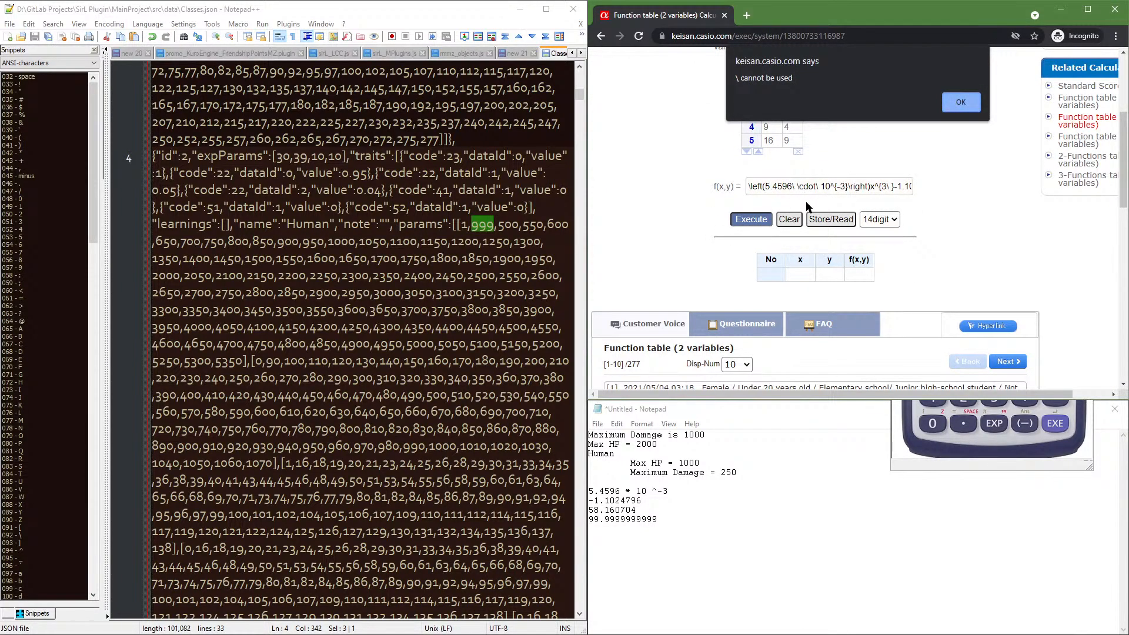
{"action": "left_click", "coordinate": [962, 103]}
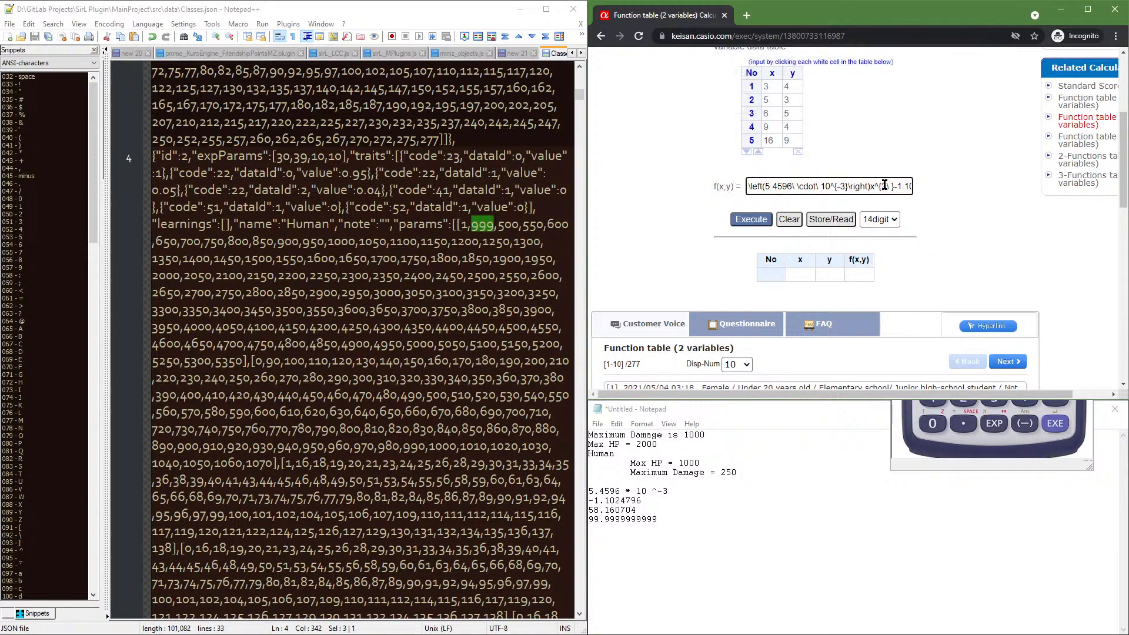
{"action": "key", "text": "ctrl+z"}
{"action": "left_click", "coordinate": [835, 191]}
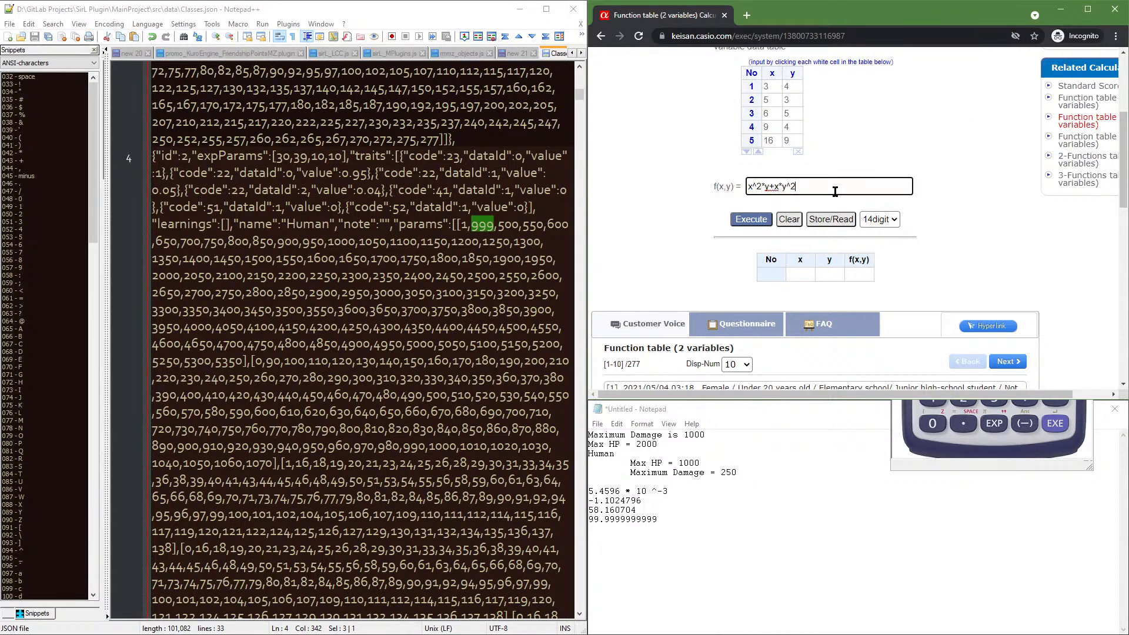
Paste the copied Desmos formula on a new line below the coefficients in the Notepad notes
{"action": "left_click", "coordinate": [749, 539]}
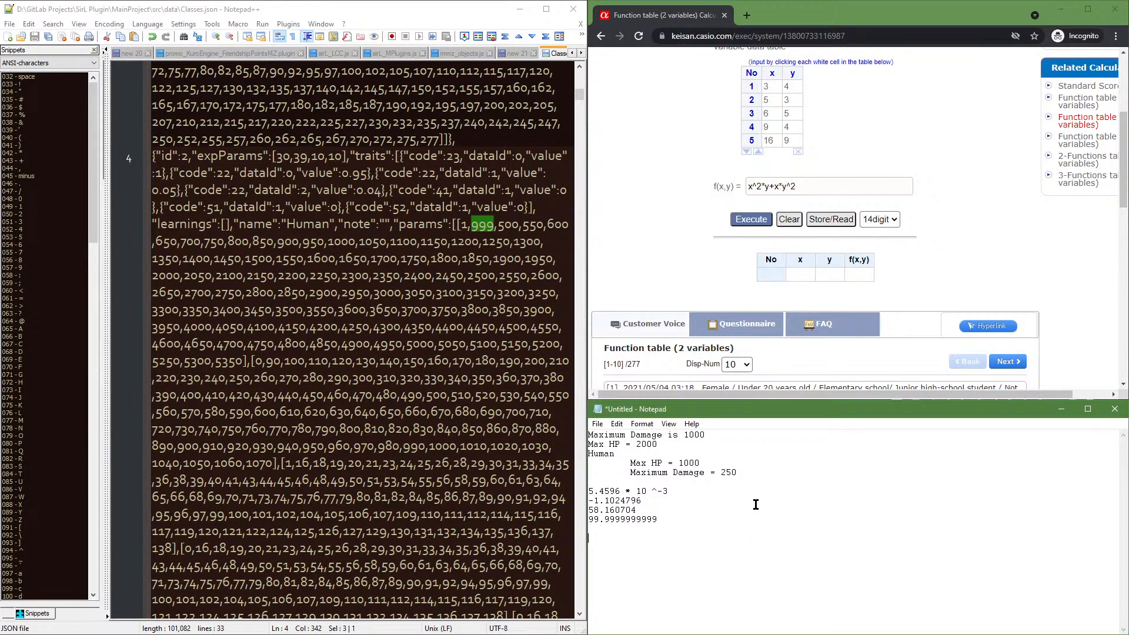
{"action": "type", "text": "\\left(5.4596\\ \\cdot\\ 10^{-3}\\right)x^{3\\ }-1.1024796x^{2\\ }+58.160704x\\ +\\ 99.9999999999"}
Replace the sample f(x,y) expression in the Keisan calculator with the cubic term (5.4596*10^-3) * x^3*
{"action": "left_click", "coordinate": [750, 183]}
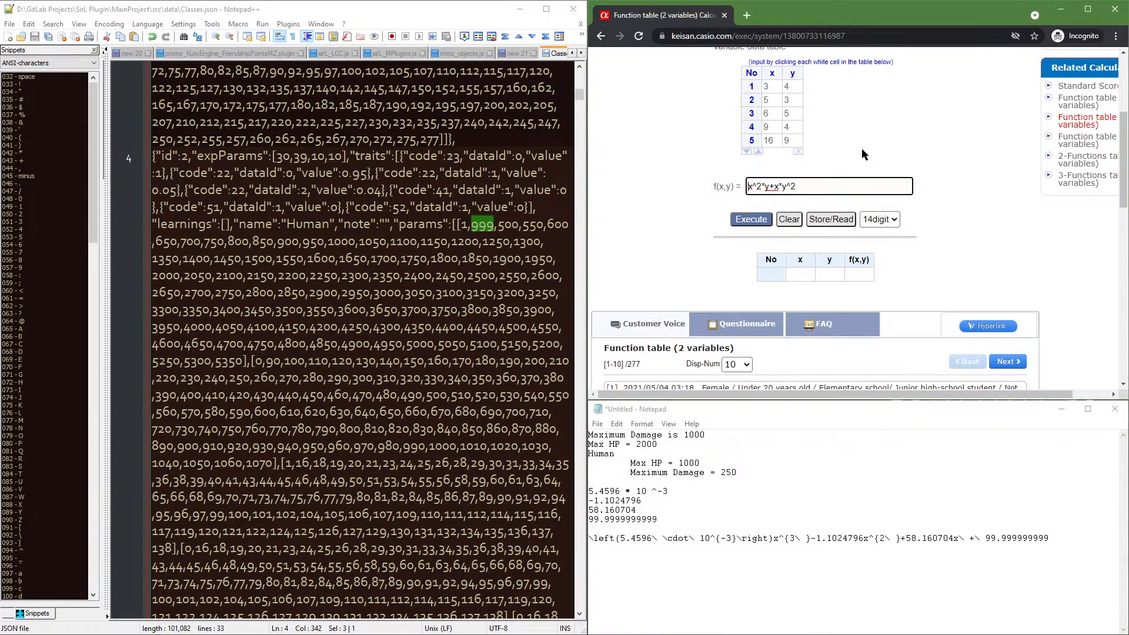
{"action": "type", "text": "*"}
{"action": "type", "text": "()"}
{"action": "type", "text": " 5.45"}
{"action": "type", "text": "96"}
{"action": "type", "text": "*10"}
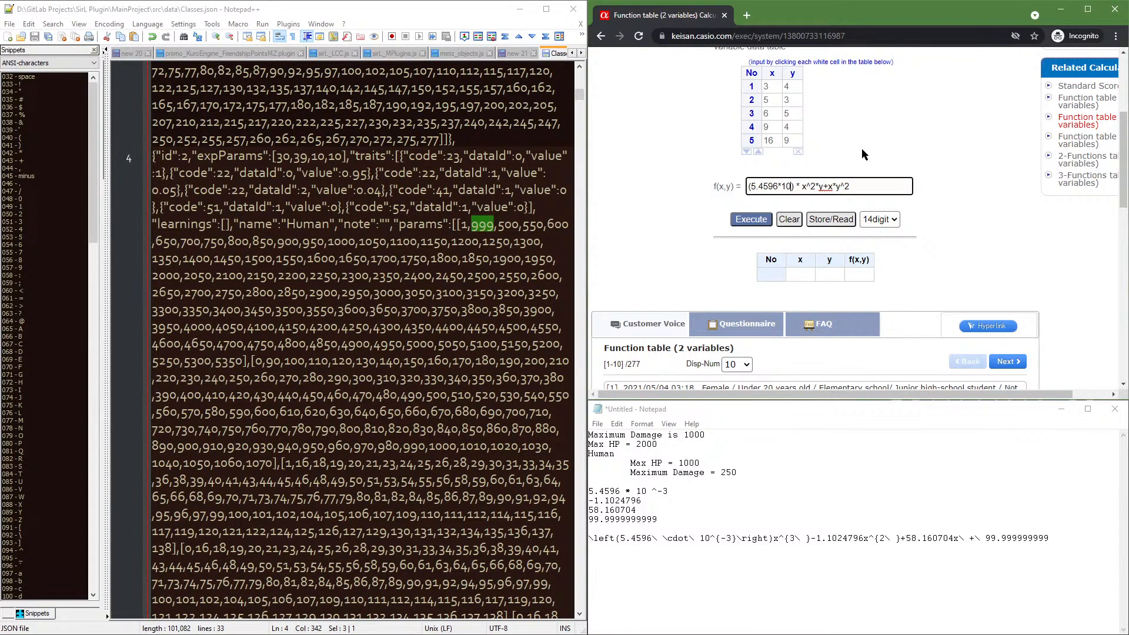
{"action": "type", "text": "^-2"}
{"action": "key", "text": "BackSpace"}
{"action": "type", "text": "3"}
{"action": "key", "text": "shift+End"}
{"action": "key", "text": "Delete"}
Copy the coefficient -1.1024796 from Notepad and append -1.1024796*x^2 + to the f(x,y) expression
{"action": "left_click_drag", "start_coordinate": [656, 500], "coordinate": [574, 496]}
{"action": "key", "text": "ctrl+c"}
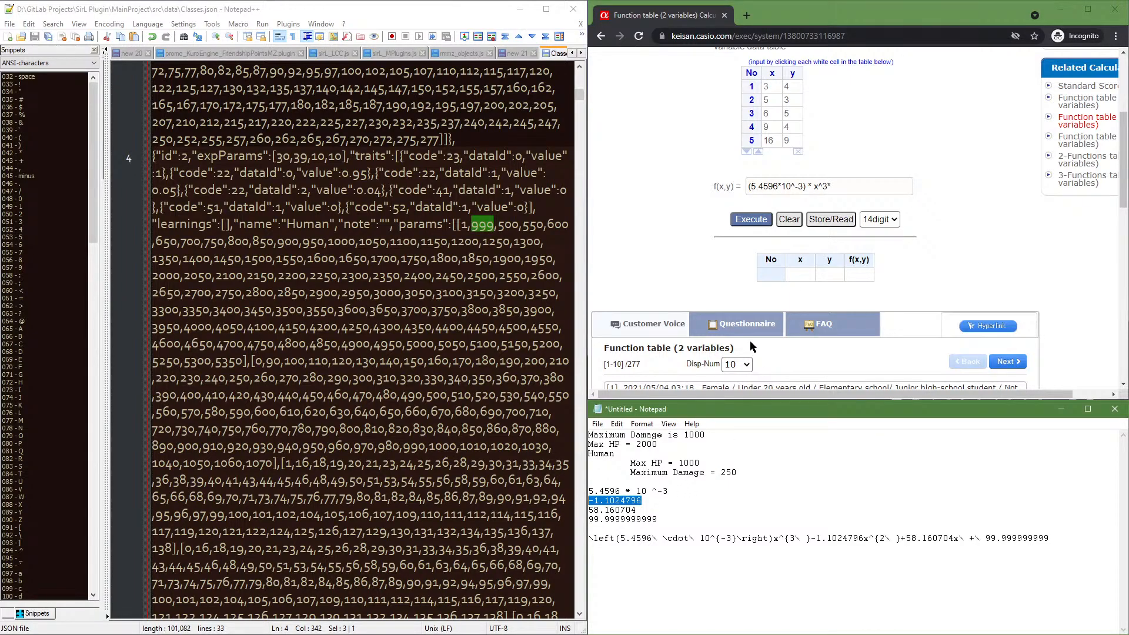
{"action": "left_click", "coordinate": [859, 184]}
{"action": "key", "text": "ctrl+v"}
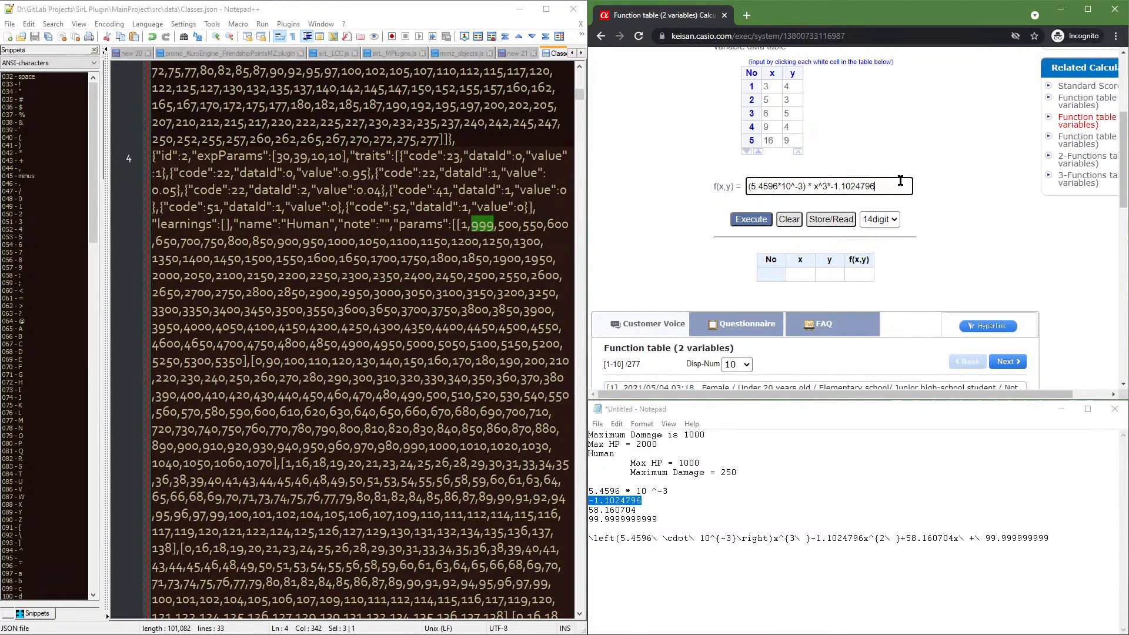
{"action": "type", "text": "*x^2 +"}
Copy the coefficient 58.160704 from Notepad and append it to the f(x,y) expression
{"action": "left_click_drag", "start_coordinate": [672, 509], "coordinate": [589, 509]}
{"action": "key", "text": "ctrl+c"}
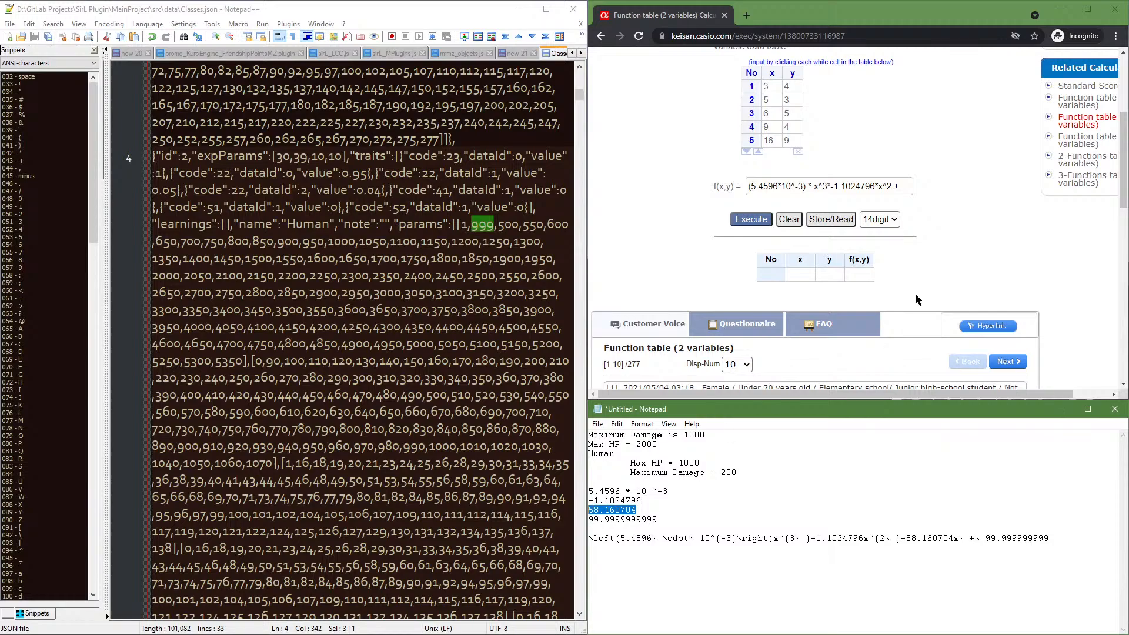
{"action": "left_click", "coordinate": [906, 190]}
{"action": "key", "text": "ctrl+v"}
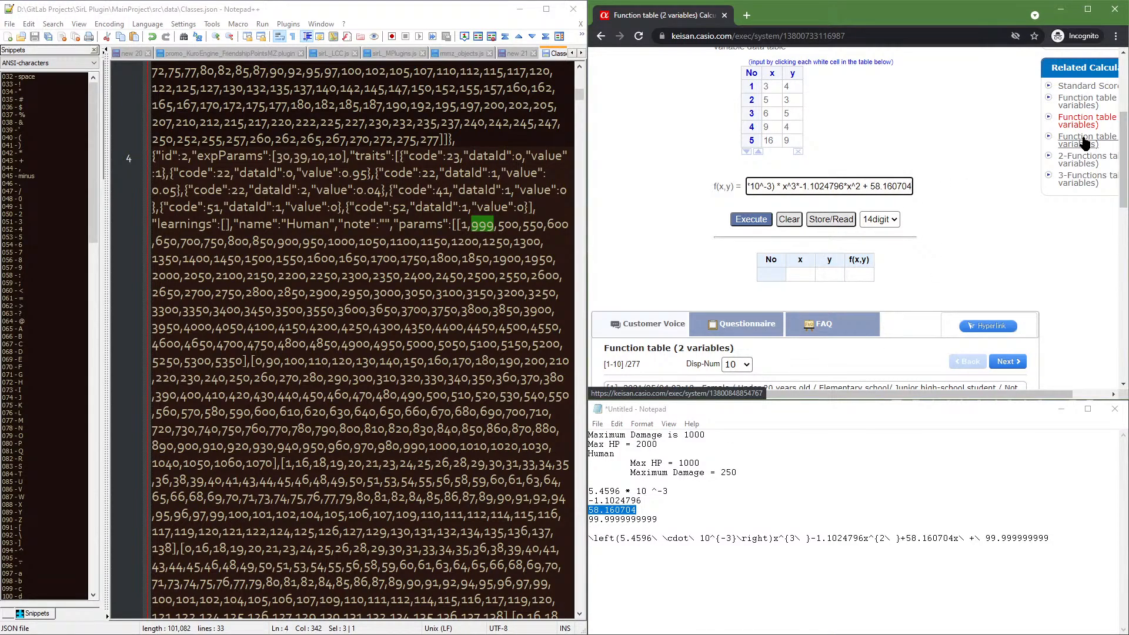
Append *x + and the constant 99.9999999999 copied from Notepad to the f(x,y) expression, and execute the calculation
{"action": "type", "text": "*x"}
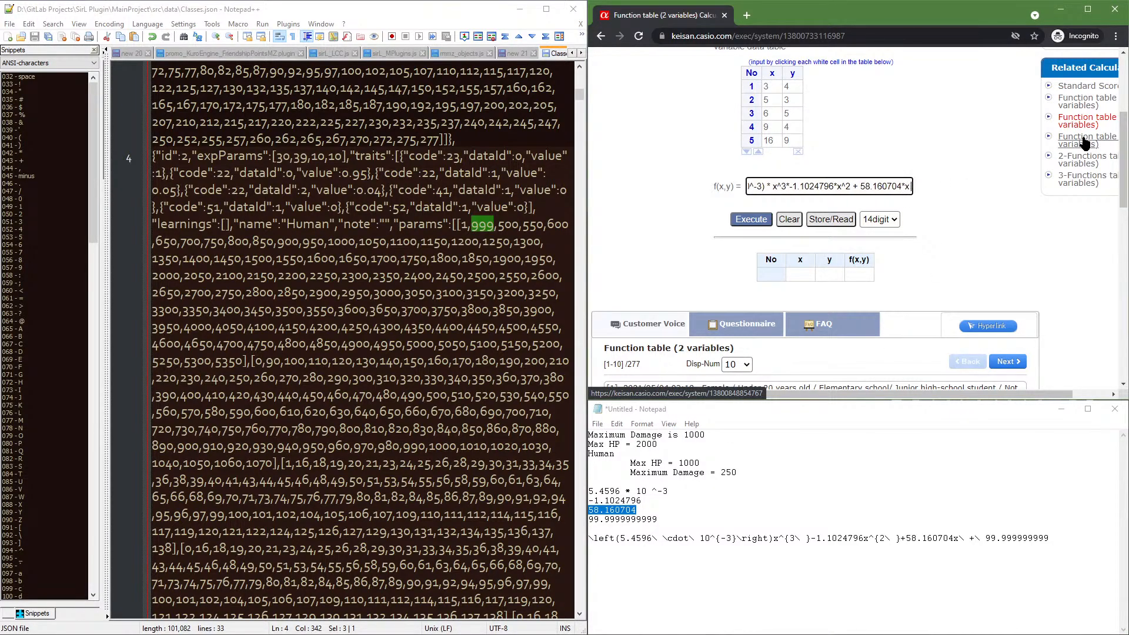
{"action": "type", "text": " +"}
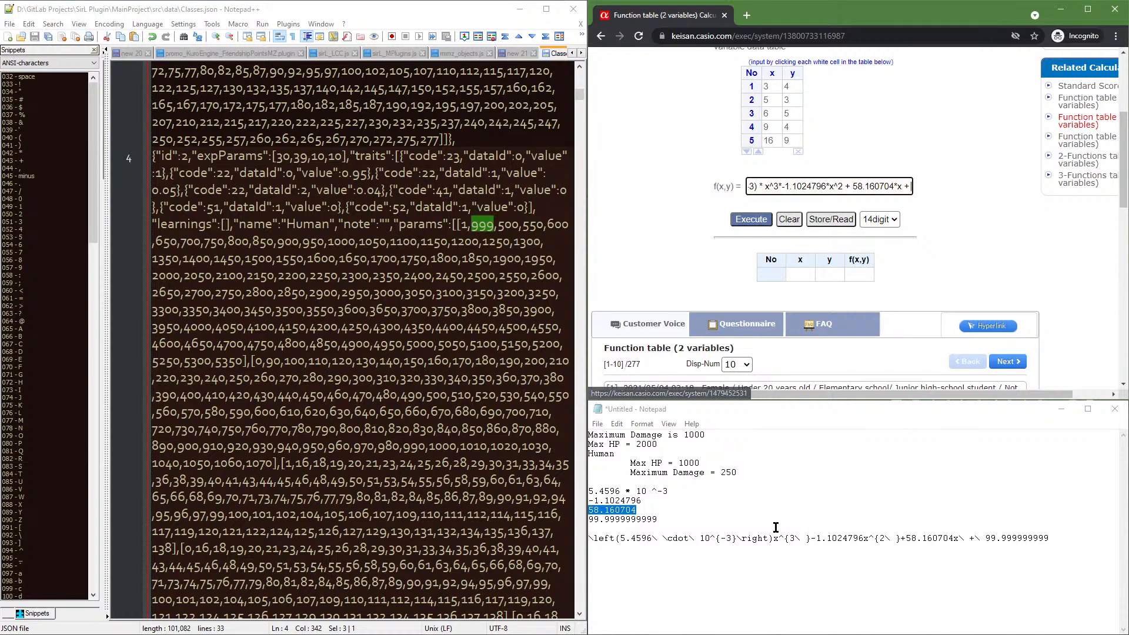
{"action": "left_click_drag", "start_coordinate": [694, 513], "coordinate": [579, 512]}
{"action": "left_click_drag", "start_coordinate": [662, 519], "coordinate": [571, 517]}
{"action": "key", "text": "ctrl+c"}
{"action": "left_click", "coordinate": [1123, 182]}
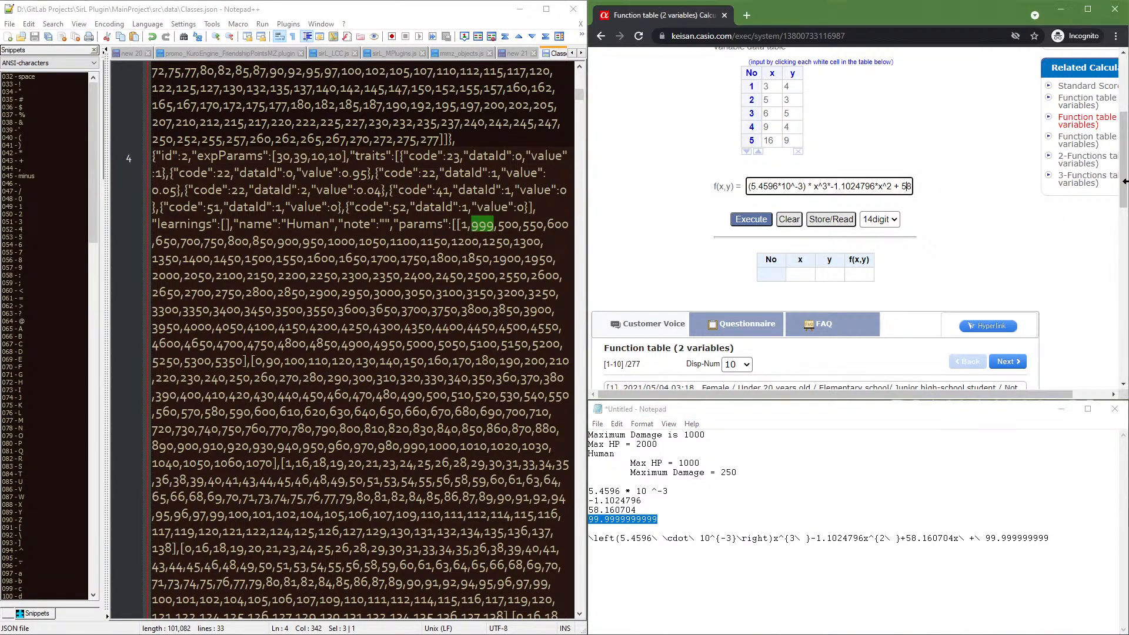
{"action": "key", "text": "ctrl+v"}
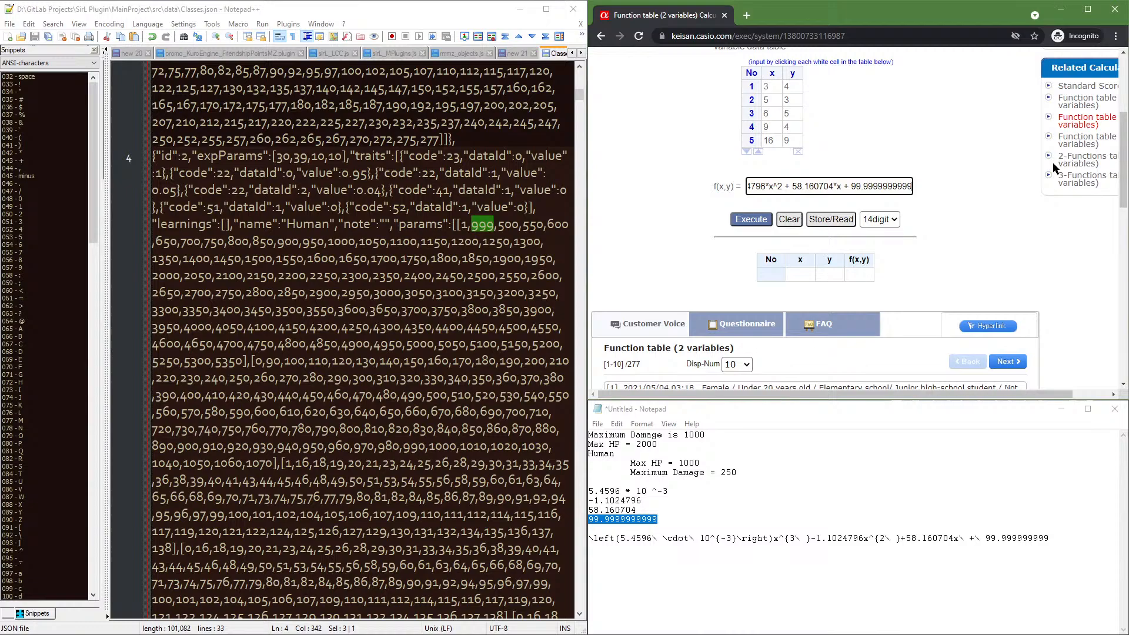
{"action": "left_click", "coordinate": [748, 220]}
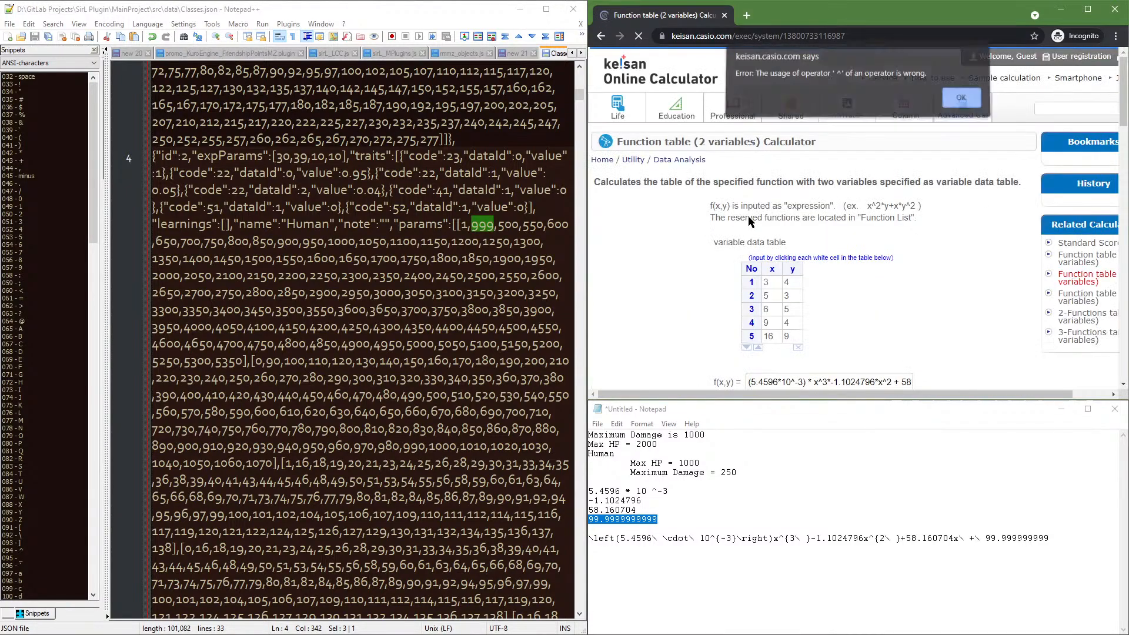
{"action": "left_click", "coordinate": [949, 99]}
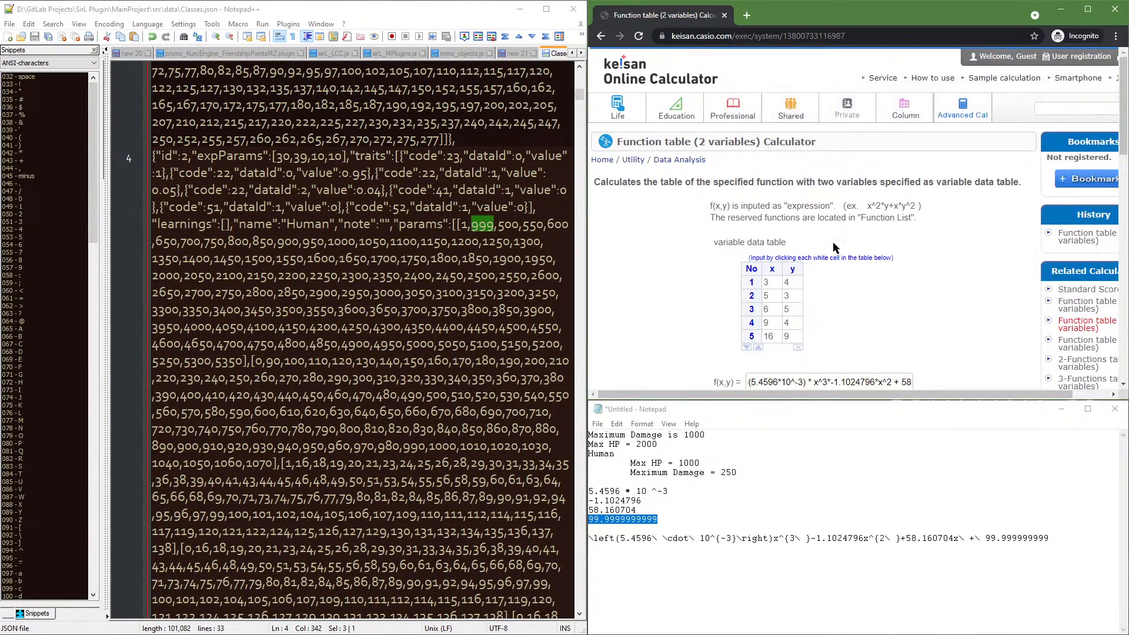
{"action": "triple_click", "coordinate": [799, 382]}
{"action": "key", "text": "Delete"}
{"action": "scroll", "coordinate": [800, 371], "scroll_direction": "down", "scroll_amount": 8}
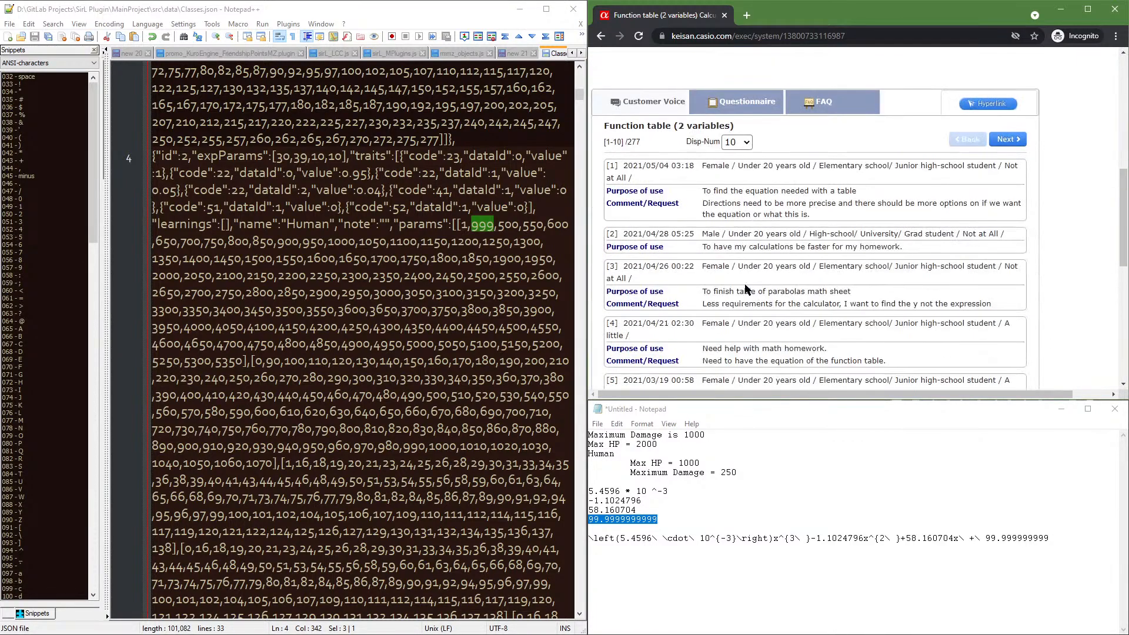
{"action": "scroll", "coordinate": [740, 231], "scroll_direction": "up", "scroll_amount": 4}
{"action": "left_click", "coordinate": [781, 219]}
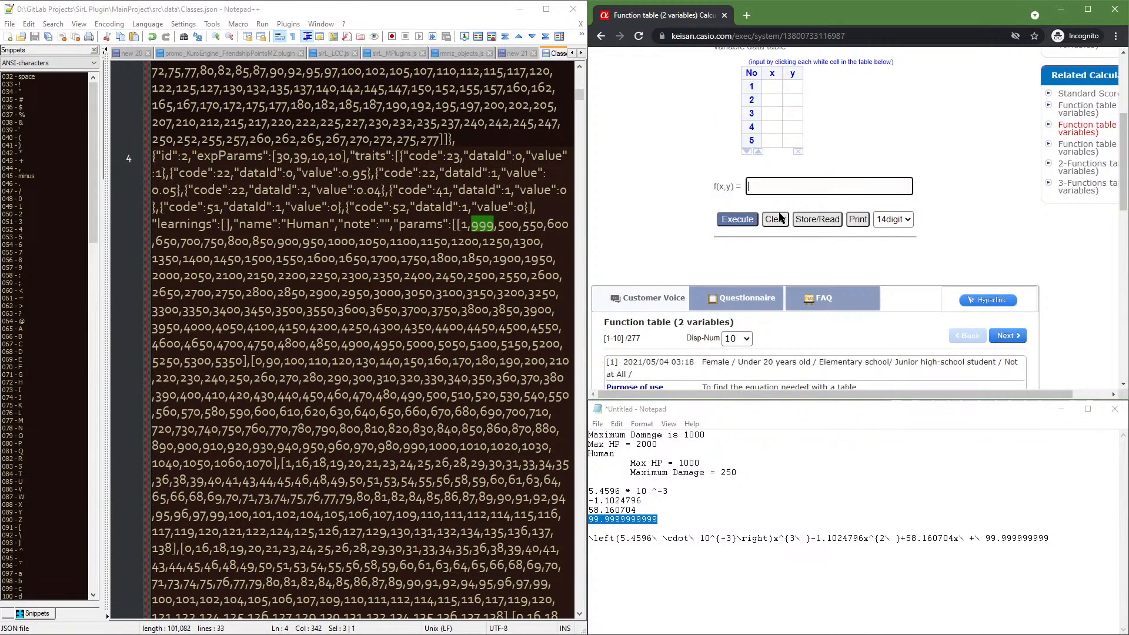
{"action": "left_click", "coordinate": [823, 221]}
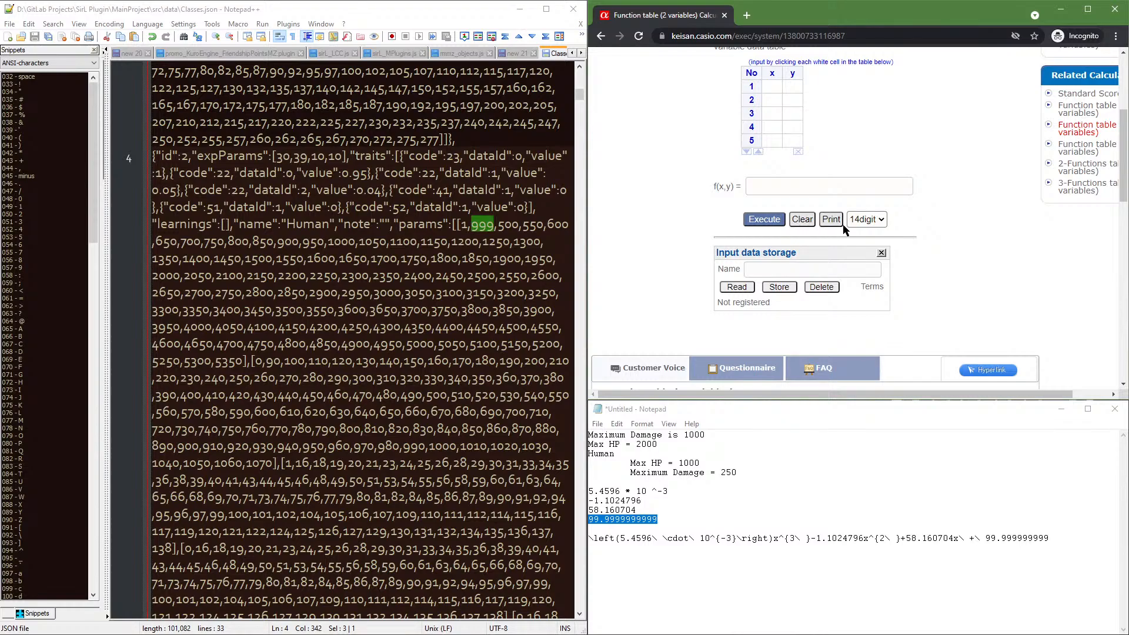
{"action": "right_click", "coordinate": [700, 186]}
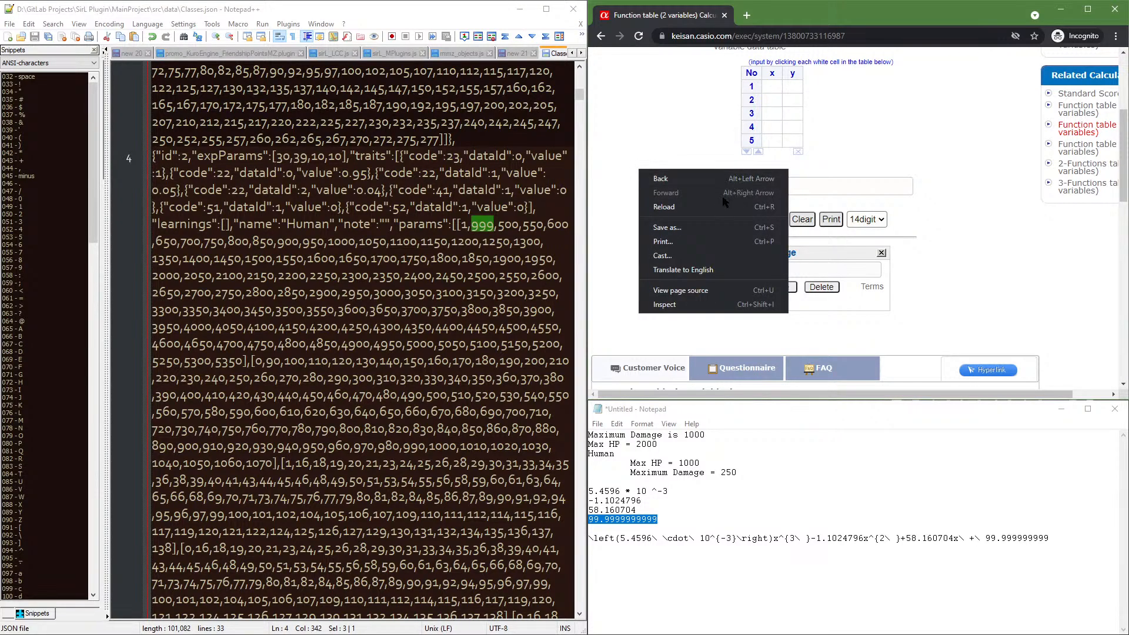
{"action": "left_click", "coordinate": [720, 197]}
{"action": "left_click", "coordinate": [904, 125]}
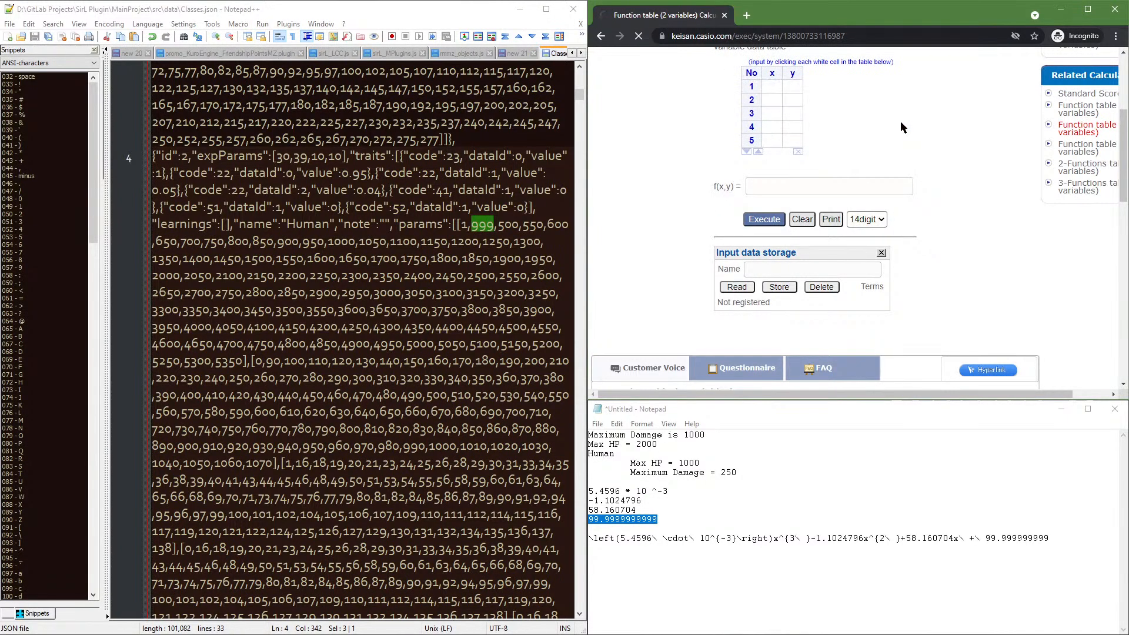
{"action": "left_click", "coordinate": [960, 101]}
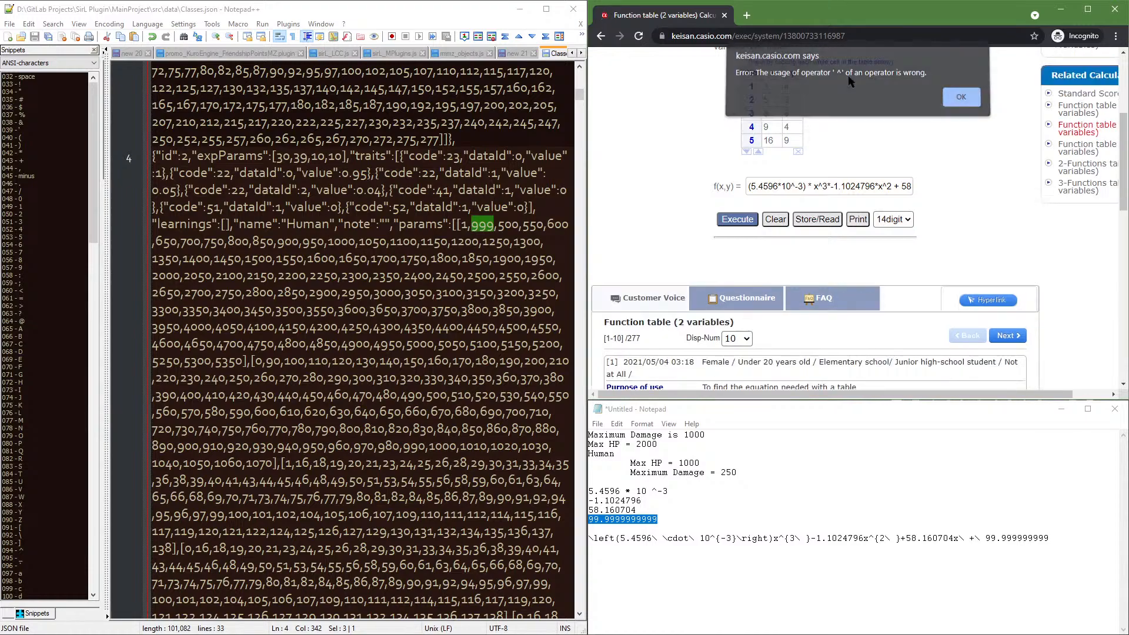
Try executing the restored f(x,y) expression in the Keisan calculator again
{"action": "scroll", "coordinate": [666, 146], "scroll_direction": "down", "scroll_amount": 15}
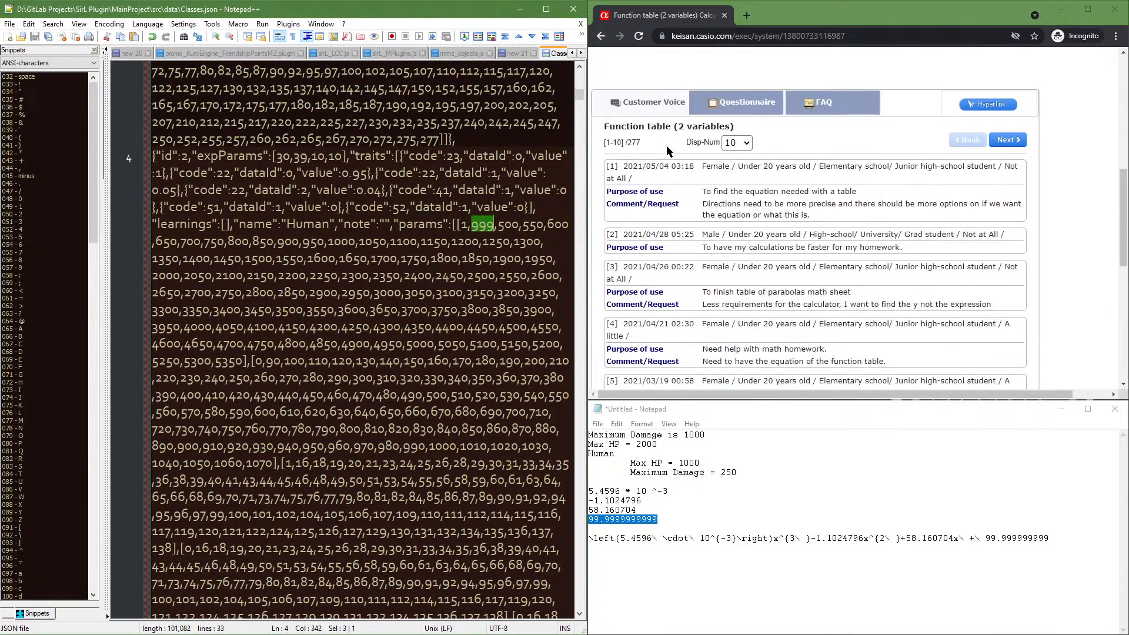
{"action": "scroll", "coordinate": [668, 141], "scroll_direction": "up", "scroll_amount": 15}
{"action": "scroll", "coordinate": [668, 141], "scroll_direction": "up", "scroll_amount": 2}
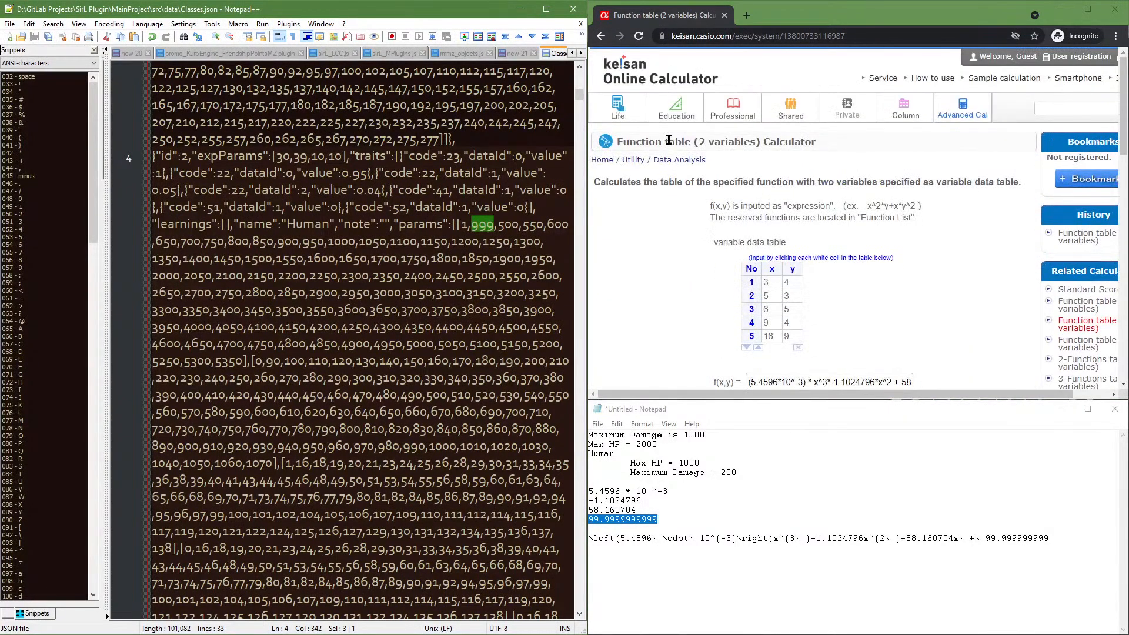
{"action": "scroll", "coordinate": [676, 139], "scroll_direction": "down", "scroll_amount": 2}
{"action": "scroll", "coordinate": [682, 134], "scroll_direction": "up", "scroll_amount": 2}
{"action": "scroll", "coordinate": [870, 92], "scroll_direction": "up", "scroll_amount": 2}
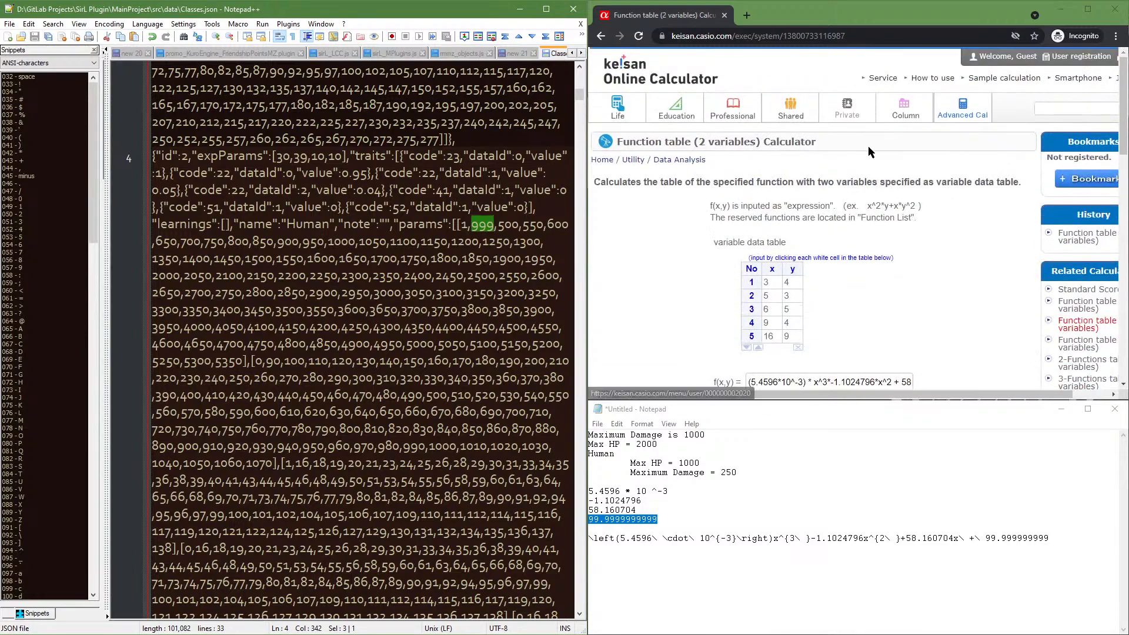
{"action": "scroll", "coordinate": [943, 229], "scroll_direction": "down", "scroll_amount": 1}
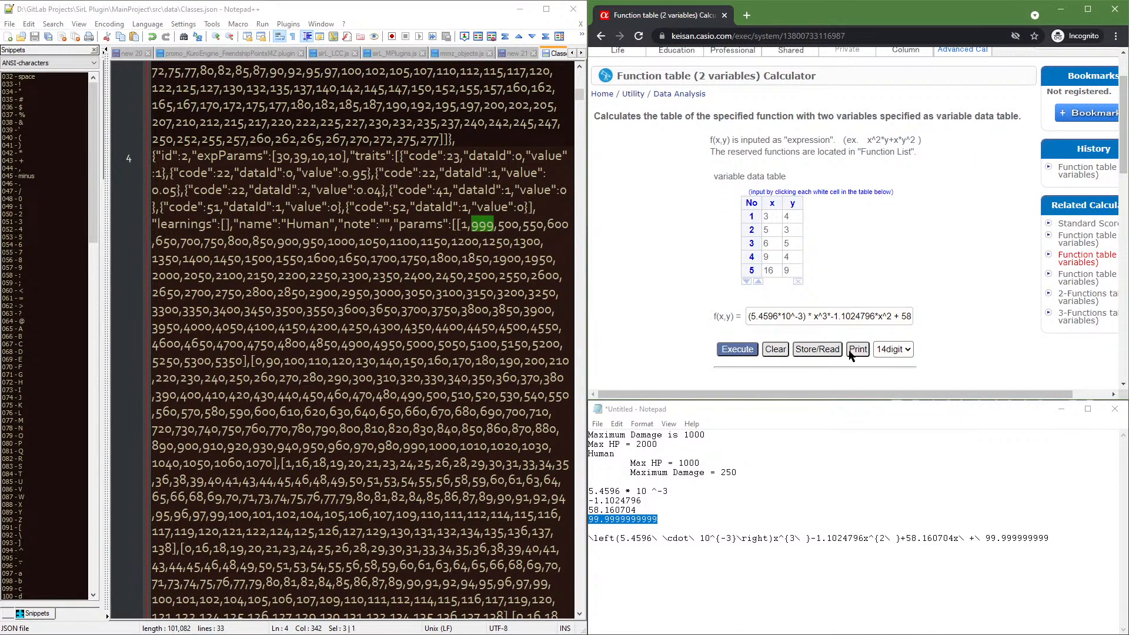
{"action": "left_click", "coordinate": [747, 351]}
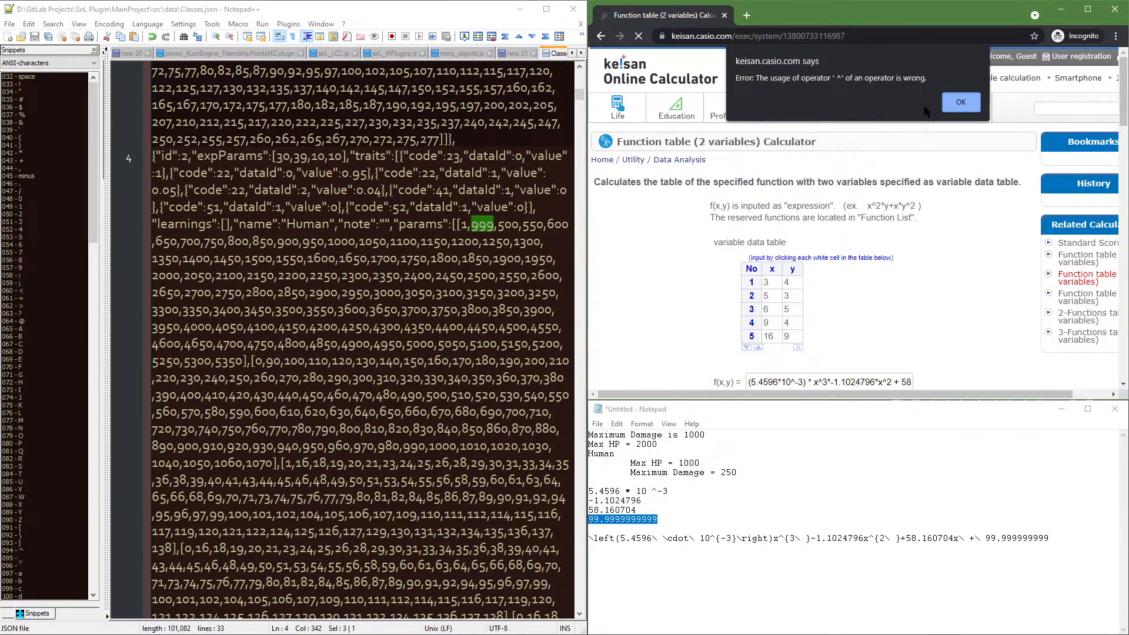
{"action": "left_click", "coordinate": [960, 102]}
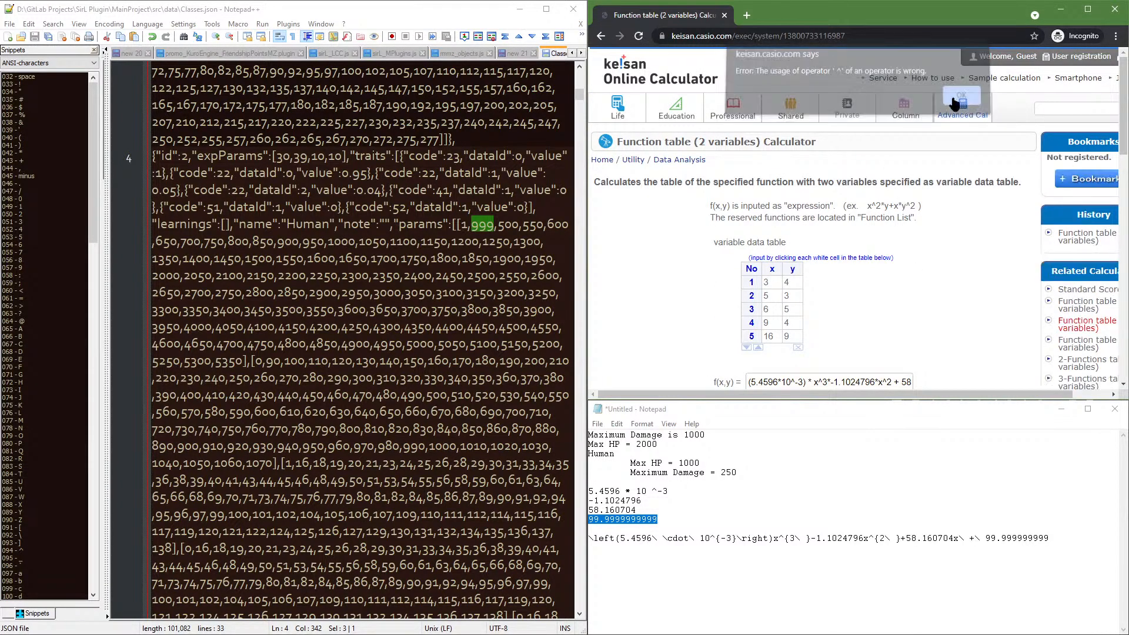
Rewrite the first coefficient's power as 10^(-3) with parentheses in the f(x,y) expression and try executing it
{"action": "scroll", "coordinate": [833, 223], "scroll_direction": "down", "scroll_amount": 3}
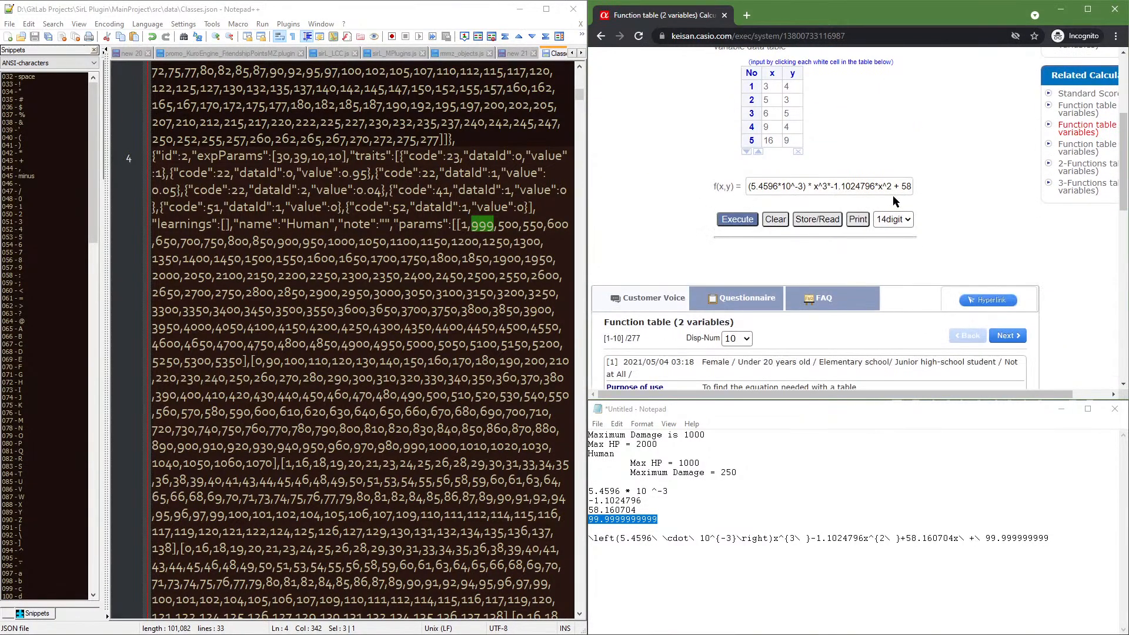
{"action": "left_click", "coordinate": [796, 188]}
{"action": "type", "text": "(-3"}
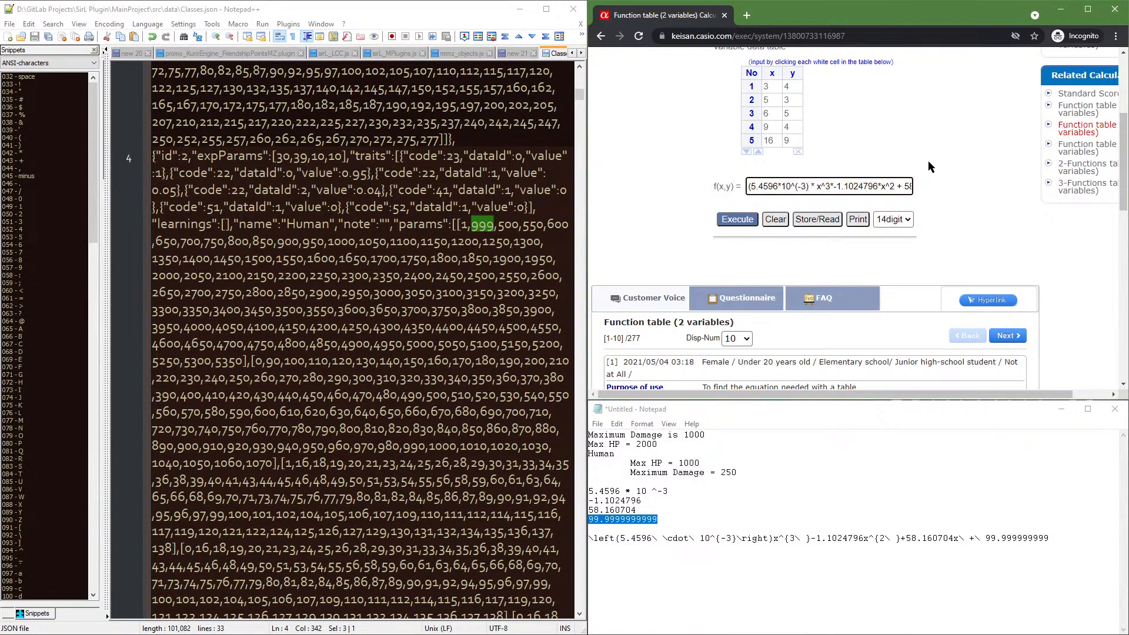
{"action": "type", "text": ")"}
{"action": "left_click", "coordinate": [738, 221]}
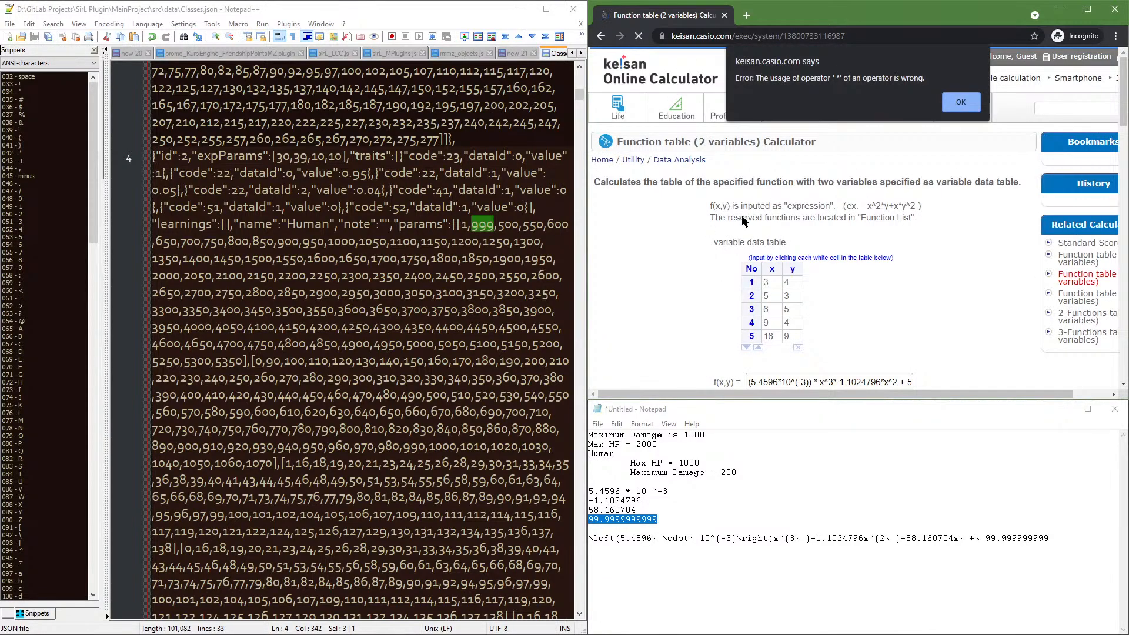
{"action": "left_click", "coordinate": [976, 108]}
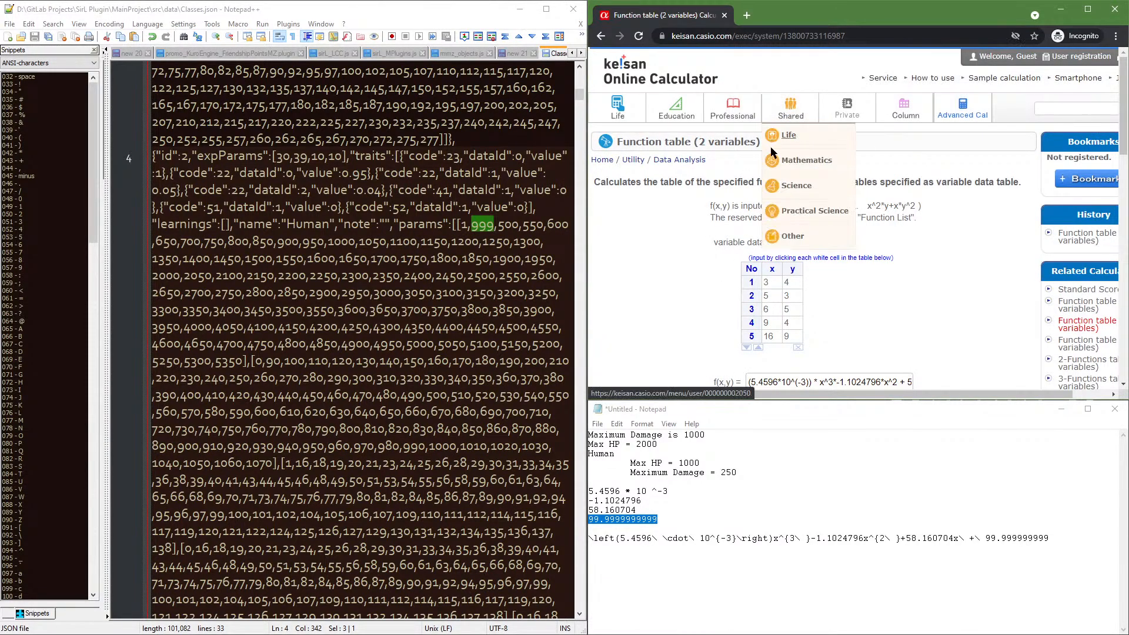
Return to the Google results for "make table from equation" and check the remaining results for another table tool, including the Khan Academy article
{"action": "left_click", "coordinate": [599, 36]}
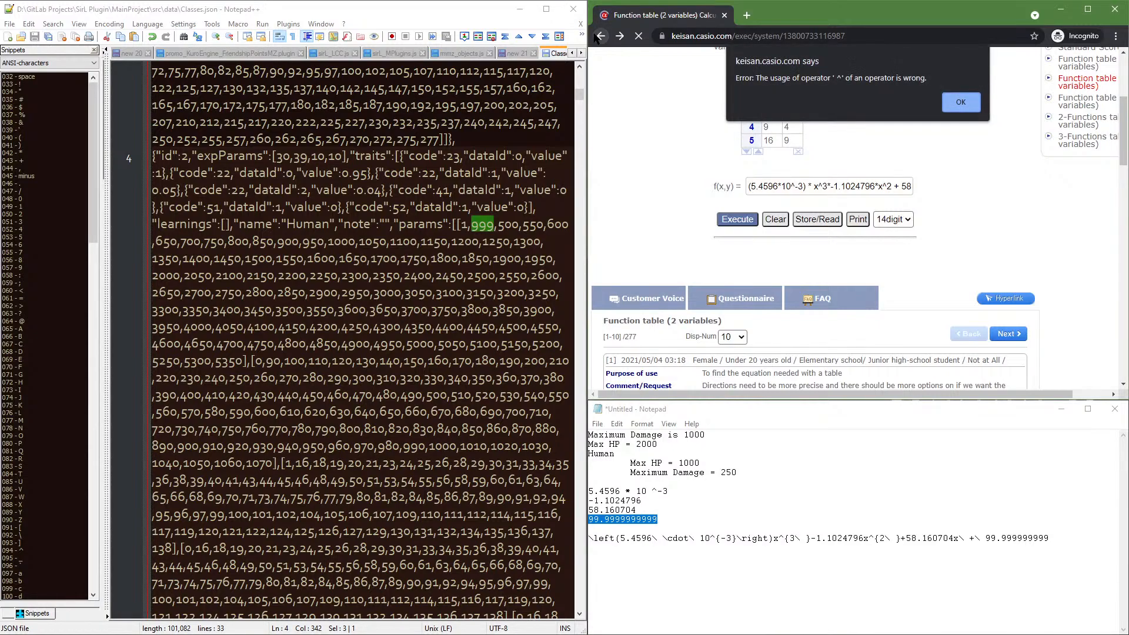
{"action": "left_click", "coordinate": [598, 37]}
{"action": "left_click", "coordinate": [598, 37]}
{"action": "left_click", "coordinate": [598, 37]}
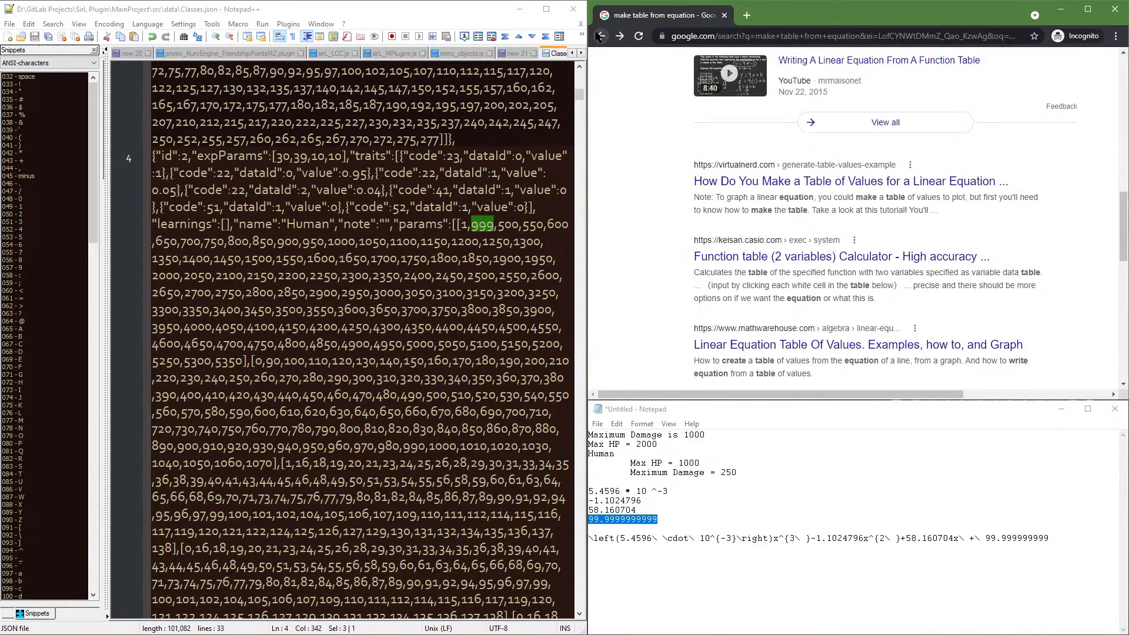
{"action": "scroll", "coordinate": [706, 264], "scroll_direction": "down", "scroll_amount": 3}
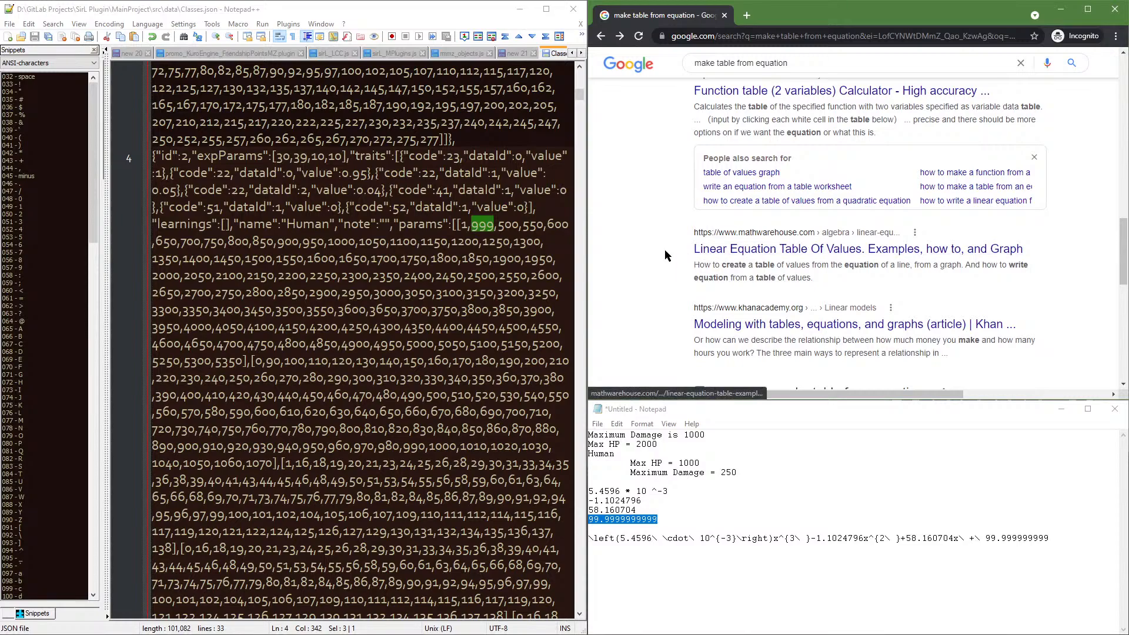
{"action": "left_click", "coordinate": [740, 329]}
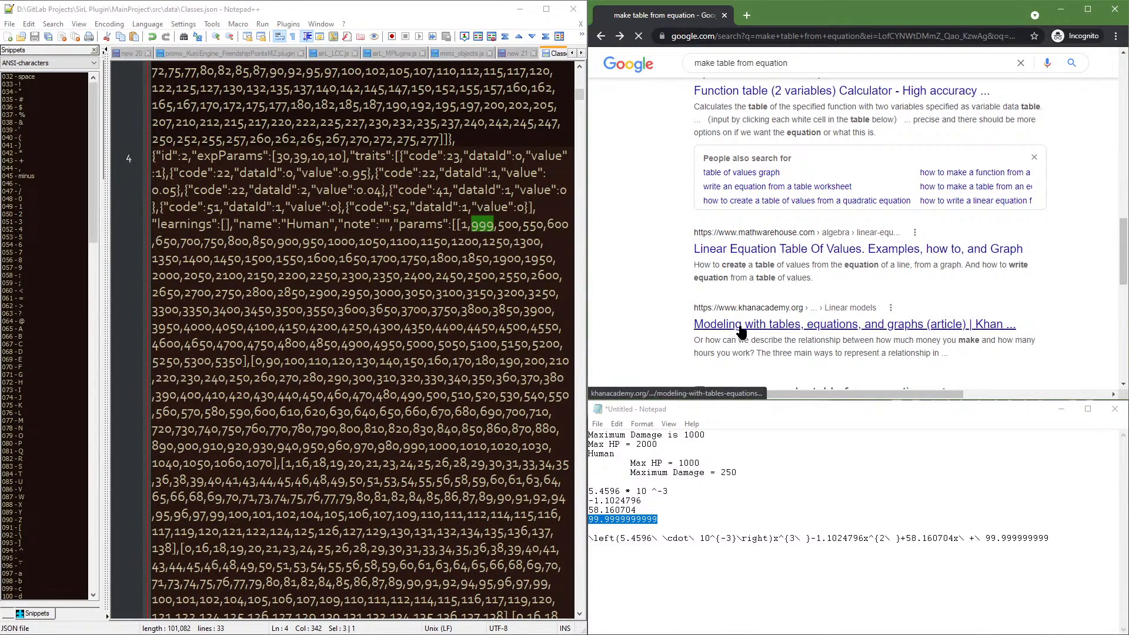
{"action": "left_click", "coordinate": [600, 36]}
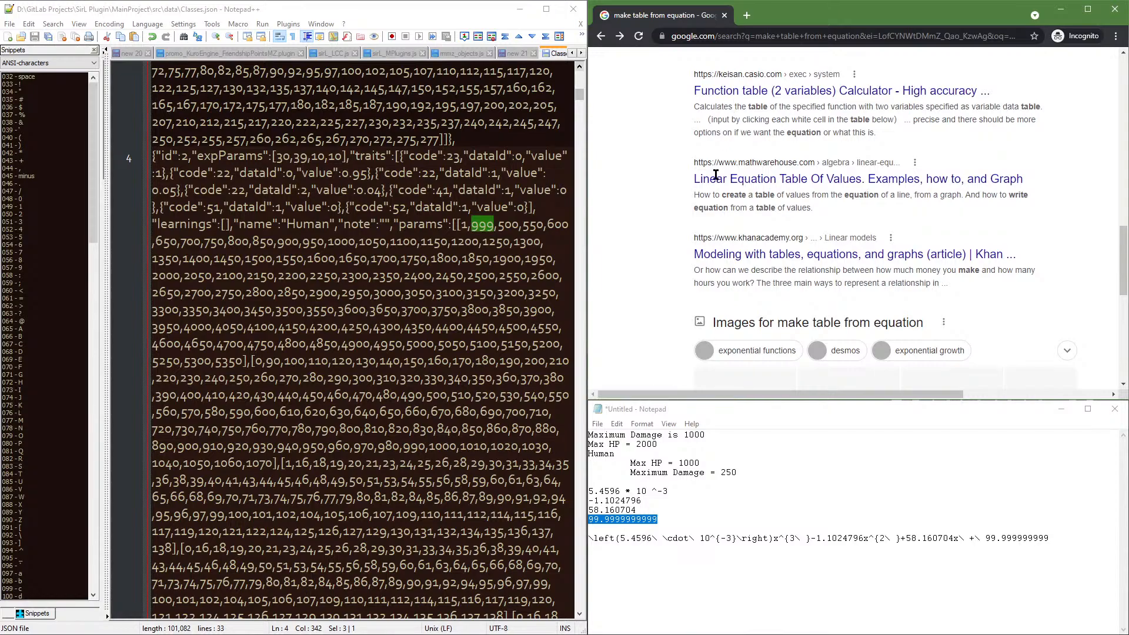
{"action": "scroll", "coordinate": [658, 181], "scroll_direction": "down", "scroll_amount": 5}
{"action": "scroll", "coordinate": [664, 195], "scroll_direction": "up", "scroll_amount": 3}
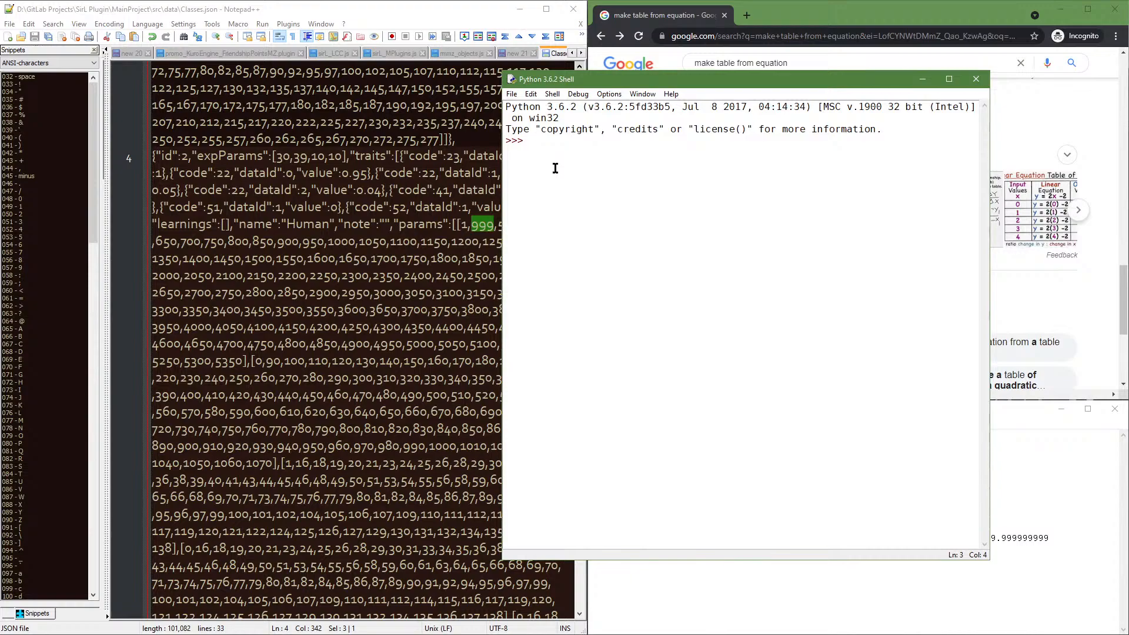
Switch to the Python shell and run y = (5.4596*10^-3) * x^3*-1.1024796*x^2 + 58.160704*x + 99.9999999999
{"action": "type", "text": "(5.4596*10^-3) * x^3*-1.1024796*x^2 + 58.160704*x + 99.9999999999"}
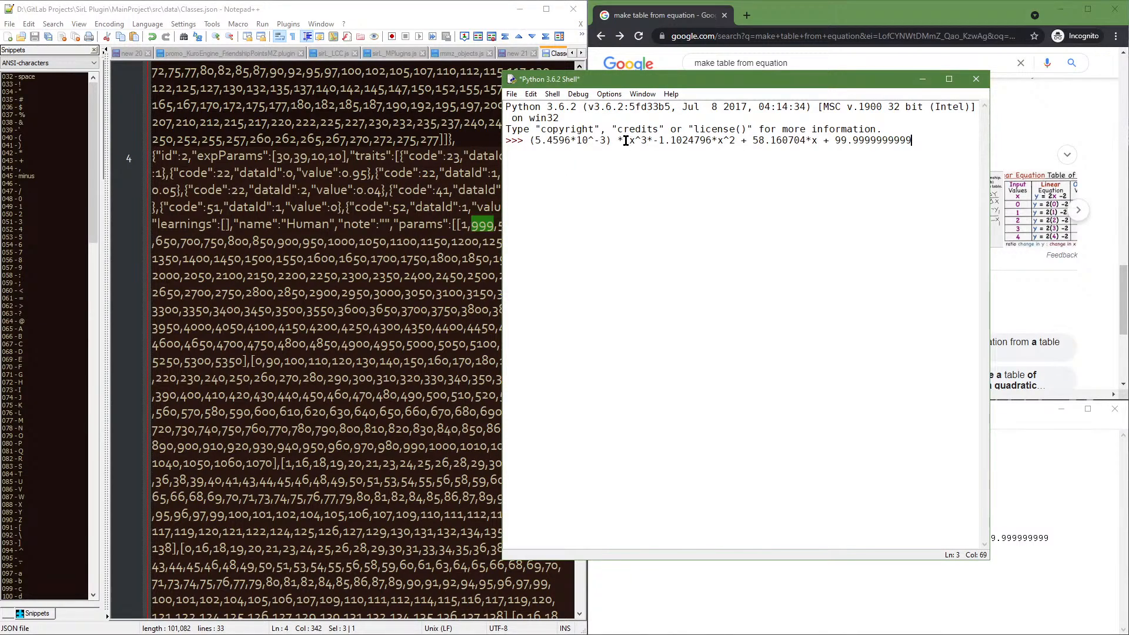
{"action": "left_click", "coordinate": [626, 140]}
{"action": "key", "text": "Home"}
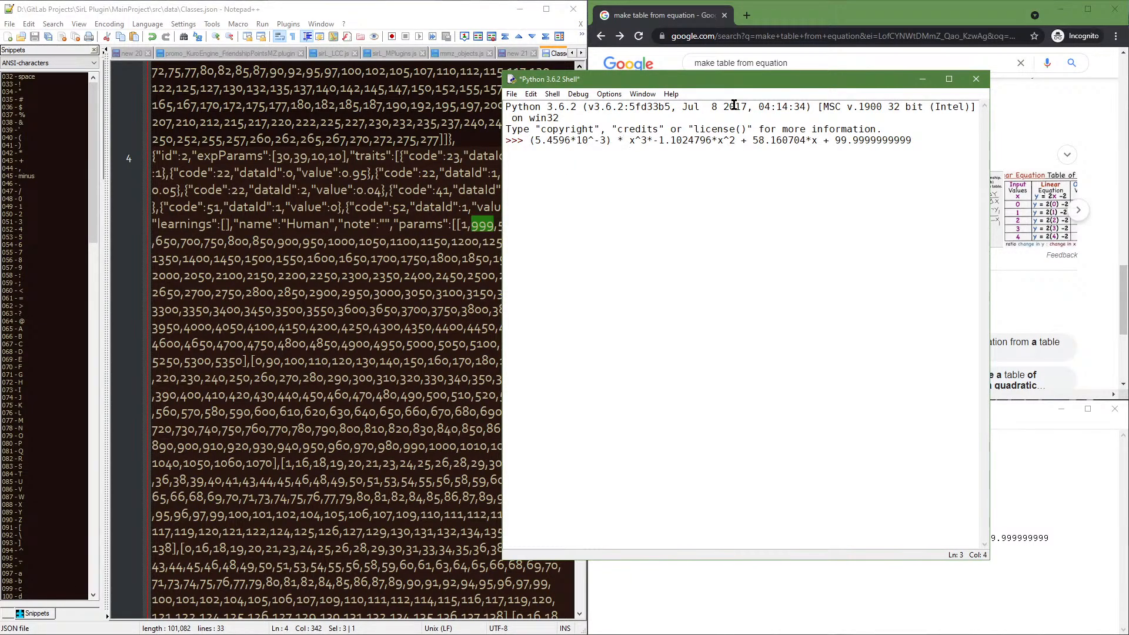
{"action": "type", "text": "y ="}
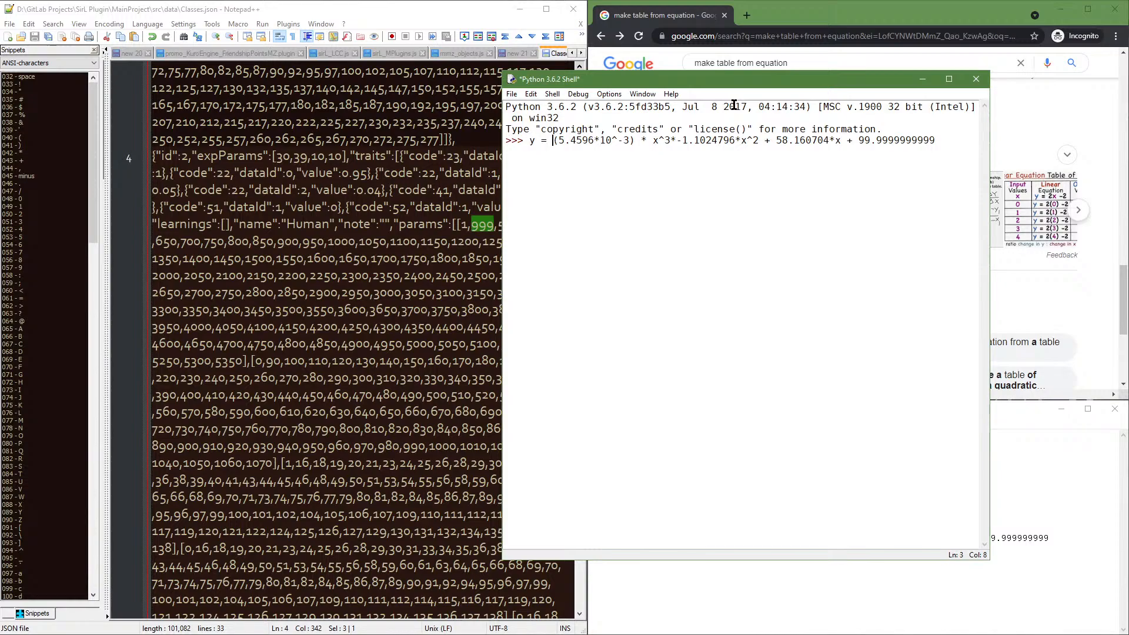
{"action": "key", "text": "Right"}
{"action": "key", "text": "Right"}
{"action": "key", "text": "Right"}
{"action": "key", "text": "Right"}
{"action": "key", "text": "Right"}
{"action": "key", "text": "Right"}
{"action": "key", "text": "Right"}
{"action": "key", "text": "Left"}
{"action": "key", "text": "Left"}
{"action": "key", "text": "Left"}
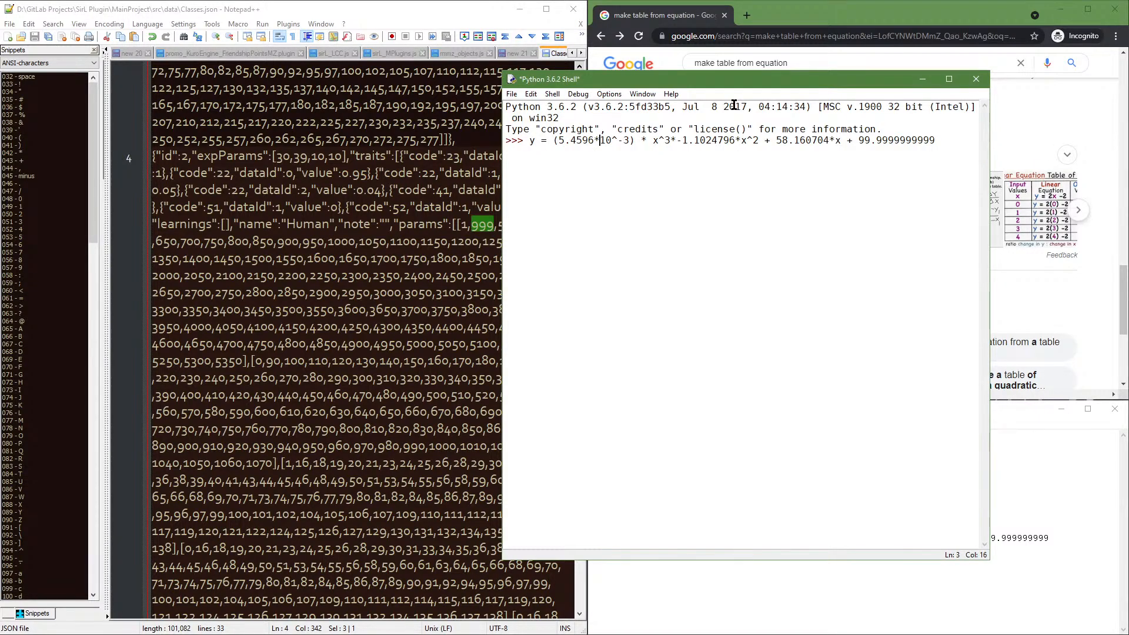
{"action": "key", "text": "Return"}
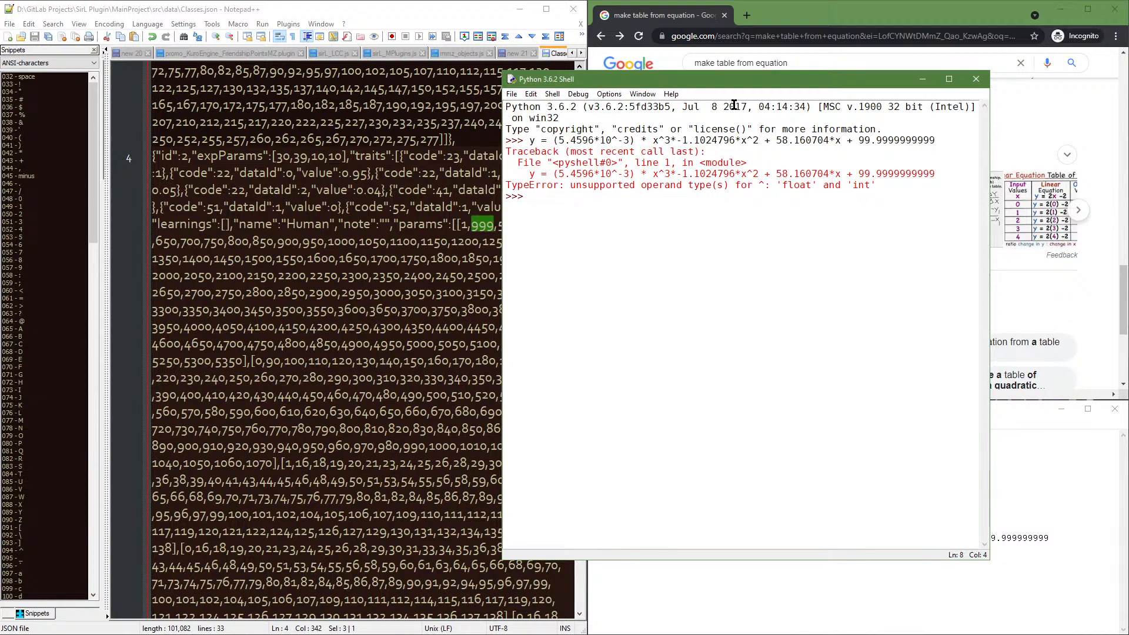
Evaluate 3**2 to test Python's power operator, and assign the value 1 to x
{"action": "type", "text": "3**2"}
{"action": "key", "text": "Return"}
{"action": "key", "text": "Up"}
{"action": "key", "text": "Up"}
{"action": "left_click", "coordinate": [669, 232]}
{"action": "type", "text": "x"}
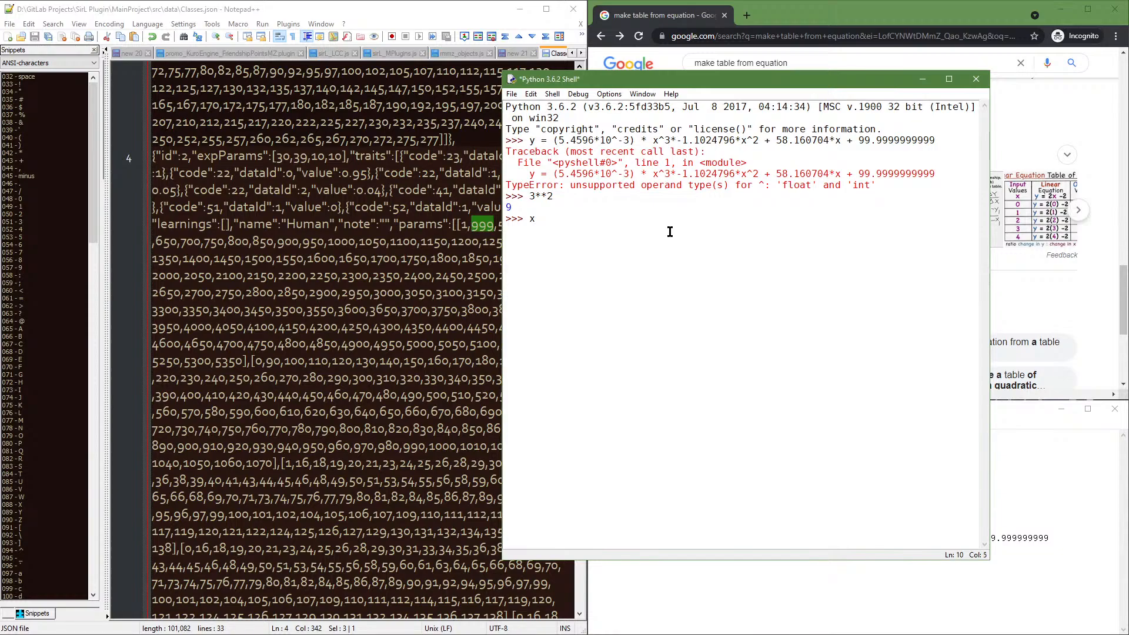
{"action": "type", "text": " = 1"}
{"action": "key", "text": "Return"}
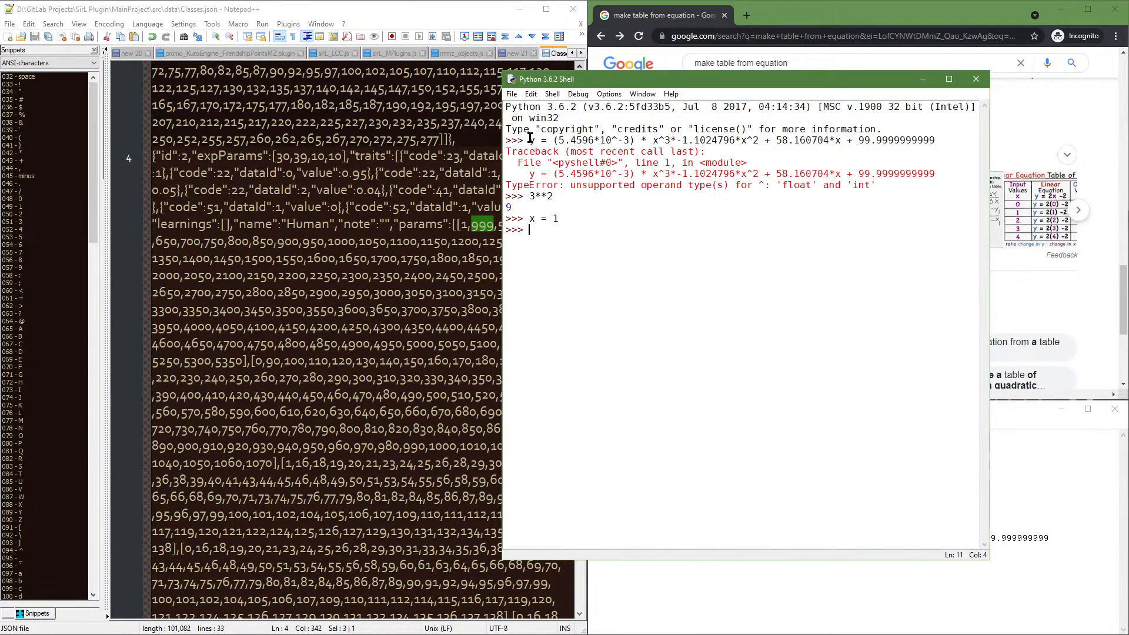
Copy the failed y equation onto the current prompt line for editing
{"action": "left_click_drag", "start_coordinate": [530, 140], "coordinate": [938, 141]}
{"action": "key", "text": "ctrl+c"}
{"action": "left_click", "coordinate": [730, 238]}
{"action": "key", "text": "ctrl+v"}
{"action": "left_click", "coordinate": [601, 229]}
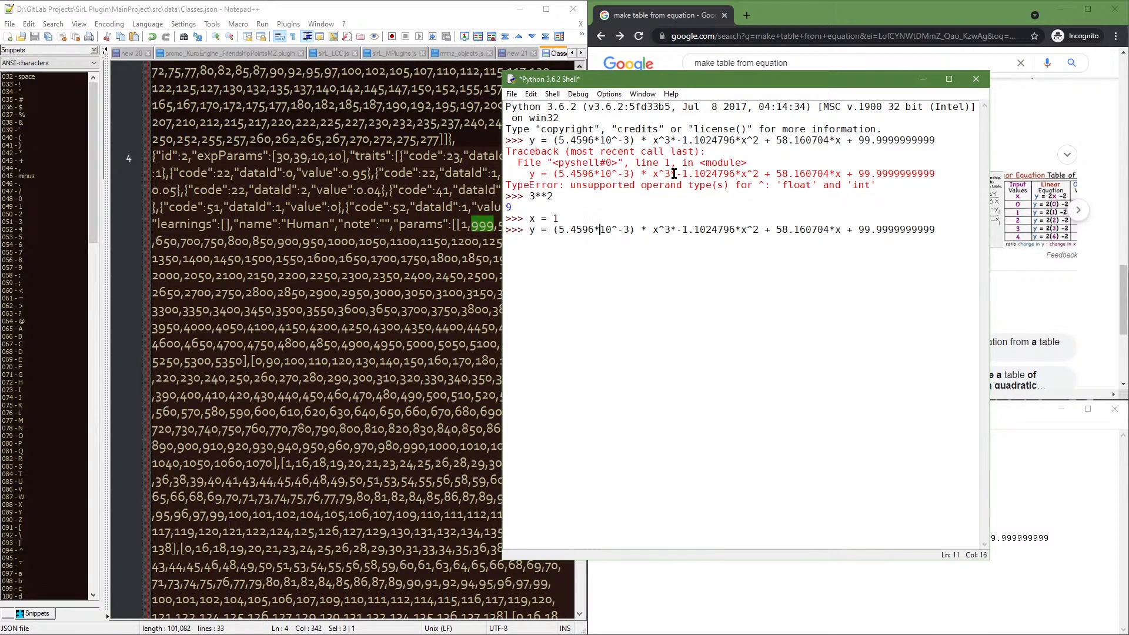
Replace the ^ operators in the copied equation with ** so the powers read 10**-3, x**3 and x**2
{"action": "type", "text": "*"}
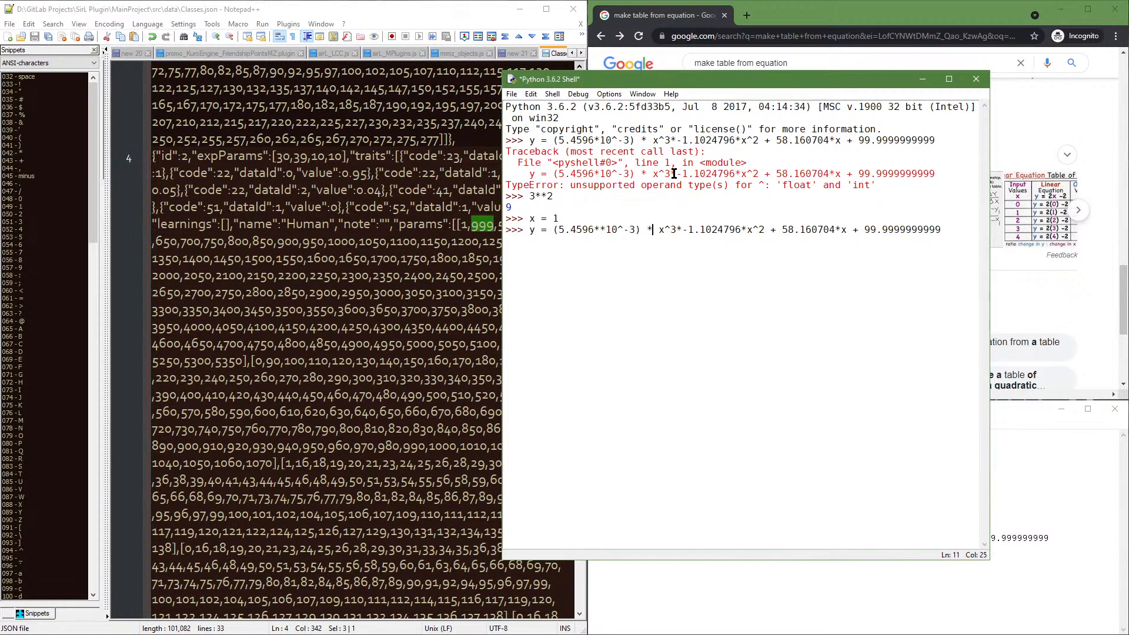
{"action": "key", "text": "BackSpace"}
{"action": "key", "text": "Right"}
{"action": "key", "text": "Right"}
{"action": "key", "text": "Right"}
{"action": "key", "text": "Right"}
{"action": "key", "text": "Right"}
{"action": "key", "text": "Right"}
{"action": "key", "text": "Right"}
{"action": "key", "text": "Right"}
{"action": "key", "text": "Right"}
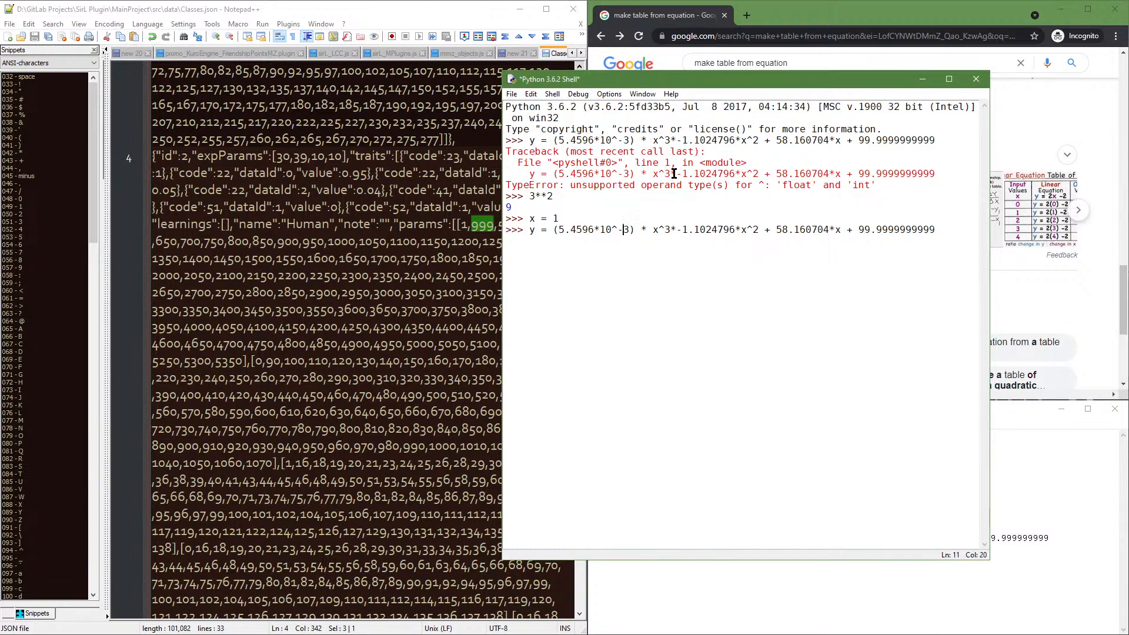
{"action": "key", "text": "Left"}
{"action": "key", "text": "BackSpace"}
{"action": "type", "text": "**"}
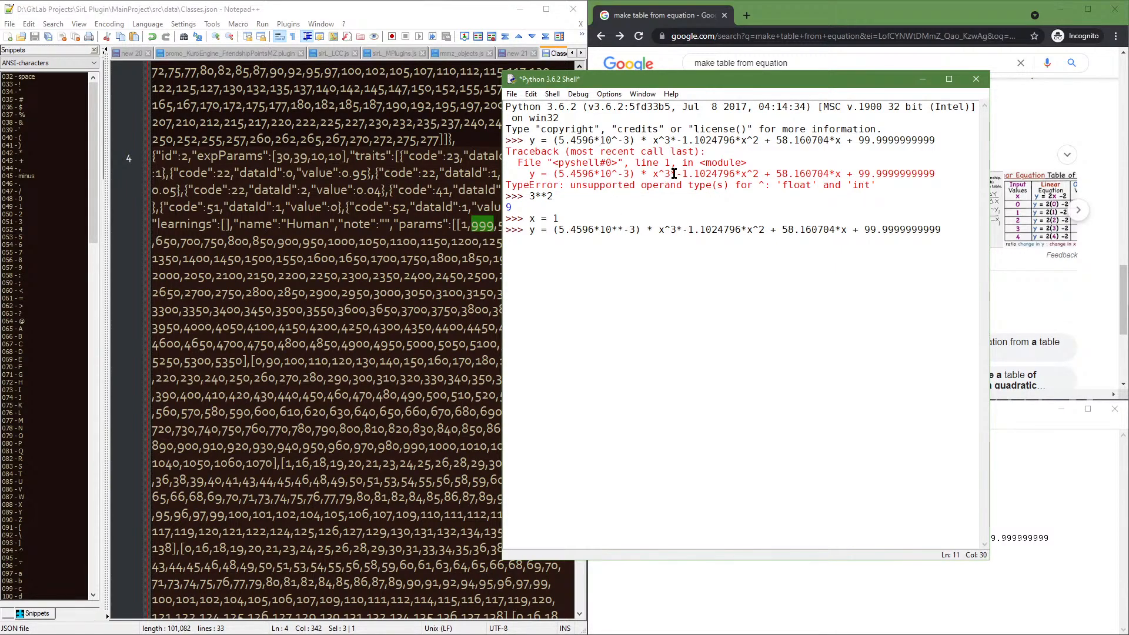
{"action": "key", "text": "Left"}
{"action": "key", "text": "Left"}
{"action": "key", "text": "BackSpace"}
{"action": "type", "text": "**3"}
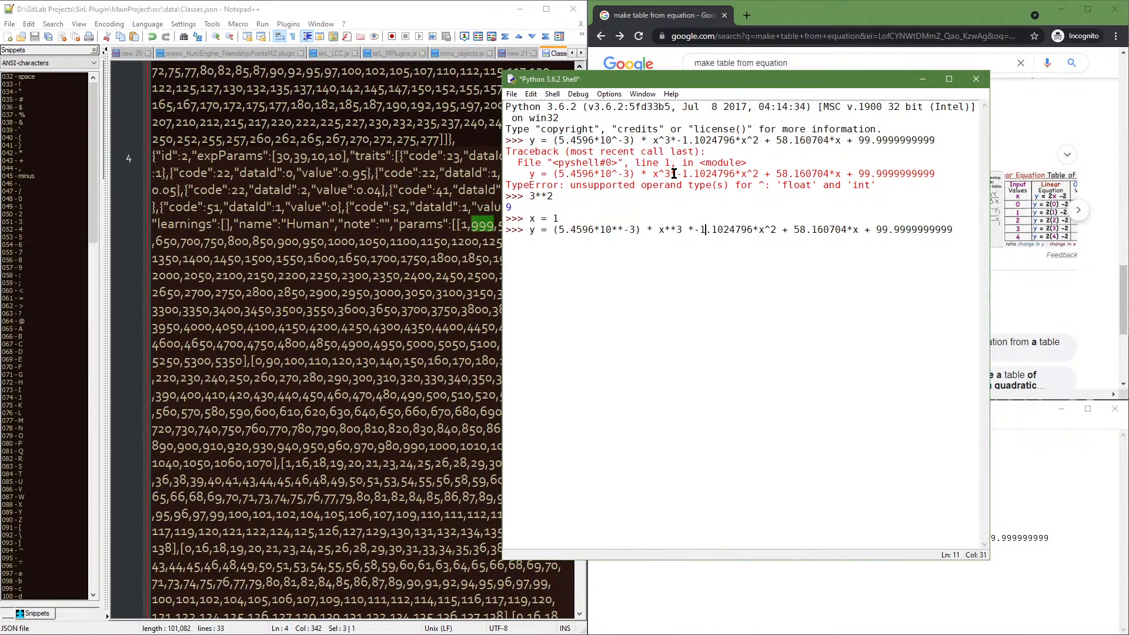
{"action": "key", "text": "Delete"}
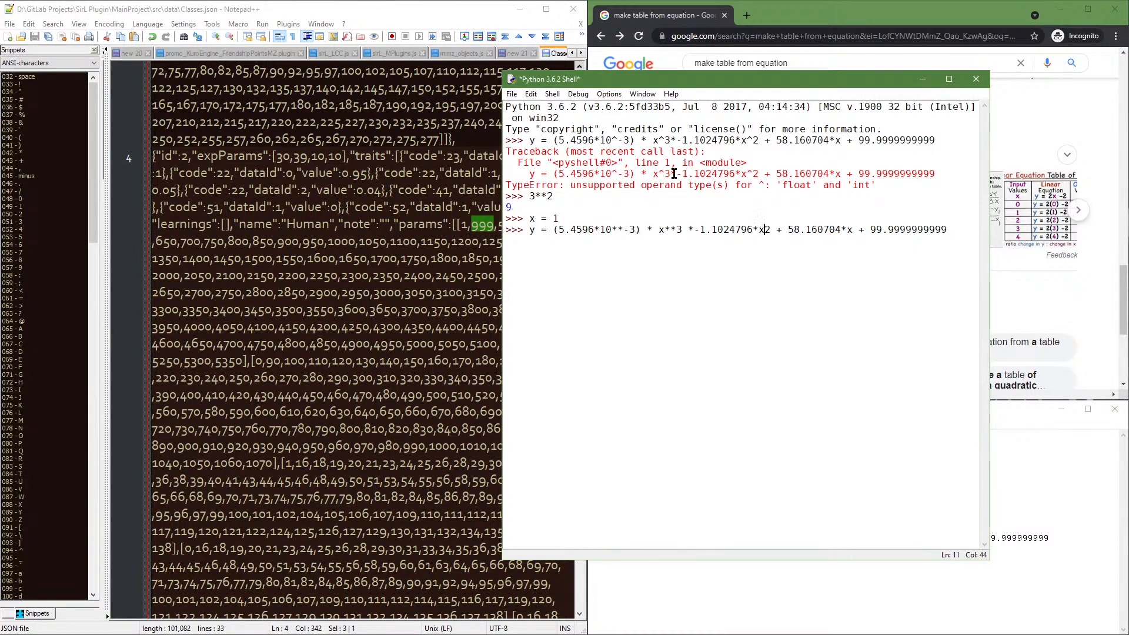
{"action": "type", "text": "**"}
{"action": "key", "text": "Right"}
{"action": "key", "text": "Right"}
{"action": "key", "text": "Right"}
{"action": "key", "text": "Right"}
{"action": "key", "text": "Right"}
{"action": "key", "text": "Right"}
{"action": "key", "text": "Right"}
{"action": "key", "text": "Right"}
{"action": "key", "text": "Right"}
{"action": "key", "text": "Right"}
{"action": "key", "text": "Right"}
{"action": "key", "text": "Right"}
{"action": "key", "text": "Right"}
{"action": "key", "text": "Right"}
{"action": "key", "text": "Right"}
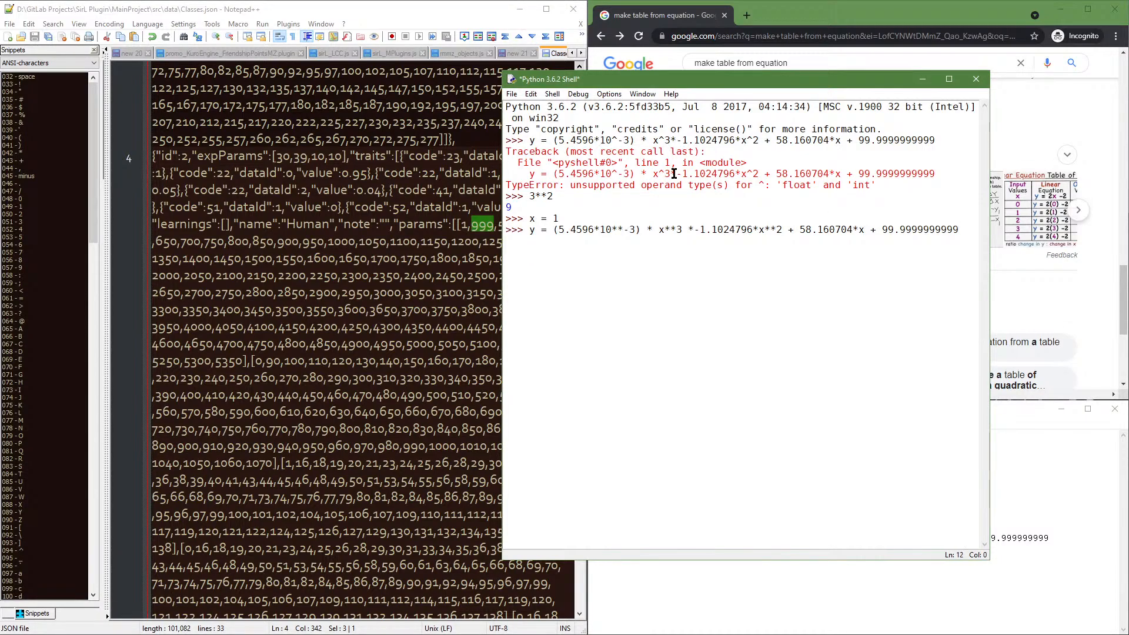
Run the corrected equation and output the value of y
{"action": "key", "text": "Return"}
{"action": "type", "text": "y"}
{"action": "key", "text": "Return"}
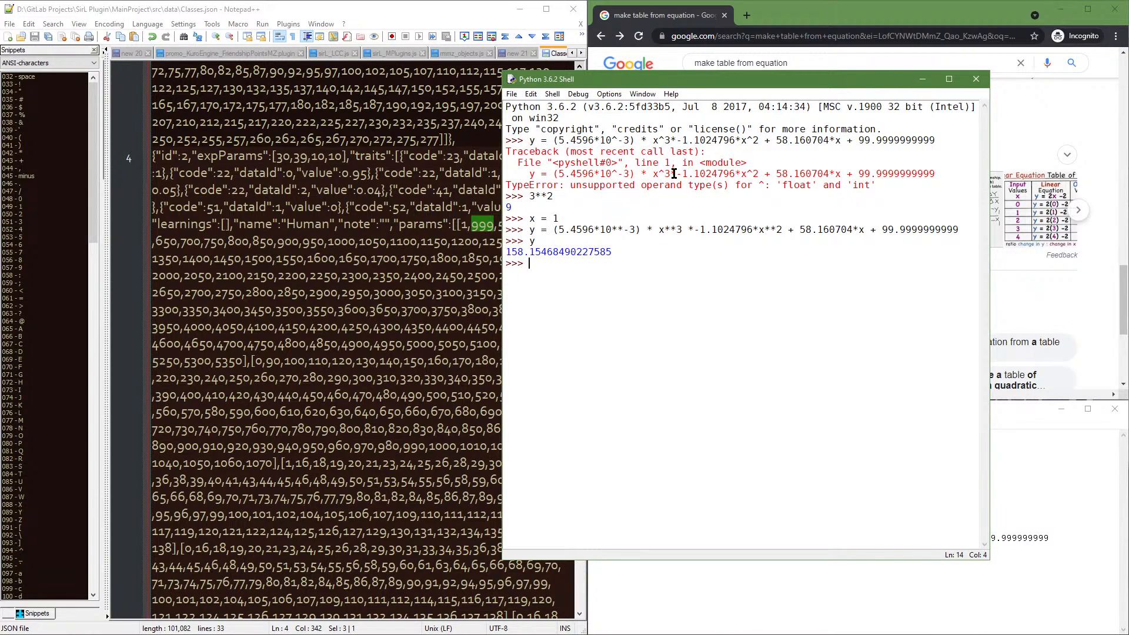
Start a for loop over x in range(100)
{"action": "type", "text": "for x in range"}
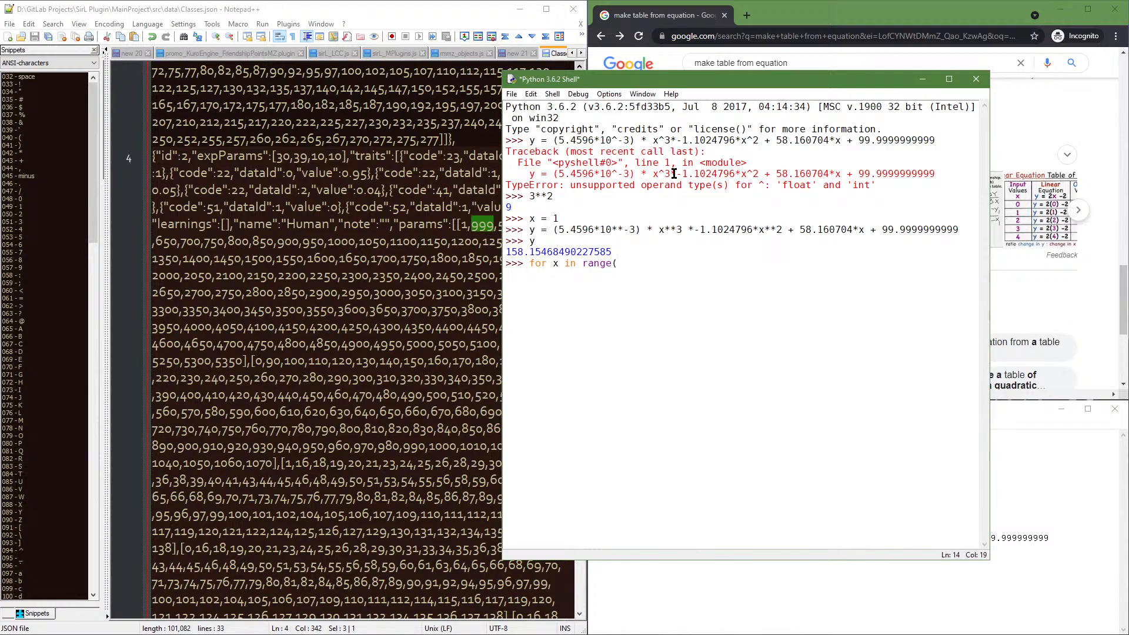
{"action": "type", "text": "(100)"}
{"action": "key", "text": "BackSpace"}
{"action": "type", "text": ":"}
{"action": "key", "text": "Return"}
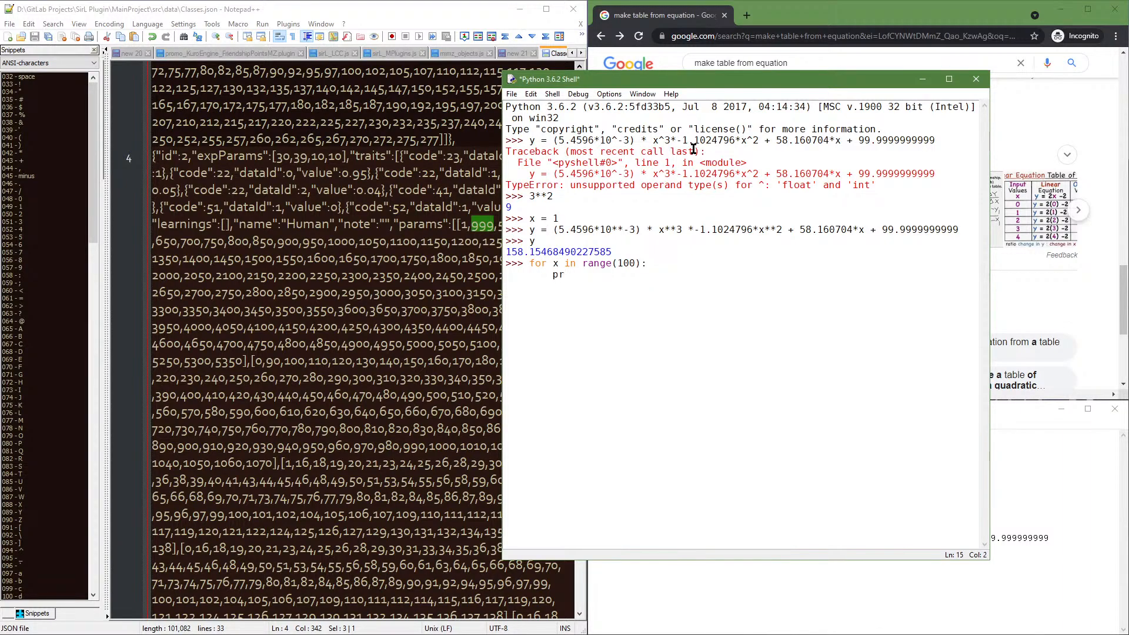
Make the loop body print x and the copied right-hand side of the y equation, run it, and review the printed values
{"action": "type", "text": "print(x,"}
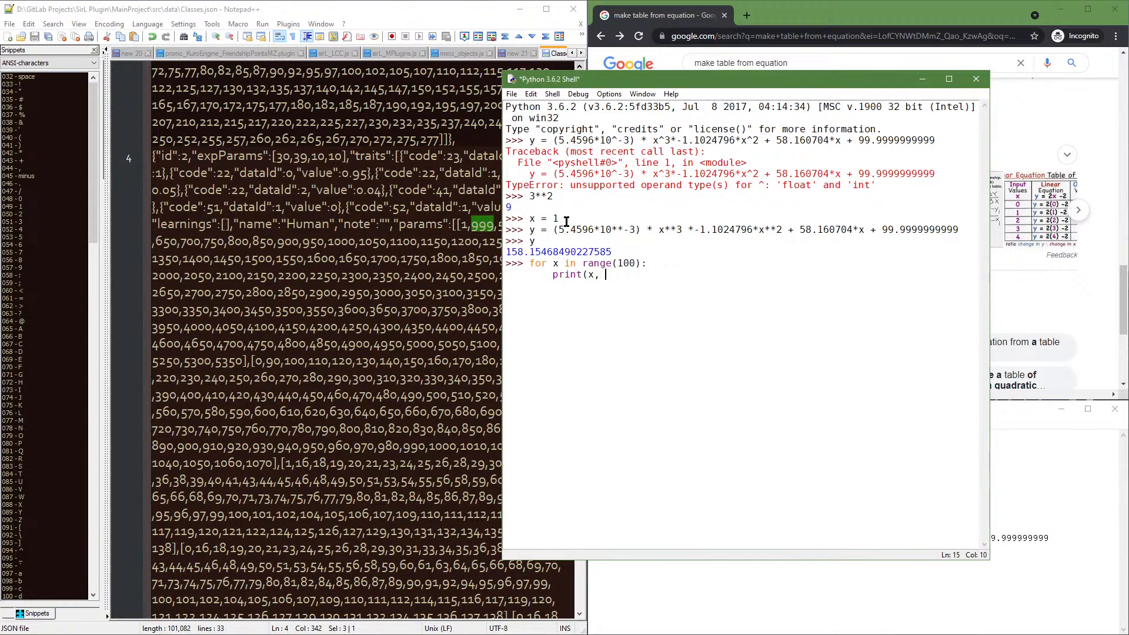
{"action": "left_click", "coordinate": [558, 229]}
{"action": "key", "text": "shift+End"}
{"action": "key", "text": "ctrl+c"}
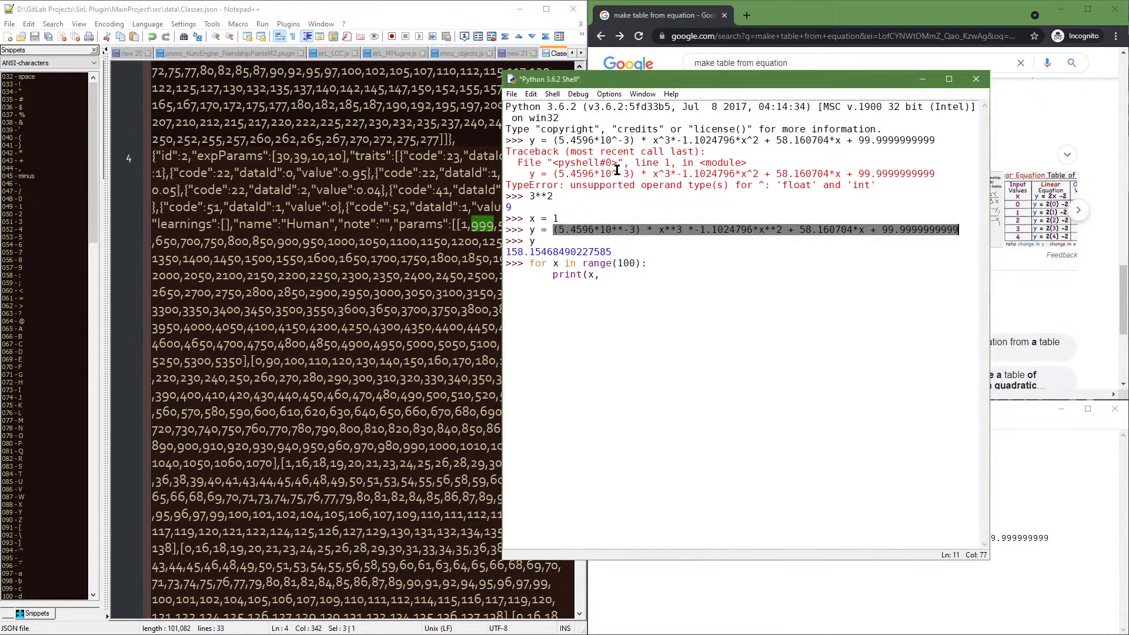
{"action": "left_click", "coordinate": [660, 276]}
{"action": "key", "text": "ctrl+v"}
{"action": "type", "text": ")"}
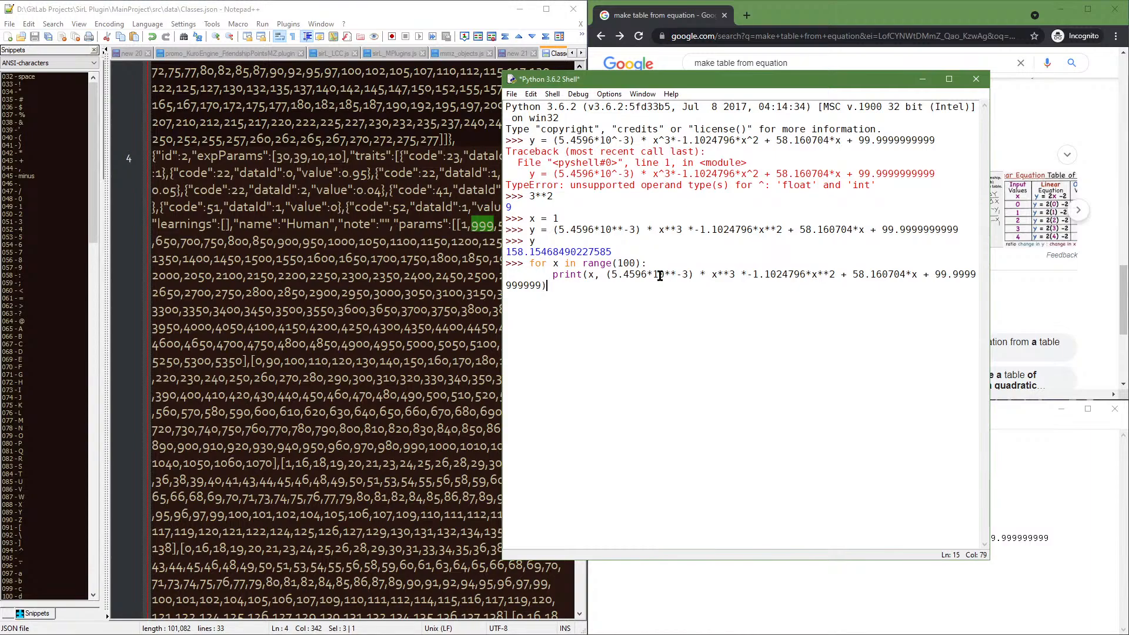
{"action": "key", "text": "Return"}
{"action": "key", "text": "Return"}
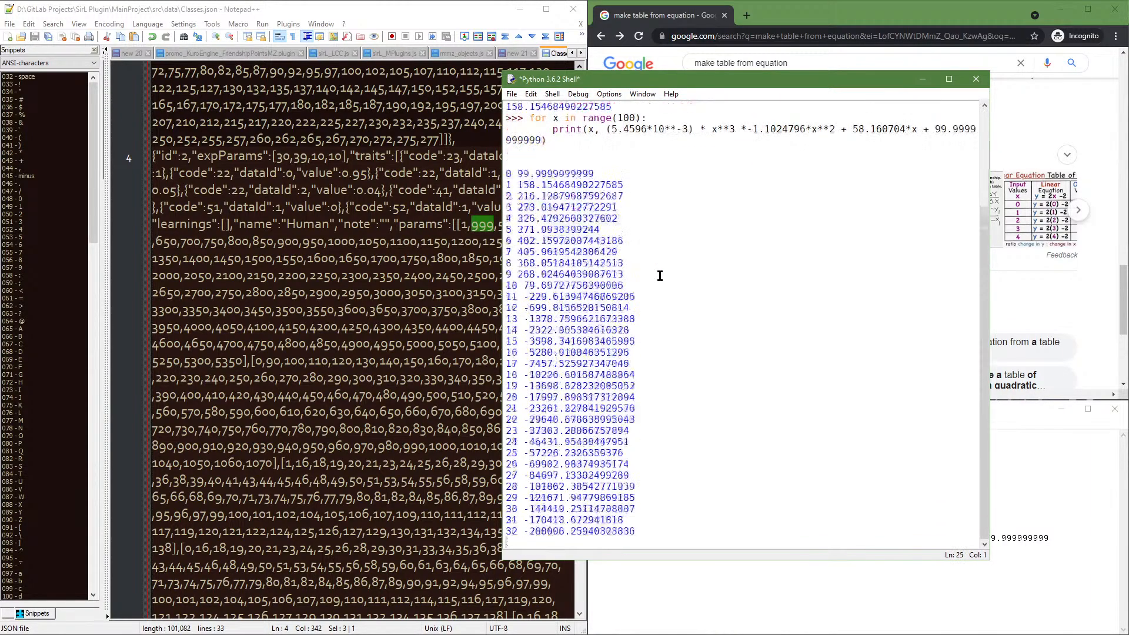
{"action": "scroll", "coordinate": [660, 274], "scroll_direction": "up", "scroll_amount": 10}
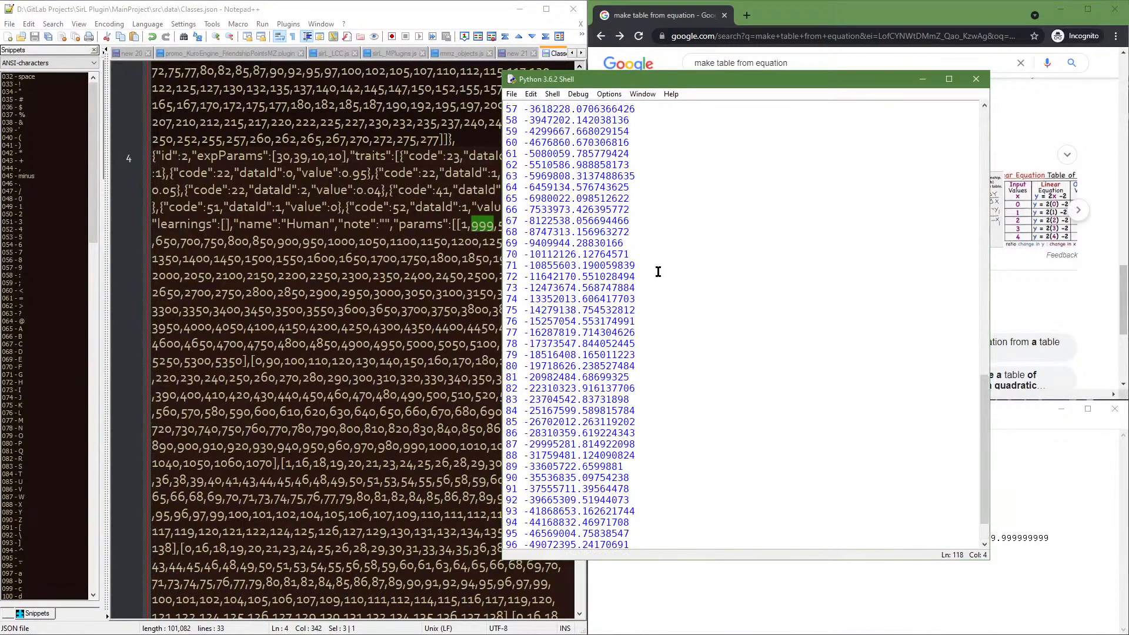
{"action": "scroll", "coordinate": [684, 269], "scroll_direction": "up", "scroll_amount": 10}
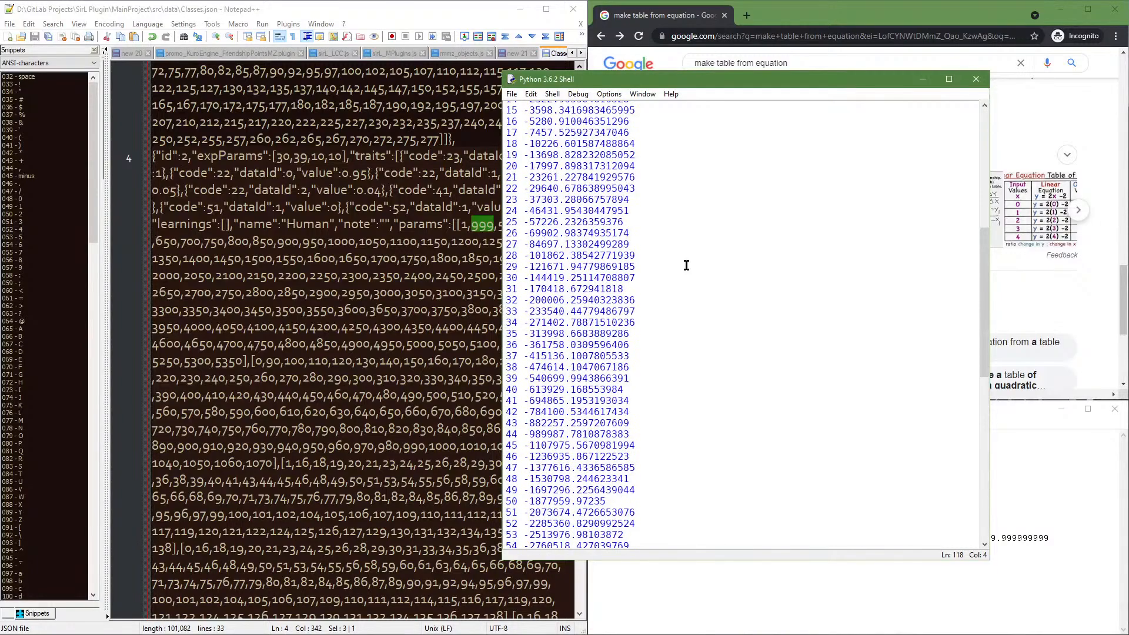
{"action": "scroll", "coordinate": [661, 253], "scroll_direction": "up", "scroll_amount": 2}
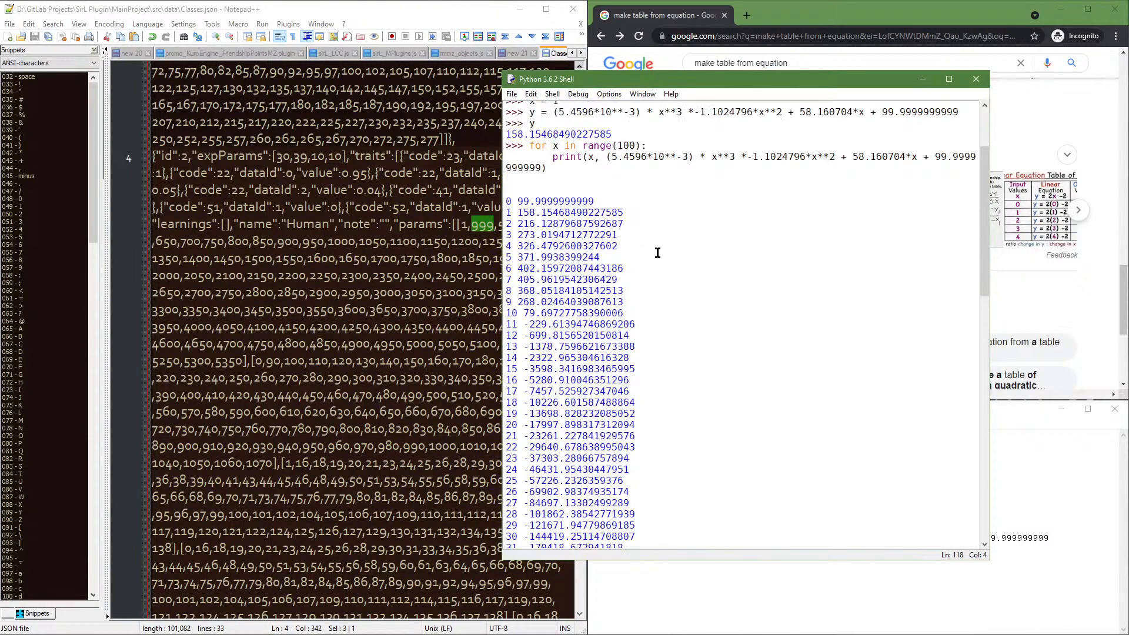
Move the shell window aside, switch to the fx9860 emulator, and step through the Y1 table down to x = 14
{"action": "left_click_drag", "start_coordinate": [698, 86], "coordinate": [347, 54]}
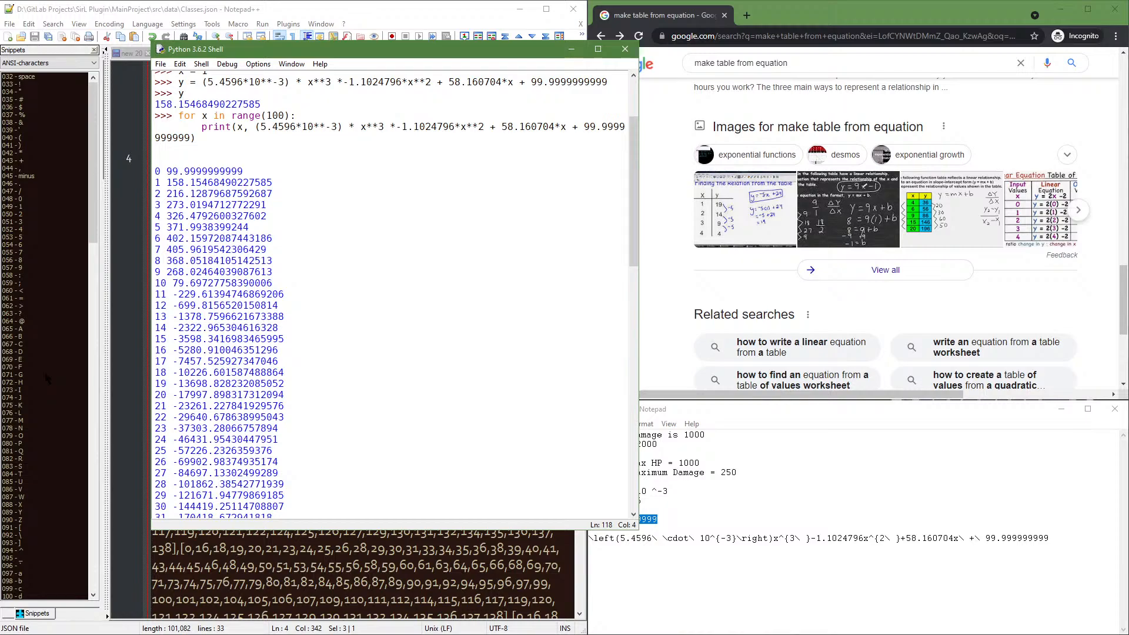
{"action": "key", "text": "alt+Tab"}
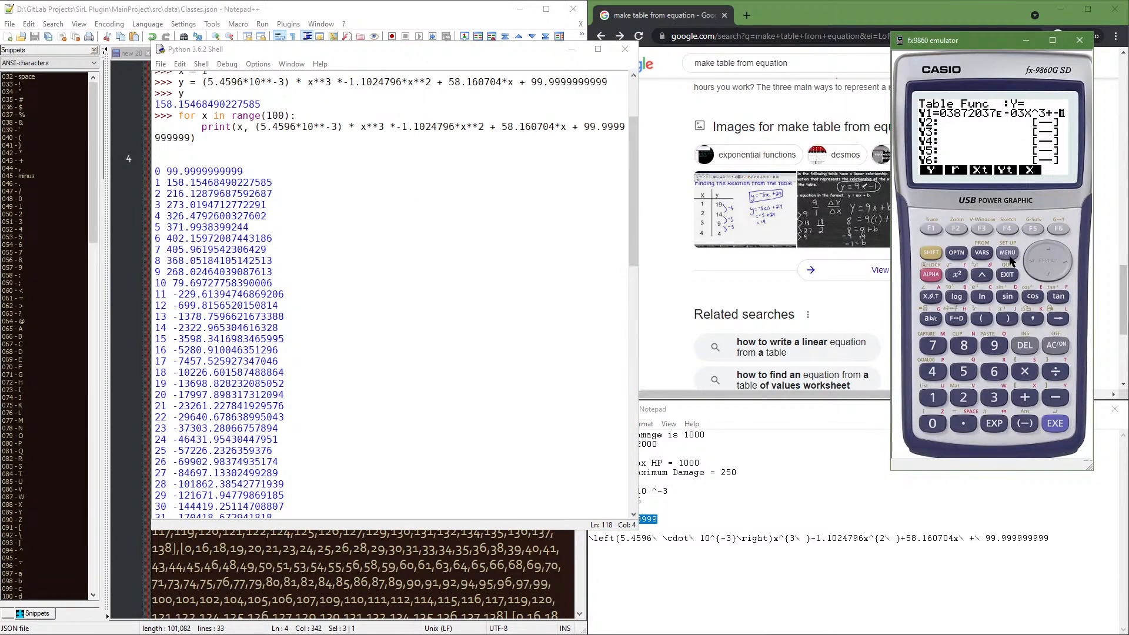
{"action": "left_click", "coordinate": [1008, 274]}
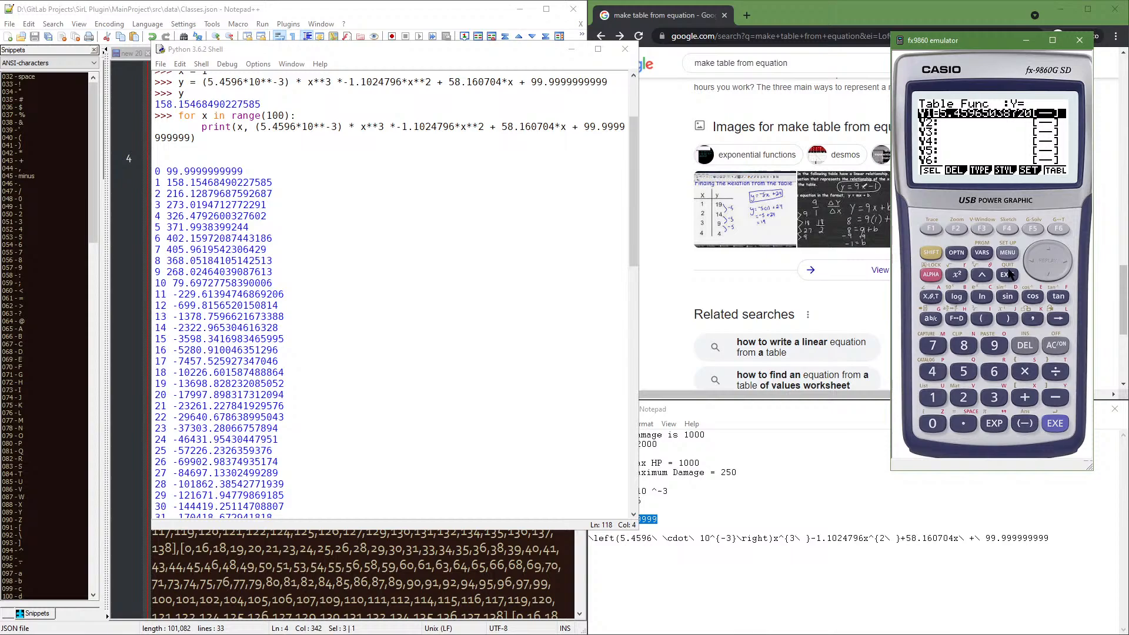
{"action": "left_click", "coordinate": [1059, 231]}
{"action": "left_click", "coordinate": [1044, 276]}
{"action": "left_click", "coordinate": [1045, 277]}
{"action": "left_click", "coordinate": [1045, 277]}
{"action": "left_click", "coordinate": [1045, 277]}
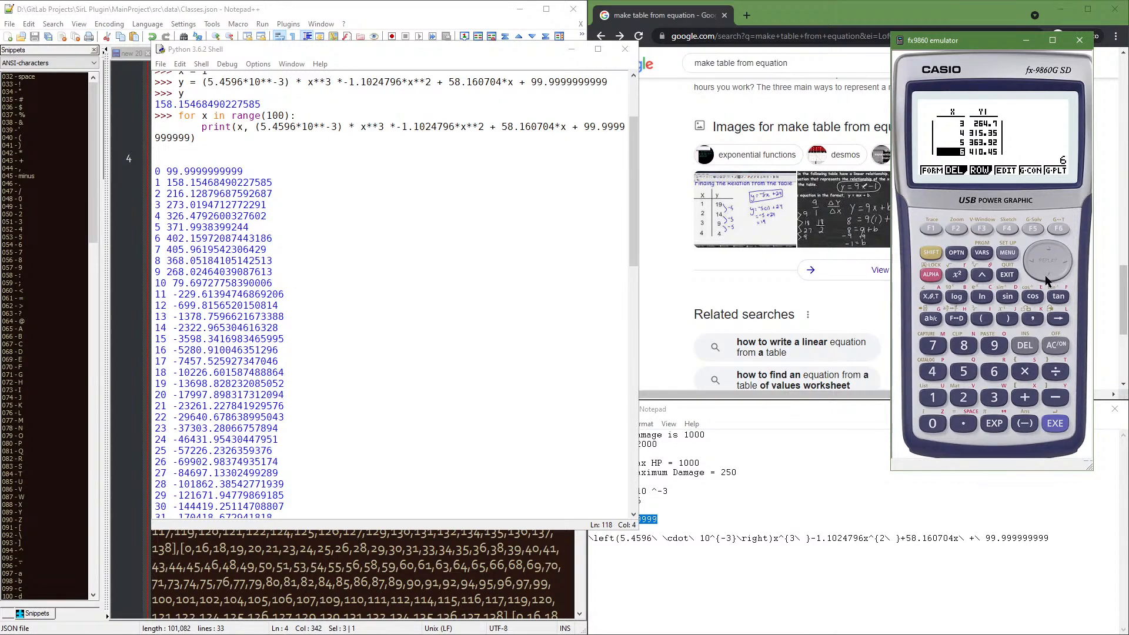
{"action": "left_click", "coordinate": [1045, 277]}
{"action": "left_click", "coordinate": [1045, 277]}
{"action": "left_click", "coordinate": [1044, 277]}
{"action": "left_click", "coordinate": [1045, 277]}
{"action": "left_click", "coordinate": [1045, 278]}
{"action": "left_click", "coordinate": [1045, 278]}
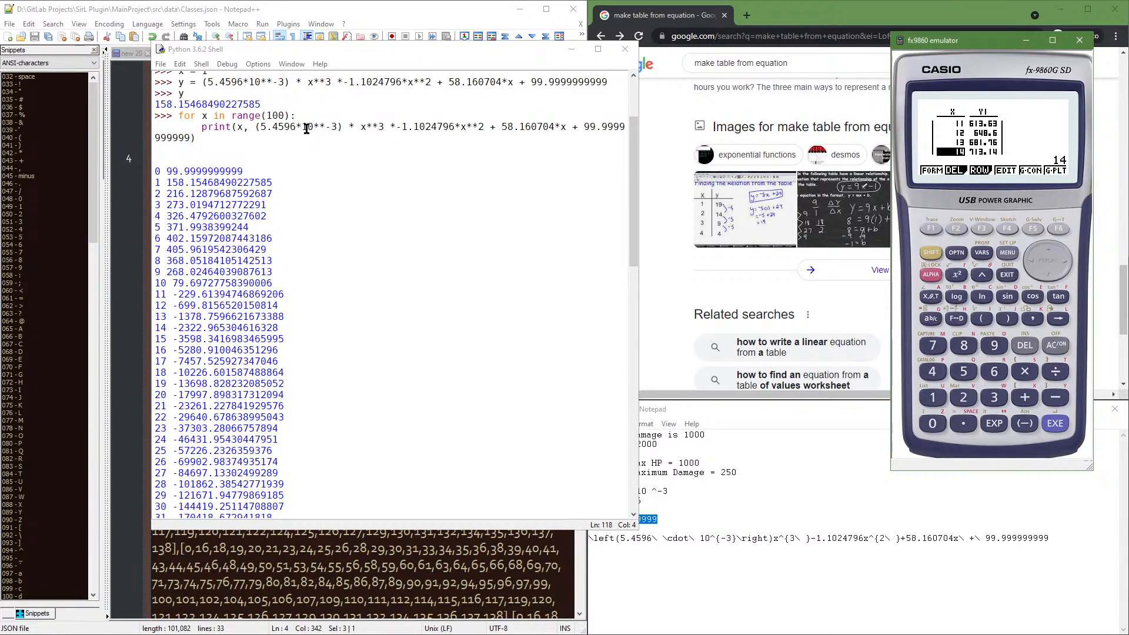
Compare the loop's print expression with the Y1 function stored in the calculator emulator
{"action": "left_click", "coordinate": [257, 127]}
{"action": "key", "text": "shift+End"}
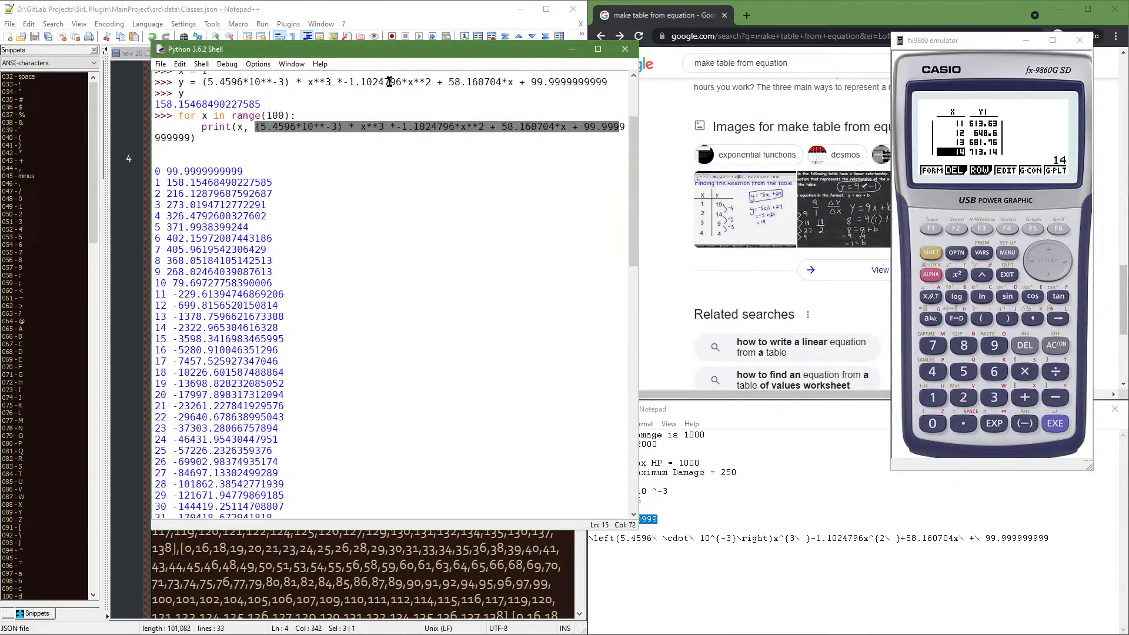
{"action": "left_click", "coordinate": [338, 146]}
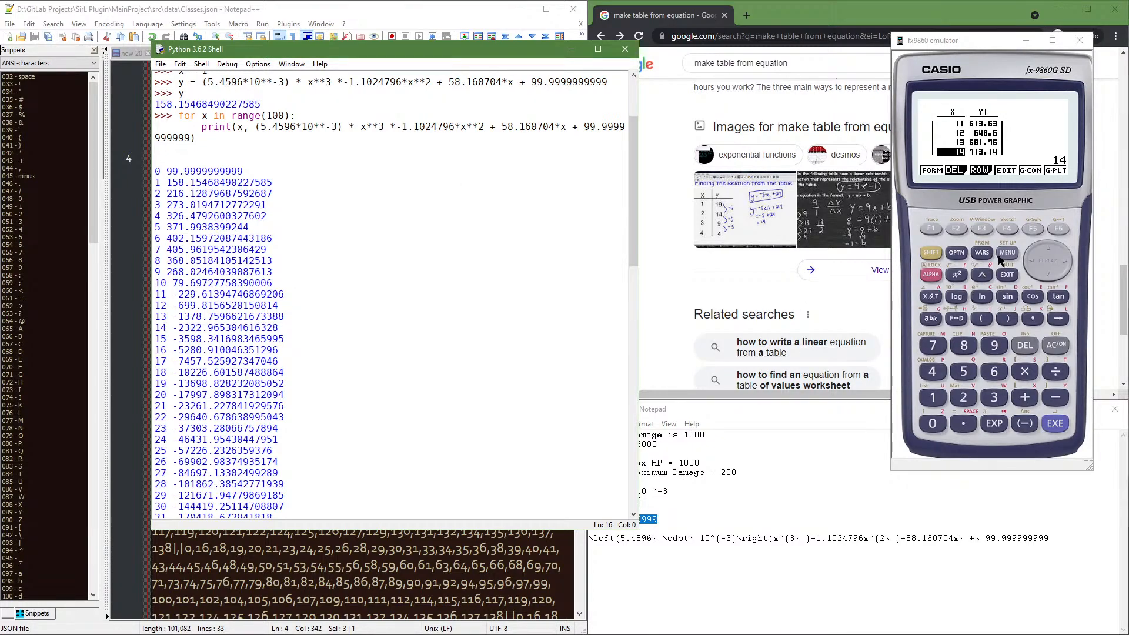
{"action": "left_click", "coordinate": [1007, 275]}
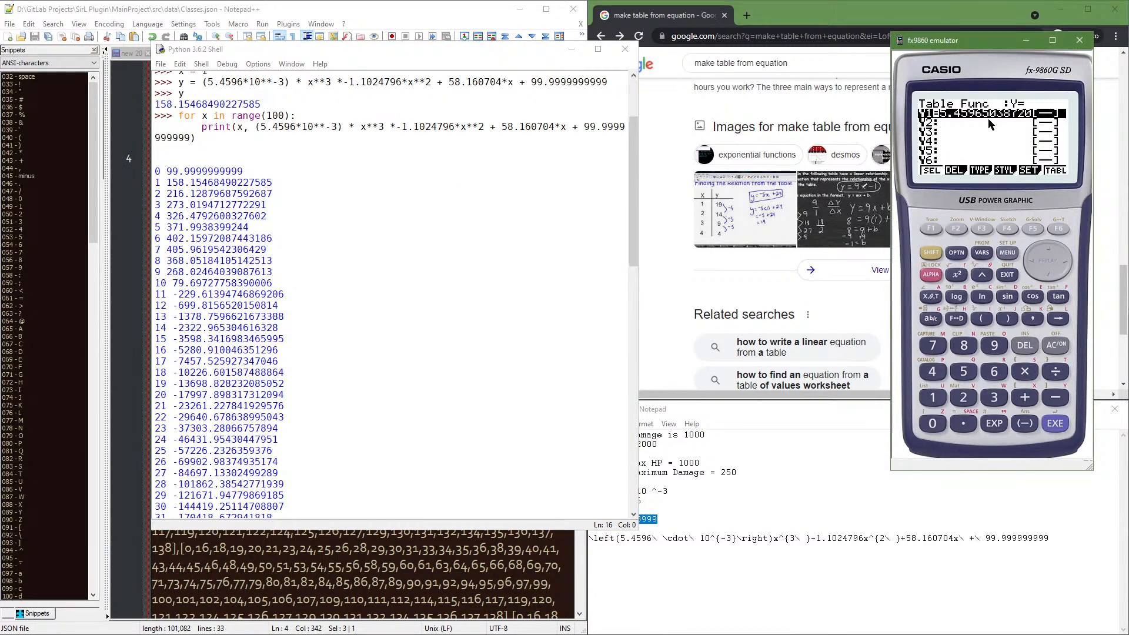
{"action": "left_click", "coordinate": [292, 126]}
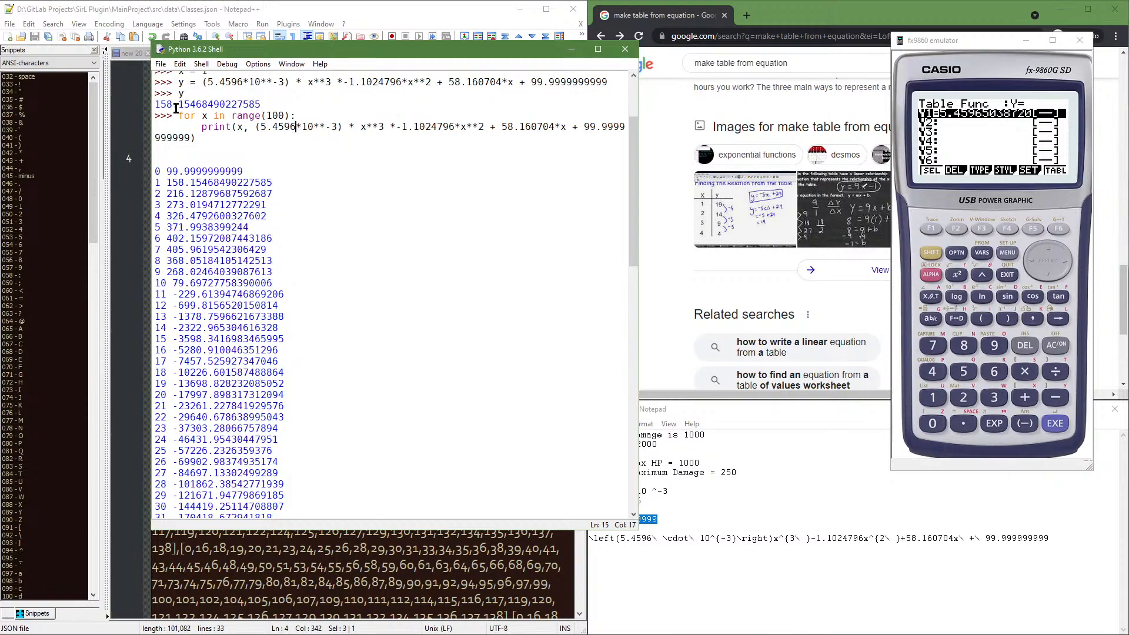
Recall the whole for loop at the current shell prompt
{"action": "left_click_drag", "start_coordinate": [182, 115], "coordinate": [228, 139]}
{"action": "left_click", "coordinate": [228, 139]}
{"action": "scroll", "coordinate": [283, 397], "scroll_direction": "down", "scroll_amount": 5}
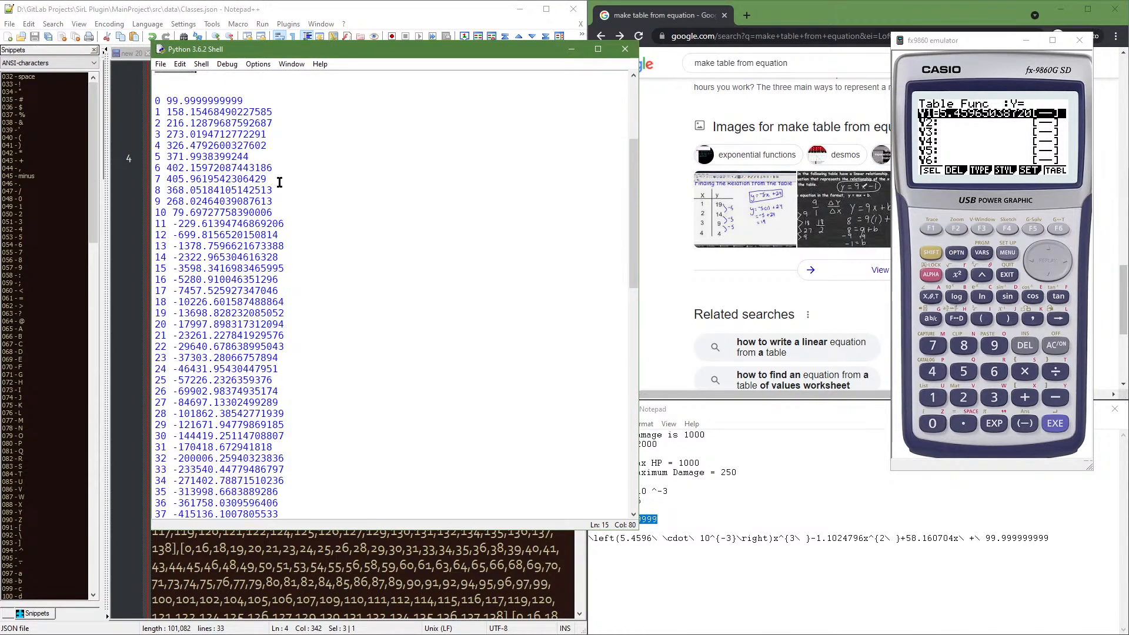
{"action": "scroll", "coordinate": [283, 397], "scroll_direction": "down", "scroll_amount": 16}
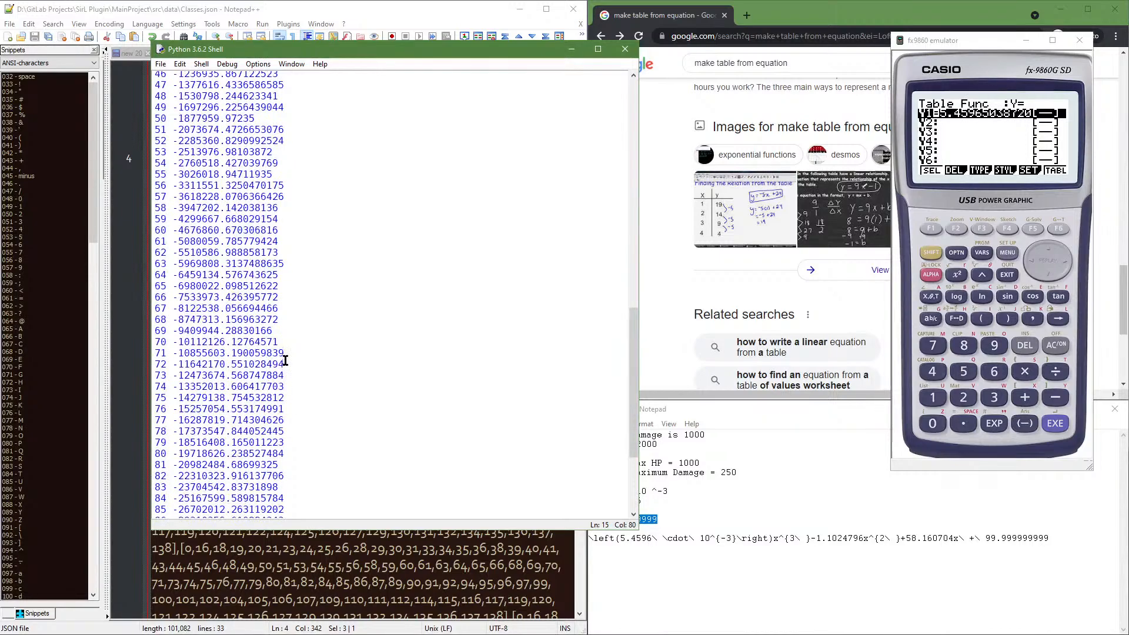
{"action": "key", "text": "Return"}
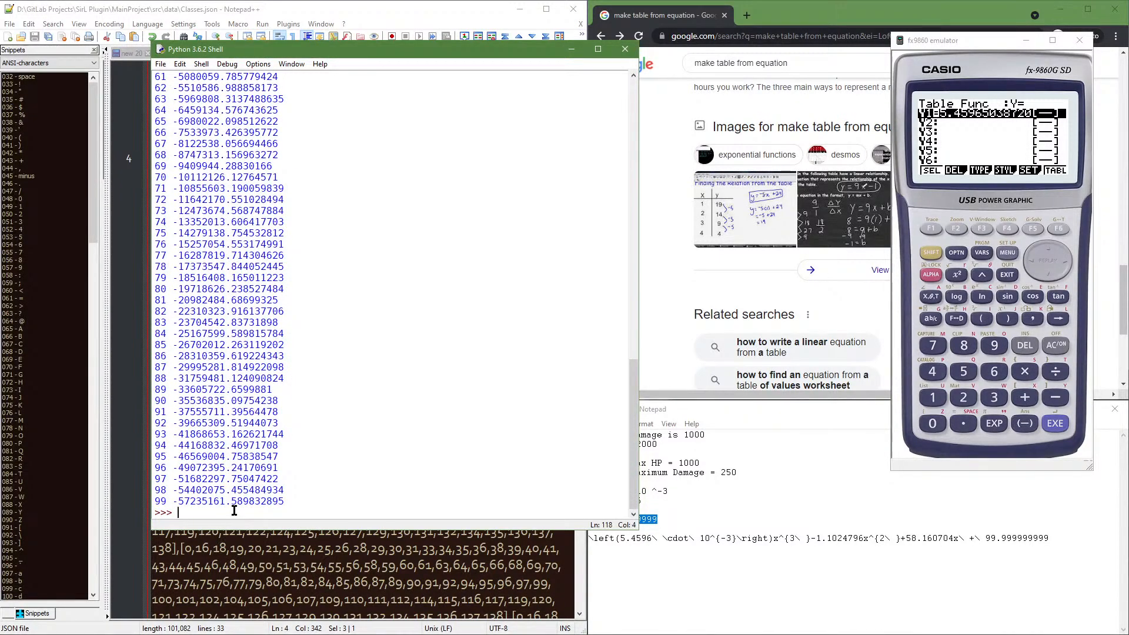
Extend the loop's first coefficient to 5.45965038720, rerun the loop, and review the printed values
{"action": "left_click", "coordinate": [295, 499]}
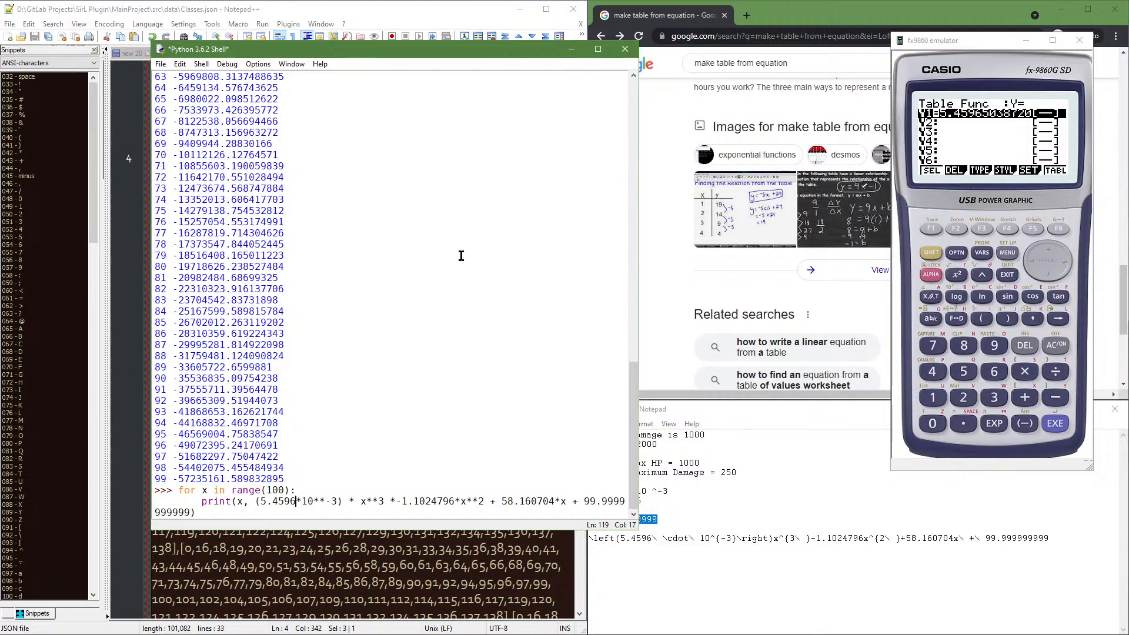
{"action": "type", "text": "50"}
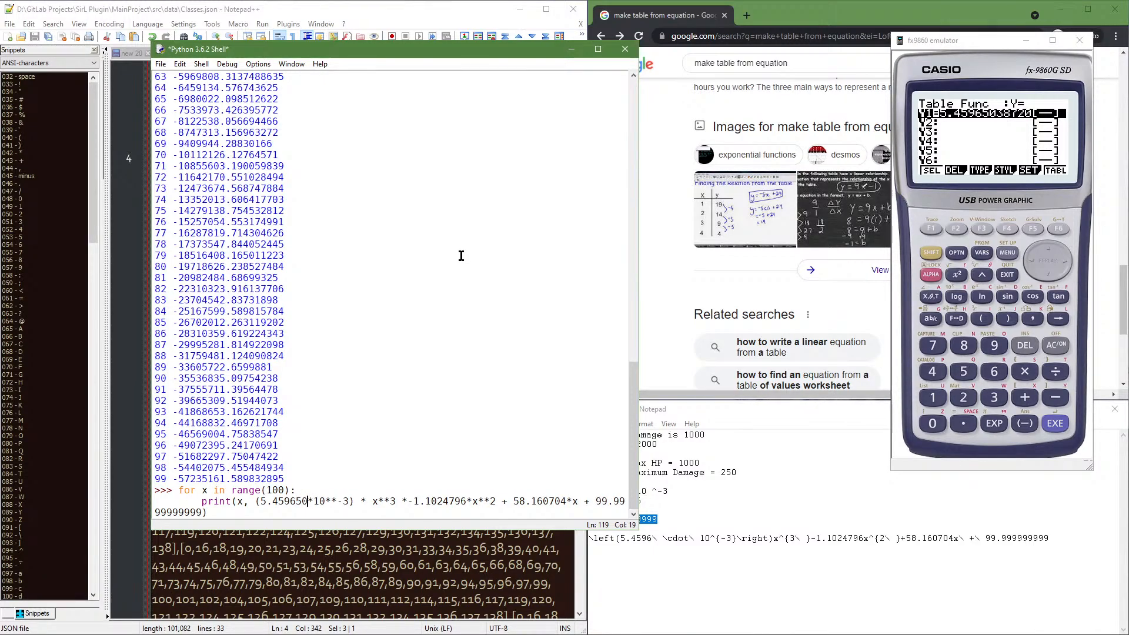
{"action": "type", "text": "38"}
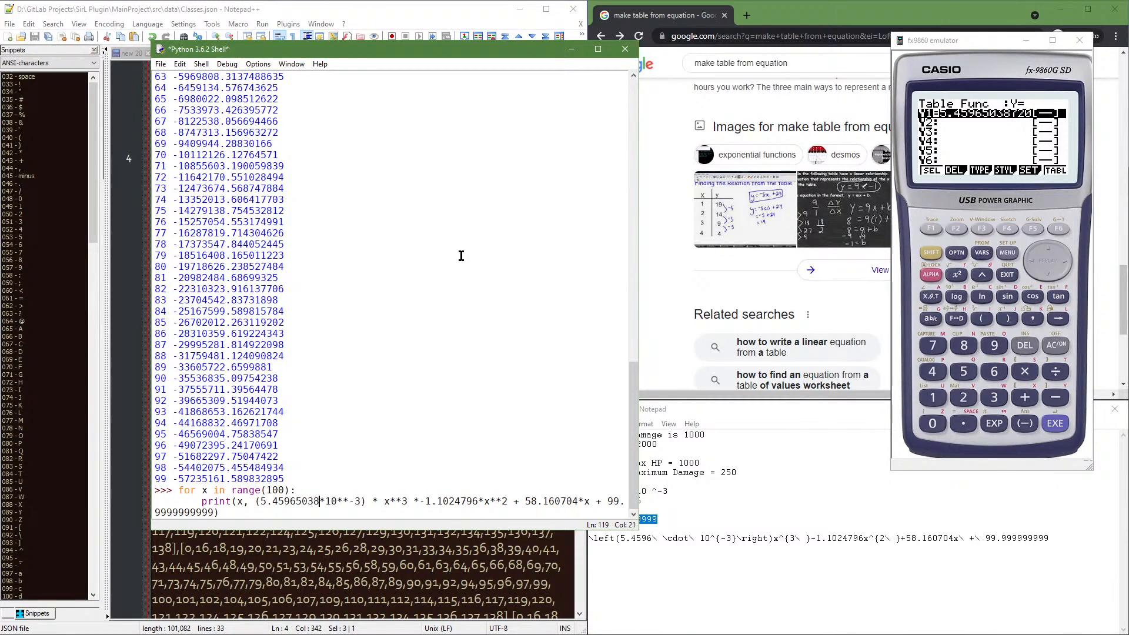
{"action": "type", "text": "720"}
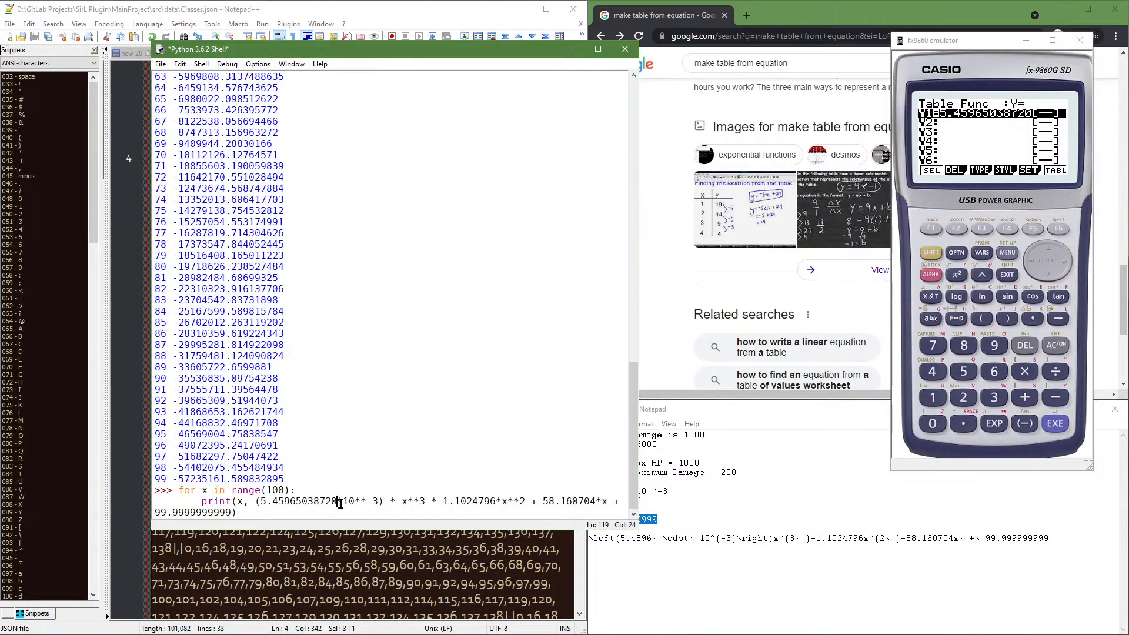
{"action": "key", "text": "Return"}
{"action": "key", "text": "Return"}
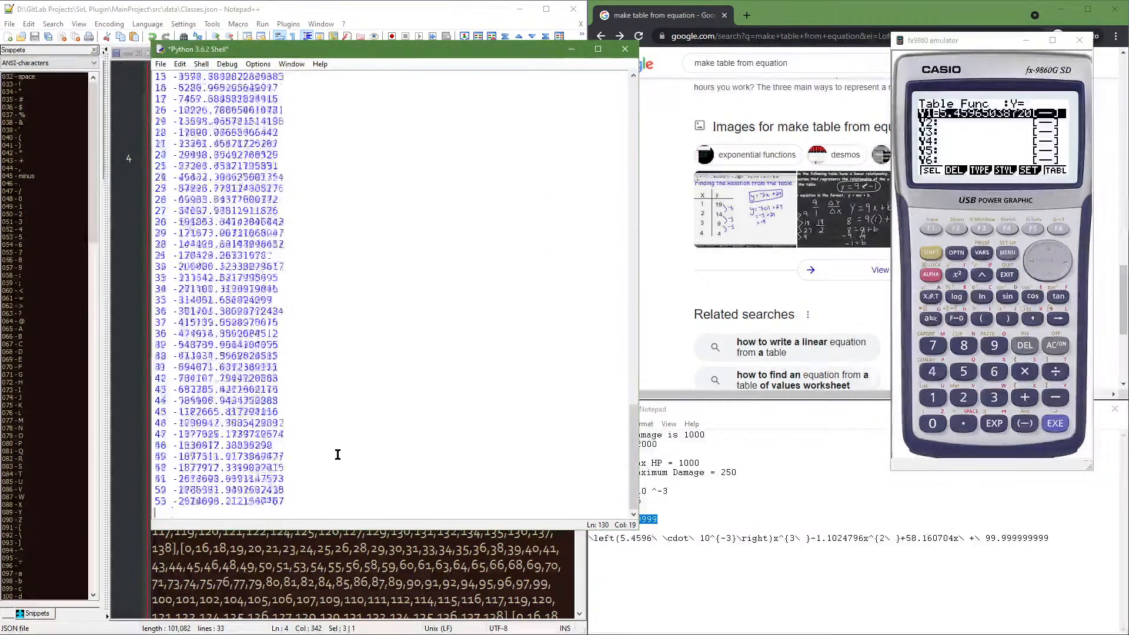
{"action": "scroll", "coordinate": [341, 453], "scroll_direction": "up", "scroll_amount": 16}
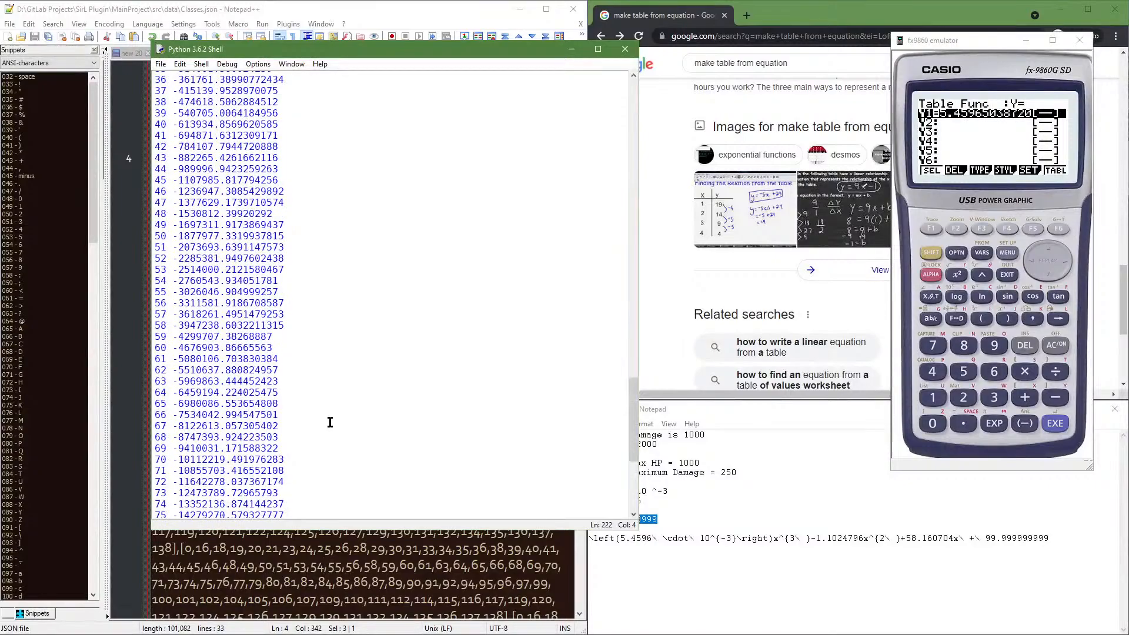
Compare the rerun loop's expression with the calculator's Y1 function, reading Y1 through to the operator before its -1.1024 term
{"action": "scroll", "coordinate": [328, 411], "scroll_direction": "up", "scroll_amount": 4}
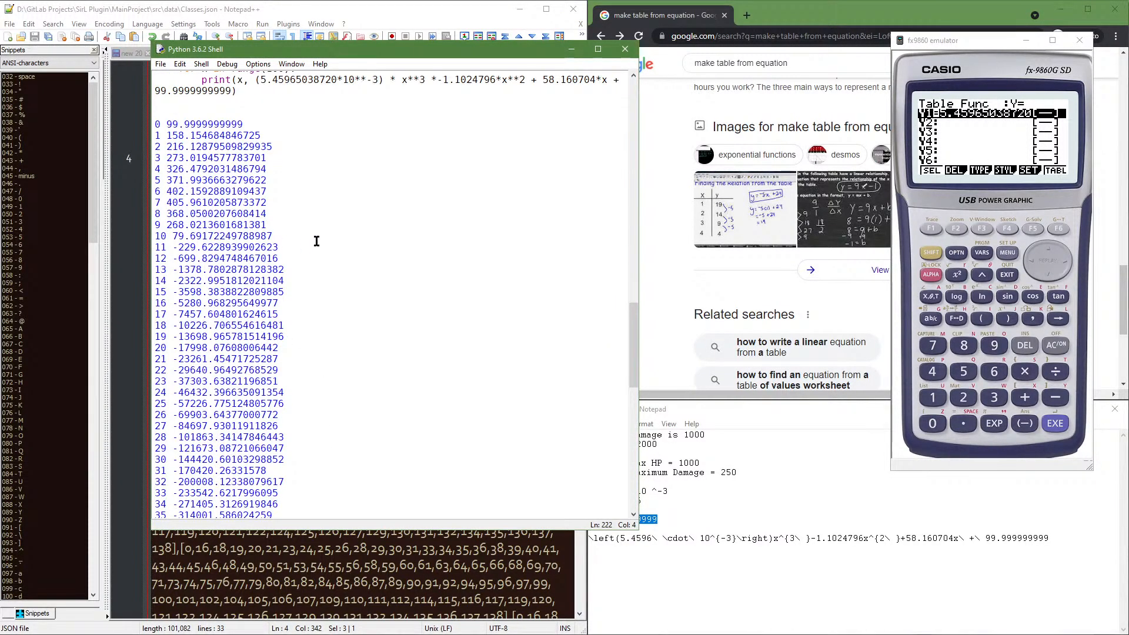
{"action": "scroll", "coordinate": [315, 240], "scroll_direction": "up", "scroll_amount": 1}
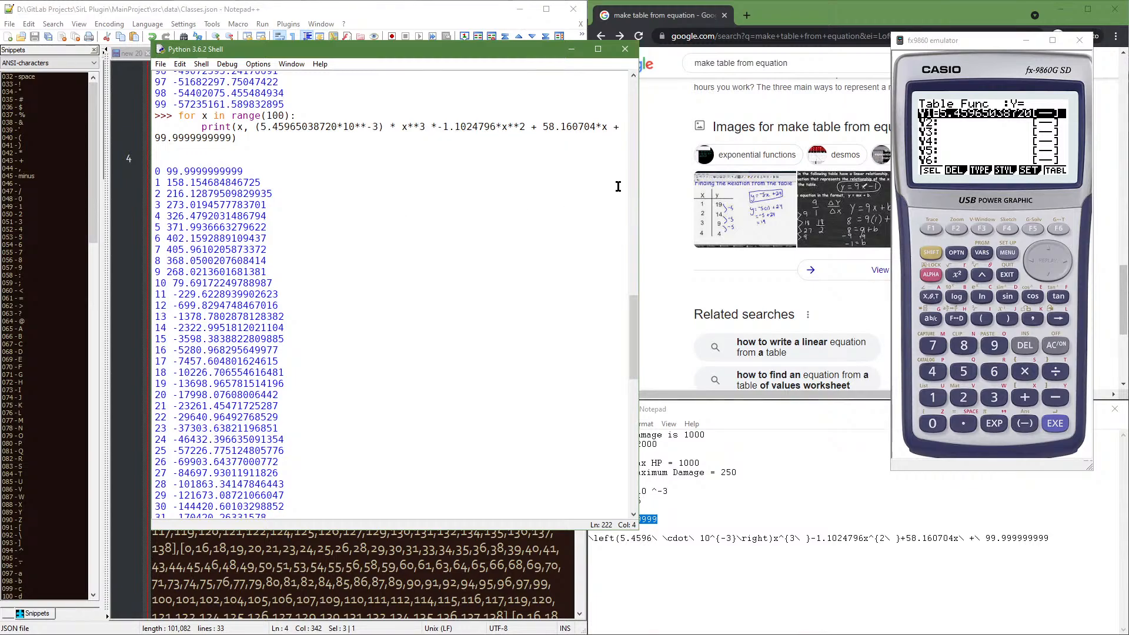
{"action": "left_click", "coordinate": [1063, 261]}
{"action": "left_click", "coordinate": [1064, 261]}
{"action": "left_click", "coordinate": [1064, 260]}
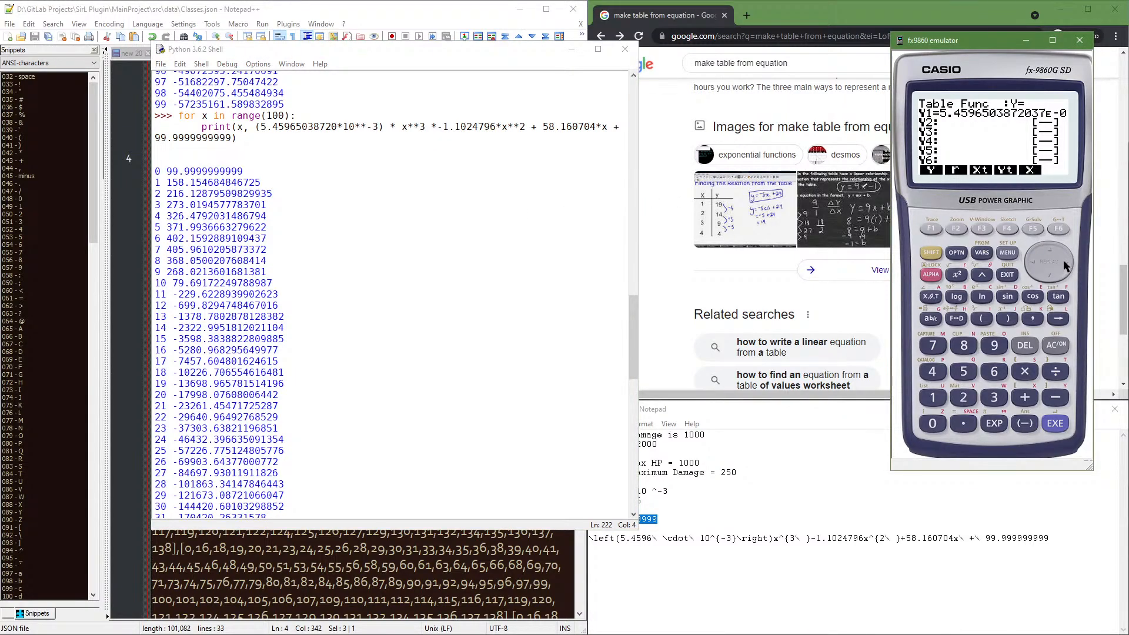
{"action": "left_click", "coordinate": [1063, 260]}
{"action": "left_click", "coordinate": [1064, 261]}
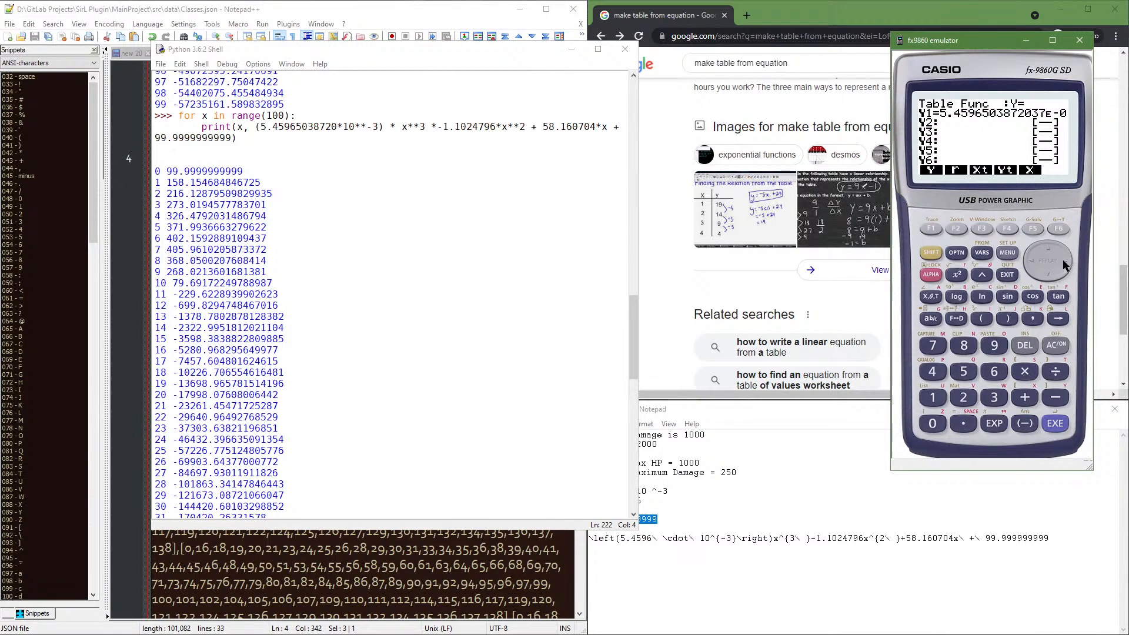
{"action": "left_click", "coordinate": [1063, 261]}
{"action": "left_click", "coordinate": [1062, 261]}
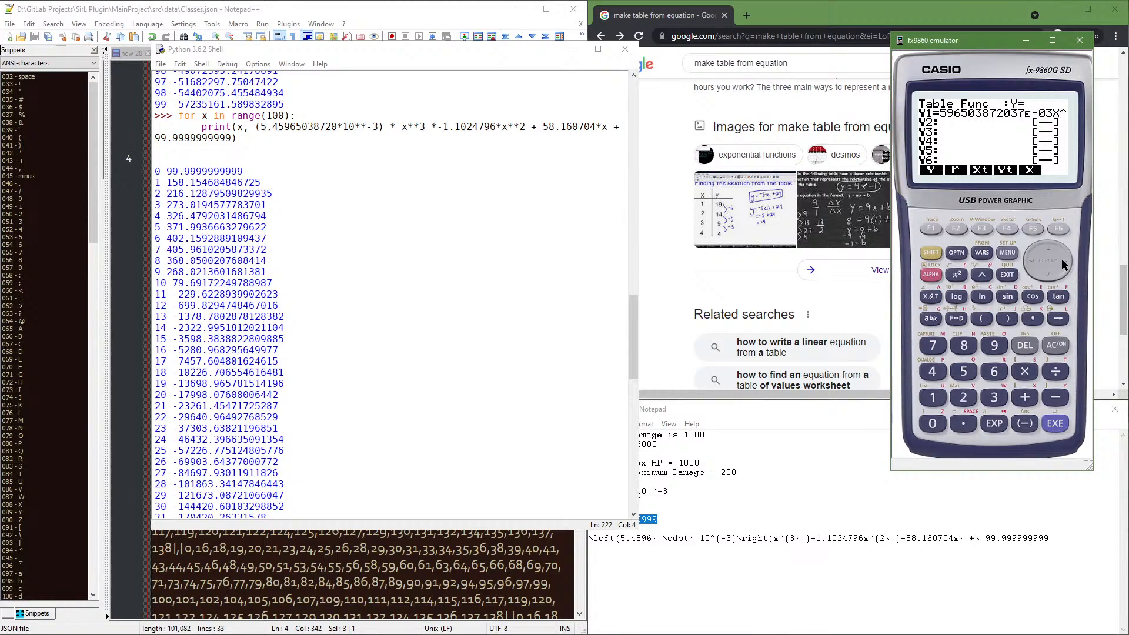
{"action": "left_click", "coordinate": [1064, 263]}
{"action": "left_click", "coordinate": [1064, 264]}
{"action": "left_click", "coordinate": [1064, 264]}
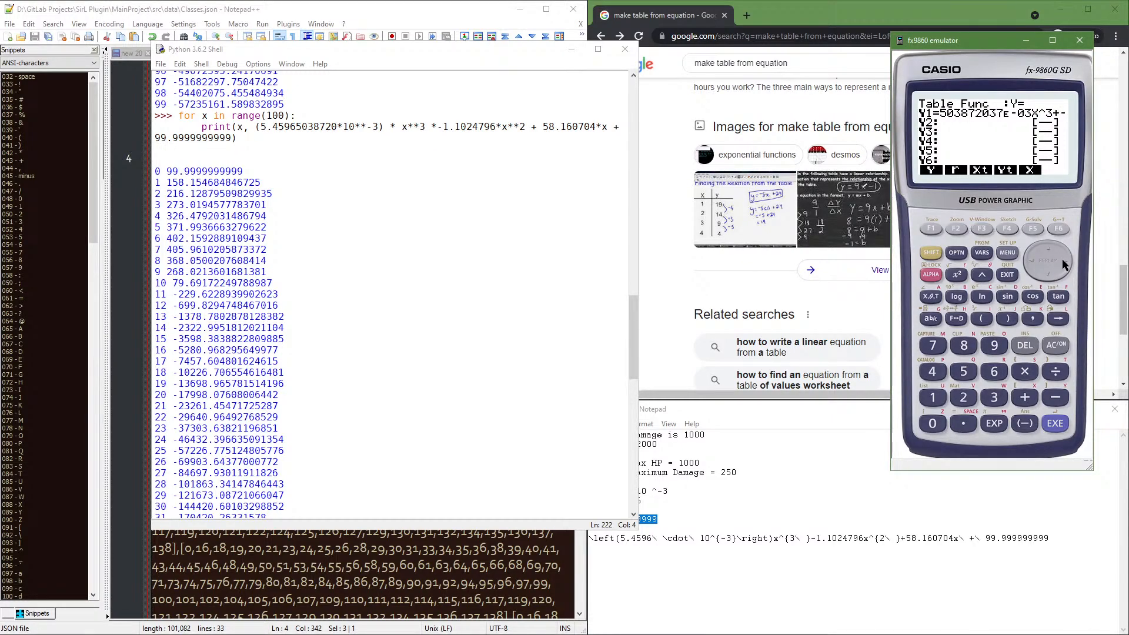
{"action": "left_click", "coordinate": [1064, 263]}
{"action": "left_click", "coordinate": [1064, 264]}
{"action": "left_click", "coordinate": [1064, 264]}
{"action": "left_click", "coordinate": [1064, 264]}
{"action": "left_click", "coordinate": [1064, 264]}
{"action": "left_click", "coordinate": [1064, 263]}
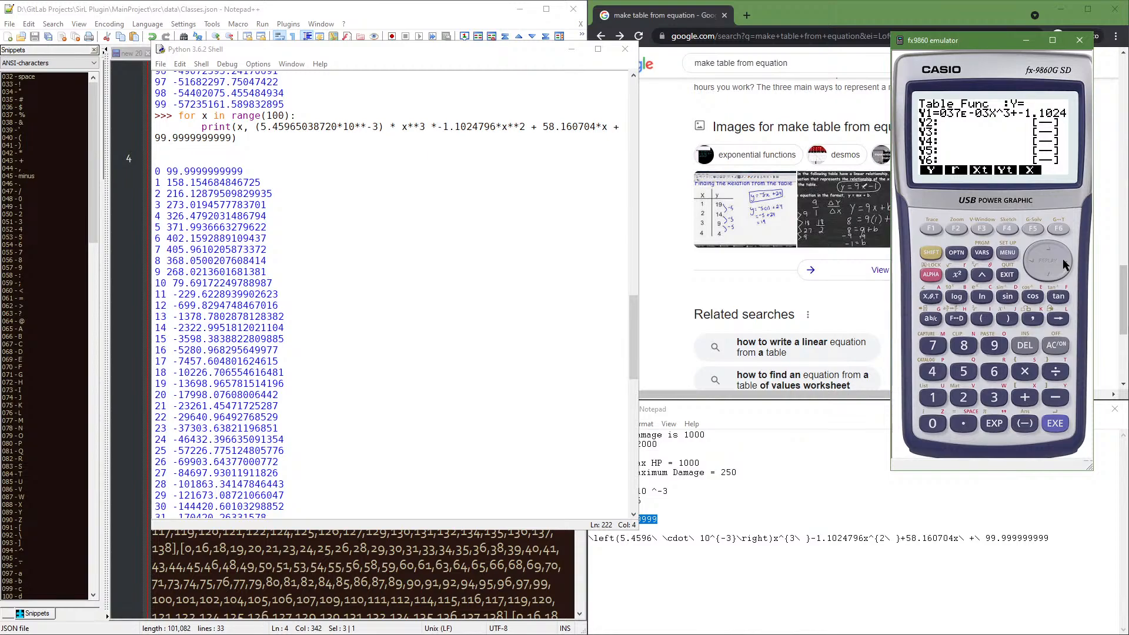
{"action": "left_click", "coordinate": [438, 127]}
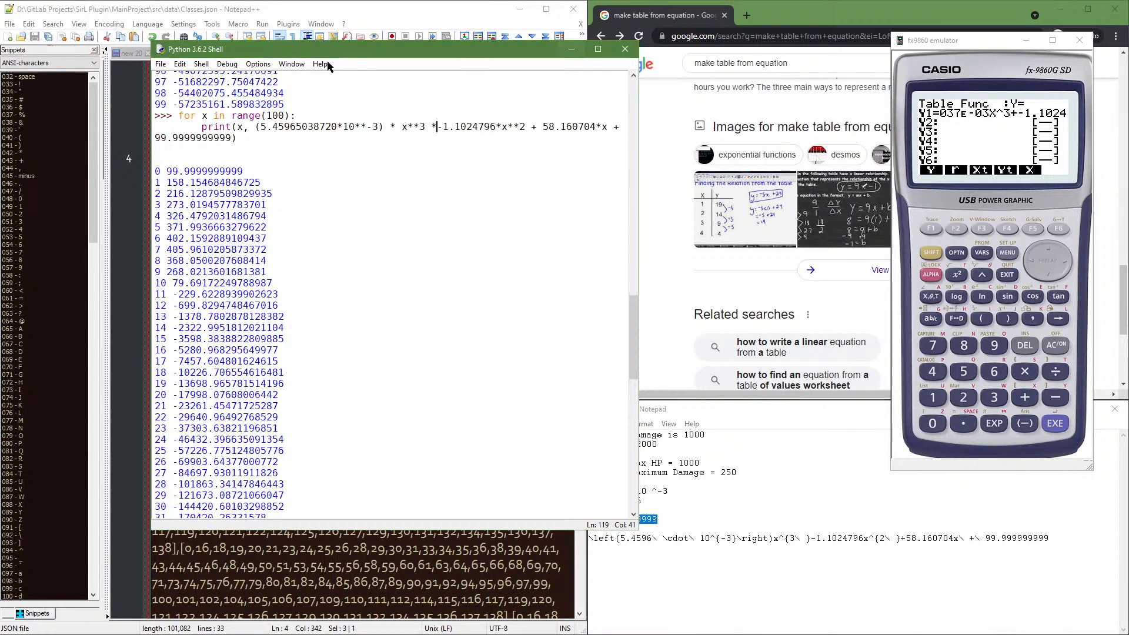
Recall the for loop, replace the multiplication sign before -1.1024796 with +, and rerun it
{"action": "left_click_drag", "start_coordinate": [241, 138], "coordinate": [178, 113]}
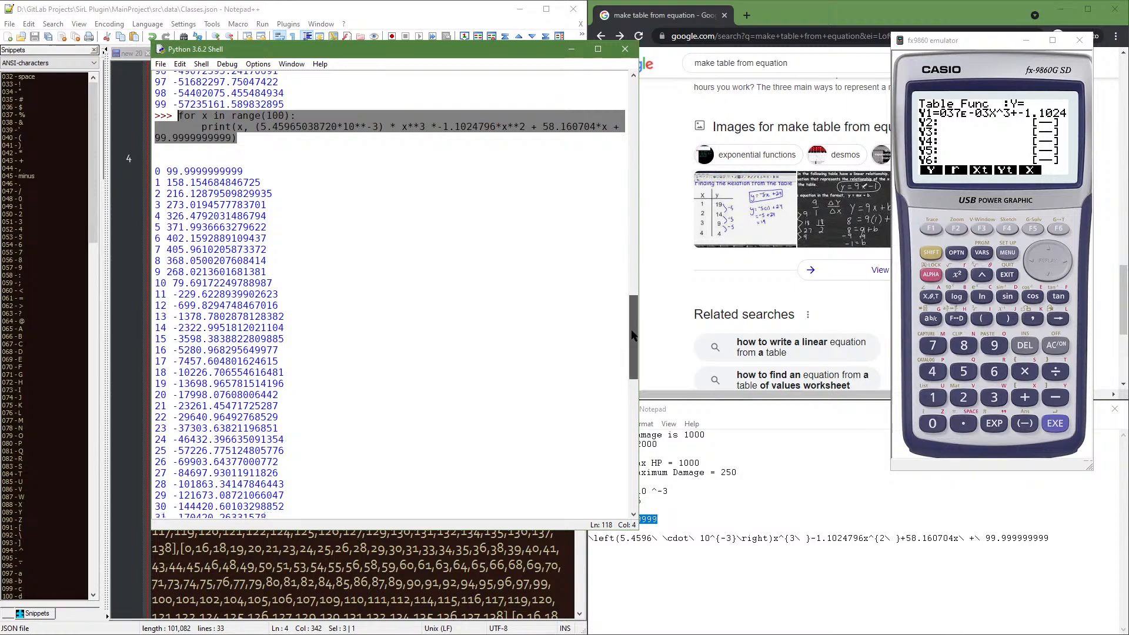
{"action": "left_click_drag", "start_coordinate": [634, 337], "coordinate": [633, 468]}
{"action": "left_click", "coordinate": [376, 513]}
{"action": "type", "text": "for x in range(100): \tprint(x, (5.45965038720*10**-3) * x**3 +-1.1024796*x**2 + 58.160704*x + 99.9999999999)"}
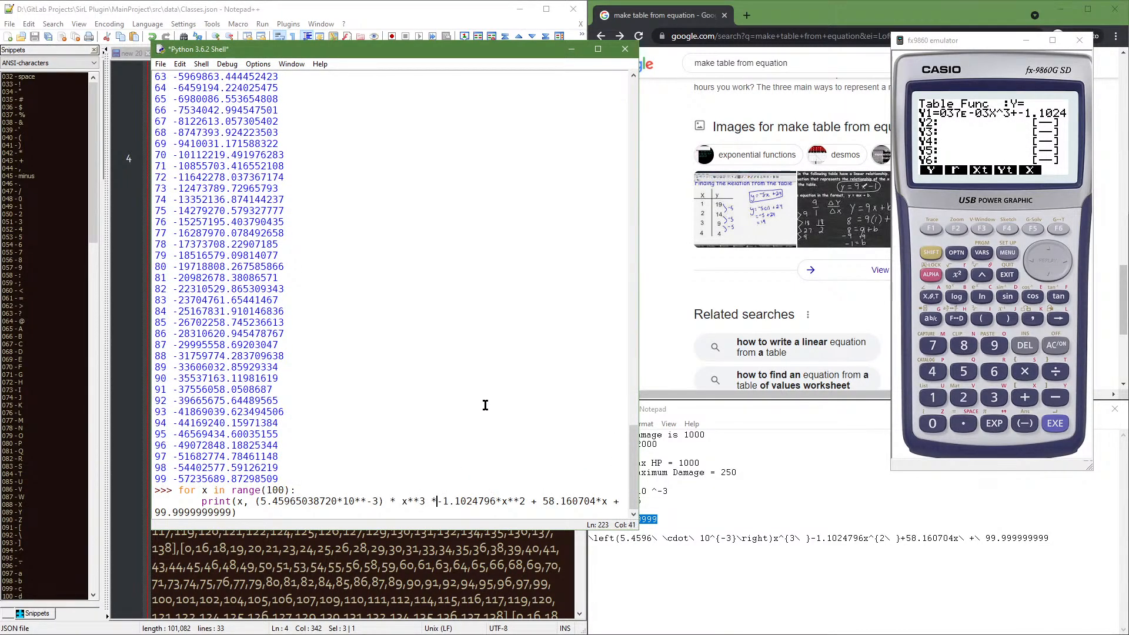
{"action": "key", "text": "BackSpace"}
{"action": "type", "text": "+"}
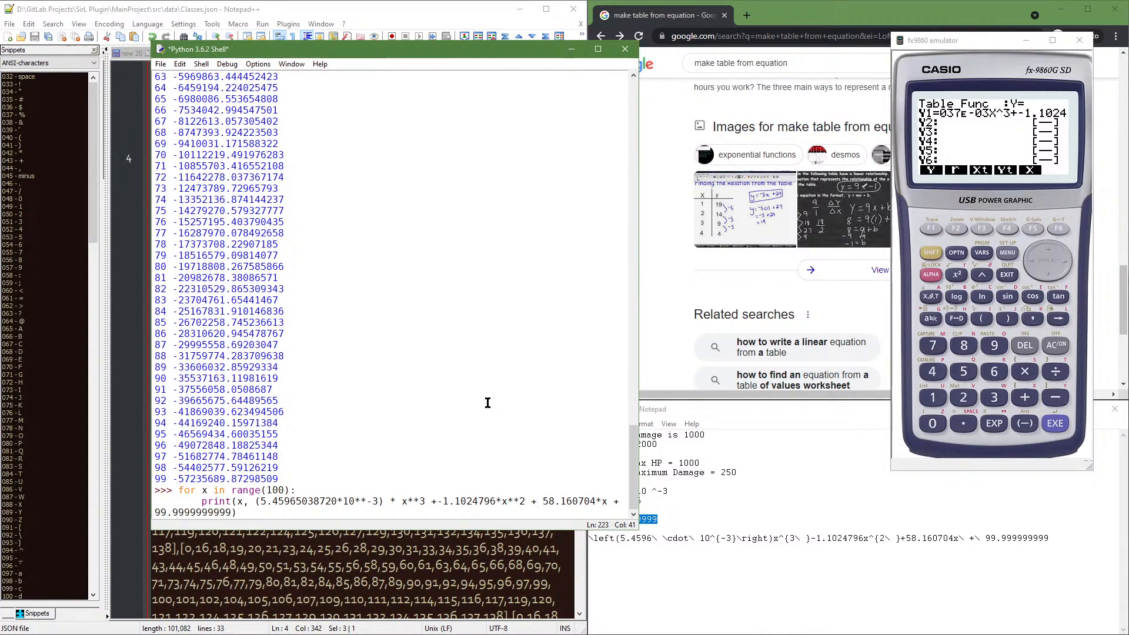
{"action": "key", "text": "Return"}
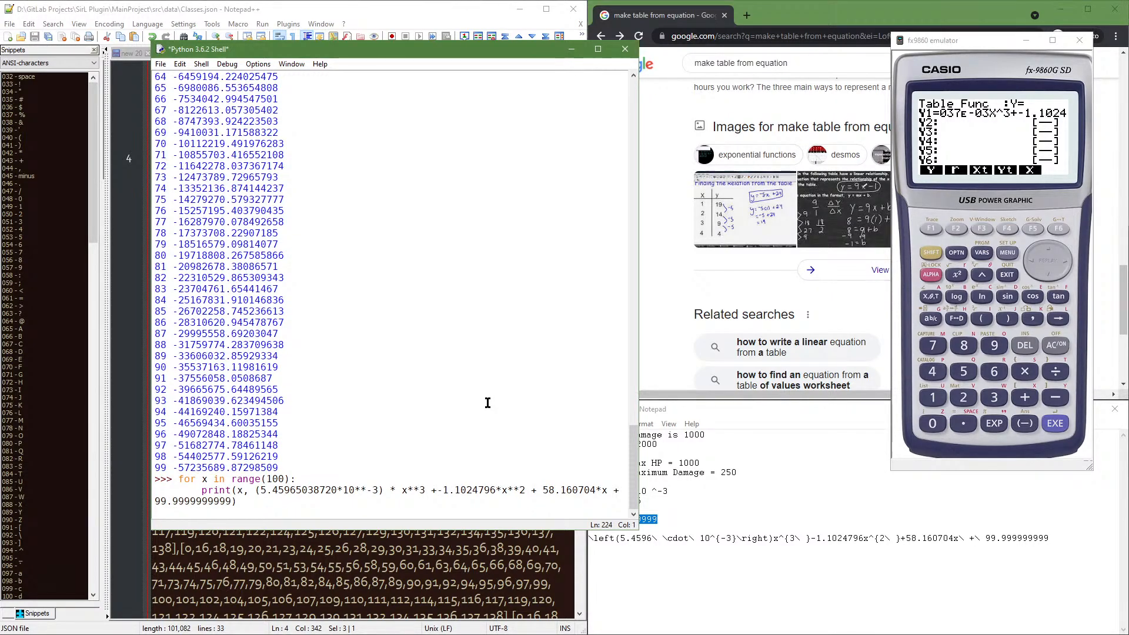
{"action": "key", "text": "Return"}
Review the loop's printed values from x = 0 and move the shell window clear of the Classes.json text
{"action": "scroll", "coordinate": [378, 371], "scroll_direction": "up", "scroll_amount": 12}
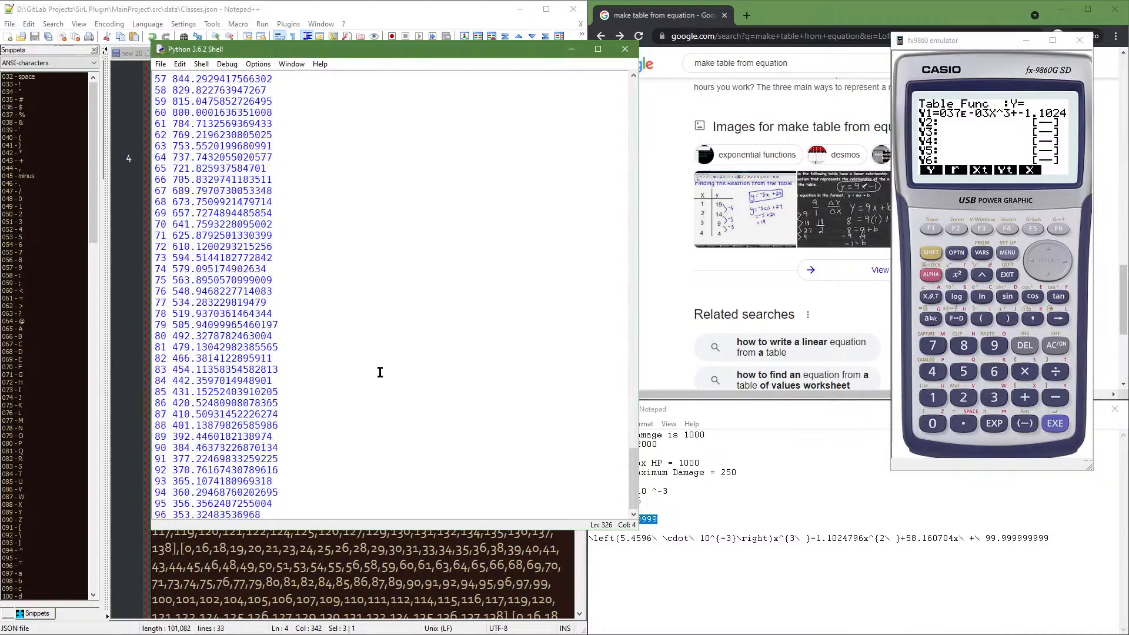
{"action": "scroll", "coordinate": [385, 313], "scroll_direction": "up", "scroll_amount": 12}
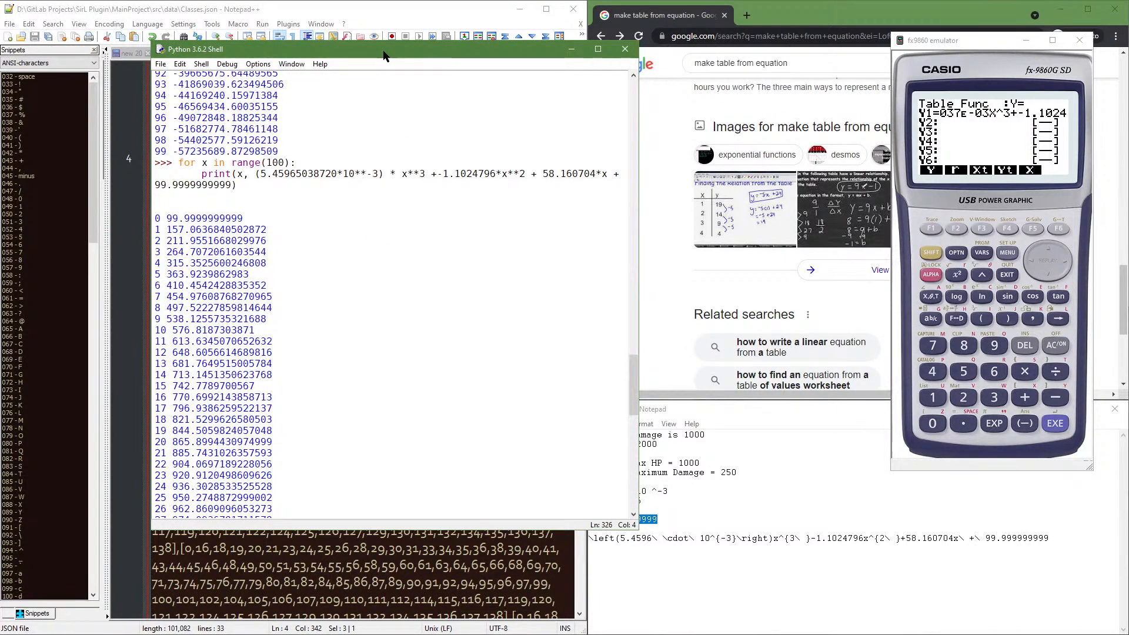
{"action": "left_click_drag", "start_coordinate": [381, 54], "coordinate": [878, 44]}
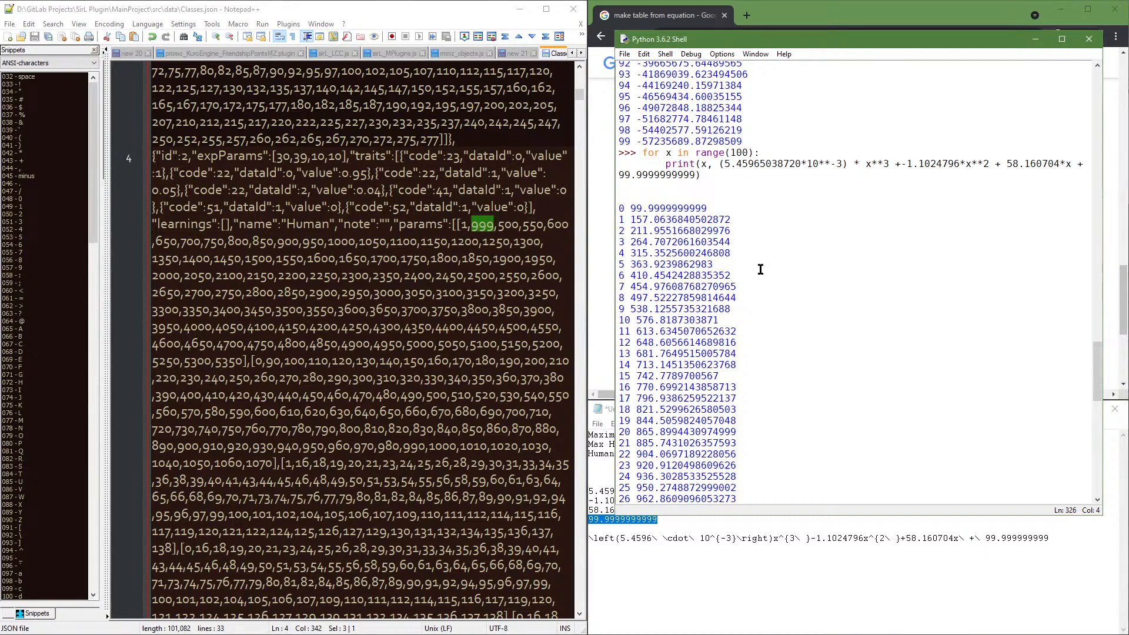
{"action": "left_click", "coordinate": [756, 222]}
{"action": "left_click_drag", "start_coordinate": [644, 155], "coordinate": [737, 177]}
{"action": "left_click", "coordinate": [732, 175]}
{"action": "left_click", "coordinate": [644, 154], "text": "shift"}
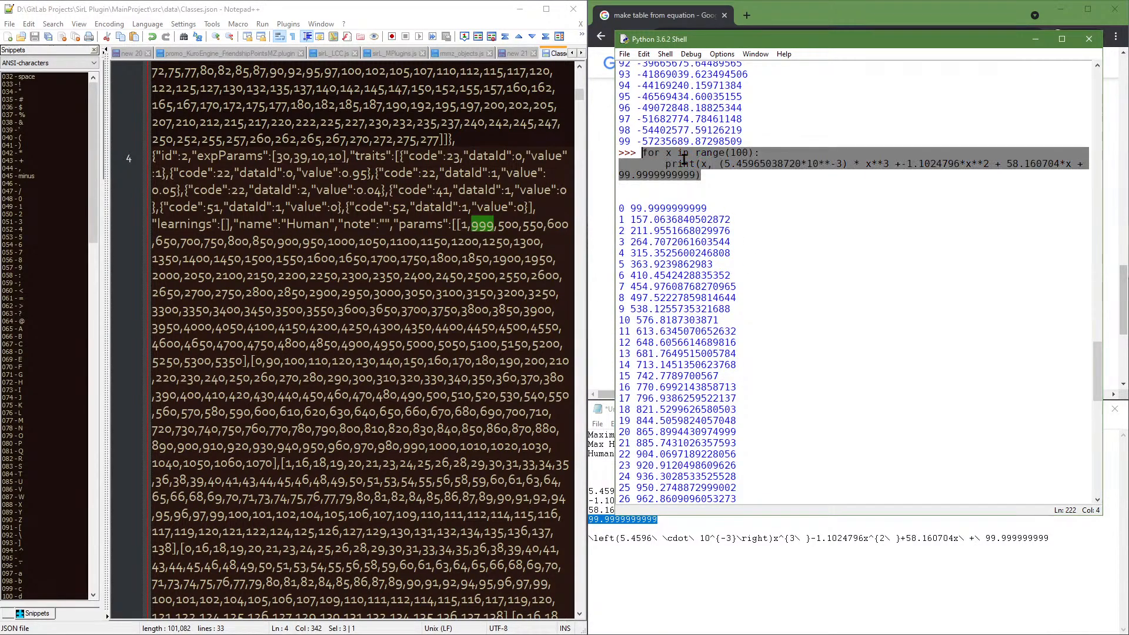
{"action": "key", "text": "Return"}
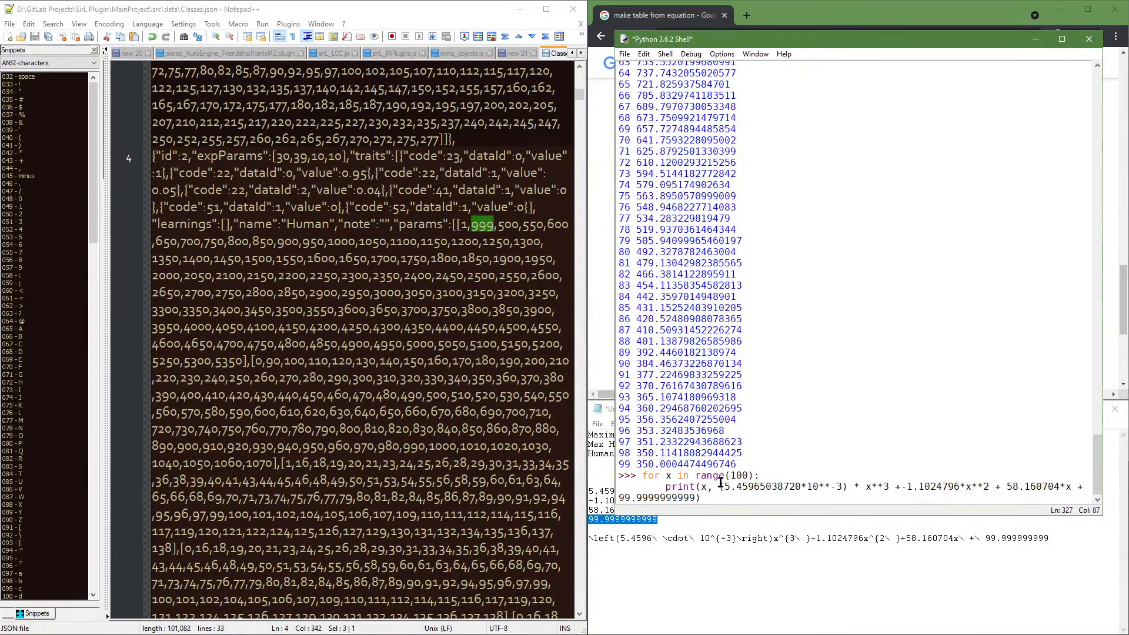
{"action": "left_click", "coordinate": [722, 486]}
{"action": "key", "text": "End"}
{"action": "key", "text": "ctrl+a"}
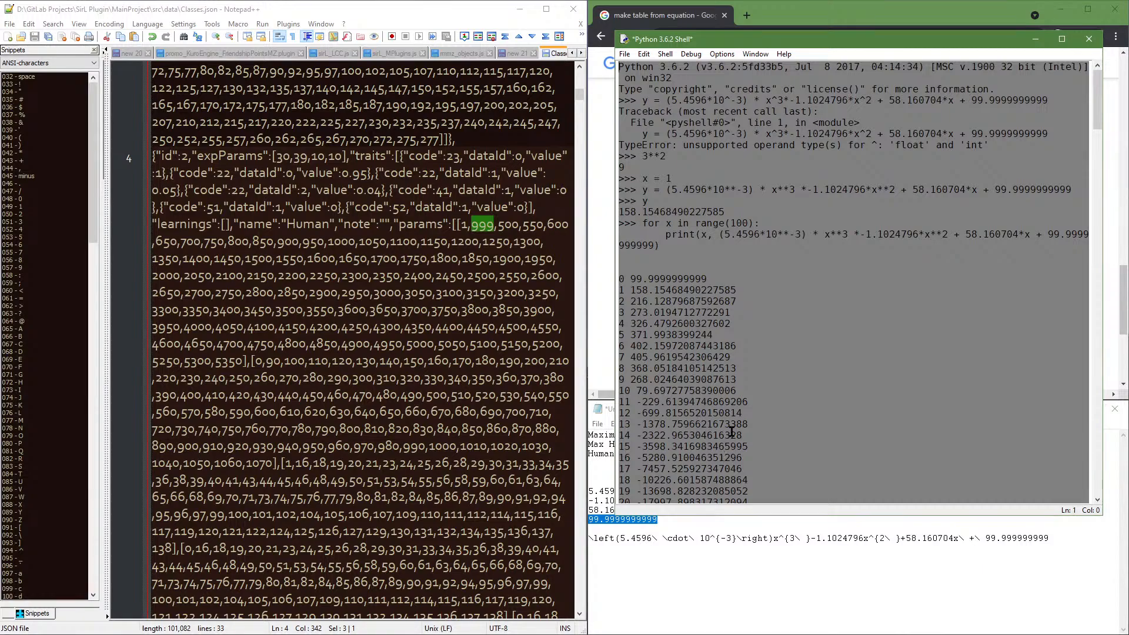
{"action": "scroll", "coordinate": [730, 432], "scroll_direction": "down", "scroll_amount": 5}
{"action": "left_click_drag", "start_coordinate": [1097, 121], "coordinate": [1097, 470]}
{"action": "left_click_drag", "start_coordinate": [701, 498], "coordinate": [664, 486]}
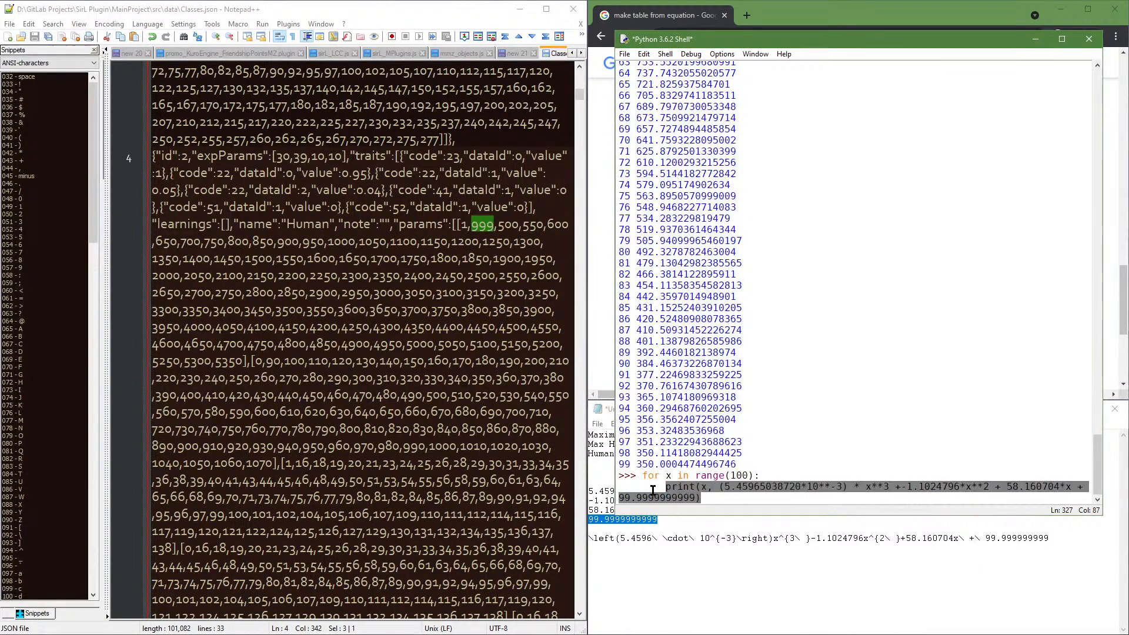
{"action": "key", "text": "ctrl+z"}
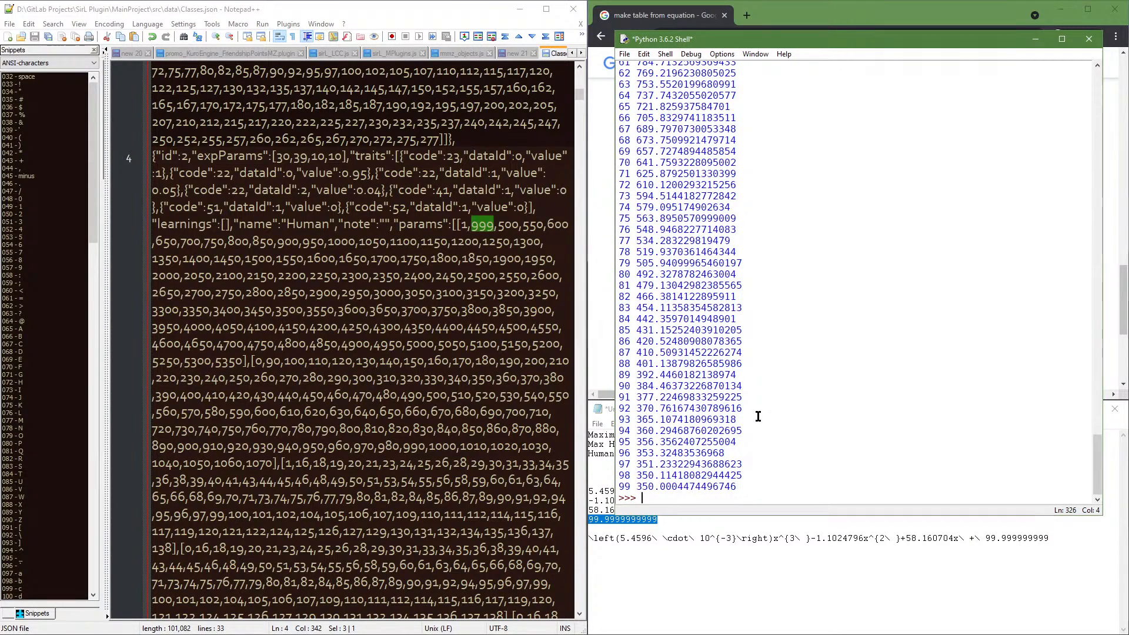
Create an empty list named values and enter the range(100) cubic loop again at the shell prompt
{"action": "type", "text": "values = []"}
{"action": "key", "text": "Return"}
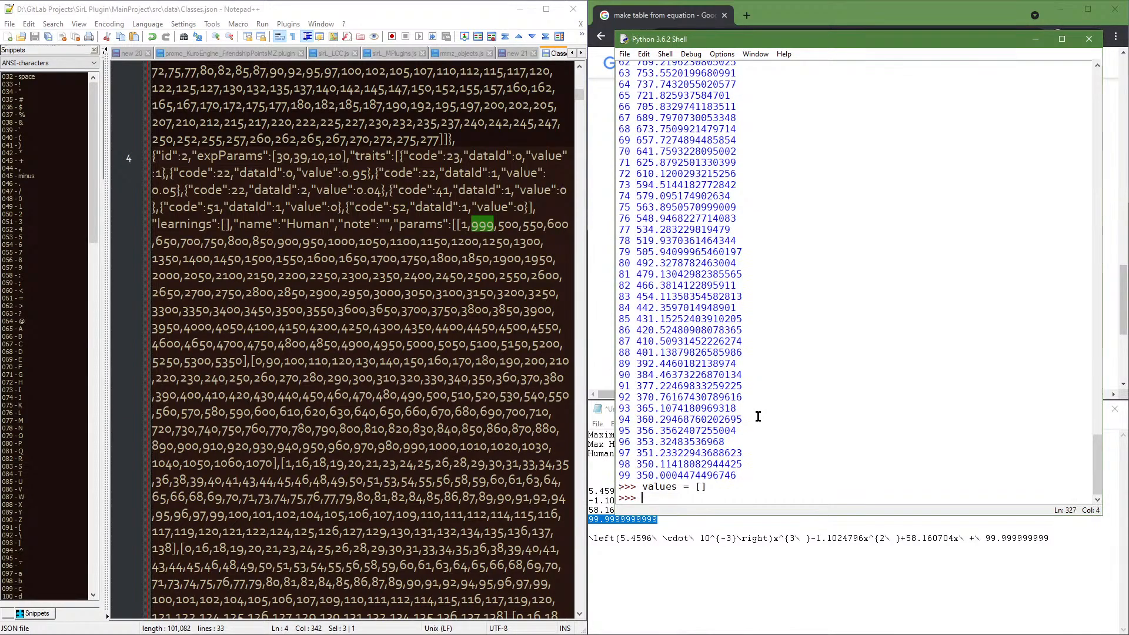
{"action": "type", "text": "for x in range(100): \tprint(x, (5.45965038720*10**-3) * x**3 +-1.1024796*x**2 + 58.160704*x + 99.9999999999)"}
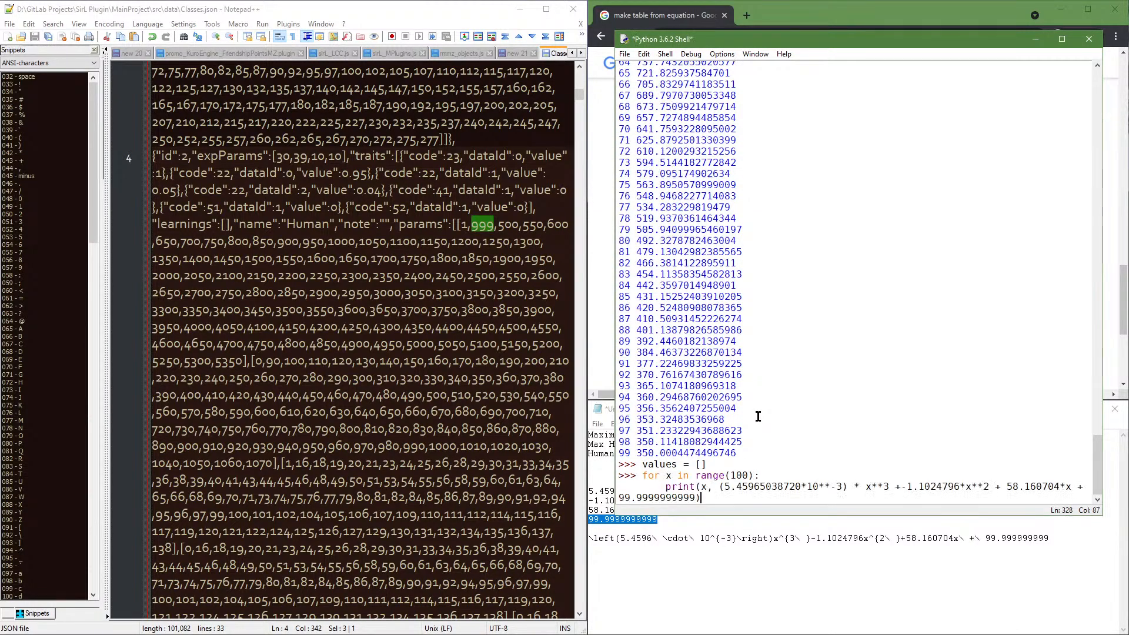
Replace the loop's print call with values.append( around the cubic expression, add an opening and closing parenthesis, and try to run it
{"action": "key", "text": "Home"}
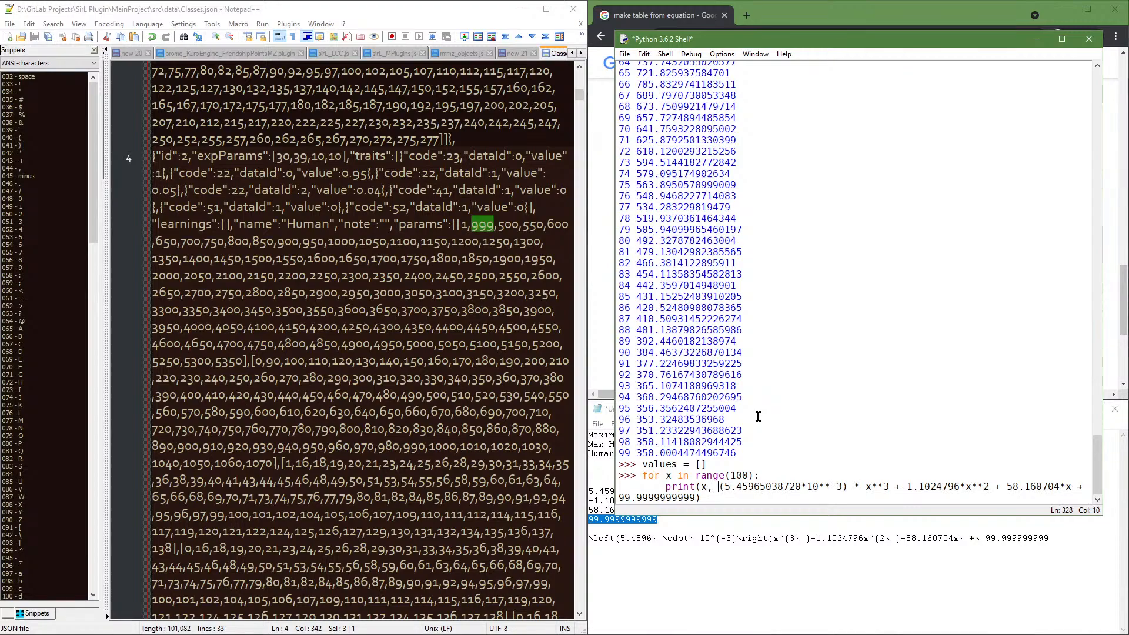
{"action": "key", "text": "shift+ctrl+Right"}
{"action": "key", "text": "shift+ctrl+Right"}
{"action": "key", "text": "Delete"}
{"action": "type", "text": "values"}
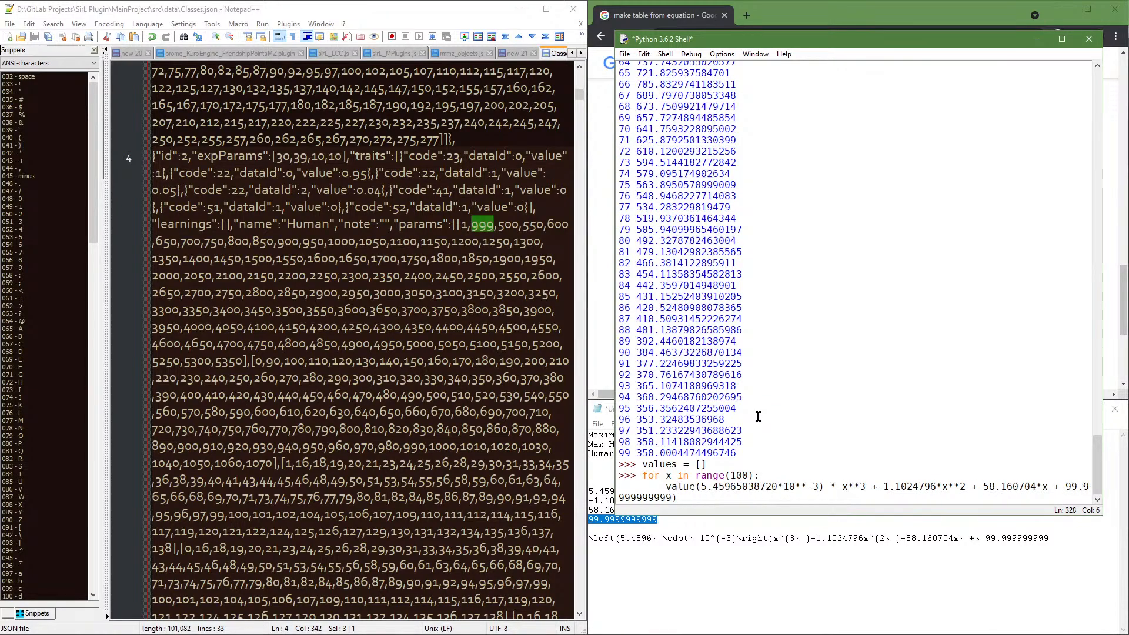
{"action": "type", "text": ".append"}
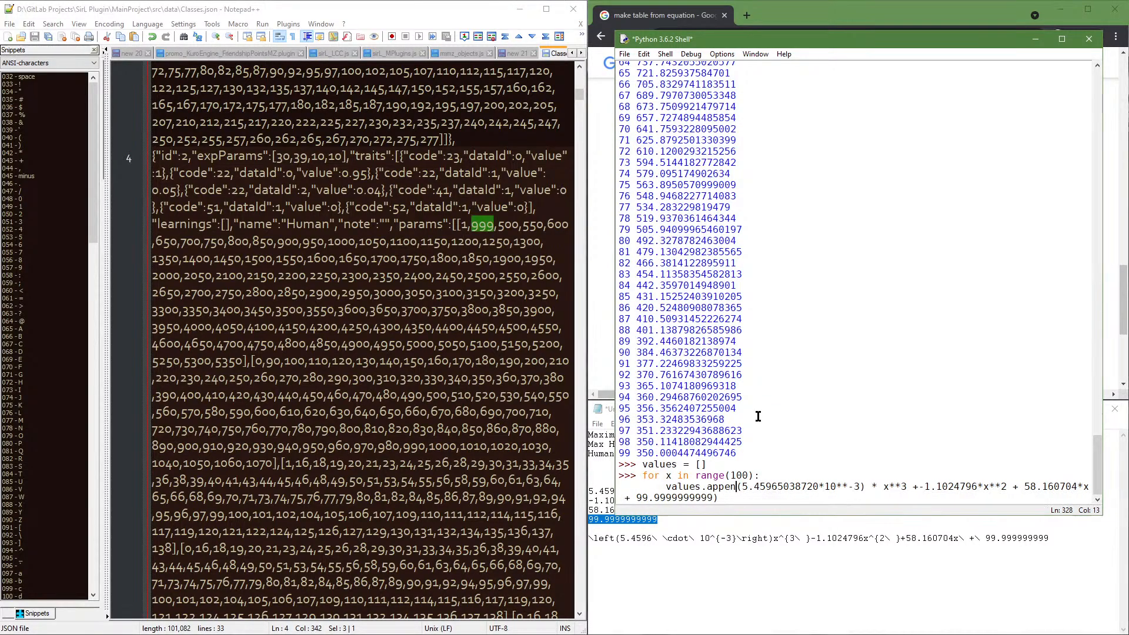
{"action": "key", "text": "Home"}
{"action": "key", "text": "ctrl+Right"}
{"action": "key", "text": "ctrl+Right"}
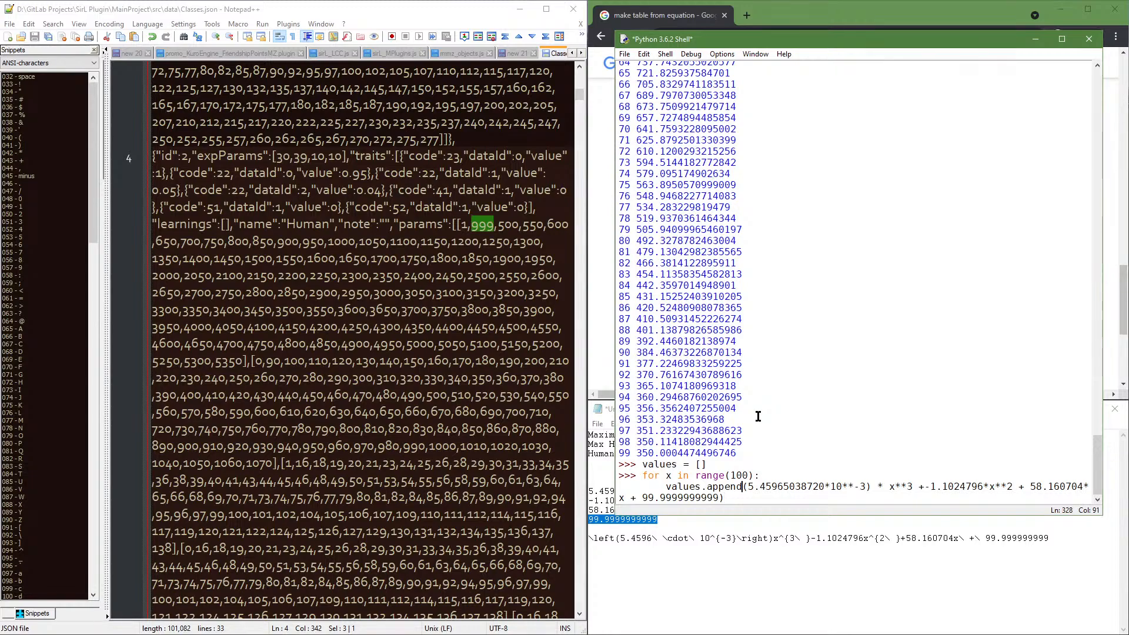
{"action": "key", "text": "Left"}
{"action": "type", "text": "("}
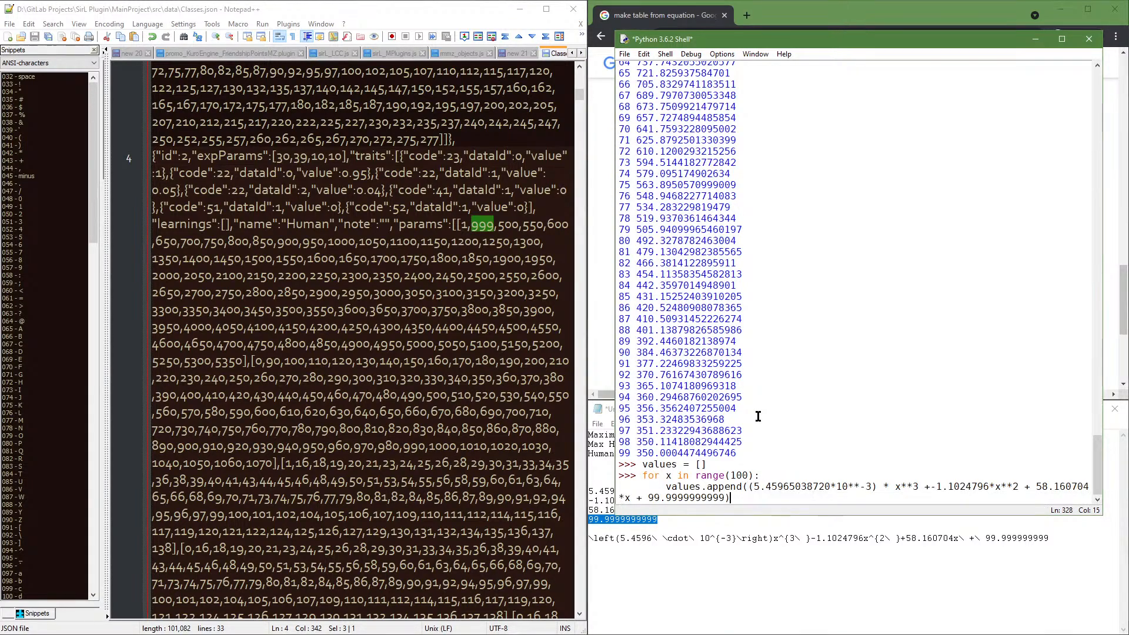
{"action": "key", "text": "Return"}
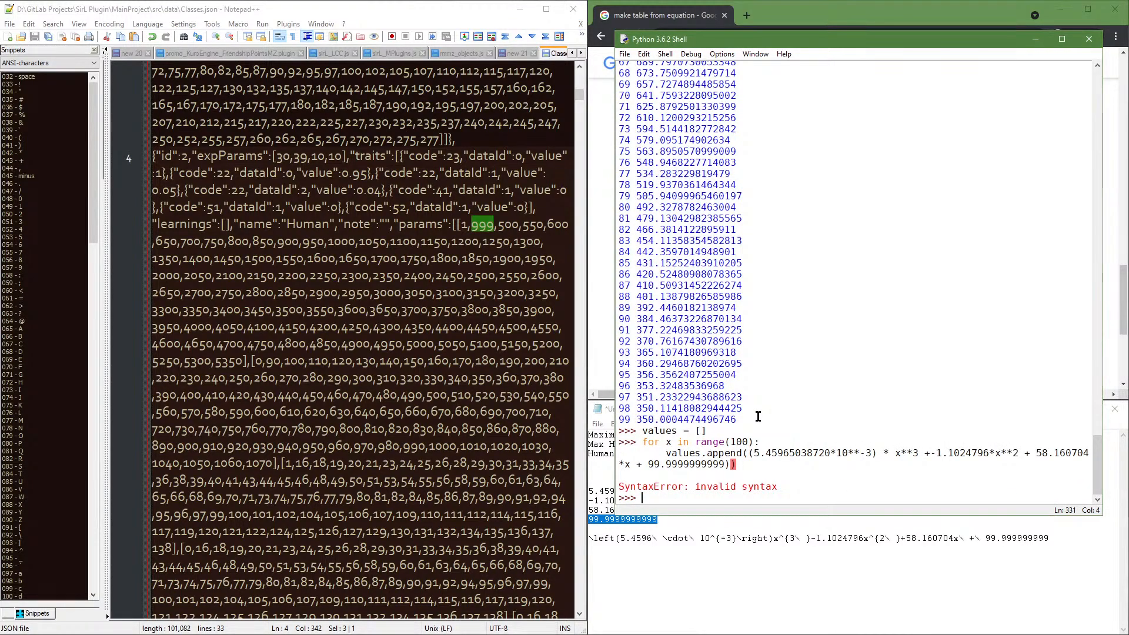
{"action": "key", "text": "Up"}
{"action": "key", "text": "Up"}
{"action": "key", "text": "Up"}
{"action": "key", "text": "Right"}
{"action": "key", "text": "Right"}
{"action": "key", "text": "Right"}
{"action": "key", "text": "Left"}
{"action": "key", "text": "Left"}
{"action": "left_click_drag", "start_coordinate": [736, 464], "coordinate": [656, 450]}
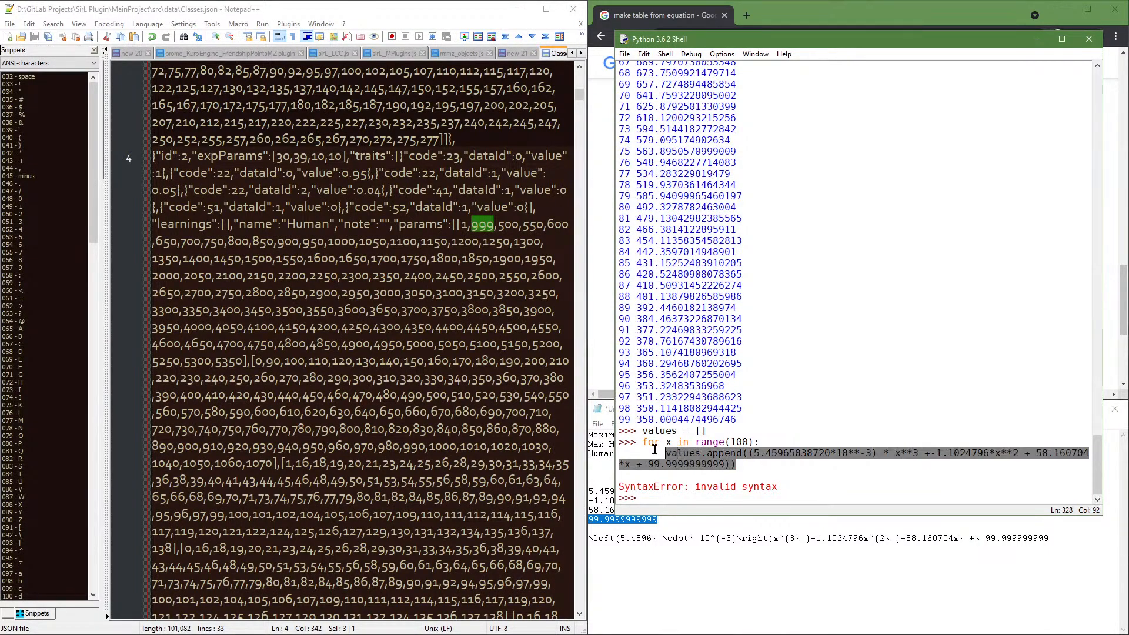
{"action": "left_click", "coordinate": [692, 504]}
{"action": "type", "text": "values.append((5.45965038720*10**-3) * x**3 +-1.1024796*x**2 + 58.160704*x + 99.9999999999))"}
{"action": "key", "text": "ctrl+z"}
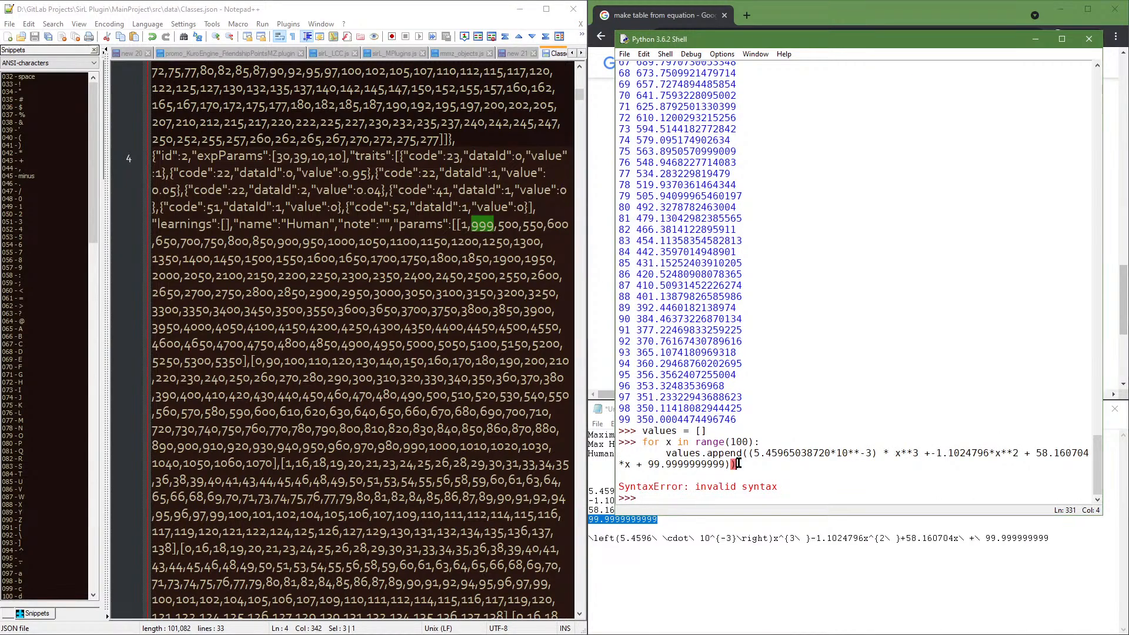
Recall the values.append loop, remove its extra closing parenthesis, and run it
{"action": "left_click_drag", "start_coordinate": [739, 464], "coordinate": [642, 442]}
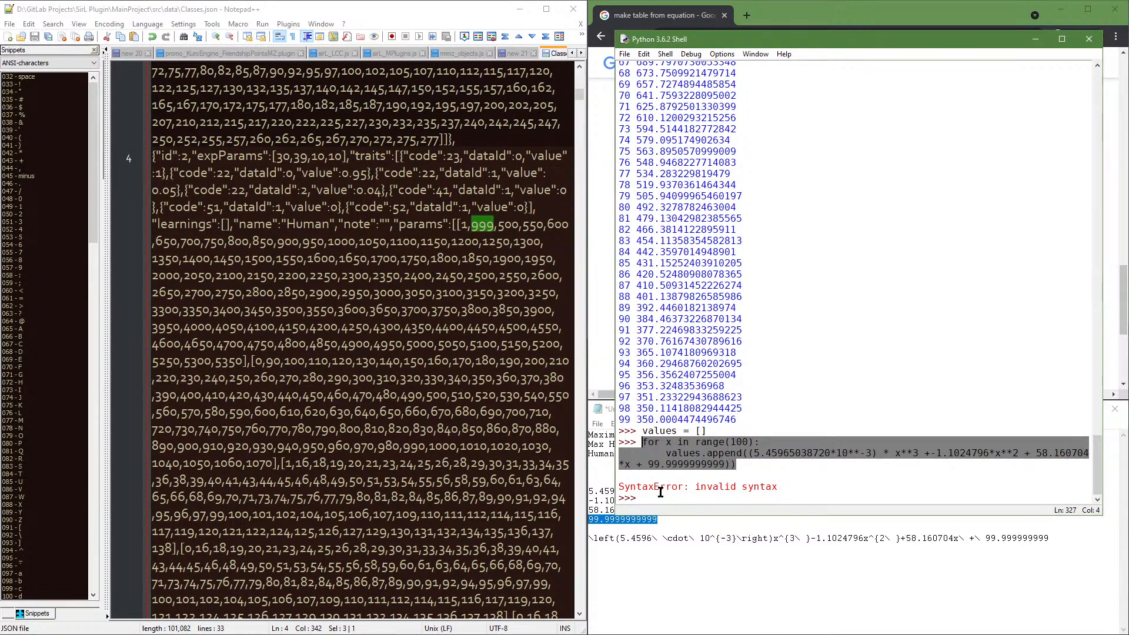
{"action": "key", "text": "Return"}
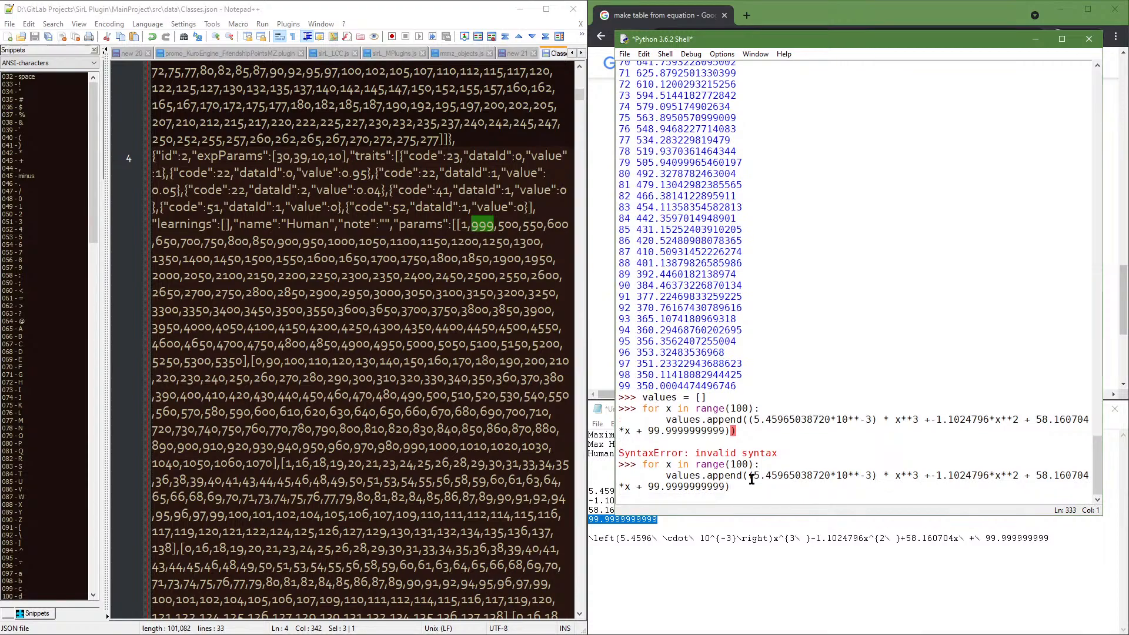
{"action": "key", "text": "Return"}
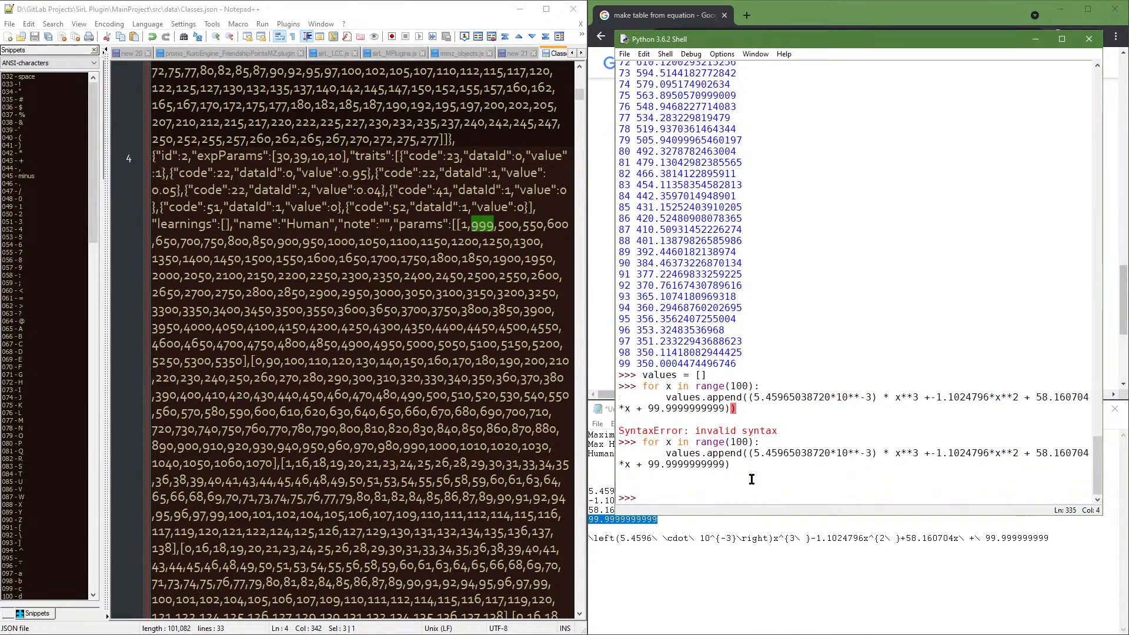
Display the contents of the values list at the shell prompt and review its output
{"action": "type", "text": "values"}
{"action": "key", "text": "Return"}
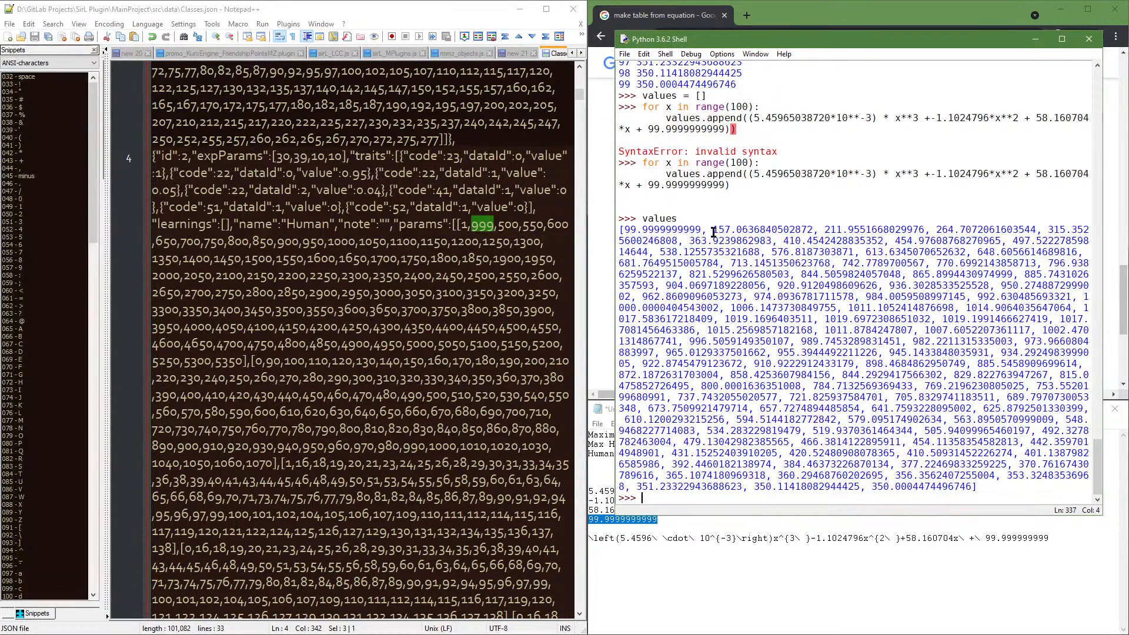
{"action": "left_click_drag", "start_coordinate": [620, 230], "coordinate": [1006, 484]}
{"action": "left_click", "coordinate": [781, 602]}
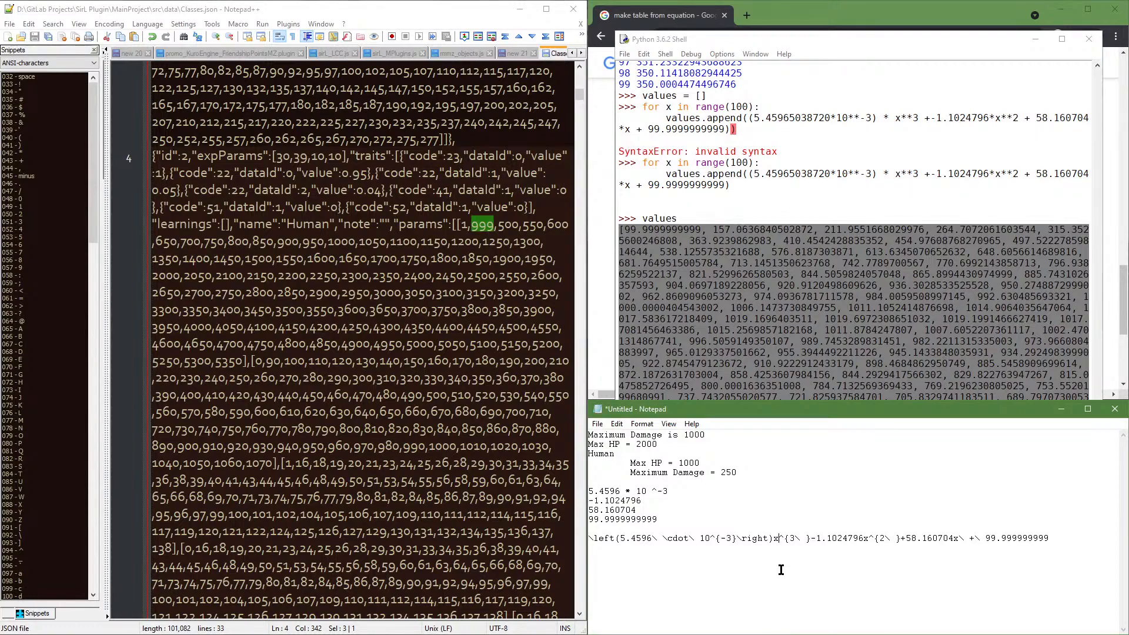
{"action": "left_click", "coordinate": [871, 263]}
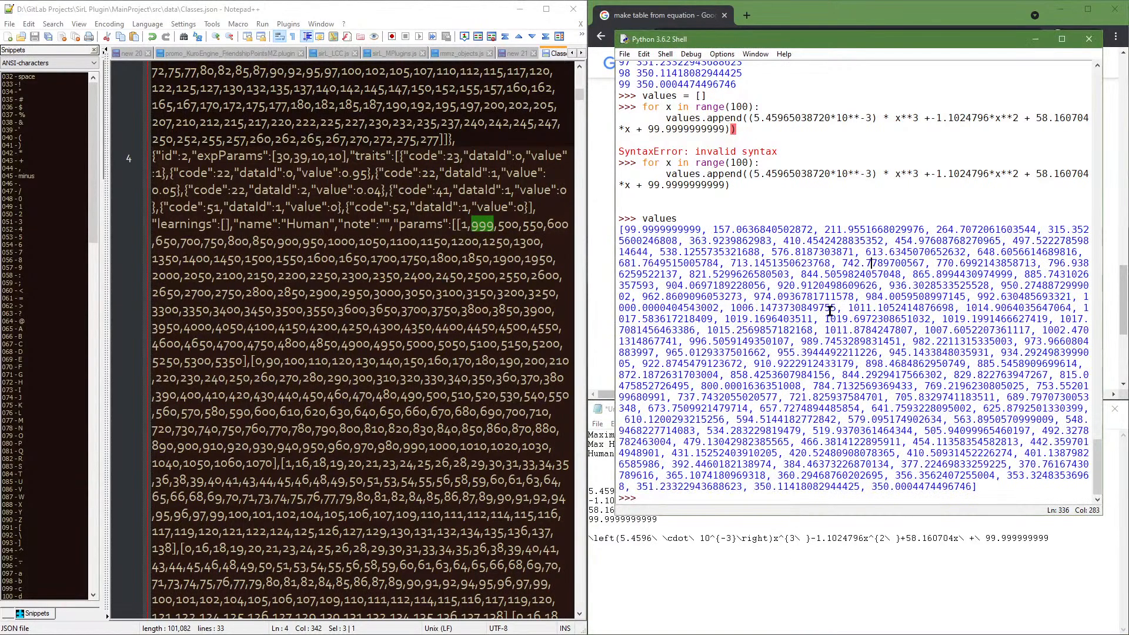
Import the math module, move the shell window over the Classes.json text, and try math.round(123.4567)
{"action": "left_click", "coordinate": [688, 494]}
{"action": "type", "text": "im"}
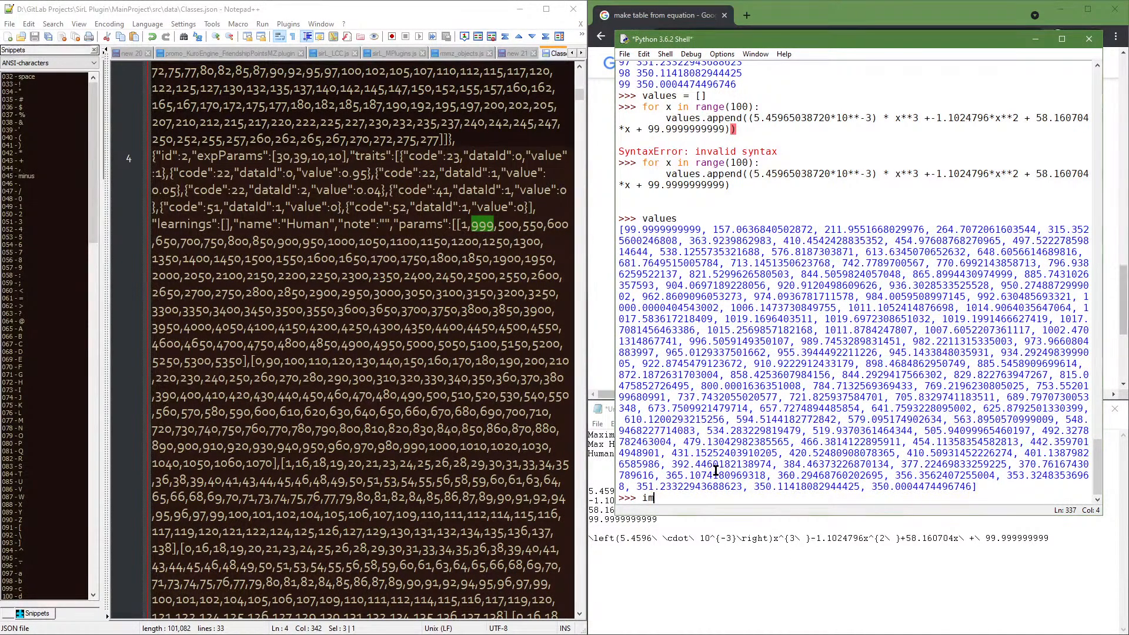
{"action": "type", "text": "port math"}
{"action": "key", "text": "Return"}
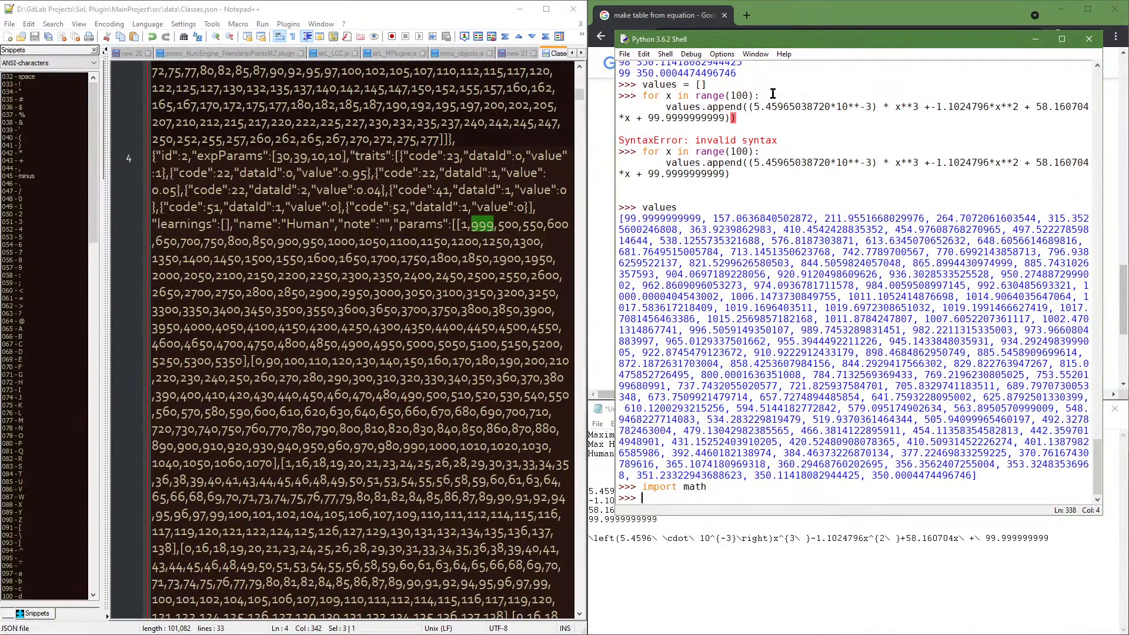
{"action": "left_click_drag", "start_coordinate": [803, 38], "coordinate": [277, 89]}
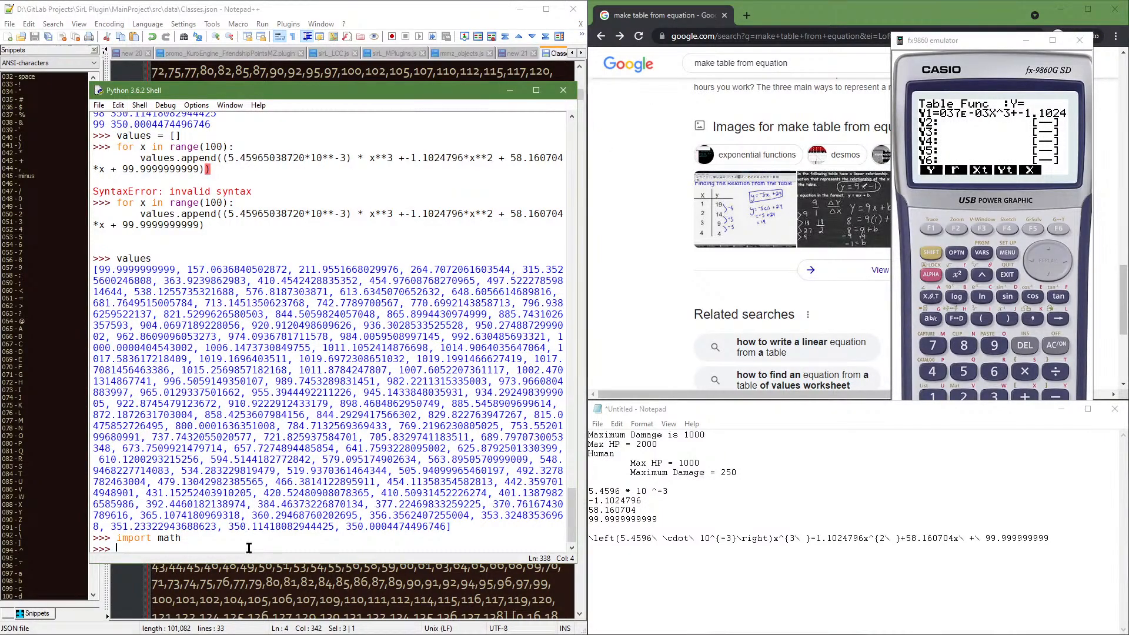
{"action": "type", "text": "math.raound(123.4567"}
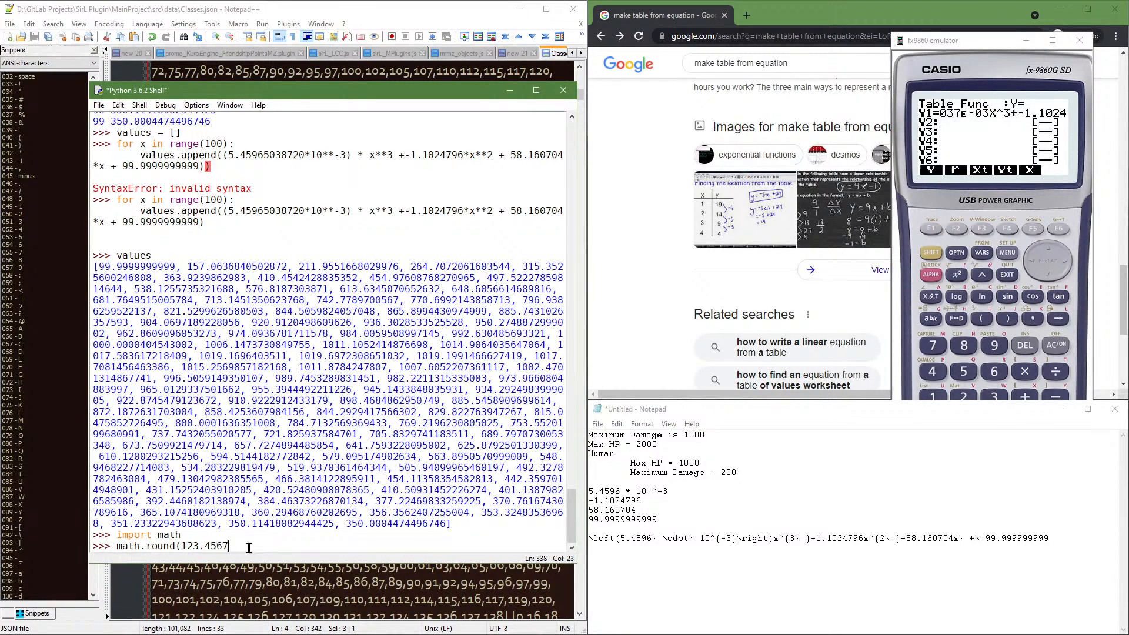
{"action": "type", "text": ")"}
{"action": "key", "text": "Return"}
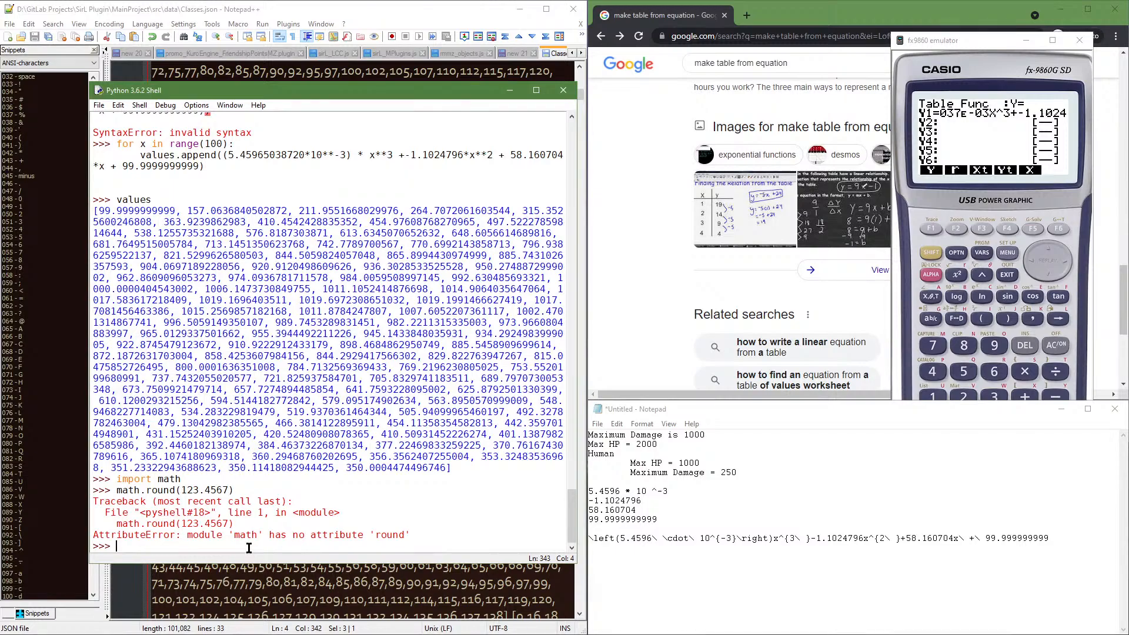
Search Google for "python round" and open the W3Schools page on the Python round() function
{"action": "left_click", "coordinate": [728, 61]}
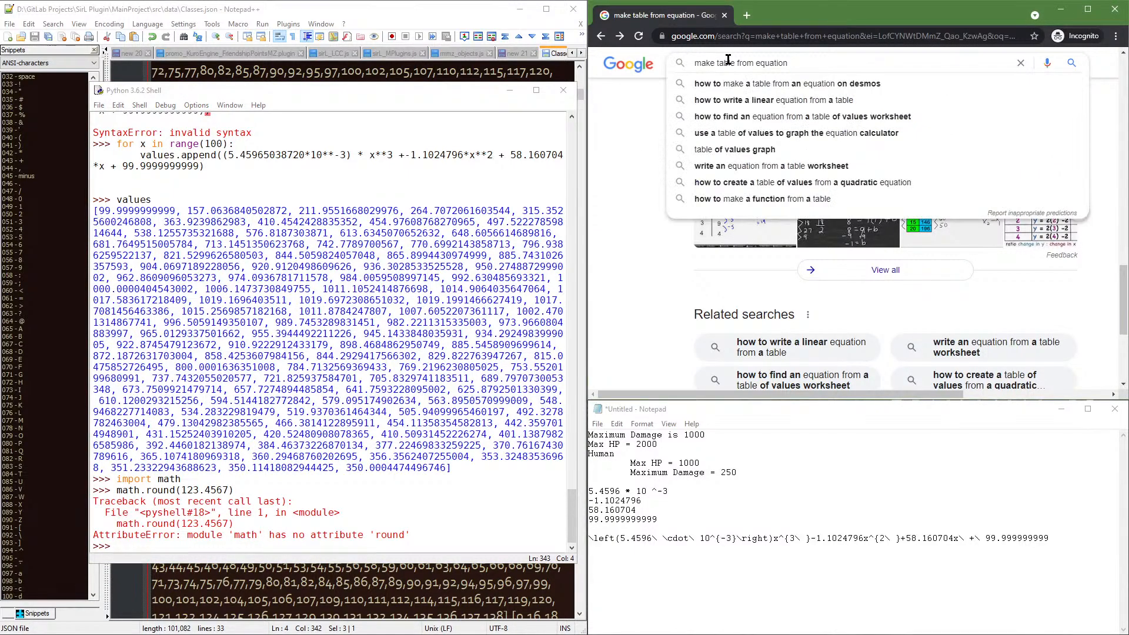
{"action": "key", "text": "ctrl+a"}
{"action": "type", "text": "python "}
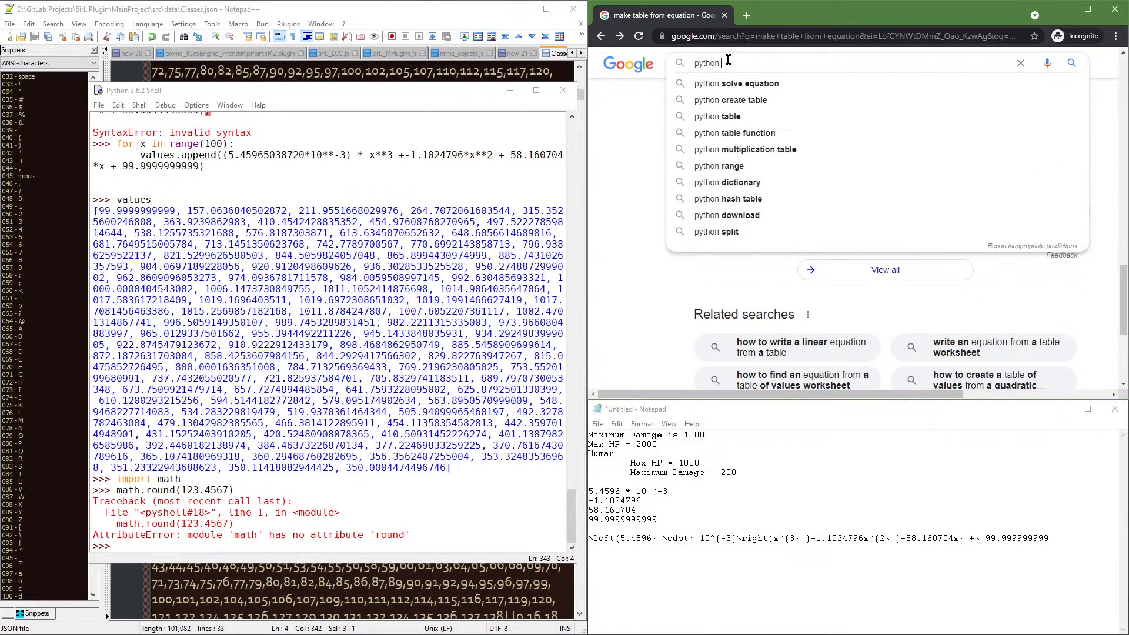
{"action": "type", "text": "round"}
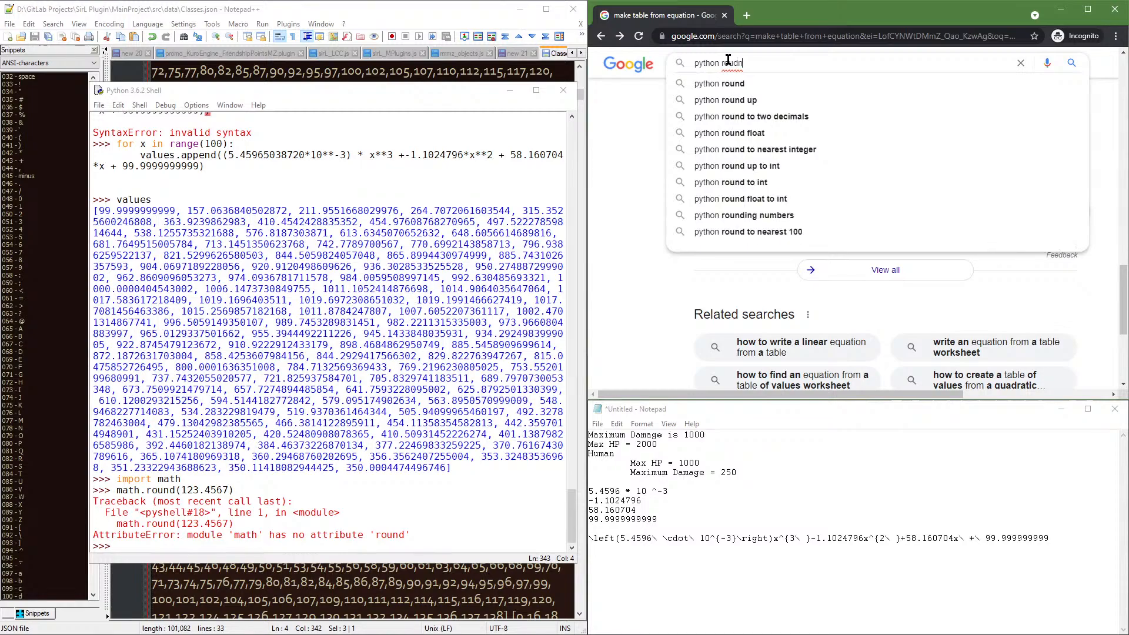
{"action": "key", "text": "Return"}
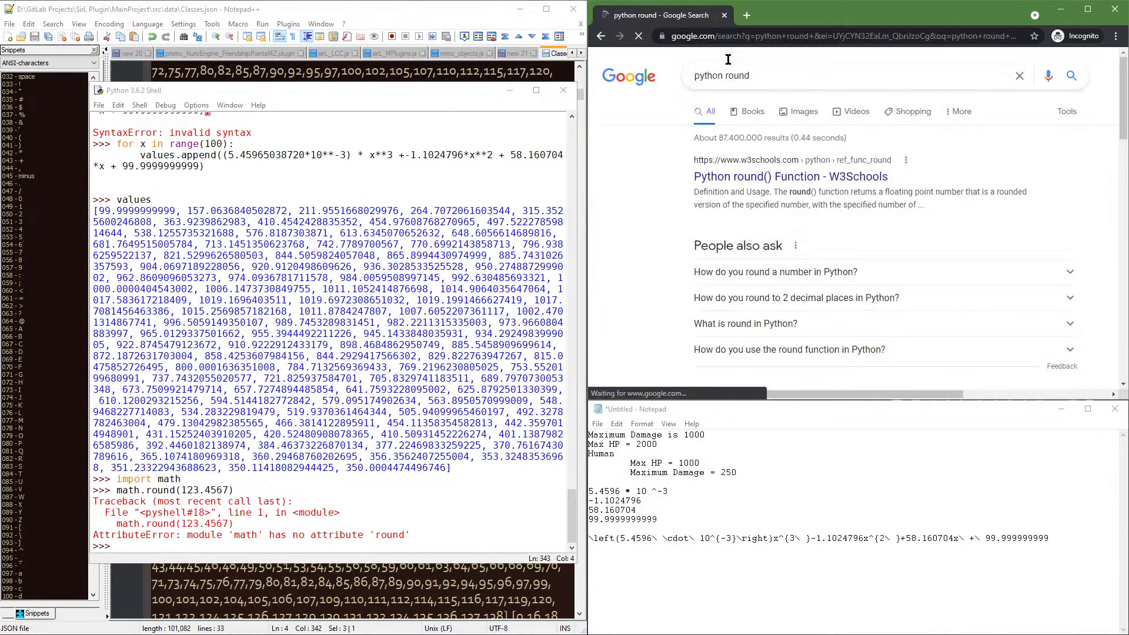
{"action": "left_click", "coordinate": [775, 177]}
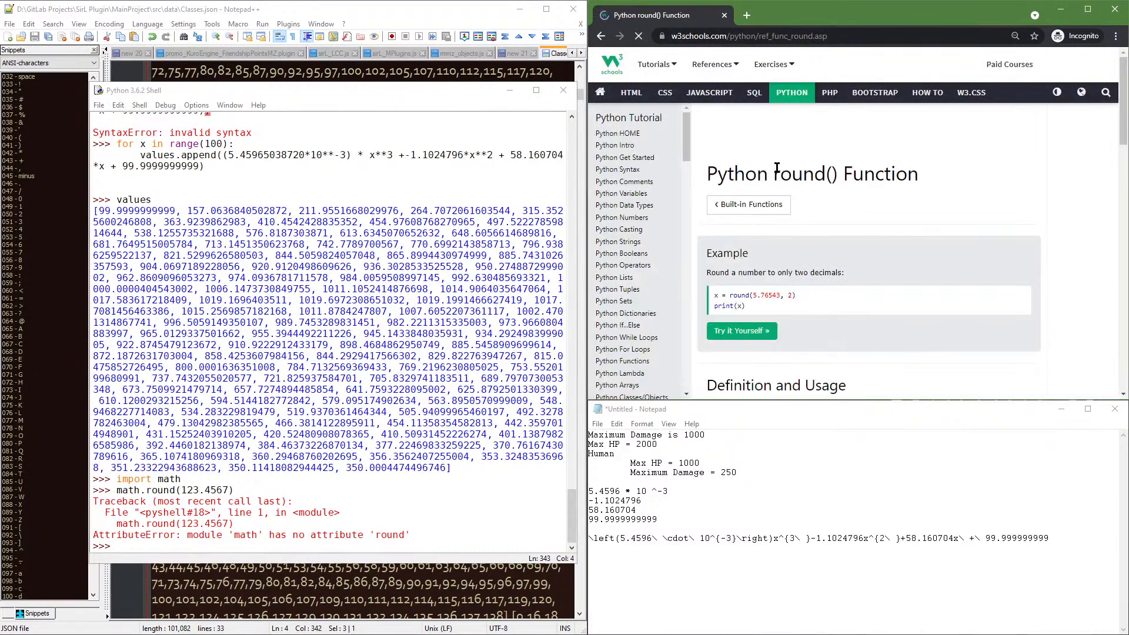
Test the built-in rounding function in the Python shell by evaluating round(1234.4567)
{"action": "left_click", "coordinate": [279, 537]}
{"action": "key", "text": "Down"}
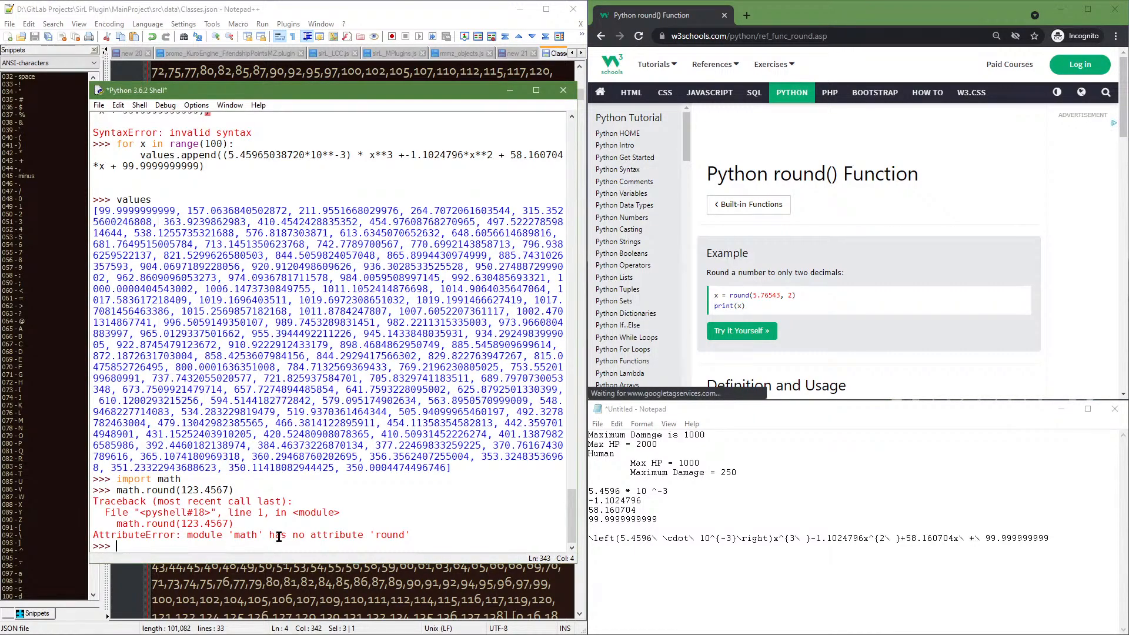
{"action": "type", "text": "round(1234."}
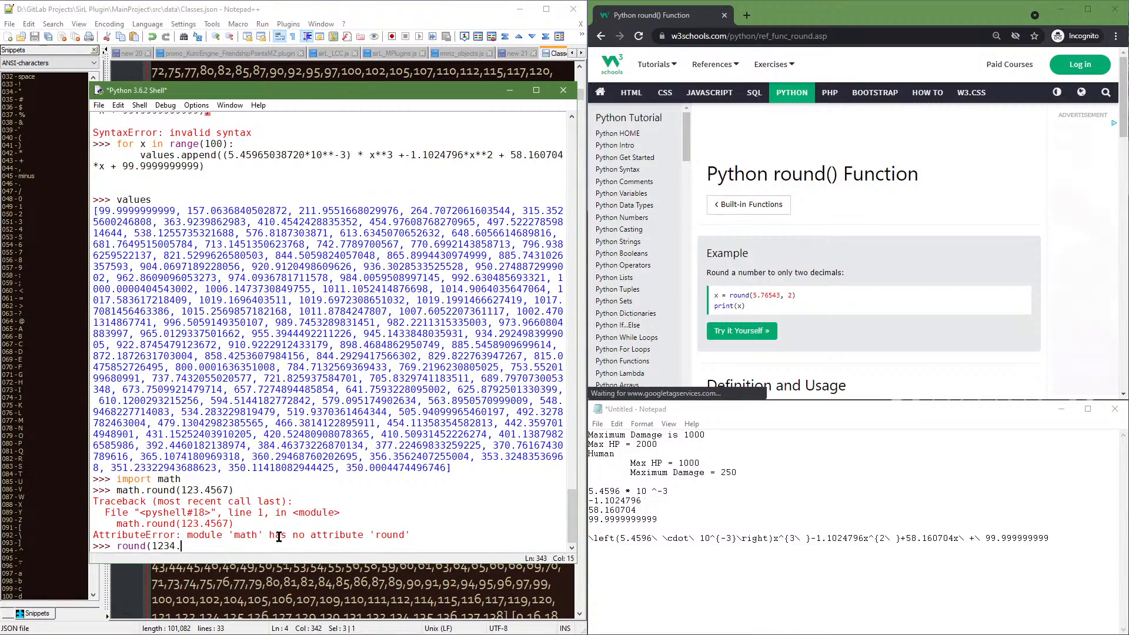
{"action": "type", "text": "456"}
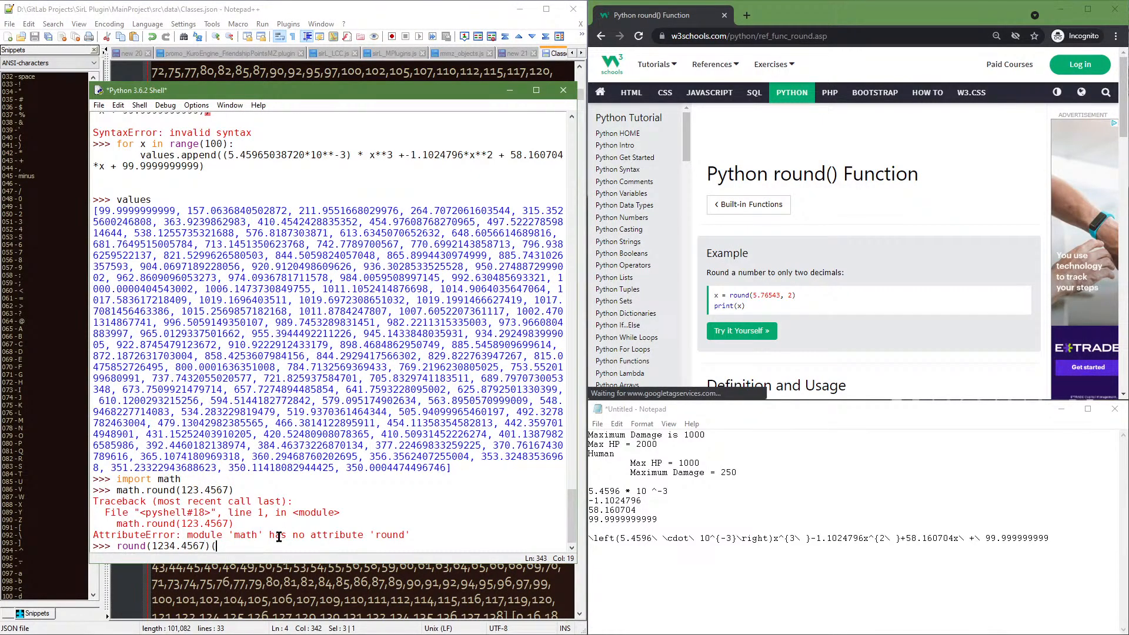
{"action": "type", "text": "7)"}
{"action": "key", "text": "Return"}
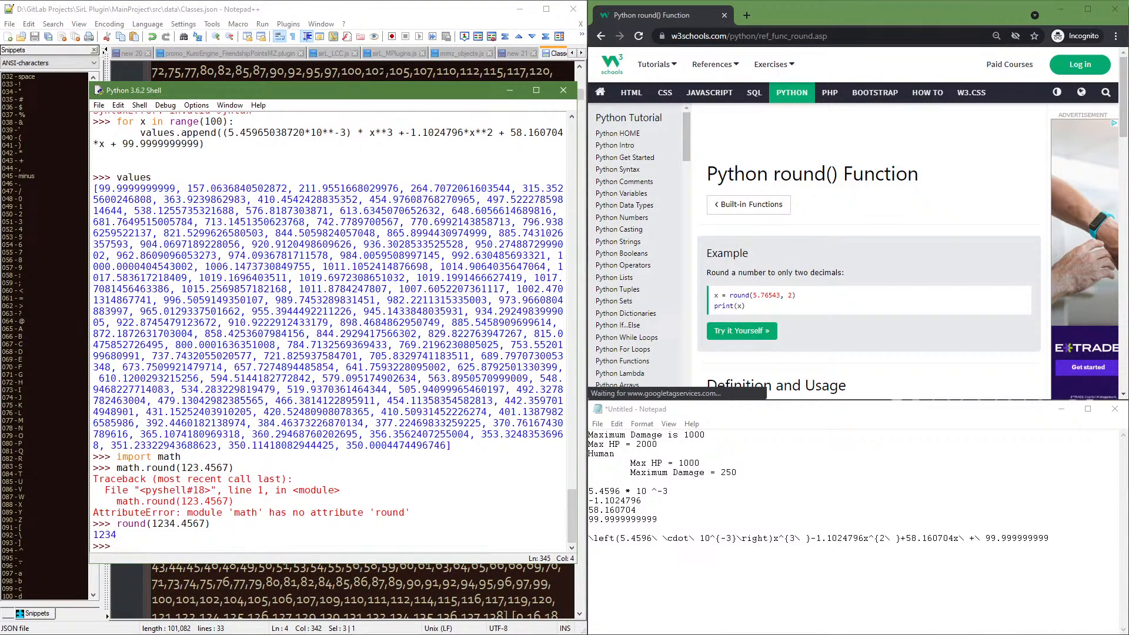
Move the shell window back off the Classes.json text and copy the corrected range(100) values.append loop
{"action": "left_click_drag", "start_coordinate": [392, 88], "coordinate": [858, 35]}
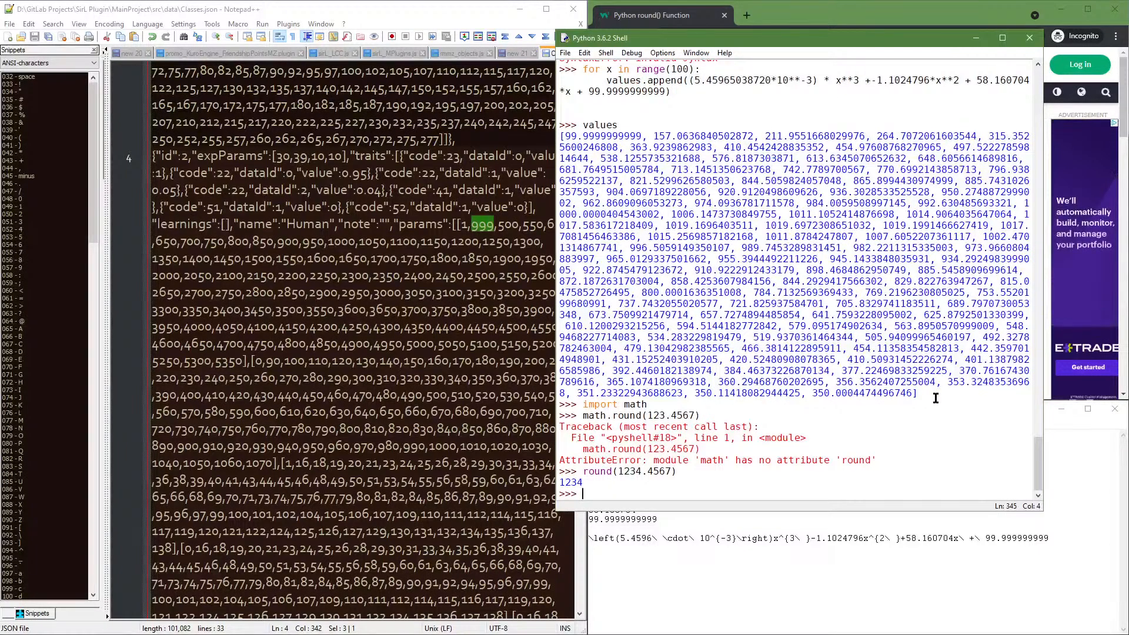
{"action": "left_click_drag", "start_coordinate": [917, 392], "coordinate": [559, 147]}
{"action": "left_click", "coordinate": [607, 137]}
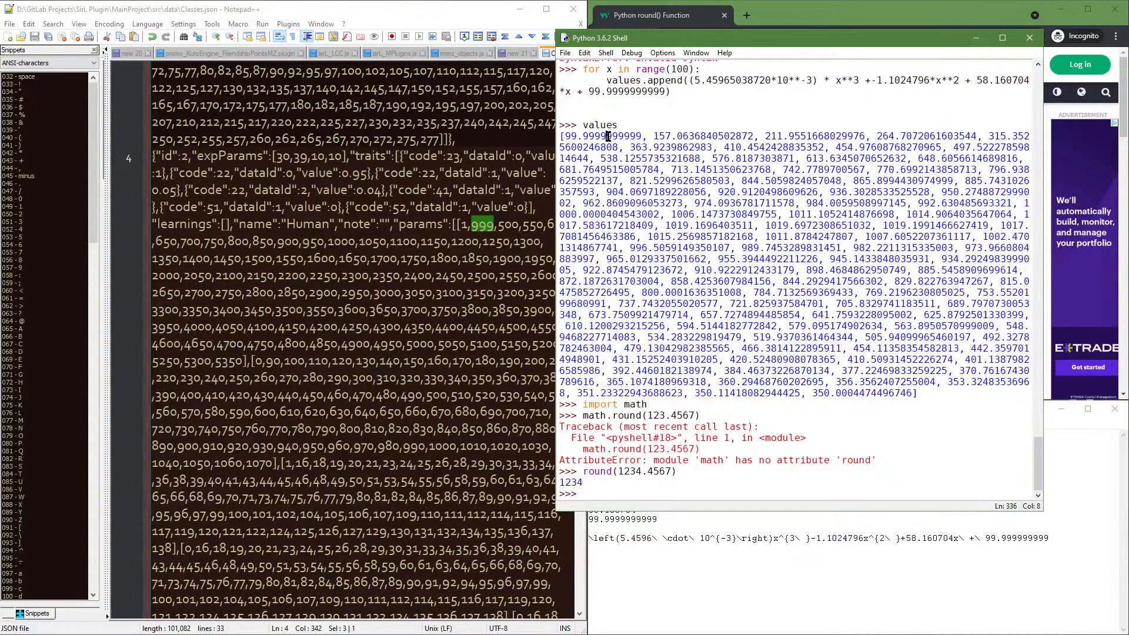
{"action": "scroll", "coordinate": [623, 153], "scroll_direction": "up", "scroll_amount": 5}
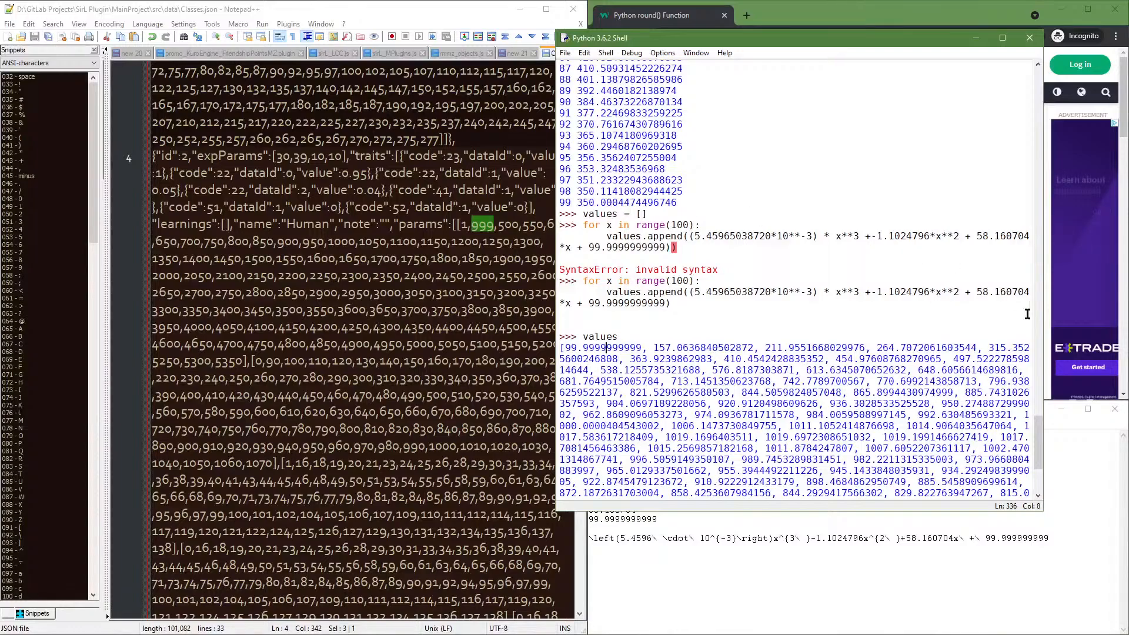
{"action": "left_click_drag", "start_coordinate": [1037, 432], "coordinate": [1008, 462]}
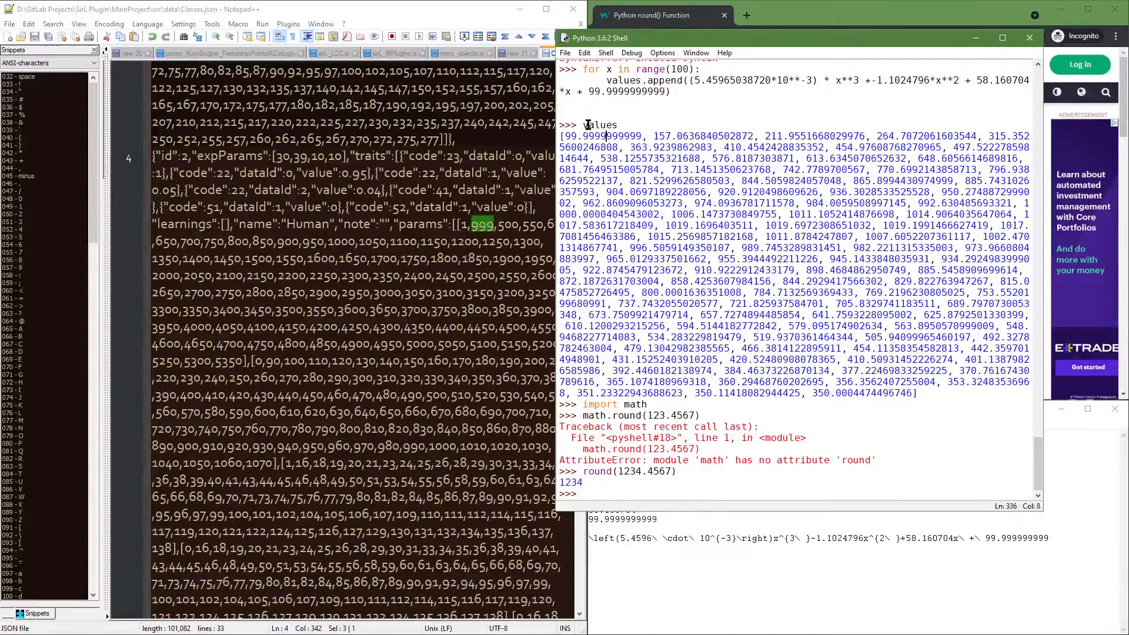
{"action": "scroll", "coordinate": [691, 169], "scroll_direction": "up", "scroll_amount": 3}
{"action": "left_click_drag", "start_coordinate": [687, 210], "coordinate": [584, 186]}
{"action": "scroll", "coordinate": [707, 213], "scroll_direction": "down", "scroll_amount": 3}
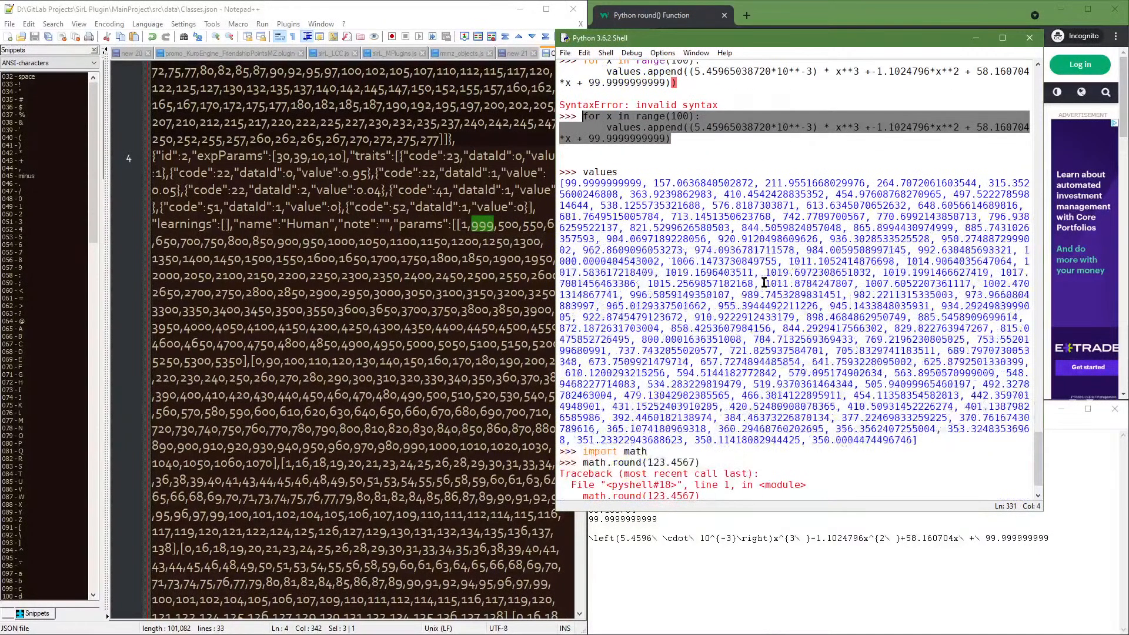
Reset values to an empty list and enter the copied values.append loop at the prompt
{"action": "left_click", "coordinate": [636, 492]}
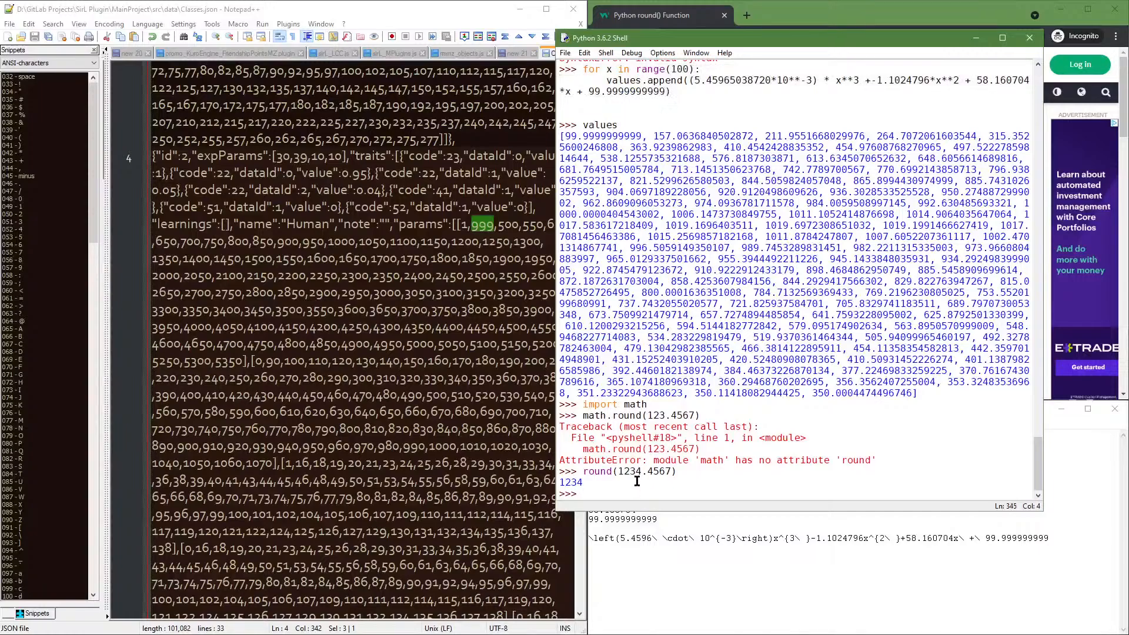
{"action": "type", "text": "values "}
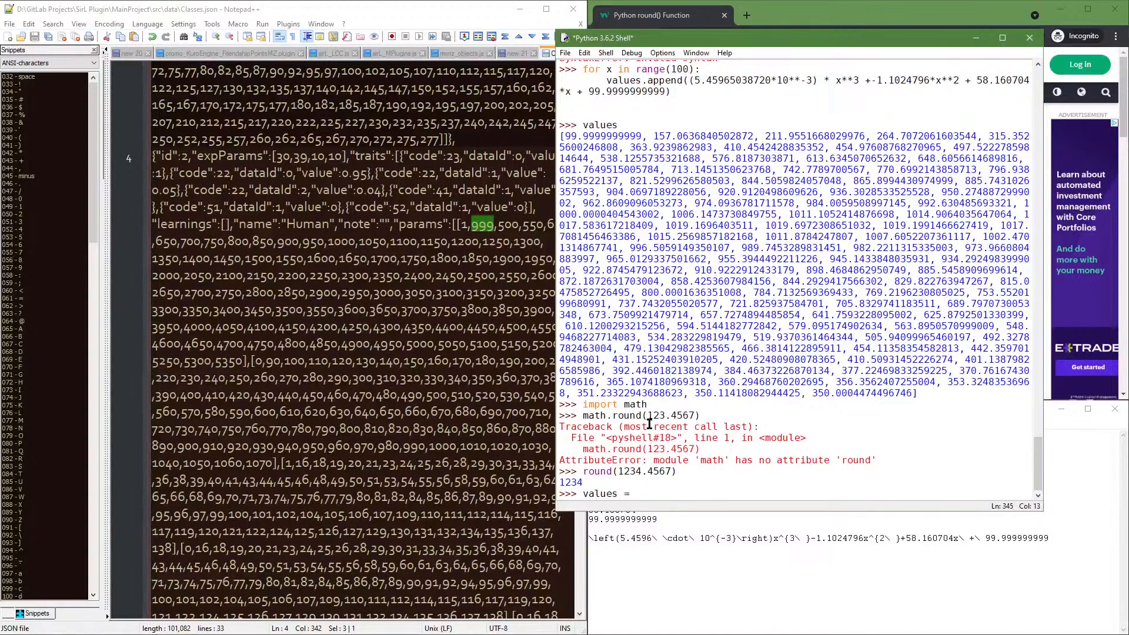
{"action": "type", "text": "= []"}
{"action": "key", "text": "Return"}
{"action": "type", "text": "for x in range(100): \tvalues.append((5.45965038720*10**-3) * x**3 +-1.1024796*x**2 + 58.160704*x + 99.9999999999)"}
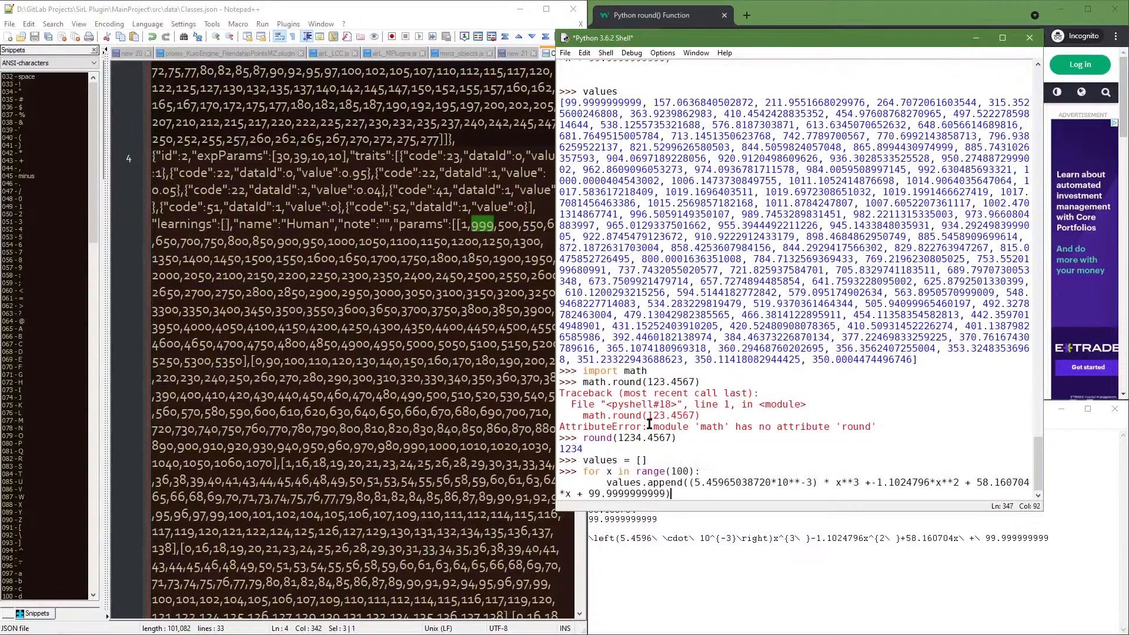
Wrap the cubic expression inside values.append in round( ), balance the parentheses, and run the loop
{"action": "left_click", "coordinate": [688, 482]}
{"action": "key", "text": "Left"}
{"action": "type", "text": "round"}
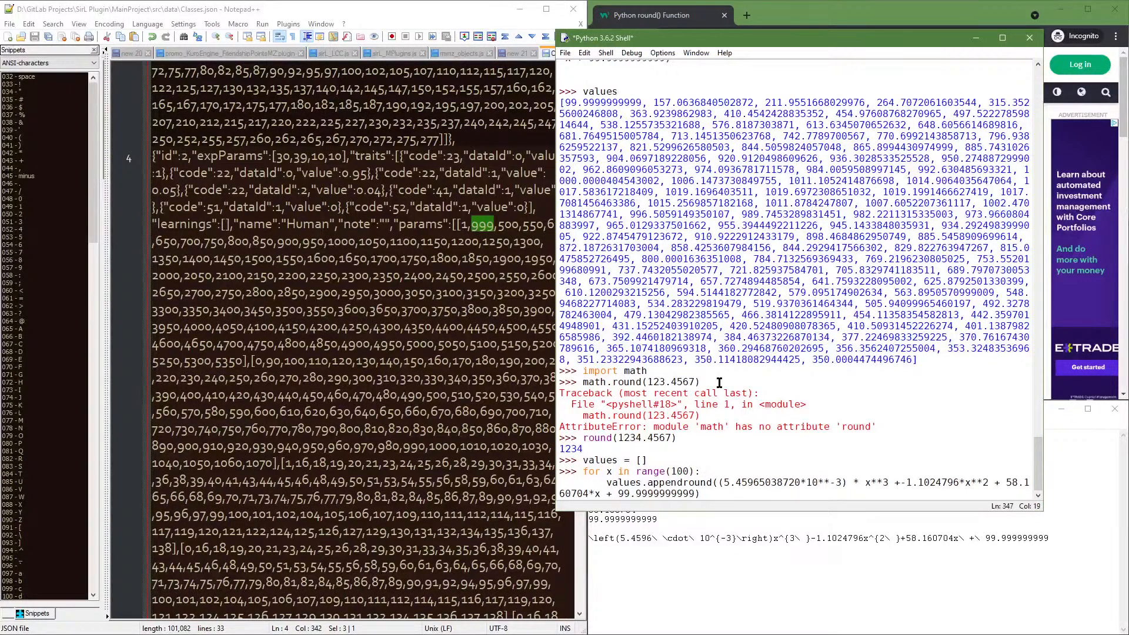
{"action": "type", "text": "("}
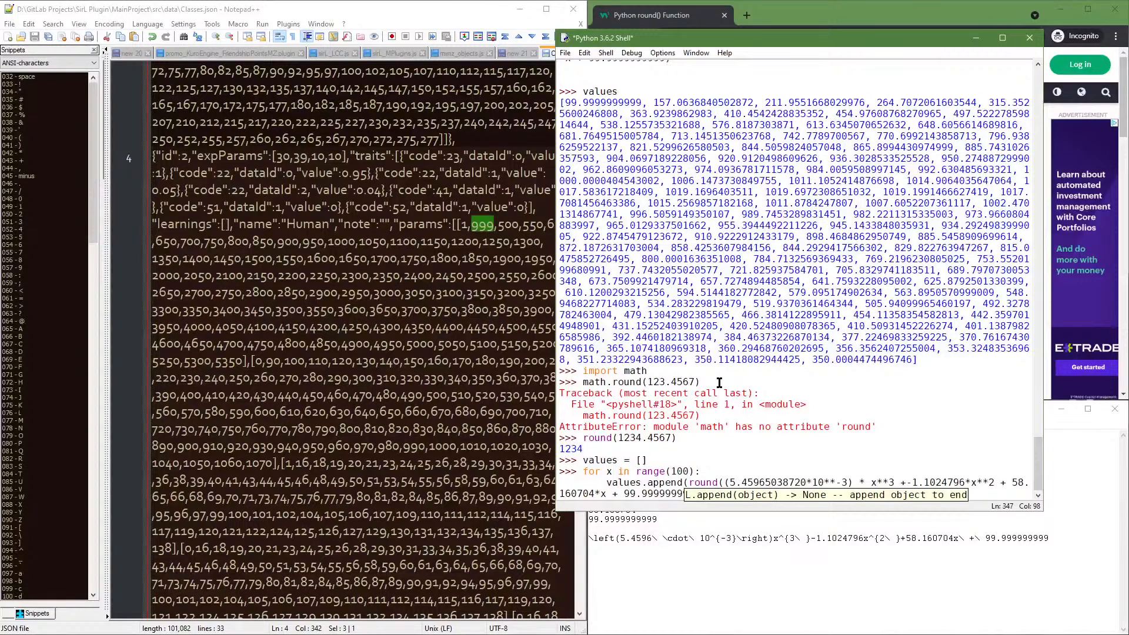
{"action": "type", "text": ")"}
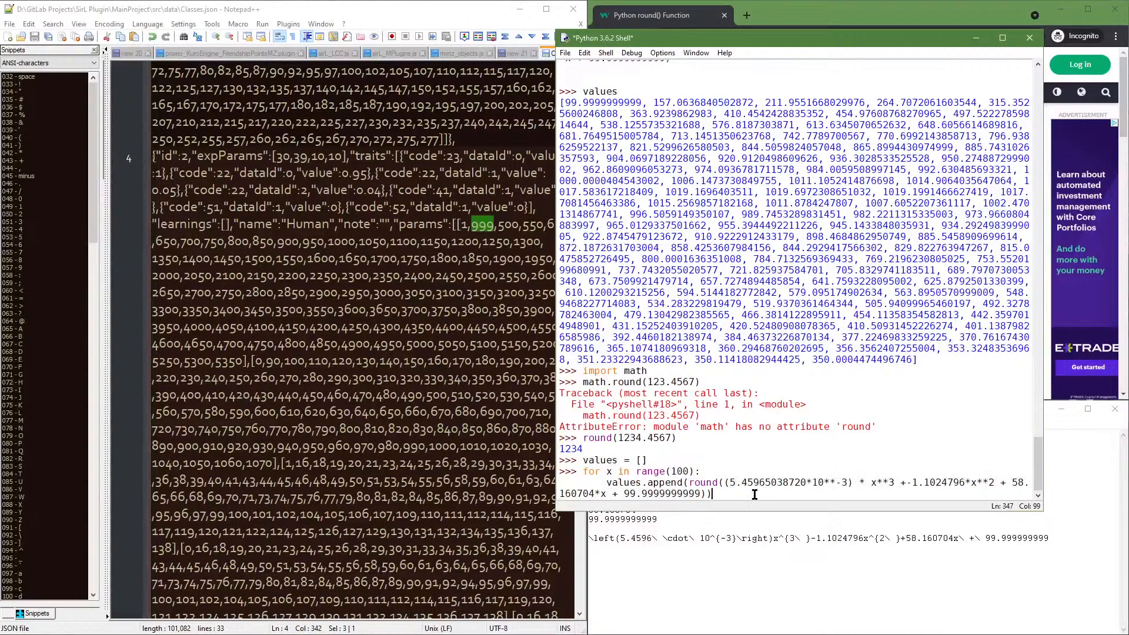
{"action": "key", "text": "Return"}
{"action": "key", "text": "Return"}
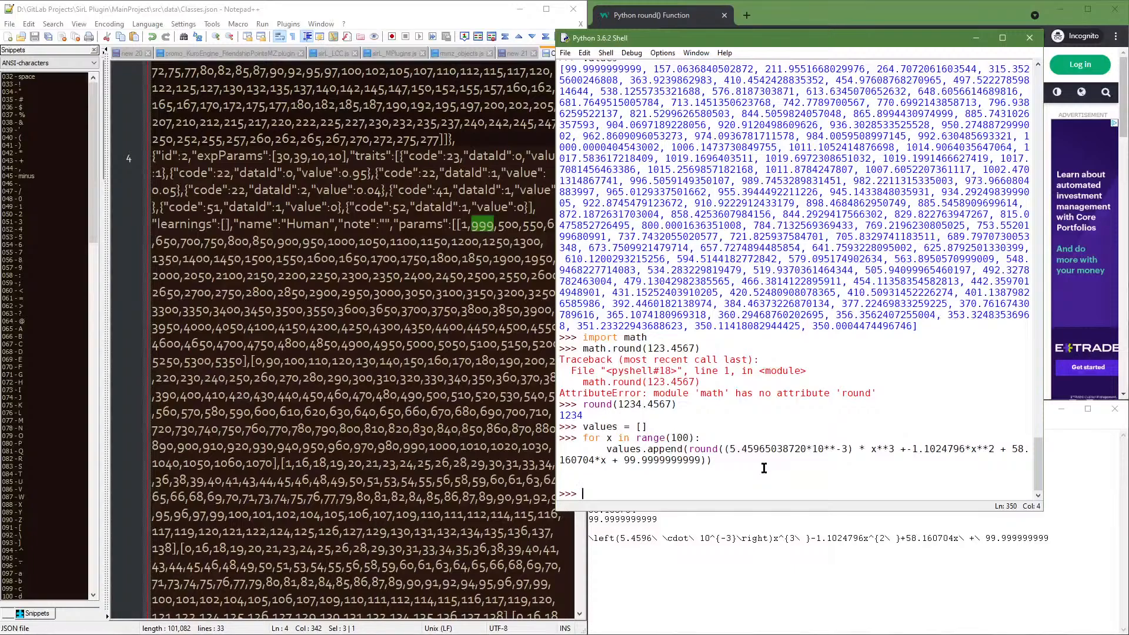
Display the rounded values list and copy the whole list including its square brackets
{"action": "type", "text": "values"}
{"action": "key", "text": "Return"}
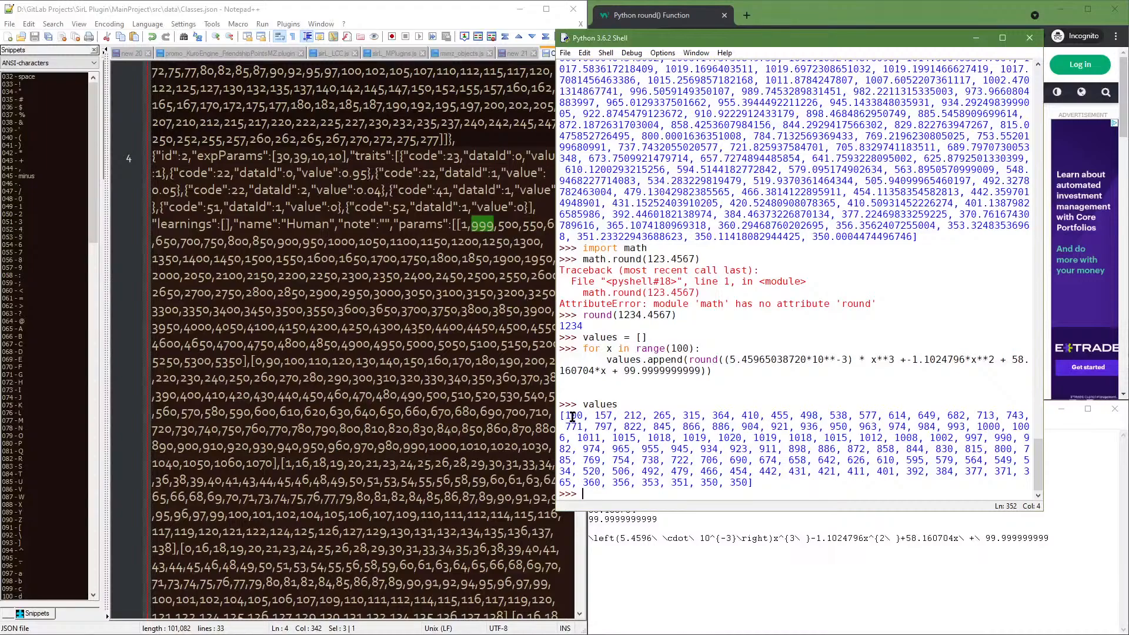
{"action": "left_click_drag", "start_coordinate": [561, 416], "coordinate": [755, 483]}
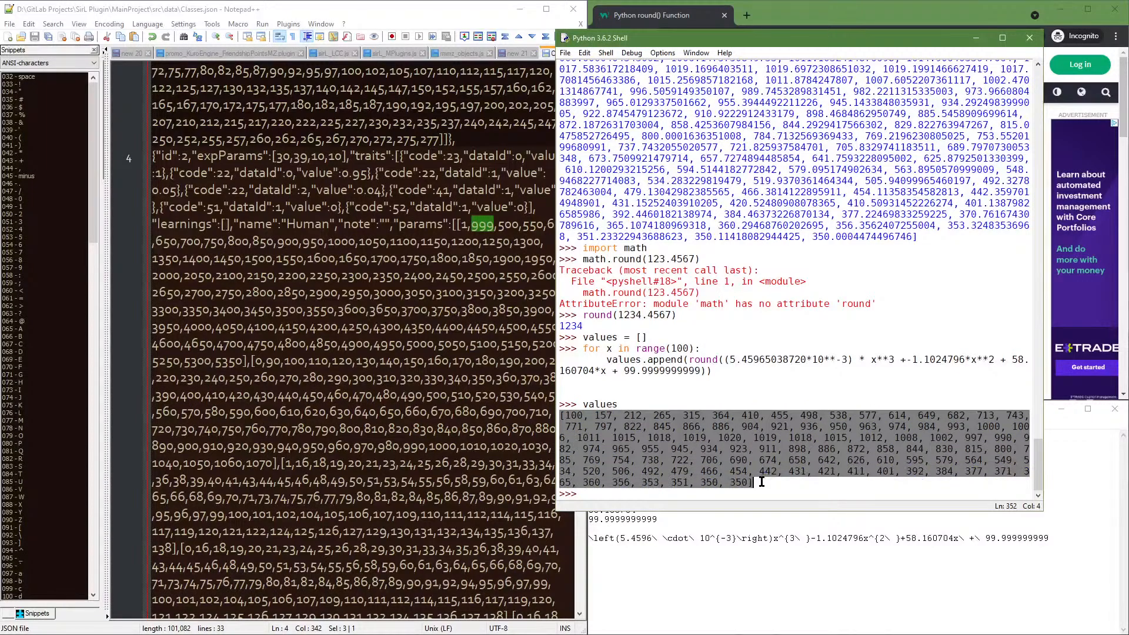
Replace the first params array of the Human class in Classes.json with the copied list of rounded values
{"action": "left_click", "coordinate": [454, 224]}
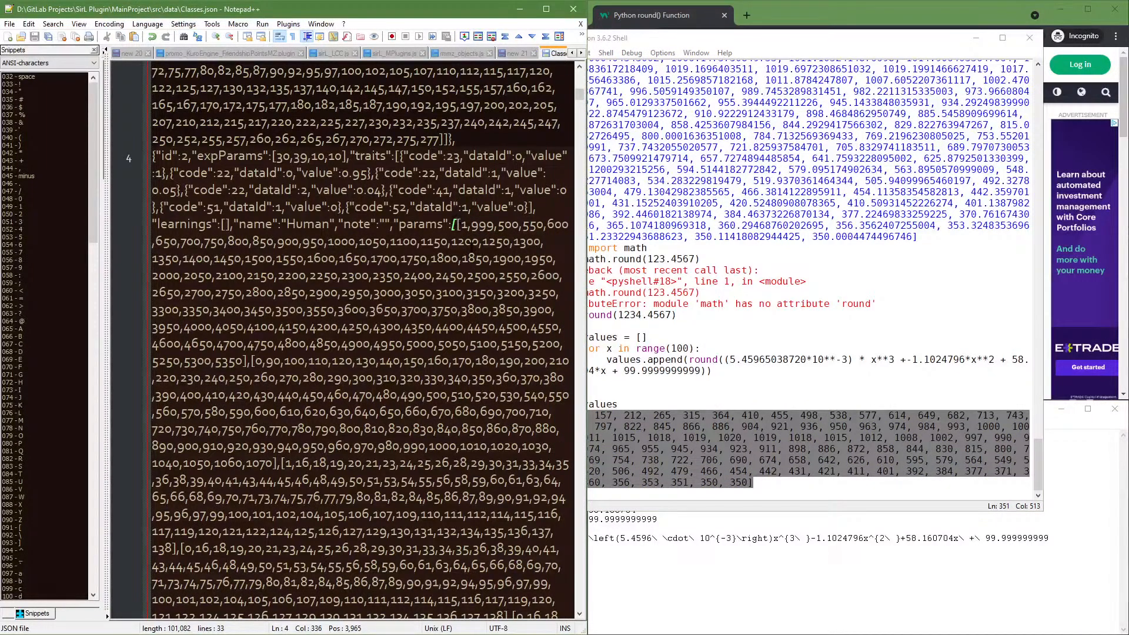
{"action": "key", "text": "Right"}
{"action": "key", "text": "ctrl+alt+b"}
{"action": "type", "text": "[100, 157, 212, 265, 315, 364, 410, 455, 498, 538, 577, 614, 649, 682, 713, 743, 771, 797, 822, 845, 866, 886, 904, 921, 936, 950, 963, 974, 984, 993, 1000, 1006, 1011, 1015, 1018, 1019, 1020, 1019, 1018, 1015, 1012, 1008, 1002, 997, 990, 982, 974, 965, 955, 945, 934, 923, 911, 898, 886, 872, 858, 844, 830, 815, 800, 785, 769, 754, 738, 722, 706, 690, 674, 658, 642, 626, 610, 595, 579, 564, 549, 534, 520, 506, 492, 479, 466, 454, 442, 431, 421, 411, 401, 392, 384, 377, 371, 365, 360, 356, 353, 351, 350, 350]"}
Change the first number of the Human class's new params array to 1 and save Classes.json
{"action": "double_click", "coordinate": [471, 224]}
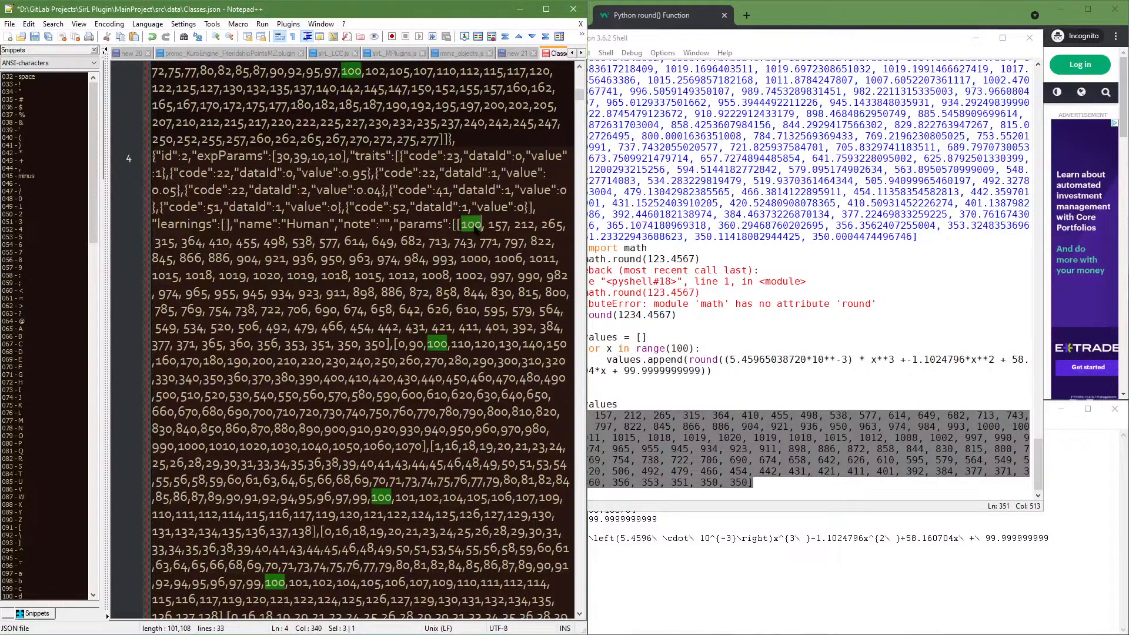
{"action": "type", "text": "1"}
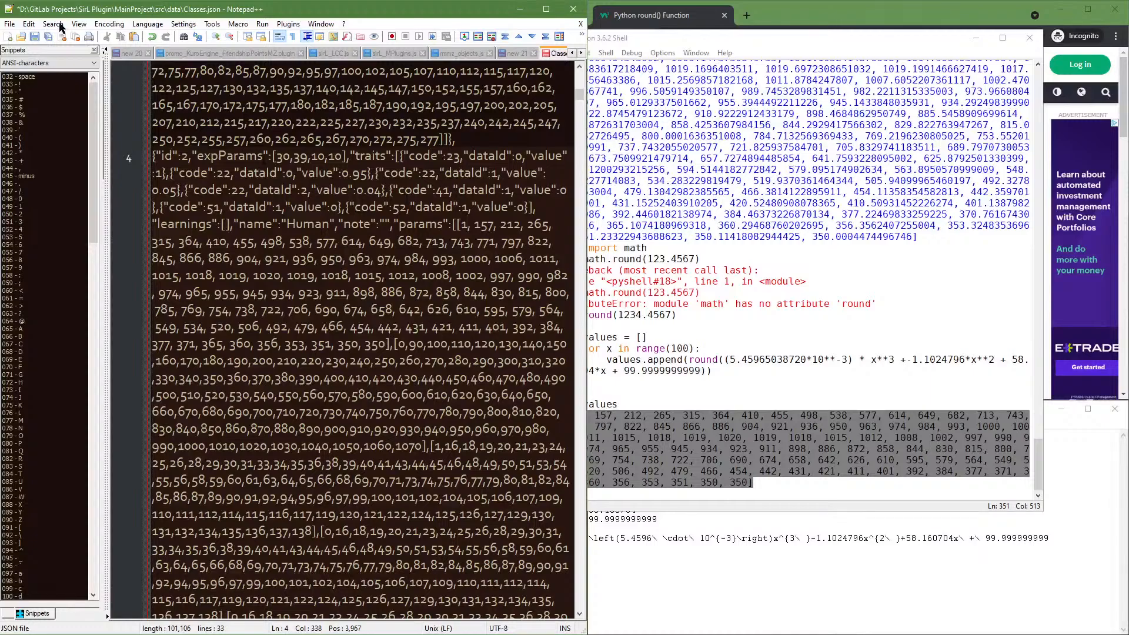
{"action": "left_click", "coordinate": [35, 37]}
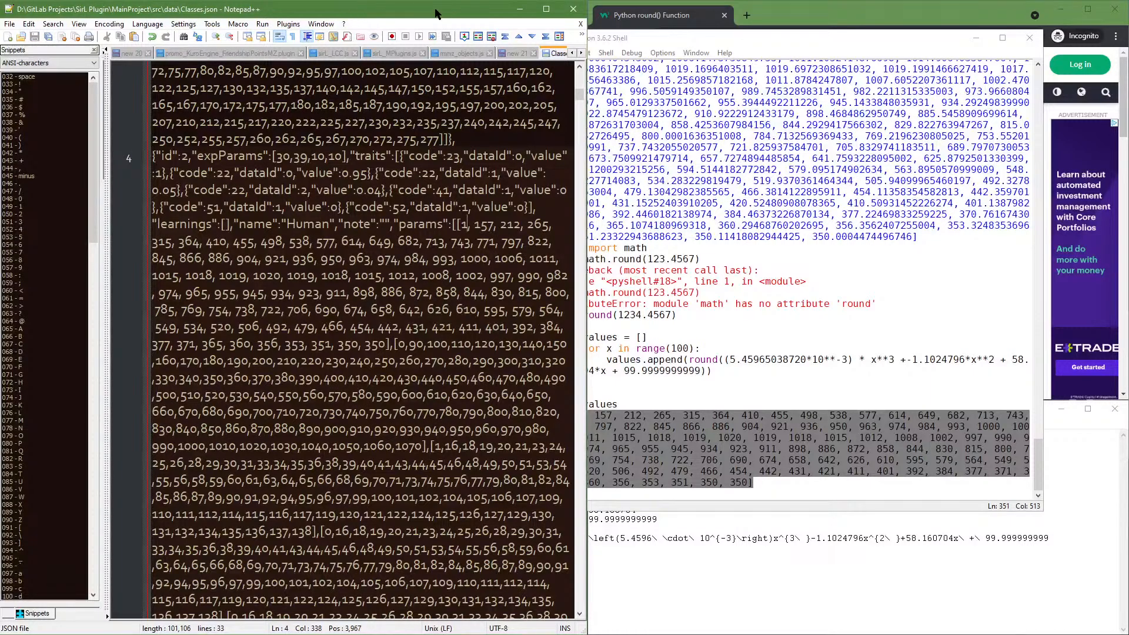
Switch to RPG Maker MZ and reload the externally modified project data
{"action": "left_click_drag", "start_coordinate": [435, 13], "coordinate": [312, 145]}
{"action": "left_click", "coordinate": [404, 90]}
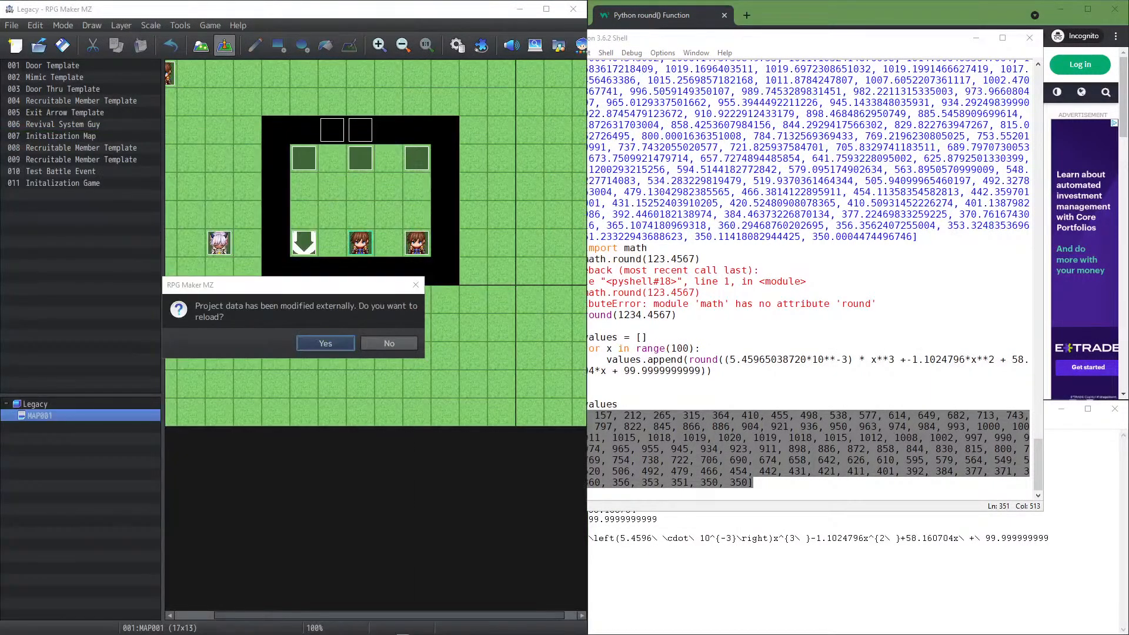
{"action": "left_click", "coordinate": [325, 342]}
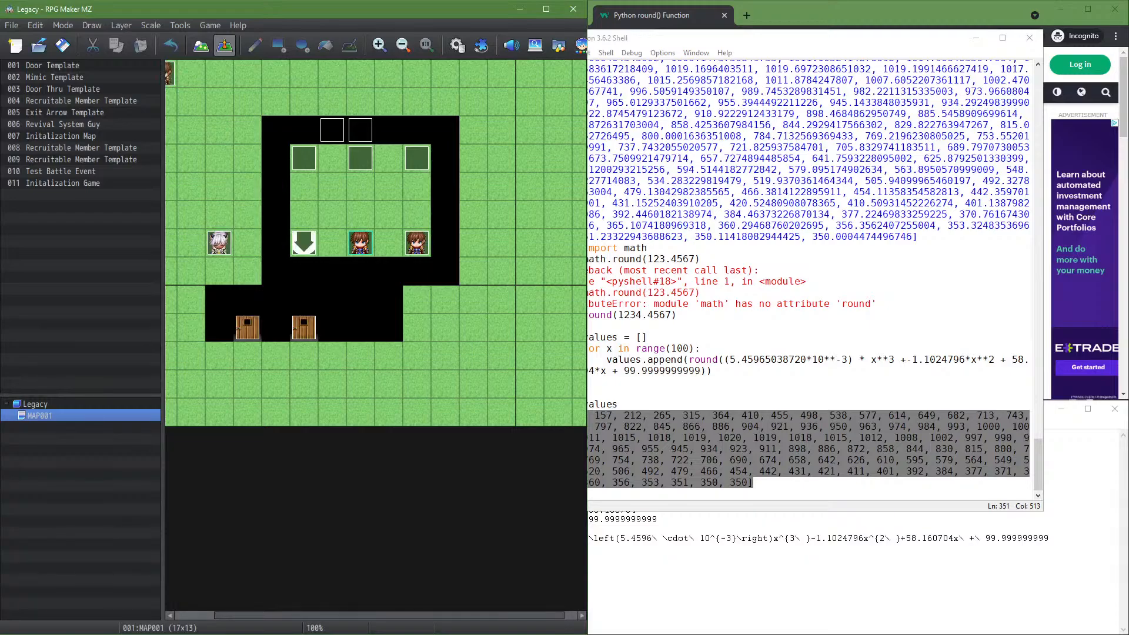
{"action": "key", "text": "alt+Tab"}
{"action": "key", "text": "alt+Tab"}
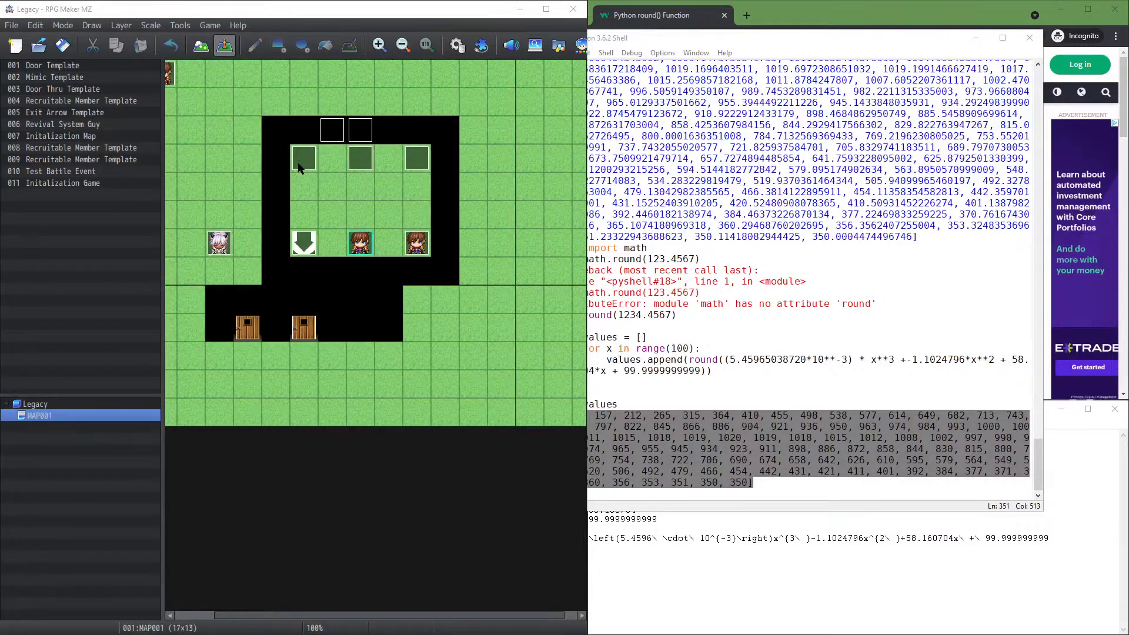
Open the Human class's Max HP parameter curve in the database and check its values across low, middle and high levels
{"action": "left_click", "coordinate": [453, 47]}
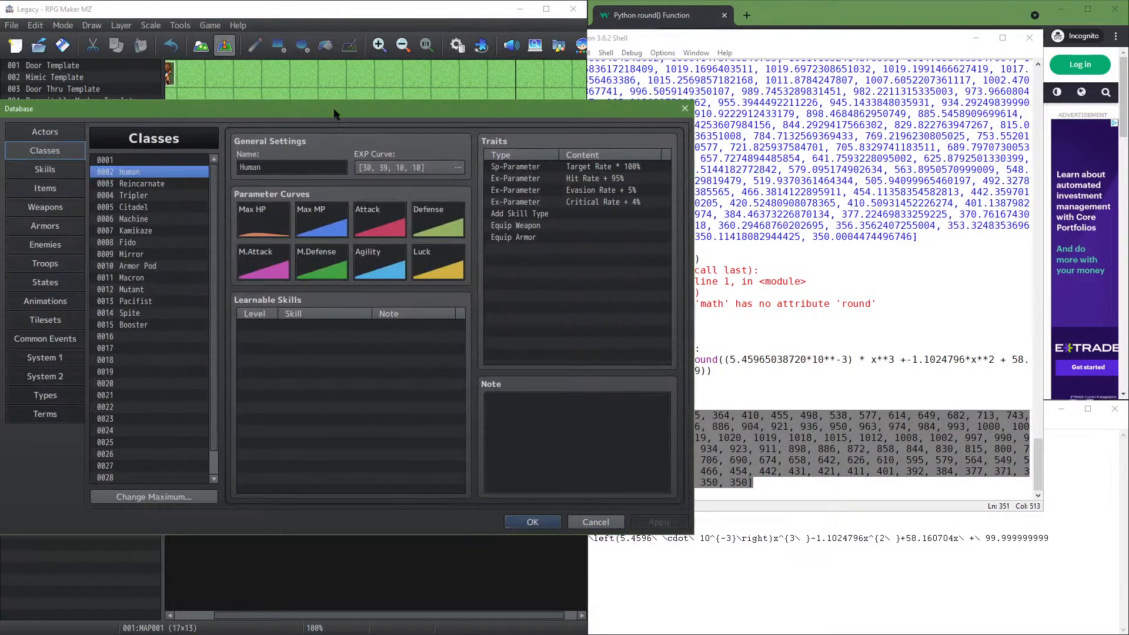
{"action": "double_click", "coordinate": [278, 220]}
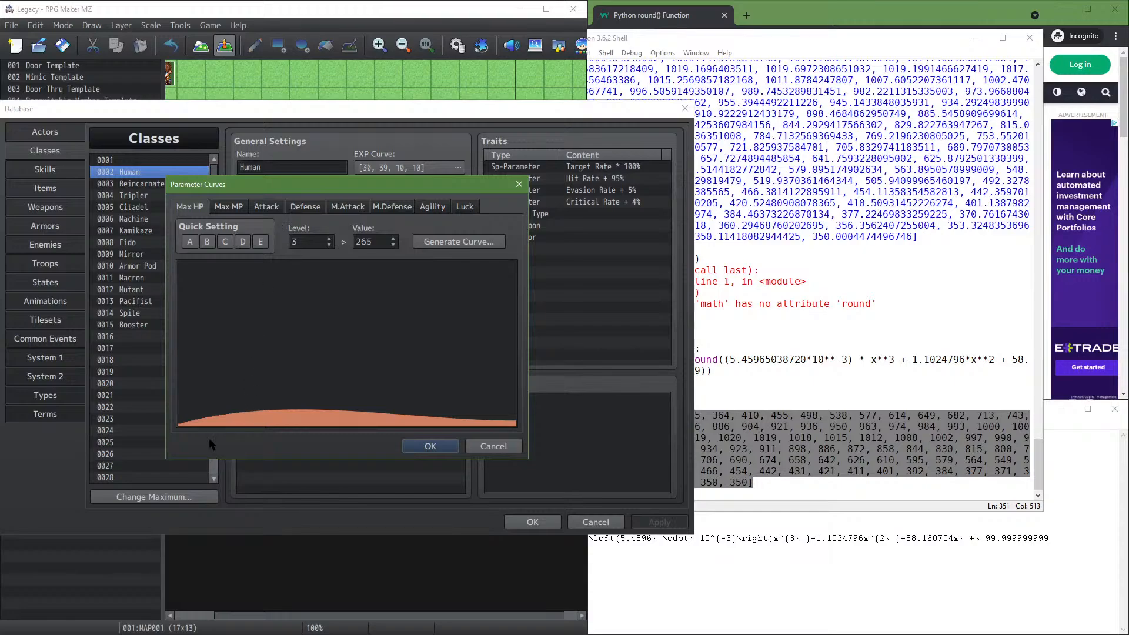
{"action": "left_click", "coordinate": [311, 241]}
{"action": "scroll", "coordinate": [311, 242], "scroll_direction": "up", "scroll_amount": 16}
{"action": "scroll", "coordinate": [311, 241], "scroll_direction": "up", "scroll_amount": 15}
{"action": "scroll", "coordinate": [311, 241], "scroll_direction": "down", "scroll_amount": 2}
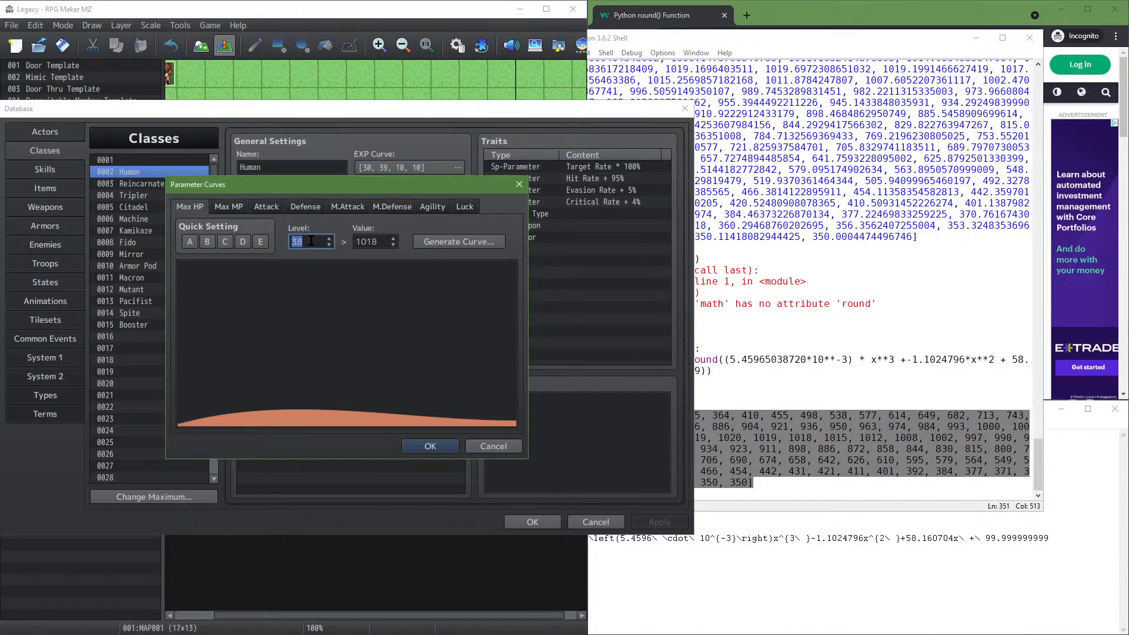
{"action": "scroll", "coordinate": [311, 241], "scroll_direction": "up", "scroll_amount": 3}
{"action": "scroll", "coordinate": [311, 242], "scroll_direction": "up", "scroll_amount": 20}
{"action": "scroll", "coordinate": [311, 241], "scroll_direction": "down", "scroll_amount": 1}
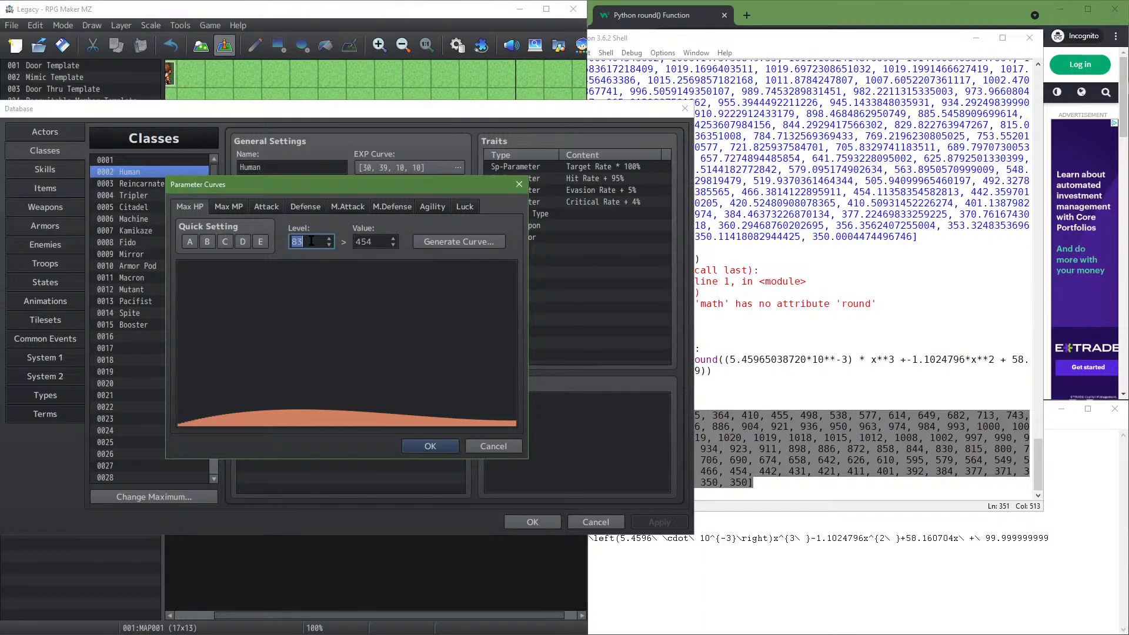
{"action": "scroll", "coordinate": [311, 241], "scroll_direction": "down", "scroll_amount": 20}
{"action": "scroll", "coordinate": [311, 241], "scroll_direction": "down", "scroll_amount": 15}
{"action": "scroll", "coordinate": [311, 241], "scroll_direction": "up", "scroll_amount": 1}
{"action": "scroll", "coordinate": [311, 241], "scroll_direction": "up", "scroll_amount": 2}
{"action": "scroll", "coordinate": [311, 241], "scroll_direction": "down", "scroll_amount": 3}
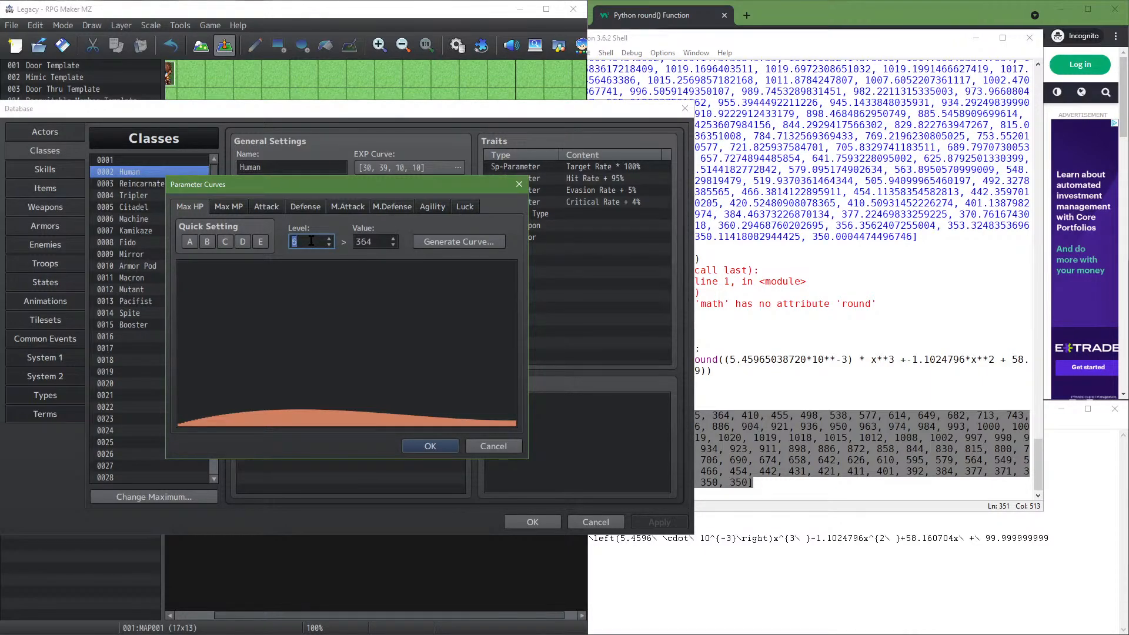
Examine how Human's Max HP grows from level 2 upward, compared with the HP targets in the notes
{"action": "left_click", "coordinate": [863, 585]}
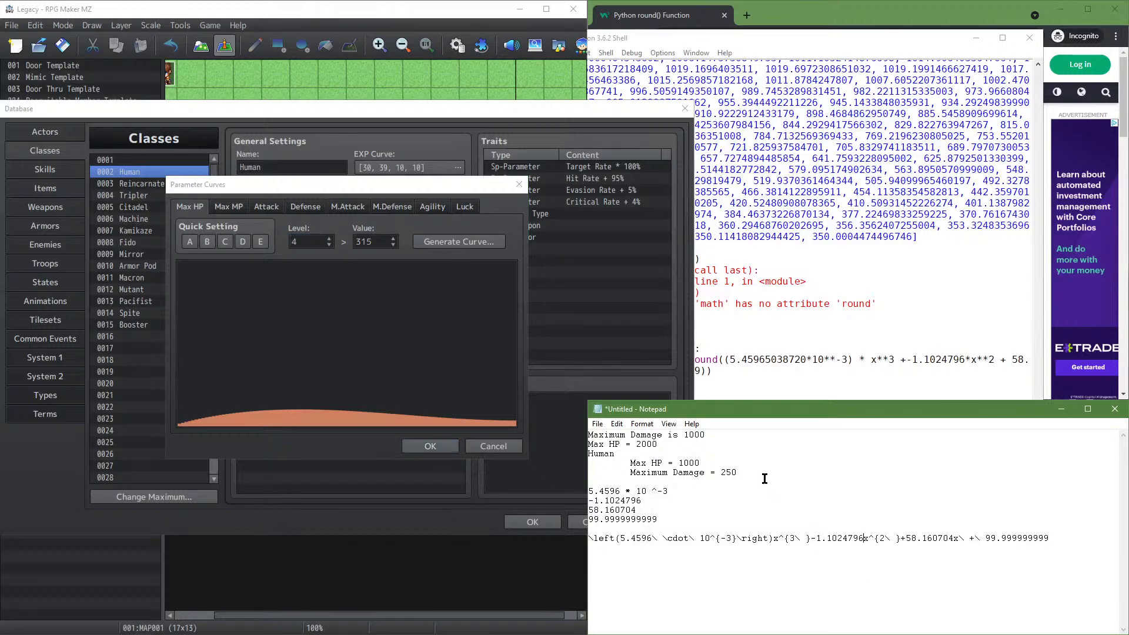
{"action": "left_click", "coordinate": [314, 239]}
{"action": "scroll", "coordinate": [313, 239], "scroll_direction": "down", "scroll_amount": 1}
{"action": "scroll", "coordinate": [313, 239], "scroll_direction": "down", "scroll_amount": 1}
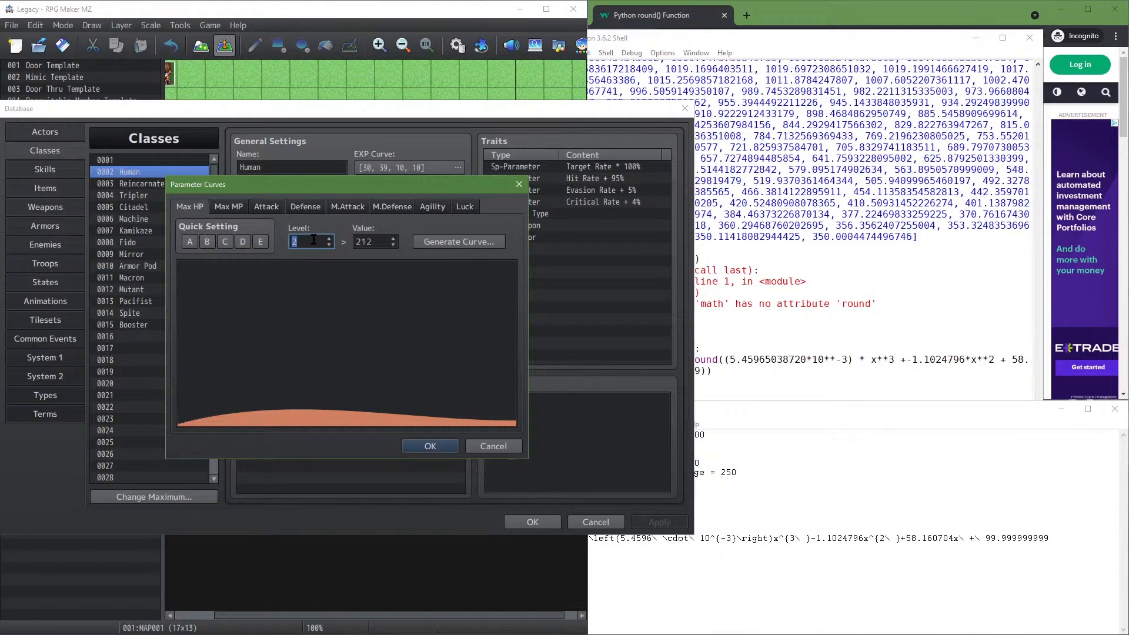
{"action": "scroll", "coordinate": [313, 239], "scroll_direction": "up", "scroll_amount": 1}
{"action": "scroll", "coordinate": [313, 239], "scroll_direction": "up", "scroll_amount": 4}
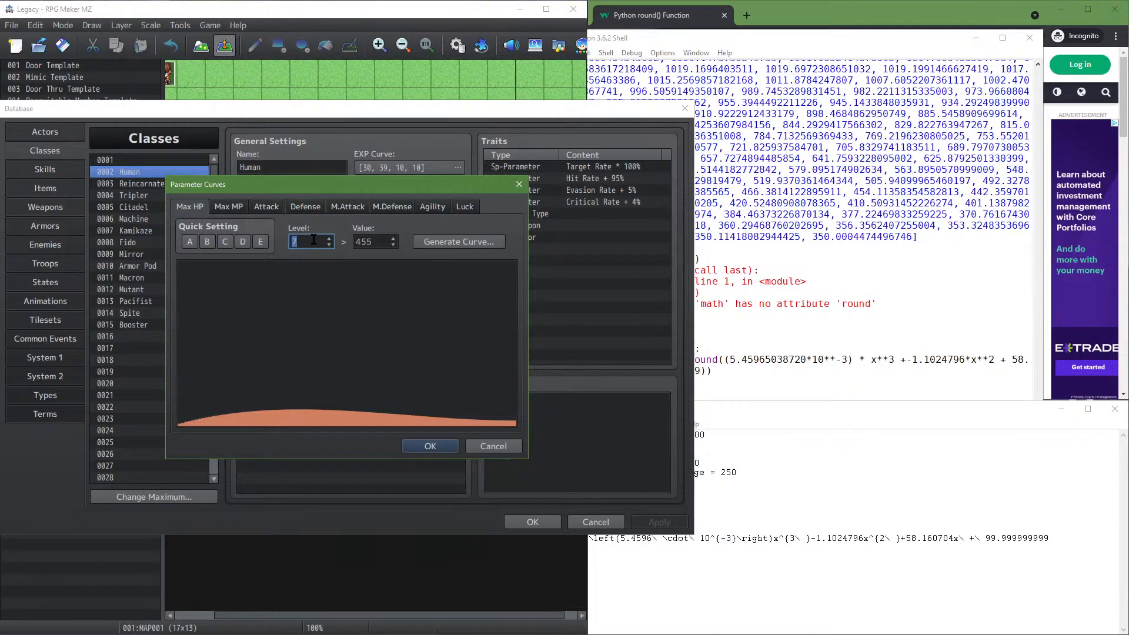
{"action": "scroll", "coordinate": [313, 240], "scroll_direction": "up", "scroll_amount": 2}
{"action": "scroll", "coordinate": [313, 239], "scroll_direction": "up", "scroll_amount": 6}
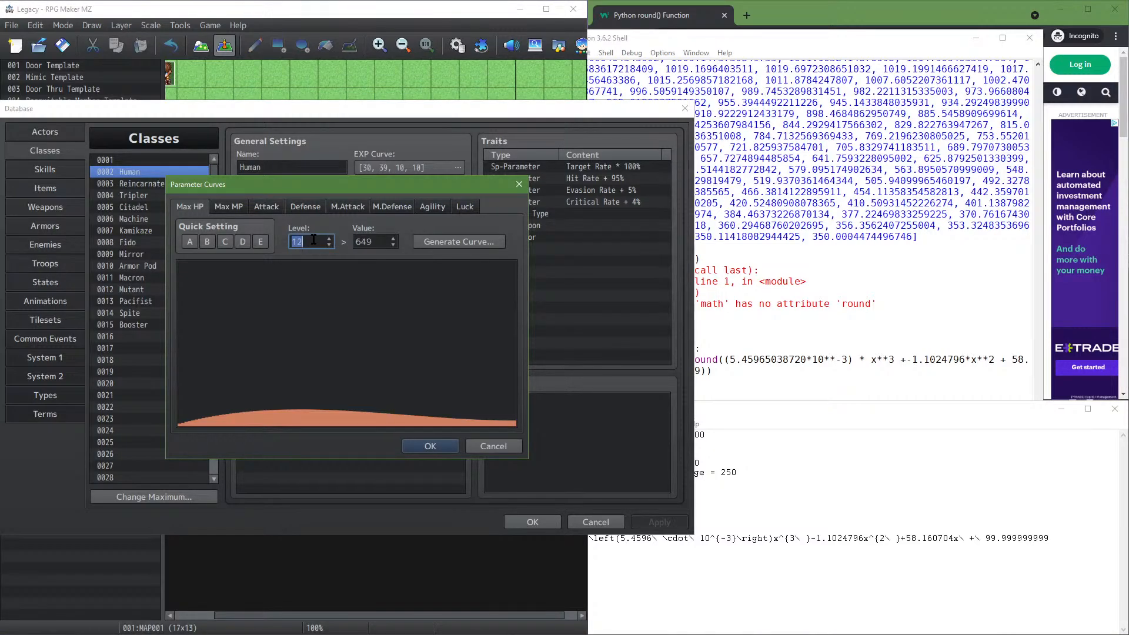
{"action": "scroll", "coordinate": [314, 239], "scroll_direction": "up", "scroll_amount": 3}
{"action": "scroll", "coordinate": [313, 240], "scroll_direction": "up", "scroll_amount": 2}
{"action": "scroll", "coordinate": [313, 240], "scroll_direction": "up", "scroll_amount": 1}
{"action": "scroll", "coordinate": [313, 239], "scroll_direction": "up", "scroll_amount": 1}
{"action": "scroll", "coordinate": [313, 239], "scroll_direction": "up", "scroll_amount": 20}
Set Human's Max HP to 1000 at level 31 and 1002 at level 32, and accept the curve
{"action": "scroll", "coordinate": [313, 239], "scroll_direction": "down", "scroll_amount": 20}
{"action": "scroll", "coordinate": [314, 239], "scroll_direction": "down", "scroll_amount": 4}
{"action": "scroll", "coordinate": [313, 239], "scroll_direction": "down", "scroll_amount": 2}
{"action": "scroll", "coordinate": [313, 239], "scroll_direction": "down", "scroll_amount": 3}
{"action": "double_click", "coordinate": [384, 241]}
{"action": "type", "text": "1000"}
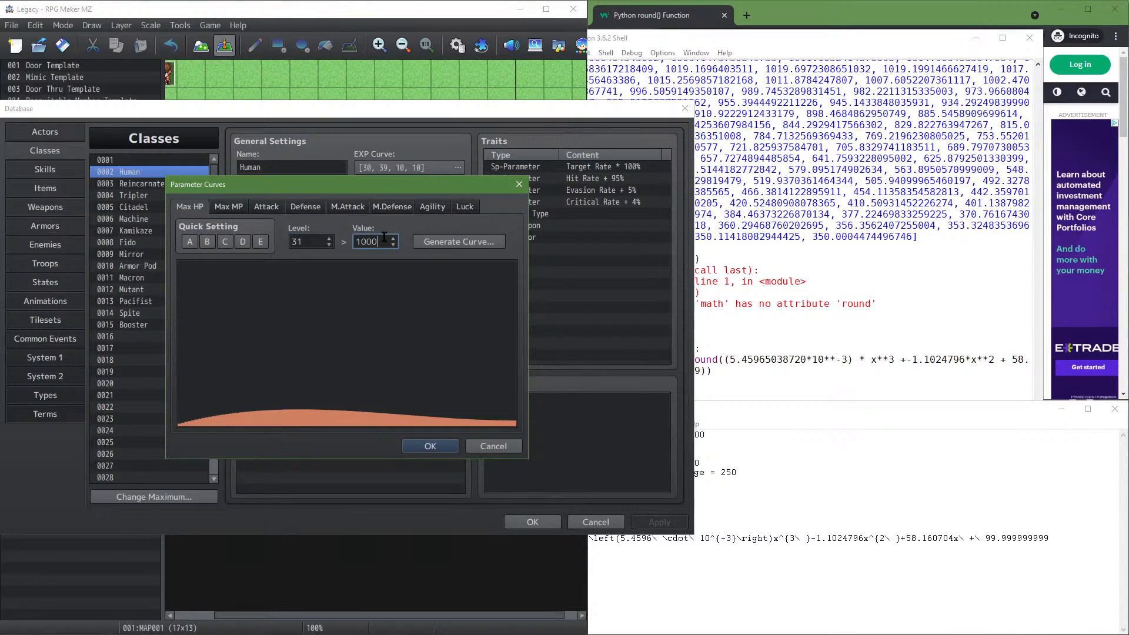
{"action": "scroll", "coordinate": [300, 240], "scroll_direction": "up", "scroll_amount": 1}
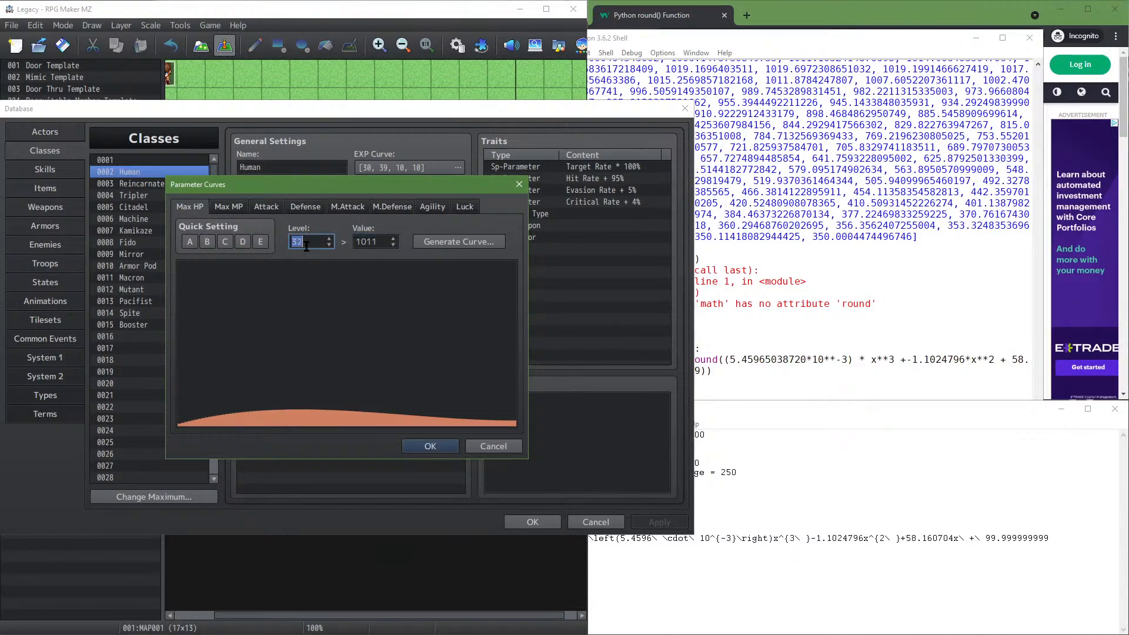
{"action": "double_click", "coordinate": [375, 242]}
{"action": "type", "text": "1002"}
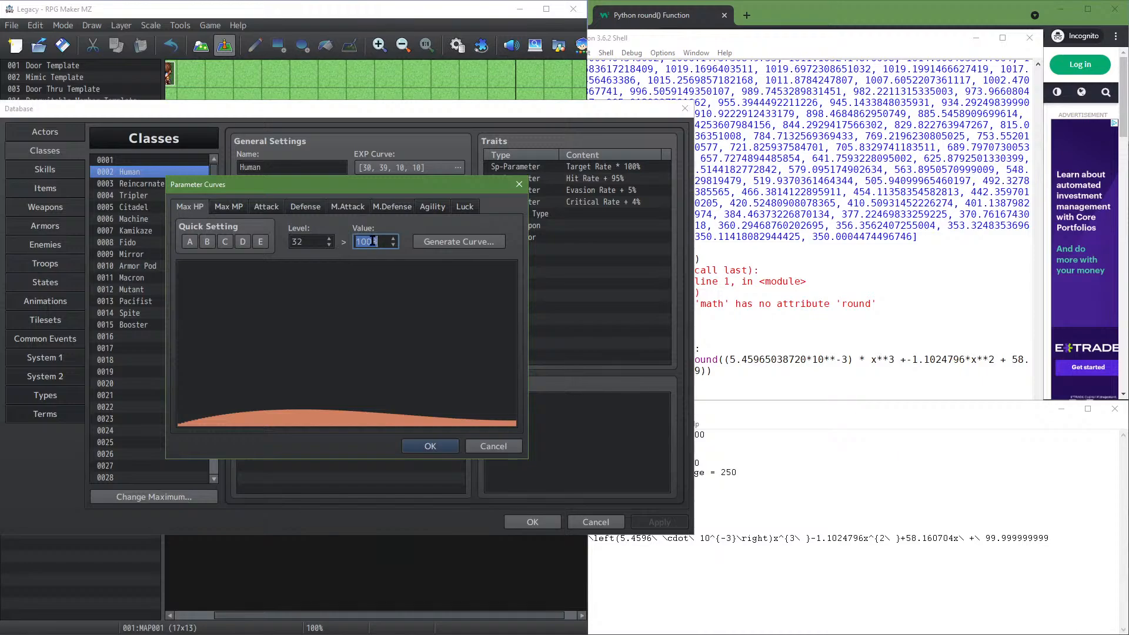
{"action": "key", "text": "Return"}
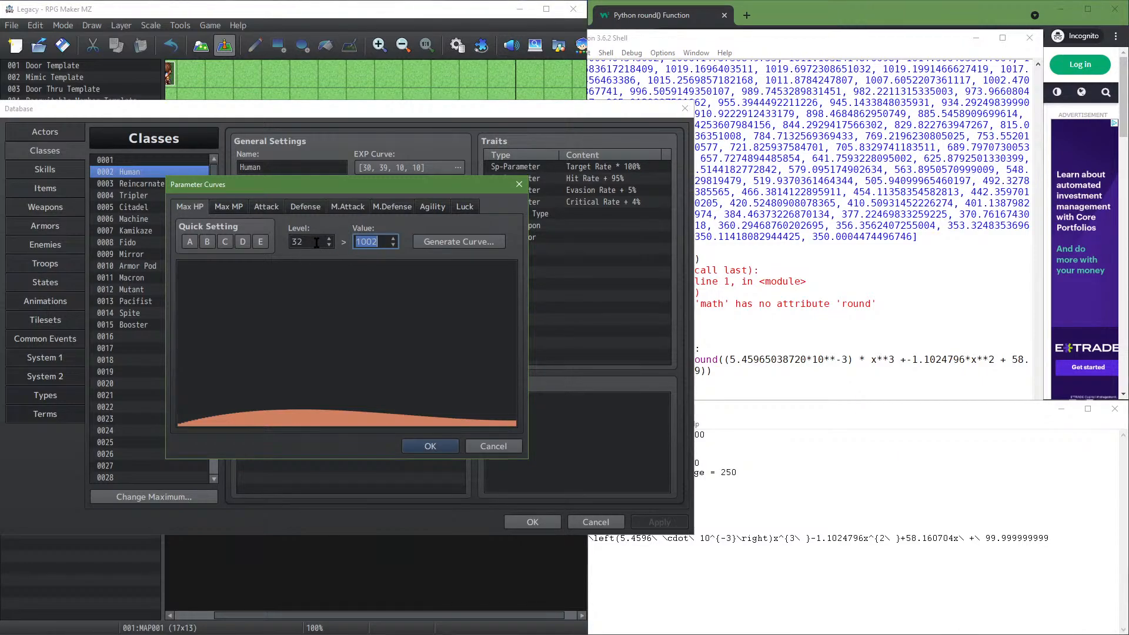
{"action": "scroll", "coordinate": [316, 243], "scroll_direction": "up", "scroll_amount": 1}
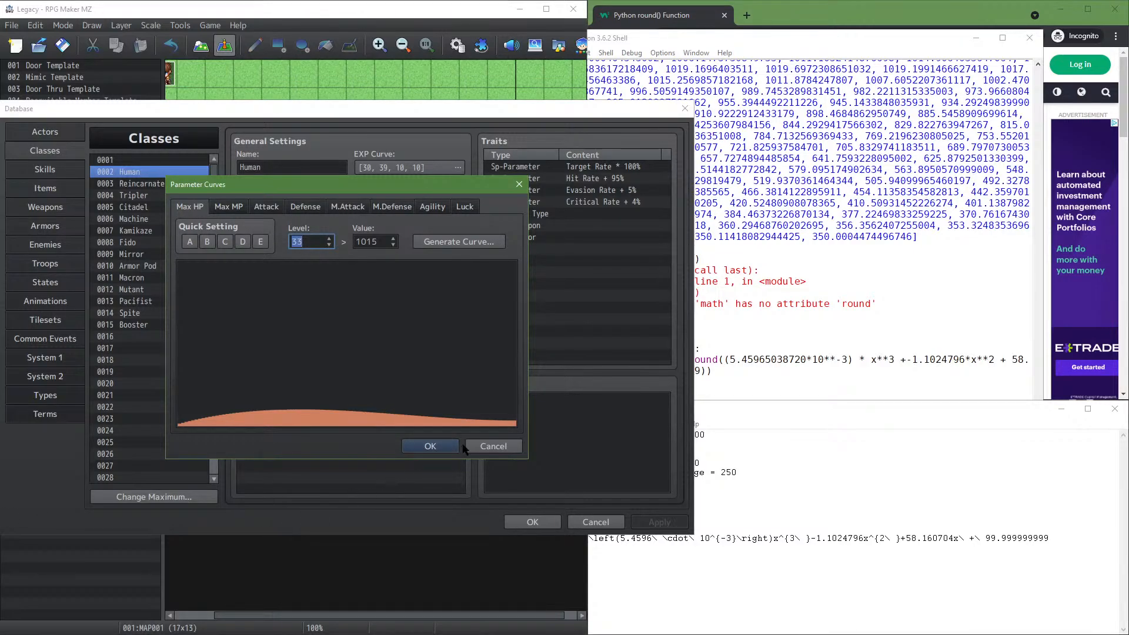
{"action": "left_click", "coordinate": [430, 446]}
Reopen Human's Max HP curve and check the values from level 30 to level 36
{"action": "double_click", "coordinate": [254, 215]}
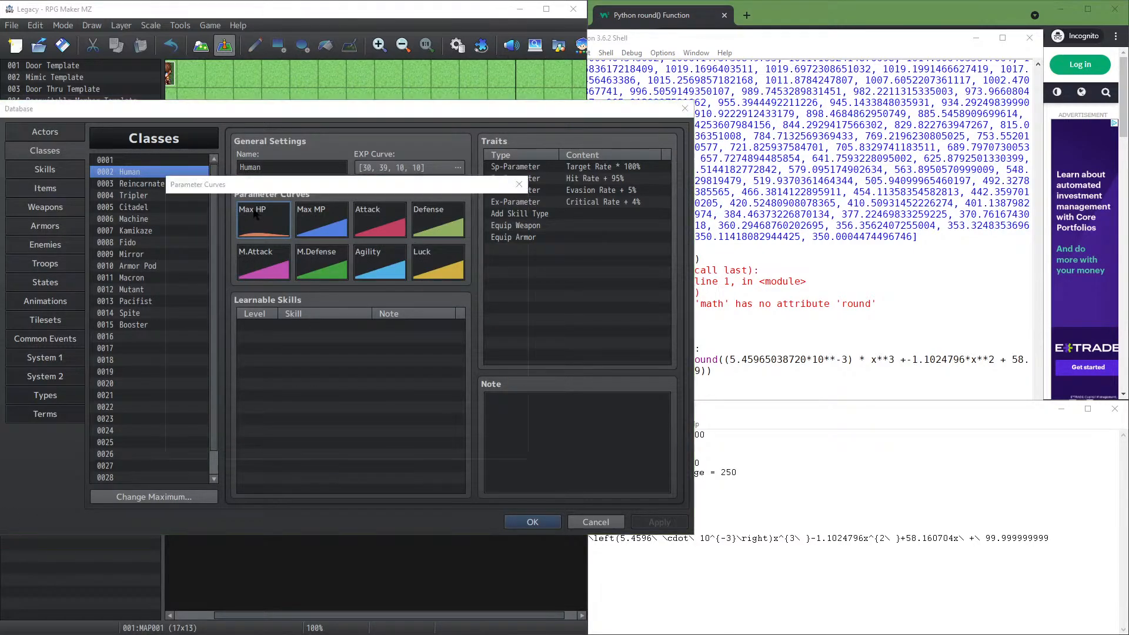
{"action": "scroll", "coordinate": [320, 245], "scroll_direction": "down", "scroll_amount": 3}
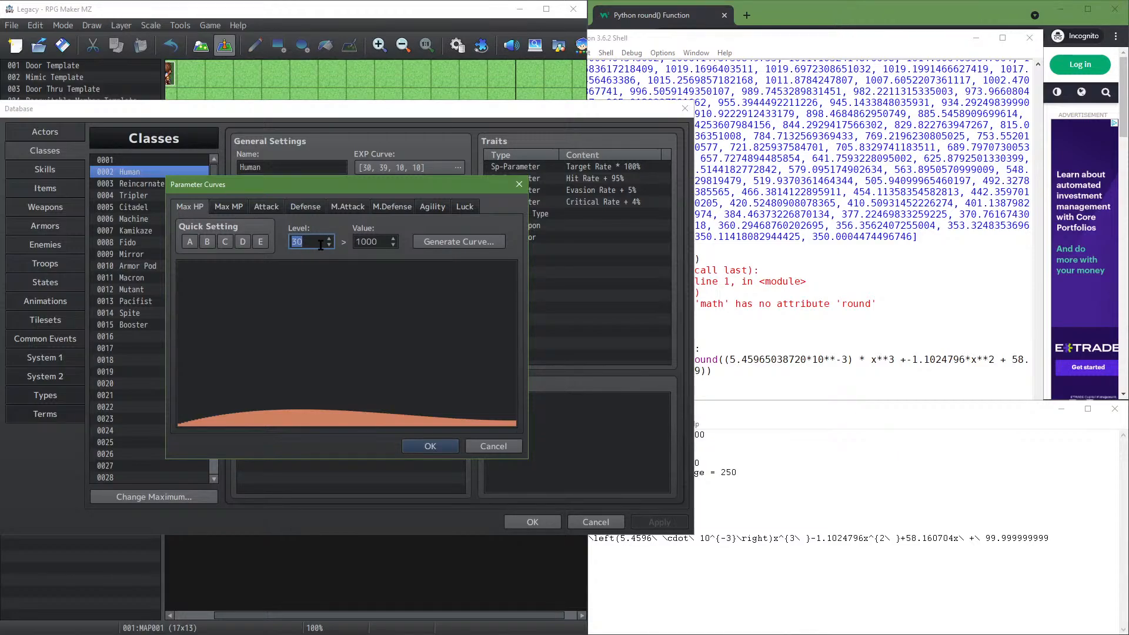
{"action": "scroll", "coordinate": [320, 245], "scroll_direction": "up", "scroll_amount": 1}
{"action": "scroll", "coordinate": [320, 245], "scroll_direction": "up", "scroll_amount": 1}
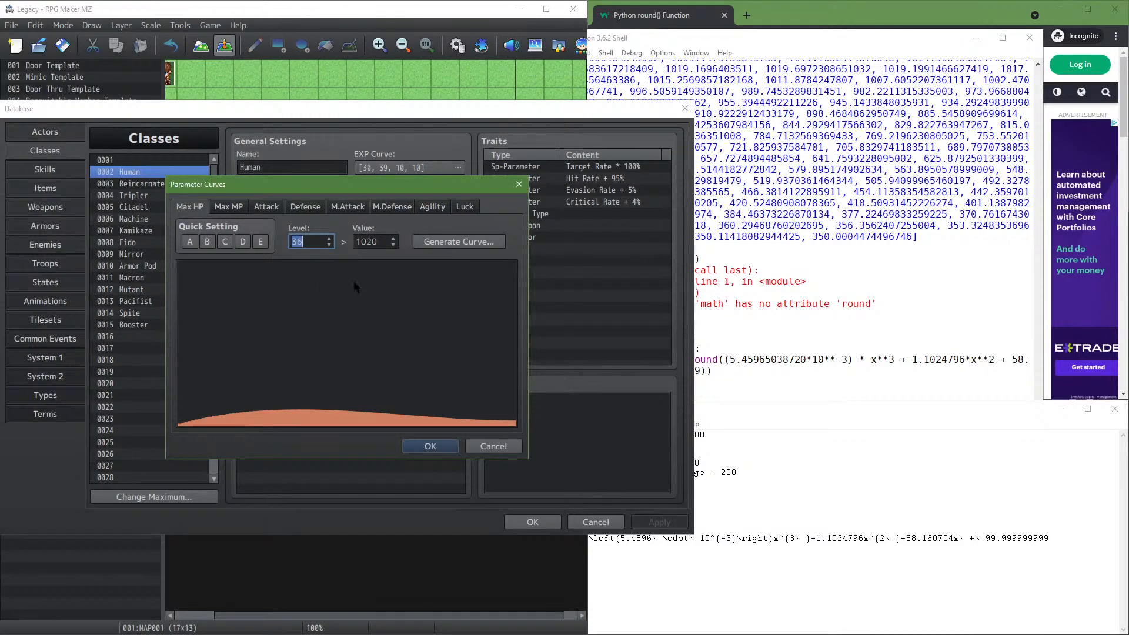
{"action": "left_click", "coordinate": [430, 446]}
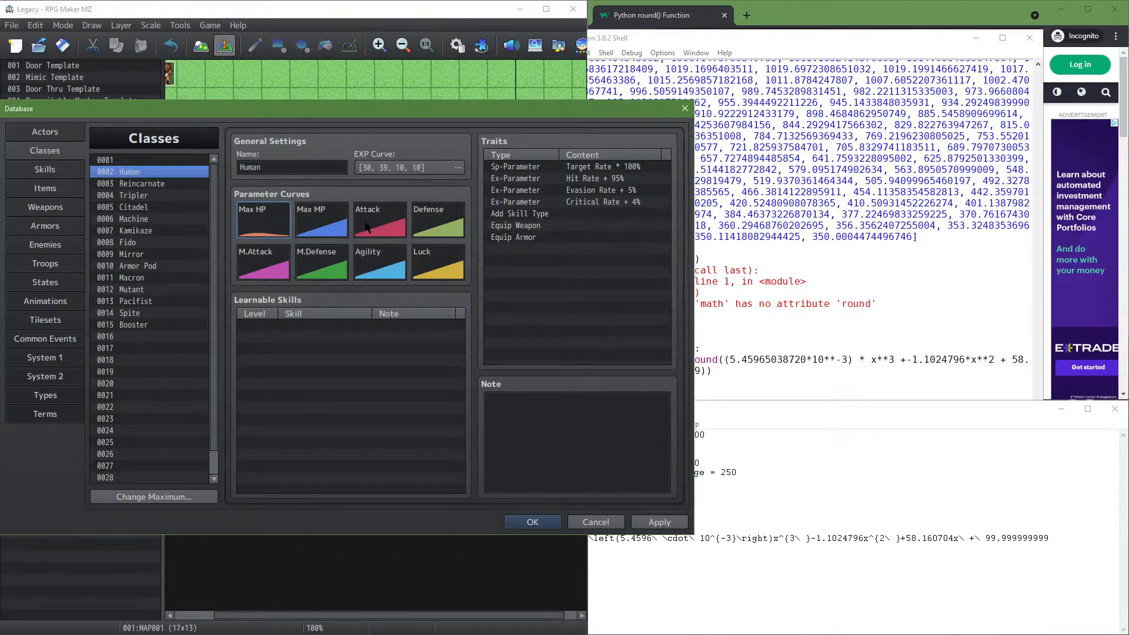
Copy the for loop with the rounded values.append expression from the Python Shell
{"action": "left_click", "coordinate": [804, 543]}
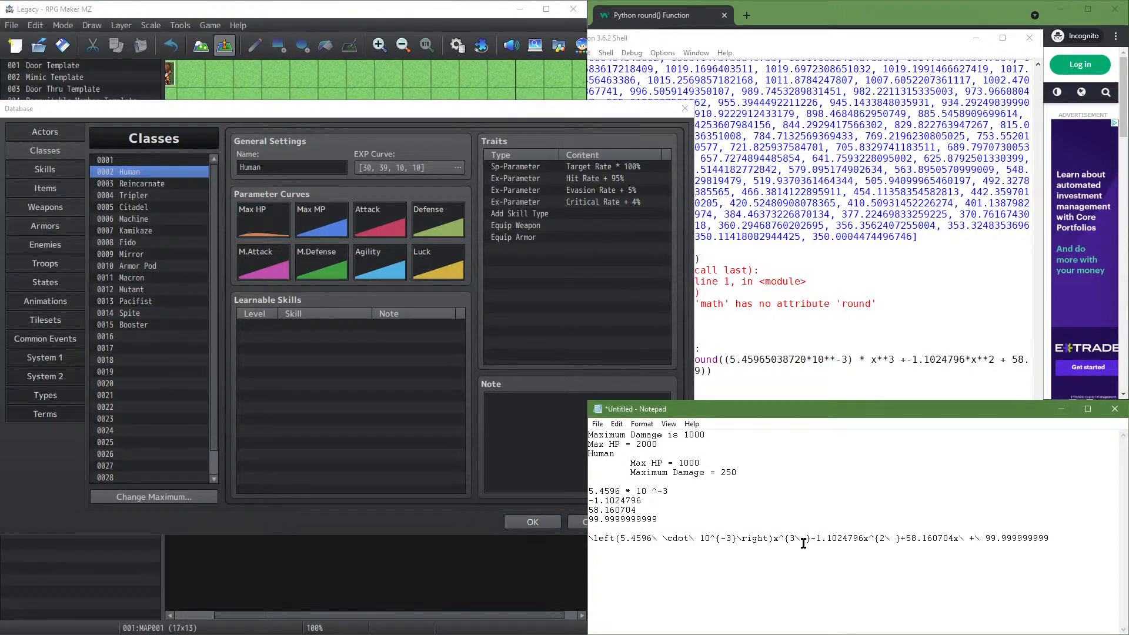
{"action": "left_click", "coordinate": [860, 291]}
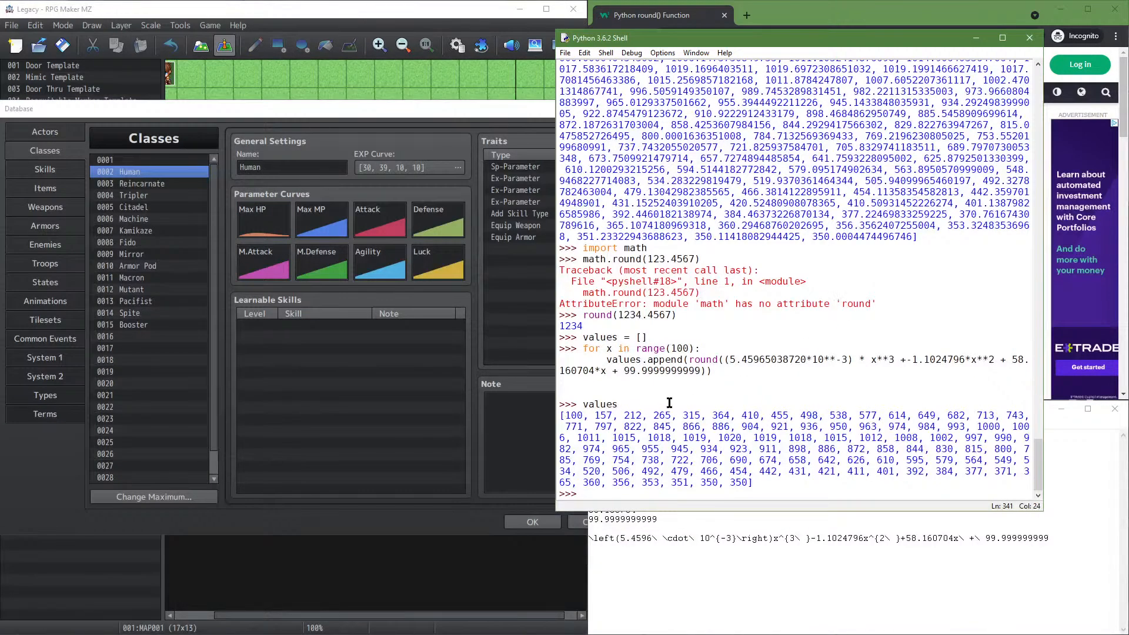
{"action": "left_click", "coordinate": [722, 381]}
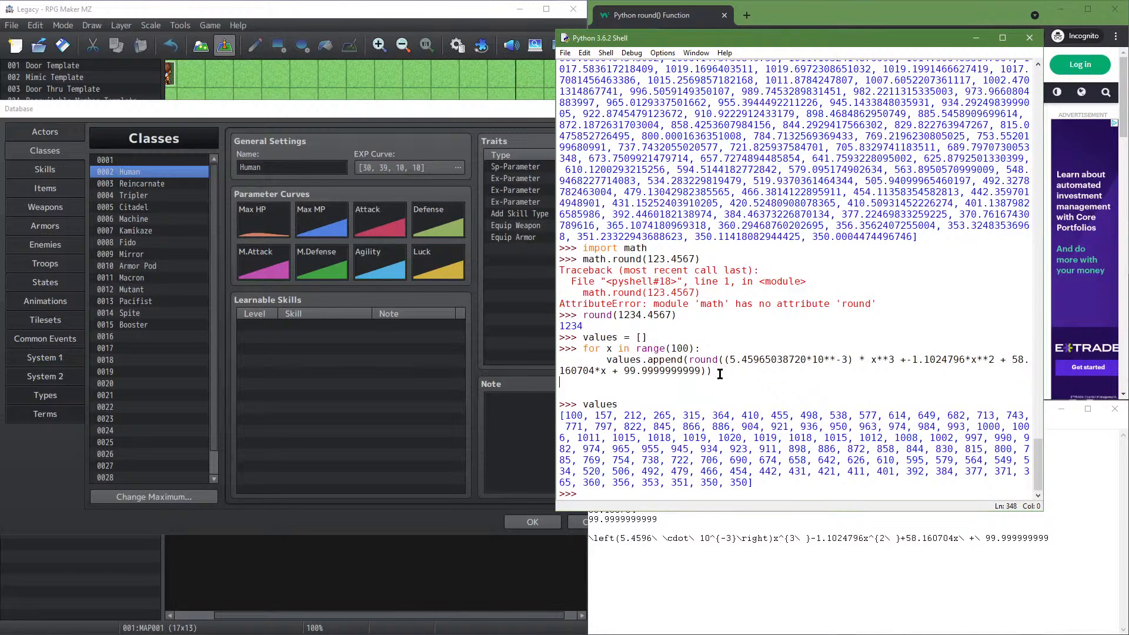
{"action": "left_click_drag", "start_coordinate": [719, 374], "coordinate": [584, 348]}
{"action": "left_click", "coordinate": [684, 589]}
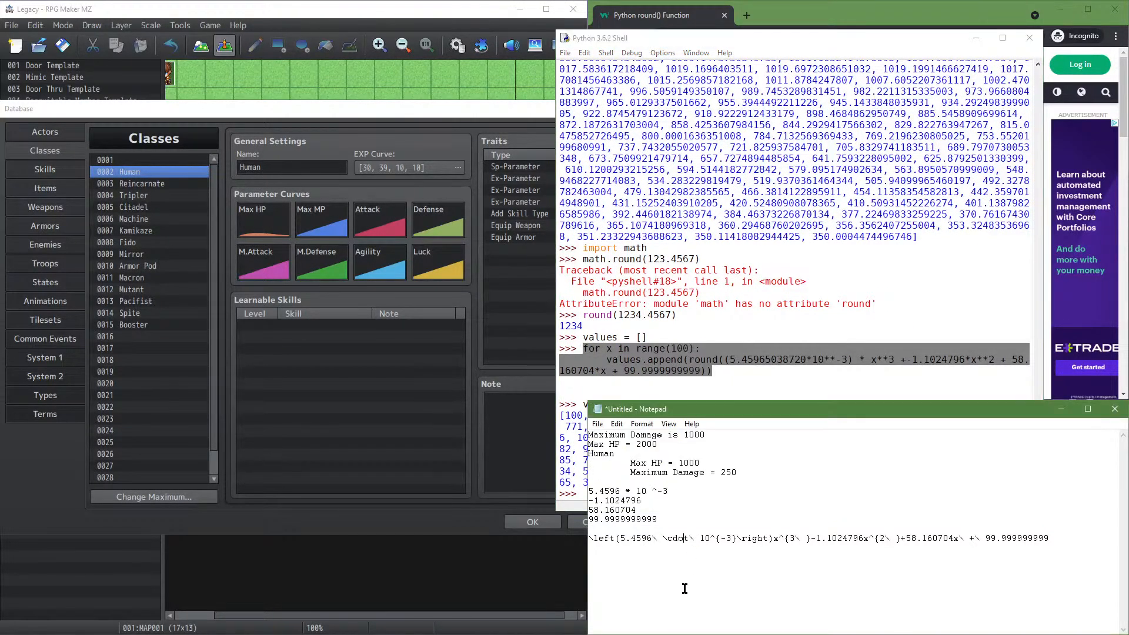
Accept the database changes and open the Personal Notes list in the sirL_MPlugins plugin settings
{"action": "left_click", "coordinate": [537, 524]}
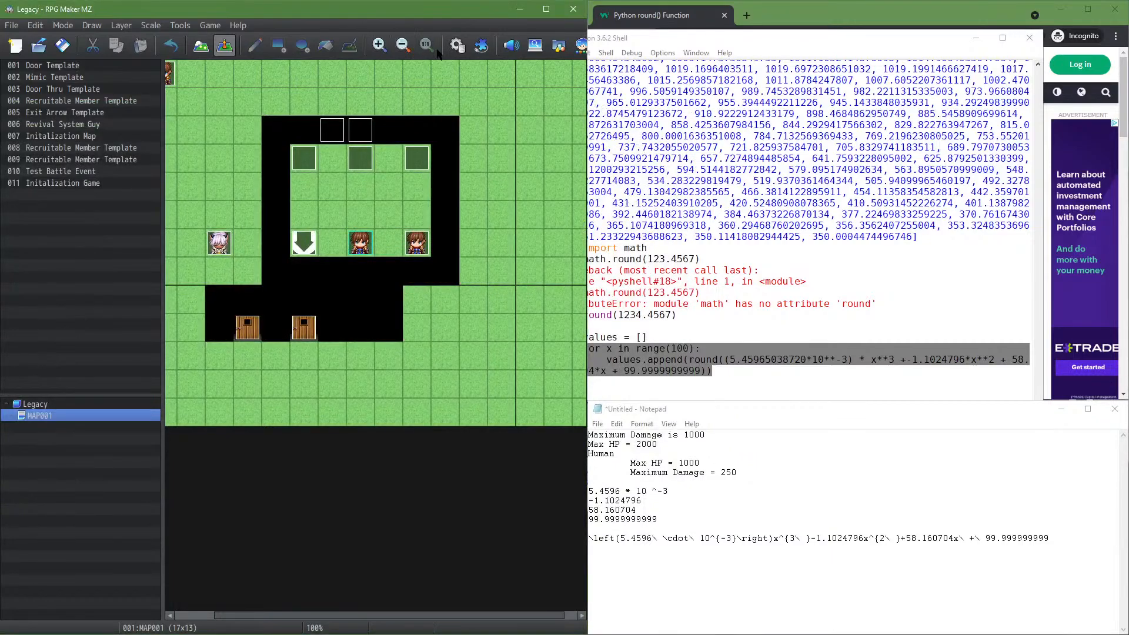
{"action": "left_click", "coordinate": [481, 45]}
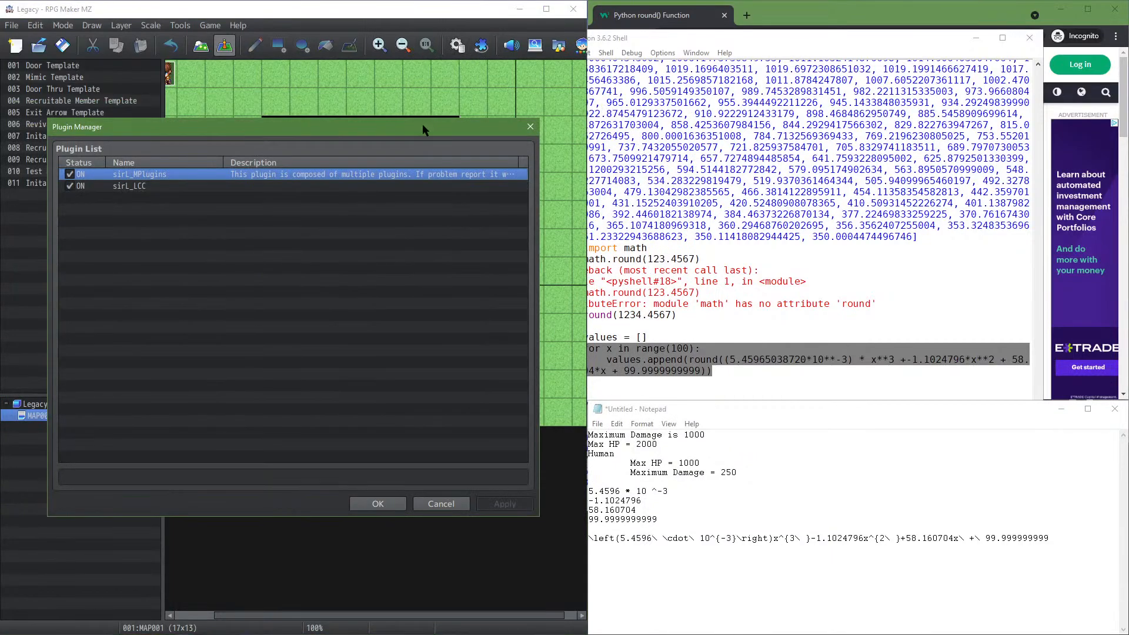
{"action": "double_click", "coordinate": [188, 177]}
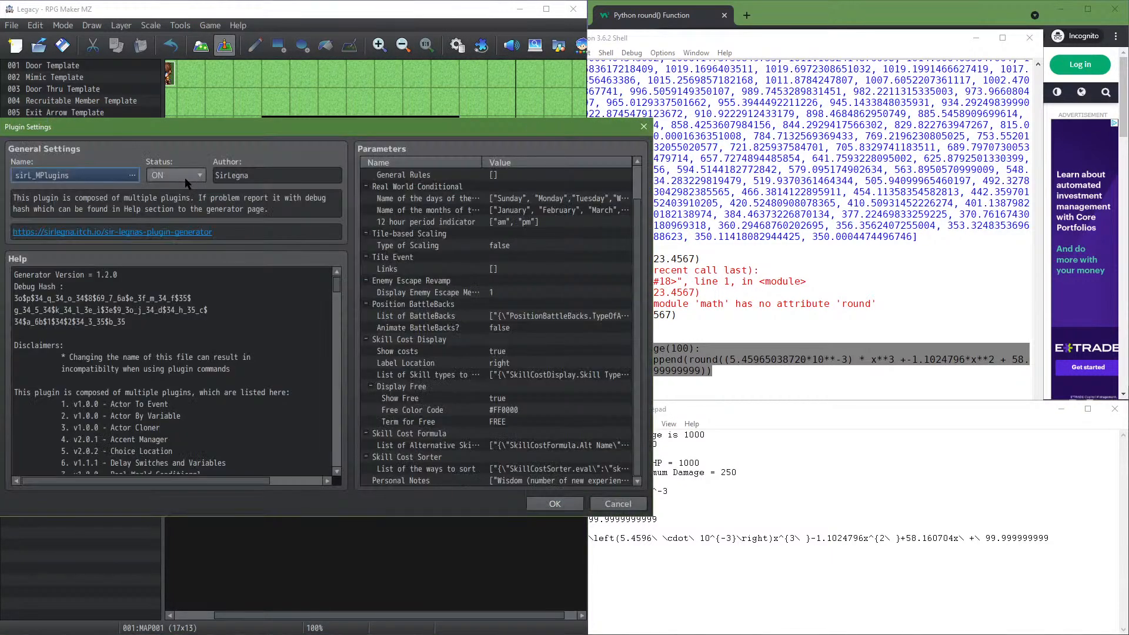
{"action": "left_click", "coordinate": [428, 482]}
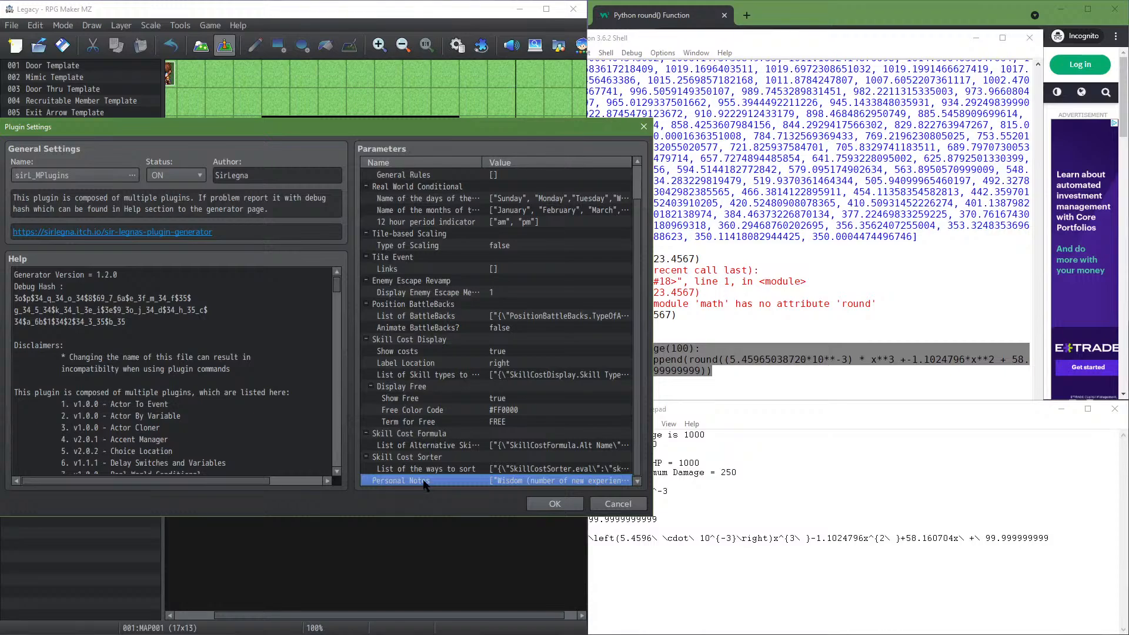
{"action": "double_click", "coordinate": [425, 481]}
{"action": "left_click", "coordinate": [326, 321]}
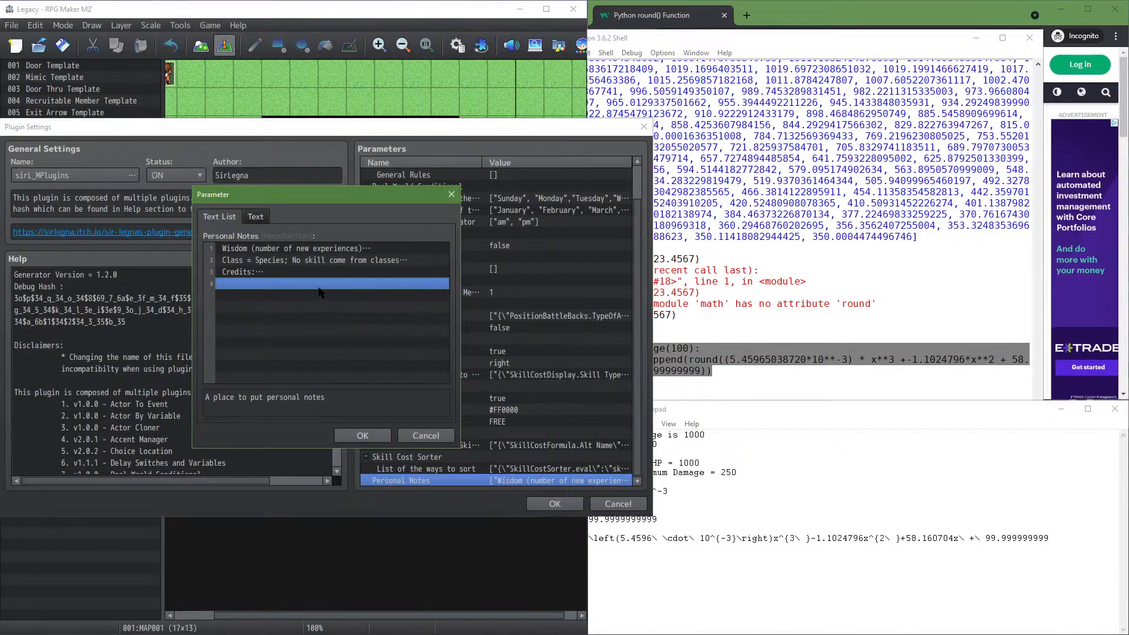
Add a fourth personal note with the lines "Math" and "Human HP", followed by the copied Python for loop
{"action": "double_click", "coordinate": [318, 284]}
{"action": "type", "text": "Math"}
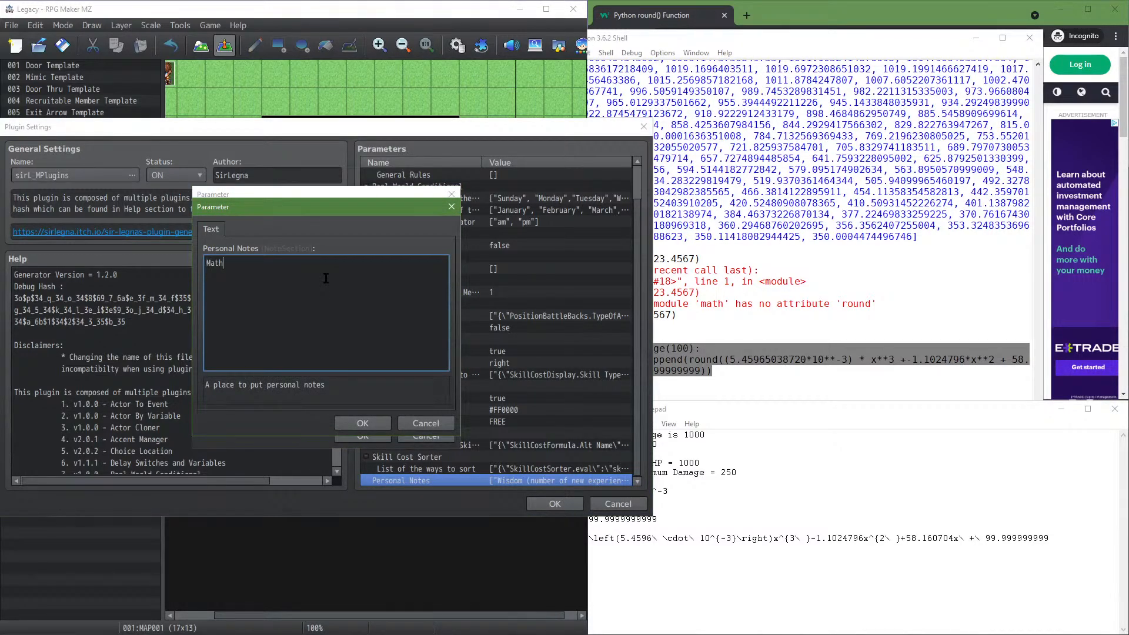
{"action": "key", "text": "Return"}
{"action": "type", "text": "Human HP"}
{"action": "key", "text": "Return"}
{"action": "type", "text": "for x in range(100):     y.append(round((5.45965038720*10**-3) * x**3 +-1.1024796*x**2 + 58.160704*x + 99.9999999999))"}
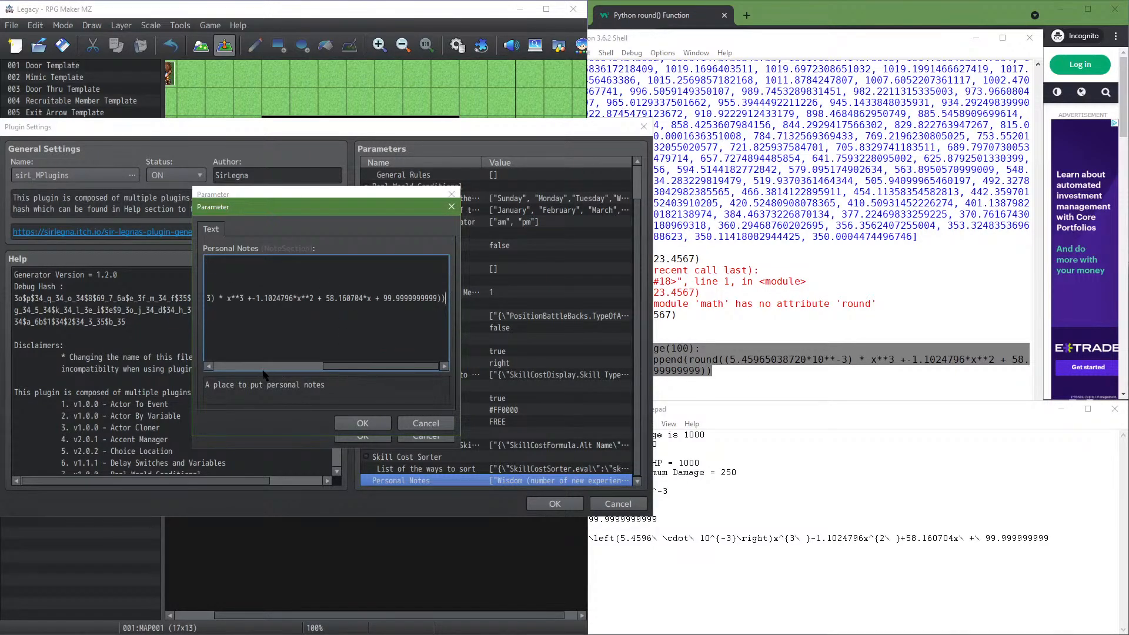
Append the comment "#Python setting to list of values" to the note's "for x in range(100):" line
{"action": "left_click_drag", "start_coordinate": [347, 367], "coordinate": [237, 367]}
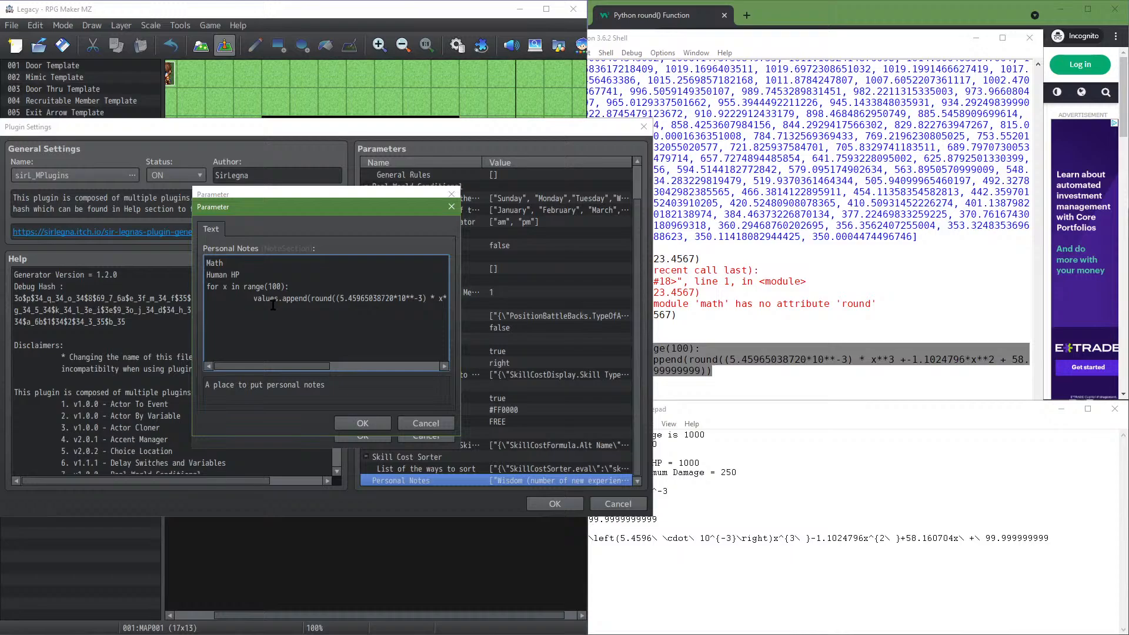
{"action": "left_click", "coordinate": [306, 282]}
{"action": "type", "text": "#Python"}
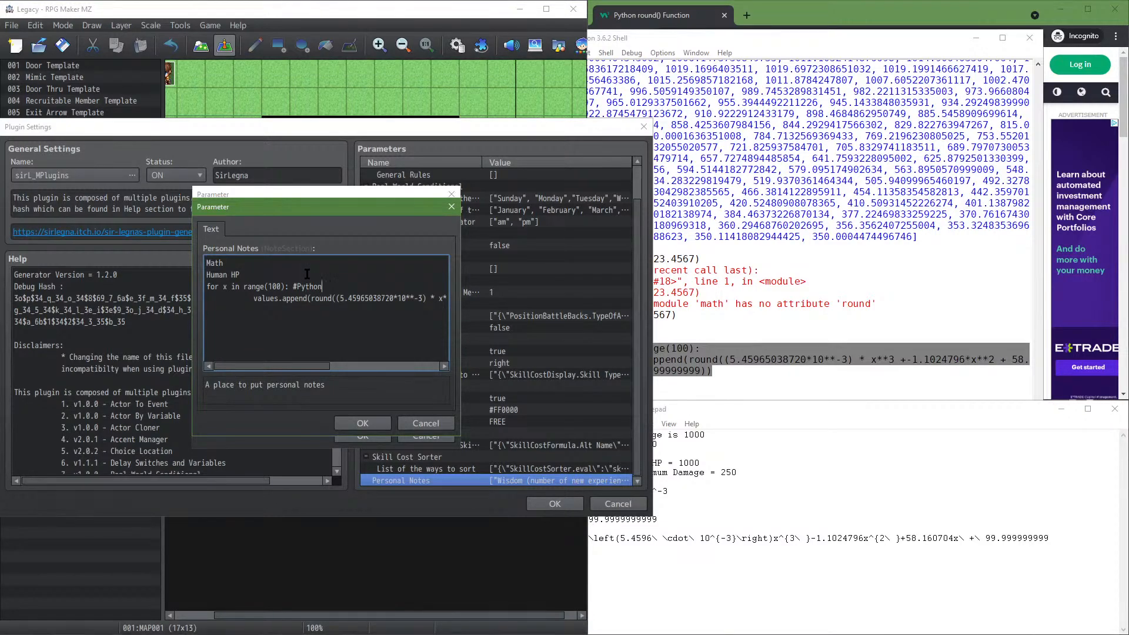
{"action": "type", "text": " setting to list of va"}
{"action": "type", "text": "lues"}
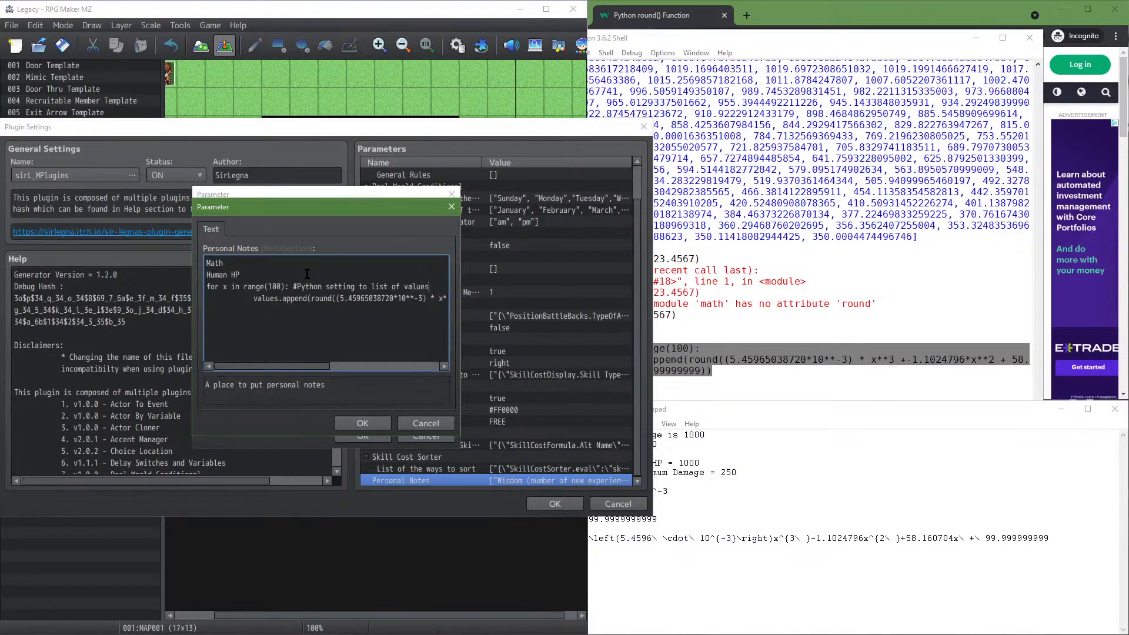
Save the edited personal note and accept the changes to the sirL_MPlugins settings and the plugin list
{"action": "left_click", "coordinate": [352, 423]}
{"action": "left_click", "coordinate": [354, 436]}
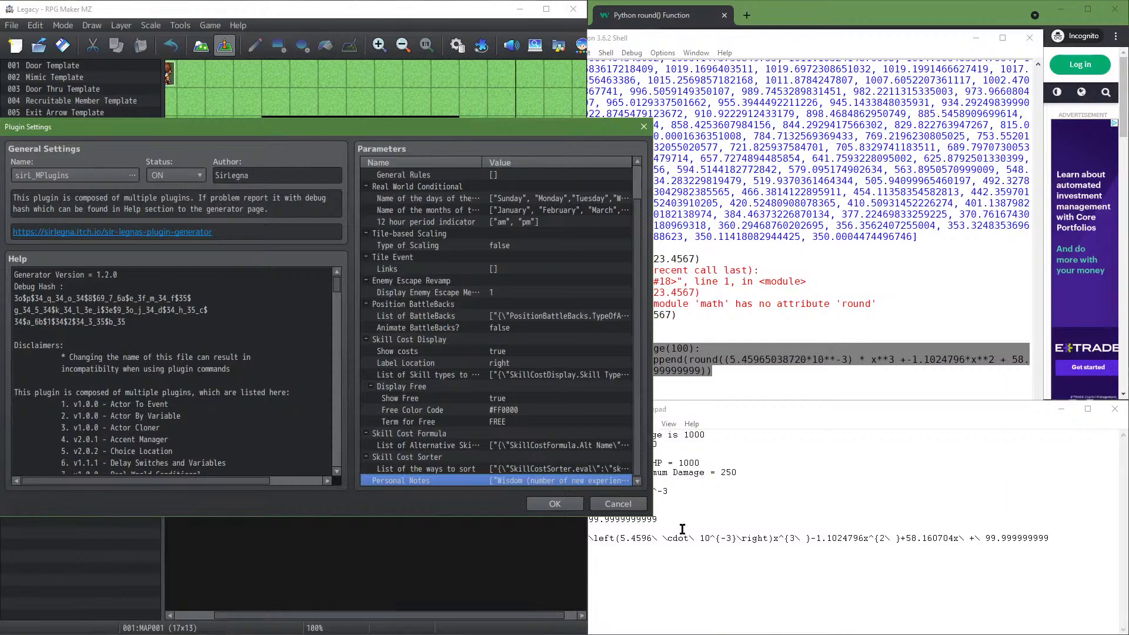
{"action": "left_click", "coordinate": [554, 503]}
{"action": "left_click", "coordinate": [496, 503]}
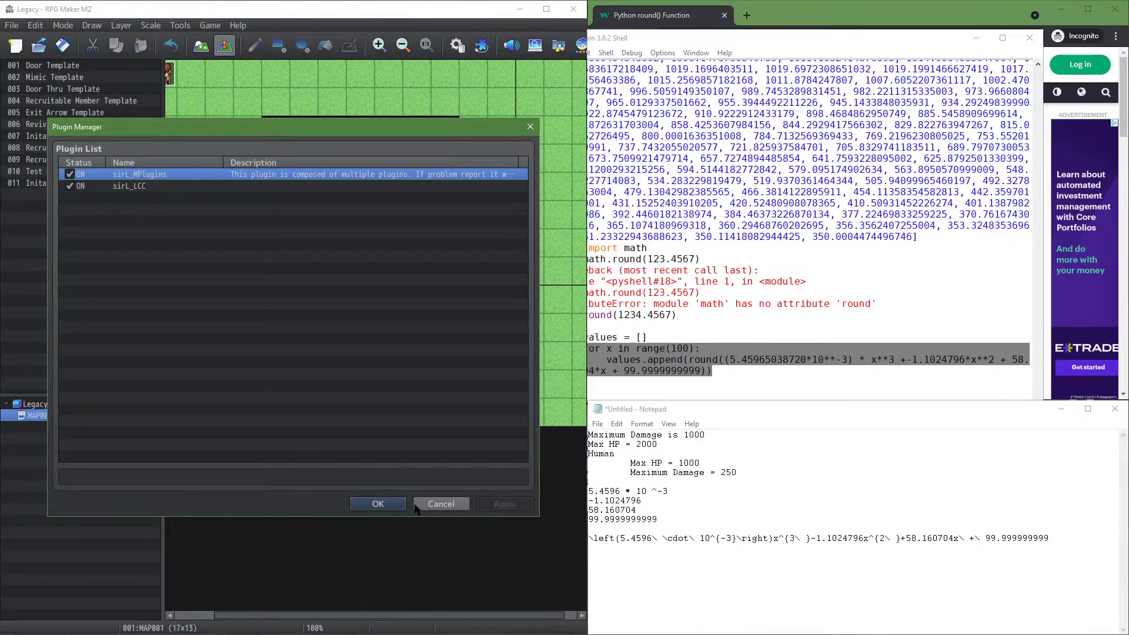
{"action": "left_click", "coordinate": [371, 503]}
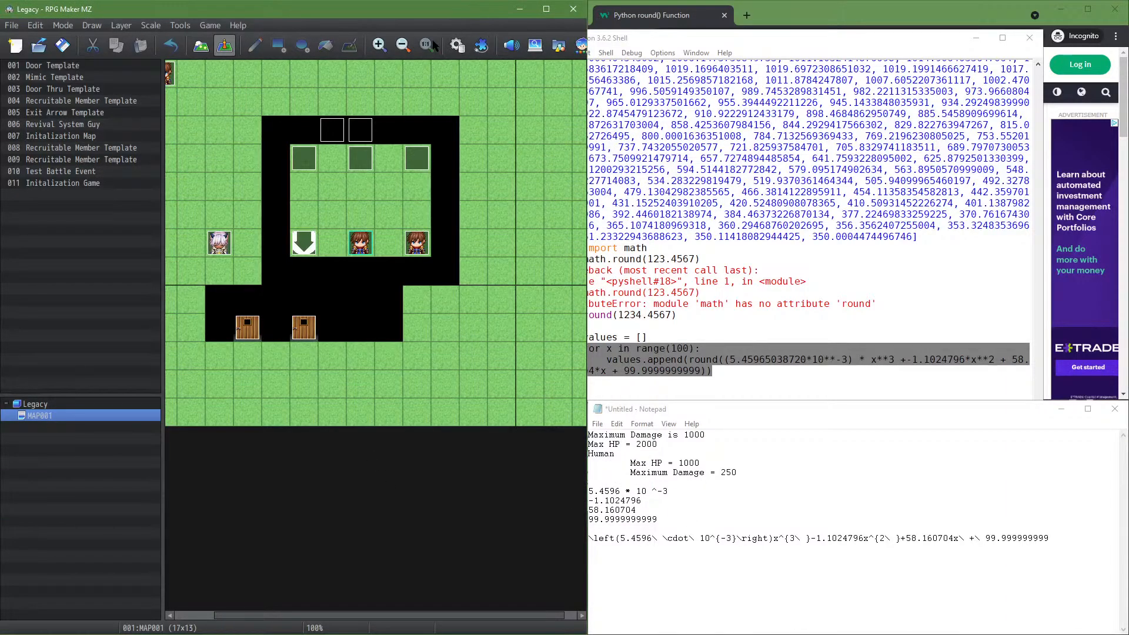
Set the HP basic status term to "Health" in the database and apply the change
{"action": "left_click", "coordinate": [456, 46]}
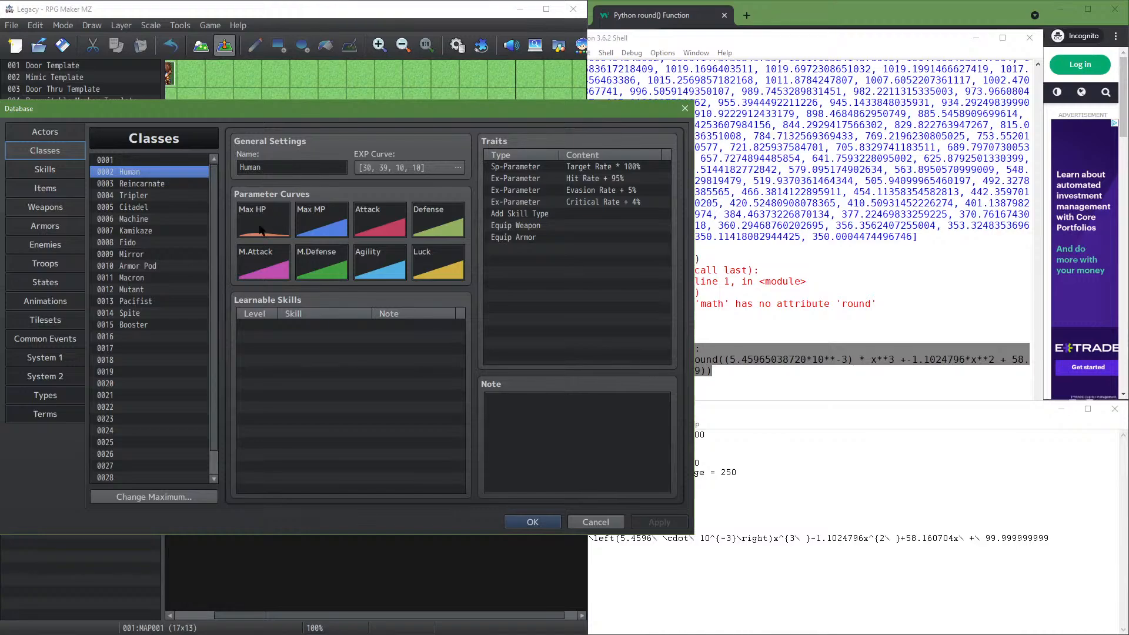
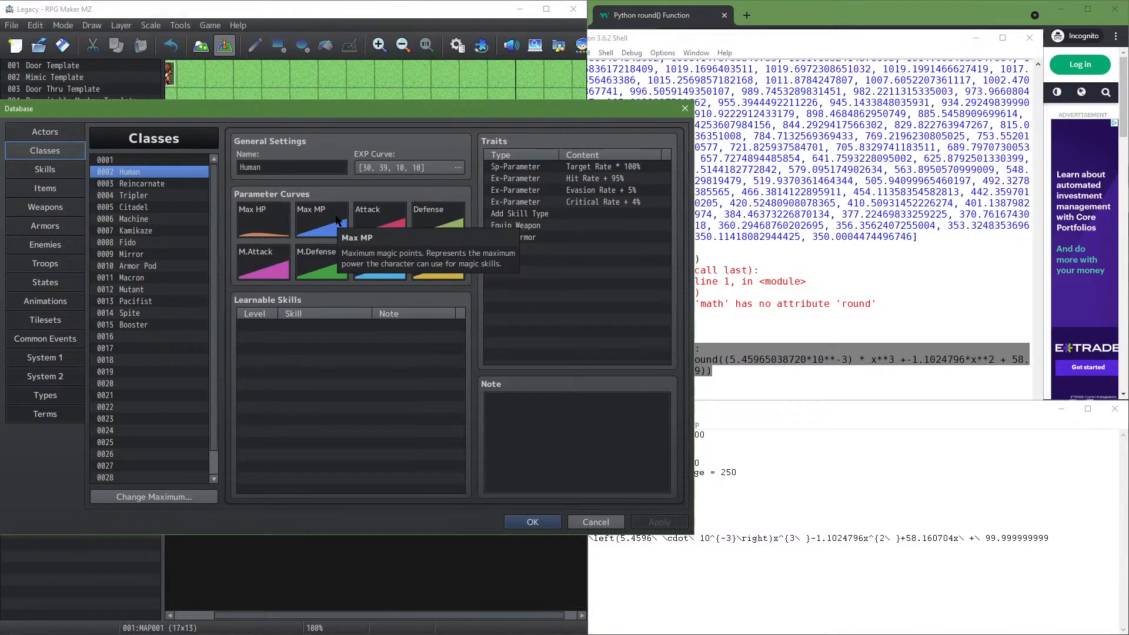
{"action": "left_click", "coordinate": [59, 393]}
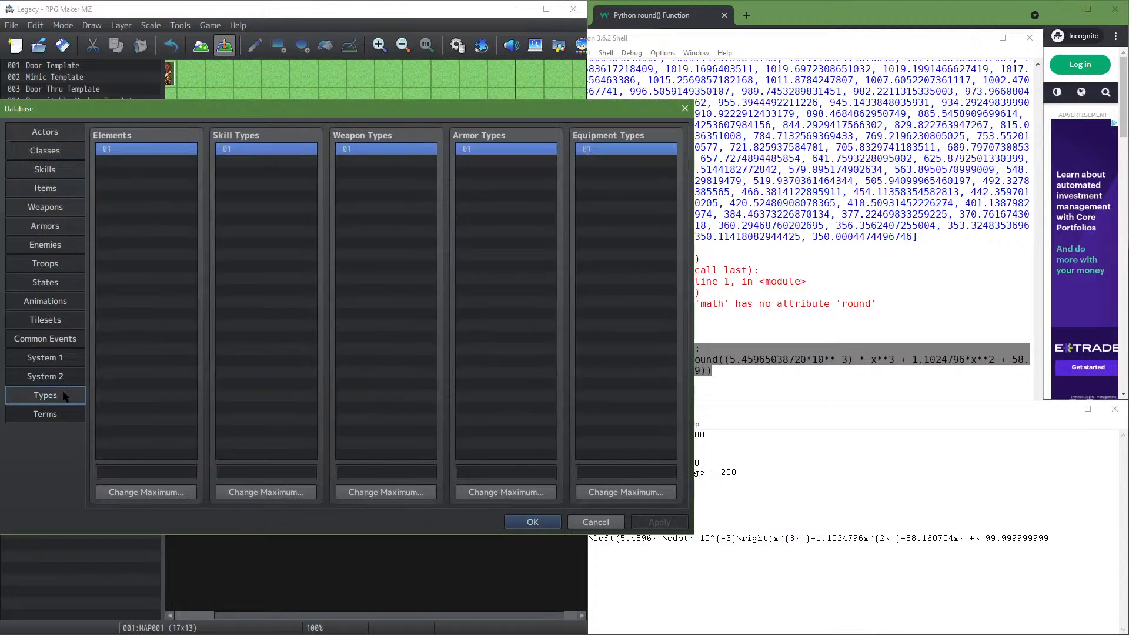
{"action": "left_click", "coordinate": [59, 414]}
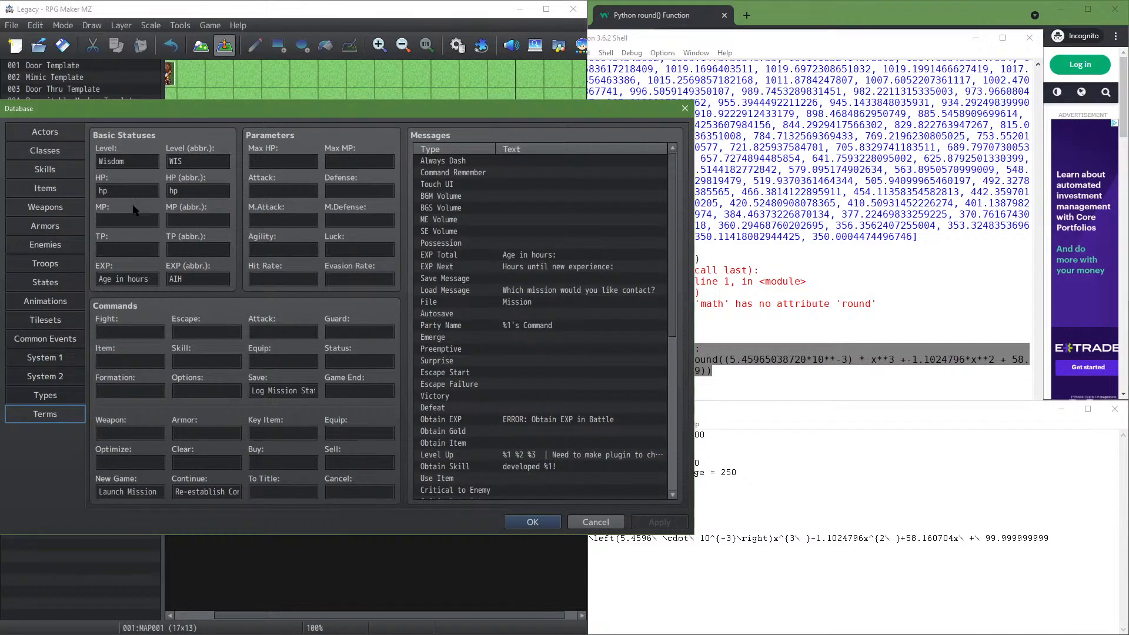
{"action": "double_click", "coordinate": [132, 187]}
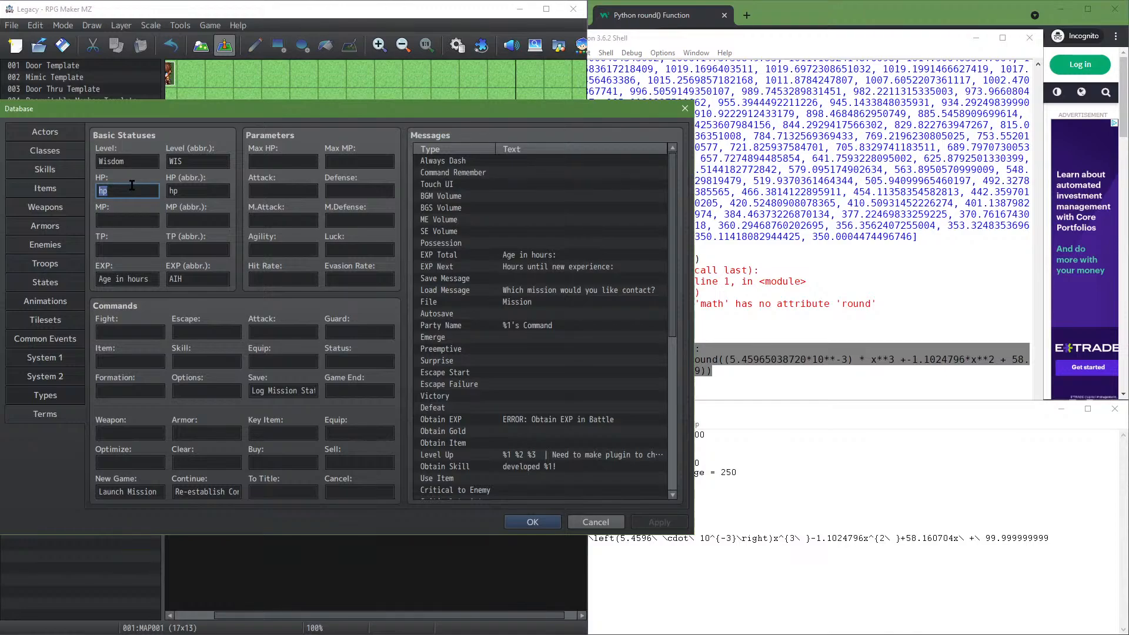
{"action": "type", "text": "Health"}
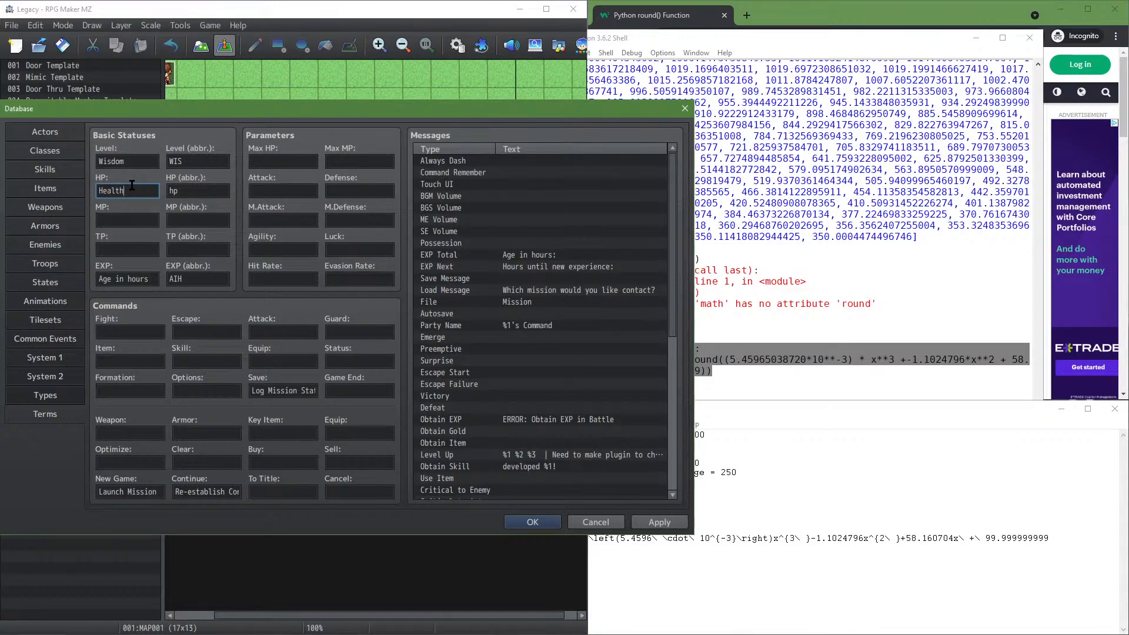
{"action": "left_click", "coordinate": [177, 191]}
{"action": "left_click", "coordinate": [175, 250]}
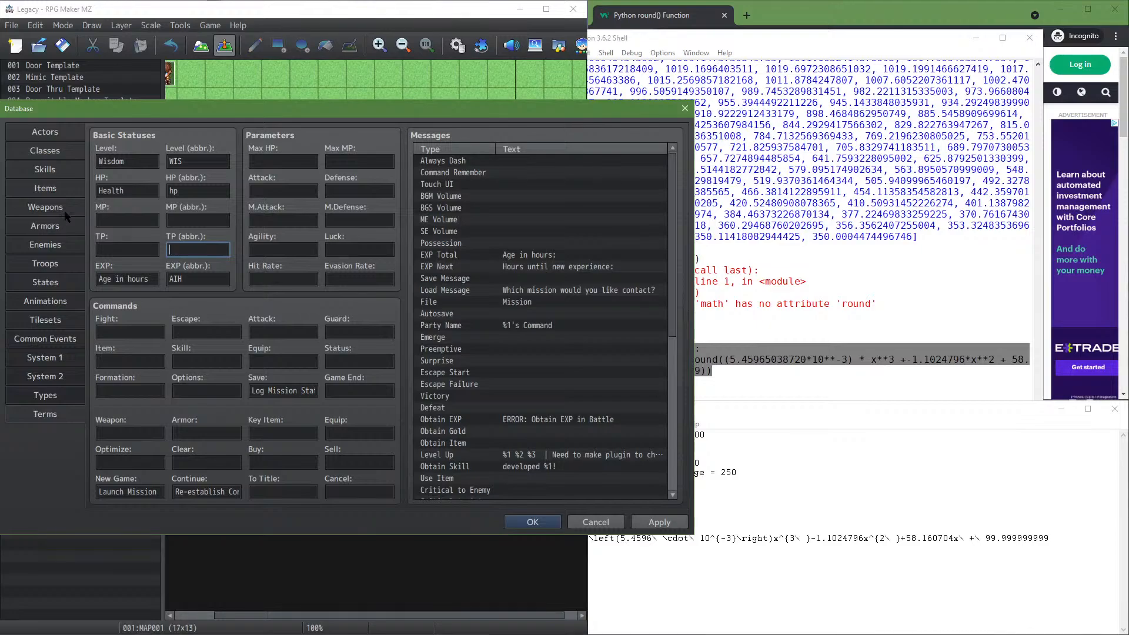
{"action": "left_click", "coordinate": [647, 523]}
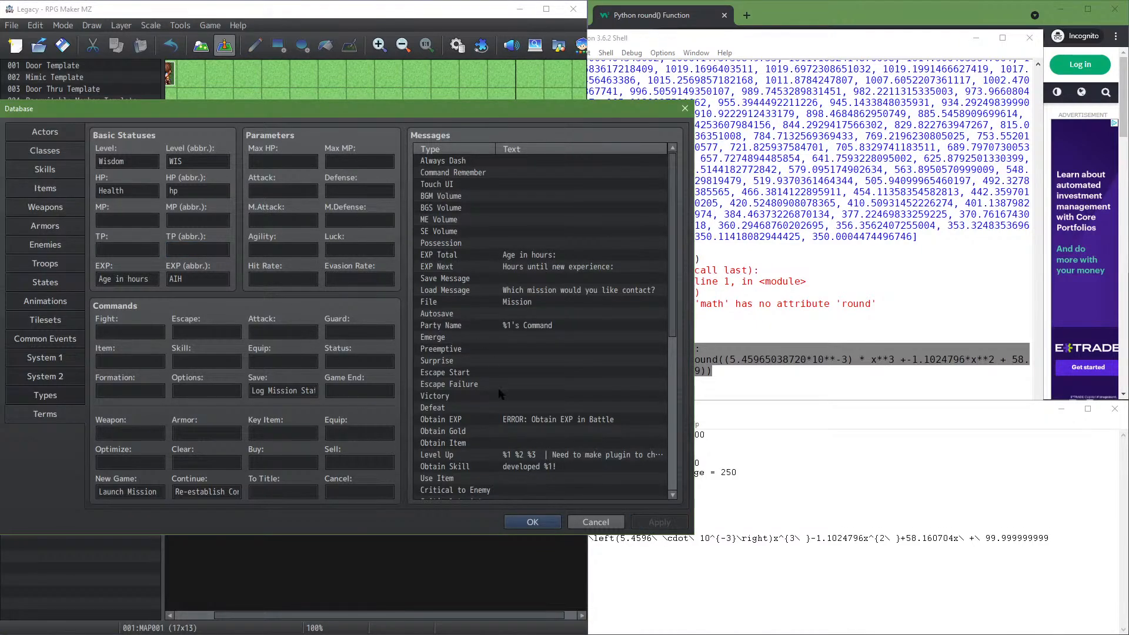
Return to the database's class settings and show the Human class
{"action": "left_click", "coordinate": [54, 154]}
{"action": "left_click", "coordinate": [147, 186]}
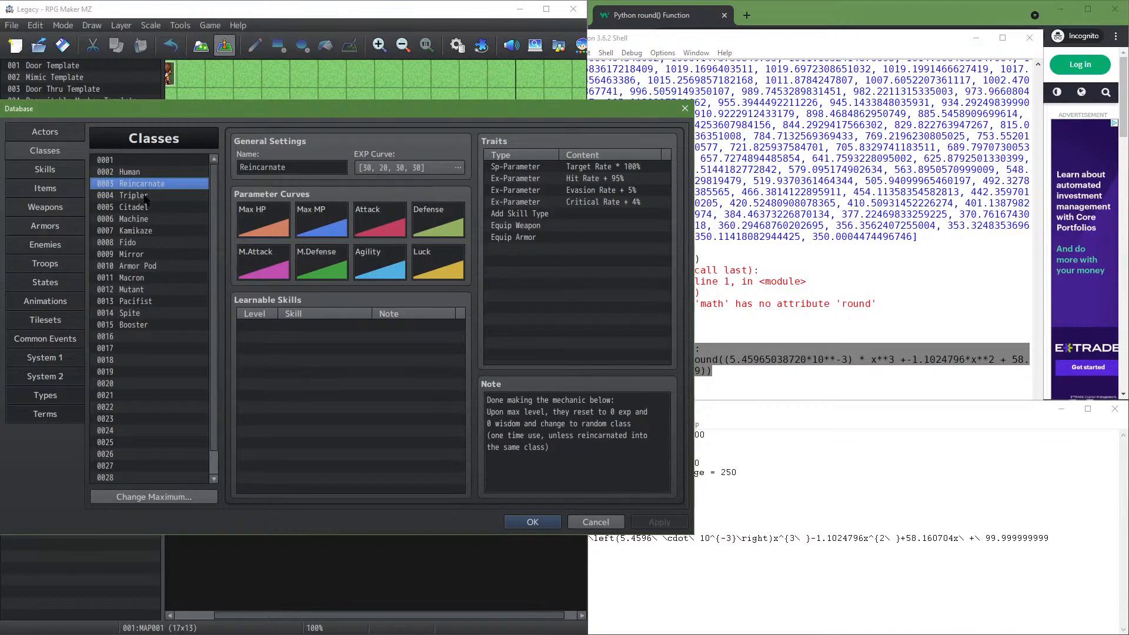
{"action": "left_click", "coordinate": [146, 174]}
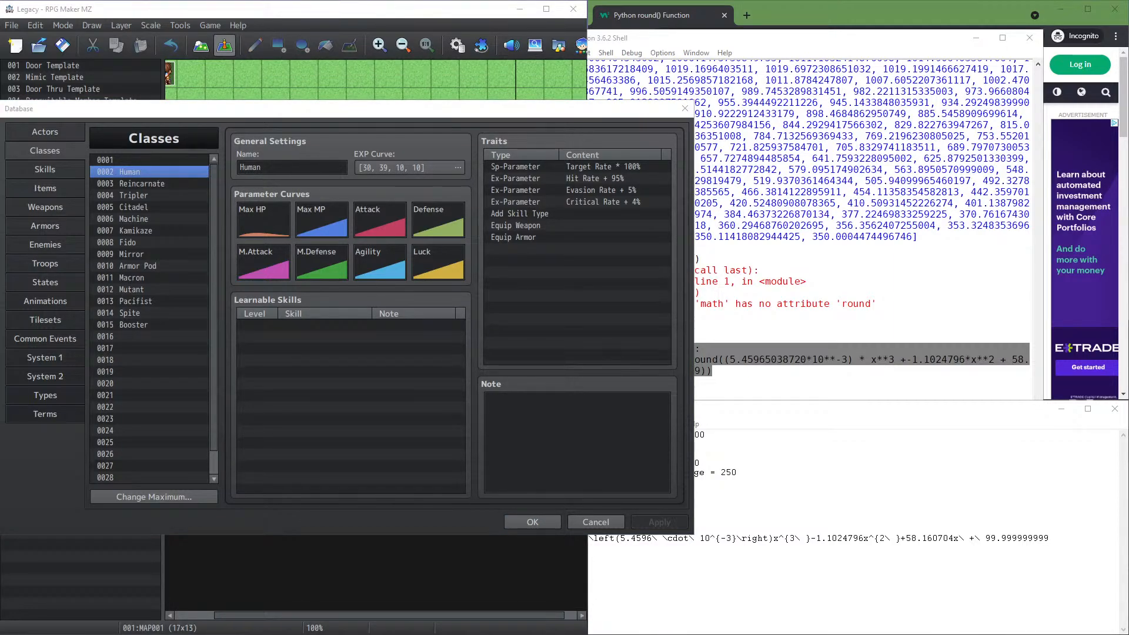
Switch to Notepad++ and copy the Human class's Max HP array, including its brackets, from Classes.json
{"action": "left_click_drag", "start_coordinate": [0, 241], "coordinate": [1128, 69]}
{"action": "scroll", "coordinate": [911, 335], "scroll_direction": "up", "scroll_amount": 7}
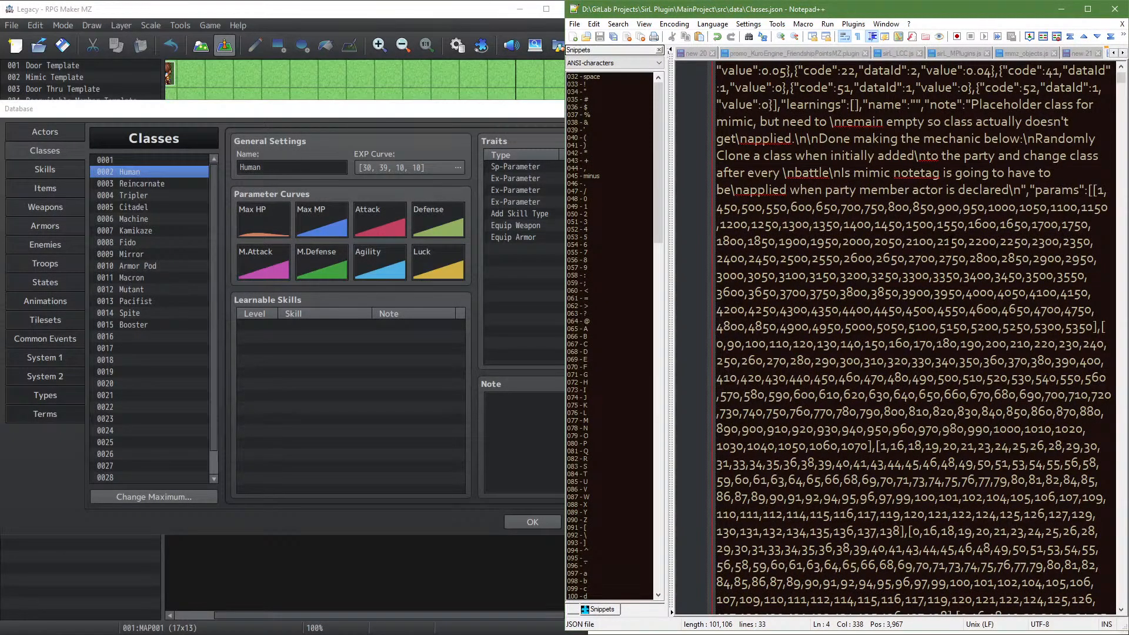
{"action": "scroll", "coordinate": [911, 335], "scroll_direction": "up", "scroll_amount": 2}
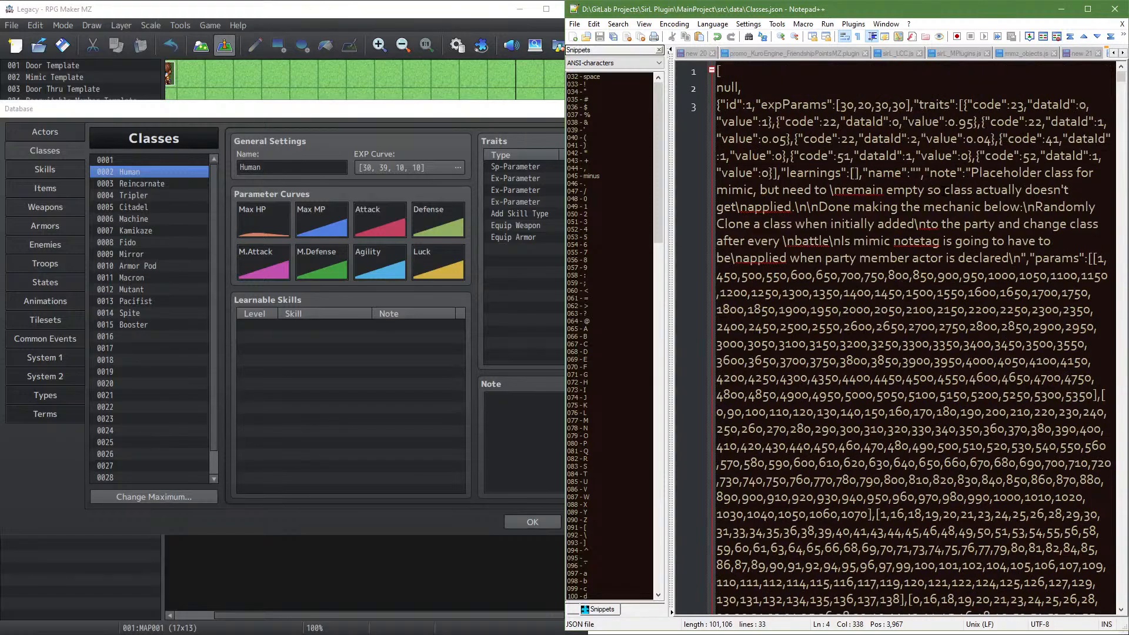
{"action": "scroll", "coordinate": [934, 190], "scroll_direction": "down", "scroll_amount": 13}
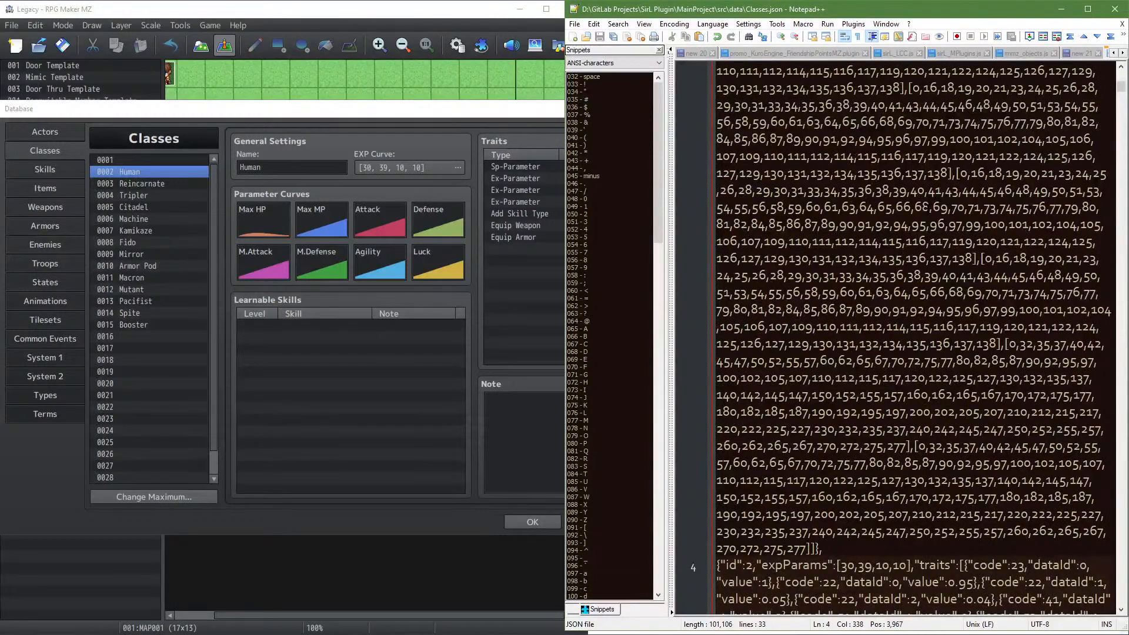
{"action": "scroll", "coordinate": [909, 230], "scroll_direction": "up", "scroll_amount": 3}
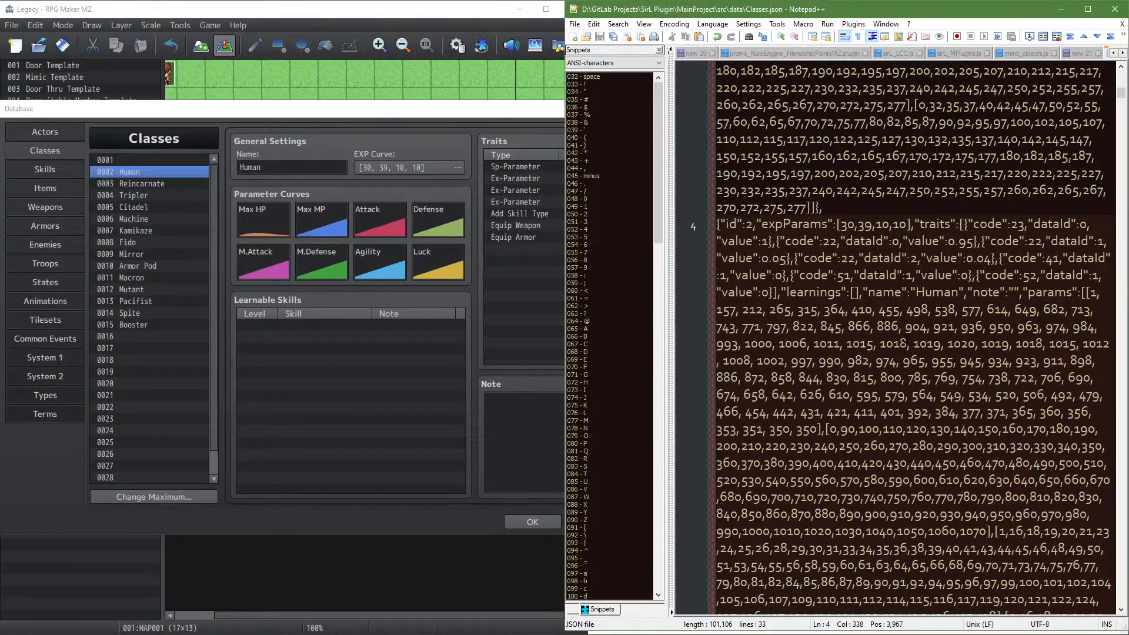
{"action": "left_click", "coordinate": [1087, 292]}
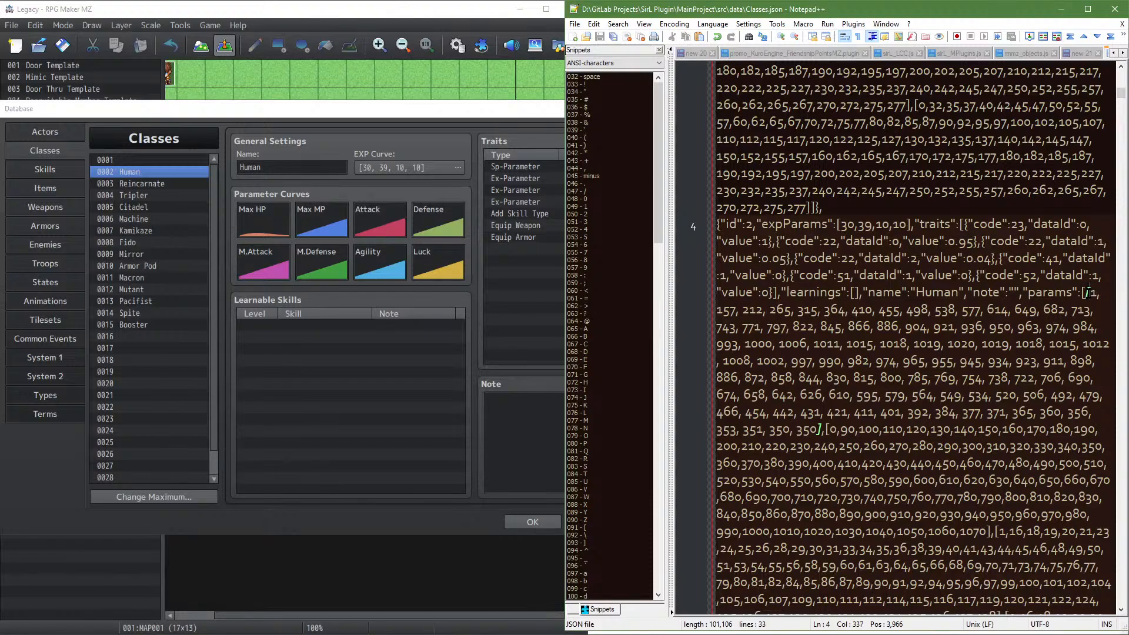
{"action": "left_click", "coordinate": [817, 429]}
{"action": "left_click", "coordinate": [1082, 292], "text": "shift"}
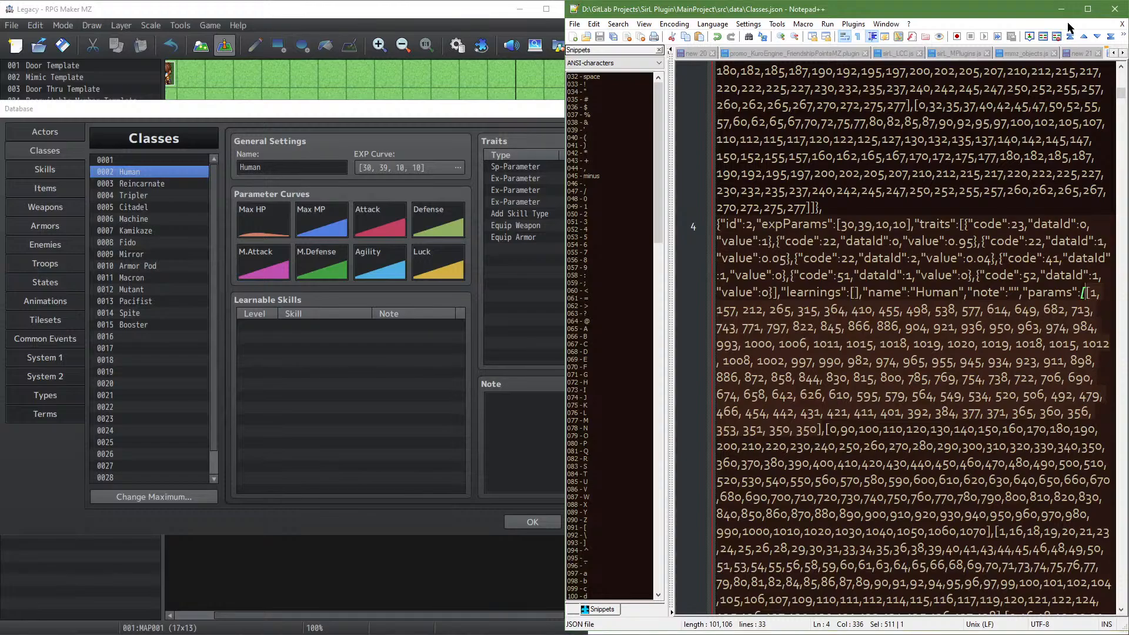
Assign the copied Max HP array to the variable values in the Python Shell and print the list
{"action": "left_click_drag", "start_coordinate": [1030, 8], "coordinate": [0, 100]}
{"action": "left_click", "coordinate": [777, 519]}
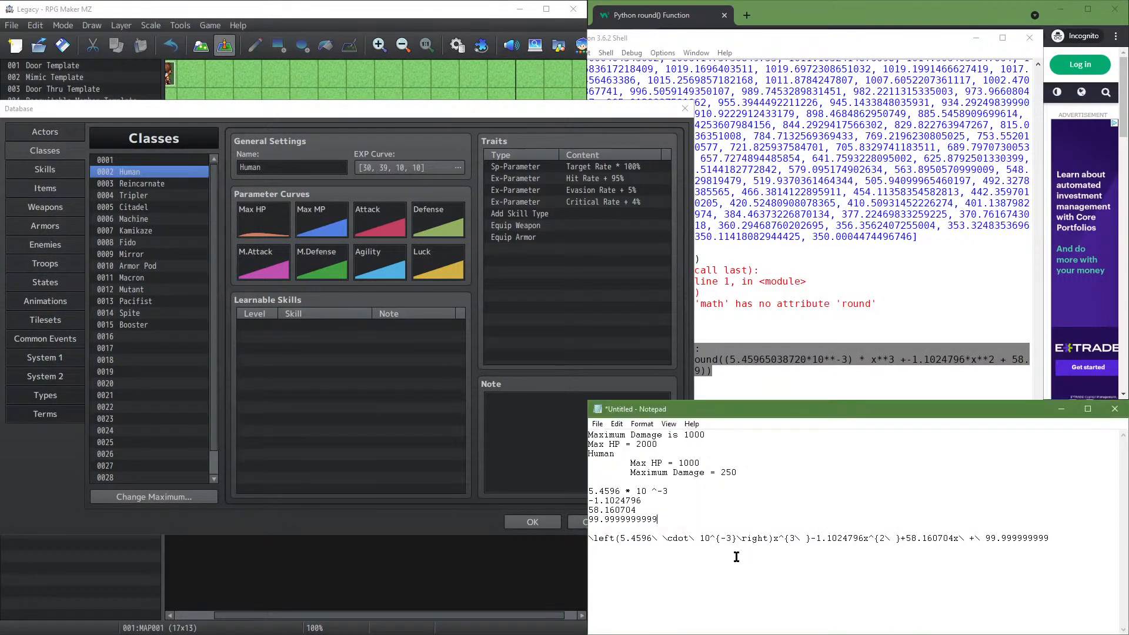
{"action": "left_click", "coordinate": [708, 373]}
{"action": "left_click", "coordinate": [706, 492]}
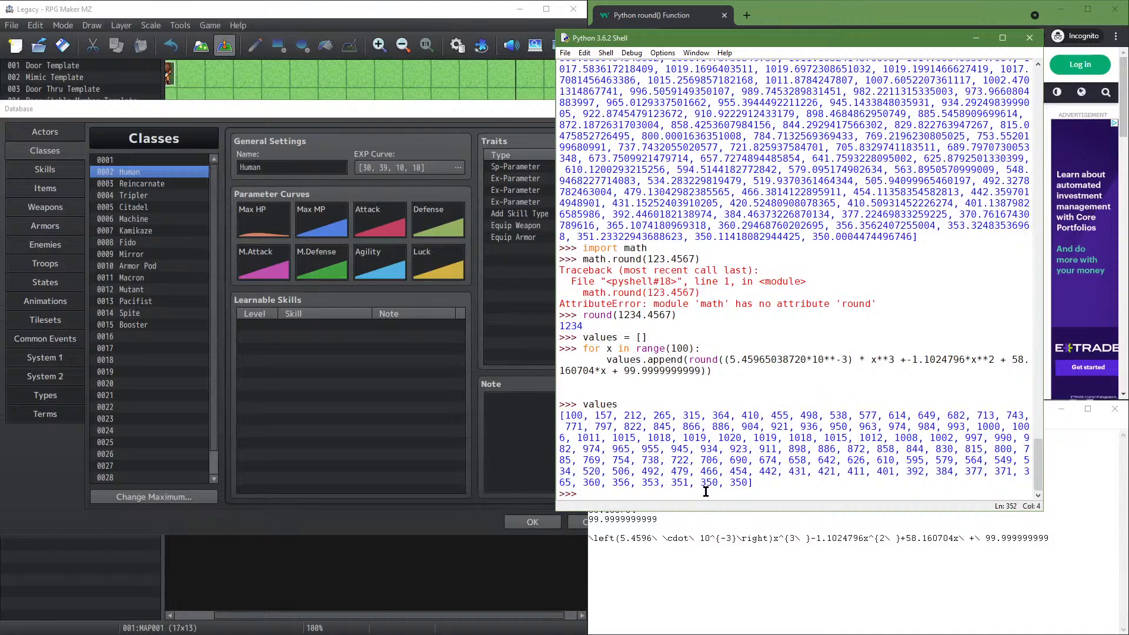
{"action": "type", "text": "valy"}
{"action": "type", "text": "lues"}
{"action": "type", "text": " ="}
{"action": "type", "text": "[1, 157, 212, 265, 315, 364, 410, 455, 498, 538, 577, 614, 649, 682, 713, 743, 771, 797, 822, 845, 866, 886, 904, 921, 936, 950, 963, 974, 984, 993, 1000, 1006, 1011, 1015, 1018, 1019, 1020, 1019, 1018, 1015, 1012, 1008, 1002, 997, 990, 982, 974, 965, 955, 945, 934, 923, 911, 898, 886, 872, 858, 844, 830, 815, 800, 785, 769, 754, 738, 722, 706, 690, 674, 658, 642, 626, 610, 595, 579, 564, 549, 534, 520, 506, 492, 479, 466, 454, 442, 431, 421, 411, 401, 392, 384, 377, 371, 365, 360, 356, 353, 351, 350, 350]"}
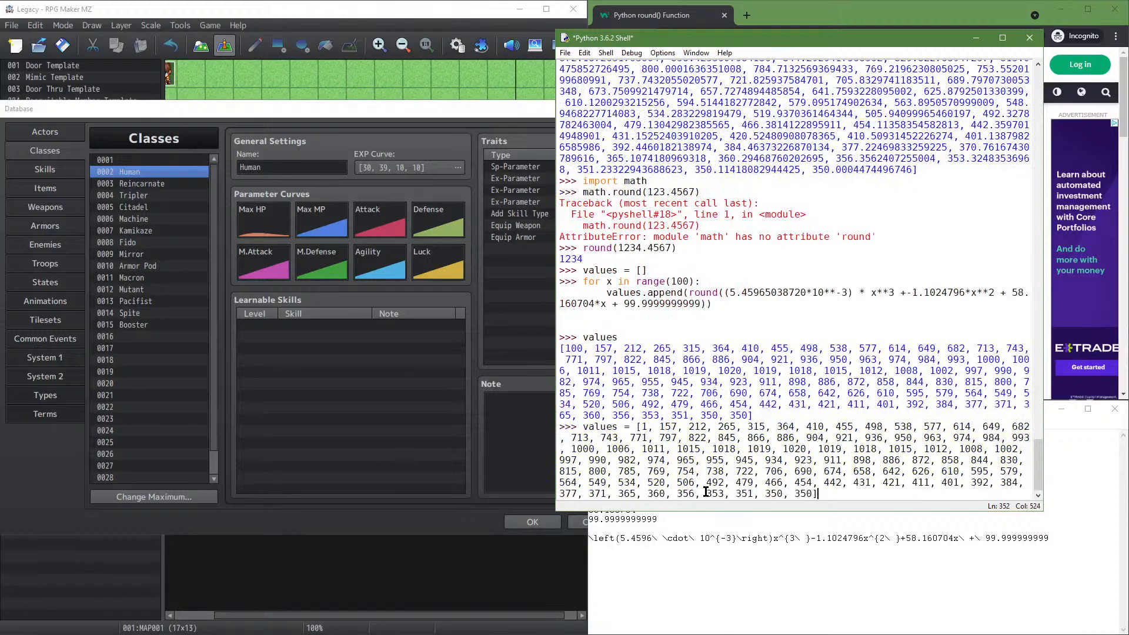
{"action": "key", "text": "Return"}
{"action": "type", "text": "values"}
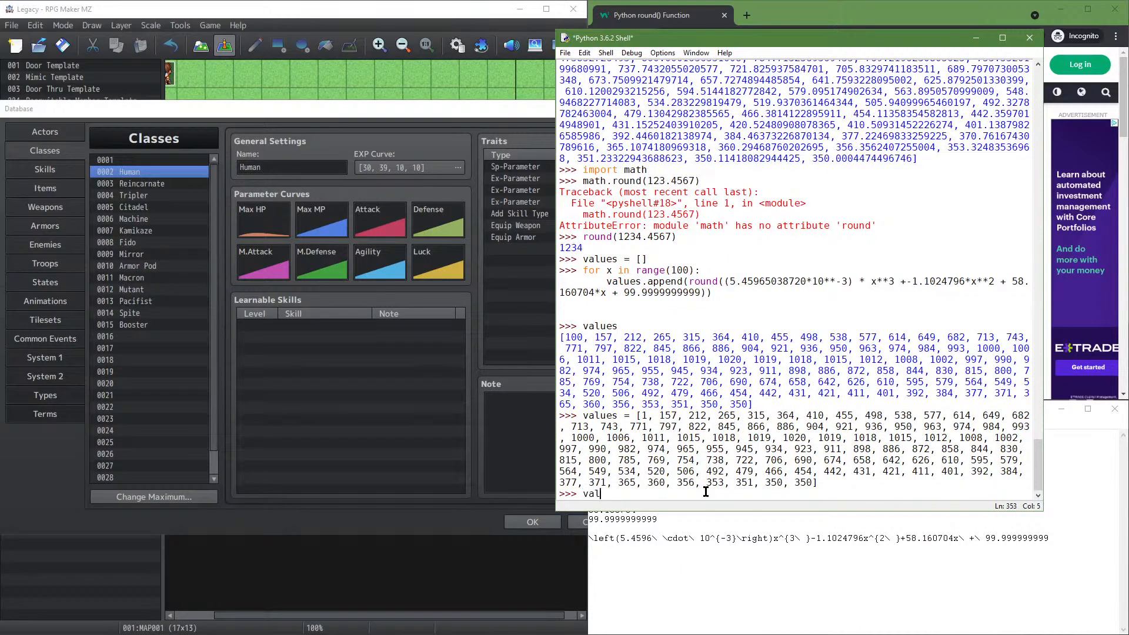
{"action": "key", "text": "Return"}
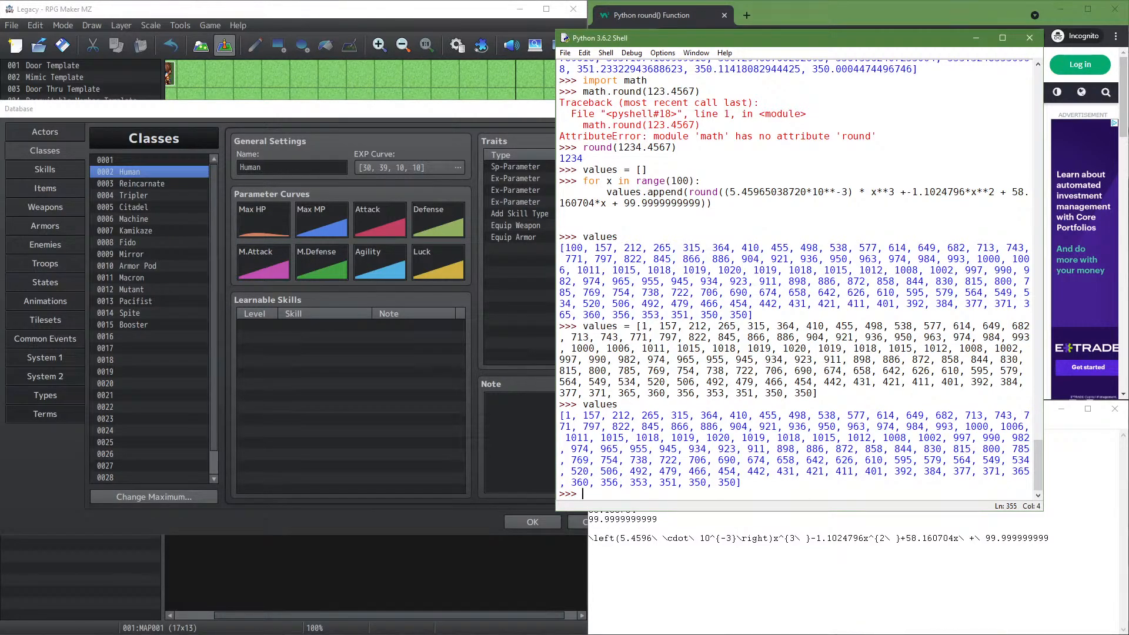
Examine the notes and parameter curves of the classes from Tripler through Armor Pod in the database
{"action": "left_click", "coordinate": [155, 199]}
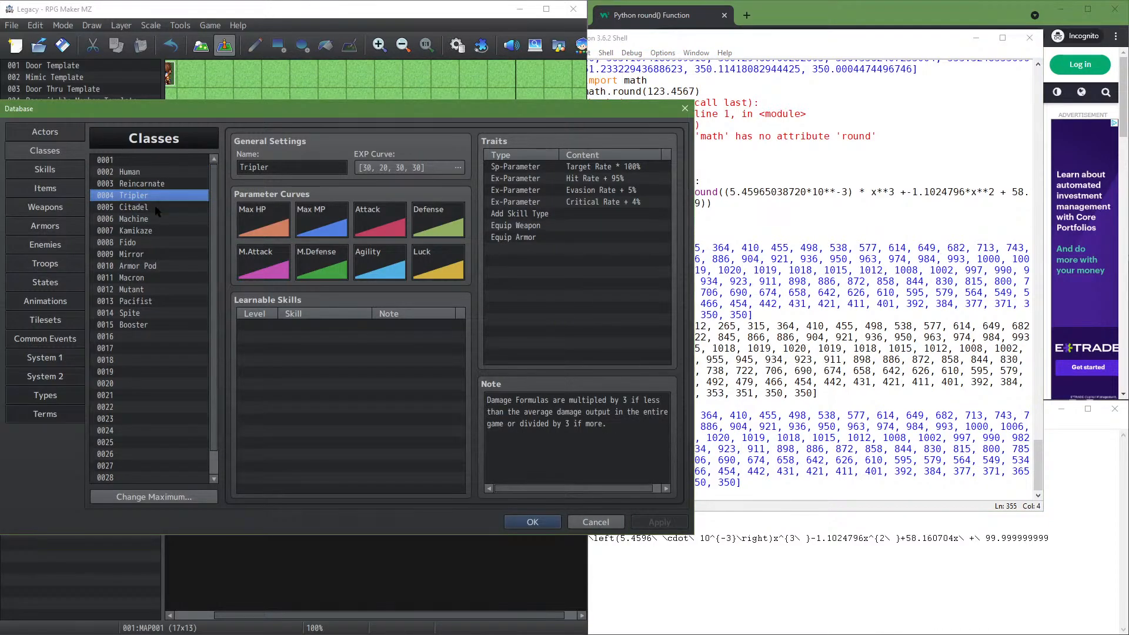
{"action": "left_click", "coordinate": [156, 208]}
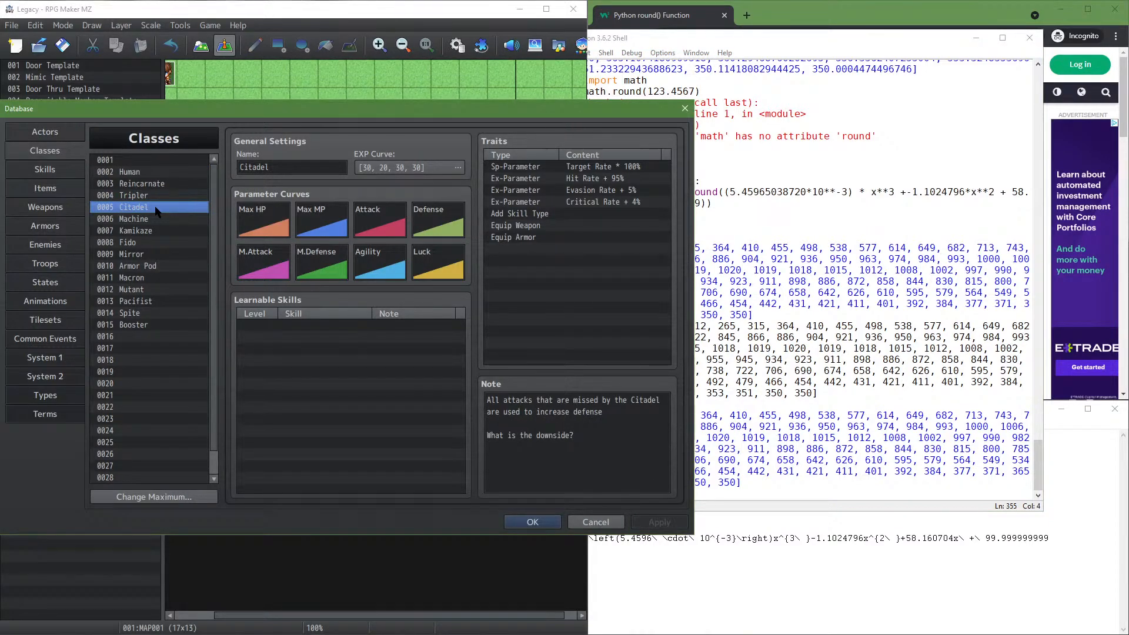
{"action": "left_click", "coordinate": [162, 221]}
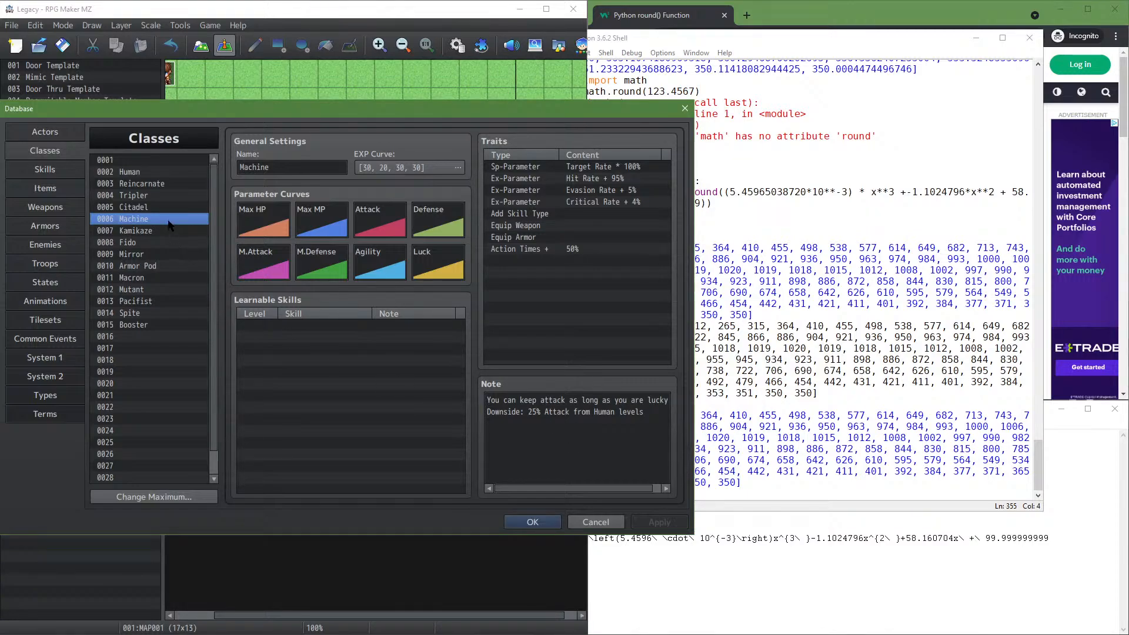
{"action": "left_click", "coordinate": [169, 230]}
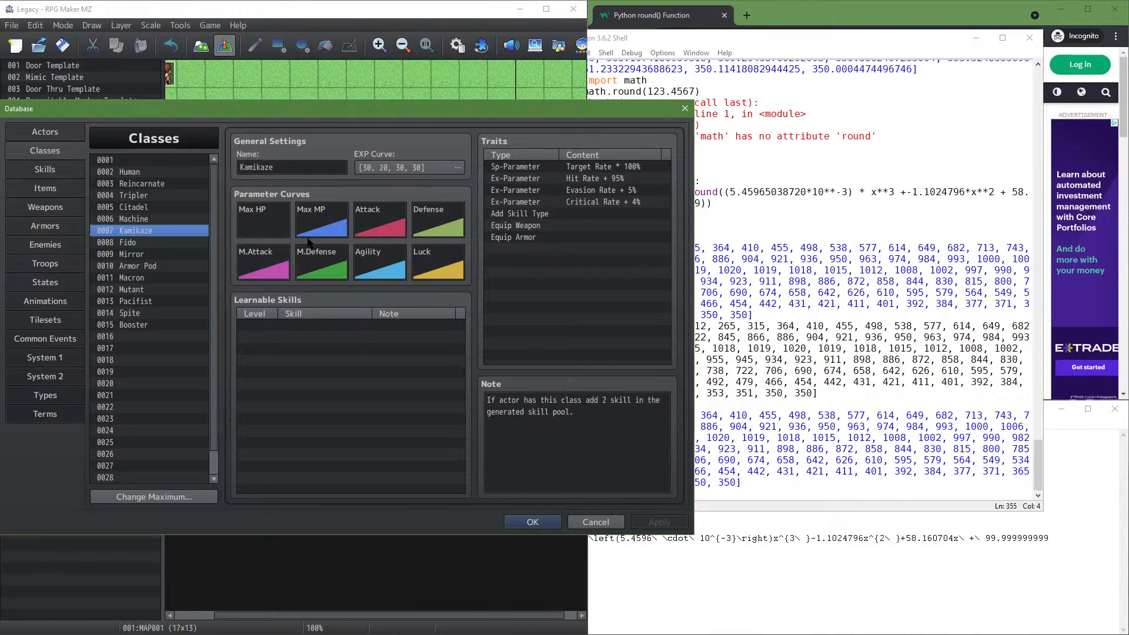
{"action": "left_click", "coordinate": [170, 253]}
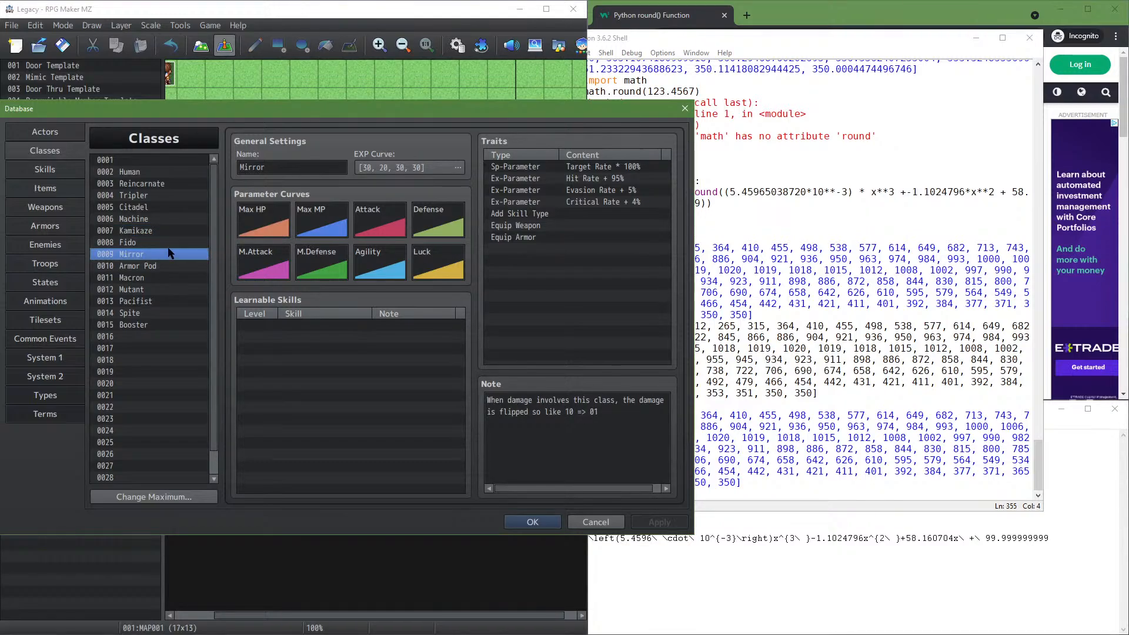
{"action": "left_click", "coordinate": [169, 247]}
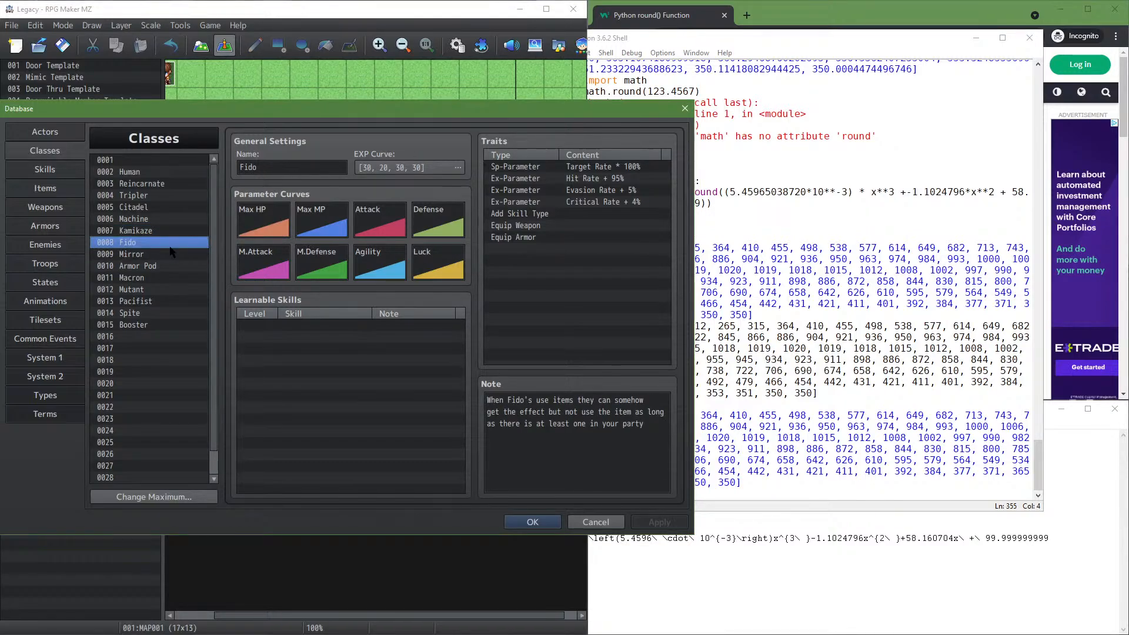
{"action": "left_click", "coordinate": [169, 256]}
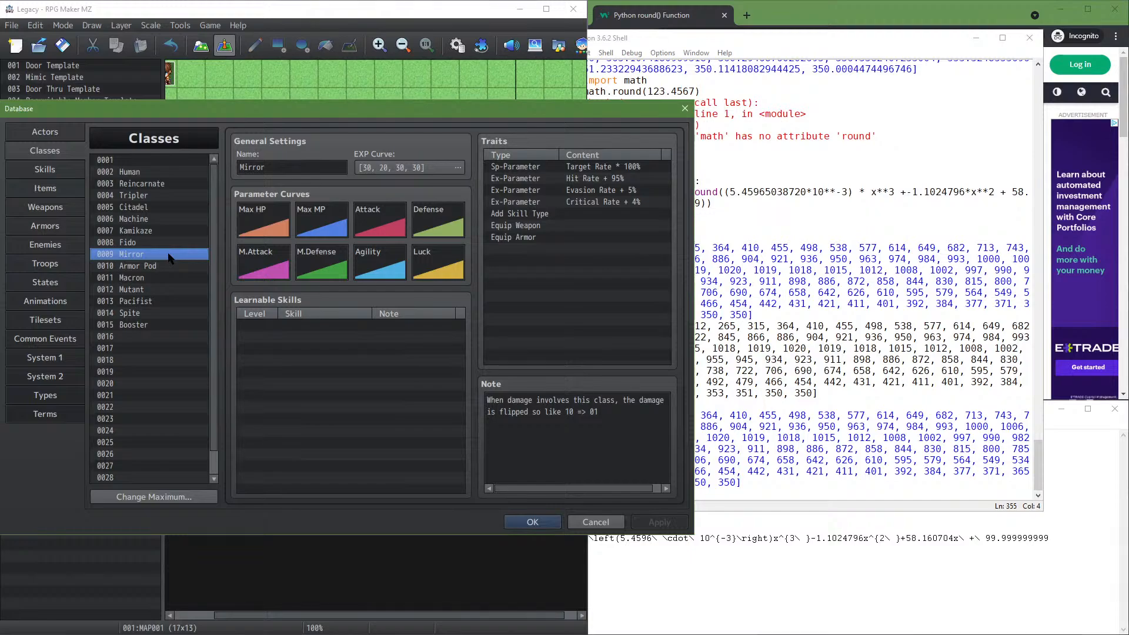
{"action": "left_click", "coordinate": [170, 266]}
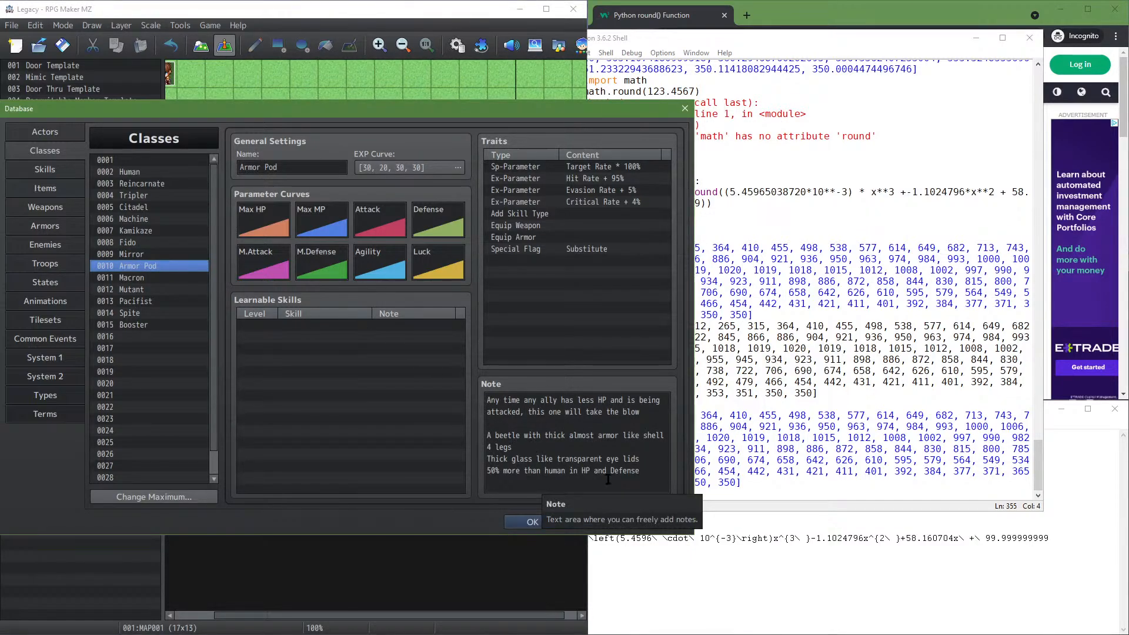
Evaluate the expression values * 2 in the Python Shell
{"action": "left_click", "coordinate": [733, 495]}
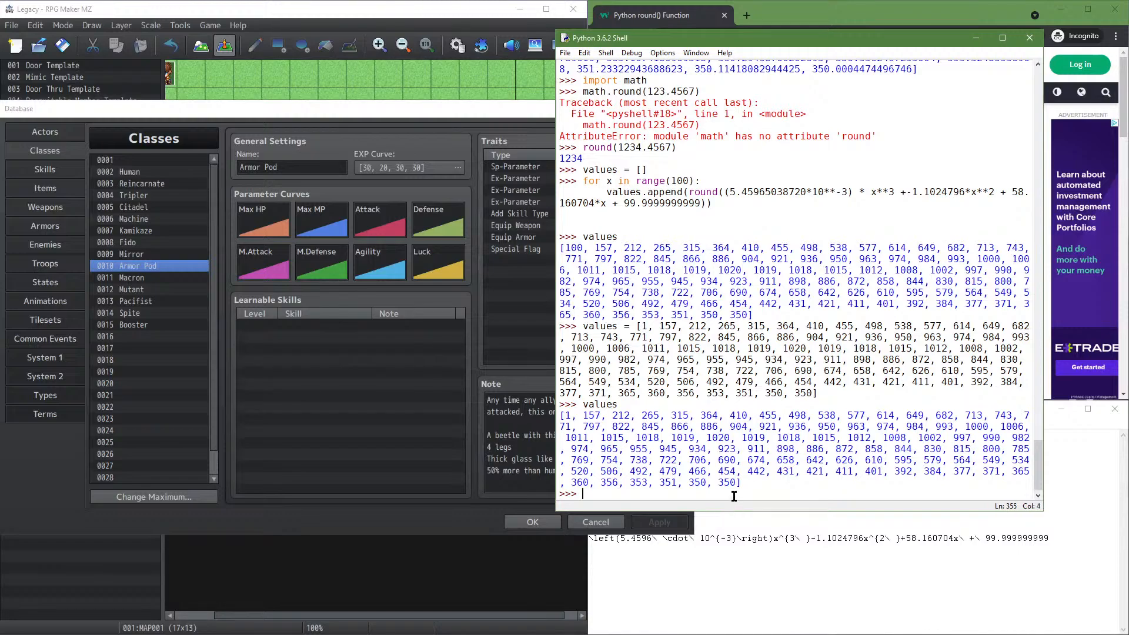
{"action": "type", "text": "valu"}
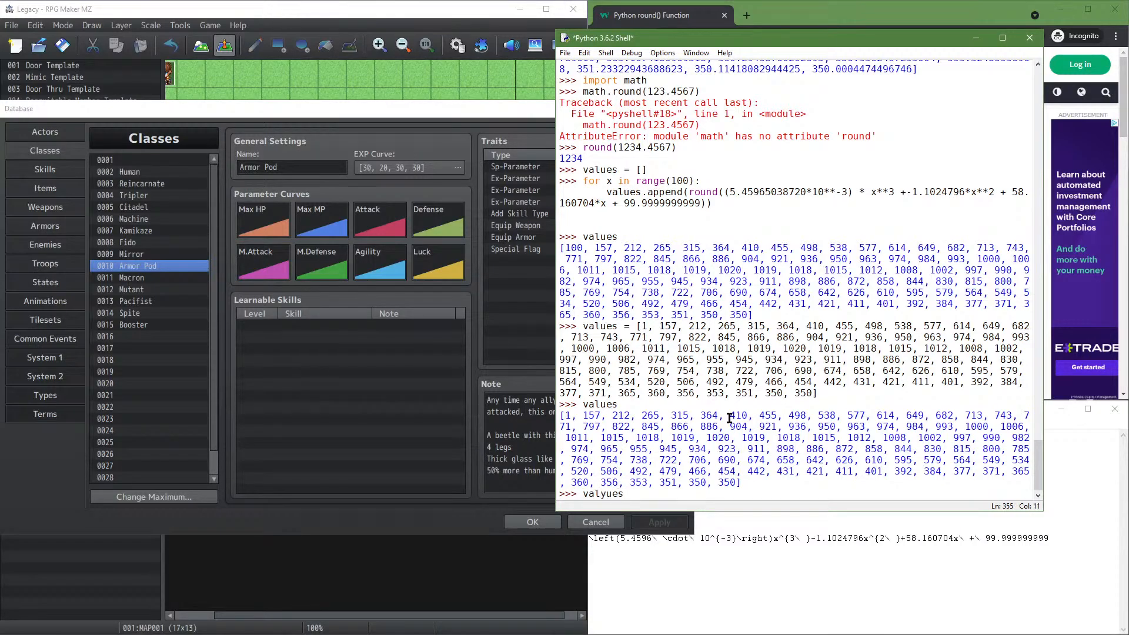
{"action": "type", "text": "es * 2"}
{"action": "key", "text": "Return"}
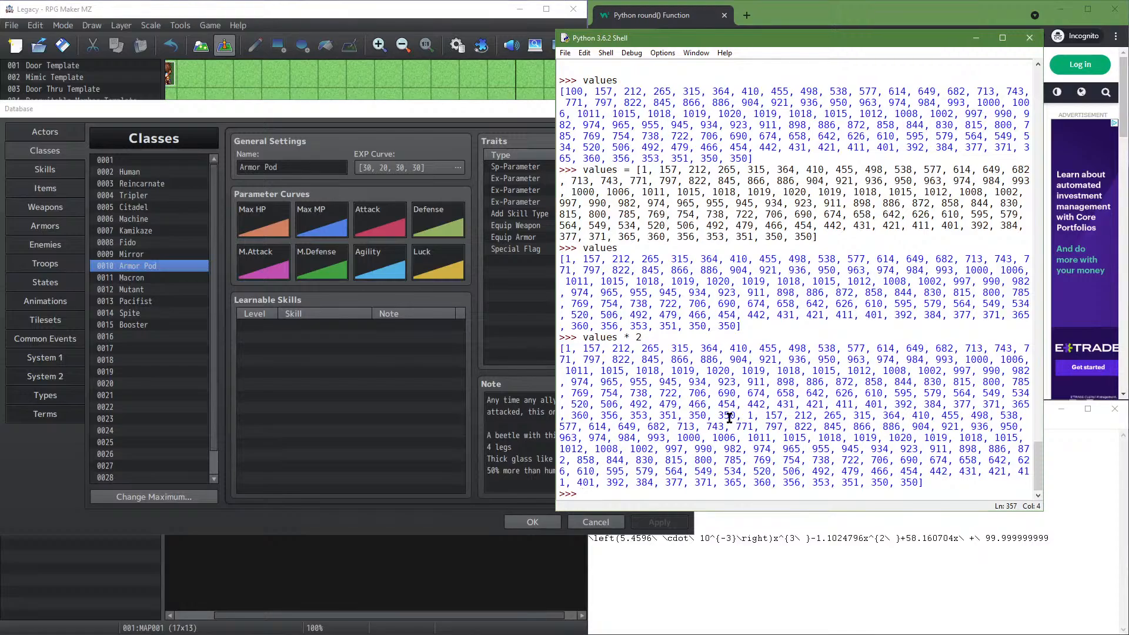
Start a Python loop with the header for i,x in enumerate(values): in the shell
{"action": "type", "text": "for x in values"}
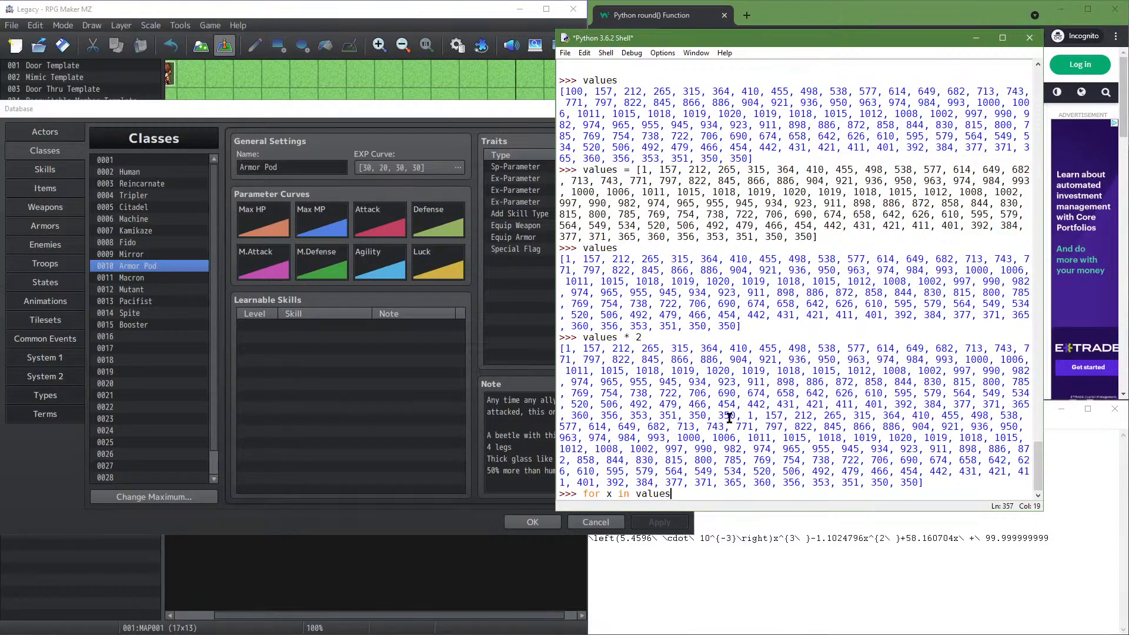
{"action": "type", "text": ":"}
{"action": "key", "text": "Left"}
{"action": "key", "text": "Left"}
{"action": "key", "text": "Delete"}
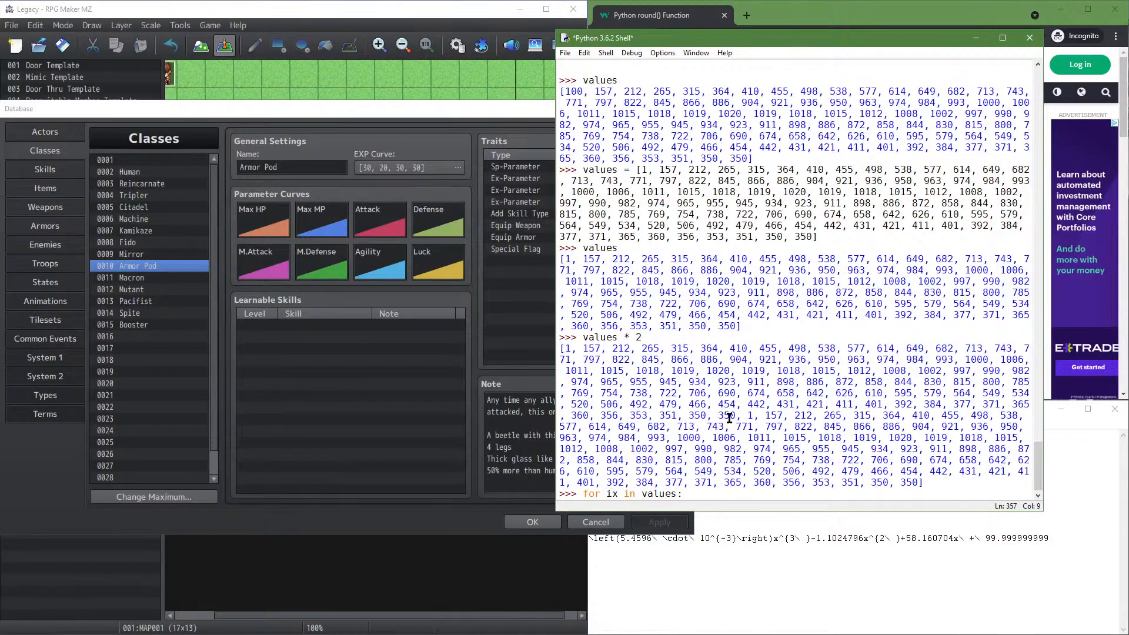
{"action": "type", "text": "i,x in enumerate(values"}
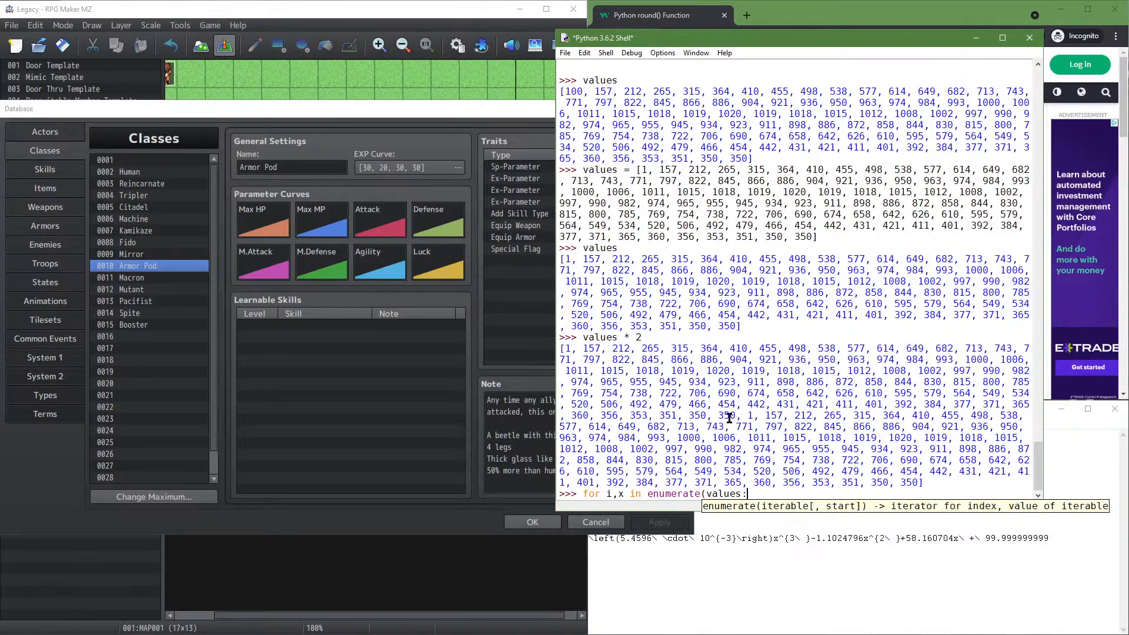
{"action": "type", "text": ")"}
{"action": "key", "text": "Right"}
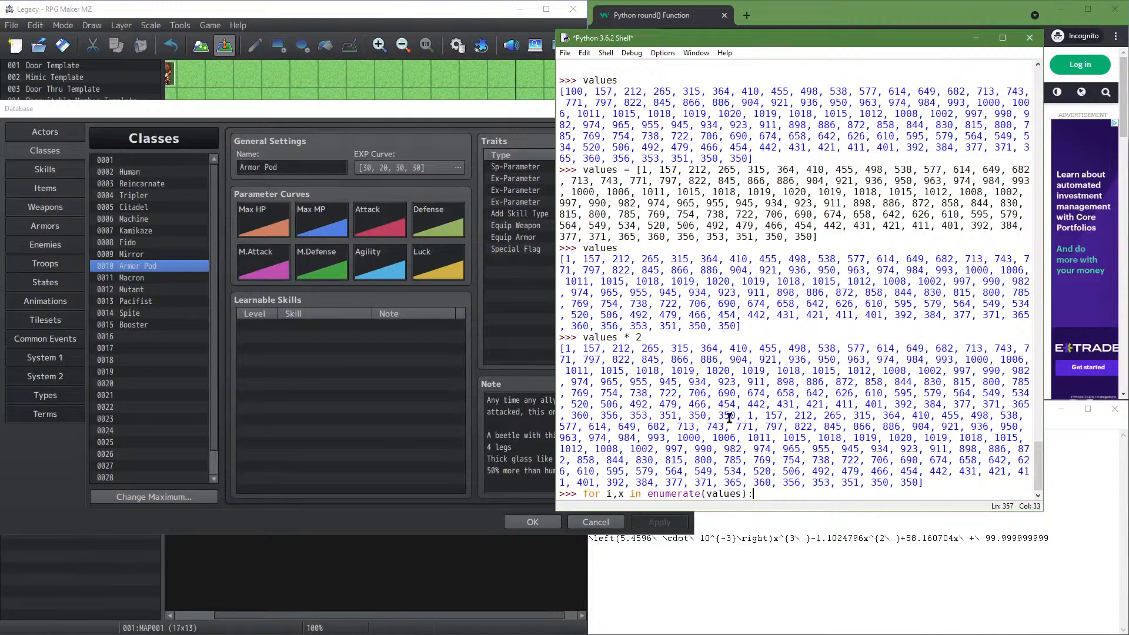
{"action": "key", "text": "Return"}
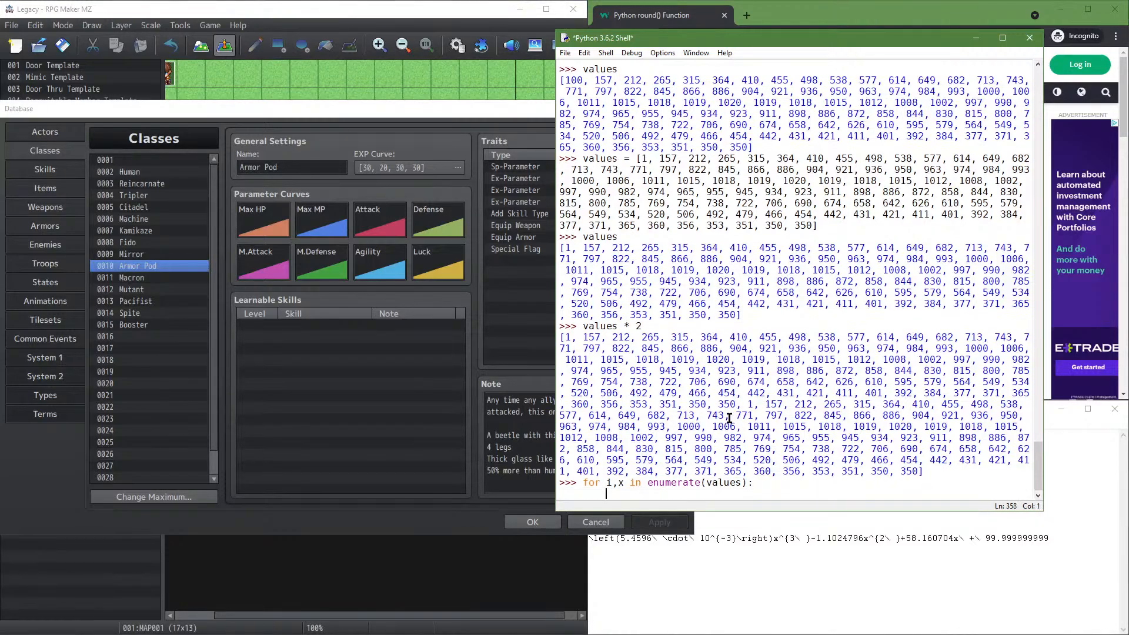
Give the loop the body values[i] = x * 2, run it and print the values list
{"action": "type", "text": "values ="}
{"action": "key", "text": "BackSpace"}
{"action": "key", "text": "BackSpace"}
{"action": "key", "text": "BackSpace"}
{"action": "type", "text": "[i] = x * 2"}
{"action": "key", "text": "Return"}
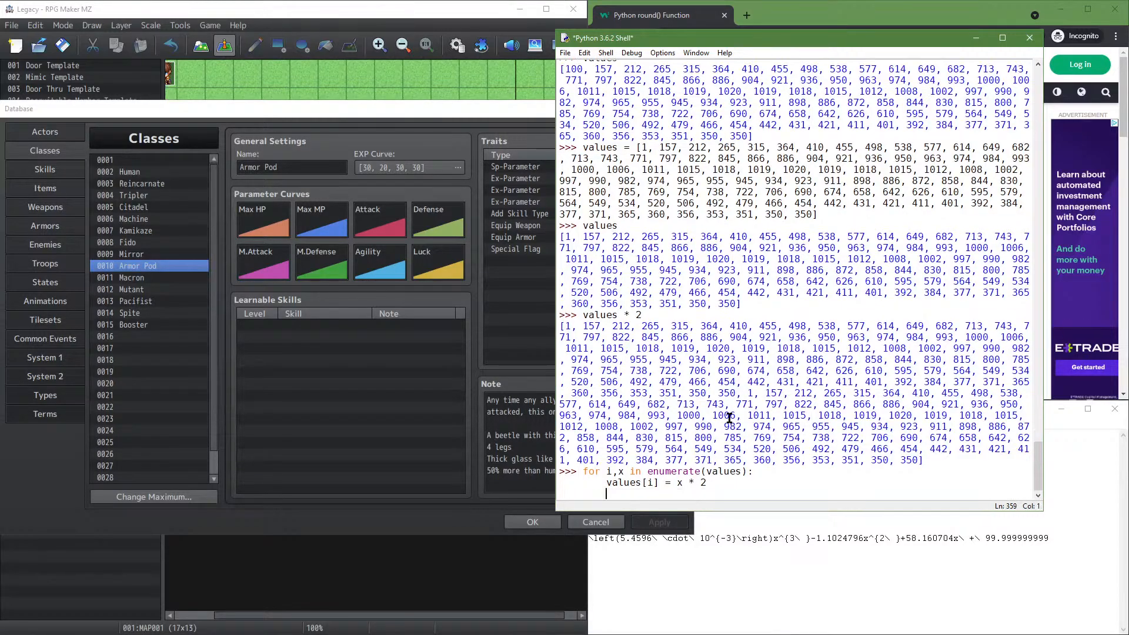
{"action": "key", "text": "Return"}
{"action": "type", "text": "values"}
{"action": "key", "text": "Return"}
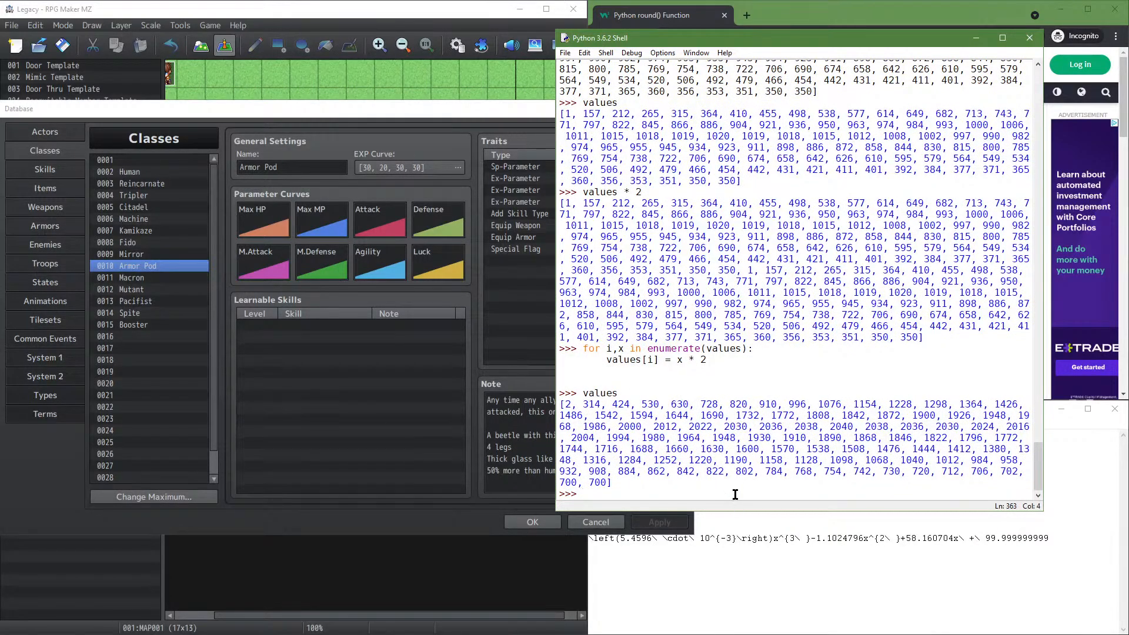
Switch to Notepad++ and find "armor pod" in Classes.json
{"action": "left_click", "coordinate": [665, 485]}
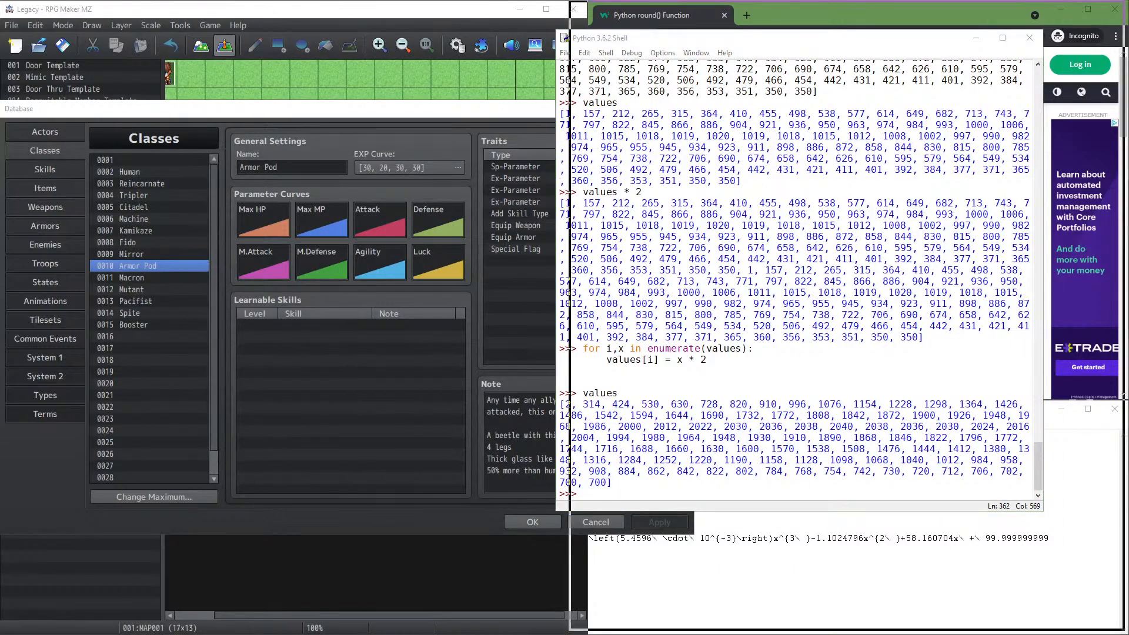
{"action": "left_click_drag", "start_coordinate": [1128, 37], "coordinate": [1128, 176]}
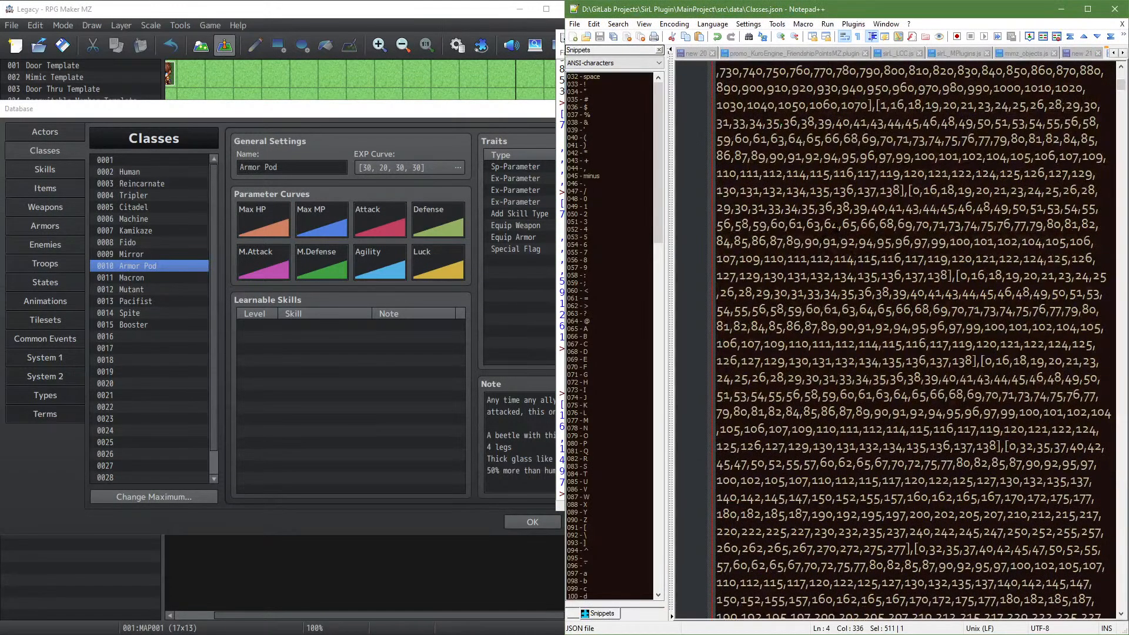
{"action": "key", "text": "ctrl+f"}
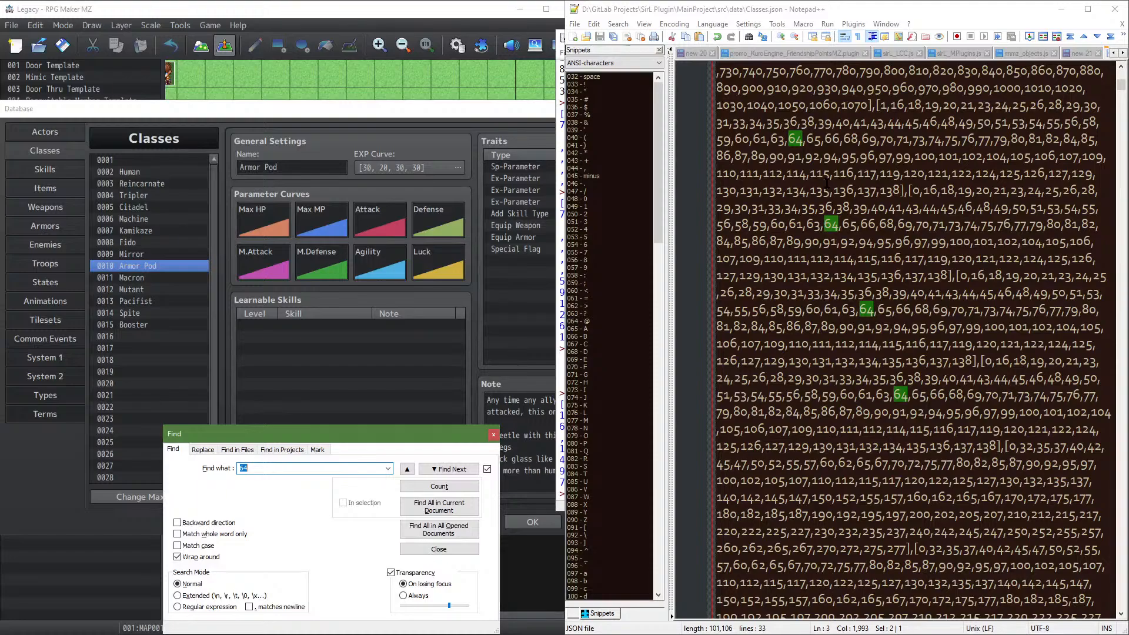
{"action": "type", "text": "armor pod"}
{"action": "key", "text": "Return"}
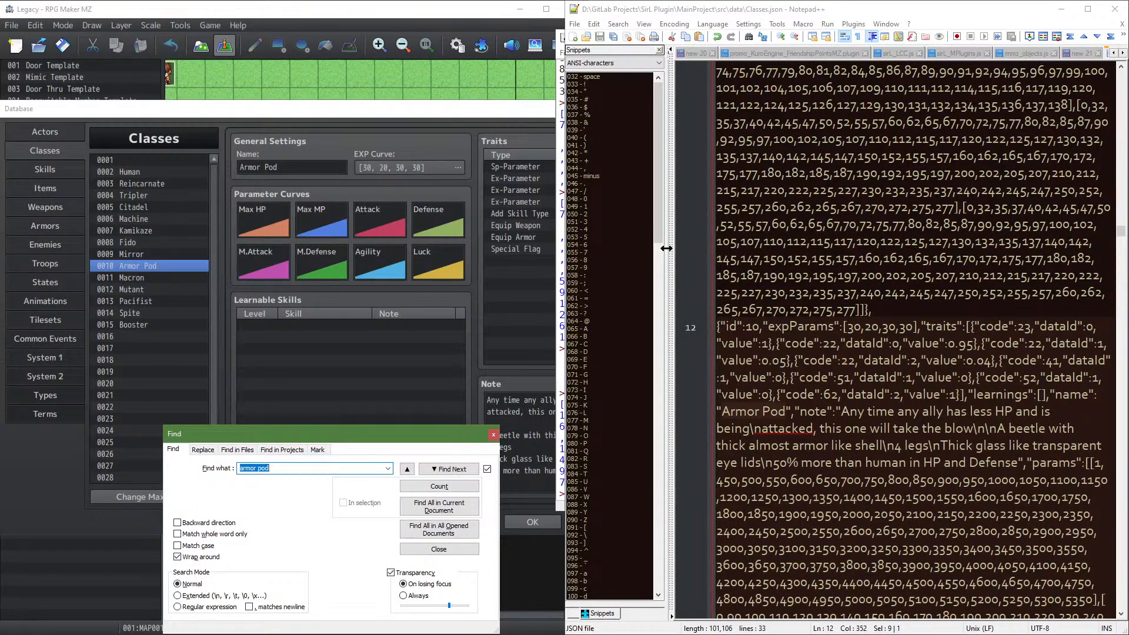
{"action": "left_click", "coordinate": [494, 436]}
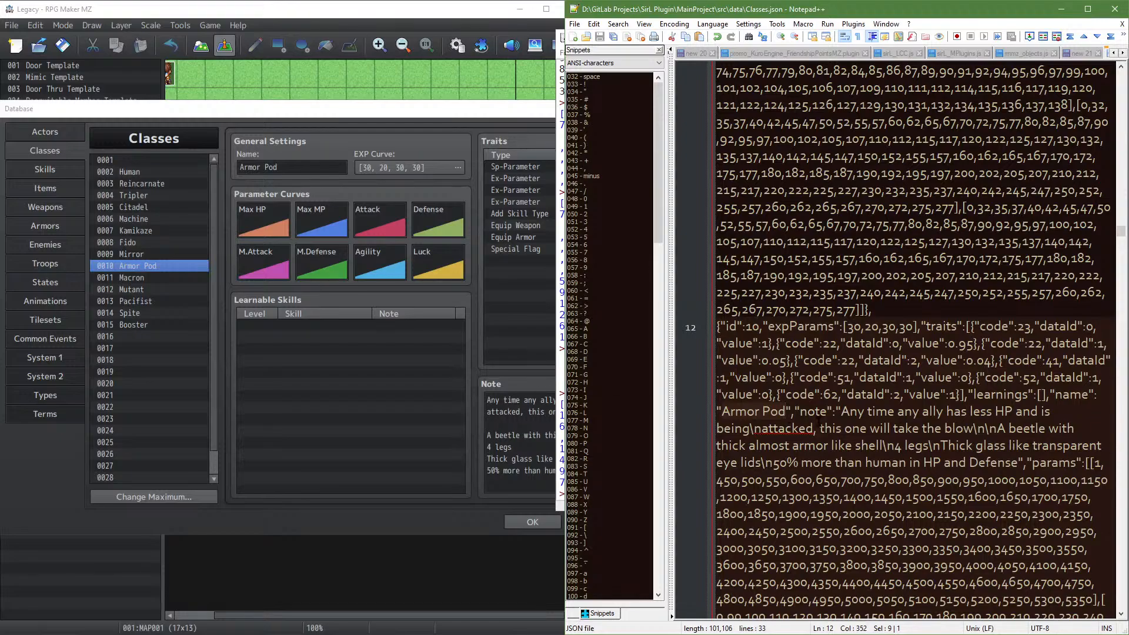
Place the Notepad++ window beside the Python Shell and copy the doubled values list from the shell
{"action": "left_click", "coordinate": [865, 410]}
{"action": "scroll", "coordinate": [883, 397], "scroll_direction": "down", "scroll_amount": 3}
{"action": "left_click", "coordinate": [1087, 293]}
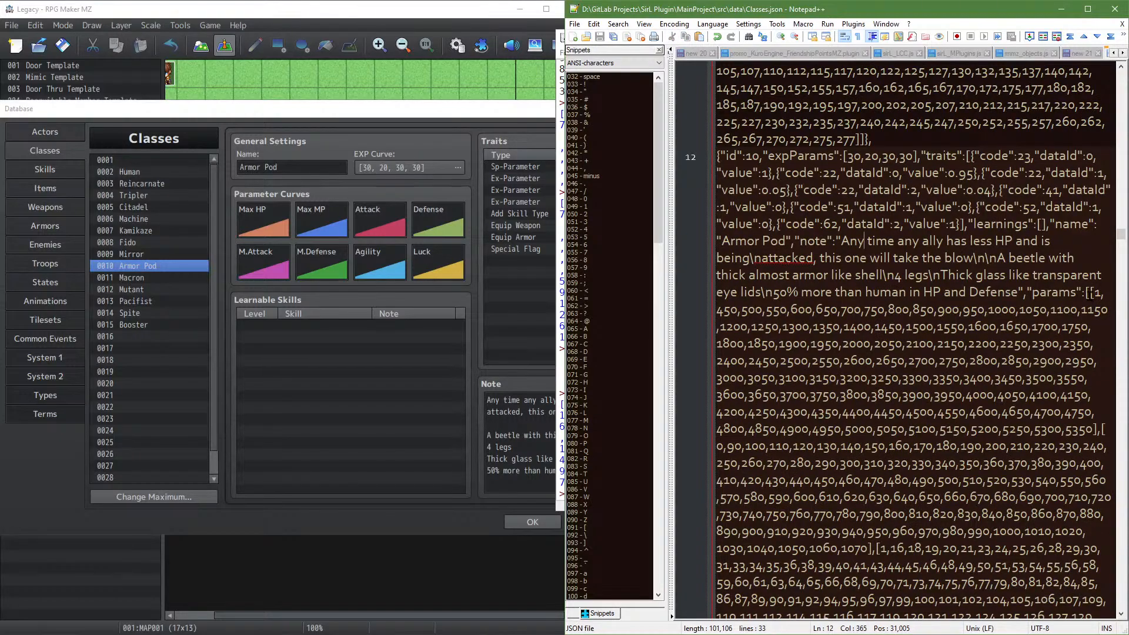
{"action": "left_click_drag", "start_coordinate": [973, 18], "coordinate": [432, 499]}
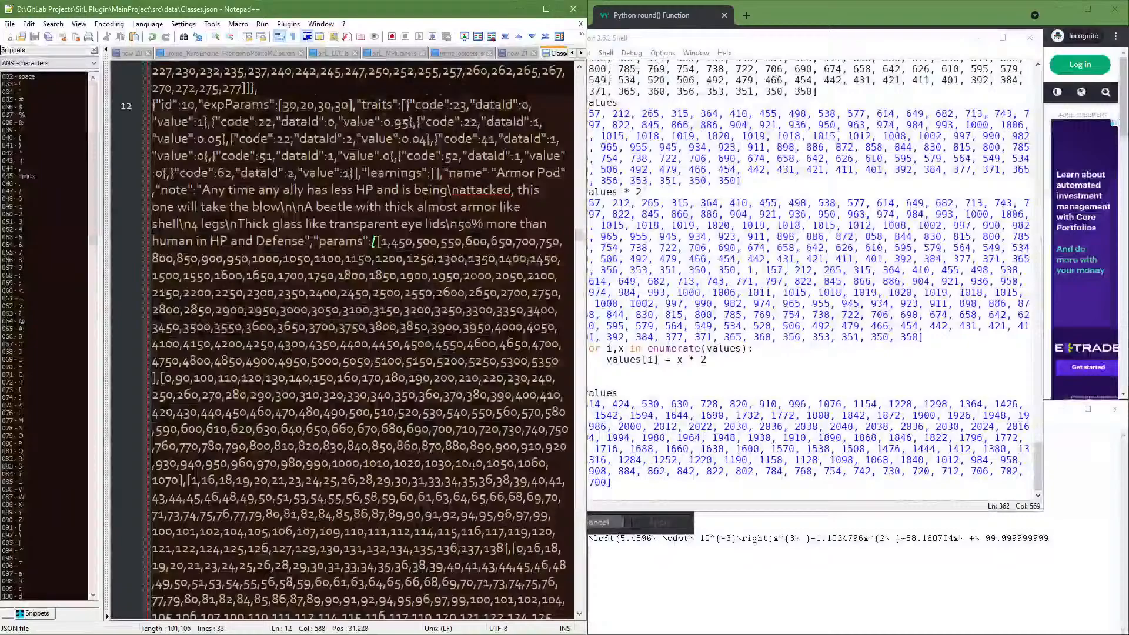
{"action": "left_click", "coordinate": [653, 388]}
{"action": "left_click_drag", "start_coordinate": [614, 483], "coordinate": [560, 404]}
{"action": "left_click", "coordinate": [464, 223]}
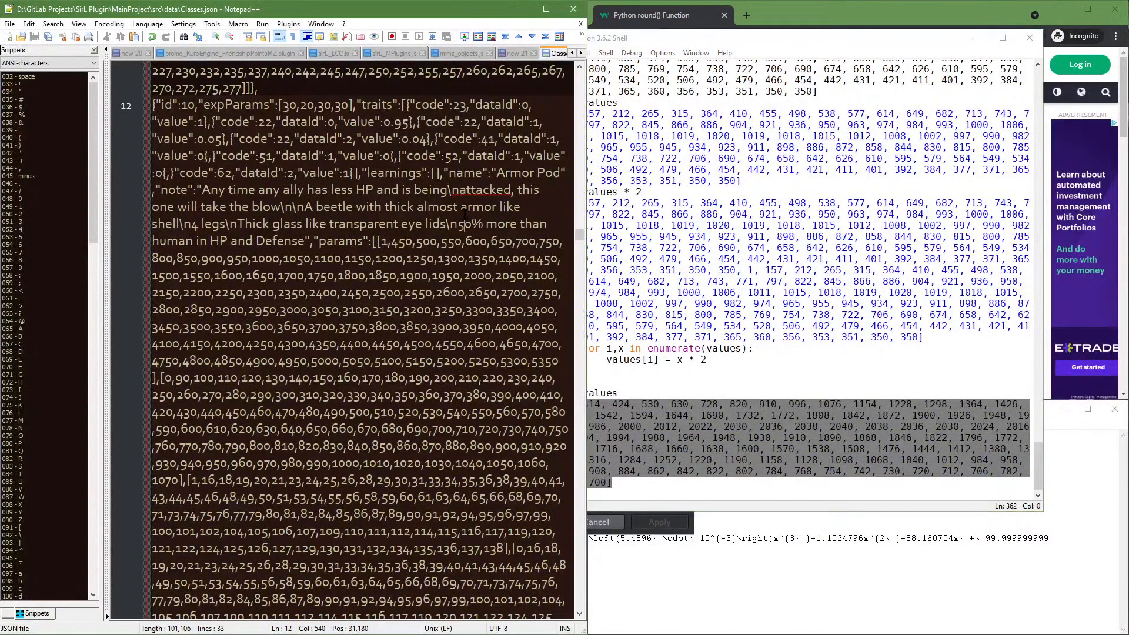
Replace Armor Pod's Max HP array in Classes.json with the copied list, change its first value to 1 and save
{"action": "left_click", "coordinate": [379, 242]}
{"action": "key", "text": "ctrl+b"}
{"action": "left_click", "coordinate": [375, 241], "text": "shift"}
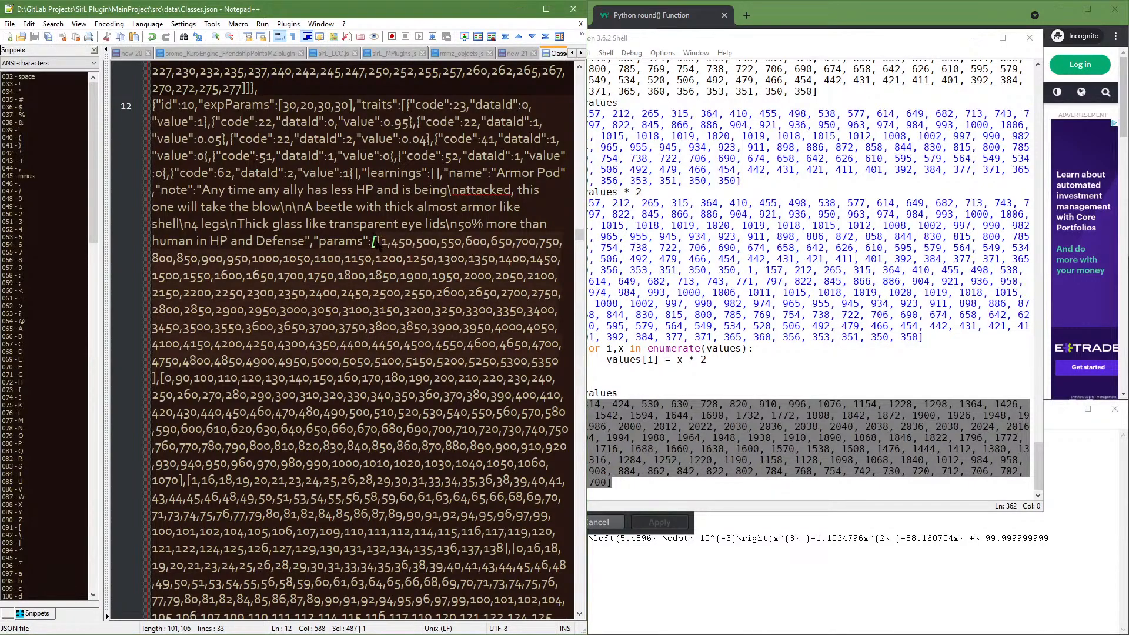
{"action": "type", "text": "[2, 314, 424, 530, 630, 728, 820, 910, 996, 1076, 1154, 1228, 1298, 1364, 1426, 1486, 1542, 1594, 1644, 1690, 1732, 1772, 1808, 1842, 1872, 1900, 1926, 1948, 1968, 1986, 2000, 2012, 2022, 2030, 2036, 2038, 2040, 2038, 2036, 2030, 2024, 2016, 2004, 1994, 1980, 1964, 1948, 1930, 1910, 1890, 1868, 1846, 1822, 1796, 1772, 1744, 1716, 1688, 1660, 1630, 1600, 1570, 1538, 1508, 1476, 1444, 1412, 1380, 1348, 1316, 1284, 1252, 1220, 1190, 1158, 1128, 1098, 1068, 1040, 1012, 984, 958, 932, 908, 884, 862, 842, 822, 802, 784, 768, 754, 742, 730, 720, 712, 706, 702, 700, 700]"}
{"action": "key", "text": "ctrl+b"}
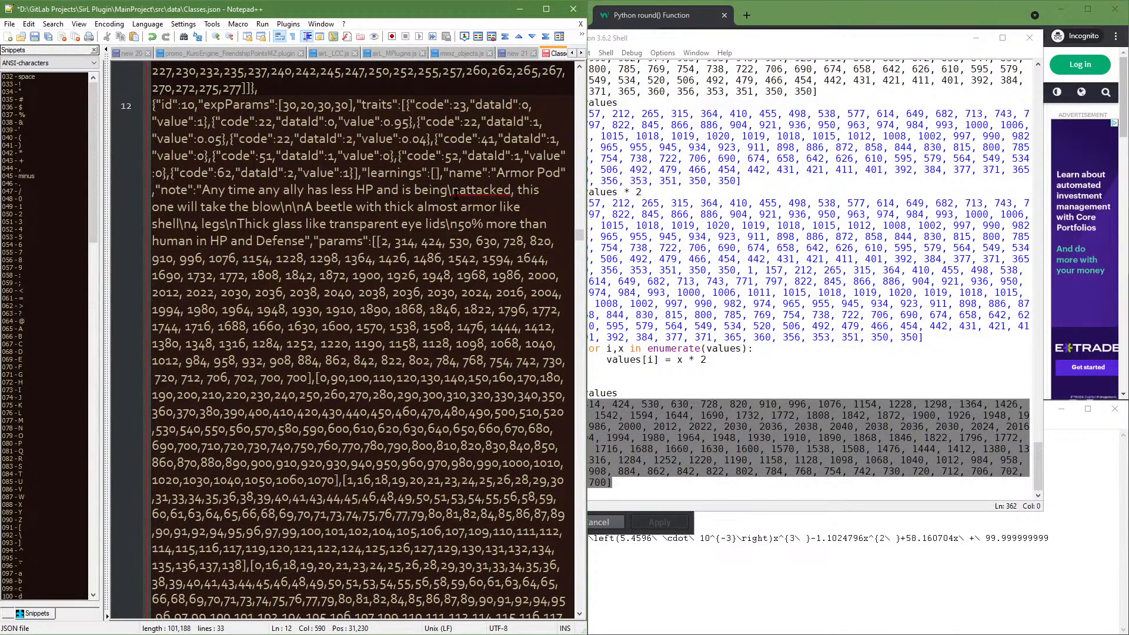
{"action": "key", "text": "BackSpace"}
{"action": "type", "text": "1"}
{"action": "left_click", "coordinate": [35, 37]}
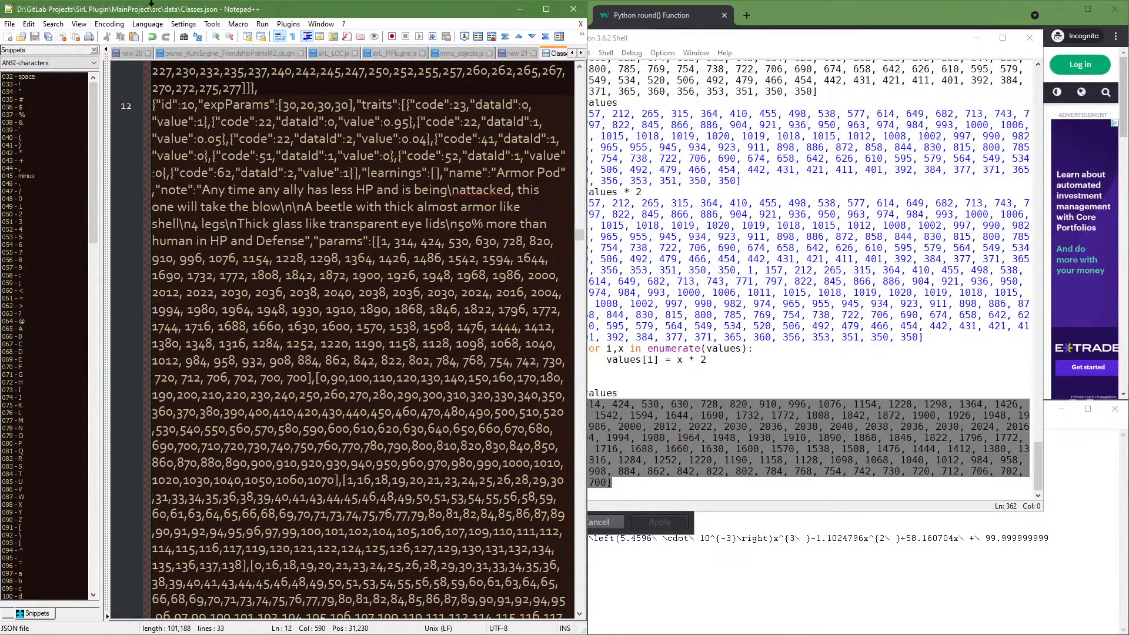
Switch to RPG Maker MZ, reload the externally modified project data and open the database
{"action": "key", "text": "alt+Tab"}
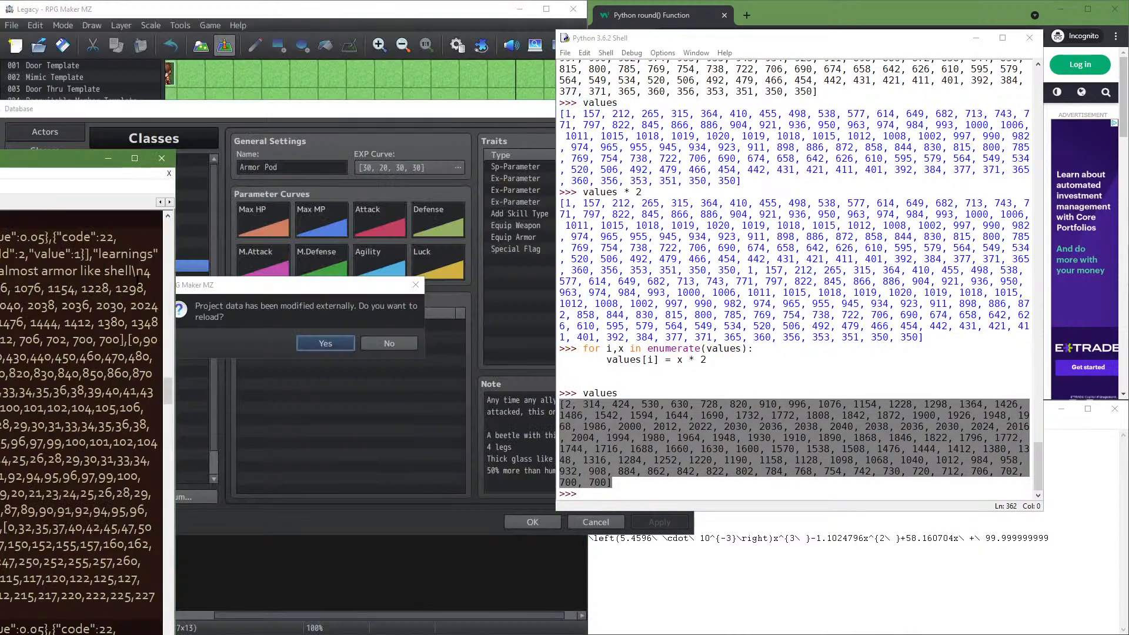
{"action": "left_click", "coordinate": [324, 348]}
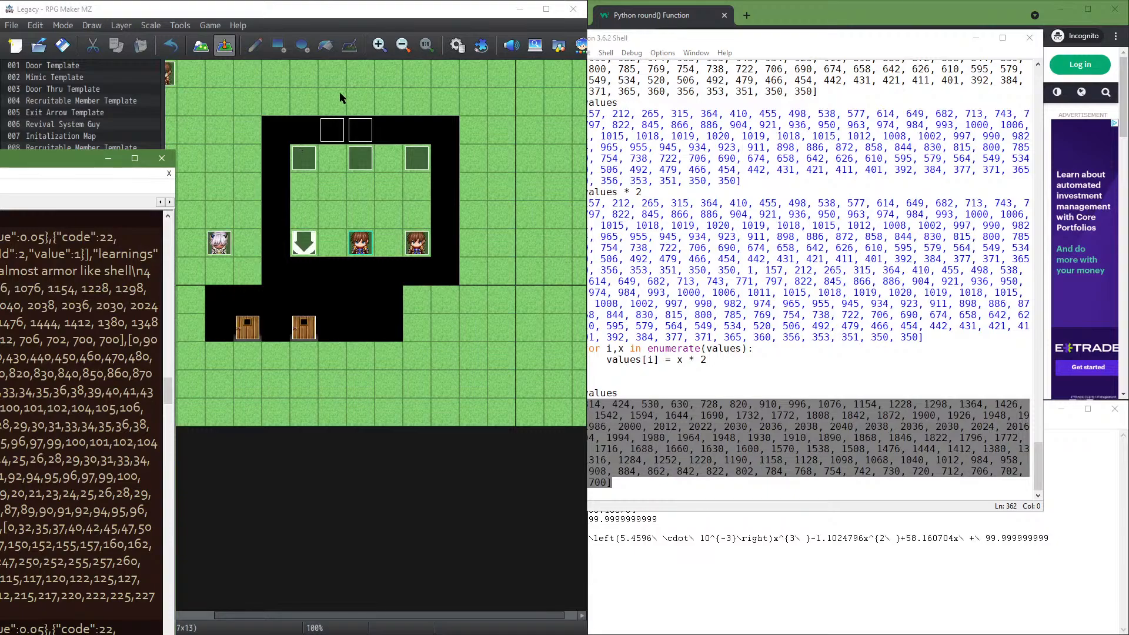
{"action": "left_click", "coordinate": [458, 46]}
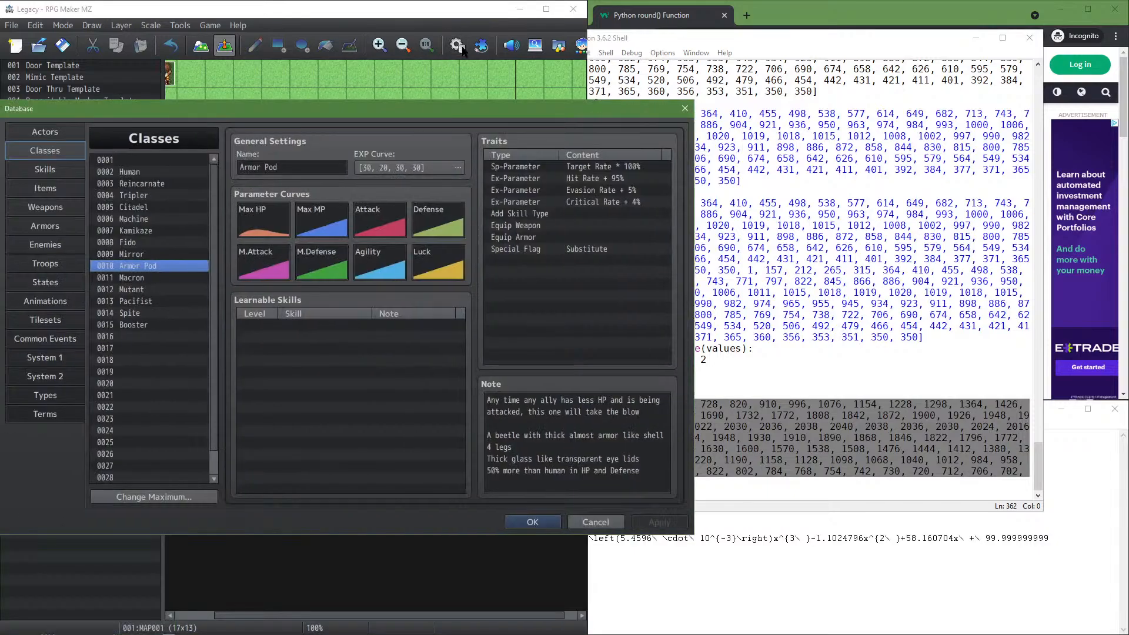
Inspect the Armor Pod class's Max HP curve at several levels and close it without keeping changes
{"action": "double_click", "coordinate": [267, 226]}
{"action": "double_click", "coordinate": [311, 241]}
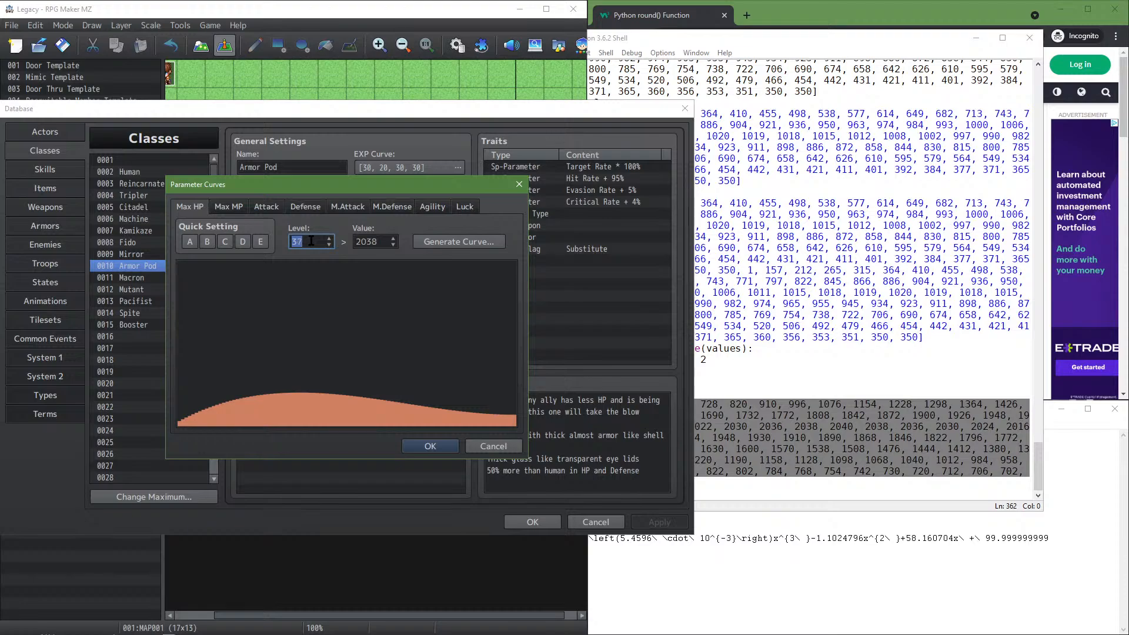
{"action": "scroll", "coordinate": [311, 241], "scroll_direction": "up", "scroll_amount": 20}
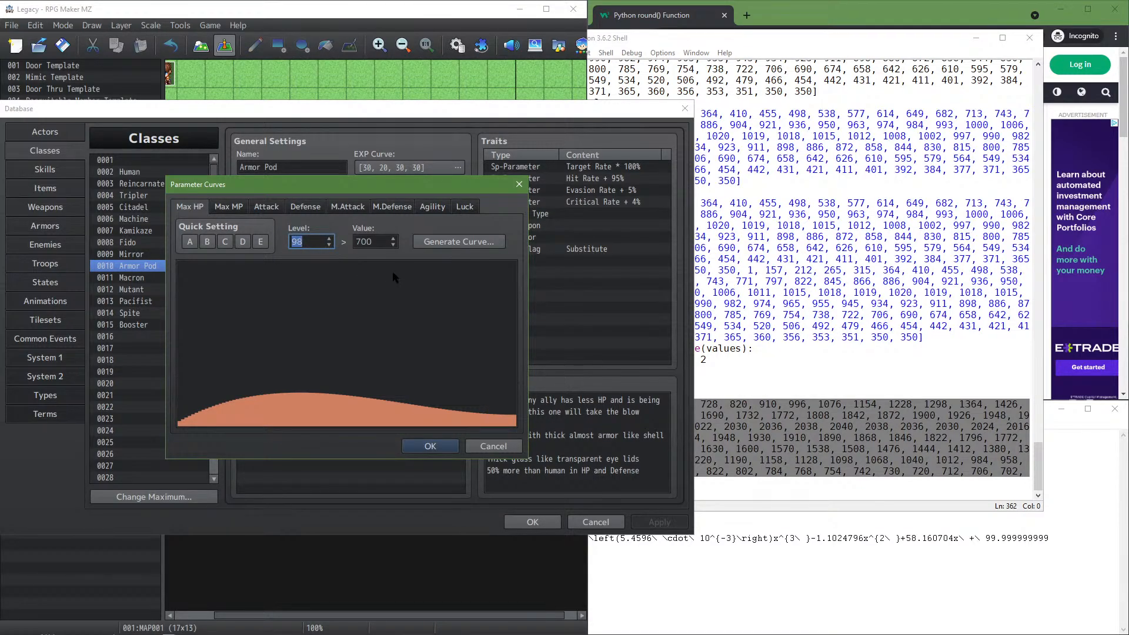
{"action": "type", "text": "40"}
{"action": "key", "text": "Return"}
{"action": "type", "text": "1076"}
{"action": "key", "text": "Return"}
{"action": "left_click", "coordinate": [498, 450]}
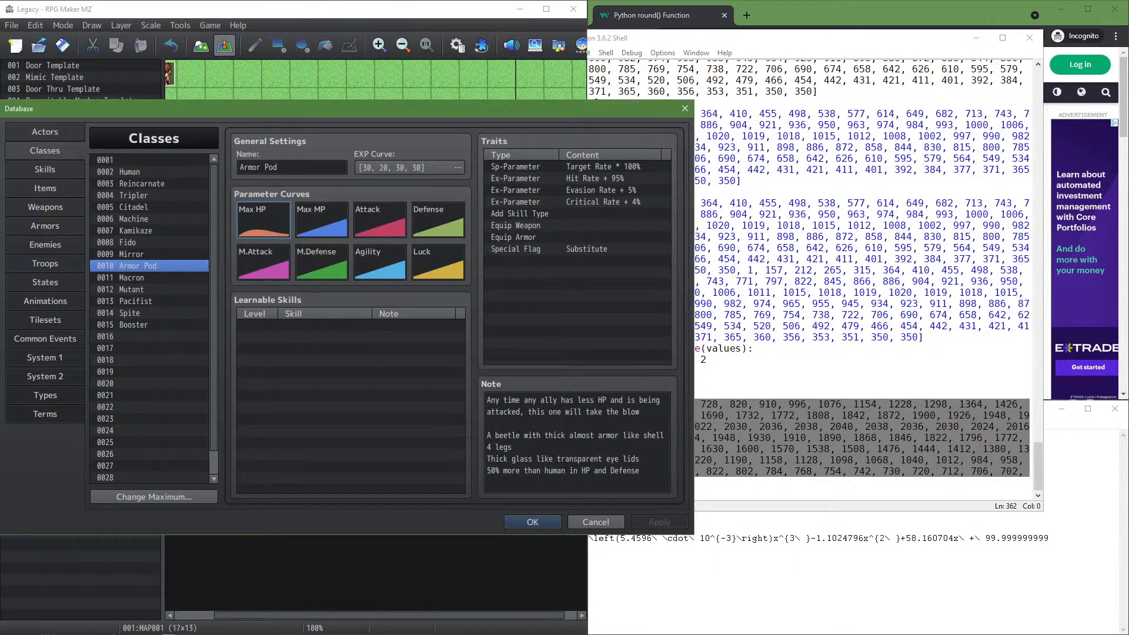
Examine the Macron class's note and the maximum damage line in the Notepad notes
{"action": "key", "text": "alt+Tab"}
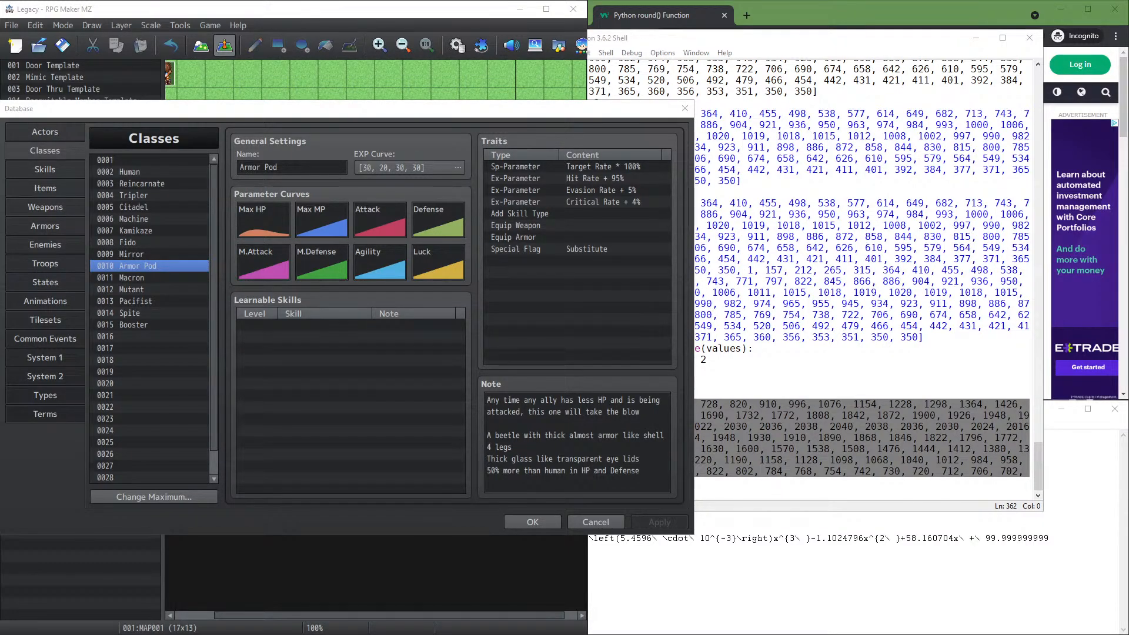
{"action": "left_click", "coordinate": [180, 279]}
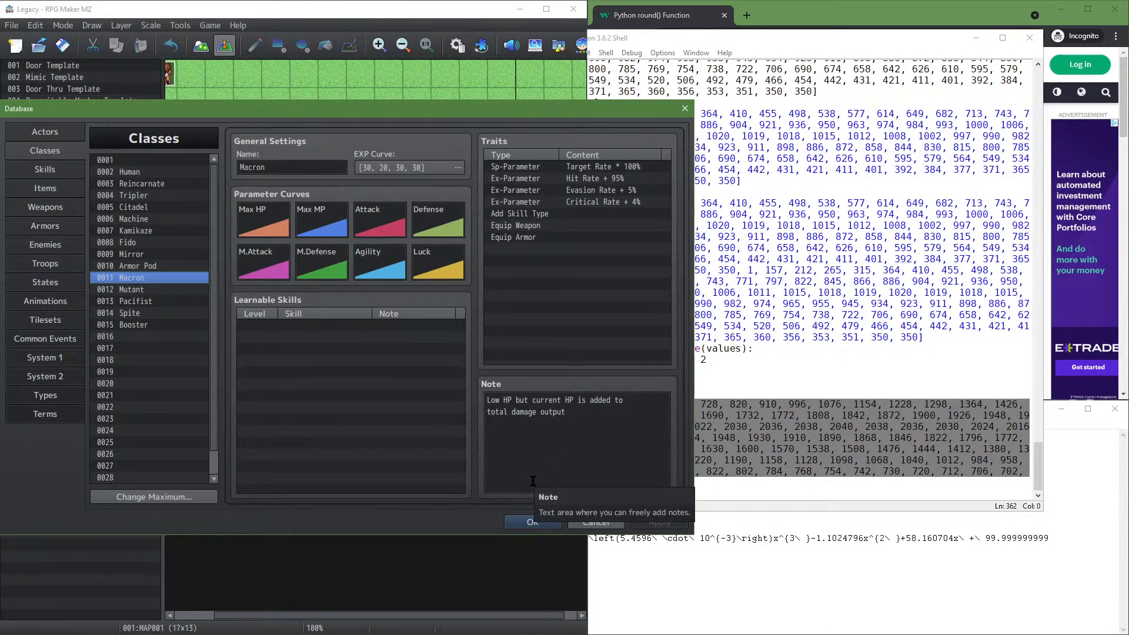
{"action": "left_click", "coordinate": [718, 576]}
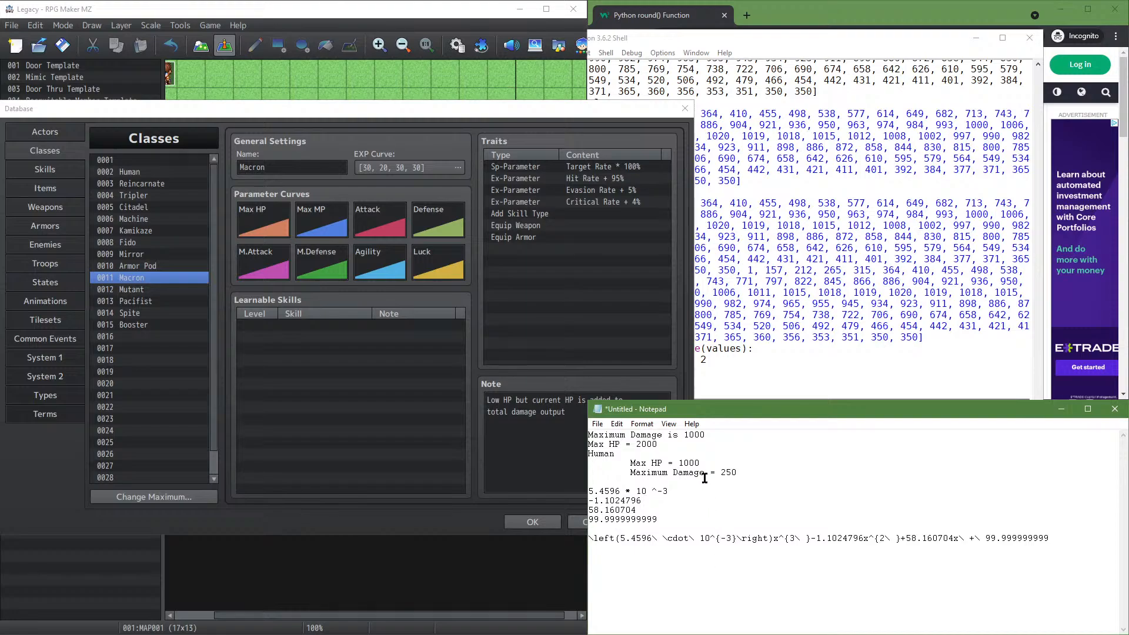
{"action": "double_click", "coordinate": [706, 435]}
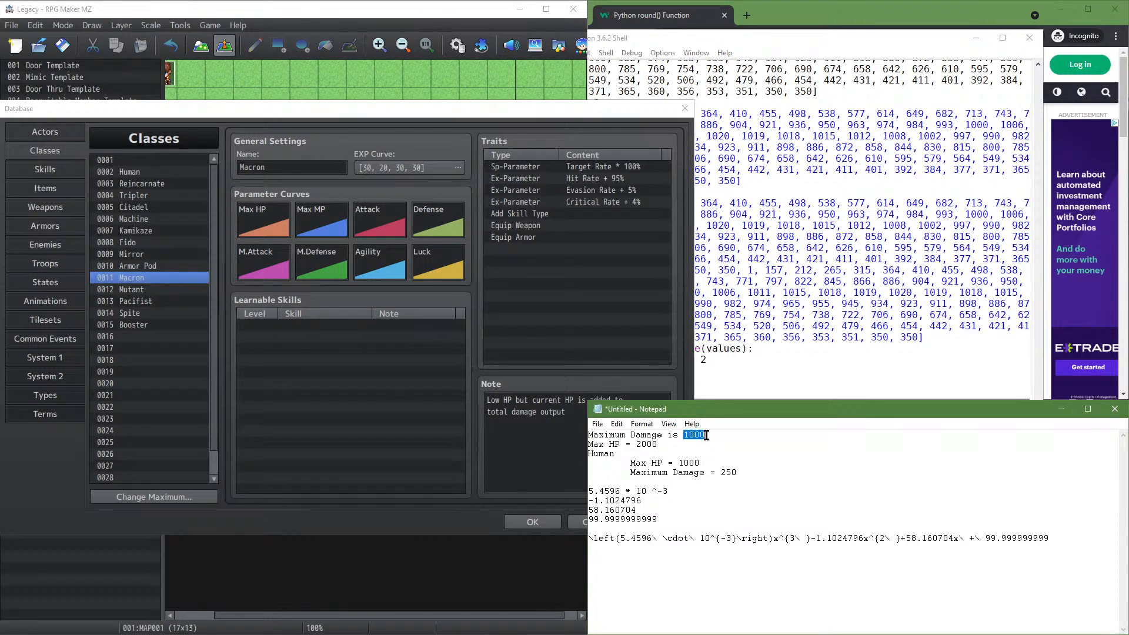
Switch to the Python Shell and paste a copy of the doubling loop at the prompt
{"action": "double_click", "coordinate": [767, 352]}
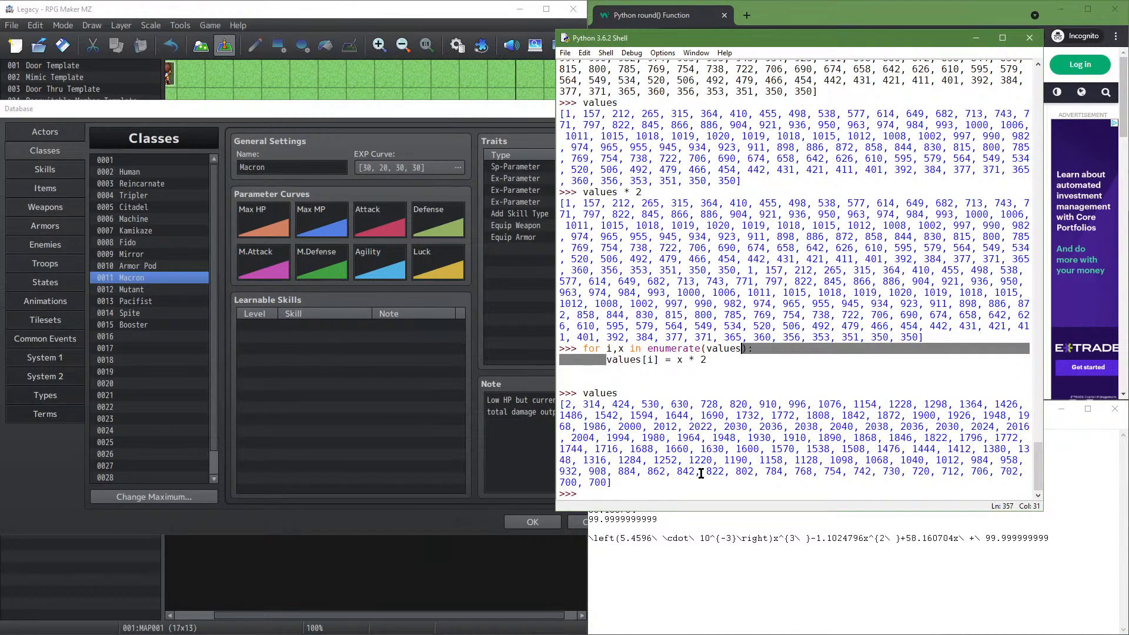
{"action": "left_click", "coordinate": [641, 494]}
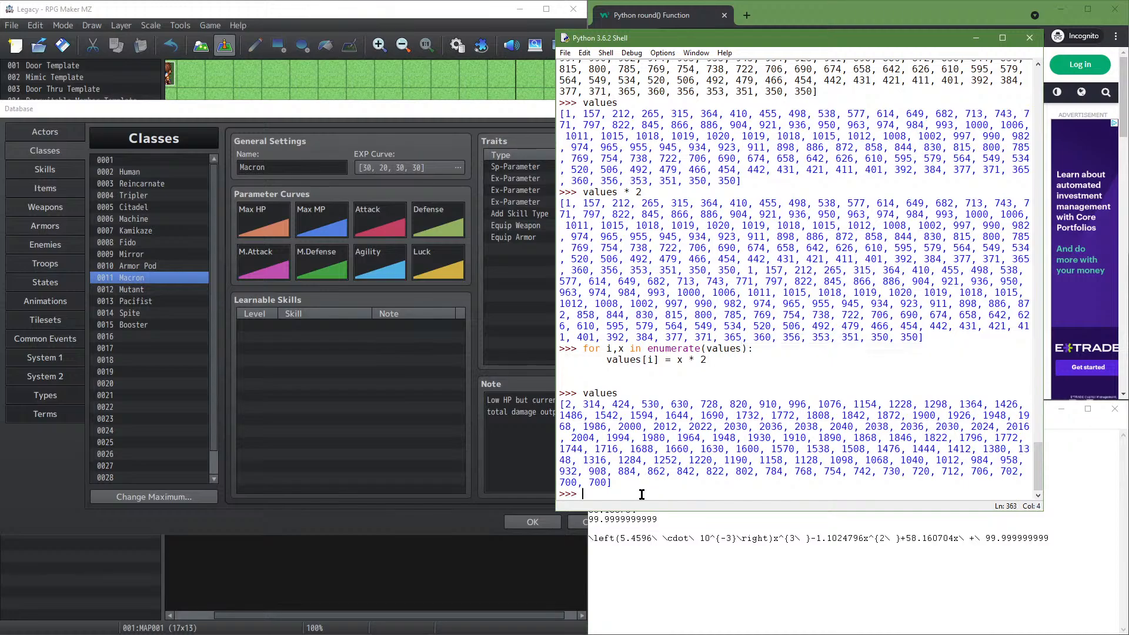
{"action": "left_click_drag", "start_coordinate": [744, 356], "coordinate": [573, 349]}
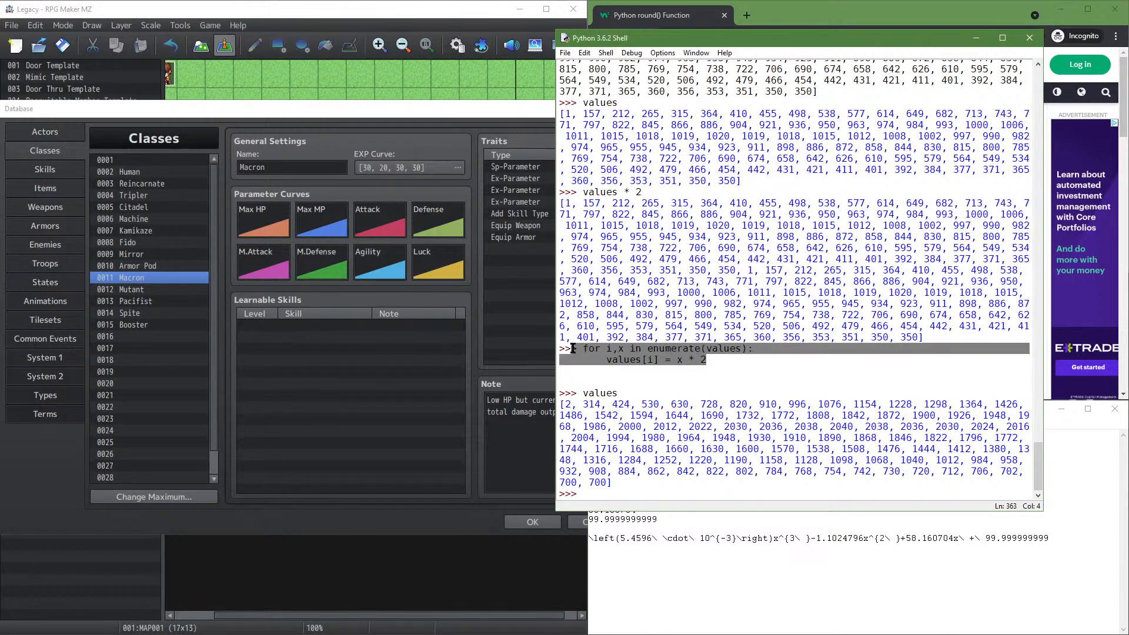
{"action": "left_click", "coordinate": [651, 495]}
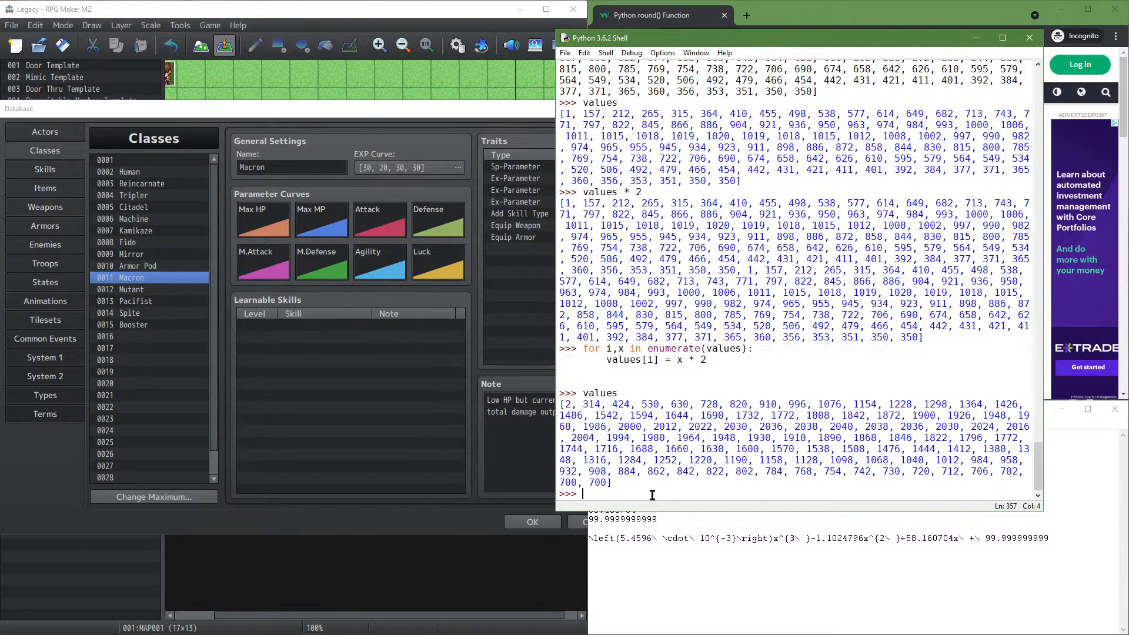
{"action": "type", "text": "for i,x in enumerate(values): \tvalues[i] = x * 2"}
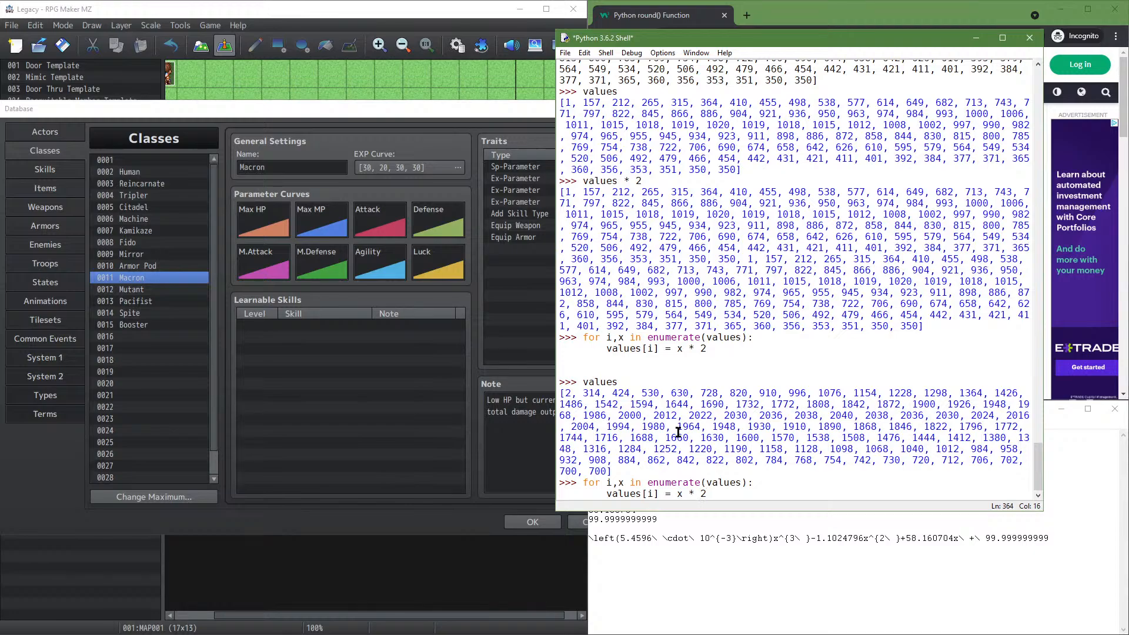
Change the pasted loop's body to values[i] = x / 2, run it and print the values list
{"action": "key", "text": "BackSpace"}
{"action": "type", "text": "/"}
{"action": "key", "text": "Return"}
{"action": "key", "text": "Return"}
{"action": "type", "text": "v"}
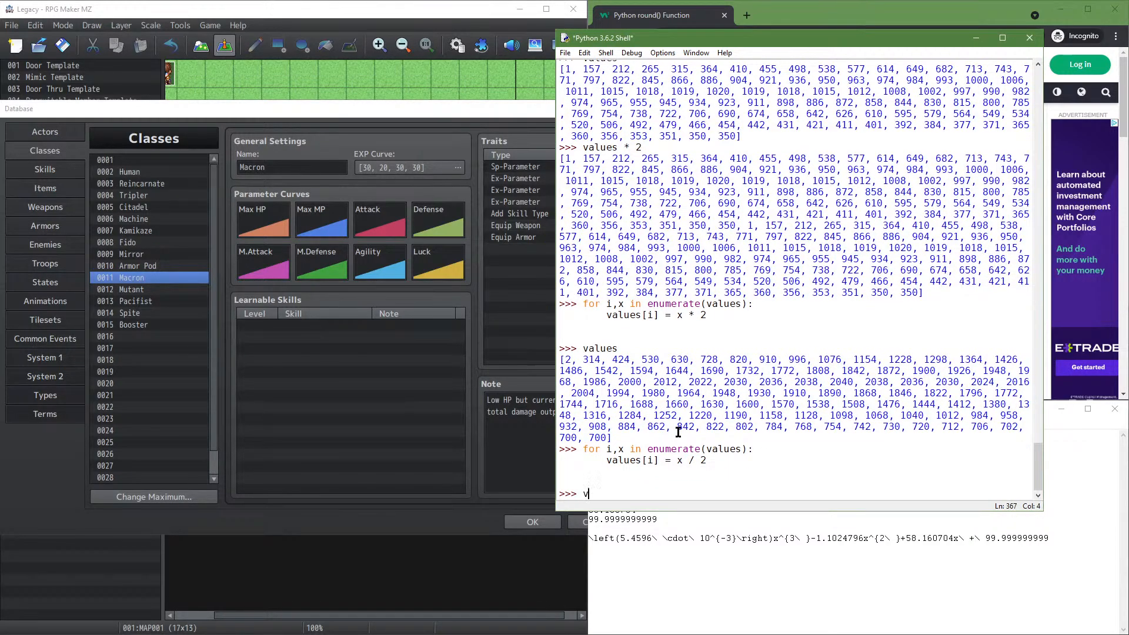
{"action": "type", "text": "alues"}
{"action": "key", "text": "Return"}
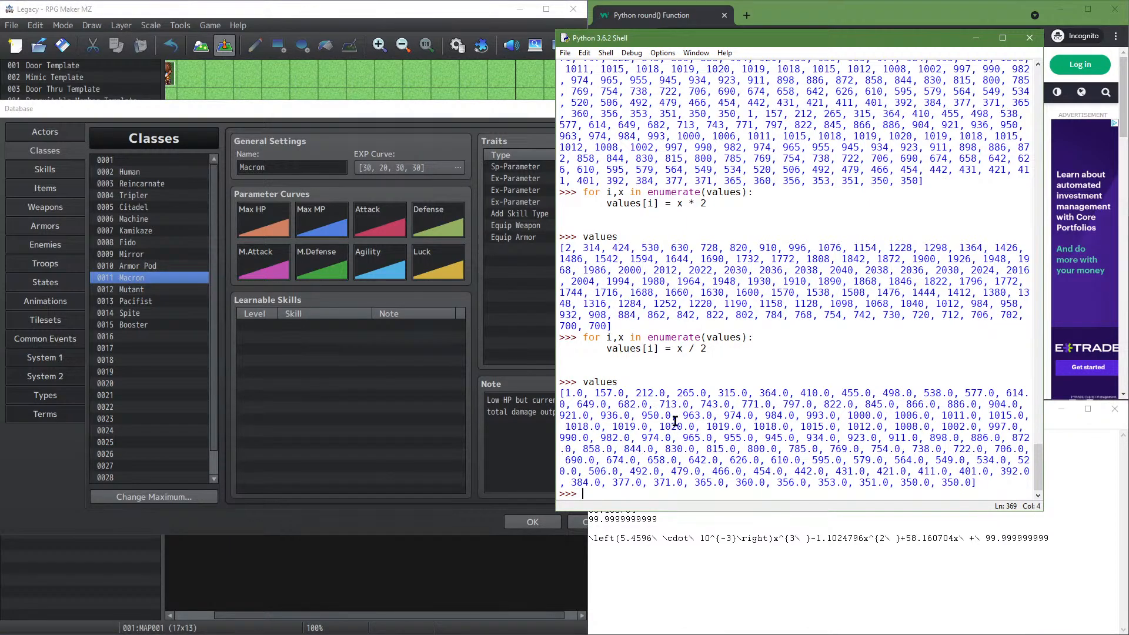
Copy the halving loop and paste it at the current Python Shell prompt
{"action": "left_click_drag", "start_coordinate": [744, 348], "coordinate": [582, 340]}
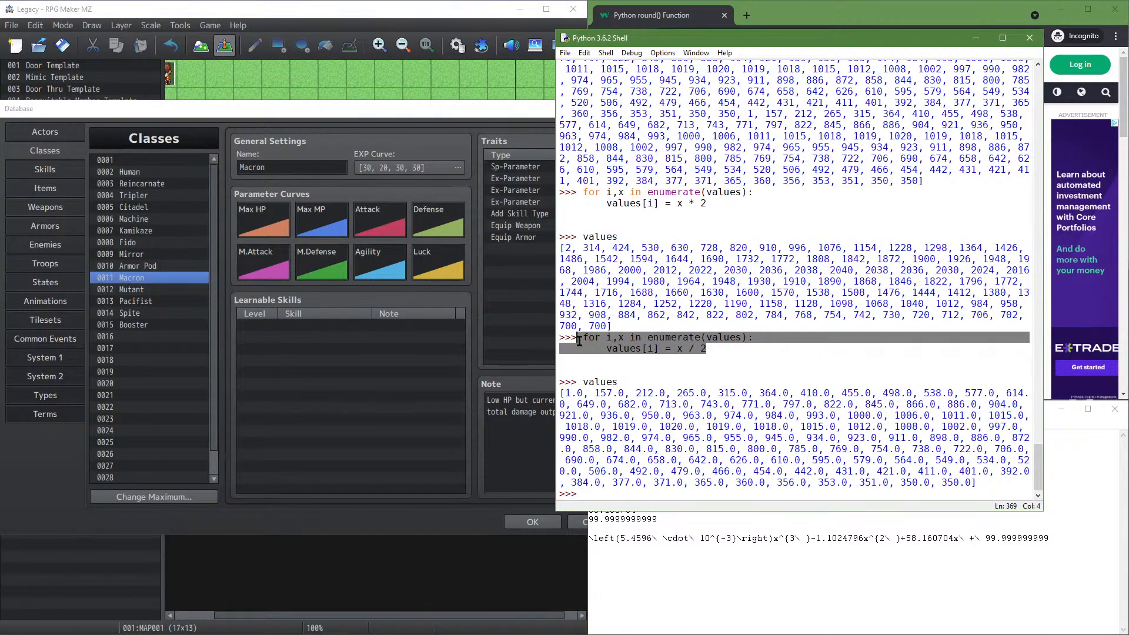
{"action": "key", "text": "ctrl+c"}
{"action": "left_click", "coordinate": [618, 489]}
{"action": "key", "text": "ctrl+v"}
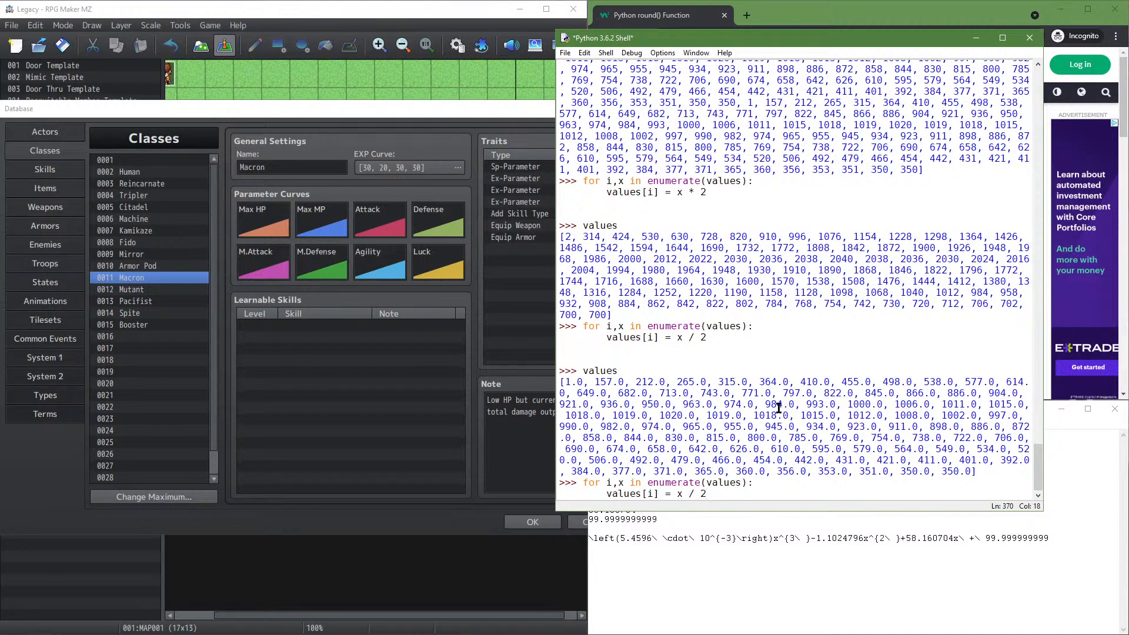
Compare the printed halved values with the Macron class's note about low HP in the RPG Maker MZ database
{"action": "double_click", "coordinate": [859, 404]}
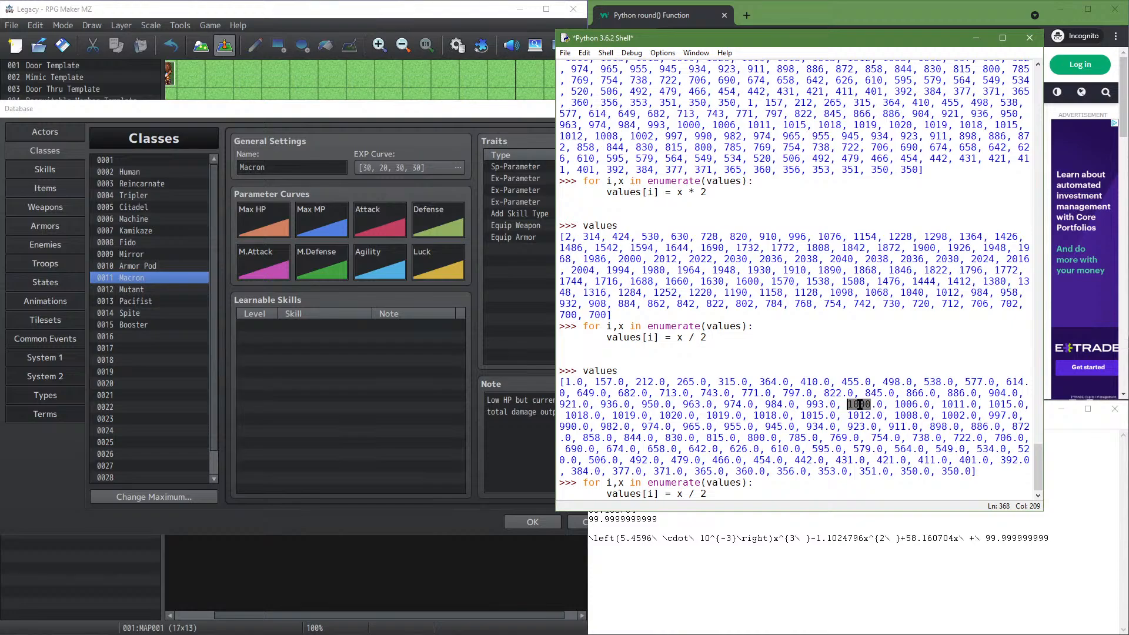
{"action": "left_click", "coordinate": [540, 396]}
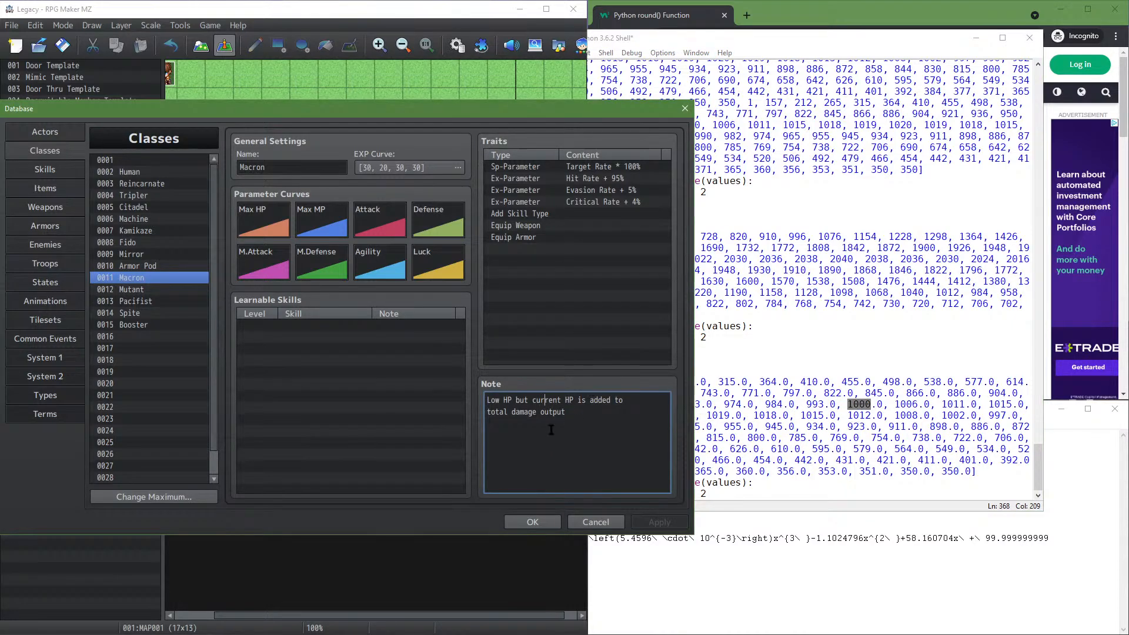
{"action": "left_click", "coordinate": [795, 395]}
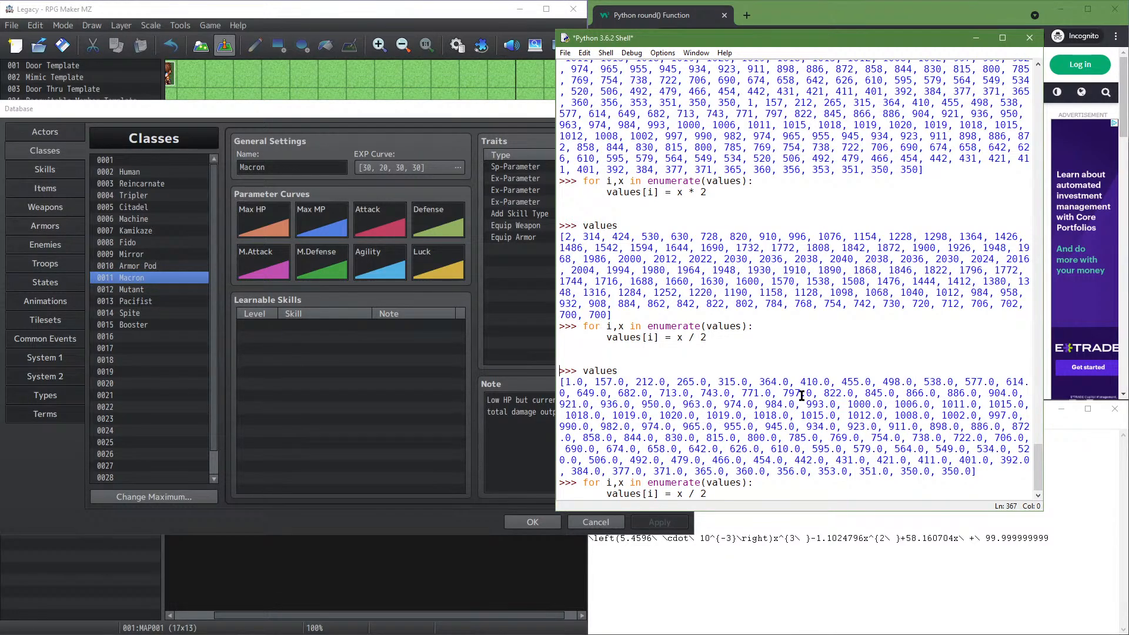
{"action": "left_click", "coordinate": [536, 383]}
{"action": "left_click", "coordinate": [545, 401]}
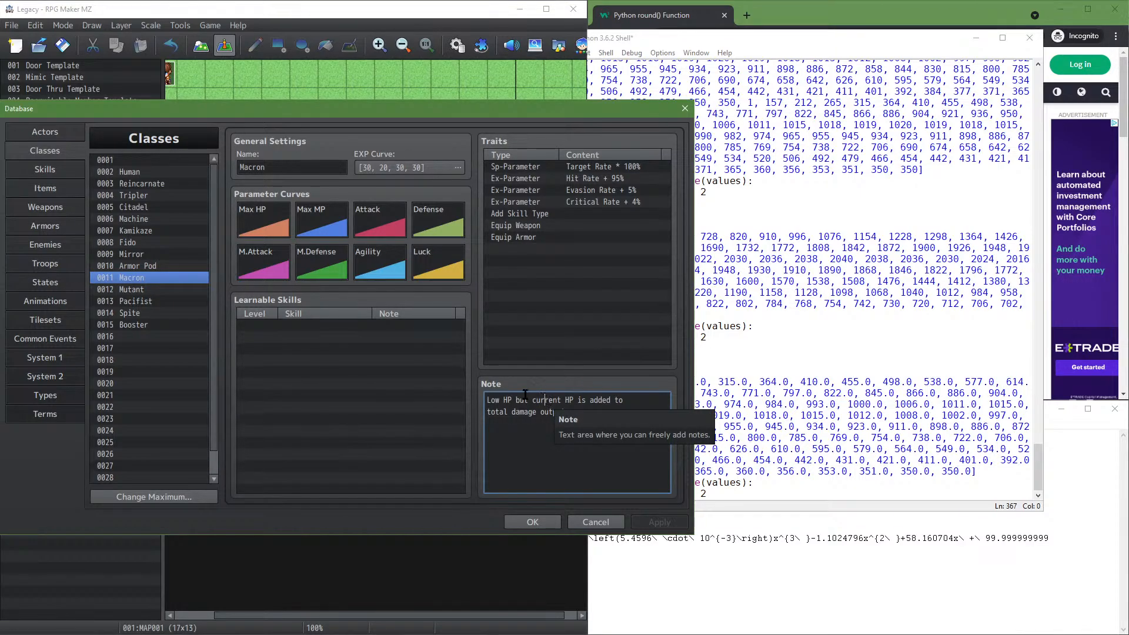
Review the notes of the Mutant, Pacifist, Spite and Booster classes and return to Macron
{"action": "left_click", "coordinate": [137, 289]}
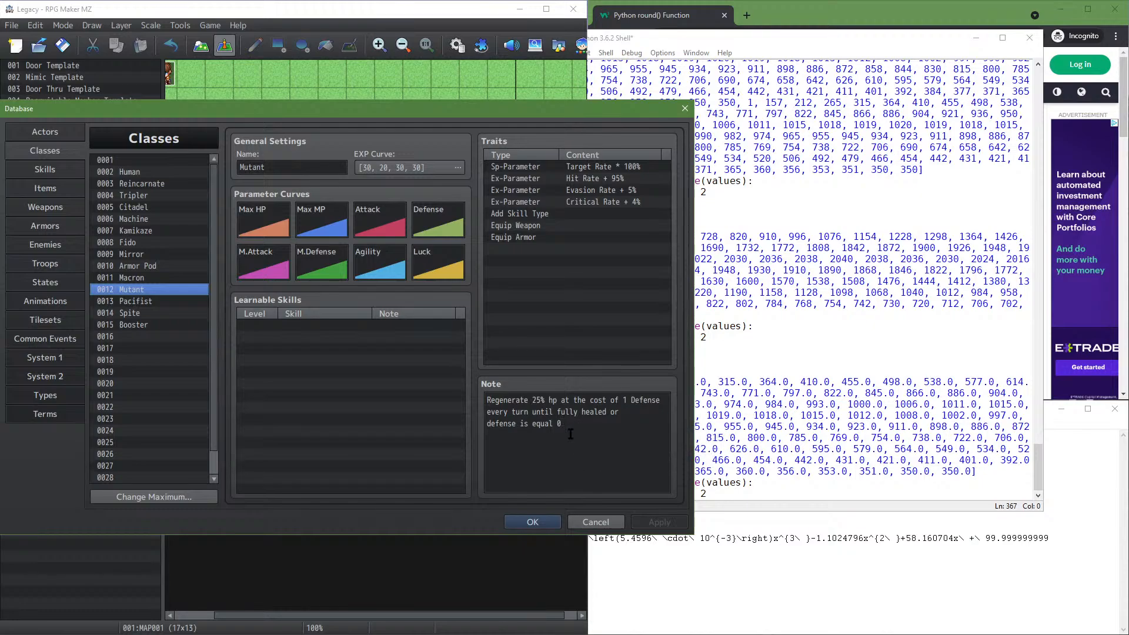
{"action": "left_click", "coordinate": [154, 302]}
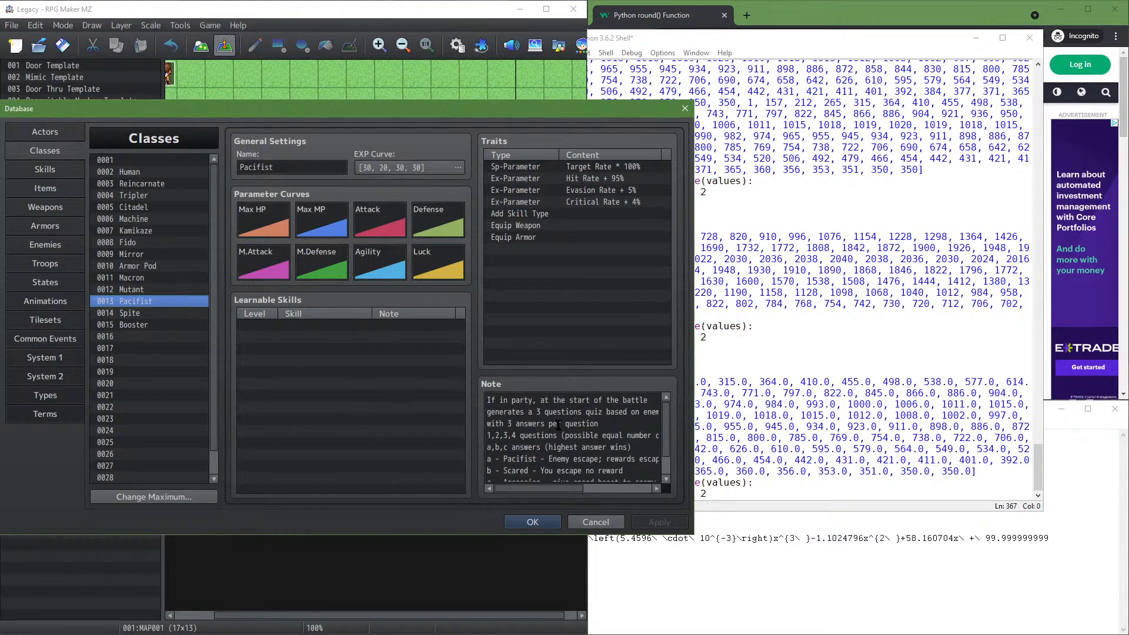
{"action": "left_click", "coordinate": [146, 314]}
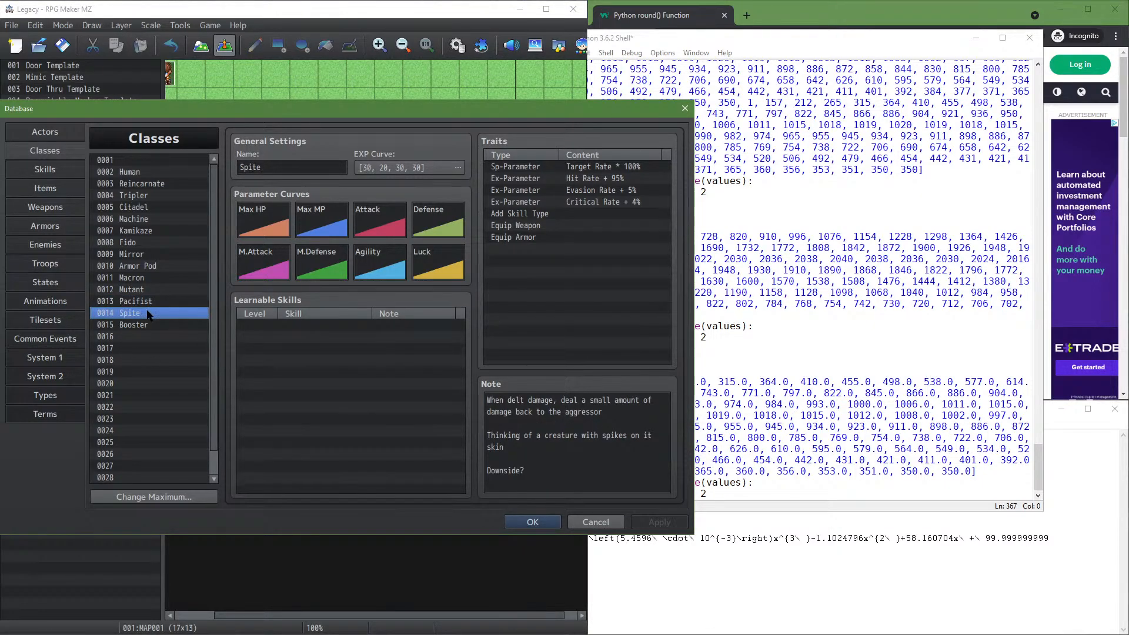
{"action": "left_click", "coordinate": [152, 325]}
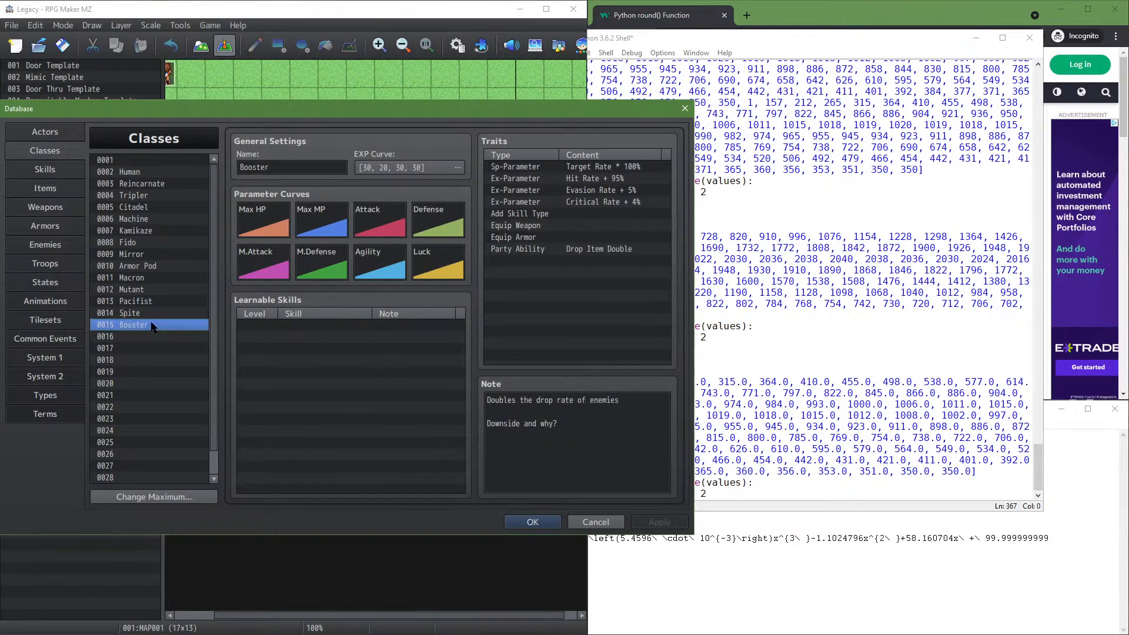
{"action": "left_click", "coordinate": [145, 252]}
{"action": "left_click", "coordinate": [147, 276]}
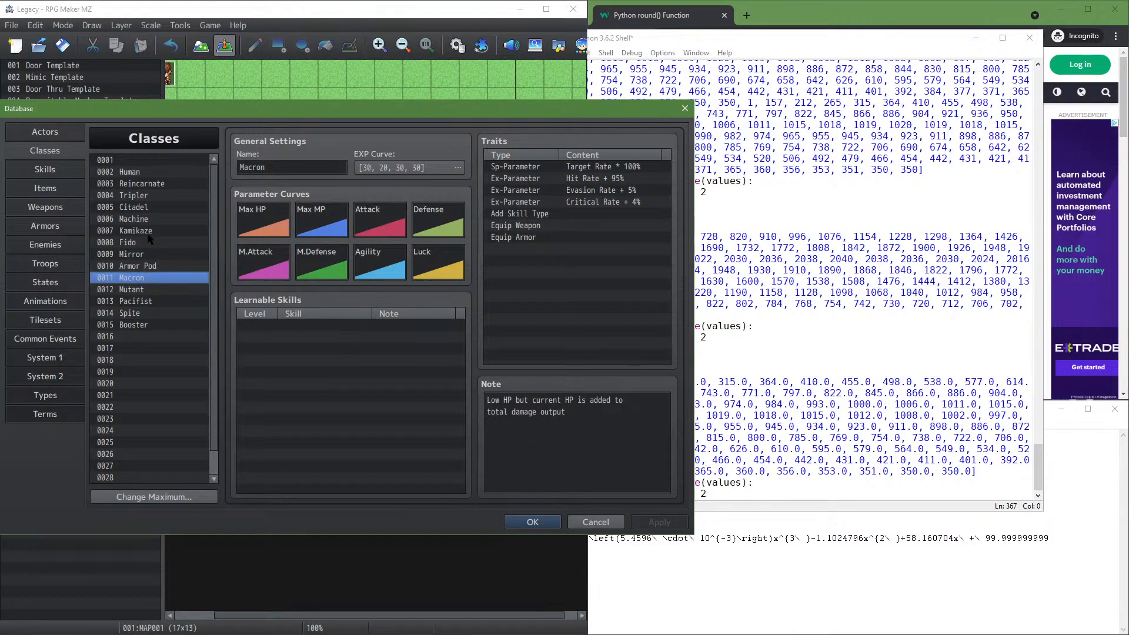
Generate a flat Luck curve for the Human class with 50 at both level 1 and level 99
{"action": "left_click", "coordinate": [141, 172]}
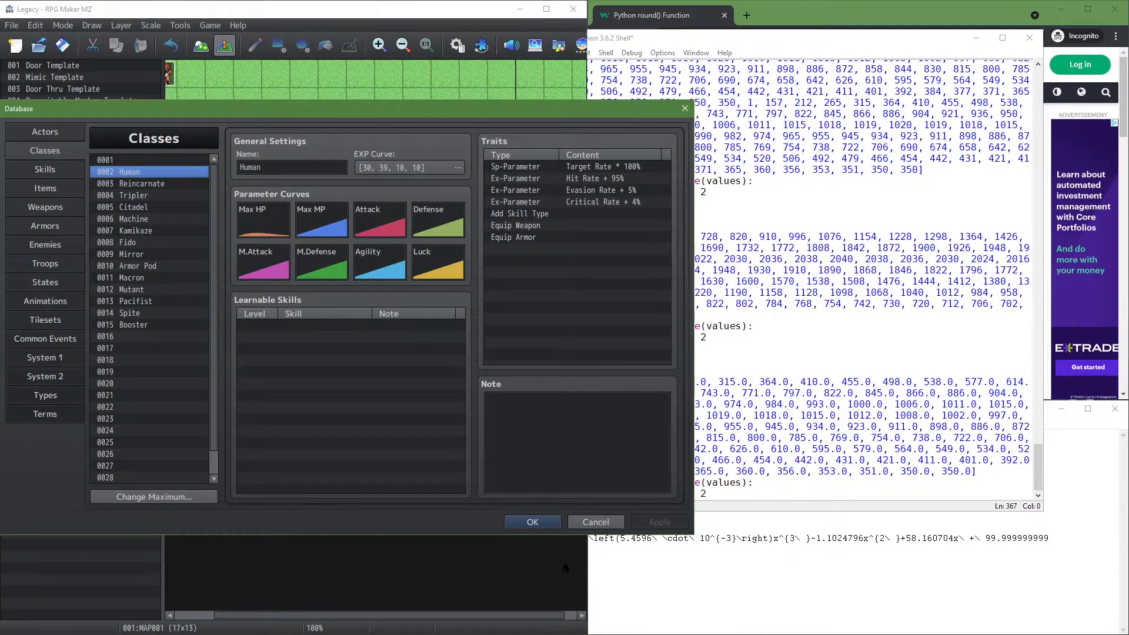
{"action": "double_click", "coordinate": [422, 272]}
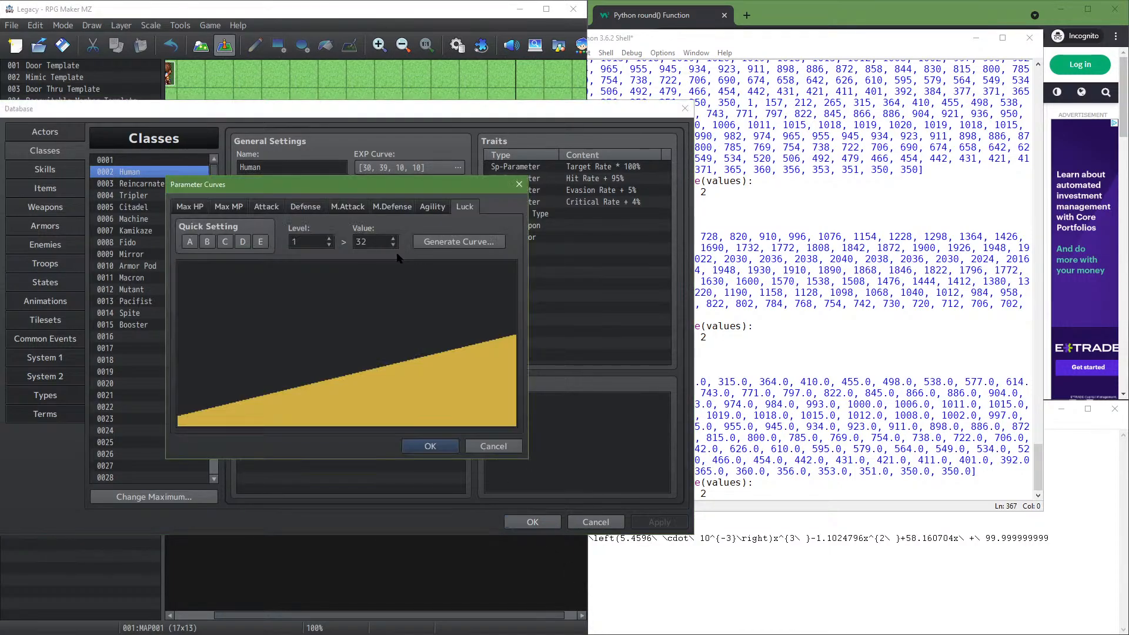
{"action": "left_click", "coordinate": [359, 242]}
{"action": "double_click", "coordinate": [359, 241]}
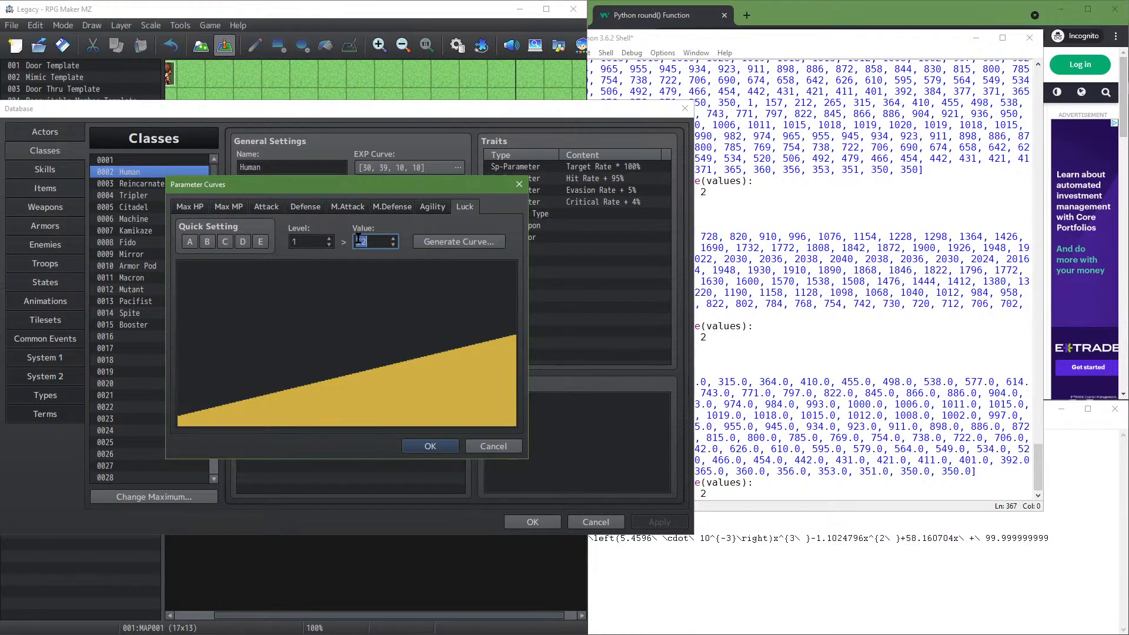
{"action": "type", "text": "50"}
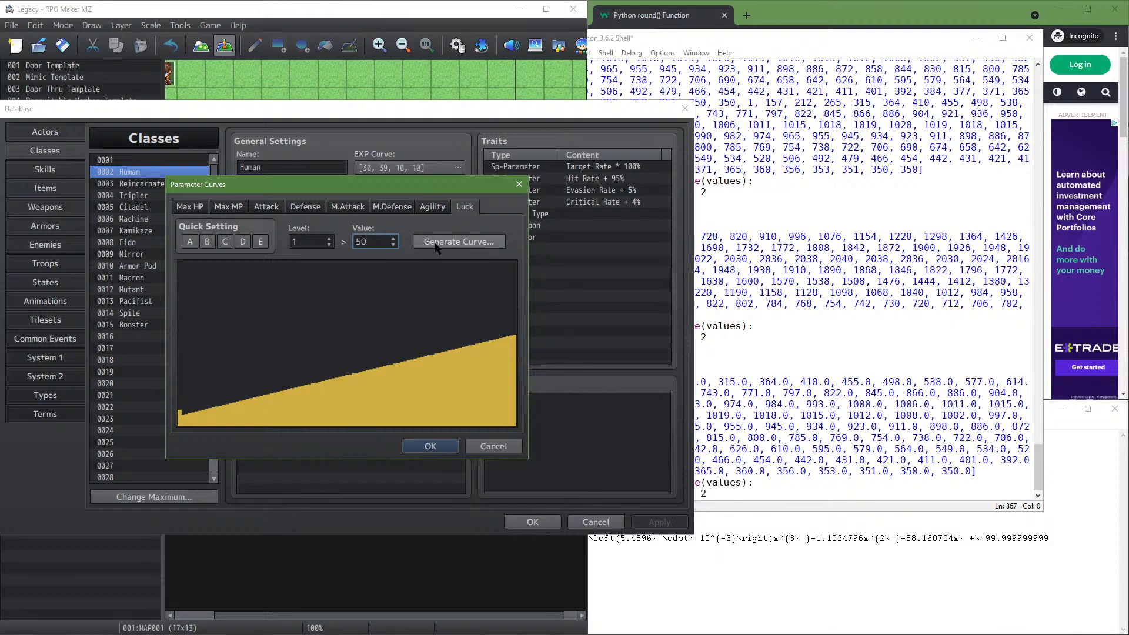
{"action": "left_click", "coordinate": [438, 246]}
{"action": "double_click", "coordinate": [364, 301]}
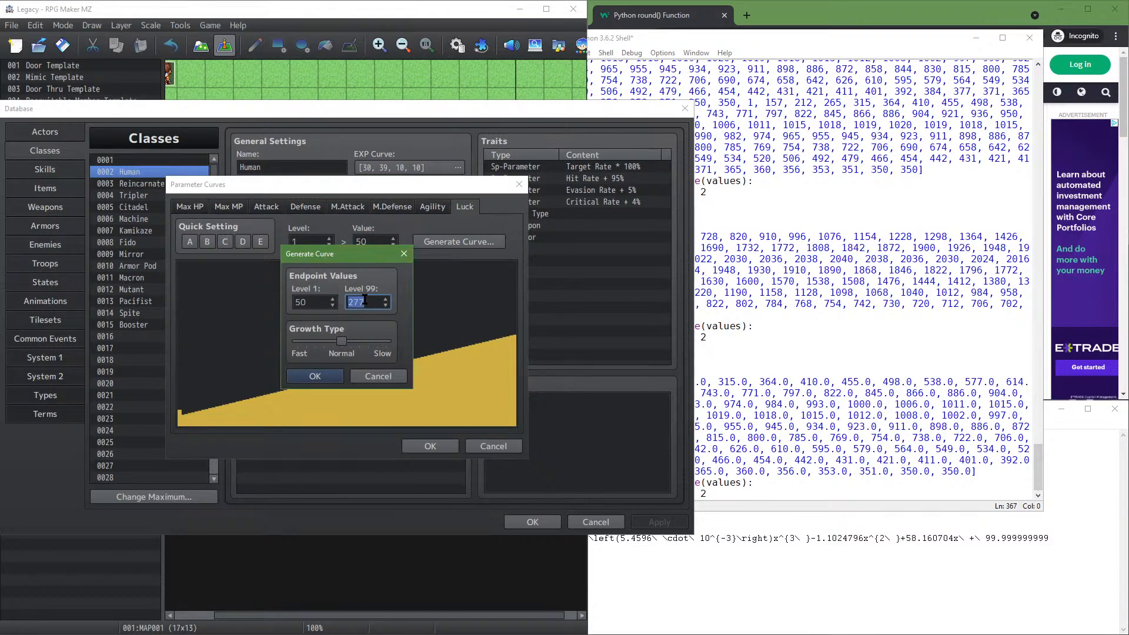
{"action": "type", "text": "50"}
{"action": "left_click", "coordinate": [315, 375]}
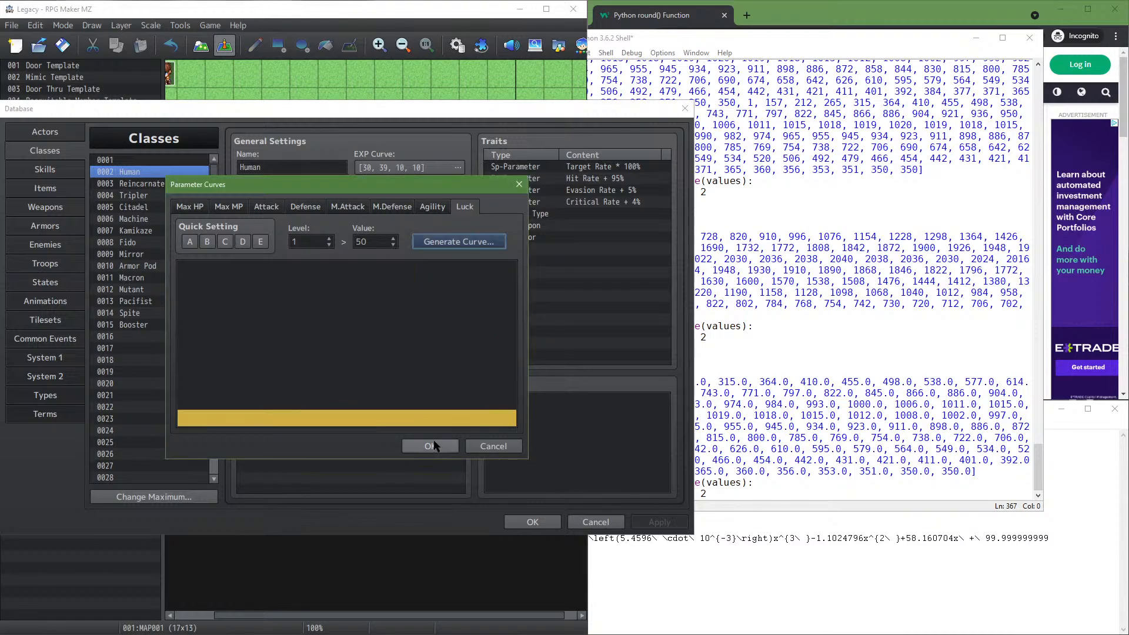
{"action": "left_click", "coordinate": [440, 446]}
Generate a flat Luck curve for the Reincarnate class with 50 at both level 1 and level 99
{"action": "key", "text": "Down"}
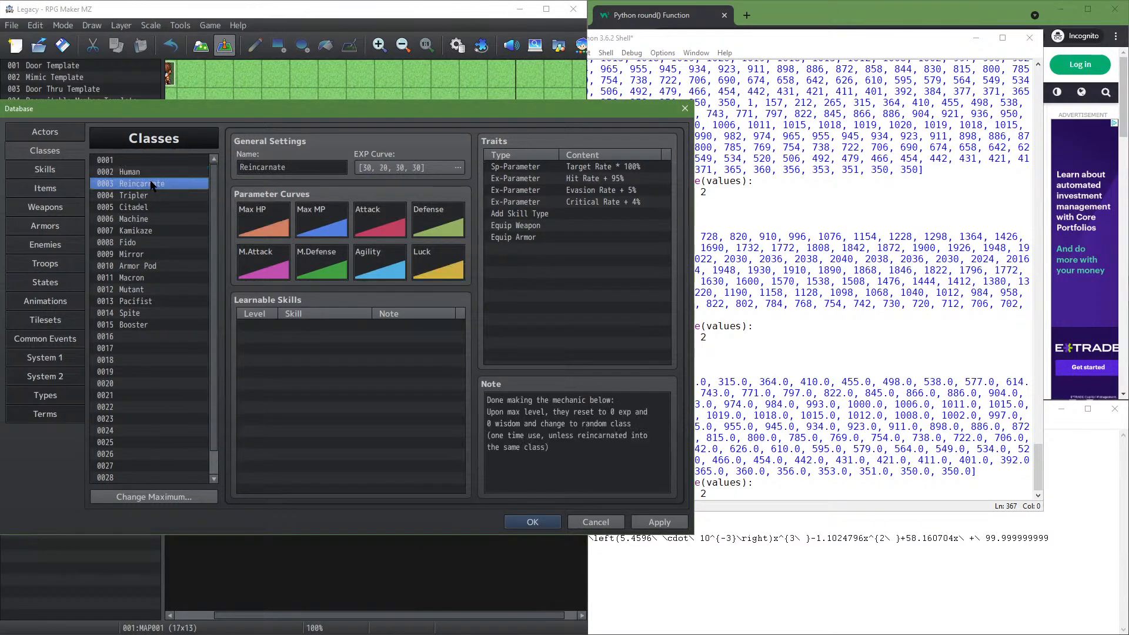
{"action": "double_click", "coordinate": [437, 276]}
{"action": "double_click", "coordinate": [381, 245]}
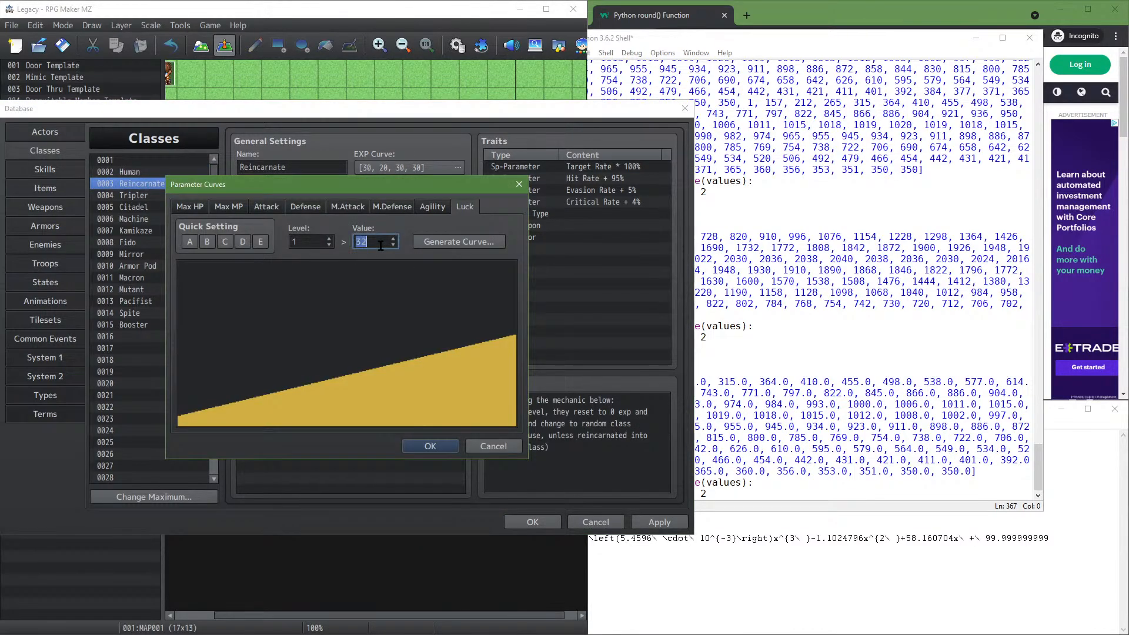
{"action": "type", "text": "50"}
{"action": "left_click", "coordinate": [494, 245]}
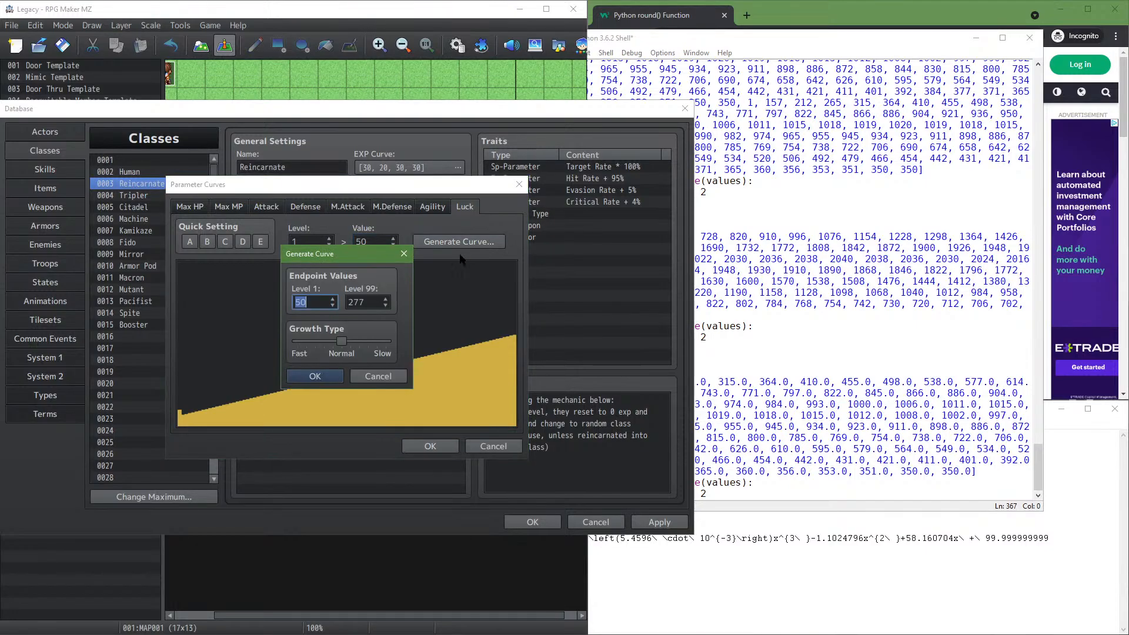
{"action": "double_click", "coordinate": [357, 300]}
{"action": "type", "text": "50"}
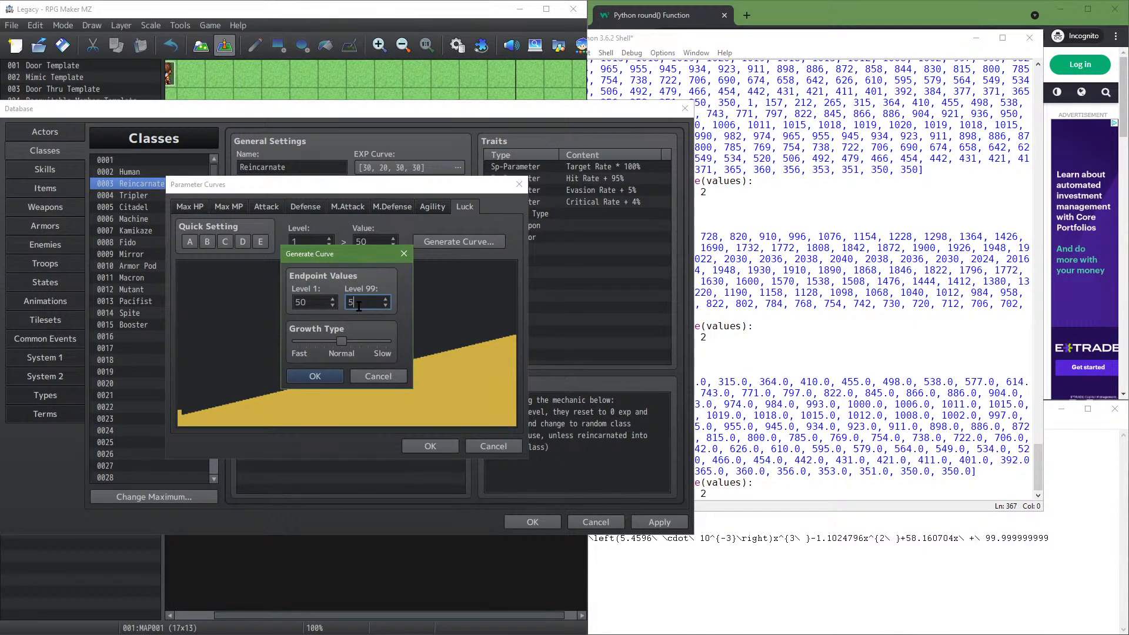
{"action": "left_click", "coordinate": [333, 377]}
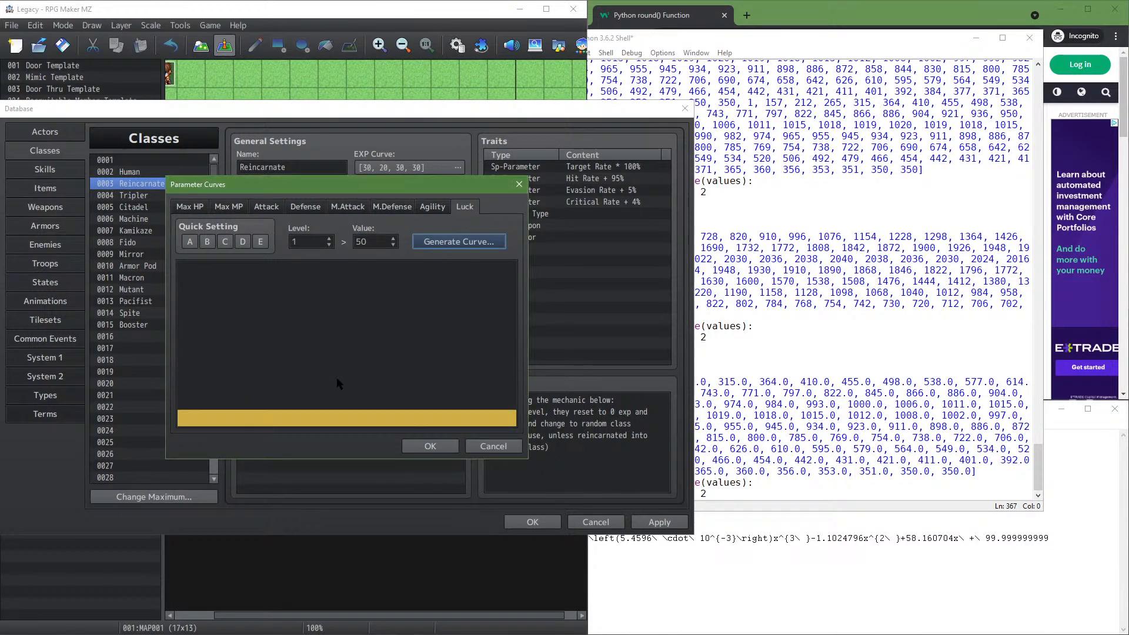
{"action": "left_click", "coordinate": [430, 447]}
{"action": "left_click", "coordinate": [157, 207]}
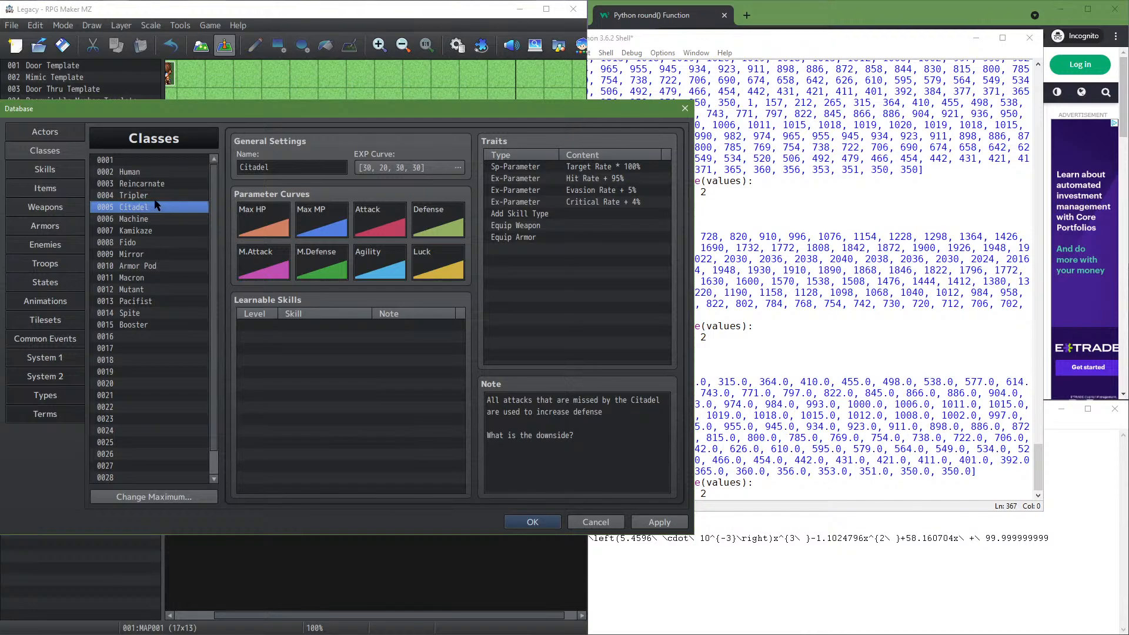
Generate a flat Luck curve for the Tripler class with 50 at both level 1 and level 99
{"action": "left_click", "coordinate": [154, 196]}
{"action": "double_click", "coordinate": [436, 273]}
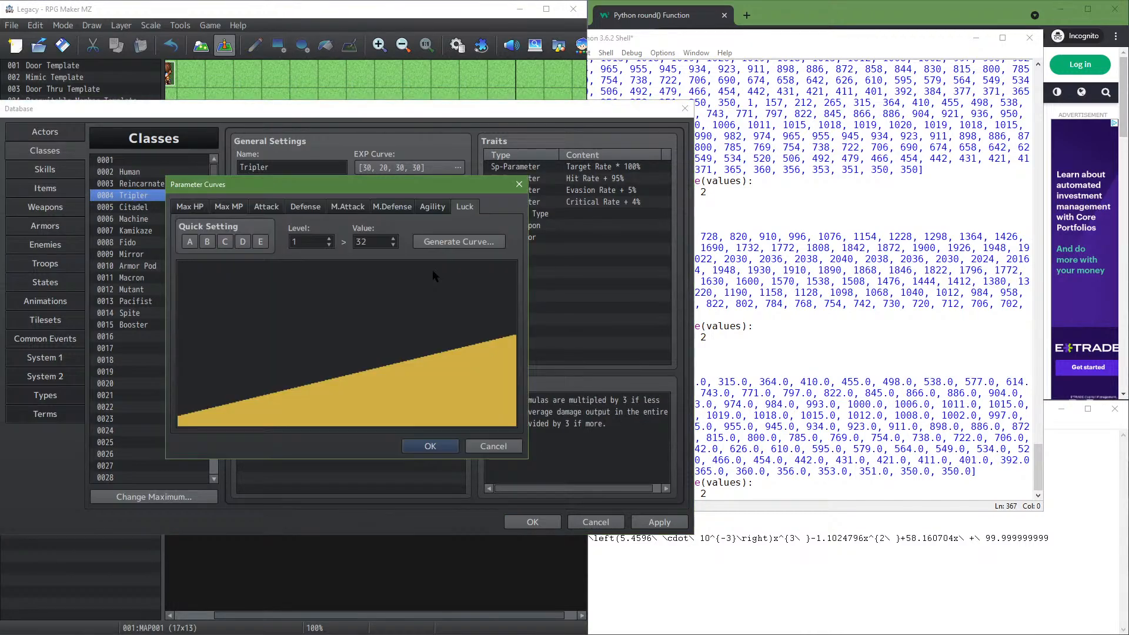
{"action": "double_click", "coordinate": [370, 241]}
{"action": "type", "text": "50"}
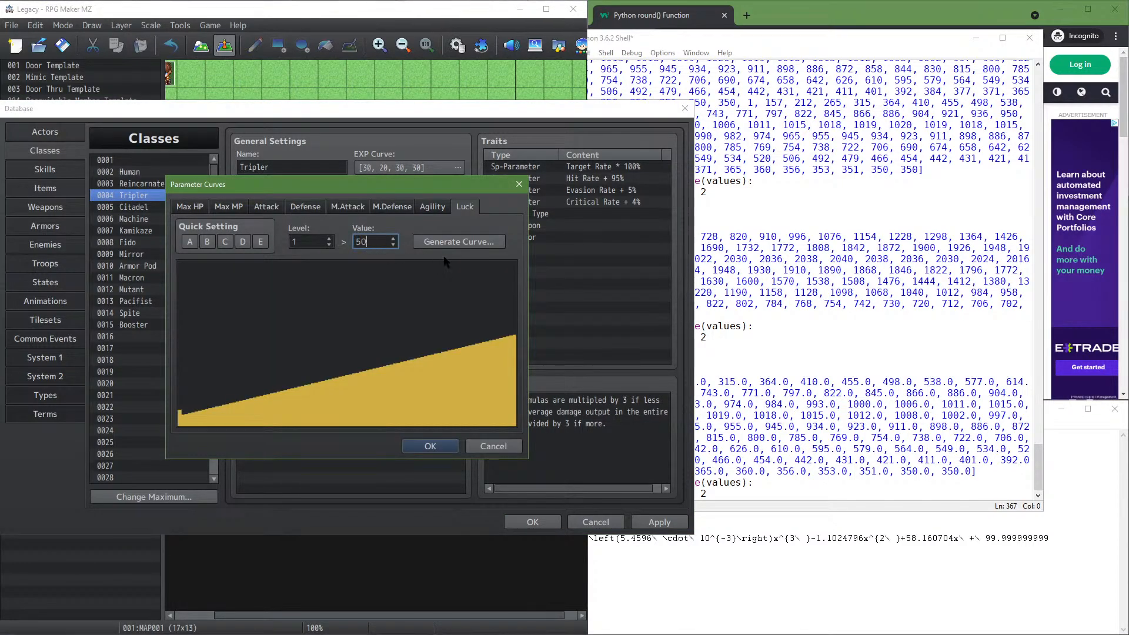
{"action": "left_click", "coordinate": [468, 243]}
{"action": "double_click", "coordinate": [365, 301]}
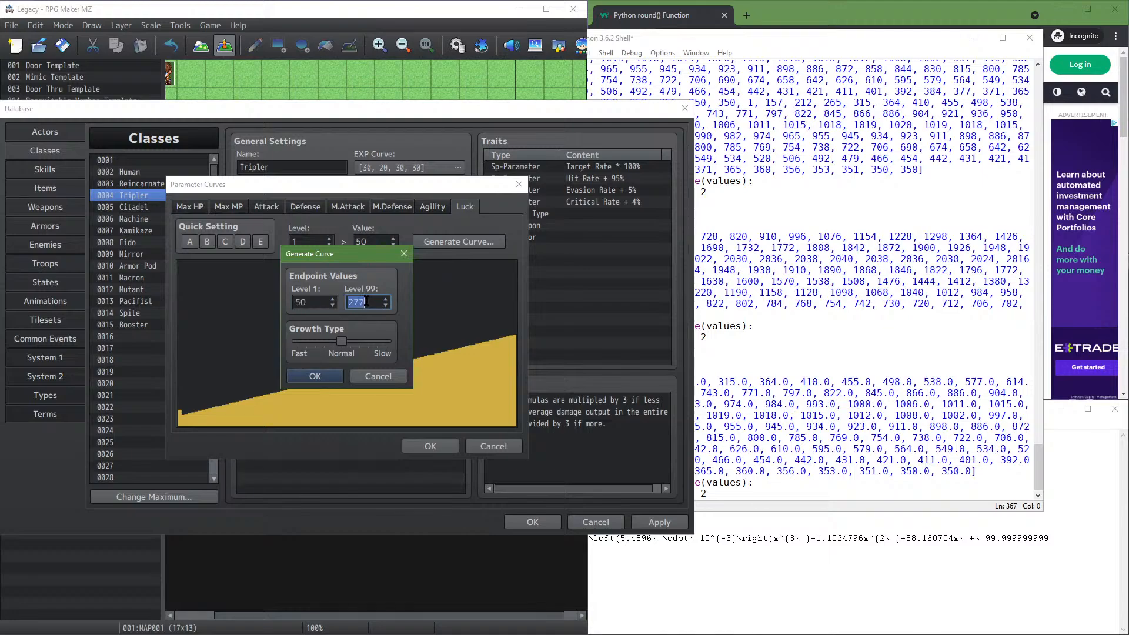
{"action": "type", "text": "50"}
{"action": "left_click", "coordinate": [341, 375]}
{"action": "left_click", "coordinate": [431, 445]}
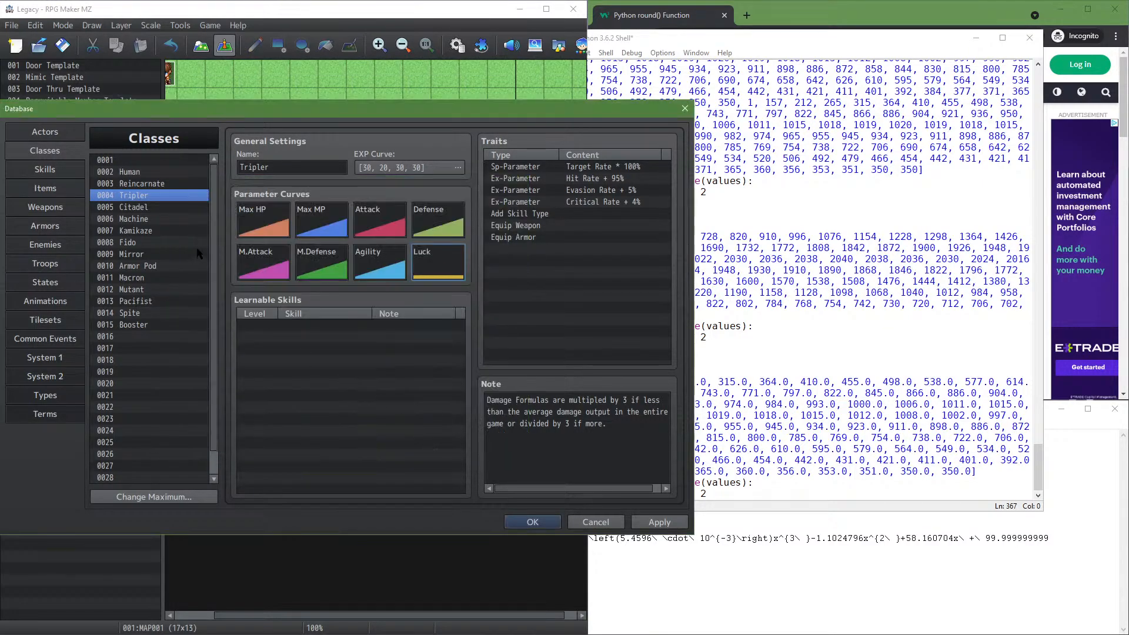
Generate a flat Luck curve for the Citadel class with 50 at both level 1 and level 99
{"action": "left_click", "coordinate": [193, 207]}
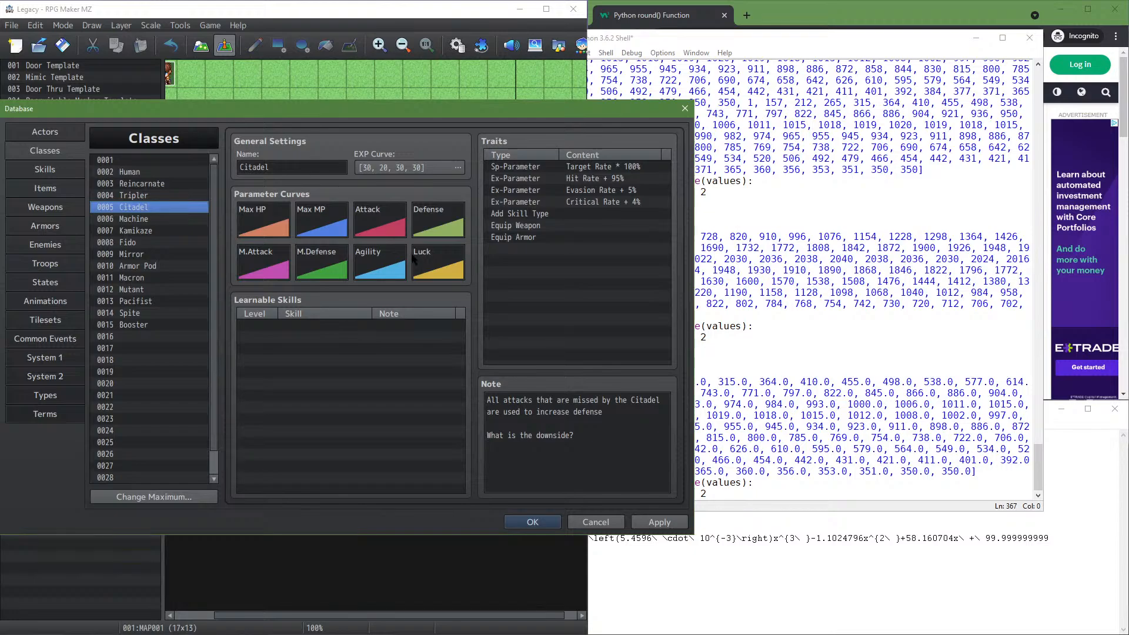
{"action": "double_click", "coordinate": [414, 259]}
{"action": "double_click", "coordinate": [361, 243]}
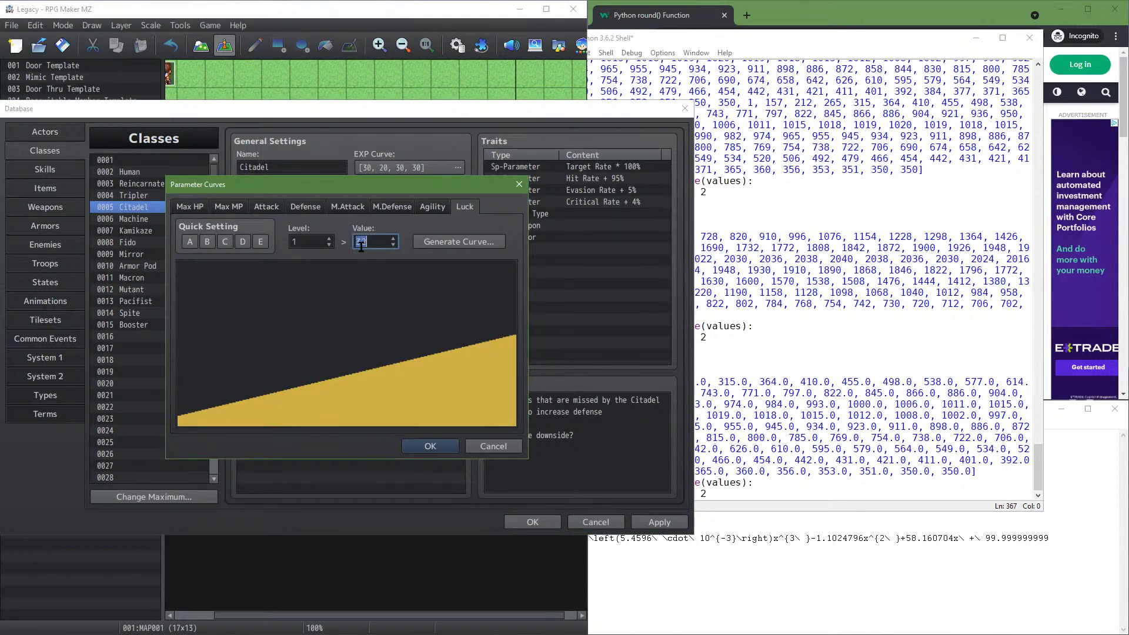
{"action": "type", "text": "50"}
{"action": "left_click", "coordinate": [459, 242]}
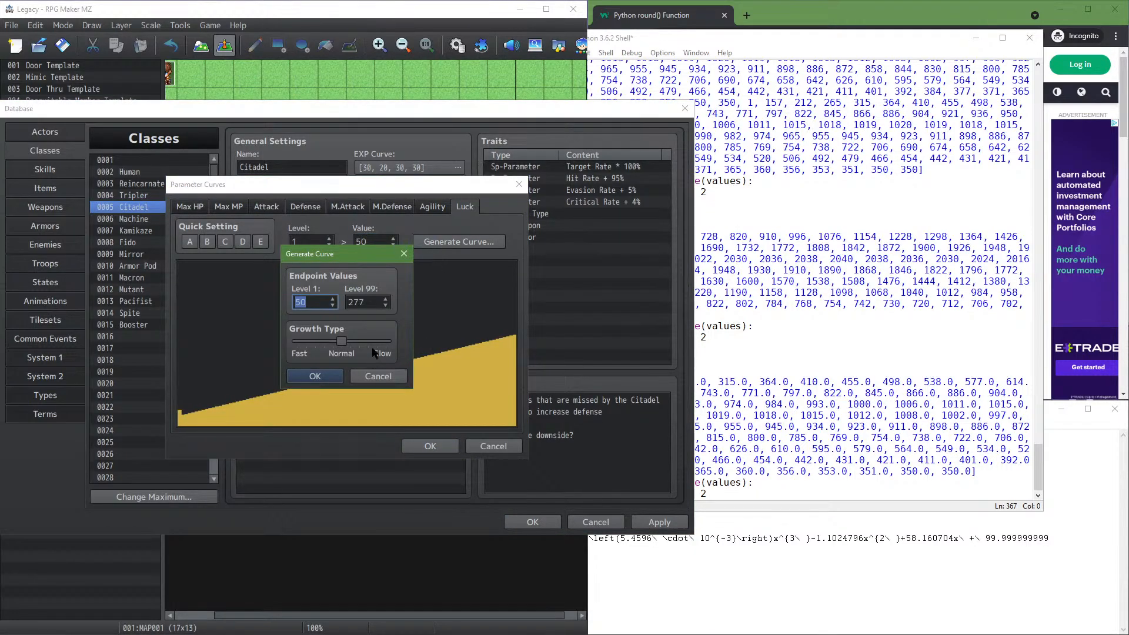
{"action": "key", "text": "Tab"}
{"action": "type", "text": "50"}
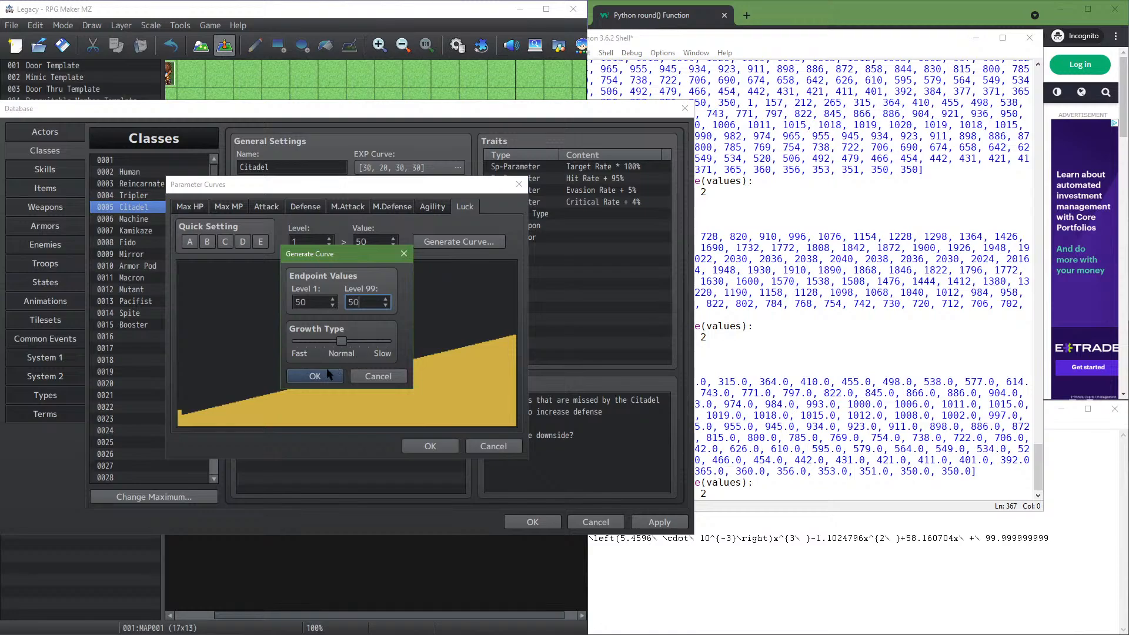
{"action": "left_click", "coordinate": [315, 376]}
{"action": "left_click", "coordinate": [430, 446]}
Generate a flat Luck curve for the Machine class with 50 at both level 1 and level 99
{"action": "left_click", "coordinate": [193, 219]}
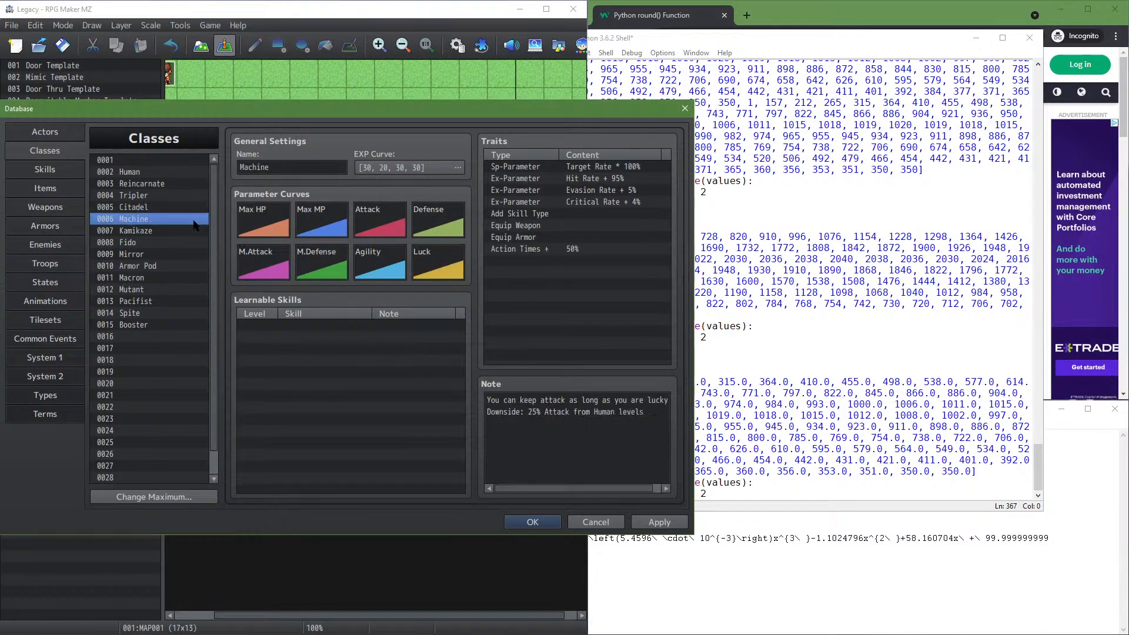
{"action": "double_click", "coordinate": [438, 266]}
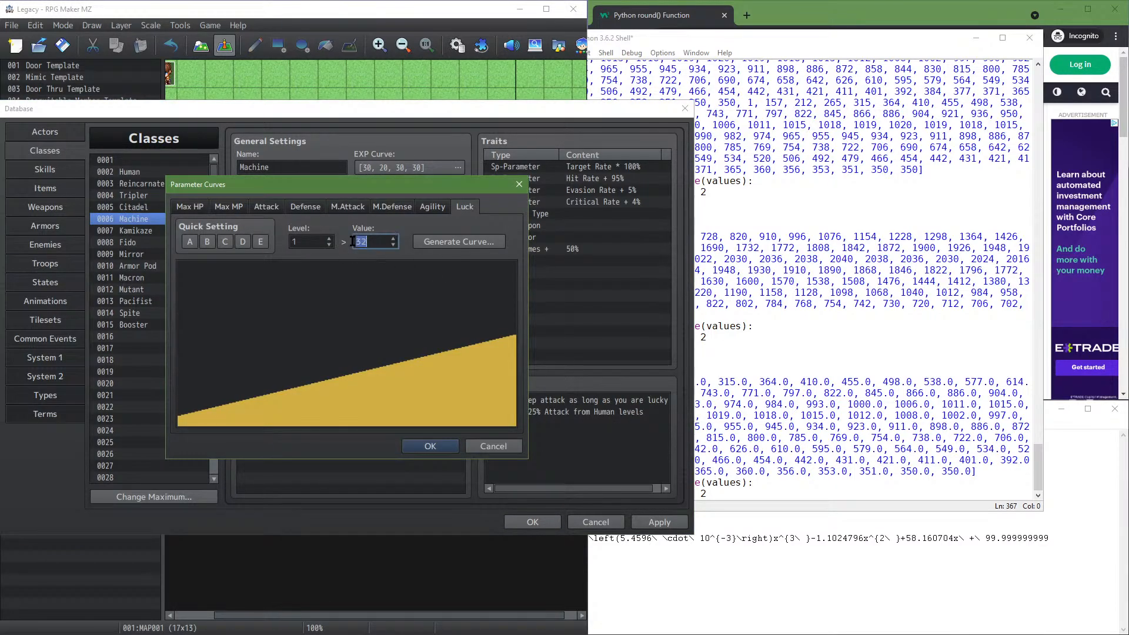
{"action": "type", "text": "50"}
{"action": "left_click", "coordinate": [481, 242]}
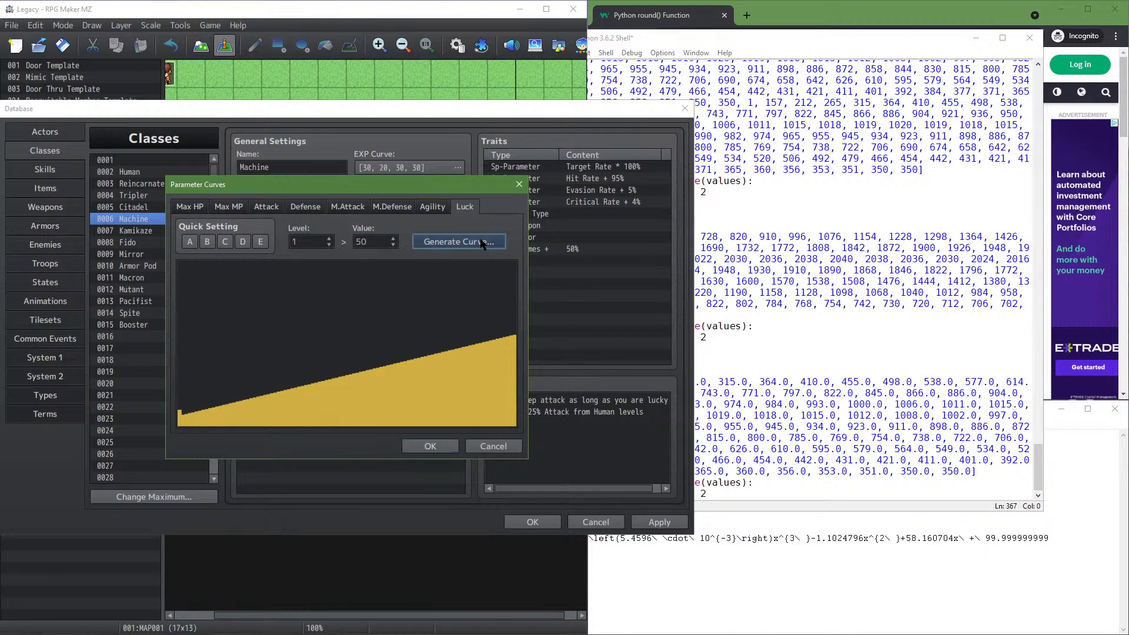
{"action": "double_click", "coordinate": [358, 302]}
{"action": "type", "text": "50"}
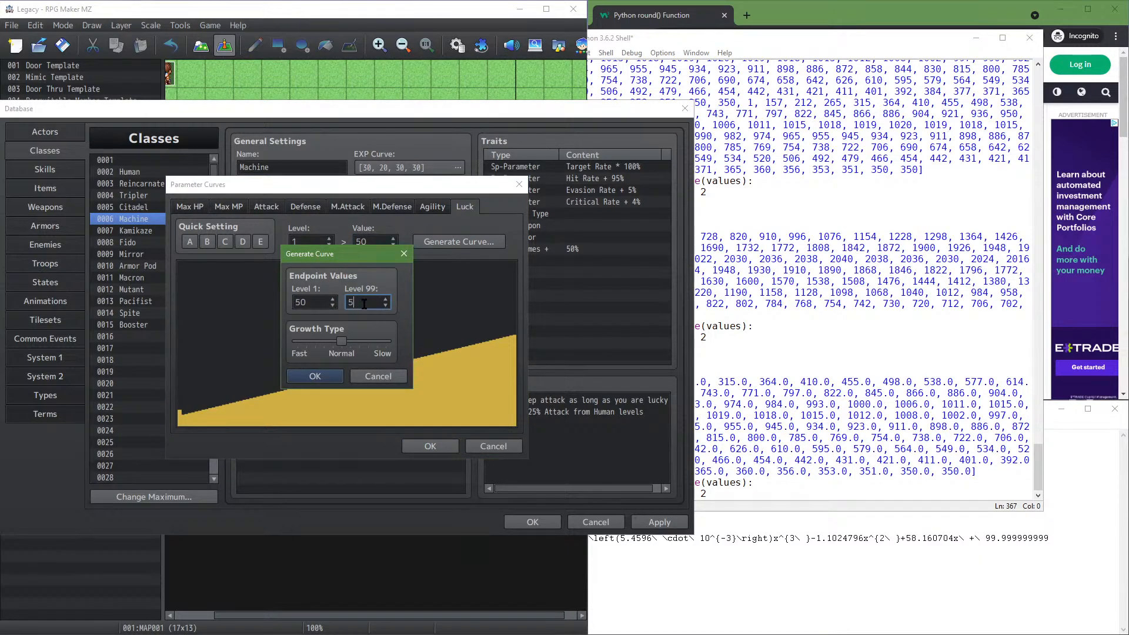
{"action": "left_click", "coordinate": [341, 379]}
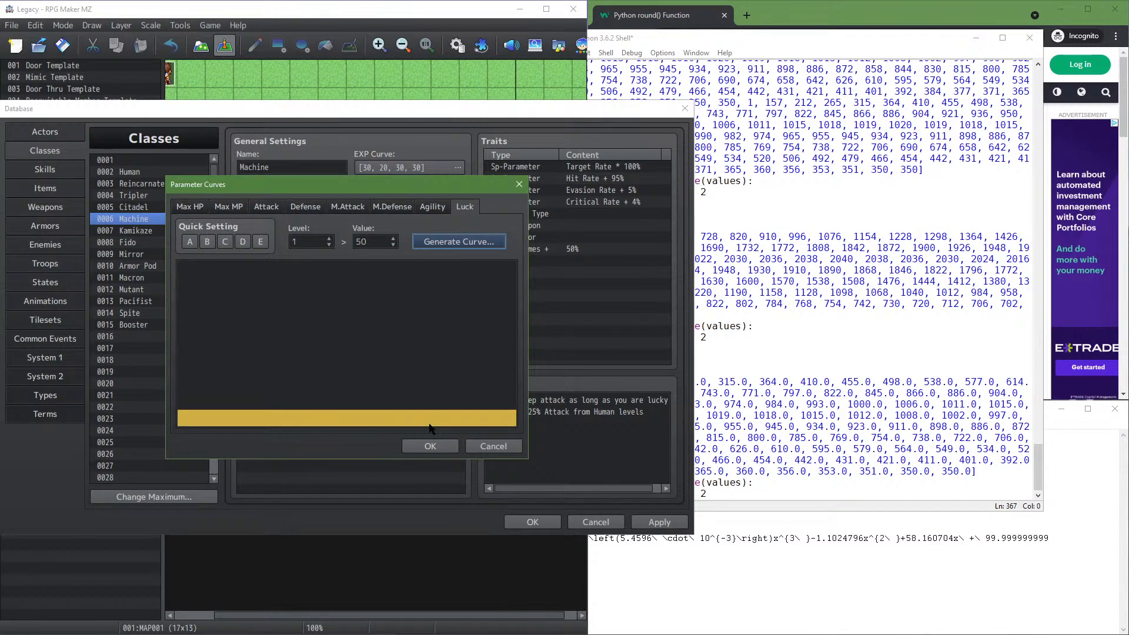
{"action": "left_click", "coordinate": [431, 446]}
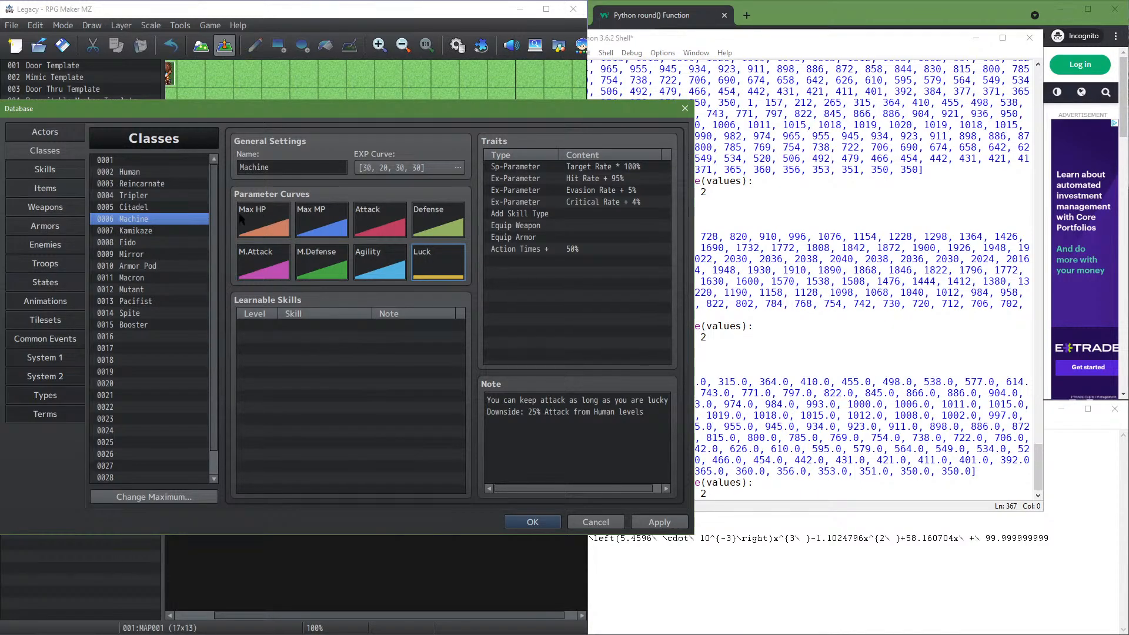
Generate a flat Luck curve for the Kamikaze class with 50 at both level 1 and level 99
{"action": "left_click", "coordinate": [180, 231]}
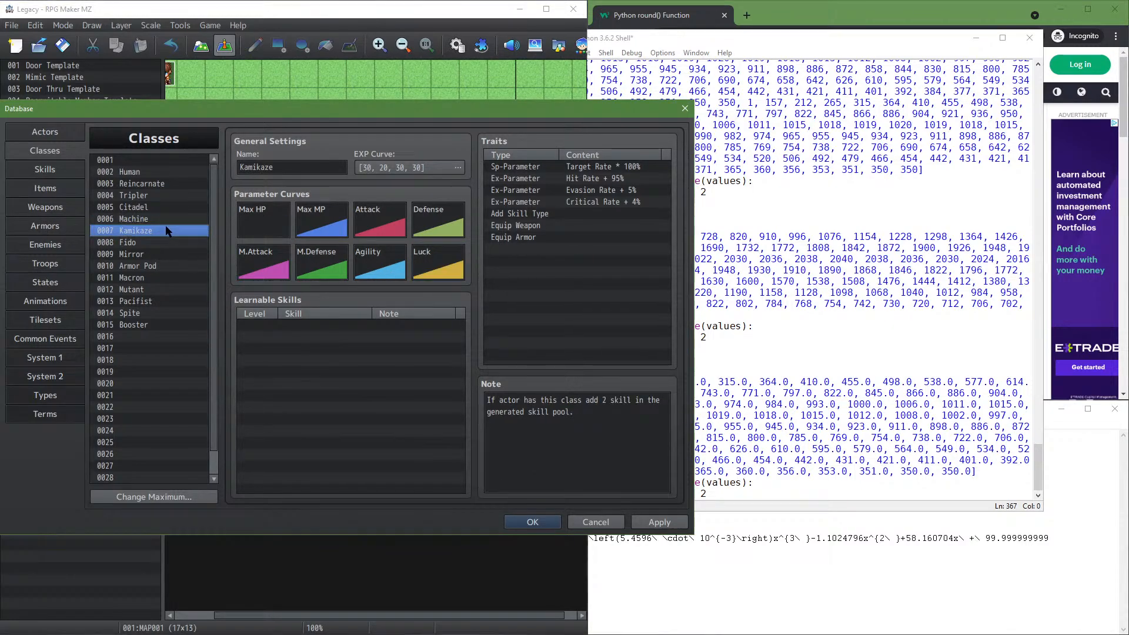
{"action": "double_click", "coordinate": [442, 271]}
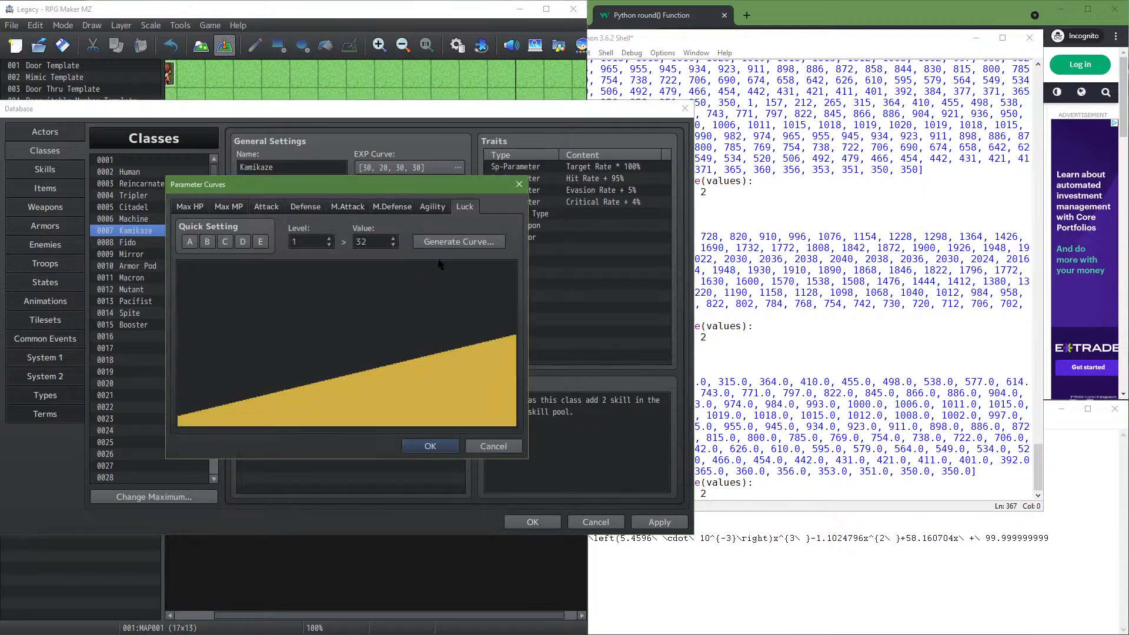
{"action": "double_click", "coordinate": [388, 245]}
{"action": "type", "text": "50"}
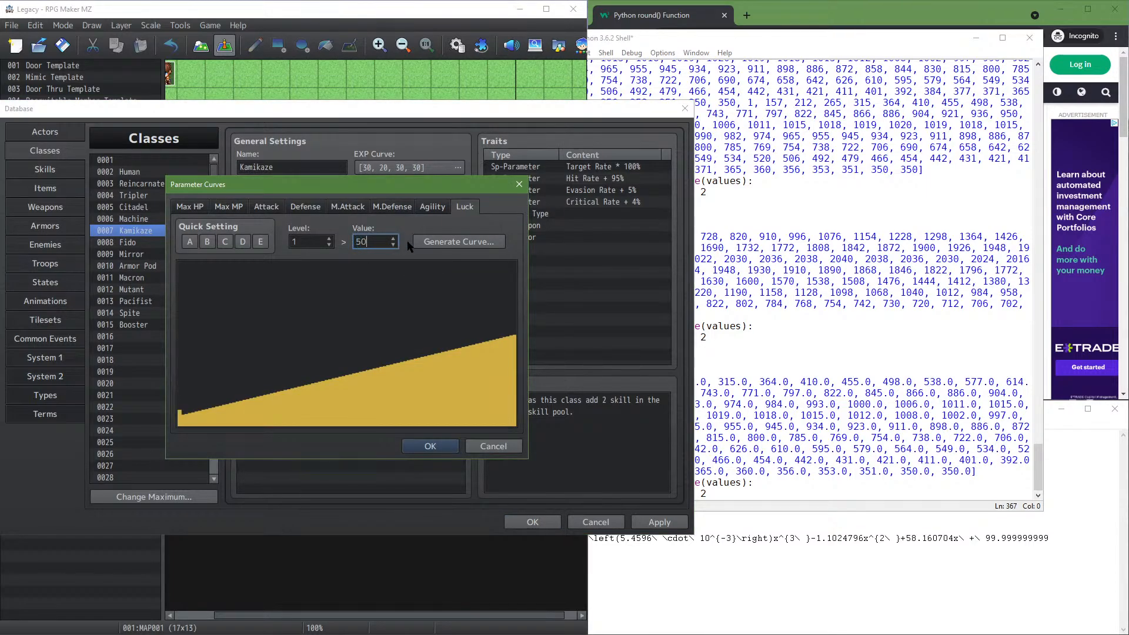
{"action": "left_click", "coordinate": [456, 242]}
{"action": "double_click", "coordinate": [369, 298]}
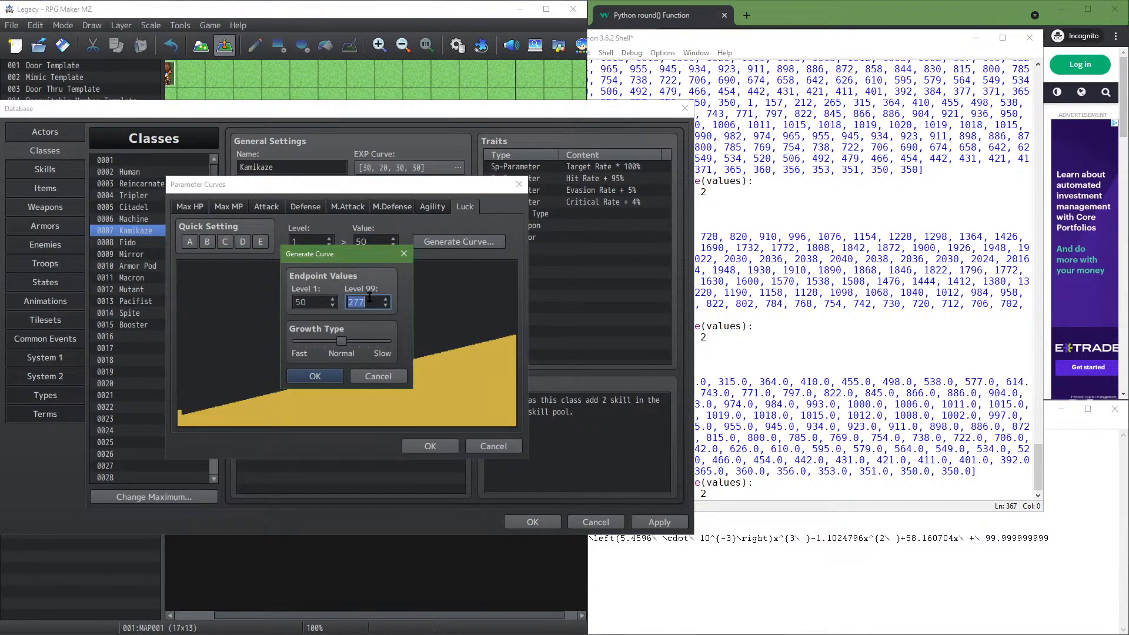
{"action": "type", "text": "50"}
{"action": "key", "text": "Return"}
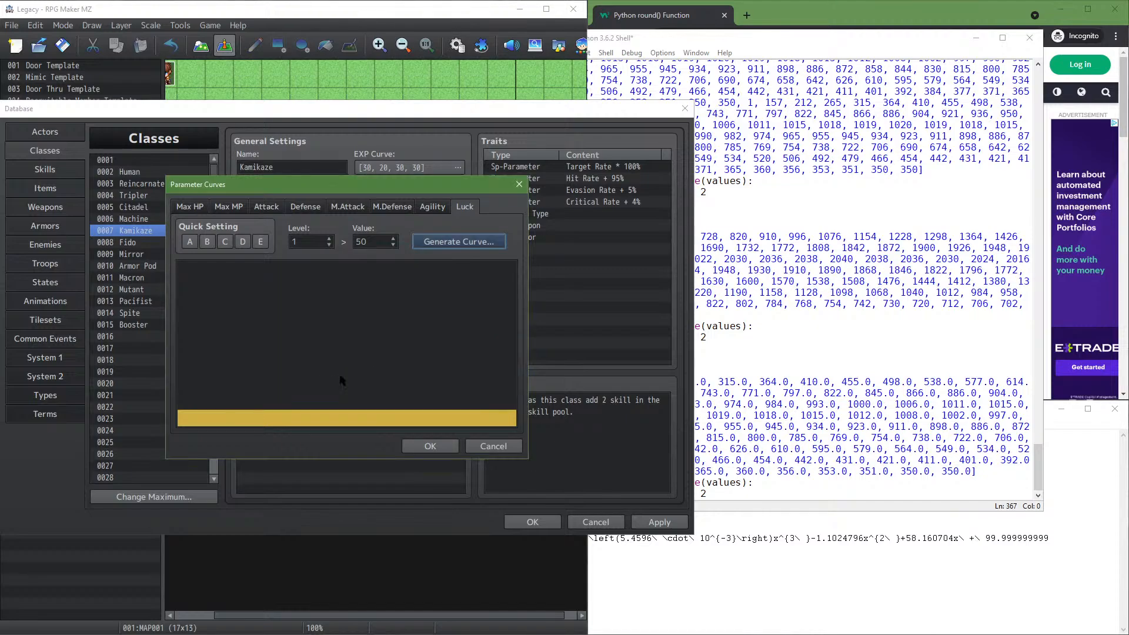
{"action": "left_click", "coordinate": [430, 446]}
Generate a flat Luck curve for the Fido class with 50 at both level 1 and level 99
{"action": "left_click", "coordinate": [164, 246]}
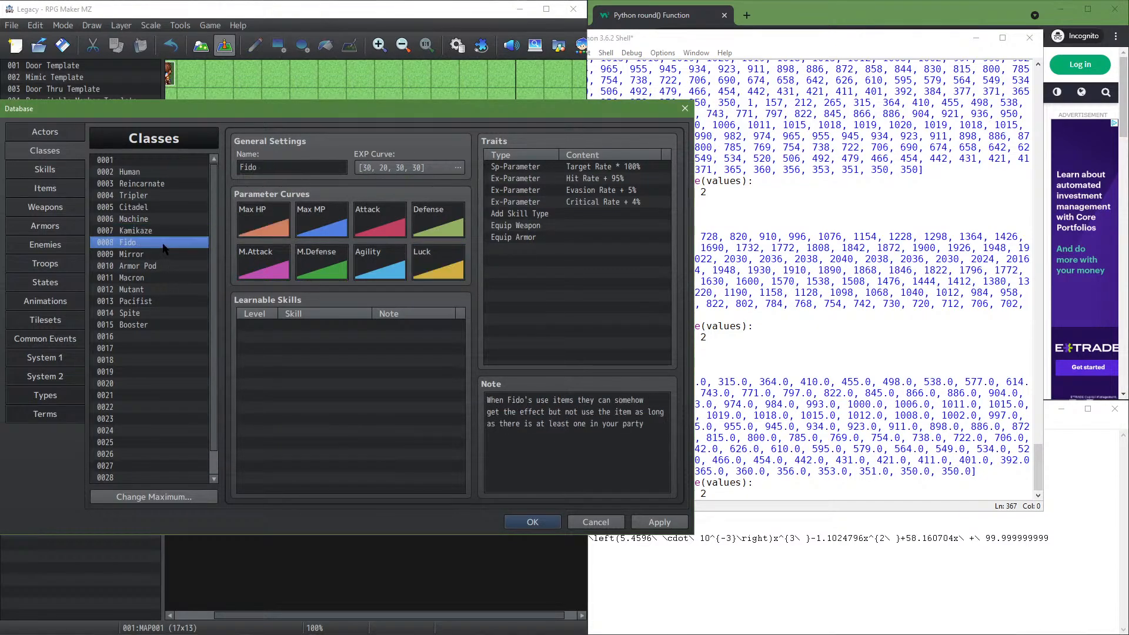
{"action": "double_click", "coordinate": [414, 262]}
{"action": "double_click", "coordinate": [378, 242]}
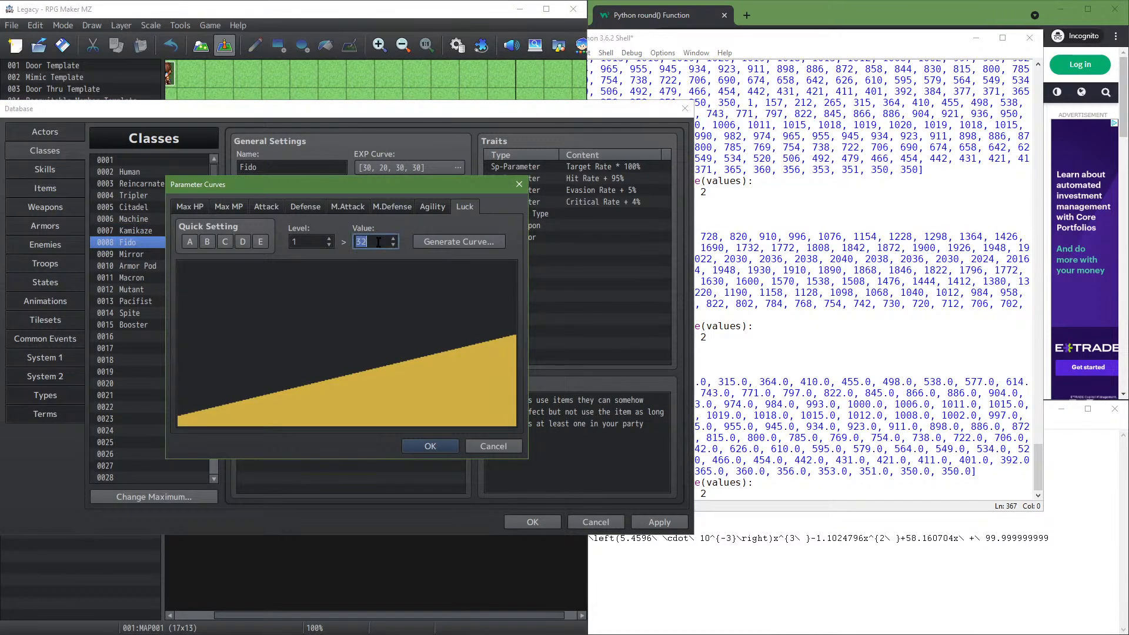
{"action": "type", "text": "50"}
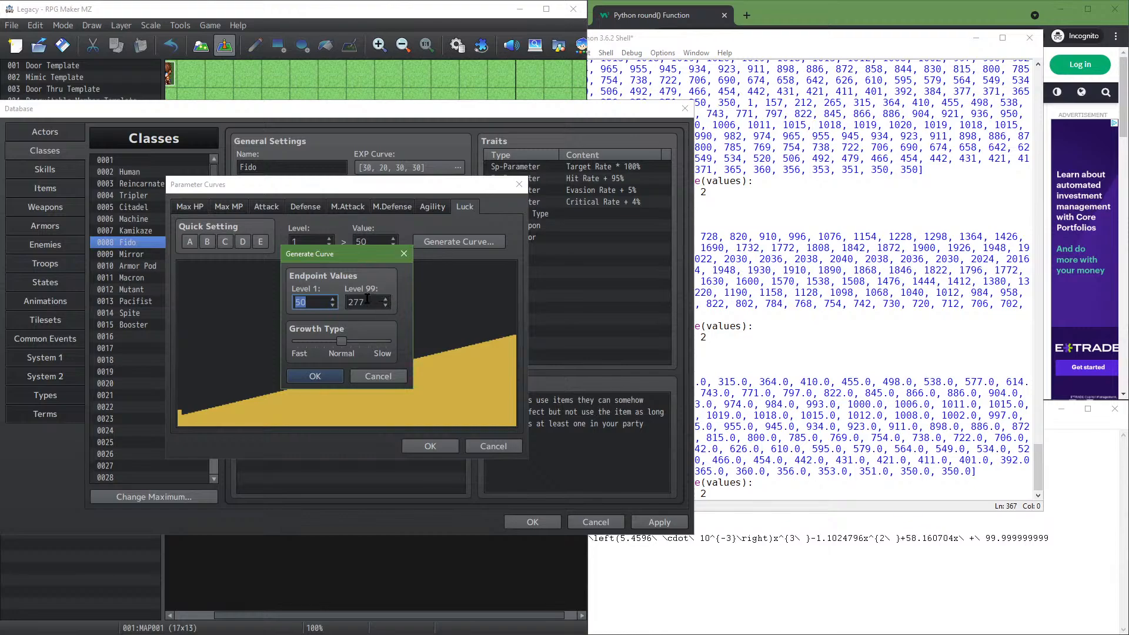
{"action": "key", "text": "Tab"}
{"action": "type", "text": "5"}
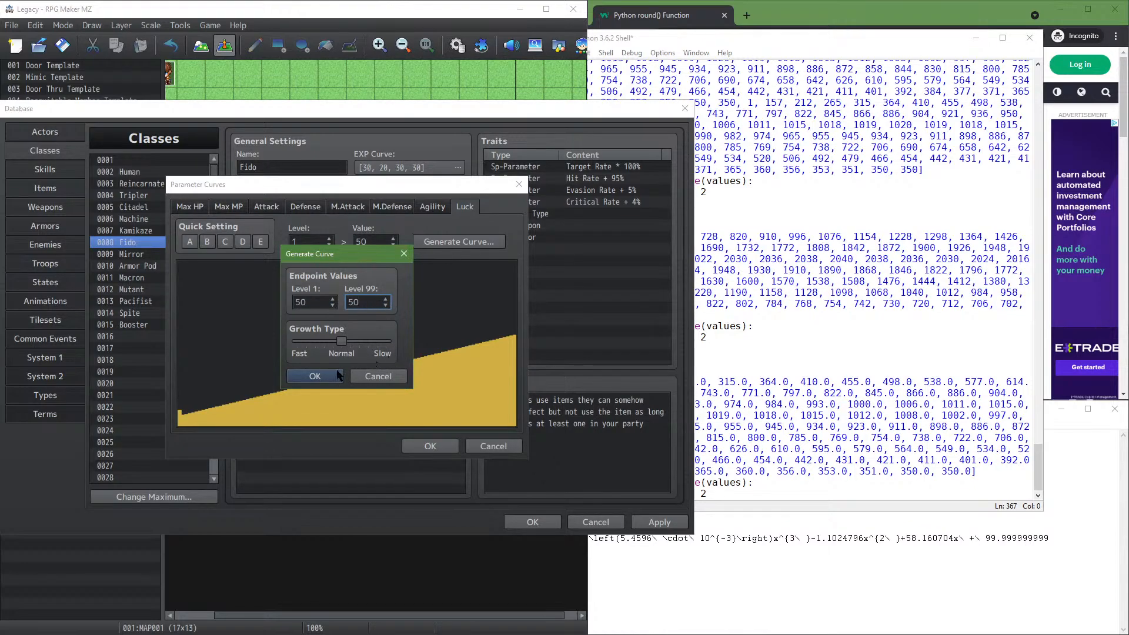
{"action": "left_click", "coordinate": [338, 375]}
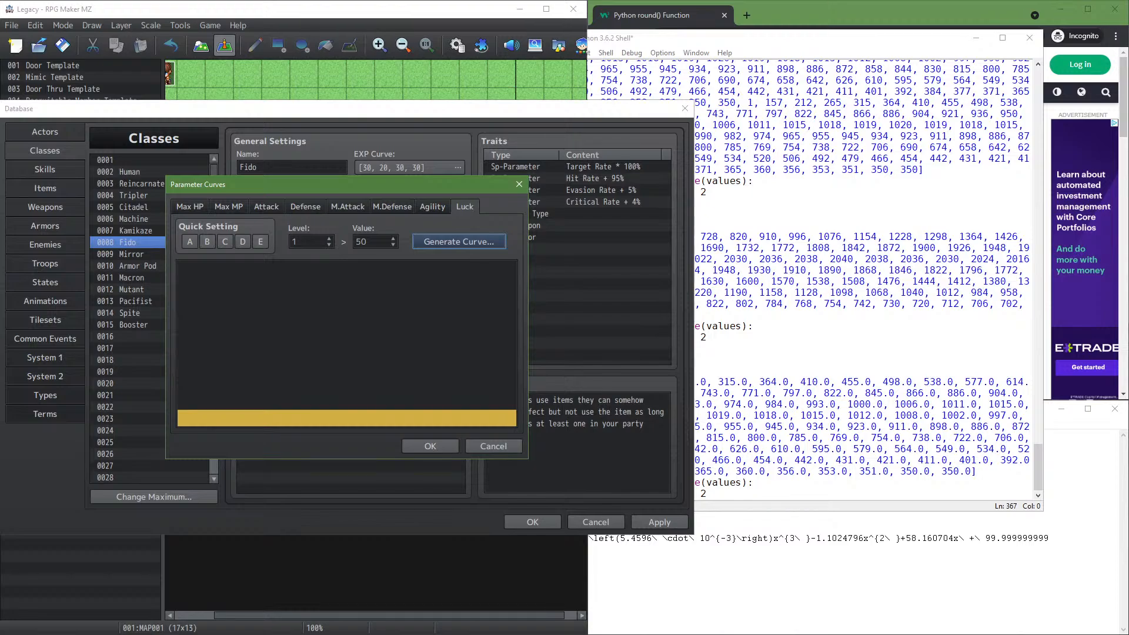
{"action": "left_click", "coordinate": [434, 445]}
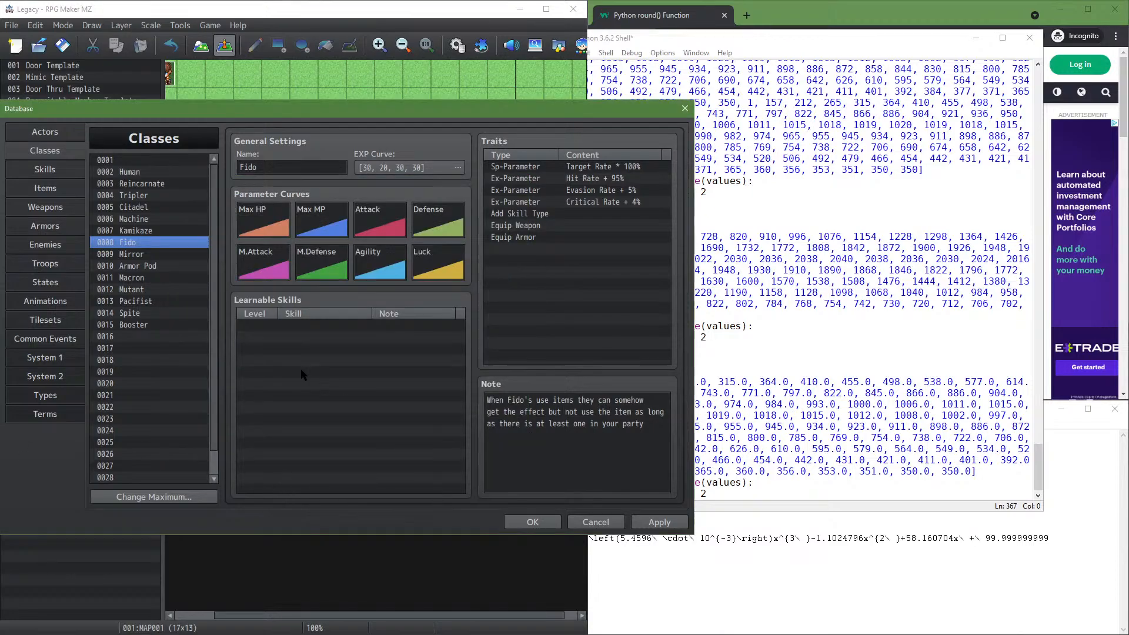
Generate a flat Luck curve for the Mirror class with 50 at both level 1 and level 99
{"action": "left_click", "coordinate": [171, 255]}
{"action": "double_click", "coordinate": [415, 274]}
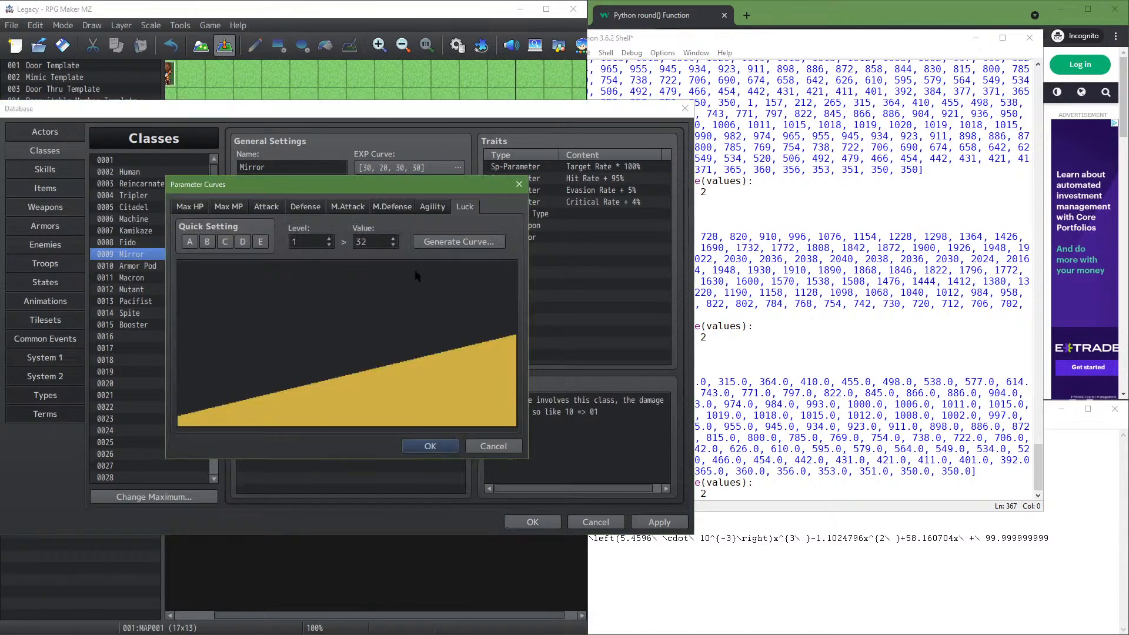
{"action": "double_click", "coordinate": [378, 243]}
{"action": "type", "text": "50"}
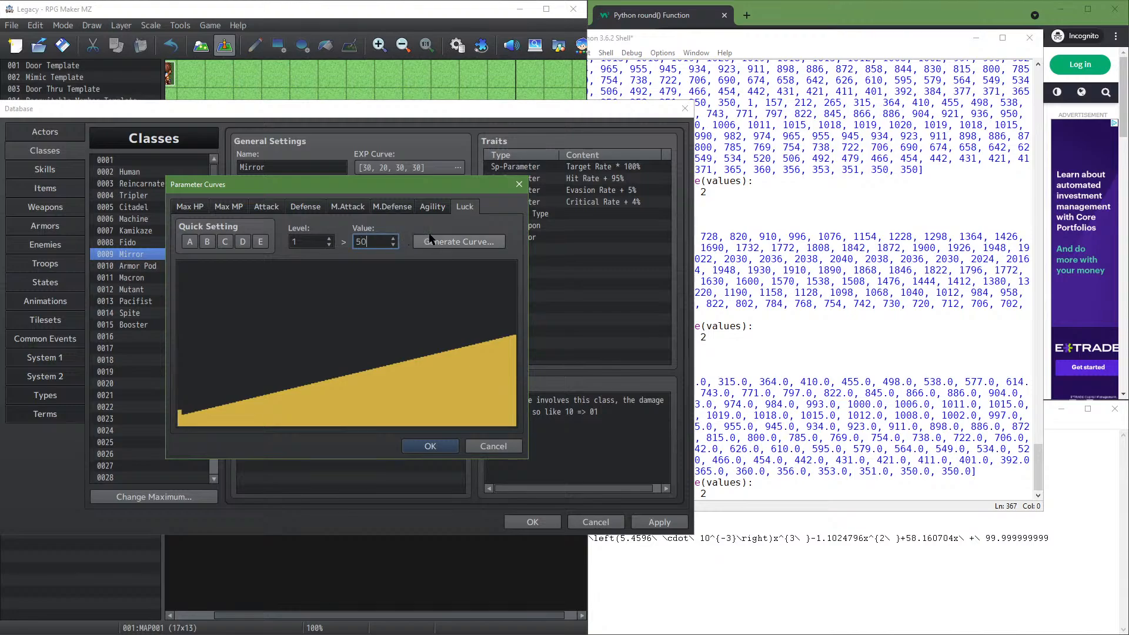
{"action": "left_click", "coordinate": [453, 242]}
{"action": "double_click", "coordinate": [364, 302]}
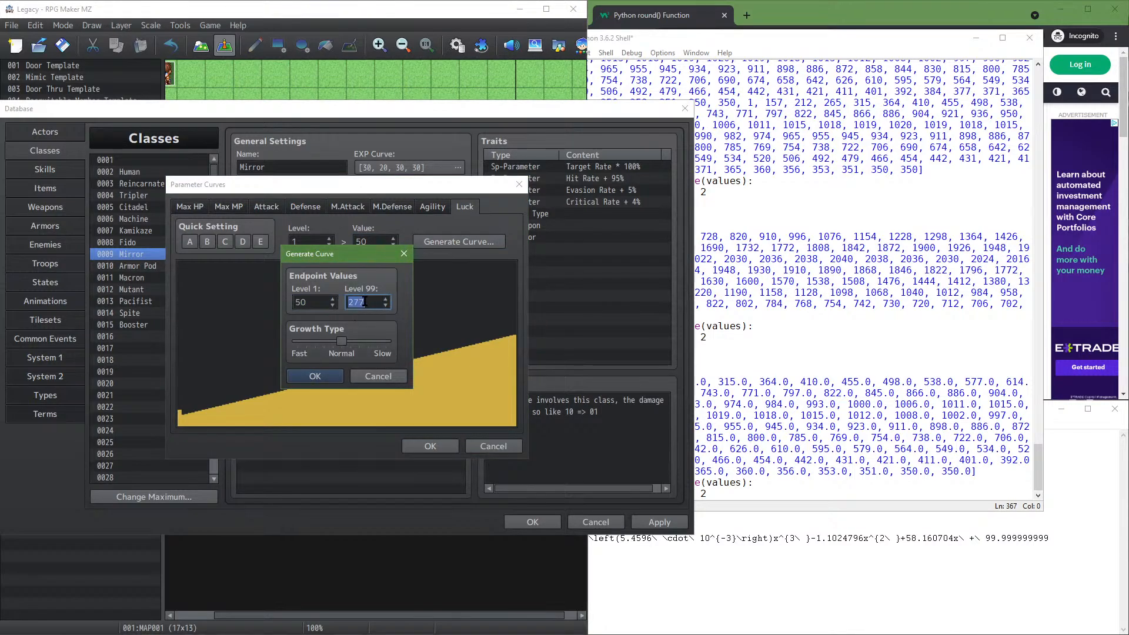
{"action": "left_click", "coordinate": [327, 383]}
{"action": "left_click", "coordinate": [438, 447]}
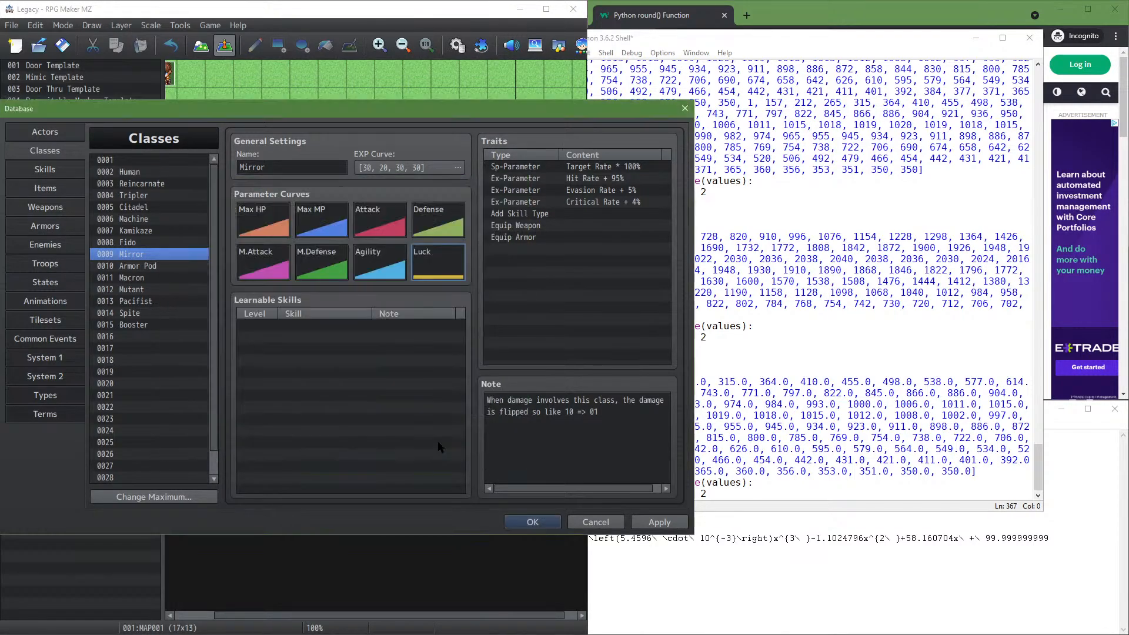
Generate a flat Luck curve for the Armor Pod class with 50 at both level 1 and level 99
{"action": "left_click", "coordinate": [134, 267]}
{"action": "double_click", "coordinate": [432, 262]}
{"action": "double_click", "coordinate": [370, 241]}
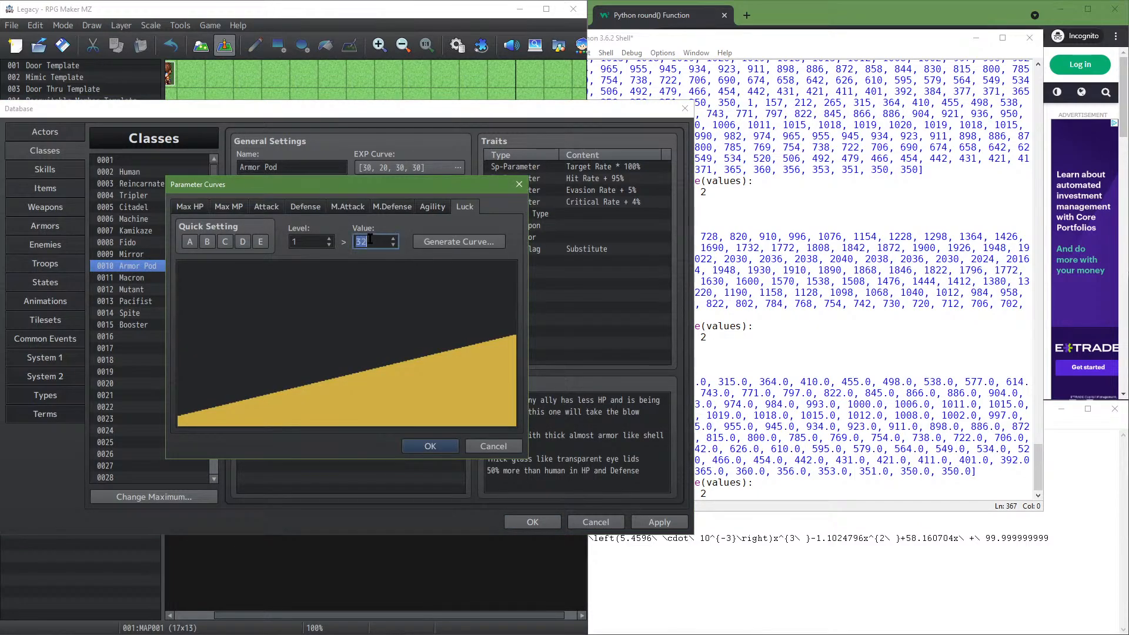
{"action": "type", "text": "50"}
{"action": "left_click", "coordinate": [442, 243]}
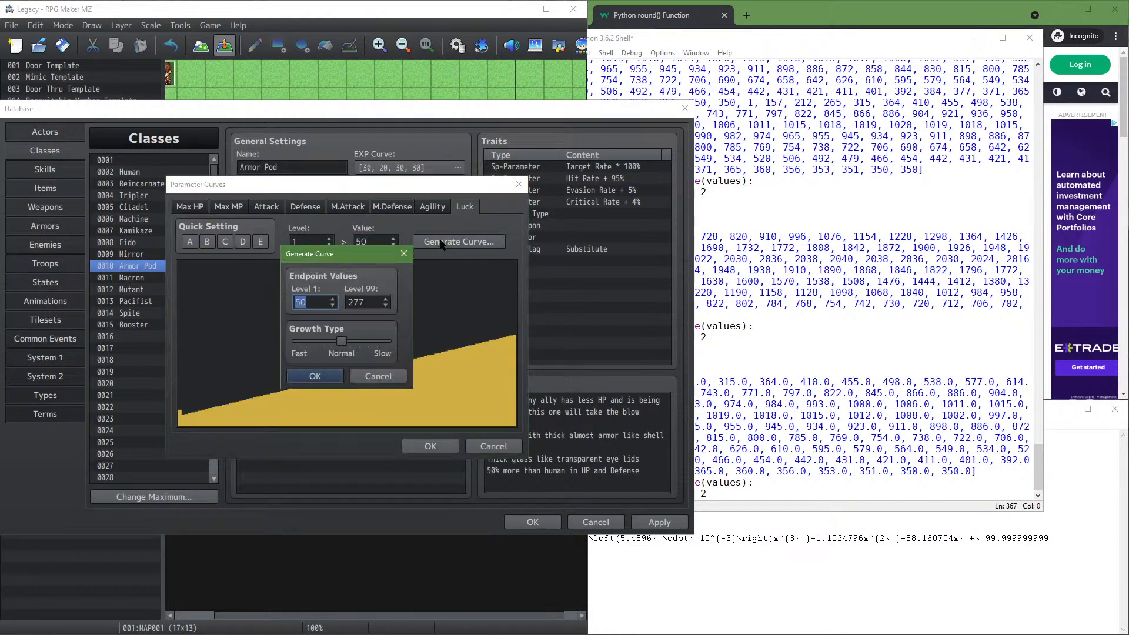
{"action": "double_click", "coordinate": [361, 306]}
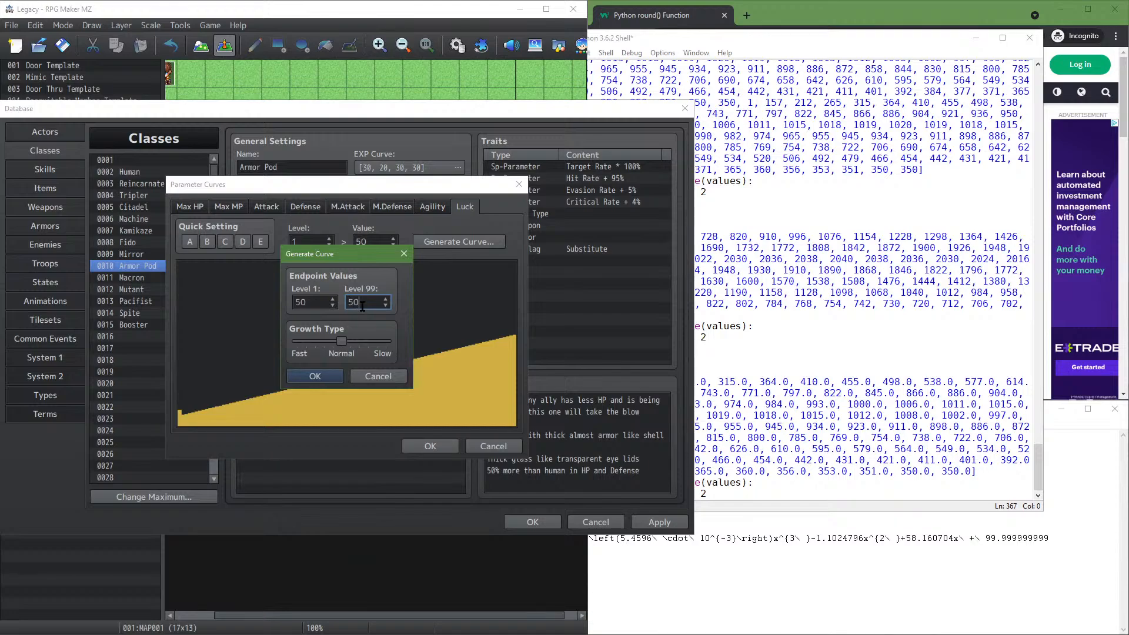
{"action": "left_click", "coordinate": [322, 381]}
{"action": "left_click", "coordinate": [430, 446]}
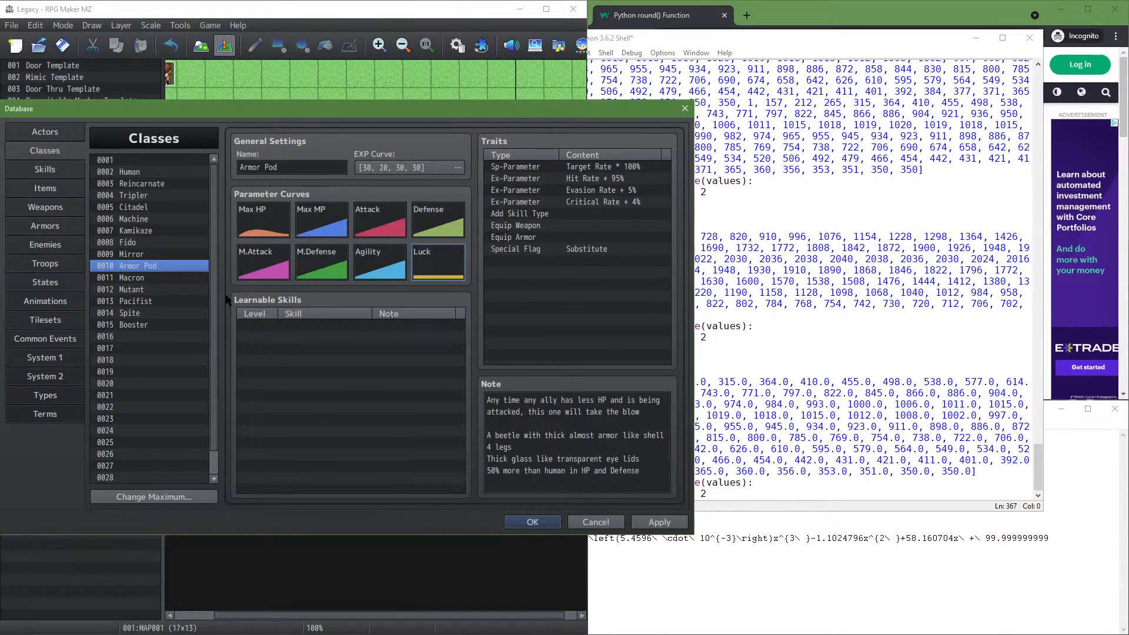
Generate a flat Luck curve for the Macron class with 50 at both level 1 and level 99
{"action": "left_click", "coordinate": [154, 278]}
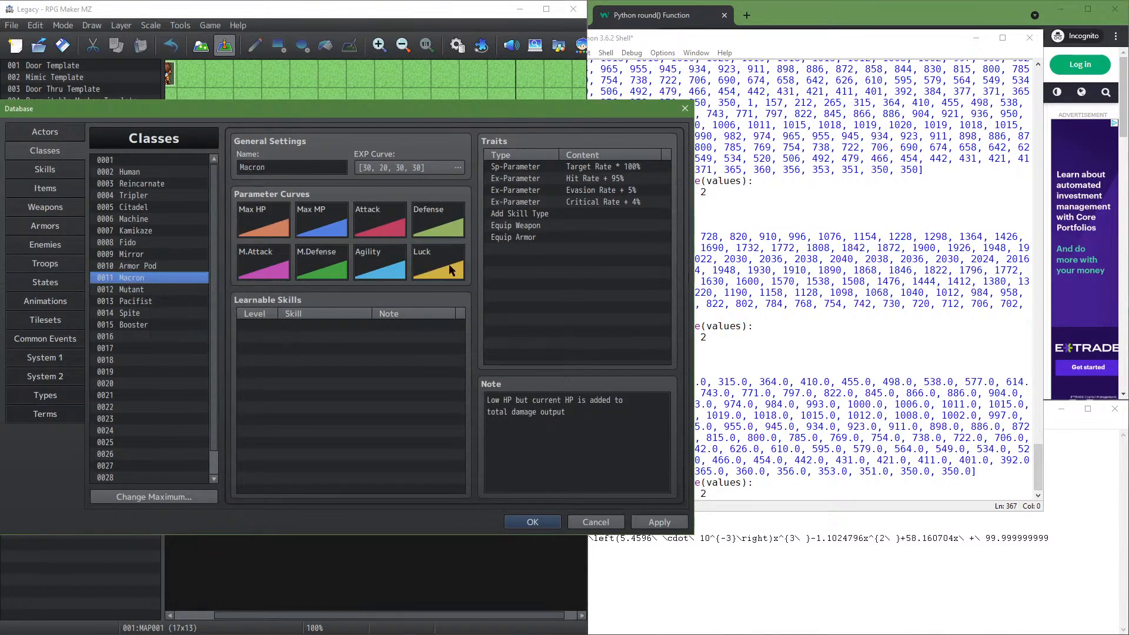
{"action": "double_click", "coordinate": [450, 268]}
{"action": "double_click", "coordinate": [358, 242]}
{"action": "type", "text": "5"}
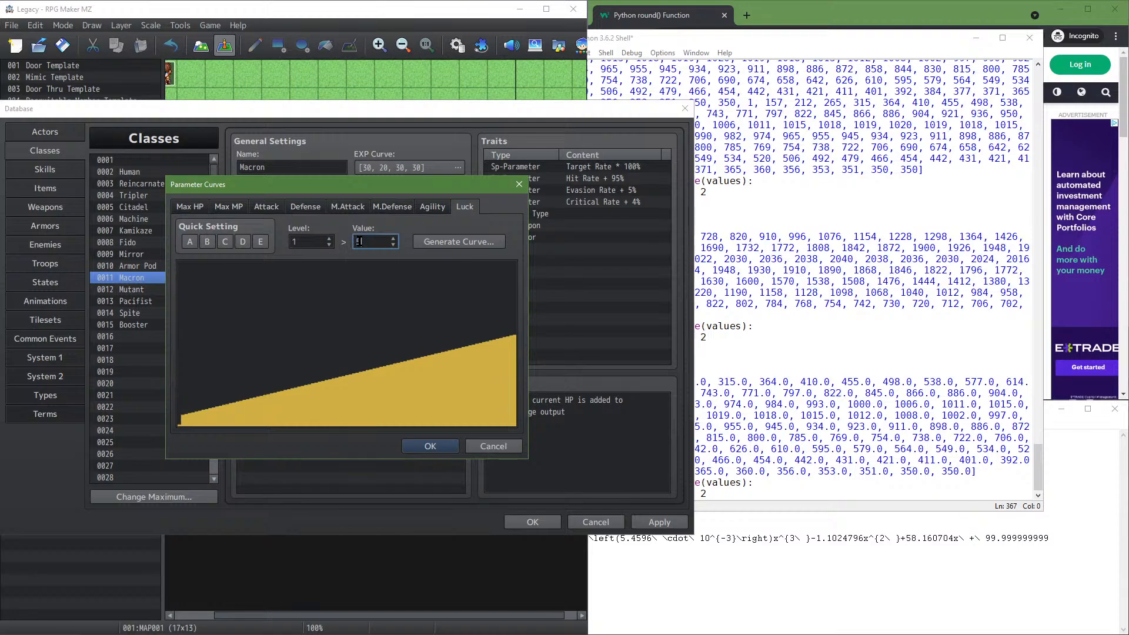
{"action": "type", "text": "0"}
{"action": "left_click", "coordinate": [459, 242]}
{"action": "double_click", "coordinate": [351, 302]}
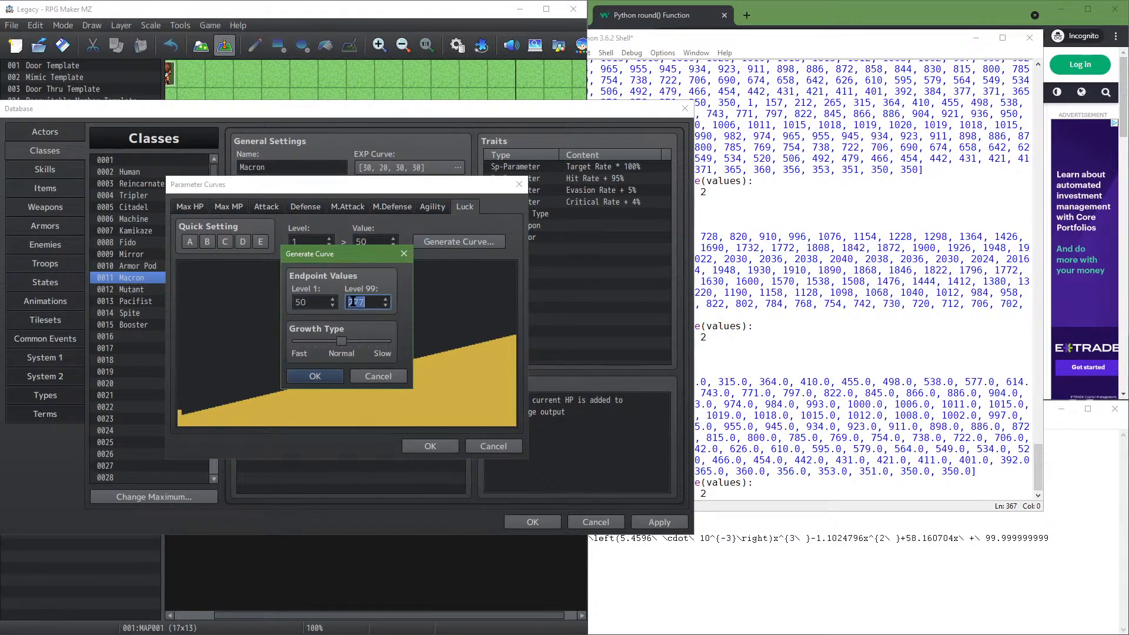
{"action": "type", "text": "50"}
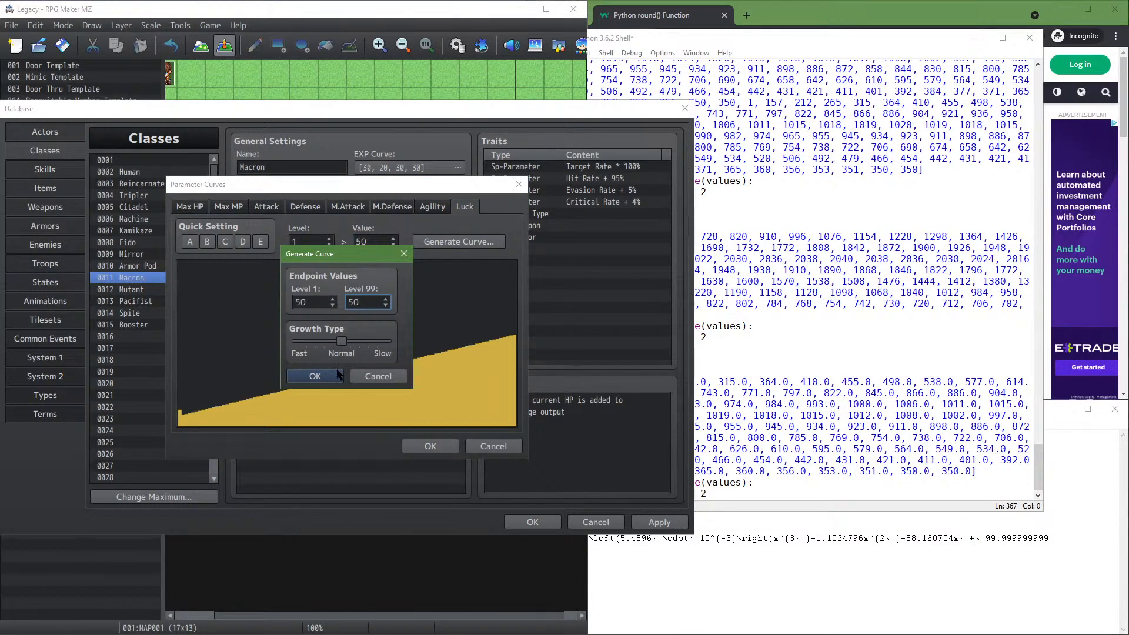
{"action": "left_click", "coordinate": [331, 380]}
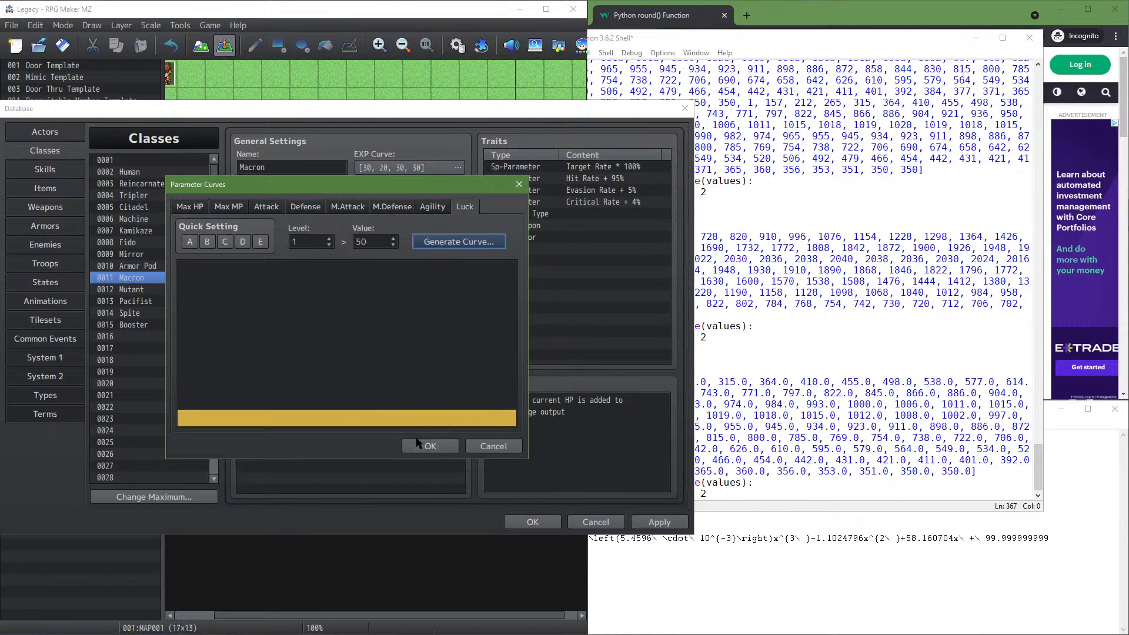
{"action": "left_click", "coordinate": [420, 446]}
Generate a flat Luck curve for the Mutant class with 50 at both level 1 and level 99
{"action": "left_click", "coordinate": [165, 289]}
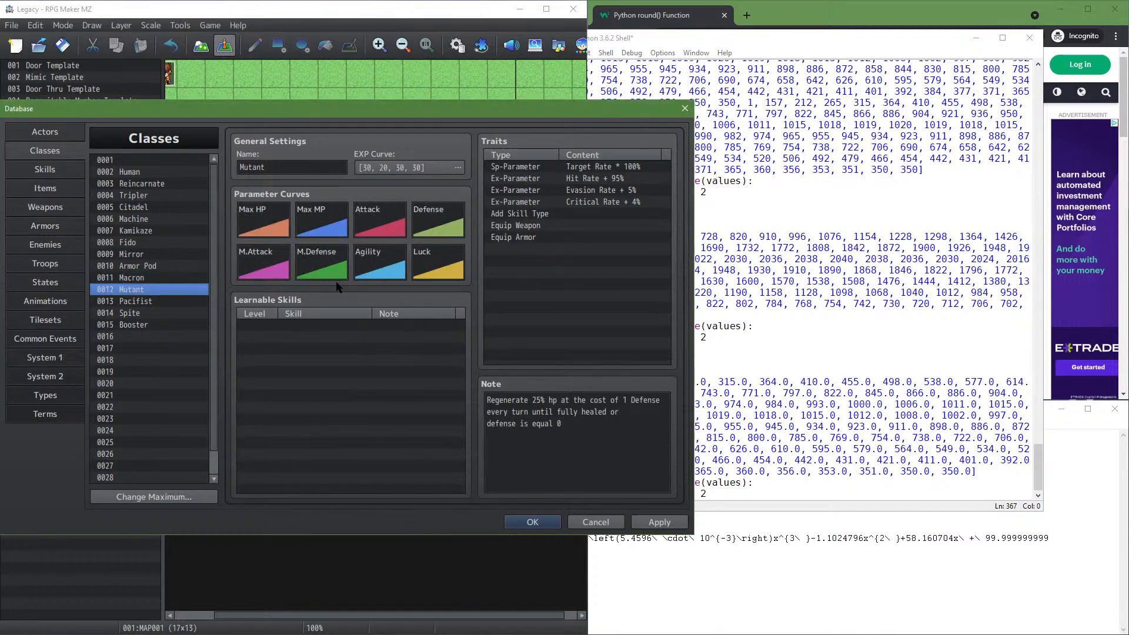
{"action": "double_click", "coordinate": [453, 259]}
{"action": "double_click", "coordinate": [356, 240]}
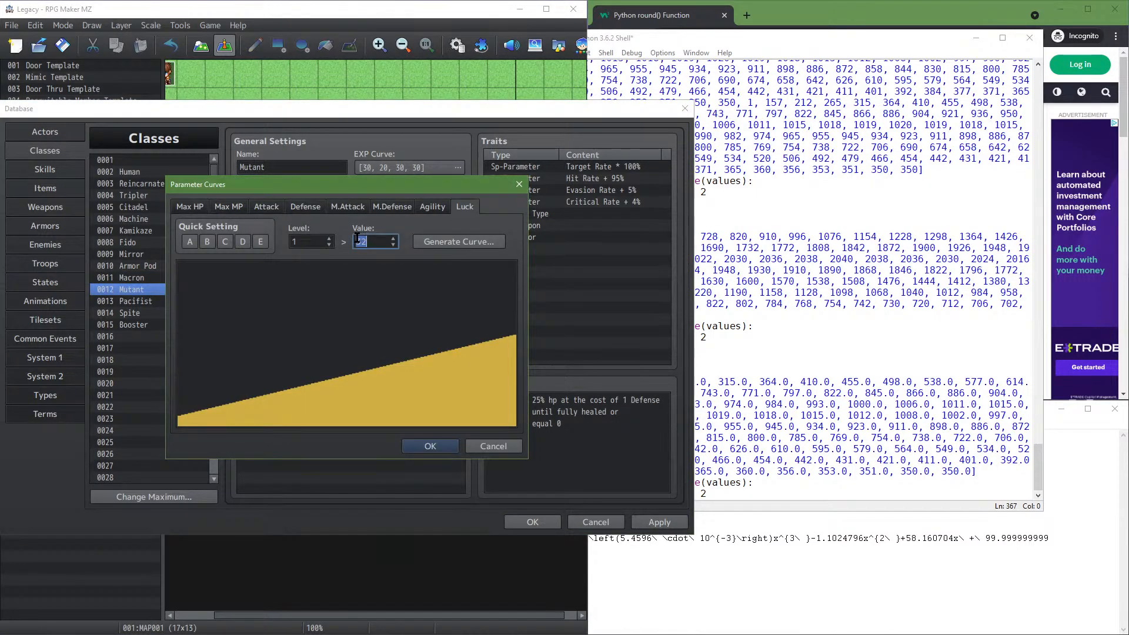
{"action": "type", "text": "50"}
{"action": "left_click", "coordinate": [442, 243]}
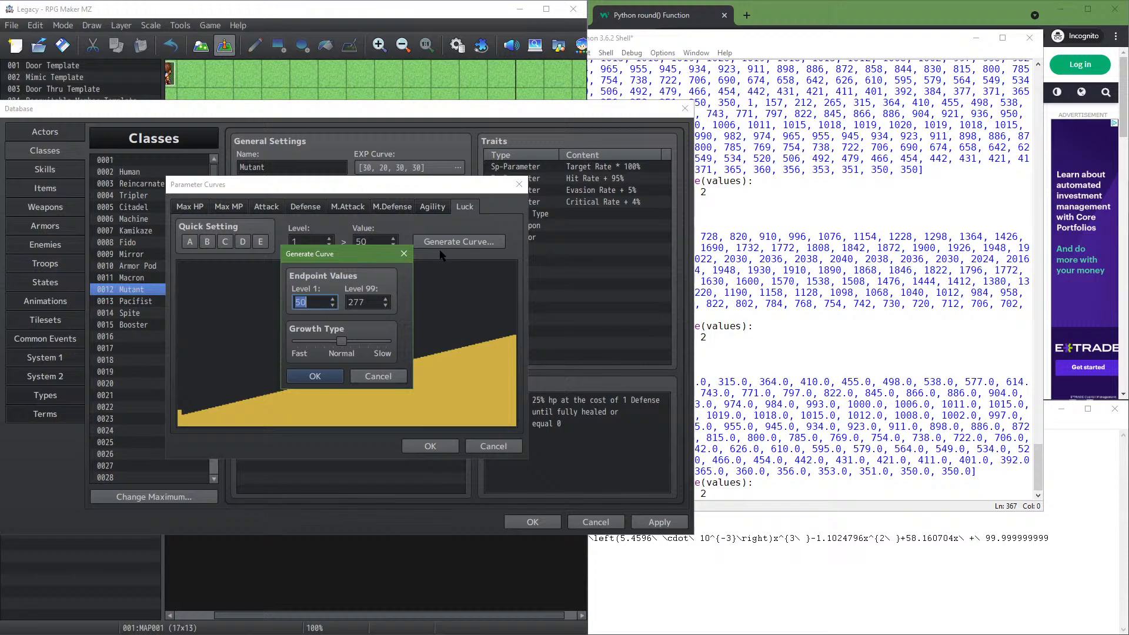
{"action": "double_click", "coordinate": [365, 302]}
{"action": "type", "text": "50"}
{"action": "left_click", "coordinate": [324, 378]}
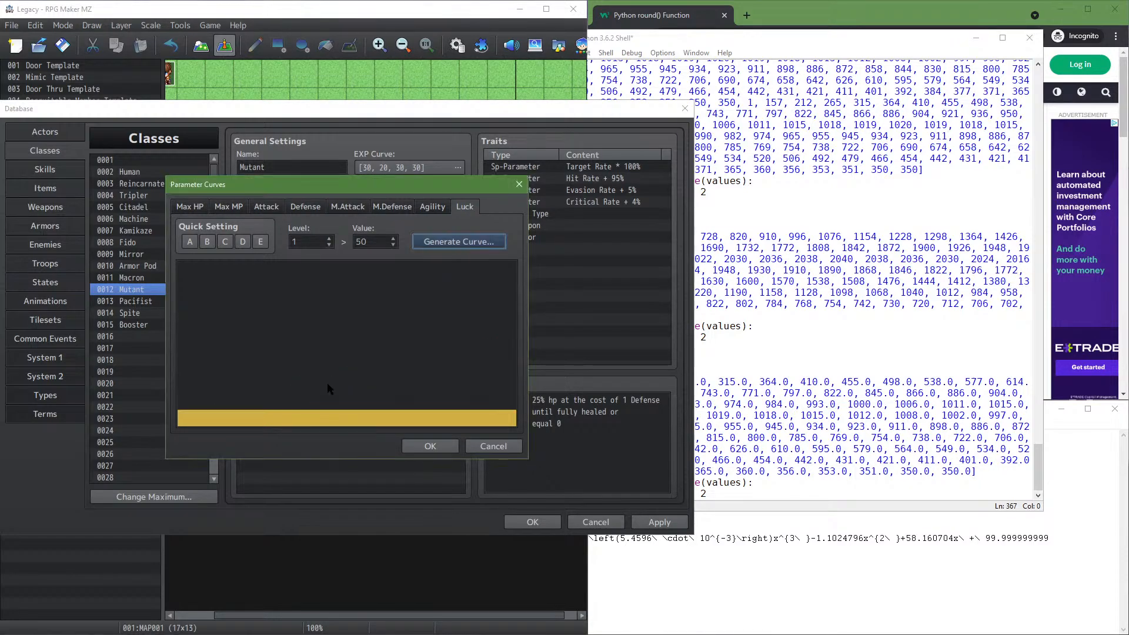
{"action": "left_click", "coordinate": [412, 446]}
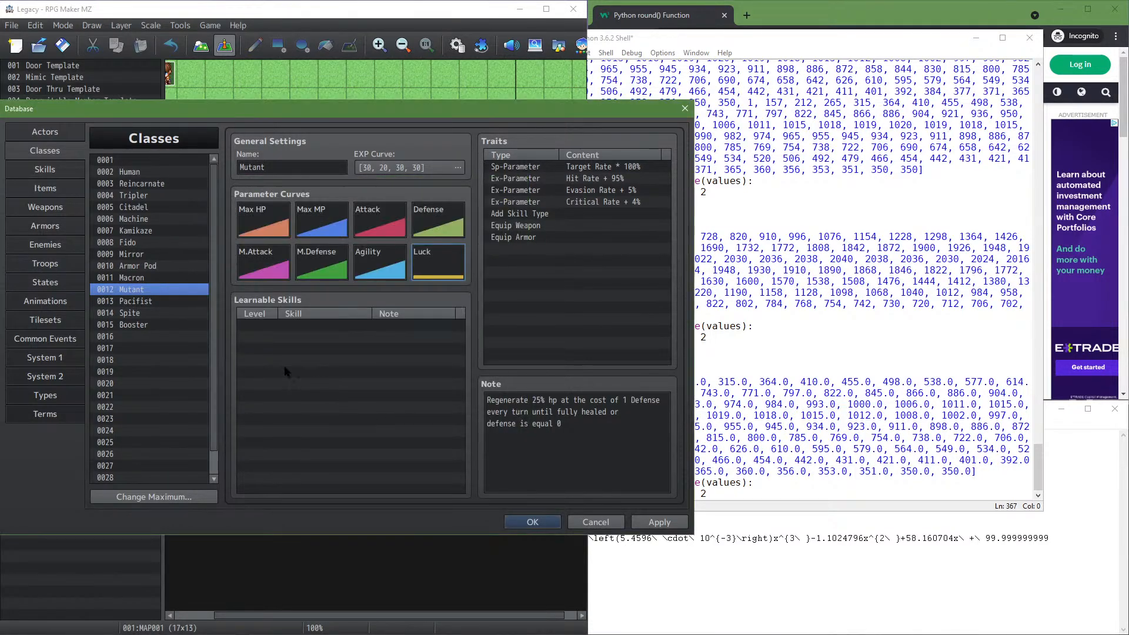
Generate a flat Luck curve for the Pacifist class with 50 at both level 1 and level 99
{"action": "left_click", "coordinate": [147, 301]}
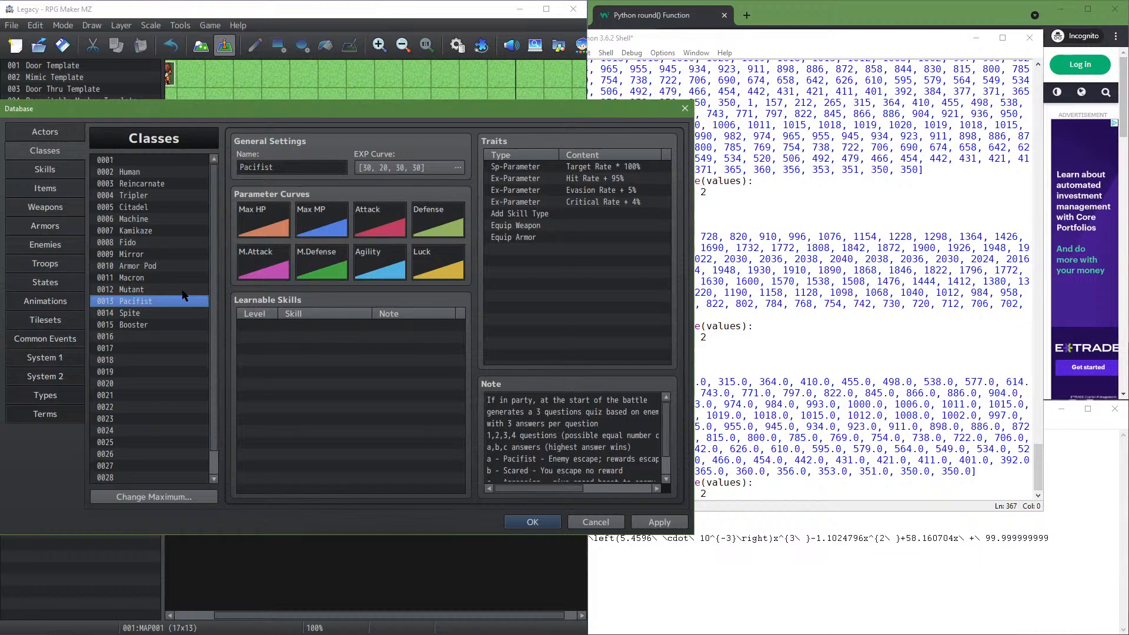
{"action": "double_click", "coordinate": [415, 254]}
{"action": "double_click", "coordinate": [379, 238]}
{"action": "type", "text": "5"}
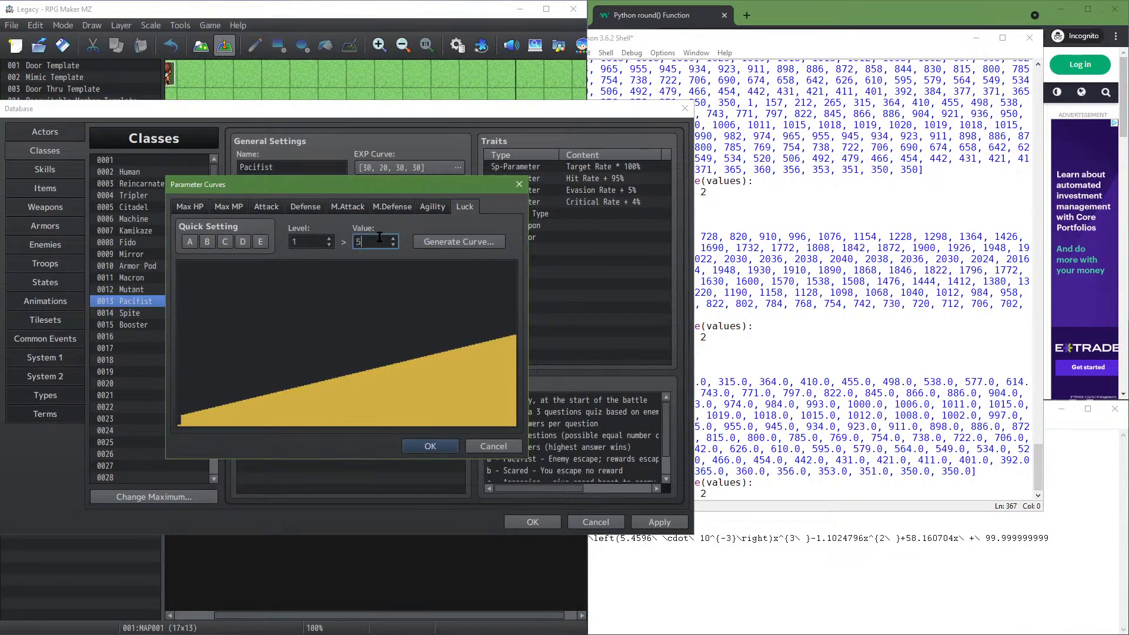
{"action": "type", "text": "0"}
{"action": "left_click", "coordinate": [459, 241]}
{"action": "double_click", "coordinate": [355, 302]}
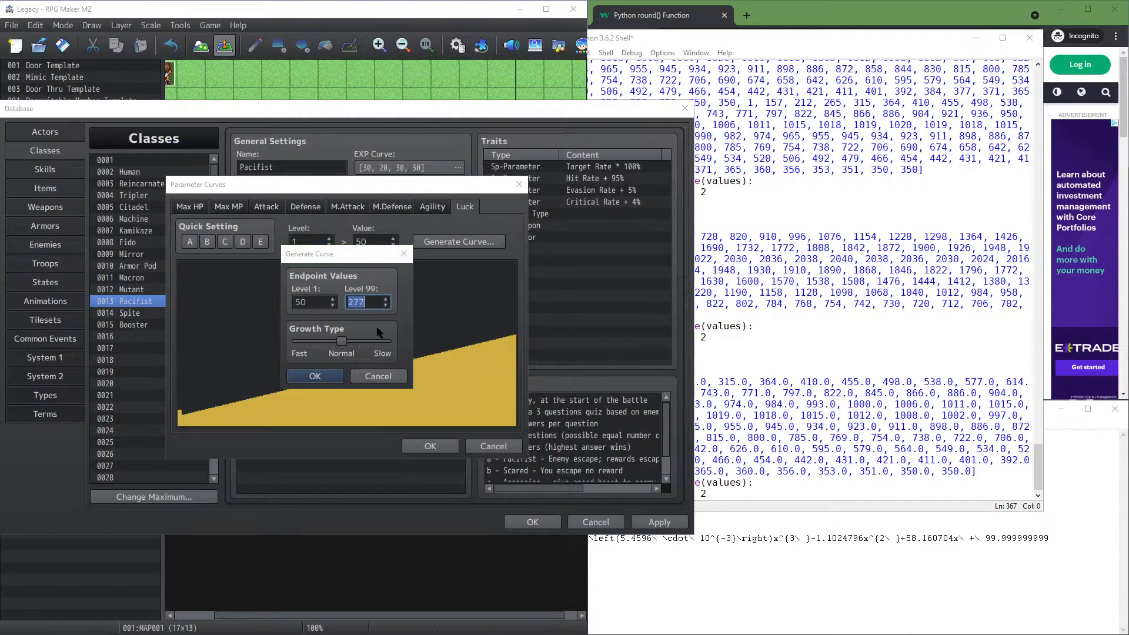
{"action": "type", "text": "5"}
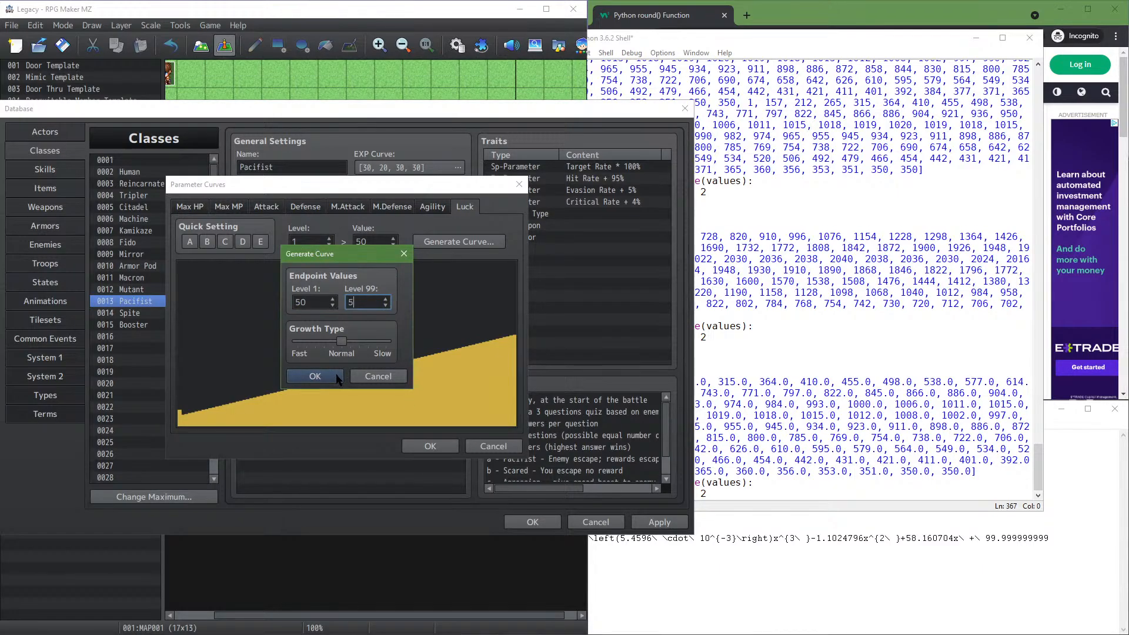
{"action": "type", "text": "0"}
{"action": "left_click", "coordinate": [324, 378]}
{"action": "left_click", "coordinate": [430, 446]}
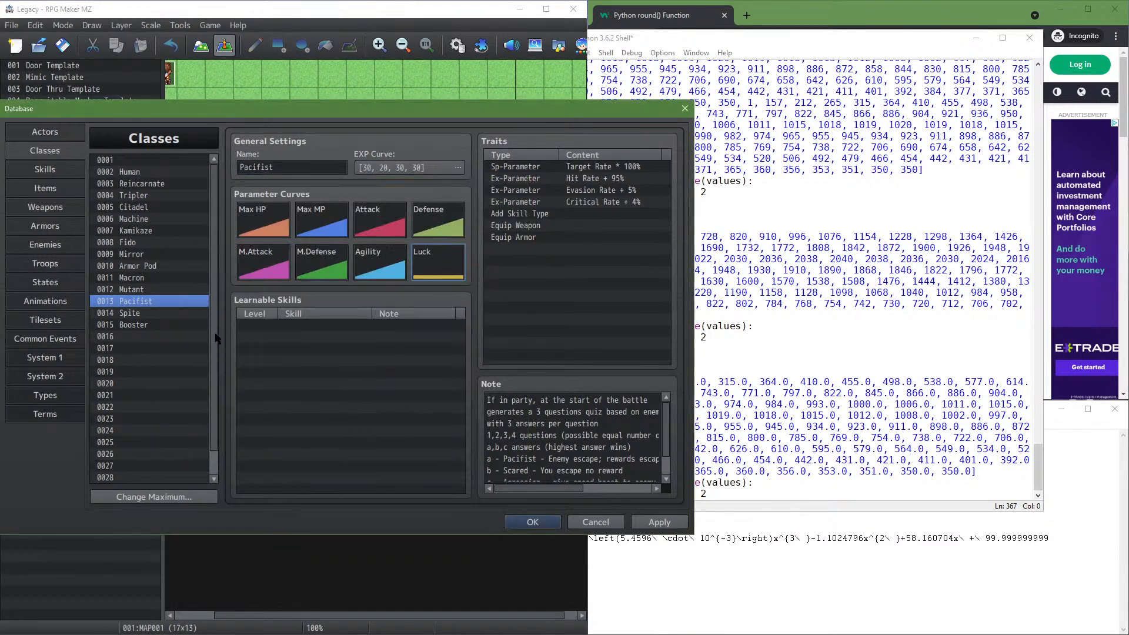
Generate a flat Luck curve for the Spite class with 50 at both level 1 and level 99
{"action": "left_click", "coordinate": [194, 315]}
{"action": "double_click", "coordinate": [448, 260]}
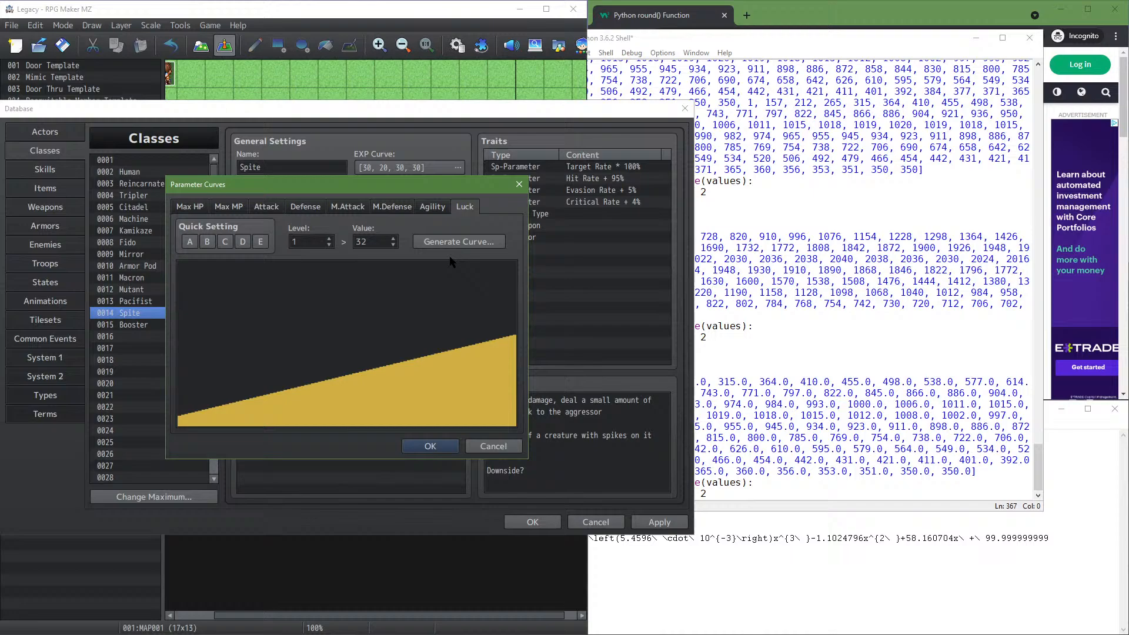
{"action": "double_click", "coordinate": [359, 242]}
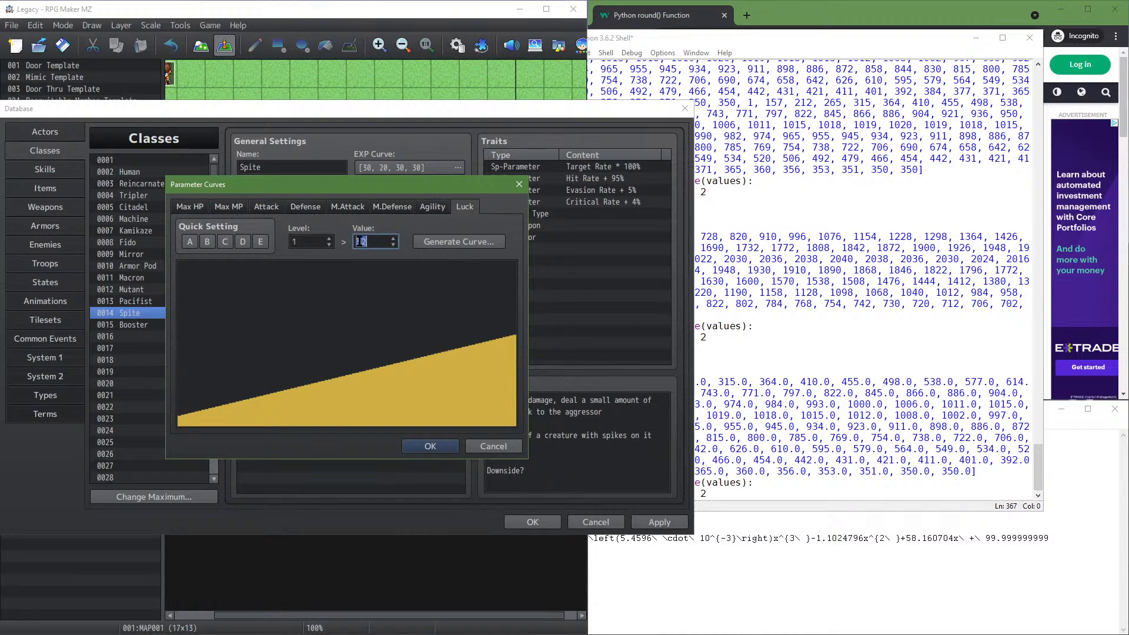
{"action": "left_click", "coordinate": [451, 243]}
{"action": "double_click", "coordinate": [367, 303]}
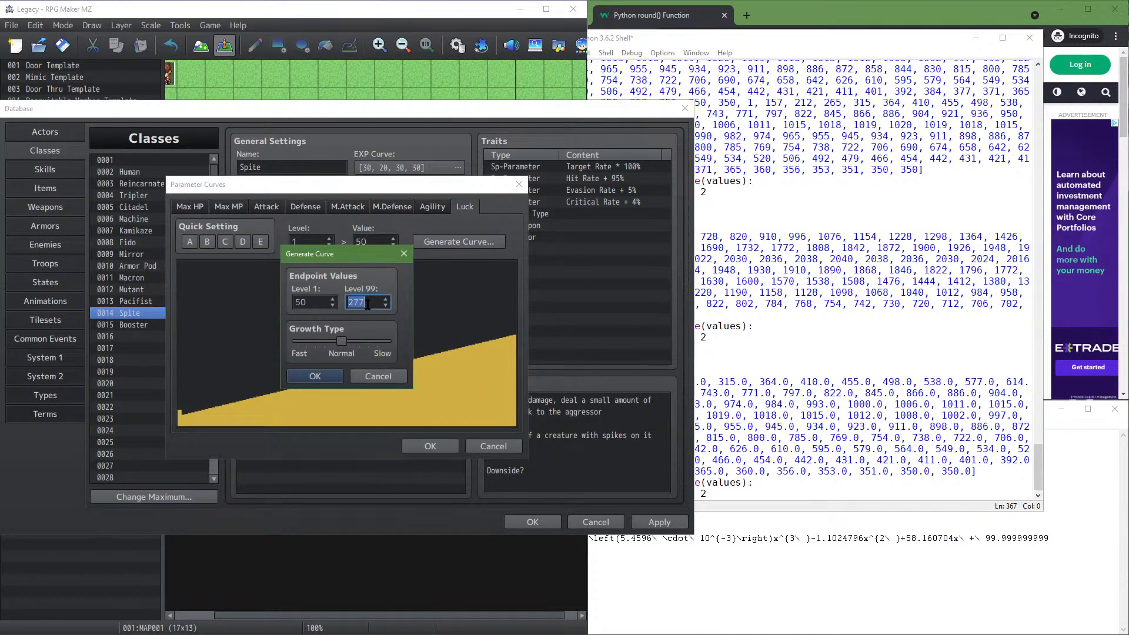
{"action": "type", "text": "50"}
{"action": "left_click", "coordinate": [334, 378]}
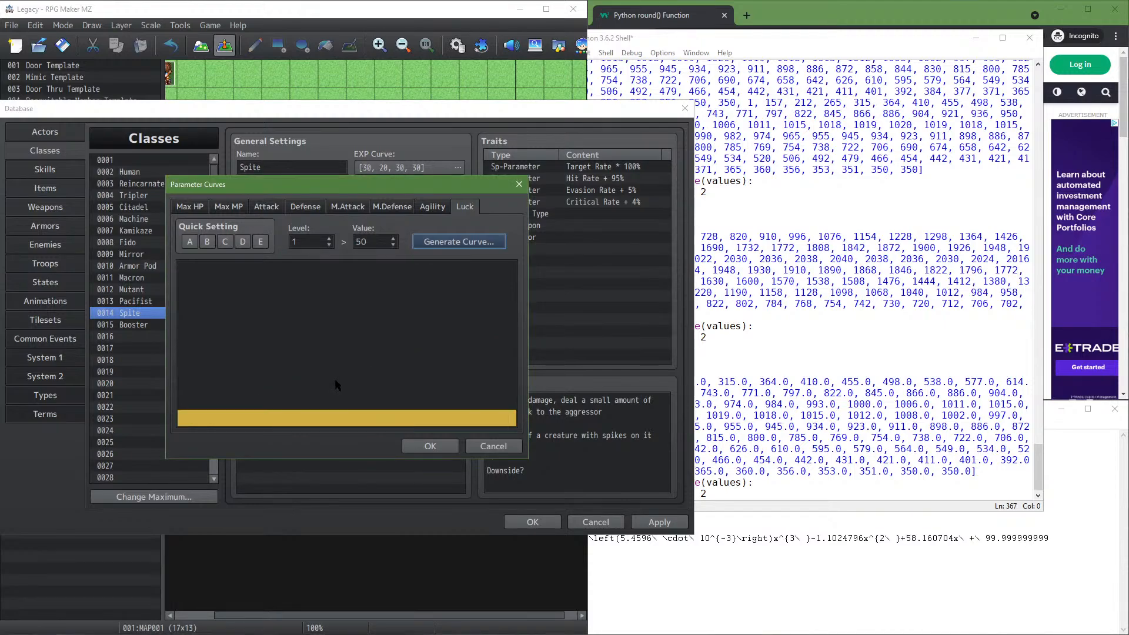
{"action": "left_click", "coordinate": [424, 445]}
Generate a flat Luck curve for the Booster class with 50 at both level 1 and level 99, and apply the database changes
{"action": "left_click", "coordinate": [162, 325]}
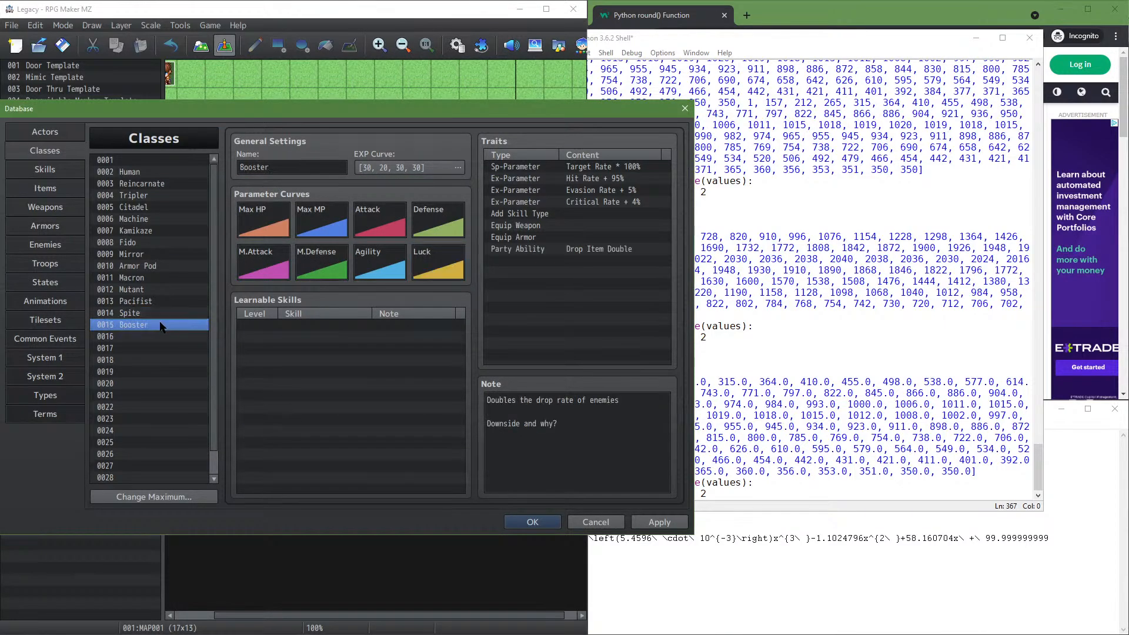
{"action": "double_click", "coordinate": [433, 253]}
{"action": "double_click", "coordinate": [371, 242]}
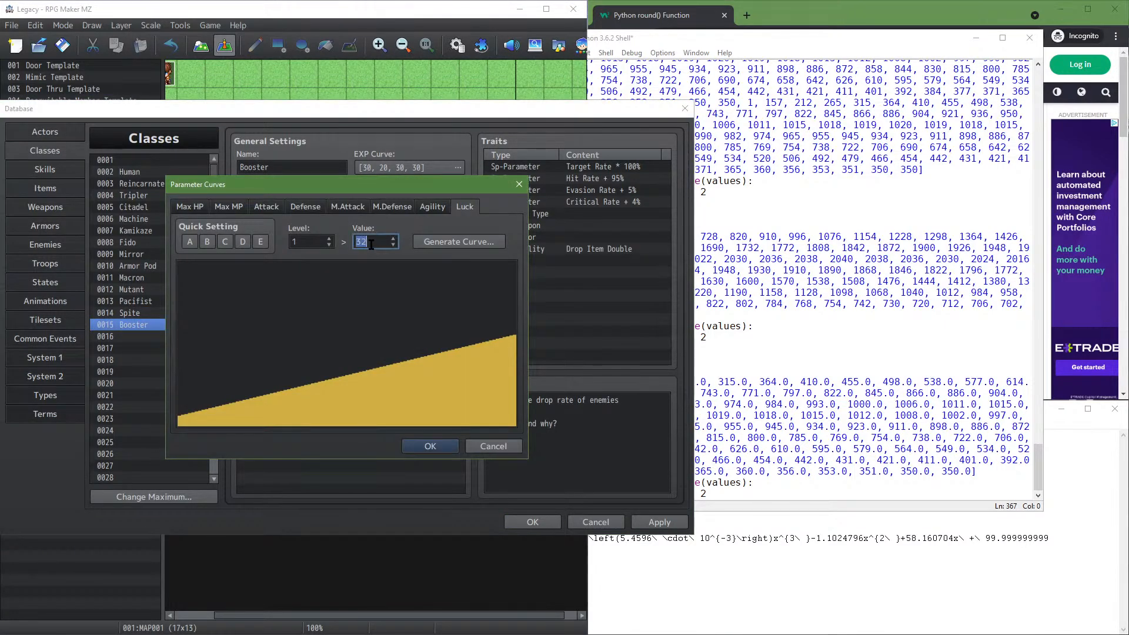
{"action": "type", "text": "50"}
{"action": "left_click", "coordinate": [435, 241]}
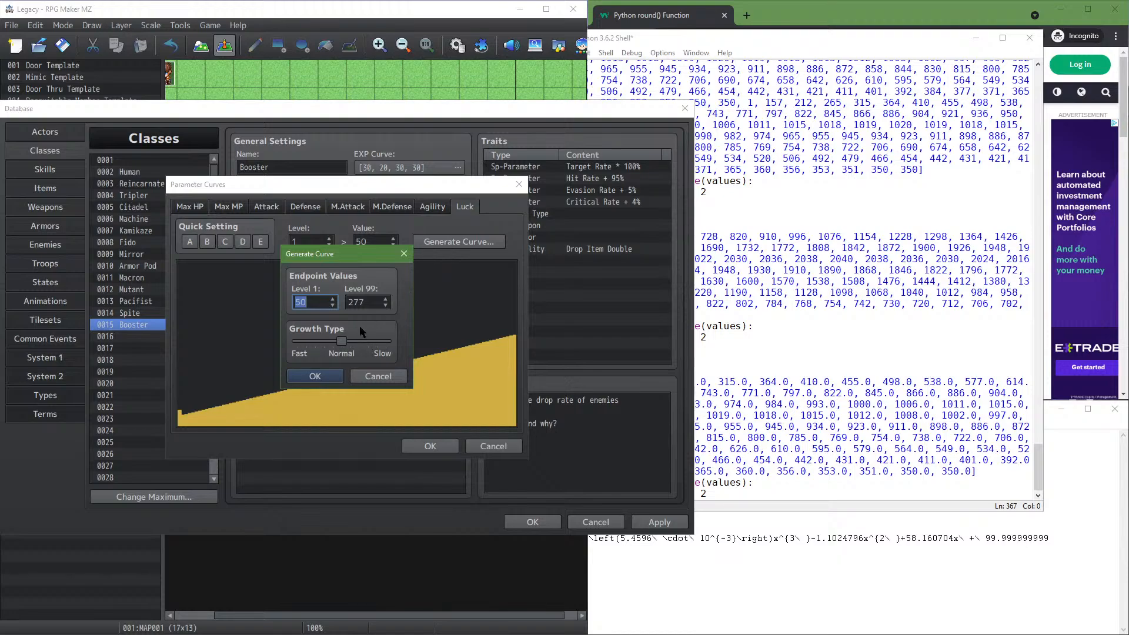
{"action": "key", "text": "Tab"}
{"action": "type", "text": "50"}
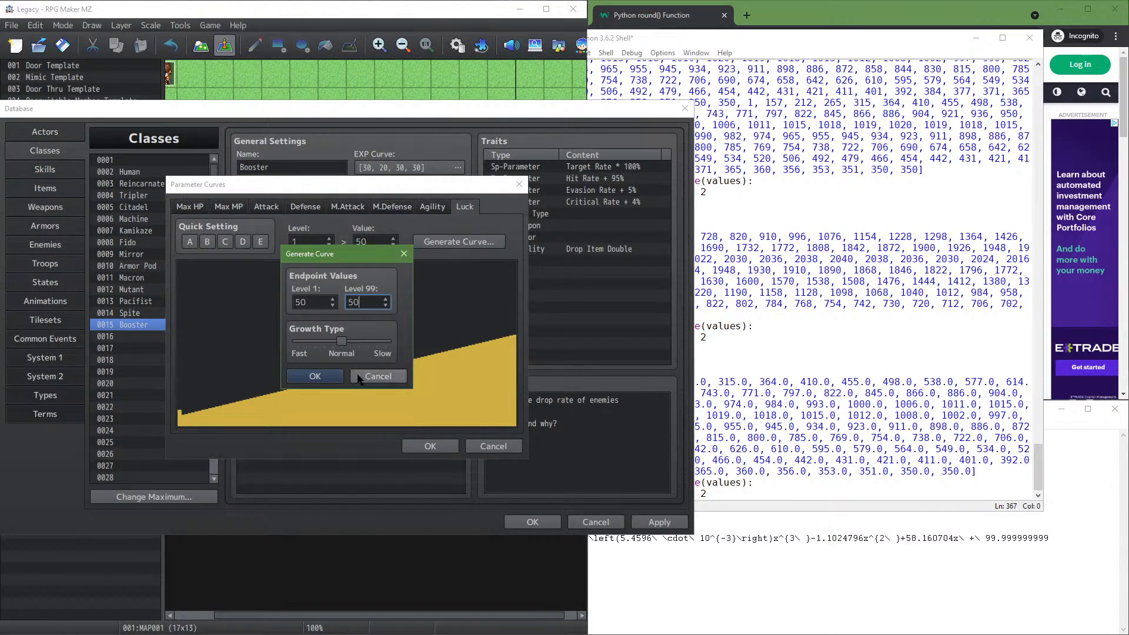
{"action": "left_click", "coordinate": [315, 377]}
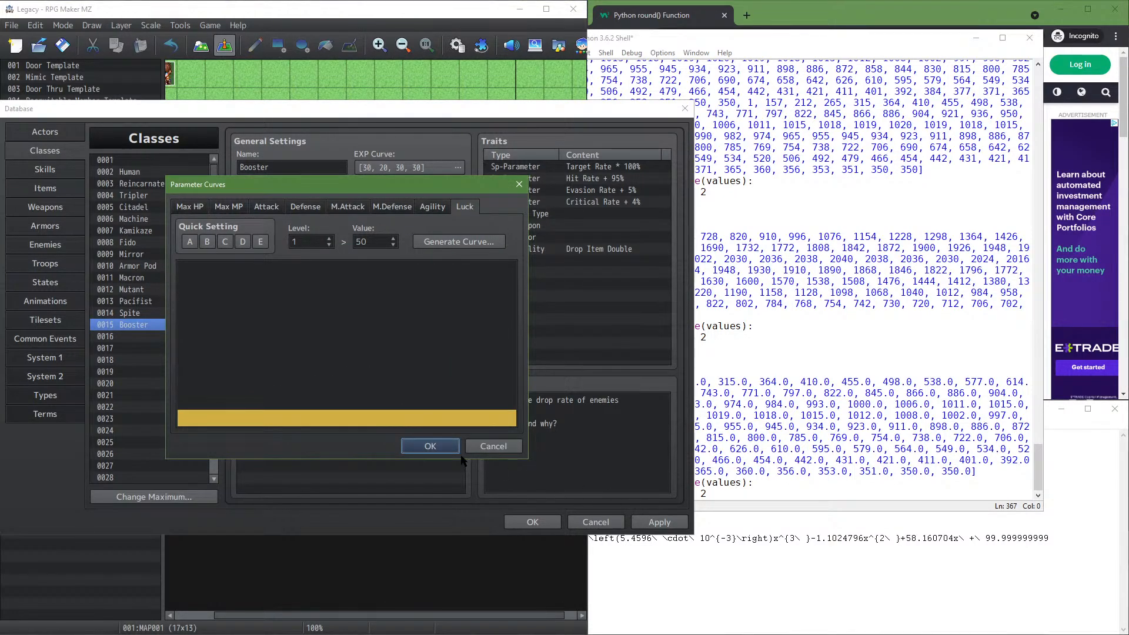
{"action": "left_click", "coordinate": [430, 446]}
{"action": "left_click", "coordinate": [658, 522]}
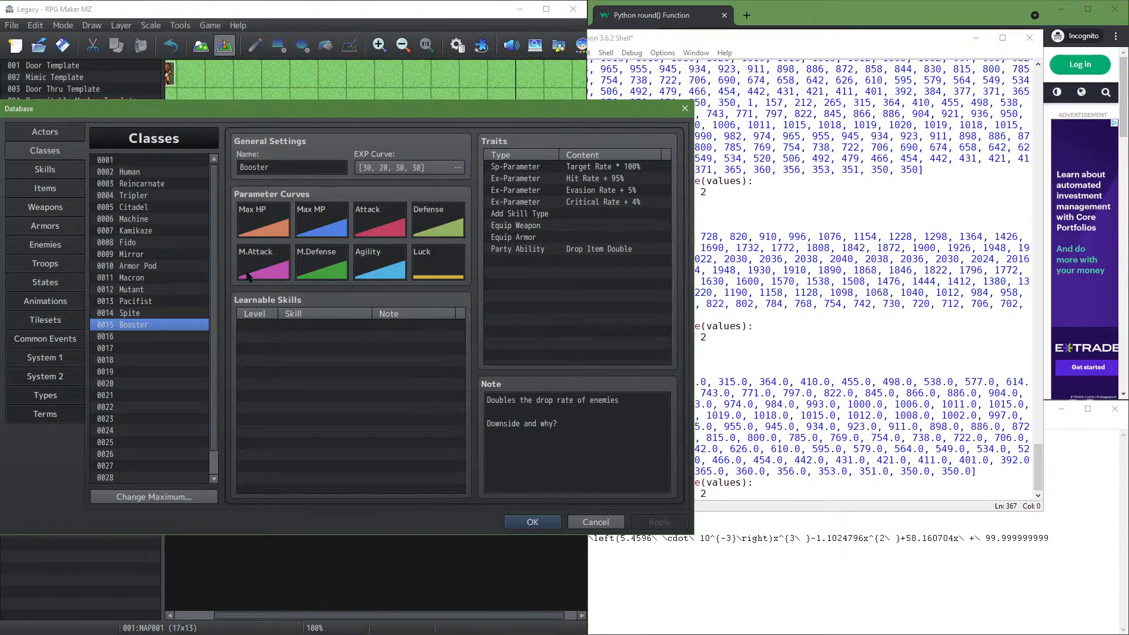
Assign the 0002 Human class to the actor One, apply the change and close the database
{"action": "left_click", "coordinate": [46, 131]}
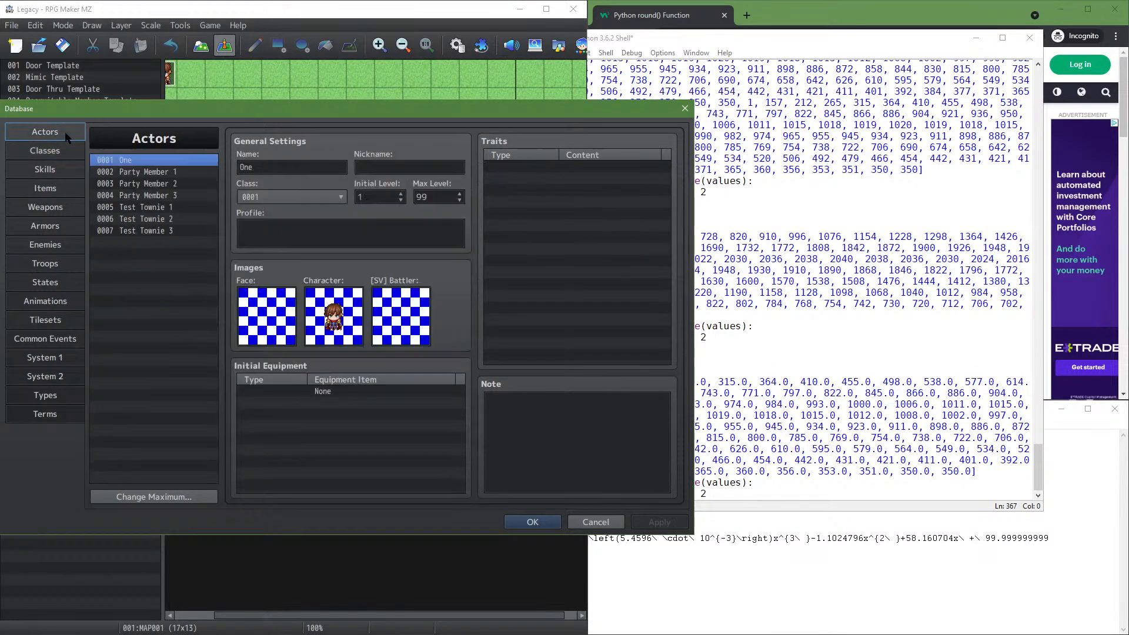
{"action": "left_click", "coordinate": [322, 197]}
{"action": "left_click", "coordinate": [296, 225]}
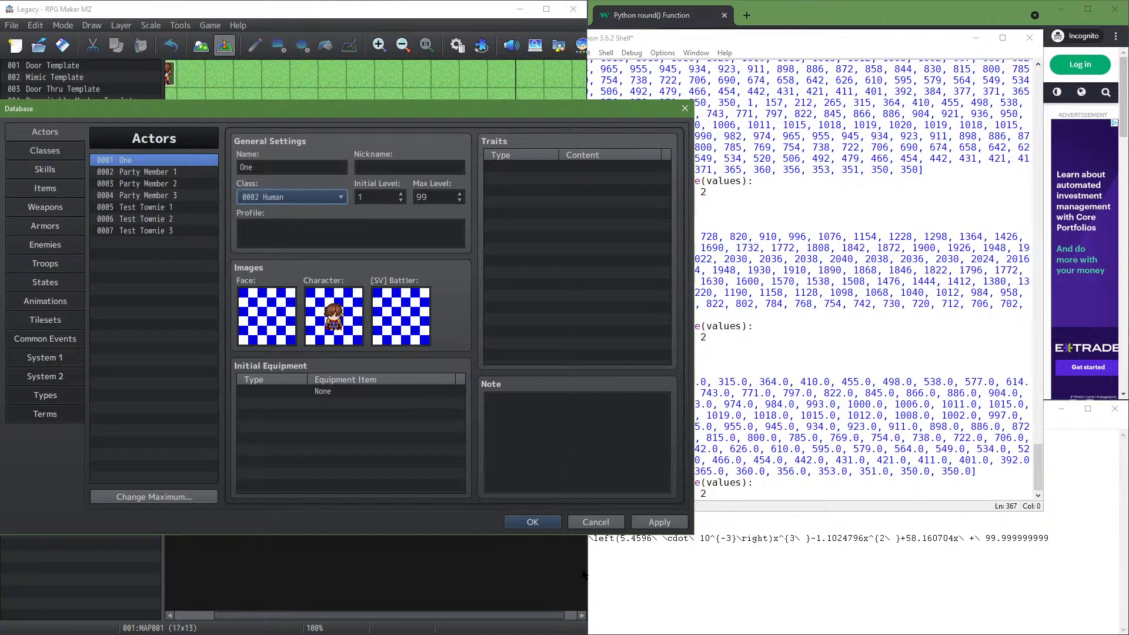
{"action": "left_click", "coordinate": [658, 522]}
{"action": "left_click", "coordinate": [546, 523]}
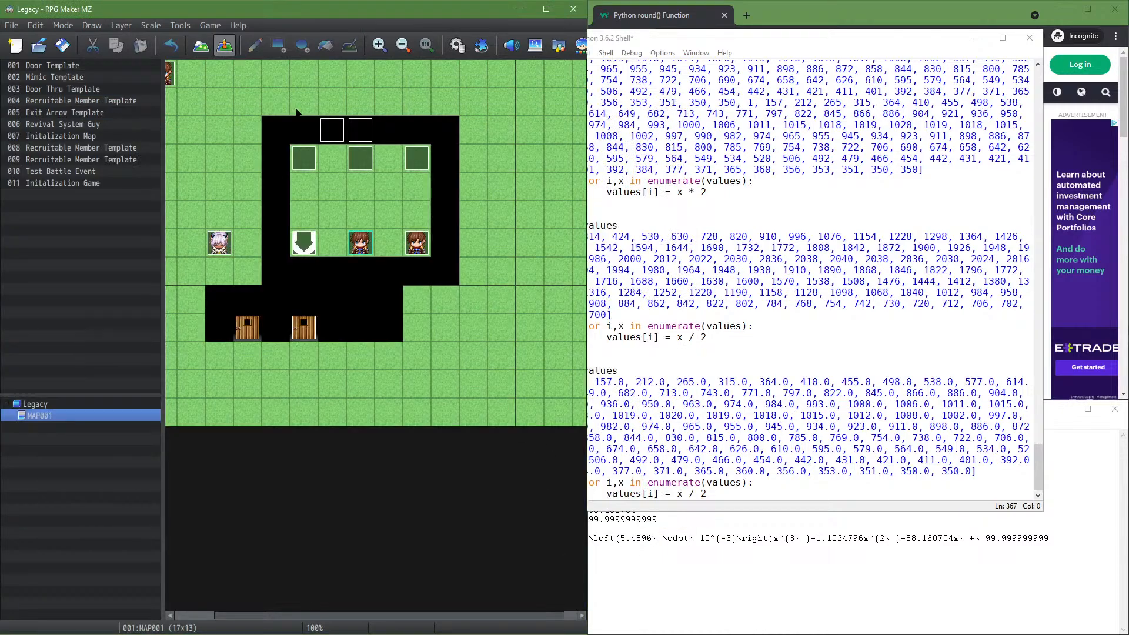
Start a playtest of the game, saving the project changes, and enter the game map
{"action": "left_click", "coordinate": [219, 26]}
{"action": "left_click", "coordinate": [215, 42]}
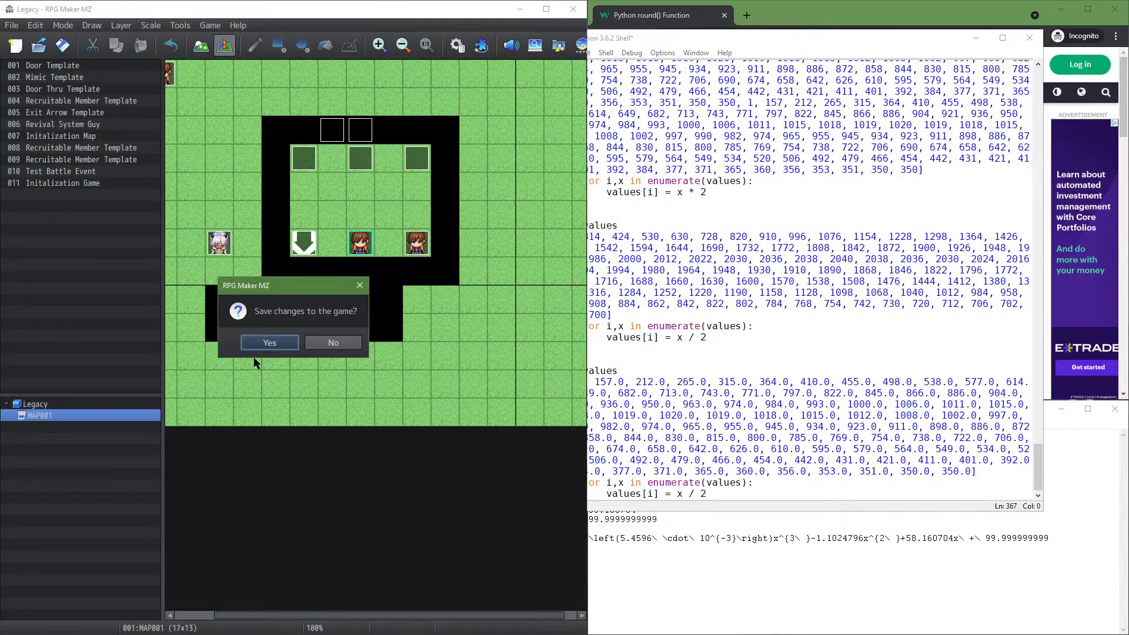
{"action": "left_click", "coordinate": [259, 343]}
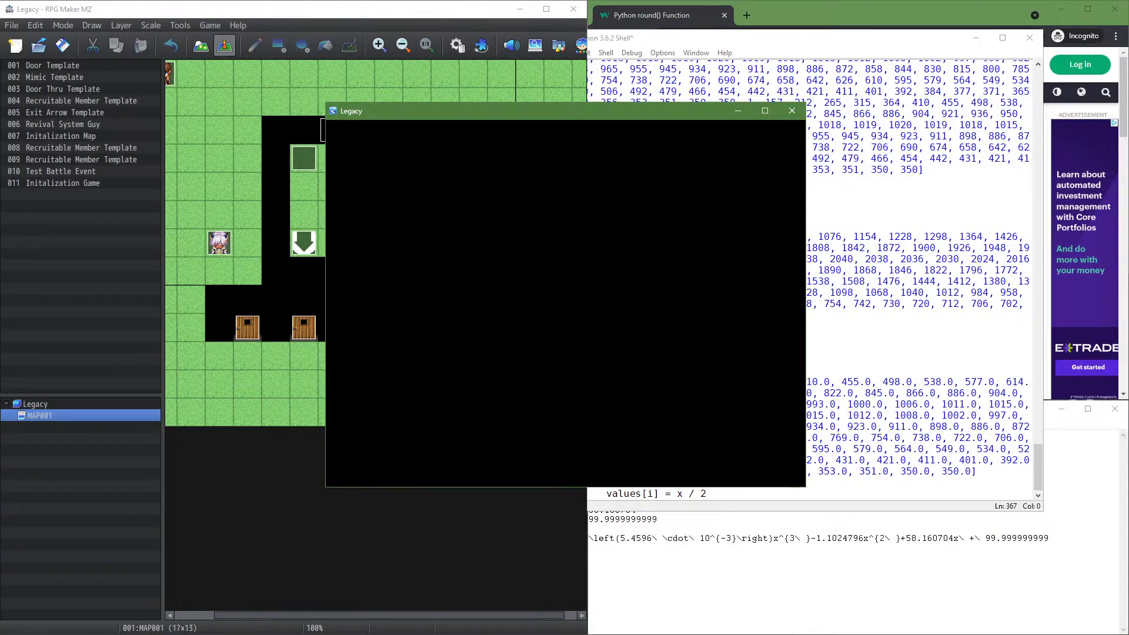
{"action": "left_click", "coordinate": [542, 354]}
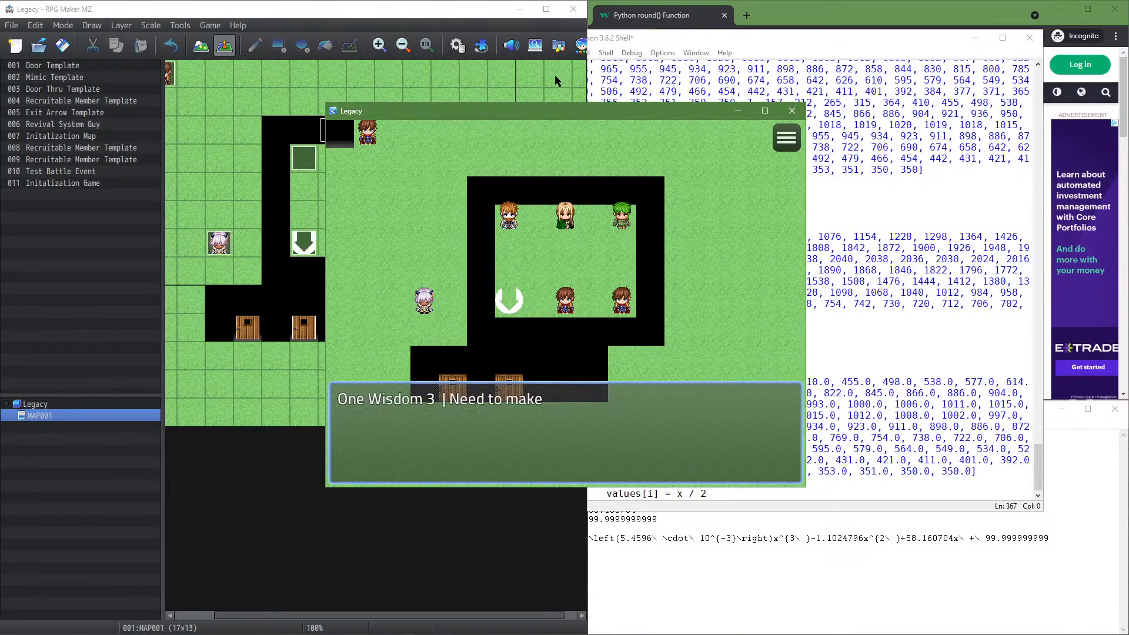
Examine the Human character One's parameters on the in-game status screen, then return to the map and dismiss its message
{"action": "key", "text": "Escape"}
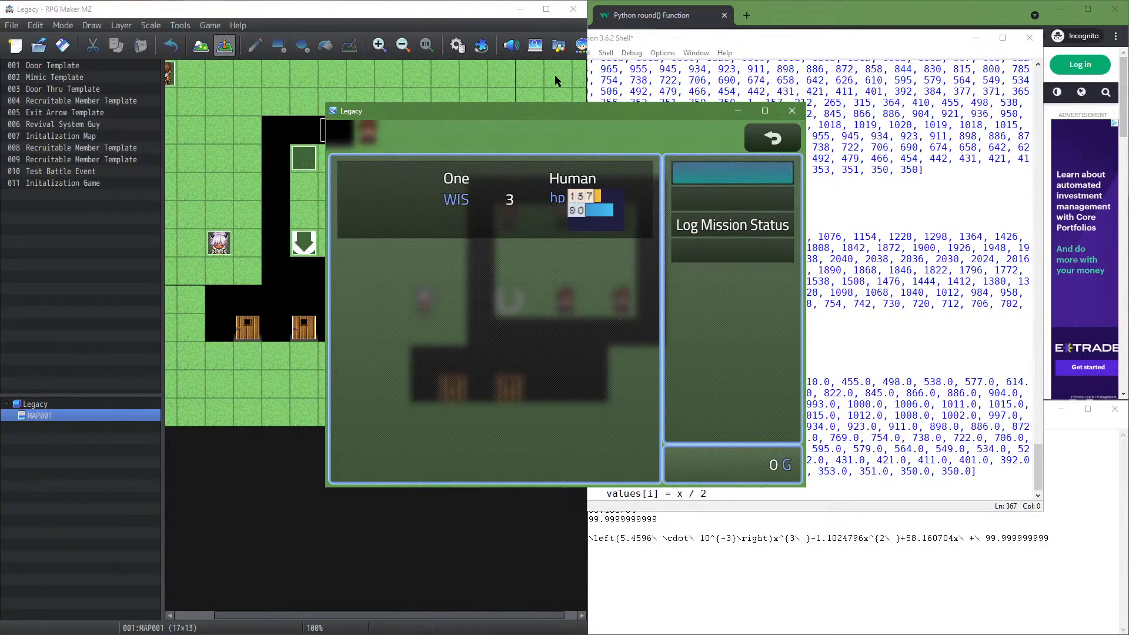
{"action": "key", "text": "Return"}
{"action": "key", "text": "Return"}
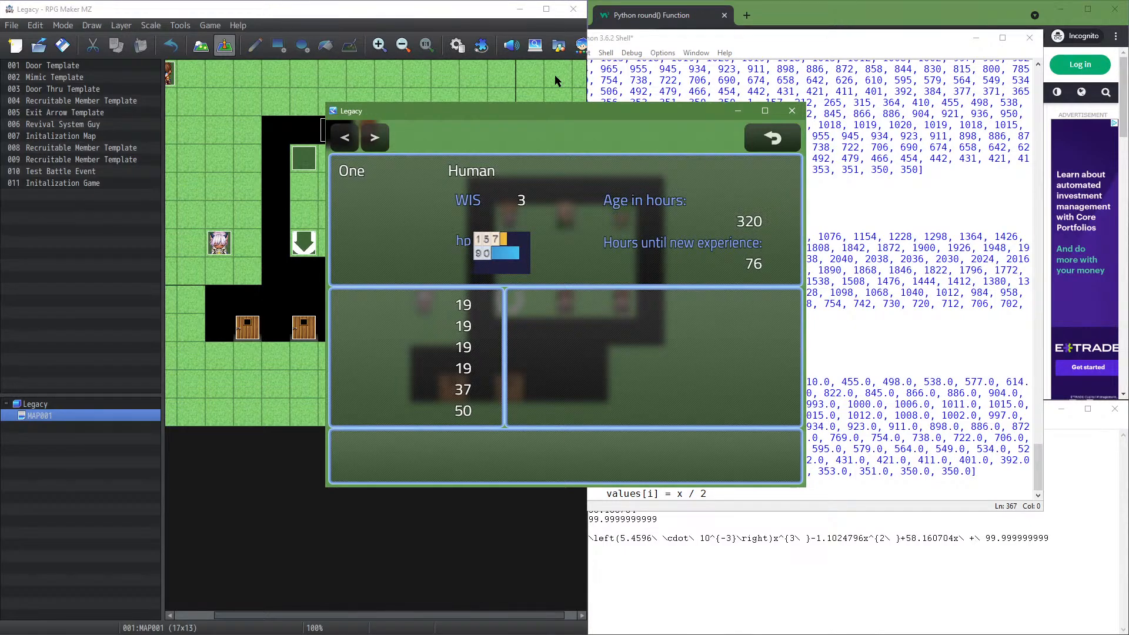
{"action": "key", "text": "Escape"}
{"action": "key", "text": "Return"}
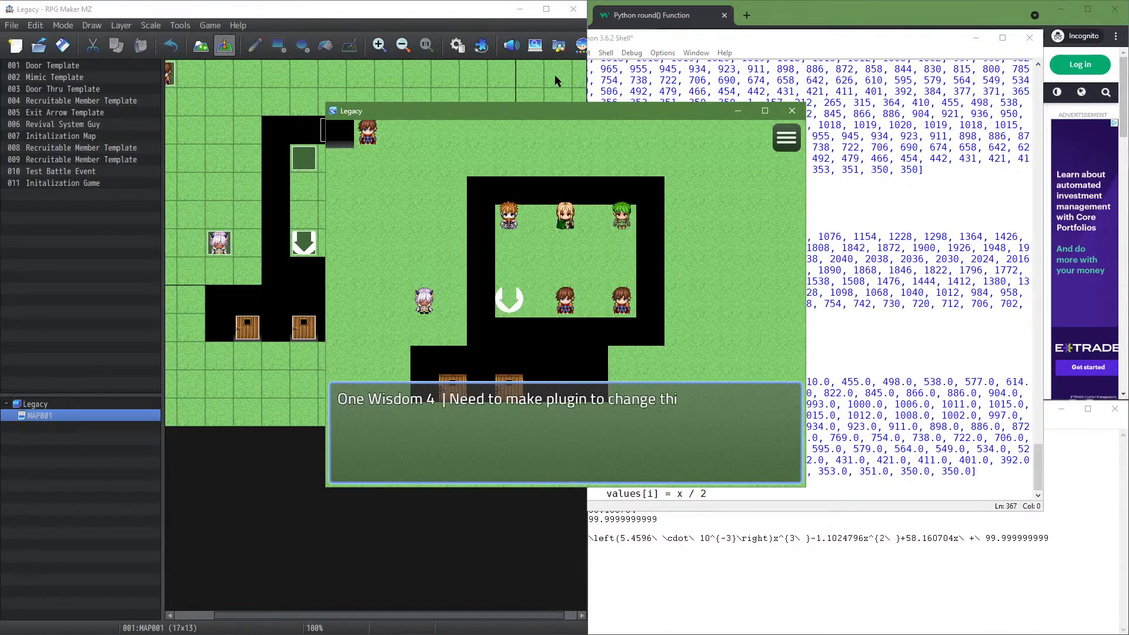
{"action": "key", "text": "Return"}
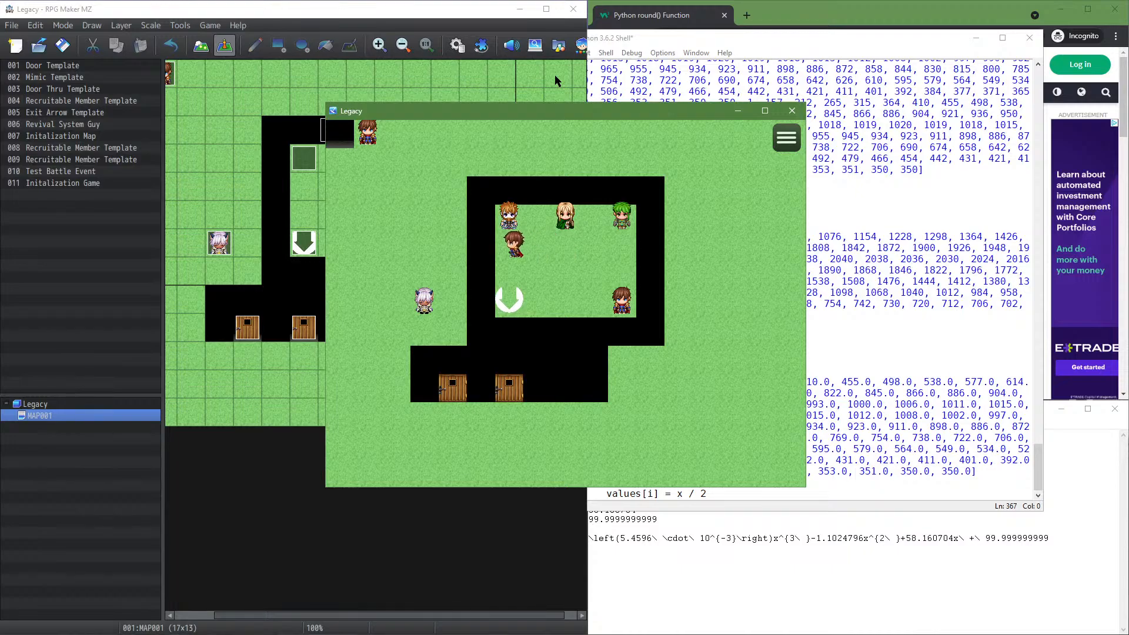
Recruit the remaining members in the playtest, check the full party's classes and Wisdom in the in-game menu, and return to the map
{"action": "key", "text": "Return"}
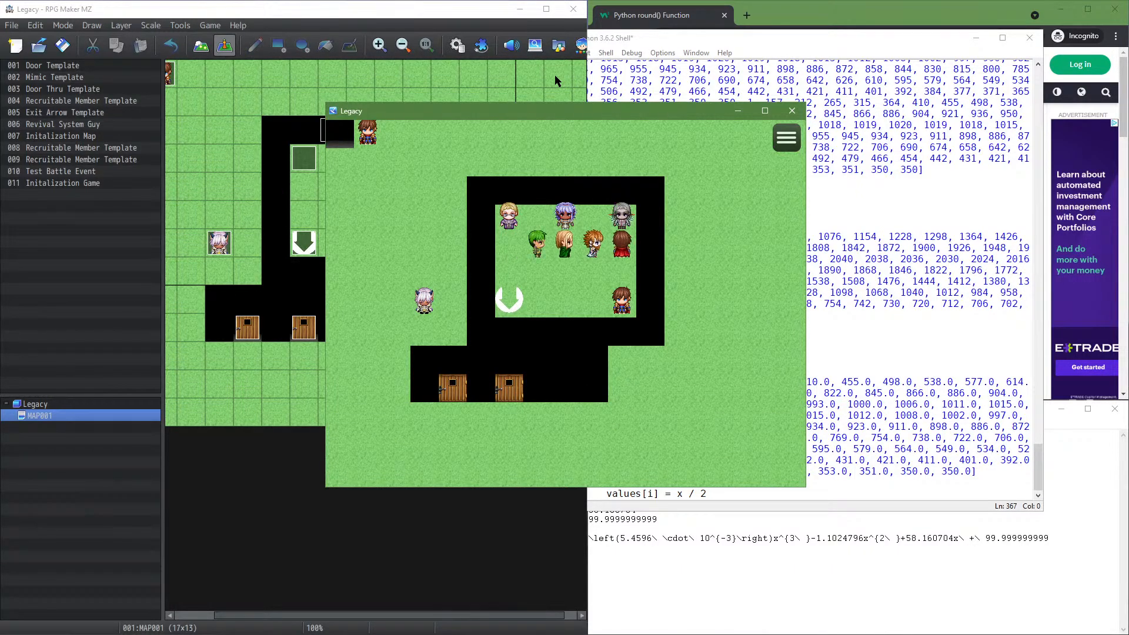
{"action": "key", "text": "Escape"}
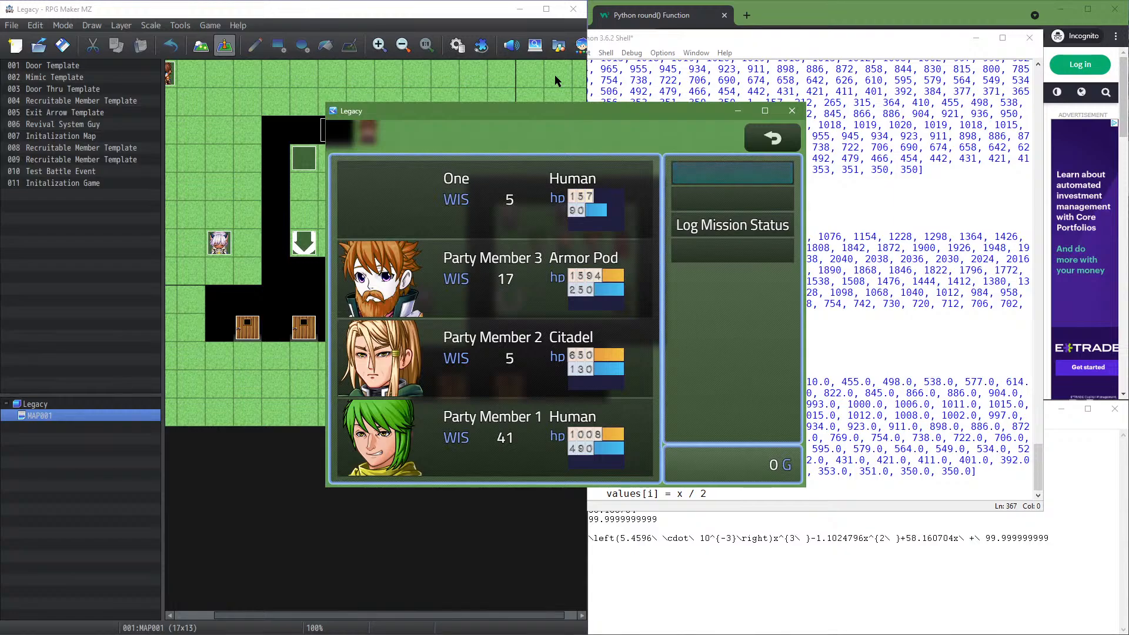
{"action": "key", "text": "Escape"}
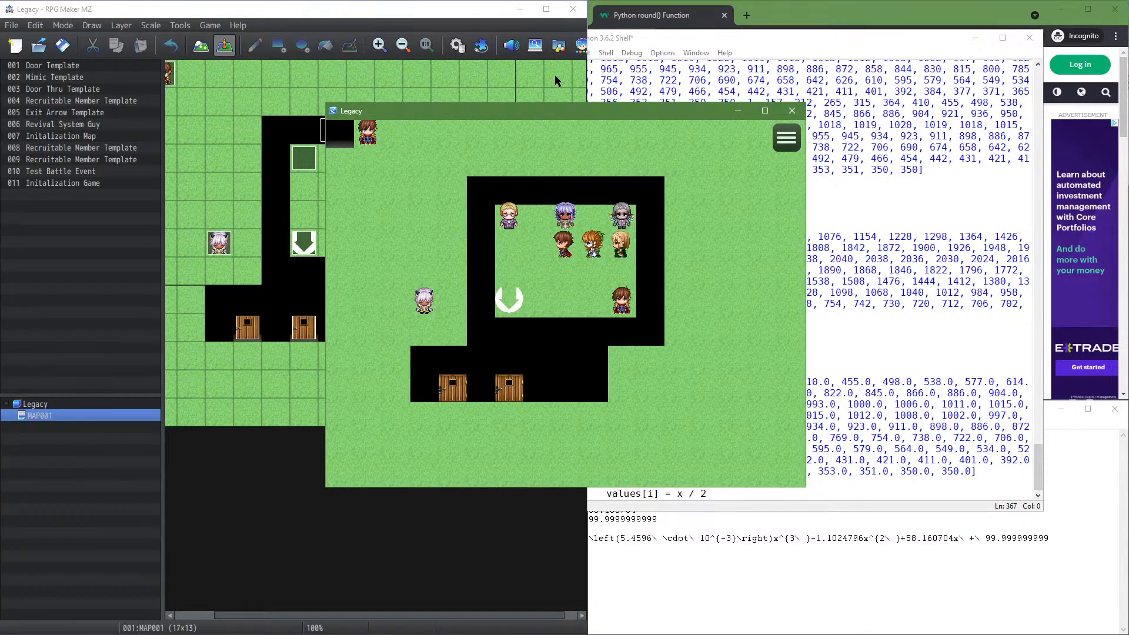
Lead the full party to the exit arrow in the recruitment room and leave for the area outside the doors
{"action": "key", "text": "Return"}
{"action": "key", "text": "Left"}
{"action": "key", "text": "Down"}
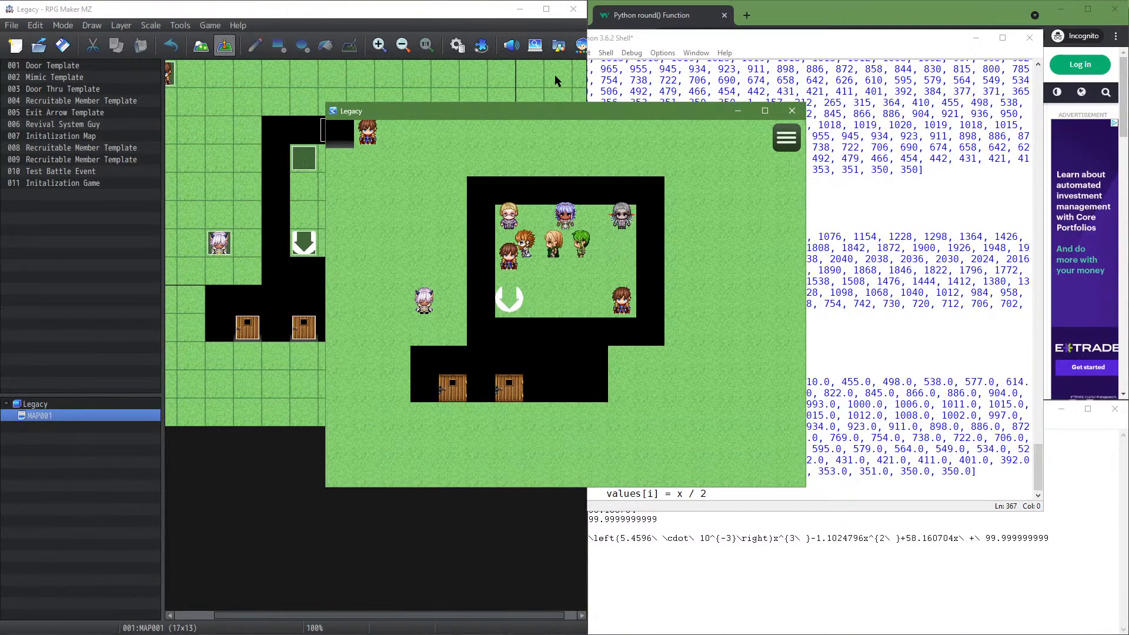
{"action": "key", "text": "Return"}
{"action": "key", "text": "Return"}
{"action": "key", "text": "Down"}
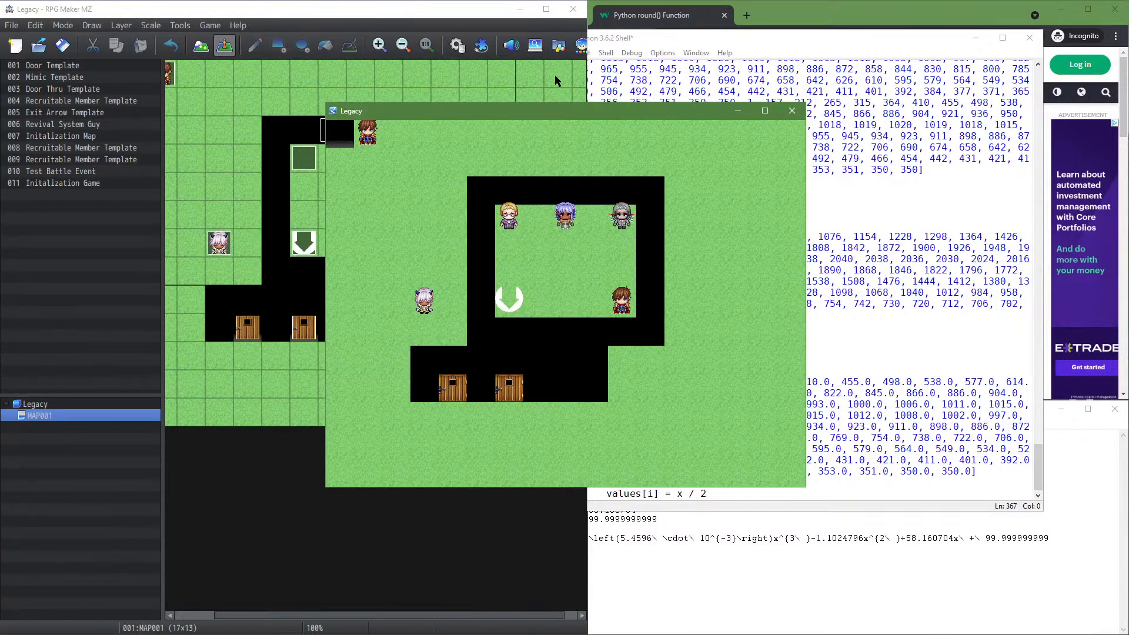
{"action": "key", "text": "Left"}
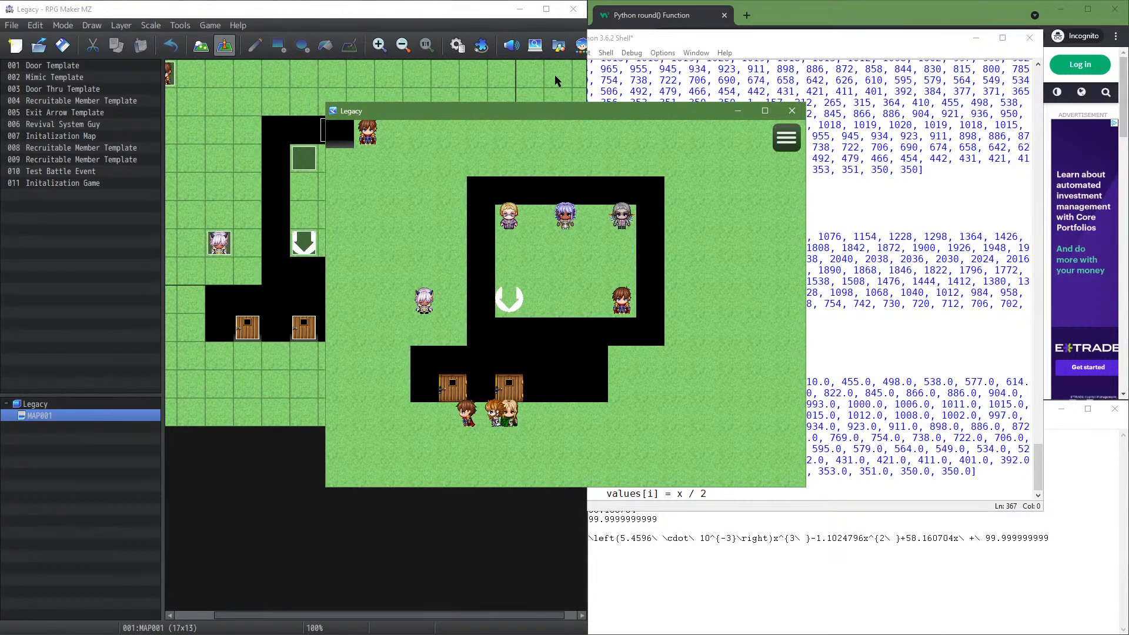
Walk the party around the building toward the white-haired character, dismiss the Wisdom message, and start the test battle
{"action": "key", "text": "Return"}
{"action": "key", "text": "Left"}
{"action": "key", "text": "Left"}
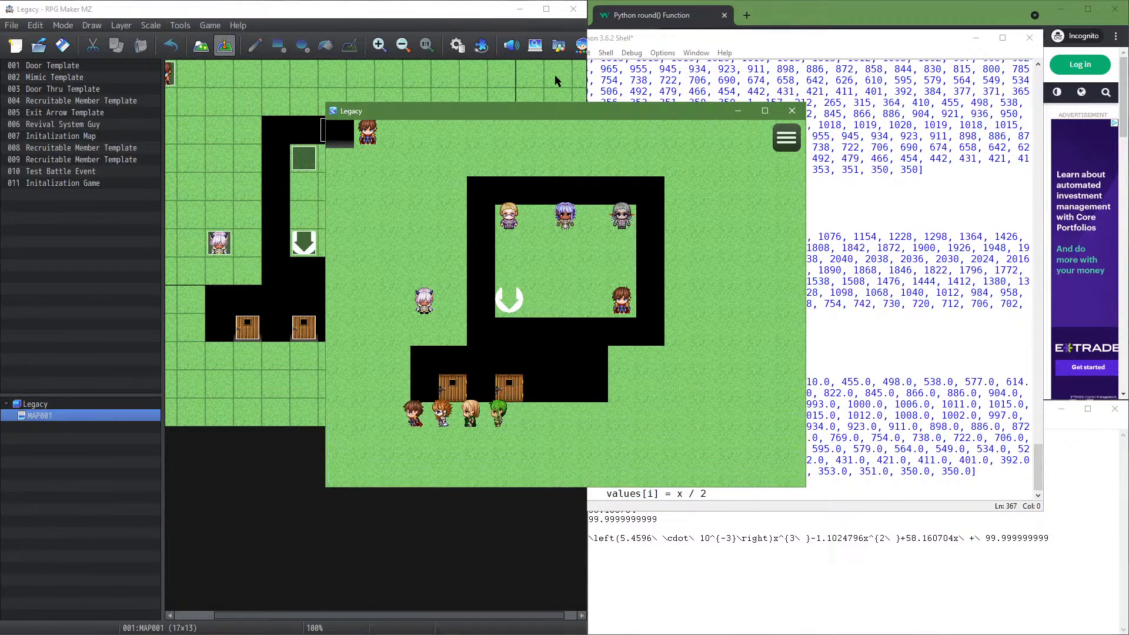
{"action": "key", "text": "Left"}
{"action": "key", "text": "Up"}
{"action": "key", "text": "Up"}
{"action": "key", "text": "Up"}
{"action": "key", "text": "Up"}
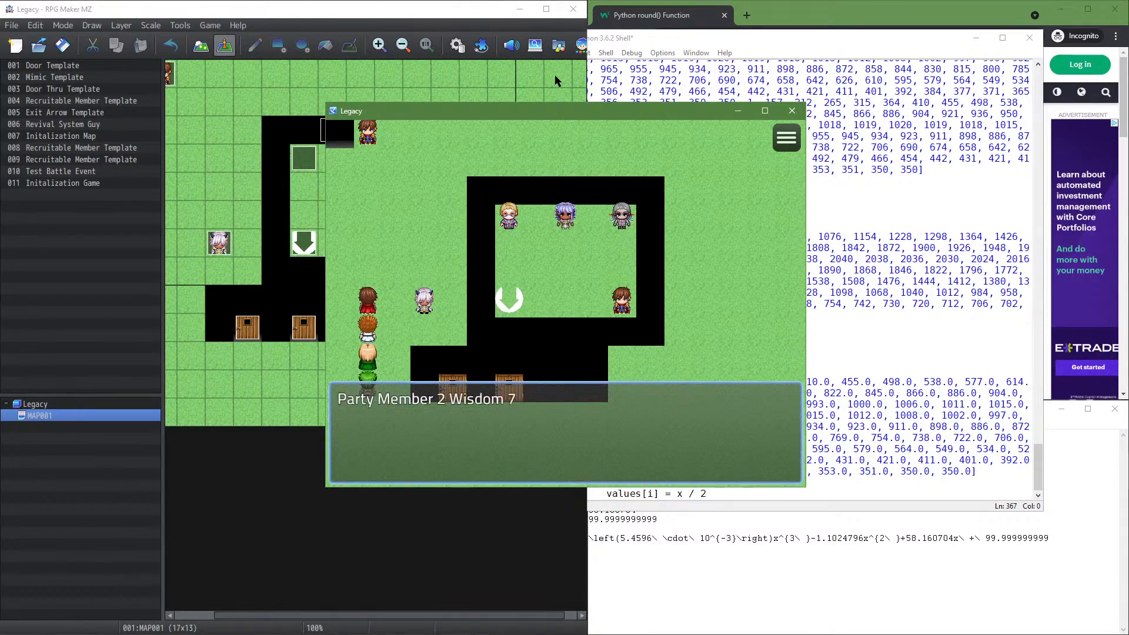
{"action": "key", "text": "Return"}
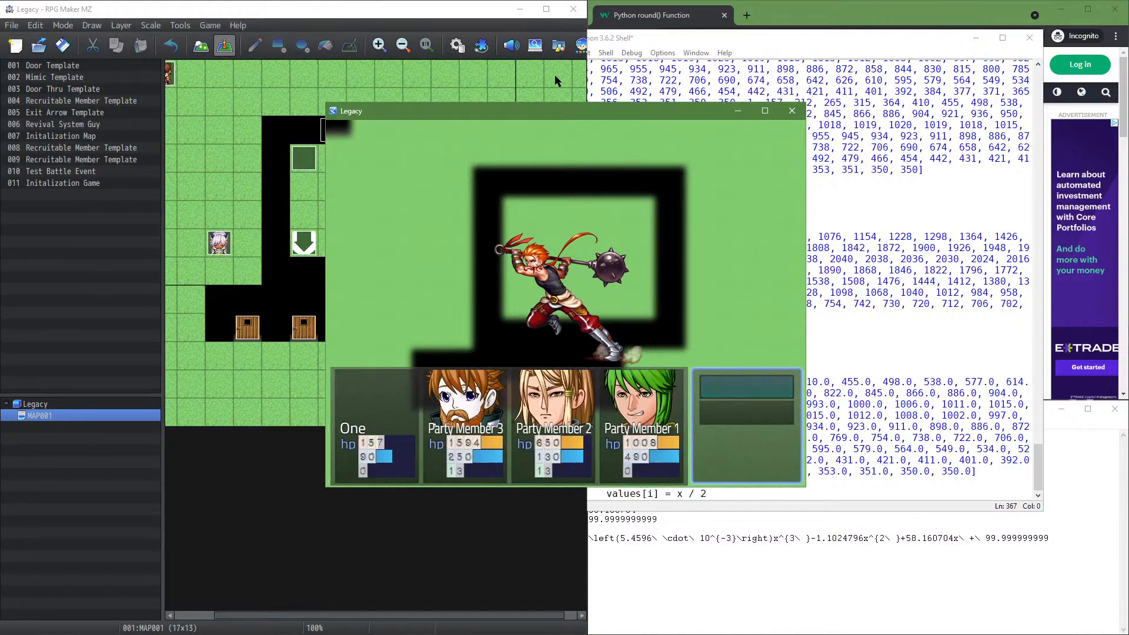
Fight the test battle by having the party members attack the Invisible Enemy, and return to the map
{"action": "key", "text": "Return"}
{"action": "key", "text": "Return"}
{"action": "key", "text": "Return"}
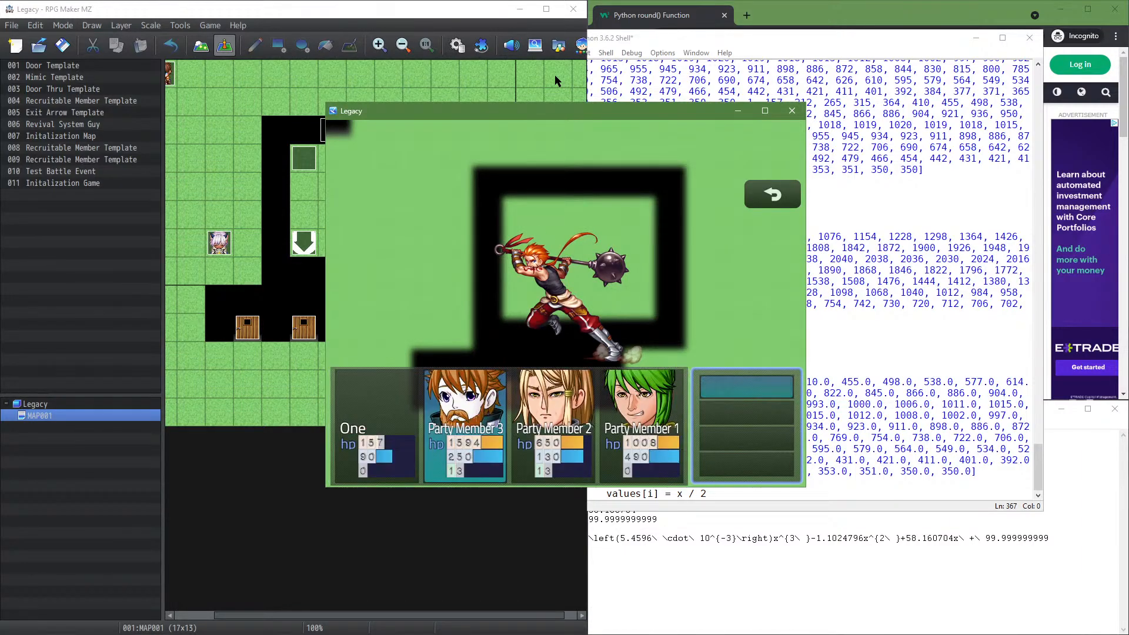
{"action": "key", "text": "Return"}
{"action": "key", "text": "Return"}
{"action": "key", "text": "Return"}
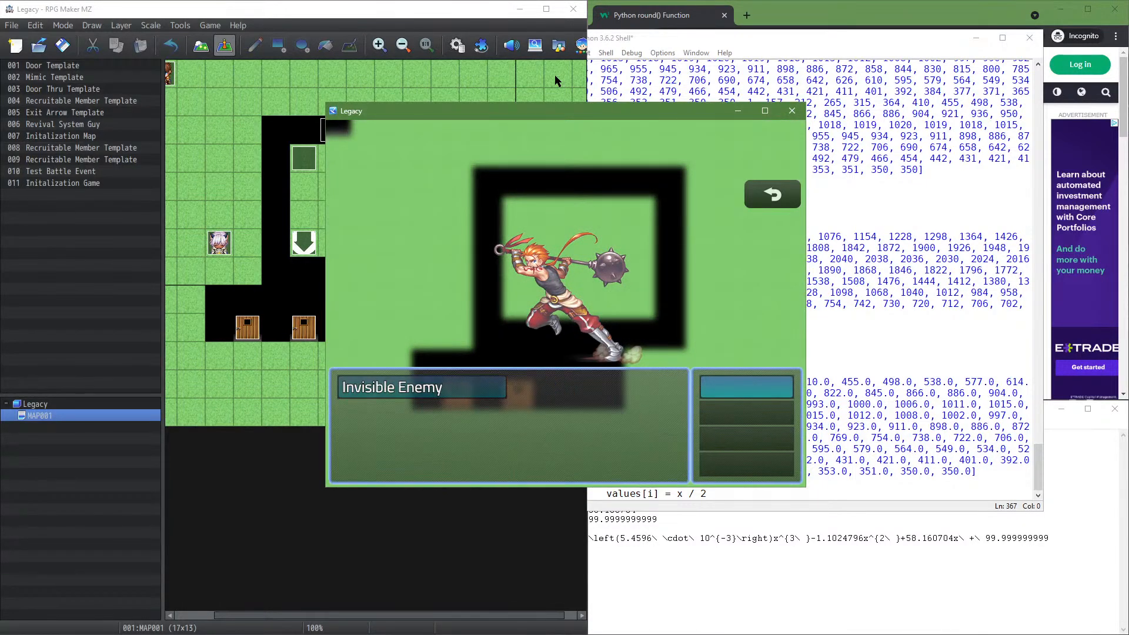
{"action": "key", "text": "Return"}
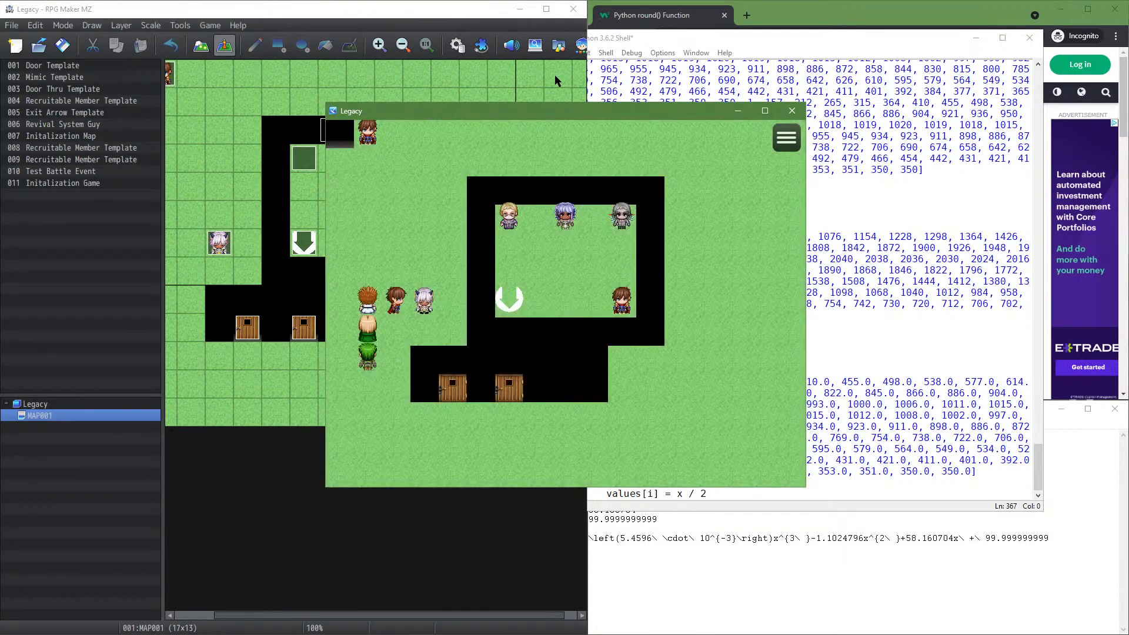
Examine the party's classes, Wisdom and HP in the in-game menu after the battle, and end the playtest
{"action": "key", "text": "Escape"}
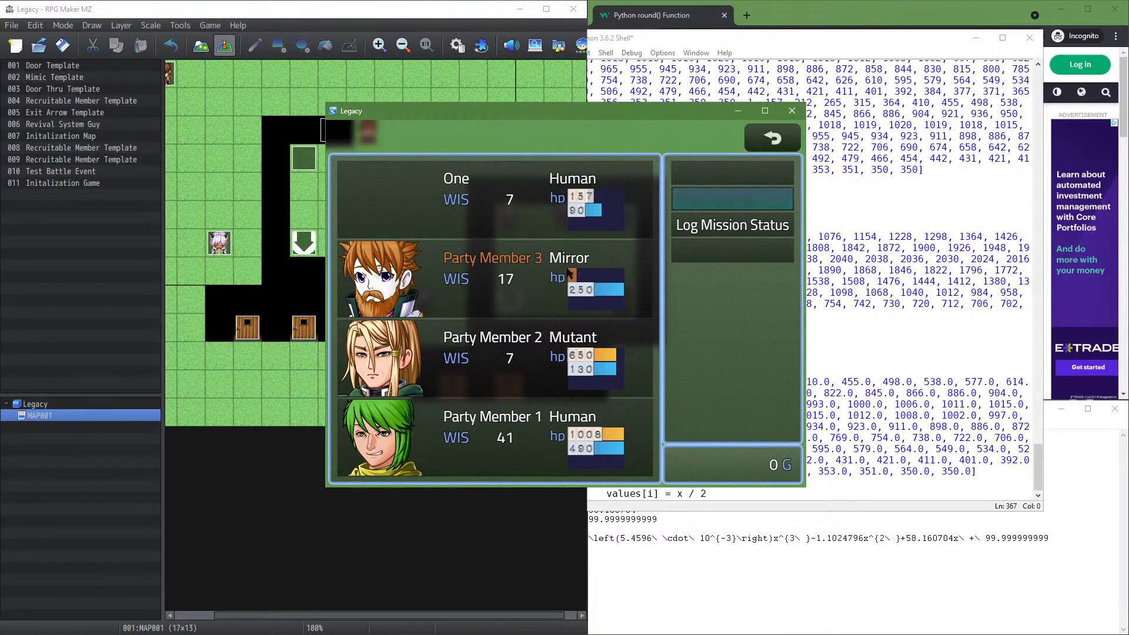
{"action": "left_click", "coordinate": [699, 235]}
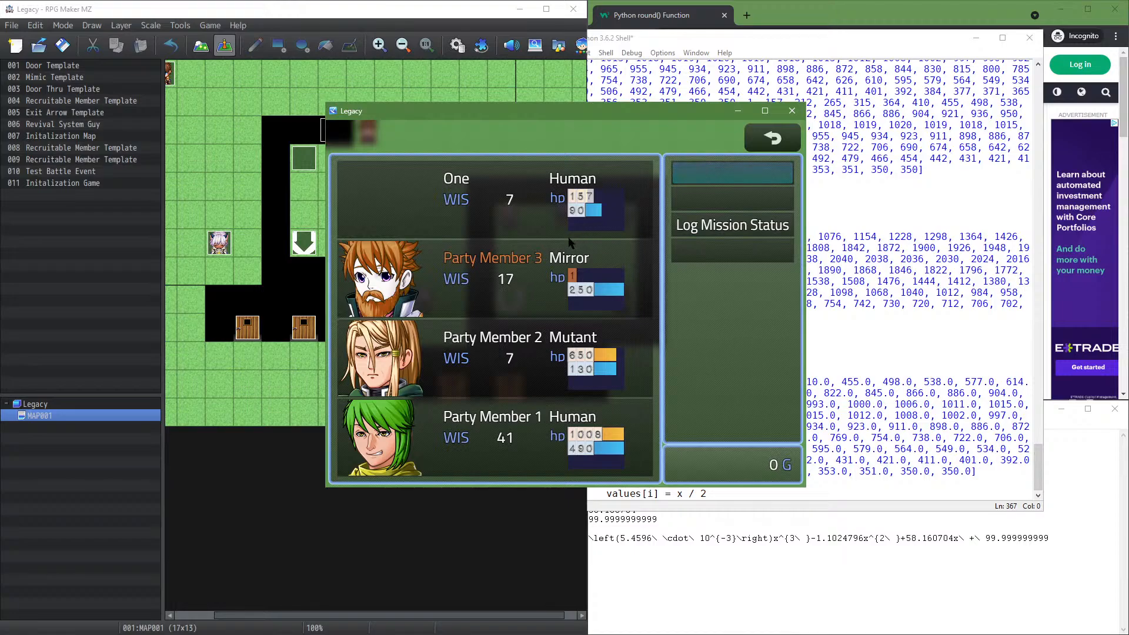
{"action": "left_click", "coordinate": [799, 114]}
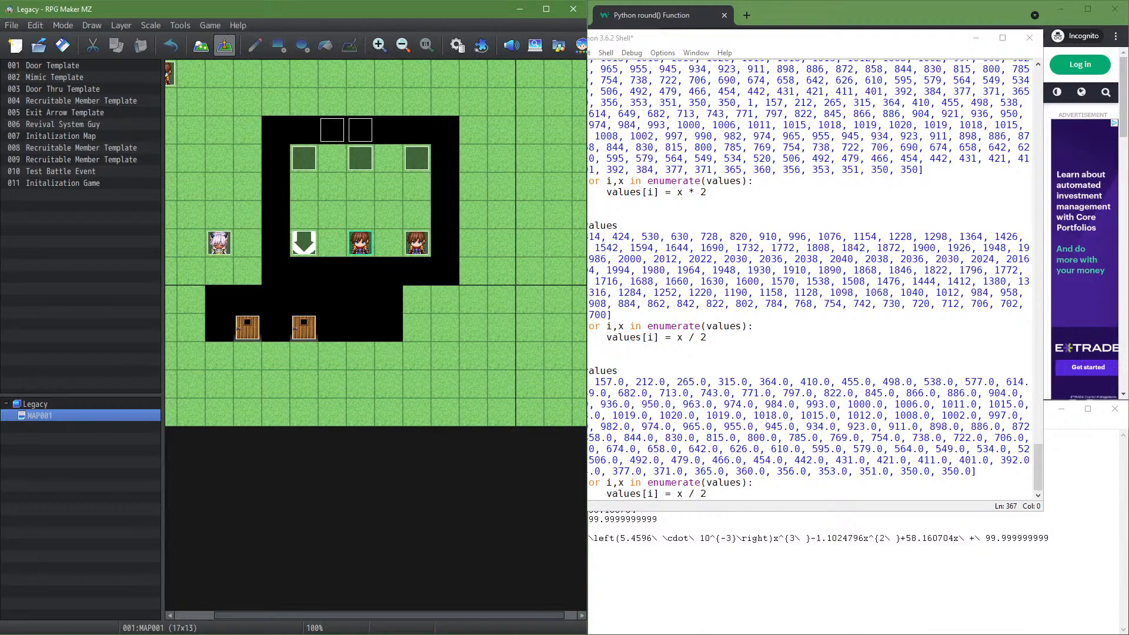
Set the class of the actor One to 0001 in the database and confirm the change
{"action": "left_click", "coordinate": [458, 46]}
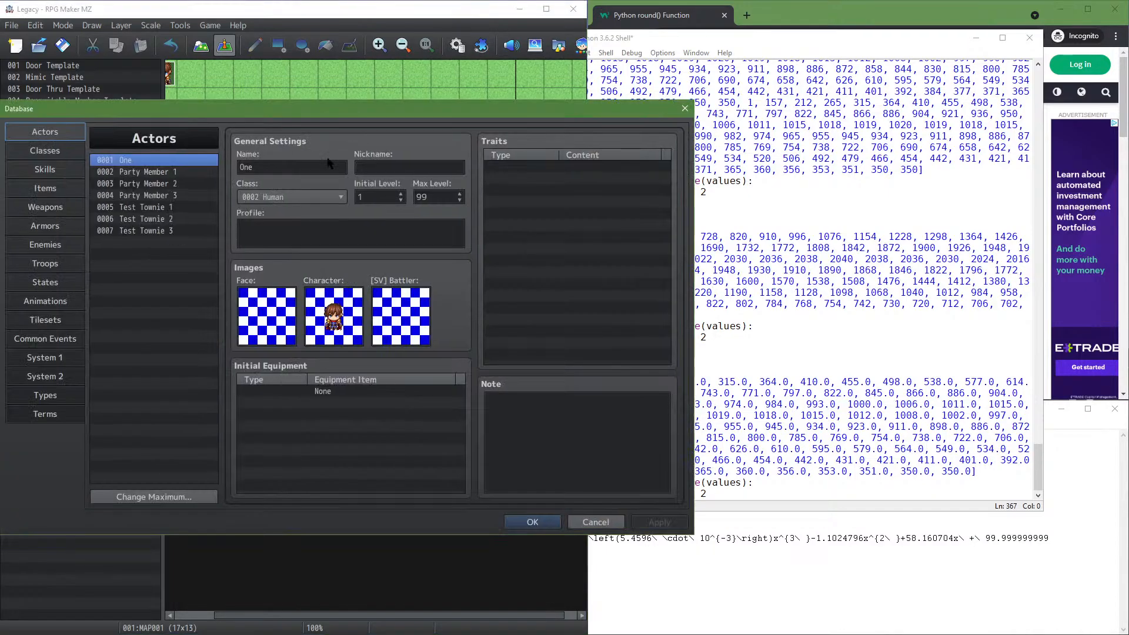
{"action": "left_click", "coordinate": [317, 197]}
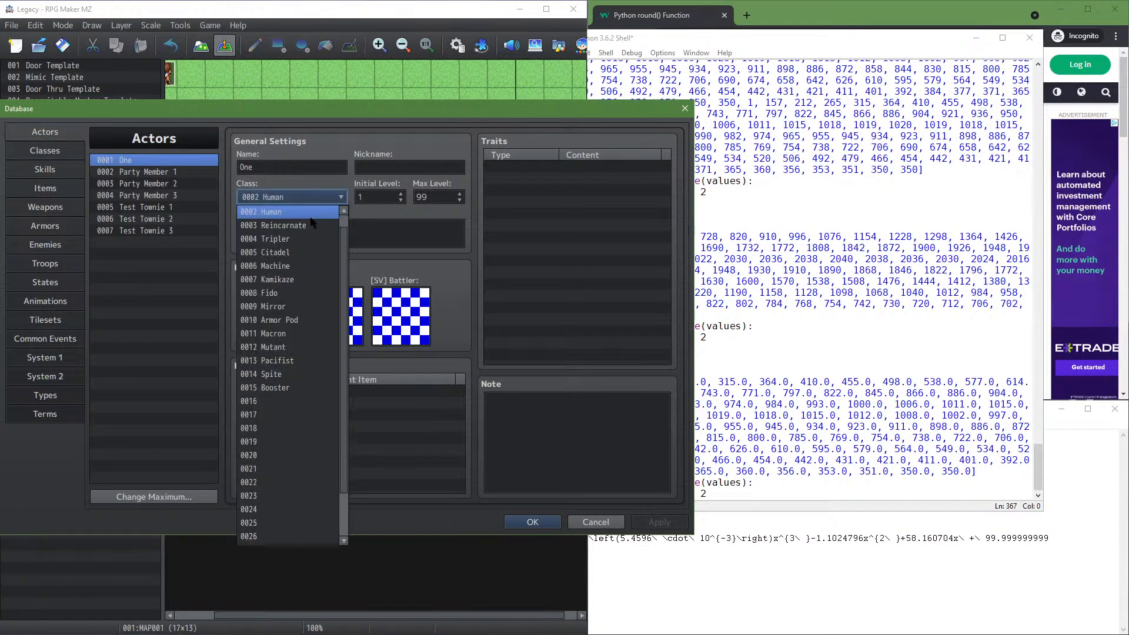
{"action": "left_click", "coordinate": [325, 215]}
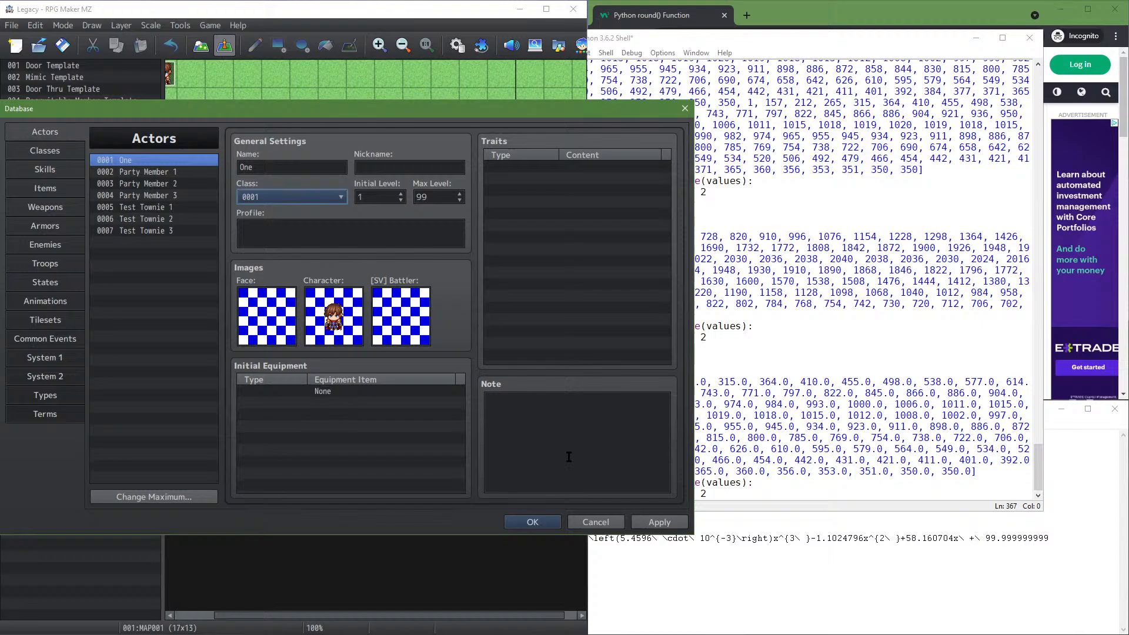
{"action": "left_click", "coordinate": [548, 520]}
Examine the party-membership branches of the 004 Recruitable Member Template event, and recheck the actor One in the database
{"action": "double_click", "coordinate": [304, 159]}
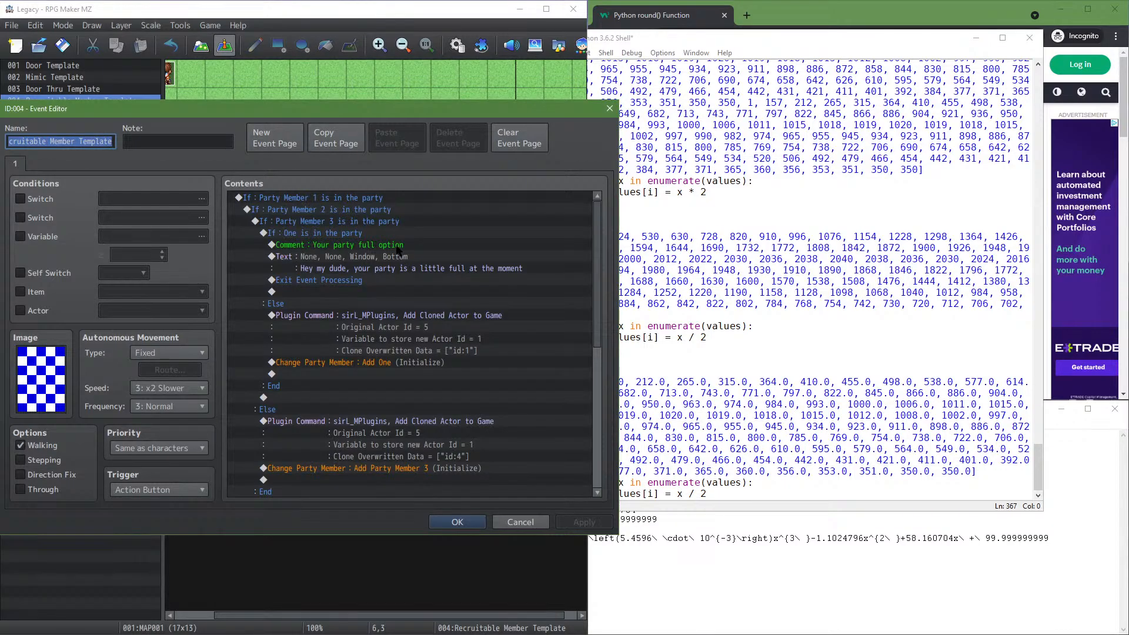
{"action": "left_click", "coordinate": [368, 199]}
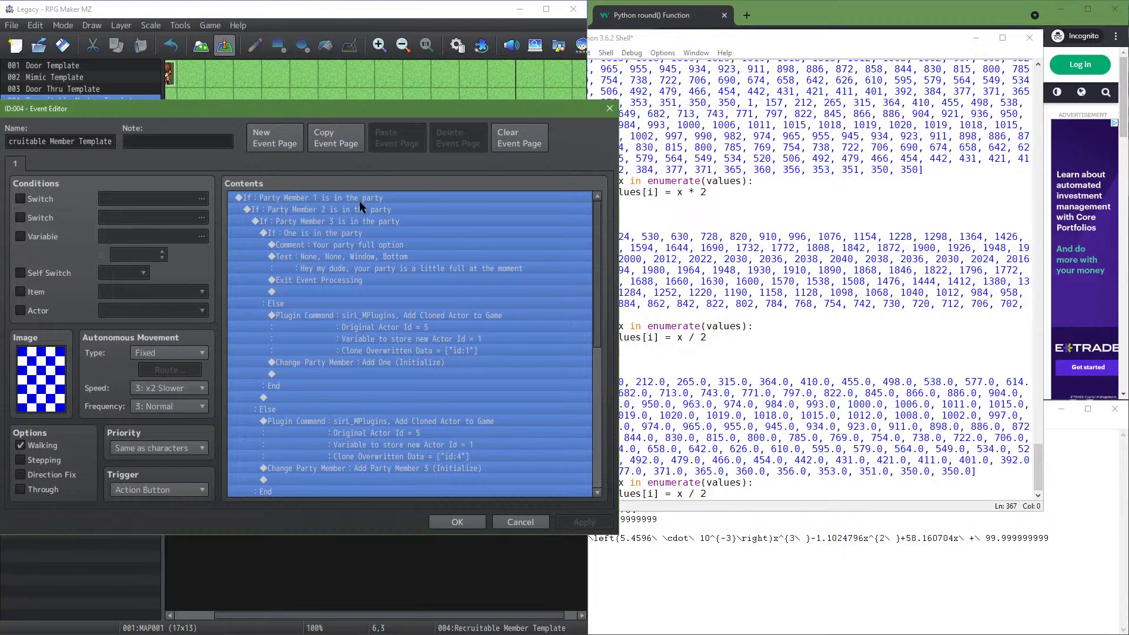
{"action": "left_click", "coordinate": [363, 209]}
{"action": "left_click", "coordinate": [362, 222]}
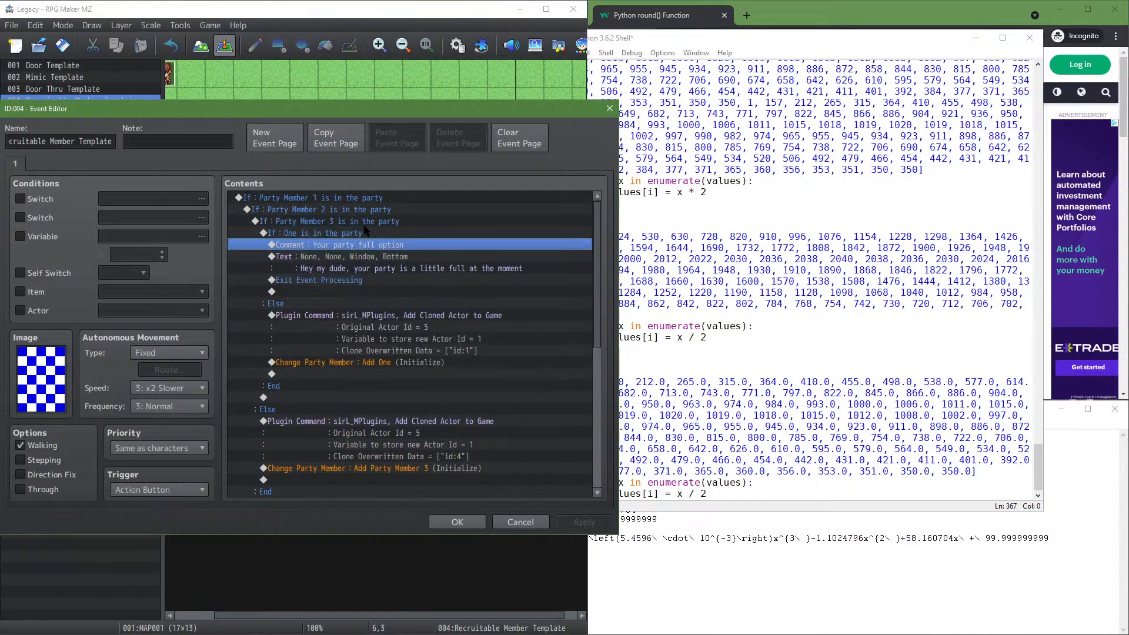
{"action": "left_click", "coordinate": [356, 235]}
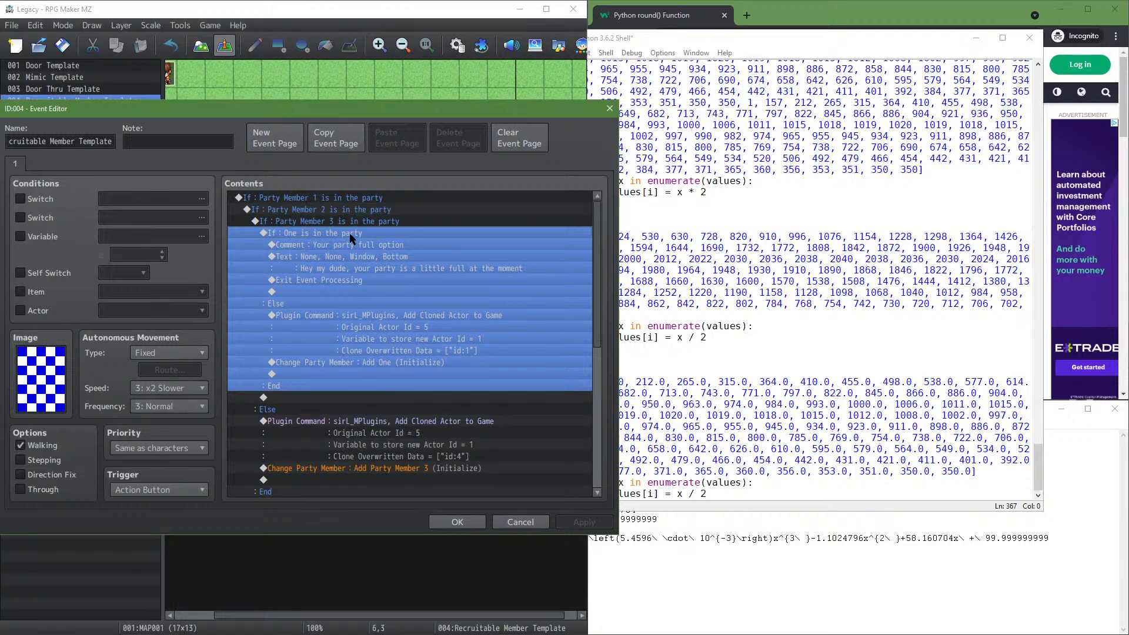
{"action": "left_click", "coordinate": [466, 522]}
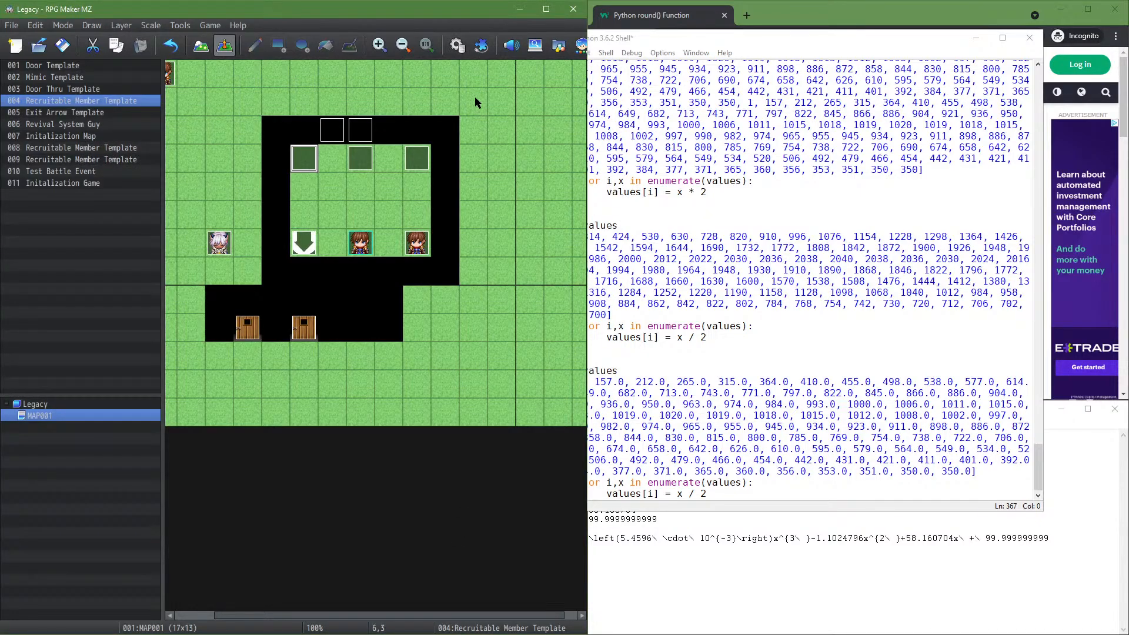
{"action": "left_click", "coordinate": [457, 45]}
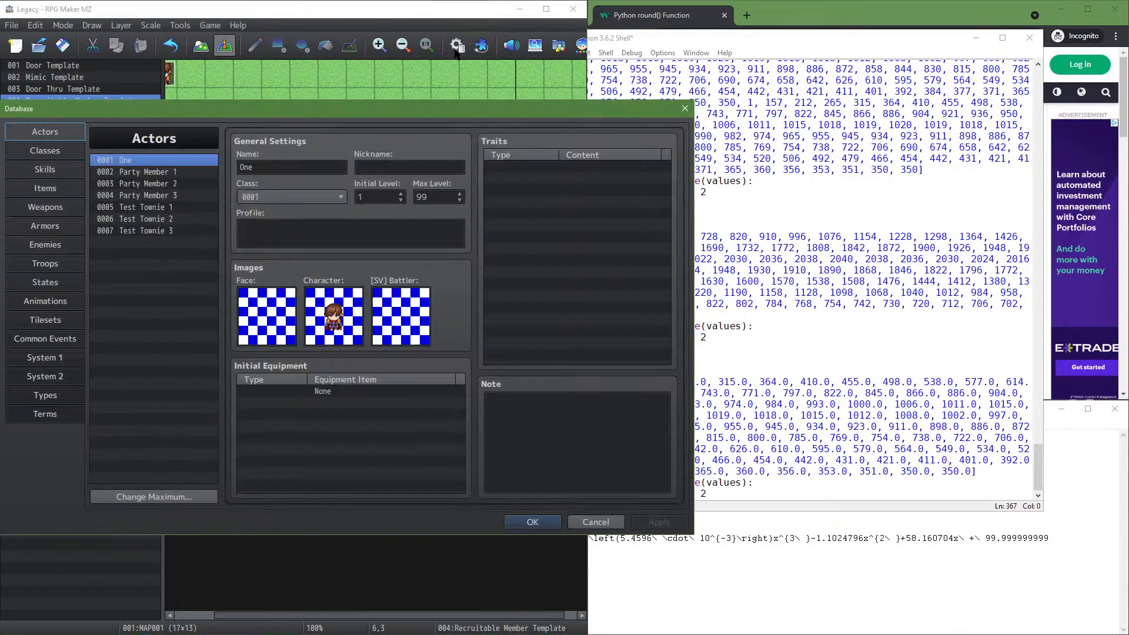
{"action": "left_click", "coordinate": [534, 523]}
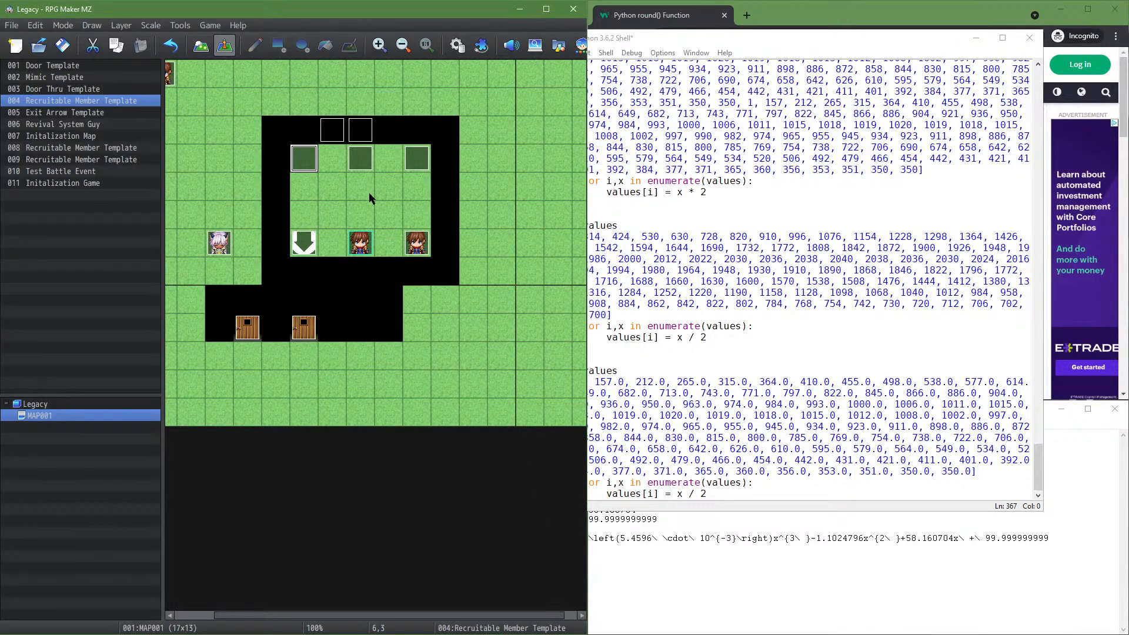
Create a new event at tile 9,5 inside the room and give it the brown-haired character image
{"action": "double_click", "coordinate": [373, 216]}
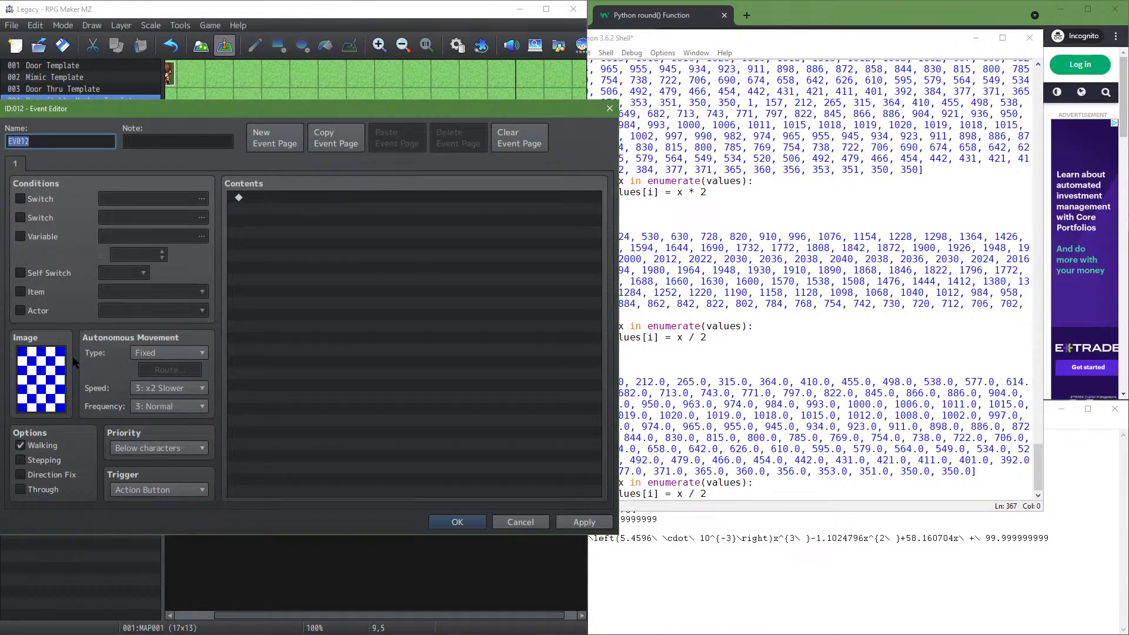
{"action": "double_click", "coordinate": [40, 369]}
{"action": "double_click", "coordinate": [120, 218]}
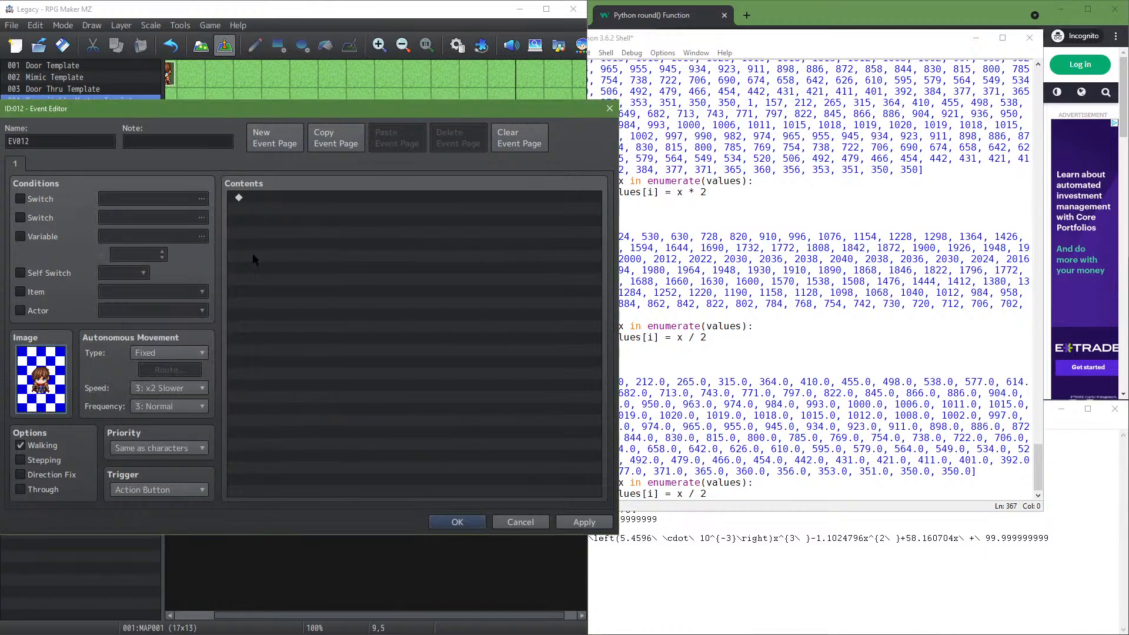
Add a Change Party Member command that removes 0001 One to the new event, apply it and close the event
{"action": "double_click", "coordinate": [351, 268]}
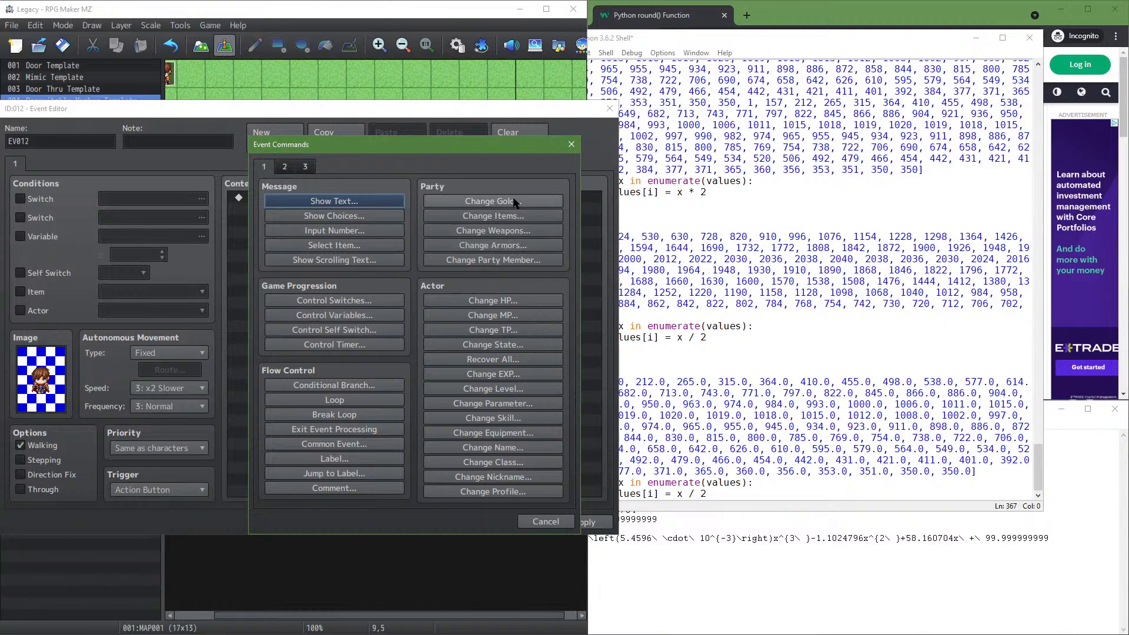
{"action": "left_click", "coordinate": [492, 259]}
{"action": "left_click", "coordinate": [423, 347]}
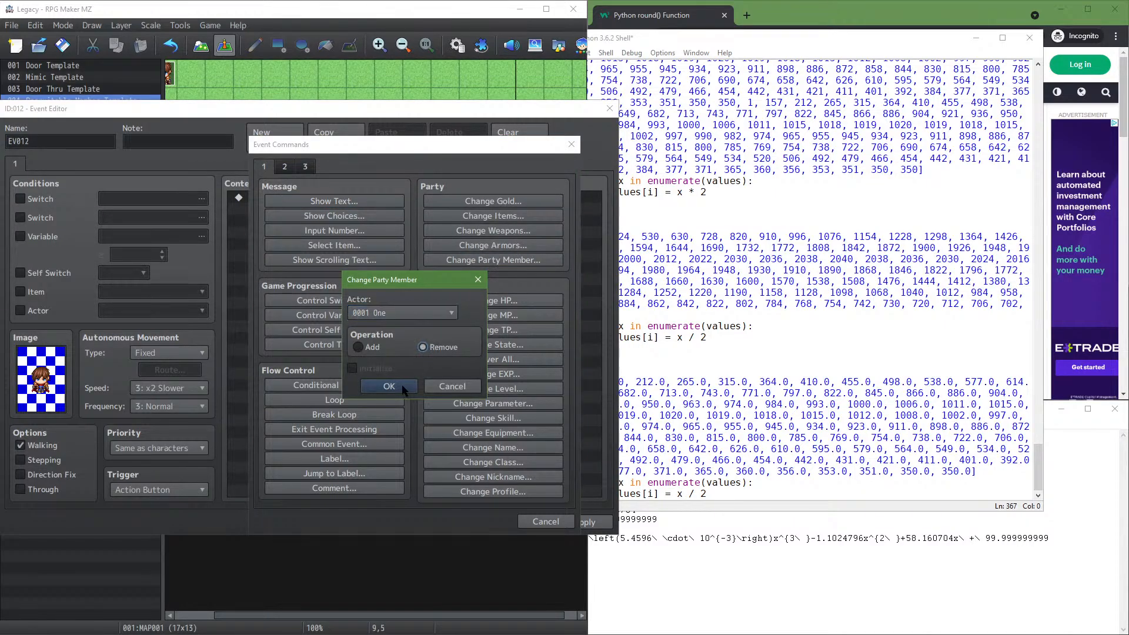
{"action": "left_click", "coordinate": [403, 391]}
{"action": "left_click", "coordinate": [577, 522]}
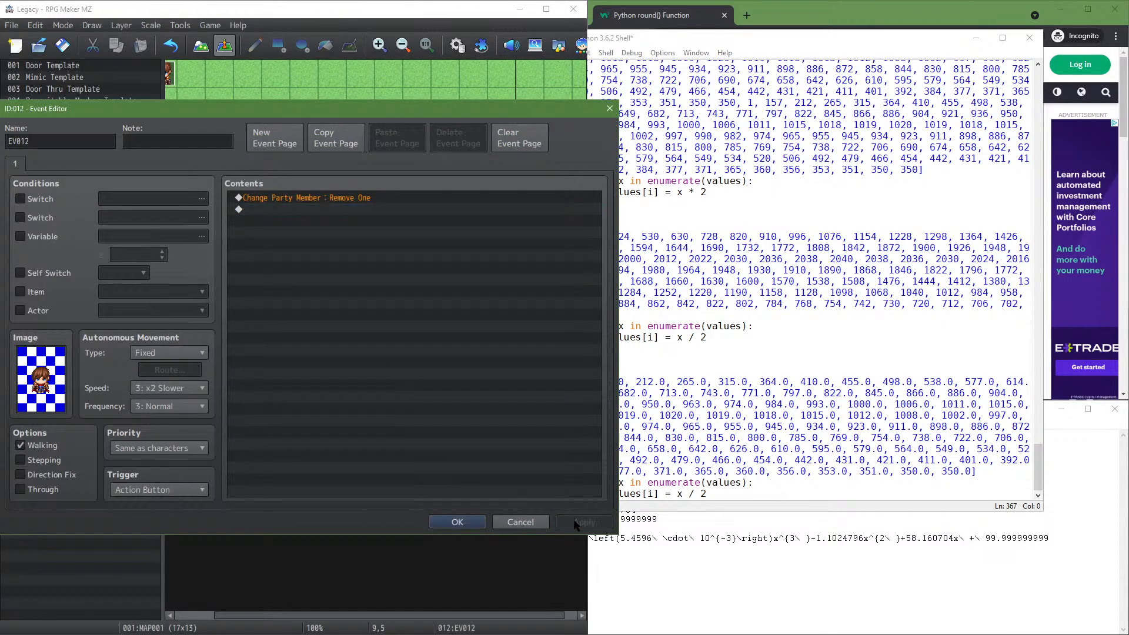
{"action": "left_click", "coordinate": [457, 522]}
Playtest the game and try out the new event that removes One from the party
{"action": "left_click", "coordinate": [209, 25]}
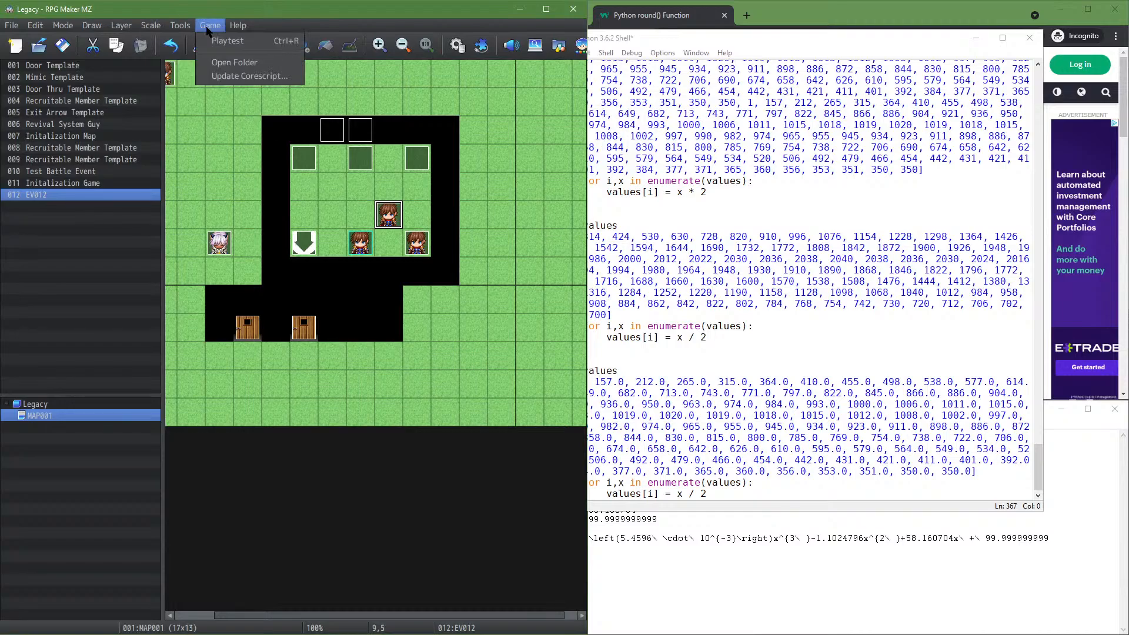
{"action": "left_click", "coordinate": [212, 41]}
{"action": "left_click", "coordinate": [266, 342]}
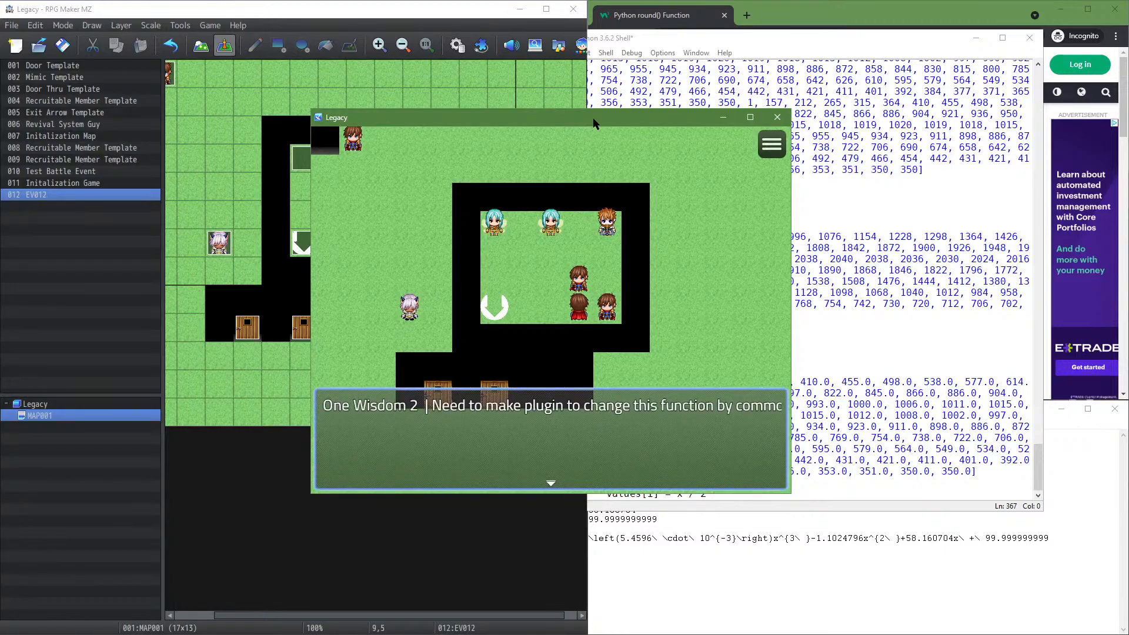
{"action": "key", "text": "Return"}
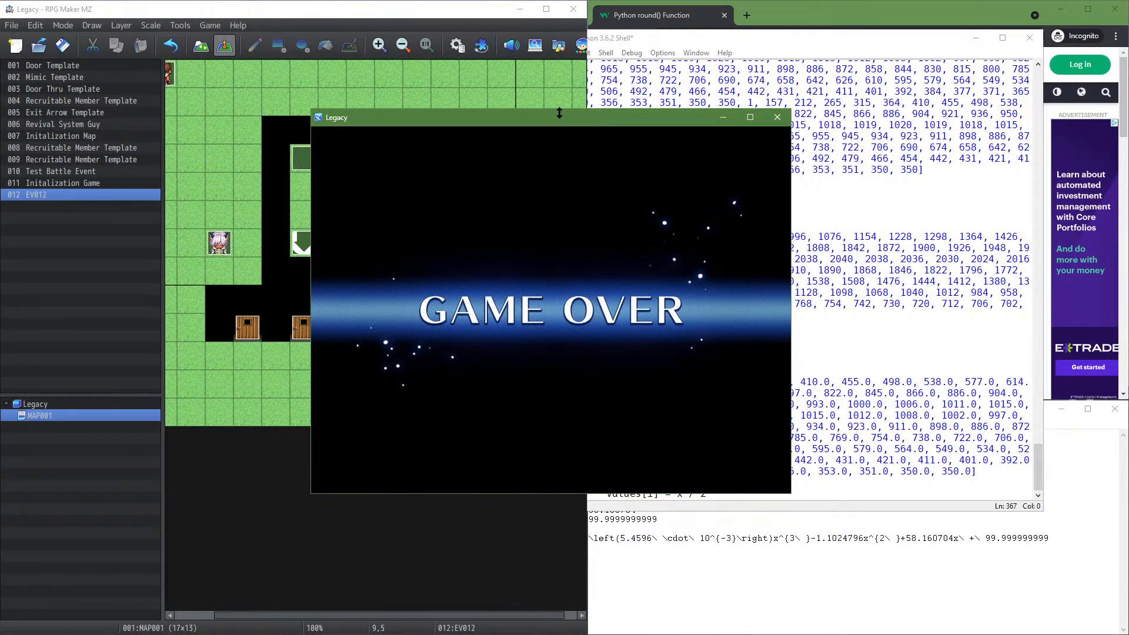
End the playtest and delete the event EV012 from tile 9,5
{"action": "left_click", "coordinate": [777, 117]}
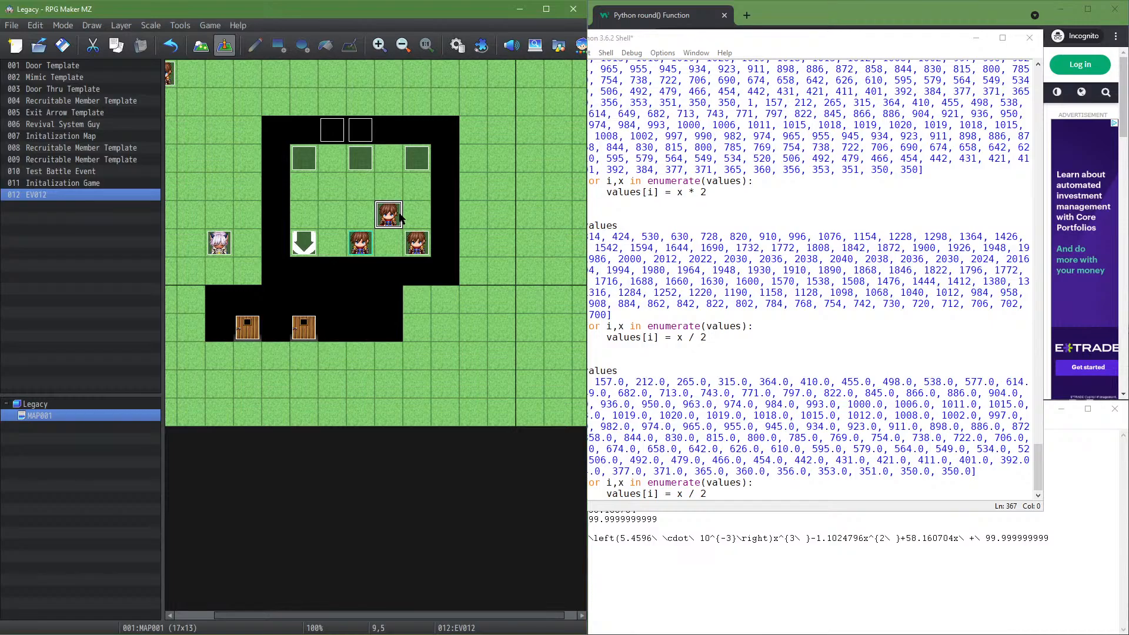
{"action": "key", "text": "Delete"}
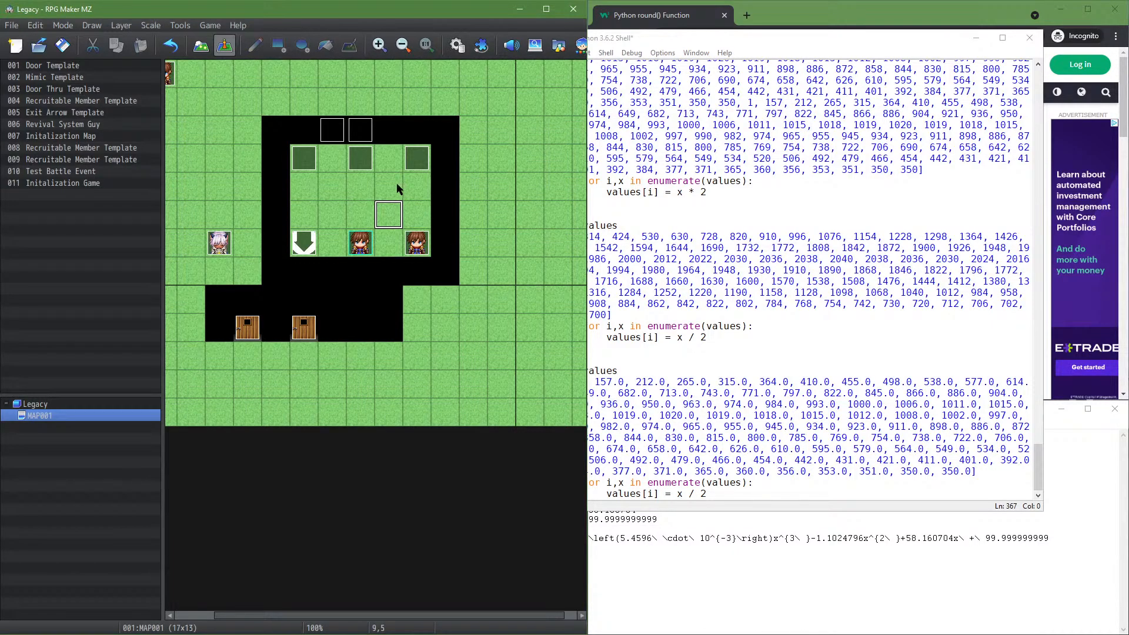
Open the Recruitable Member Template event at tile 6,3 and examine its full-party branch and the condition checking for One
{"action": "double_click", "coordinate": [305, 151]}
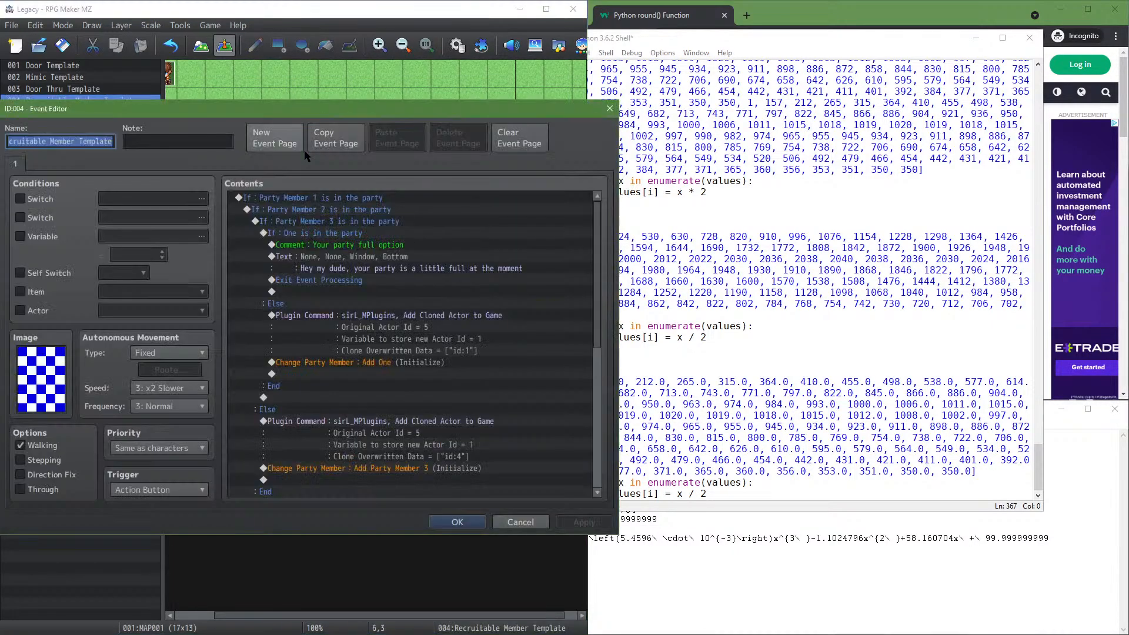
{"action": "left_click", "coordinate": [371, 238]}
{"action": "left_click", "coordinate": [339, 335]}
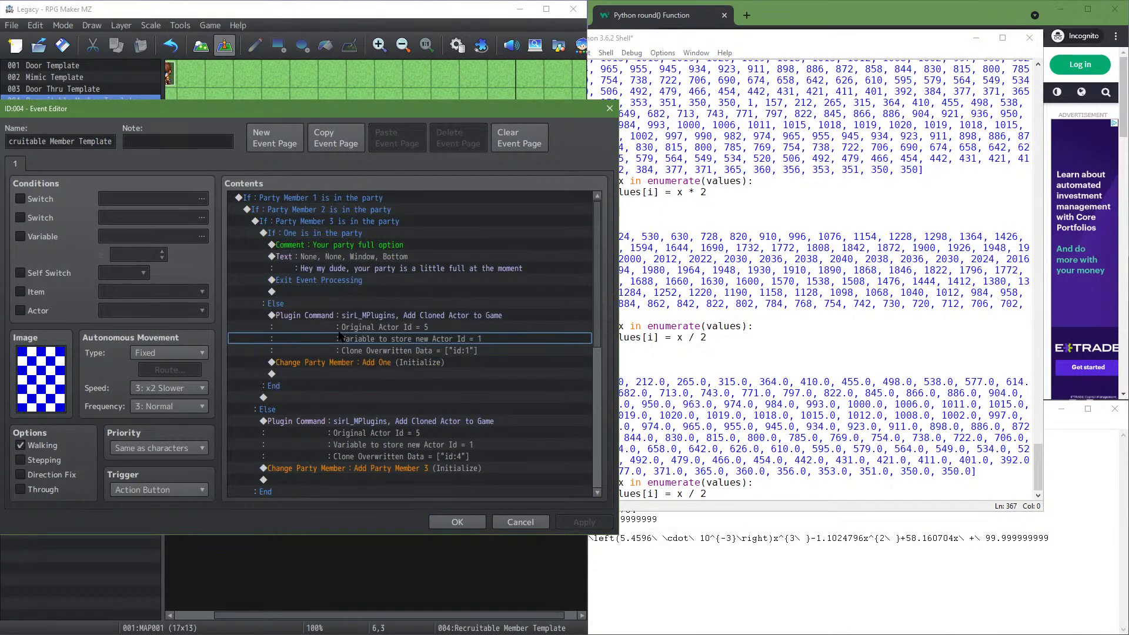
{"action": "left_click", "coordinate": [343, 317]}
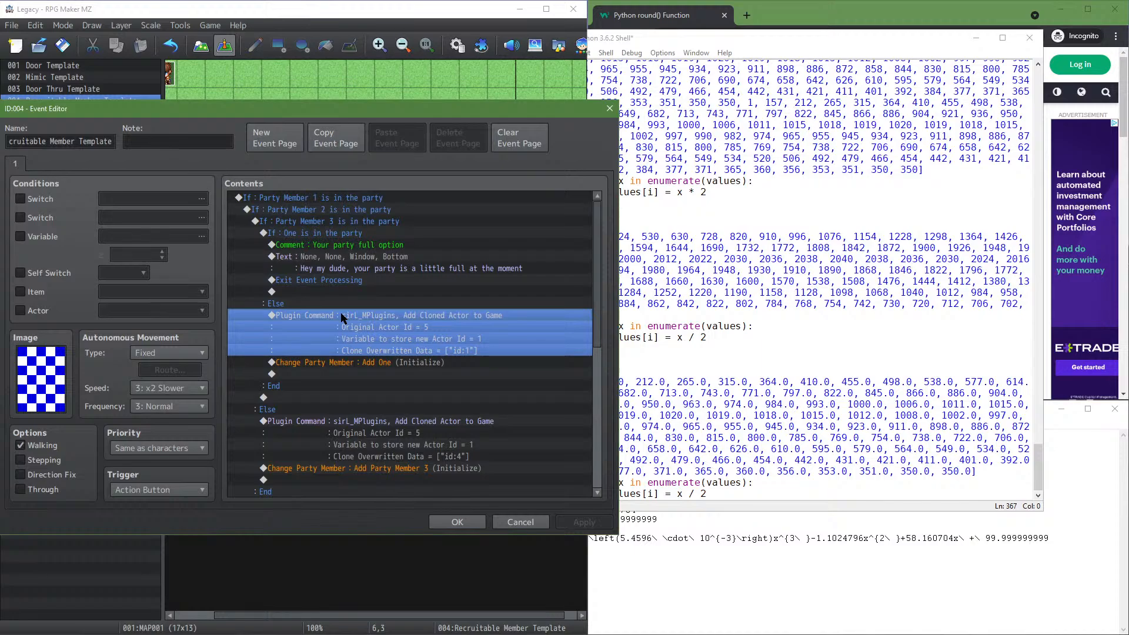
{"action": "left_click", "coordinate": [355, 246]}
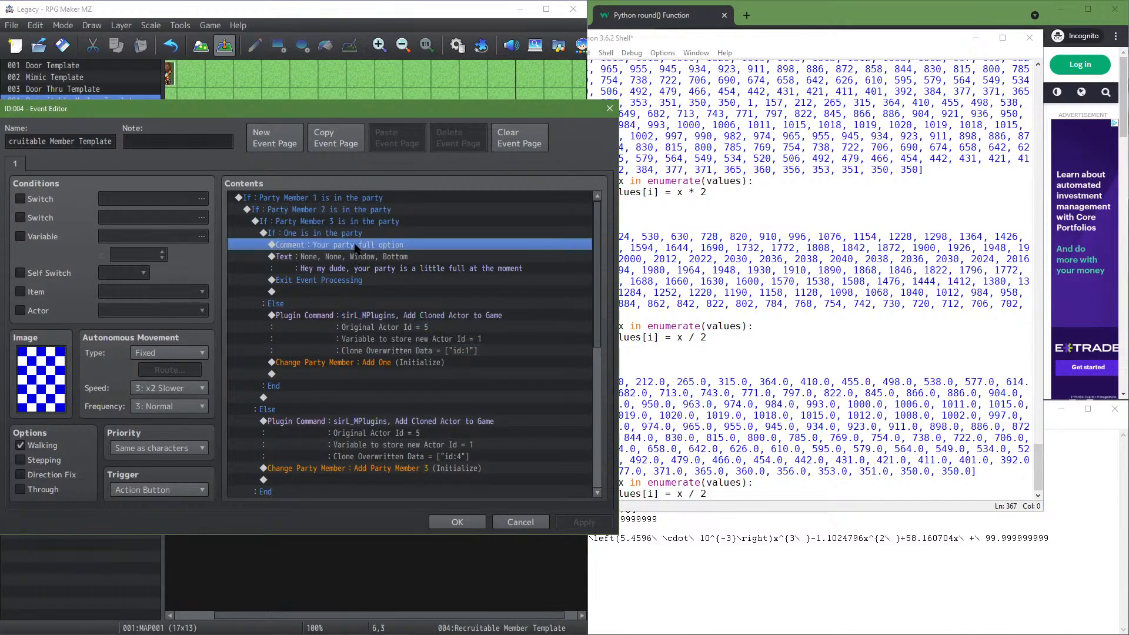
{"action": "double_click", "coordinate": [357, 236]}
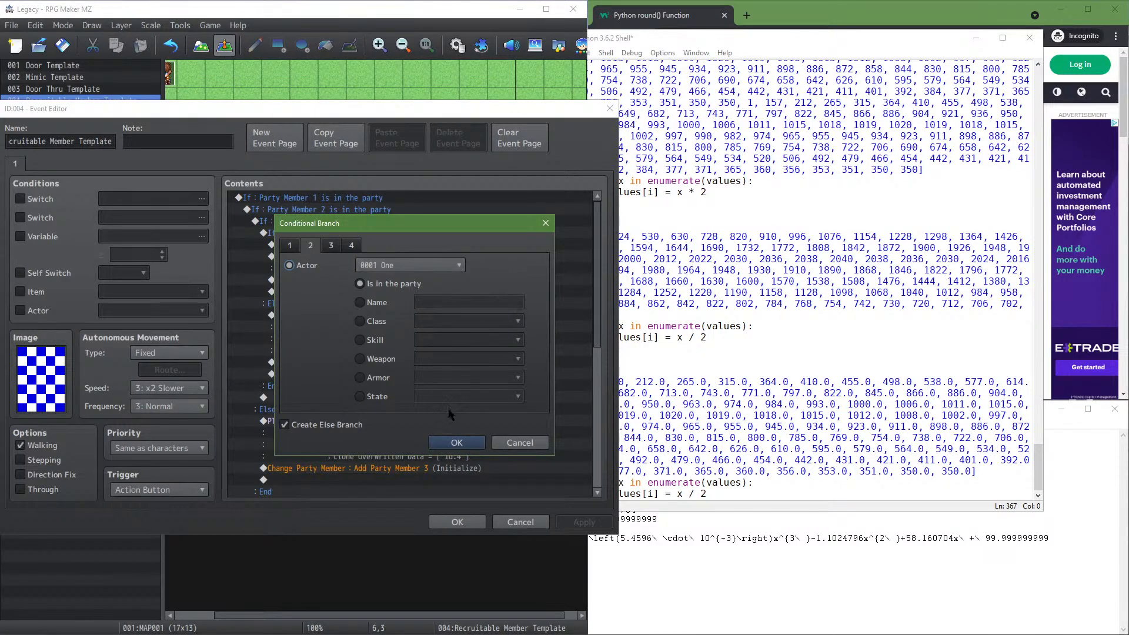
{"action": "left_click", "coordinate": [456, 443]}
{"action": "left_click", "coordinate": [367, 246]}
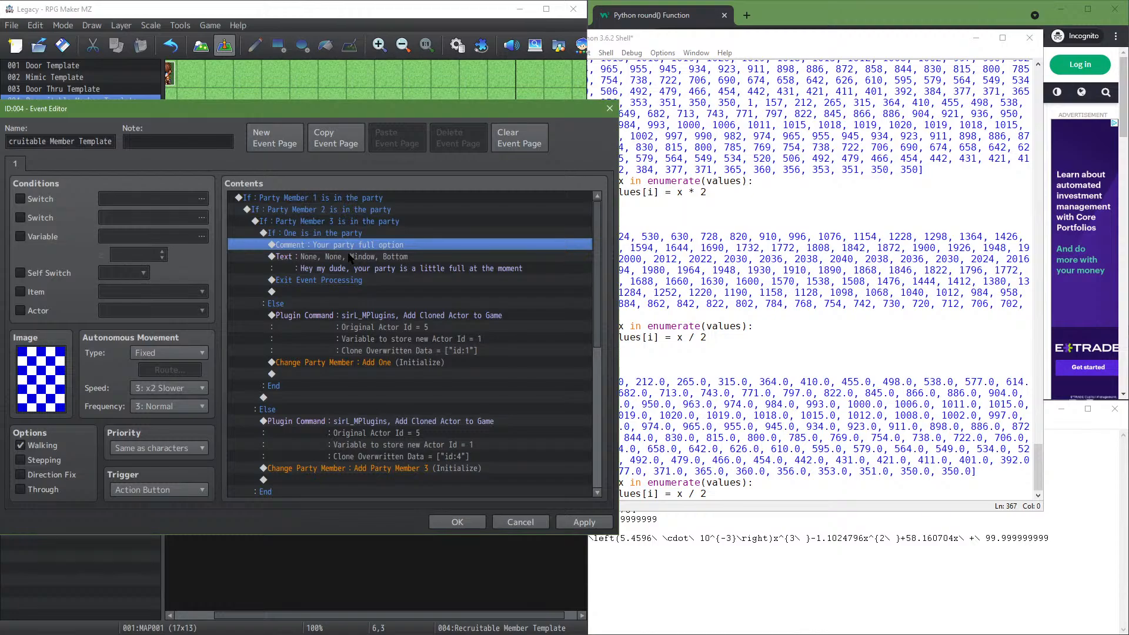
Insert a conditional branch at the start of the event's contents that checks whether actor 0001 One has class 0001
{"action": "key", "text": "ctrl+a"}
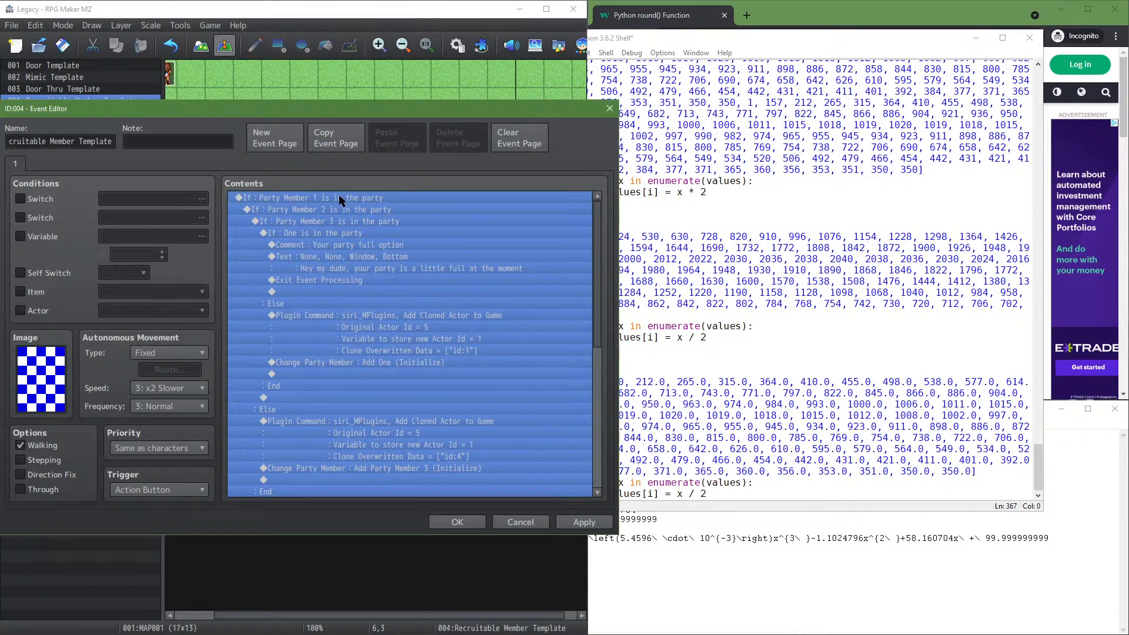
{"action": "right_click", "coordinate": [339, 195]}
{"action": "left_click", "coordinate": [348, 211]}
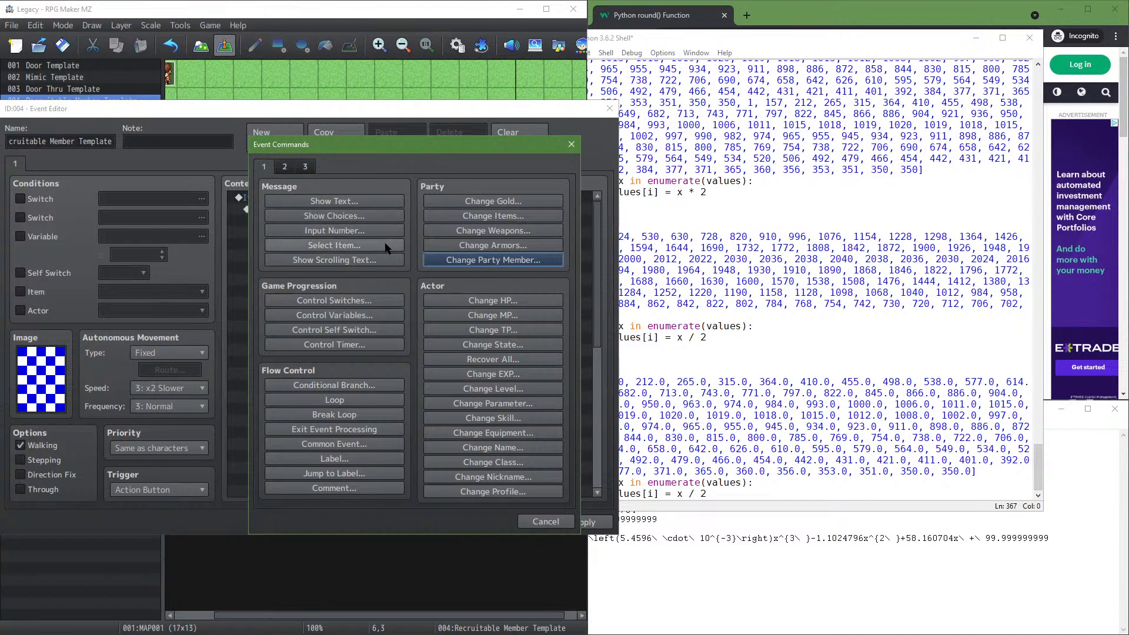
{"action": "left_click", "coordinate": [360, 388]}
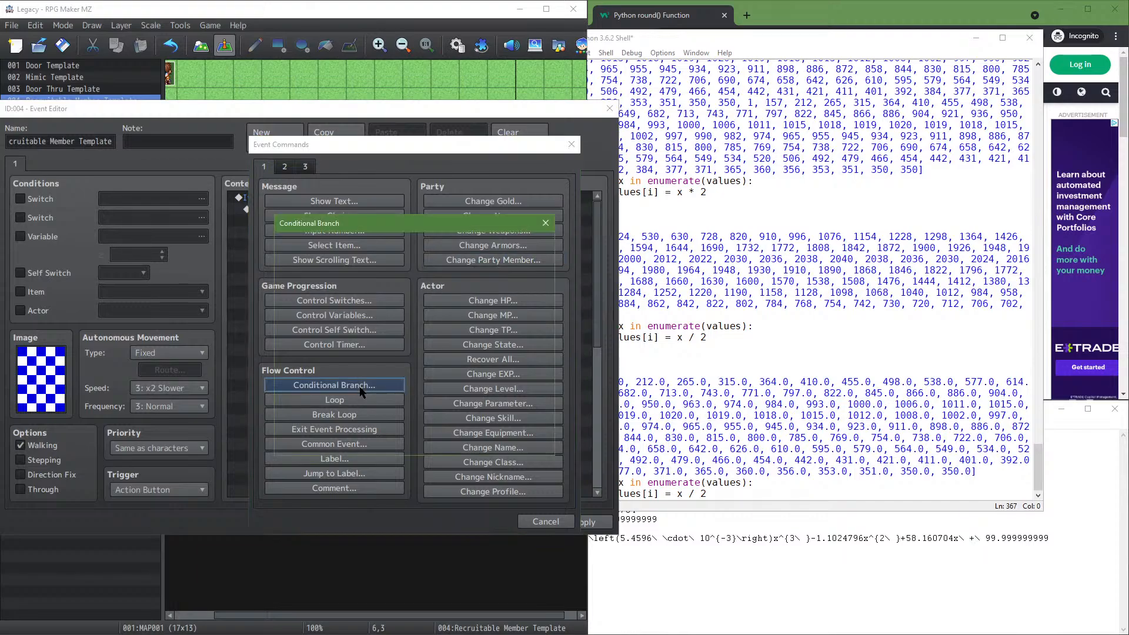
{"action": "left_click", "coordinate": [319, 246]}
{"action": "left_click", "coordinate": [322, 245]}
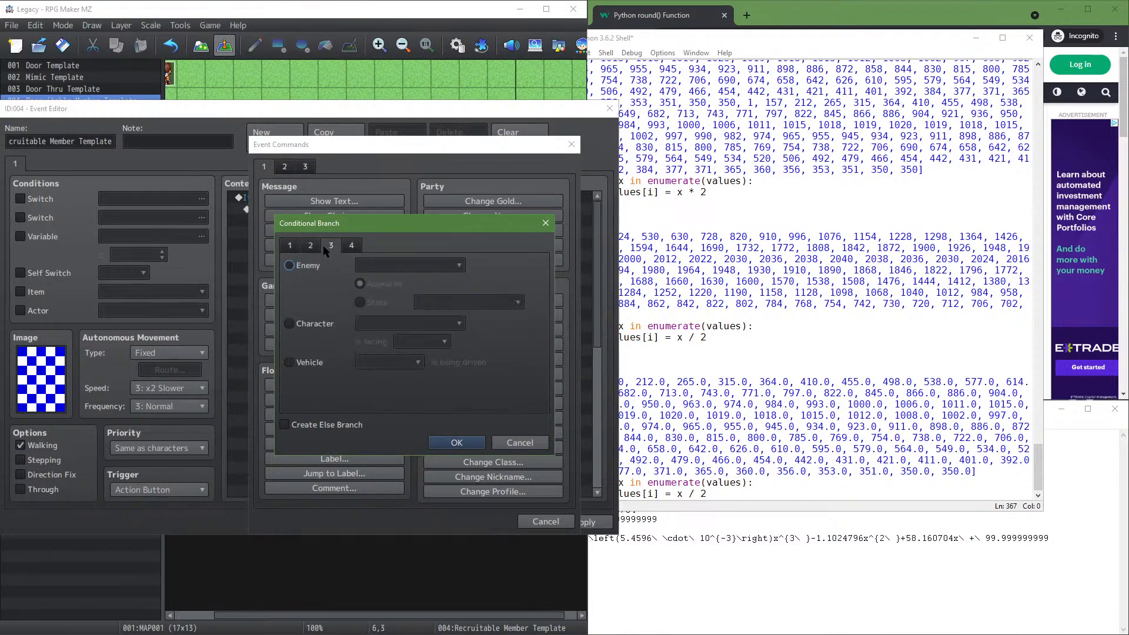
{"action": "left_click", "coordinate": [305, 250]}
{"action": "left_click", "coordinate": [297, 268]}
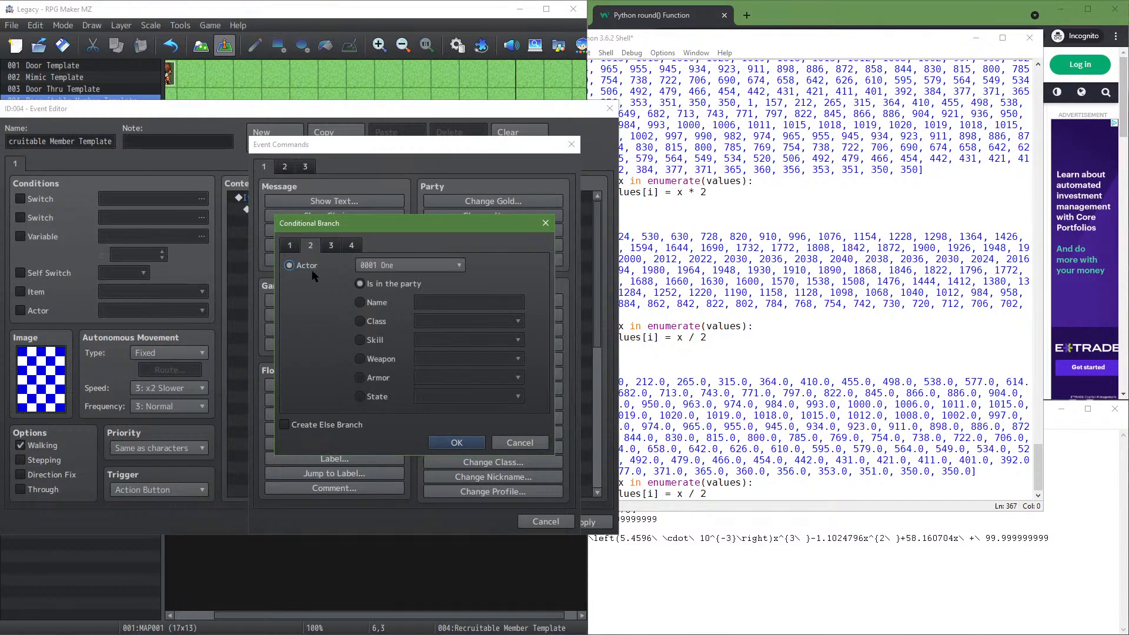
{"action": "left_click", "coordinate": [377, 321]}
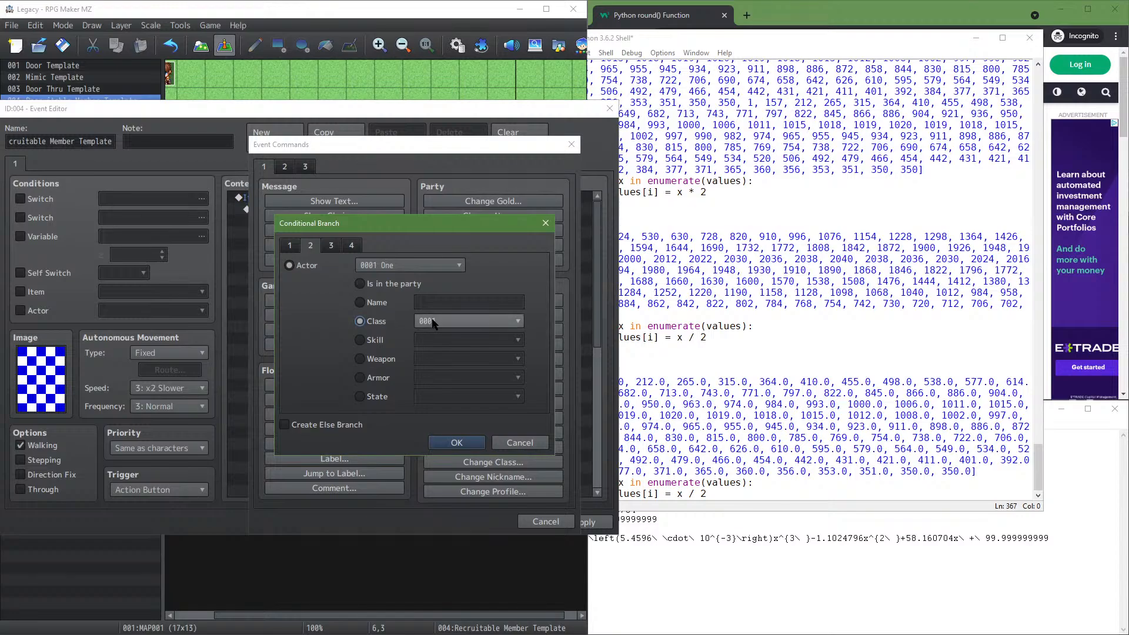
{"action": "left_click", "coordinate": [429, 321]}
{"action": "scroll", "coordinate": [442, 302], "scroll_direction": "up", "scroll_amount": 1}
{"action": "left_click", "coordinate": [461, 299]}
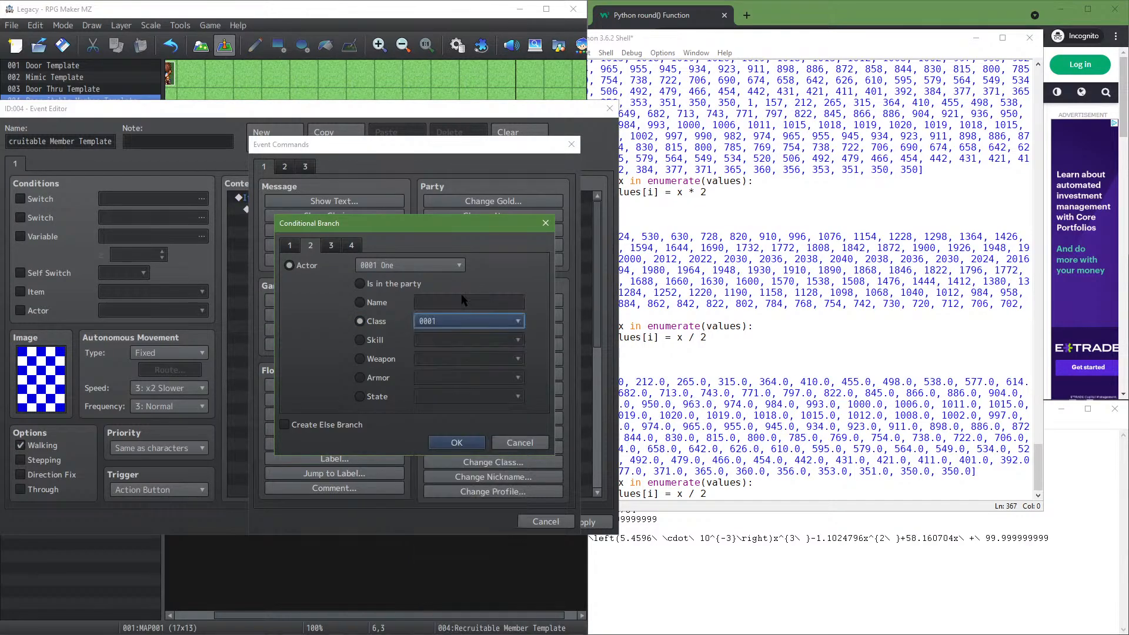
{"action": "left_click", "coordinate": [454, 442]}
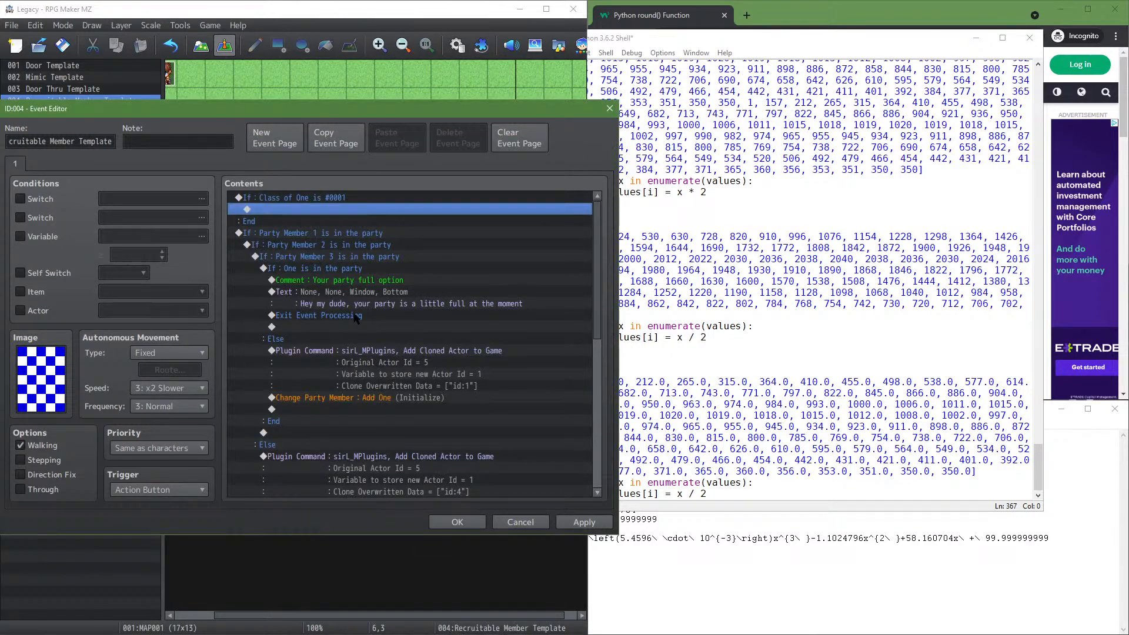
Add a Change Party Member command inside the new class branch that removes 0001 One
{"action": "double_click", "coordinate": [339, 209]}
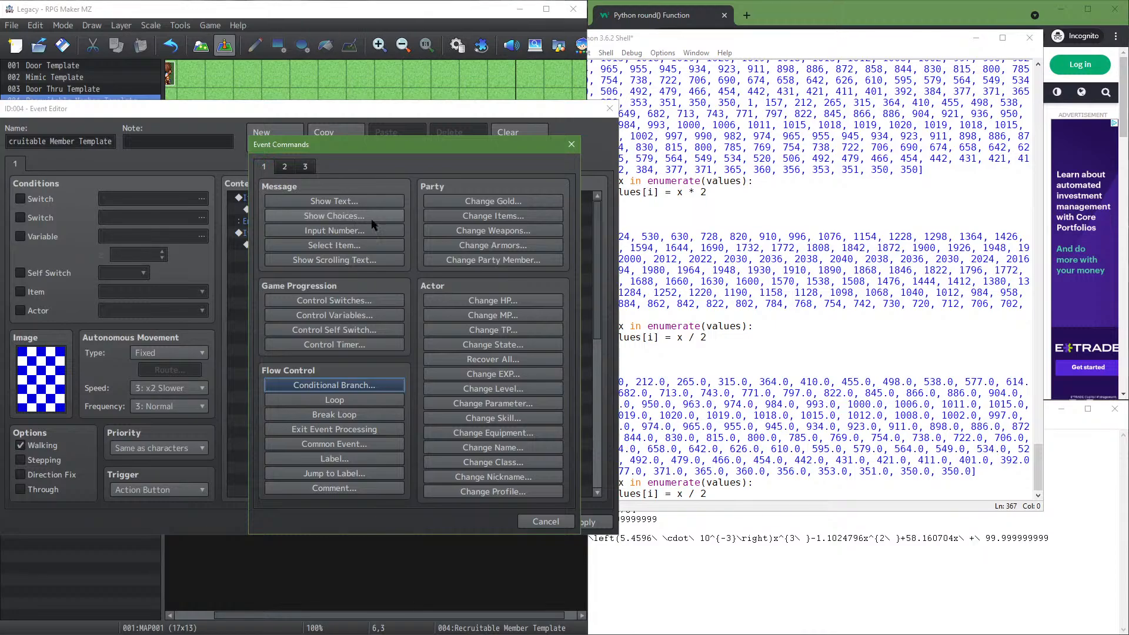
{"action": "left_click", "coordinate": [518, 262]}
{"action": "left_click", "coordinate": [444, 347]}
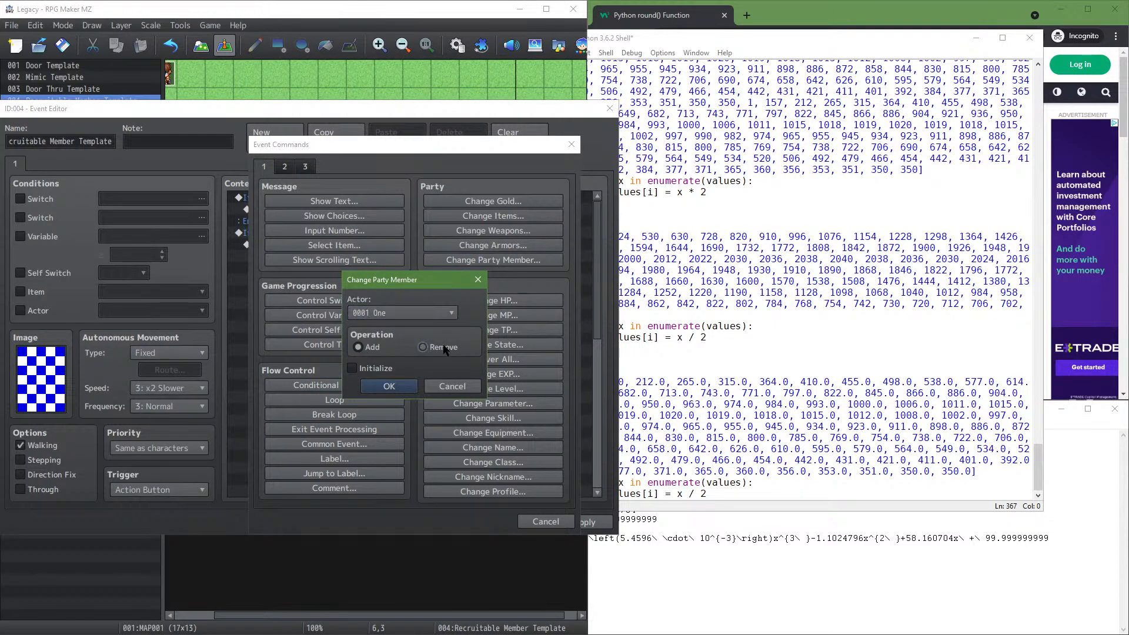
{"action": "left_click", "coordinate": [397, 388]}
{"action": "left_click", "coordinate": [365, 210]}
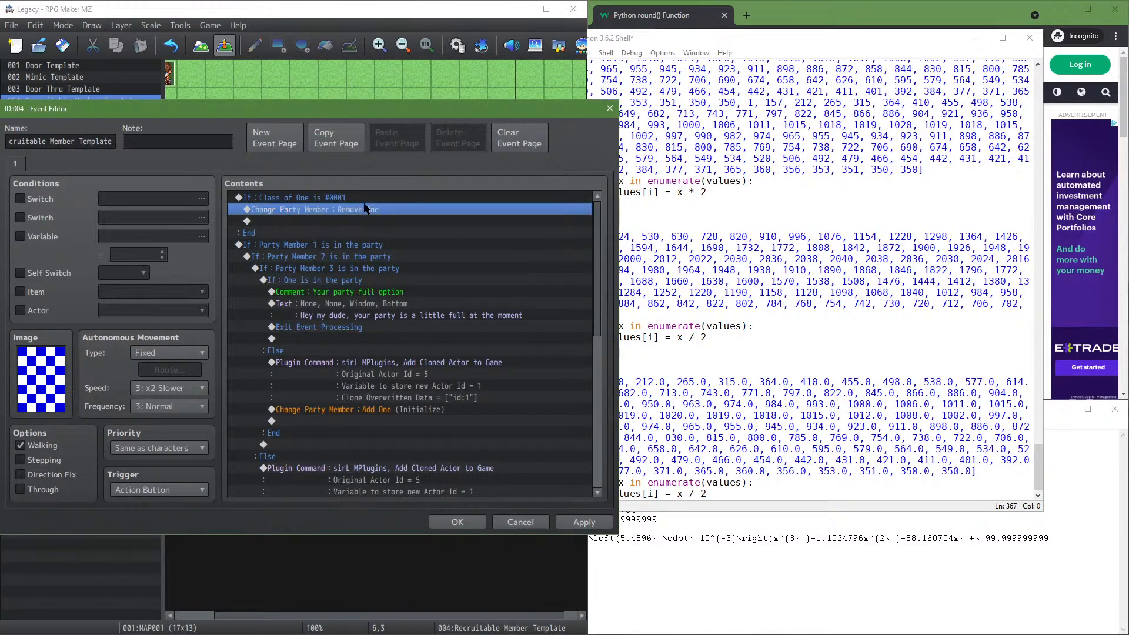
Copy the class-check branch with its removal command, apply the changes and close the event
{"action": "left_click", "coordinate": [330, 249]}
{"action": "left_click", "coordinate": [333, 268]}
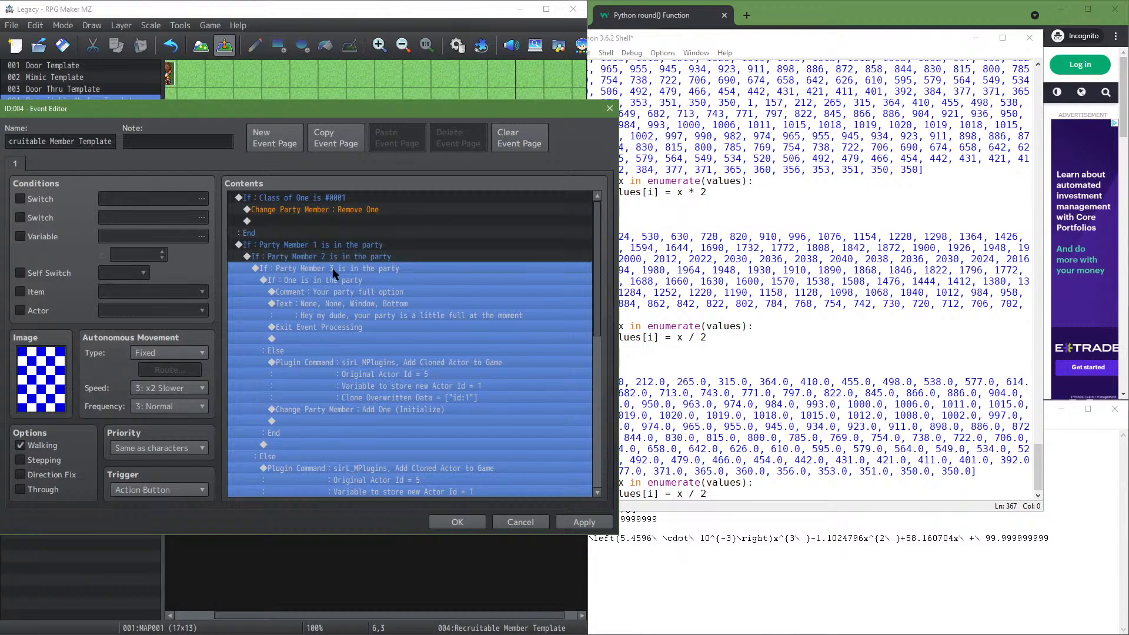
{"action": "left_click", "coordinate": [343, 245]}
{"action": "left_click", "coordinate": [326, 198]}
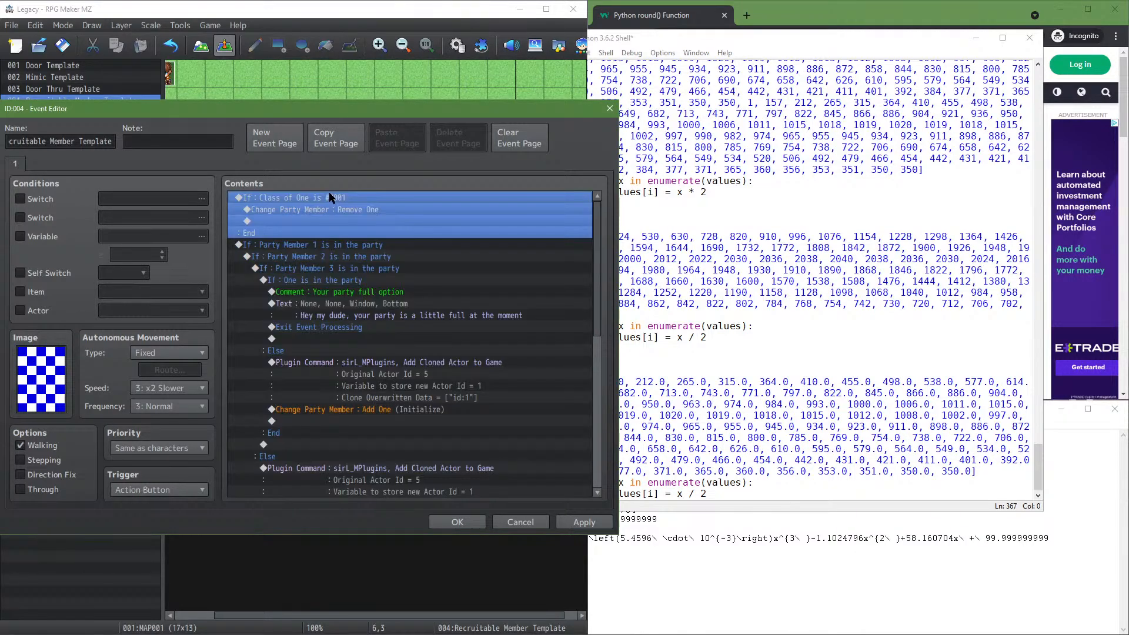
{"action": "left_click", "coordinate": [582, 522]}
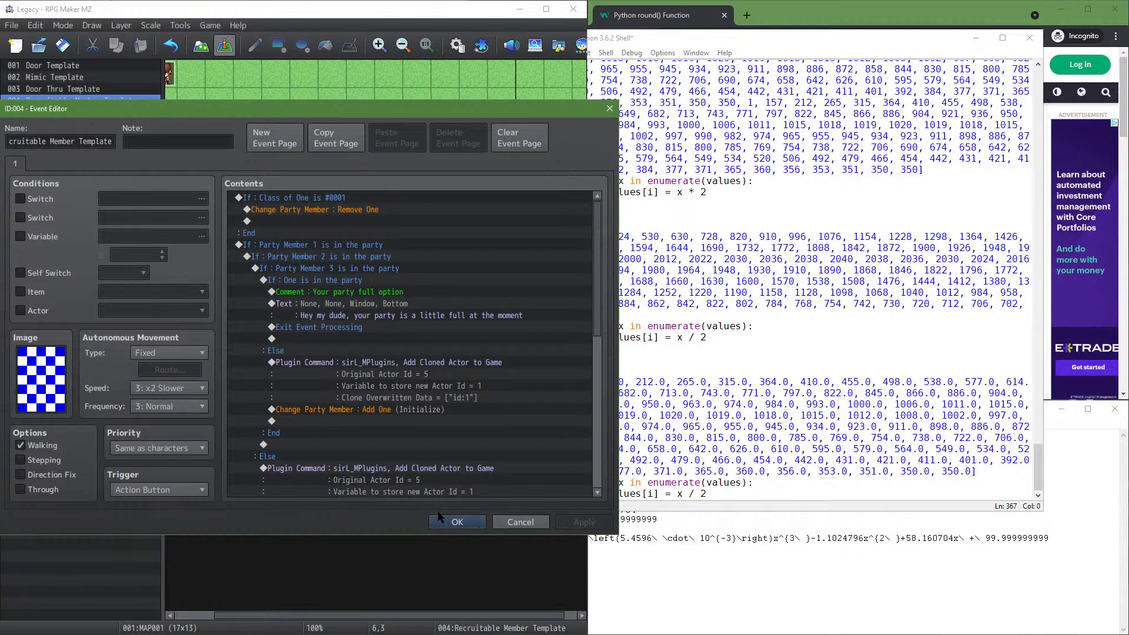
{"action": "left_click", "coordinate": [449, 521]}
Paste the class-check branch at the start of the Recruitable Member Template event at tile 8,3, apply it and close the event
{"action": "double_click", "coordinate": [357, 176]}
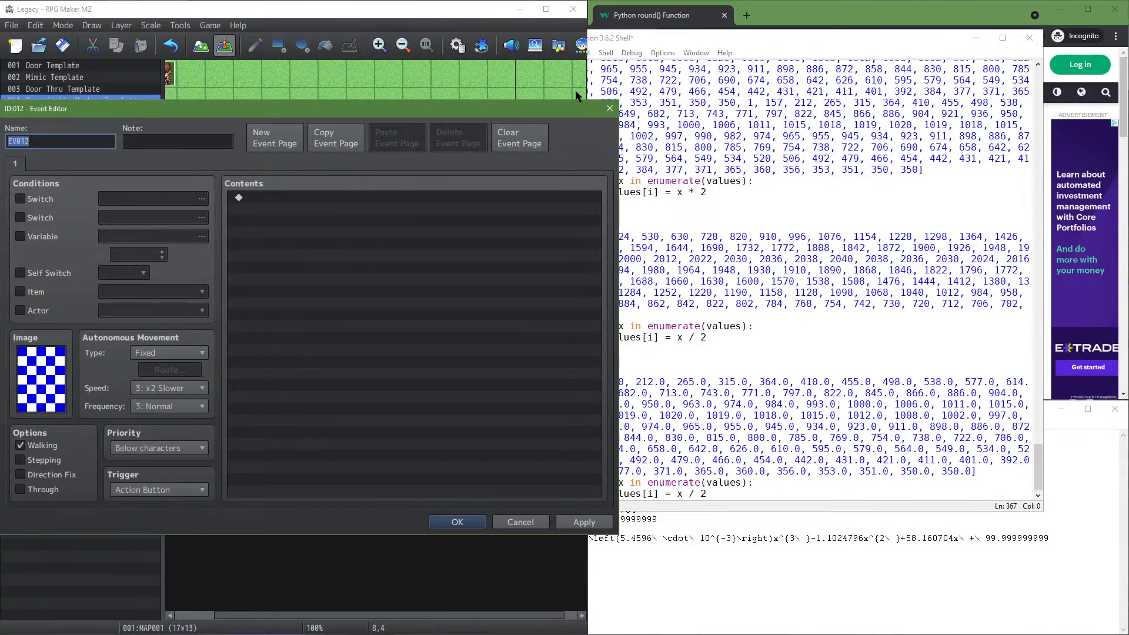
{"action": "key", "text": "Escape"}
{"action": "double_click", "coordinate": [370, 154]}
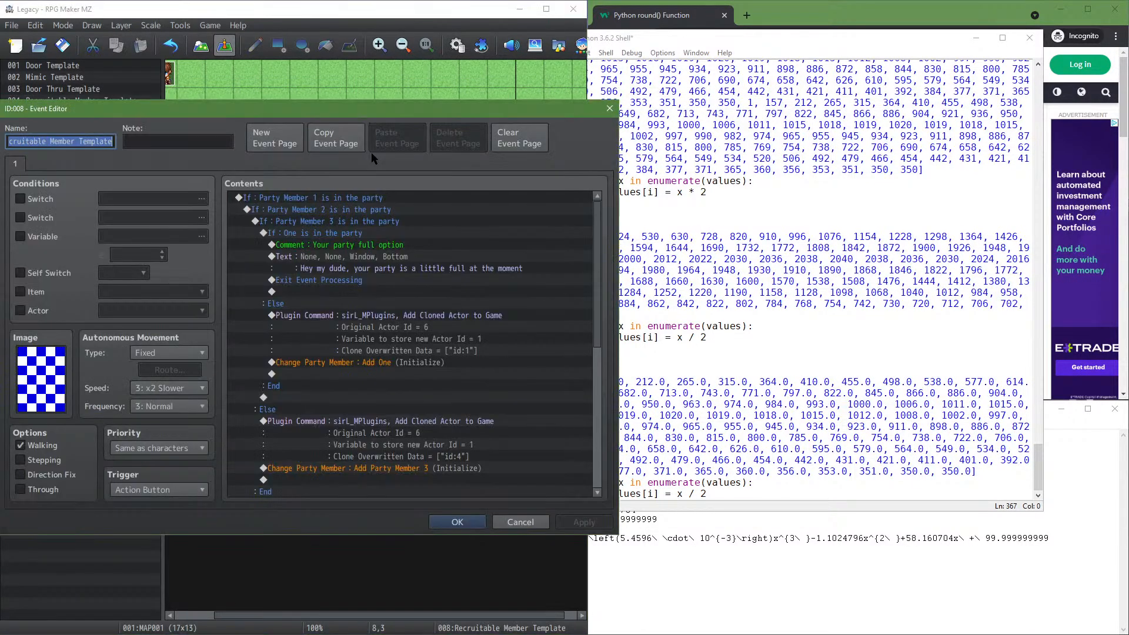
{"action": "left_click", "coordinate": [362, 195]}
{"action": "key", "text": "ctrl+v"}
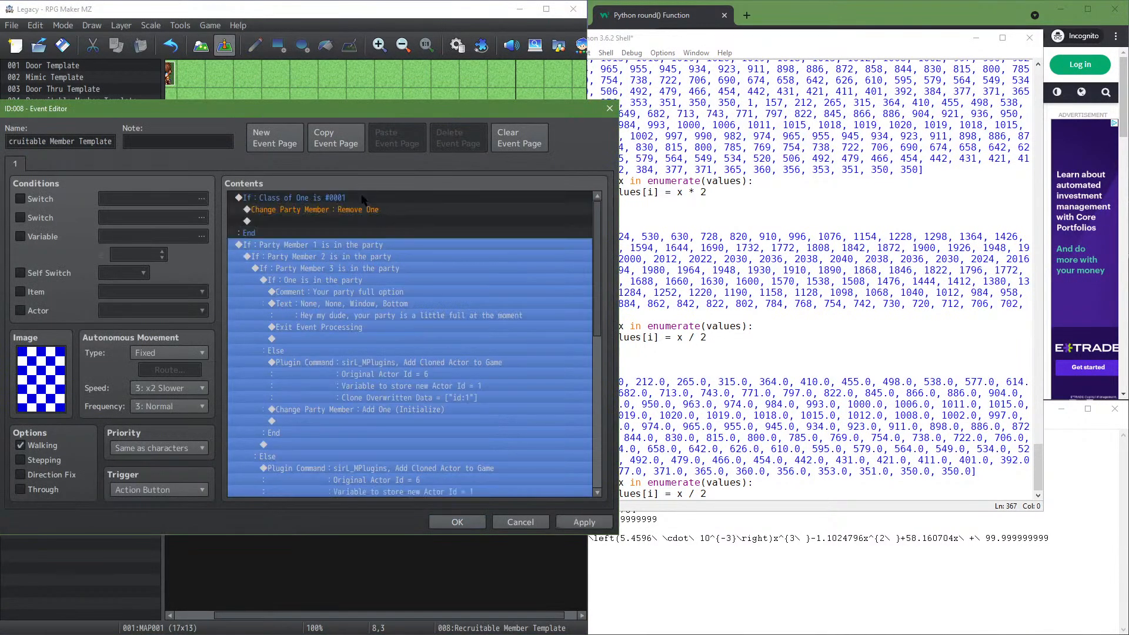
{"action": "left_click", "coordinate": [584, 521]}
{"action": "left_click", "coordinate": [477, 523]}
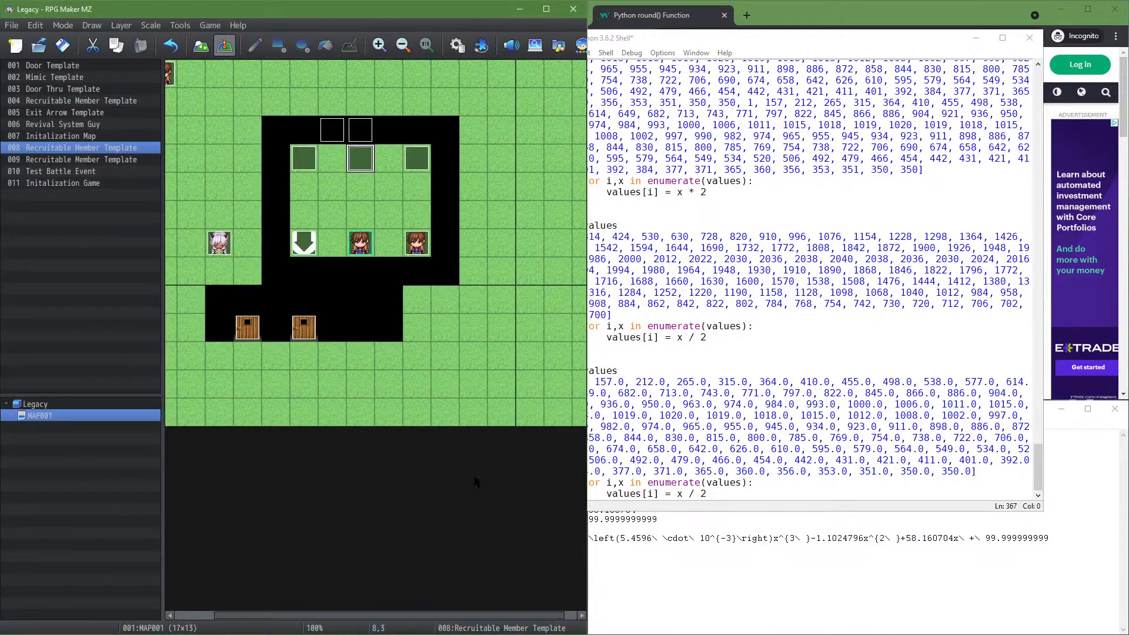
Paste the class-check branch at the start of the Recruitable Member Template event at tile 10,3, apply it and close the event
{"action": "double_click", "coordinate": [418, 166]}
{"action": "left_click", "coordinate": [371, 195]}
{"action": "key", "text": "ctrl+v"}
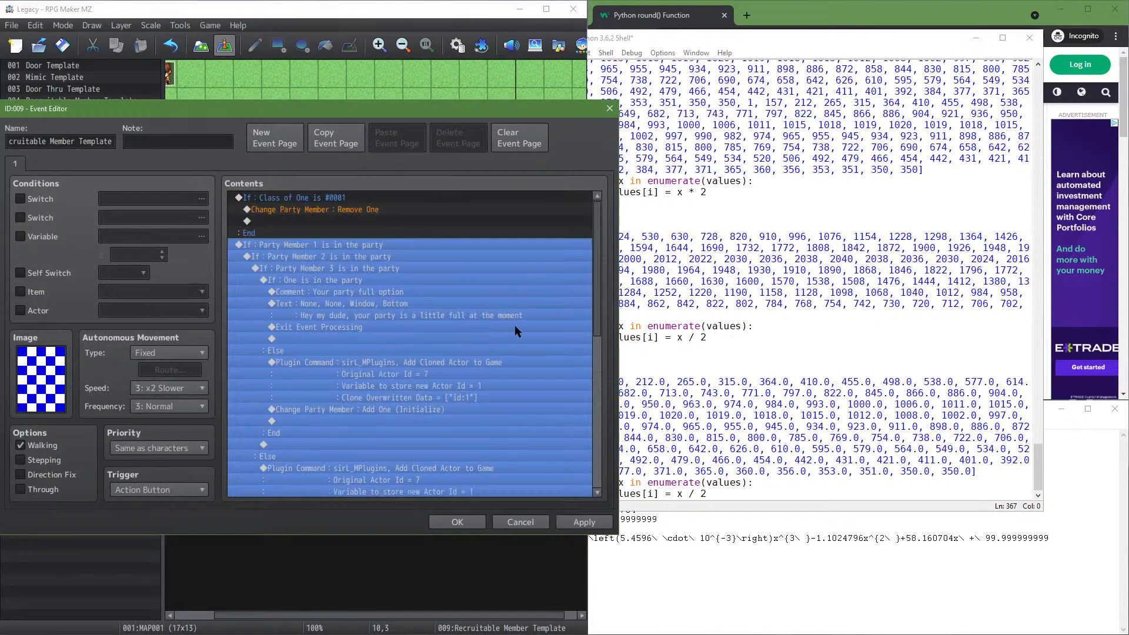
{"action": "left_click", "coordinate": [584, 522]}
{"action": "left_click", "coordinate": [457, 522]}
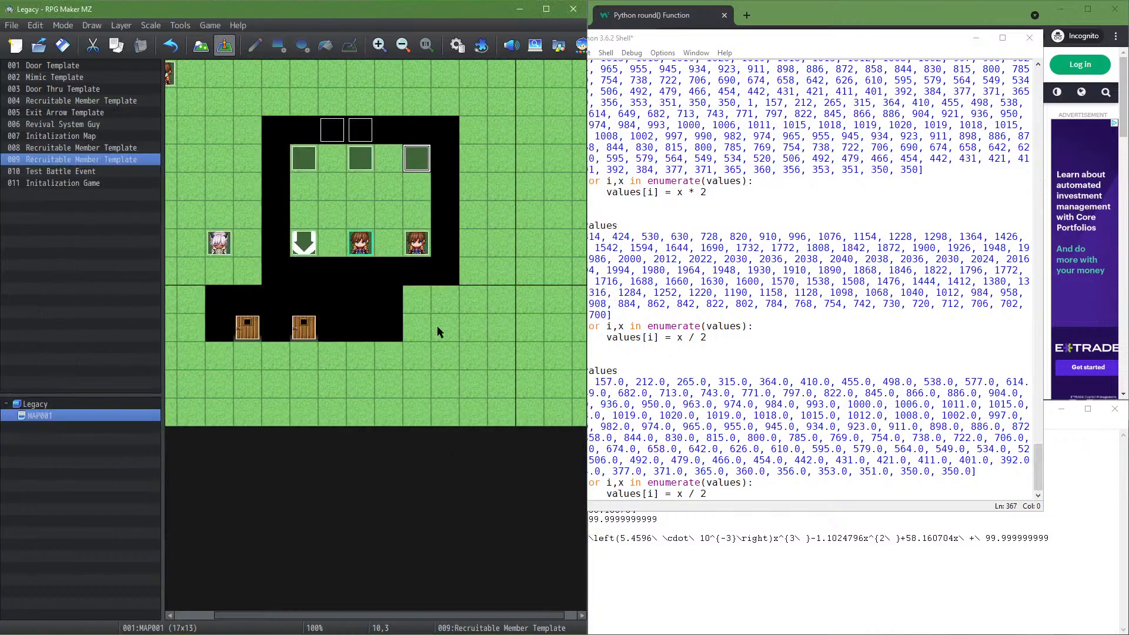
Save the changes to the game, launch a playtest and start a new game
{"action": "left_click", "coordinate": [209, 25]}
{"action": "left_click", "coordinate": [218, 49]}
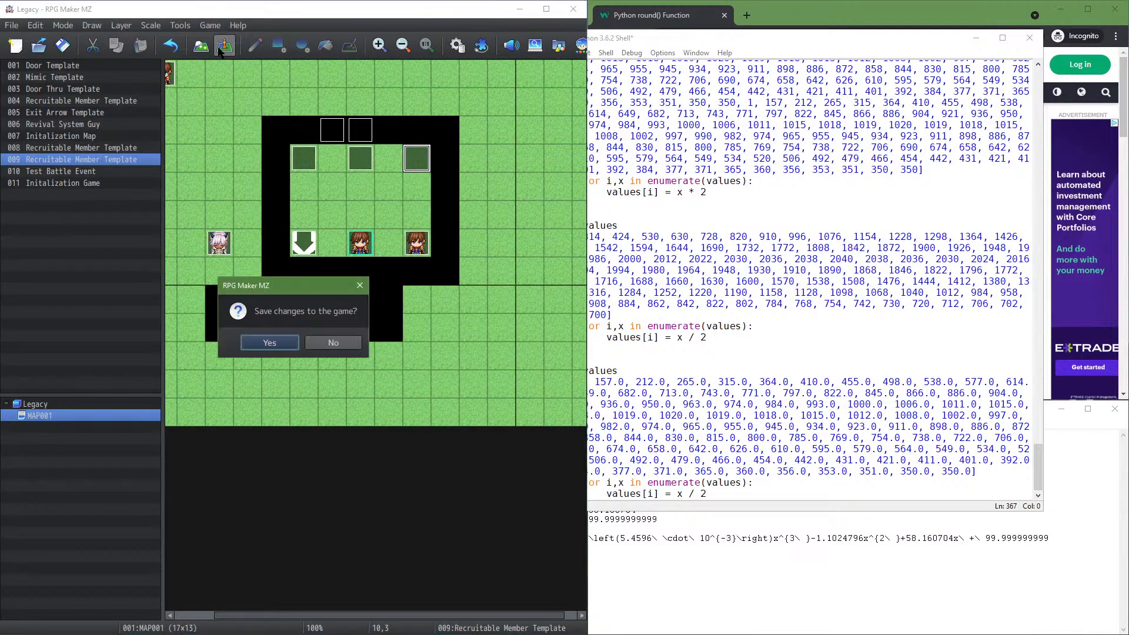
{"action": "left_click", "coordinate": [265, 345]}
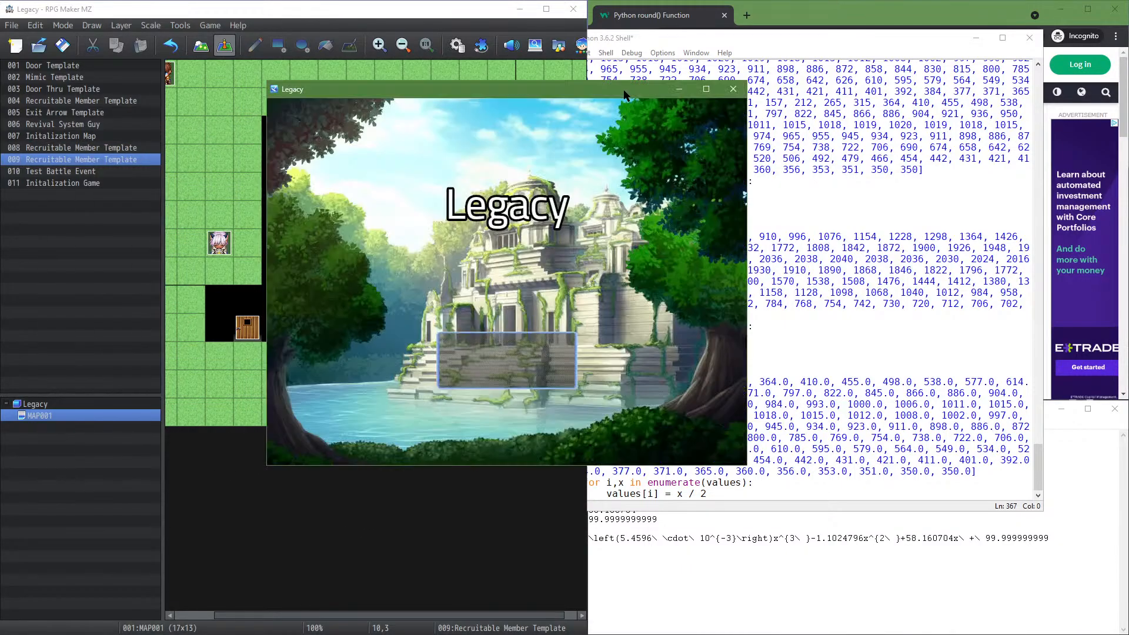
{"action": "key", "text": "Return"}
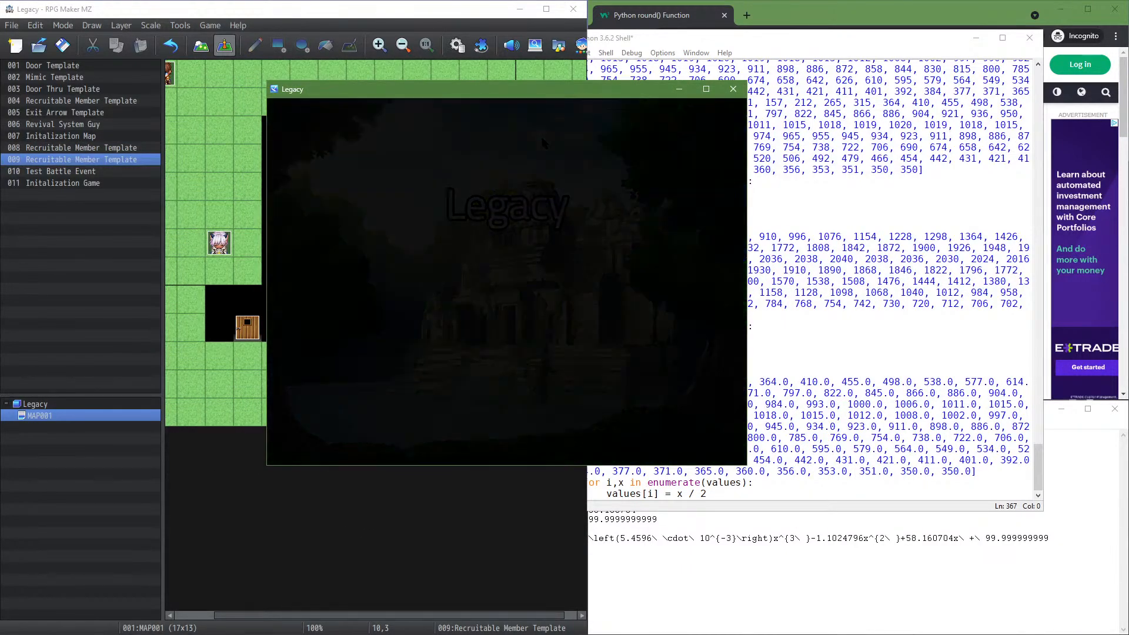
Walk up to the grey-haired character, talk to them and recruit them into the party
{"action": "key", "text": "Up"}
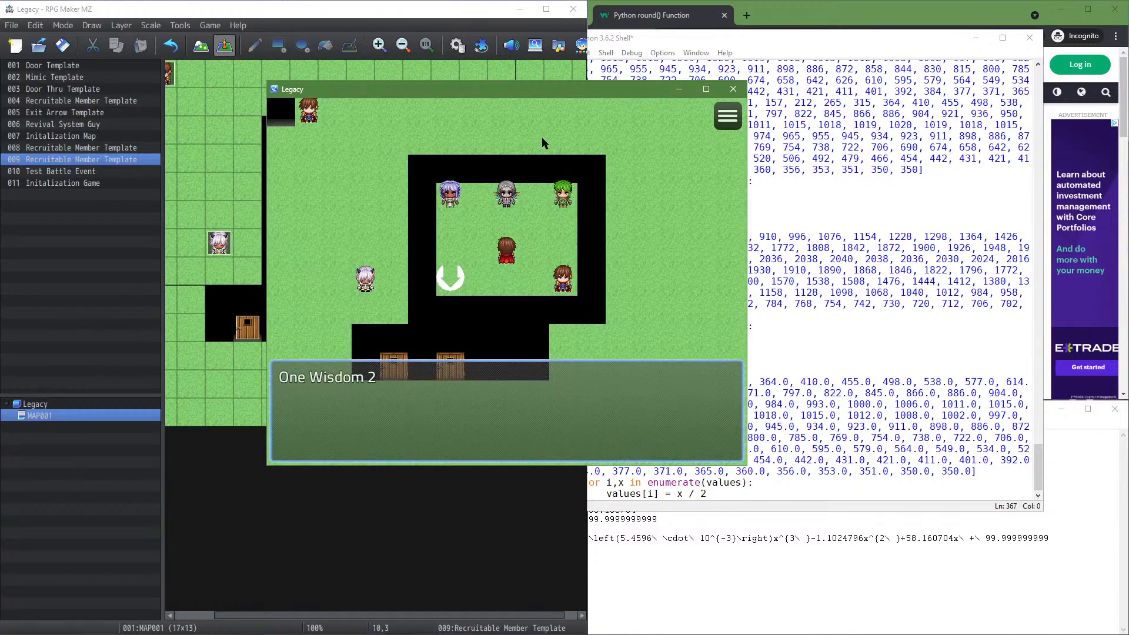
{"action": "key", "text": "Return"}
{"action": "key", "text": "Up"}
{"action": "key", "text": "Return"}
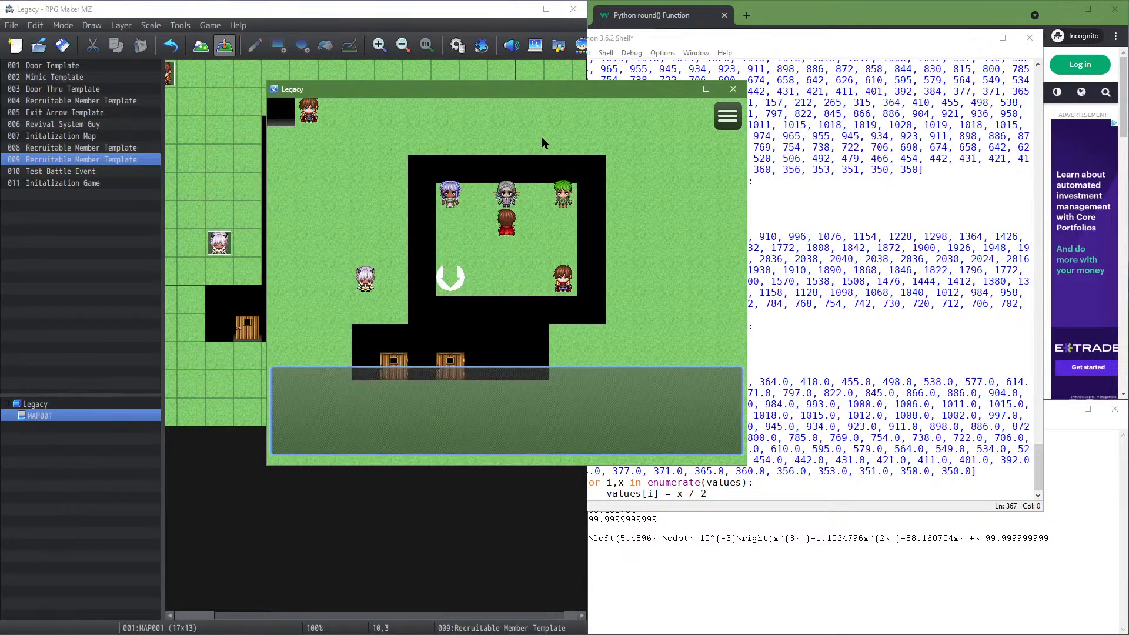
{"action": "key", "text": "Return"}
{"action": "key", "text": "Return"}
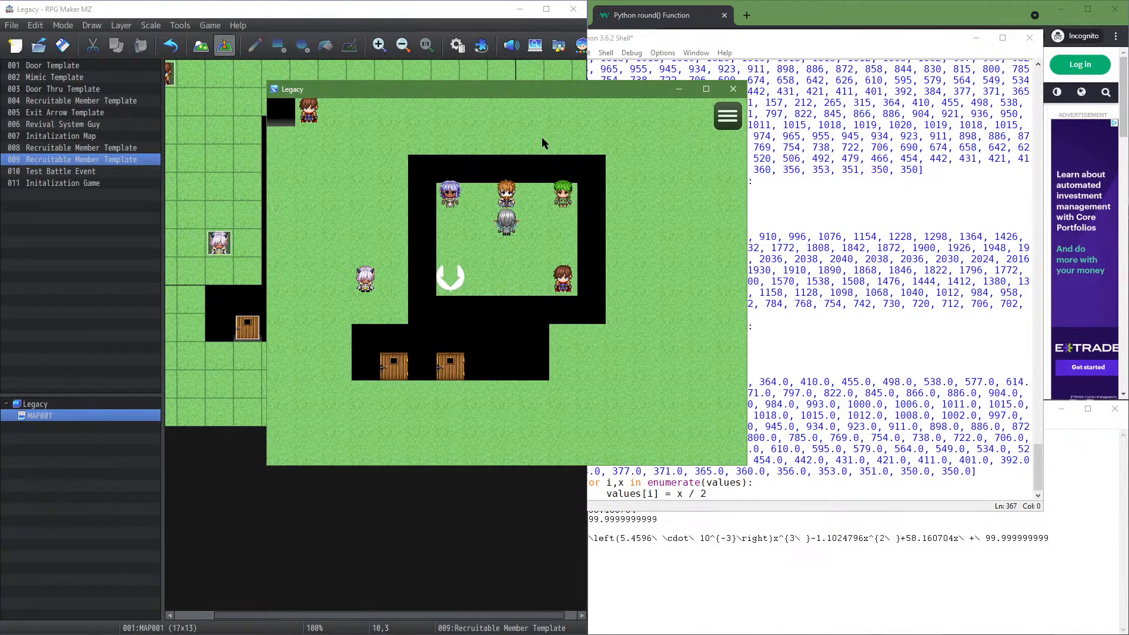
Check the newly recruited member in the party menu, close it and walk to the purple-haired character
{"action": "key", "text": "Left"}
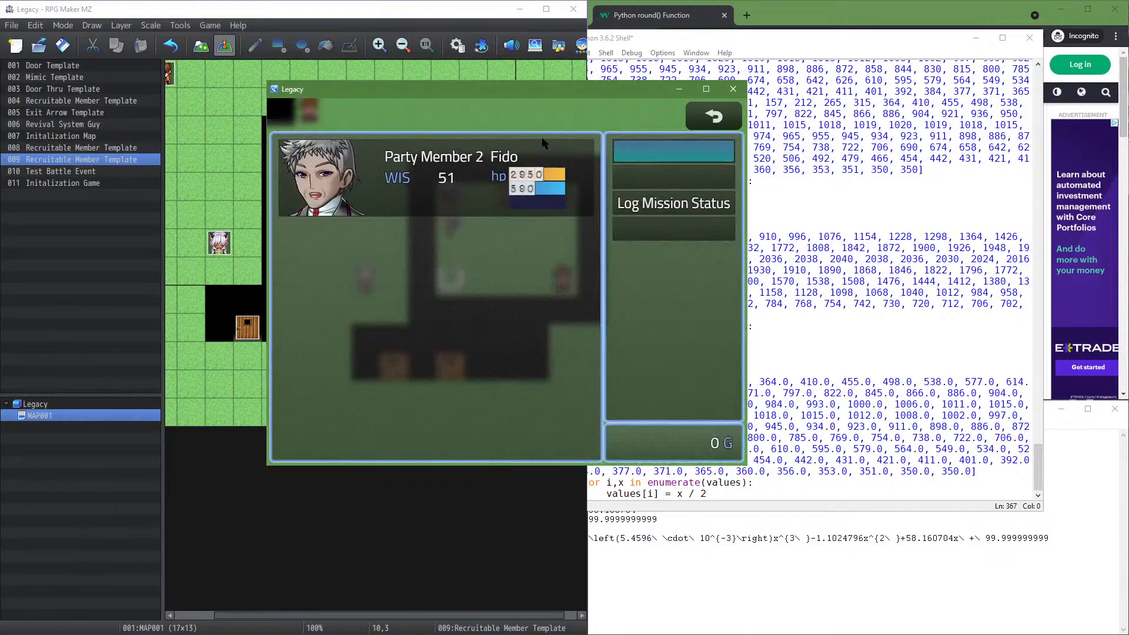
{"action": "key", "text": "Escape"}
{"action": "key", "text": "Escape"}
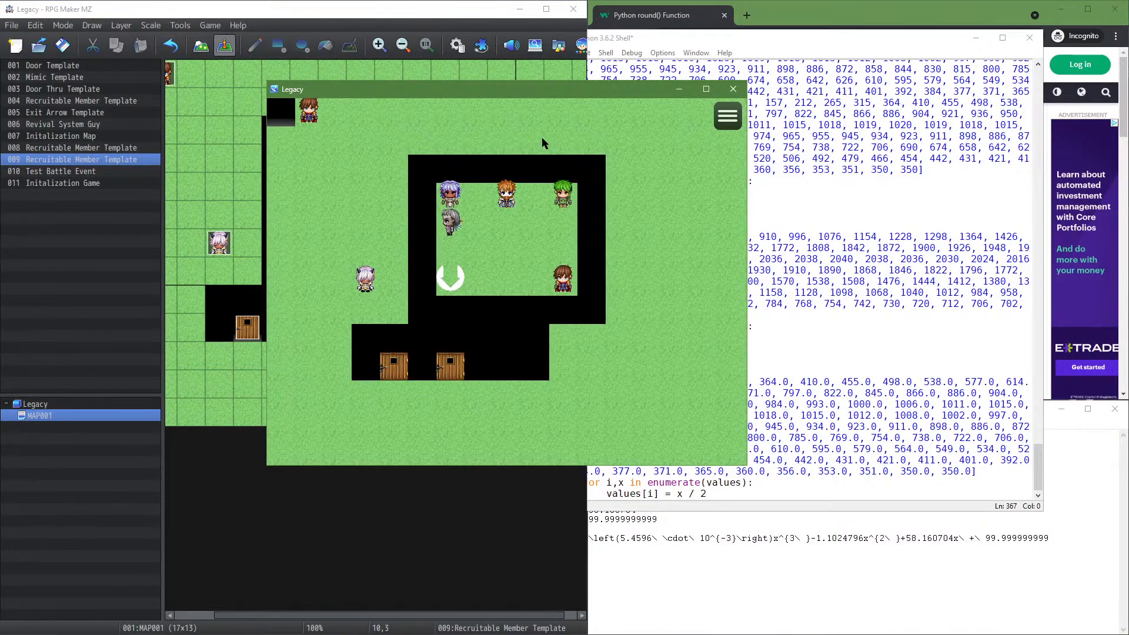
Recruit the purple-haired, orange-haired and green-haired characters, and review the four members' classes and HP in the party menu
{"action": "key", "text": "Right"}
{"action": "key", "text": "Right"}
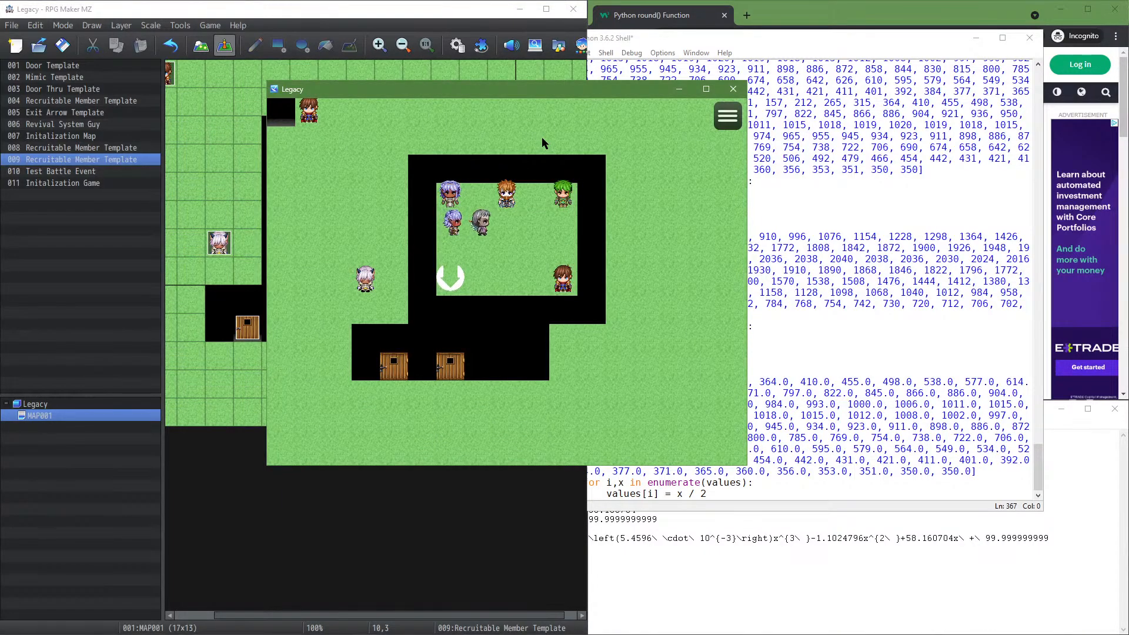
{"action": "key", "text": "Right"}
{"action": "key", "text": "Right"}
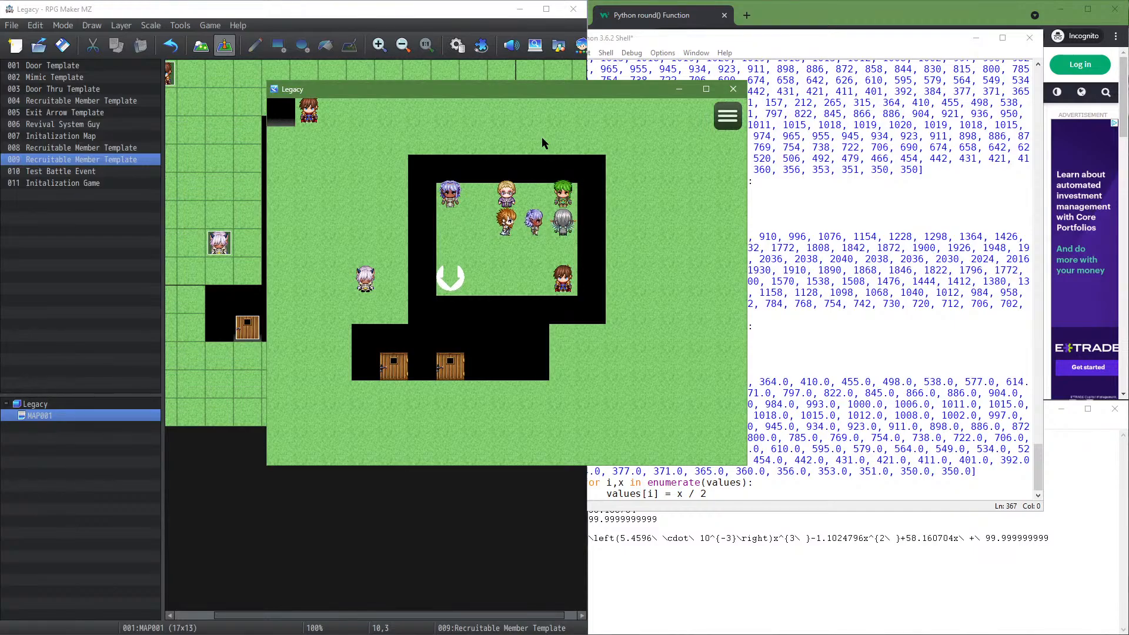
{"action": "key", "text": "Down"}
{"action": "key", "text": "Down"}
{"action": "key", "text": "Escape"}
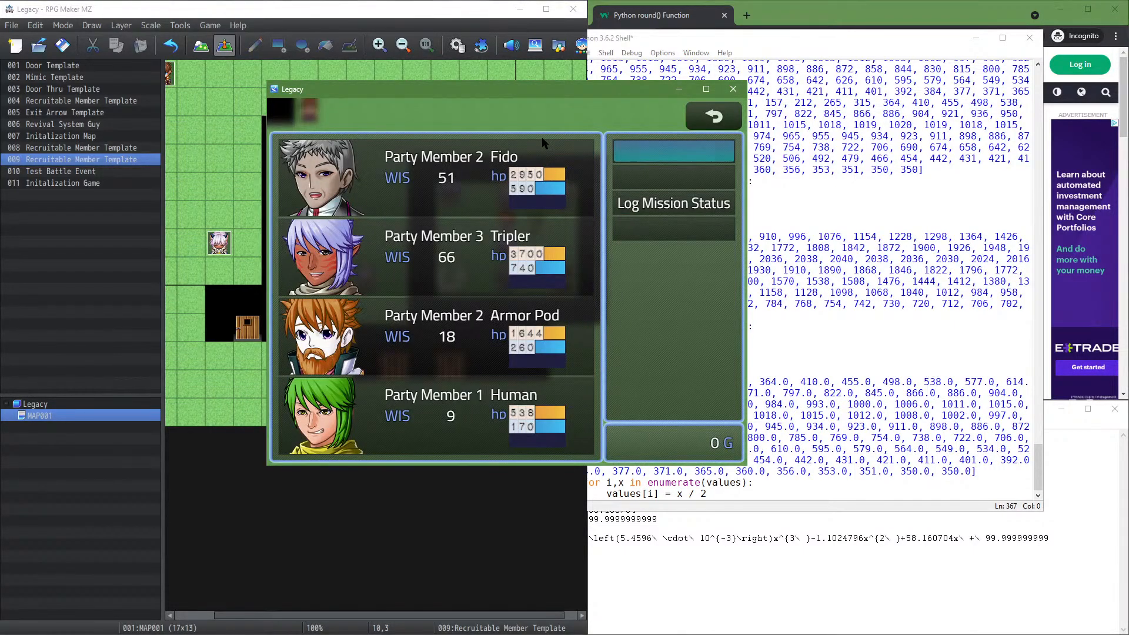
{"action": "key", "text": "Escape"}
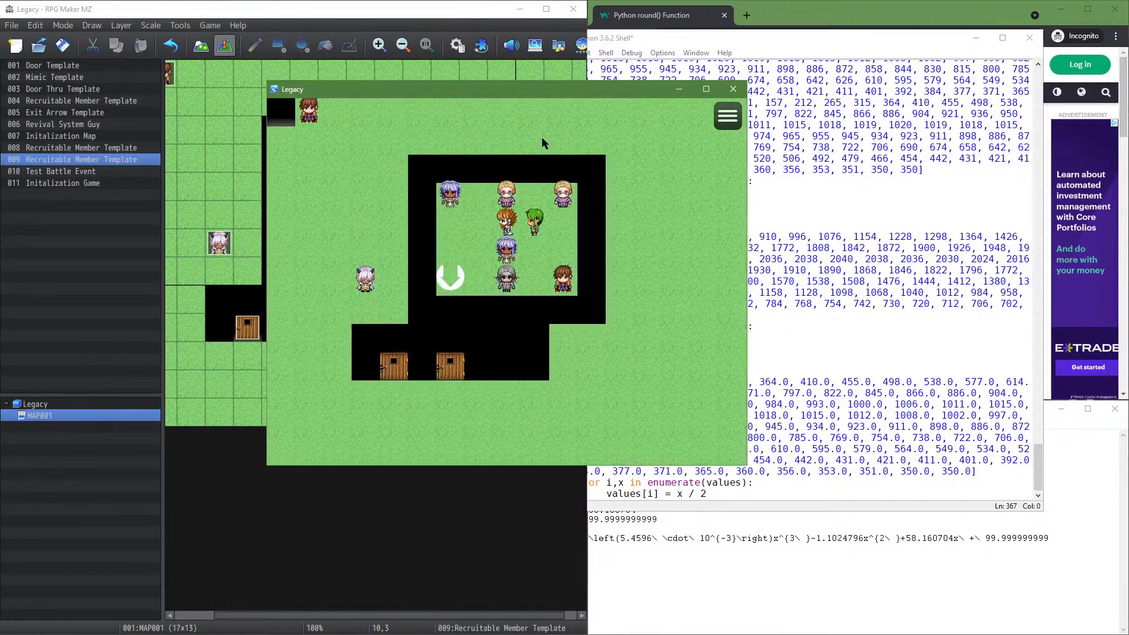
Leave the walled room by the exit arrow and enter the left wooden door to start the test battle
{"action": "key", "text": "Return"}
{"action": "key", "text": "Return"}
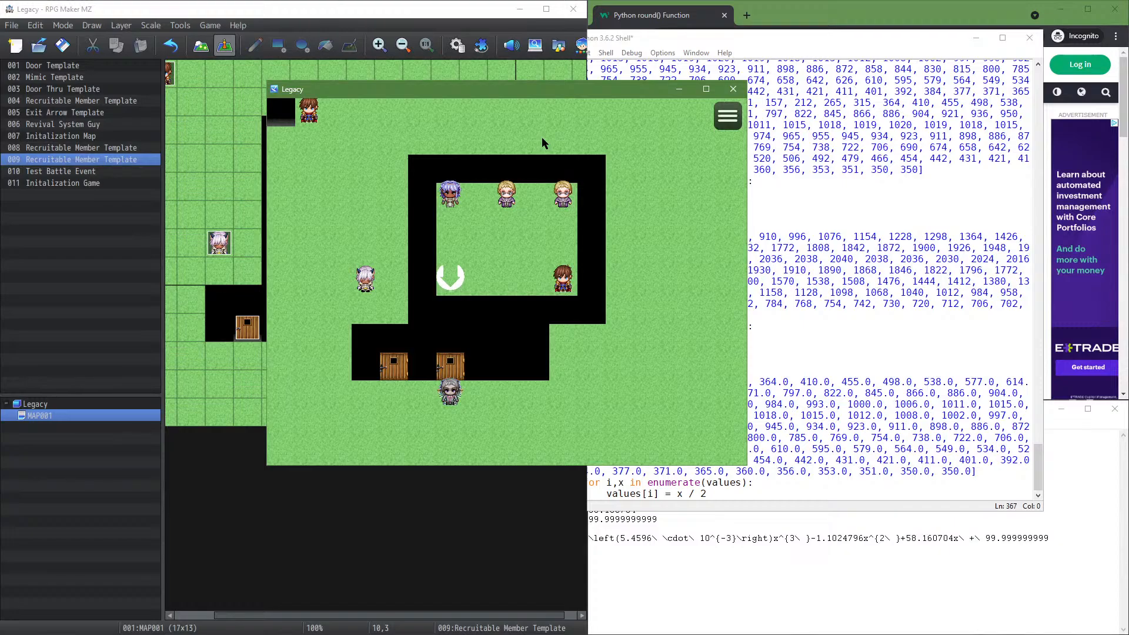
{"action": "key", "text": "Left"}
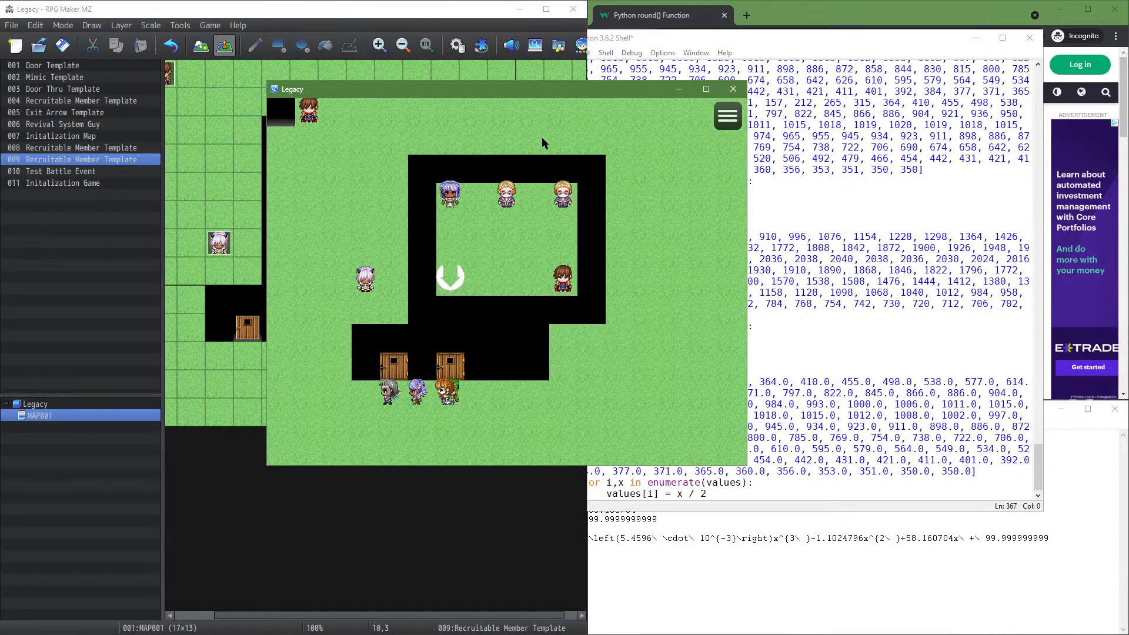
{"action": "key", "text": "Up"}
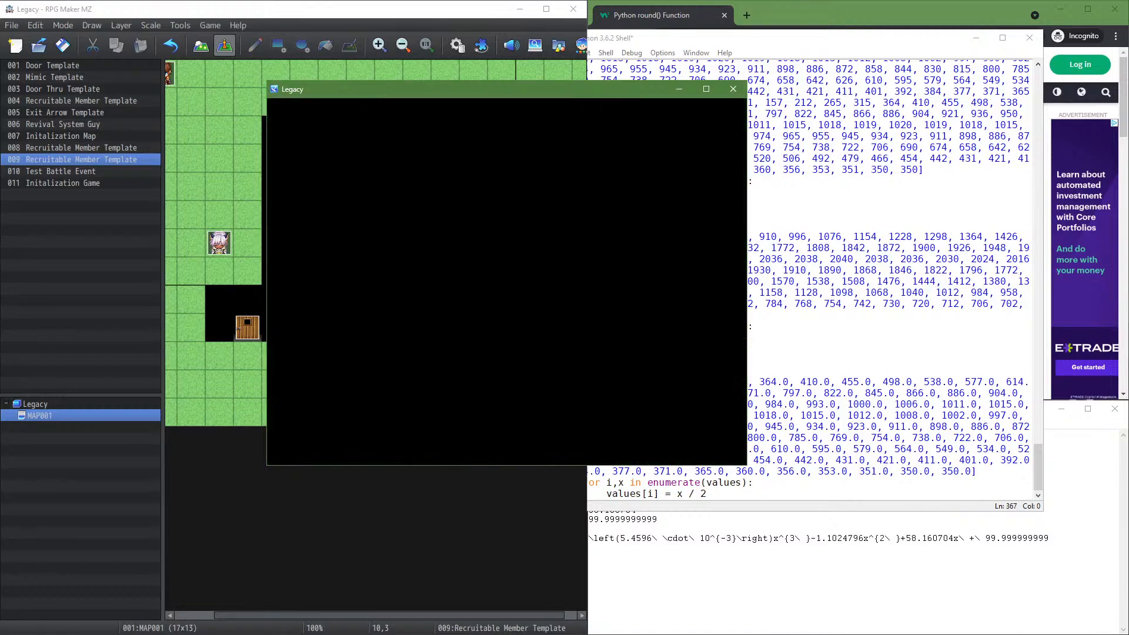
Fight the test battle with the recruited party's attacks and close the playtest
{"action": "key", "text": "Return"}
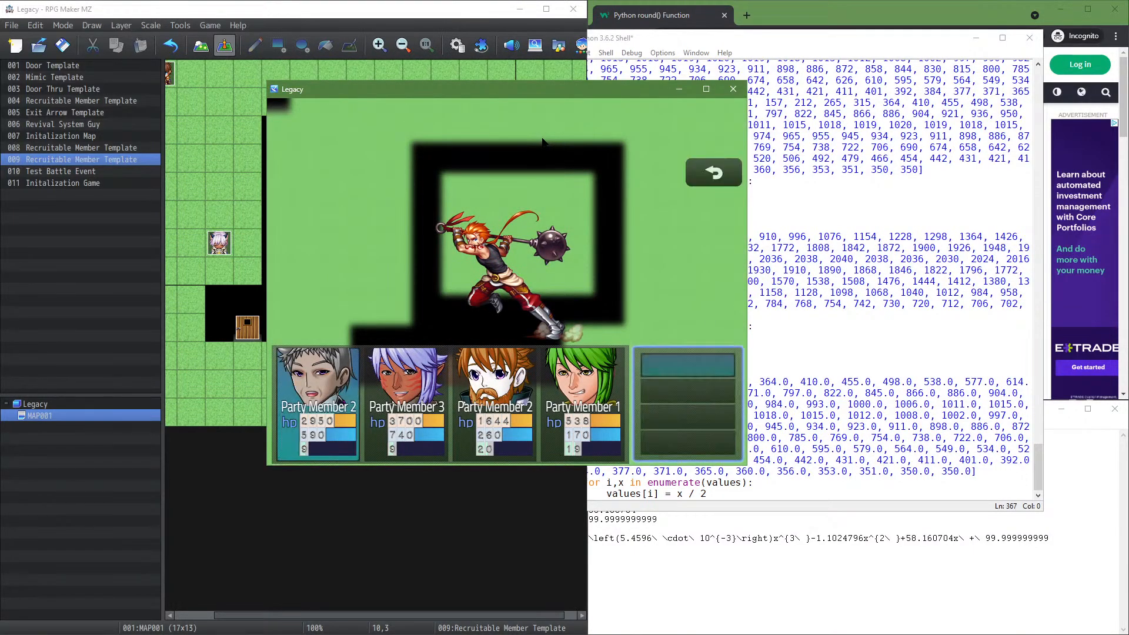
{"action": "key", "text": "Right"}
{"action": "key", "text": "Return"}
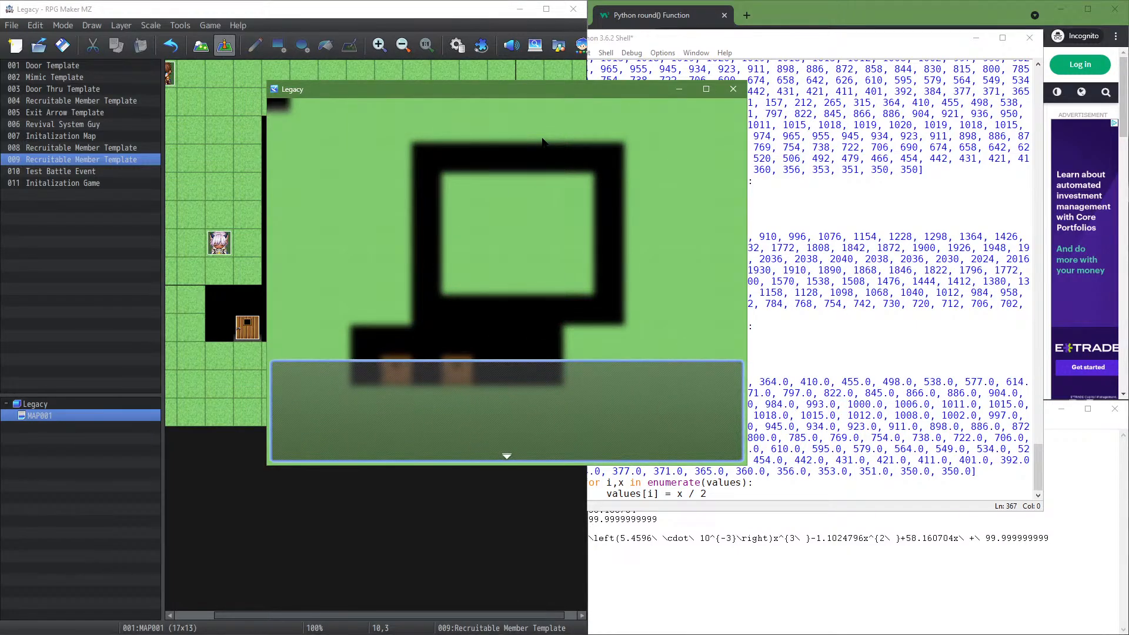
{"action": "left_click", "coordinate": [735, 89]}
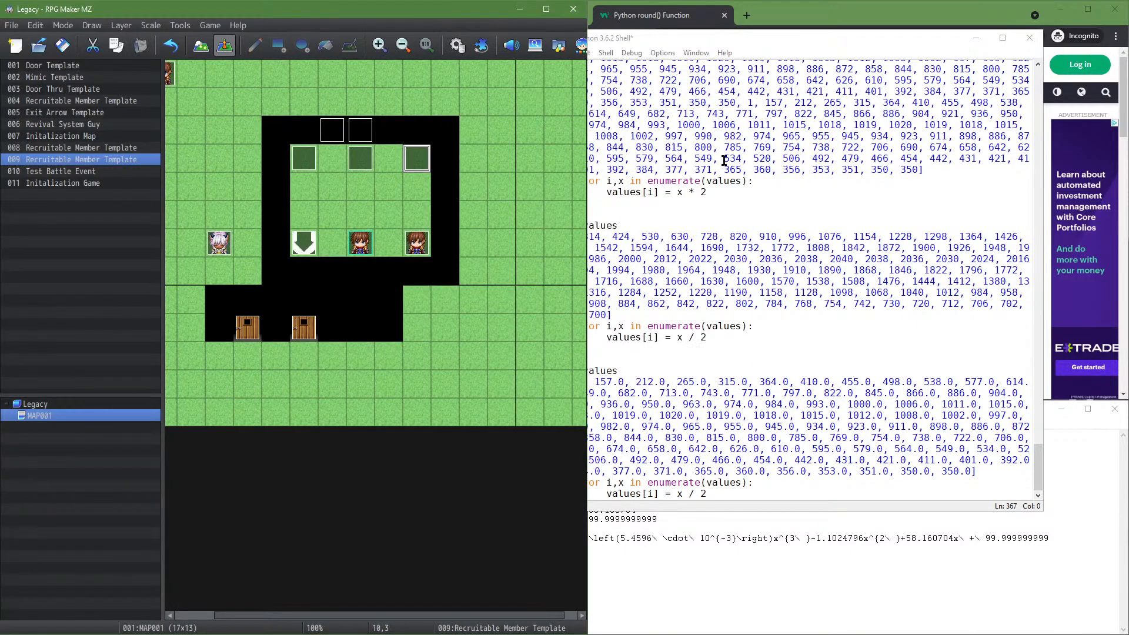
Open the Remove Me skill in the database and move its damage formula into the skill's note
{"action": "left_click", "coordinate": [692, 590]}
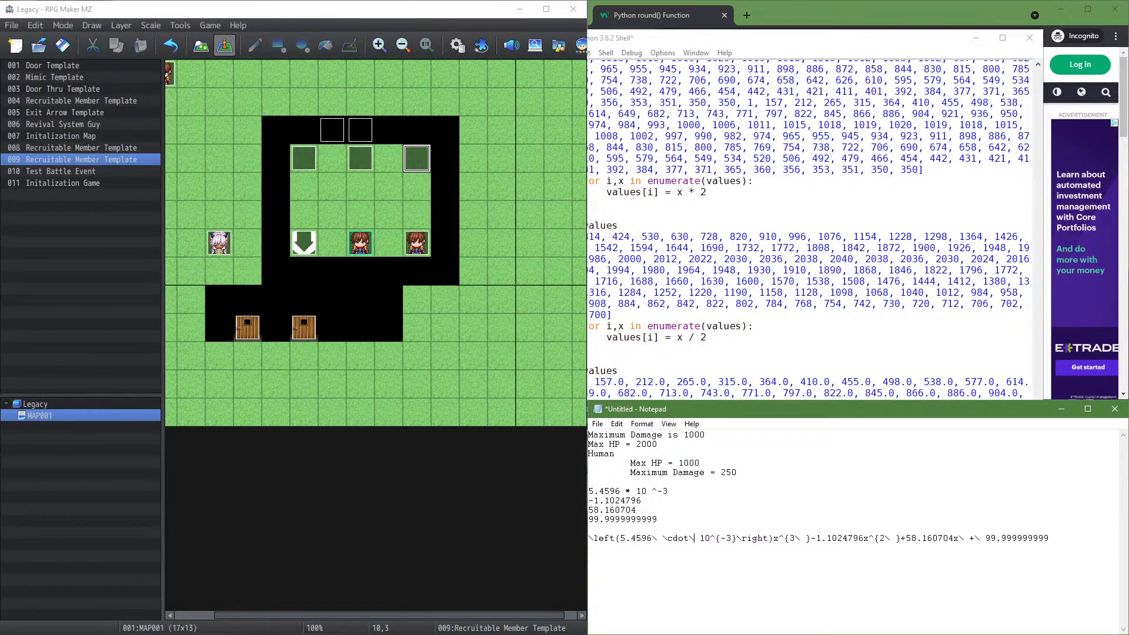
{"action": "left_click", "coordinate": [457, 46]}
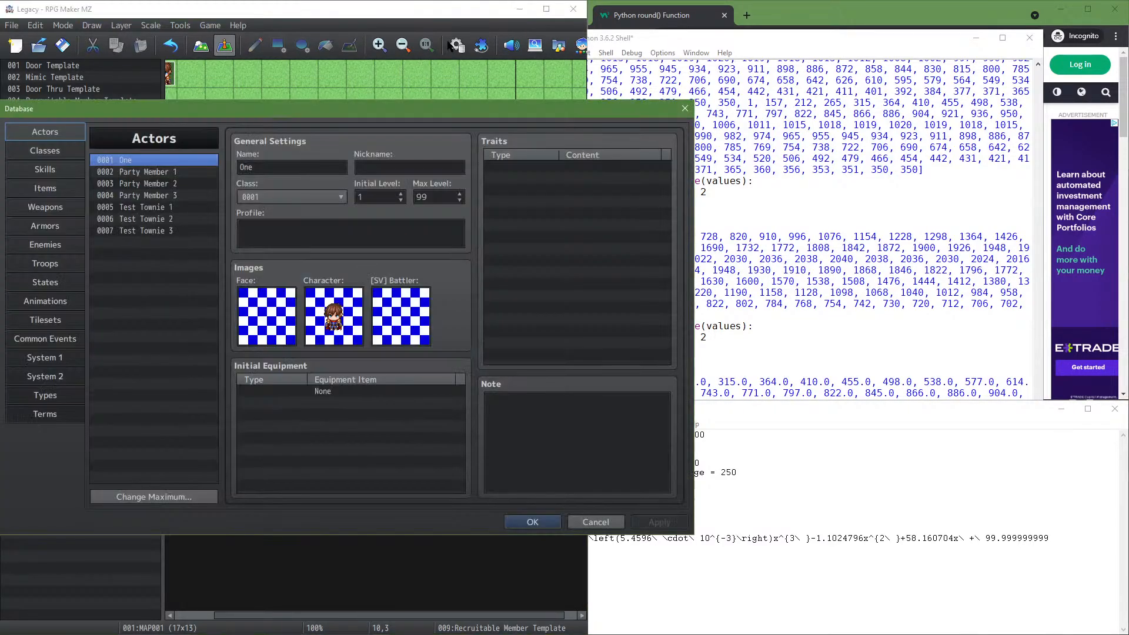
{"action": "left_click", "coordinate": [46, 151]}
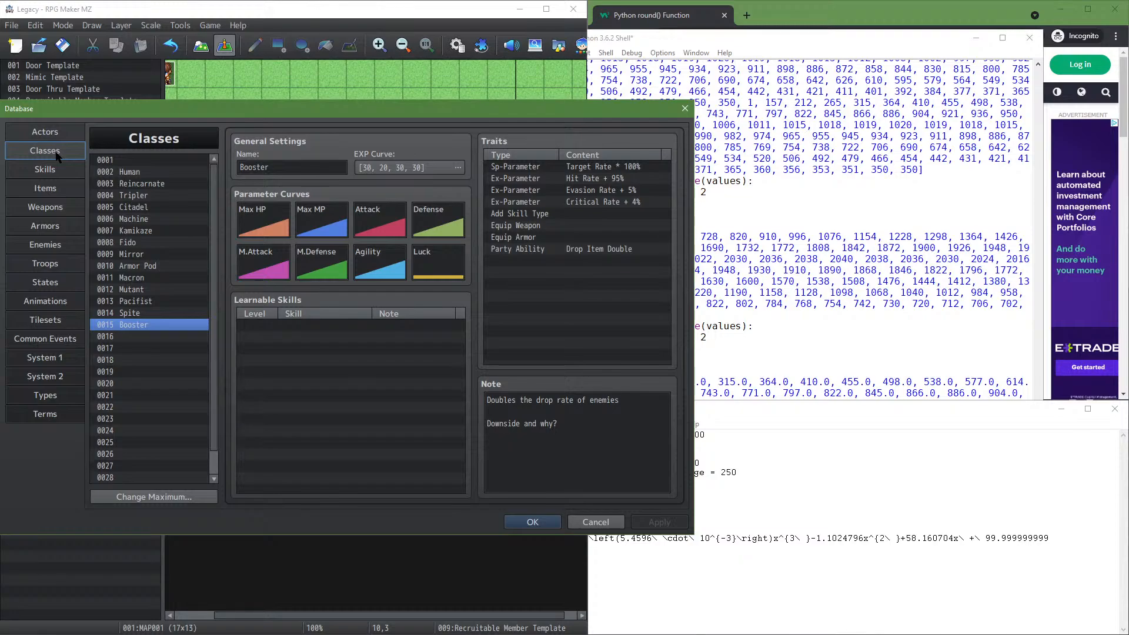
{"action": "left_click", "coordinate": [50, 188]}
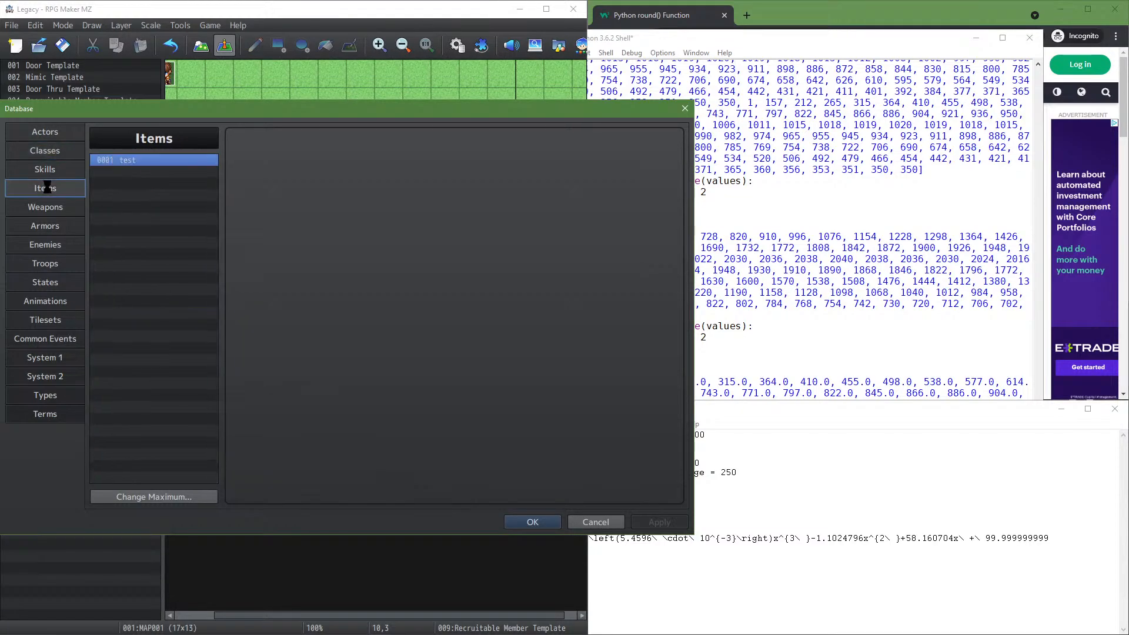
{"action": "left_click", "coordinate": [51, 176]}
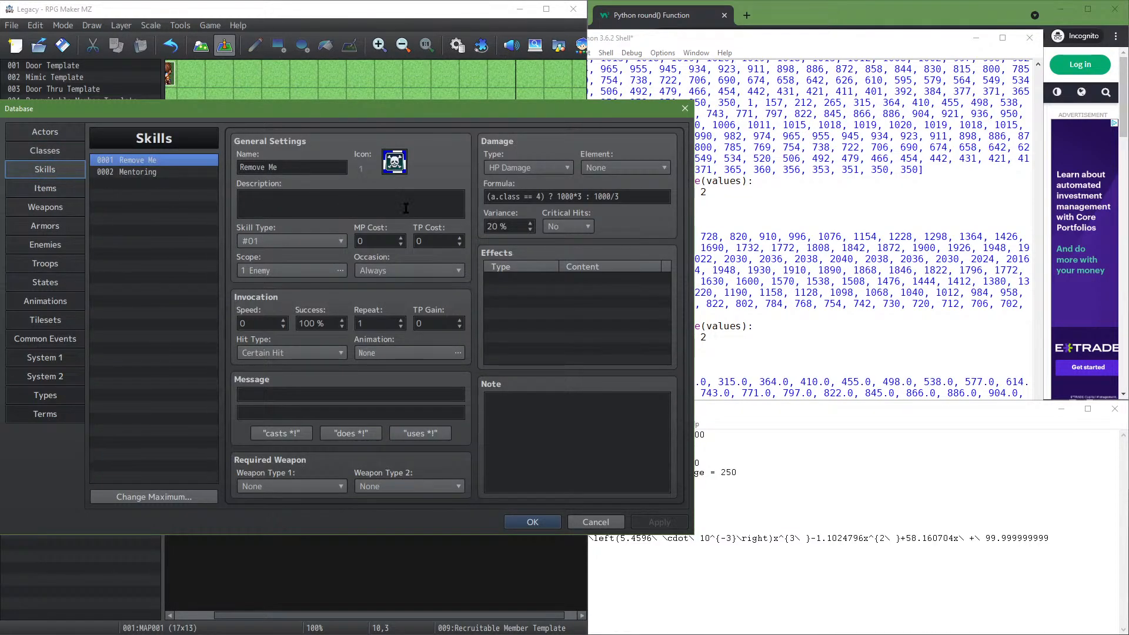
{"action": "left_click", "coordinate": [564, 197]}
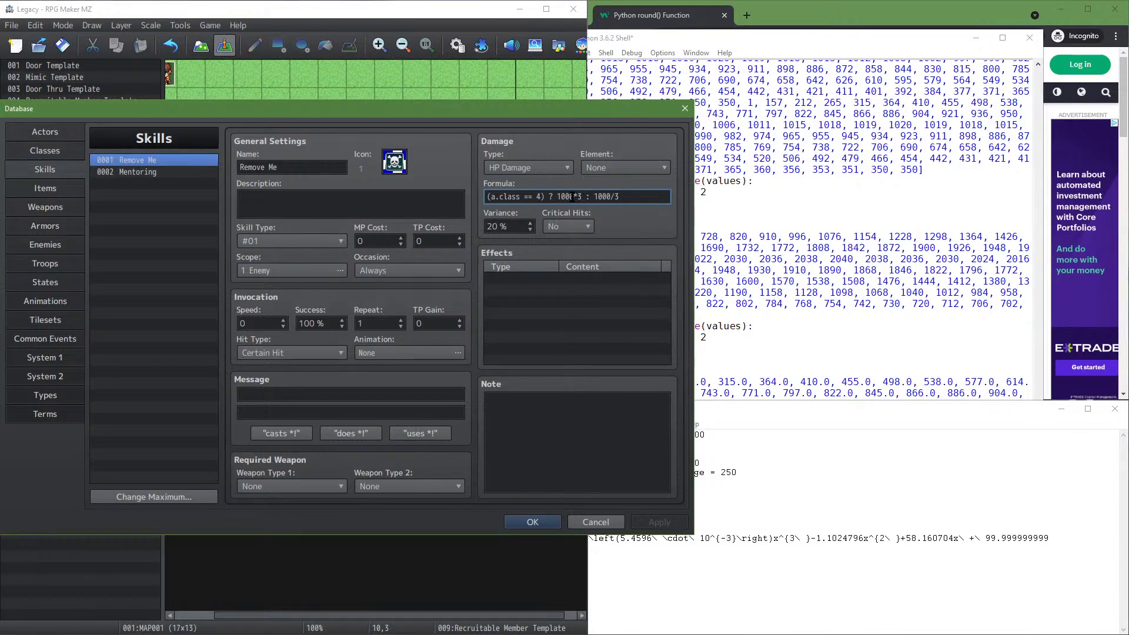
{"action": "left_click_drag", "start_coordinate": [581, 197], "coordinate": [556, 197]}
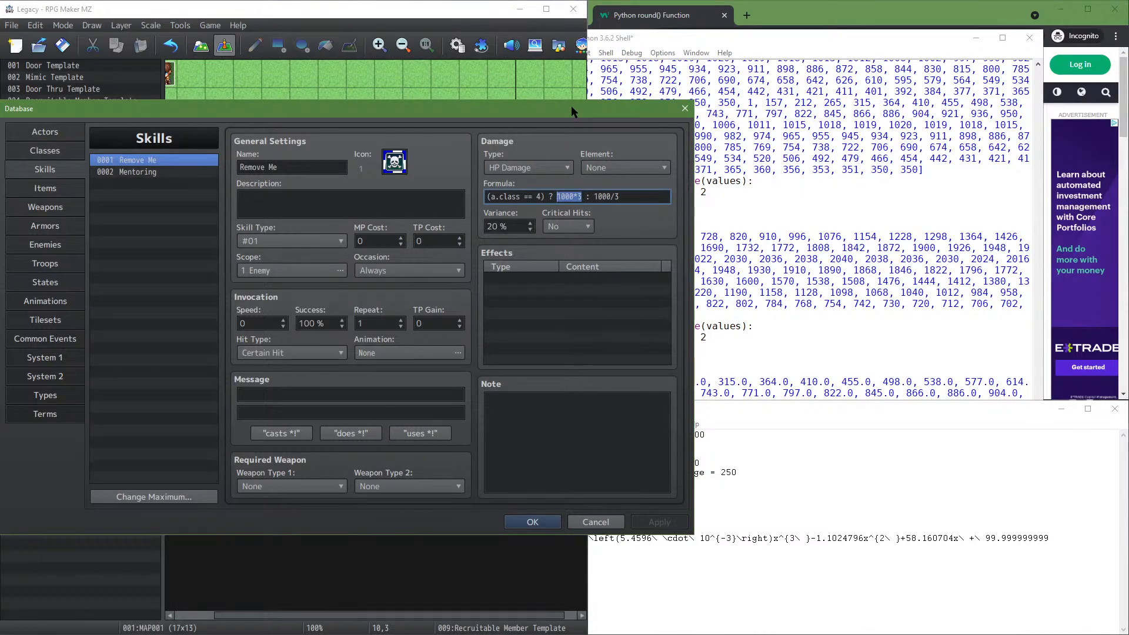
{"action": "key", "text": "ctrl+a"}
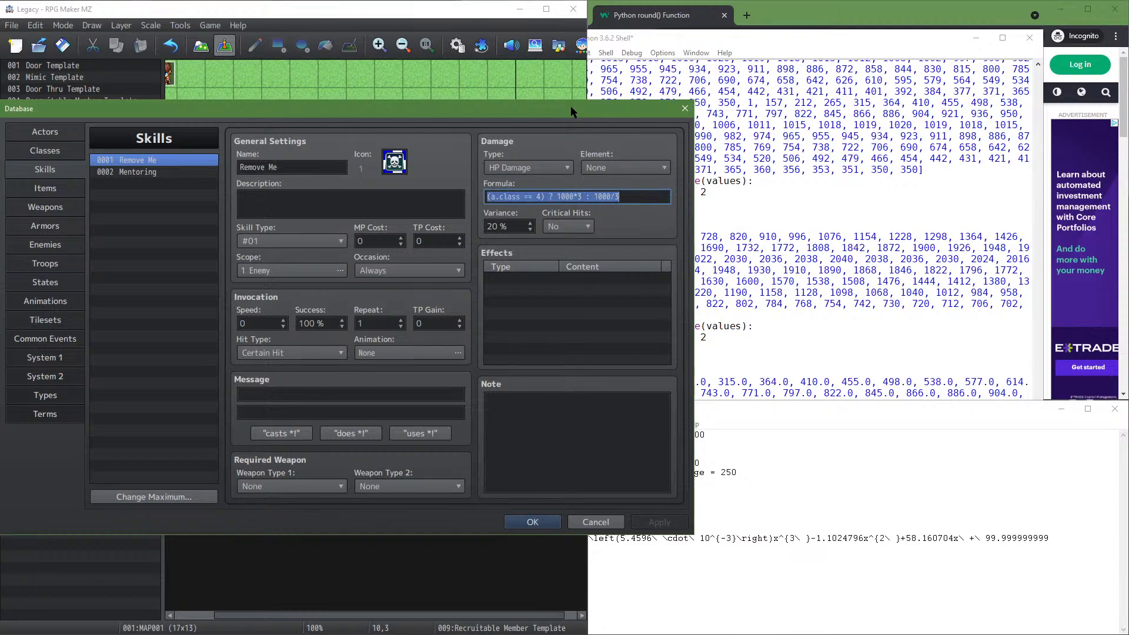
{"action": "key", "text": "ctrl+x"}
{"action": "left_click", "coordinate": [526, 402]}
{"action": "key", "text": "ctrl+v"}
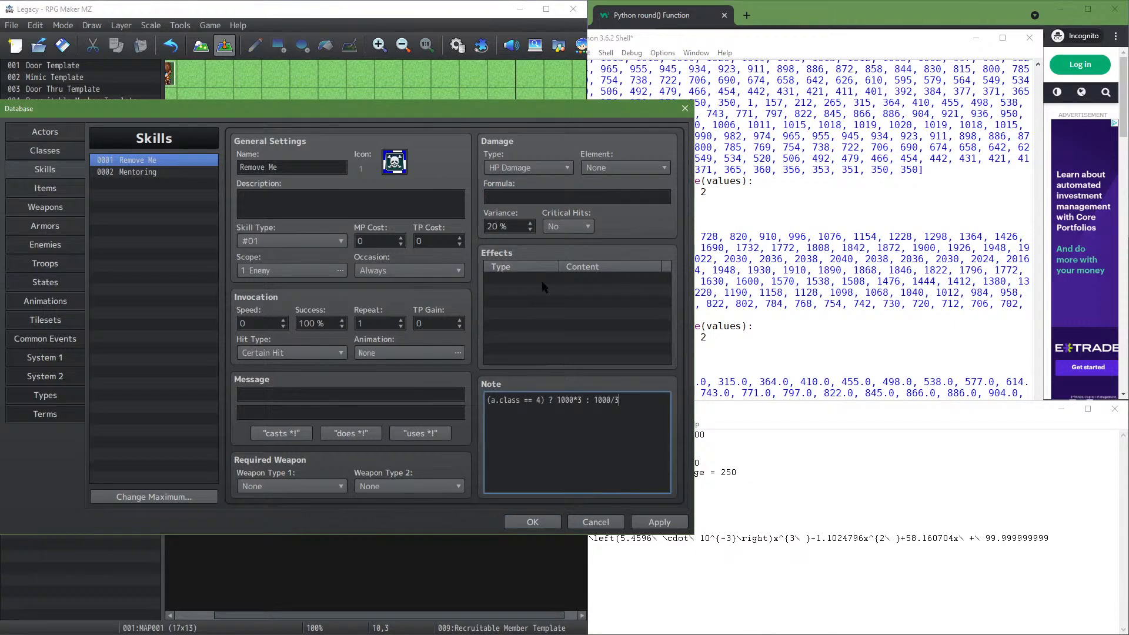
Set the Remove Me skill's damage formula to a.atk * 4 - b.def * 2, apply it and close the database
{"action": "left_click", "coordinate": [522, 191]}
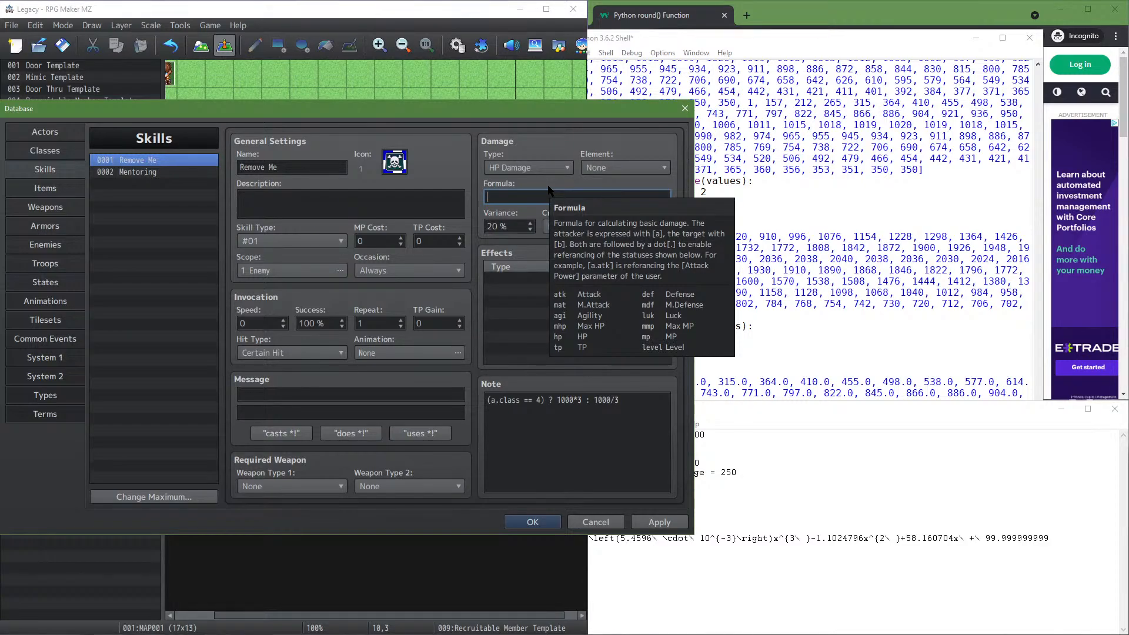
{"action": "type", "text": "a.atk * 4 - b"}
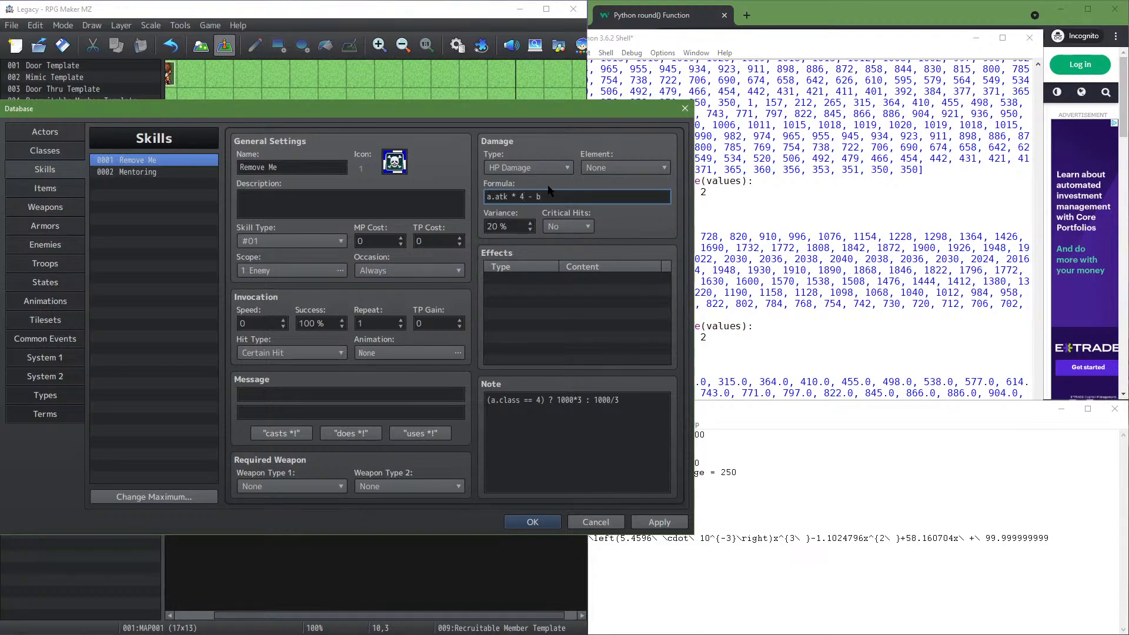
{"action": "key", "text": "BackSpace"}
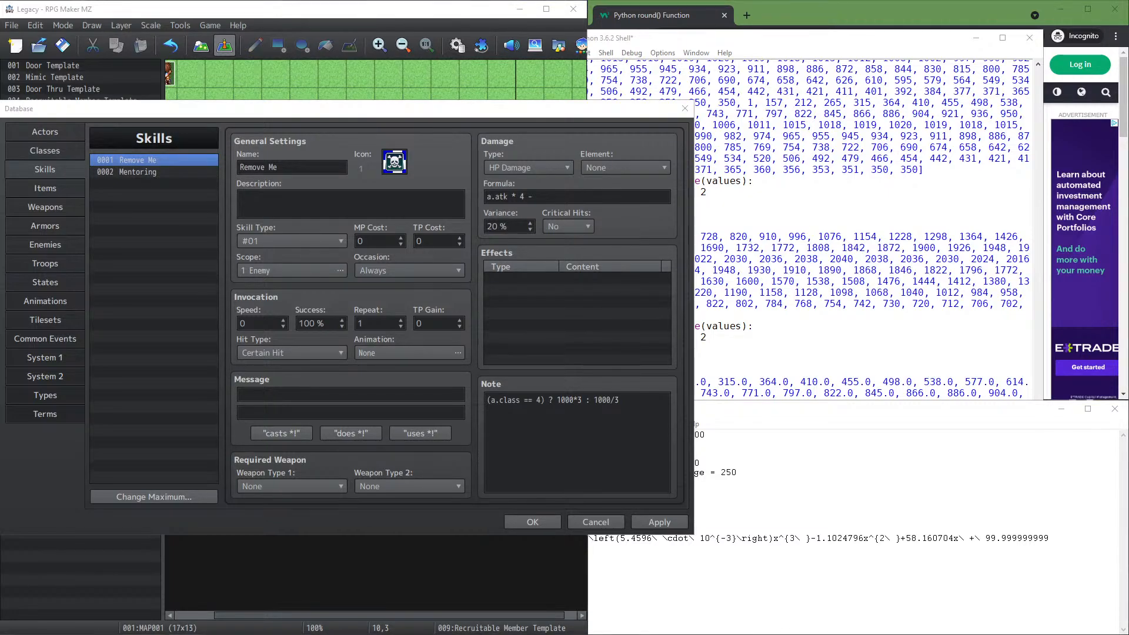
{"action": "left_click", "coordinate": [596, 194]}
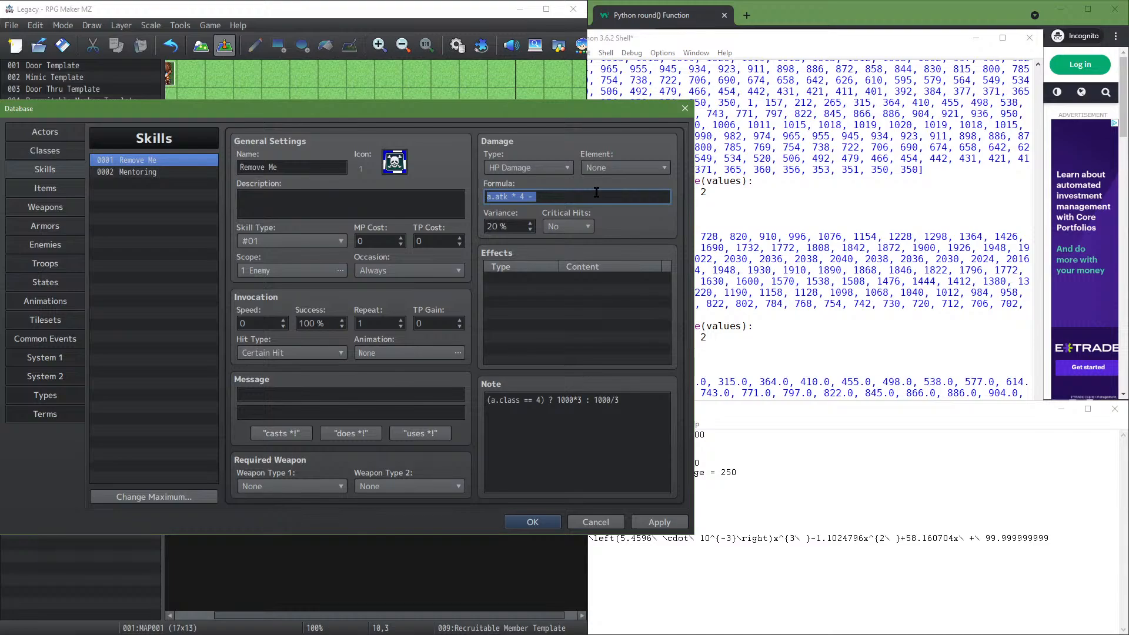
{"action": "left_click", "coordinate": [596, 194]}
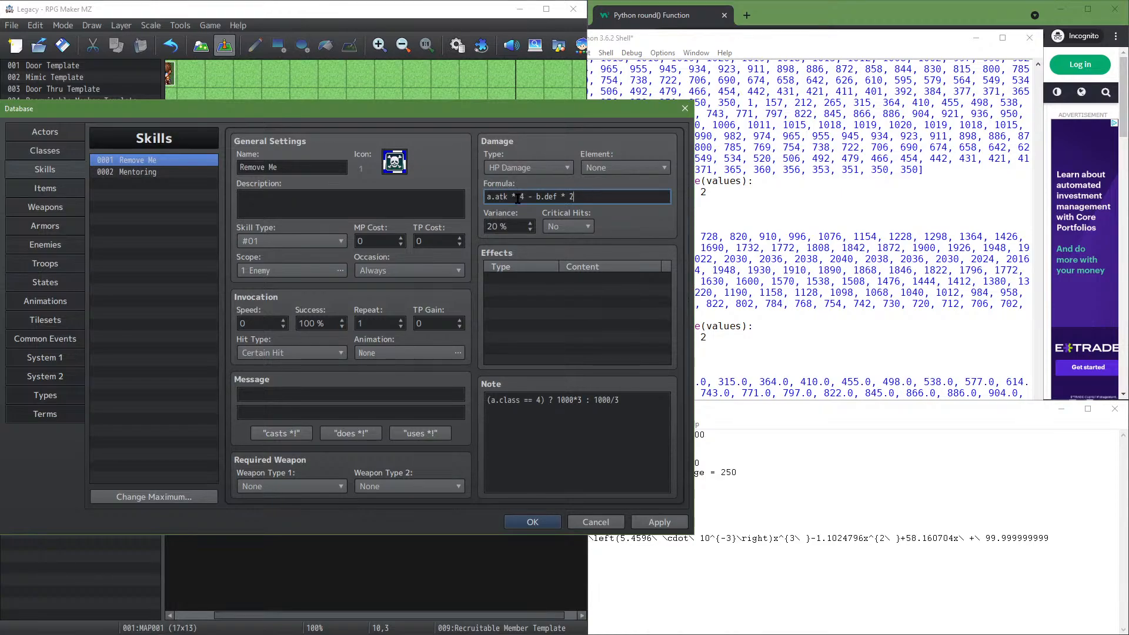
{"action": "mouse_move", "coordinate": [518, 198]}
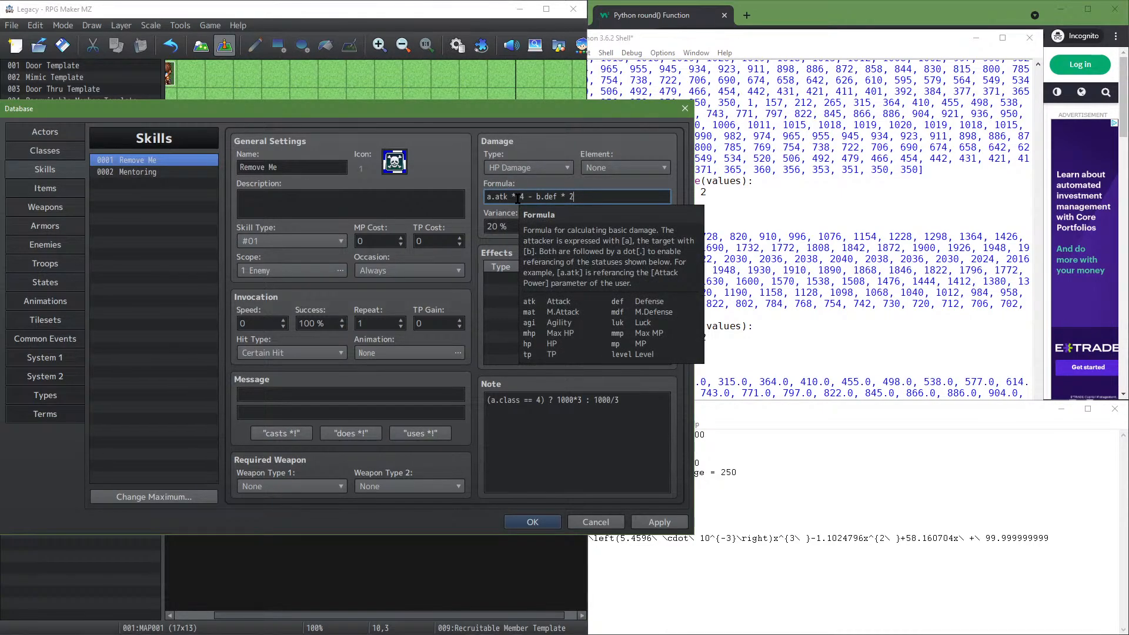
{"action": "left_click", "coordinate": [654, 522]}
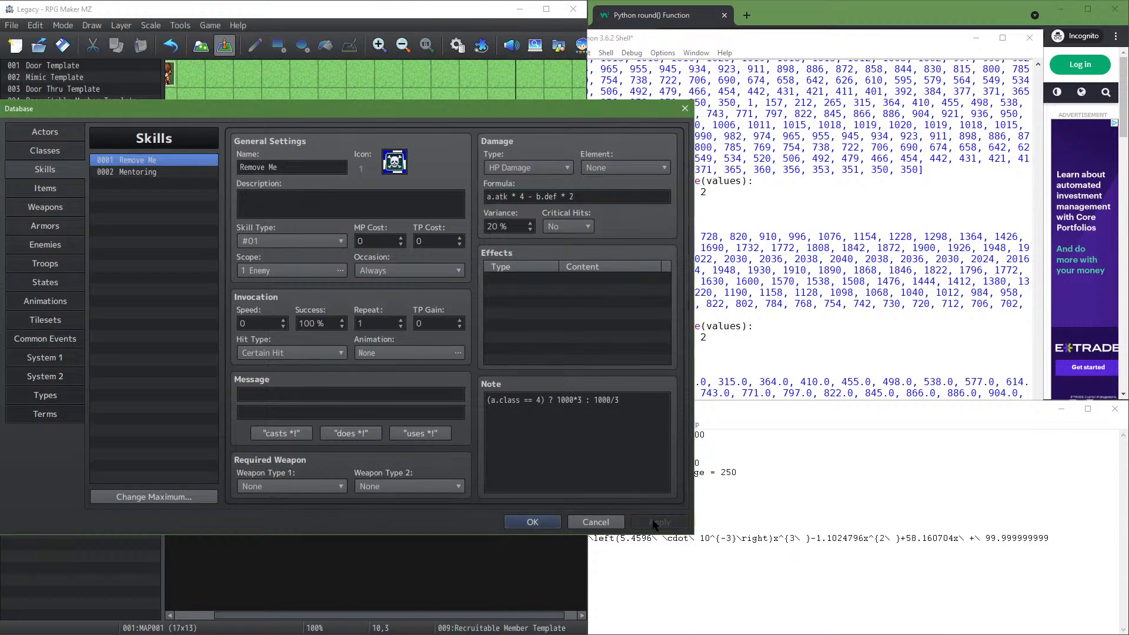
{"action": "left_click", "coordinate": [553, 525]}
Save the skill formula change, launch a fresh playtest and start a new game
{"action": "left_click", "coordinate": [210, 25]}
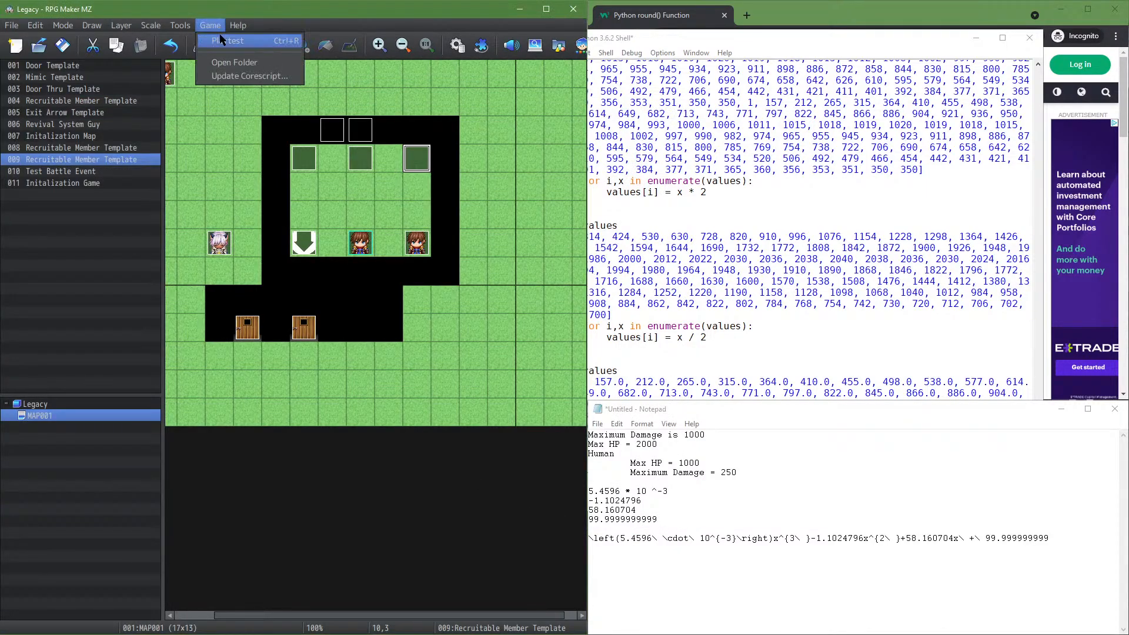
{"action": "left_click", "coordinate": [230, 61]}
{"action": "left_click", "coordinate": [272, 347]}
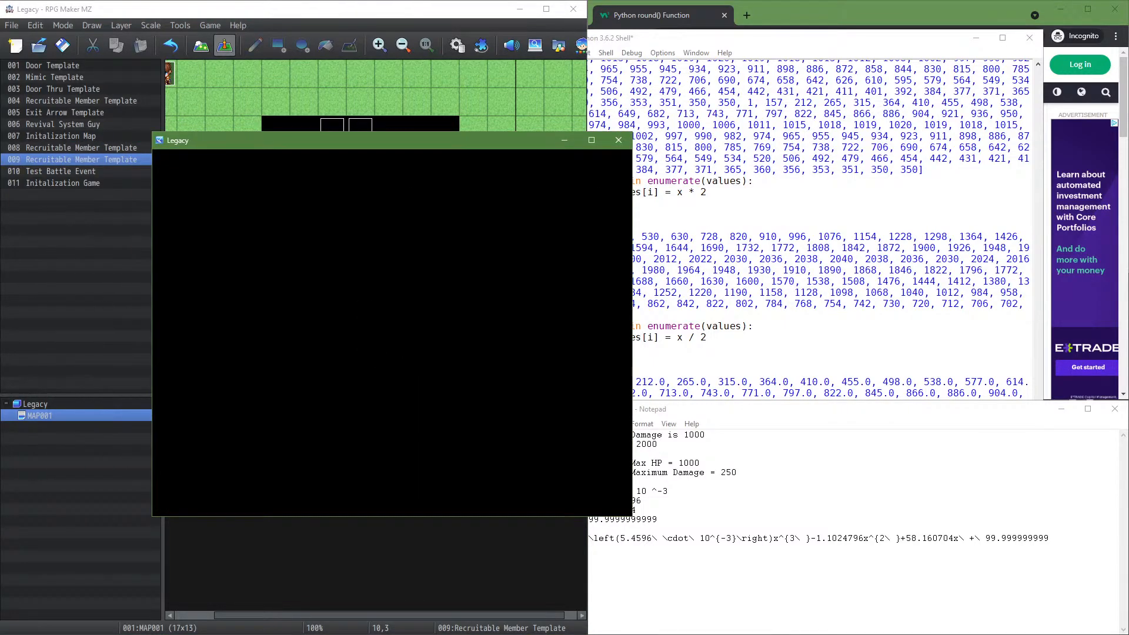
{"action": "key", "text": "Return"}
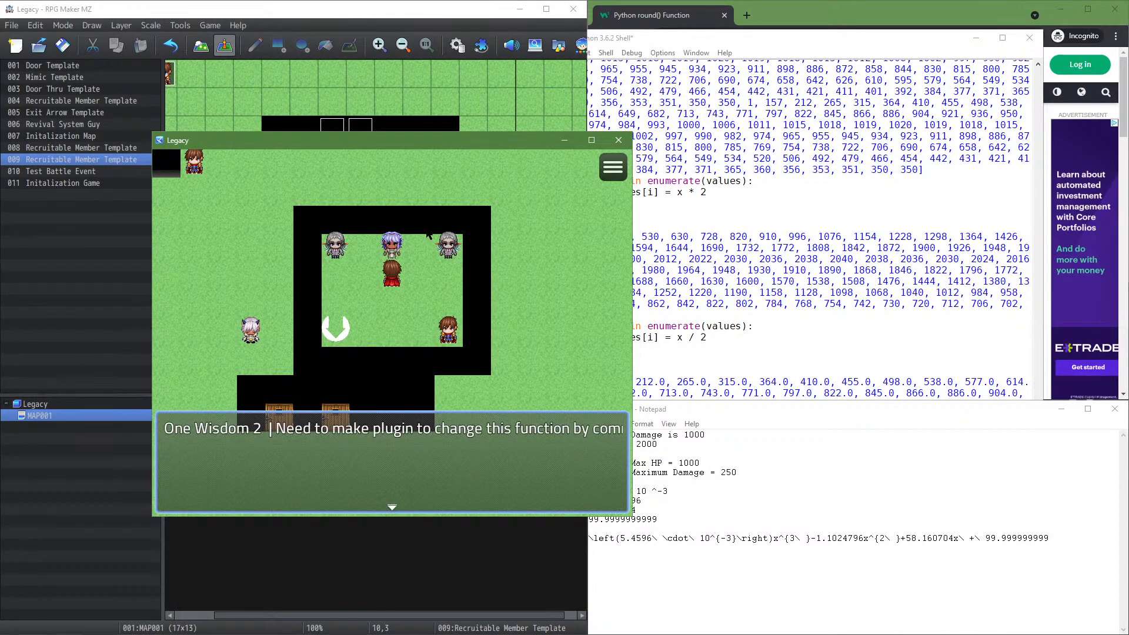
Recruit four party members in the walled room and open the party menu to review their classes and HP
{"action": "key", "text": "Return"}
{"action": "key", "text": "Right"}
{"action": "key", "text": "Right"}
{"action": "key", "text": "Up"}
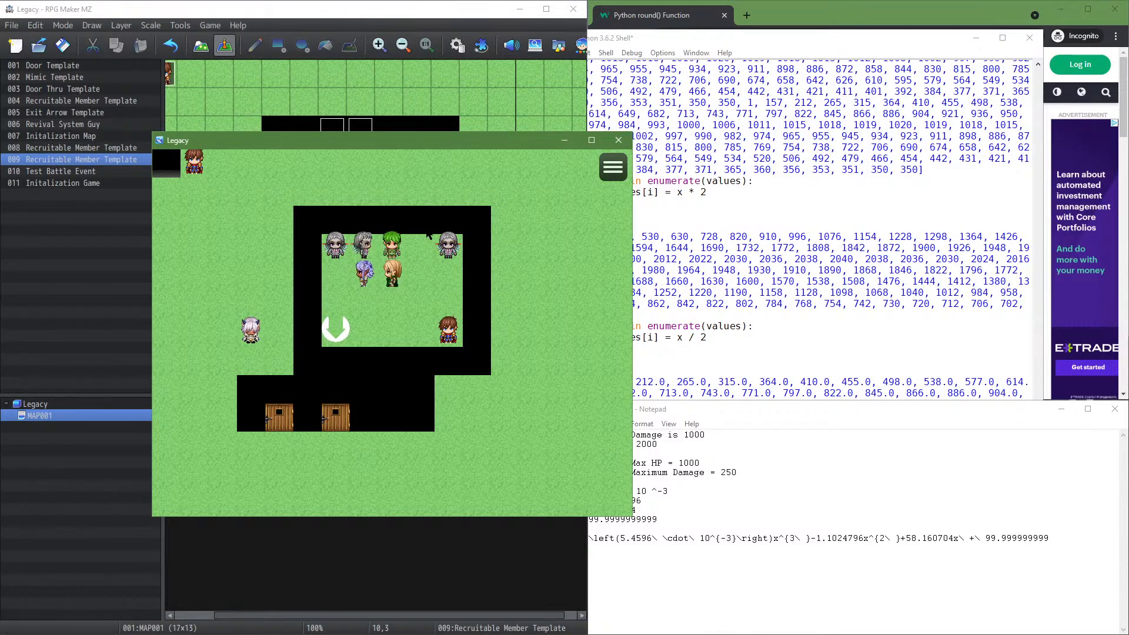
{"action": "key", "text": "Up"}
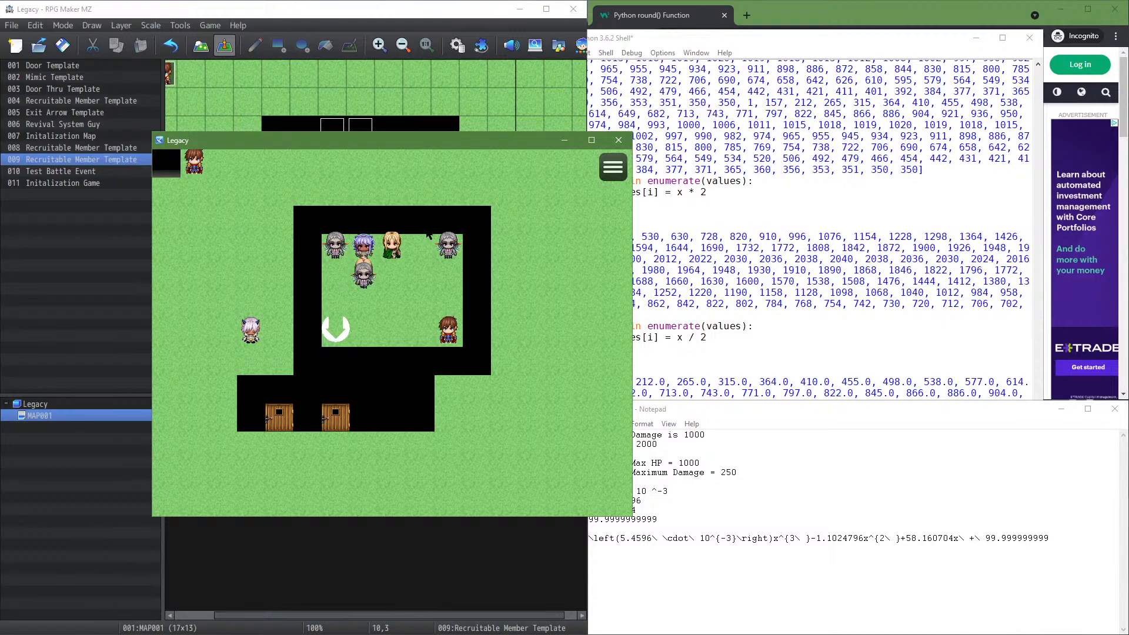
{"action": "key", "text": "Return"}
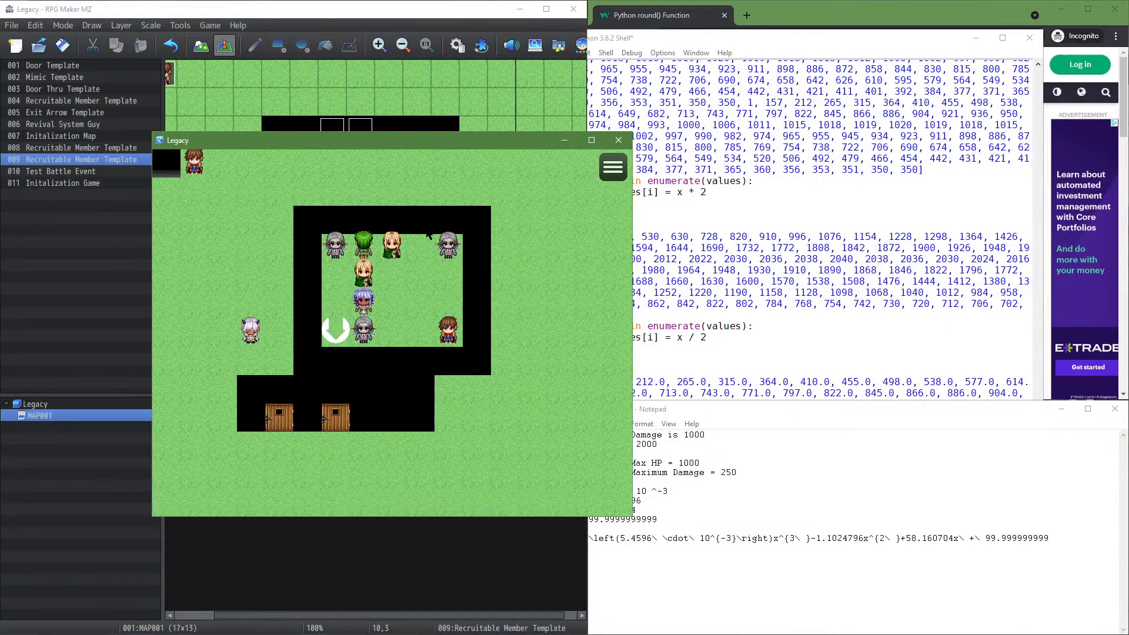
{"action": "key", "text": "Escape"}
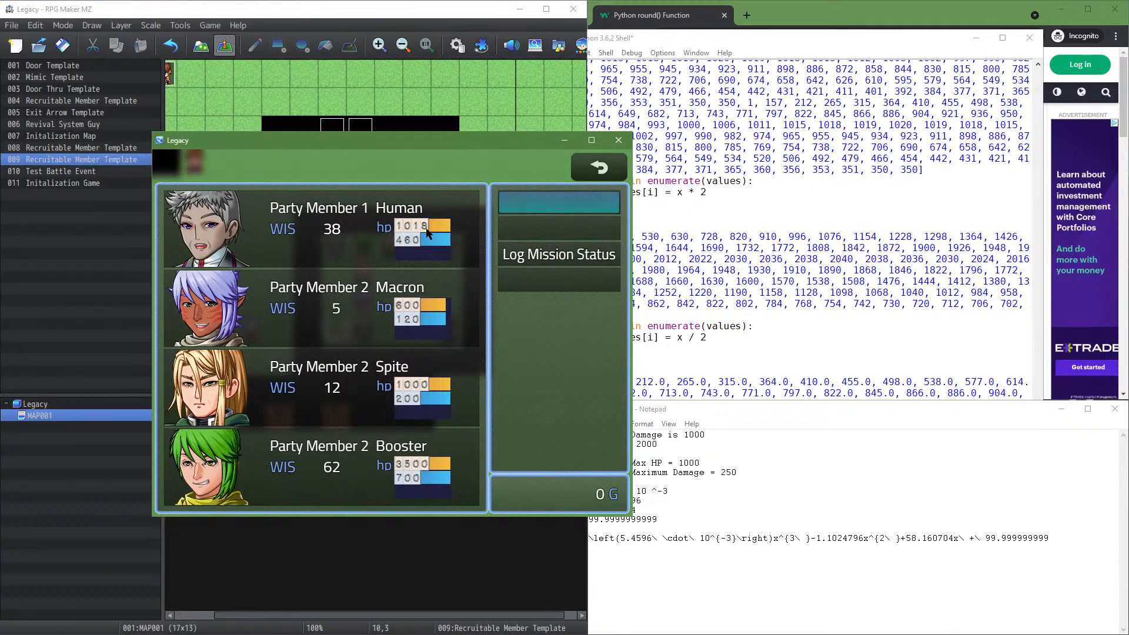
Leave the party menu, read the Party Member 2 wisdom message and start the test battle with the recruited party
{"action": "key", "text": "Escape"}
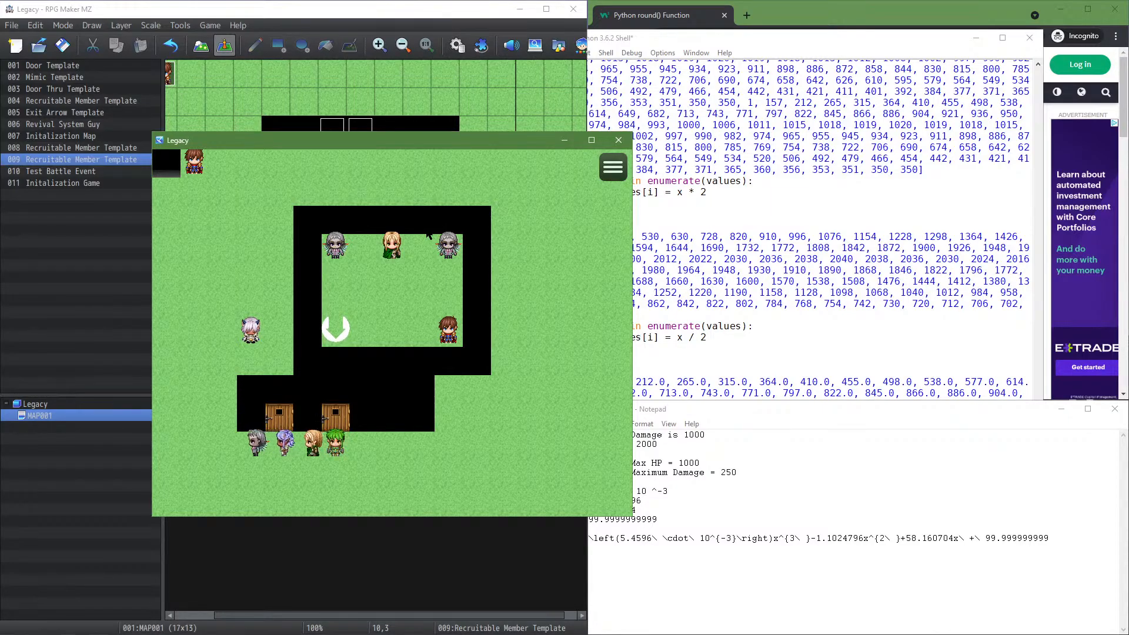
{"action": "key", "text": "Return"}
{"action": "key", "text": "Return"}
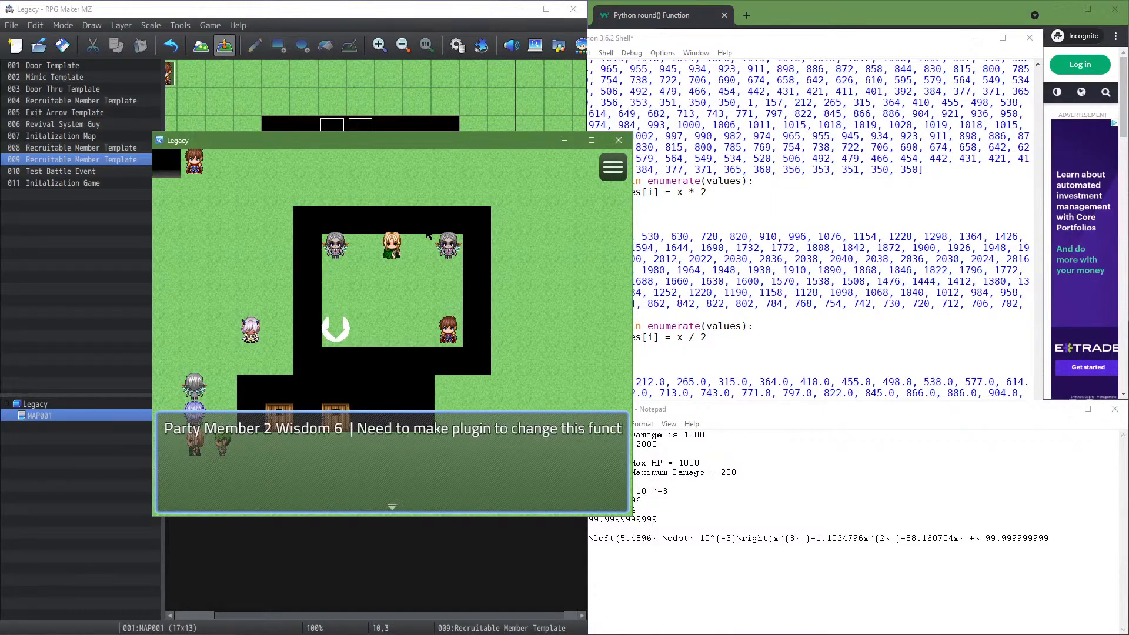
{"action": "key", "text": "Up"}
{"action": "key", "text": "Up"}
{"action": "key", "text": "Right"}
{"action": "key", "text": "Return"}
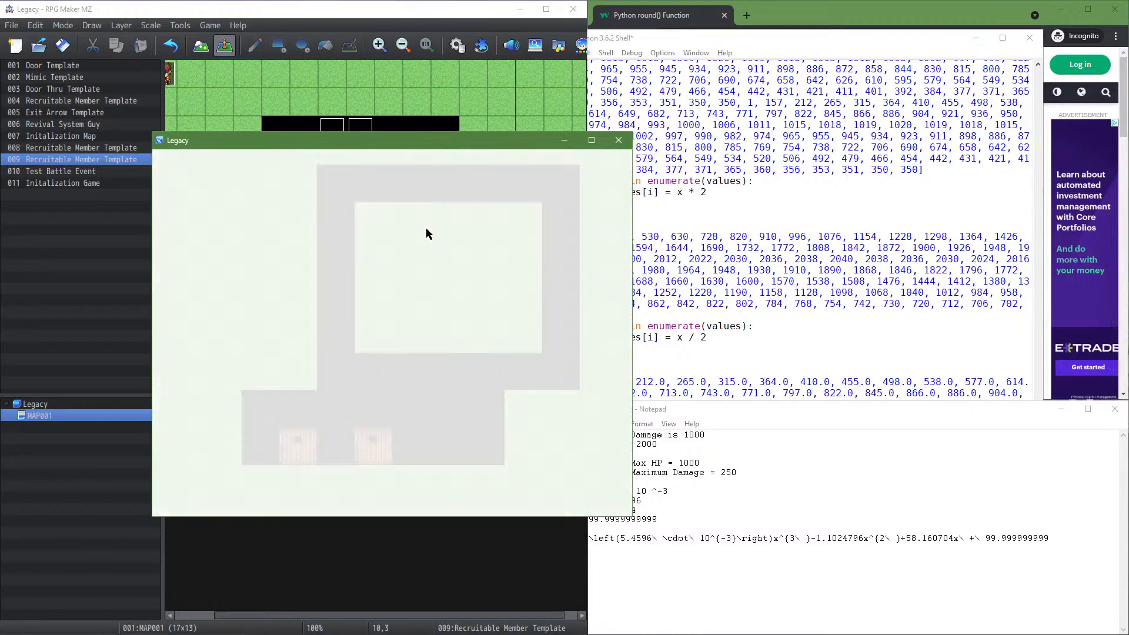
Attack the enemy with the first party member to test the damage formula, and end the playtest
{"action": "key", "text": "Return"}
{"action": "key", "text": "Return"}
{"action": "key", "text": "Return"}
{"action": "key", "text": "Return"}
{"action": "key", "text": "Return"}
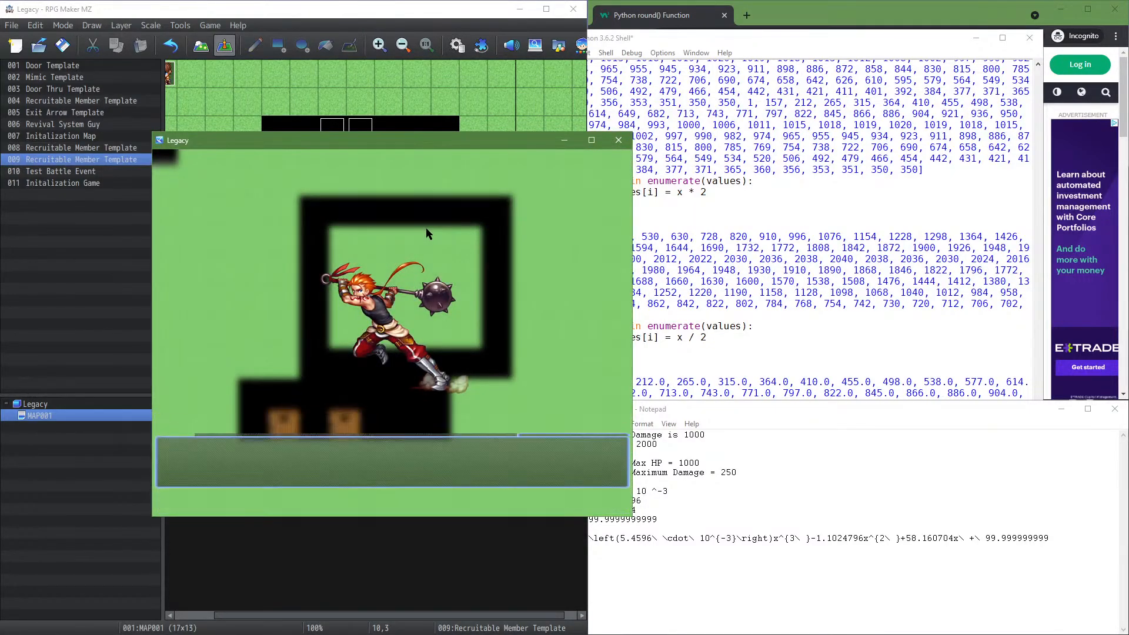
{"action": "key", "text": "Return"}
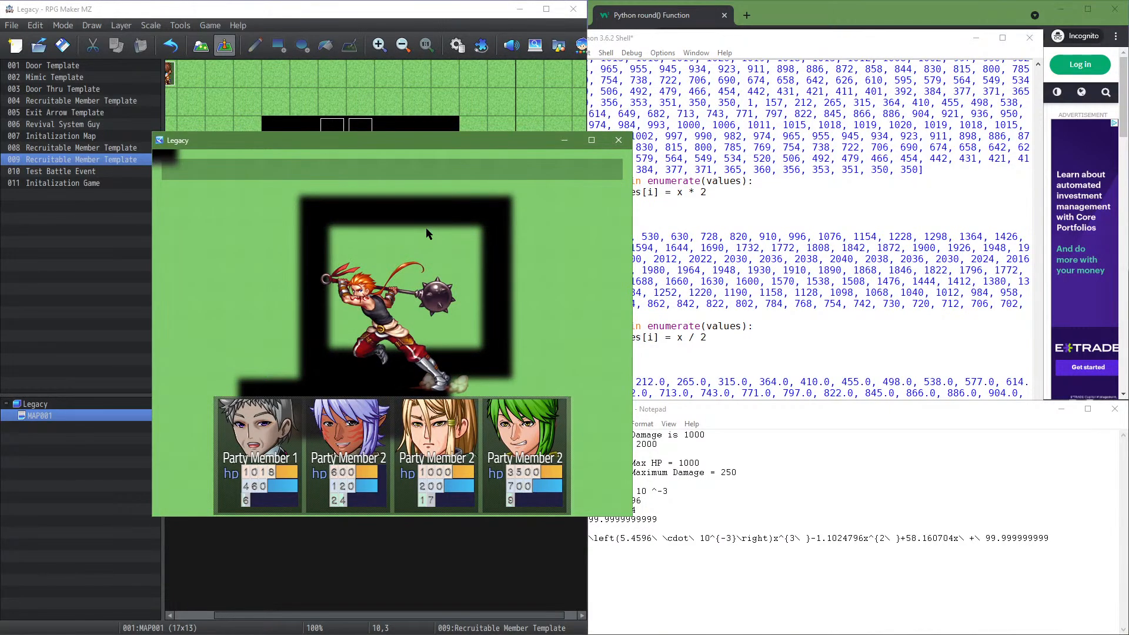
{"action": "key", "text": "Return"}
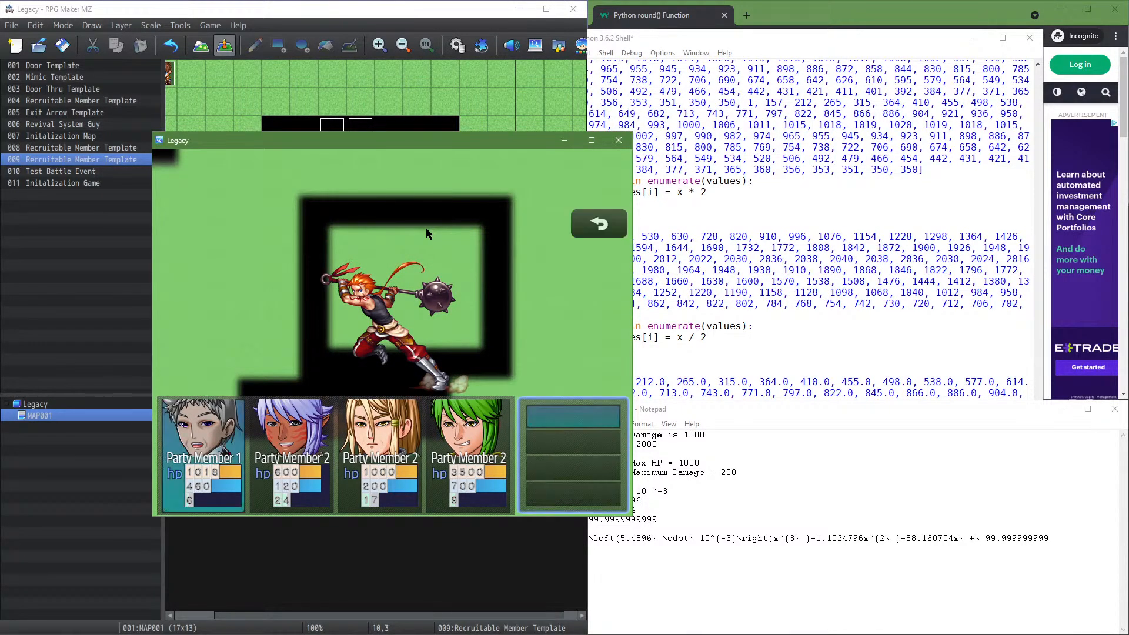
{"action": "key", "text": "Return"}
{"action": "key", "text": "Return"}
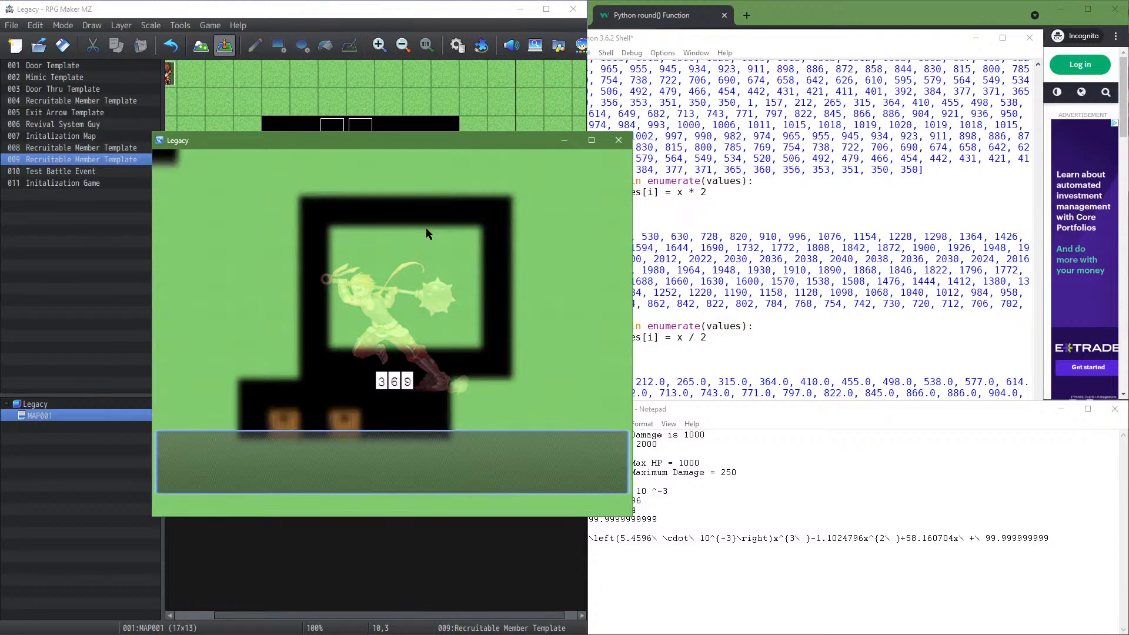
{"action": "left_click", "coordinate": [622, 144]}
{"action": "key", "text": "Return"}
{"action": "key", "text": "Escape"}
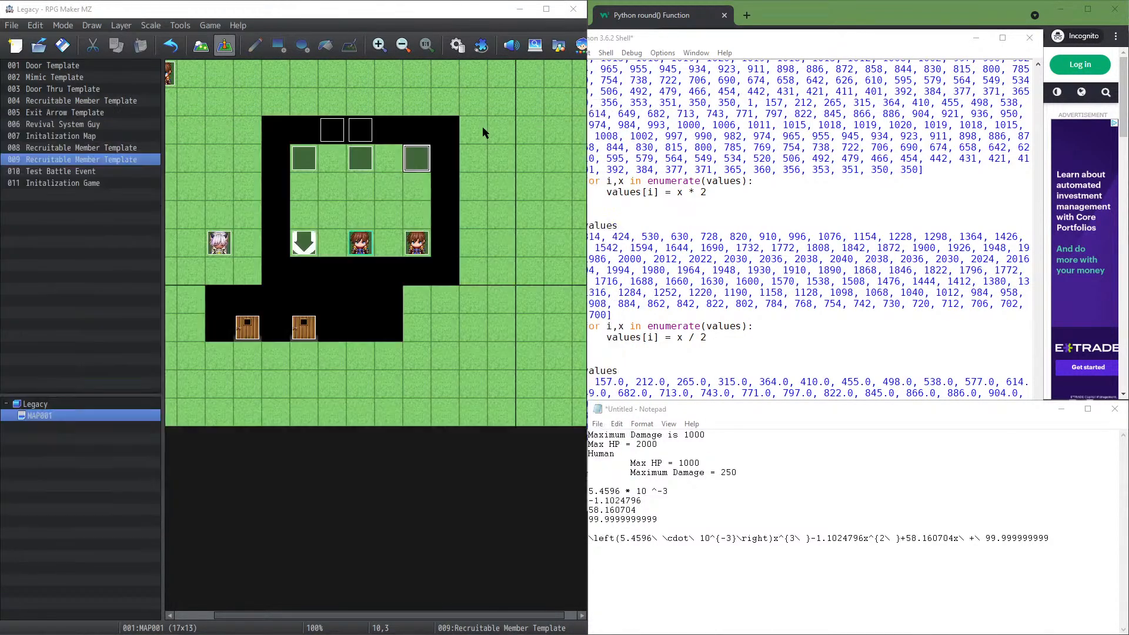
Review the Invisible Enemy's HP, attack and defense in the database and close it without edits
{"action": "left_click", "coordinate": [457, 45]}
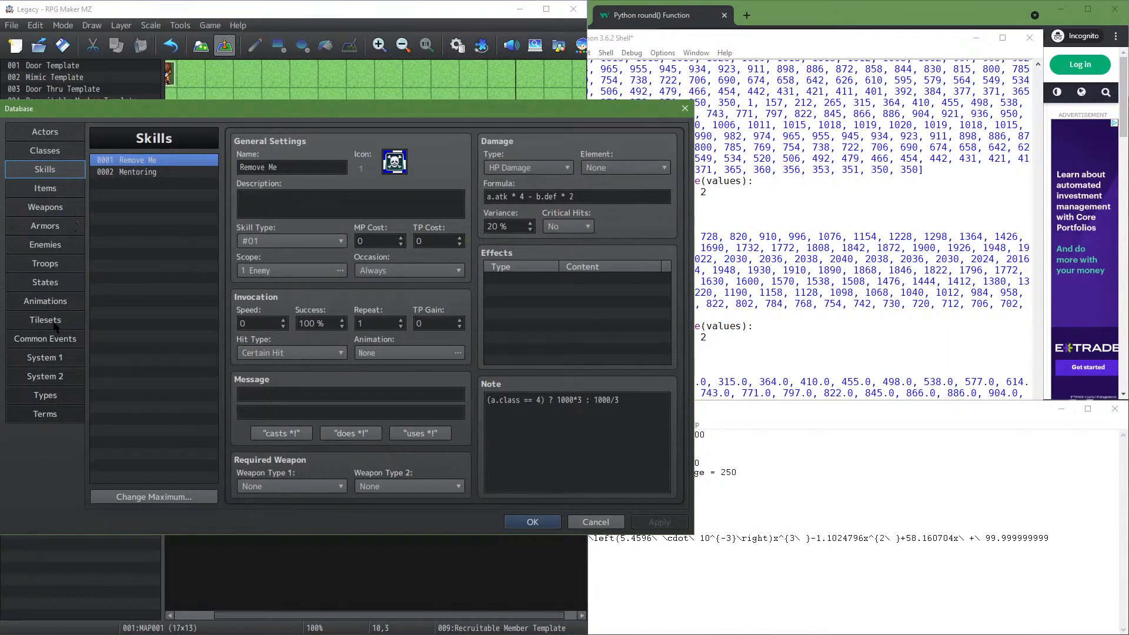
{"action": "left_click", "coordinate": [57, 243]}
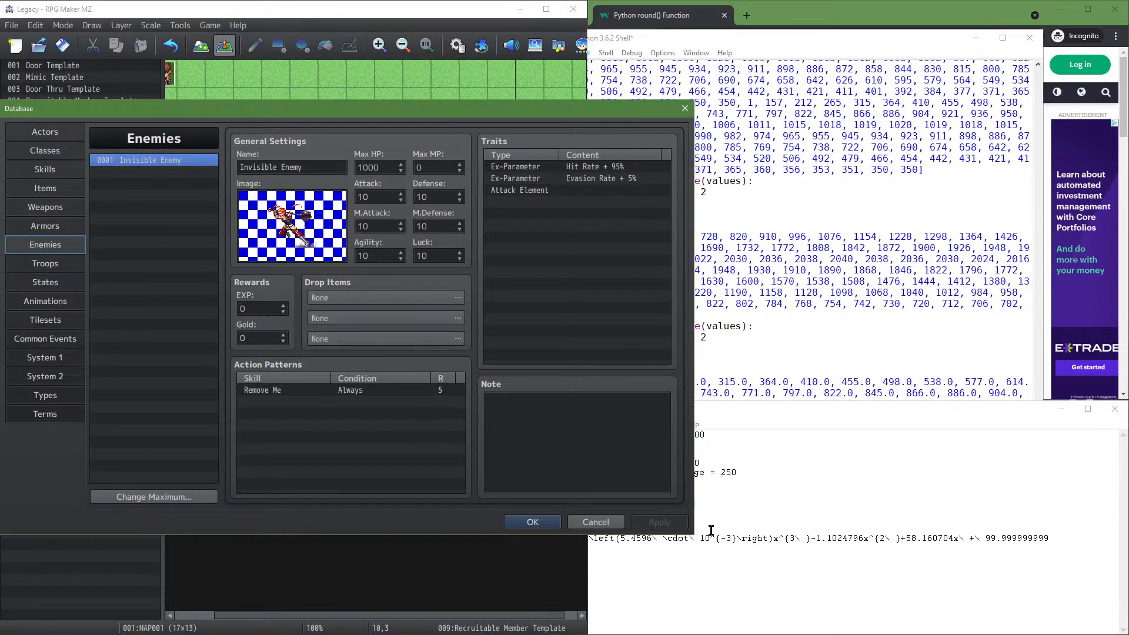
{"action": "left_click", "coordinate": [547, 523]}
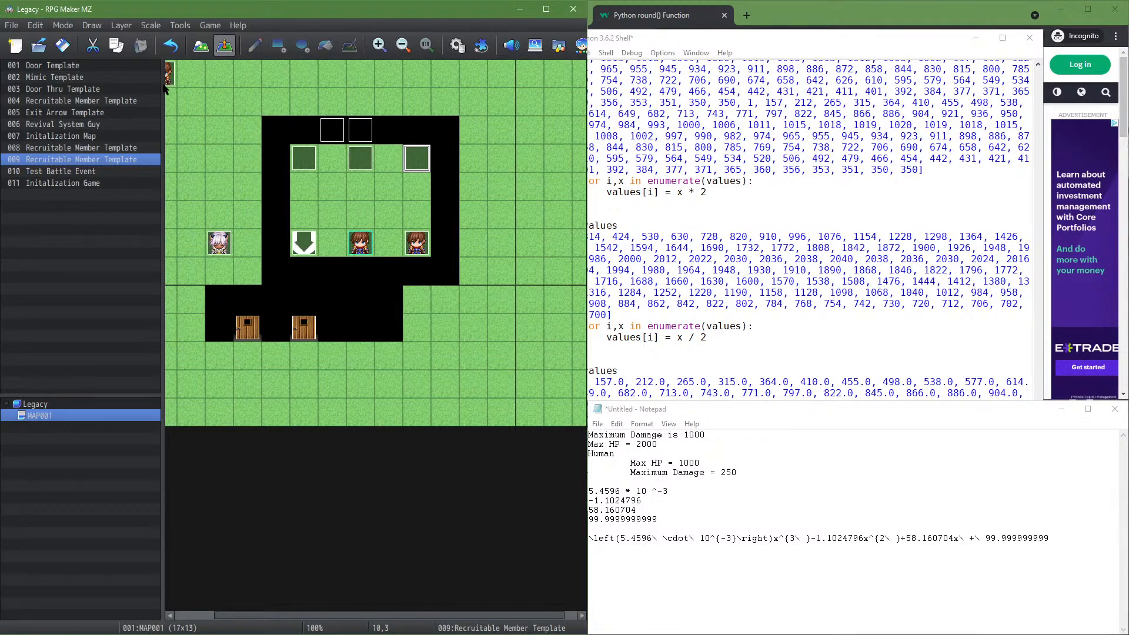
{"action": "left_click", "coordinate": [180, 26]}
{"action": "left_click", "coordinate": [186, 41]}
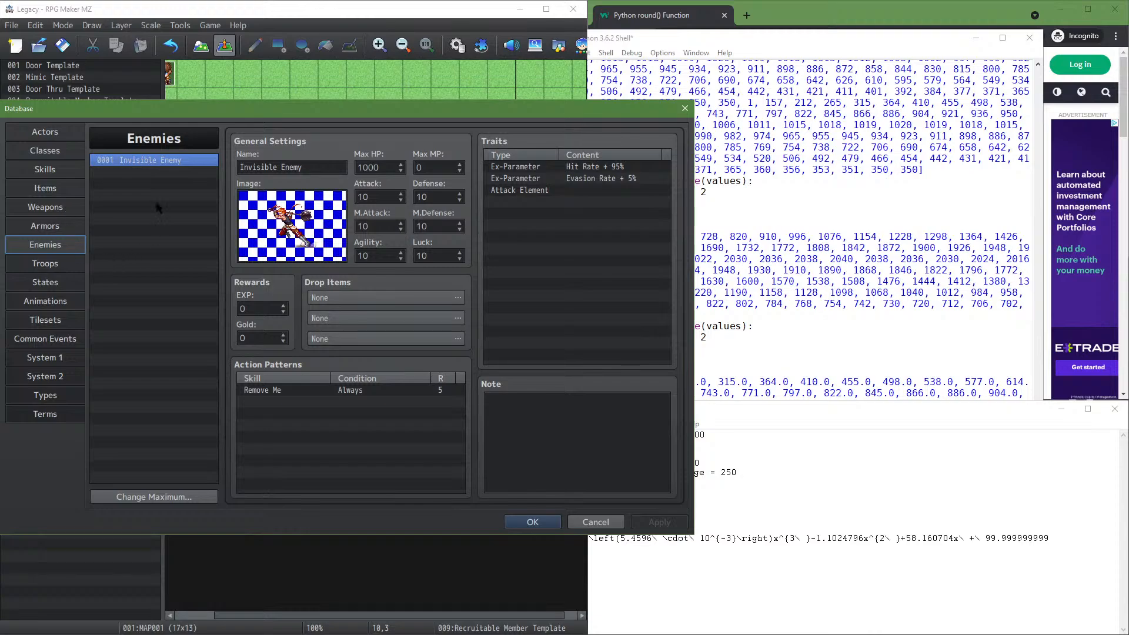
{"action": "left_click", "coordinate": [531, 522]}
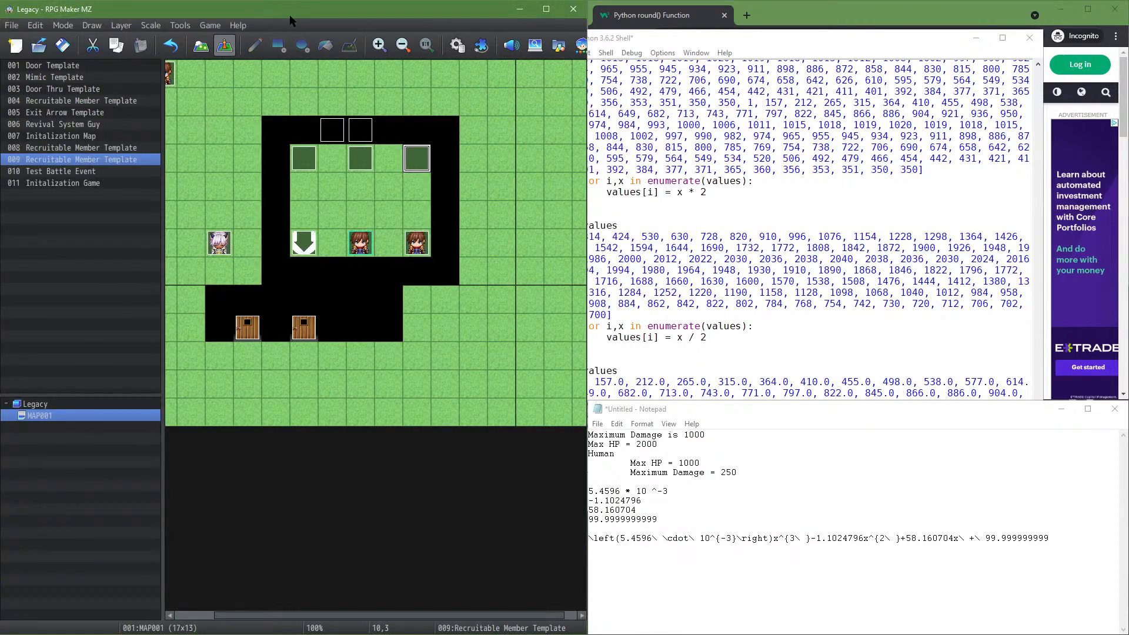
Switch to GIMP with the Actor1.png sprite sheet and enlarge it to 200% with its full width in view
{"action": "left_click", "coordinate": [210, 25]}
{"action": "left_click", "coordinate": [250, 68]}
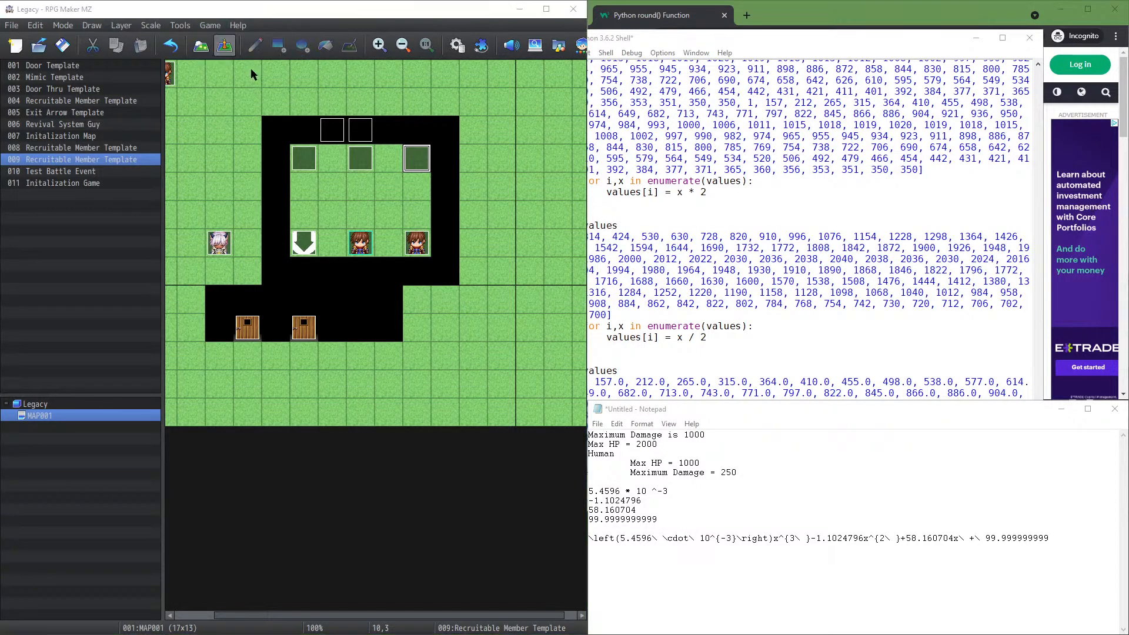
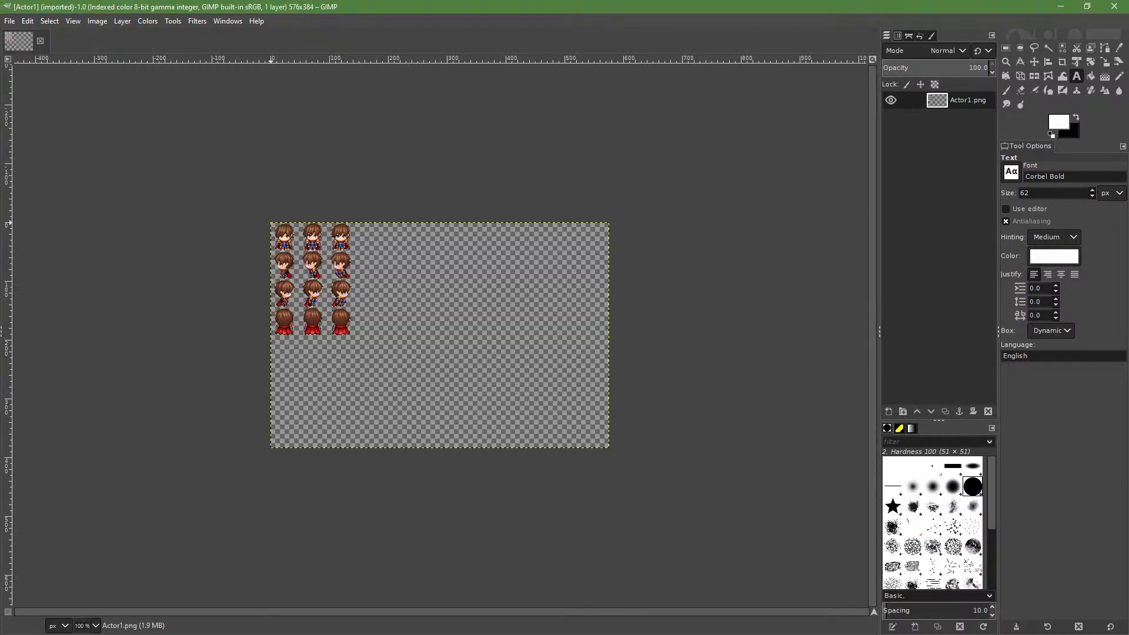
{"action": "scroll", "coordinate": [163, 247], "scroll_direction": "up", "scroll_amount": 3, "text": "ctrl"}
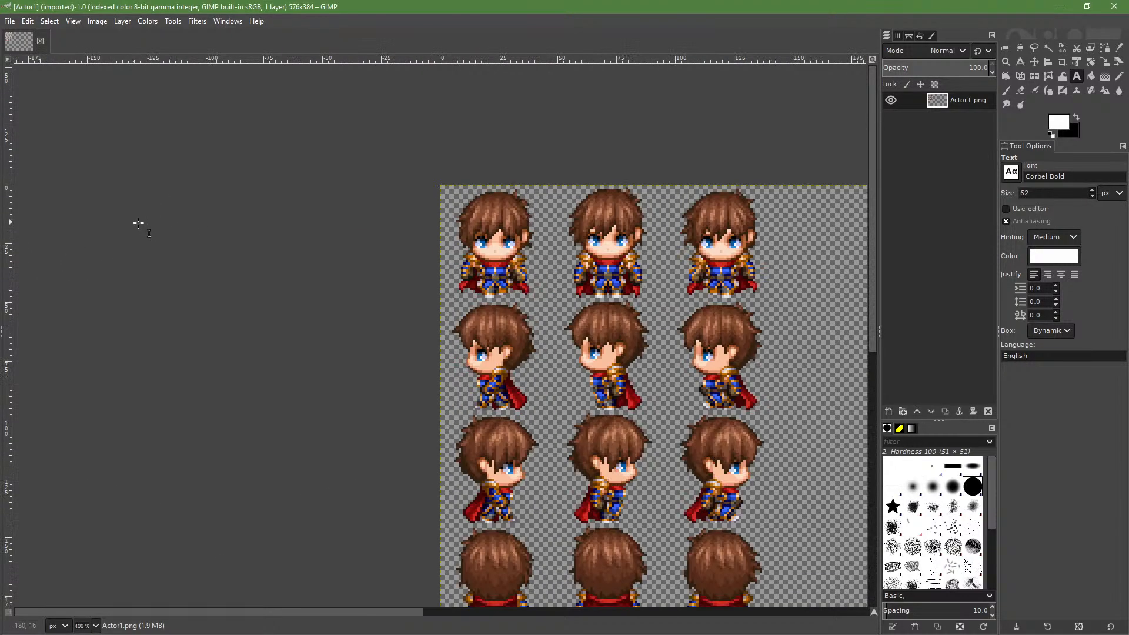
{"action": "scroll", "coordinate": [150, 218], "scroll_direction": "down", "scroll_amount": 1, "text": "ctrl"}
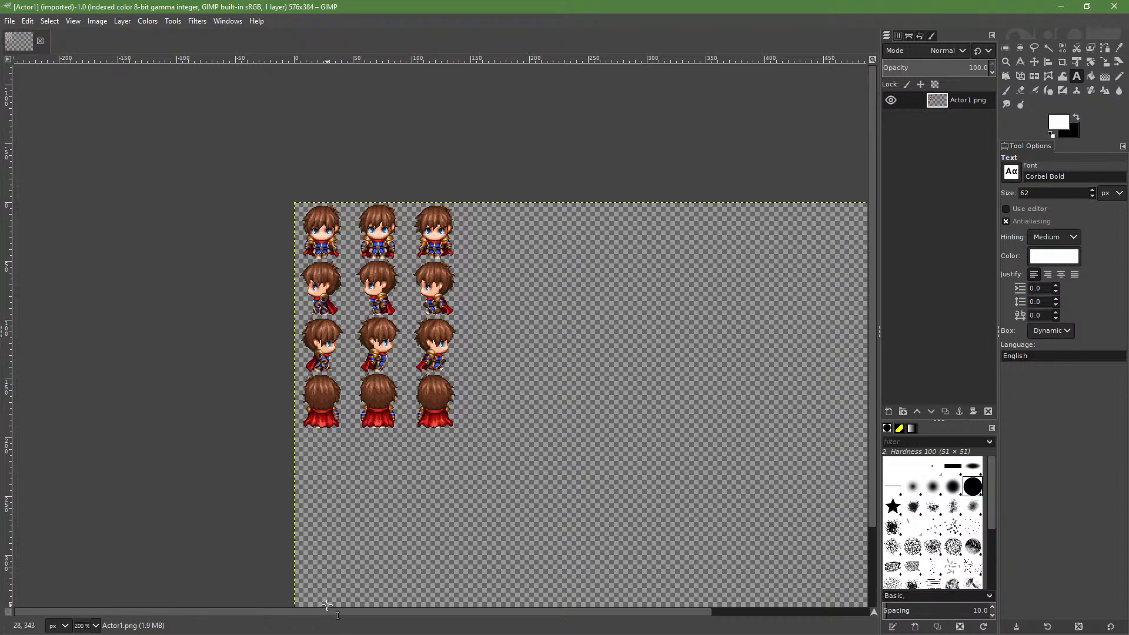
{"action": "left_click_drag", "start_coordinate": [323, 612], "coordinate": [433, 608]}
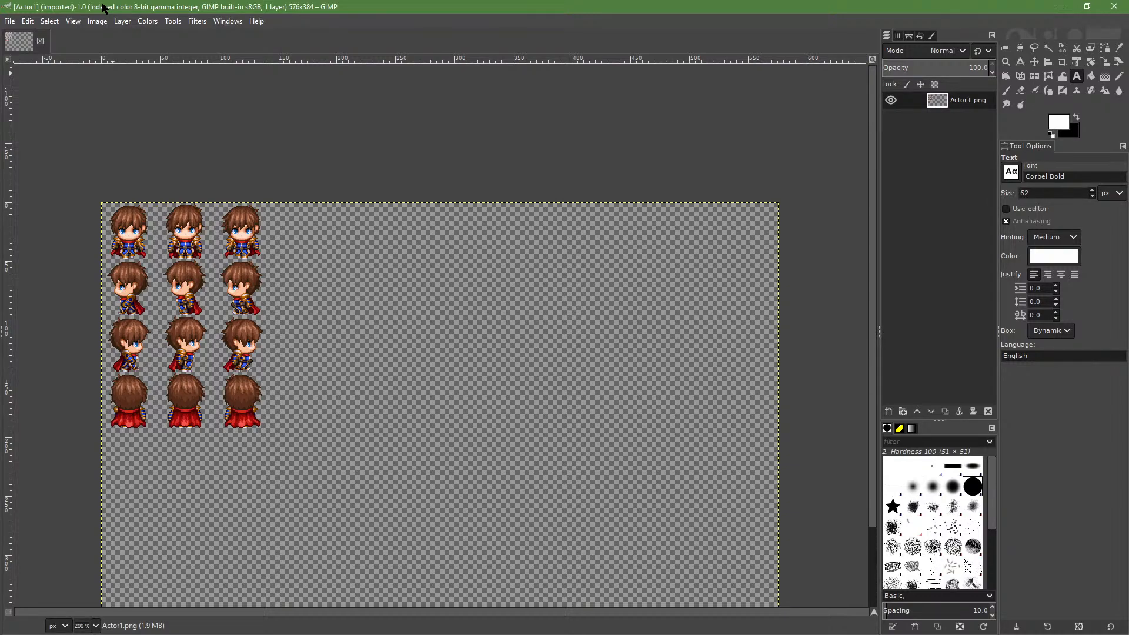
Configure the image grid with 48-pixel horizontal and vertical spacing
{"action": "left_click", "coordinate": [73, 22]}
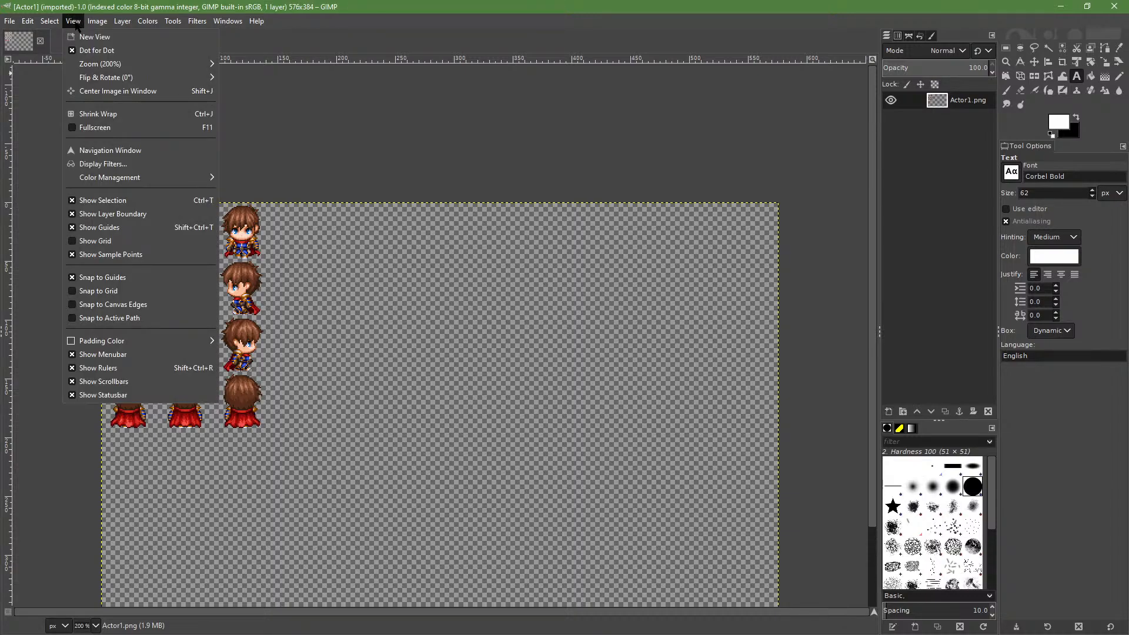
{"action": "mouse_move", "coordinate": [123, 24]}
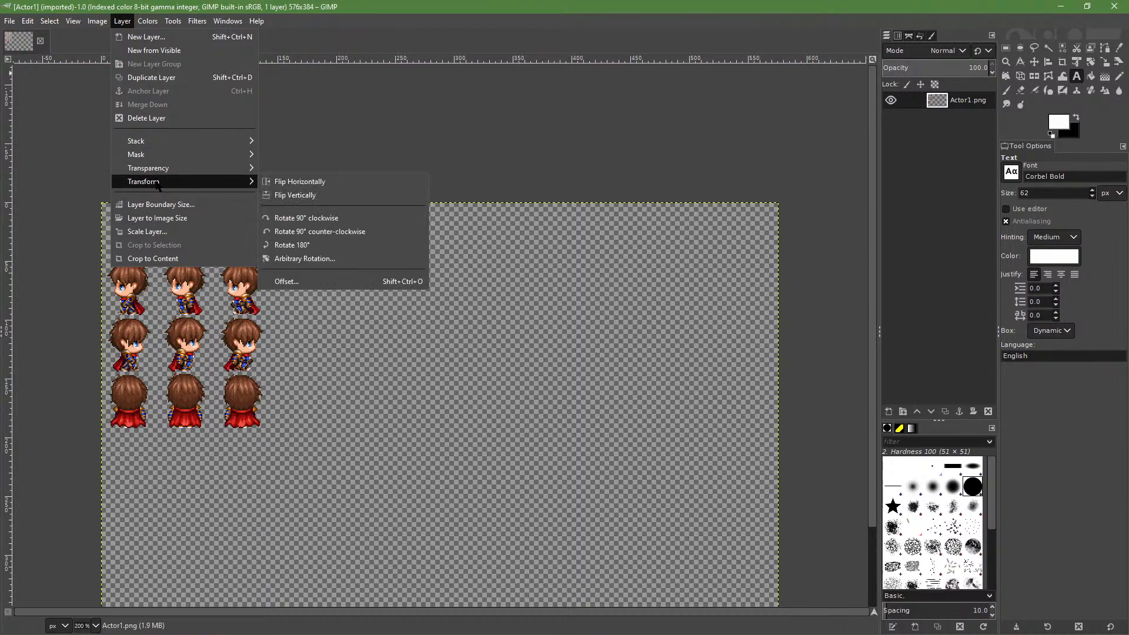
{"action": "mouse_move", "coordinate": [165, 144]}
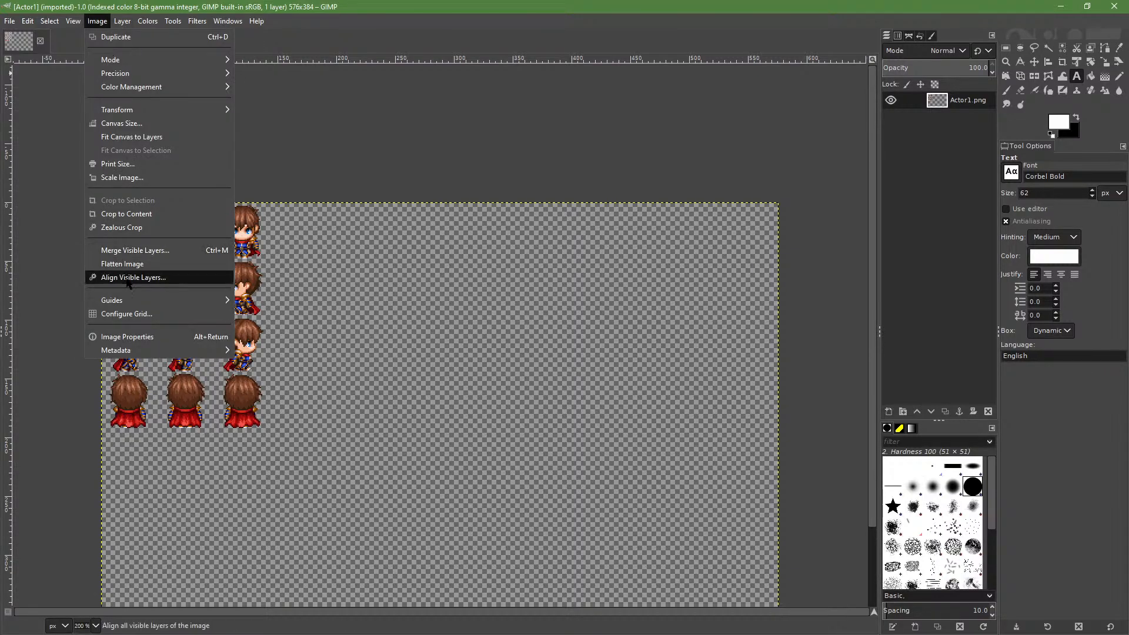
{"action": "mouse_move", "coordinate": [140, 301]}
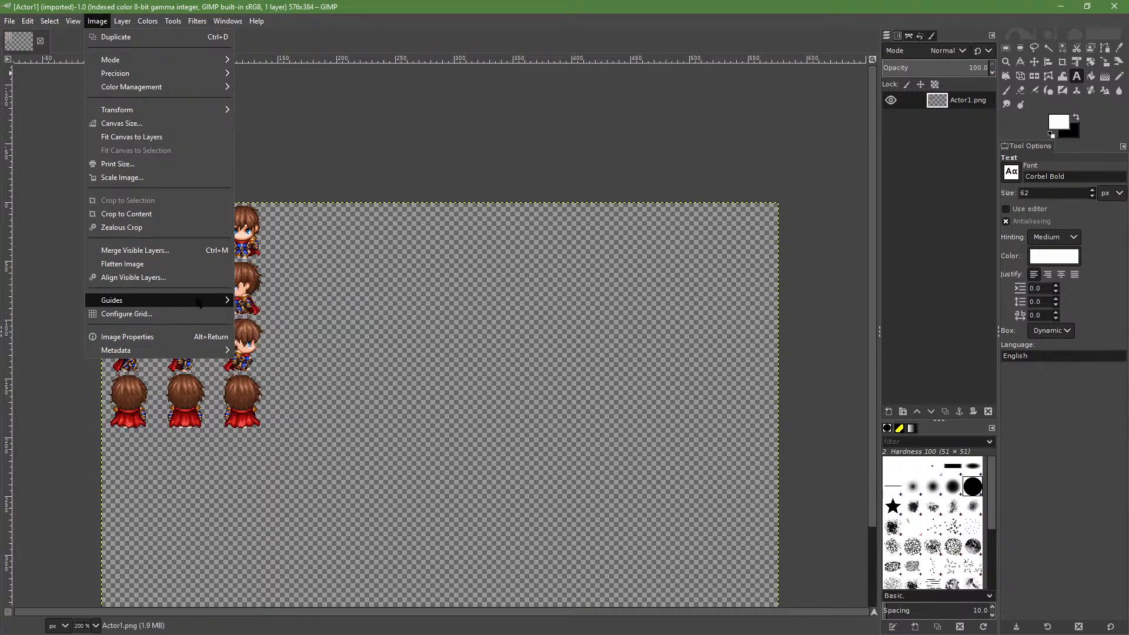
{"action": "left_click", "coordinate": [132, 314]}
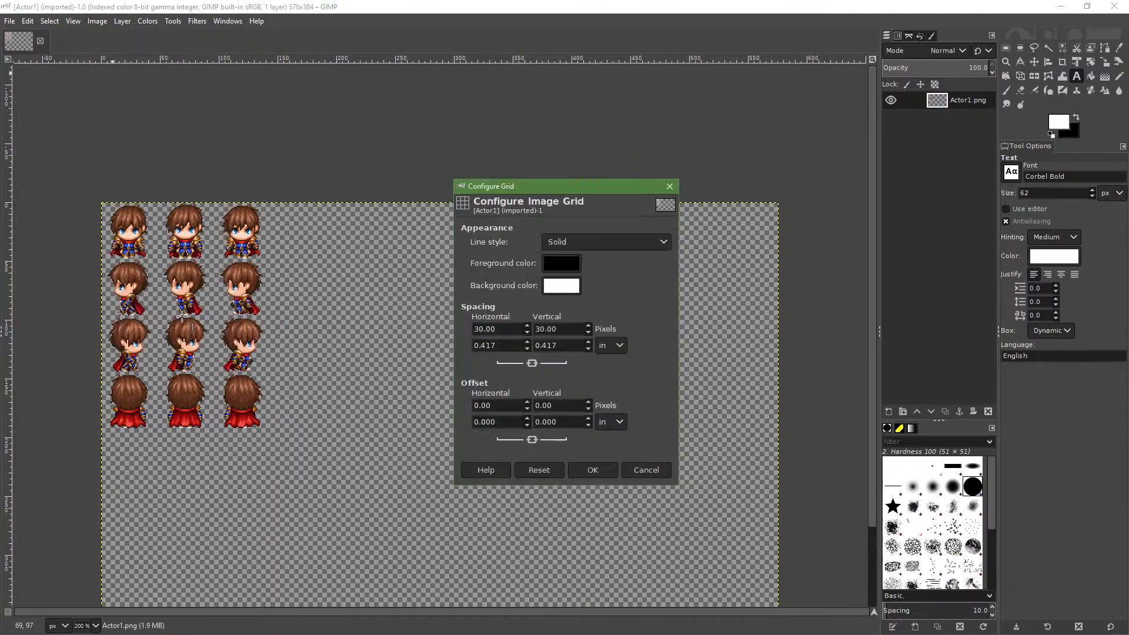
{"action": "double_click", "coordinate": [496, 330]}
{"action": "type", "text": "48"}
{"action": "key", "text": "Tab"}
{"action": "left_click", "coordinate": [589, 472]}
Disable snapping to guides, enable snapping to the grid and show the grid over the sprite sheet
{"action": "left_click", "coordinate": [73, 21]}
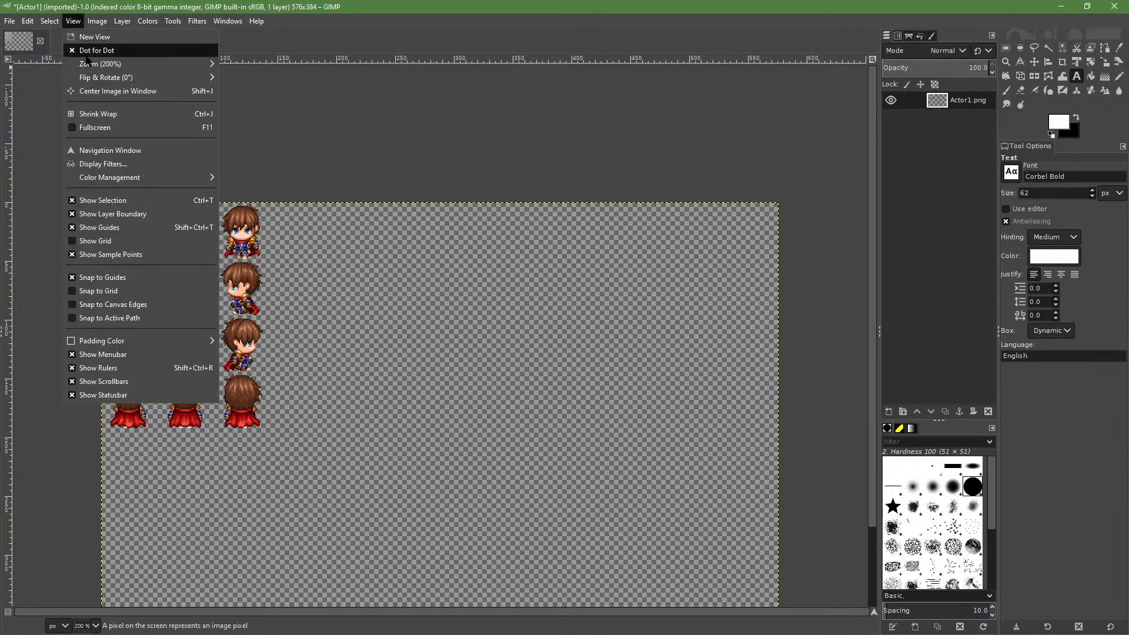
{"action": "left_click", "coordinate": [126, 295]}
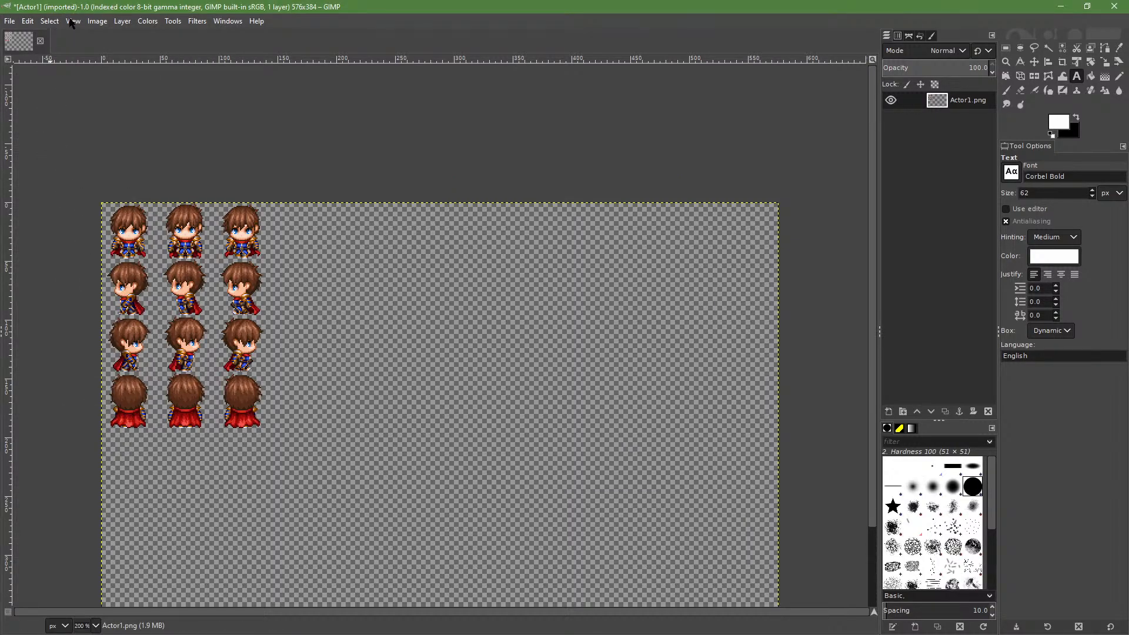
{"action": "left_click", "coordinate": [73, 21]}
{"action": "left_click", "coordinate": [118, 292]}
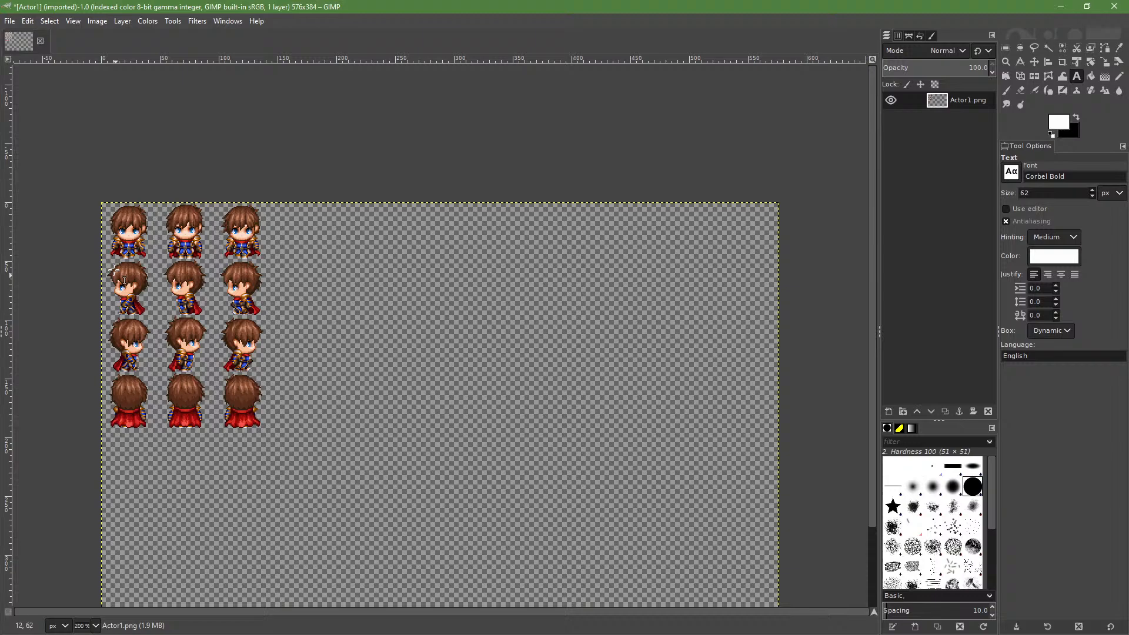
{"action": "left_click", "coordinate": [73, 21]}
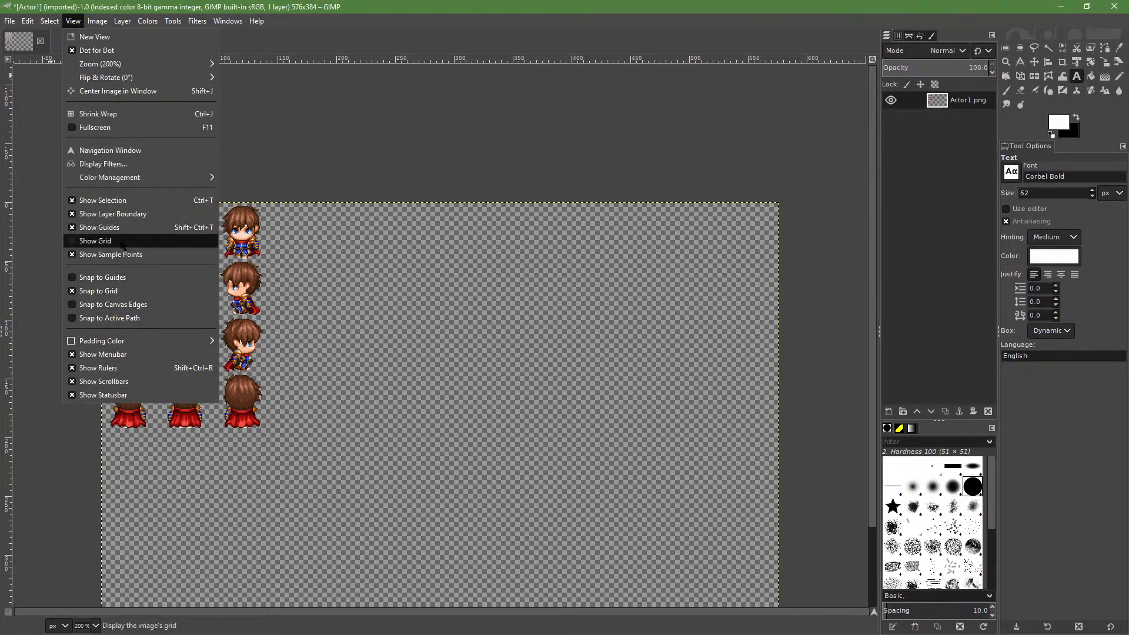
{"action": "left_click", "coordinate": [100, 241]}
Make a rectangular selection about 42 × 43 px inside the empty fifth cell of the first grid row
{"action": "scroll", "coordinate": [305, 274], "scroll_direction": "up", "scroll_amount": 2, "text": "ctrl"}
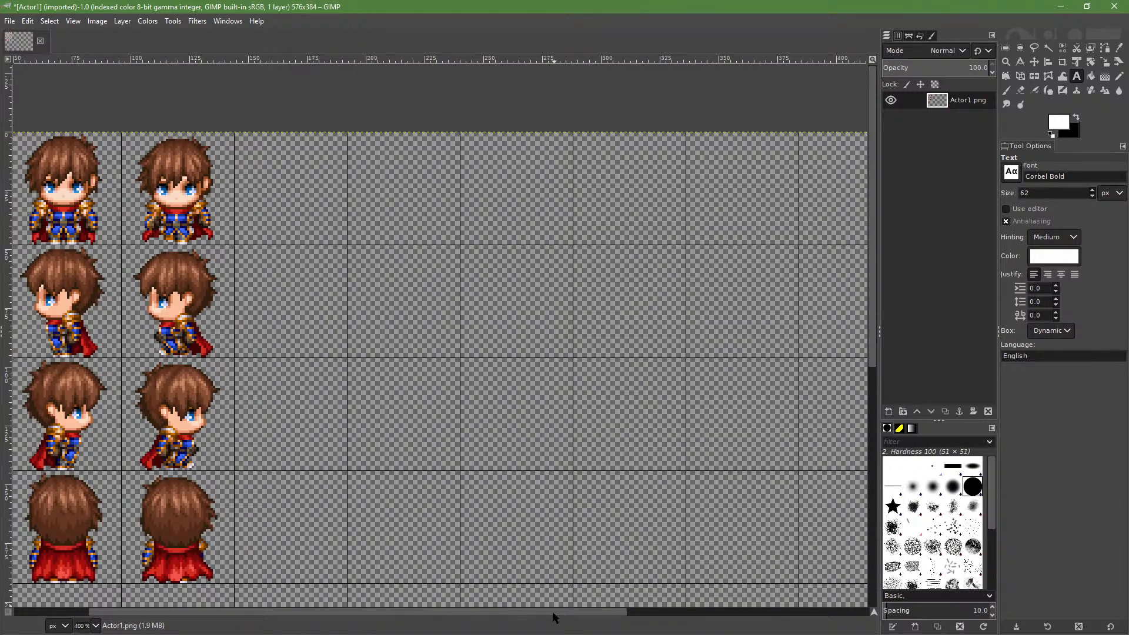
{"action": "left_click_drag", "start_coordinate": [552, 617], "coordinate": [373, 597]}
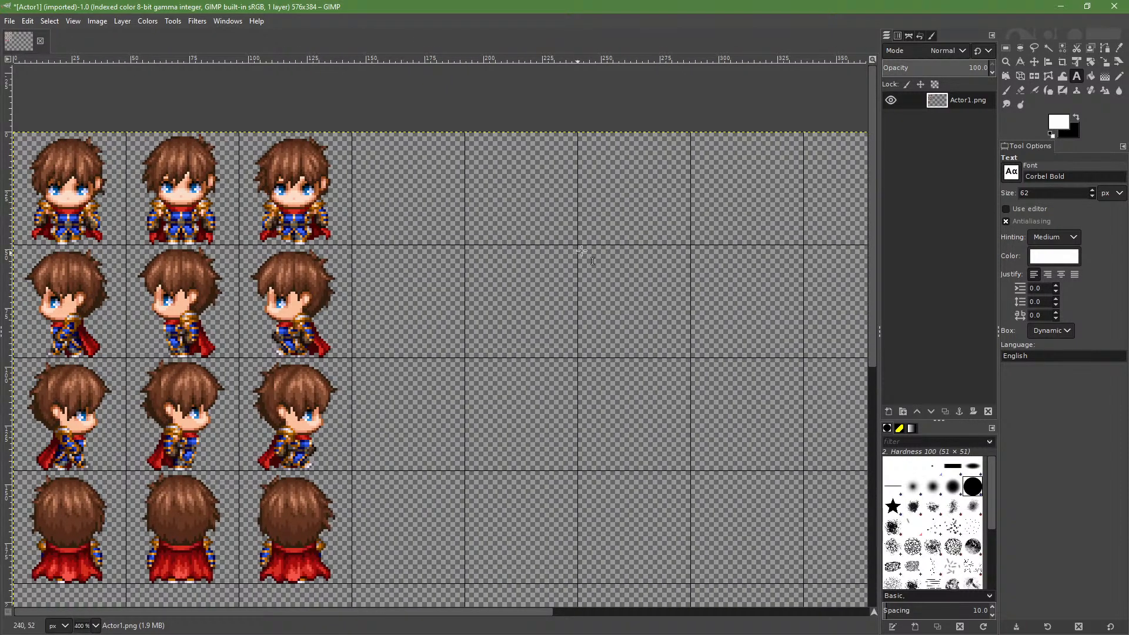
{"action": "left_click", "coordinate": [1006, 48]}
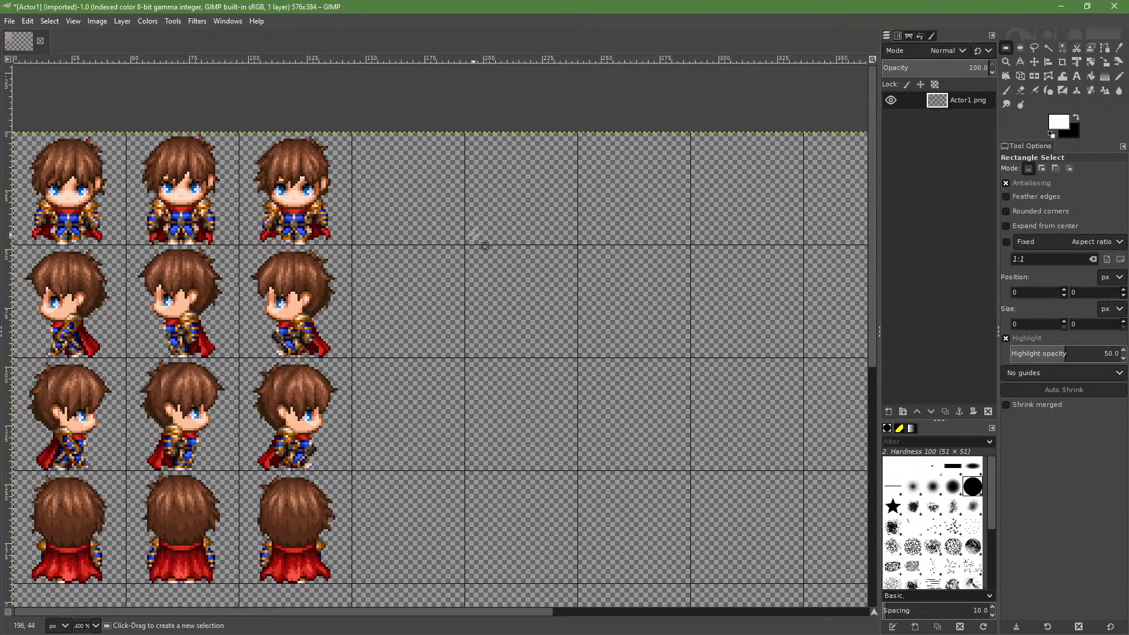
{"action": "scroll", "coordinate": [516, 224], "scroll_direction": "up", "scroll_amount": 3, "text": "ctrl"}
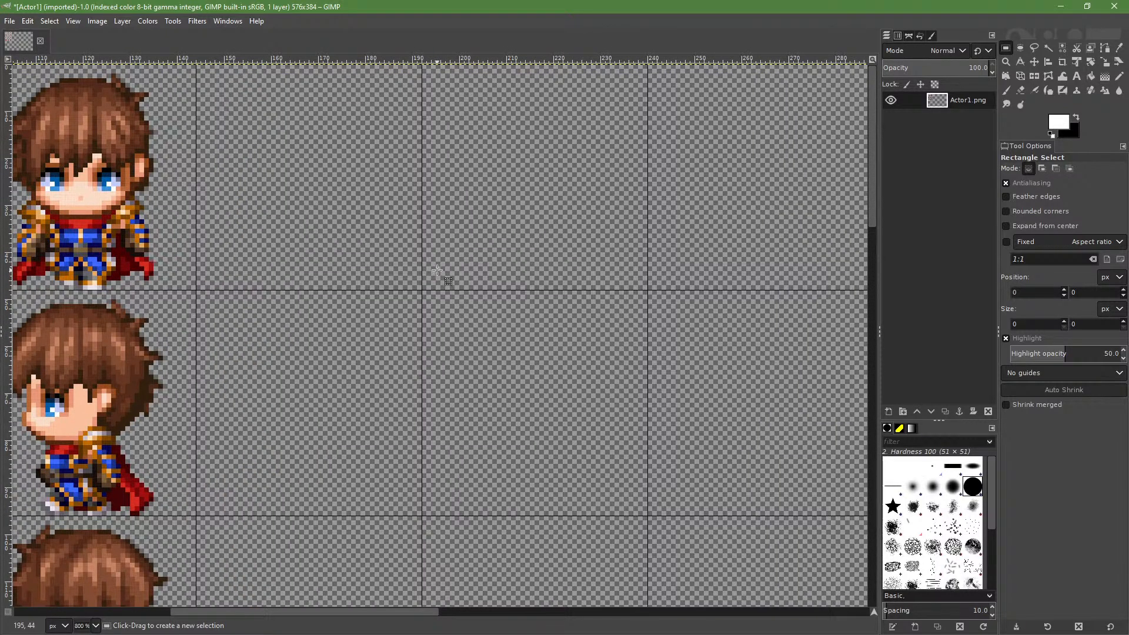
{"action": "left_click_drag", "start_coordinate": [435, 275], "coordinate": [633, 71]}
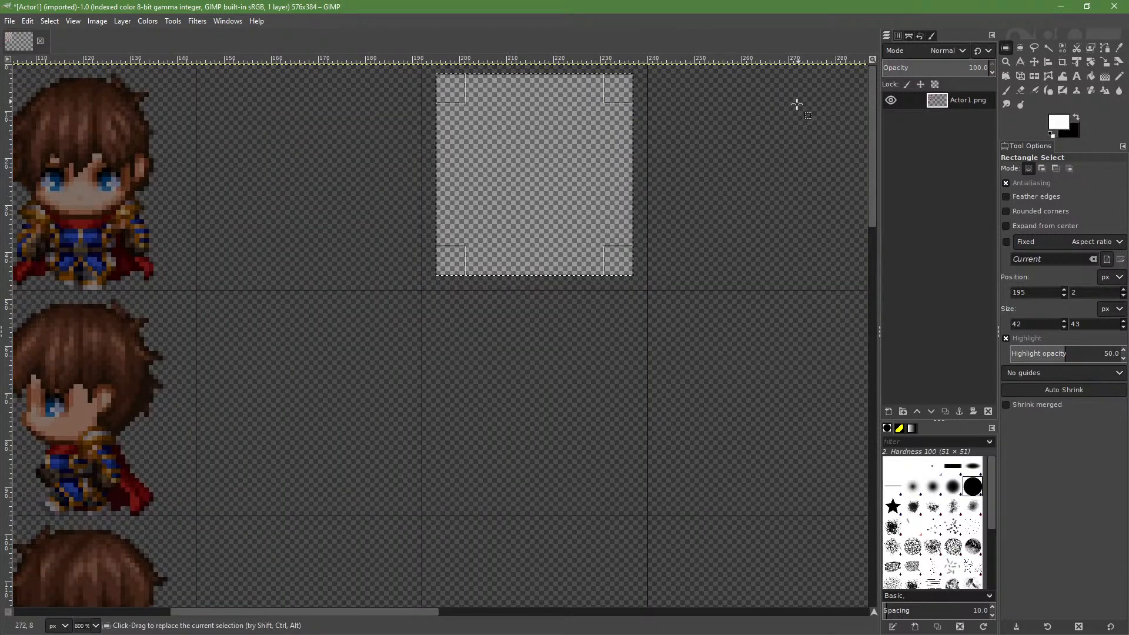
{"action": "scroll", "coordinate": [670, 76], "scroll_direction": "down", "scroll_amount": 2, "text": "ctrl"}
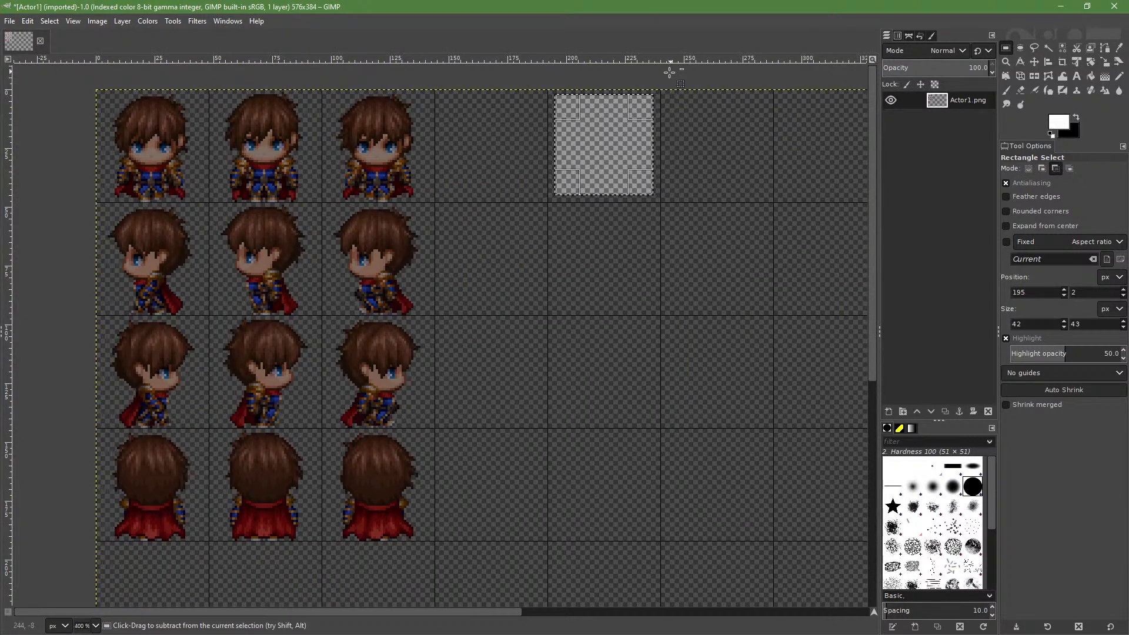
{"action": "scroll", "coordinate": [672, 82], "scroll_direction": "up", "scroll_amount": 3, "text": "ctrl"}
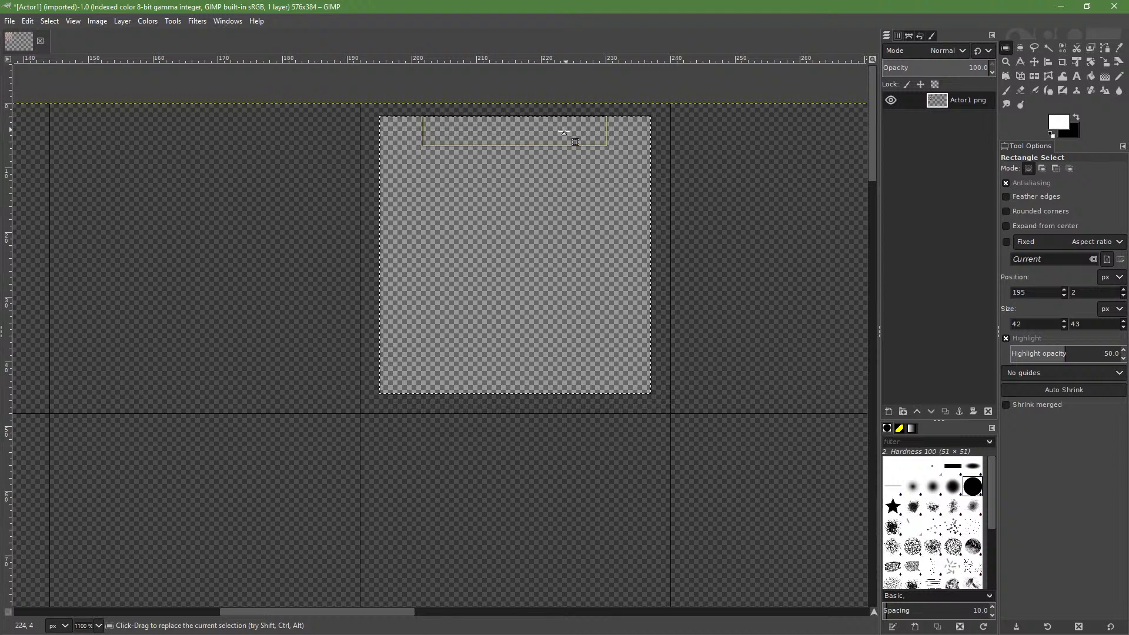
{"action": "scroll", "coordinate": [557, 125], "scroll_direction": "down", "scroll_amount": 1, "text": "ctrl"}
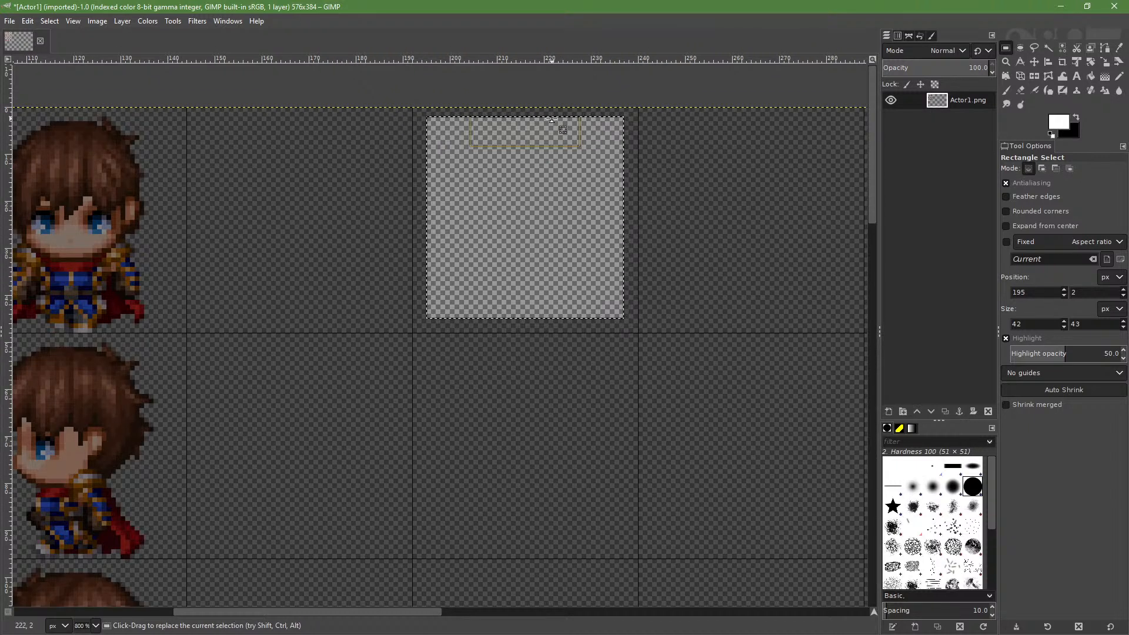
Replace the selection with a 48 × 48 px rectangle covering the whole fifth cell of the first grid row
{"action": "mouse_move", "coordinate": [519, 120]}
{"action": "left_mouse_down"}
{"action": "mouse_move", "coordinate": [526, 138]}
{"action": "mouse_move", "coordinate": [514, 133]}
{"action": "left_mouse_up"}
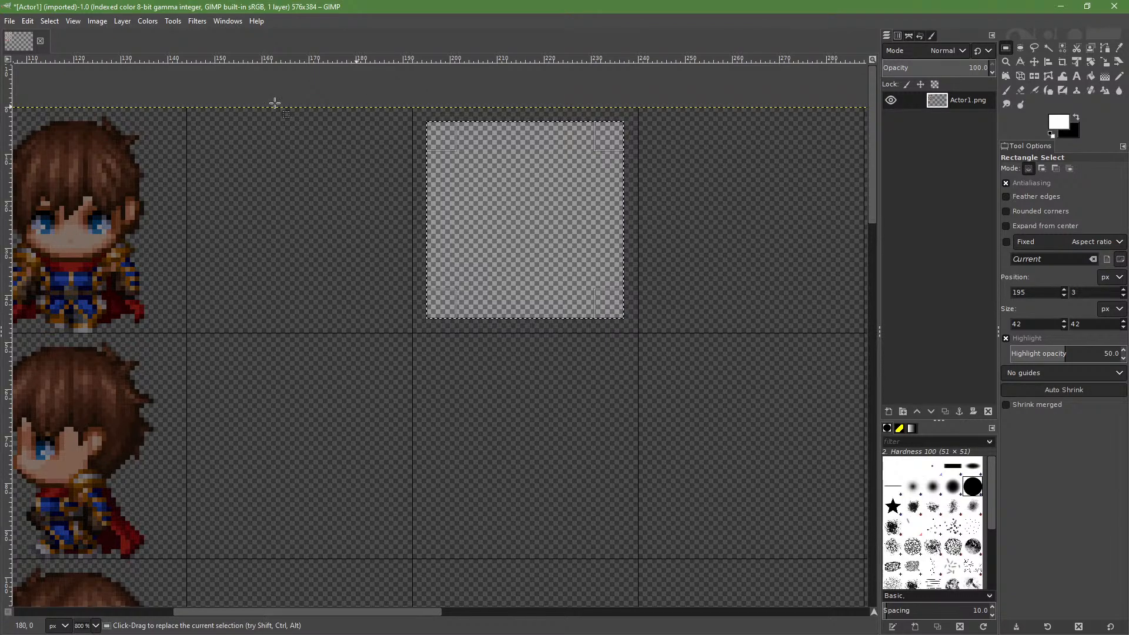
{"action": "left_click", "coordinate": [438, 102]}
{"action": "left_click_drag", "start_coordinate": [410, 106], "coordinate": [612, 292]}
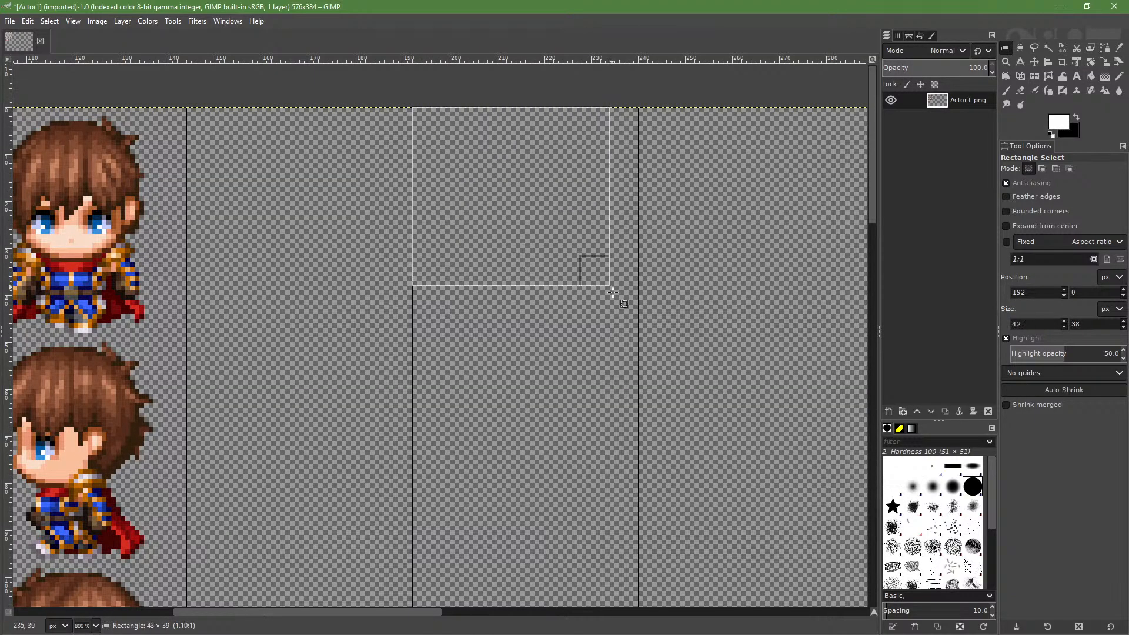
{"action": "left_click_drag", "start_coordinate": [636, 329], "coordinate": [637, 330]}
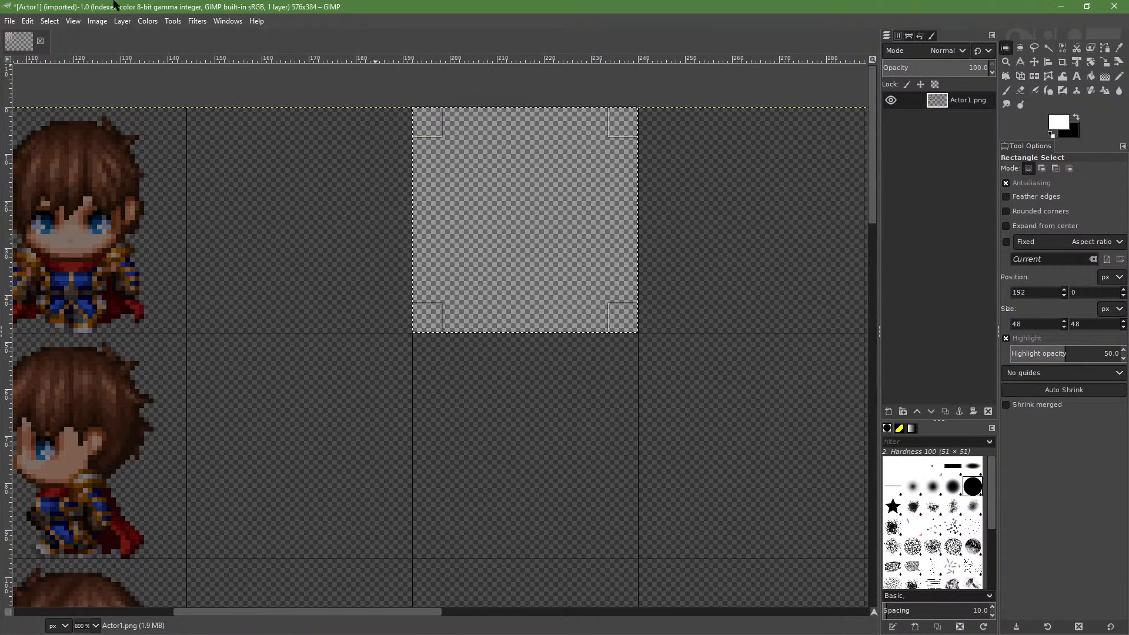
{"action": "left_click", "coordinate": [74, 22]}
{"action": "mouse_move", "coordinate": [91, 22]}
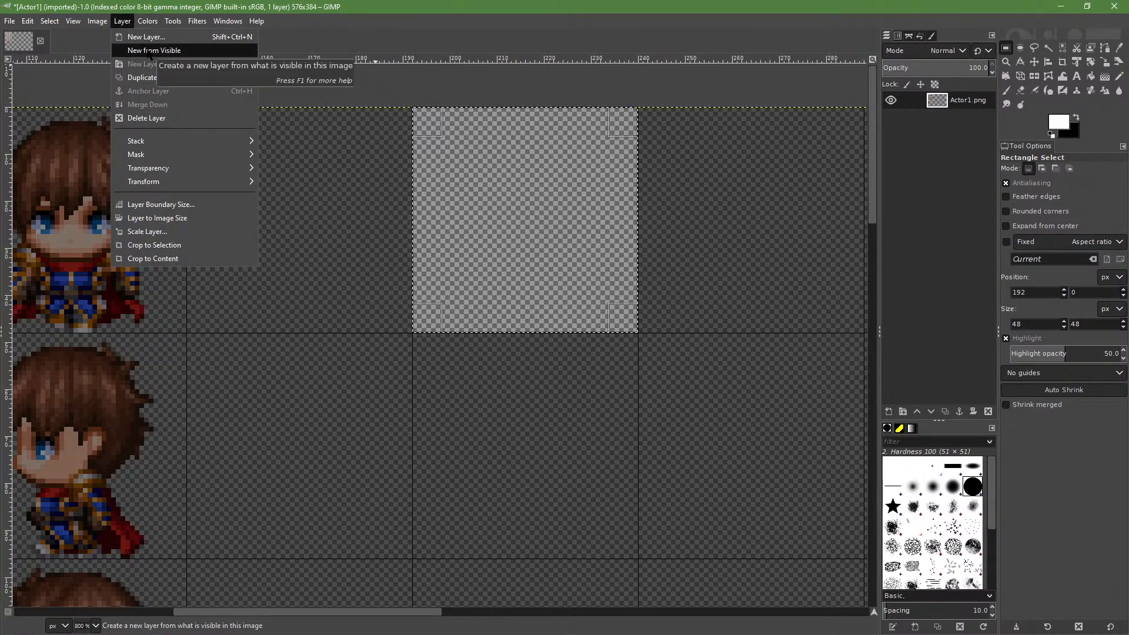
{"action": "mouse_move", "coordinate": [50, 22]}
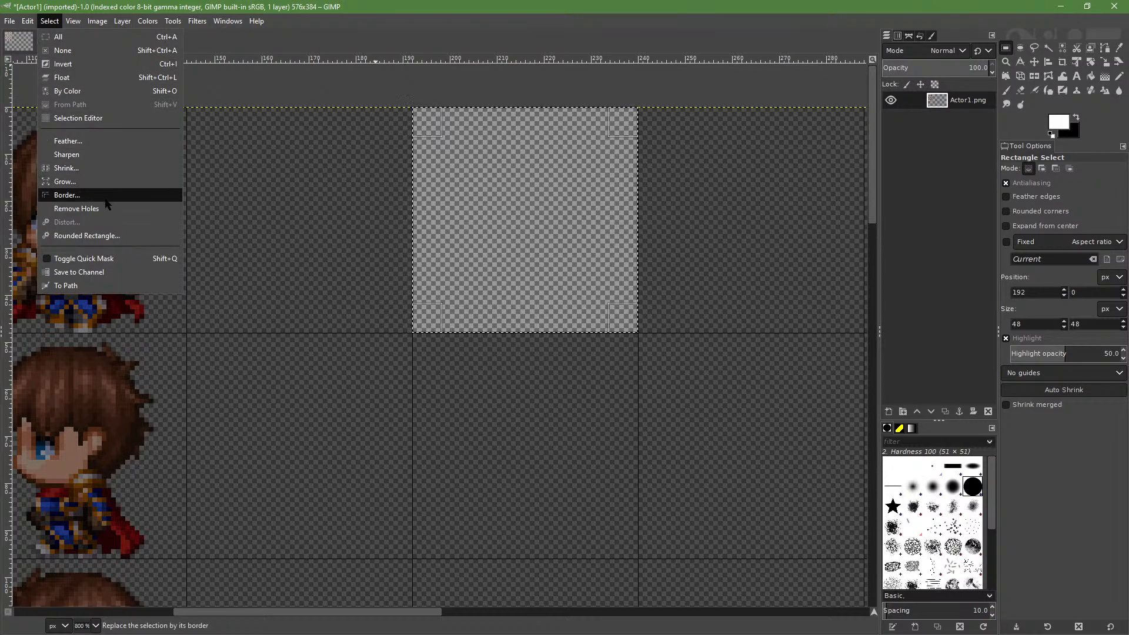
{"action": "left_click", "coordinate": [49, 21]}
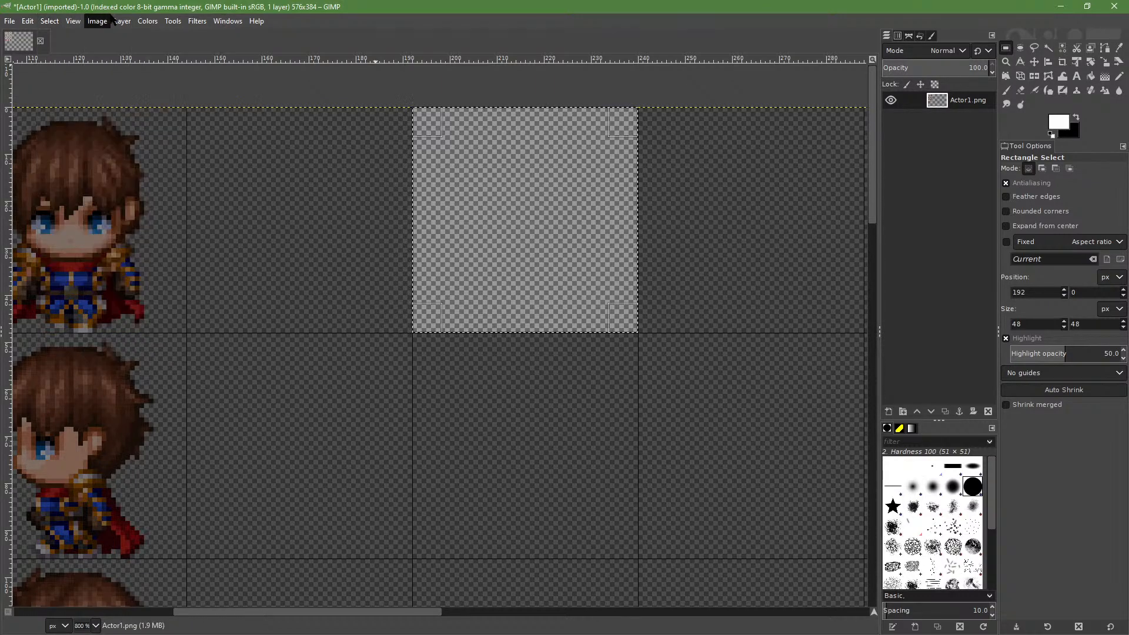
{"action": "left_click", "coordinate": [122, 21]}
{"action": "left_click", "coordinate": [140, 51]}
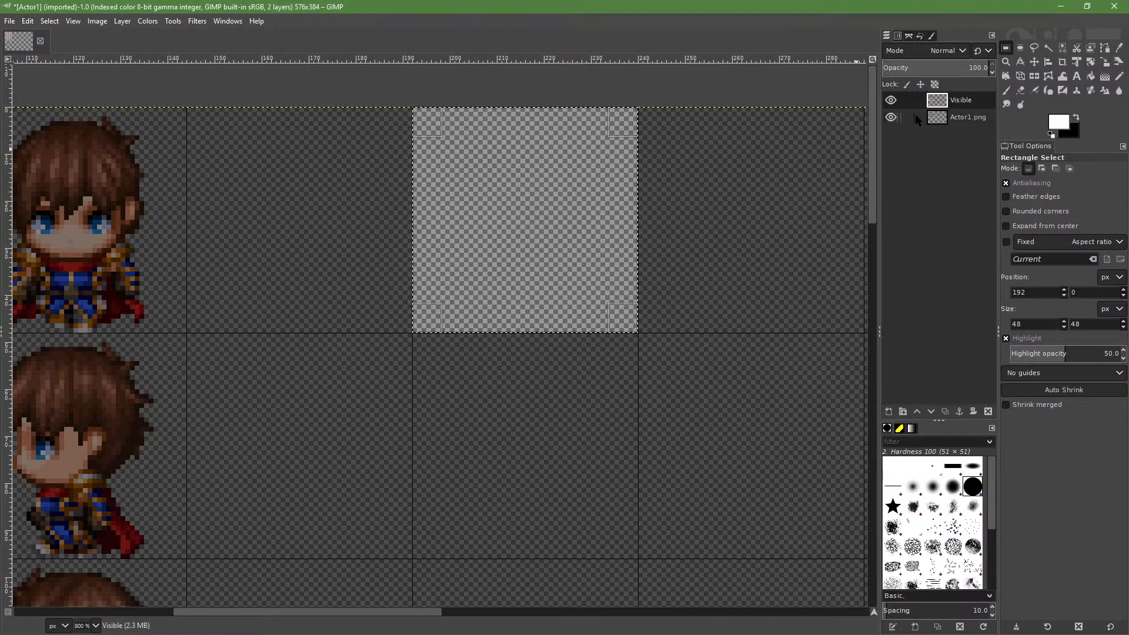
{"action": "key", "text": "ctrl+z"}
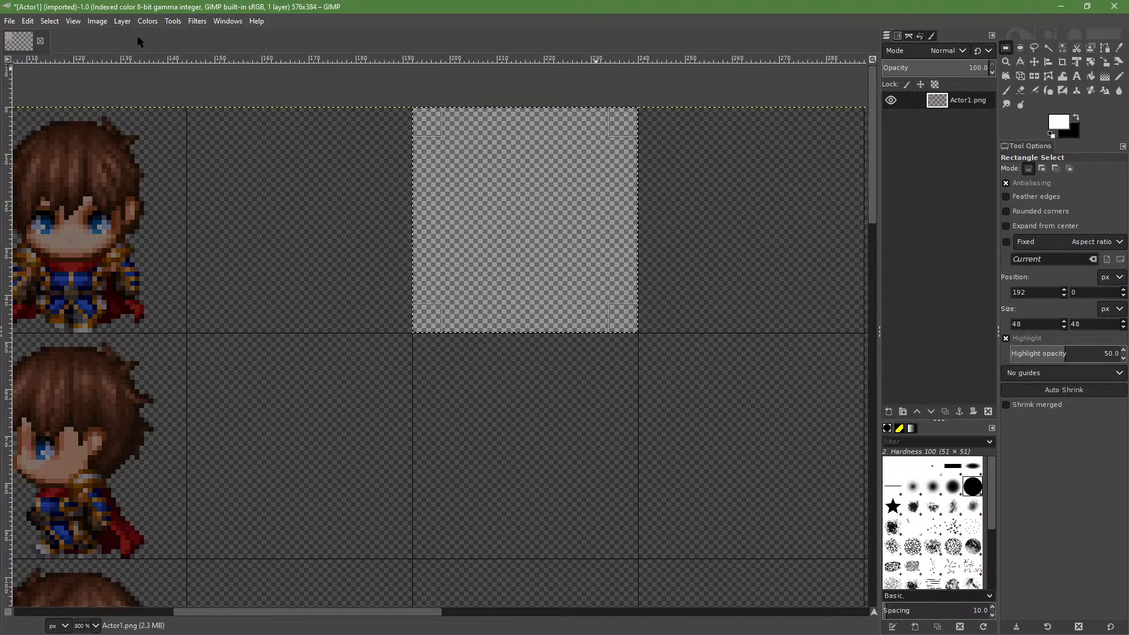
{"action": "left_click", "coordinate": [122, 21]}
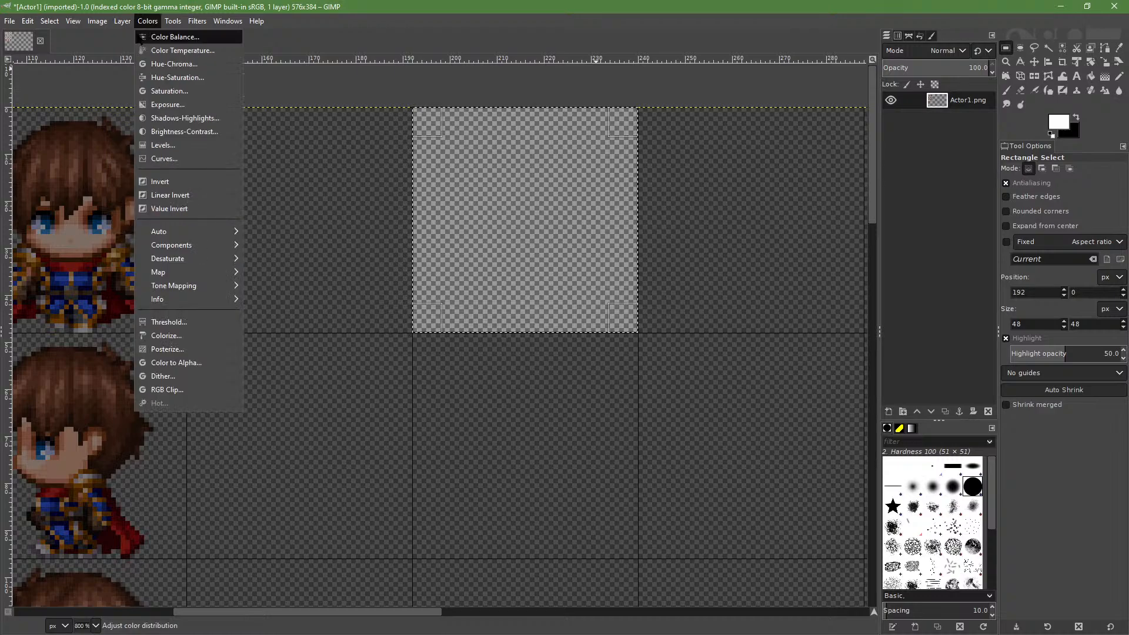
{"action": "left_click", "coordinate": [132, 47]}
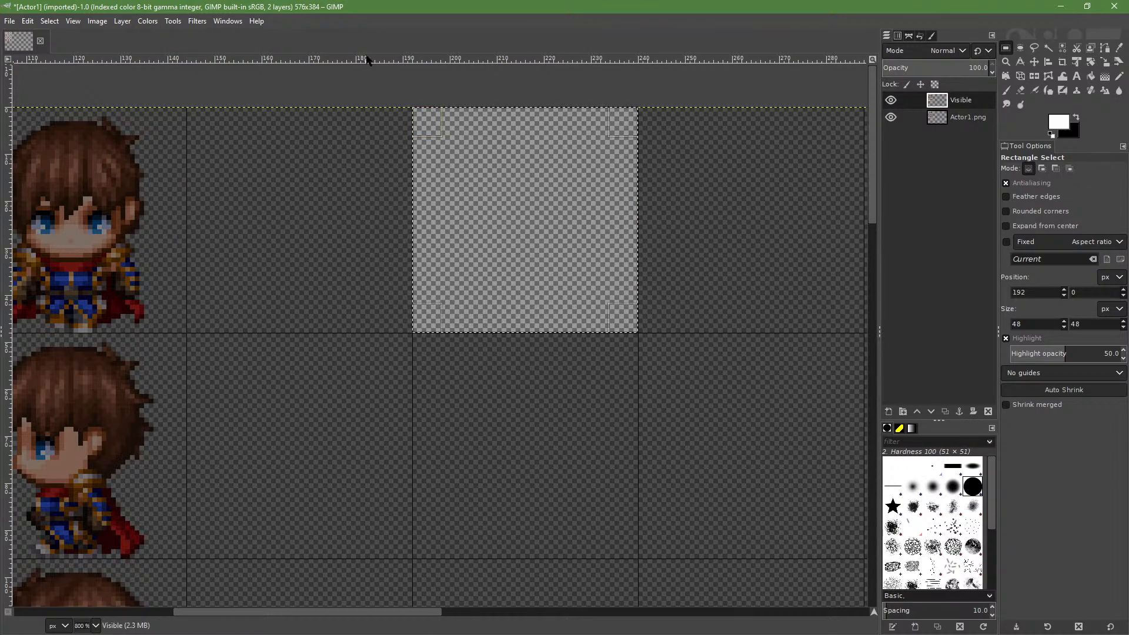
{"action": "key", "text": "ctrl+z"}
Create a new transparent layer named background, 48 px wide and 48 px high, with zero offsets
{"action": "left_click", "coordinate": [122, 20]}
{"action": "left_click", "coordinate": [126, 30]}
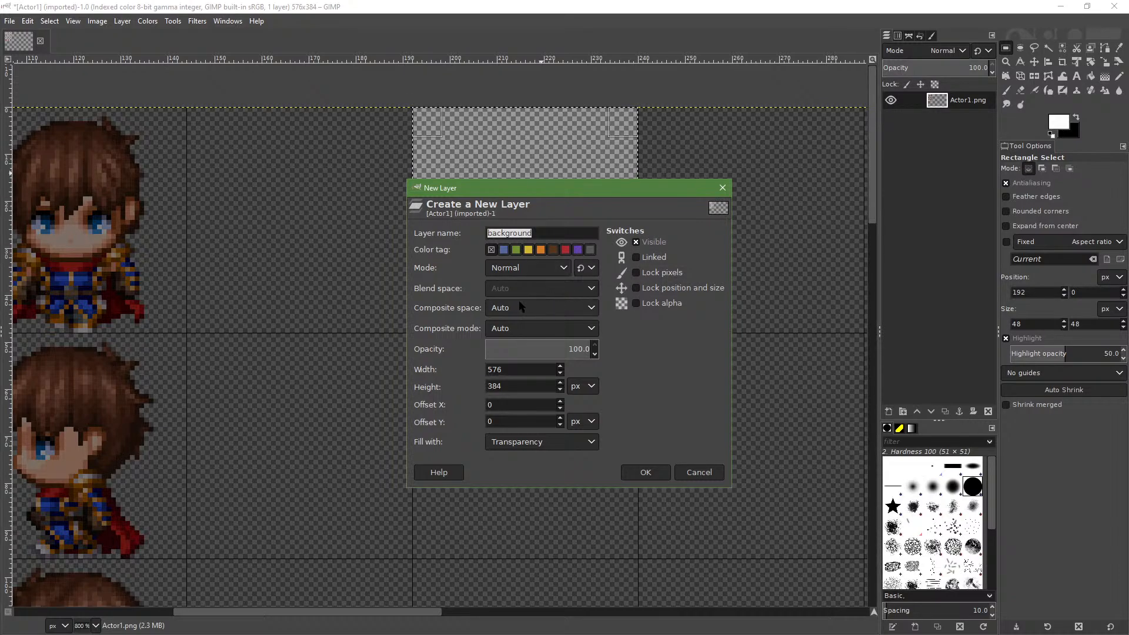
{"action": "double_click", "coordinate": [518, 371]}
{"action": "type", "text": "48"}
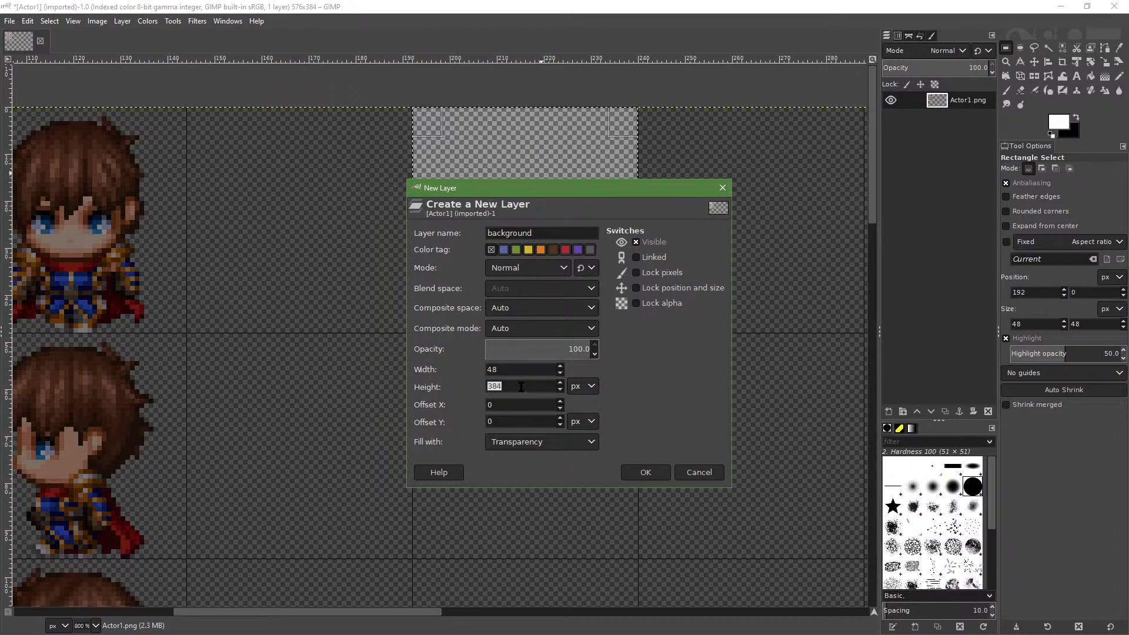
{"action": "type", "text": "48"}
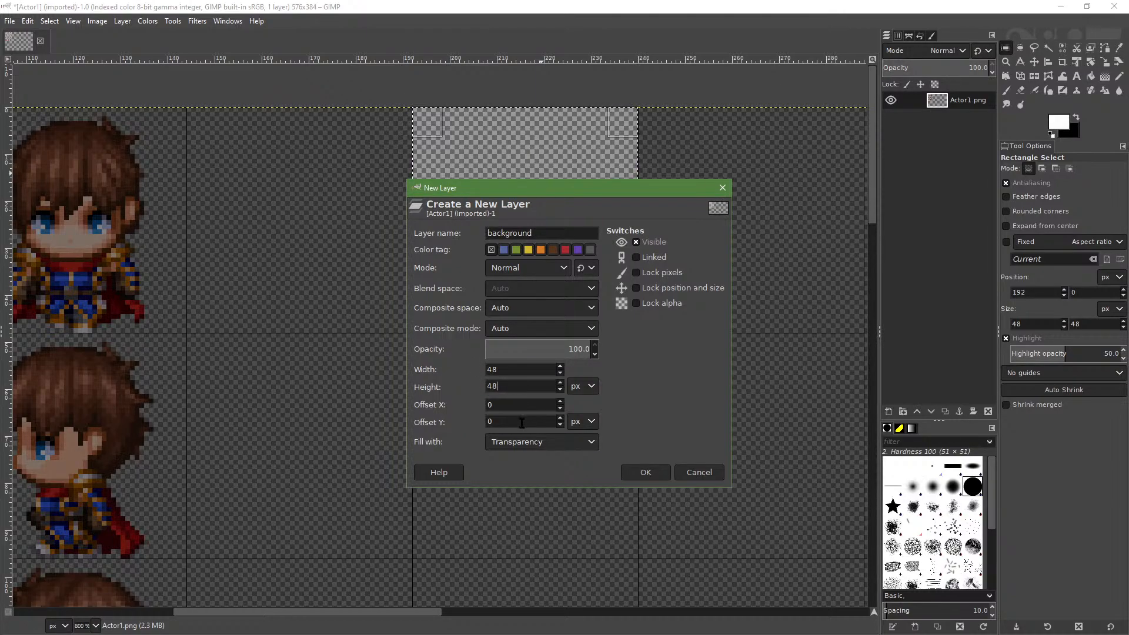
{"action": "left_click", "coordinate": [638, 472]}
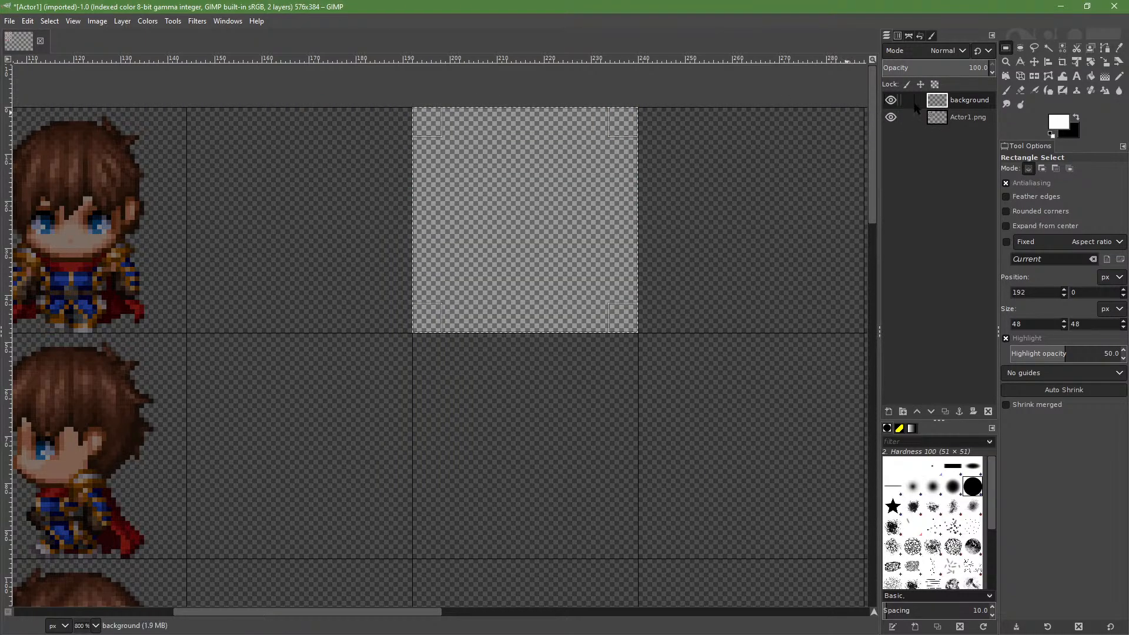
Hide both the background and Actor1.png layers
{"action": "left_click", "coordinate": [890, 117]}
{"action": "left_click", "coordinate": [890, 117]}
{"action": "left_click", "coordinate": [890, 100]}
{"action": "left_click", "coordinate": [890, 117]}
Select a 42 × 42 px square inset 3 px inside the first grid cell and invert the selection
{"action": "scroll", "coordinate": [638, 96], "scroll_direction": "down", "scroll_amount": 3, "text": "ctrl"}
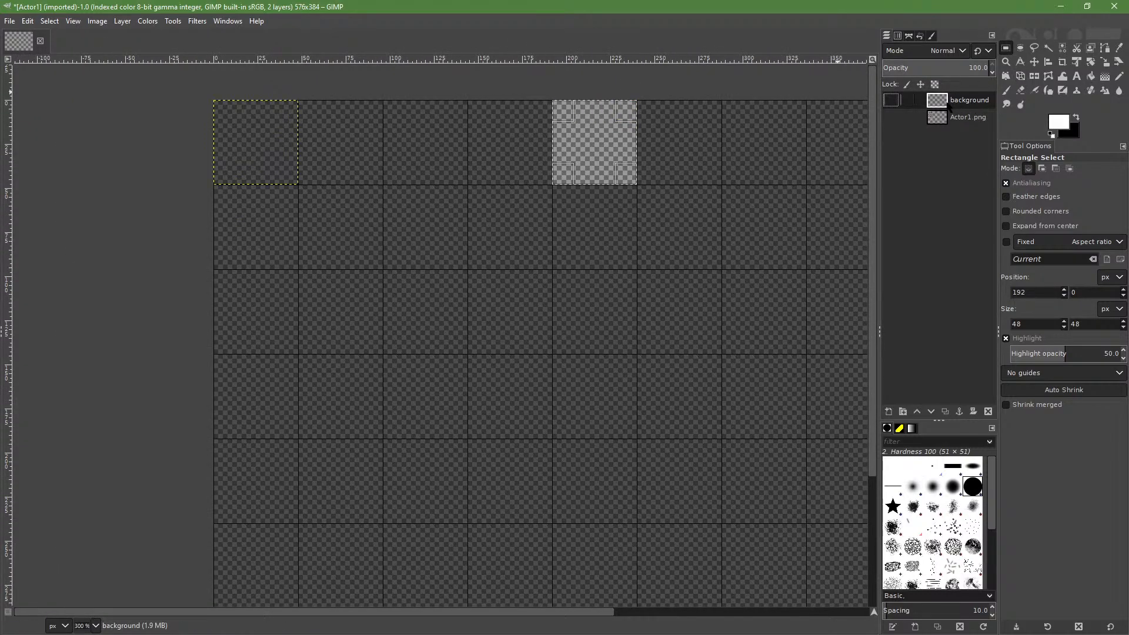
{"action": "scroll", "coordinate": [212, 117], "scroll_direction": "up", "scroll_amount": 2, "text": "ctrl"}
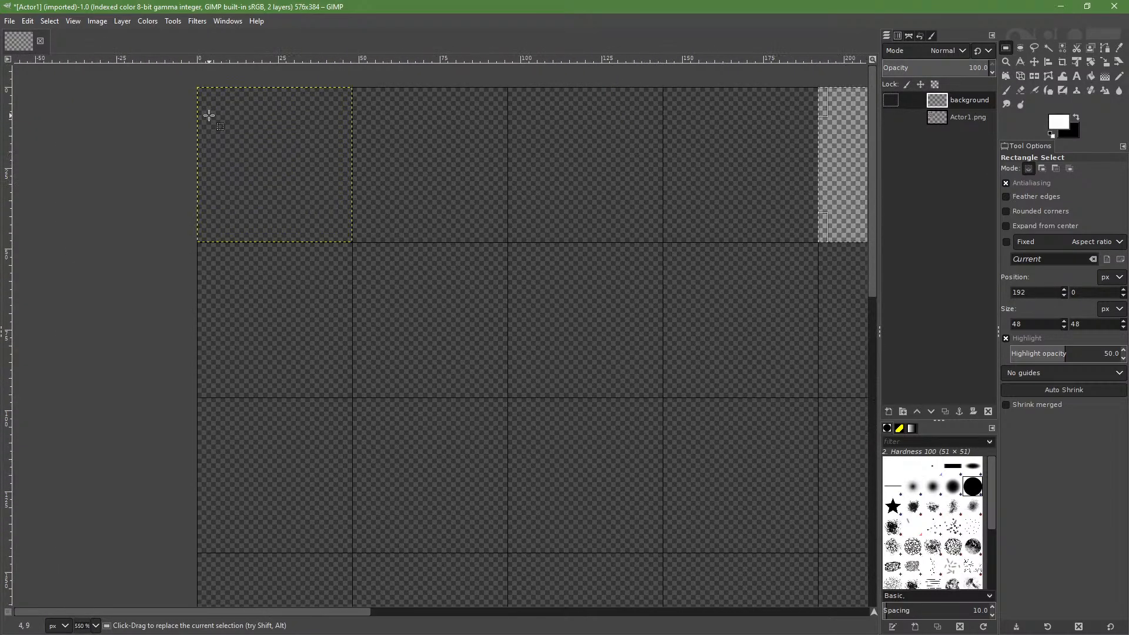
{"action": "scroll", "coordinate": [210, 115], "scroll_direction": "up", "scroll_amount": 1, "text": "ctrl"}
{"action": "scroll", "coordinate": [210, 117], "scroll_direction": "up", "scroll_amount": 1, "text": "ctrl"}
{"action": "scroll", "coordinate": [207, 126], "scroll_direction": "down", "scroll_amount": 1, "text": "ctrl"}
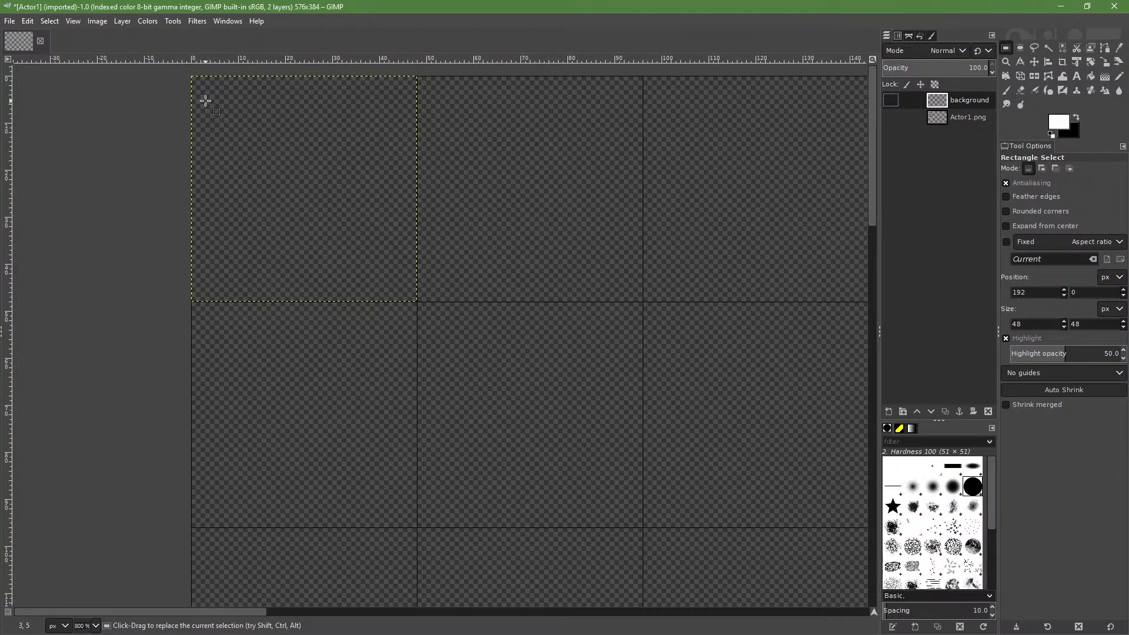
{"action": "left_click_drag", "start_coordinate": [204, 92], "coordinate": [403, 289]}
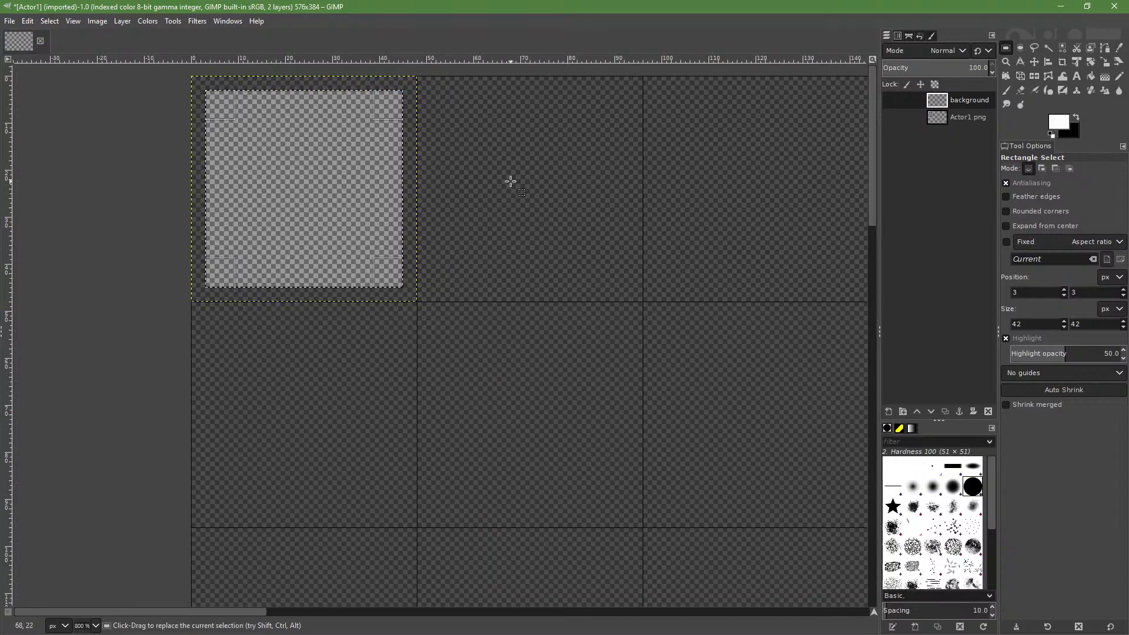
{"action": "left_click", "coordinate": [50, 22]}
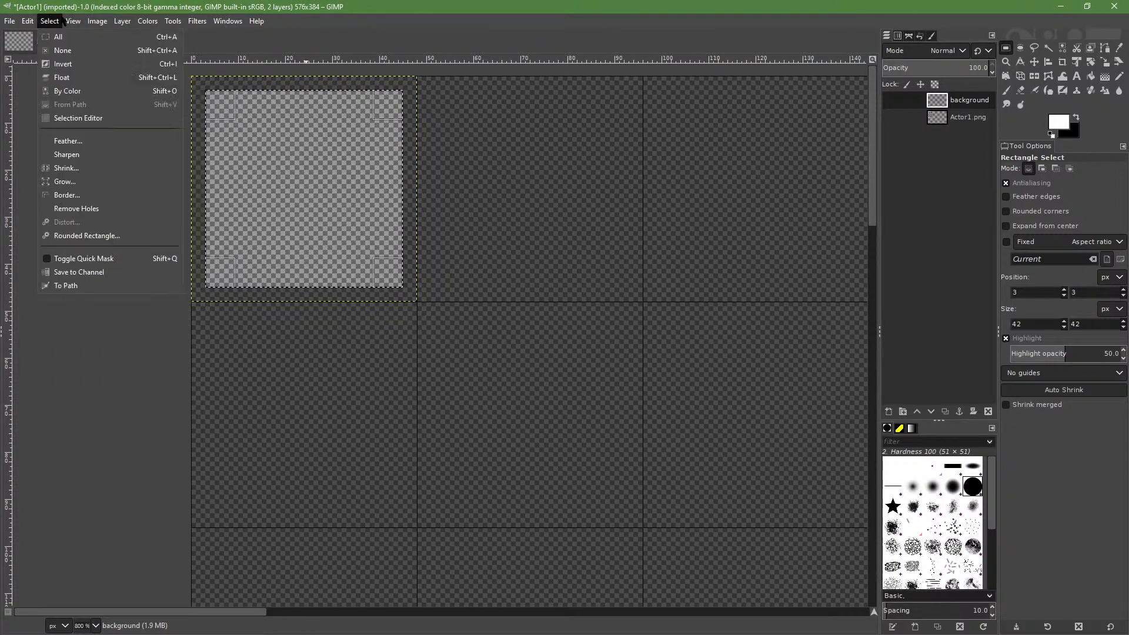
{"action": "left_click", "coordinate": [62, 63]}
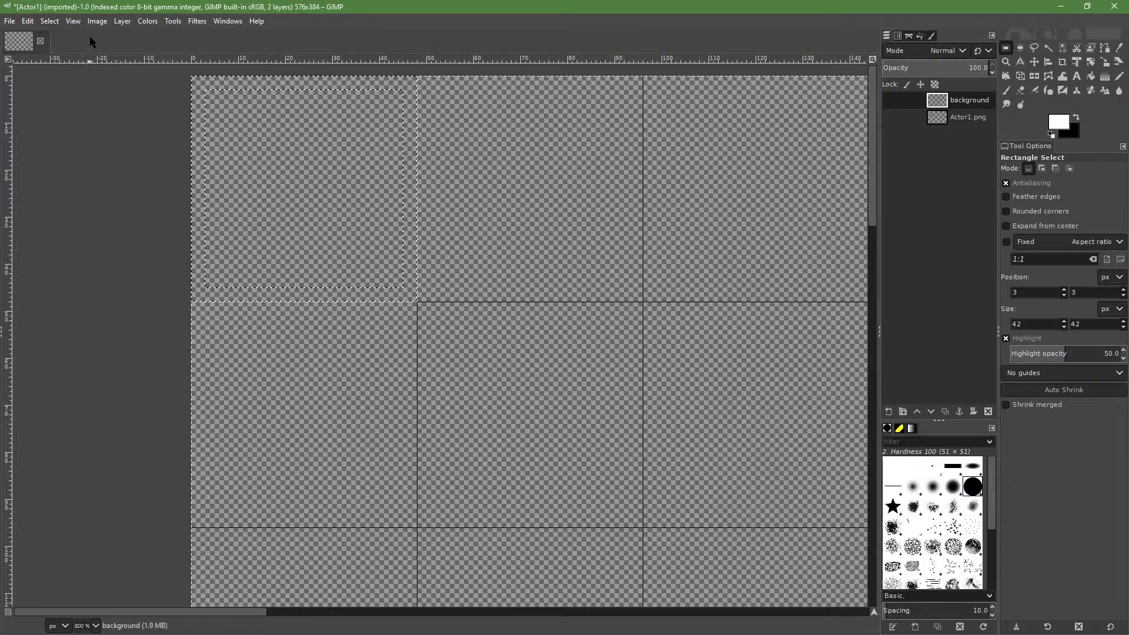
Activate the Bucket Fill tool and set the foreground color to 808080
{"action": "left_click", "coordinate": [1094, 75]}
{"action": "left_click", "coordinate": [1062, 124]}
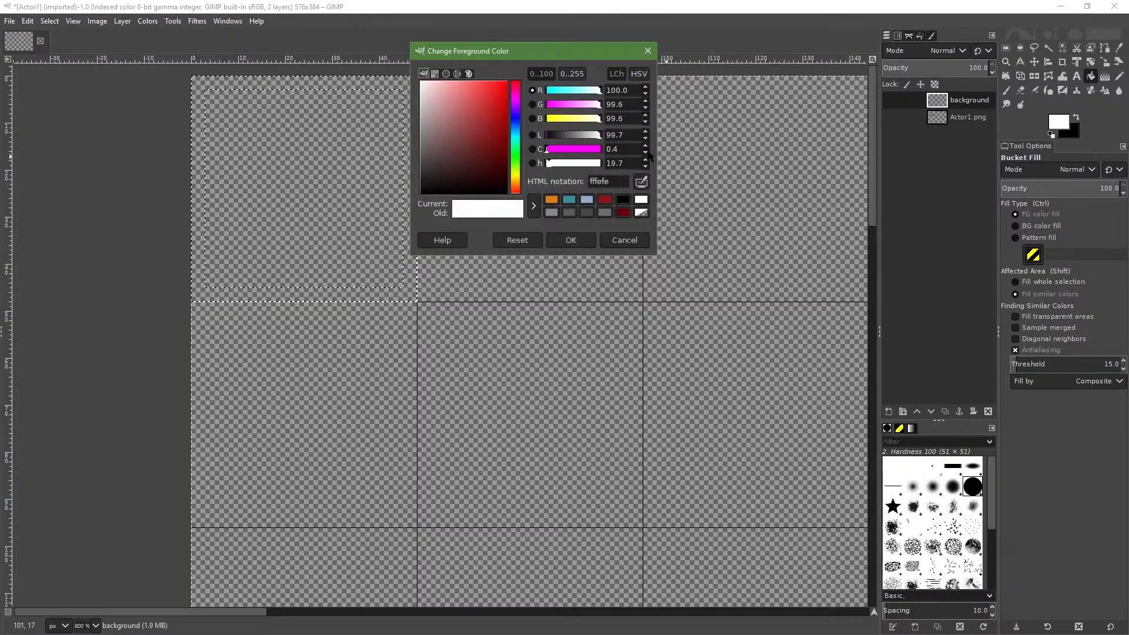
{"action": "double_click", "coordinate": [609, 181]}
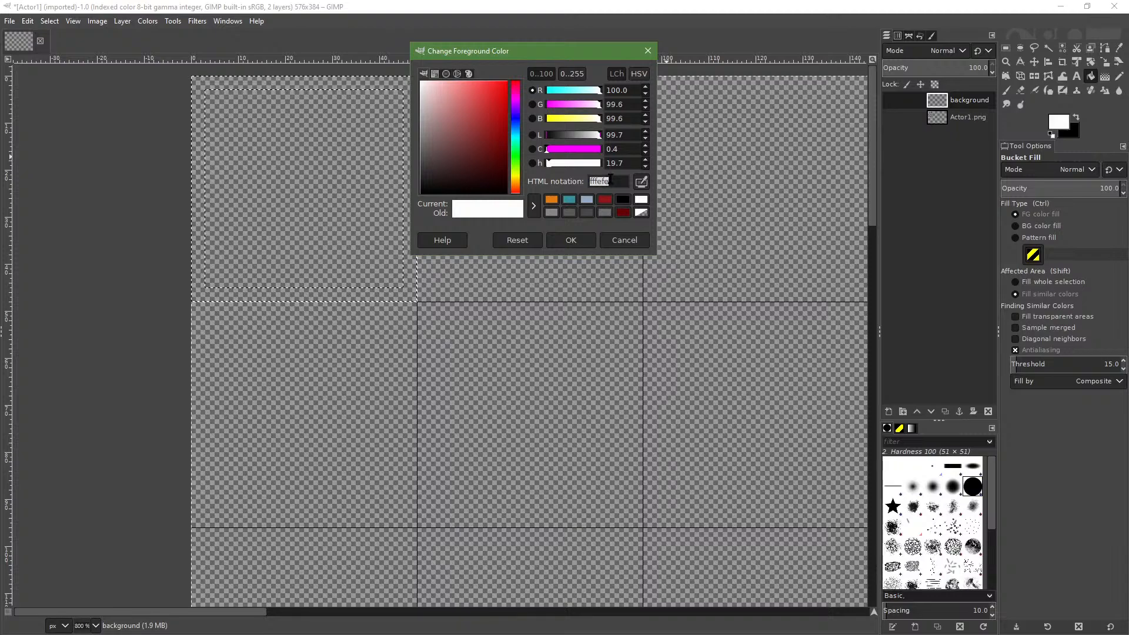
{"action": "type", "text": "808080"}
{"action": "key", "text": "Return"}
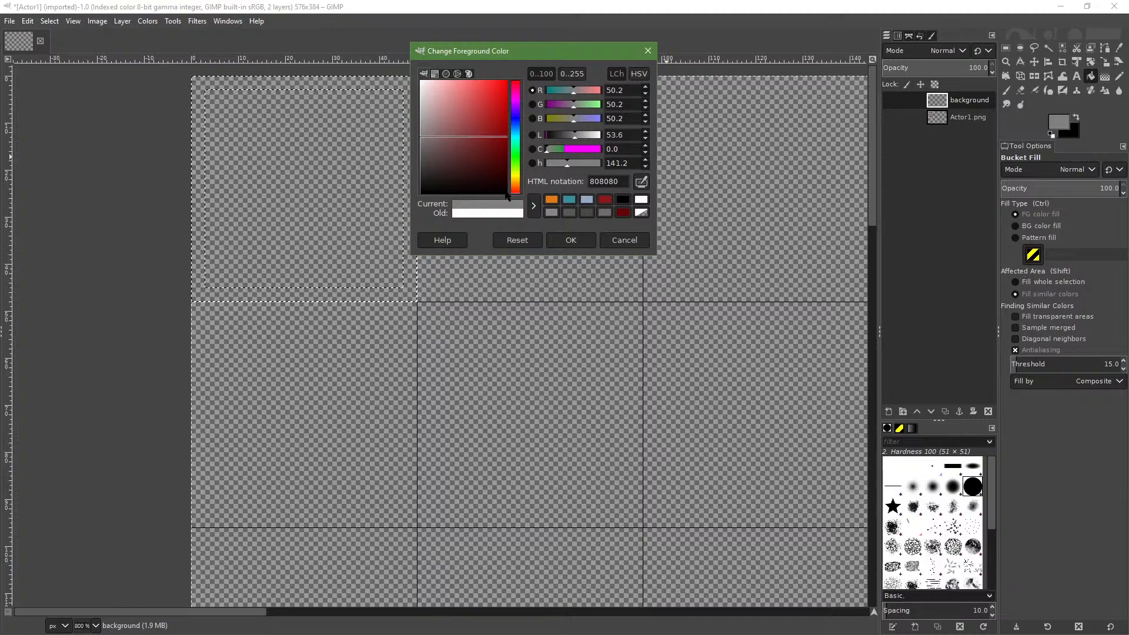
{"action": "left_click", "coordinate": [580, 241]}
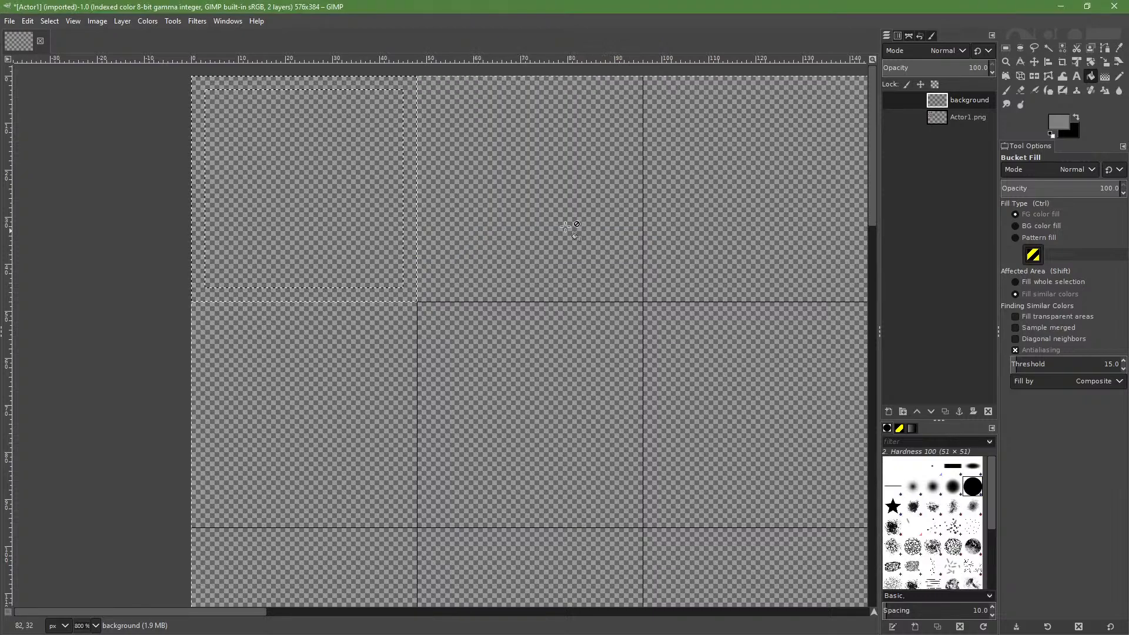
Try to color the selected border of the first cell with Bucket Fill and Pencil, and make the background layer visible
{"action": "left_click", "coordinate": [242, 292]}
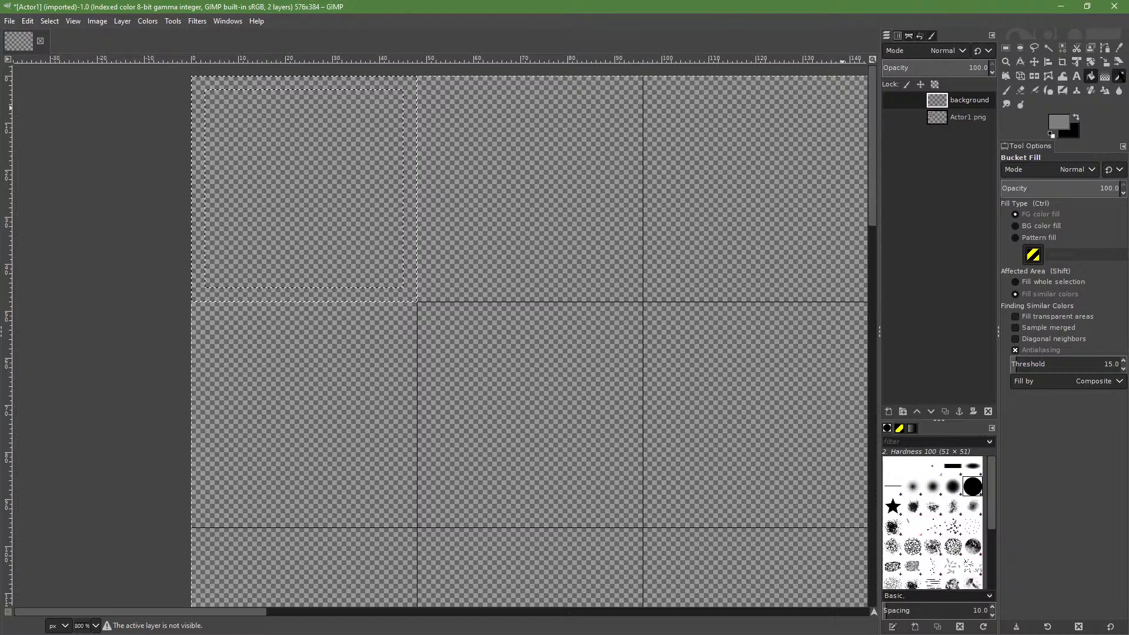
{"action": "left_click", "coordinate": [1118, 76]}
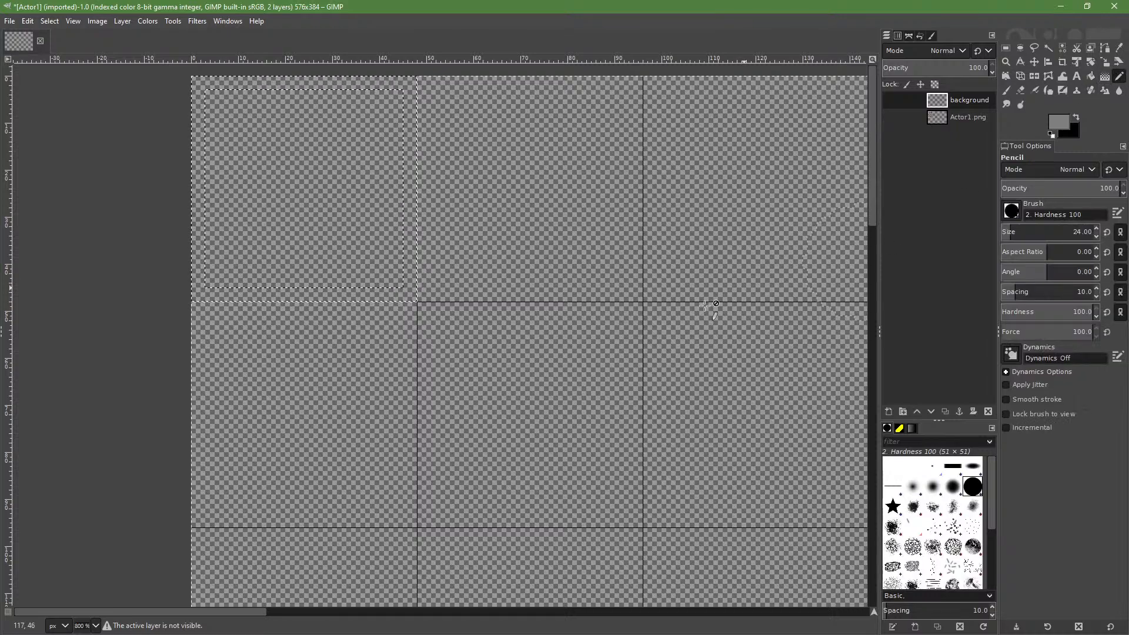
{"action": "left_click", "coordinate": [370, 297]}
{"action": "left_click", "coordinate": [386, 296]}
{"action": "left_click", "coordinate": [898, 102]}
Try painting the selected 3 px border of the first cell with the Pencil, and undo the painting
{"action": "mouse_move", "coordinate": [301, 293]}
{"action": "left_mouse_down"}
{"action": "mouse_move", "coordinate": [406, 294]}
{"action": "mouse_move", "coordinate": [410, 155]}
{"action": "mouse_move", "coordinate": [365, 86]}
{"action": "mouse_move", "coordinate": [248, 97]}
{"action": "mouse_move", "coordinate": [239, 265]}
{"action": "mouse_move", "coordinate": [328, 316]}
{"action": "left_mouse_up"}
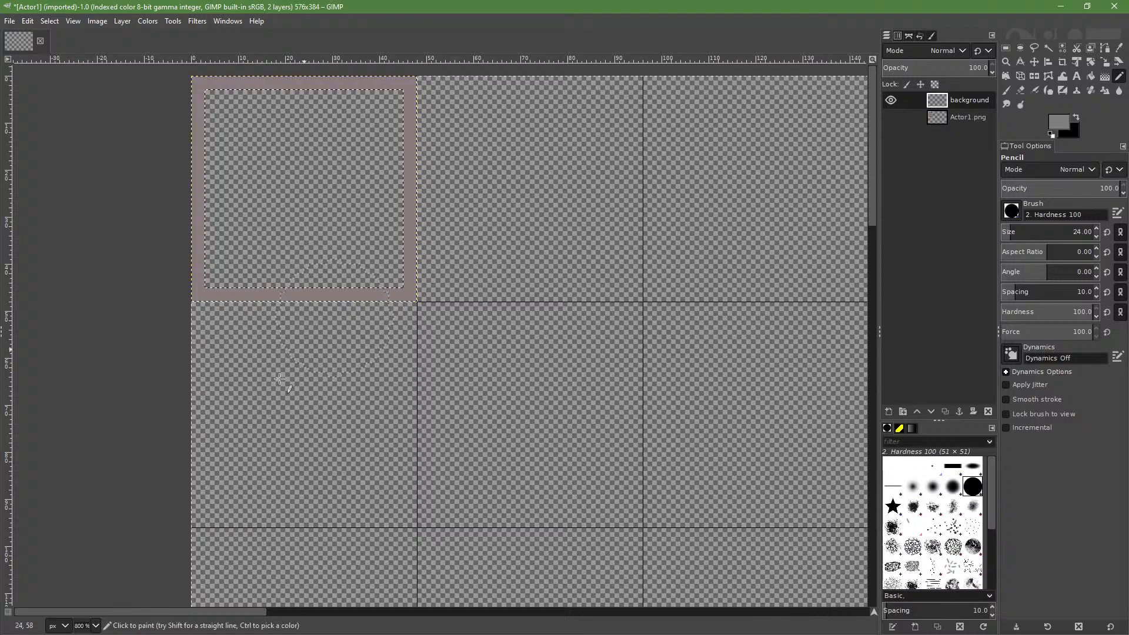
{"action": "scroll", "coordinate": [161, 276], "scroll_direction": "up", "scroll_amount": 1, "text": "ctrl"}
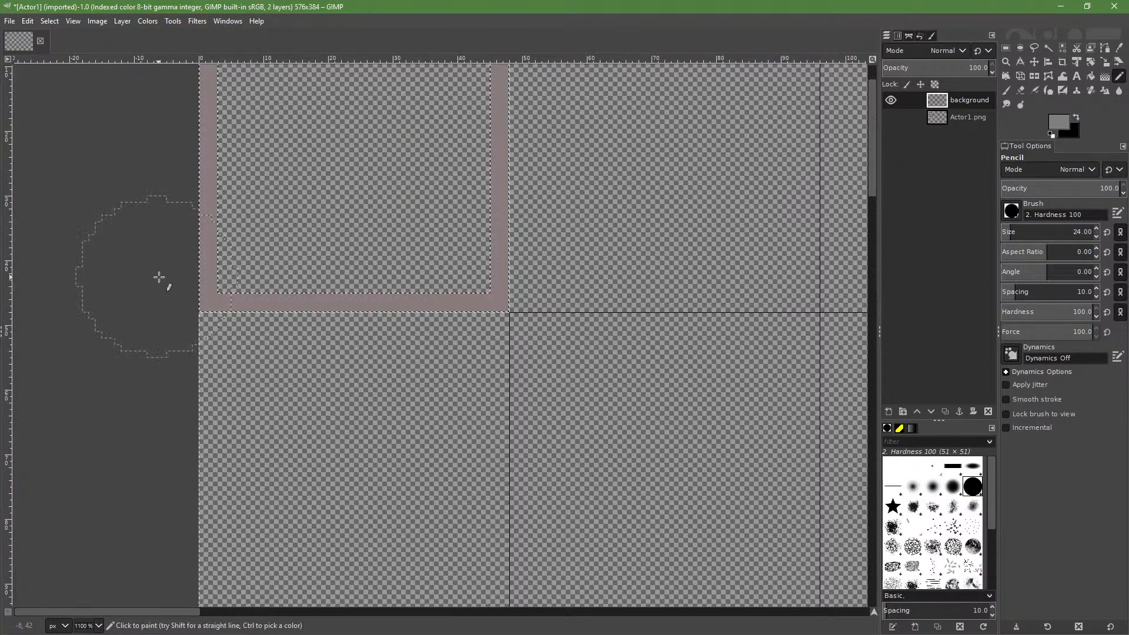
{"action": "scroll", "coordinate": [158, 282], "scroll_direction": "up", "scroll_amount": 2}
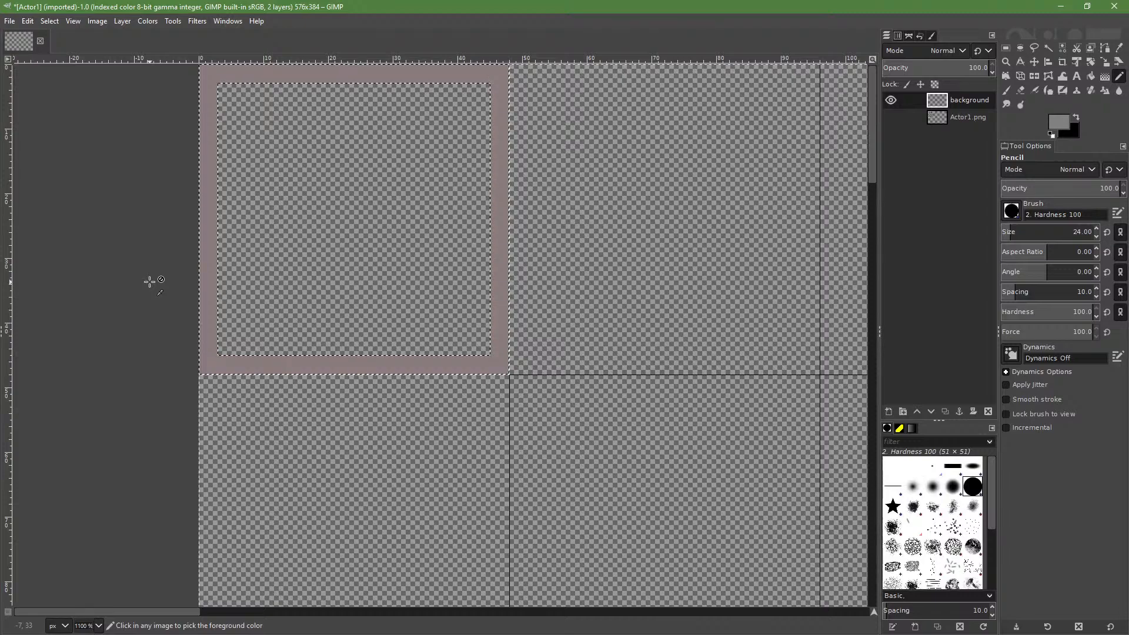
{"action": "key", "text": "ctrl+z"}
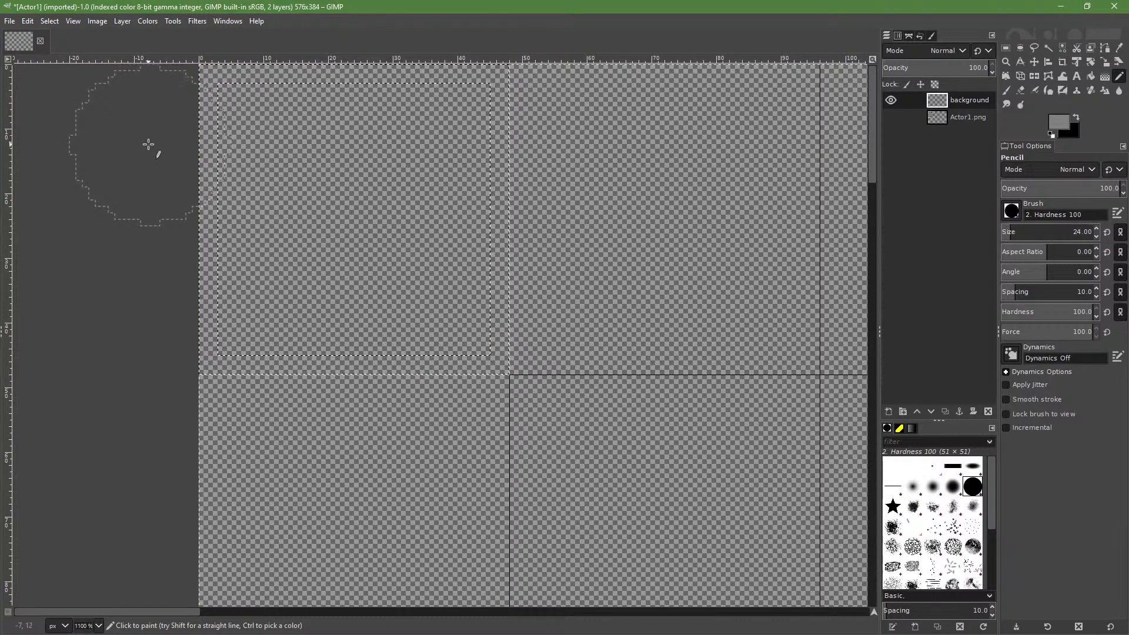
Replace the selection with a 38 × 38 px square inset 5 px inside the first cell and invert it
{"action": "scroll", "coordinate": [148, 144], "scroll_direction": "down", "scroll_amount": 1, "text": "ctrl"}
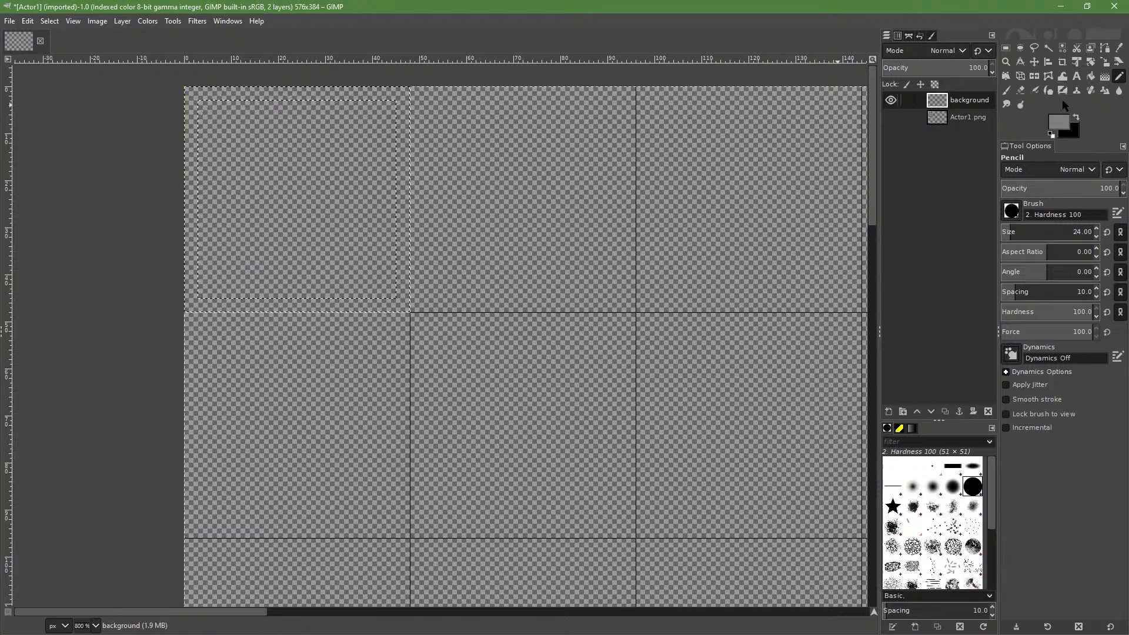
{"action": "left_click", "coordinate": [1006, 48]}
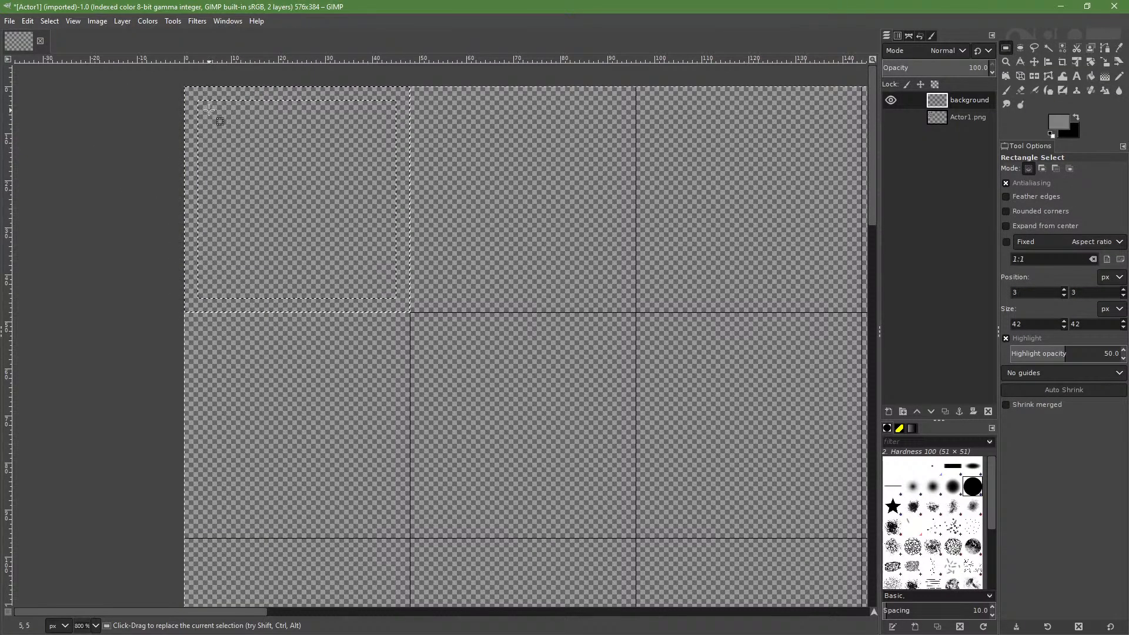
{"action": "left_click_drag", "start_coordinate": [208, 110], "coordinate": [383, 286]}
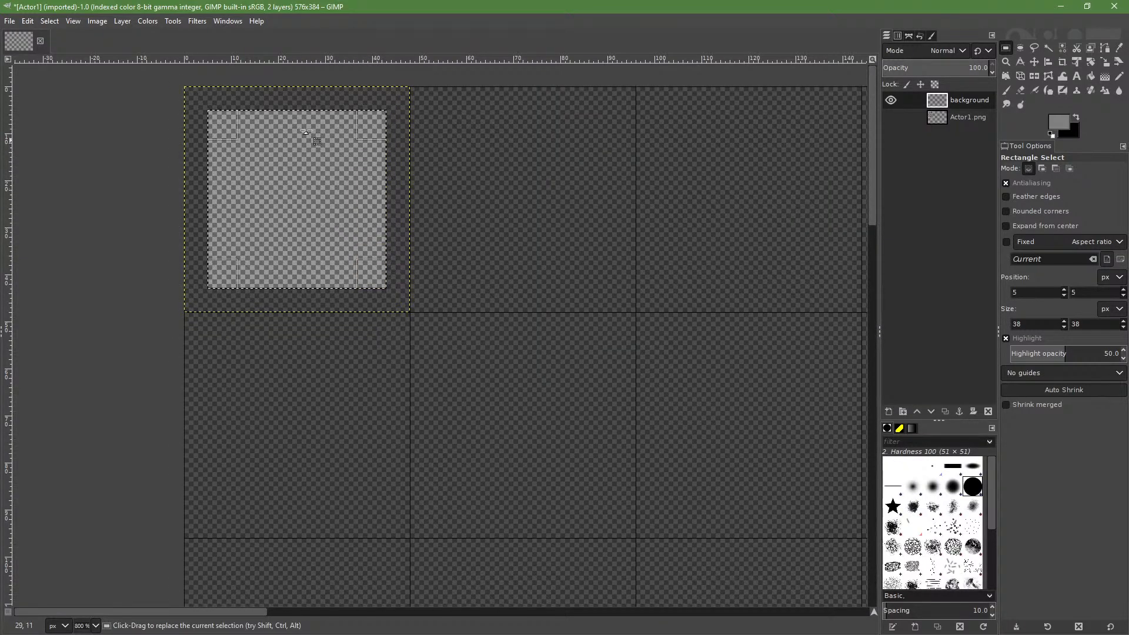
{"action": "left_click", "coordinate": [51, 23]}
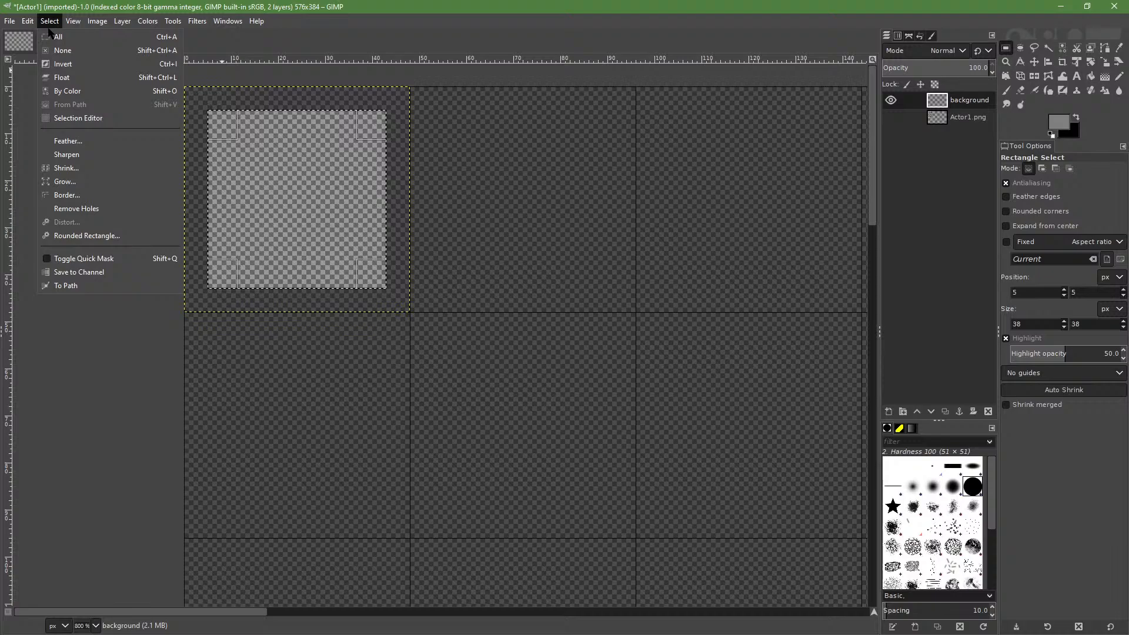
{"action": "left_click", "coordinate": [67, 65]}
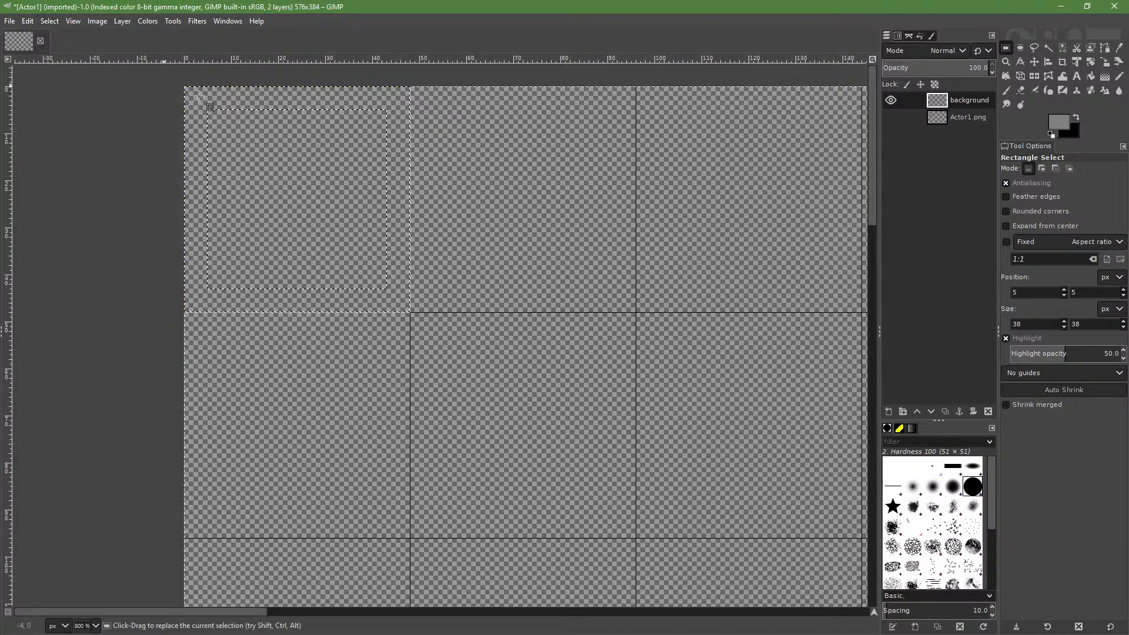
Paint the selected 5 px border with the Pencil and clear the outer 2 × 48 px strip along the first cell's left edge
{"action": "left_click", "coordinate": [1119, 76]}
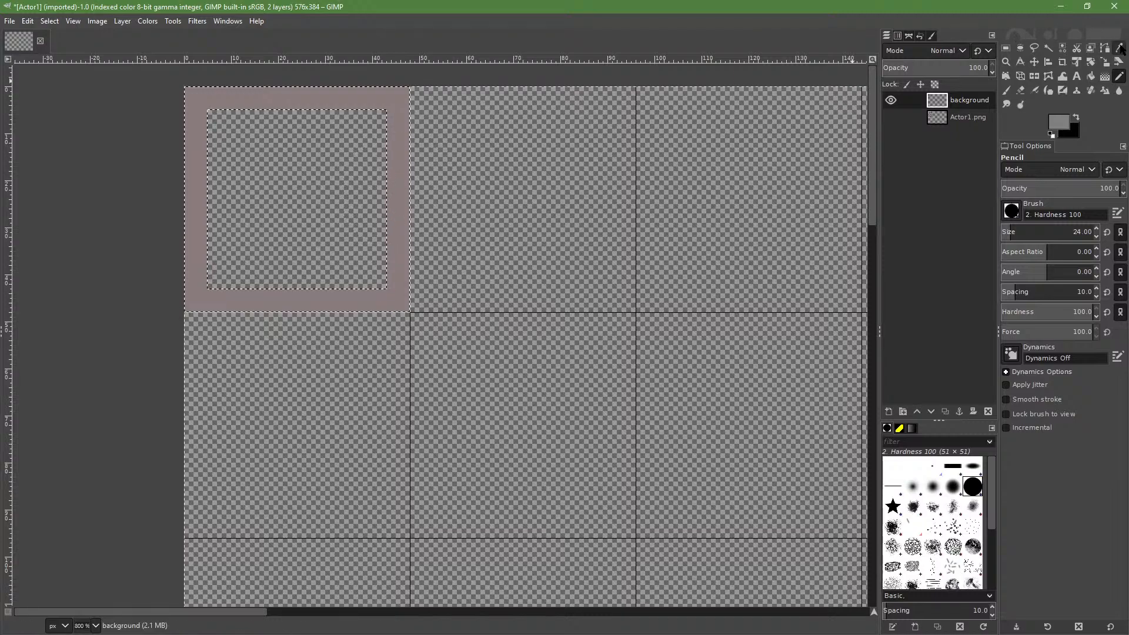
{"action": "left_click", "coordinate": [1008, 47]}
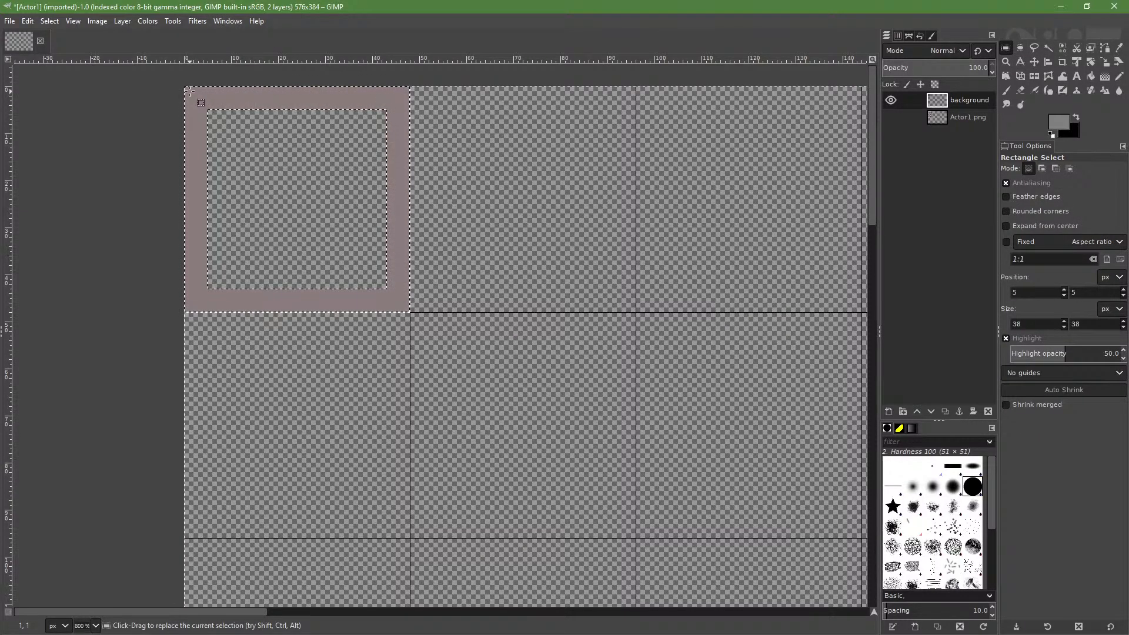
{"action": "left_click_drag", "start_coordinate": [185, 87], "coordinate": [195, 146]}
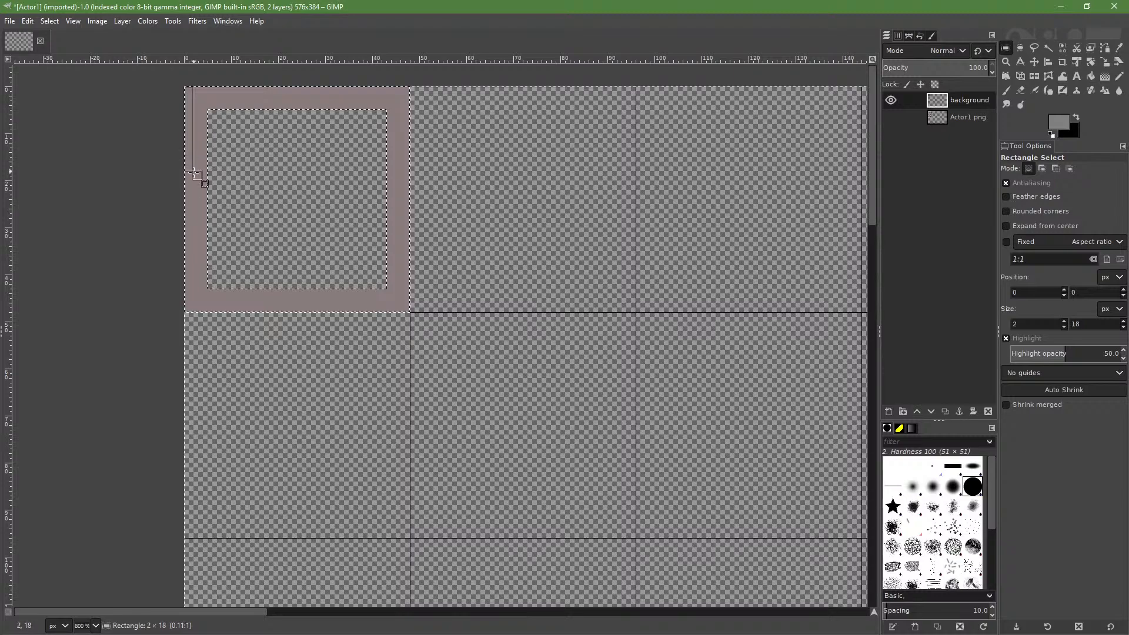
{"action": "left_click_drag", "start_coordinate": [194, 283], "coordinate": [192, 308]}
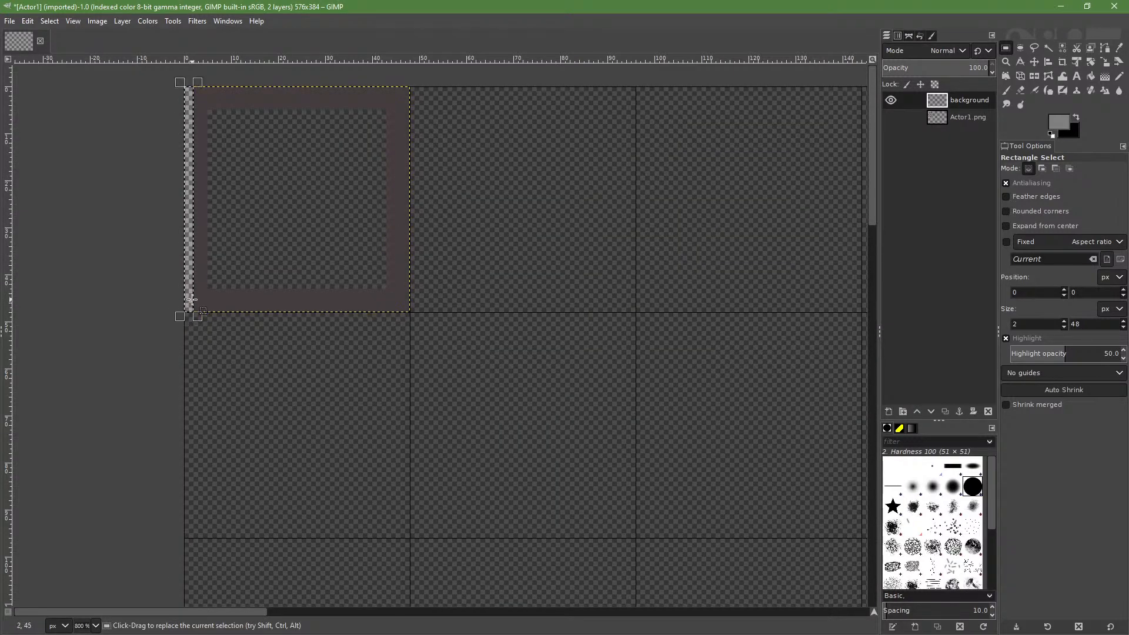
{"action": "left_click", "coordinate": [164, 298]}
Clear the outer 2 px strips along the first cell's bottom and top edges
{"action": "left_click_drag", "start_coordinate": [184, 304], "coordinate": [411, 309]}
{"action": "left_click_drag", "start_coordinate": [184, 97], "coordinate": [406, 177]}
{"action": "left_click", "coordinate": [402, 91]}
{"action": "key", "text": "Delete"}
{"action": "left_click", "coordinate": [363, 123]}
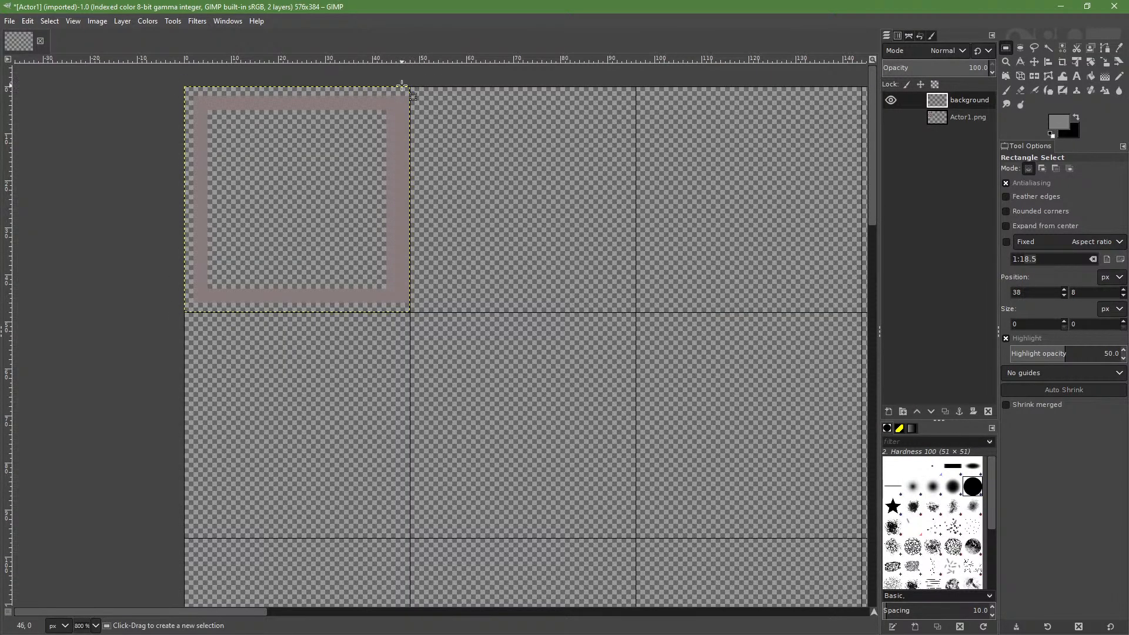
Erase the outer 2 px strip along the first cell's right edge and drop the selection
{"action": "left_click_drag", "start_coordinate": [401, 88], "coordinate": [410, 314]}
{"action": "left_click", "coordinate": [443, 243]}
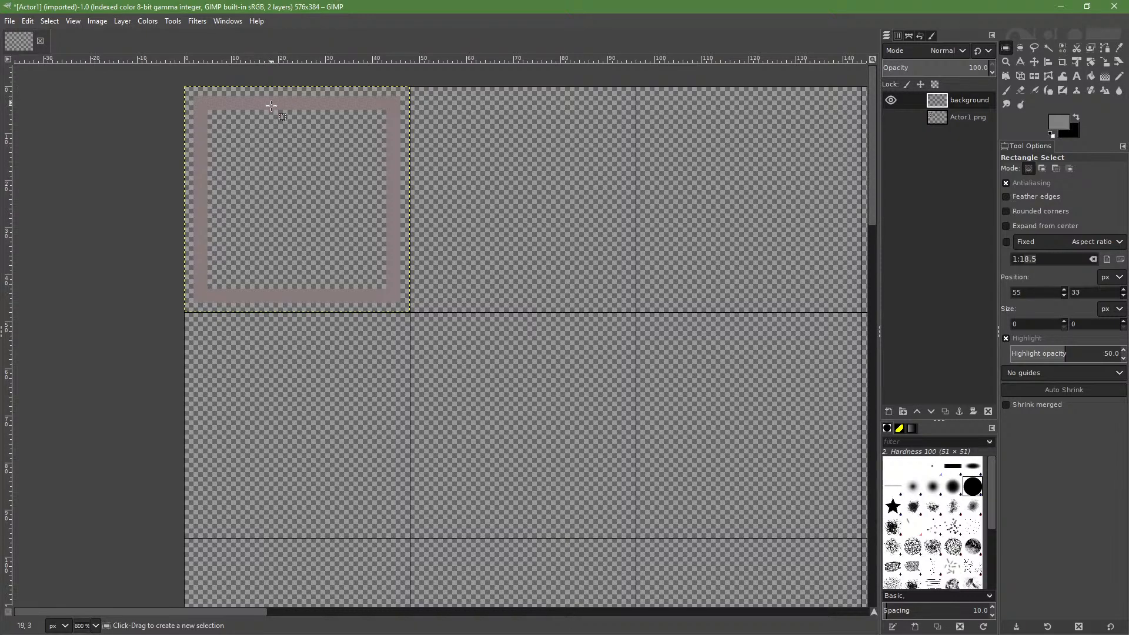
{"action": "mouse_move", "coordinate": [265, 115]}
{"action": "left_mouse_down"}
{"action": "mouse_move", "coordinate": [315, 81]}
{"action": "mouse_move", "coordinate": [261, 133]}
{"action": "left_mouse_up"}
{"action": "left_click", "coordinate": [295, 152]}
Try to outline a triangle over the frame's top side with the Paths tool, and undo its anchors
{"action": "left_click", "coordinate": [1034, 49]}
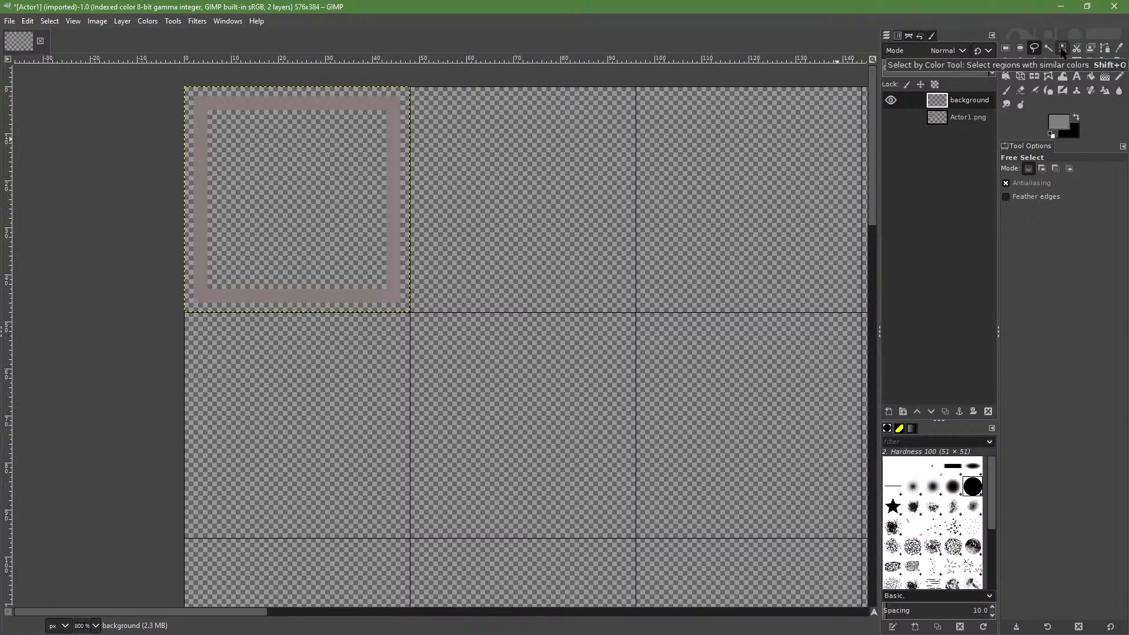
{"action": "left_click", "coordinate": [1105, 53]}
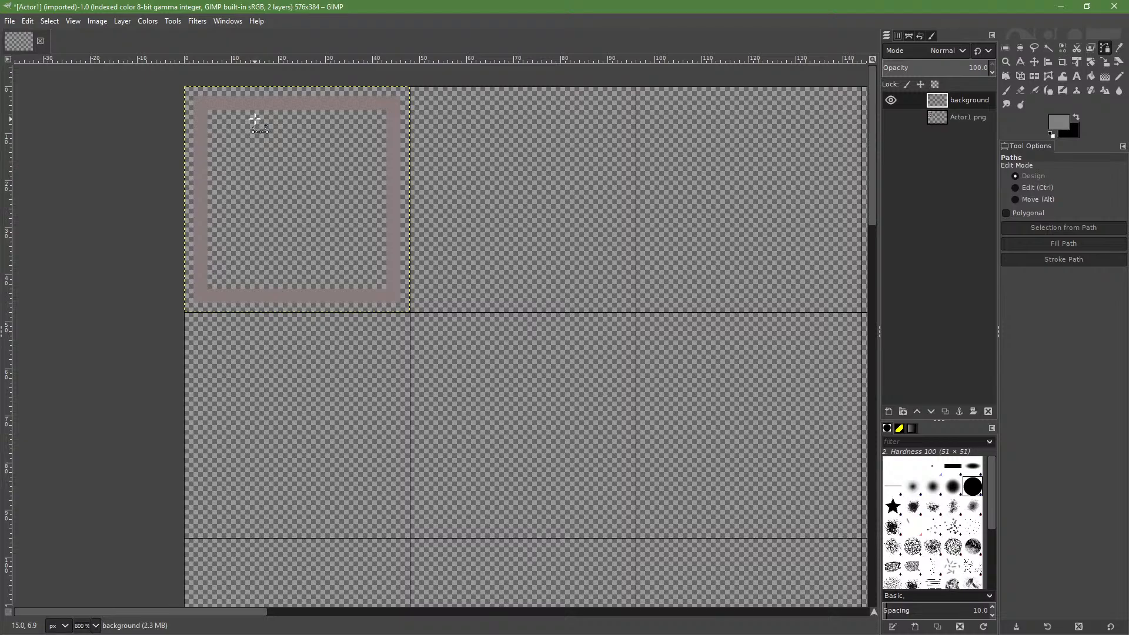
{"action": "left_click_drag", "start_coordinate": [255, 121], "coordinate": [294, 83]}
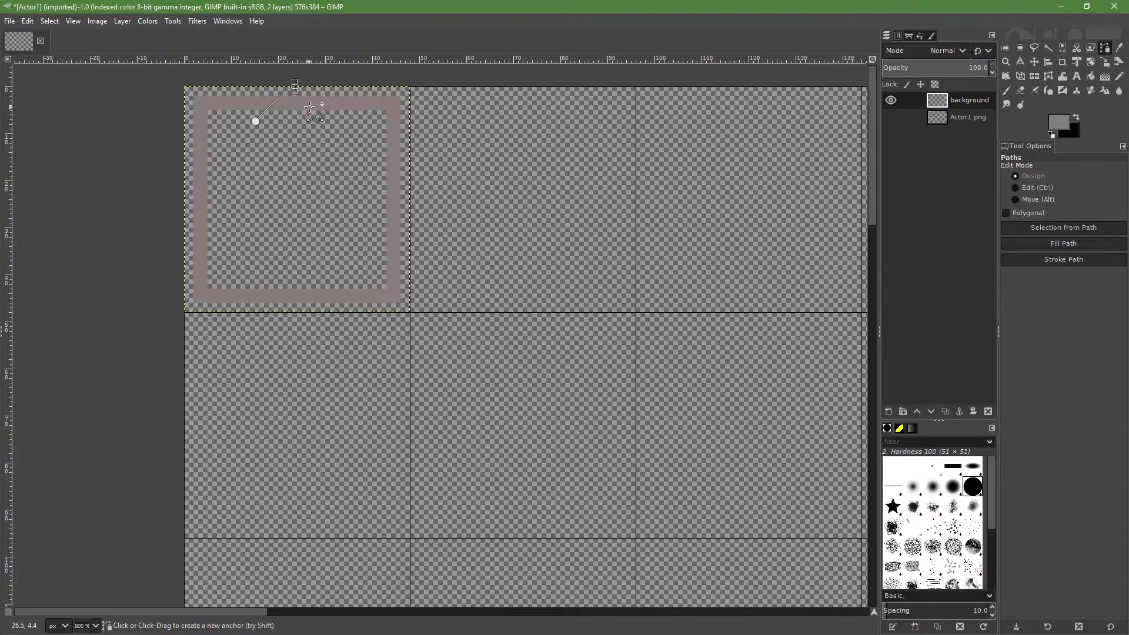
{"action": "left_click", "coordinate": [328, 122]}
{"action": "scroll", "coordinate": [222, 114], "scroll_direction": "up", "scroll_amount": 3, "text": "ctrl"}
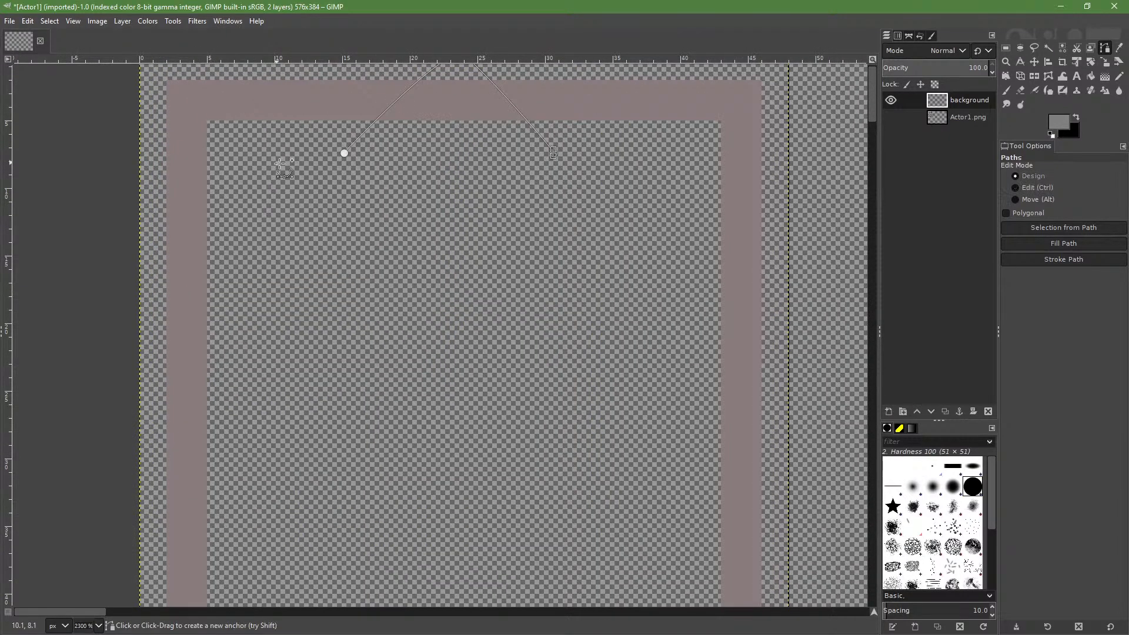
{"action": "scroll", "coordinate": [279, 163], "scroll_direction": "up", "scroll_amount": 1}
{"action": "key", "text": "ctrl+z"}
{"action": "key", "text": "ctrl+z"}
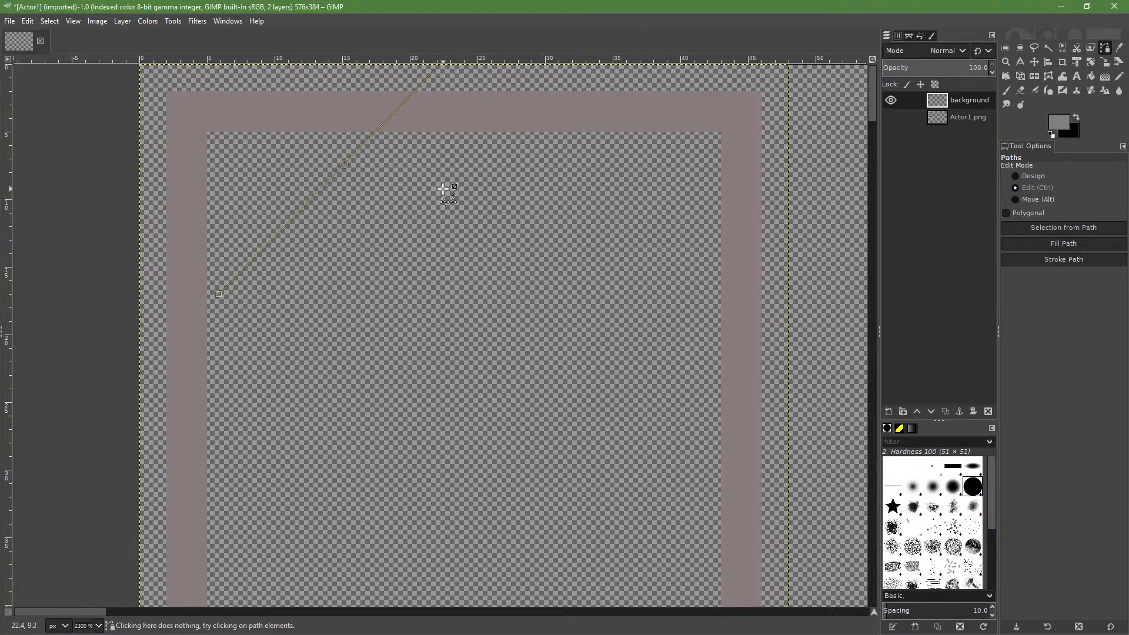
{"action": "key", "text": "ctrl+z"}
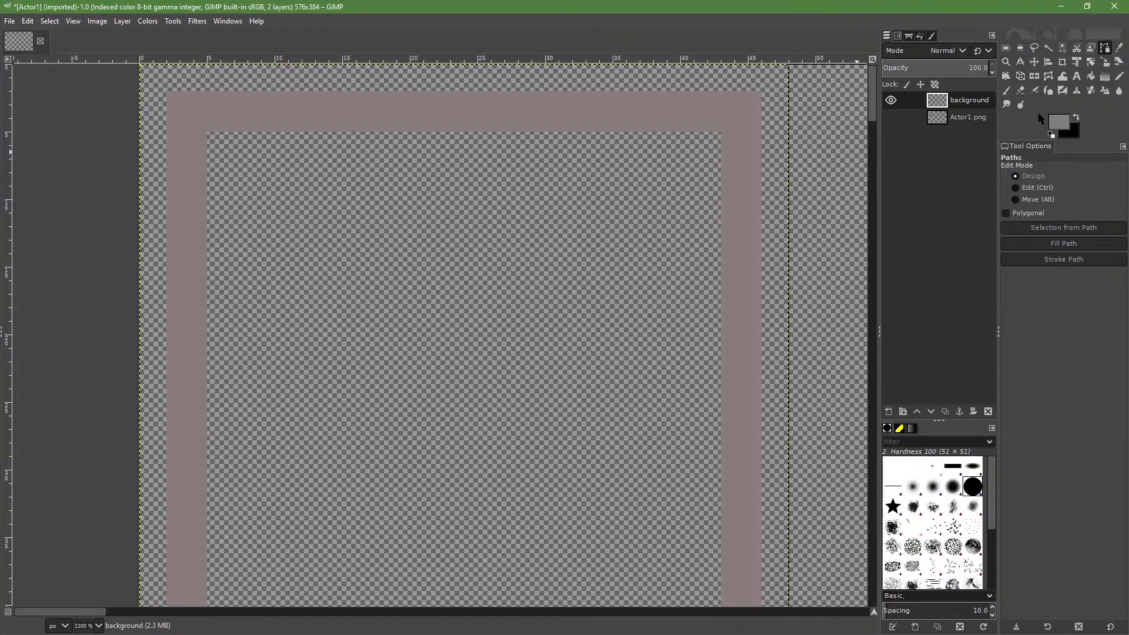
Select the entire image and try a small rectangular selection over the frame's top side
{"action": "left_click", "coordinate": [49, 21]}
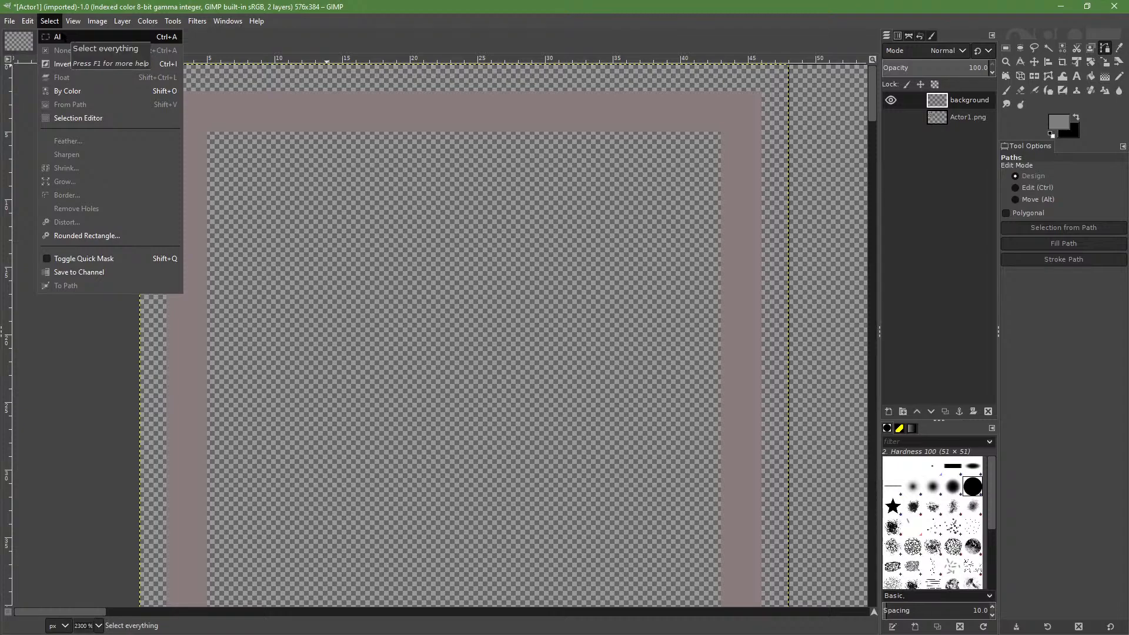
{"action": "left_click", "coordinate": [58, 36]}
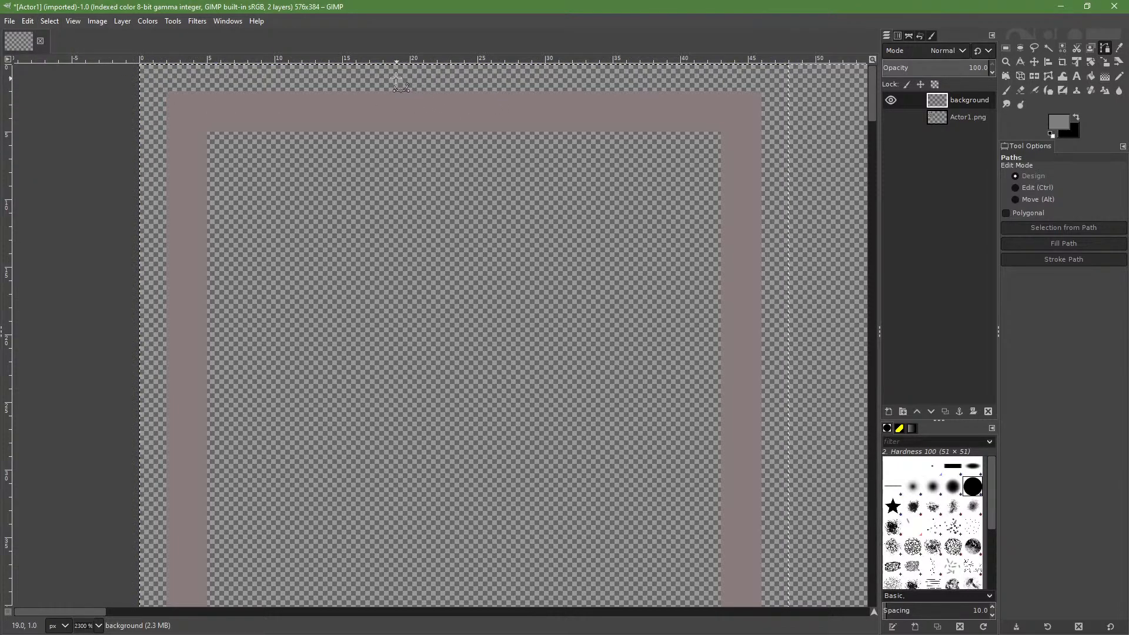
{"action": "left_click_drag", "start_coordinate": [395, 75], "coordinate": [377, 160]}
{"action": "left_click", "coordinate": [1005, 48]}
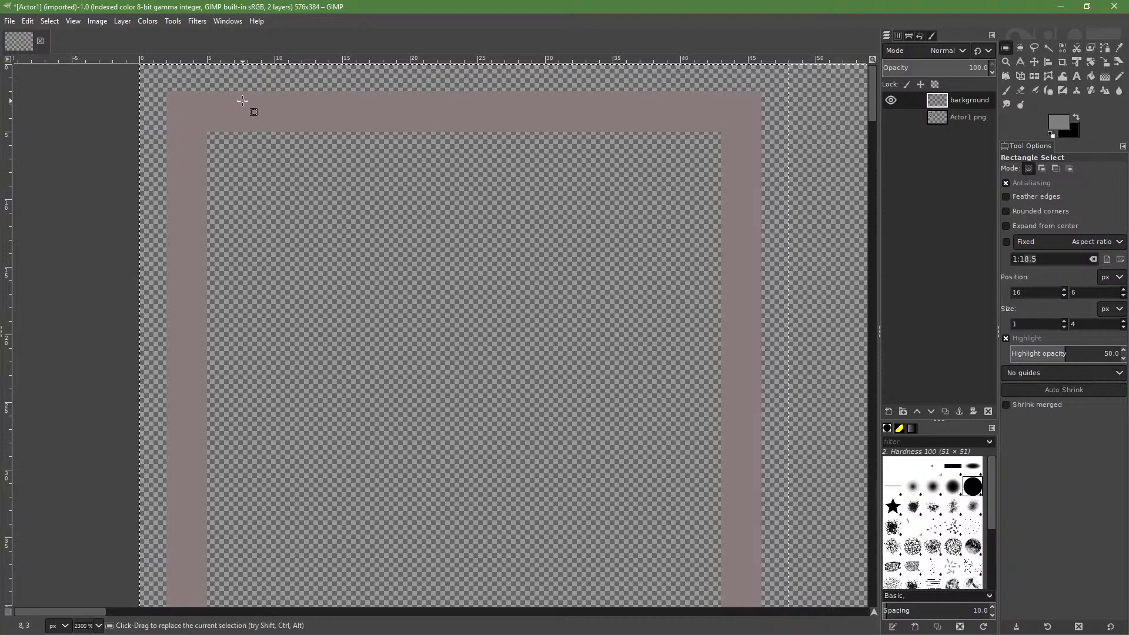
{"action": "left_click_drag", "start_coordinate": [383, 79], "coordinate": [491, 145]}
Try a freehand selection over the frame's top side, undo back past the right strip's erasure, and remove the remaining selection
{"action": "left_click", "coordinate": [1034, 47]}
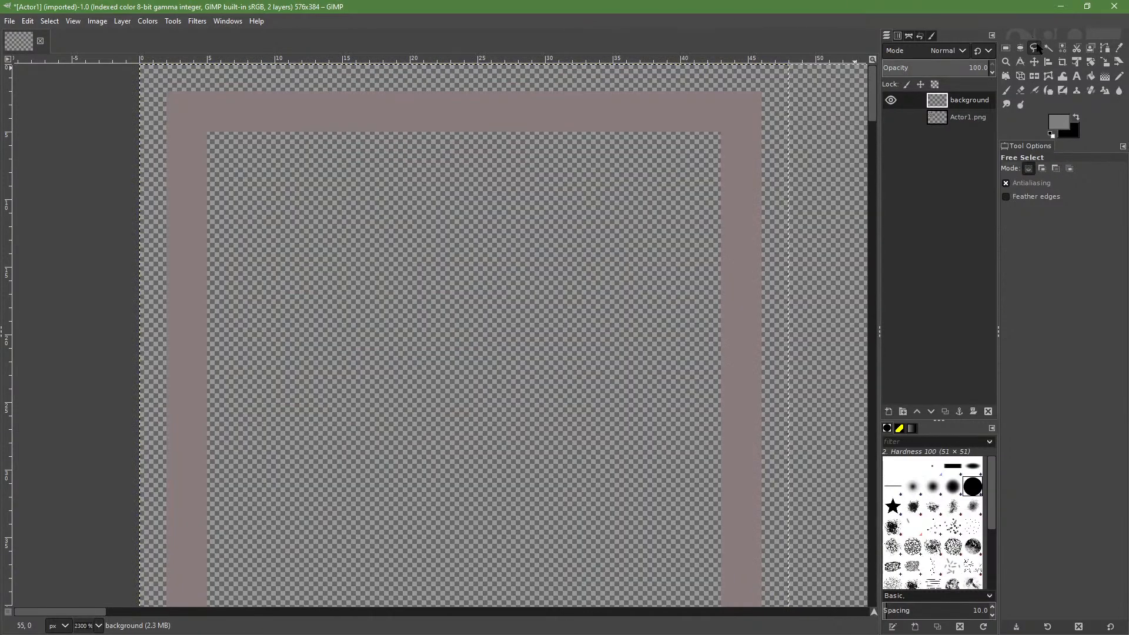
{"action": "mouse_move", "coordinate": [354, 84]}
{"action": "left_mouse_down"}
{"action": "mouse_move", "coordinate": [448, 196]}
{"action": "mouse_move", "coordinate": [462, 67]}
{"action": "left_mouse_up"}
{"action": "key", "text": "ctrl+z"}
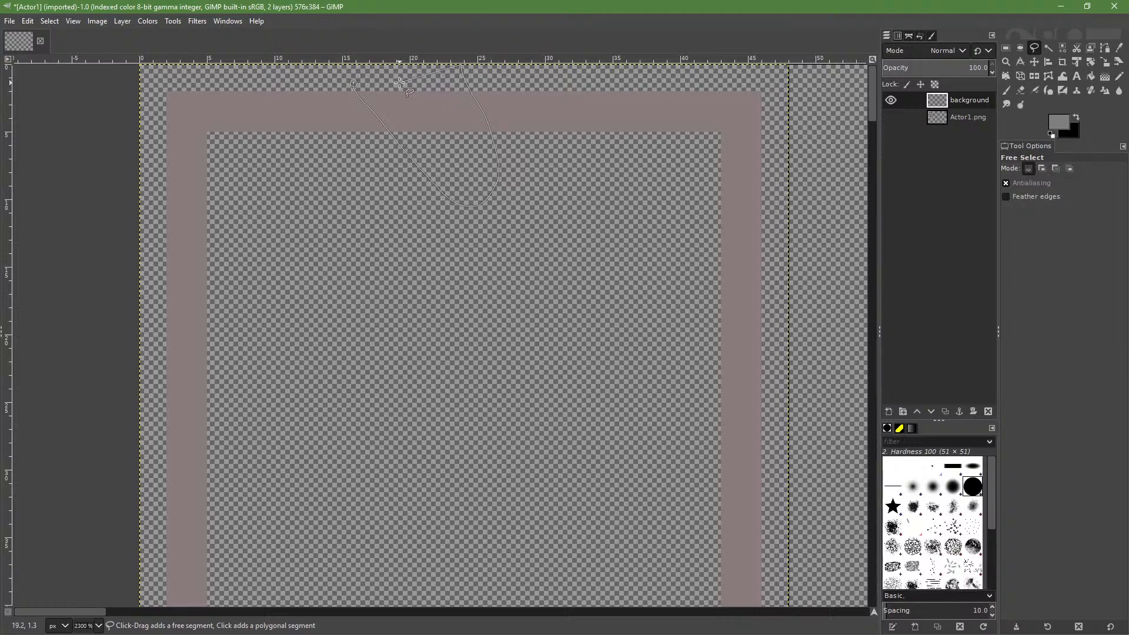
{"action": "key", "text": "ctrl+z"}
{"action": "key", "text": "ctrl+z"}
{"action": "key", "text": "ctrl+z"}
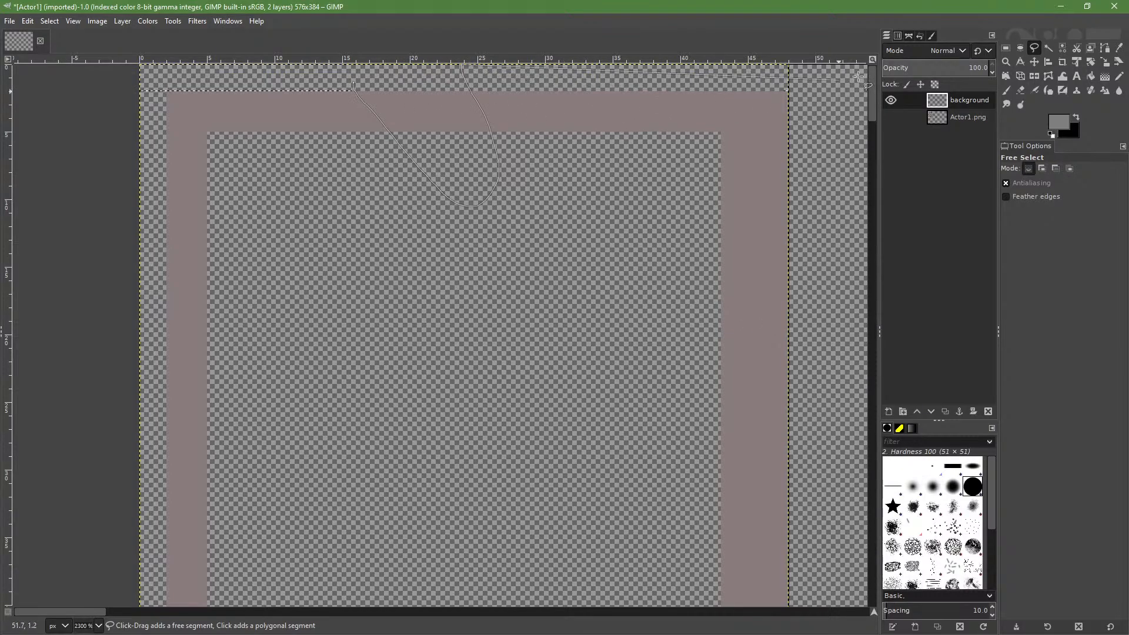
{"action": "left_click", "coordinate": [354, 83]}
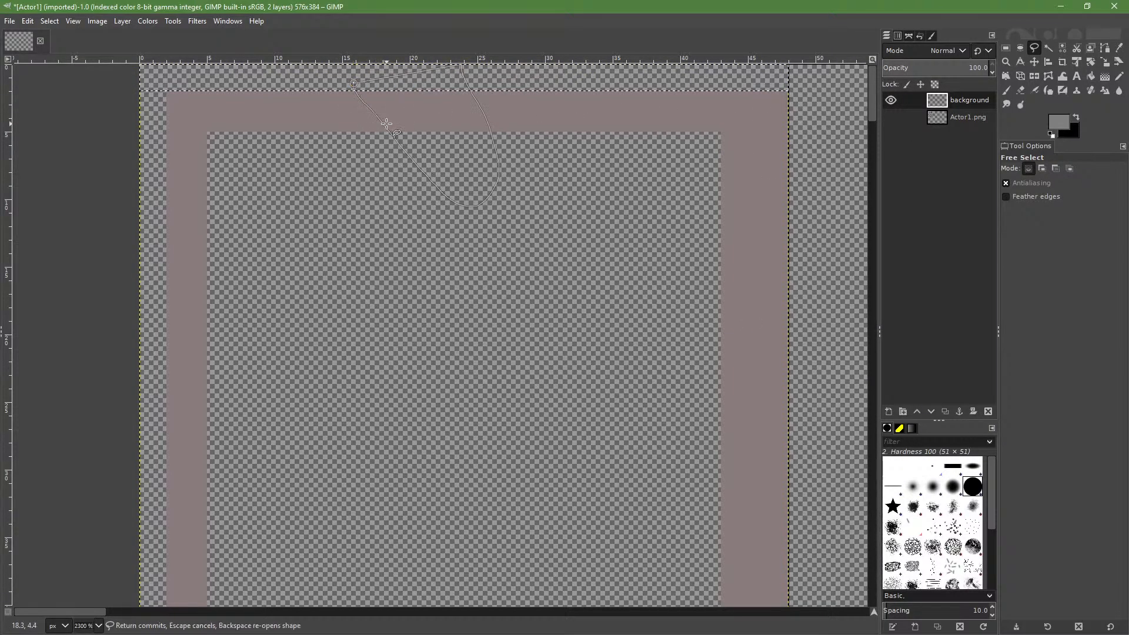
{"action": "key", "text": "Return"}
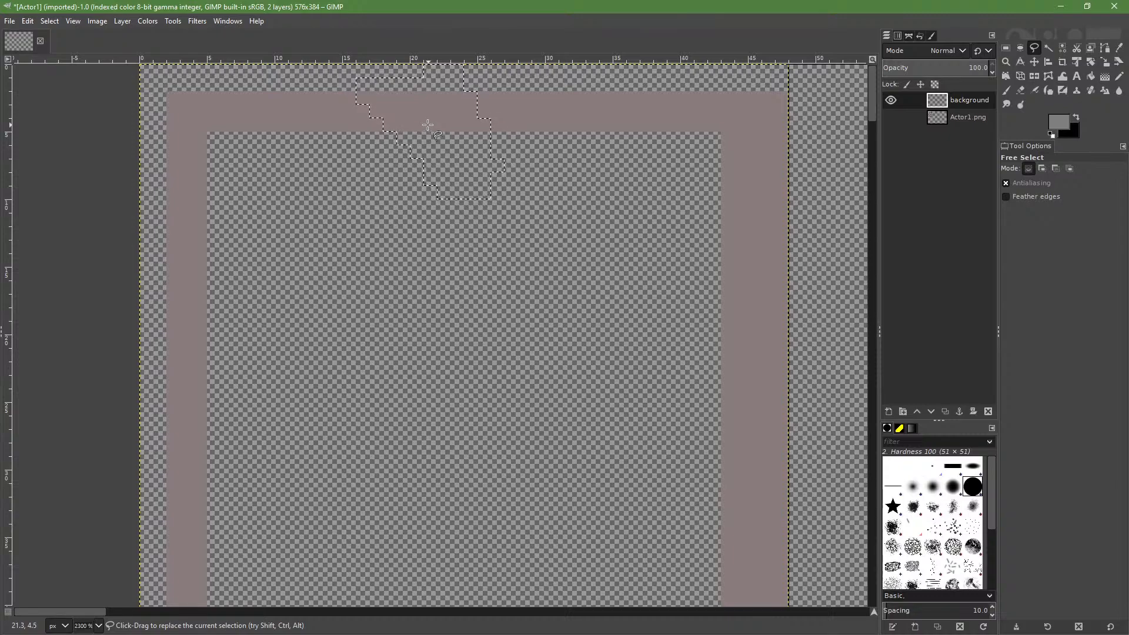
{"action": "key", "text": "ctrl"}
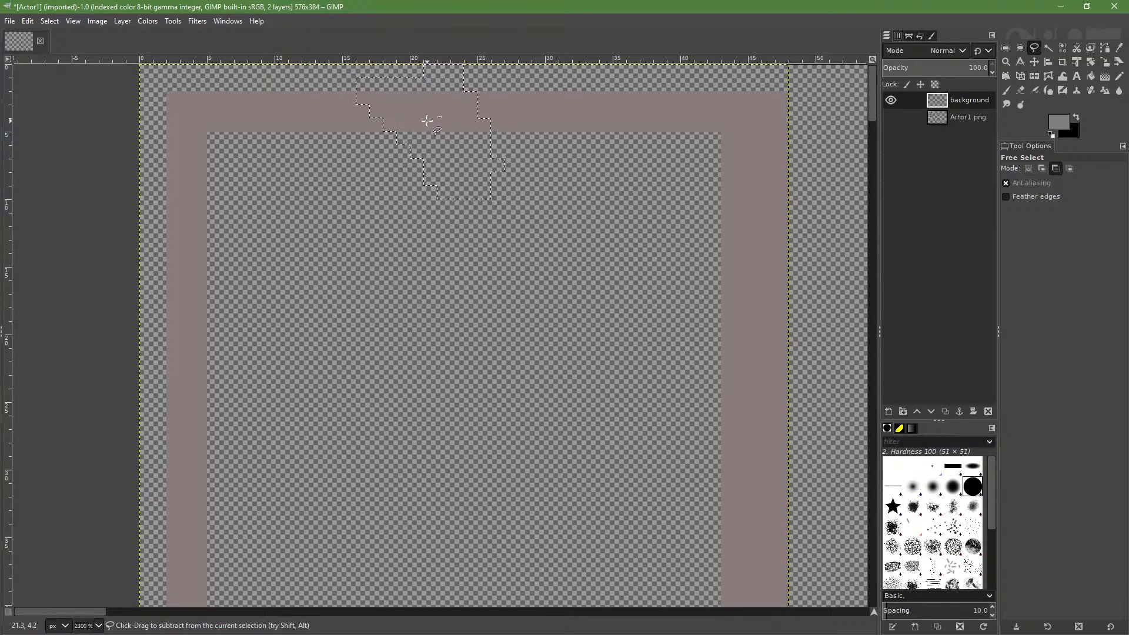
{"action": "key", "text": "ctrl+z"}
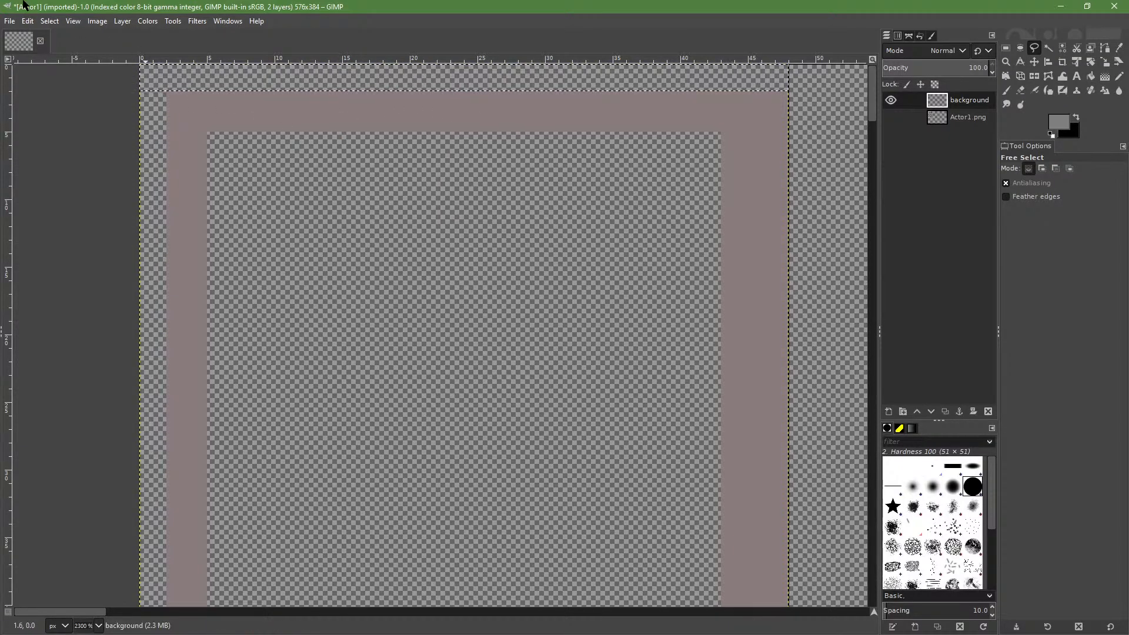
{"action": "left_click", "coordinate": [50, 21]}
{"action": "left_click", "coordinate": [54, 47]}
Select the 2 × 48 px strip along the first cell's right edge with Rectangle Select and clear it
{"action": "scroll", "coordinate": [413, 123], "scroll_direction": "down", "scroll_amount": 3, "text": "ctrl"}
{"action": "scroll", "coordinate": [432, 109], "scroll_direction": "up", "scroll_amount": 1, "text": "ctrl"}
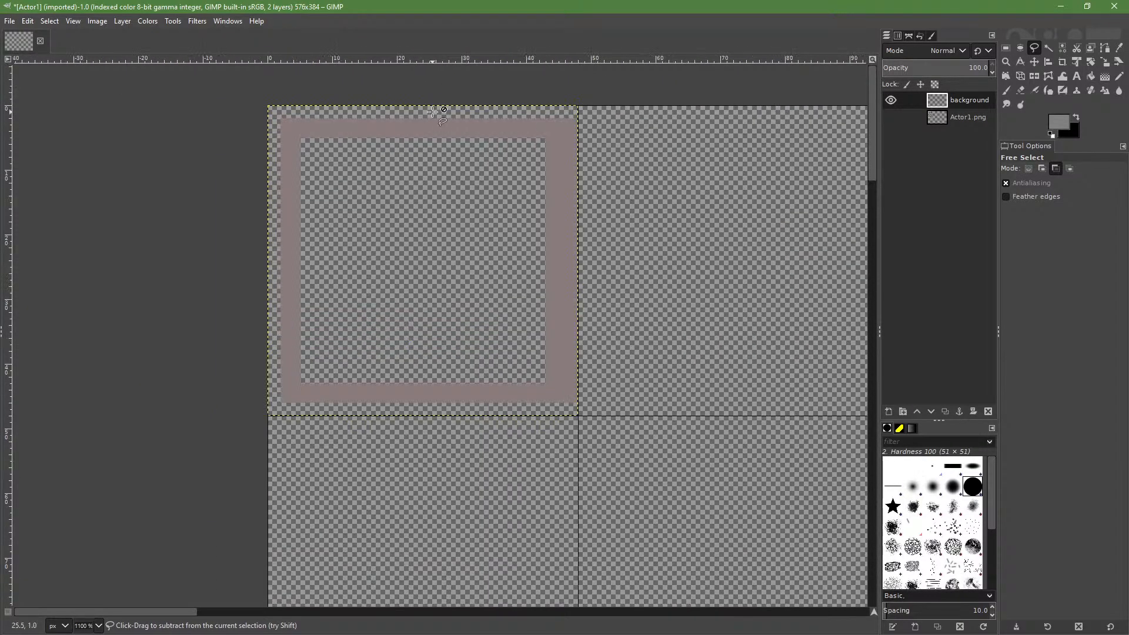
{"action": "key", "text": "r"}
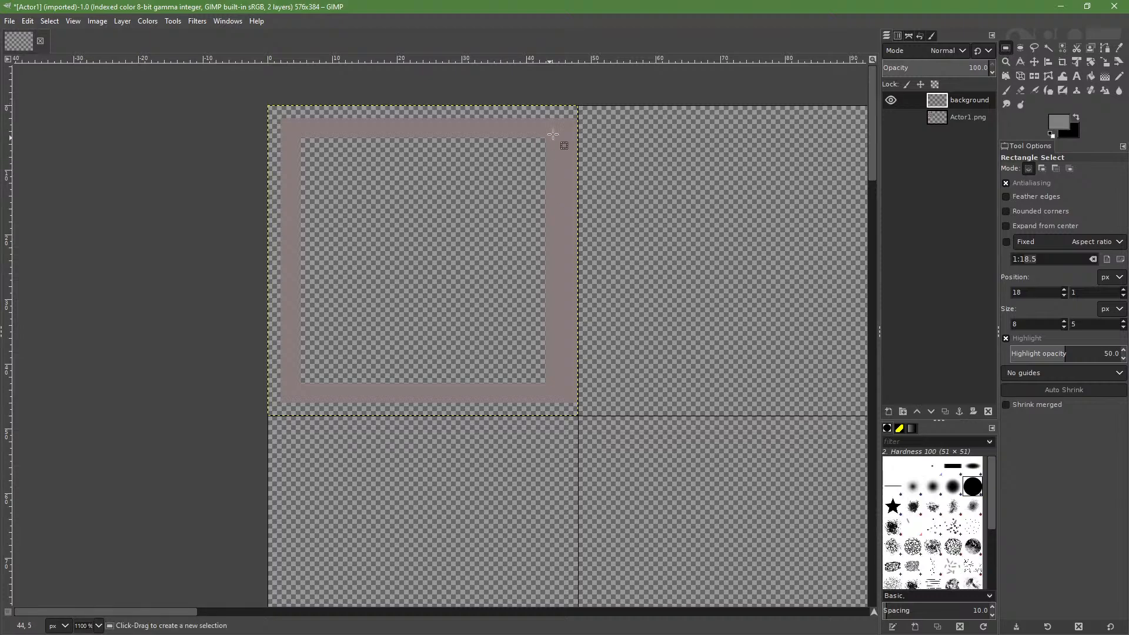
{"action": "scroll", "coordinate": [567, 111], "scroll_direction": "up", "scroll_amount": 1, "text": "ctrl"}
{"action": "scroll", "coordinate": [573, 114], "scroll_direction": "down", "scroll_amount": 1, "text": "ctrl"}
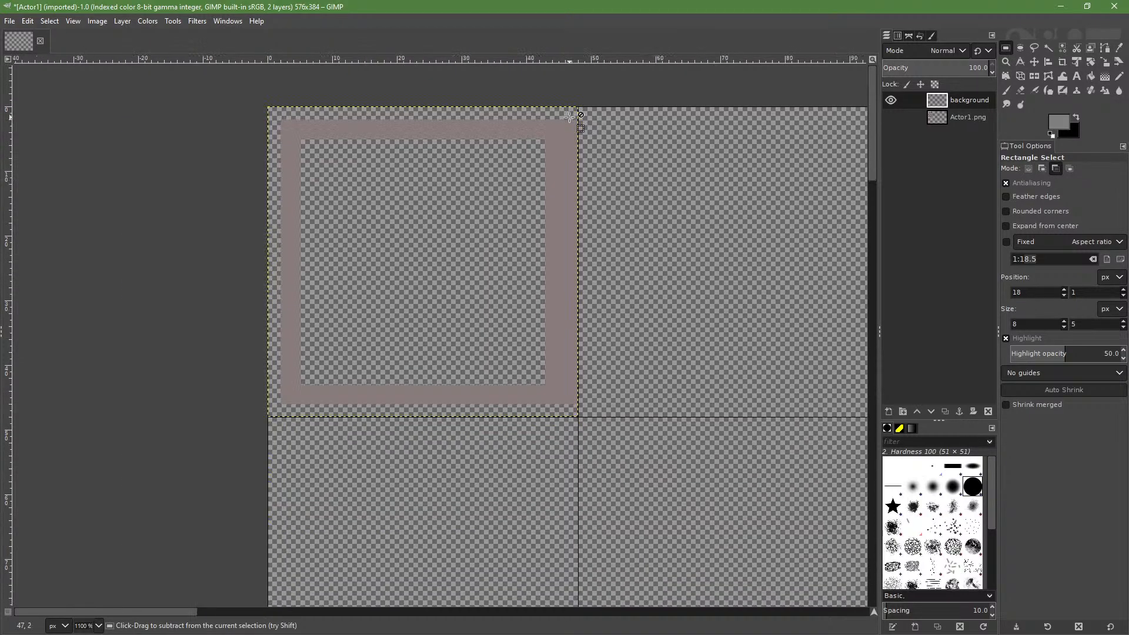
{"action": "scroll", "coordinate": [584, 109], "scroll_direction": "down", "scroll_amount": 1, "text": "ctrl"}
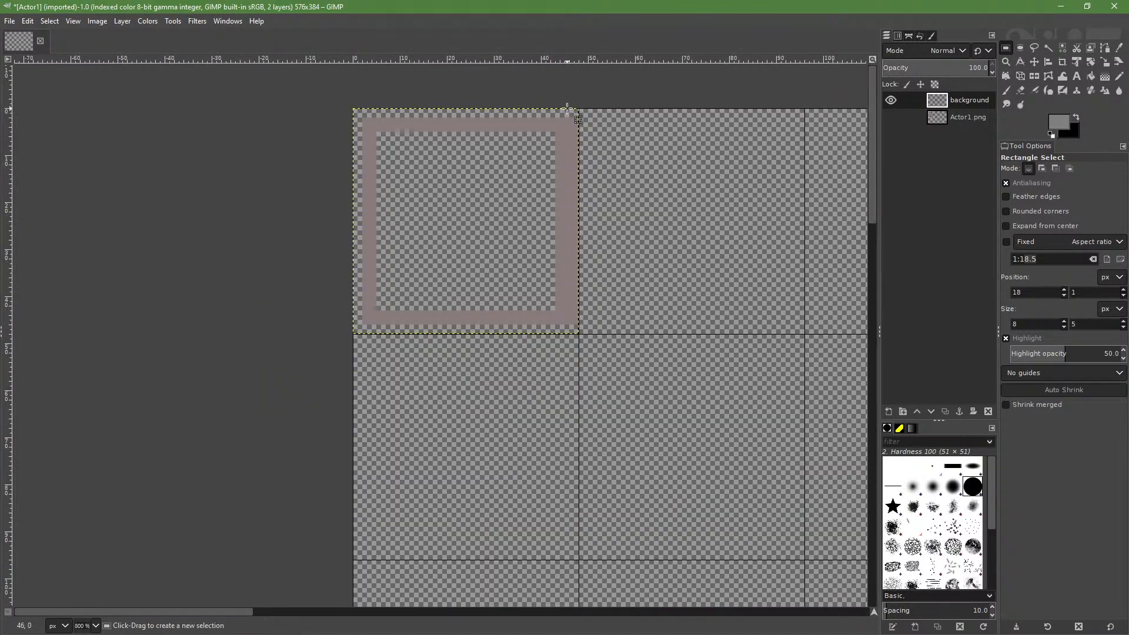
{"action": "left_click_drag", "start_coordinate": [568, 109], "coordinate": [578, 333]}
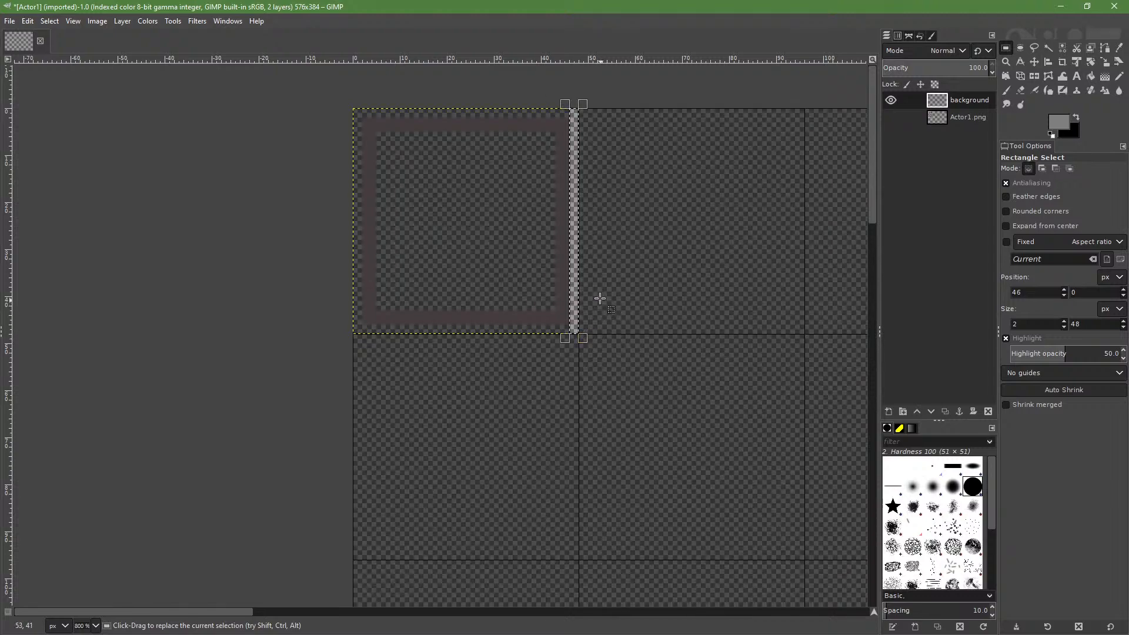
{"action": "scroll", "coordinate": [593, 160], "scroll_direction": "up", "scroll_amount": 1, "text": "ctrl"}
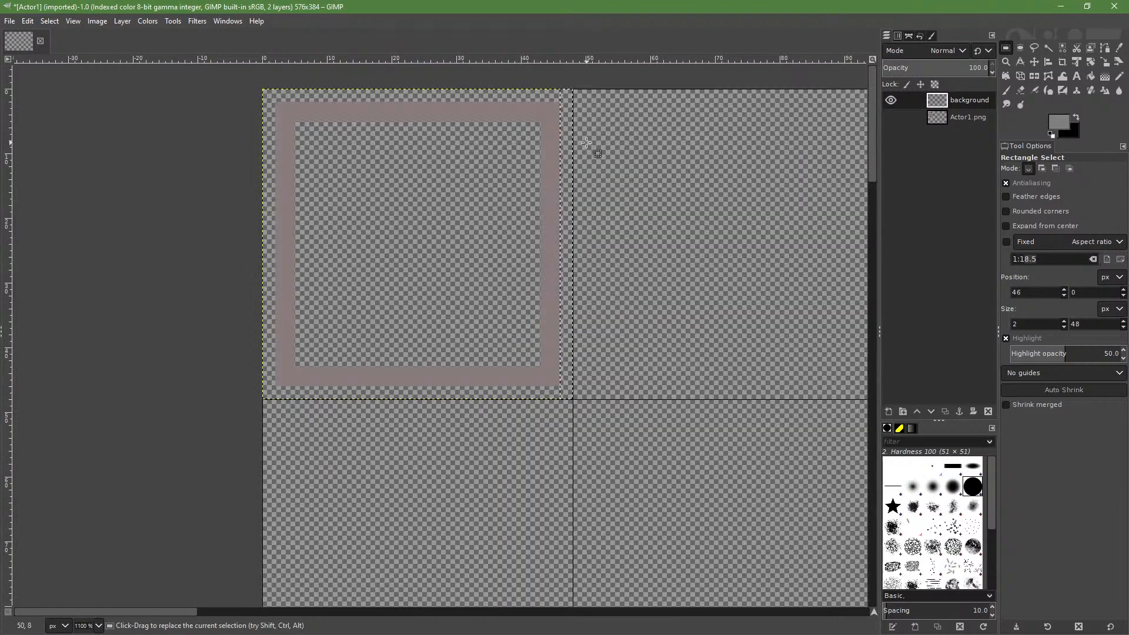
{"action": "key", "text": "Return"}
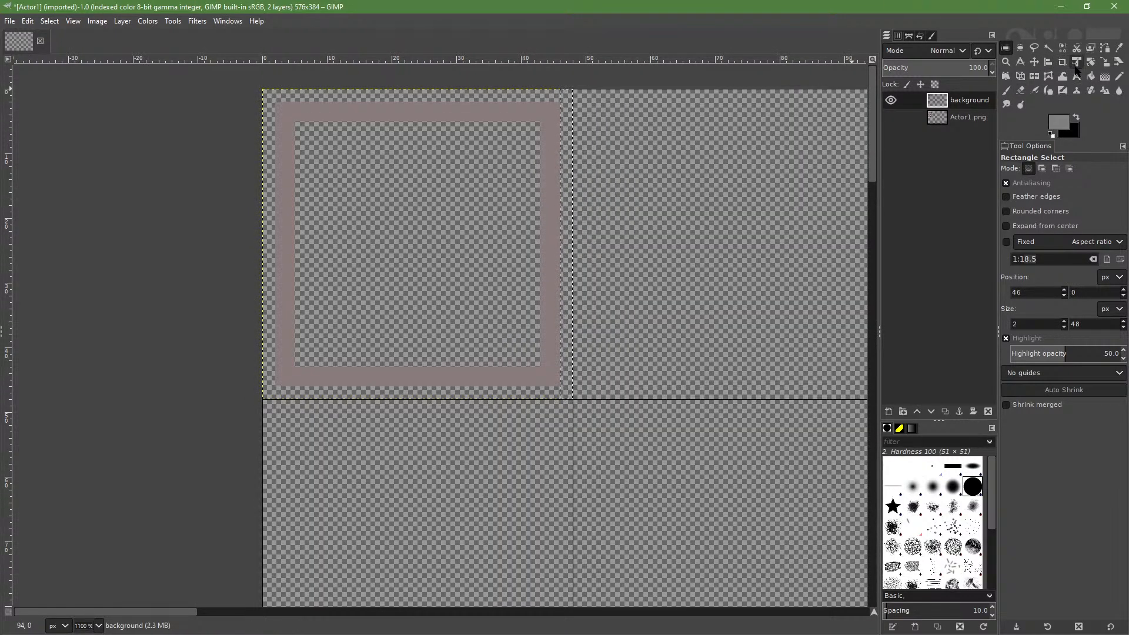
Deselect everything and outline a triangle about 16 px wide and 7 px high with Free Select, its apex at the middle of the cell's top edge
{"action": "left_click", "coordinate": [1037, 48]}
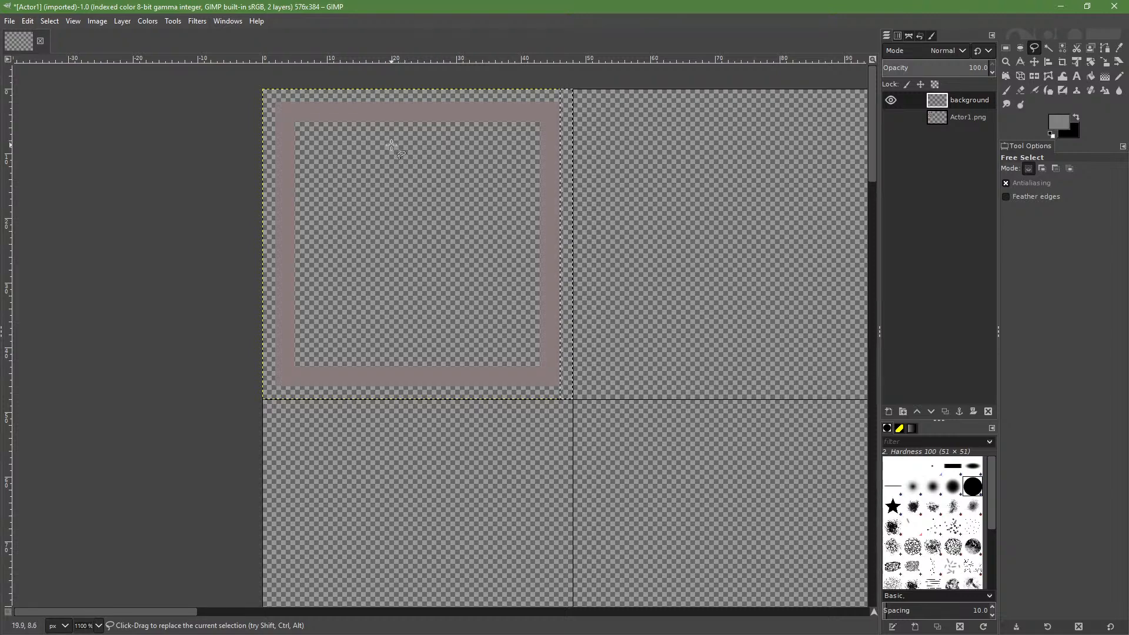
{"action": "left_click", "coordinate": [49, 20]}
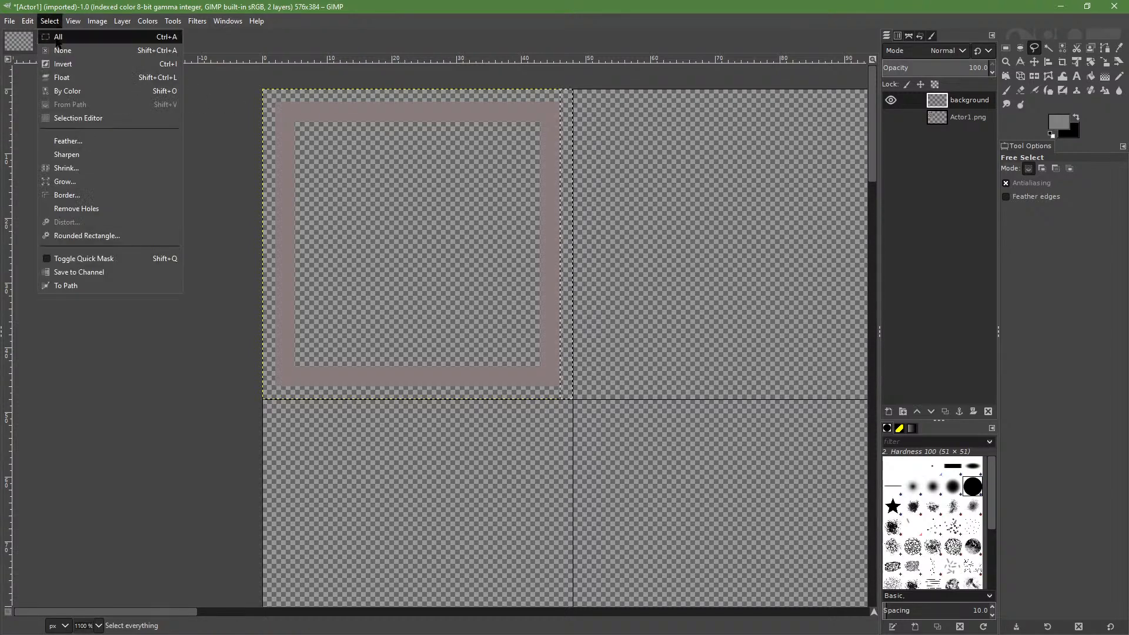
{"action": "left_click", "coordinate": [64, 46]}
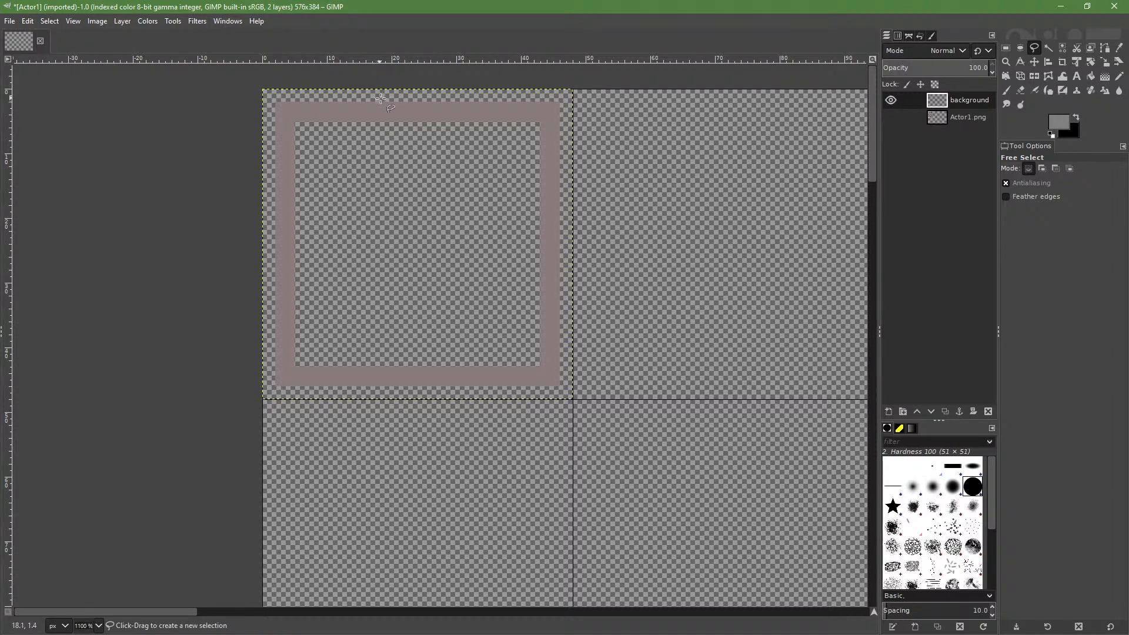
{"action": "scroll", "coordinate": [377, 101], "scroll_direction": "up", "scroll_amount": 2, "text": "ctrl"}
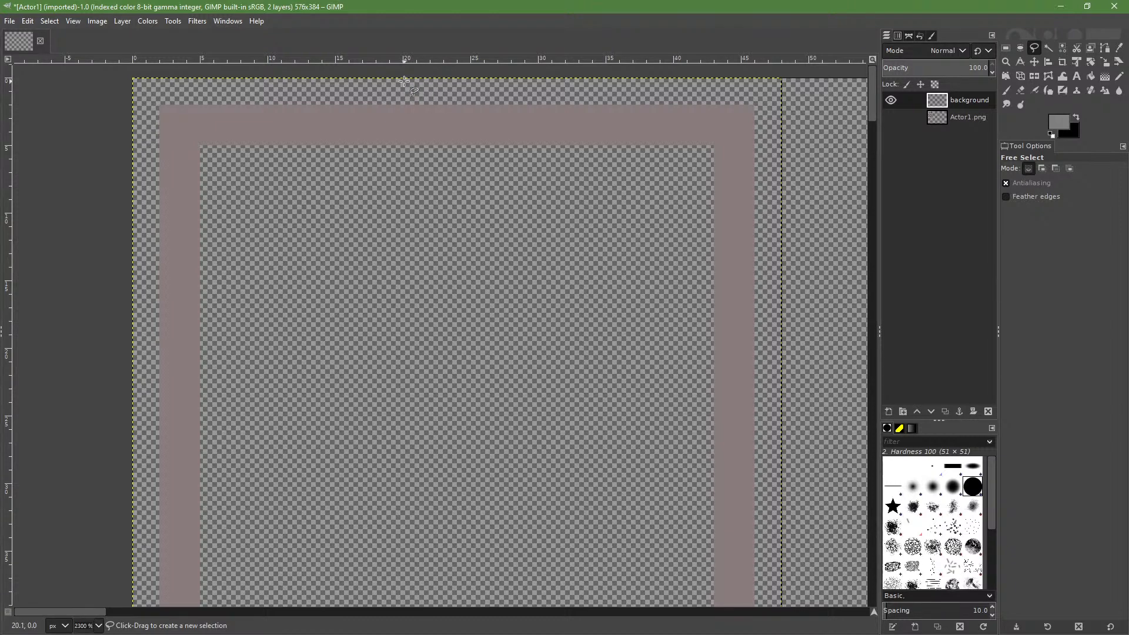
{"action": "left_click", "coordinate": [457, 77]}
{"action": "left_click", "coordinate": [348, 173]}
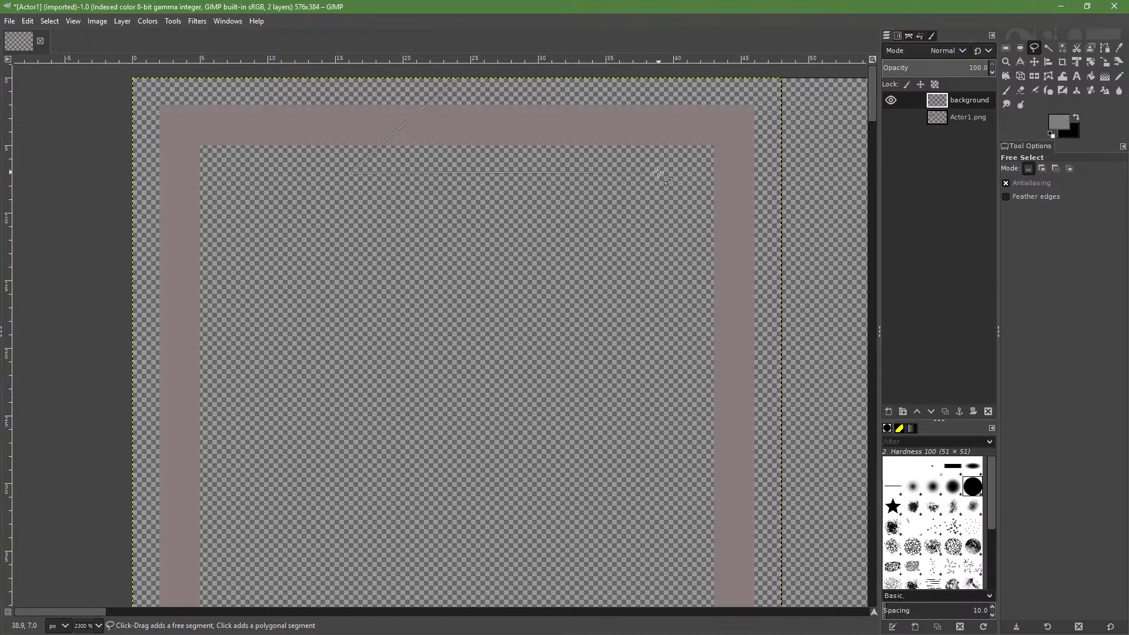
{"action": "left_click", "coordinate": [566, 173]}
{"action": "left_click", "coordinate": [459, 78]}
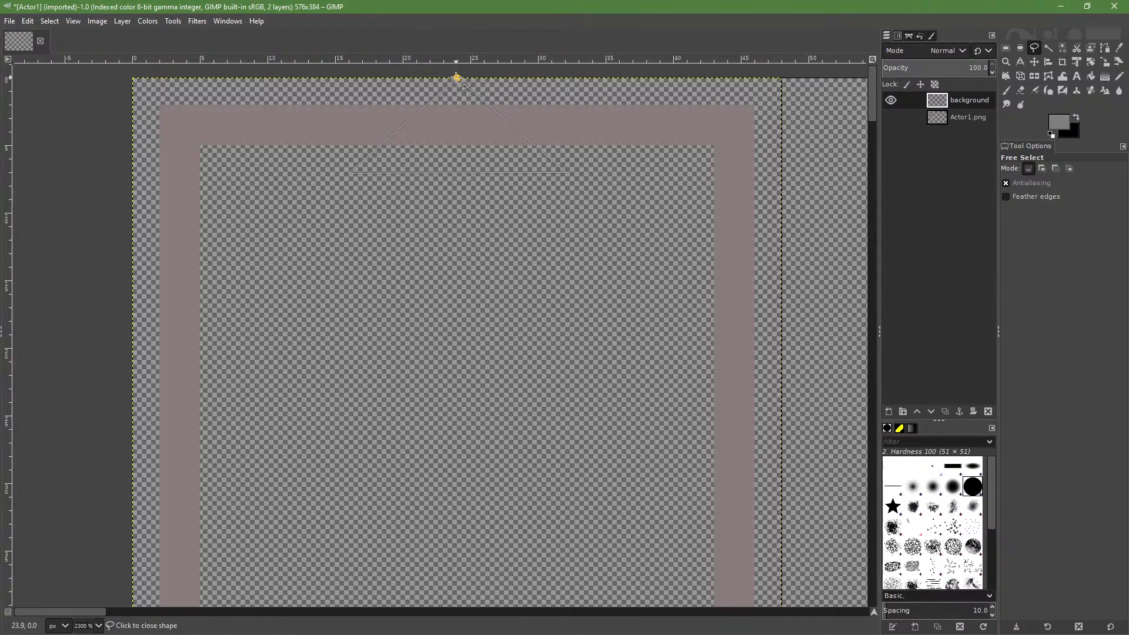
Close the triangular freehand selection and clear the frame pixels inside it
{"action": "key", "text": "Return"}
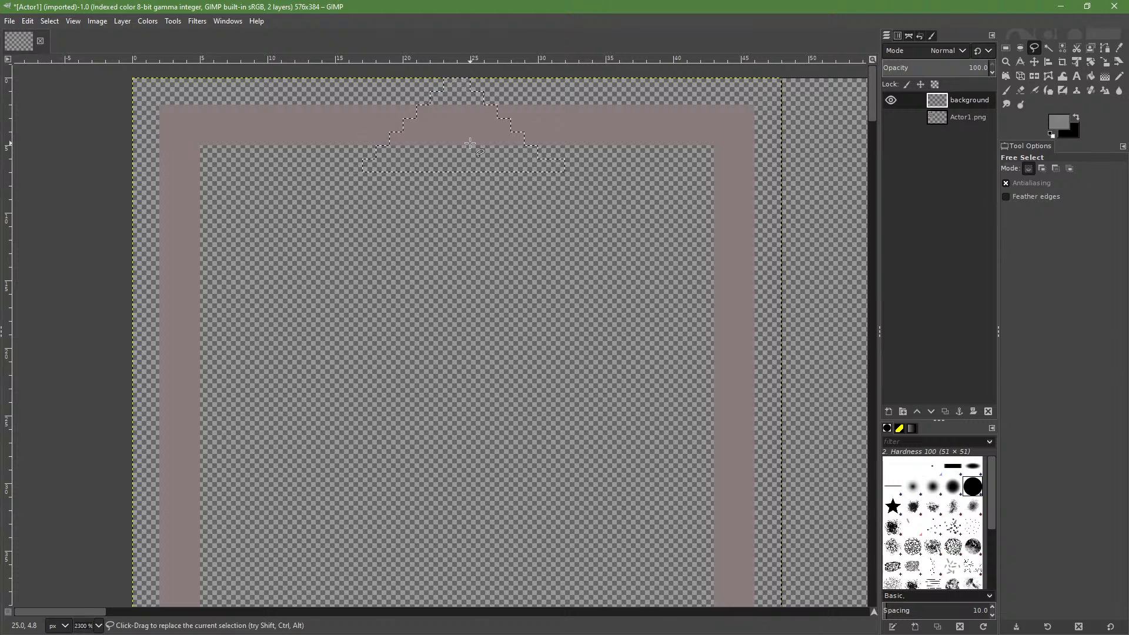
{"action": "key", "text": "Delete"}
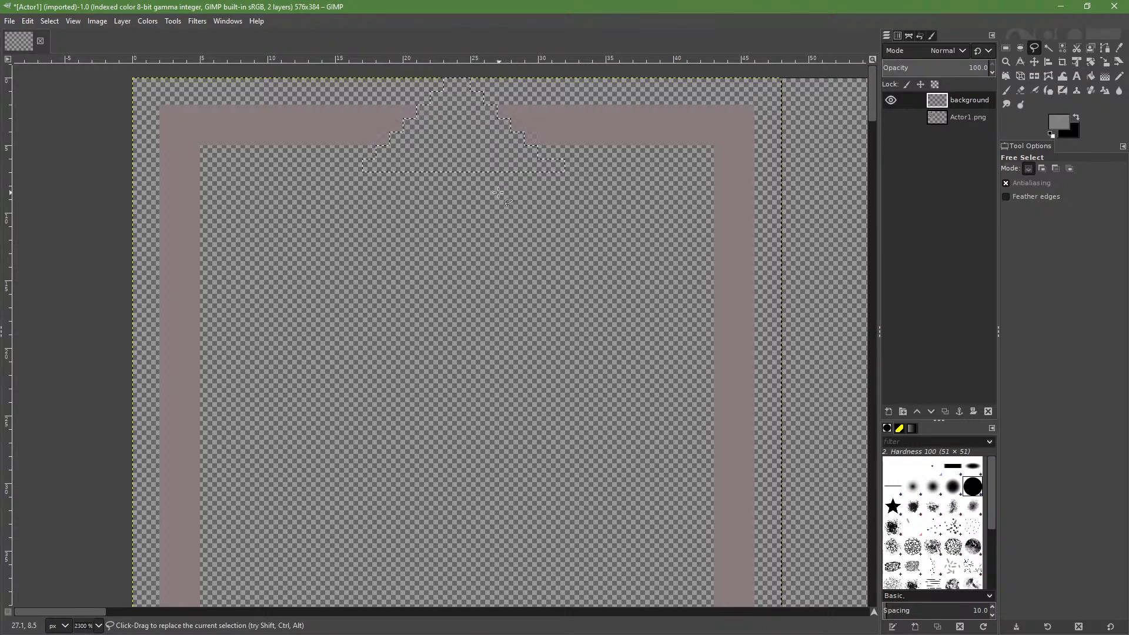
Select the frame's left side between its corners with Rectangle Select, about 3 × 38 px, clear it, and deselect
{"action": "left_click", "coordinate": [1004, 48]}
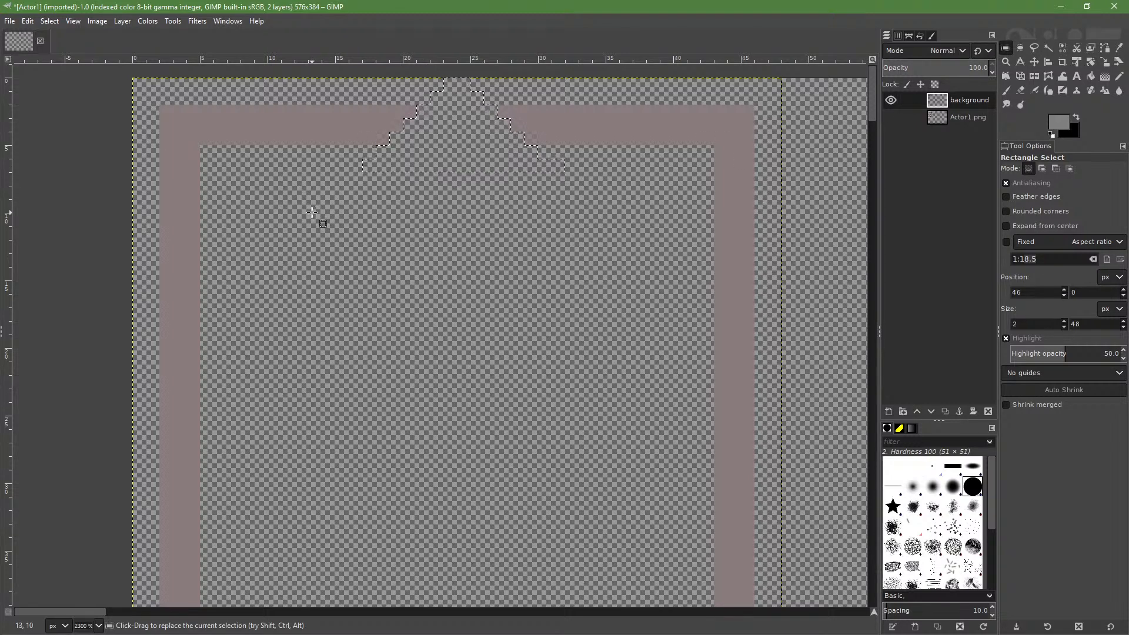
{"action": "scroll", "coordinate": [318, 203], "scroll_direction": "down", "scroll_amount": 2, "text": "ctrl"}
{"action": "scroll", "coordinate": [304, 200], "scroll_direction": "up", "scroll_amount": 2, "text": "ctrl"}
{"action": "scroll", "coordinate": [288, 196], "scroll_direction": "down", "scroll_amount": 1, "text": "ctrl"}
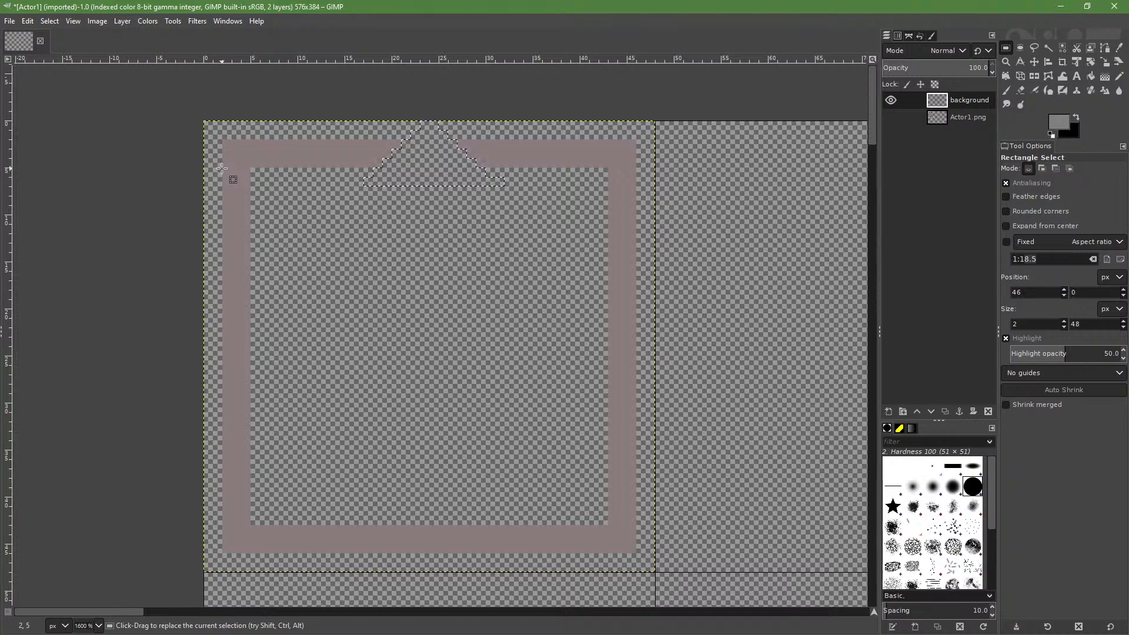
{"action": "left_click_drag", "start_coordinate": [222, 169], "coordinate": [253, 521]}
{"action": "key", "text": "Delete"}
{"action": "left_click", "coordinate": [337, 320]}
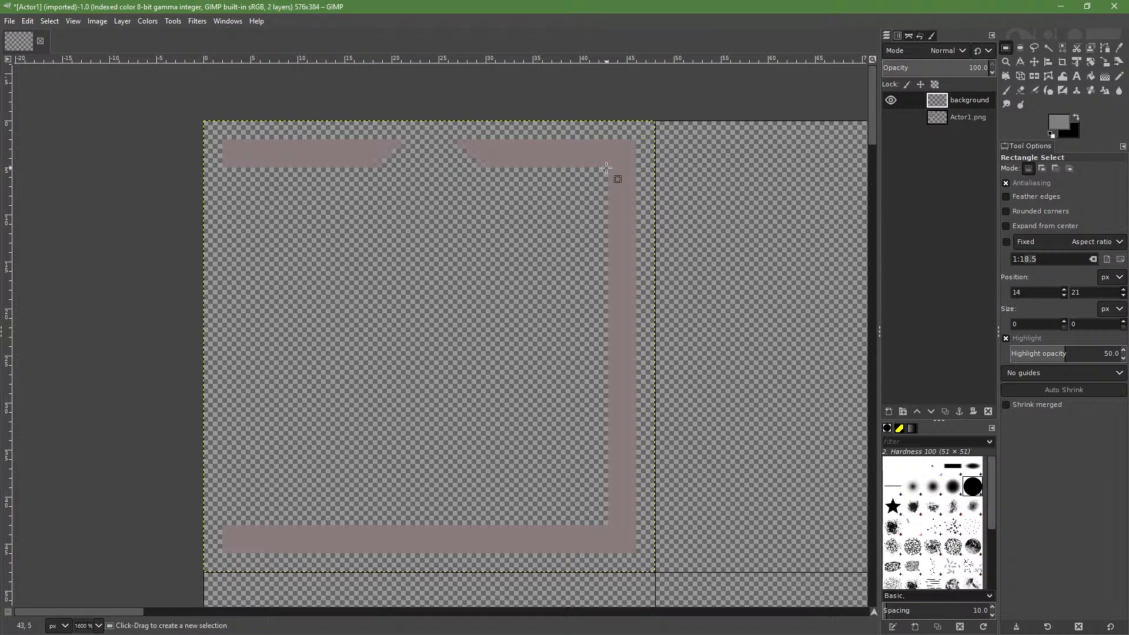
{"action": "left_click_drag", "start_coordinate": [610, 169], "coordinate": [631, 143]}
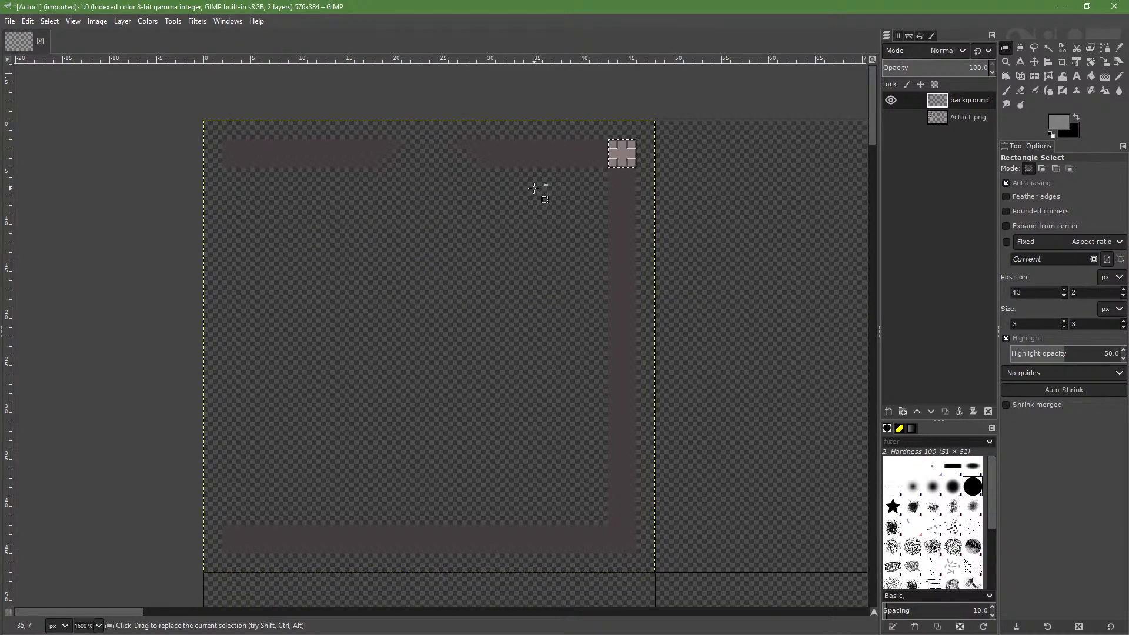
{"action": "scroll", "coordinate": [535, 187], "scroll_direction": "down", "scroll_amount": 2, "text": "ctrl"}
{"action": "scroll", "coordinate": [535, 186], "scroll_direction": "up", "scroll_amount": 1, "text": "ctrl"}
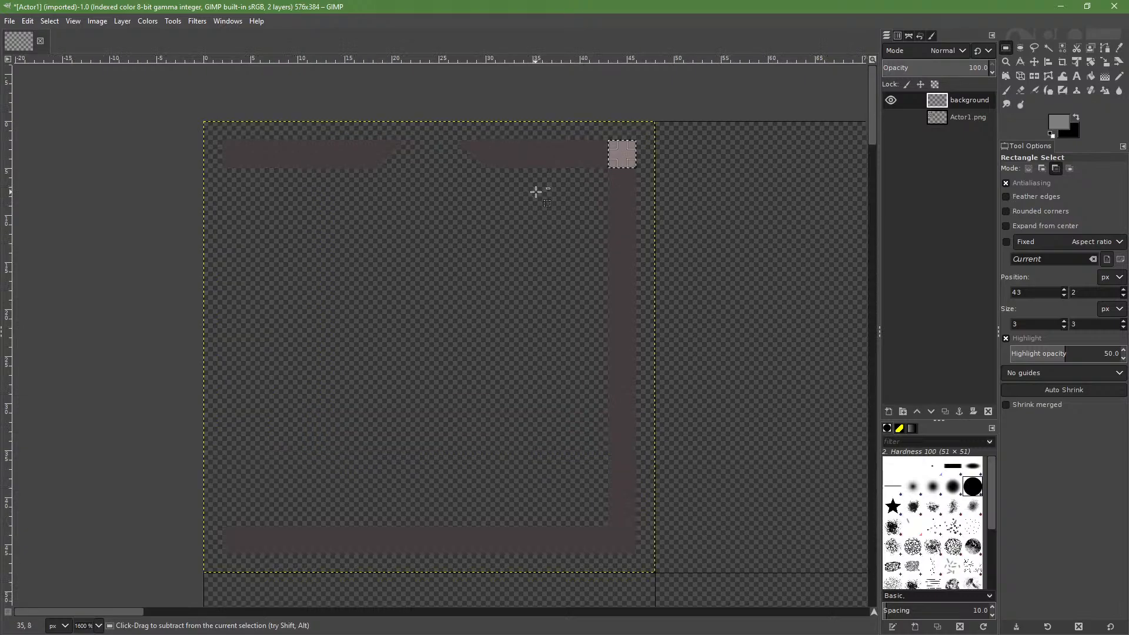
{"action": "scroll", "coordinate": [538, 186], "scroll_direction": "down", "scroll_amount": 2, "text": "ctrl"}
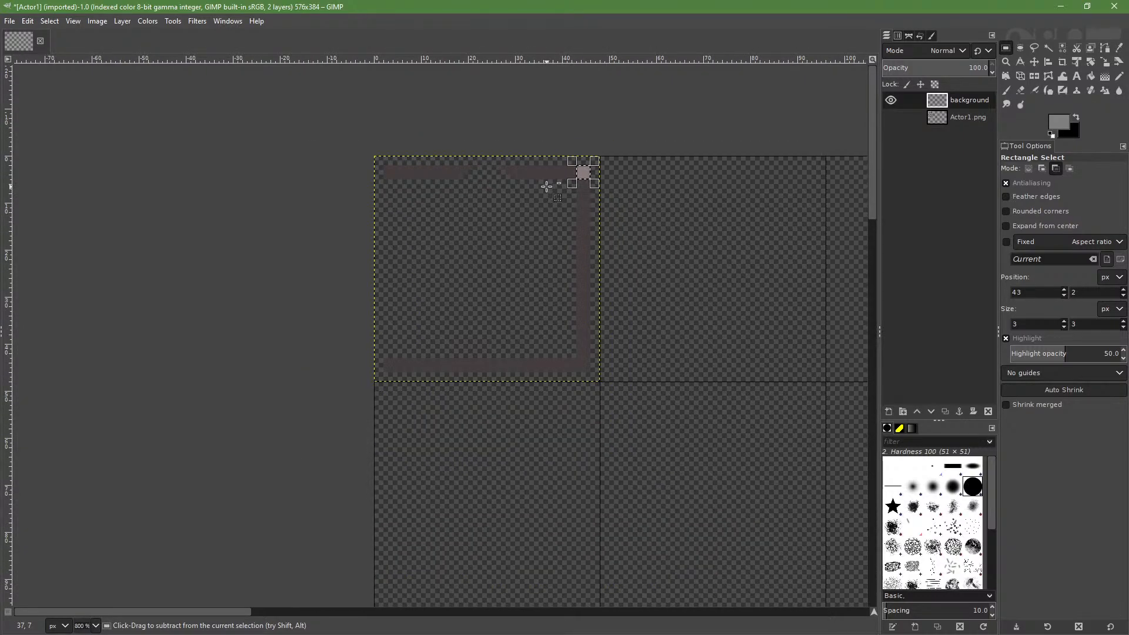
{"action": "left_click", "coordinate": [532, 209]}
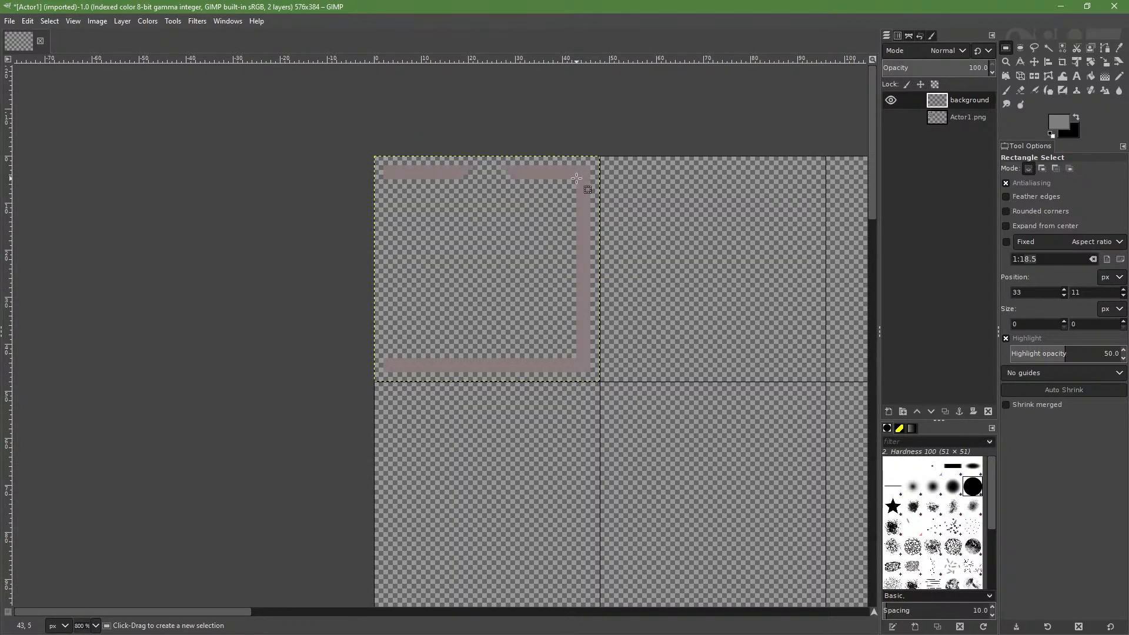
{"action": "left_click_drag", "start_coordinate": [576, 177], "coordinate": [398, 166]}
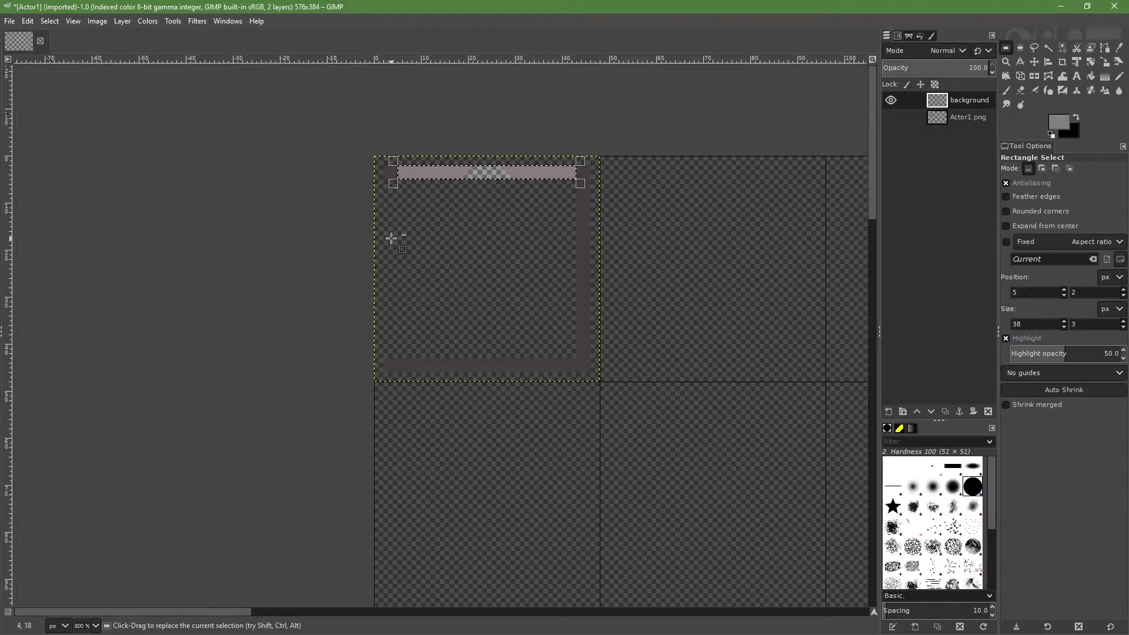
{"action": "key", "text": "ctrl"}
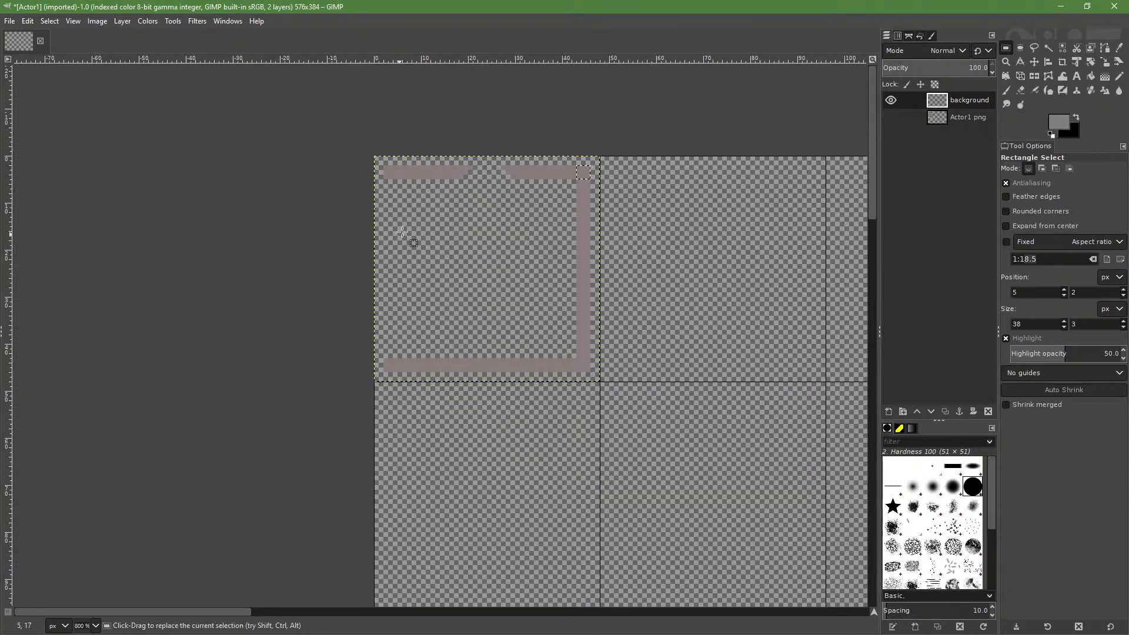
{"action": "left_click", "coordinate": [558, 186]}
Select the 38 × 3 px strip of the frame's top side between the corners, copy it, and paste it
{"action": "left_click_drag", "start_coordinate": [573, 179], "coordinate": [383, 165]}
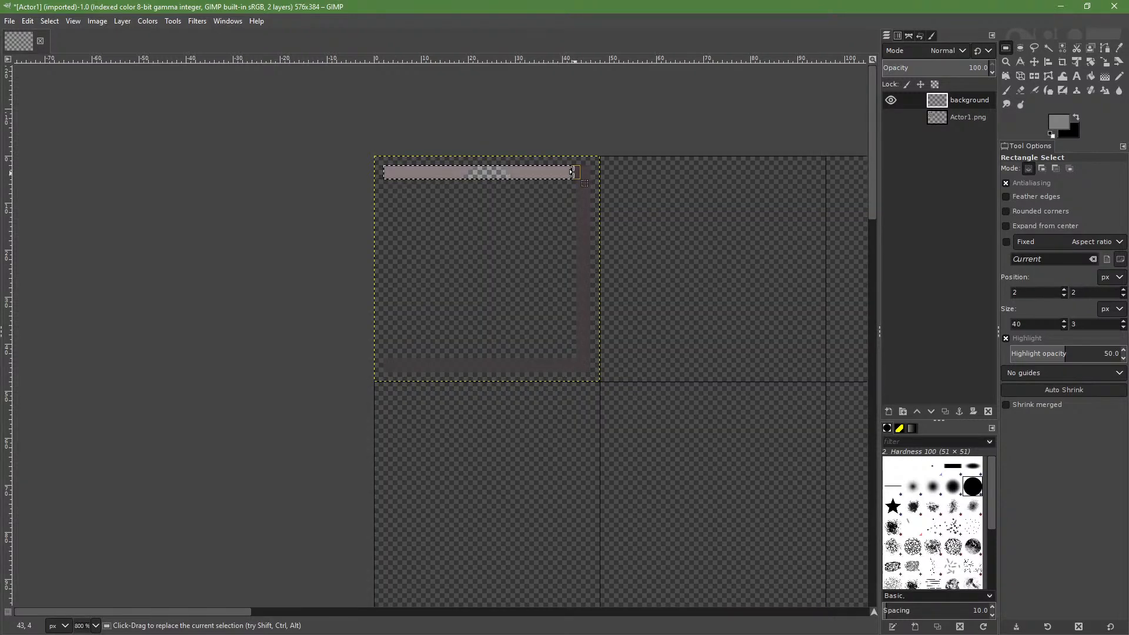
{"action": "left_click_drag", "start_coordinate": [579, 169], "coordinate": [581, 170]}
{"action": "left_click_drag", "start_coordinate": [382, 172], "coordinate": [382, 171]}
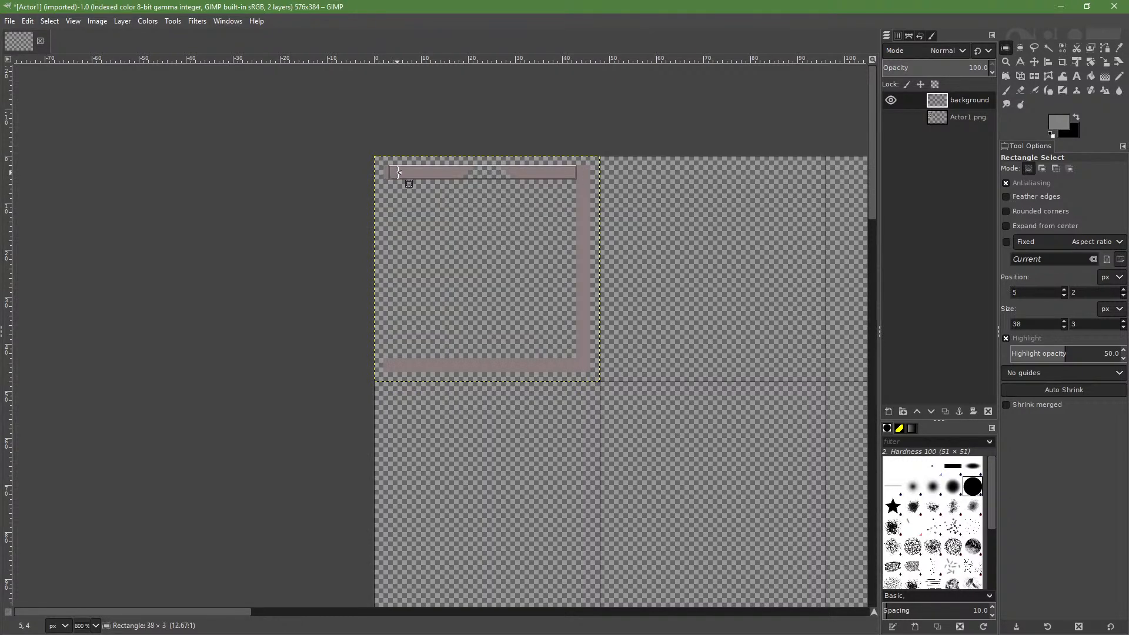
{"action": "left_click_drag", "start_coordinate": [399, 172], "coordinate": [399, 172]}
{"action": "key", "text": "ctrl"}
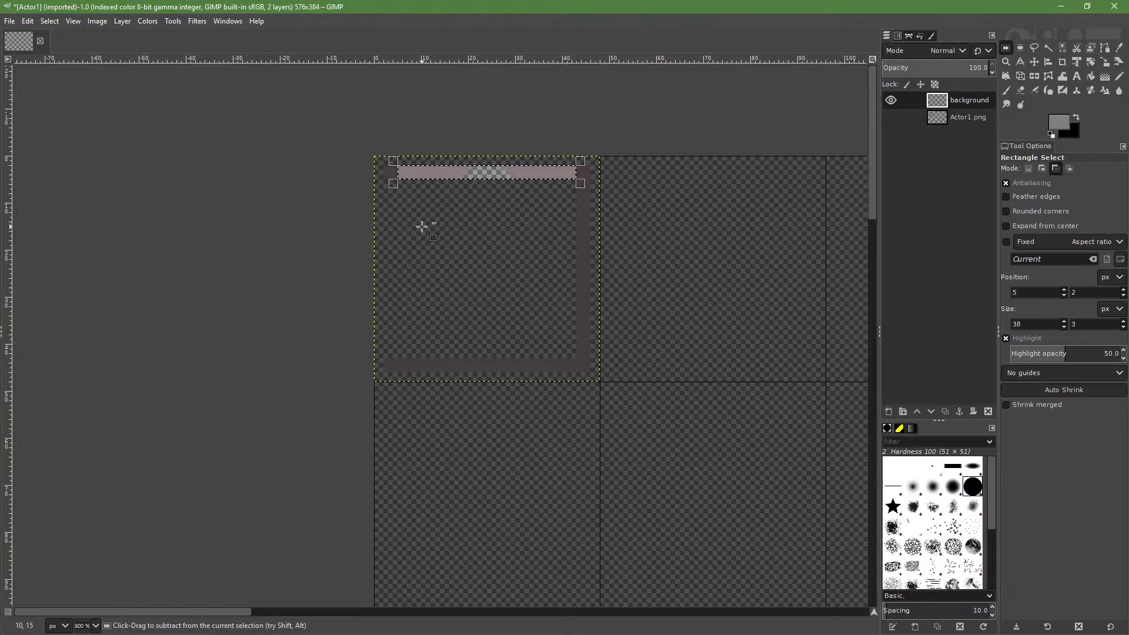
{"action": "key", "text": "ctrl+c"}
{"action": "key", "text": "ctrl+v"}
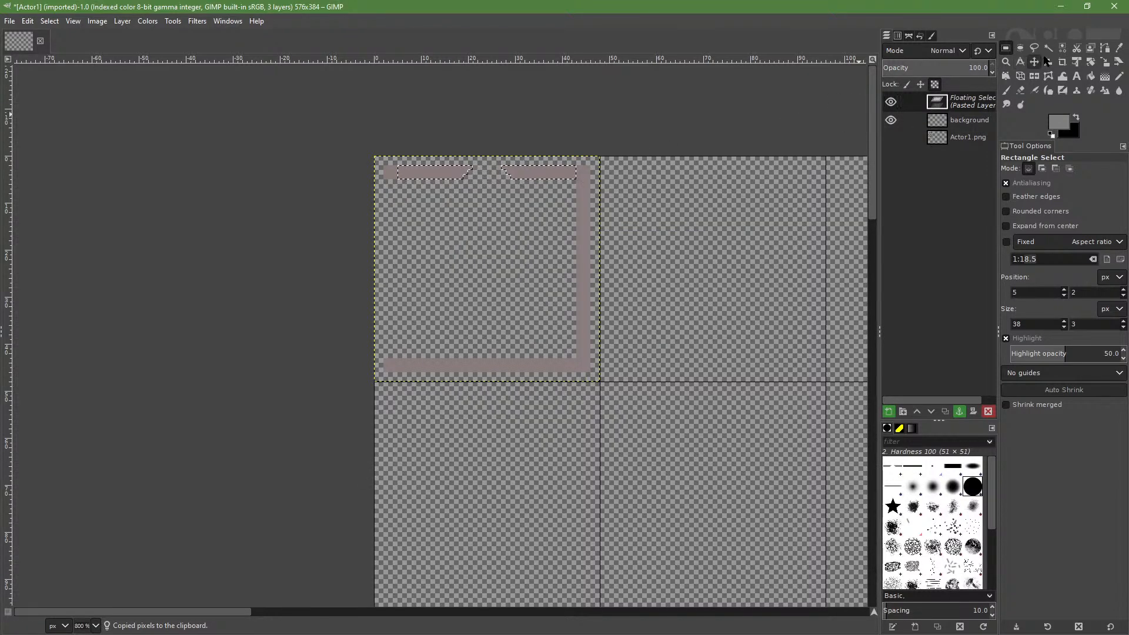
Rotate the pasted strip by -90° about its centre
{"action": "left_click", "coordinate": [1090, 61]}
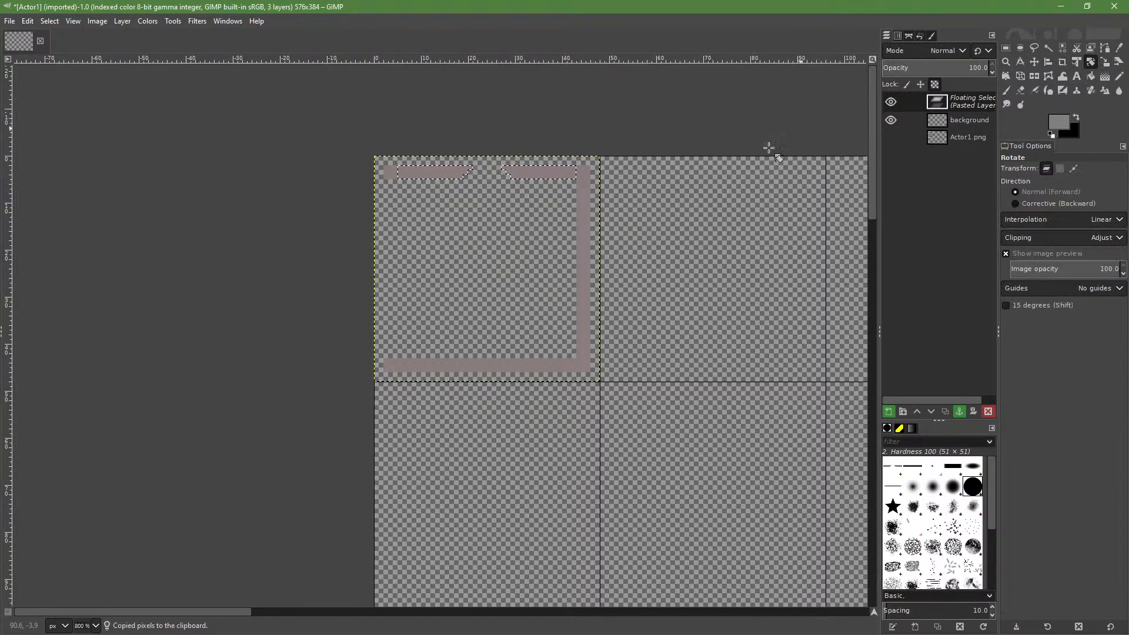
{"action": "left_click", "coordinate": [533, 172]}
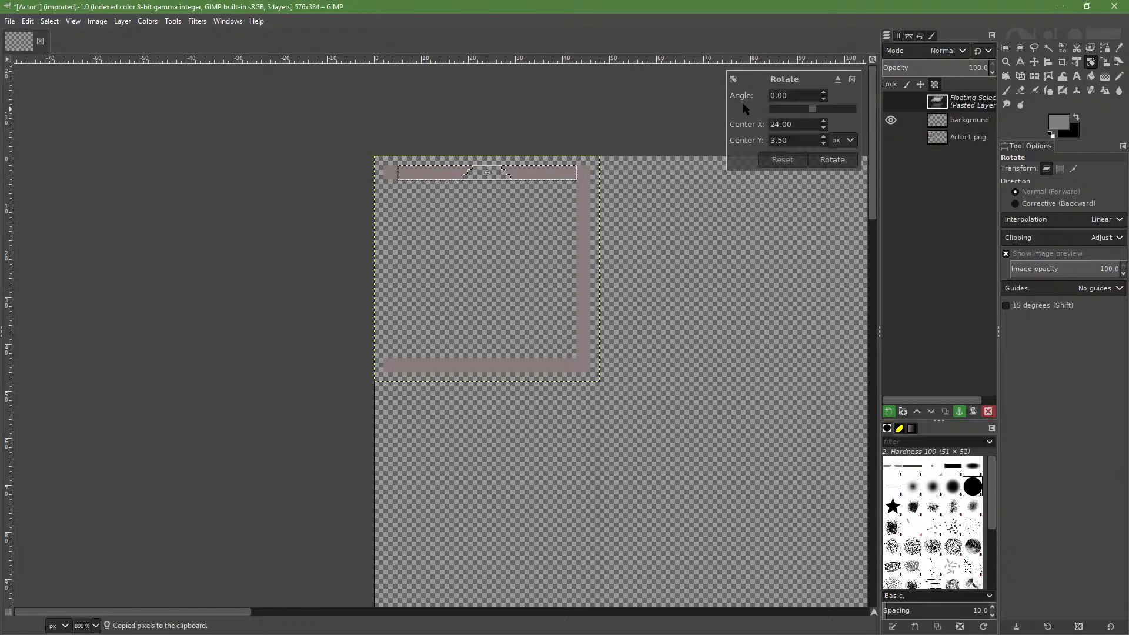
{"action": "triple_click", "coordinate": [800, 92]}
{"action": "type", "text": "90"}
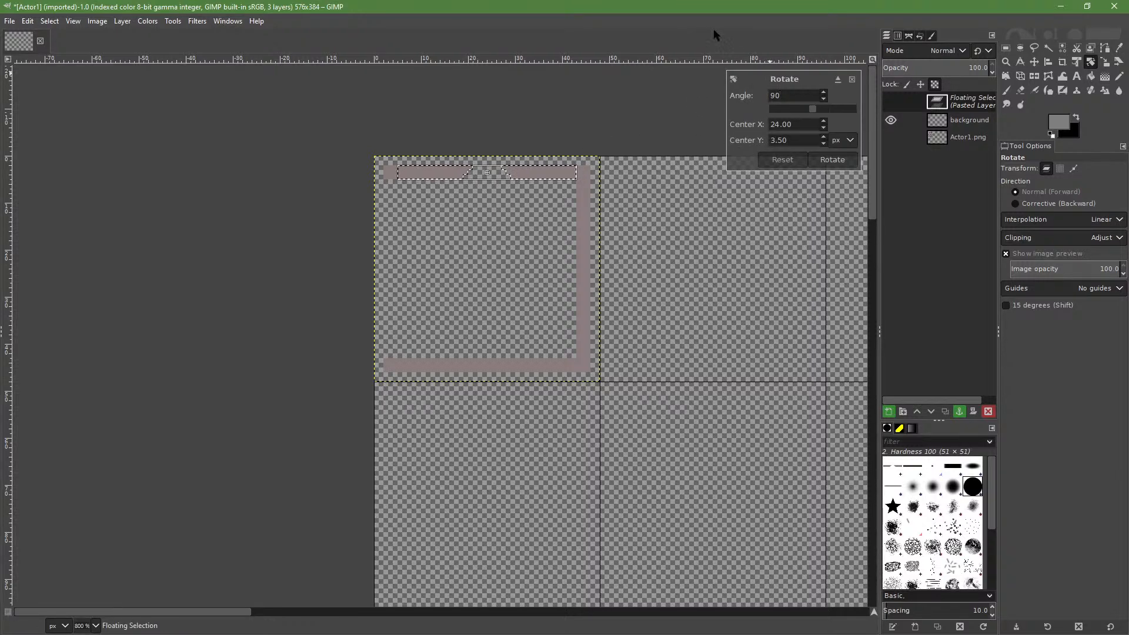
{"action": "left_click", "coordinate": [801, 120]}
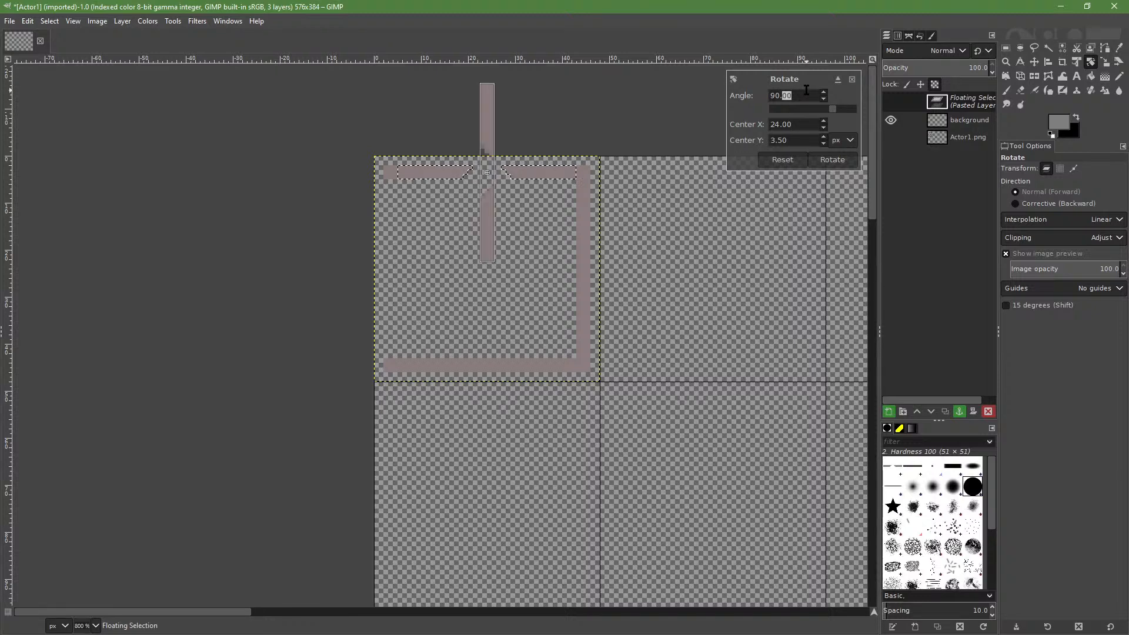
{"action": "key", "text": "Home"}
{"action": "type", "text": "-"}
{"action": "left_click", "coordinate": [831, 160]}
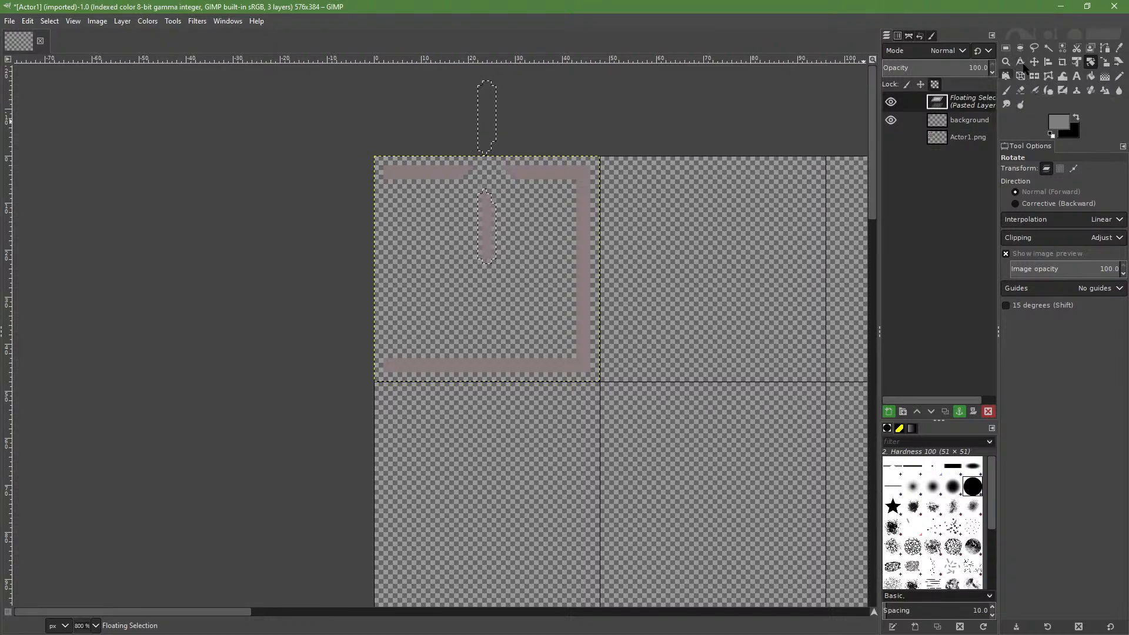
Try moving the rotated strip, undo back to the horizontal strip, and move it about 16 px down into the cell
{"action": "left_click", "coordinate": [1034, 62]}
{"action": "left_click_drag", "start_coordinate": [493, 248], "coordinate": [393, 335]}
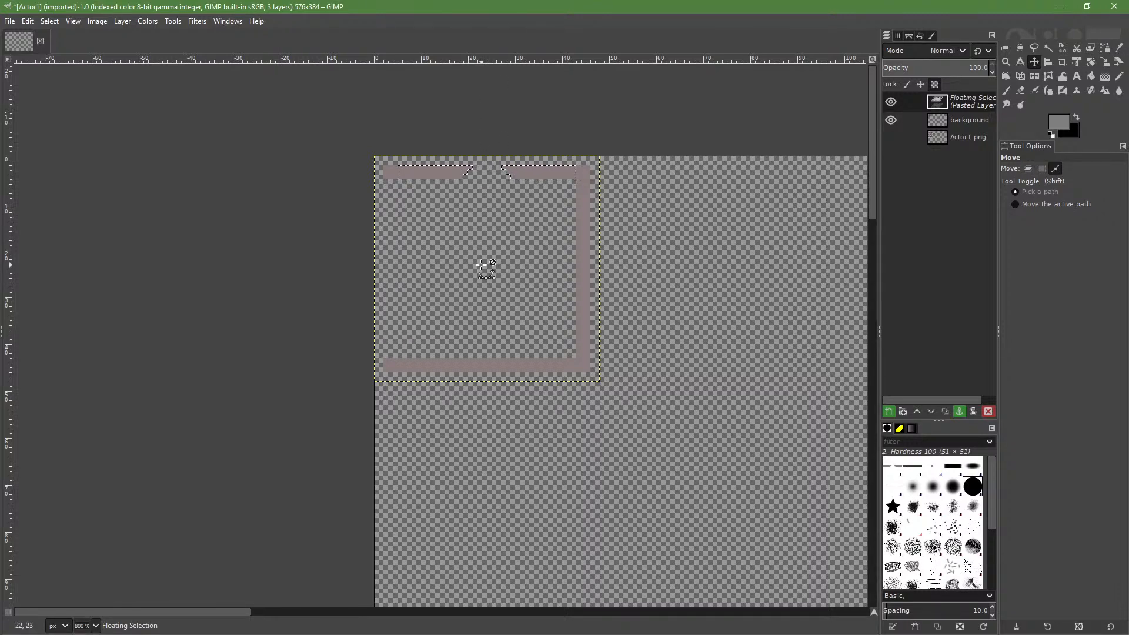
{"action": "left_click_drag", "start_coordinate": [445, 172], "coordinate": [448, 242]}
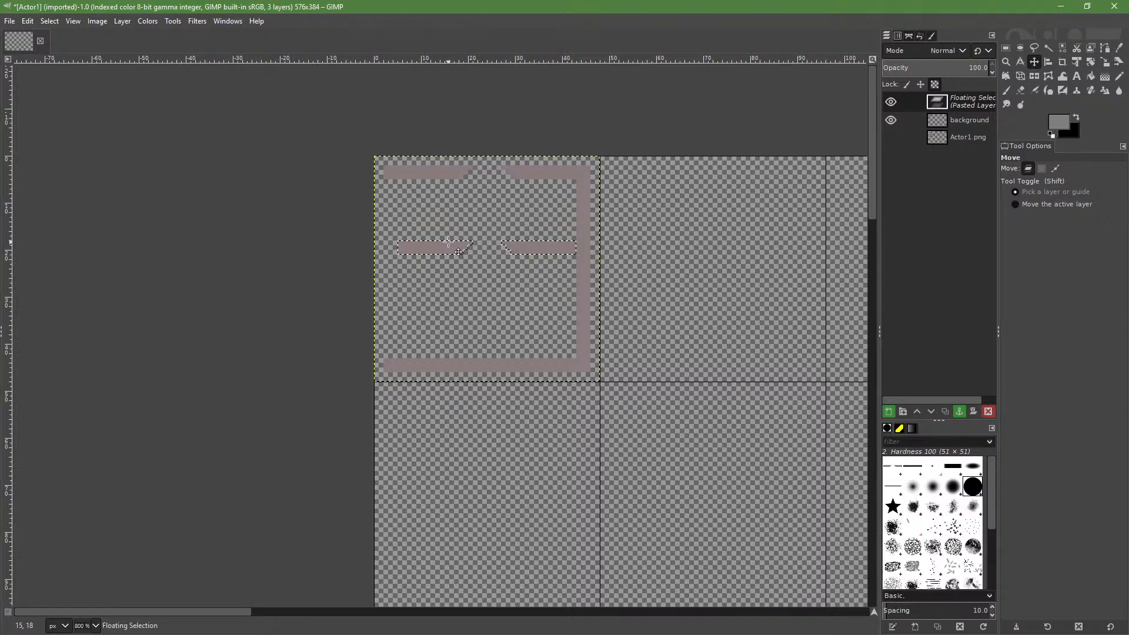
Turn off the Rotate tool's image preview and keep its clipping set to Adjust
{"action": "left_click", "coordinate": [1090, 61]}
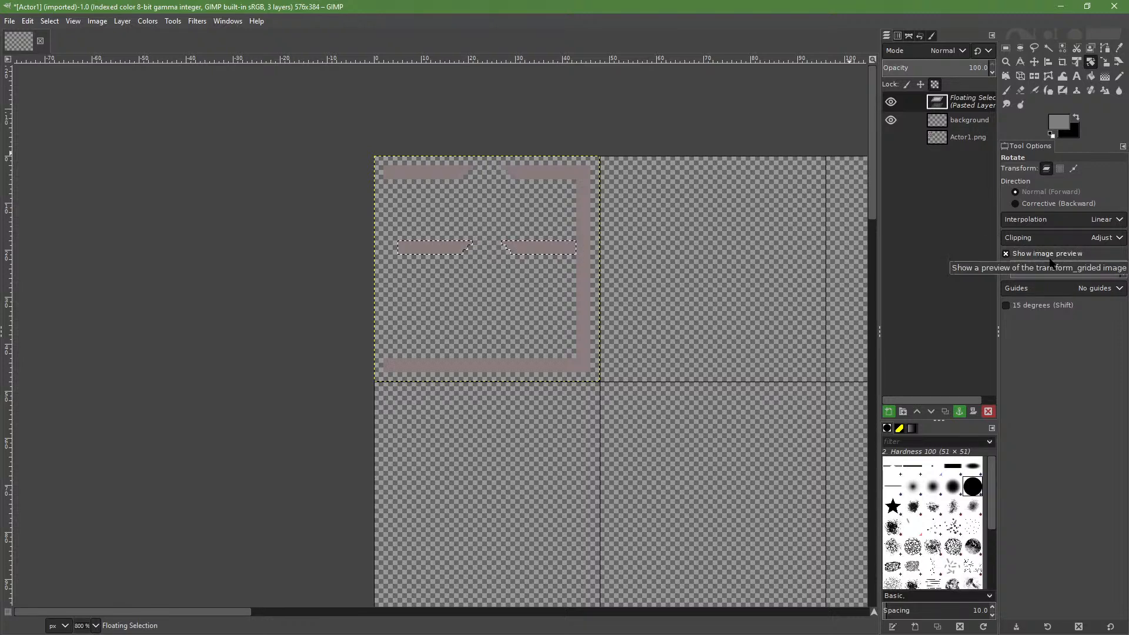
{"action": "left_click", "coordinate": [1007, 254]}
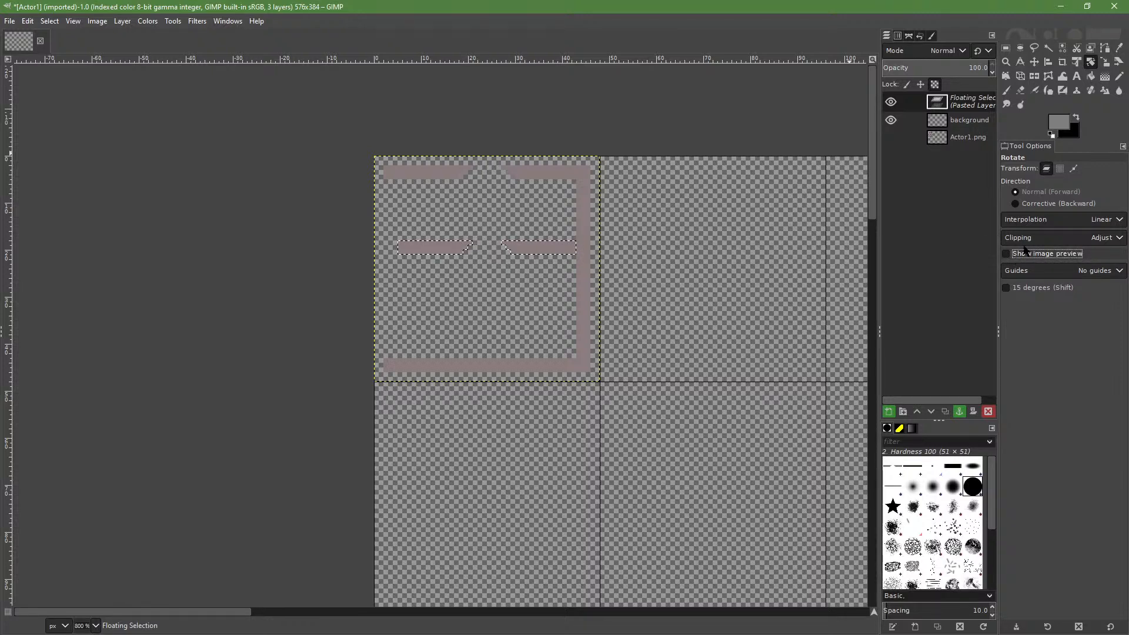
{"action": "left_click", "coordinate": [1069, 238]}
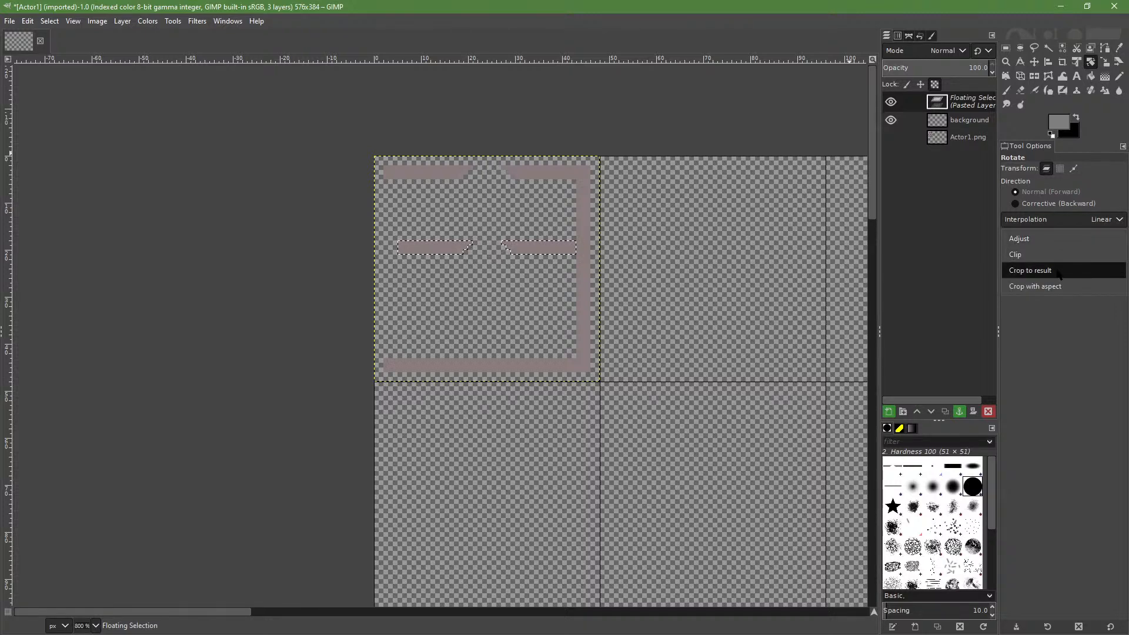
{"action": "left_click", "coordinate": [1055, 240]}
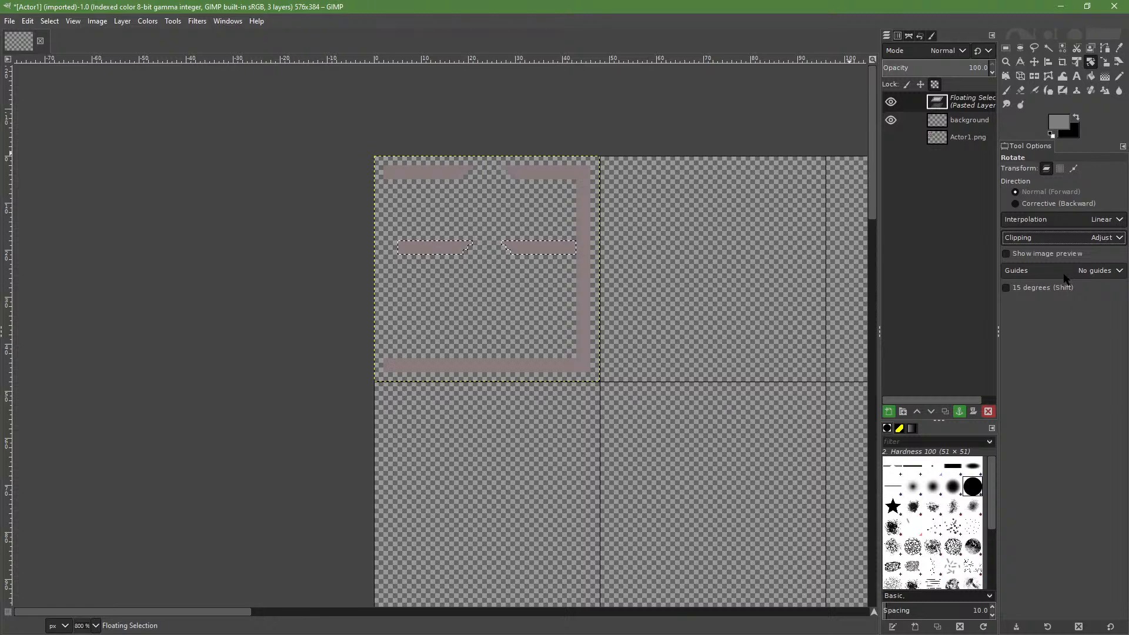
Try different rotation angles for the lowered strip, and rotate it by -90° about its centre
{"action": "left_click", "coordinate": [536, 252]}
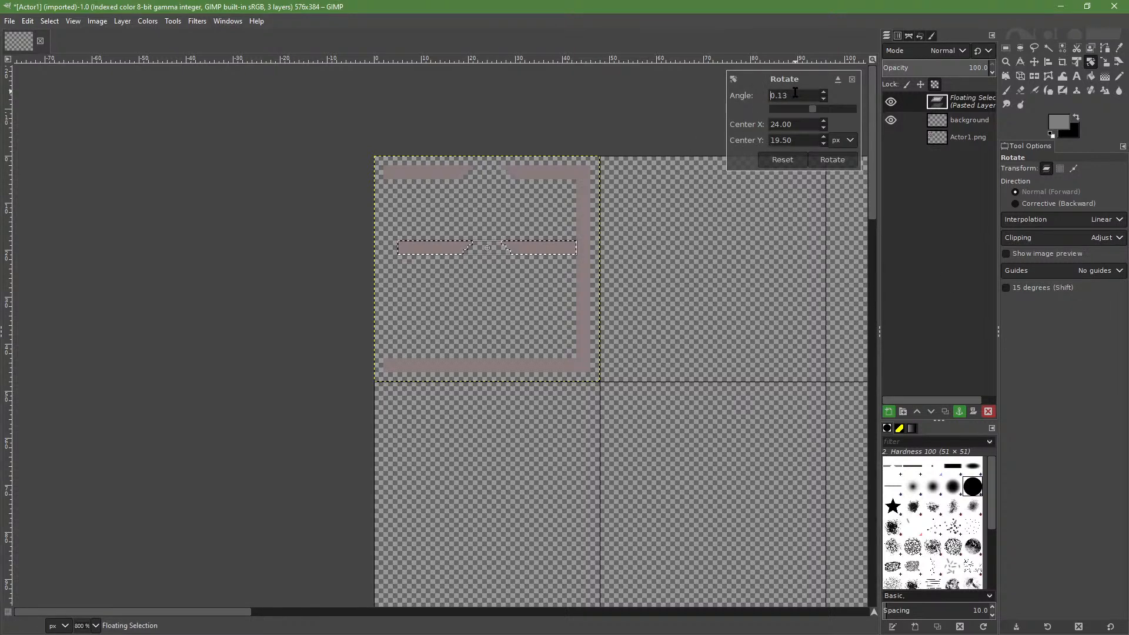
{"action": "key", "text": "Up"}
{"action": "key", "text": "Up"}
{"action": "key", "text": "Up"}
{"action": "key", "text": "Up"}
{"action": "key", "text": "Up"}
{"action": "key", "text": "Up"}
{"action": "key", "text": "Up"}
{"action": "key", "text": "Up"}
{"action": "key", "text": "Up"}
{"action": "key", "text": "Up"}
{"action": "key", "text": "Up"}
{"action": "key", "text": "Up"}
{"action": "key", "text": "Up"}
{"action": "key", "text": "Up"}
{"action": "key", "text": "Up"}
{"action": "key", "text": "Up"}
{"action": "key", "text": "Up"}
{"action": "key", "text": "Up"}
{"action": "key", "text": "Up"}
{"action": "key", "text": "Up"}
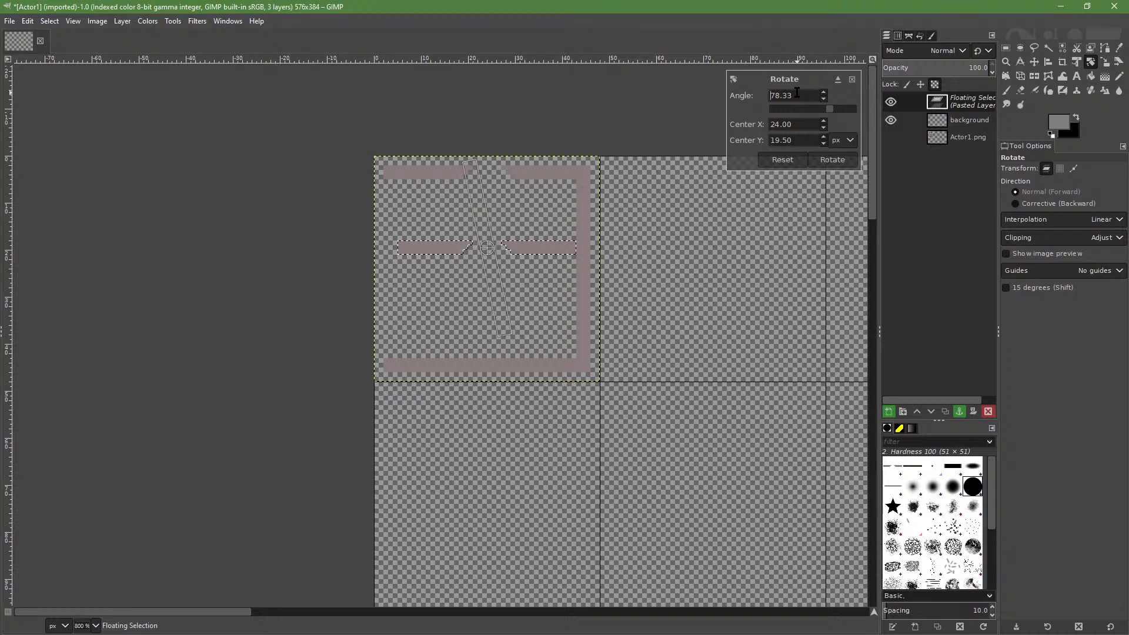
{"action": "key", "text": "Up"}
{"action": "key", "text": "Up"}
{"action": "key", "text": "Up"}
{"action": "key", "text": "Up"}
{"action": "key", "text": "Up"}
{"action": "key", "text": "Up"}
{"action": "key", "text": "Up"}
{"action": "key", "text": "Up"}
{"action": "key", "text": "Up"}
{"action": "key", "text": "Up"}
{"action": "key", "text": "Up"}
{"action": "key", "text": "Up"}
{"action": "key", "text": "Up"}
{"action": "key", "text": "Up"}
{"action": "key", "text": "Up"}
{"action": "key", "text": "Up"}
{"action": "key", "text": "Up"}
{"action": "key", "text": "Up"}
{"action": "key", "text": "Up"}
{"action": "key", "text": "Up"}
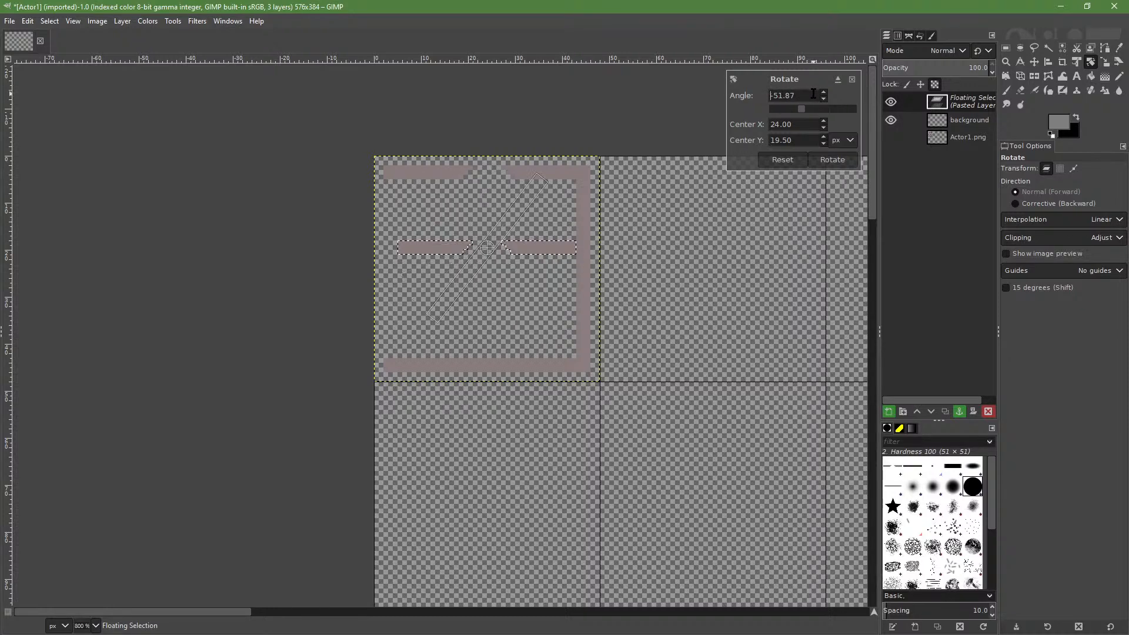
{"action": "triple_click", "coordinate": [803, 100]}
{"action": "type", "text": "-90"}
{"action": "left_click", "coordinate": [795, 124]}
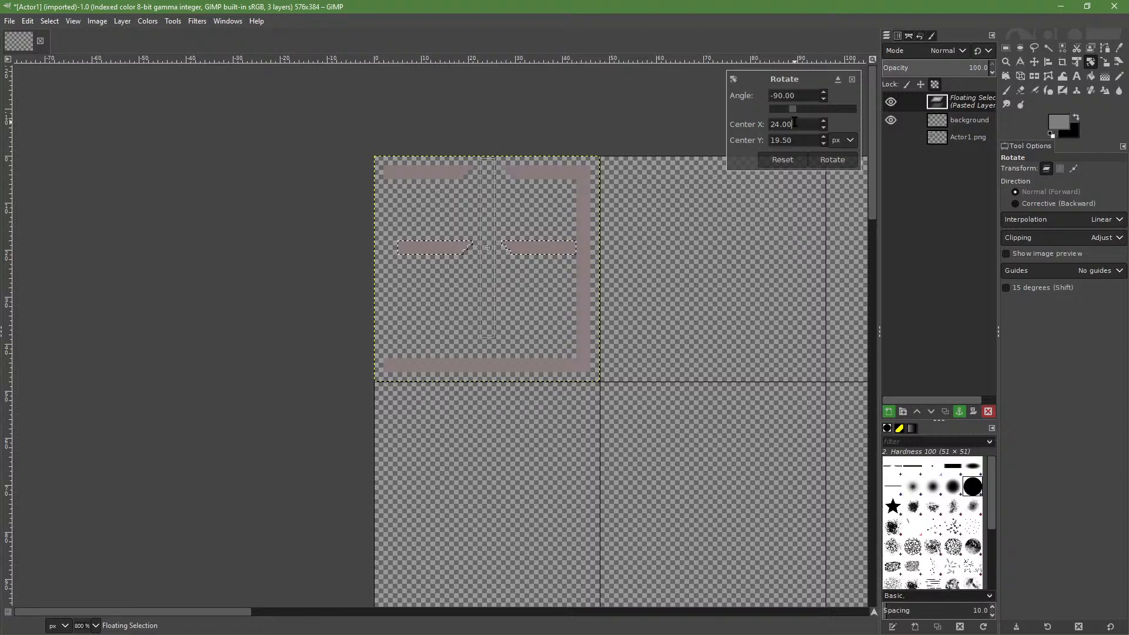
{"action": "left_click", "coordinate": [832, 160]}
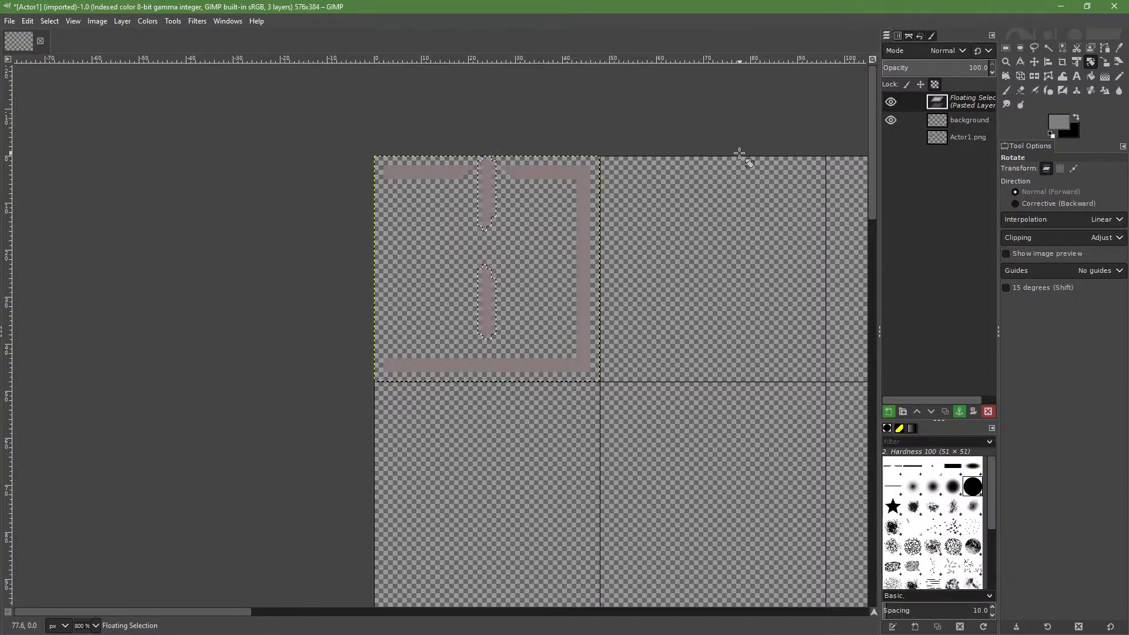
Undo the strip's rotation and move, and remove the pasted strip by undoing the paste
{"action": "key", "text": "ctrl+z"}
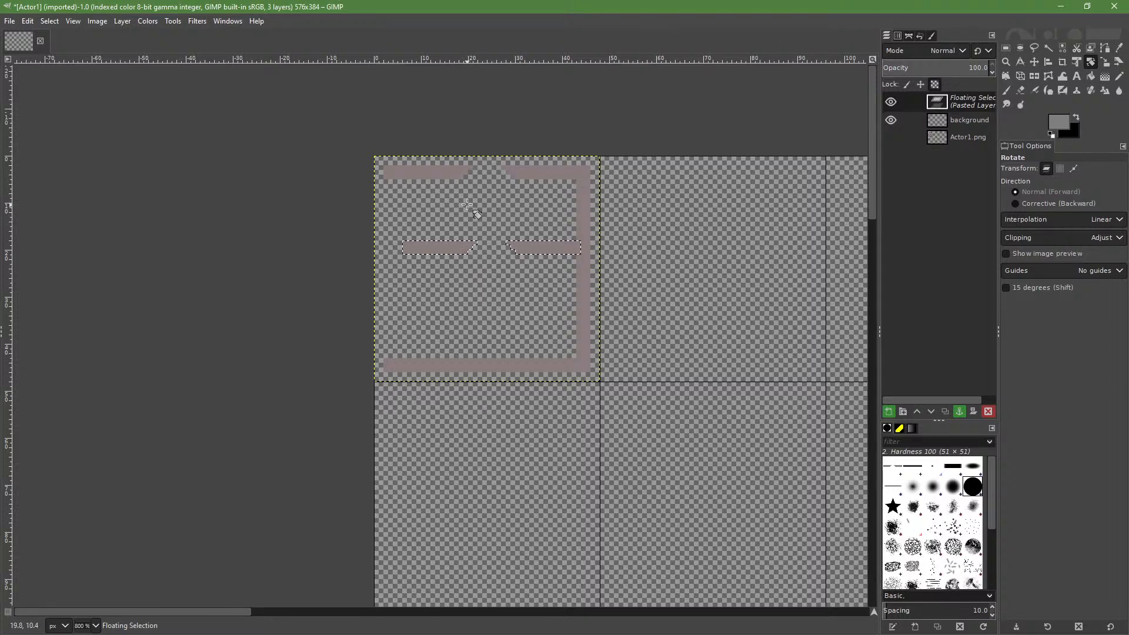
{"action": "scroll", "coordinate": [469, 194], "scroll_direction": "up", "scroll_amount": 3, "text": "ctrl"}
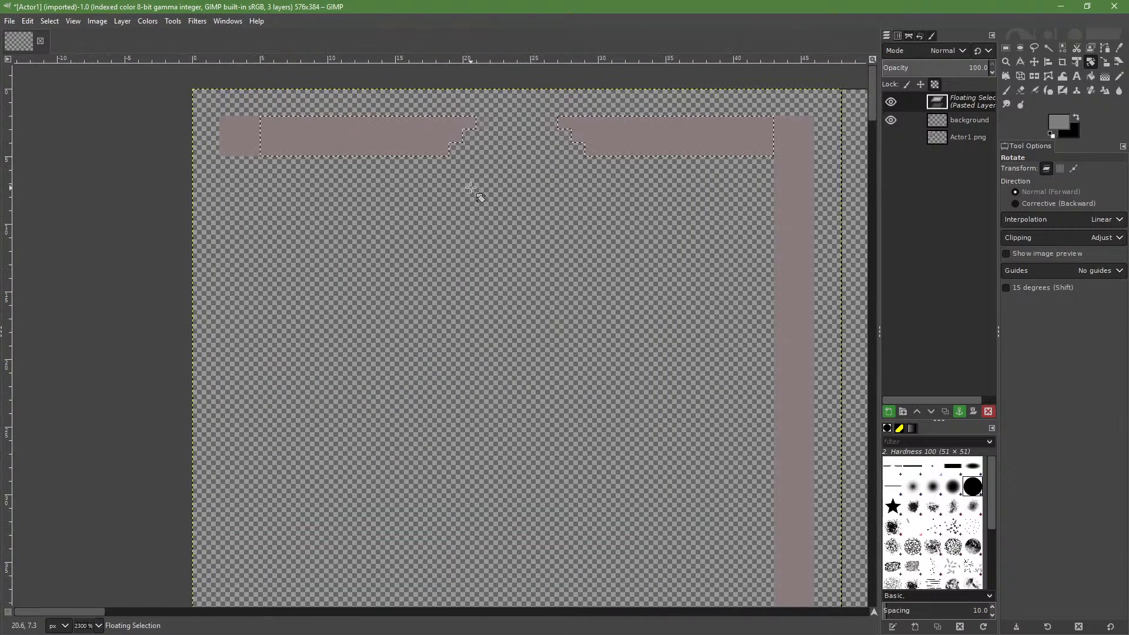
{"action": "scroll", "coordinate": [466, 171], "scroll_direction": "down", "scroll_amount": 1, "text": "ctrl"}
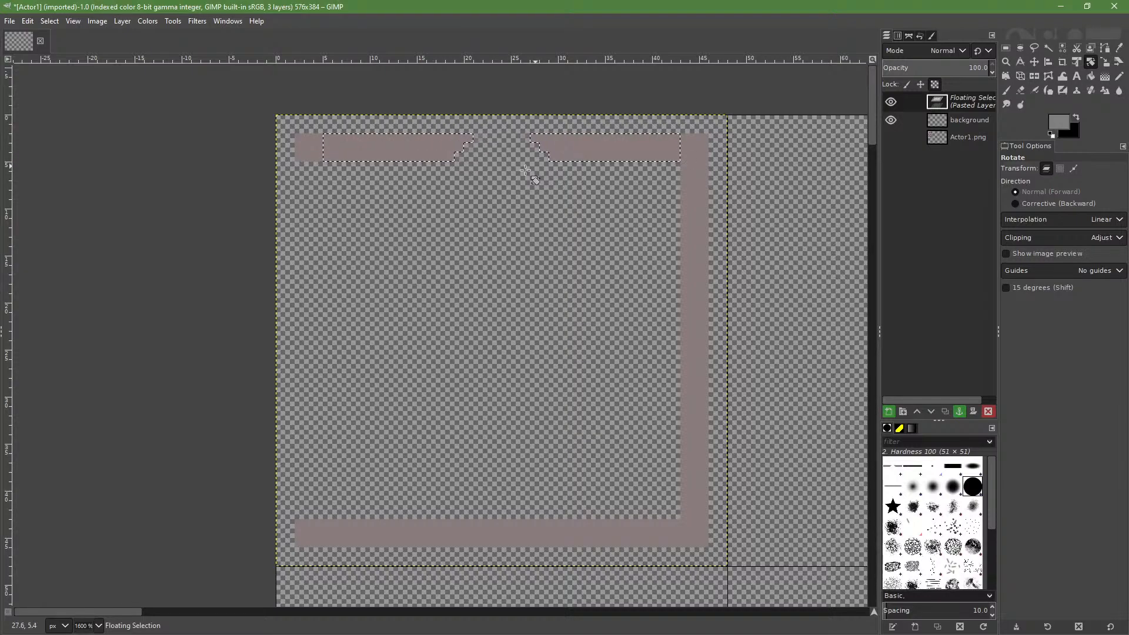
{"action": "left_click", "coordinate": [491, 174]}
{"action": "key", "text": "ctrl+z"}
{"action": "key", "text": "ctrl+z"}
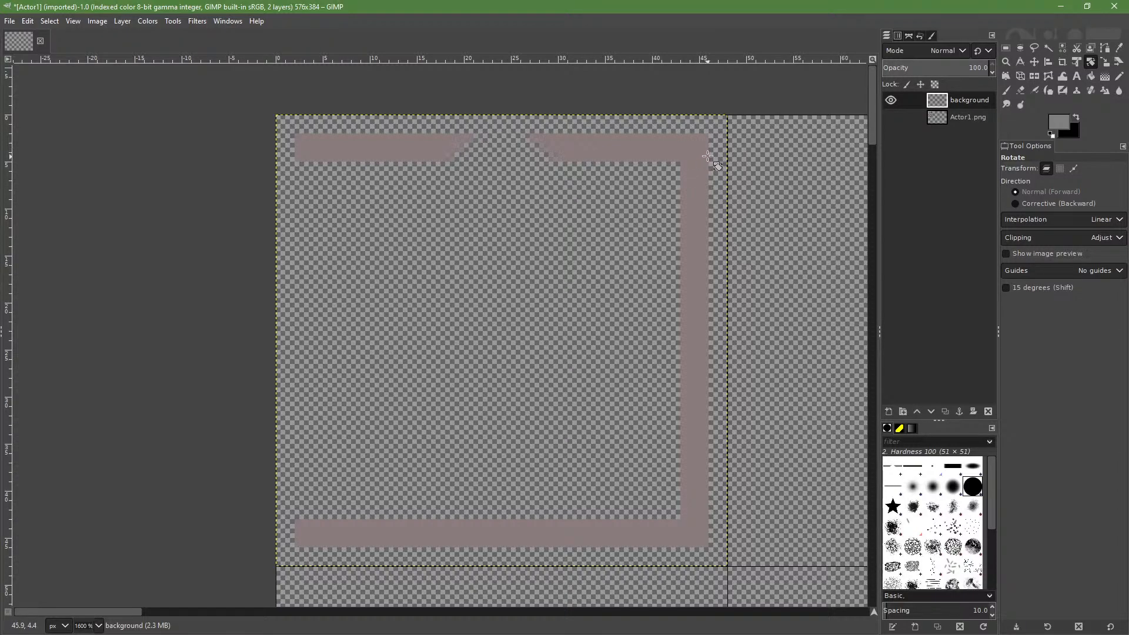
Try rotating the background layer a quarter turn counter-clockwise about its centre at 24, 24, and undo the rotation
{"action": "left_click_drag", "start_coordinate": [711, 168], "coordinate": [590, 133]}
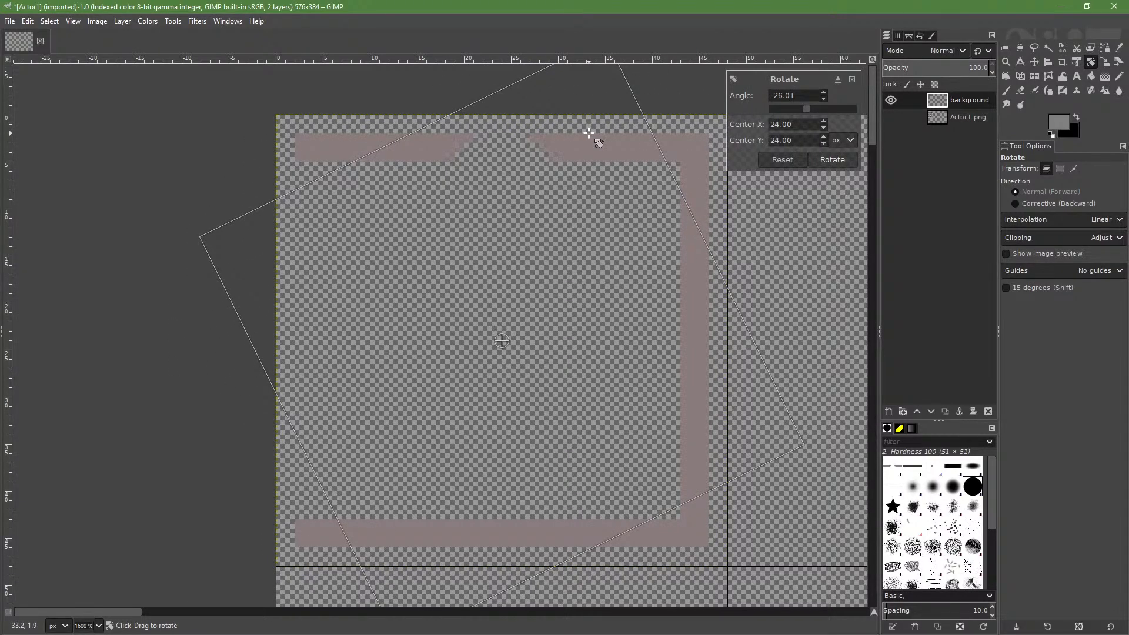
{"action": "left_click_drag", "start_coordinate": [590, 133], "coordinate": [320, 131]}
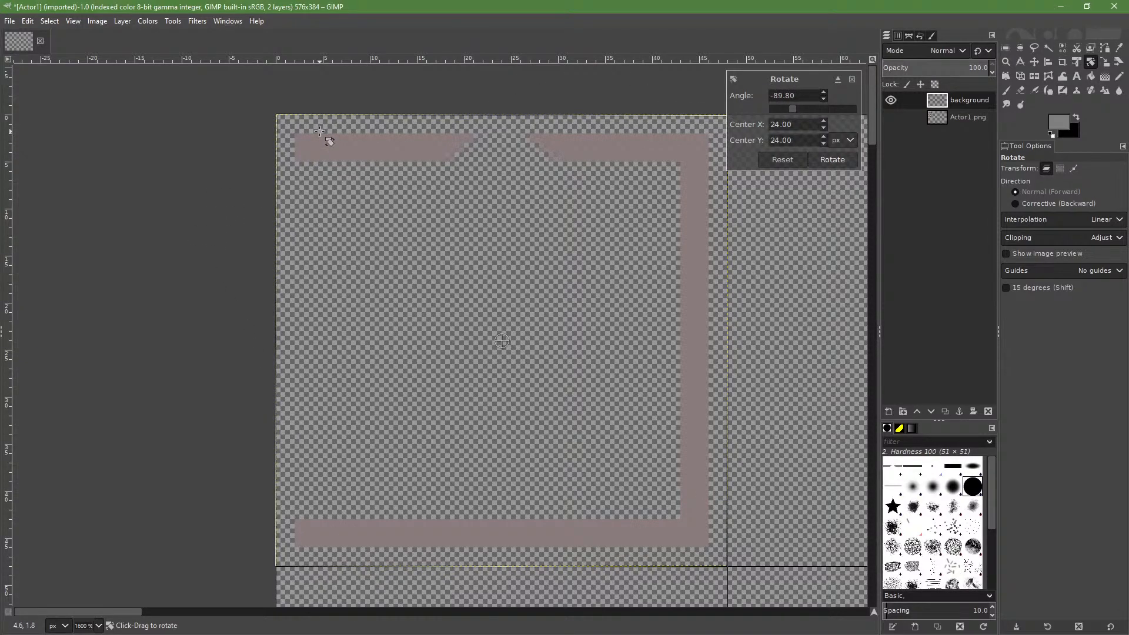
{"action": "triple_click", "coordinate": [787, 94]}
{"action": "type", "text": "-"}
{"action": "left_click", "coordinate": [796, 123]}
{"action": "left_click", "coordinate": [829, 159]}
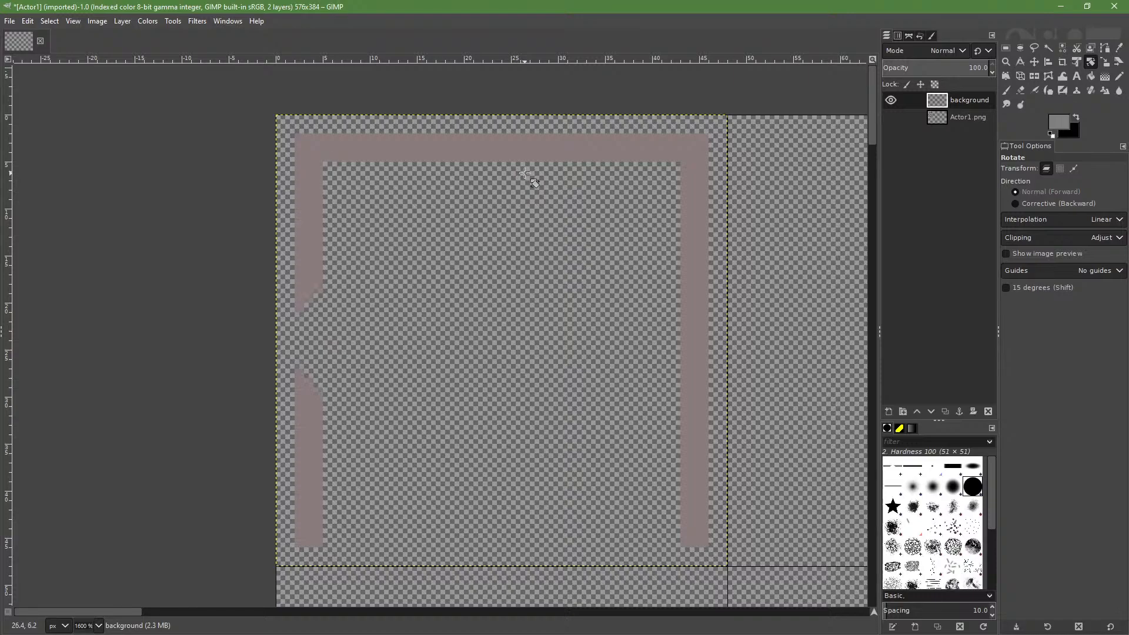
{"action": "key", "text": "ctrl+z"}
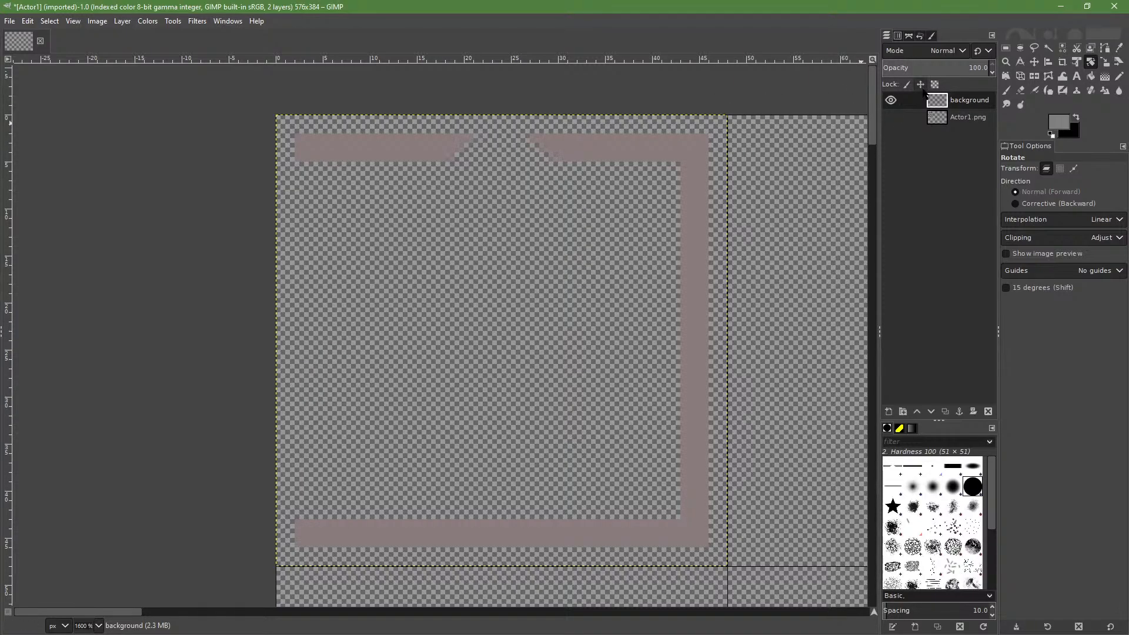
Erase the frame's right and bottom bars from the background layer with rectangular selections starting 5 px down, keeping only the notched top bar
{"action": "left_click", "coordinate": [1006, 48]}
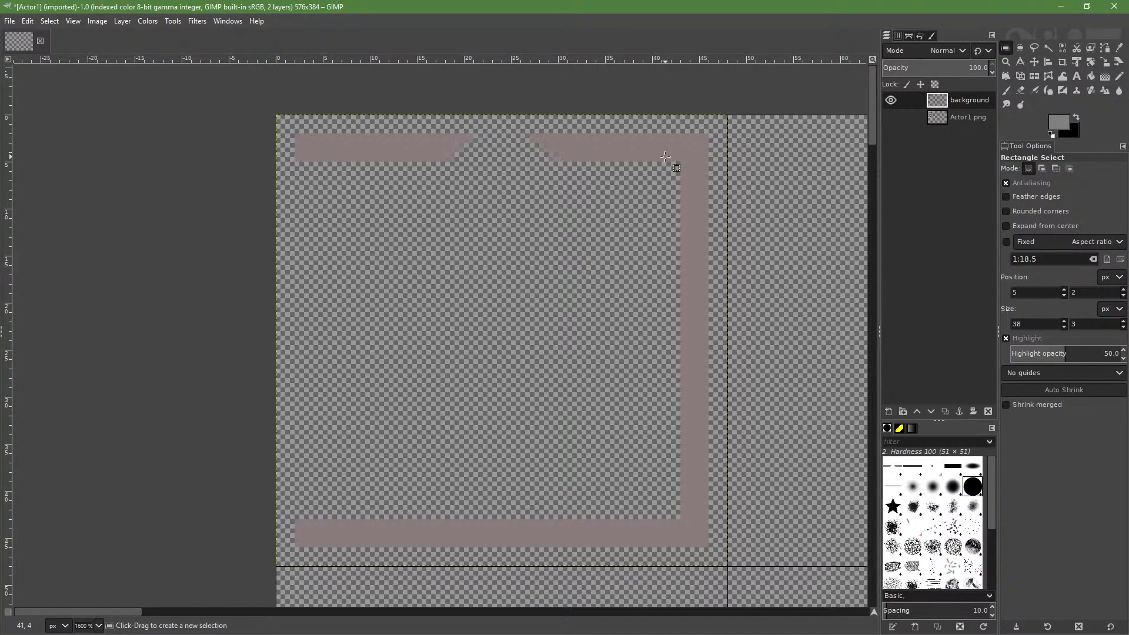
{"action": "left_click_drag", "start_coordinate": [671, 163], "coordinate": [729, 566]}
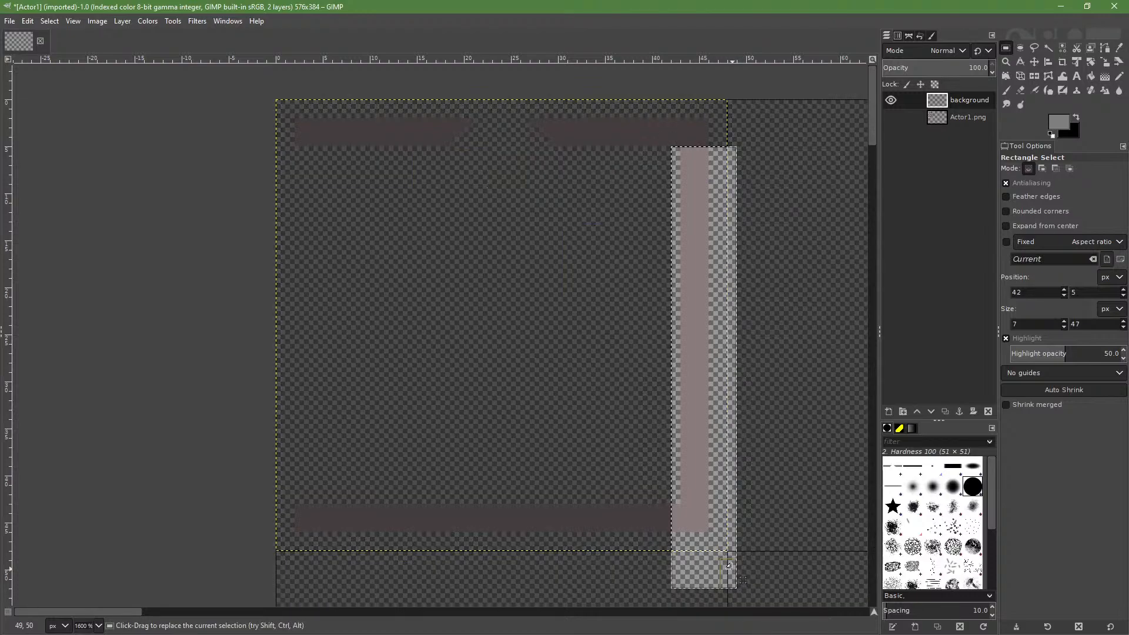
{"action": "left_click", "coordinate": [701, 527]}
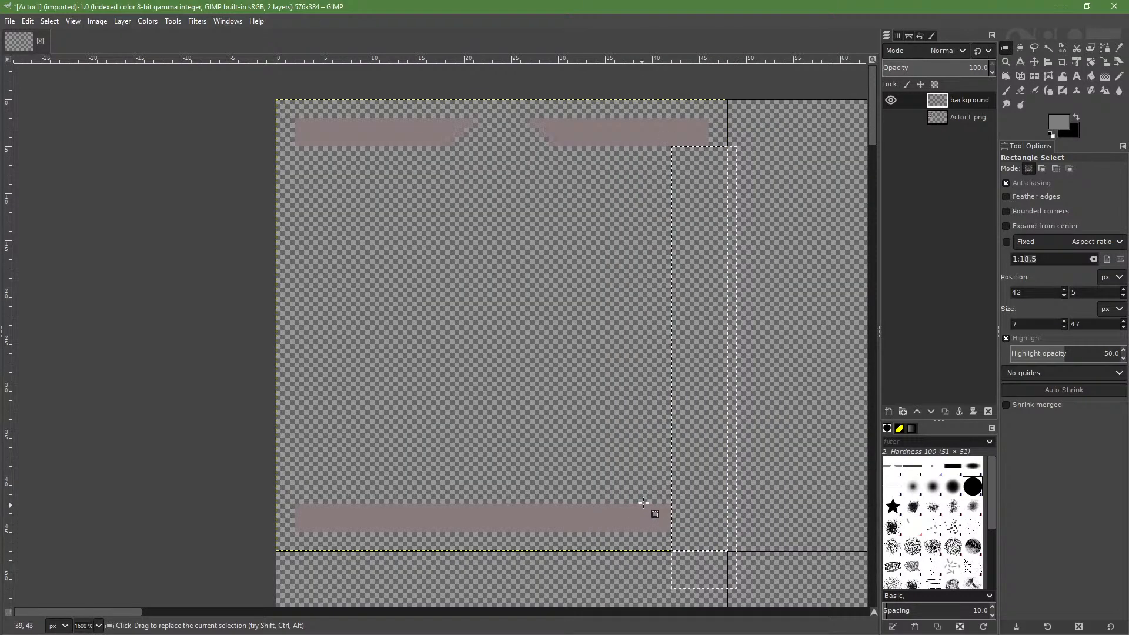
{"action": "left_click", "coordinate": [674, 427]}
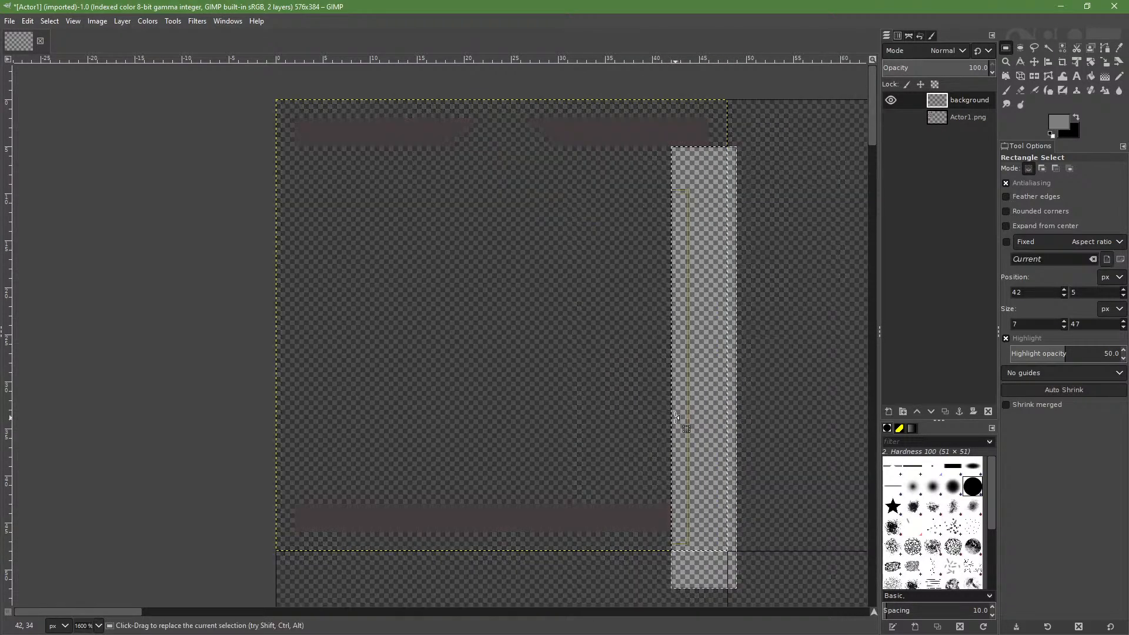
{"action": "left_click_drag", "start_coordinate": [674, 410], "coordinate": [210, 456]}
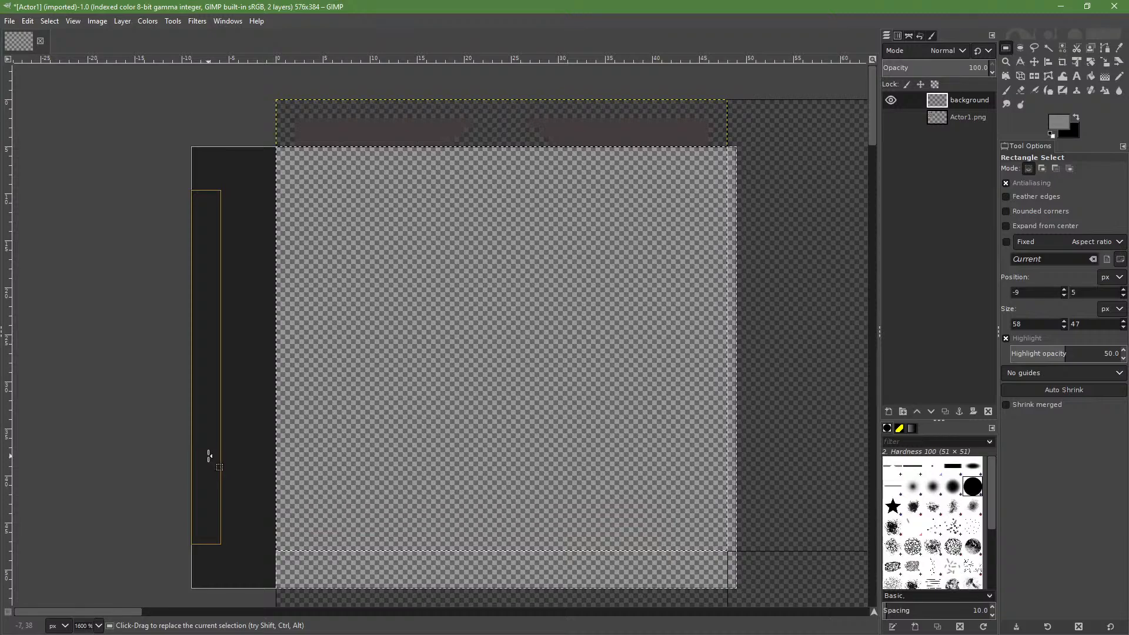
{"action": "left_click", "coordinate": [512, 279]}
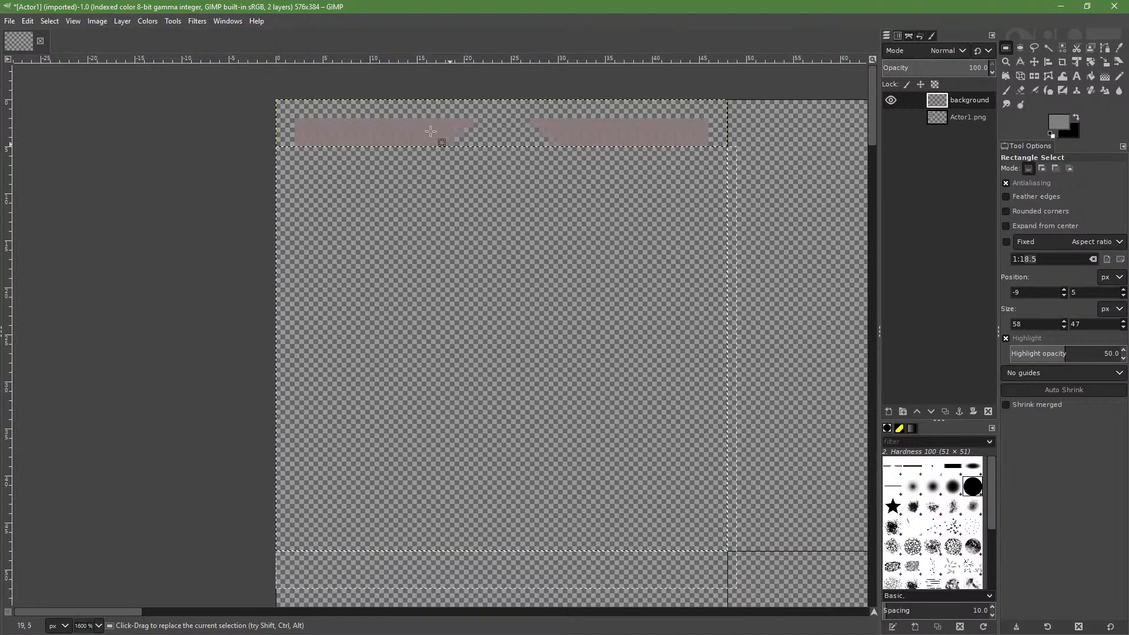
Duplicate the background layer and rotate the copy 90° clockwise to form the frame's notched right side
{"action": "left_click", "coordinate": [122, 21]}
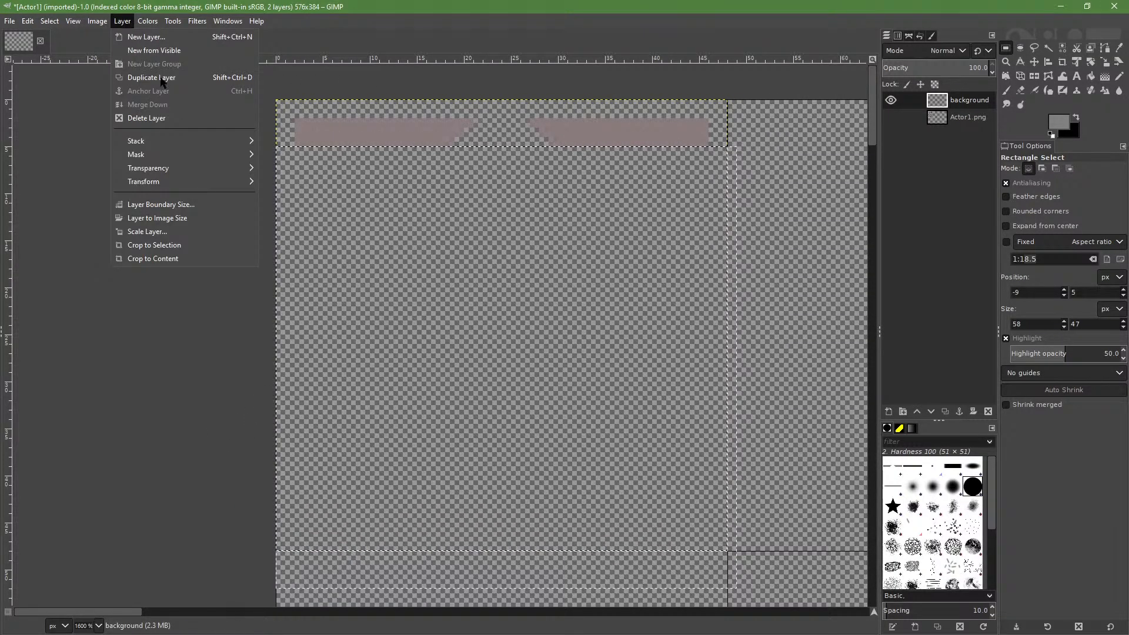
{"action": "left_click", "coordinate": [154, 77]}
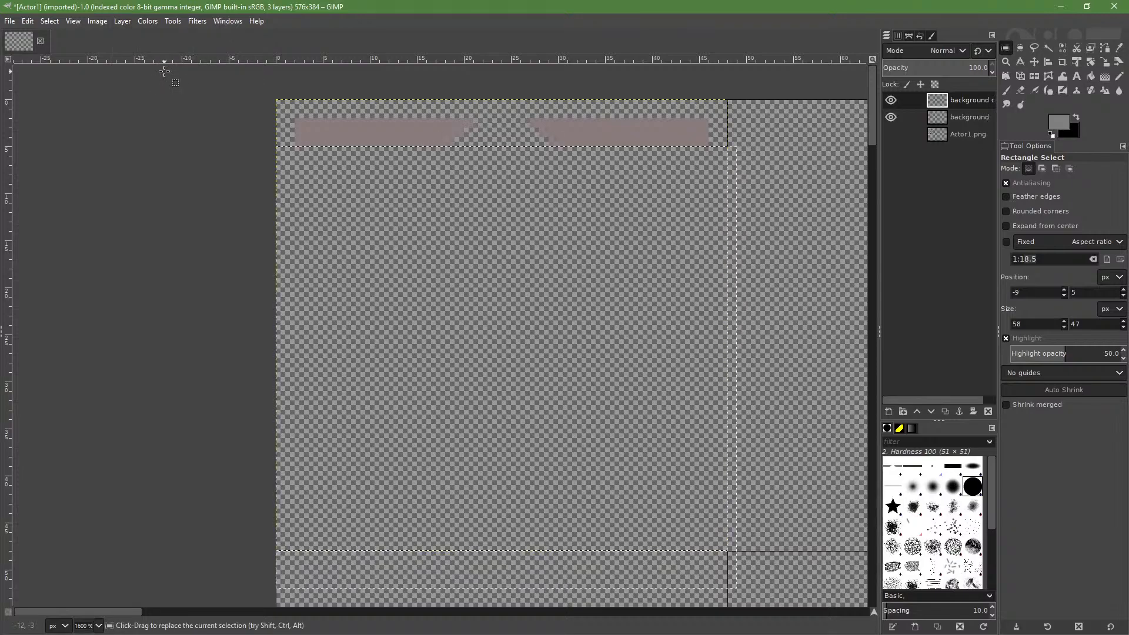
{"action": "left_click", "coordinate": [122, 21]}
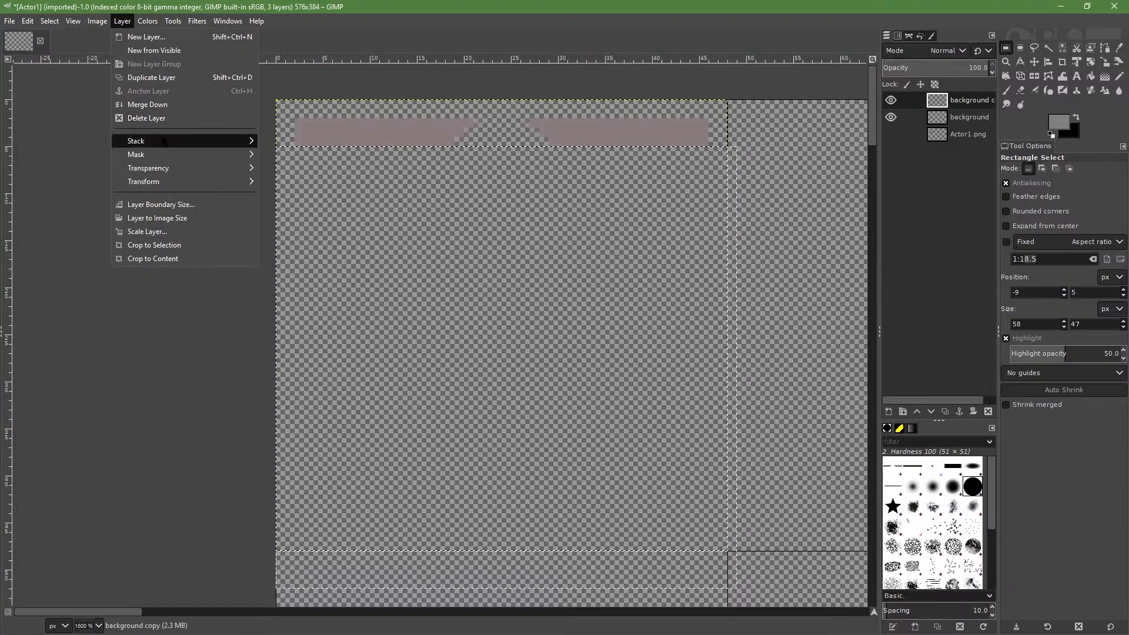
{"action": "mouse_move", "coordinate": [171, 184]}
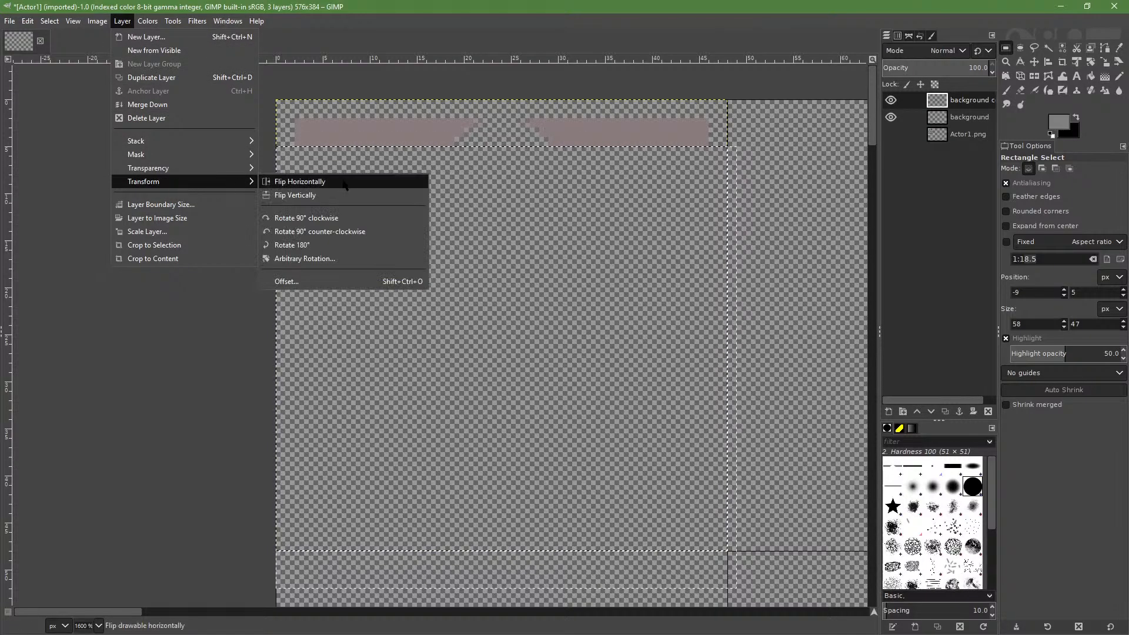
{"action": "left_click", "coordinate": [334, 218]}
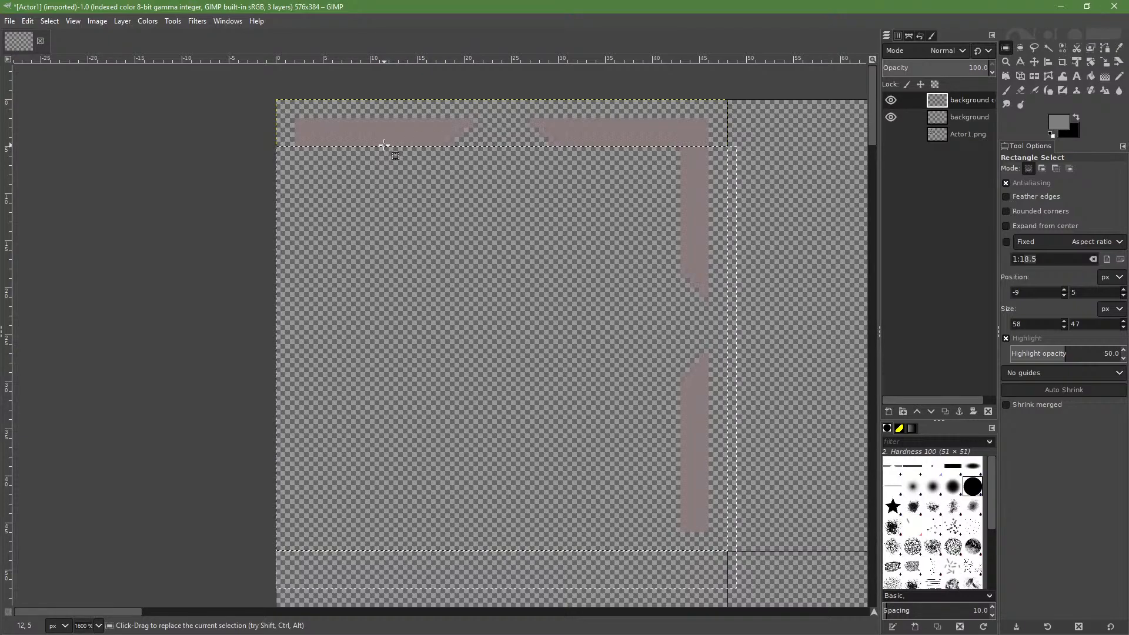
Duplicate the rotated right-side layer and rotate the new copy 90° clockwise to form the frame's notched bottom side
{"action": "left_click", "coordinate": [98, 22]}
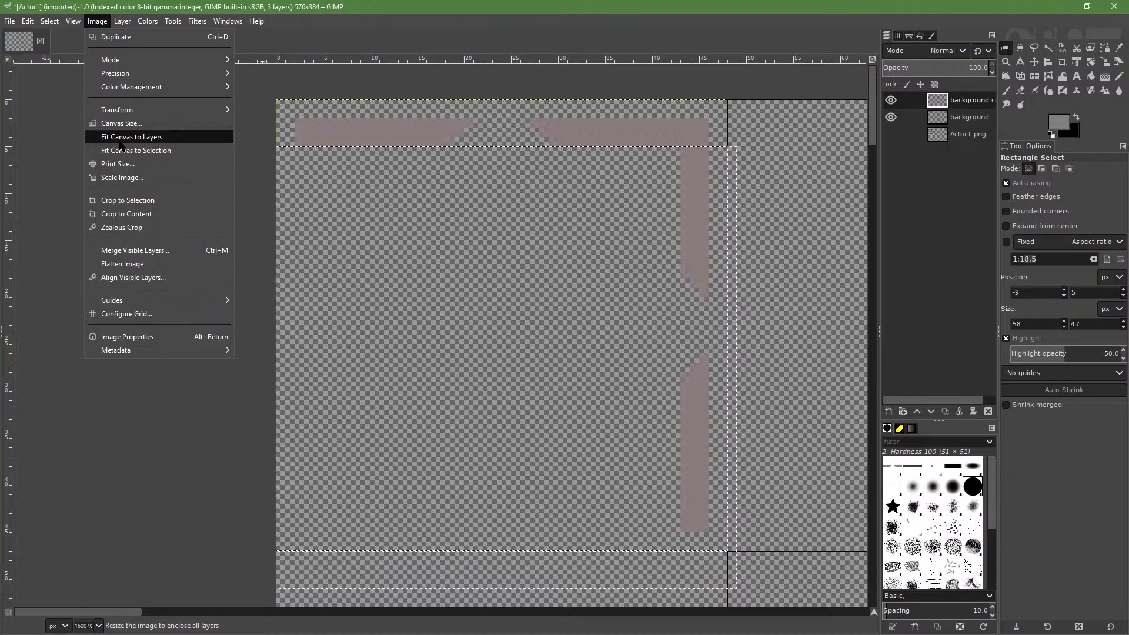
{"action": "mouse_move", "coordinate": [127, 26]}
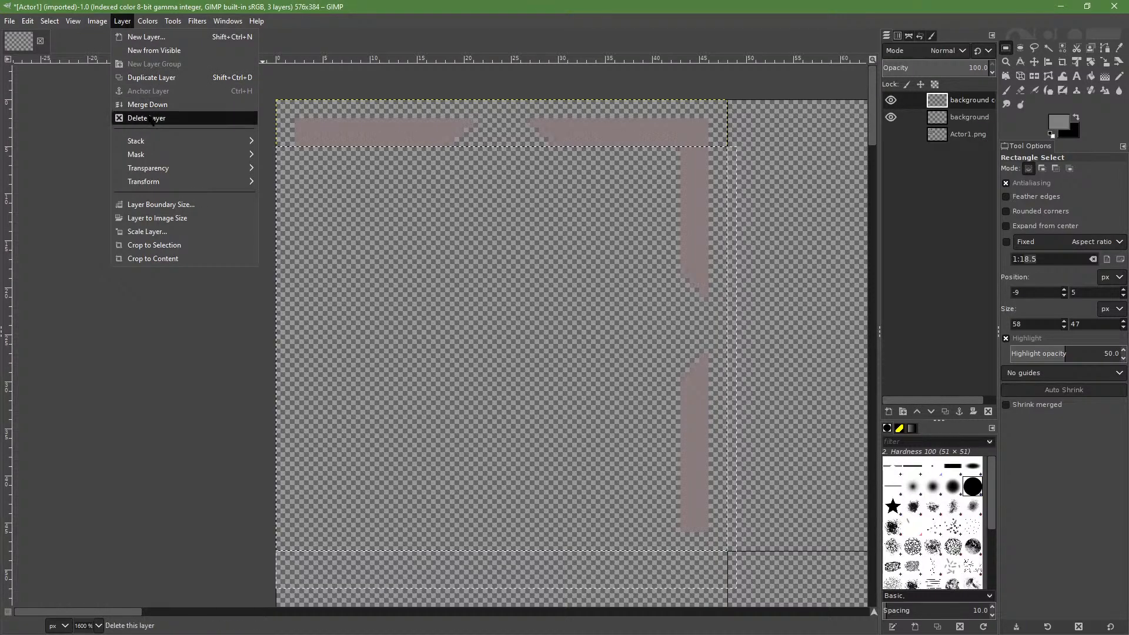
{"action": "left_click", "coordinate": [149, 77]}
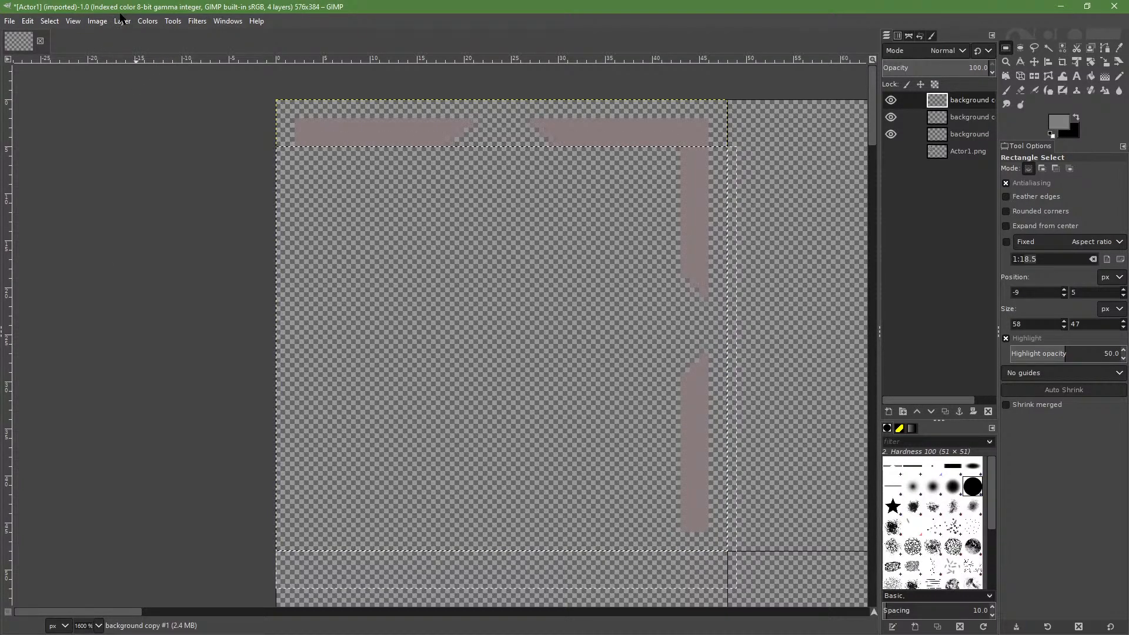
{"action": "left_click", "coordinate": [121, 21]}
{"action": "mouse_move", "coordinate": [148, 183]}
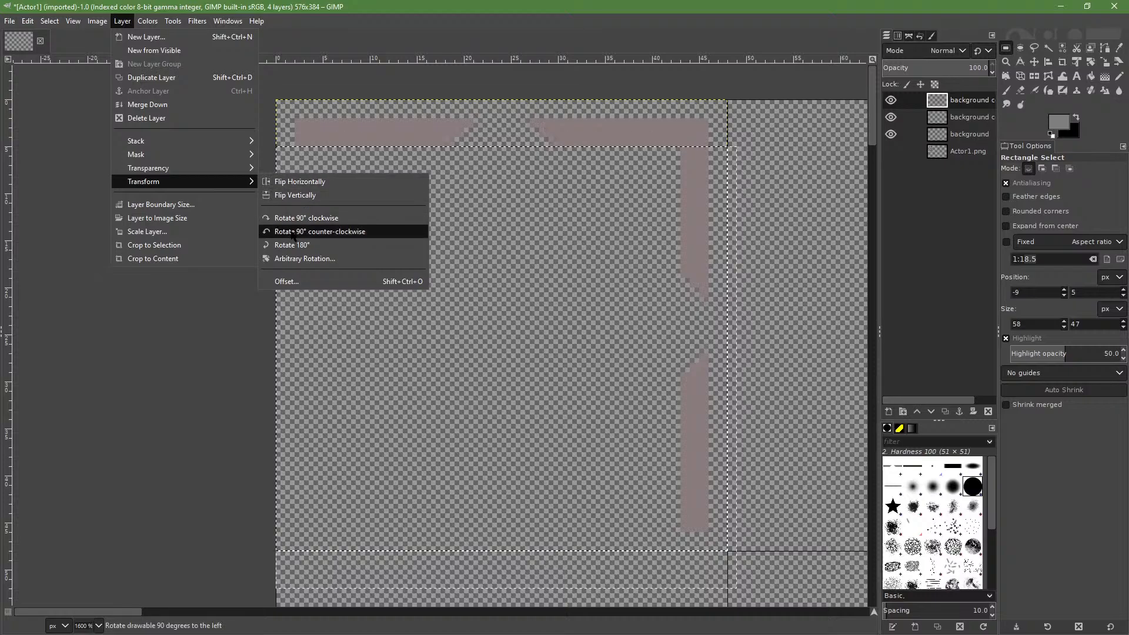
{"action": "left_click", "coordinate": [301, 231]}
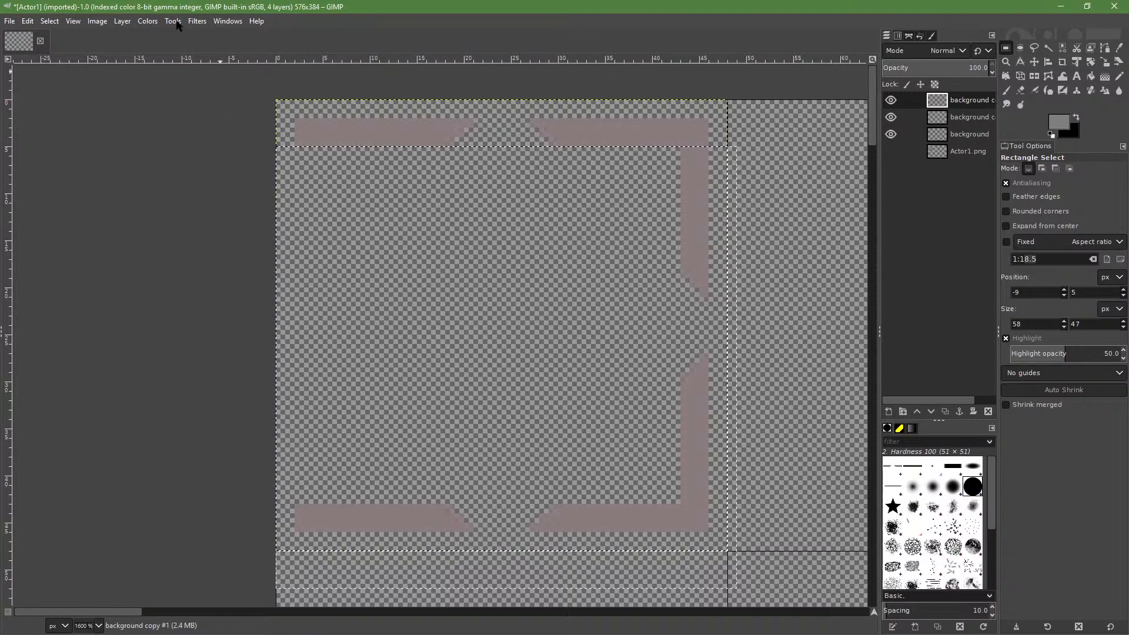
Duplicate the bottom-side layer and rotate the new copy 90° clockwise to form the frame's notched left side
{"action": "left_click", "coordinate": [95, 21]}
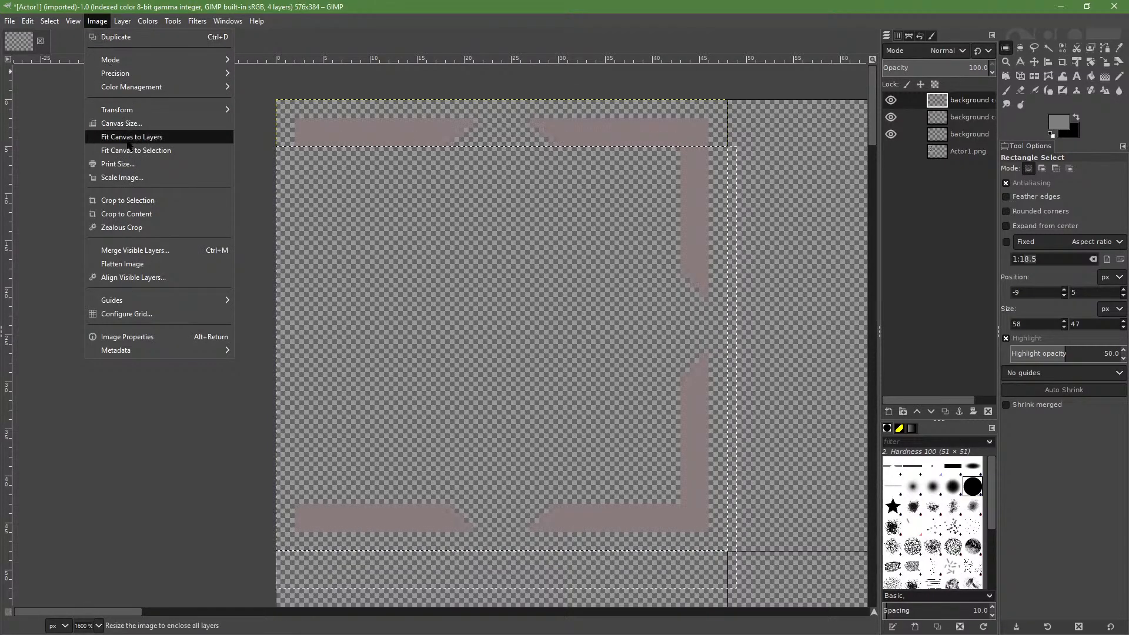
{"action": "mouse_move", "coordinate": [122, 21]}
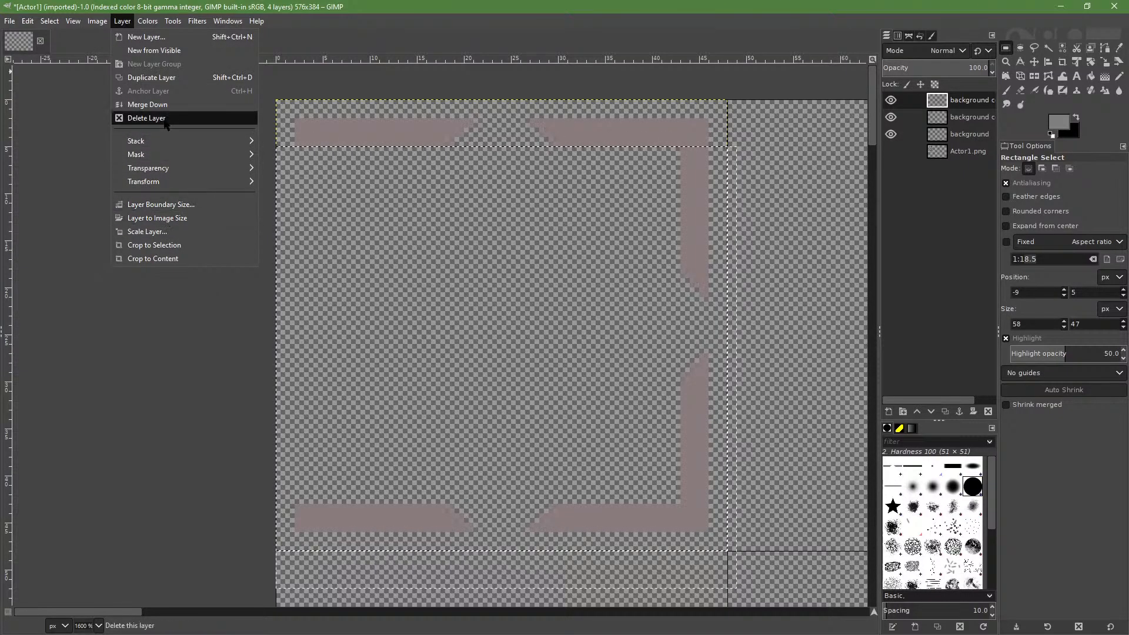
{"action": "left_click", "coordinate": [151, 77]}
{"action": "left_click", "coordinate": [123, 21]}
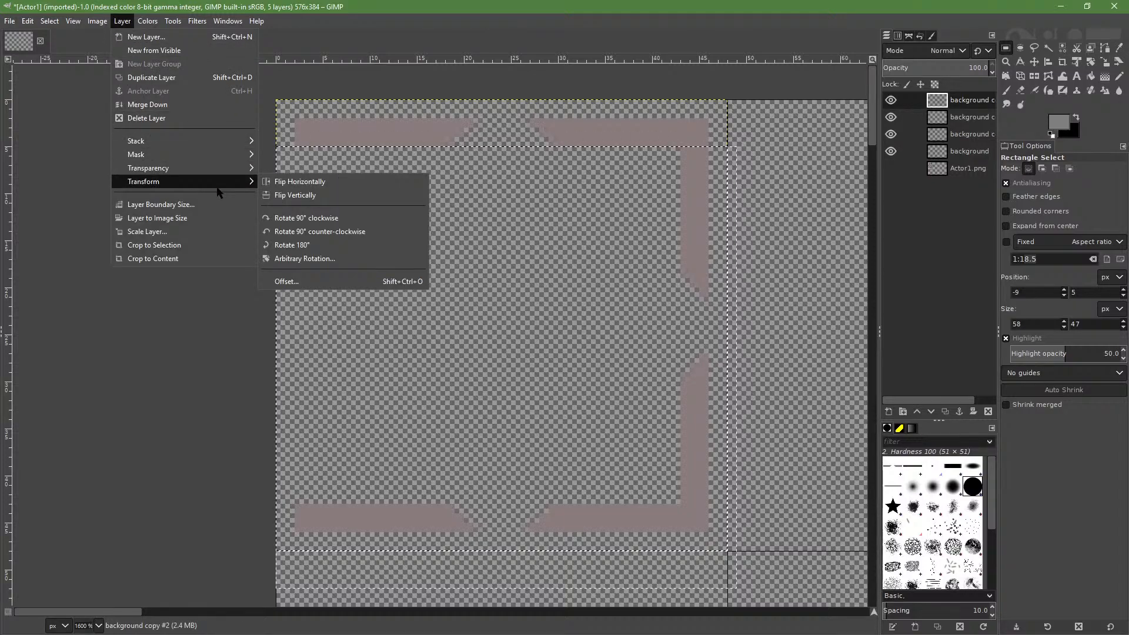
{"action": "left_click", "coordinate": [291, 218]}
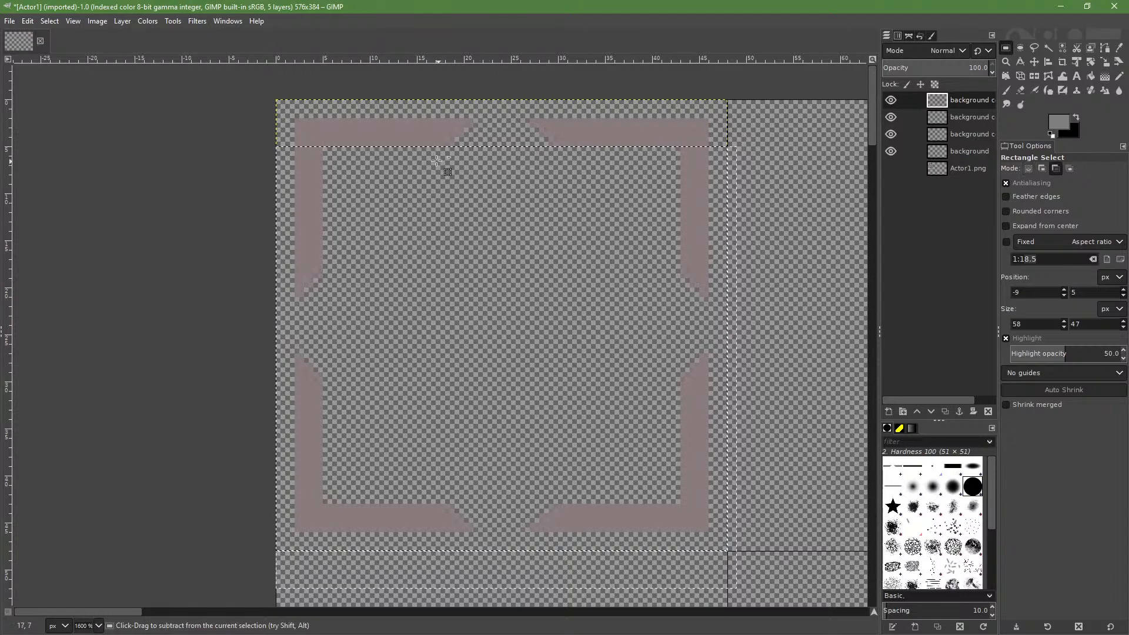
With the Actor1.png layer active, select the 48 × 48 px cell at 0, 0 and copy its visible content
{"action": "scroll", "coordinate": [458, 161], "scroll_direction": "down", "scroll_amount": 4, "text": "ctrl"}
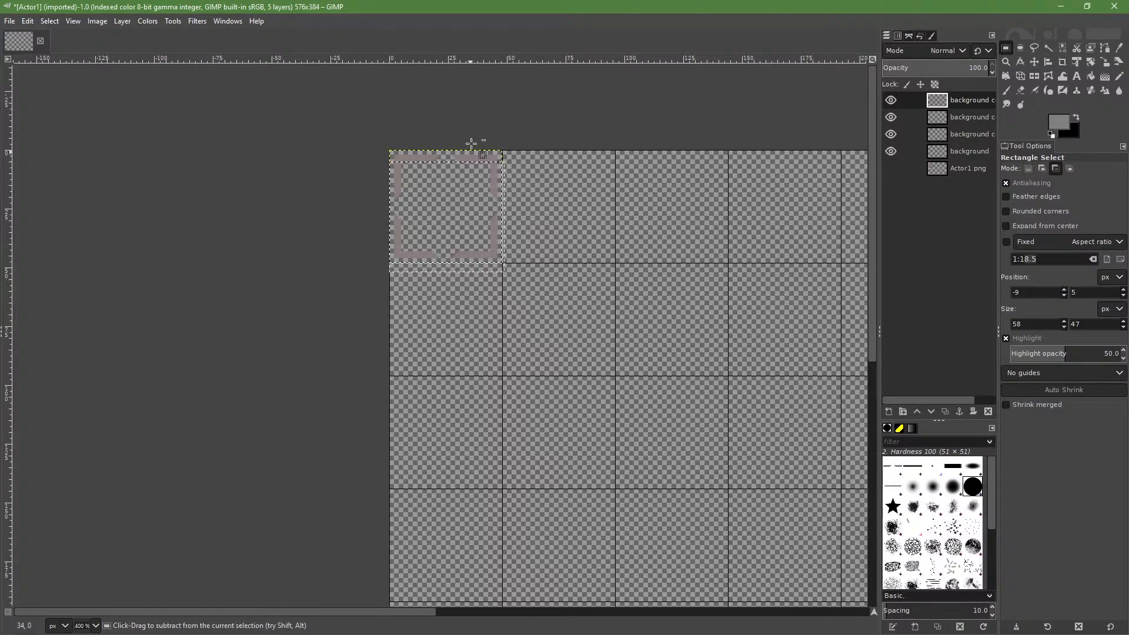
{"action": "scroll", "coordinate": [465, 147], "scroll_direction": "up", "scroll_amount": 4, "text": "ctrl"}
{"action": "scroll", "coordinate": [435, 176], "scroll_direction": "down", "scroll_amount": 2, "text": "ctrl"}
{"action": "scroll", "coordinate": [417, 168], "scroll_direction": "up", "scroll_amount": 2, "text": "ctrl"}
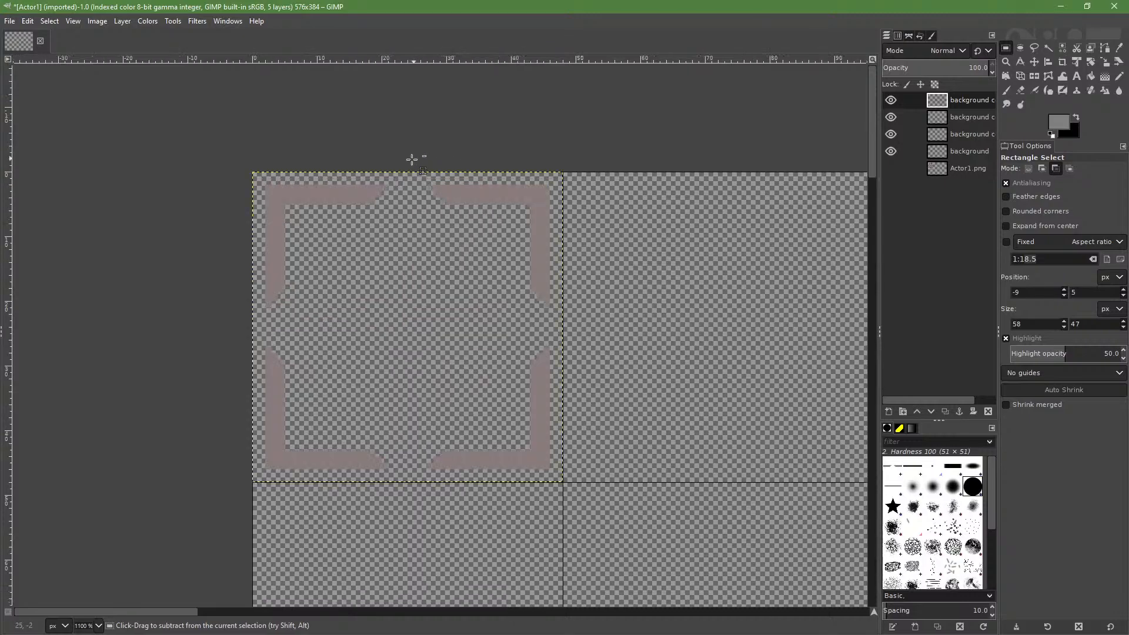
{"action": "left_click", "coordinate": [970, 136]}
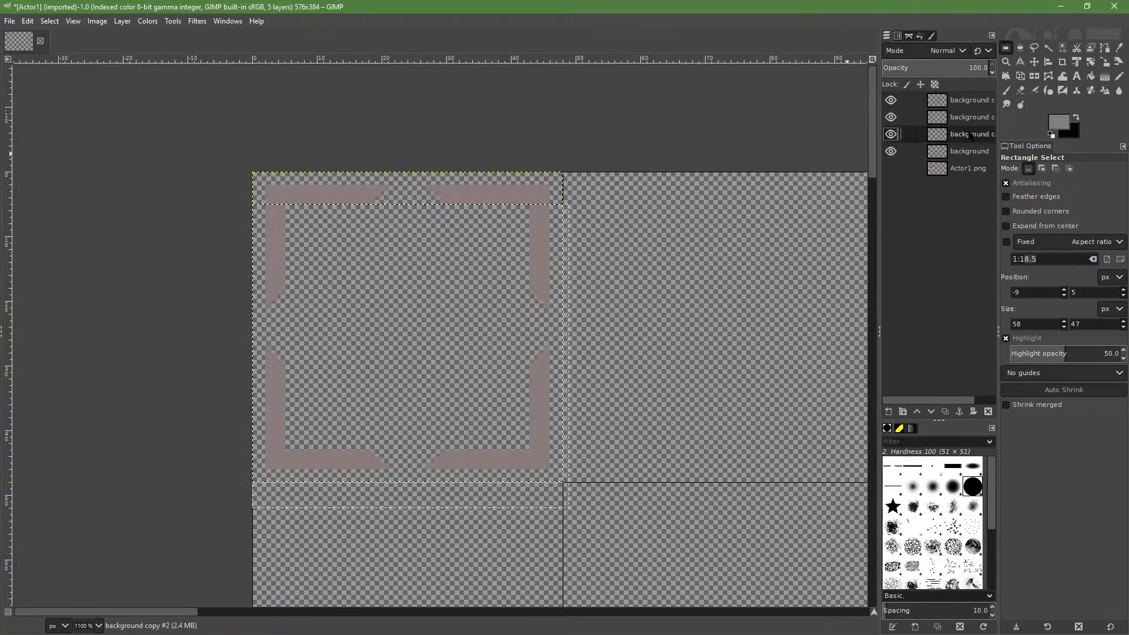
{"action": "left_click", "coordinate": [963, 149]}
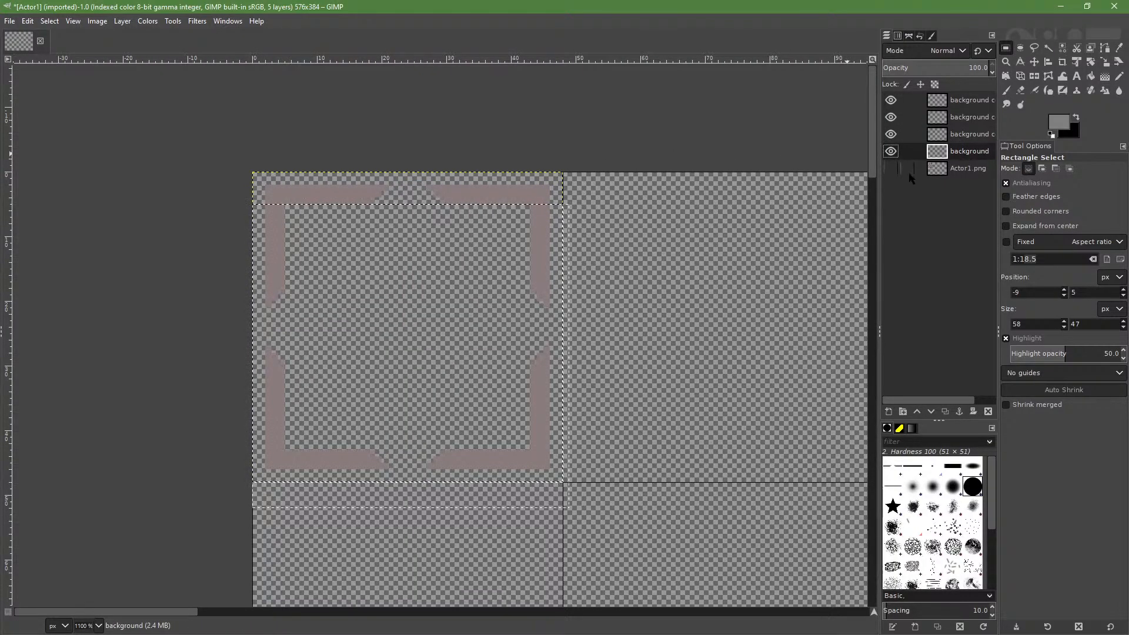
{"action": "left_click", "coordinate": [955, 172]}
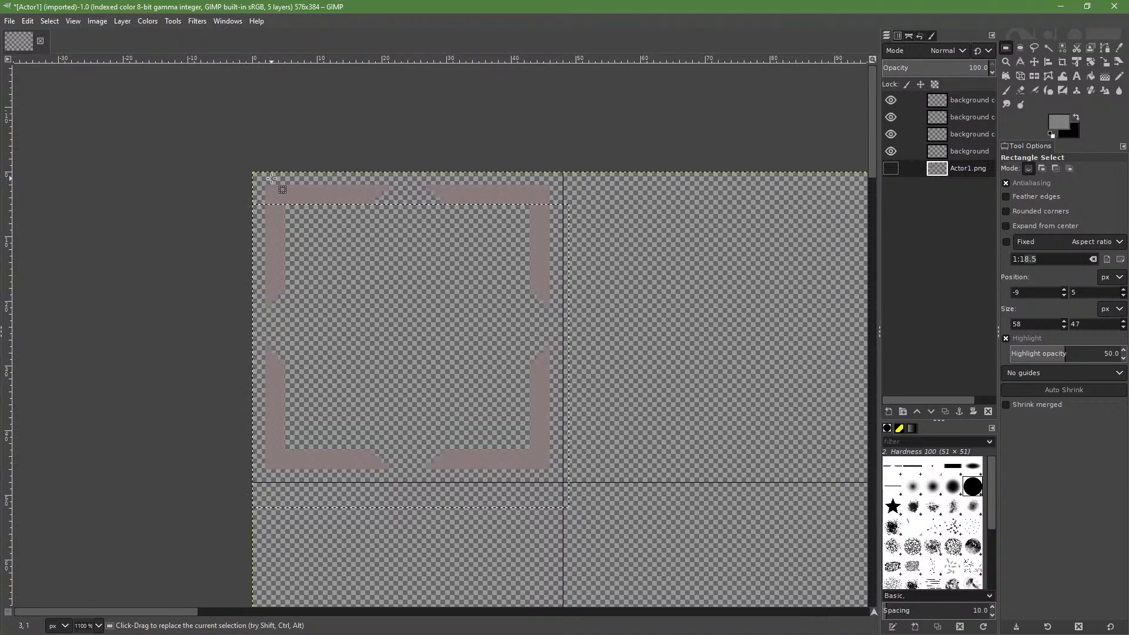
{"action": "left_click_drag", "start_coordinate": [253, 173], "coordinate": [564, 482]}
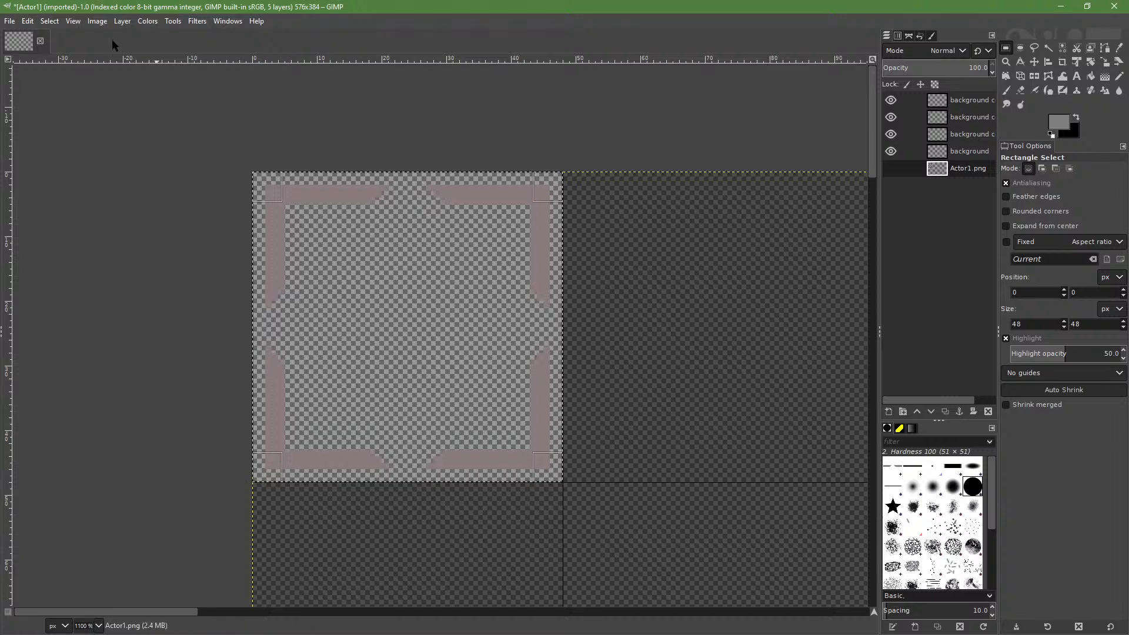
{"action": "left_click", "coordinate": [47, 21]}
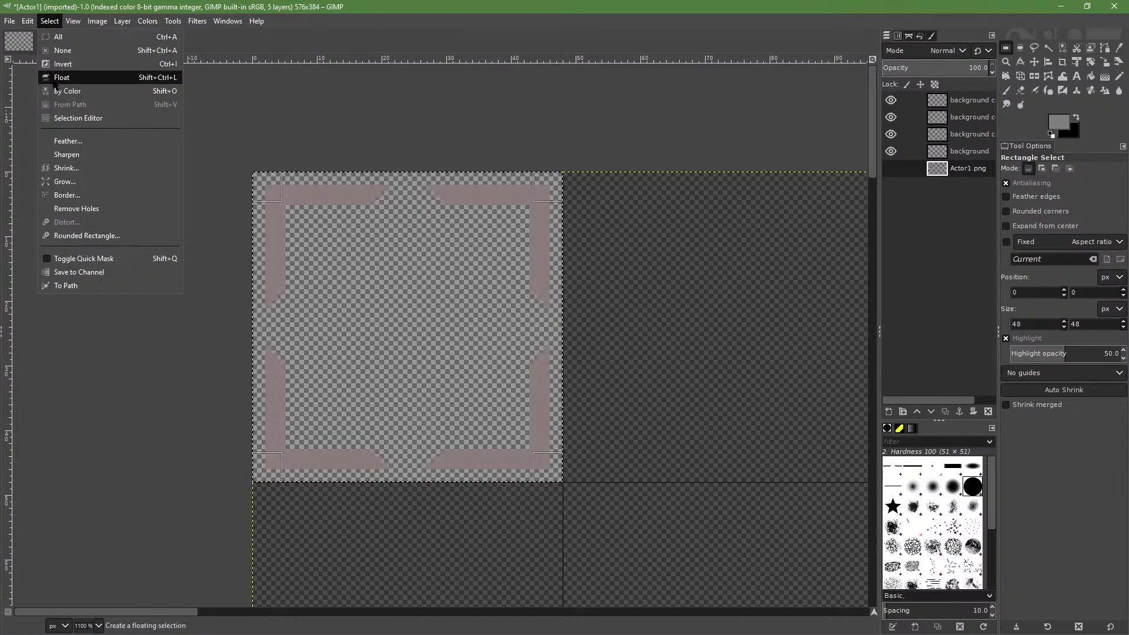
{"action": "left_click", "coordinate": [50, 21]}
{"action": "left_click", "coordinate": [28, 21]}
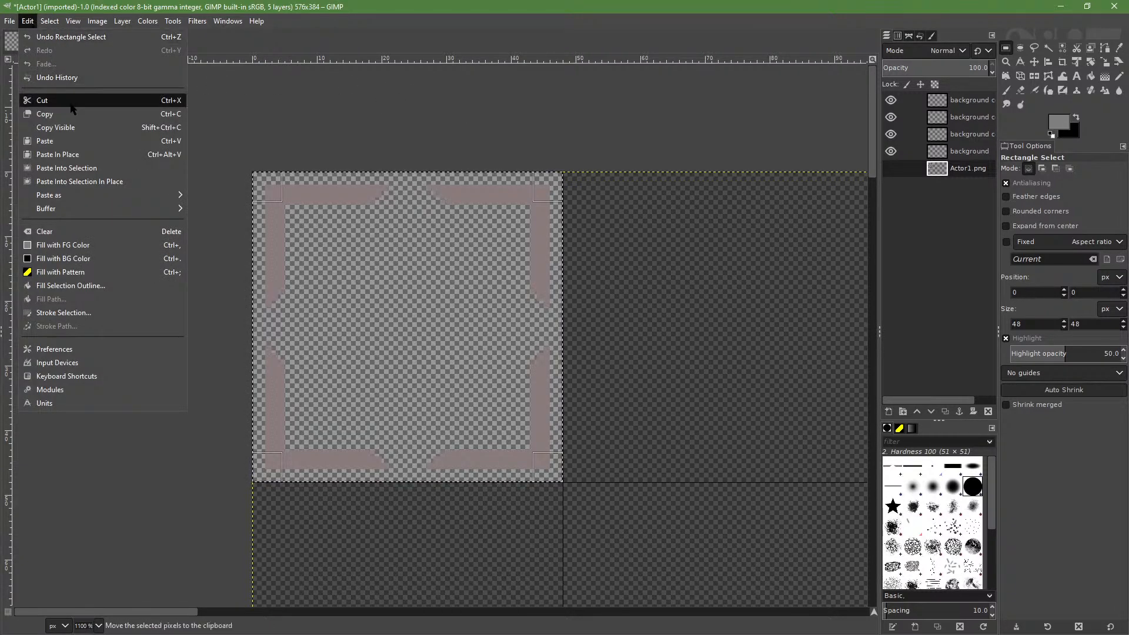
{"action": "left_click", "coordinate": [74, 128]}
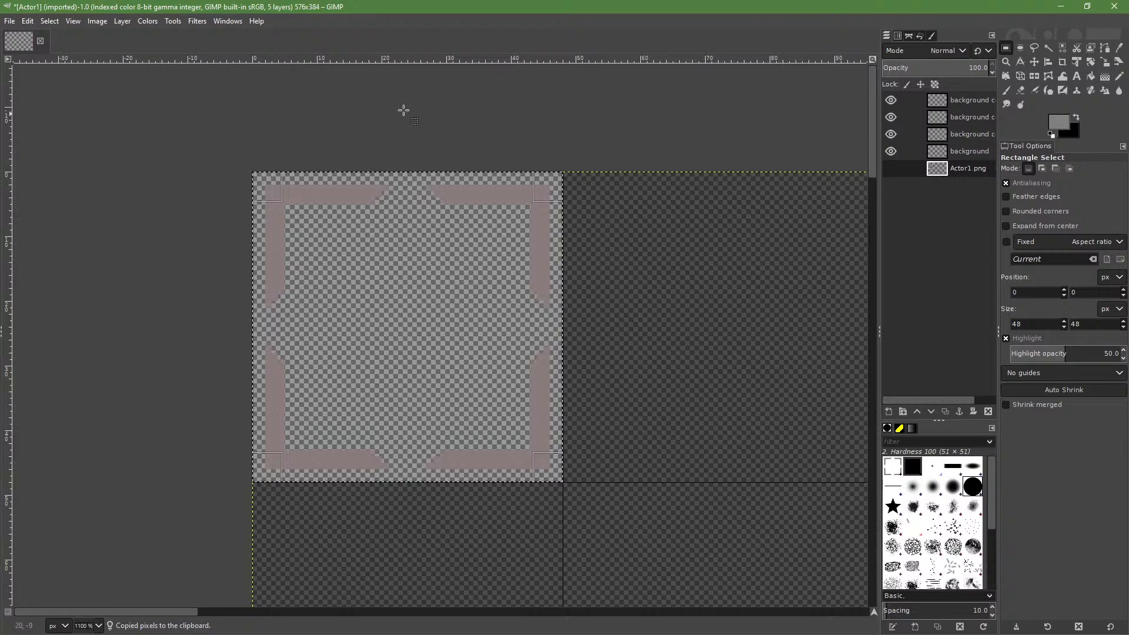
Show the Actor1.png layer and hide the background layer and its three copies
{"action": "left_click", "coordinate": [893, 168]}
{"action": "left_click", "coordinate": [891, 150]}
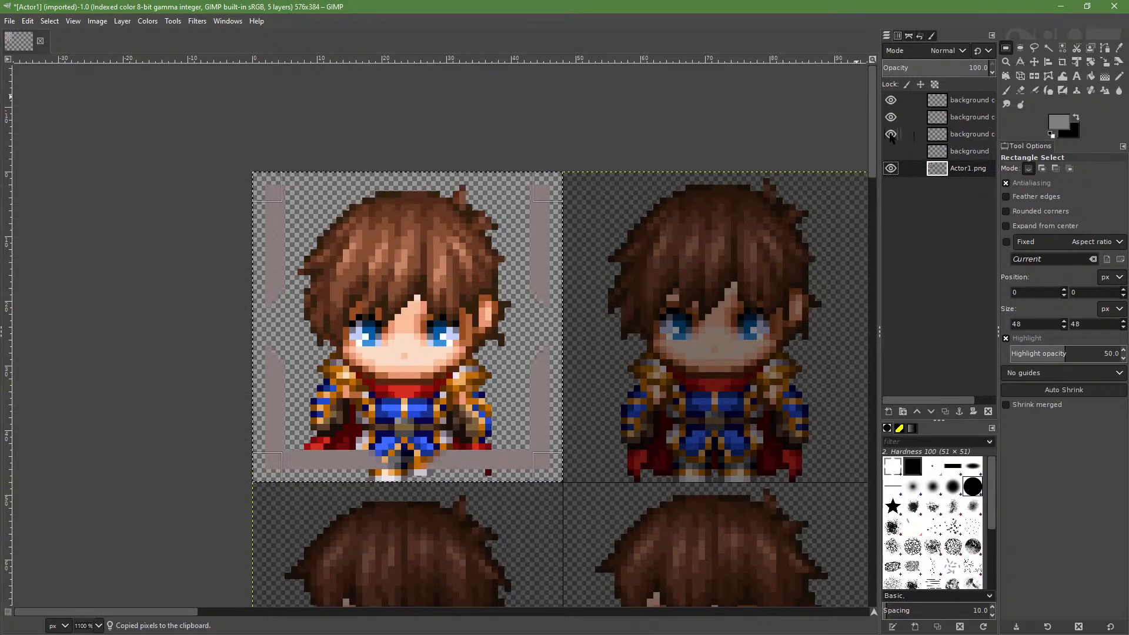
{"action": "left_click", "coordinate": [890, 133]}
{"action": "left_click", "coordinate": [890, 116]}
{"action": "left_click", "coordinate": [889, 100]}
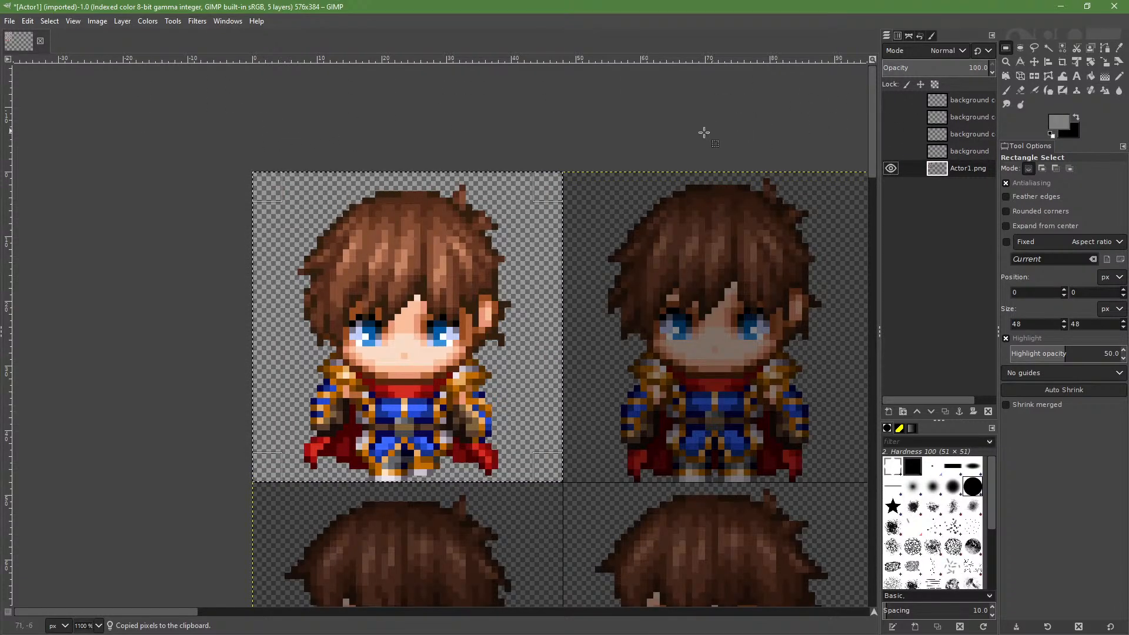
Clear the selection and paste the copied frame tile onto the Actor1.png layer
{"action": "scroll", "coordinate": [628, 141], "scroll_direction": "down", "scroll_amount": 4, "text": "ctrl"}
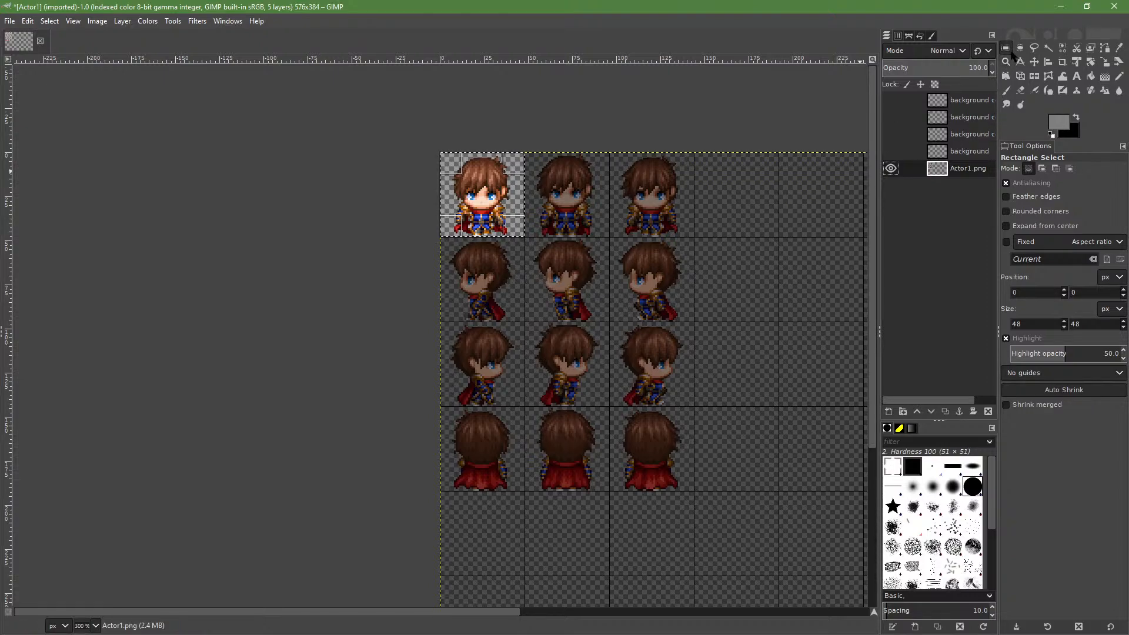
{"action": "left_click", "coordinate": [45, 21]}
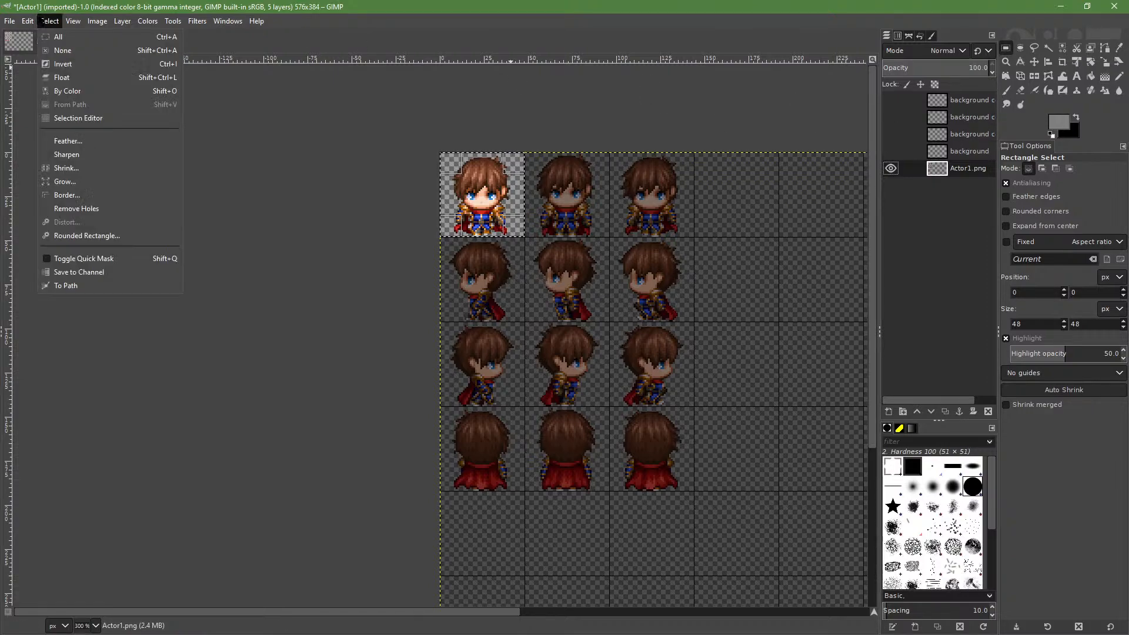
{"action": "left_click", "coordinate": [63, 50]}
{"action": "key", "text": "ctrl+v"}
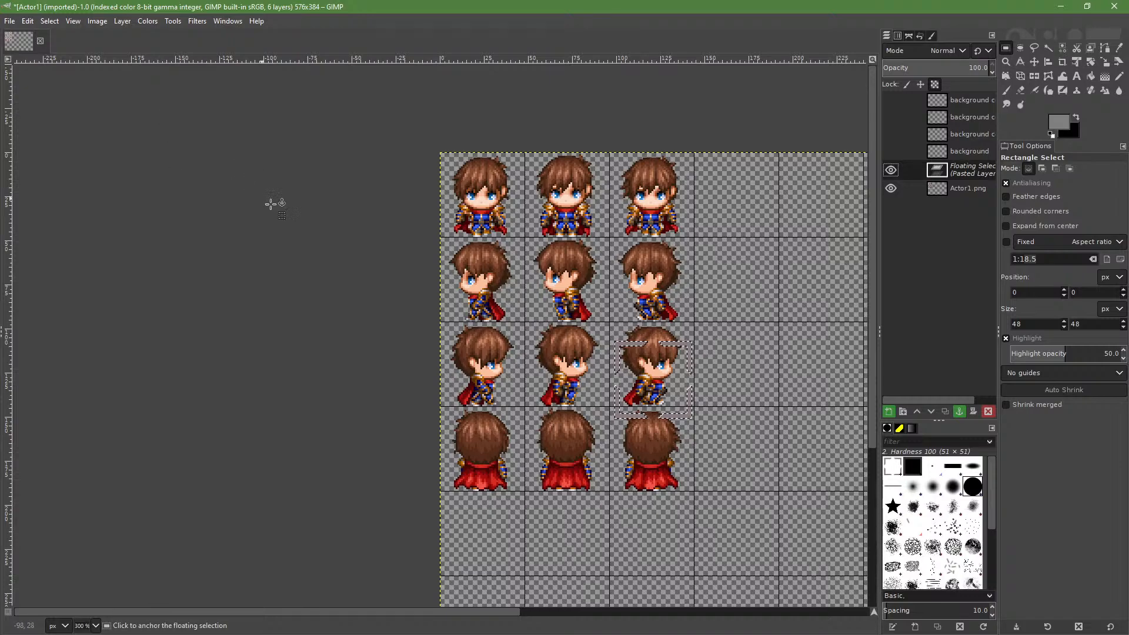
Move the floating frame into the empty fourth cell of the top row, beside the third character sprite
{"action": "scroll", "coordinate": [675, 425], "scroll_direction": "up", "scroll_amount": 1, "text": "ctrl"}
{"action": "scroll", "coordinate": [675, 424], "scroll_direction": "up", "scroll_amount": 1, "text": "ctrl"}
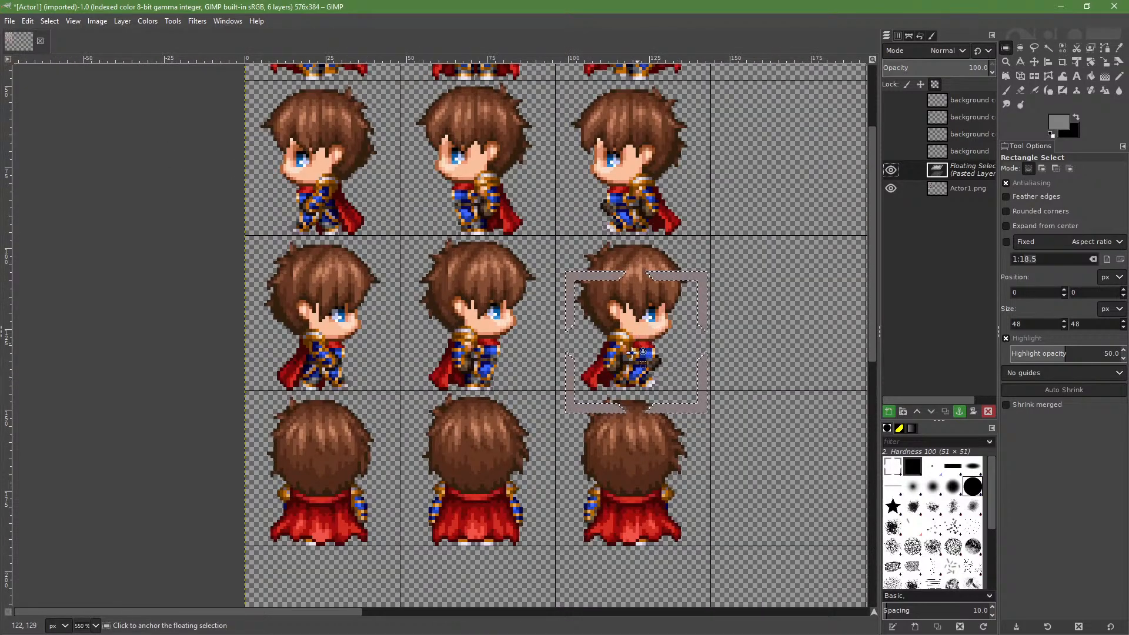
{"action": "scroll", "coordinate": [460, 559], "scroll_direction": "right", "scroll_amount": 10, "text": "shift"}
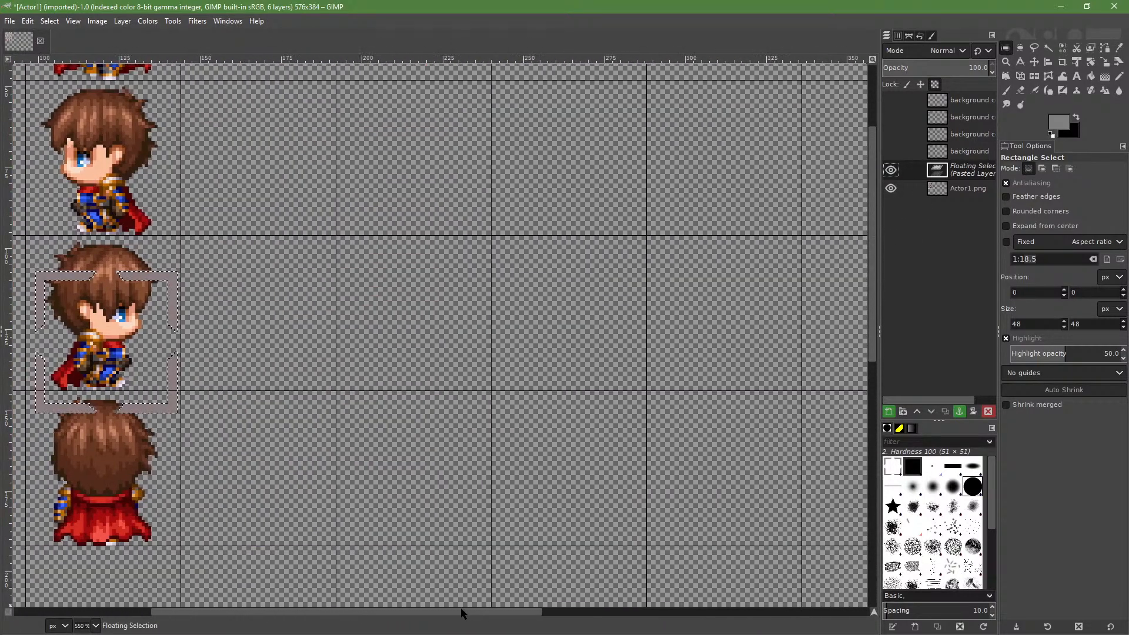
{"action": "scroll", "coordinate": [447, 500], "scroll_direction": "left", "scroll_amount": 3, "text": "shift"}
{"action": "scroll", "coordinate": [442, 456], "scroll_direction": "up", "scroll_amount": 3, "text": "ctrl"}
{"action": "scroll", "coordinate": [398, 424], "scroll_direction": "down", "scroll_amount": 5, "text": "ctrl"}
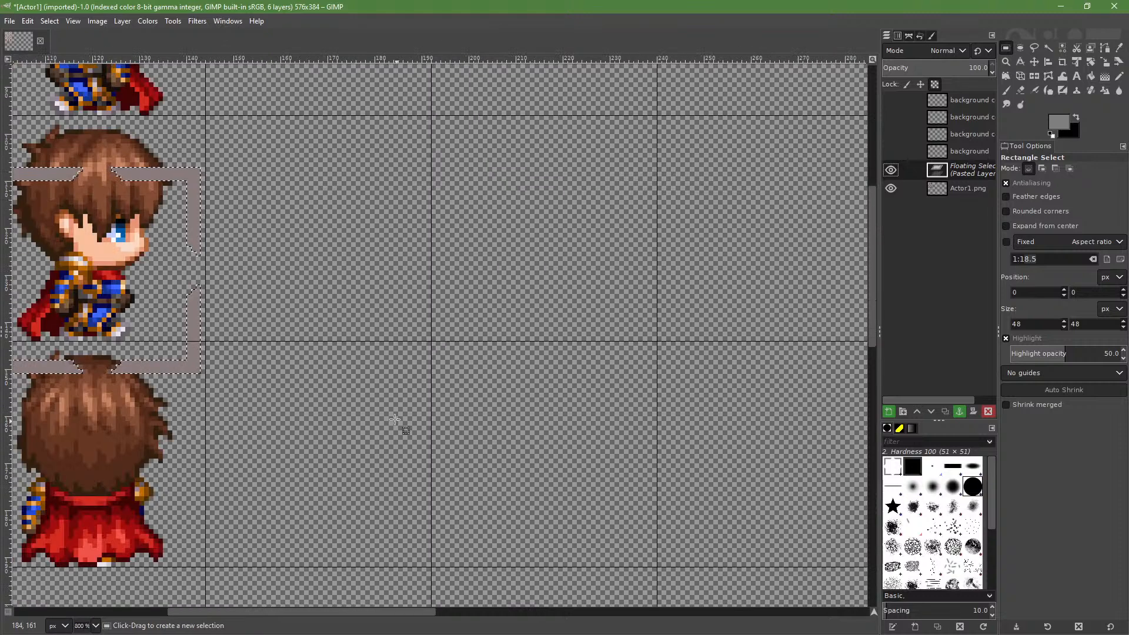
{"action": "scroll", "coordinate": [364, 240], "scroll_direction": "up", "scroll_amount": 2, "text": "ctrl"}
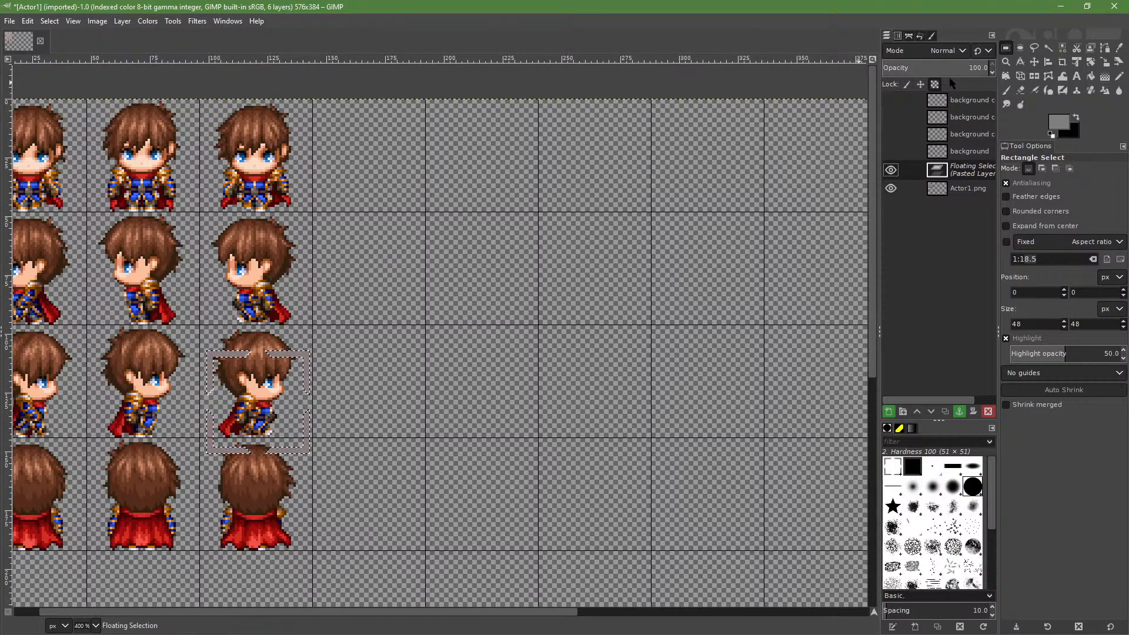
{"action": "left_click", "coordinate": [1034, 62]}
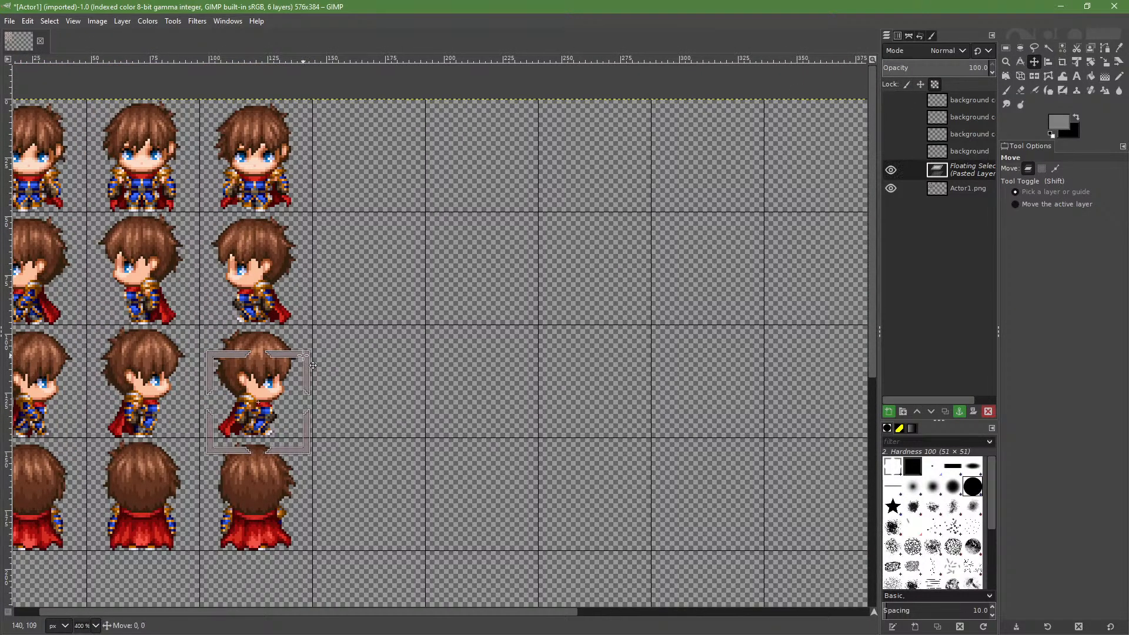
{"action": "left_click_drag", "start_coordinate": [315, 365], "coordinate": [425, 120]}
Copy the frame and position a duplicate in the fifth cell of the top row
{"action": "key", "text": "ctrl+c"}
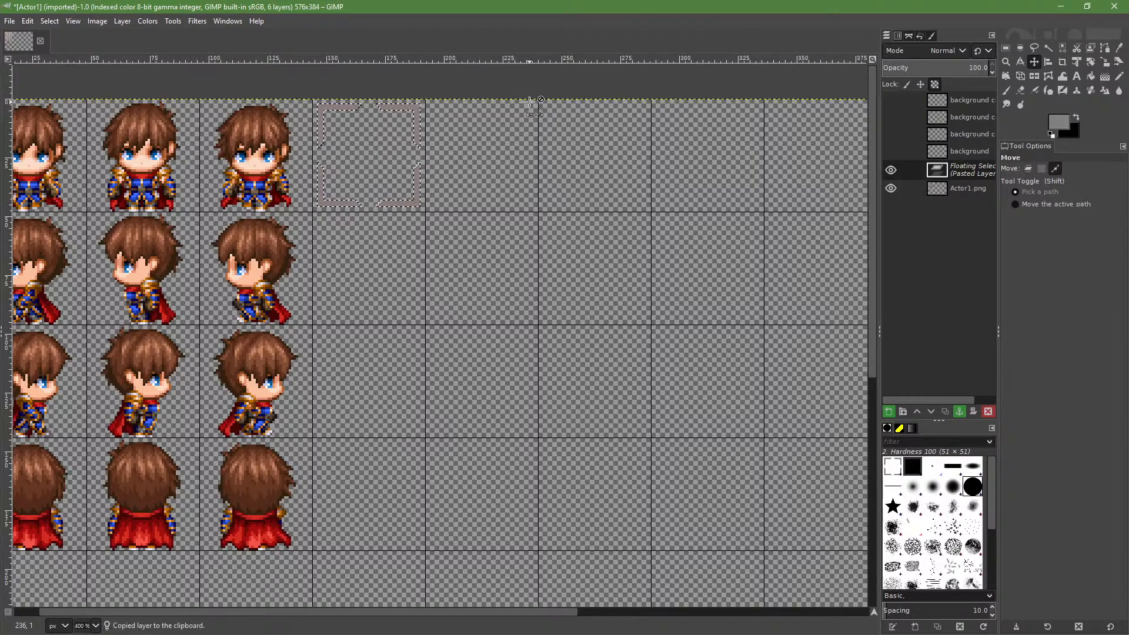
{"action": "key", "text": "shift+Right"}
{"action": "key", "text": "shift+Right"}
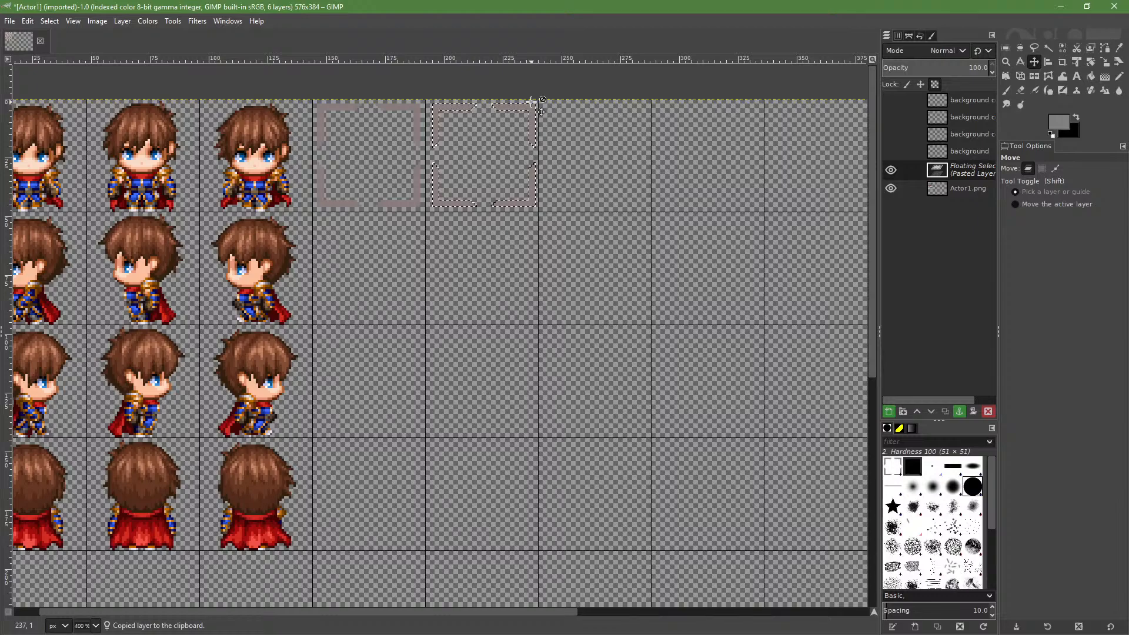
{"action": "key", "text": "Left"}
Paste another frame copy and shift it right into the sixth cell of the top row
{"action": "key", "text": "ctrl+v"}
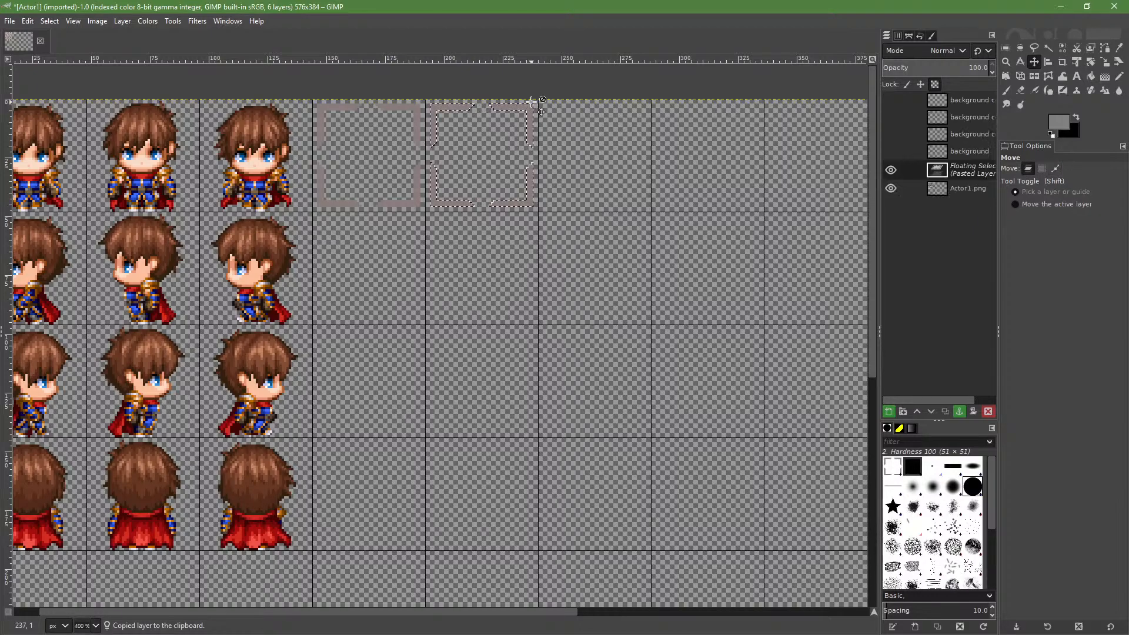
{"action": "key", "text": "shift+Right"}
{"action": "key", "text": "shift+Right"}
{"action": "key", "text": "shift+Right"}
{"action": "key", "text": "shift+Right"}
{"action": "key", "text": "shift+Right"}
{"action": "key", "text": "shift+Right"}
{"action": "key", "text": "shift+Right"}
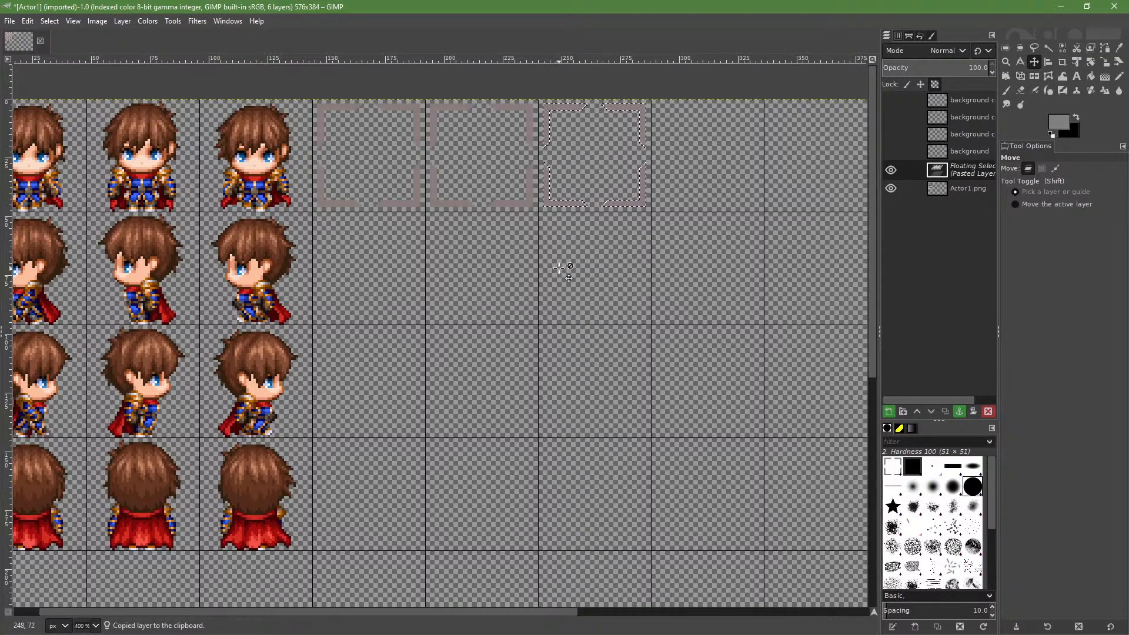
Undo the latest frame changes, and restore the most recent Paste state from the undo history
{"action": "key", "text": "ctrl+z"}
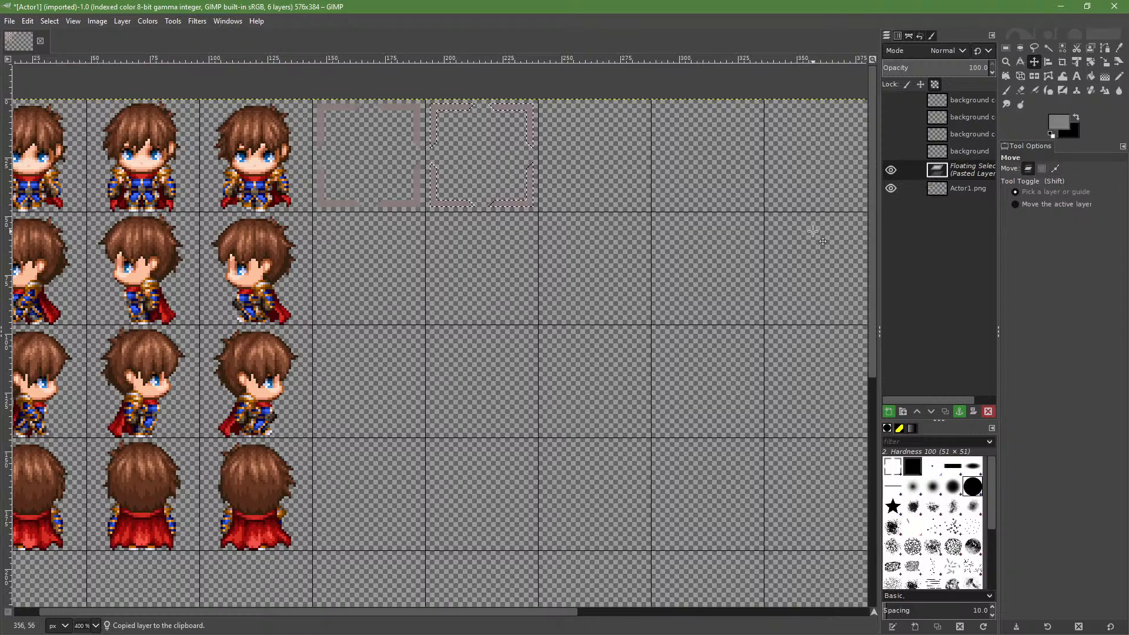
{"action": "key", "text": "ctrl+z"}
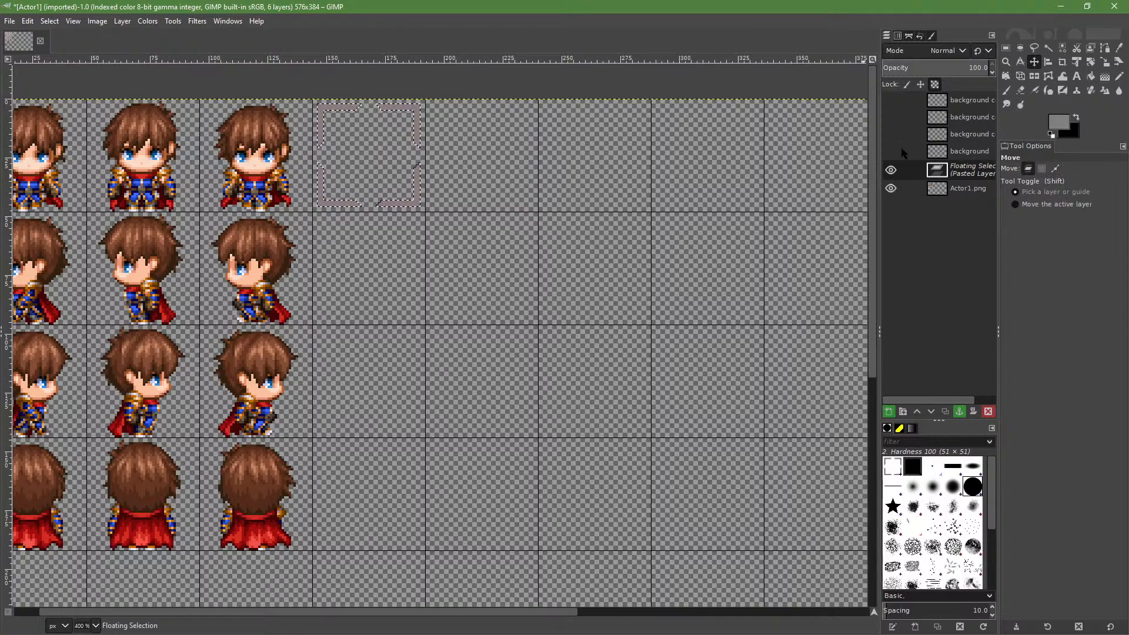
{"action": "left_click", "coordinate": [920, 36]}
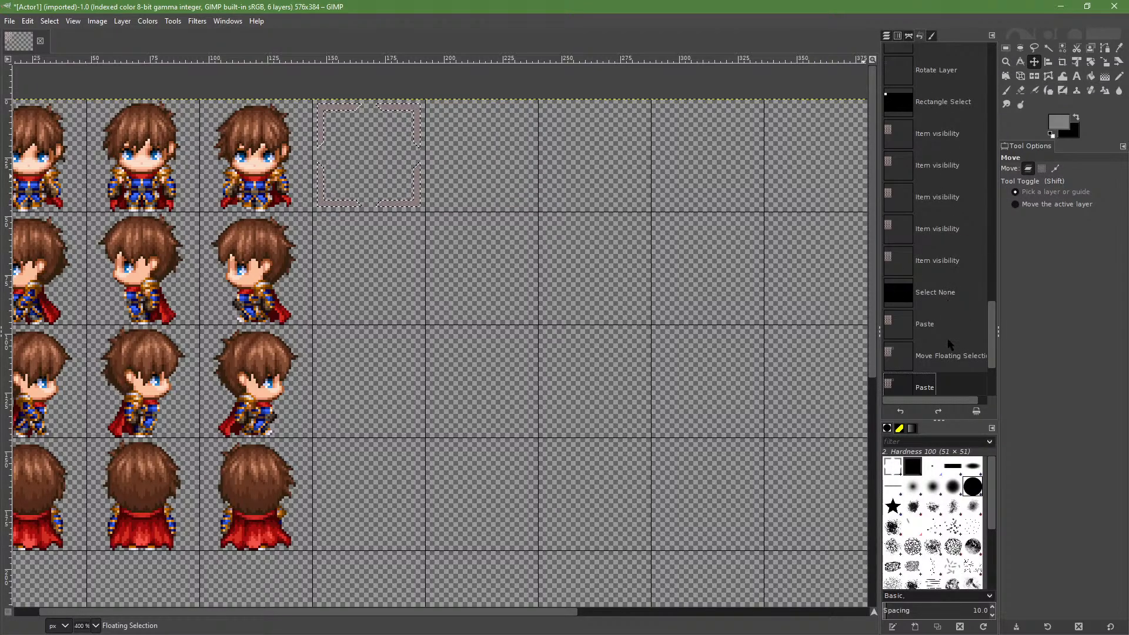
{"action": "scroll", "coordinate": [939, 321], "scroll_direction": "down", "scroll_amount": 3}
{"action": "left_click", "coordinate": [936, 391]}
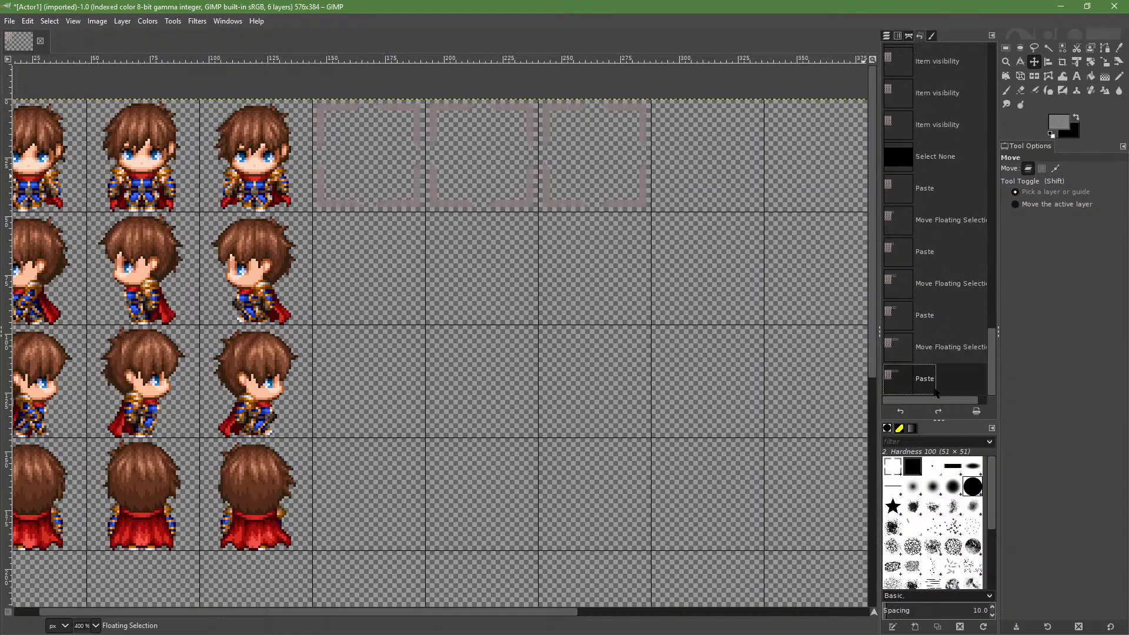
Try to cut and paste the three framed cells using a 144 × 48 px selection at 144, 0, and clear the selection
{"action": "left_click", "coordinate": [1005, 48]}
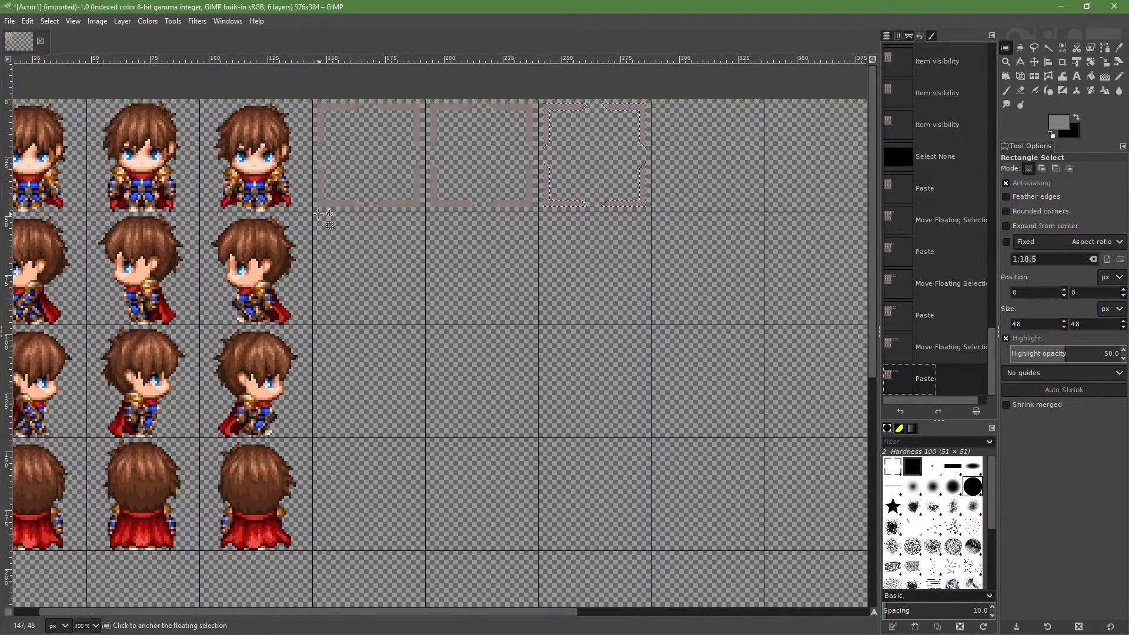
{"action": "left_click_drag", "start_coordinate": [312, 212], "coordinate": [650, 97]}
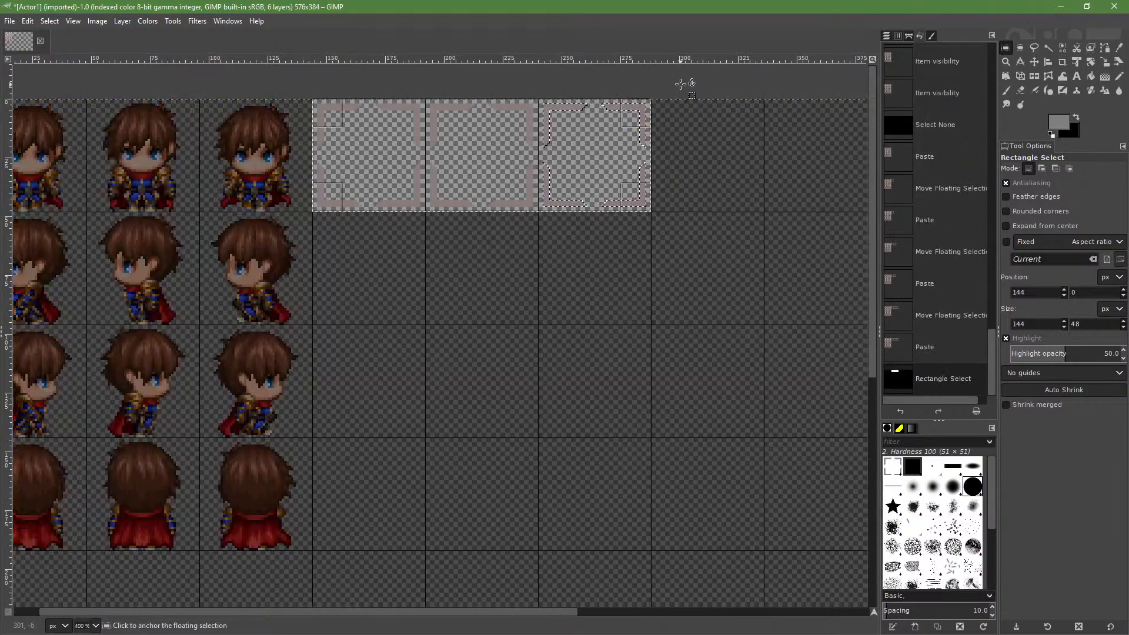
{"action": "key", "text": "ctrl+x"}
{"action": "key", "text": "ctrl+c"}
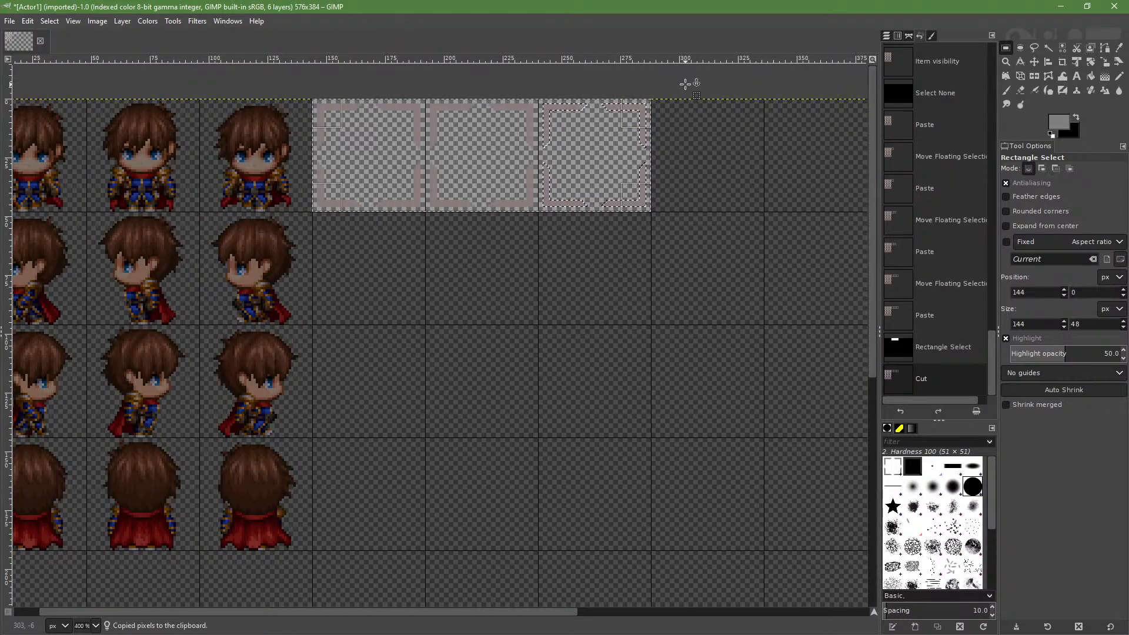
{"action": "key", "text": "ctrl+v"}
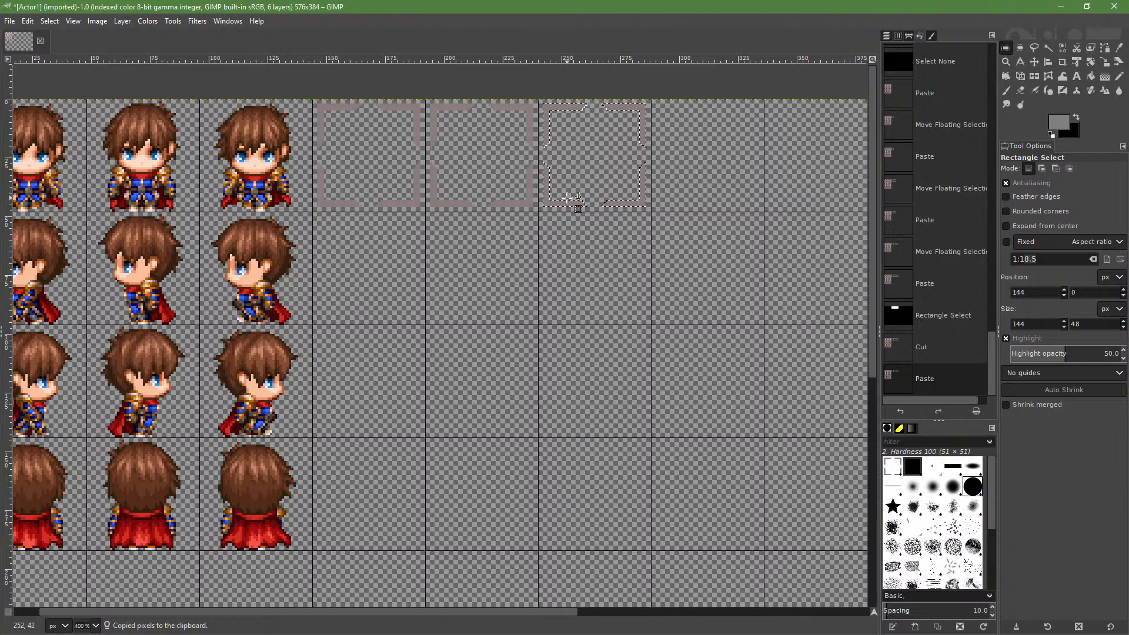
{"action": "key", "text": "ctrl+z"}
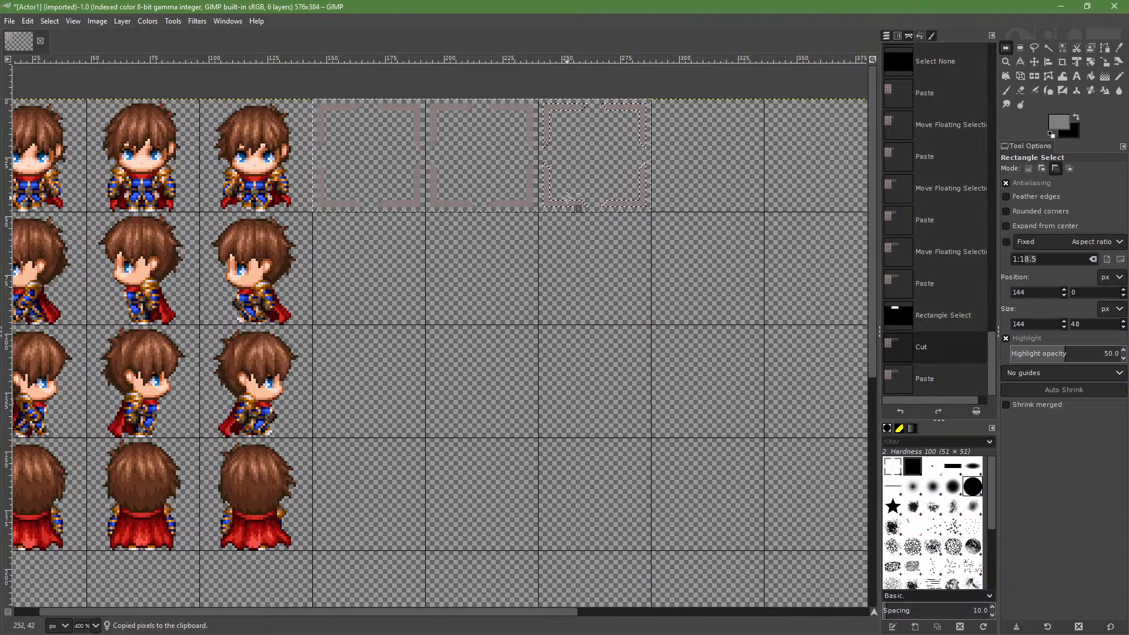
{"action": "left_click", "coordinate": [51, 21]}
{"action": "left_click", "coordinate": [64, 51]}
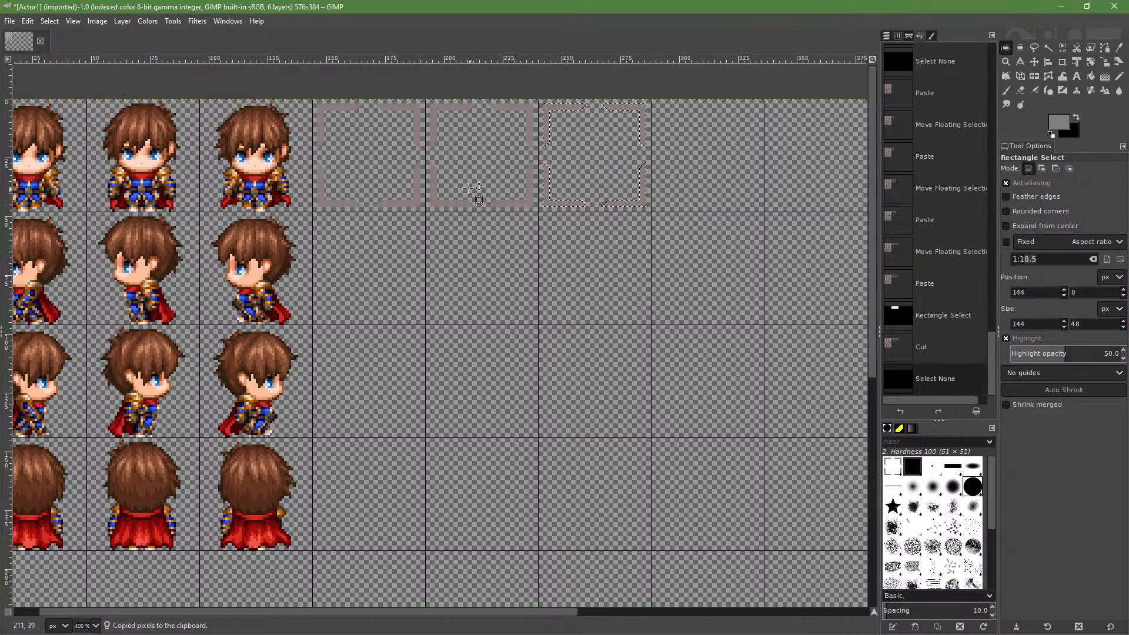
Anchor the floating frame to the Actor1.png layer
{"action": "left_click", "coordinate": [57, 22]}
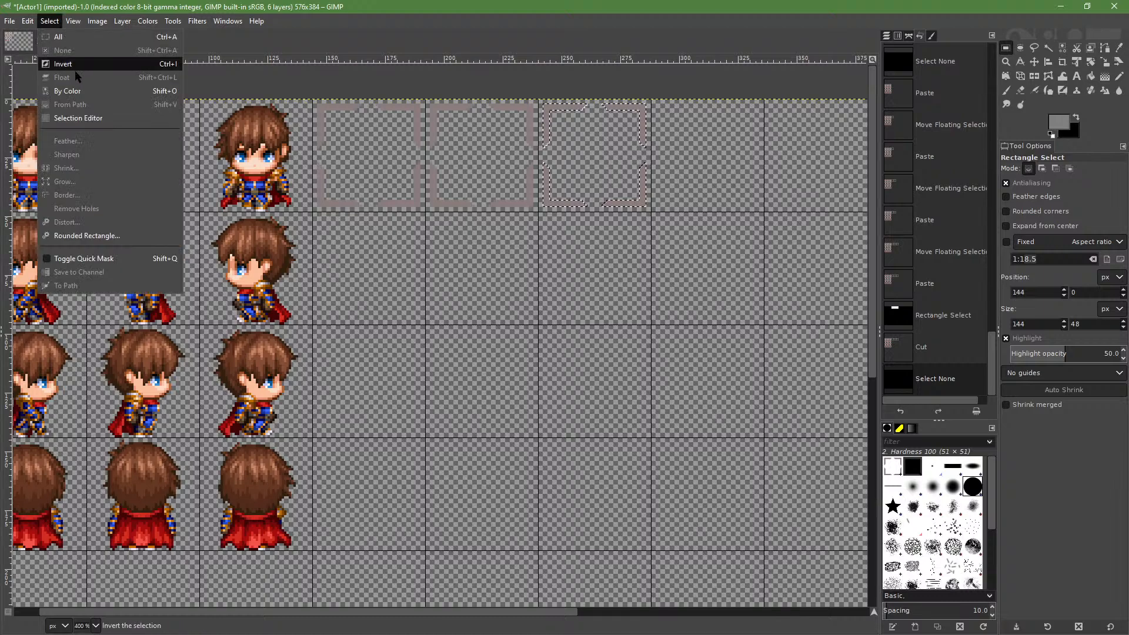
{"action": "left_click", "coordinate": [886, 36]}
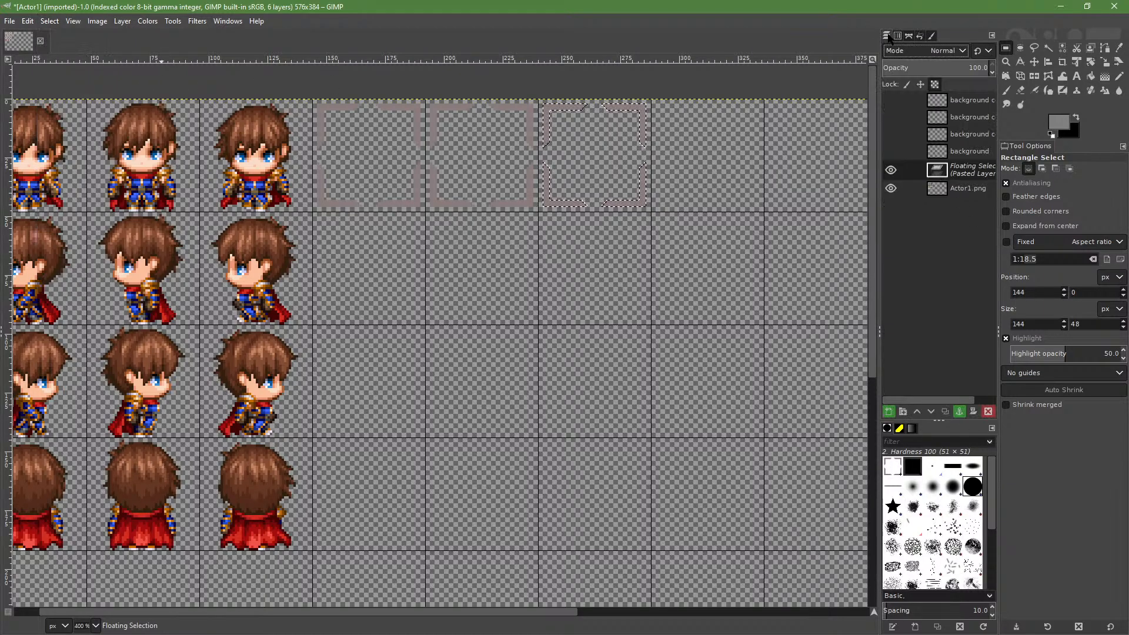
{"action": "right_click", "coordinate": [959, 178]}
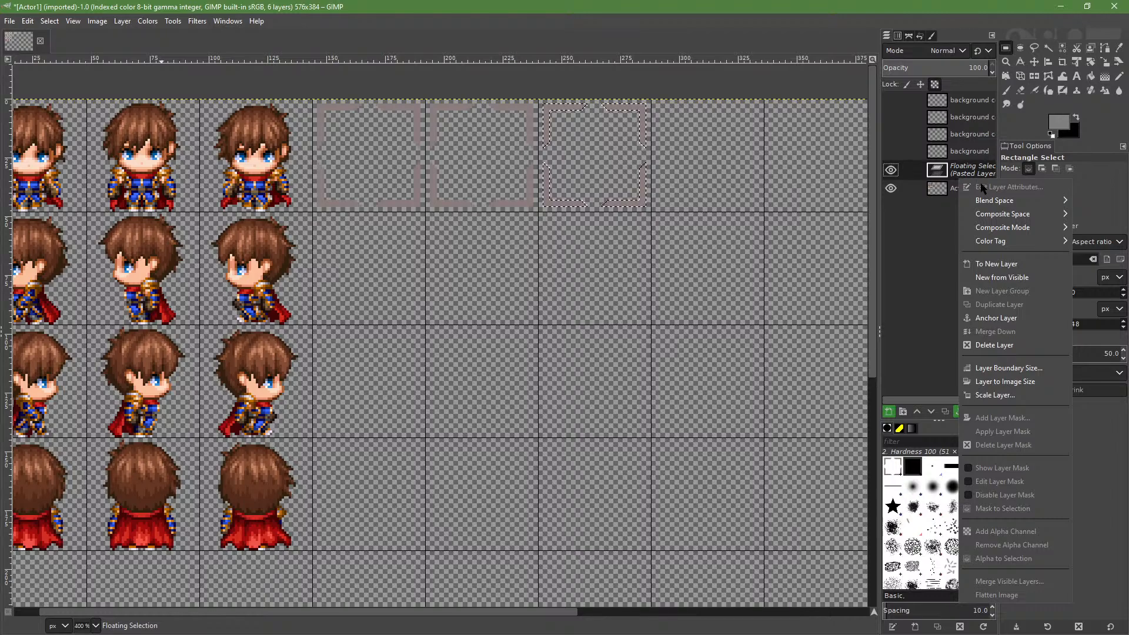
{"action": "left_click", "coordinate": [1010, 320]}
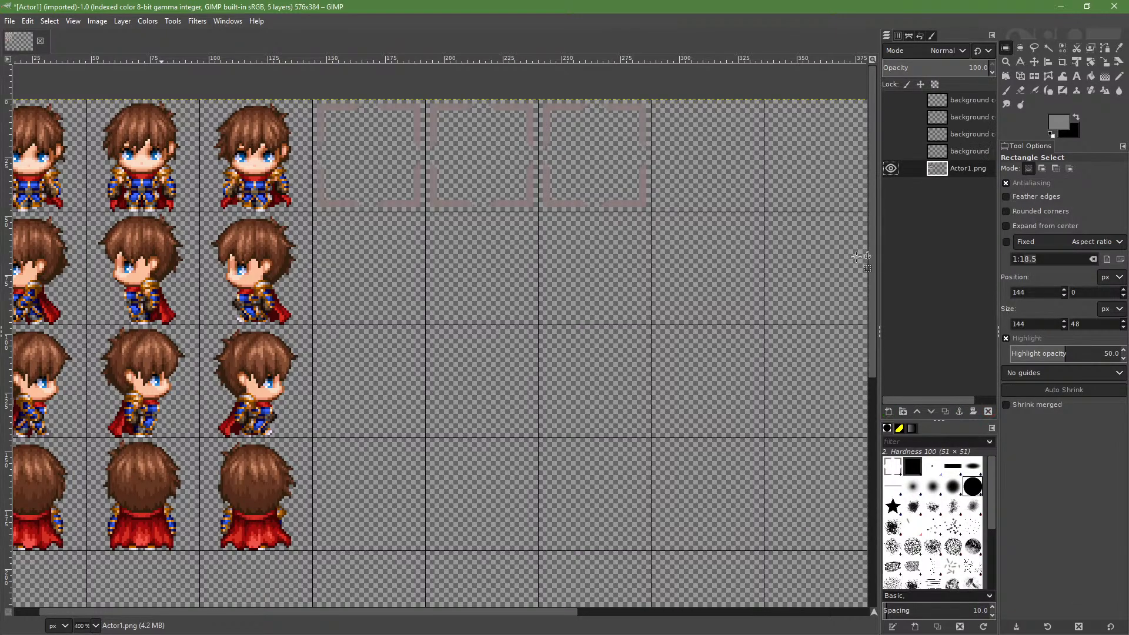
Clear the old selection and select the 144 × 48 px strip containing the three frame outlines at position 144, 0
{"action": "left_click", "coordinate": [756, 212]}
{"action": "left_click", "coordinate": [50, 21]}
{"action": "left_click", "coordinate": [61, 27]}
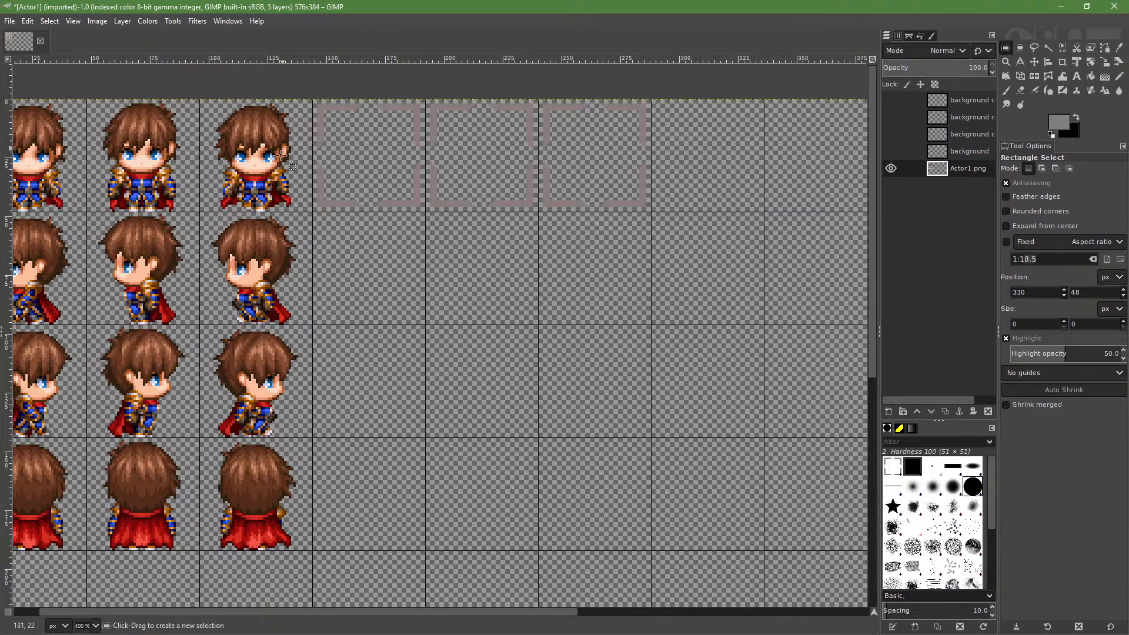
{"action": "left_click_drag", "start_coordinate": [313, 212], "coordinate": [654, 99]}
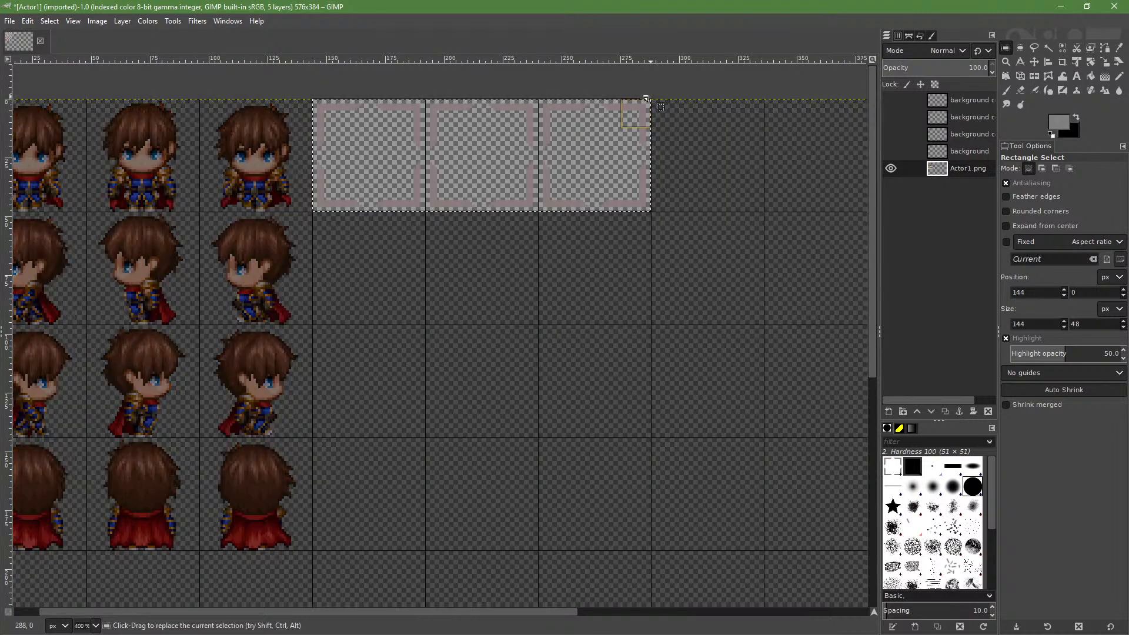
Duplicate the strip of three frame outlines and align the copy in the second row of grid cells
{"action": "key", "text": "ctrl+c"}
{"action": "key", "text": "ctrl+v"}
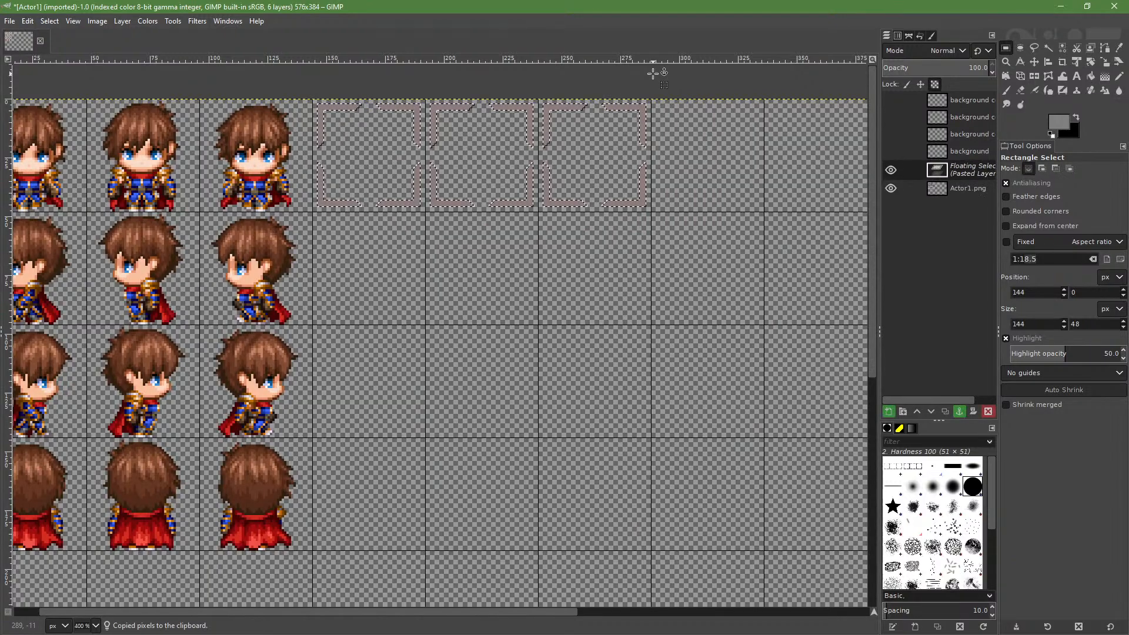
{"action": "key", "text": "Down"}
{"action": "key", "text": "Down"}
{"action": "key", "text": "Down"}
{"action": "key", "text": "Down"}
{"action": "key", "text": "Down"}
{"action": "key", "text": "Down"}
{"action": "key", "text": "Down"}
{"action": "key", "text": "Down"}
{"action": "key", "text": "Down"}
{"action": "key", "text": "Down"}
{"action": "key", "text": "Down"}
{"action": "key", "text": "Down"}
{"action": "key", "text": "Down"}
{"action": "key", "text": "Down"}
{"action": "key", "text": "Down"}
{"action": "key", "text": "Down"}
{"action": "key", "text": "Down"}
{"action": "key", "text": "Down"}
{"action": "key", "text": "Down"}
{"action": "key", "text": "Down"}
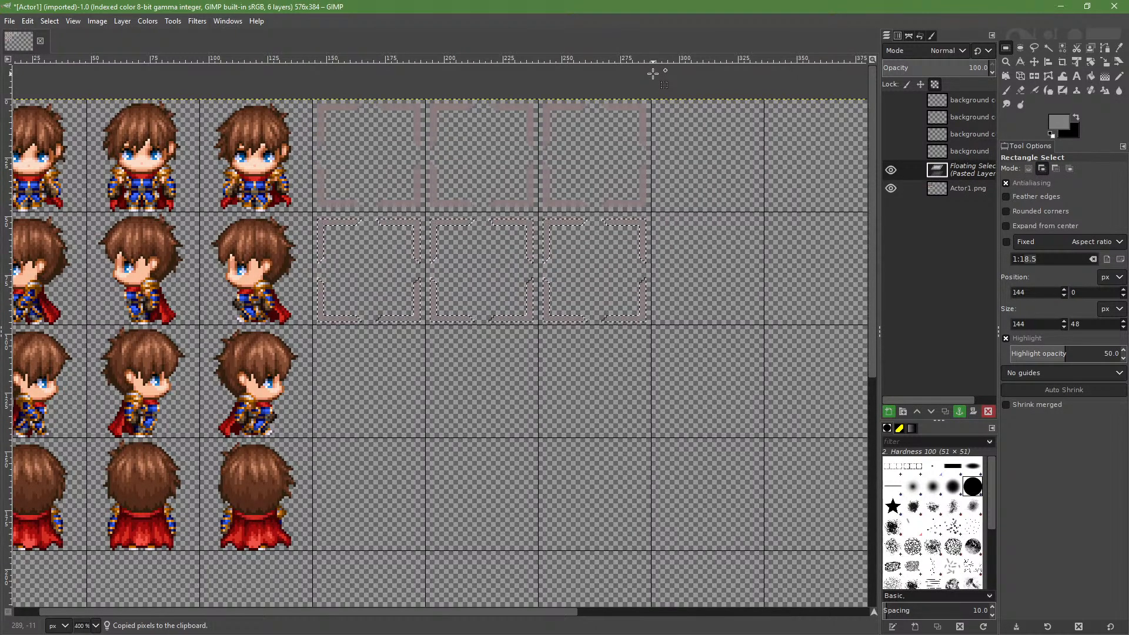
{"action": "key", "text": "shift+Down"}
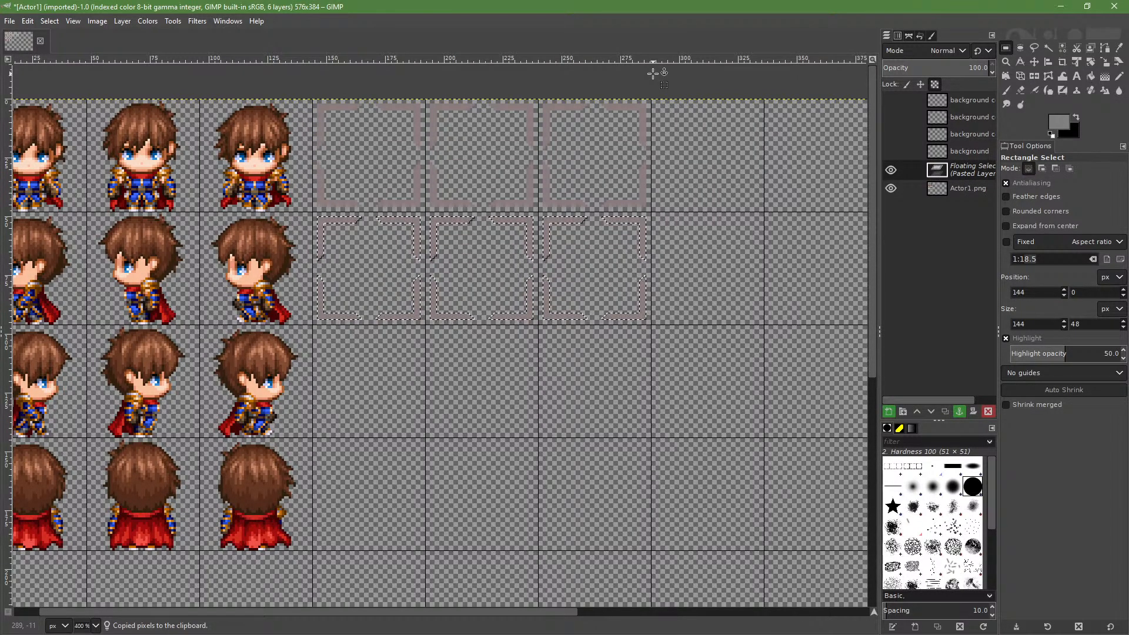
Copy the pasted strip of outlines and place another copy aligned in the third row of cells
{"action": "key", "text": "ctrl+c"}
{"action": "key", "text": "ctrl+v"}
{"action": "key", "text": "Down"}
{"action": "key", "text": "Down"}
{"action": "key", "text": "Down"}
{"action": "key", "text": "Down"}
{"action": "key", "text": "Down"}
{"action": "key", "text": "Down"}
{"action": "key", "text": "Down"}
{"action": "key", "text": "Down"}
{"action": "key", "text": "Down"}
{"action": "key", "text": "Down"}
{"action": "key", "text": "Down"}
{"action": "key", "text": "Down"}
{"action": "key", "text": "Down"}
{"action": "key", "text": "Down"}
{"action": "key", "text": "Down"}
{"action": "key", "text": "Down"}
{"action": "key", "text": "Down"}
{"action": "key", "text": "Down"}
{"action": "key", "text": "Down"}
{"action": "key", "text": "Down"}
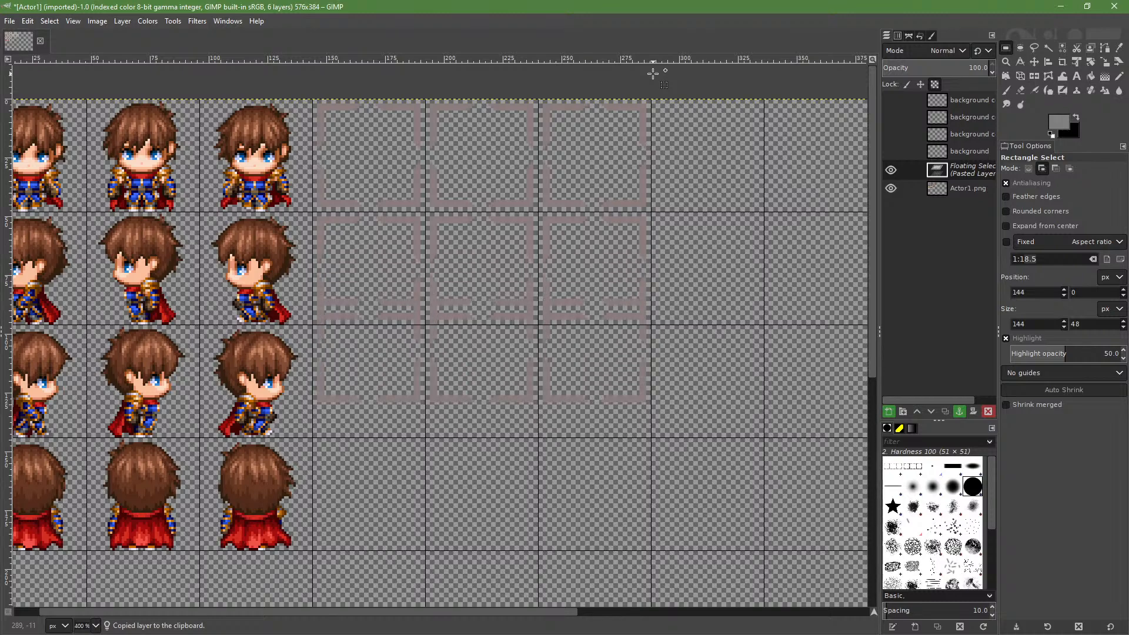
{"action": "key", "text": "Up"}
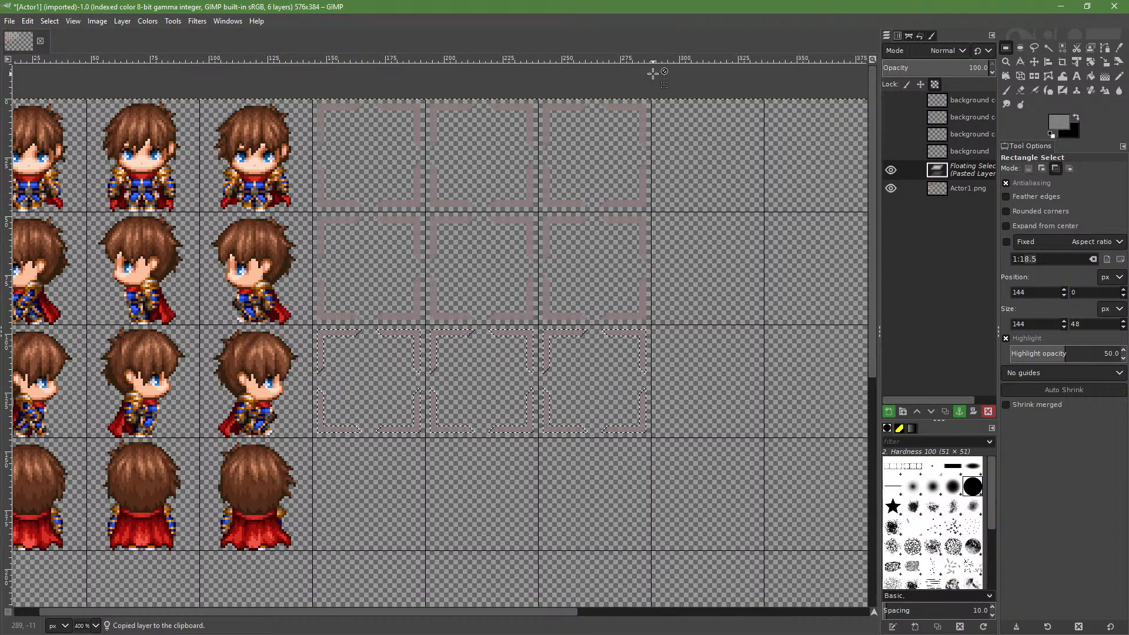
Paste one more strip of outlines and align it in the fourth row of cells, beside the back-facing sprites
{"action": "key", "text": "ctrl+v"}
{"action": "key", "text": "Down"}
{"action": "key", "text": "Down"}
{"action": "key", "text": "Down"}
{"action": "key", "text": "Down"}
{"action": "key", "text": "Down"}
{"action": "key", "text": "Down"}
{"action": "key", "text": "Down"}
{"action": "key", "text": "Down"}
{"action": "key", "text": "Down"}
{"action": "key", "text": "Down"}
{"action": "key", "text": "Down"}
{"action": "key", "text": "Down"}
{"action": "key", "text": "Down"}
{"action": "key", "text": "Down"}
{"action": "key", "text": "Down"}
{"action": "key", "text": "Down"}
{"action": "key", "text": "Down"}
{"action": "key", "text": "Down"}
{"action": "key", "text": "Down"}
{"action": "key", "text": "Down"}
{"action": "key", "text": "Down"}
{"action": "key", "text": "Down"}
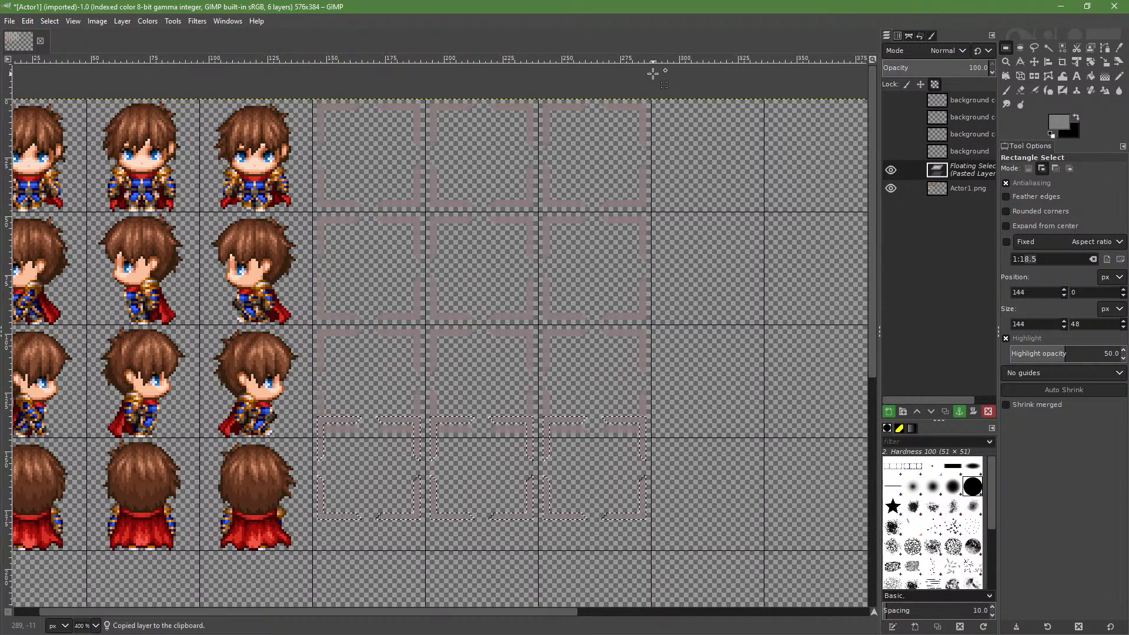
{"action": "key", "text": "Up"}
{"action": "key", "text": "Up"}
{"action": "key", "text": "Up"}
{"action": "key", "text": "Up"}
{"action": "key", "text": "Up"}
{"action": "key", "text": "Up"}
{"action": "key", "text": "Up"}
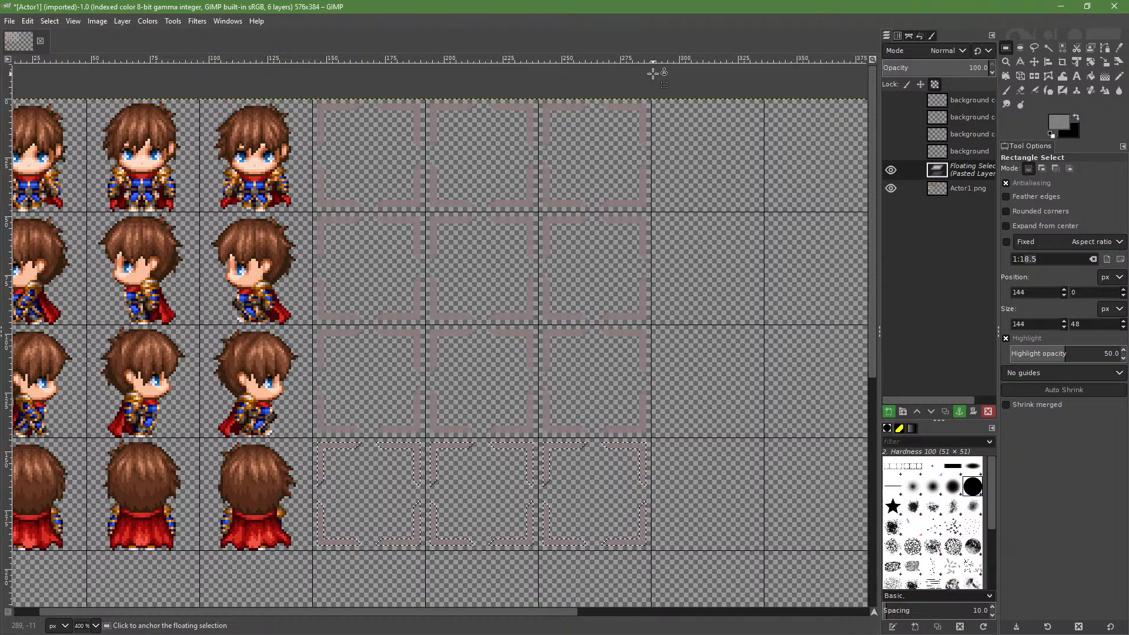
Export the sheet over the original Actor1.png and save the working image as Actor1.xcf in the MainProject/doc folder
{"action": "left_click", "coordinate": [12, 21]}
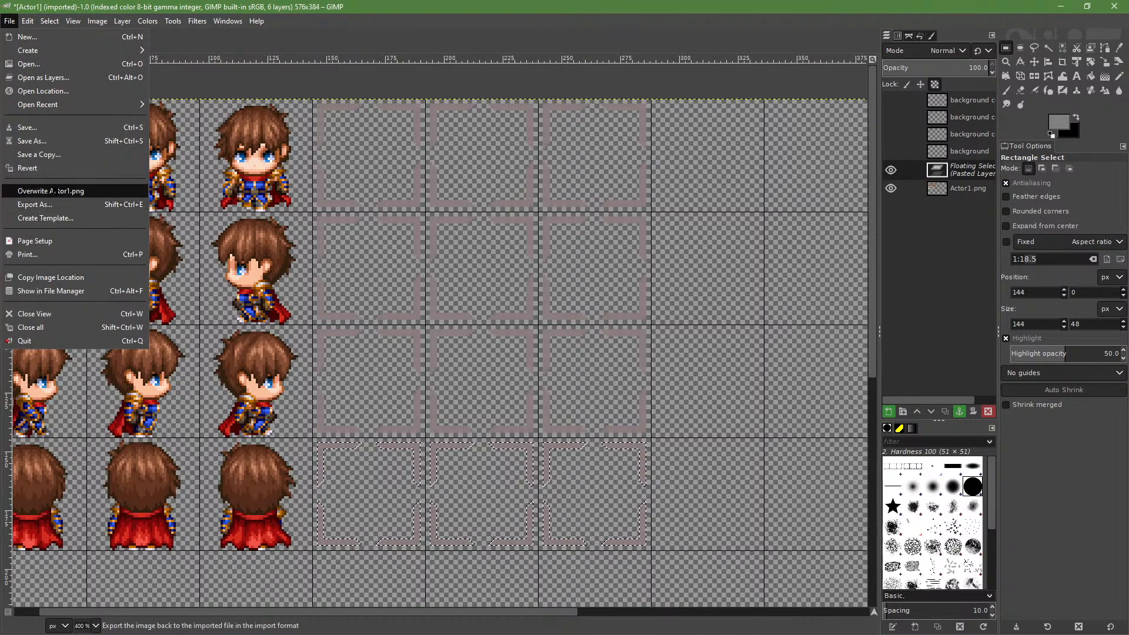
{"action": "left_click", "coordinate": [53, 191]}
{"action": "left_click", "coordinate": [11, 22]}
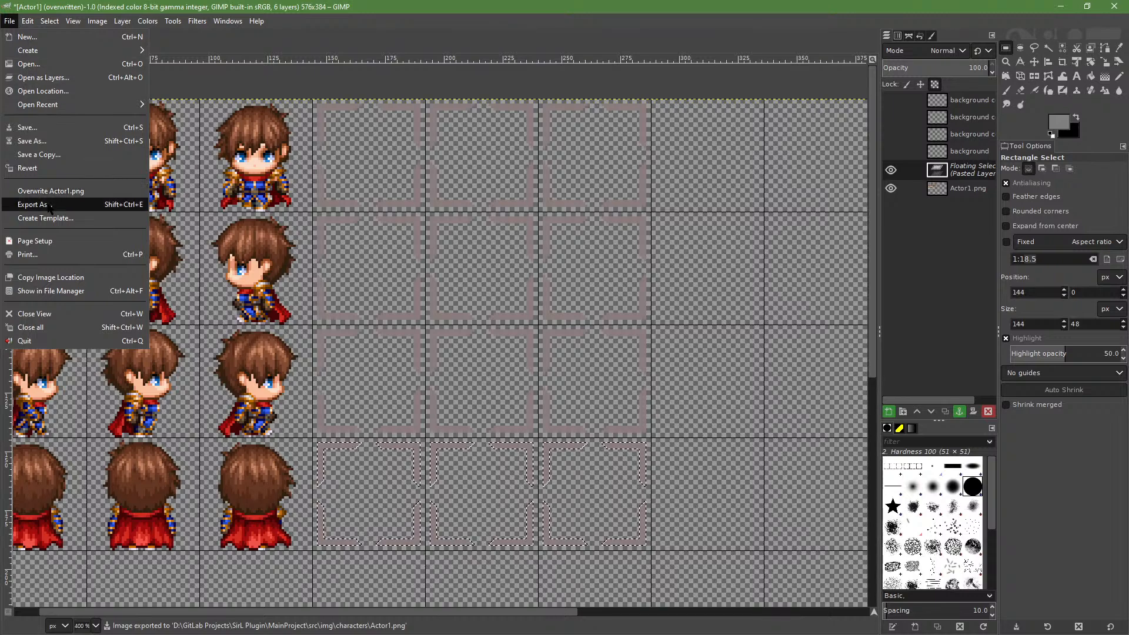
{"action": "left_click", "coordinate": [49, 128]}
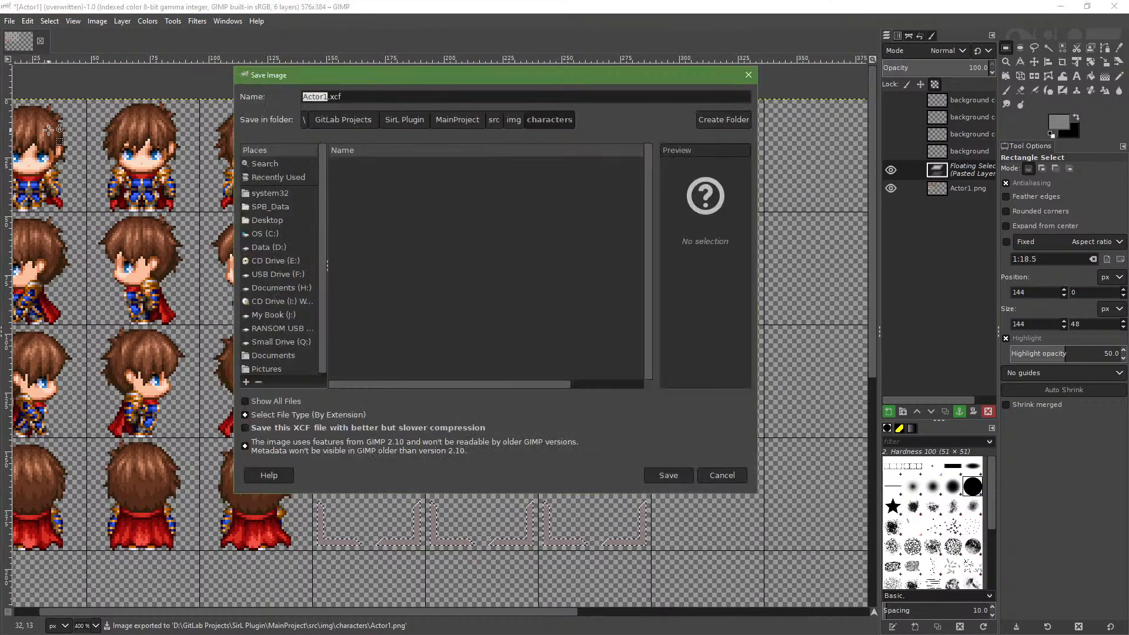
{"action": "left_click", "coordinate": [514, 119]}
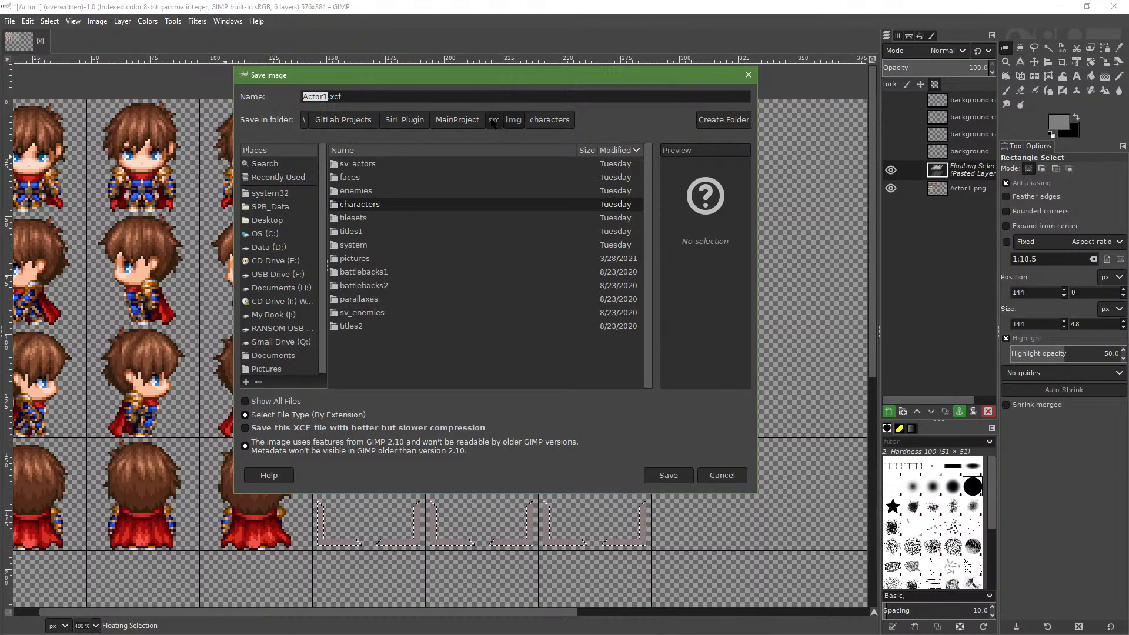
{"action": "left_click", "coordinate": [493, 121]}
{"action": "left_click", "coordinate": [464, 122]}
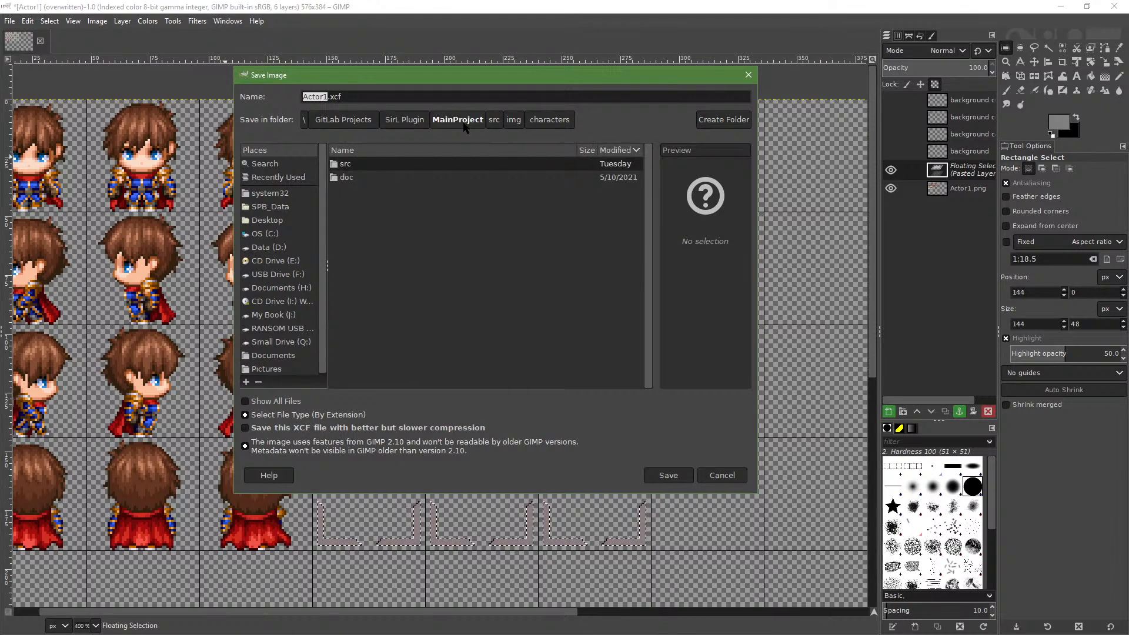
{"action": "double_click", "coordinate": [363, 178]}
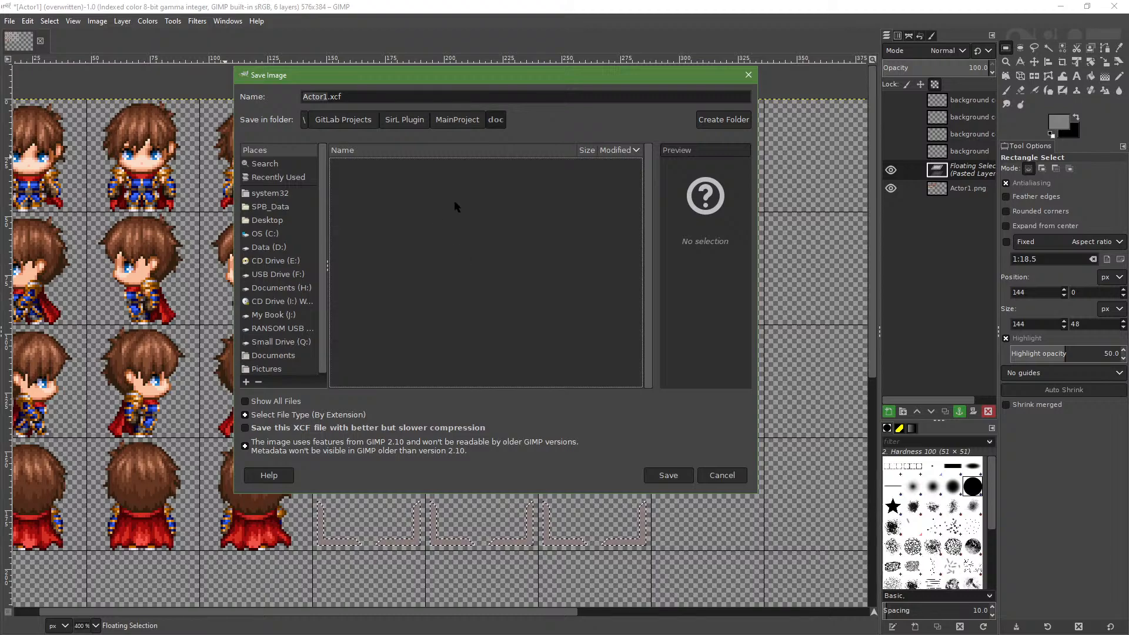
{"action": "left_click", "coordinate": [666, 475]}
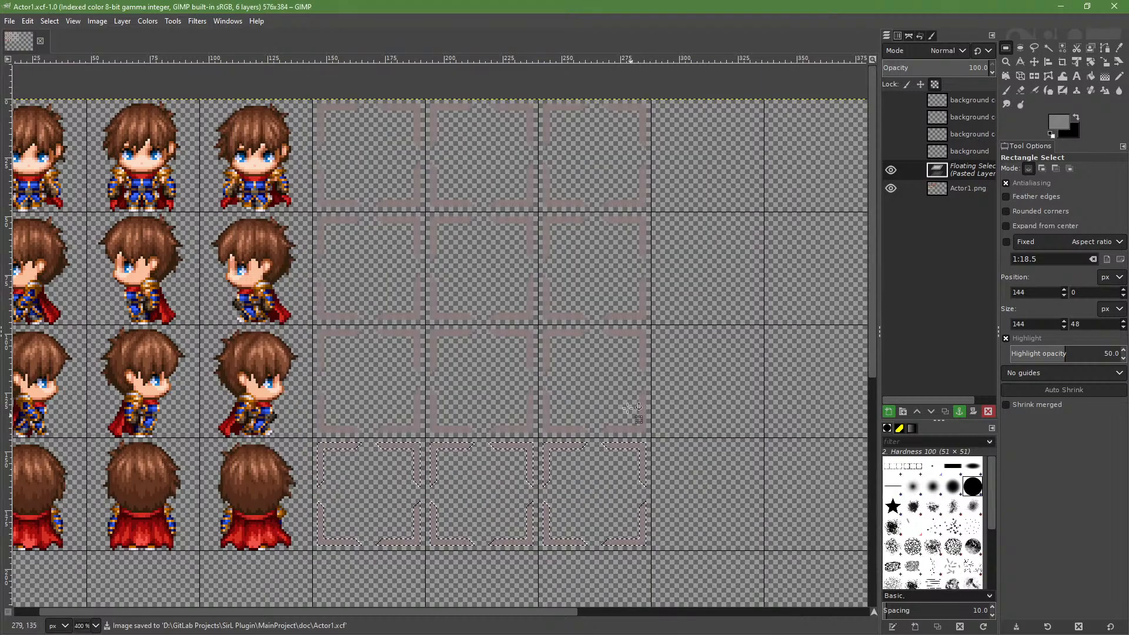
Close GIMP, return to RPG Maker MZ and set actor One's character image to the frame-outline character in Actor1
{"action": "left_click", "coordinate": [1123, 4]}
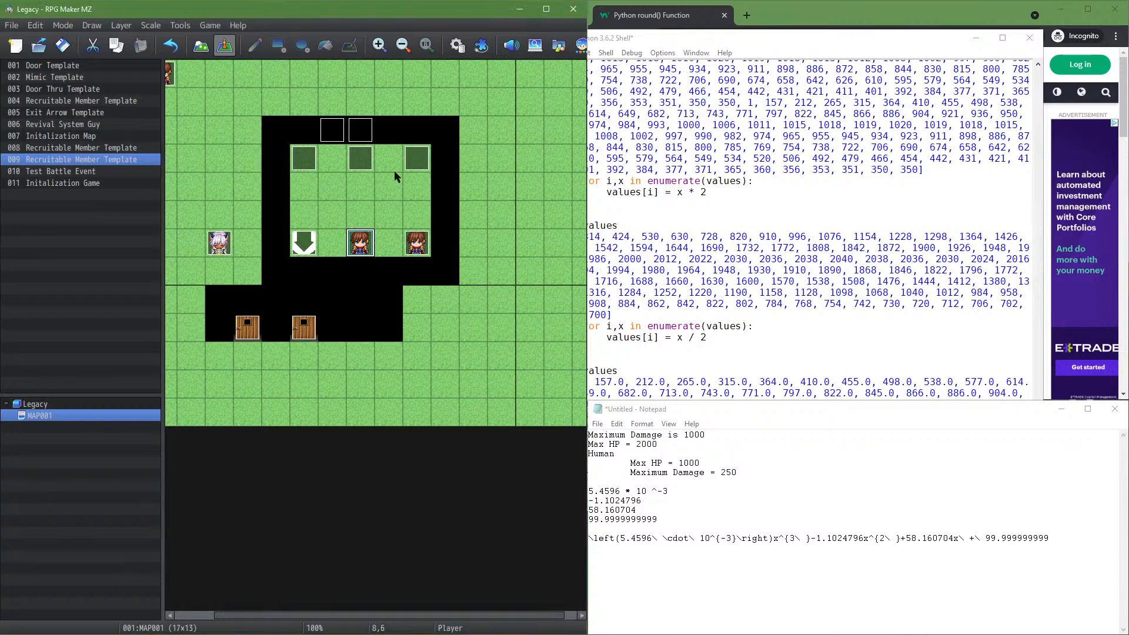
{"action": "left_click", "coordinate": [458, 46]}
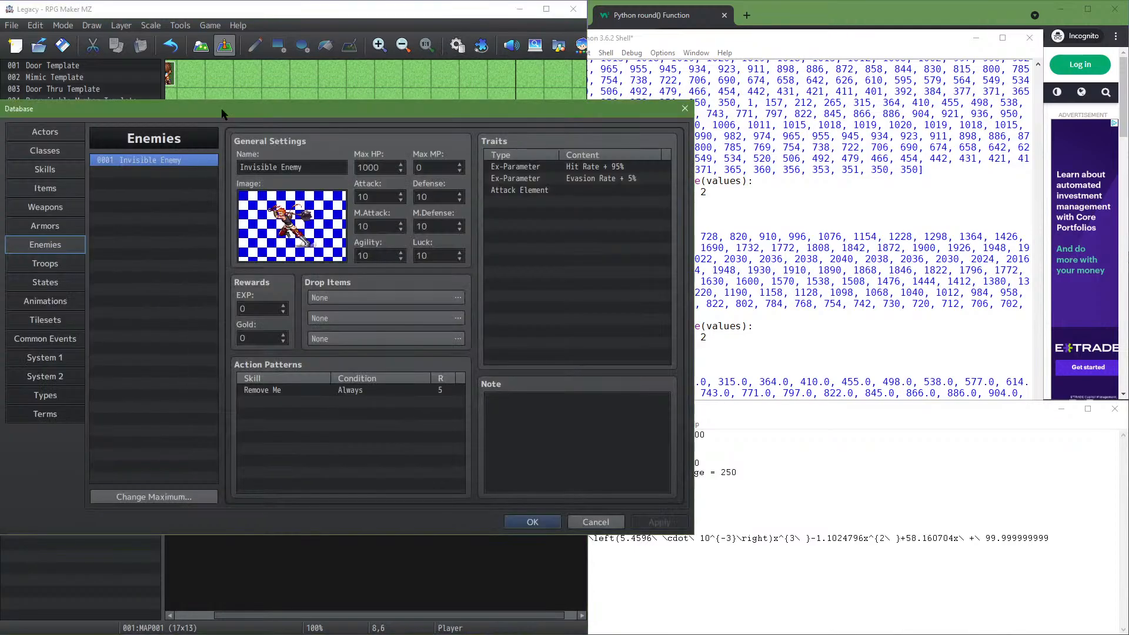
{"action": "left_click", "coordinate": [39, 132]}
{"action": "double_click", "coordinate": [312, 309]}
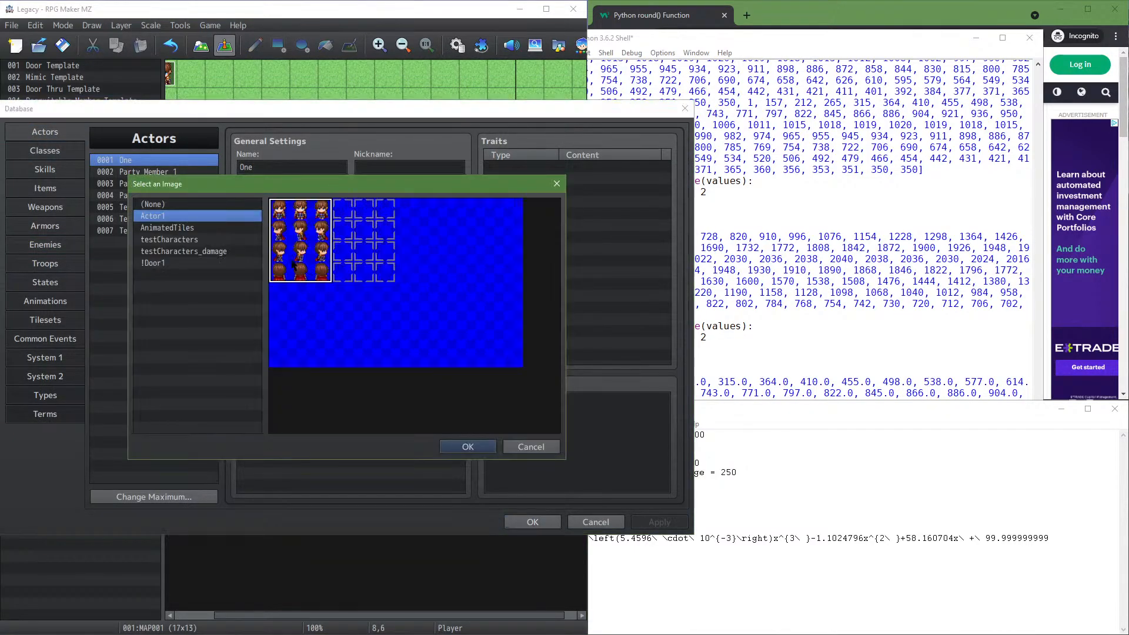
{"action": "double_click", "coordinate": [355, 237]}
{"action": "left_click", "coordinate": [519, 526]}
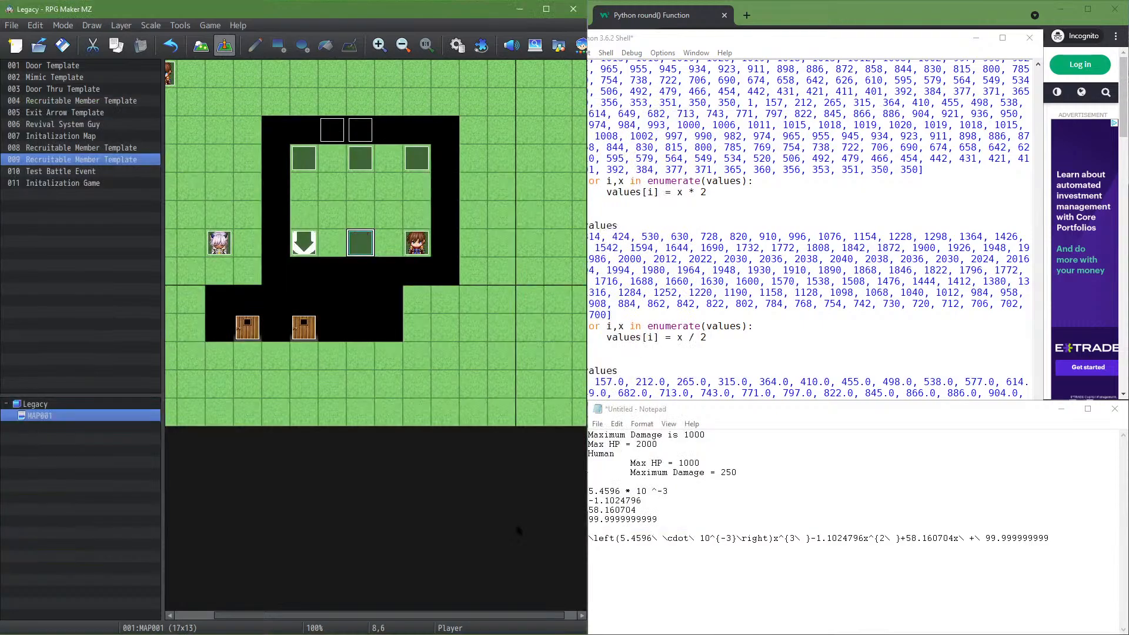
Start a playtest of the game, saving the project changes, and dismiss the opening message
{"action": "left_click", "coordinate": [210, 25]}
{"action": "left_click", "coordinate": [228, 41]}
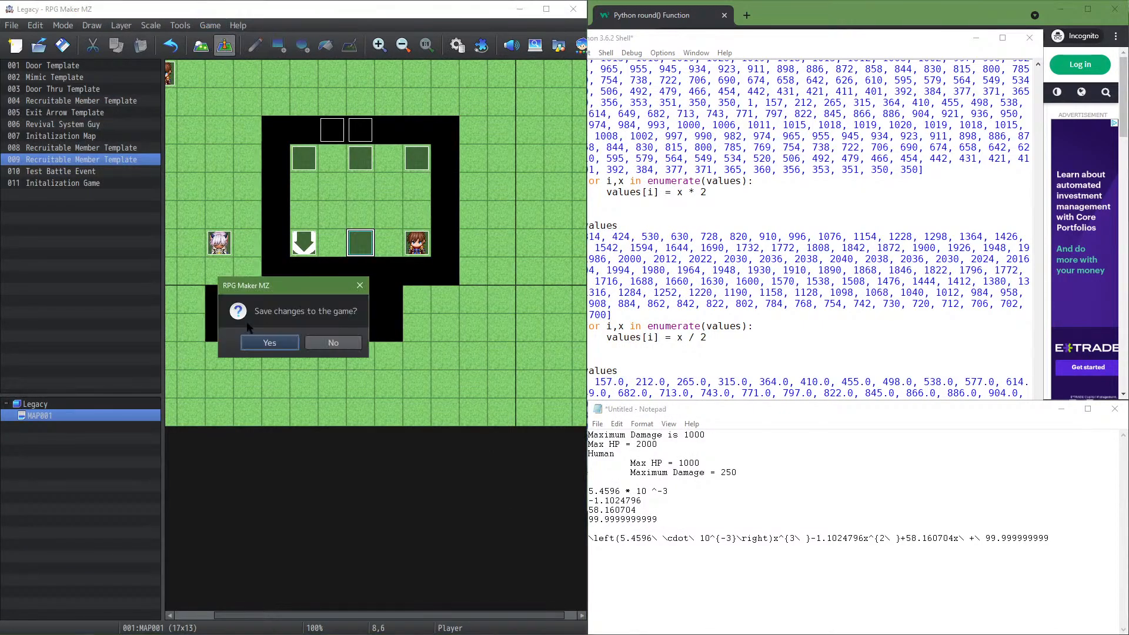
{"action": "left_click", "coordinate": [263, 348]}
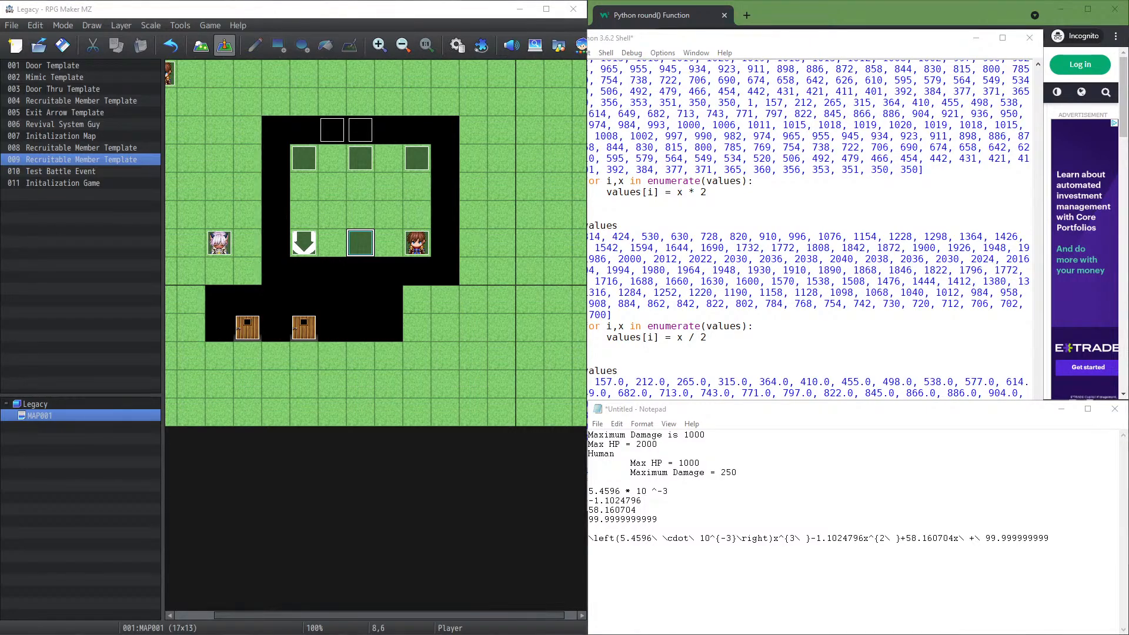
{"action": "key", "text": "Return"}
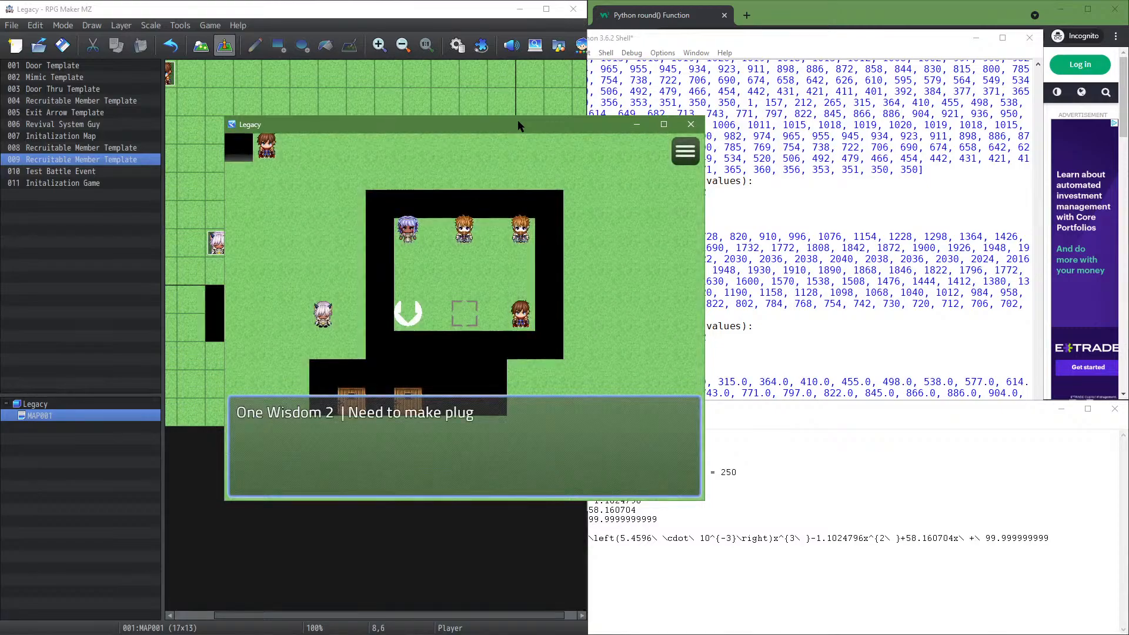
{"action": "key", "text": "Return"}
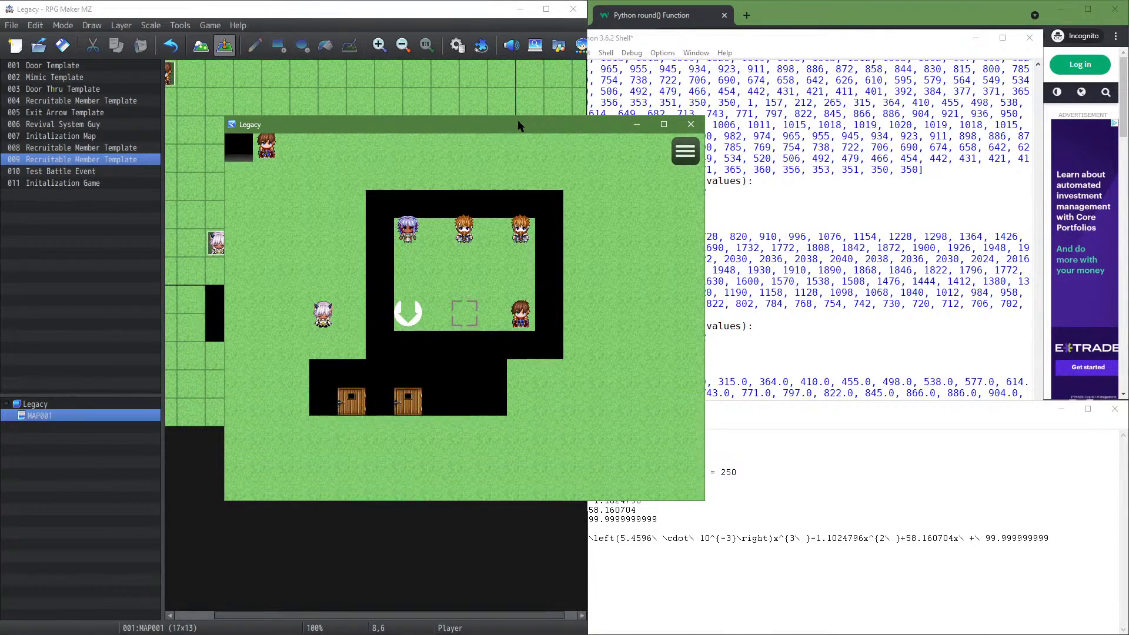
Test the outline character by moving it around the walled room and triggering the Wisdom messages, and close the playtest
{"action": "key", "text": "Up"}
{"action": "key", "text": "Left"}
{"action": "key", "text": "Up"}
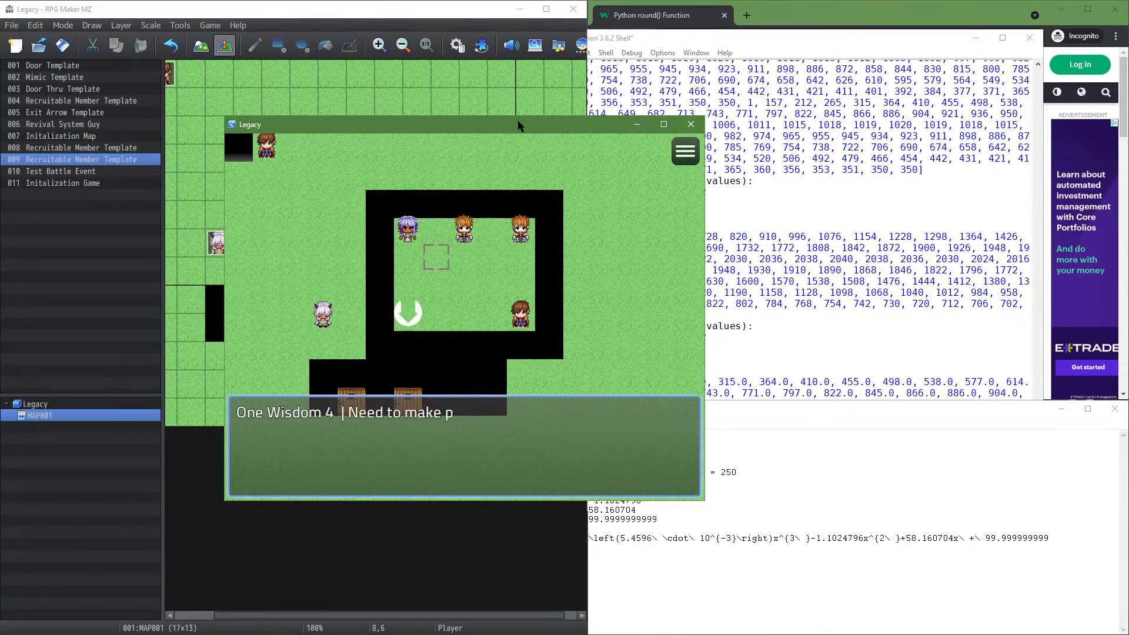
{"action": "key", "text": "Return"}
{"action": "key", "text": "Down"}
{"action": "key", "text": "Right"}
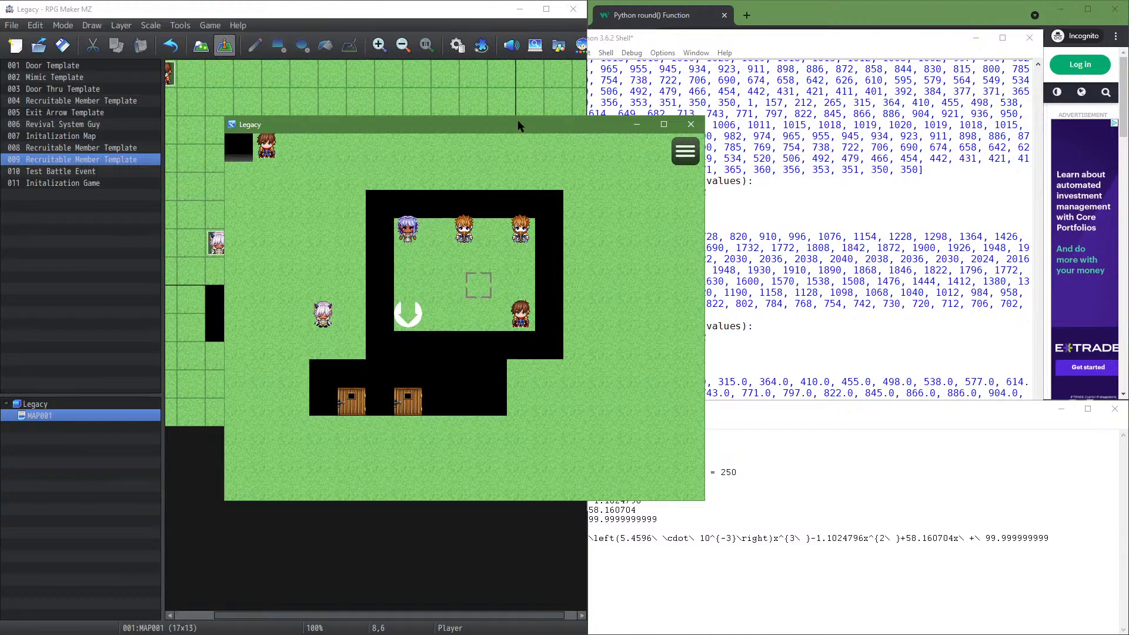
{"action": "key", "text": "Left"}
{"action": "key", "text": "Return"}
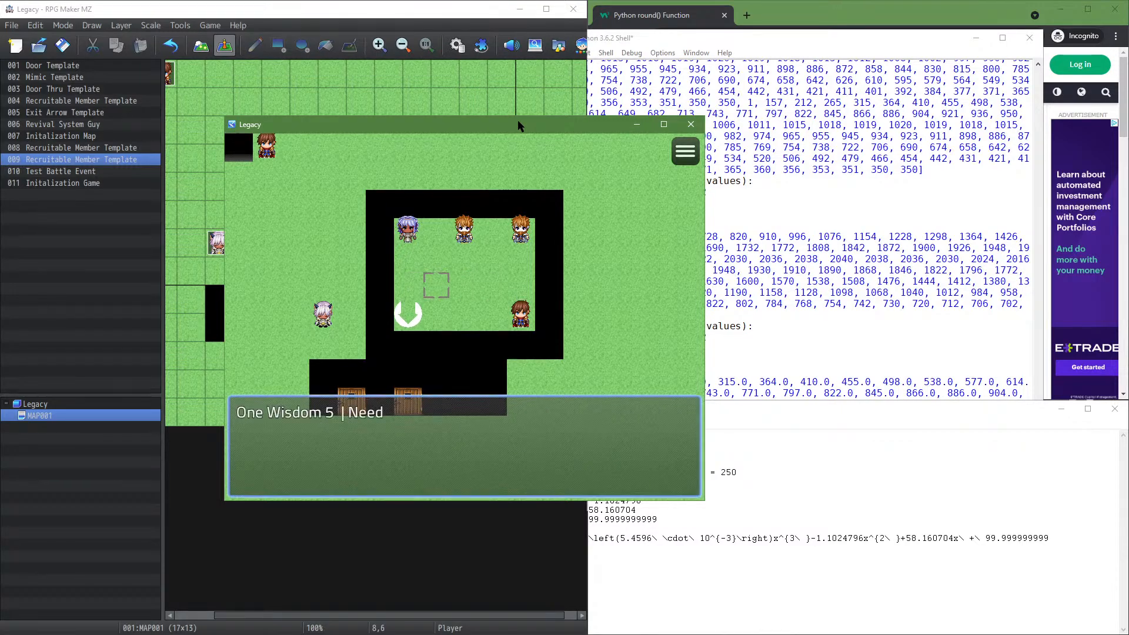
{"action": "key", "text": "Return"}
{"action": "key", "text": "Right"}
{"action": "key", "text": "Right"}
{"action": "key", "text": "Up"}
{"action": "key", "text": "Up"}
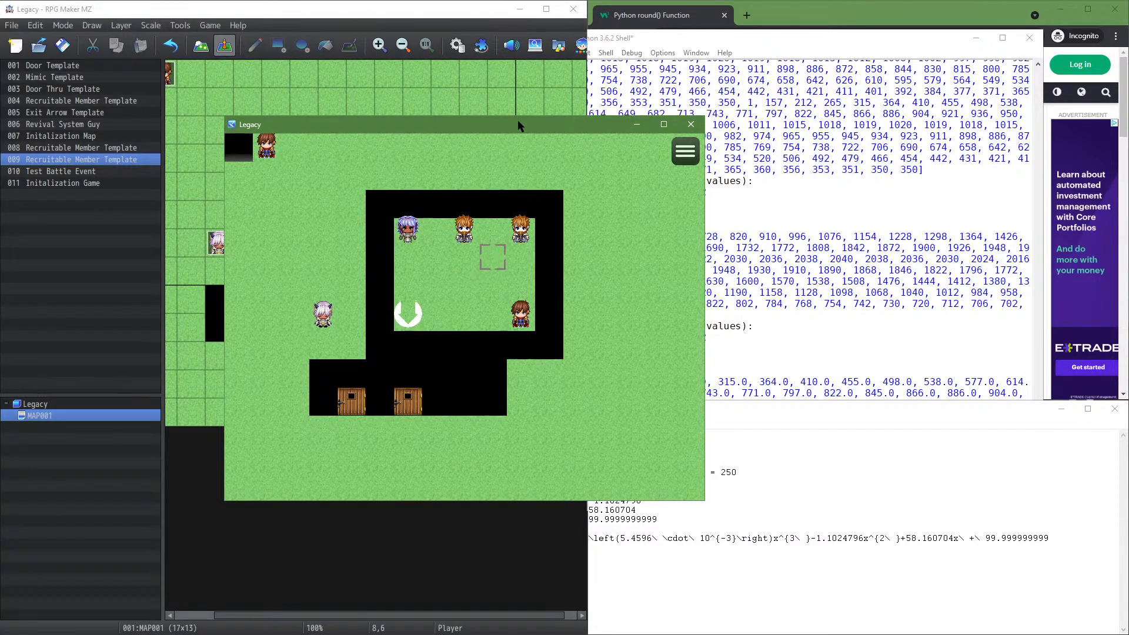
{"action": "key", "text": "Down"}
{"action": "key", "text": "Left"}
{"action": "key", "text": "Return"}
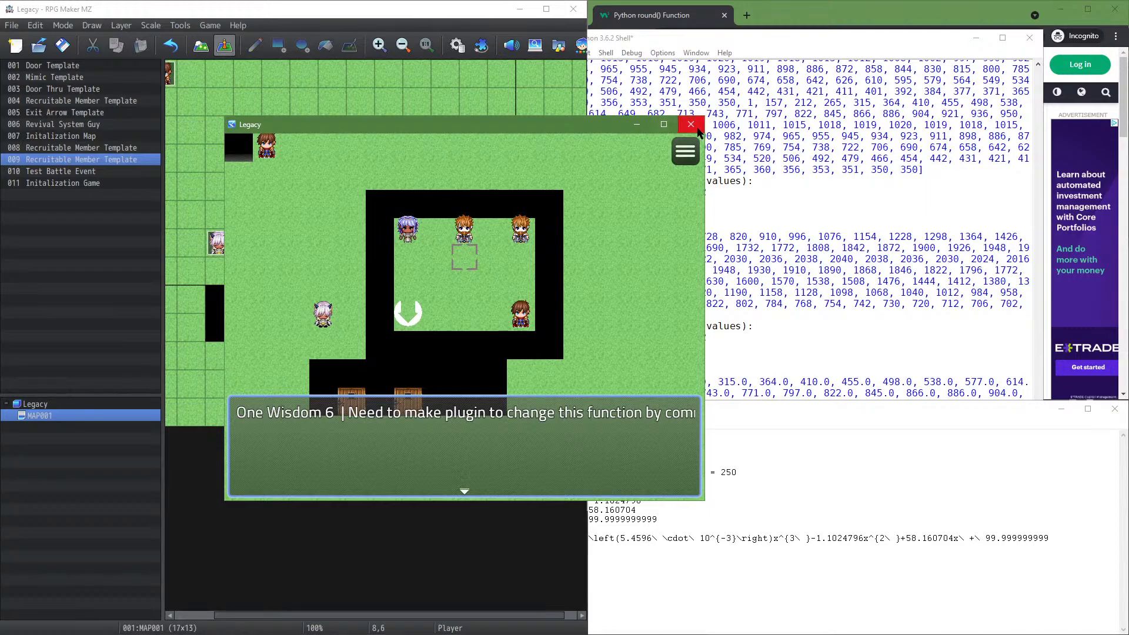
{"action": "left_click", "coordinate": [690, 124]}
Add a Set Movement Route command for Player with Through ON and no Wait for Completion to page 1 of the Initalization Map event
{"action": "double_click", "coordinate": [361, 154]}
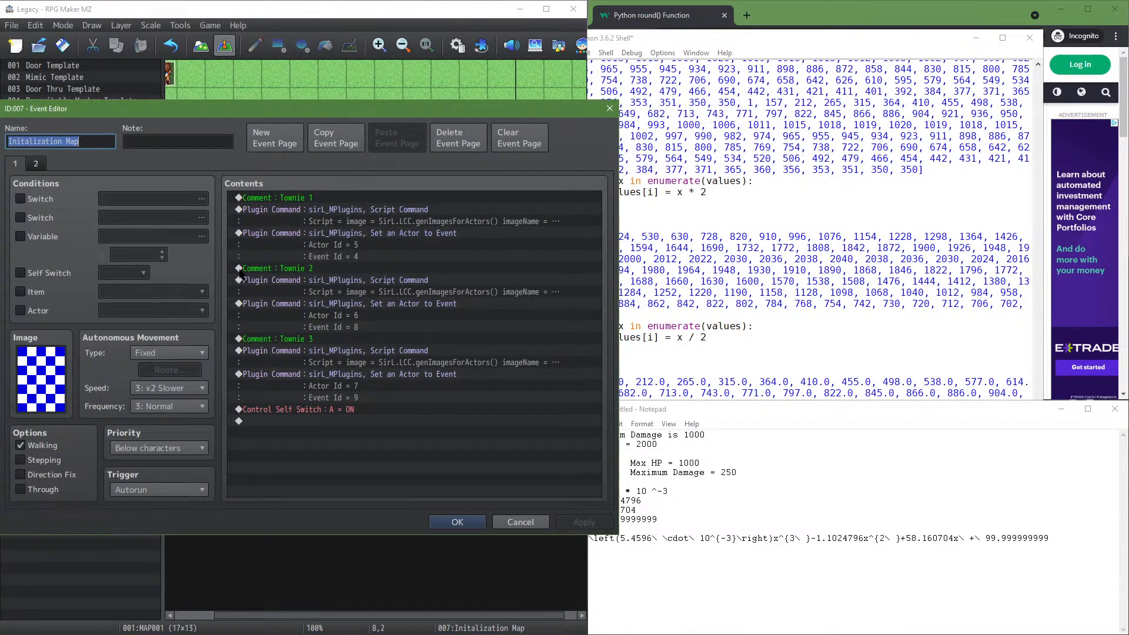
{"action": "left_click", "coordinate": [36, 163]}
{"action": "left_click", "coordinate": [15, 163]}
{"action": "double_click", "coordinate": [352, 422]}
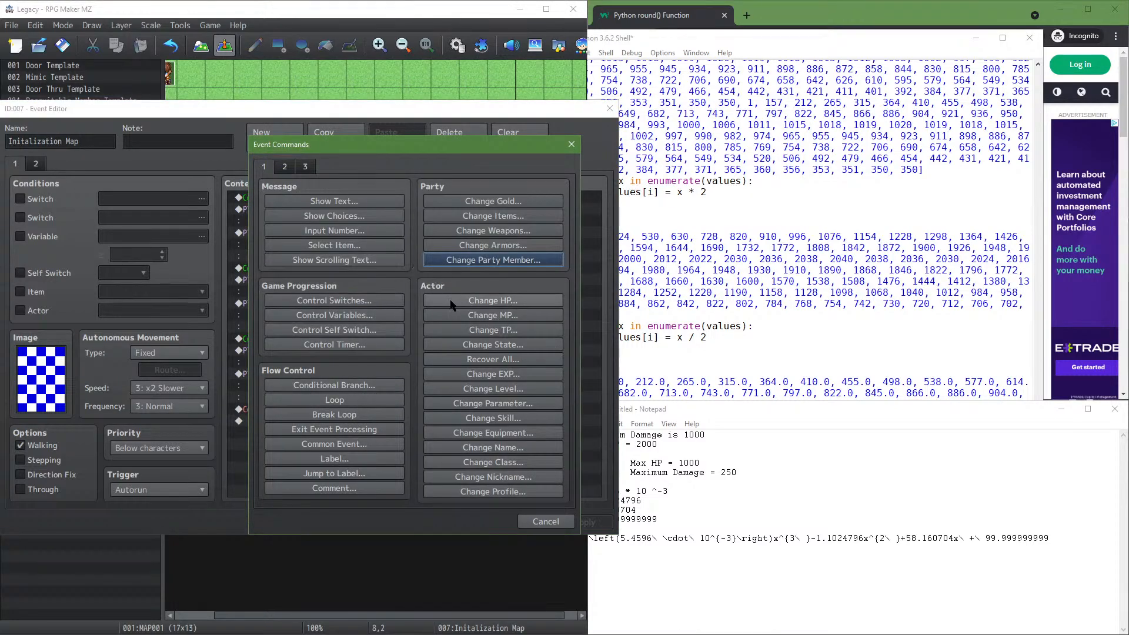
{"action": "left_click", "coordinate": [305, 167]}
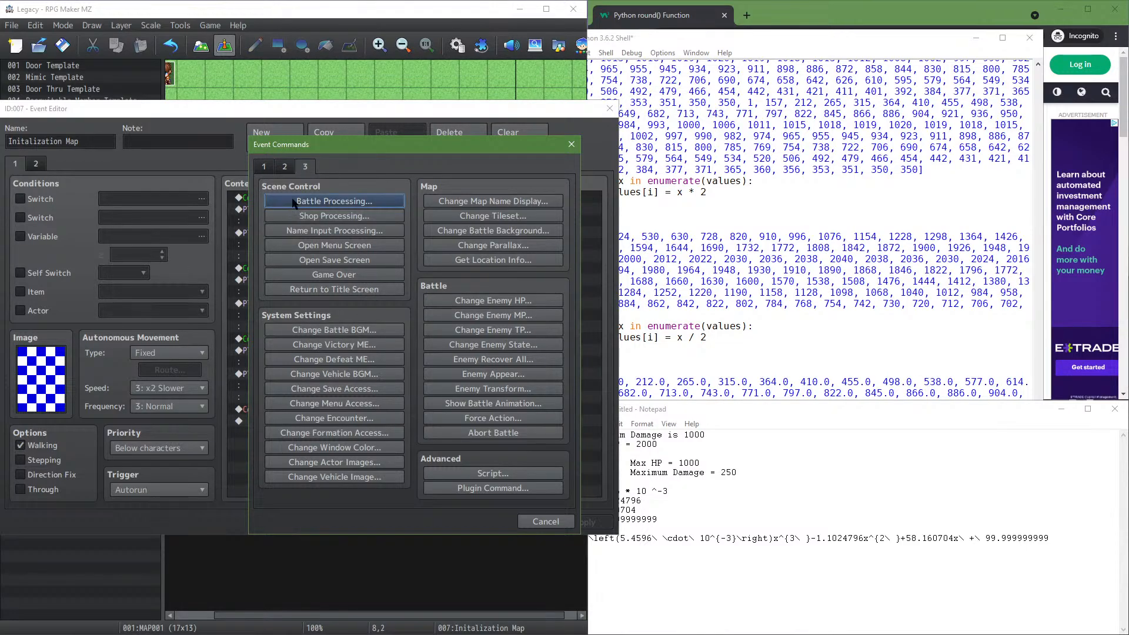
{"action": "left_click", "coordinate": [281, 168]}
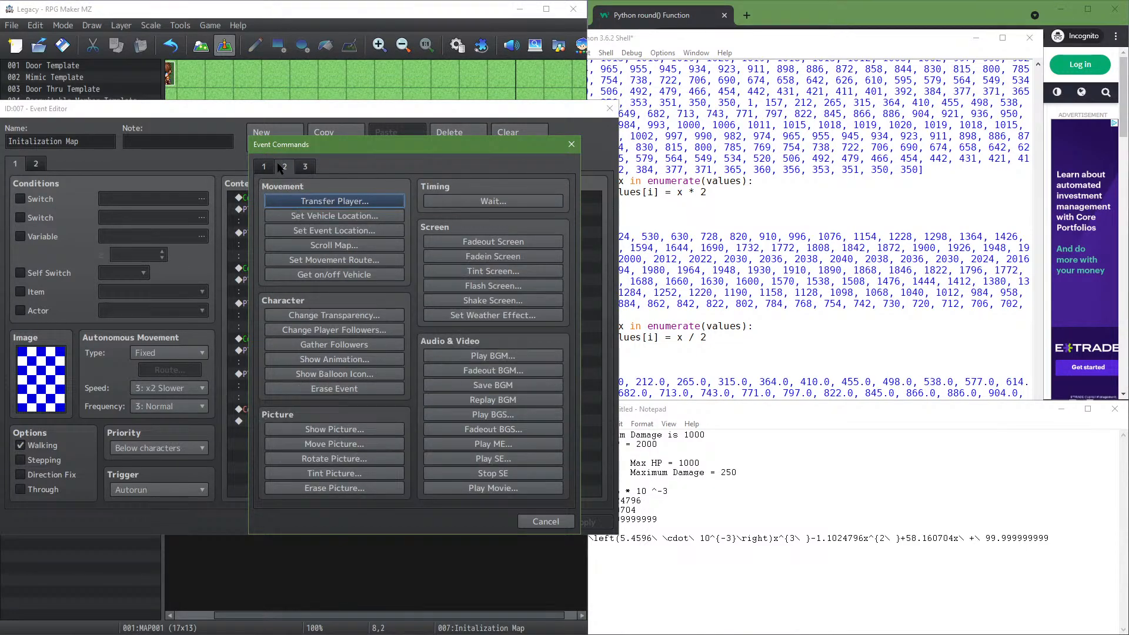
{"action": "left_click", "coordinate": [358, 260]}
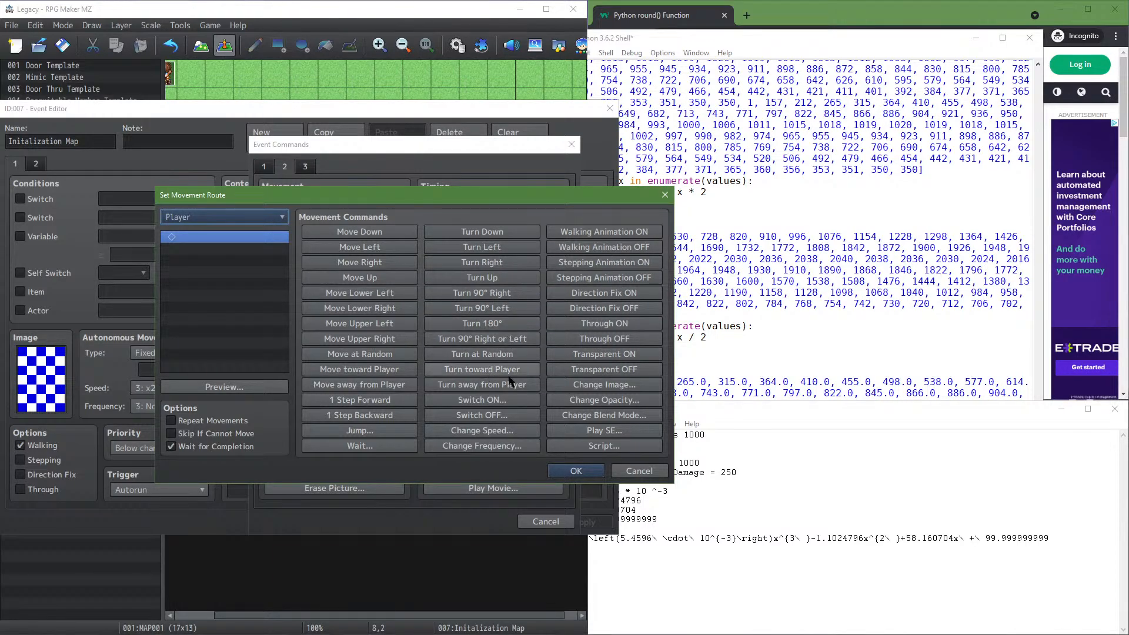
{"action": "left_click", "coordinate": [604, 323]}
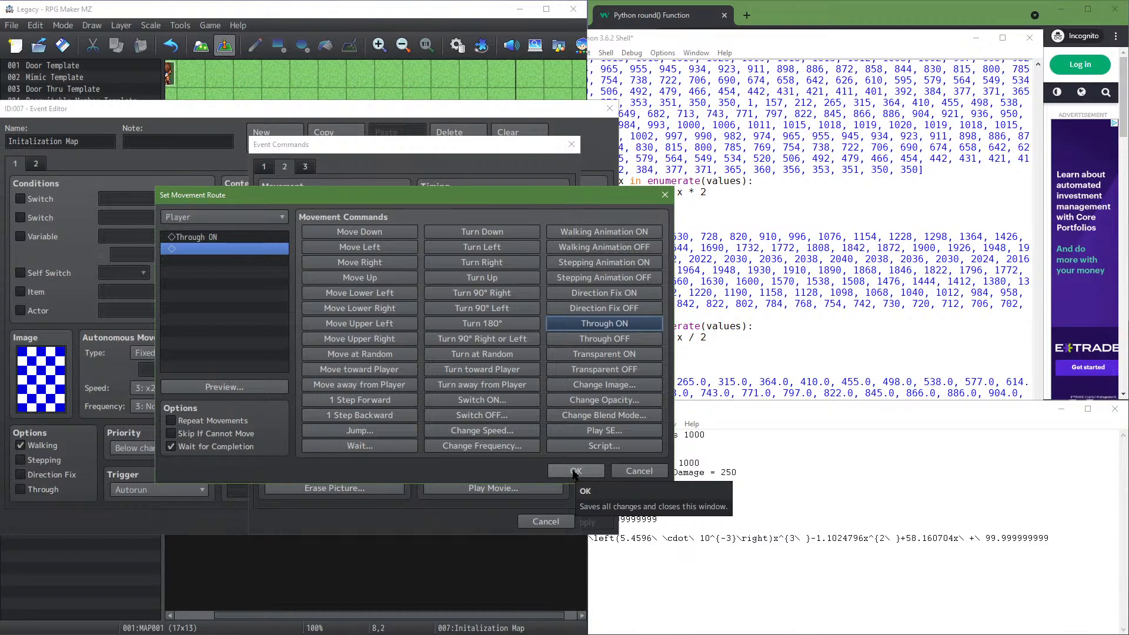
{"action": "left_click", "coordinate": [216, 447]}
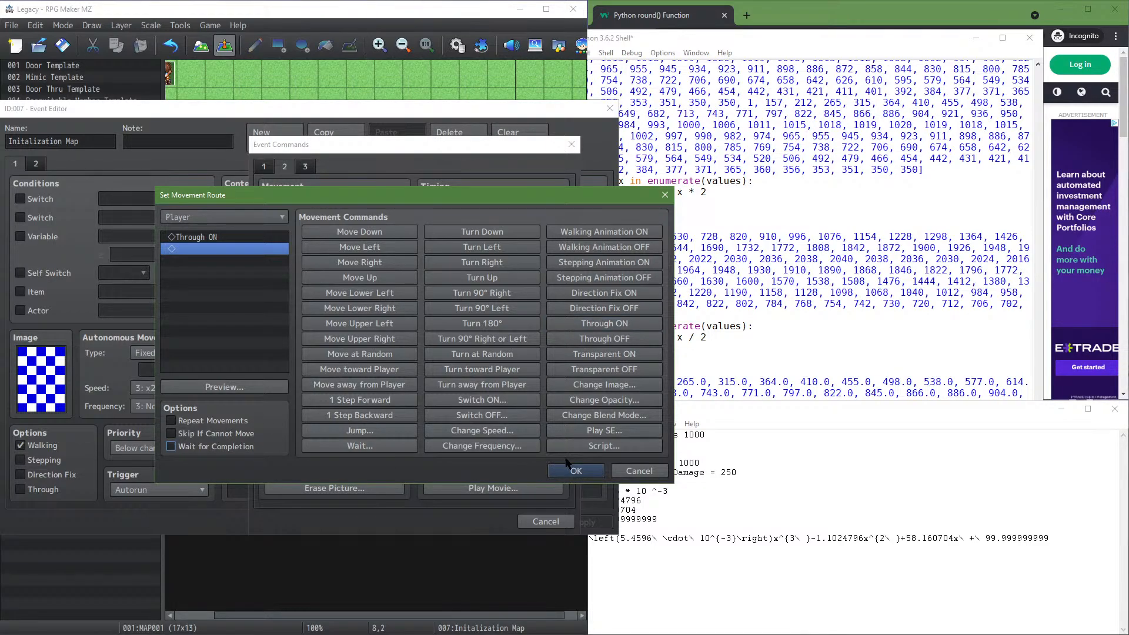
{"action": "left_click", "coordinate": [568, 468]}
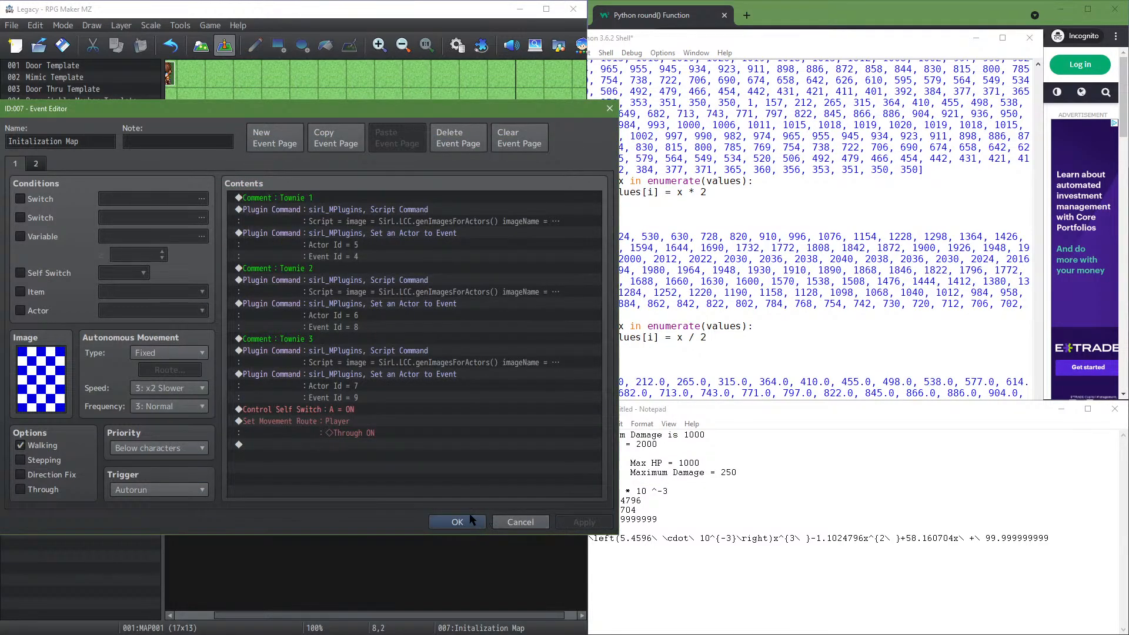
Move the player's Through ON movement route above the Townie 1 comment in the Initalization Map event and save the event
{"action": "left_click", "coordinate": [350, 421]}
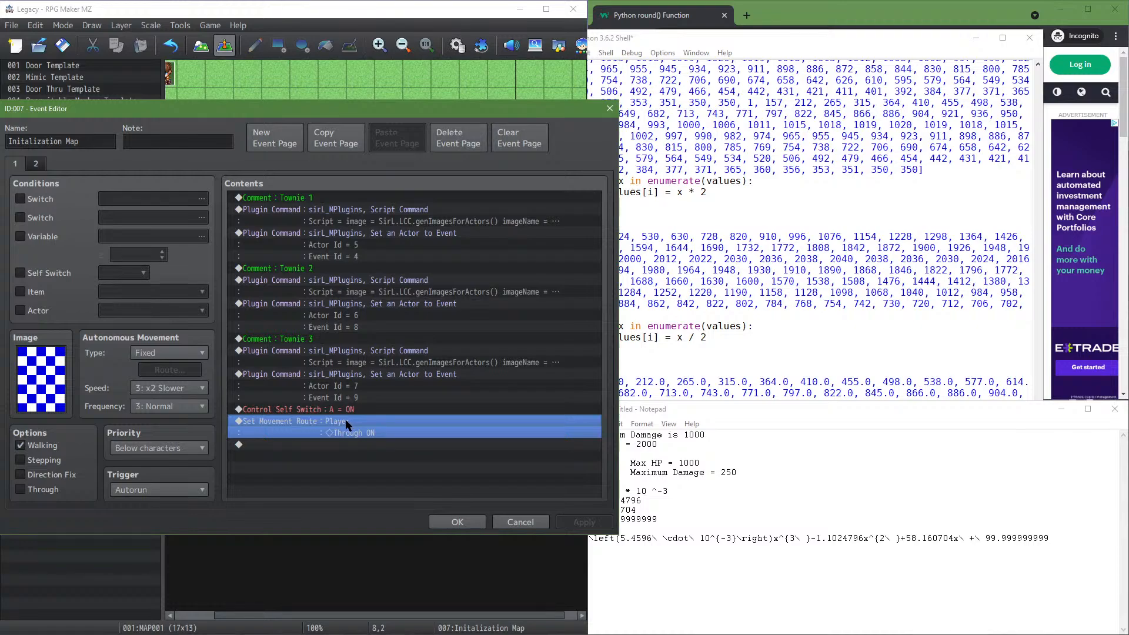
{"action": "left_click", "coordinate": [352, 268]}
{"action": "left_click", "coordinate": [355, 204]}
{"action": "left_click", "coordinate": [347, 421]}
{"action": "left_click_drag", "start_coordinate": [347, 421], "coordinate": [351, 205]}
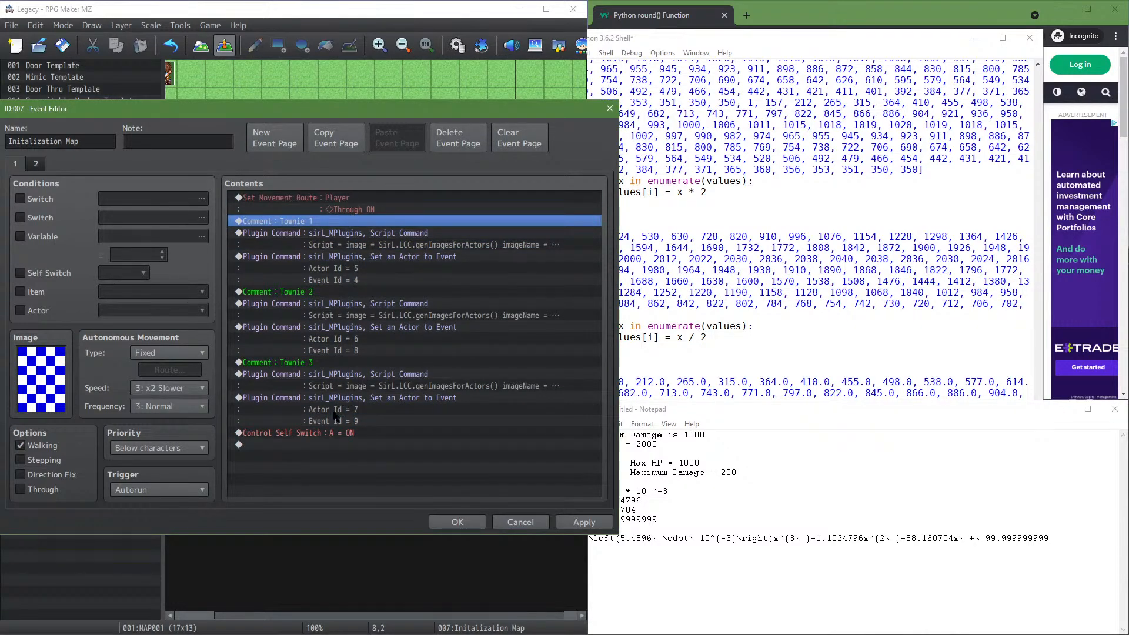
{"action": "left_click", "coordinate": [587, 522]}
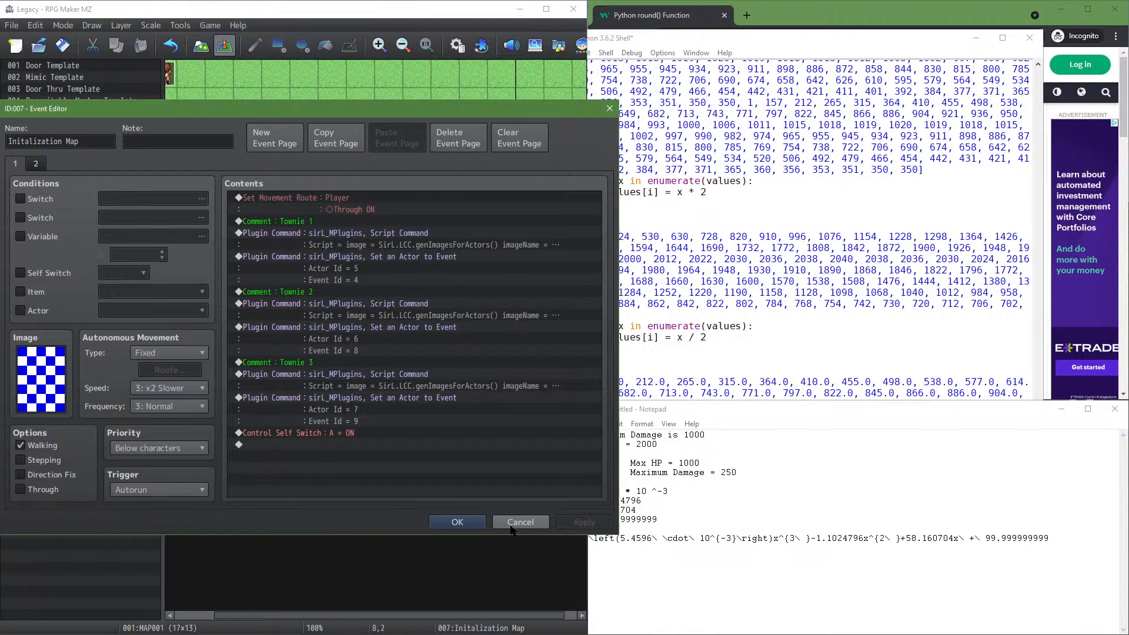
{"action": "left_click", "coordinate": [476, 525]}
In Recruitable Member Template event 004, cut the Remove One command, put a call to common event 0005 in its place, and save
{"action": "double_click", "coordinate": [317, 162]}
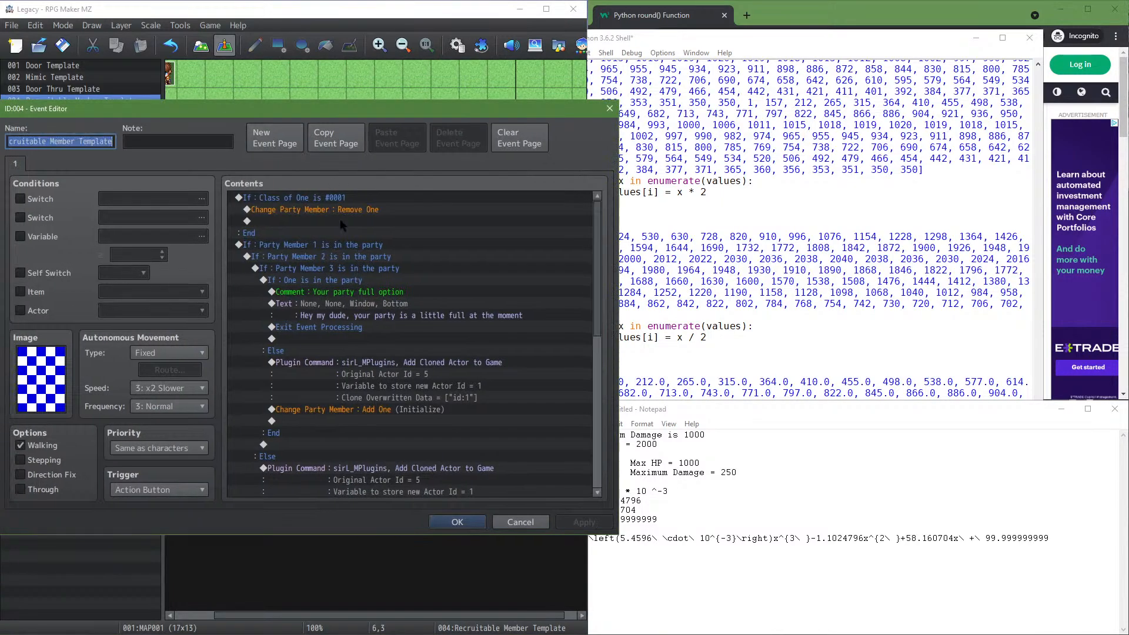
{"action": "left_click", "coordinate": [340, 210]}
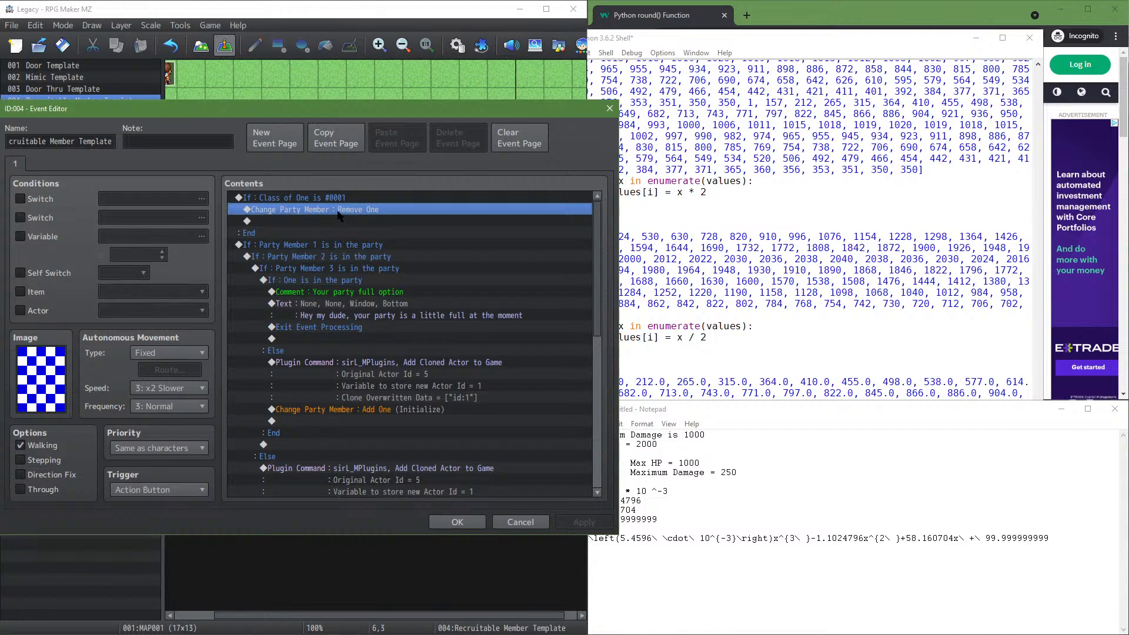
{"action": "key", "text": "Delete"}
{"action": "double_click", "coordinate": [339, 210]}
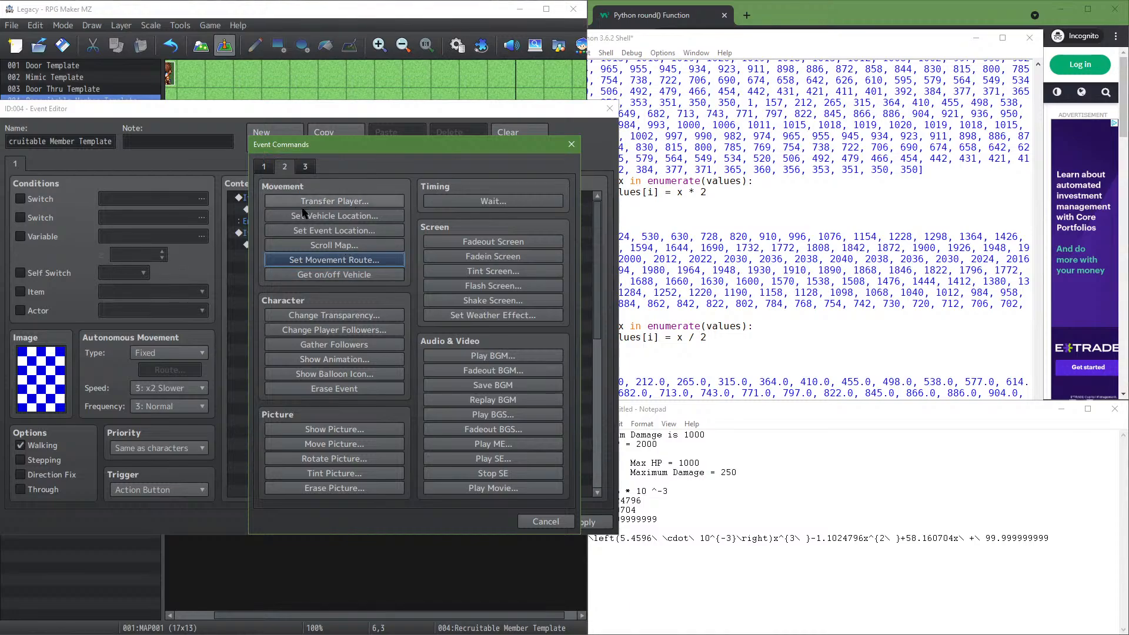
{"action": "left_click", "coordinate": [269, 167]}
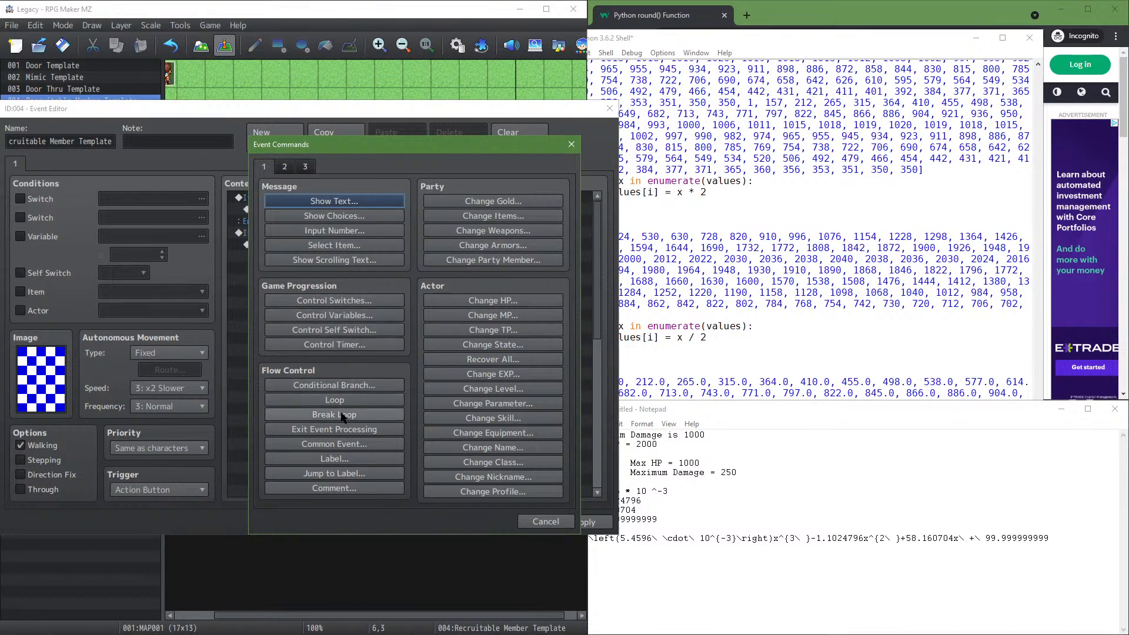
{"action": "left_click", "coordinate": [342, 442]}
{"action": "left_click", "coordinate": [435, 340]}
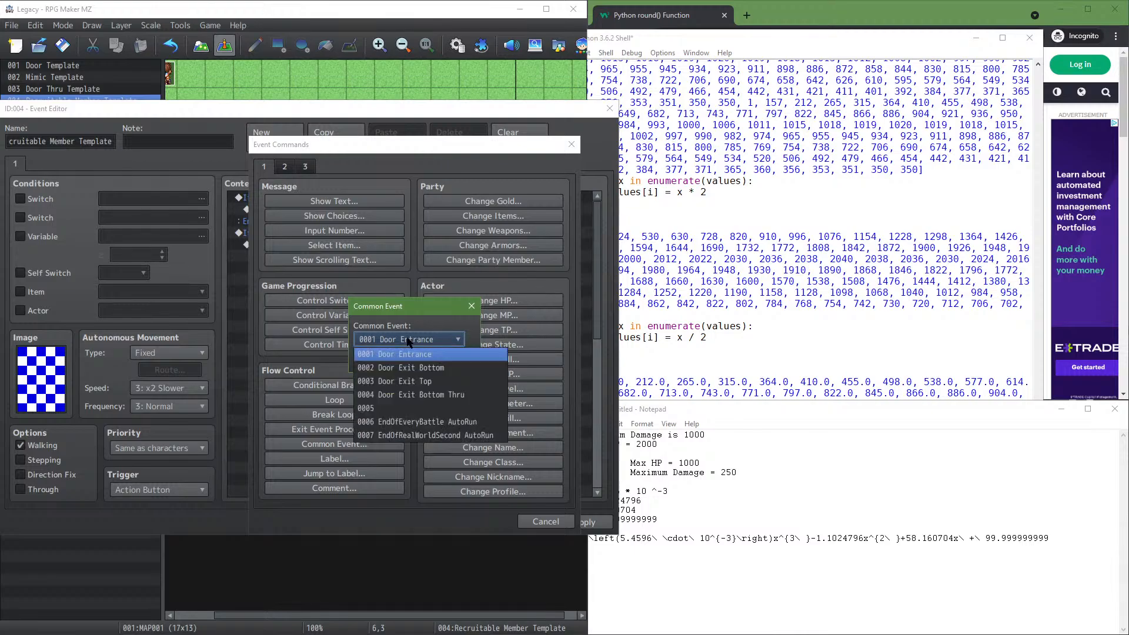
{"action": "left_click", "coordinate": [392, 407]}
{"action": "left_click", "coordinate": [387, 368]}
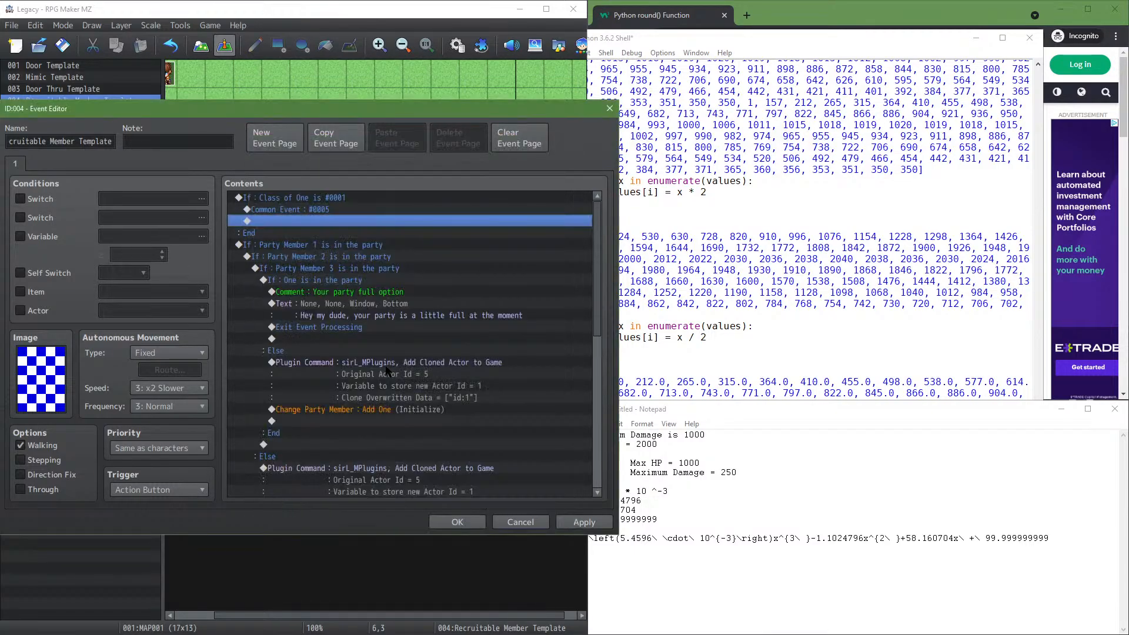
{"action": "left_click", "coordinate": [583, 522]}
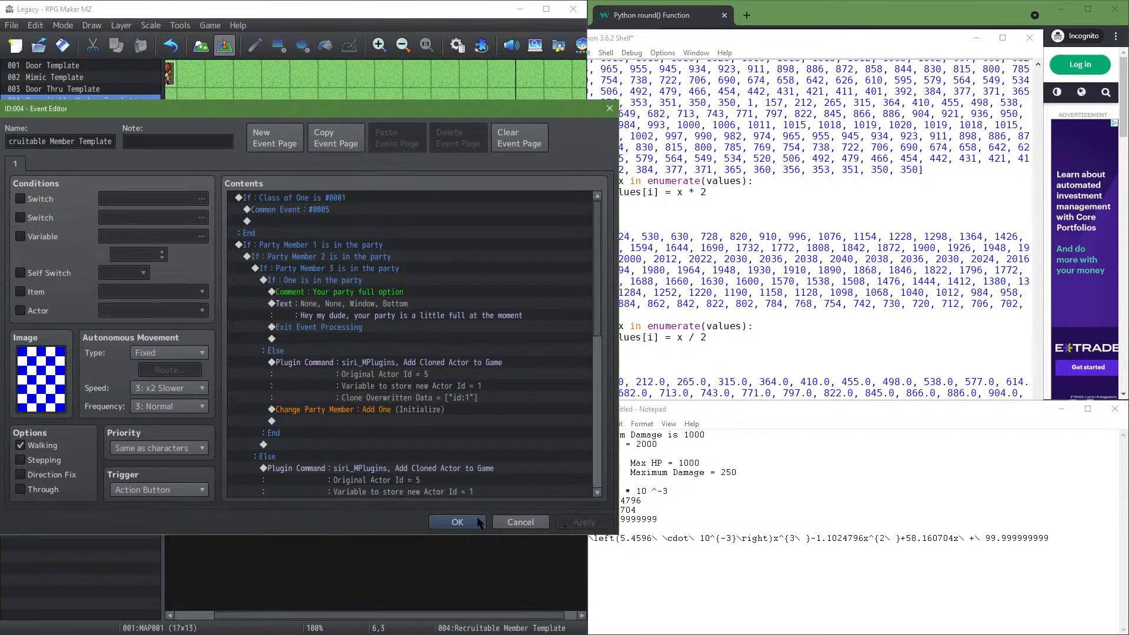
{"action": "left_click", "coordinate": [458, 522]}
Name the empty common event 0005 "Inital Selection" in the database
{"action": "left_click", "coordinate": [454, 45]}
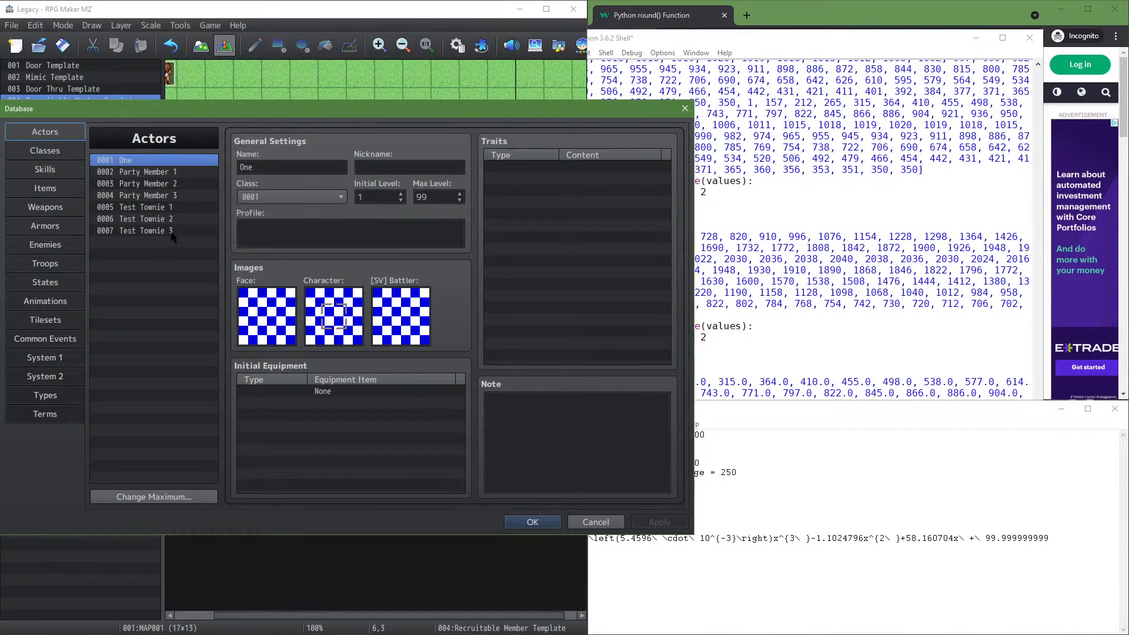
{"action": "left_click", "coordinate": [54, 341]}
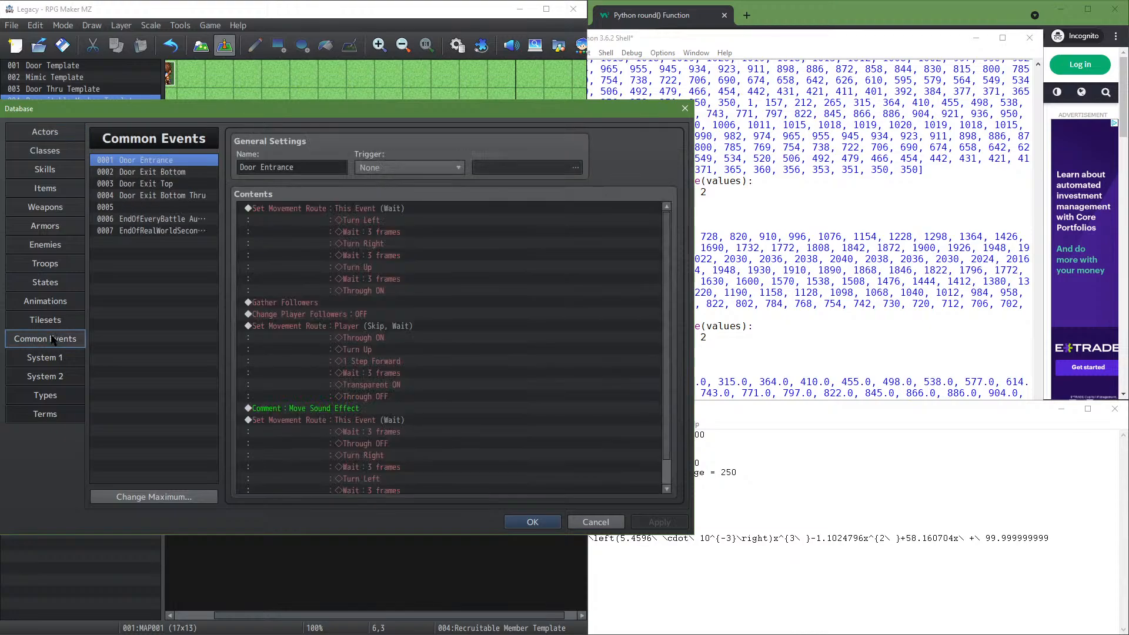
{"action": "left_click", "coordinate": [152, 207]}
{"action": "left_click", "coordinate": [268, 166]}
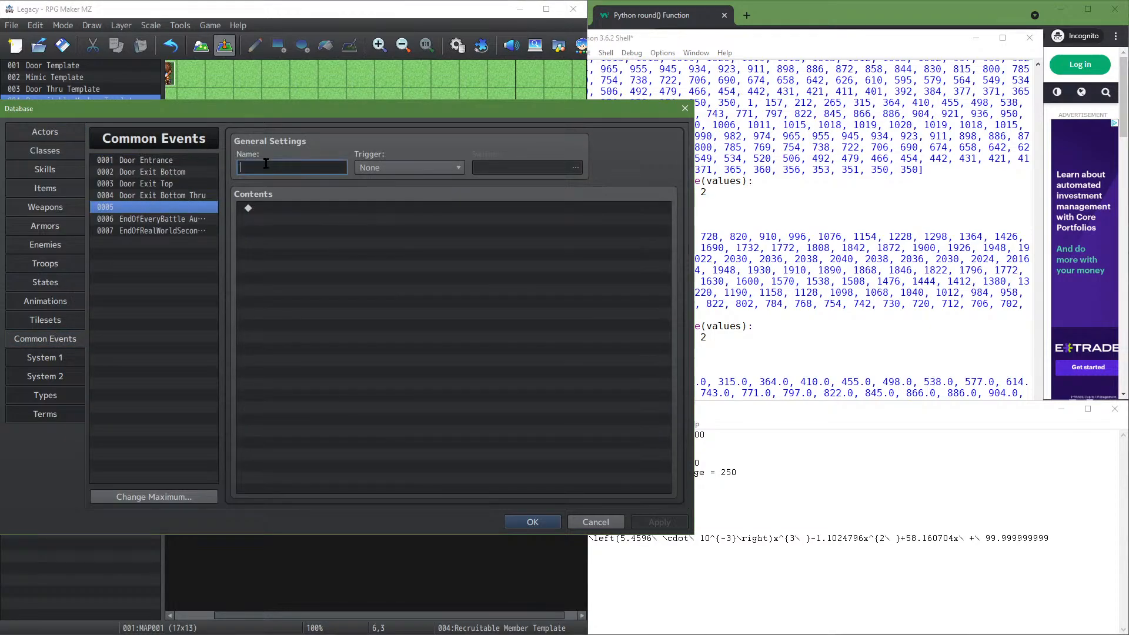
{"action": "type", "text": "Player"}
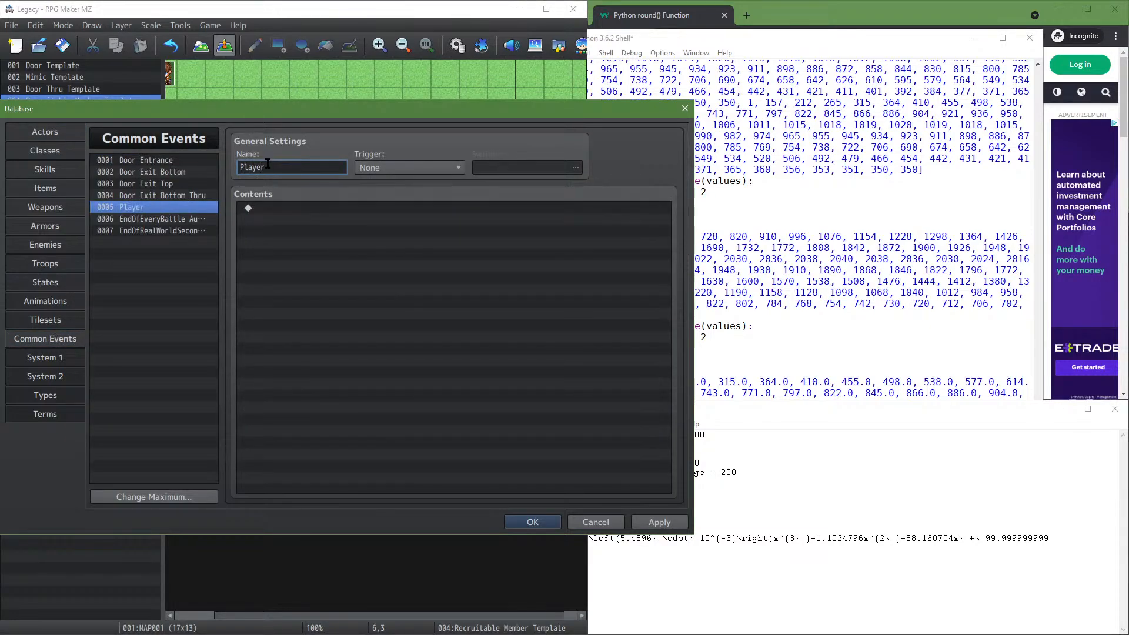
{"action": "type", "text": " Select"}
{"action": "key", "text": "ctrl+a"}
{"action": "type", "text": "Inital Selection"}
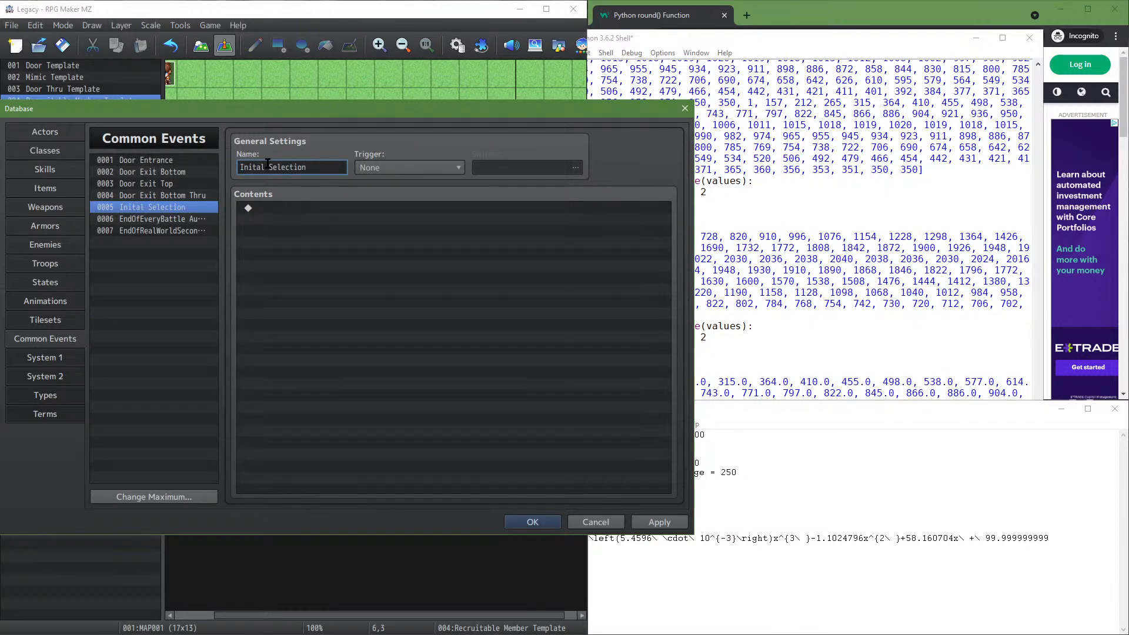
Paste the cut Remove One party command into the Inital Selection common event and save the database
{"action": "left_click", "coordinate": [306, 262]}
{"action": "key", "text": "ctrl+v"}
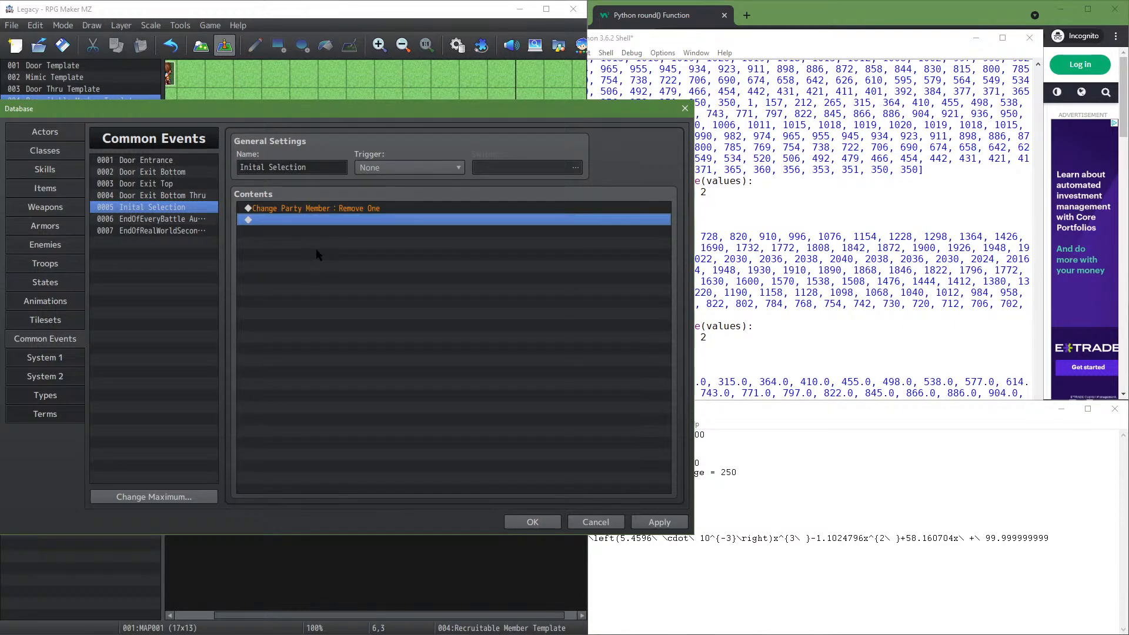
{"action": "left_click", "coordinate": [658, 522]}
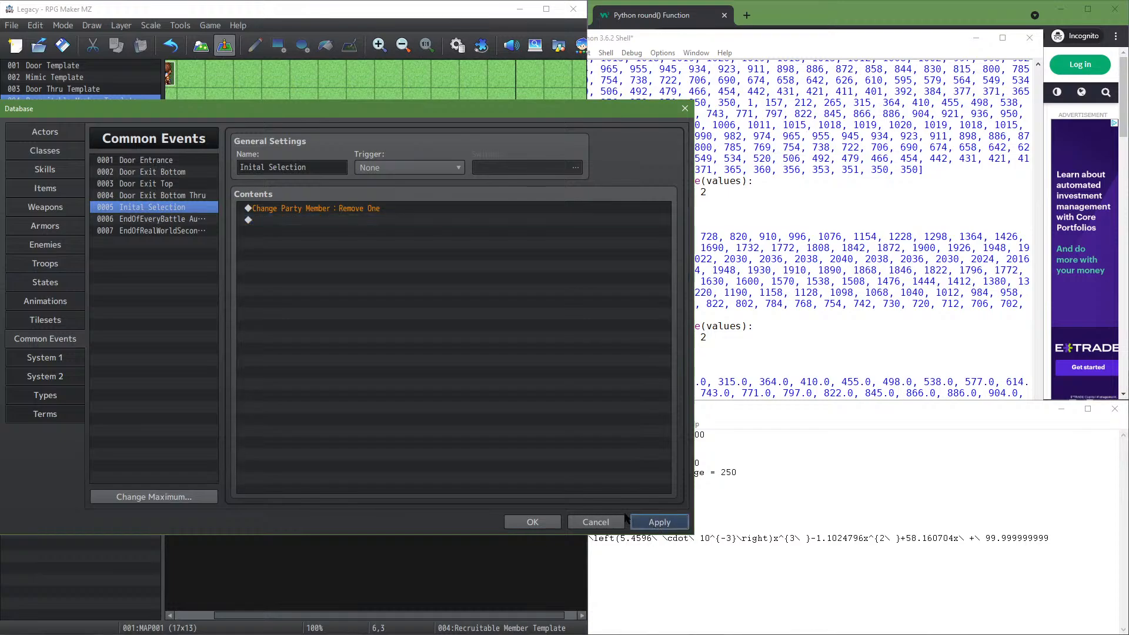
{"action": "left_click", "coordinate": [532, 522]}
In event 004, move the Inital Selection call out of the class condition, cut the emptied condition, and save the event
{"action": "double_click", "coordinate": [309, 169]}
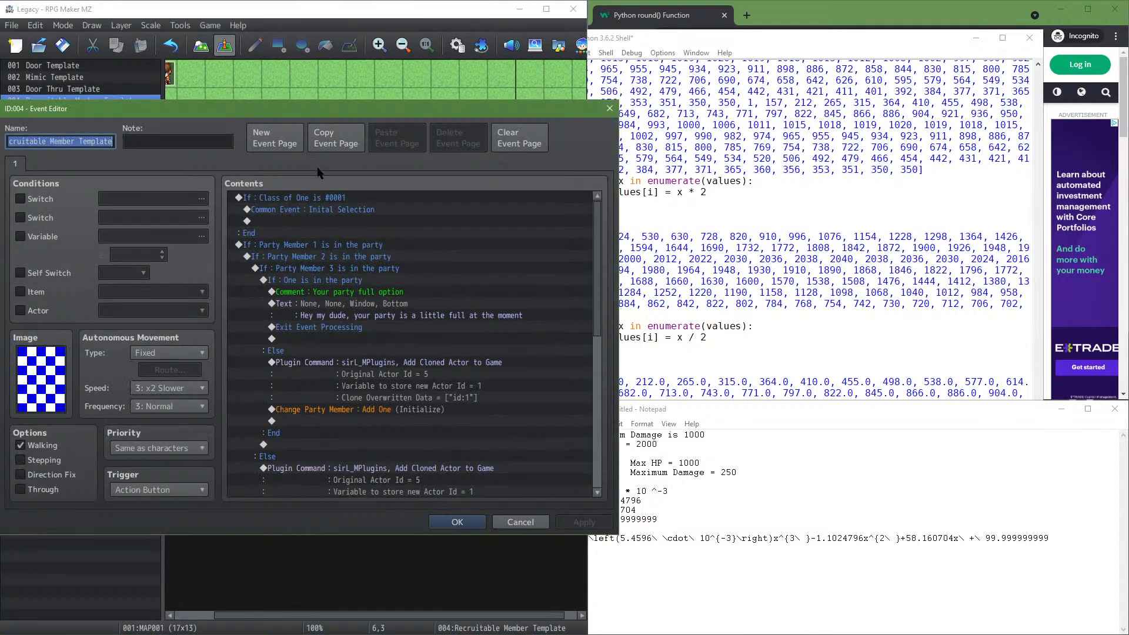
{"action": "left_click", "coordinate": [315, 211]}
{"action": "left_click", "coordinate": [322, 196]}
{"action": "left_click", "coordinate": [317, 208]}
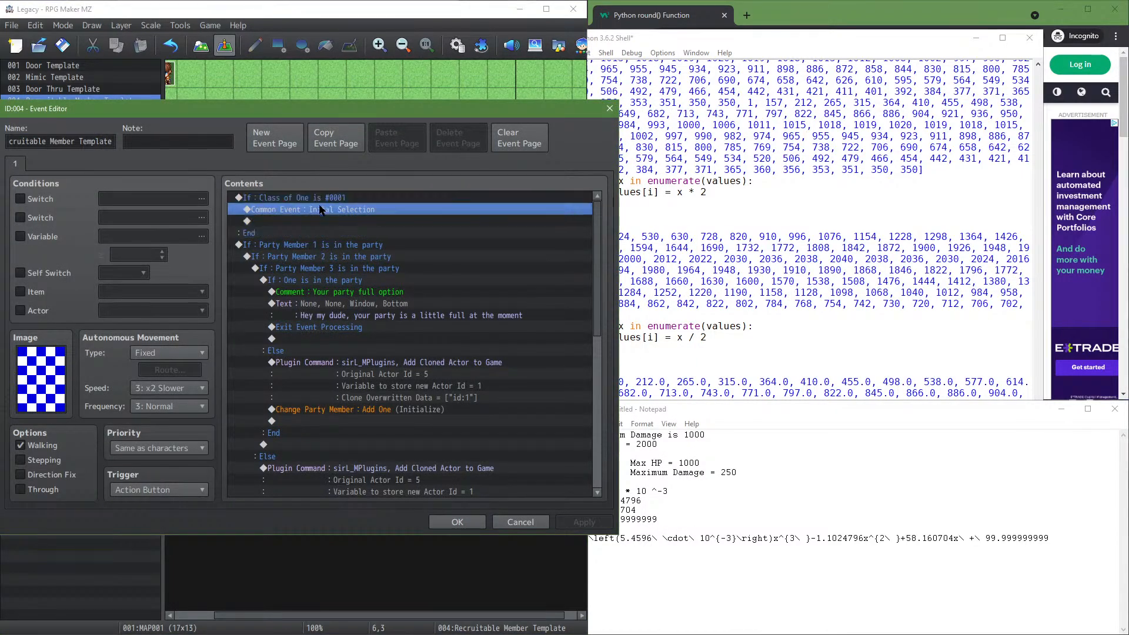
{"action": "key", "text": "ctrl+x"}
{"action": "left_click", "coordinate": [318, 201]}
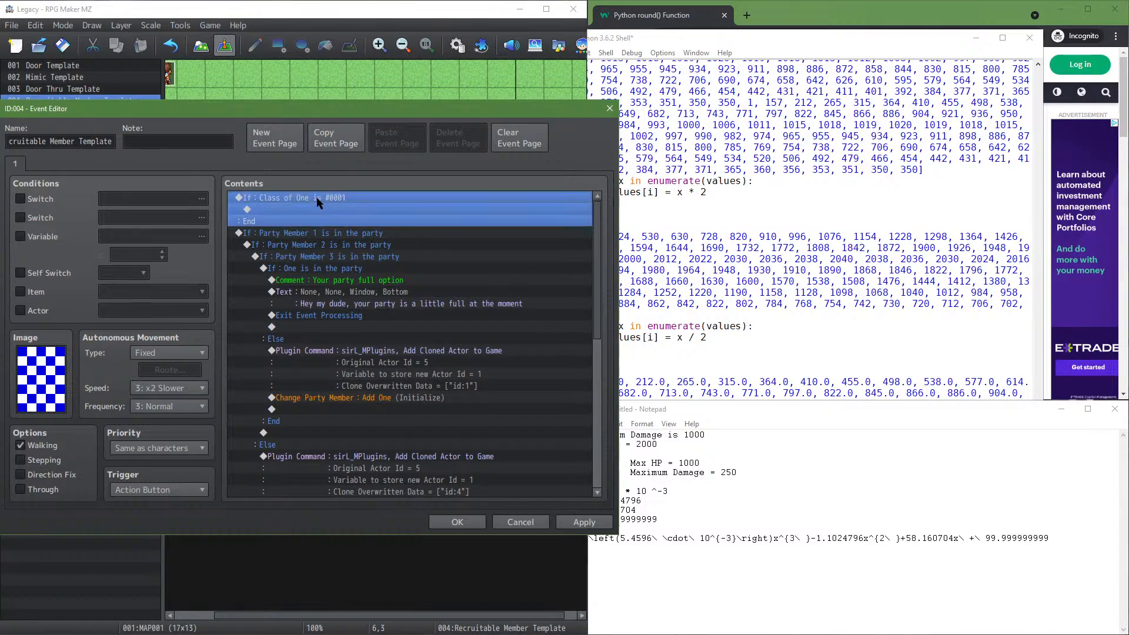
{"action": "key", "text": "ctrl+v"}
{"action": "key", "text": "Delete"}
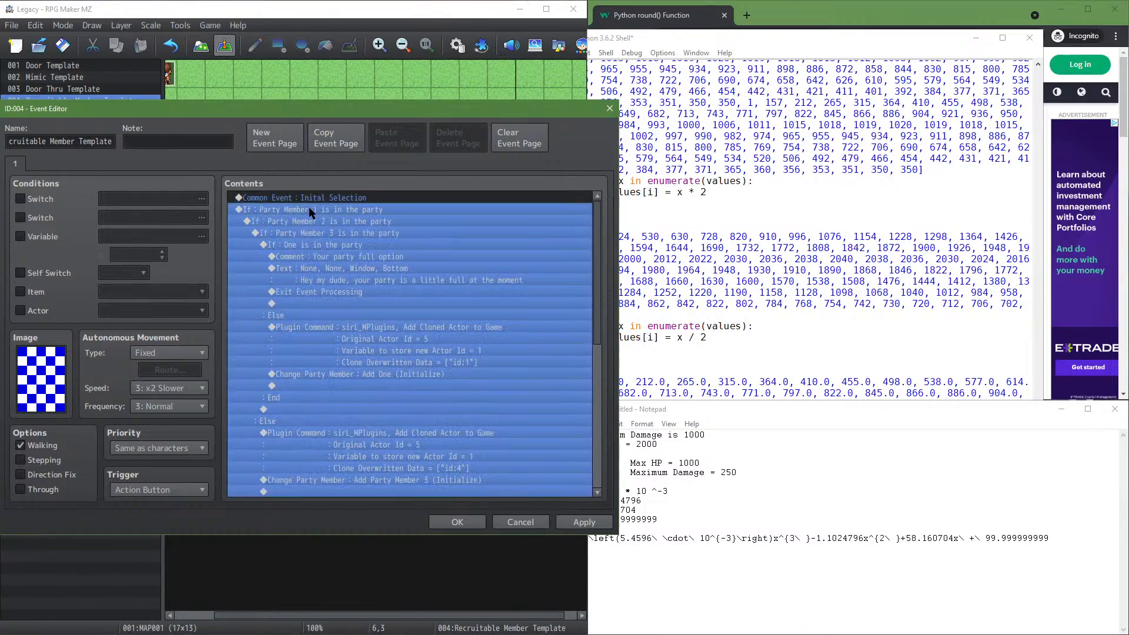
{"action": "left_click", "coordinate": [584, 523]}
{"action": "left_click", "coordinate": [457, 521]}
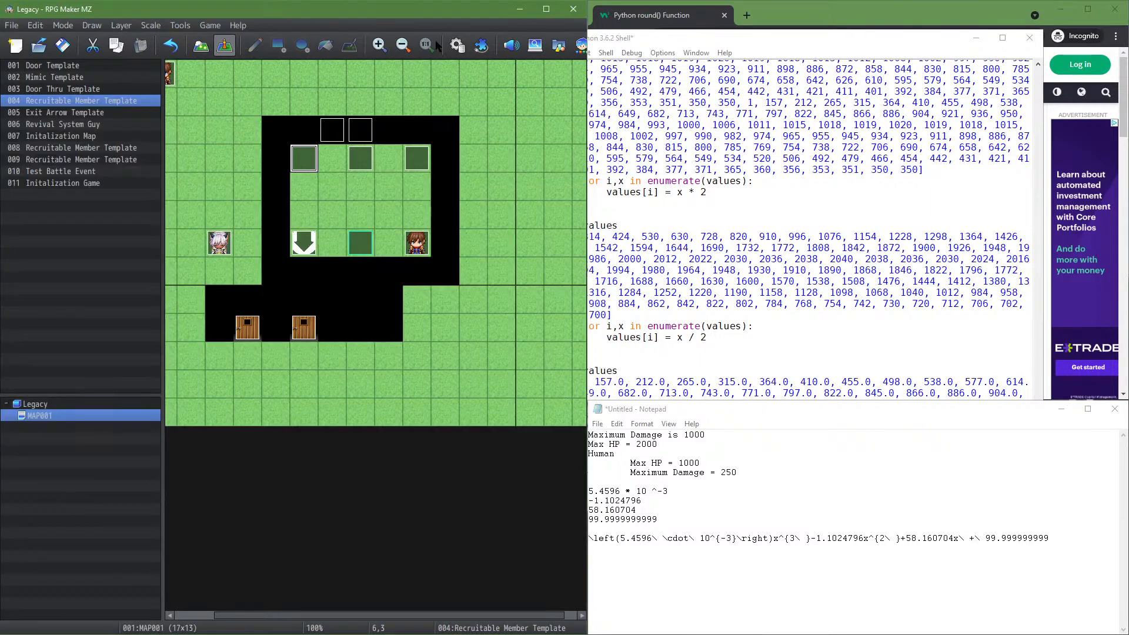
Paste the Class of One condition into the Inital Selection common event and move the Remove One command inside it
{"action": "left_click", "coordinate": [457, 46]}
{"action": "left_click", "coordinate": [321, 224]}
{"action": "key", "text": "ctrl+v"}
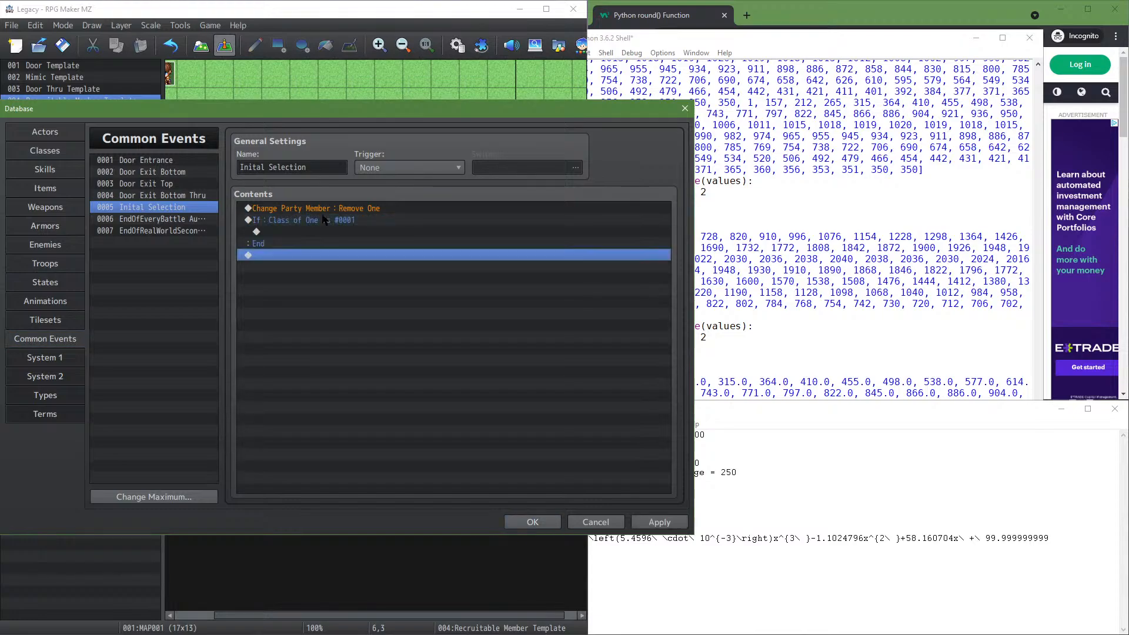
{"action": "left_click", "coordinate": [328, 209]}
{"action": "key", "text": "Delete"}
{"action": "left_click", "coordinate": [325, 220]}
{"action": "key", "text": "ctrl+v"}
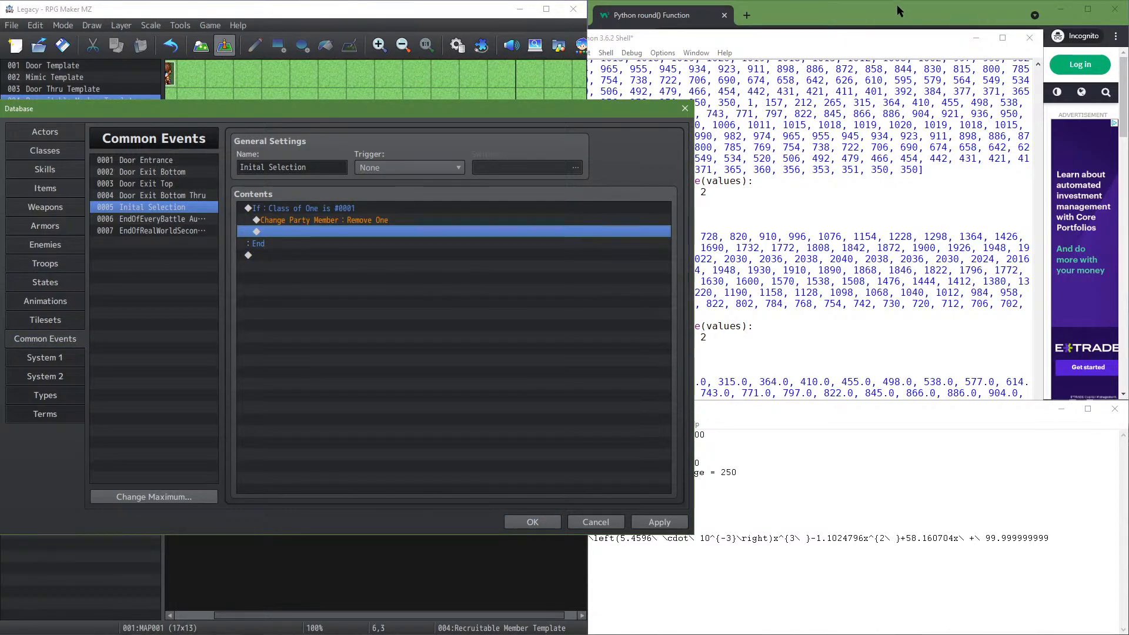
{"action": "double_click", "coordinate": [338, 236]}
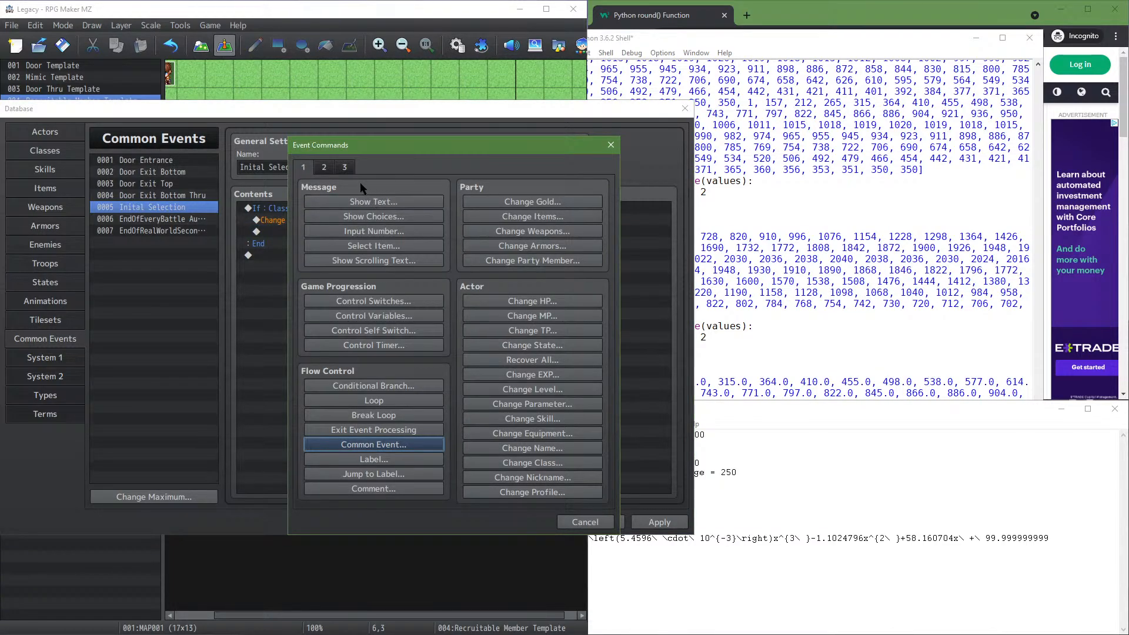
{"action": "left_click", "coordinate": [346, 168]}
{"action": "left_click", "coordinate": [324, 167]}
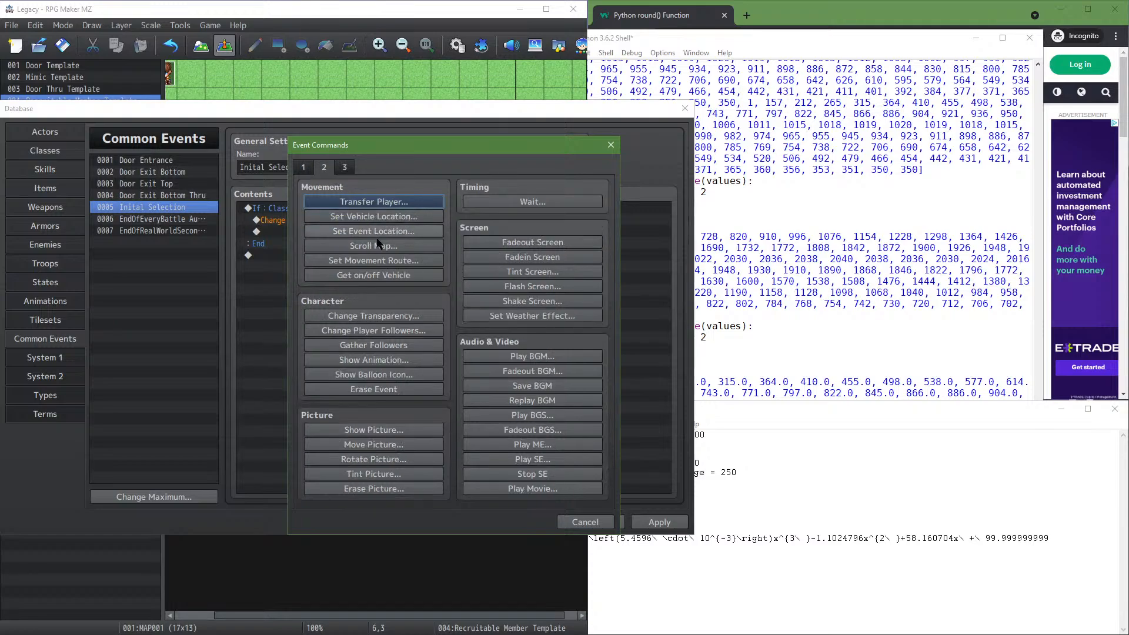
{"action": "left_click", "coordinate": [376, 260]}
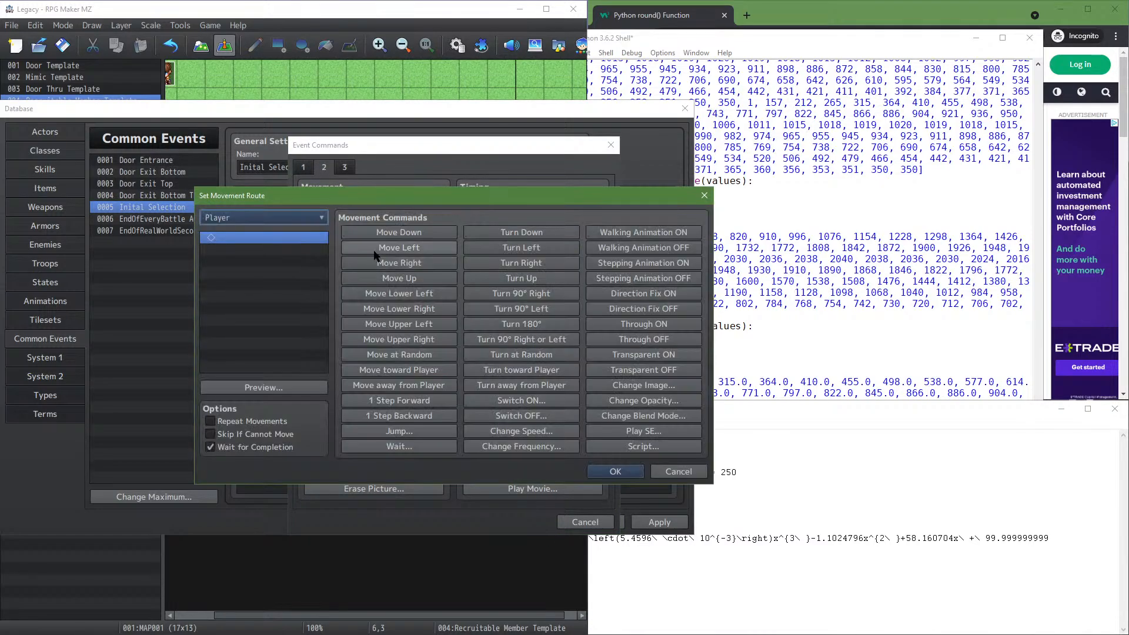
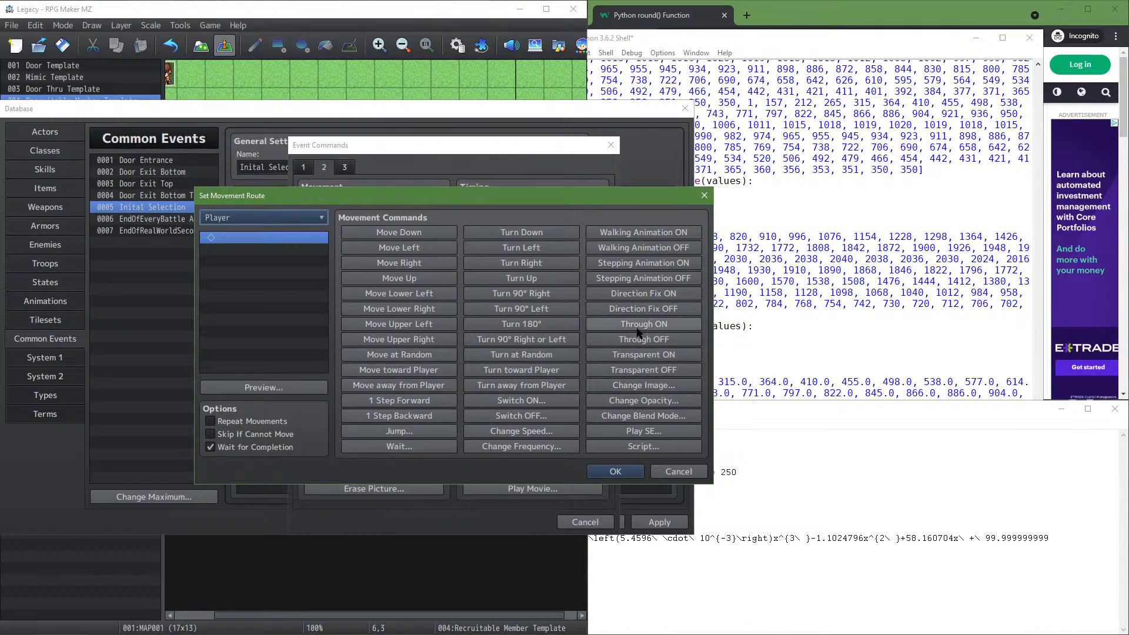
{"action": "left_click", "coordinate": [674, 471]}
{"action": "left_click", "coordinate": [585, 522]}
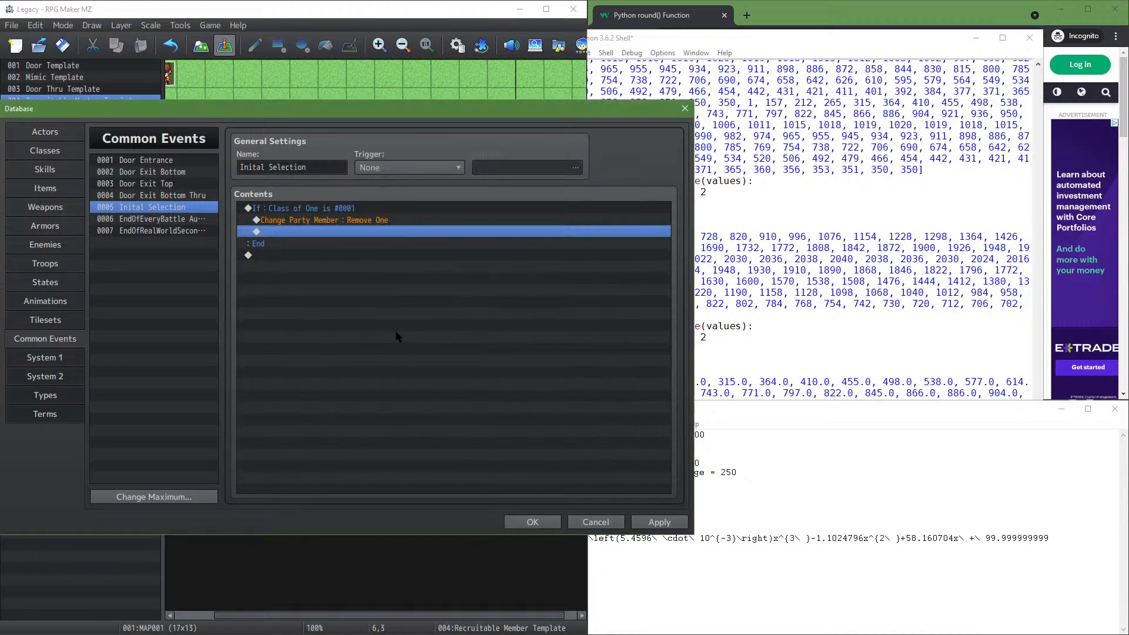
Move the Remove One command out of the Class of One condition, delete the emptied condition, and save the database
{"action": "left_click", "coordinate": [323, 219]}
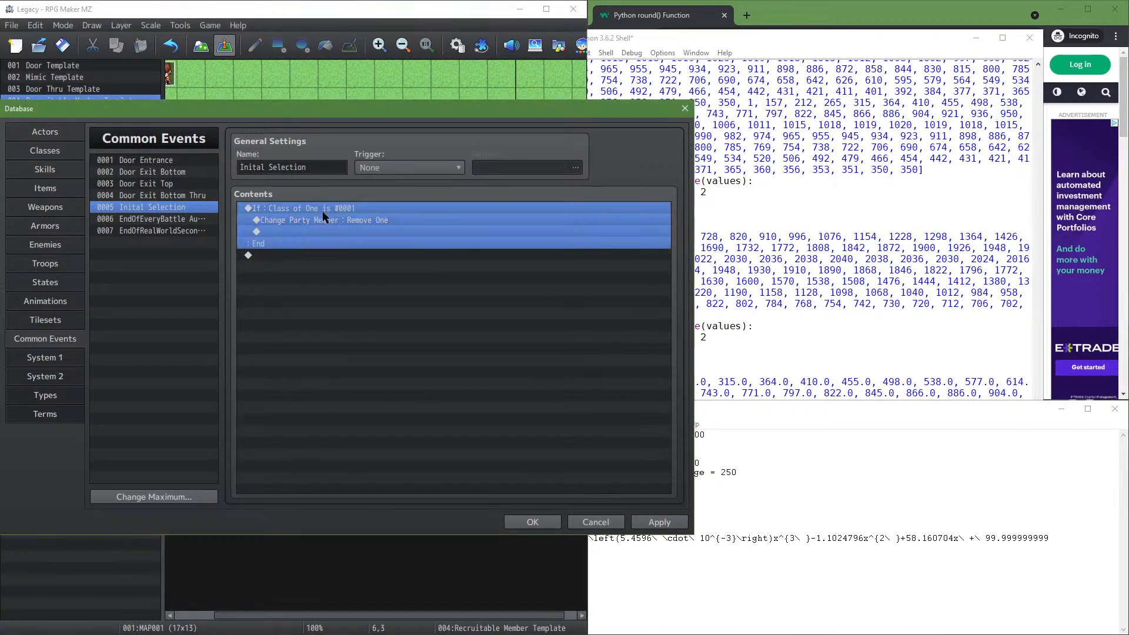
{"action": "left_click", "coordinate": [323, 210]}
{"action": "left_click", "coordinate": [323, 221]}
{"action": "key", "text": "Delete"}
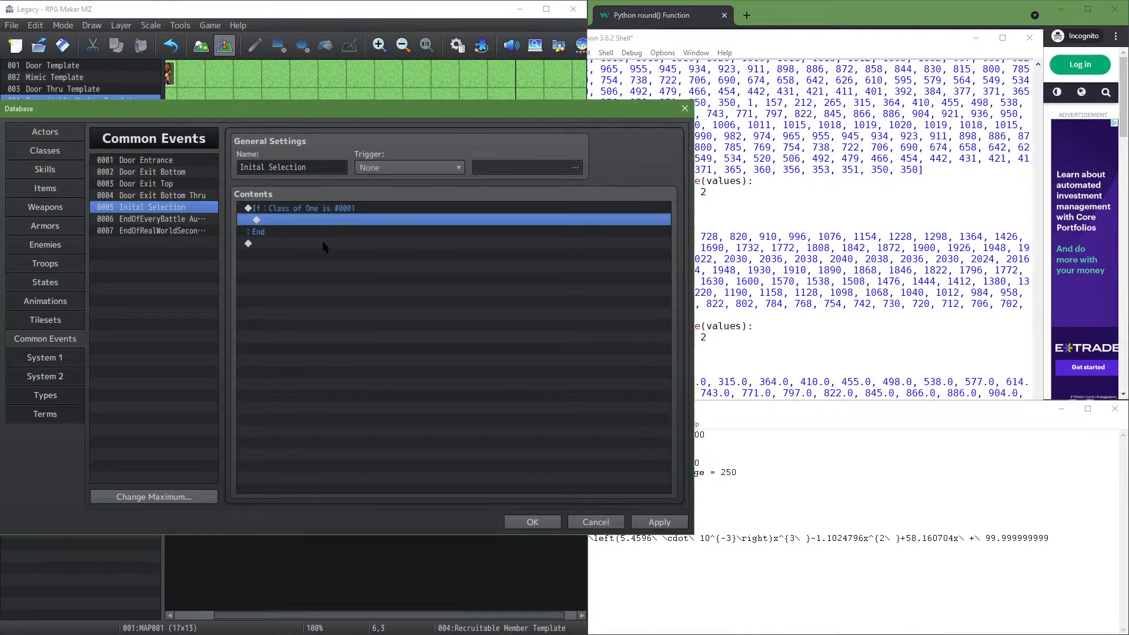
{"action": "left_click", "coordinate": [323, 243]}
{"action": "key", "text": "ctrl+v"}
{"action": "left_click", "coordinate": [332, 221]}
{"action": "left_click", "coordinate": [336, 206]}
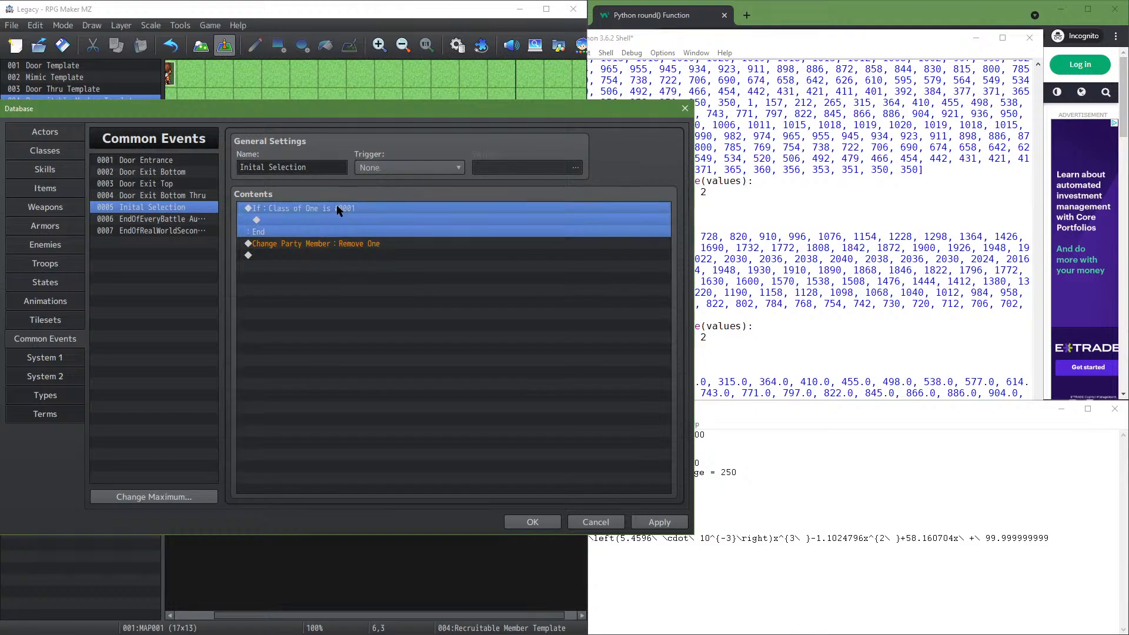
{"action": "key", "text": "Delete"}
{"action": "left_click", "coordinate": [657, 522]}
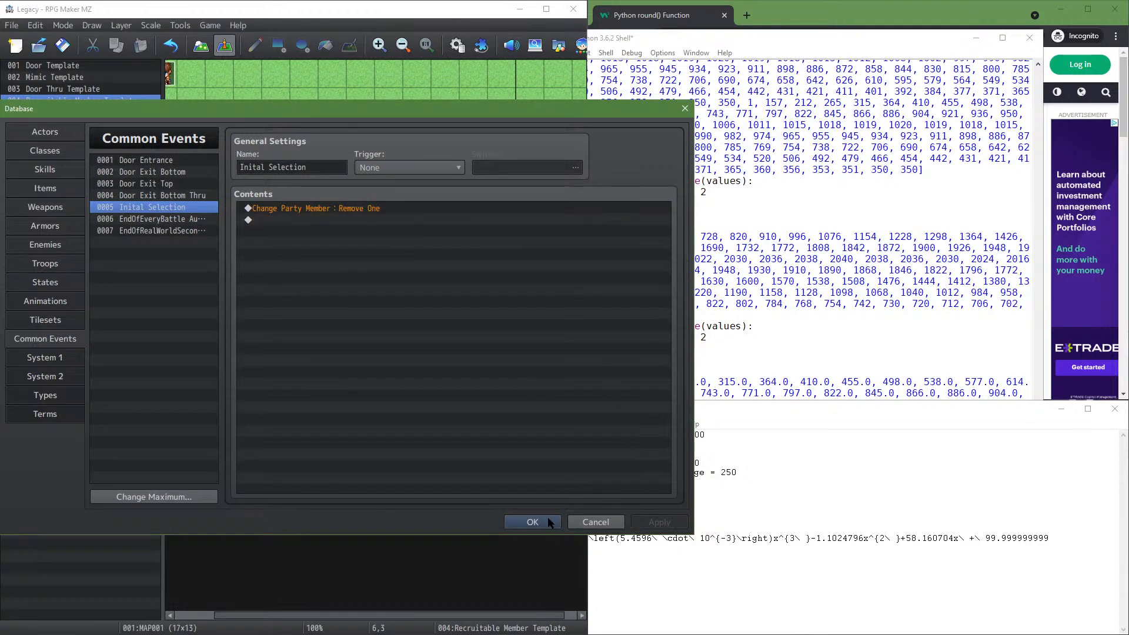
{"action": "left_click", "coordinate": [548, 522]}
In event 004, paste the Class of One condition back at the start, move the Inital Selection call inside it, and save the event
{"action": "double_click", "coordinate": [302, 157]}
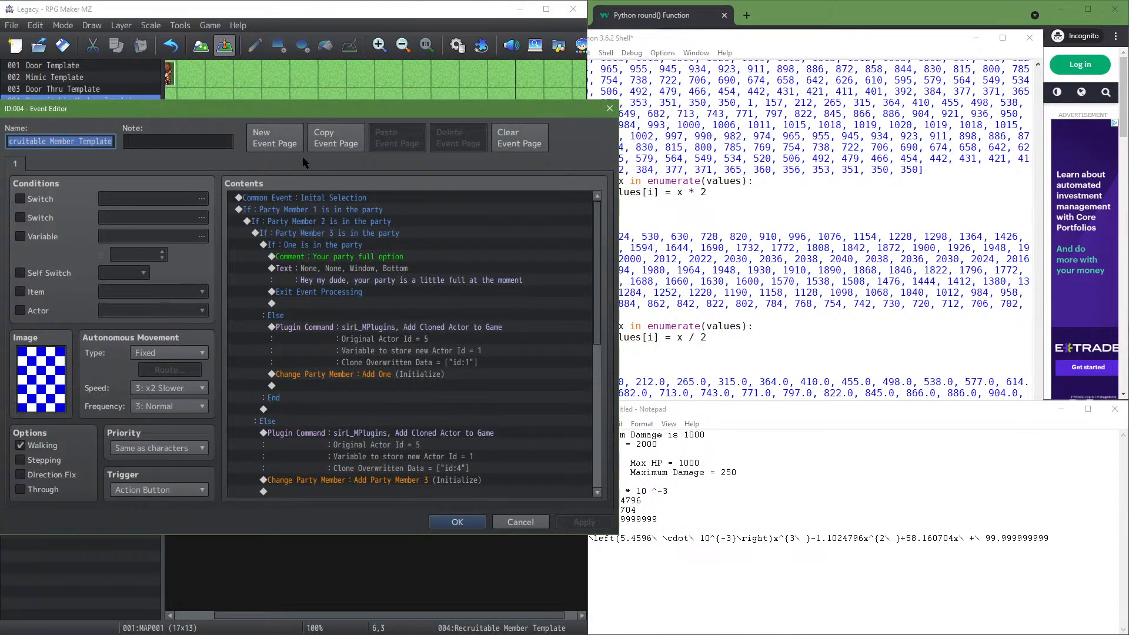
{"action": "left_click", "coordinate": [322, 199]}
{"action": "key", "text": "ctrl+v"}
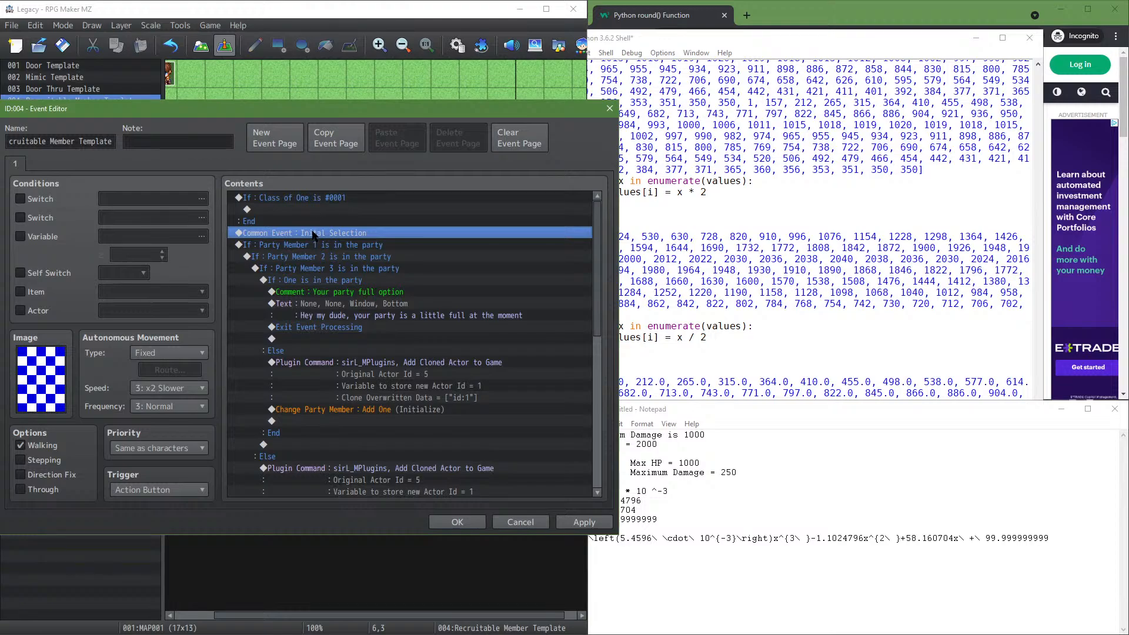
{"action": "key", "text": "ctrl+x"}
{"action": "left_click", "coordinate": [322, 210]}
{"action": "key", "text": "ctrl+v"}
{"action": "left_click", "coordinate": [325, 198]}
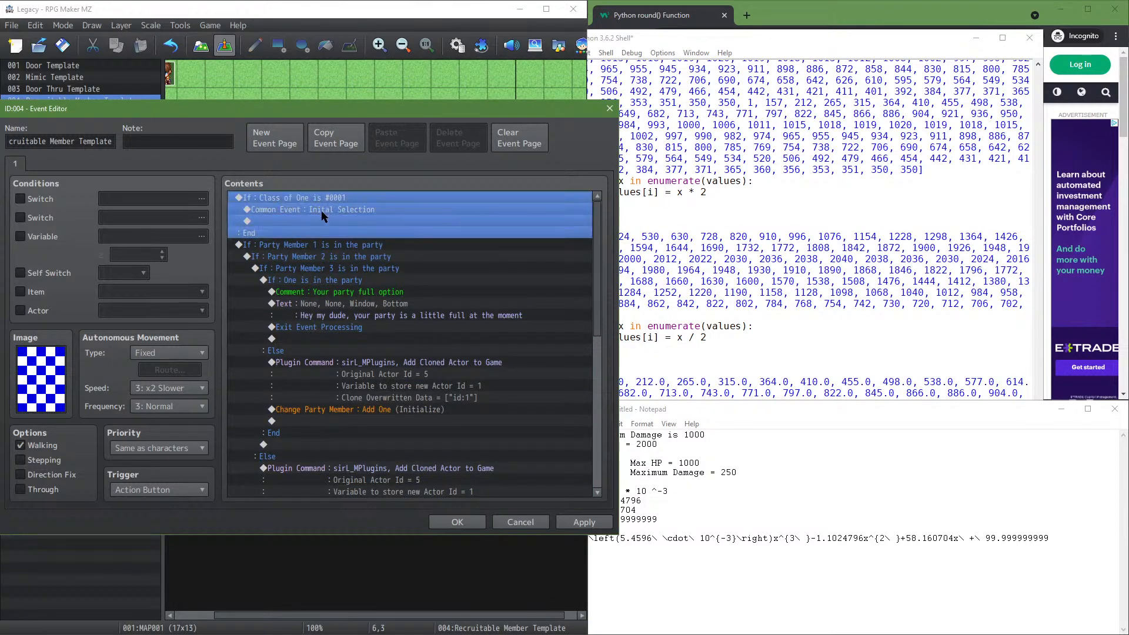
{"action": "left_click", "coordinate": [323, 210]}
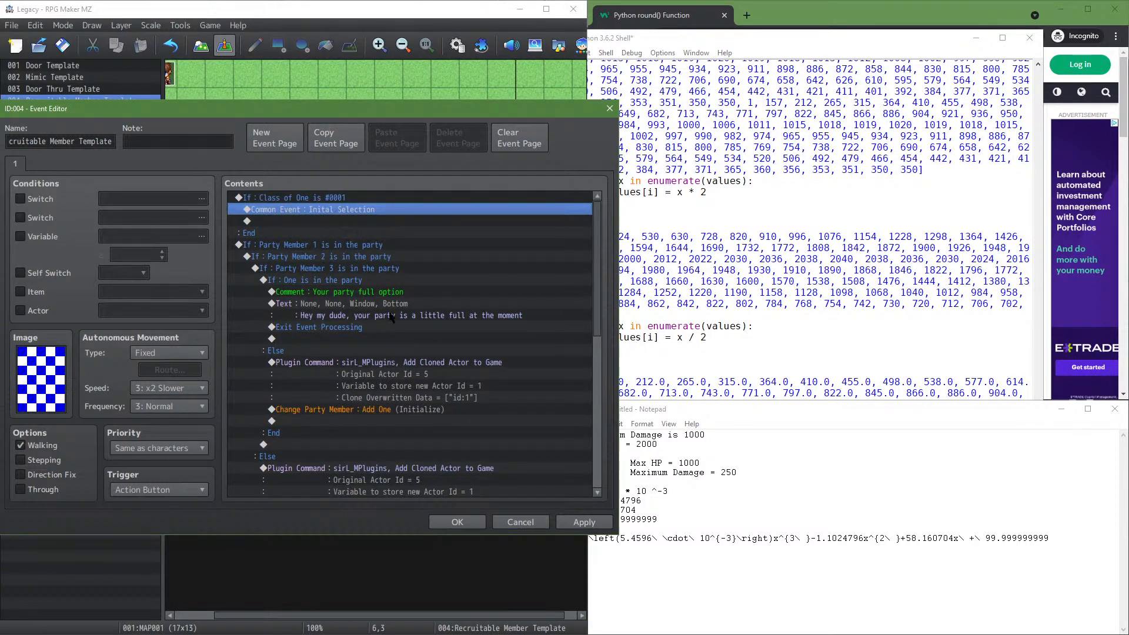
{"action": "left_click", "coordinate": [584, 522]}
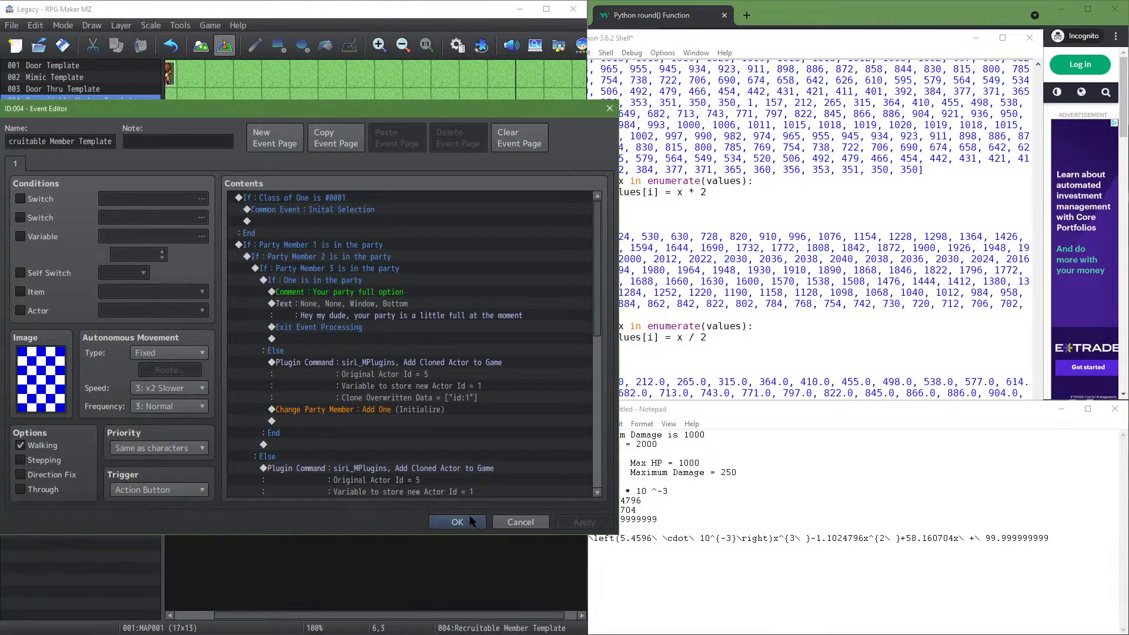
{"action": "left_click", "coordinate": [457, 522]}
Add a player movement route with Through OFF after Remove One in the Inital Selection common event and save the database
{"action": "left_click", "coordinate": [453, 47]}
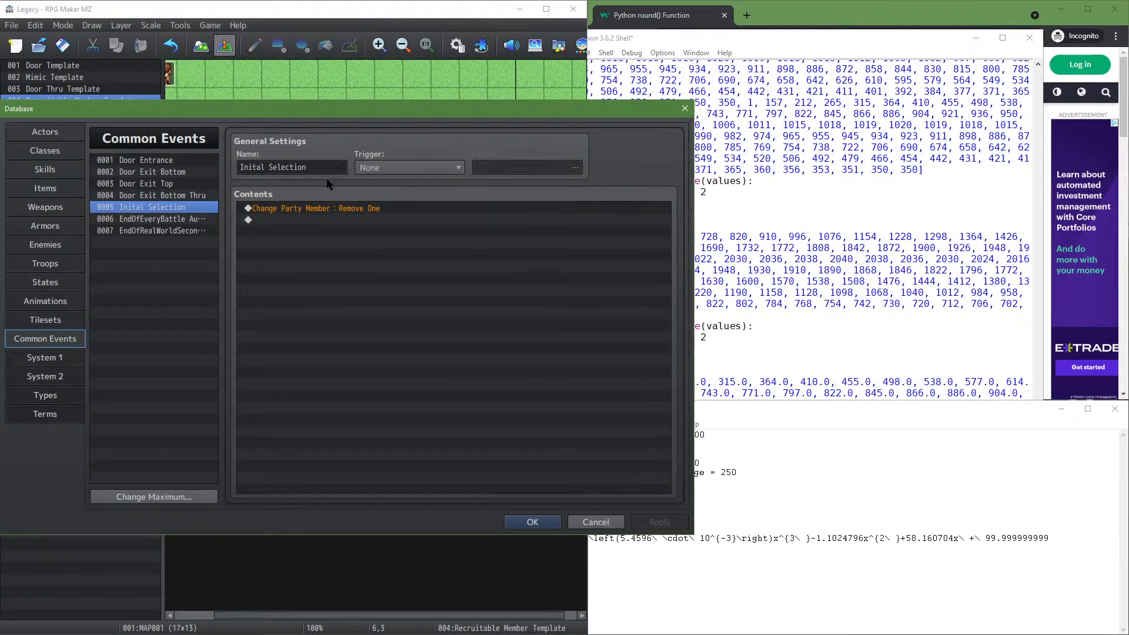
{"action": "double_click", "coordinate": [308, 220]}
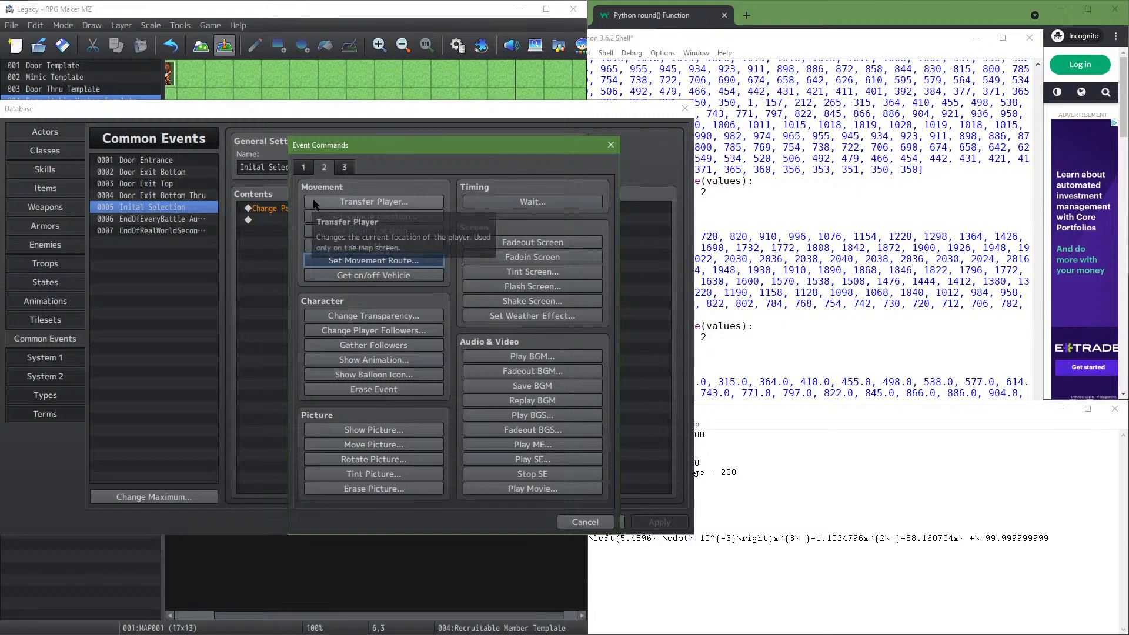
{"action": "left_click", "coordinate": [358, 260]}
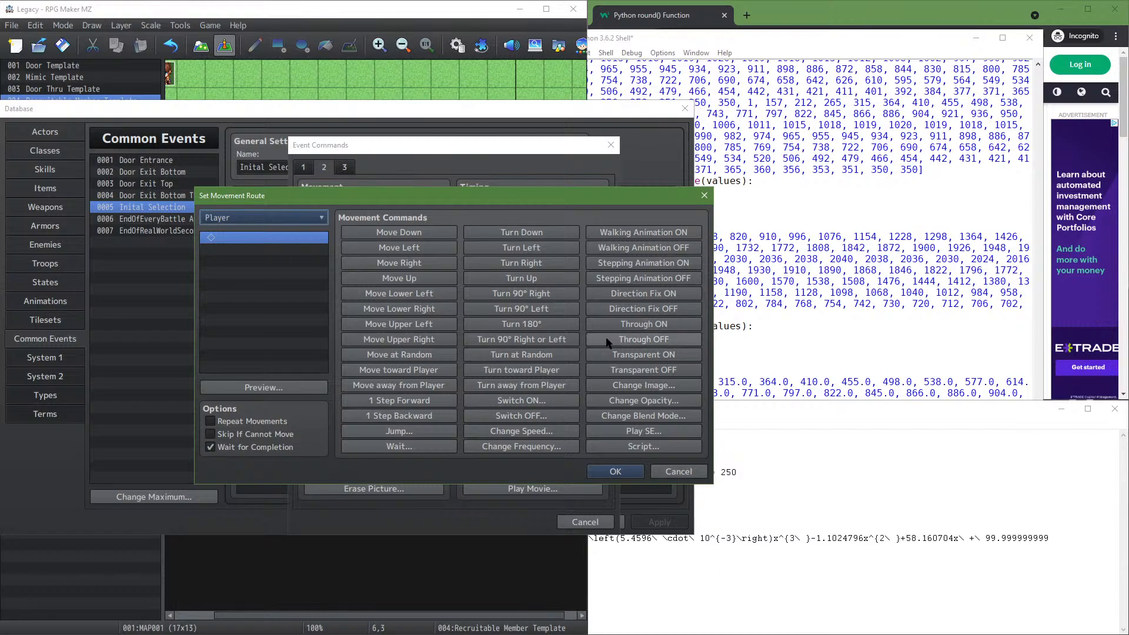
{"action": "left_click", "coordinate": [635, 340]}
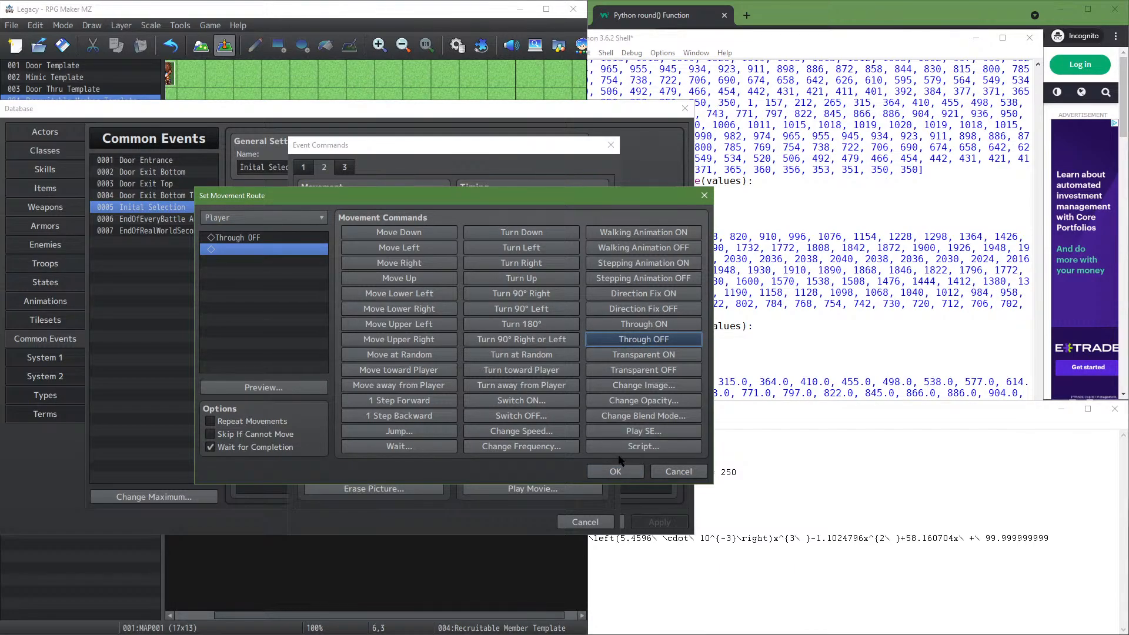
{"action": "left_click", "coordinate": [615, 471]}
{"action": "left_click", "coordinate": [650, 519]}
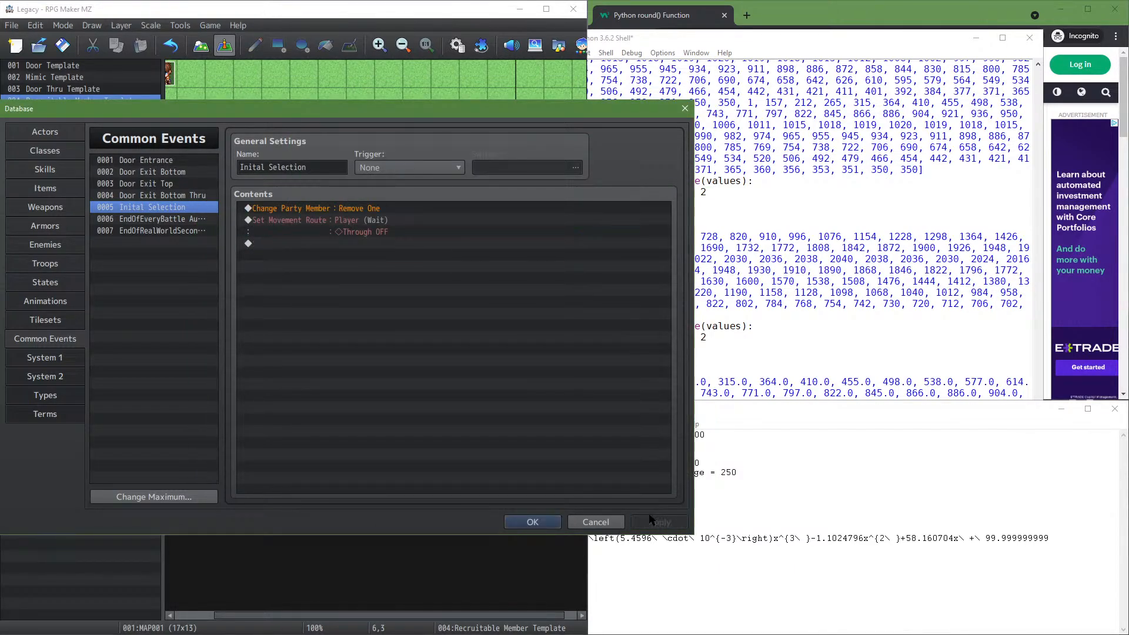
{"action": "left_click", "coordinate": [532, 522]}
Copy event 004's Class of One condition block into event 008, replacing its old Remove One condition, and save the event
{"action": "double_click", "coordinate": [304, 169]}
{"action": "left_click", "coordinate": [319, 198]}
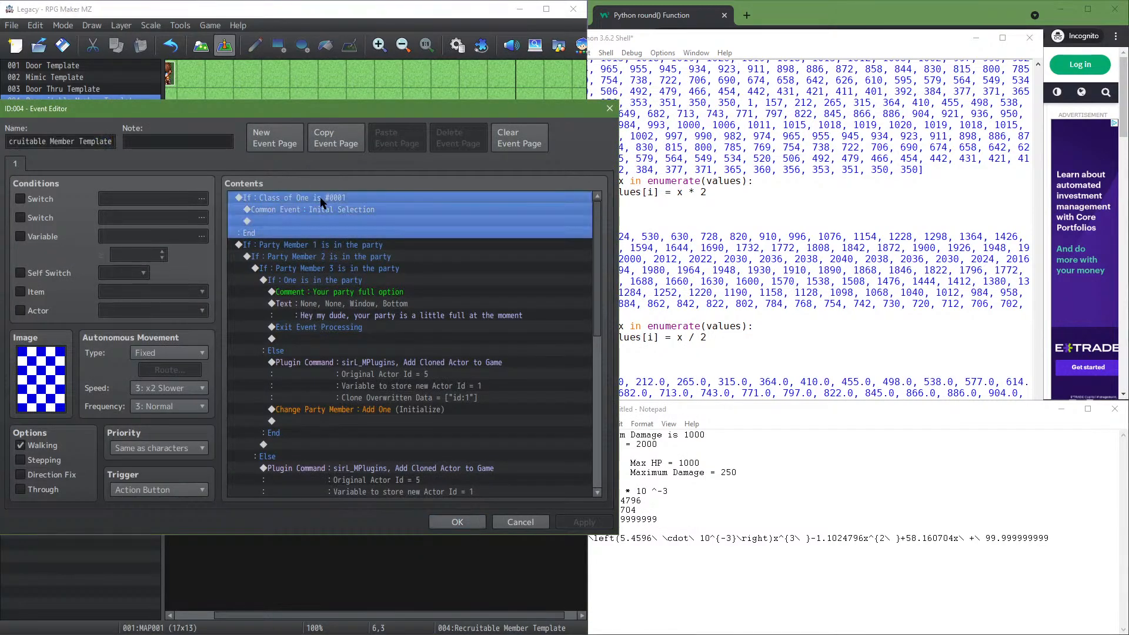
{"action": "left_click", "coordinate": [520, 522]}
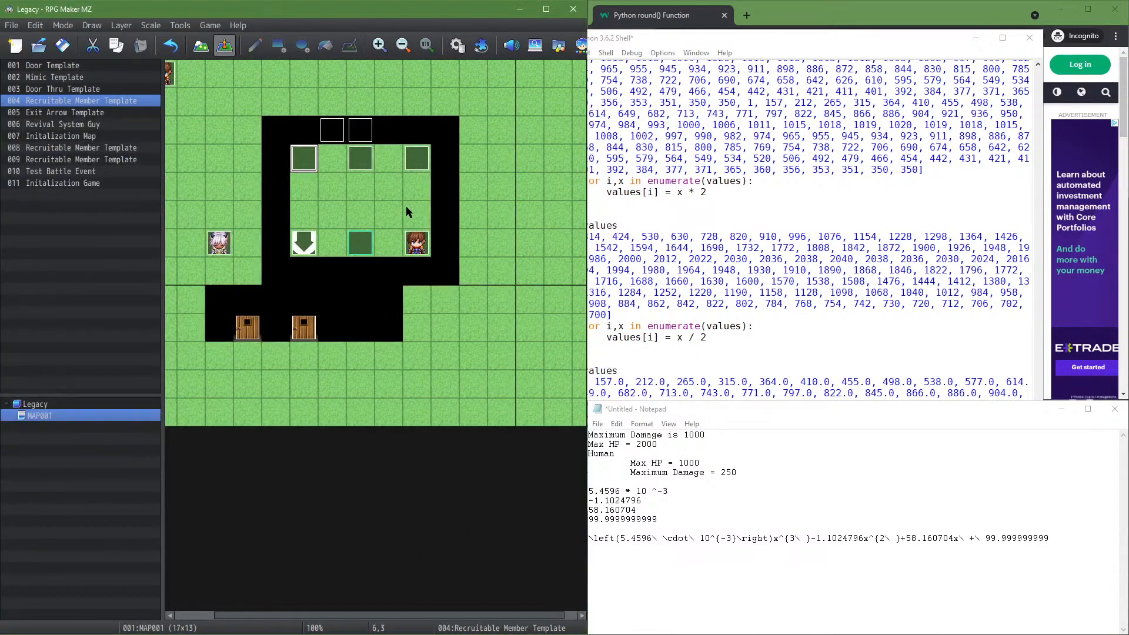
{"action": "double_click", "coordinate": [363, 165]}
{"action": "left_click", "coordinate": [336, 198]}
{"action": "key", "text": "ctrl+v"}
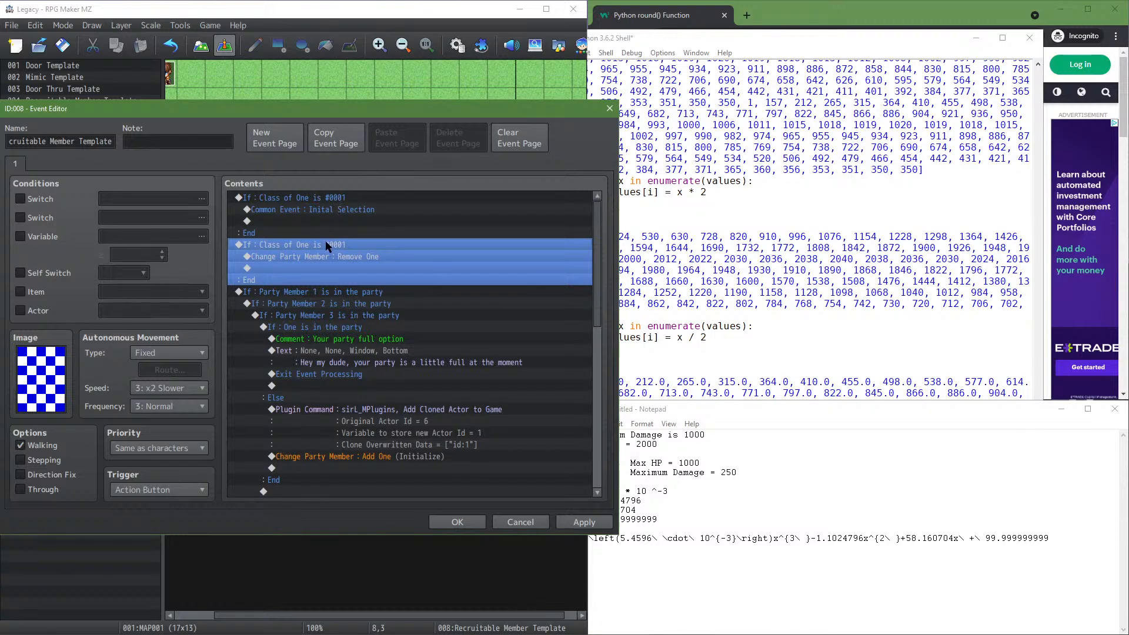
{"action": "key", "text": "Delete"}
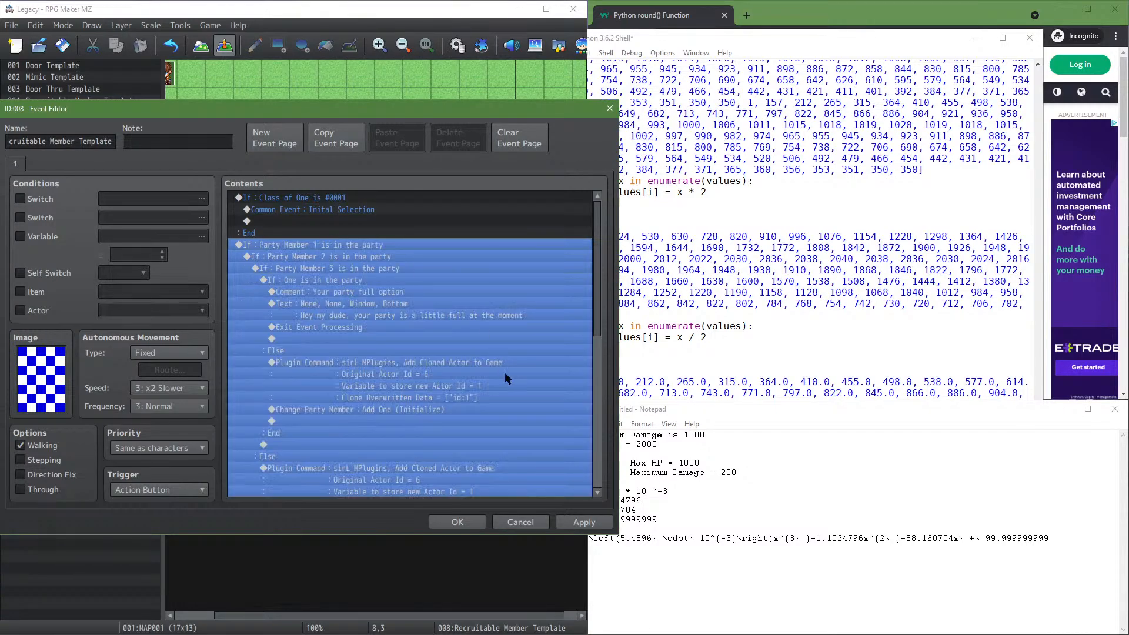
{"action": "left_click", "coordinate": [380, 196]}
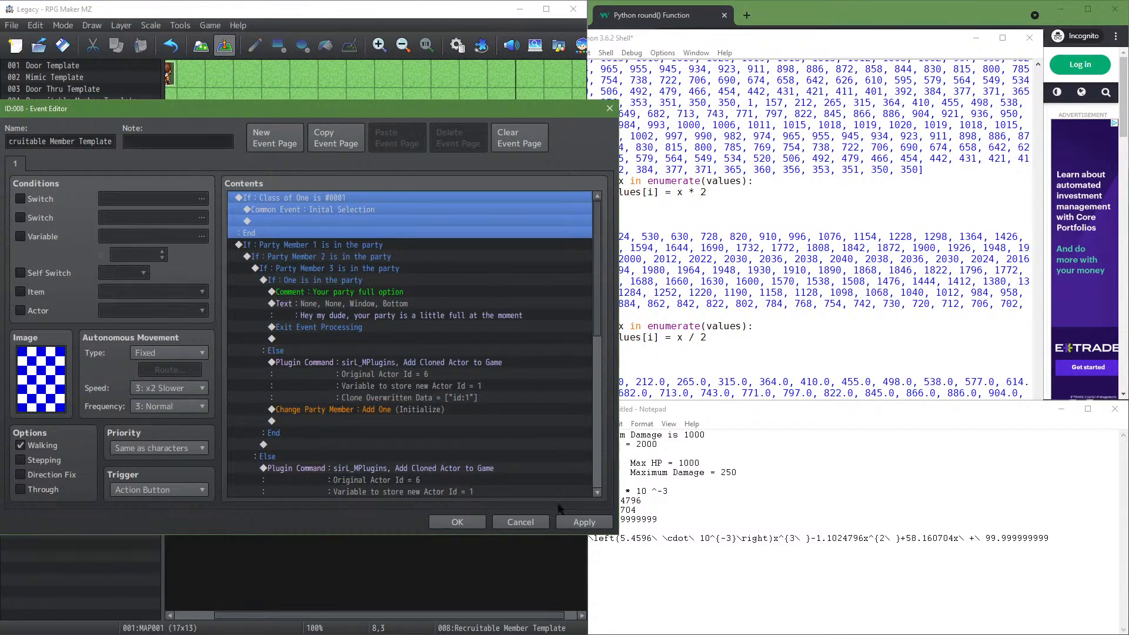
{"action": "left_click", "coordinate": [582, 521]}
{"action": "left_click", "coordinate": [457, 521]}
In event 009, replace the old Remove One condition with the Class of One block that calls Inital Selection, and save the event
{"action": "left_click", "coordinate": [417, 160]}
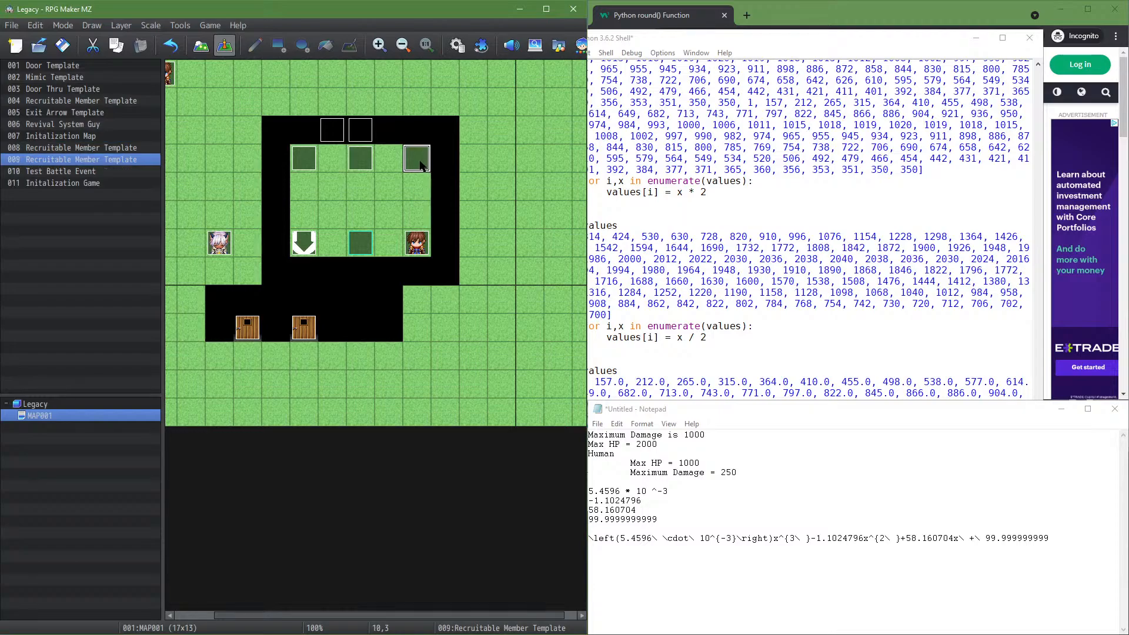
{"action": "double_click", "coordinate": [420, 164]}
{"action": "left_click", "coordinate": [372, 201]}
{"action": "key", "text": "Delete"}
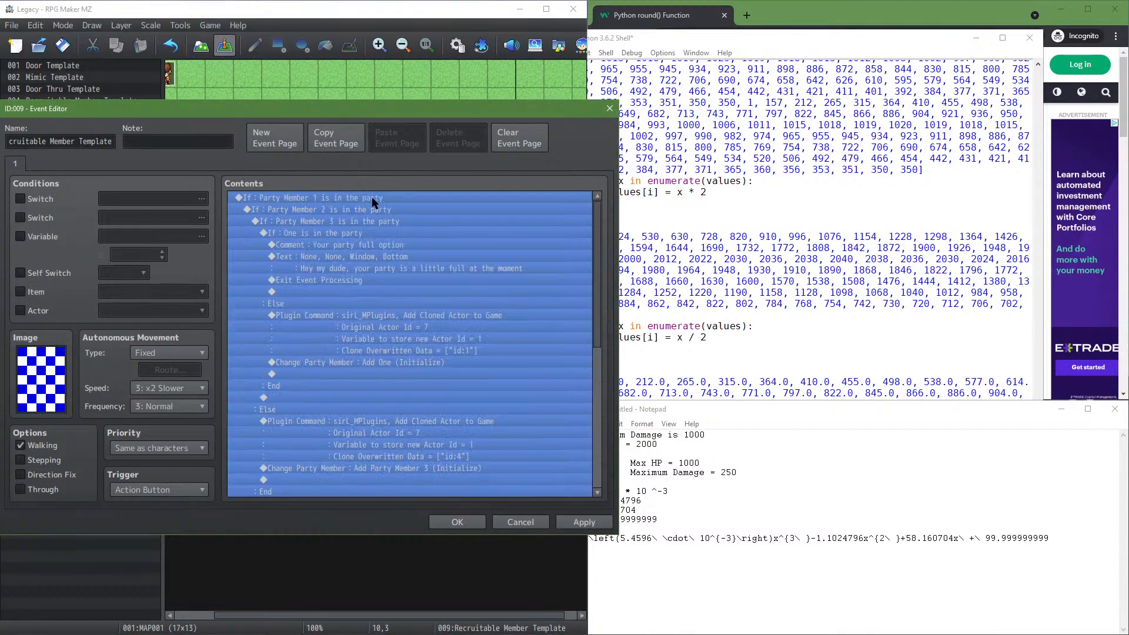
{"action": "key", "text": "ctrl+z"}
{"action": "left_click", "coordinate": [567, 522]}
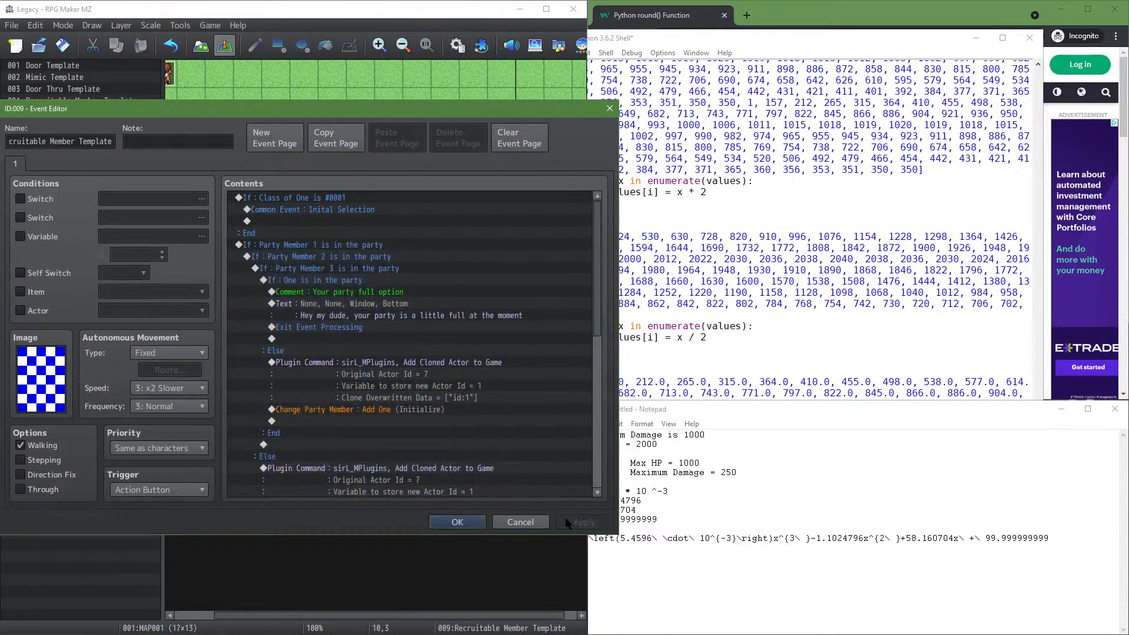
{"action": "left_click", "coordinate": [457, 522]}
Save and playtest the project, start a new game, and interact with the middle recruitable character from the tile below
{"action": "left_click", "coordinate": [210, 27]}
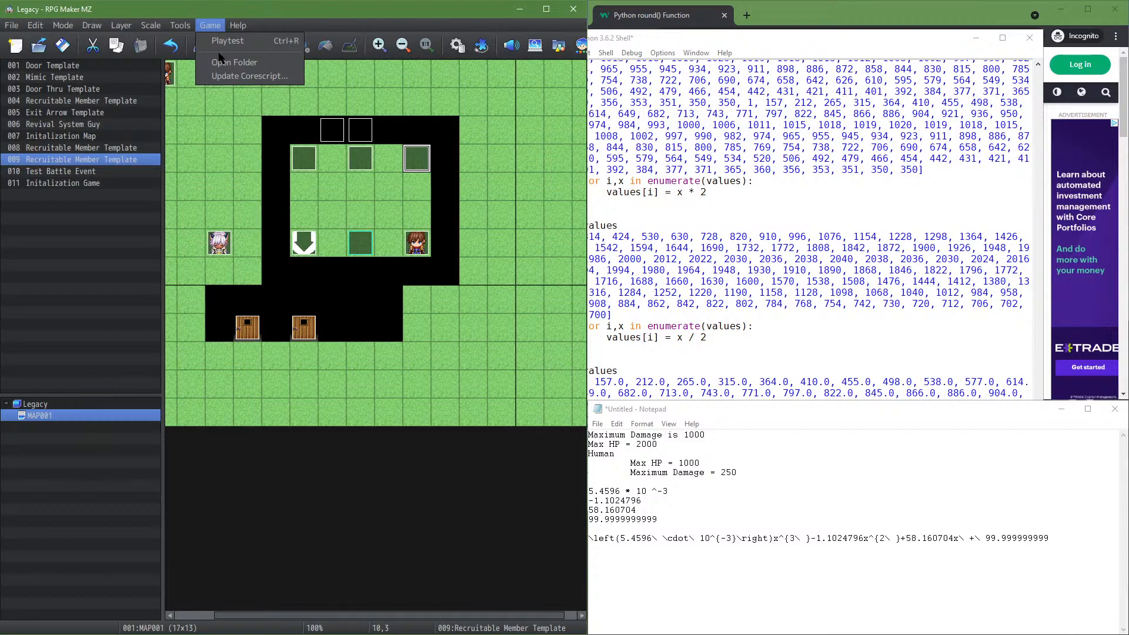
{"action": "left_click", "coordinate": [226, 40]}
{"action": "left_click", "coordinate": [260, 343]}
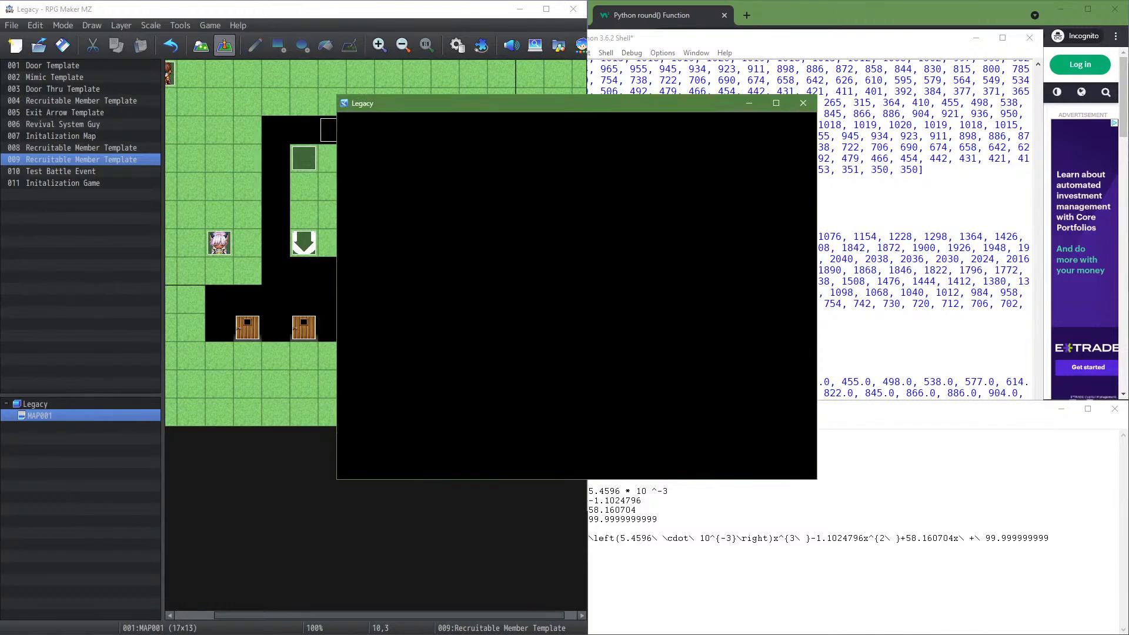
{"action": "key", "text": "Return"}
{"action": "key", "text": "Up"}
{"action": "key", "text": "Up"}
{"action": "key", "text": "Return"}
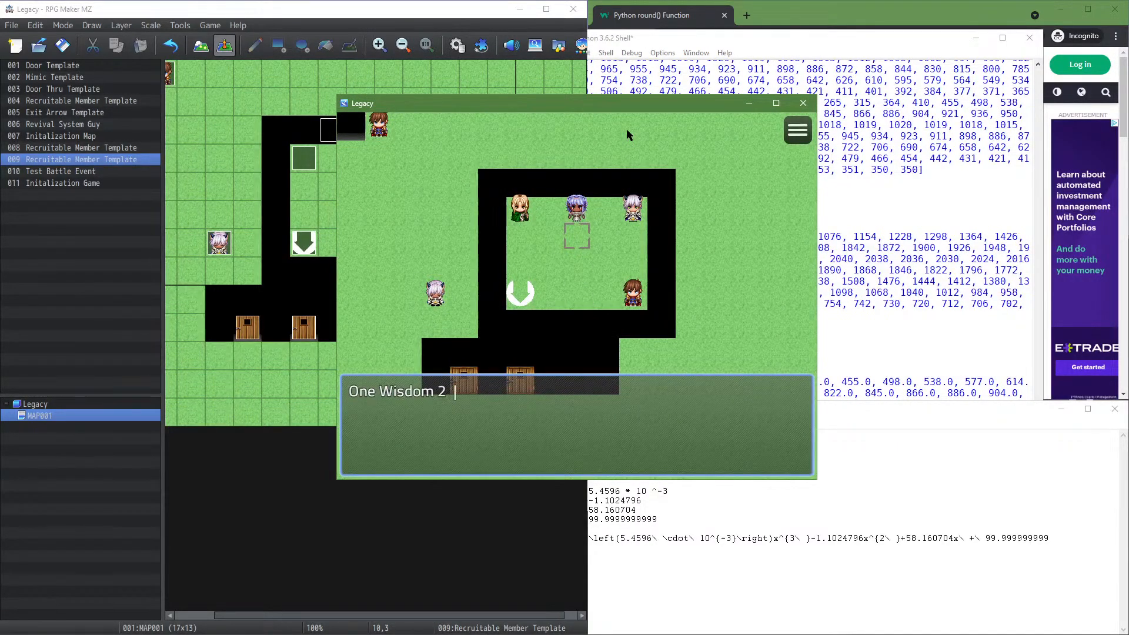
Test moving the frame cursor onto and between the recruitable characters, interacting with them from different tiles and dismissing their messages
{"action": "key", "text": "Return"}
{"action": "key", "text": "Up"}
{"action": "key", "text": "Return"}
{"action": "key", "text": "Left"}
{"action": "key", "text": "Return"}
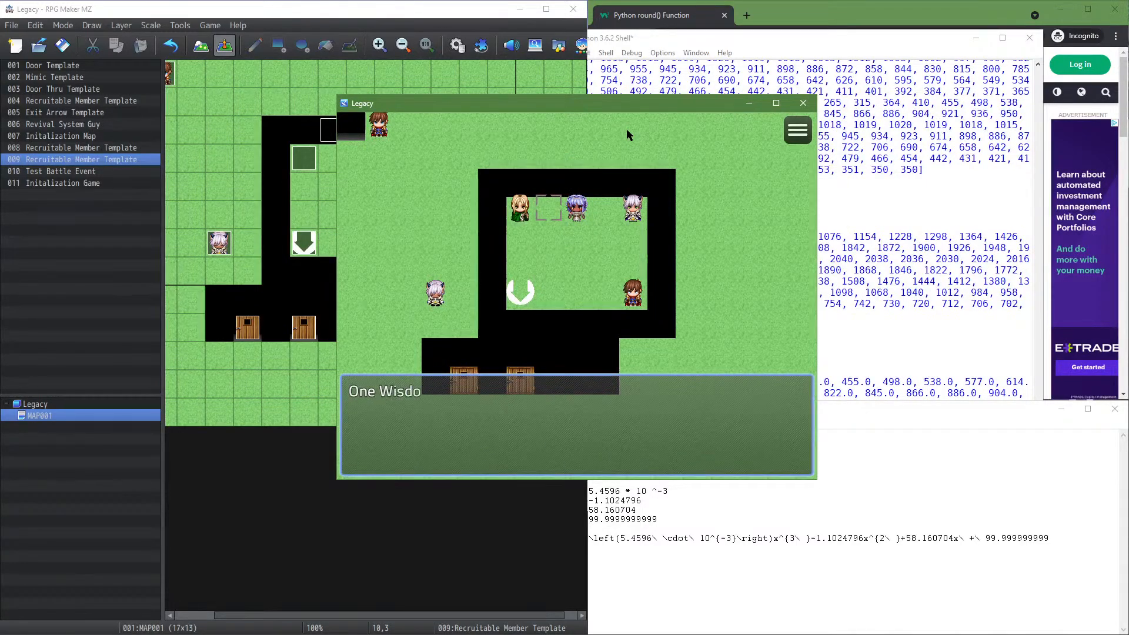
{"action": "key", "text": "Return"}
{"action": "key", "text": "Left"}
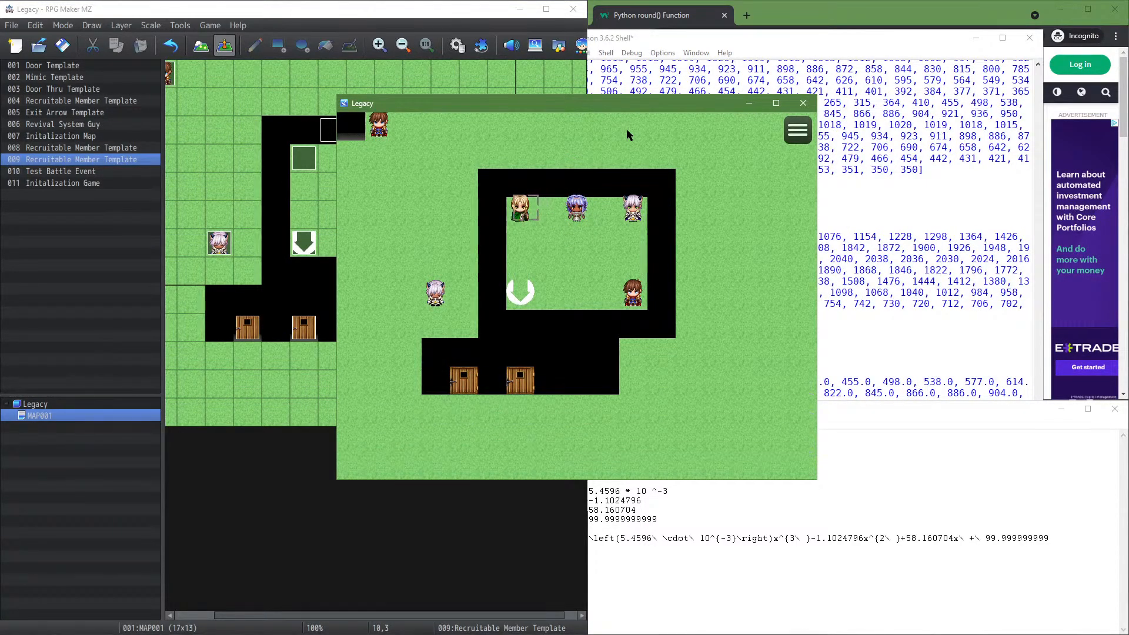
{"action": "key", "text": "Down"}
{"action": "key", "text": "Return"}
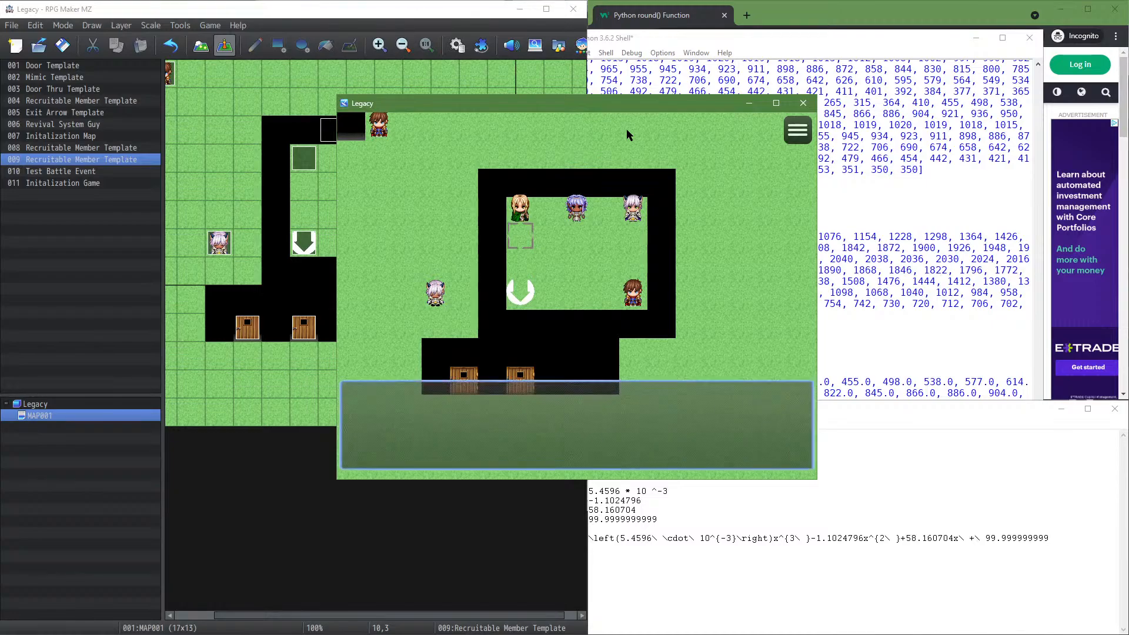
{"action": "key", "text": "Return"}
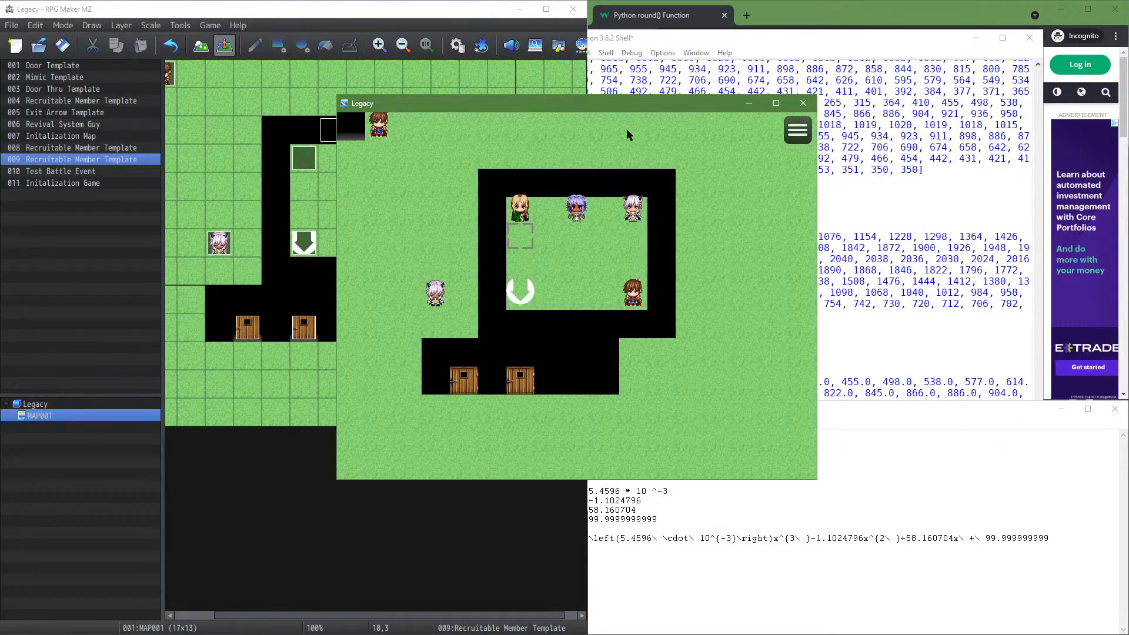
{"action": "key", "text": "Up"}
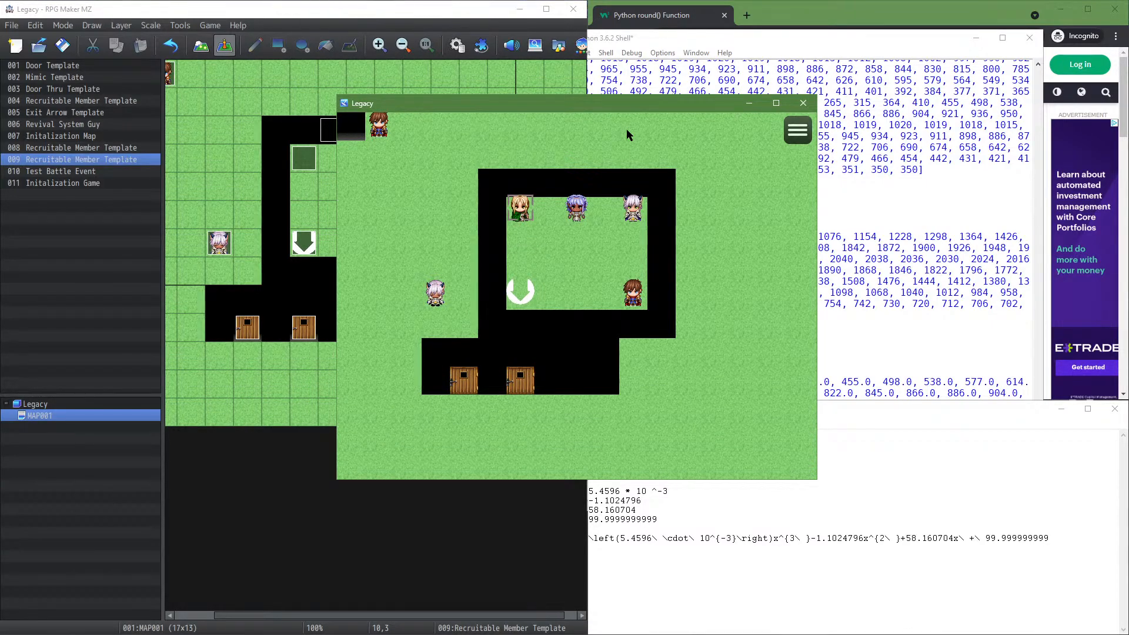
Test moving the frame cursor onto the wall beyond the rightmost recruitable character, interacting from there, and returning to the middle character
{"action": "key", "text": "Right"}
{"action": "key", "text": "Right"}
{"action": "key", "text": "Right"}
{"action": "key", "text": "Right"}
{"action": "key", "text": "Right"}
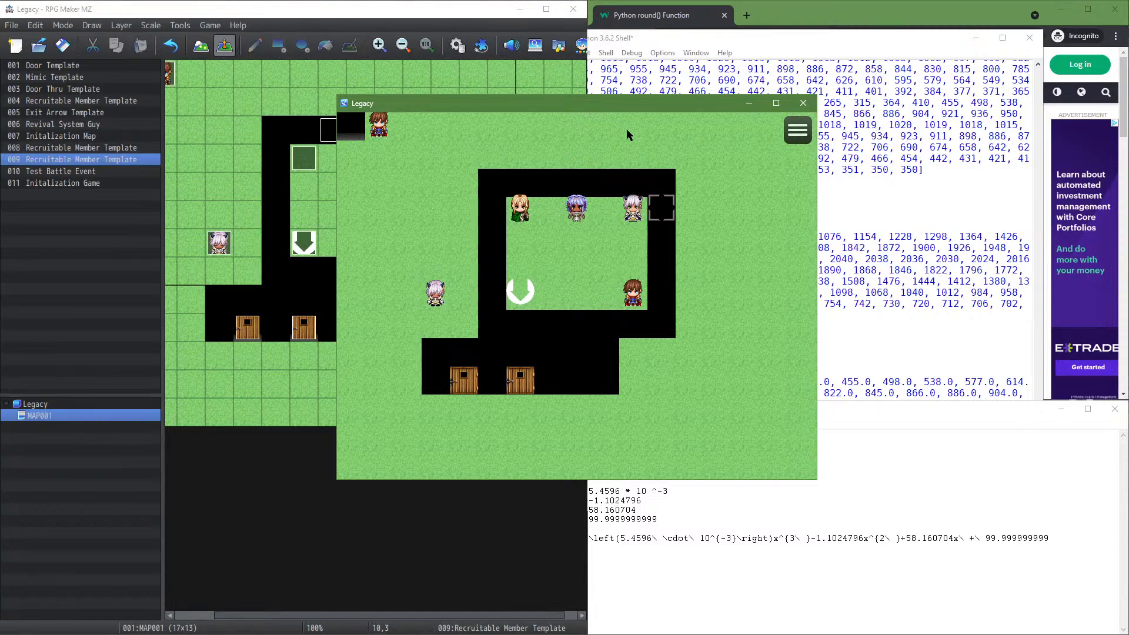
{"action": "key", "text": "Return"}
{"action": "key", "text": "Return"}
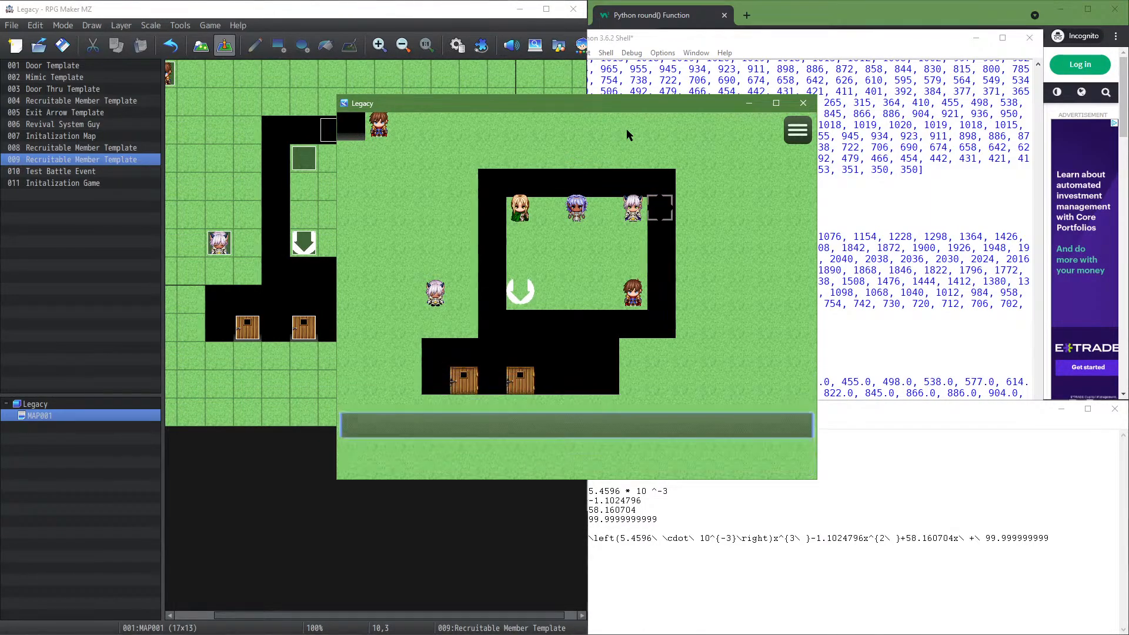
{"action": "key", "text": "Left"}
{"action": "key", "text": "Left"}
{"action": "key", "text": "Left"}
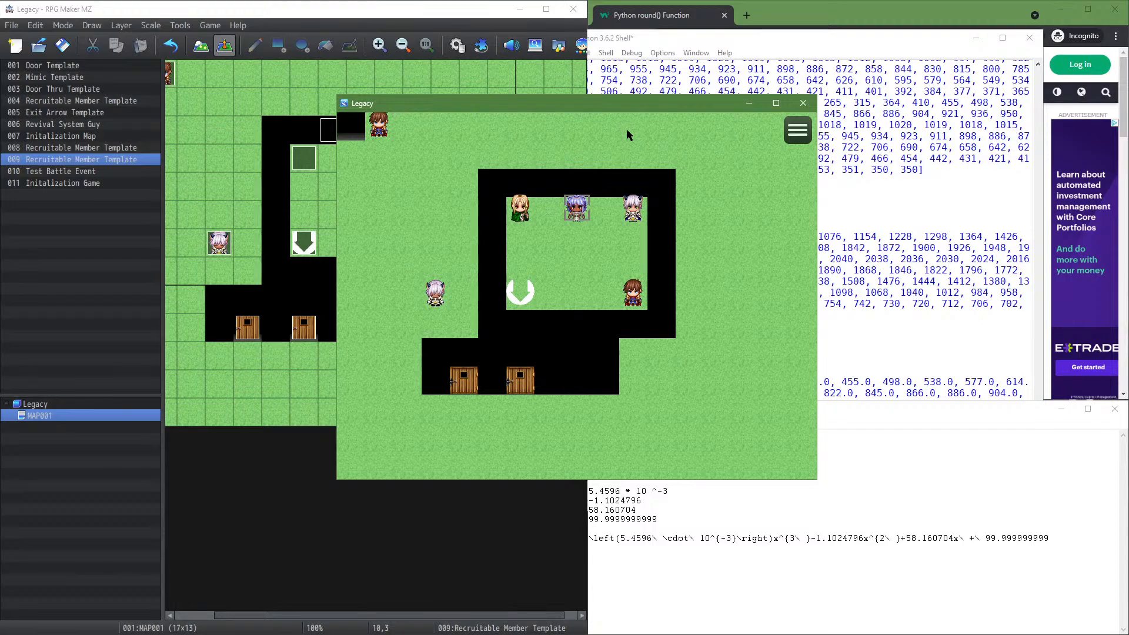
Move the cursor below the middle character, interact with the event on the starting tile, and dismiss its message
{"action": "key", "text": "Down"}
{"action": "key", "text": "Up"}
{"action": "key", "text": "Down"}
{"action": "key", "text": "Down"}
{"action": "key", "text": "Return"}
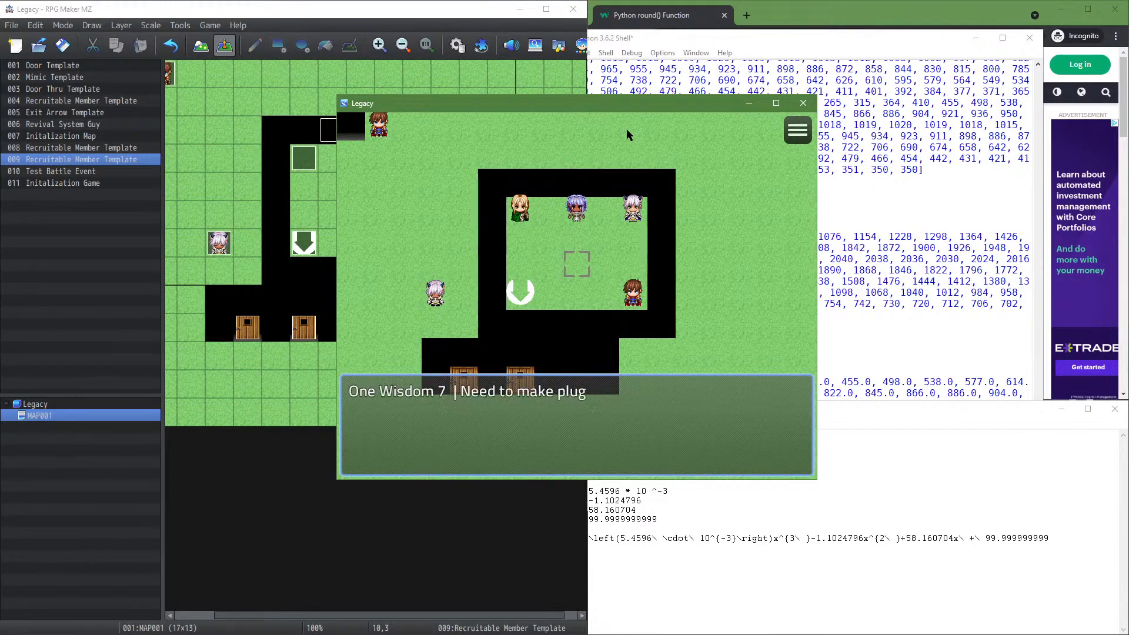
{"action": "key", "text": "Return"}
{"action": "key", "text": "Left"}
{"action": "key", "text": "Left"}
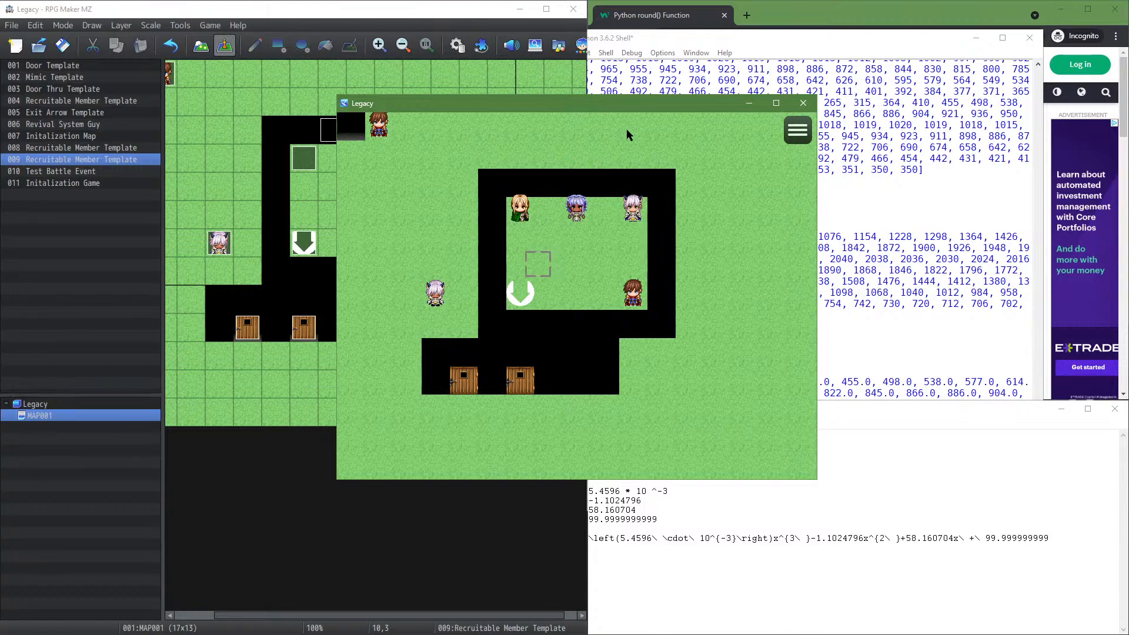
Move the cursor through the walls to the area below the doors and back inside, and recruit the leftmost character from the tile below it
{"action": "key", "text": "Down"}
{"action": "key", "text": "Up"}
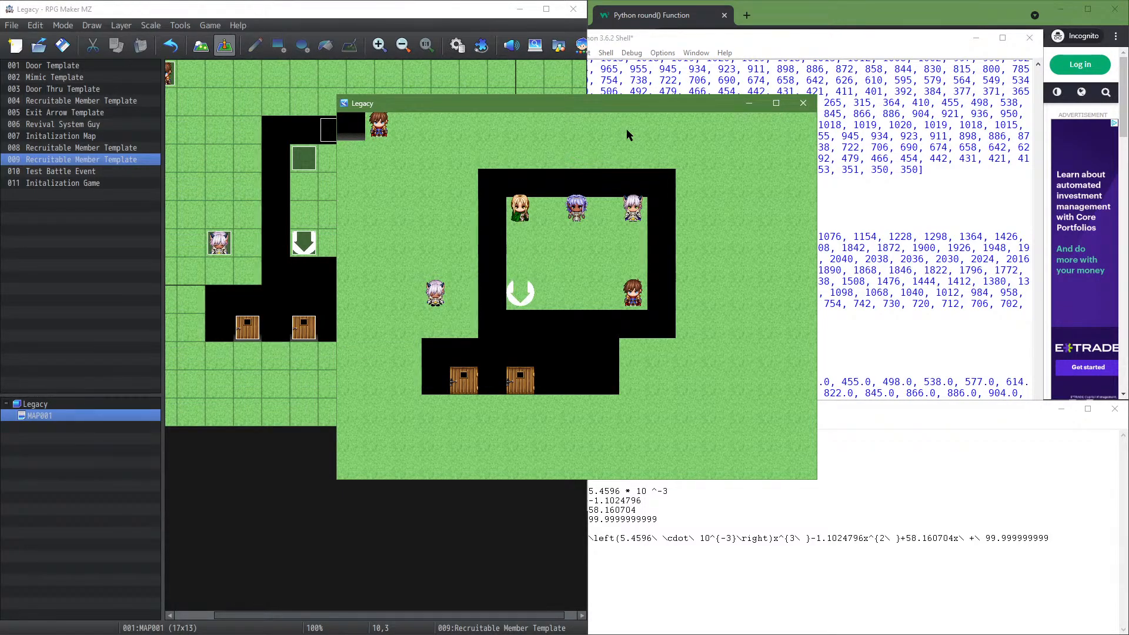
{"action": "key", "text": "Right"}
{"action": "key", "text": "Right"}
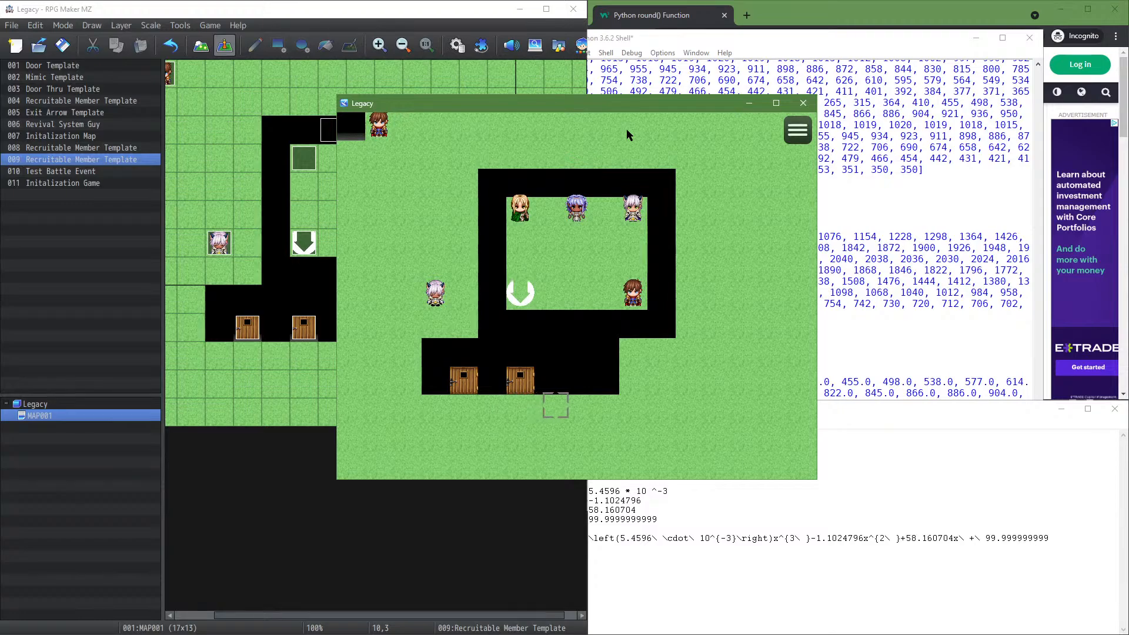
{"action": "key", "text": "Left"}
{"action": "key", "text": "Left"}
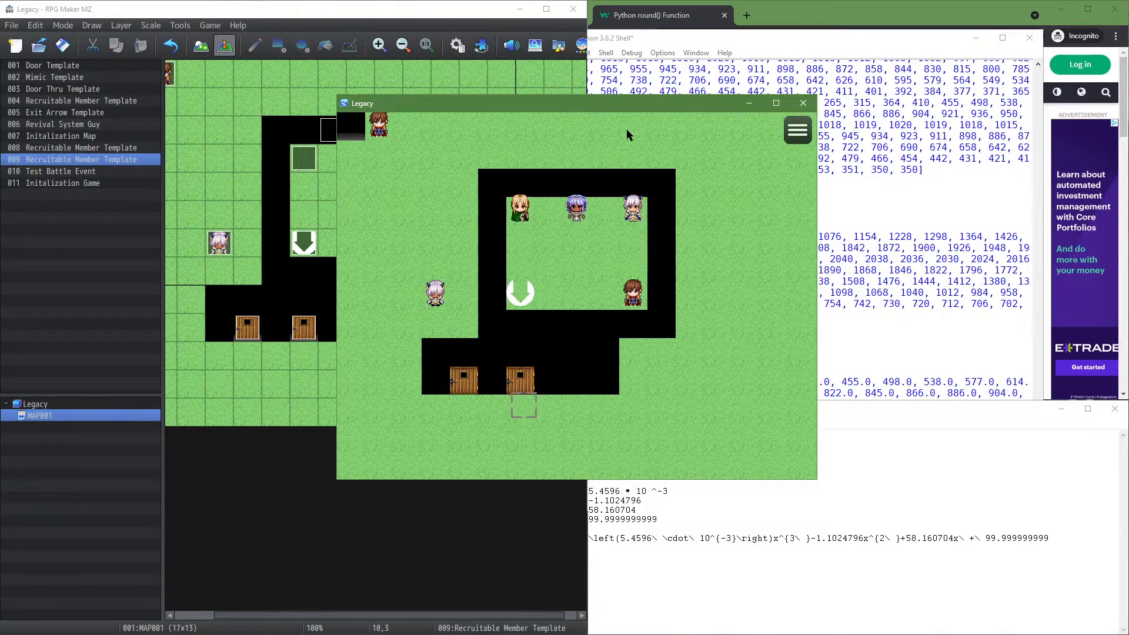
{"action": "key", "text": "Up"}
{"action": "key", "text": "Return"}
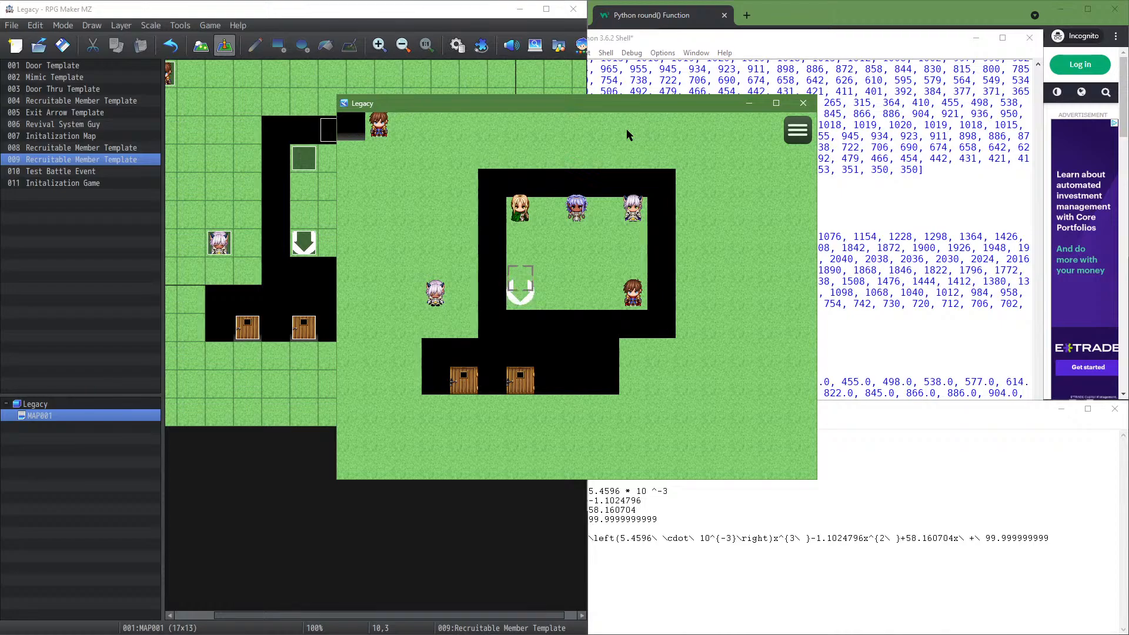
{"action": "key", "text": "Return"}
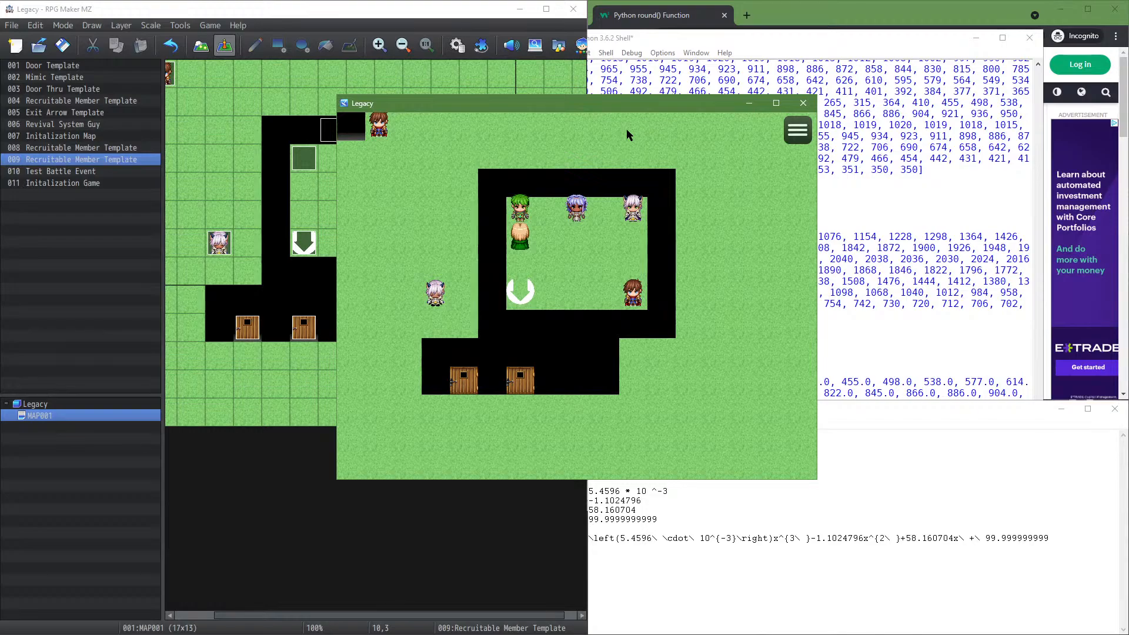
Restart the playtest, recruit the leftmost character in a new game, and end the playtest
{"action": "left_click", "coordinate": [800, 112]}
{"action": "left_click", "coordinate": [213, 25]}
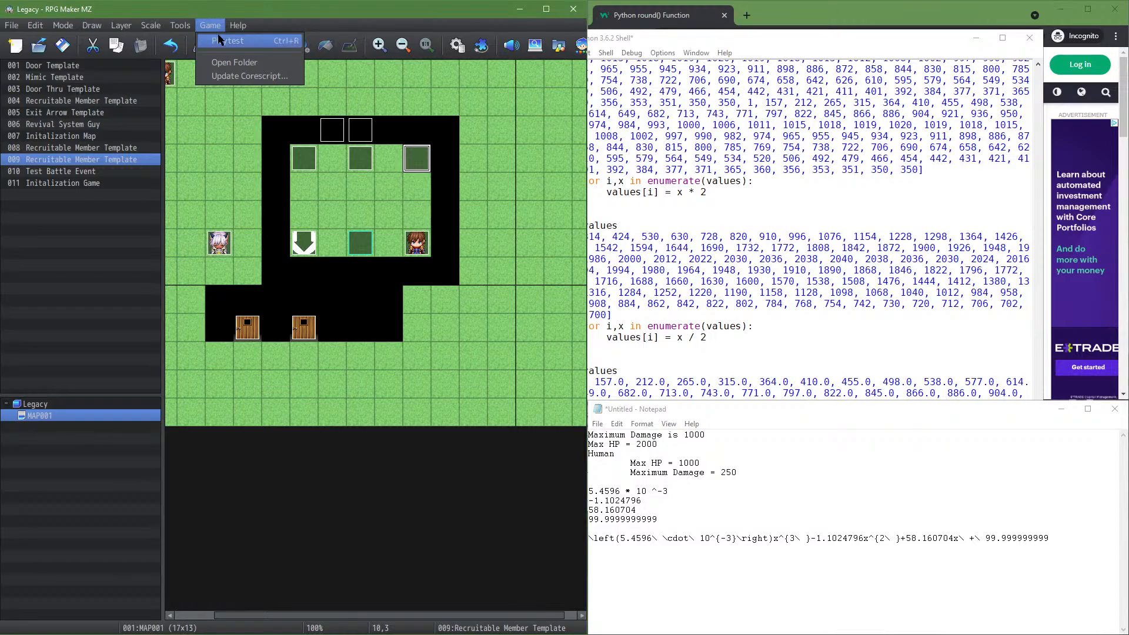
{"action": "left_click", "coordinate": [218, 30]}
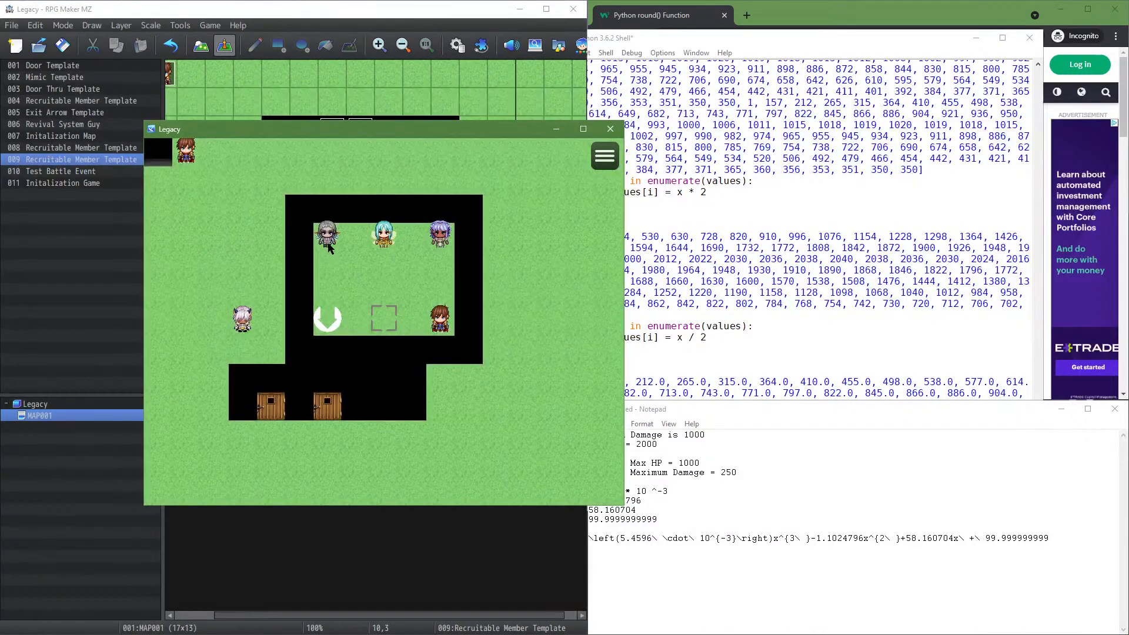
{"action": "left_click", "coordinate": [327, 242]}
{"action": "left_click", "coordinate": [329, 239]}
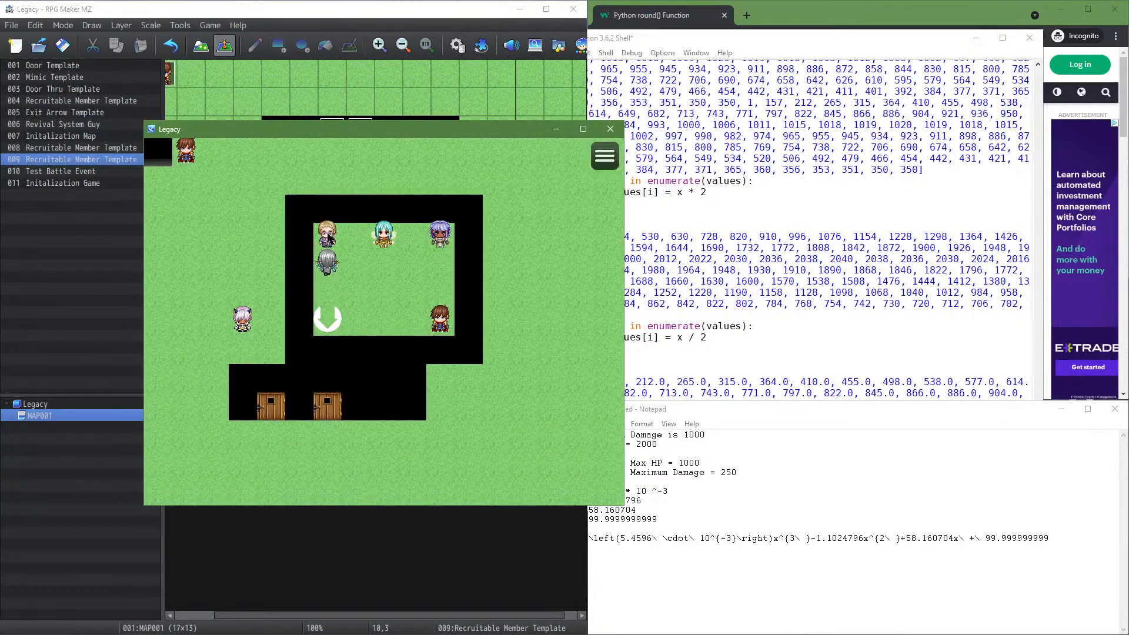
{"action": "left_click", "coordinate": [610, 129]}
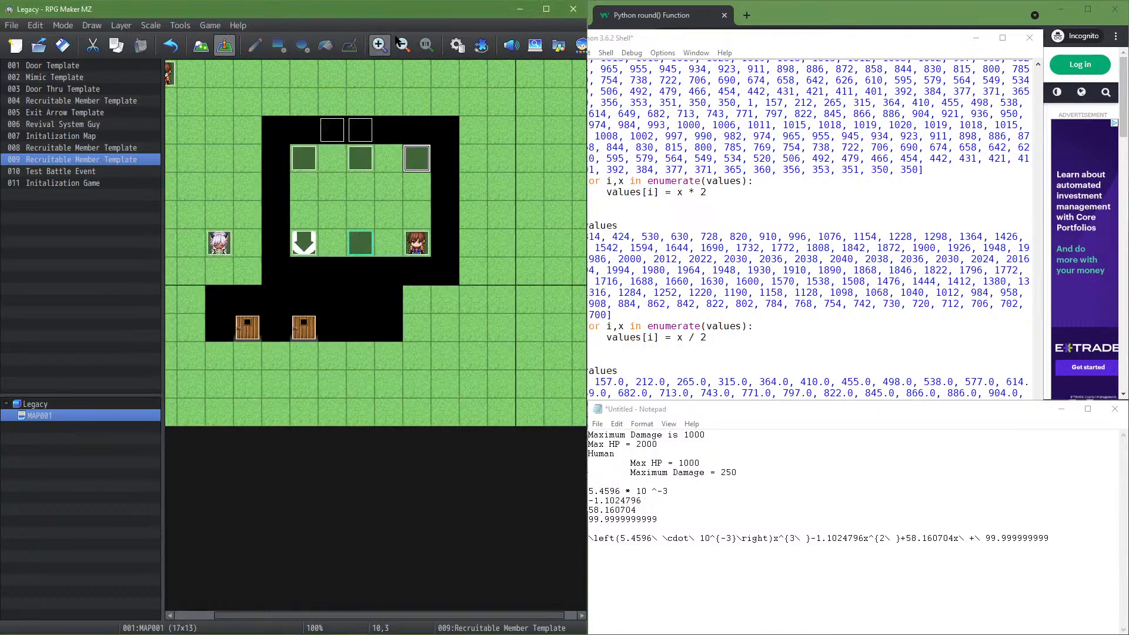
Review the Inital Selection common event, save the project, and start a new game in a playtest
{"action": "left_click", "coordinate": [458, 46]}
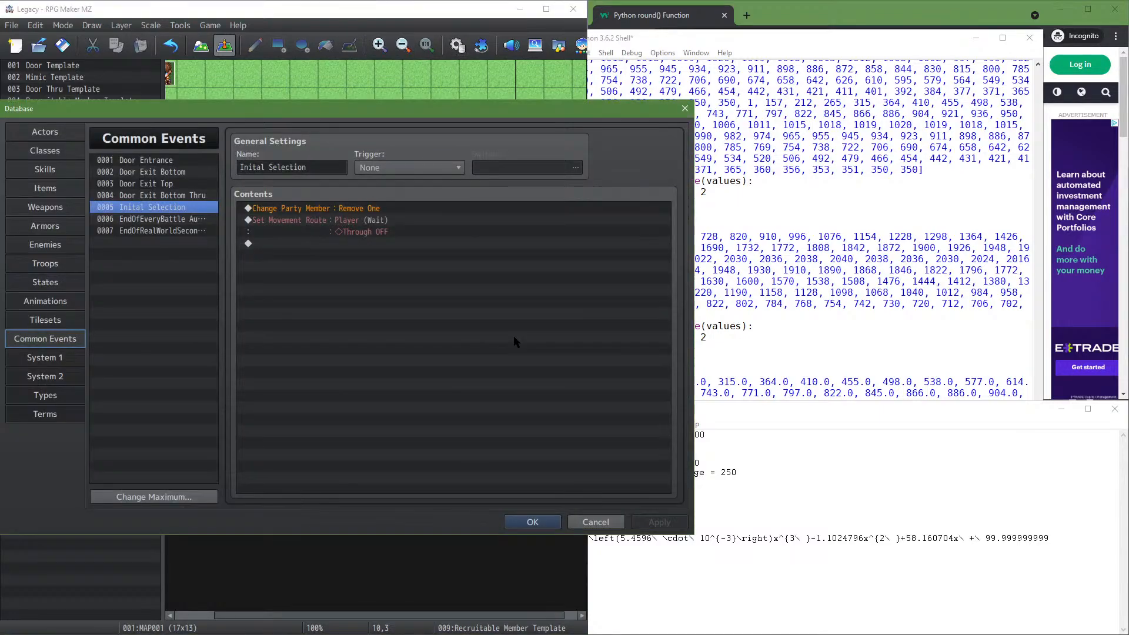
{"action": "left_click", "coordinate": [532, 522]}
{"action": "left_click", "coordinate": [209, 25]}
{"action": "left_click", "coordinate": [276, 62]}
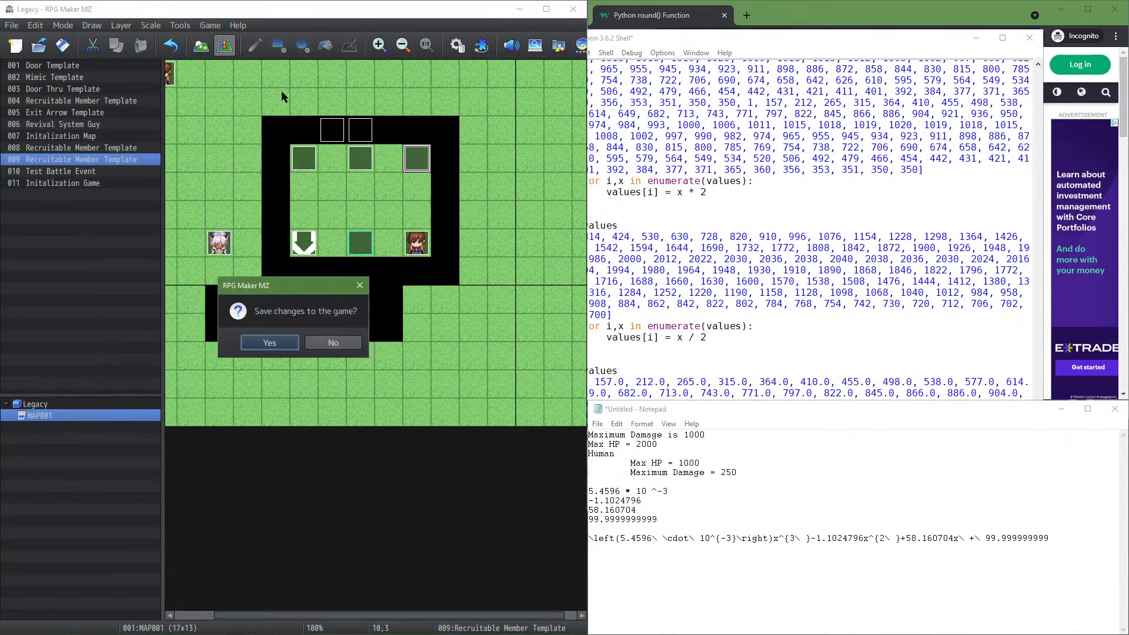
{"action": "left_click", "coordinate": [265, 344]}
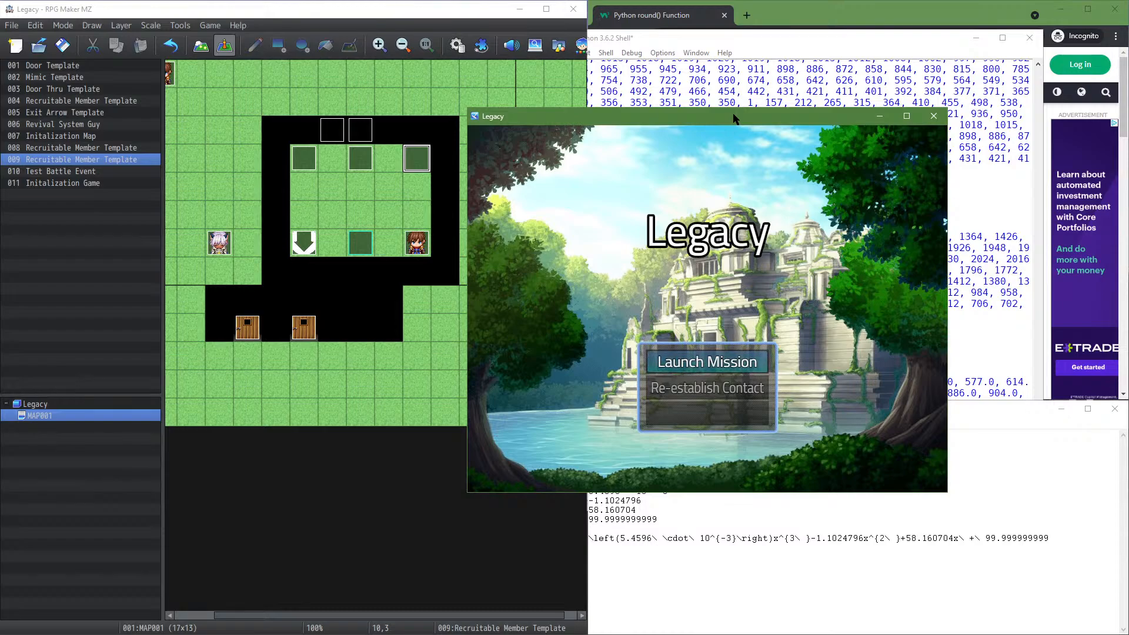
{"action": "key", "text": "Return"}
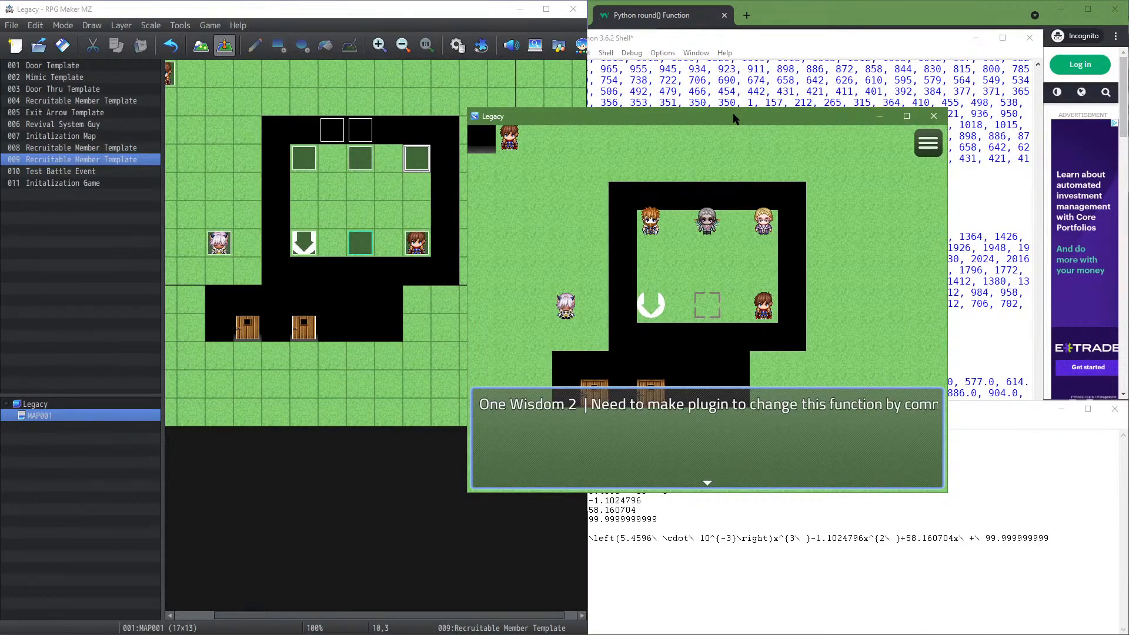
Test interacting with the middle recruitable character from the tile below and from its own tile, and end the playtest
{"action": "key", "text": "Return"}
{"action": "key", "text": "Return"}
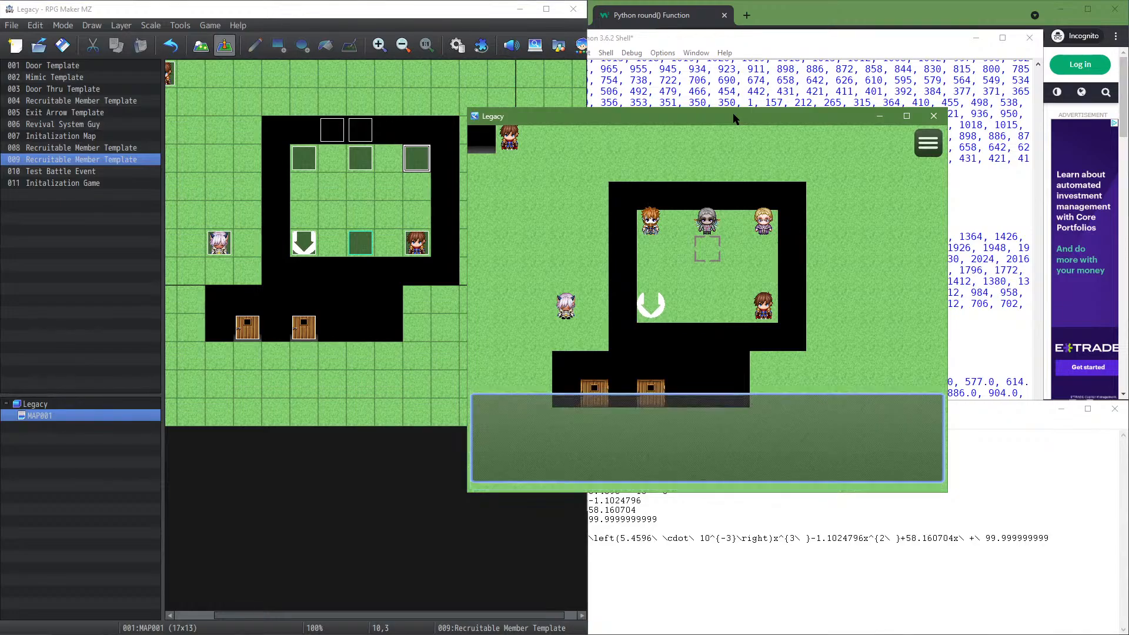
{"action": "key", "text": "Return"}
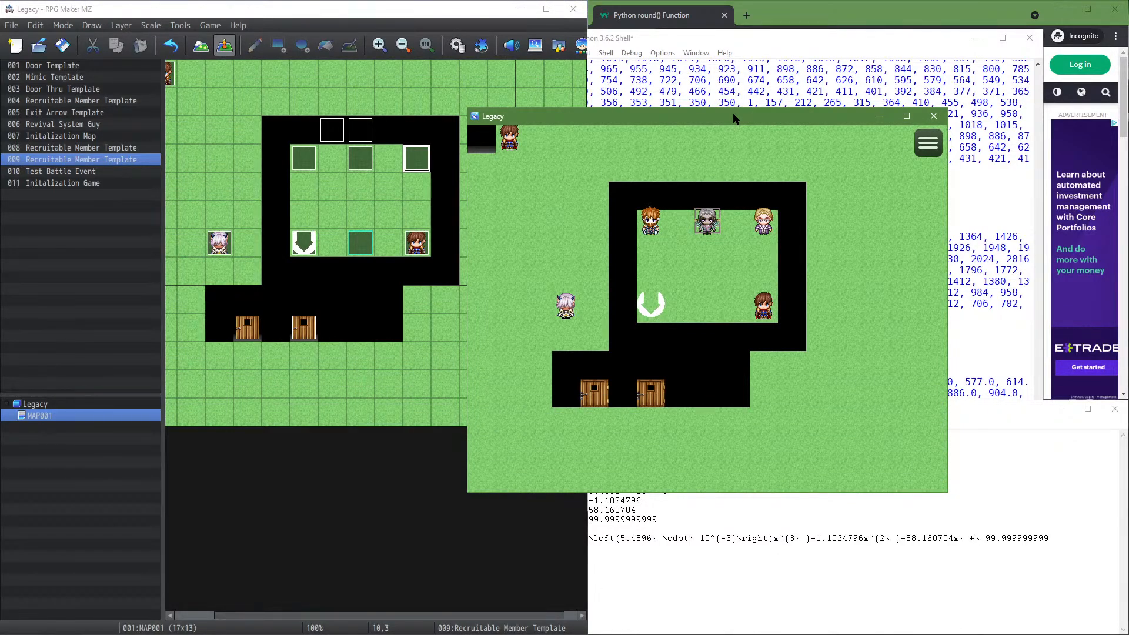
{"action": "left_click", "coordinate": [696, 227]}
{"action": "left_click", "coordinate": [698, 227]}
{"action": "left_click", "coordinate": [933, 116]}
Duplicate event 008's page as page 2, set that page's priority to Below characters, and save the event
{"action": "double_click", "coordinate": [365, 147]}
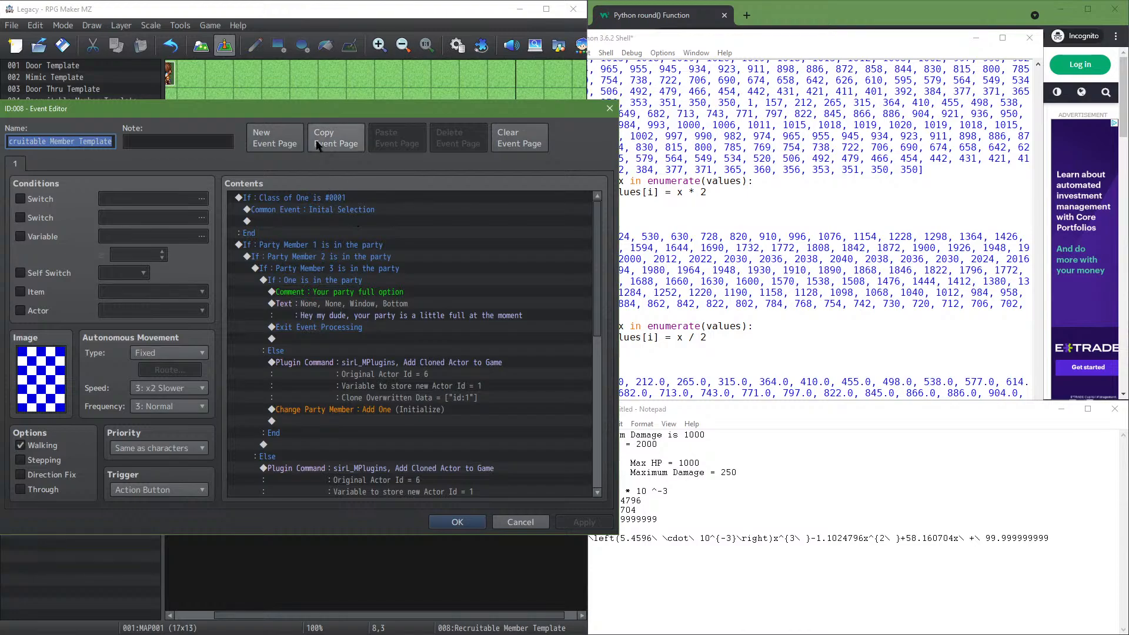
{"action": "left_click", "coordinate": [335, 140]}
{"action": "left_click", "coordinate": [381, 140]}
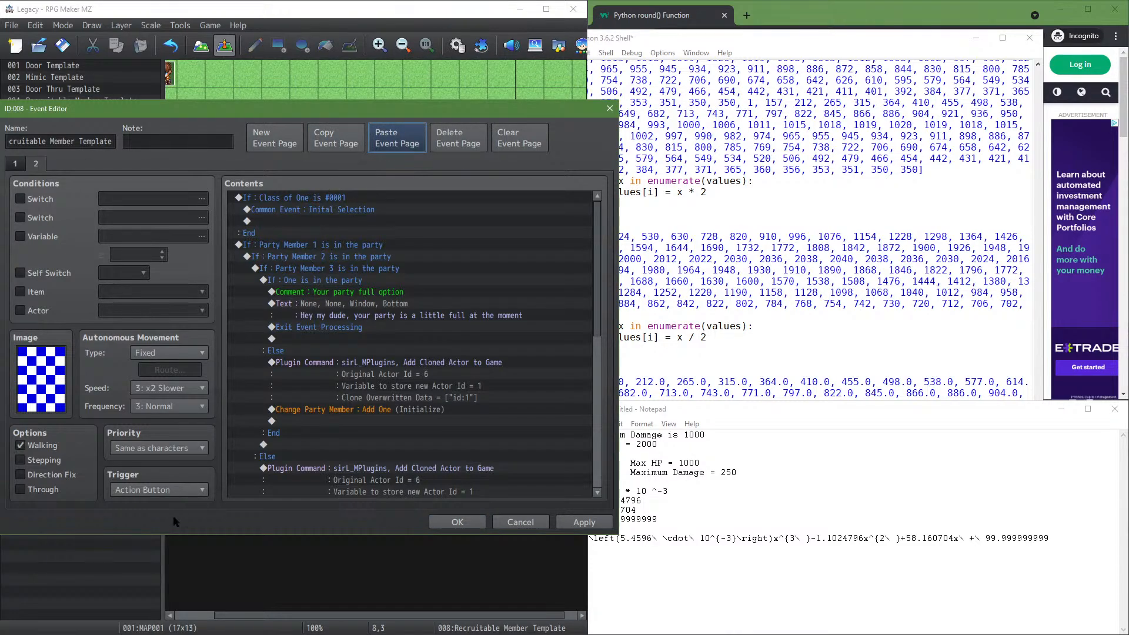
{"action": "left_click", "coordinate": [160, 490]}
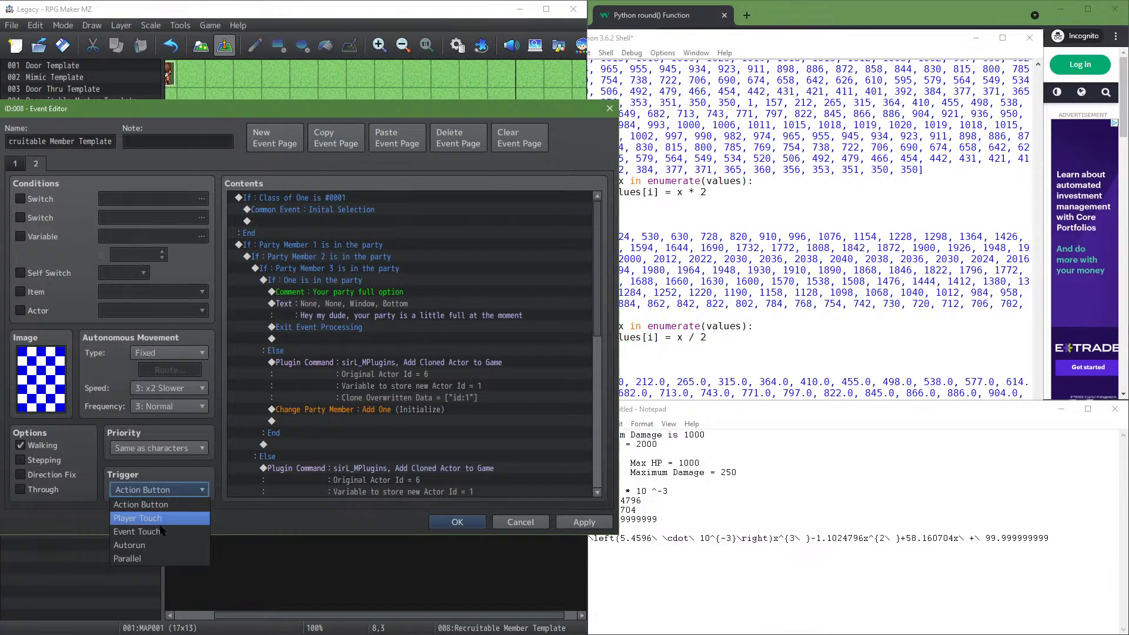
{"action": "left_click", "coordinate": [173, 447]}
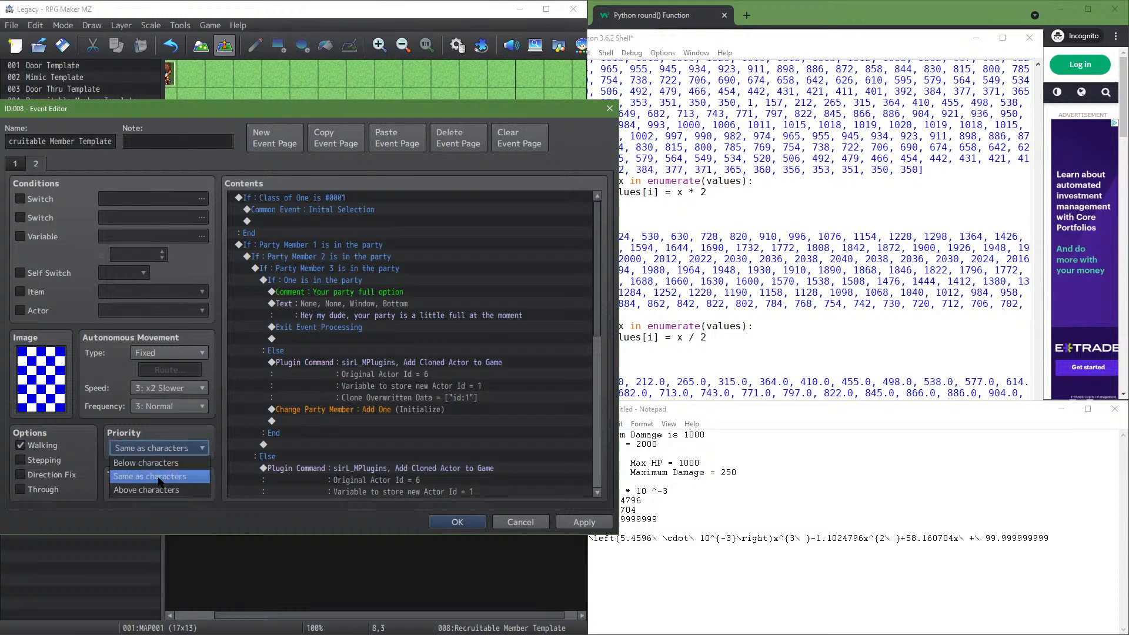
{"action": "left_click", "coordinate": [146, 463]}
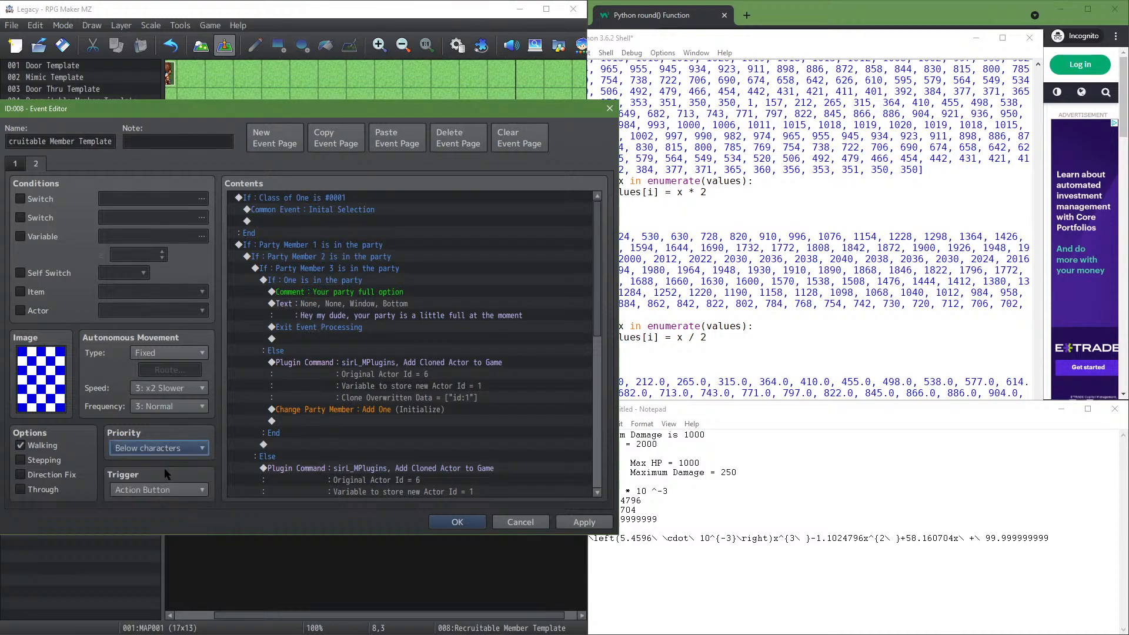
{"action": "left_click", "coordinate": [578, 523]}
{"action": "left_click", "coordinate": [473, 520]}
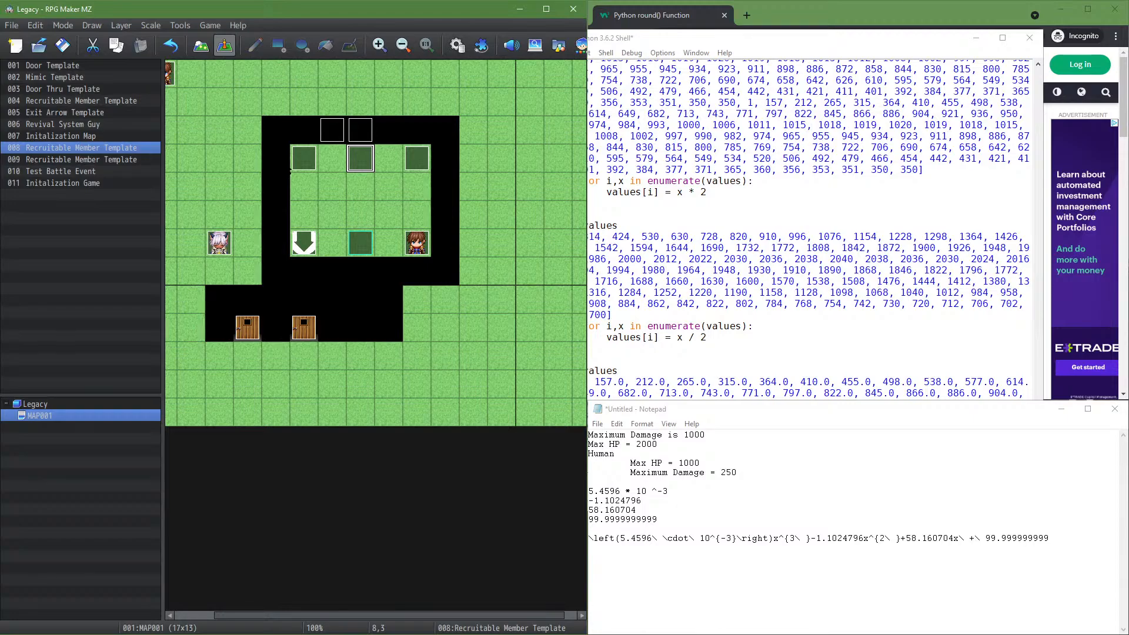
{"action": "left_click", "coordinate": [205, 26]}
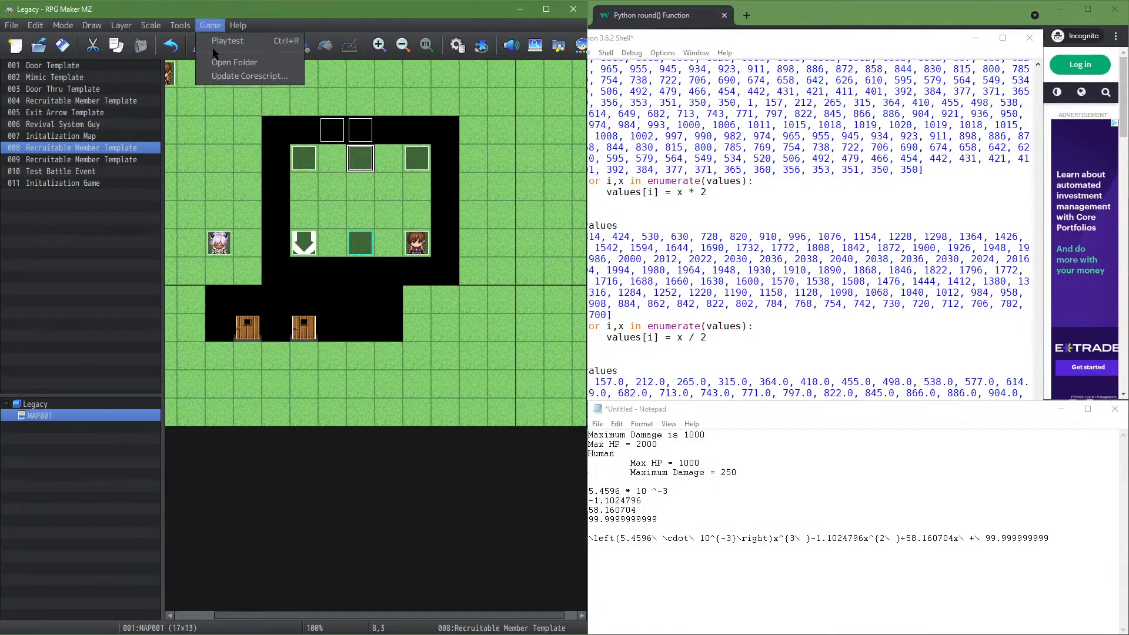
{"action": "left_click", "coordinate": [220, 50]}
{"action": "left_click", "coordinate": [334, 342]}
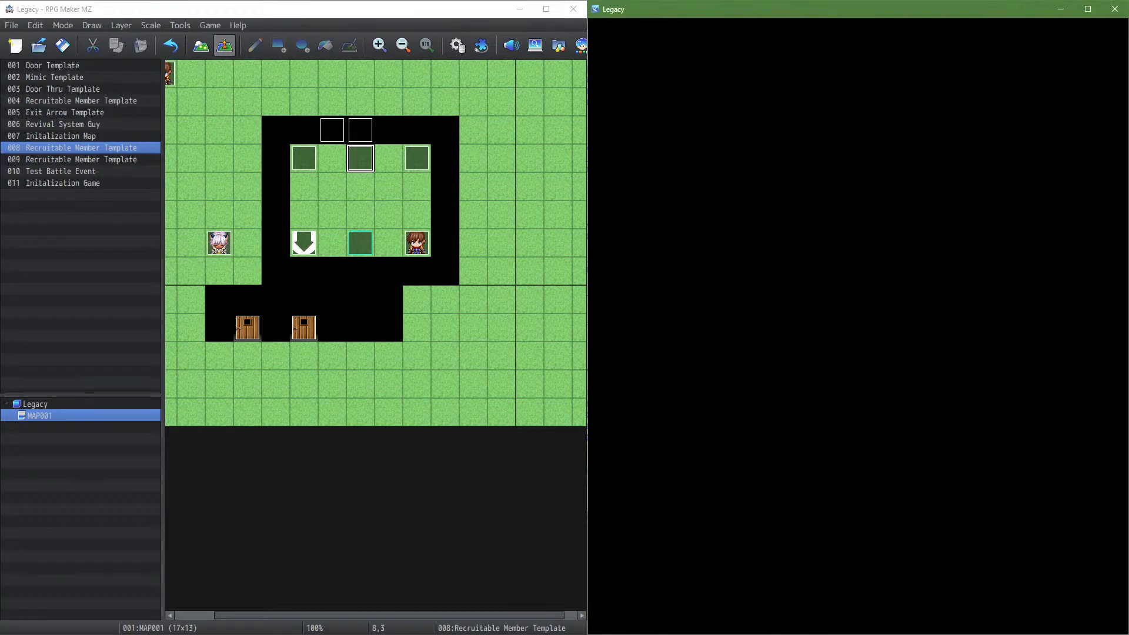
{"action": "left_click", "coordinate": [1104, 9]}
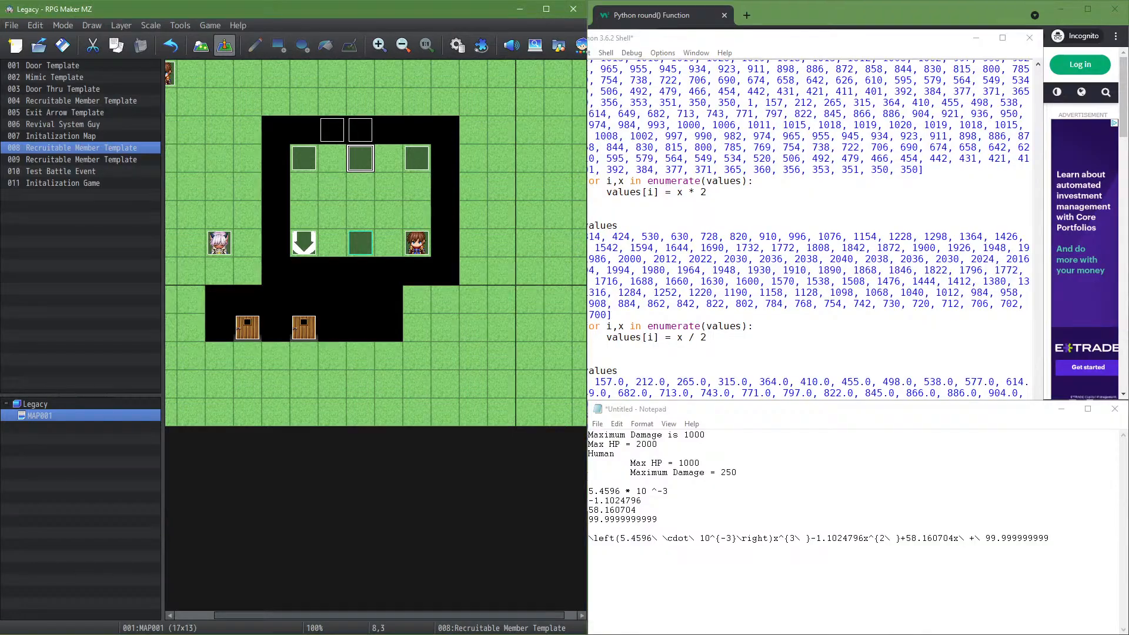
Look through the common events in the database and open EndOfRealWorldSecond
{"action": "left_click", "coordinate": [458, 46]}
{"action": "left_click", "coordinate": [45, 151]}
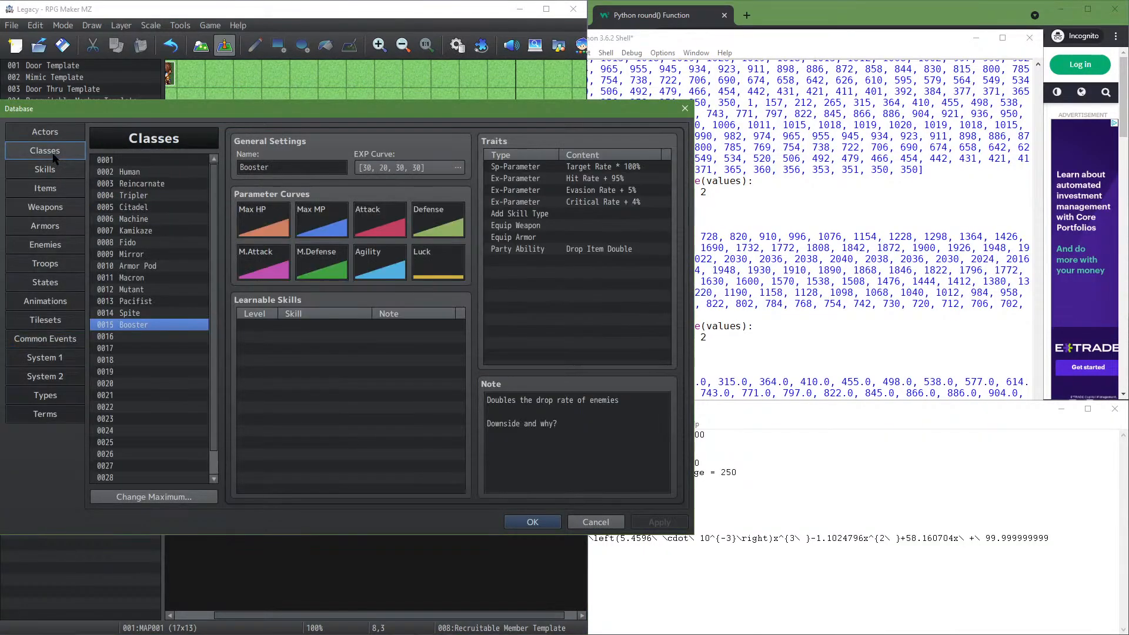
{"action": "left_click", "coordinate": [53, 339]}
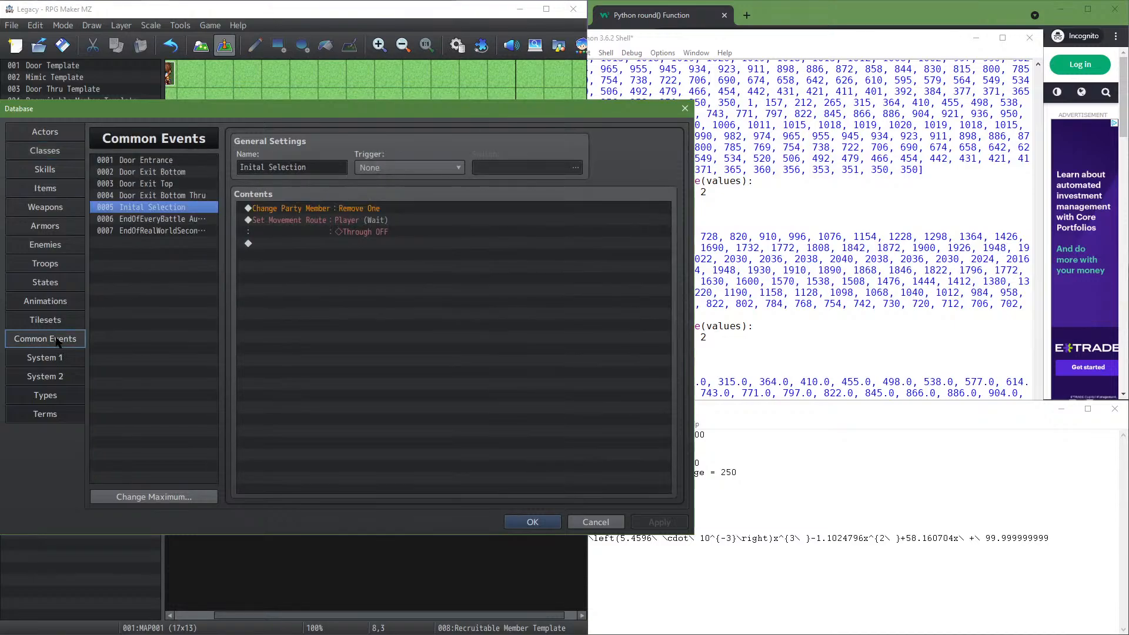
{"action": "left_click", "coordinate": [160, 220]}
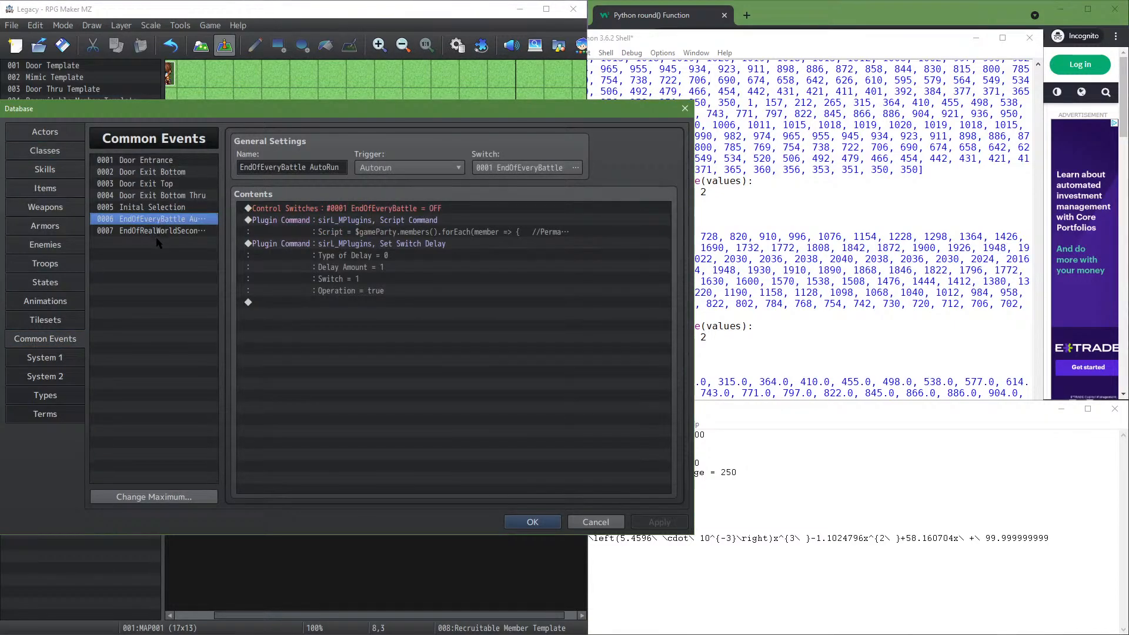
{"action": "left_click", "coordinate": [158, 232]}
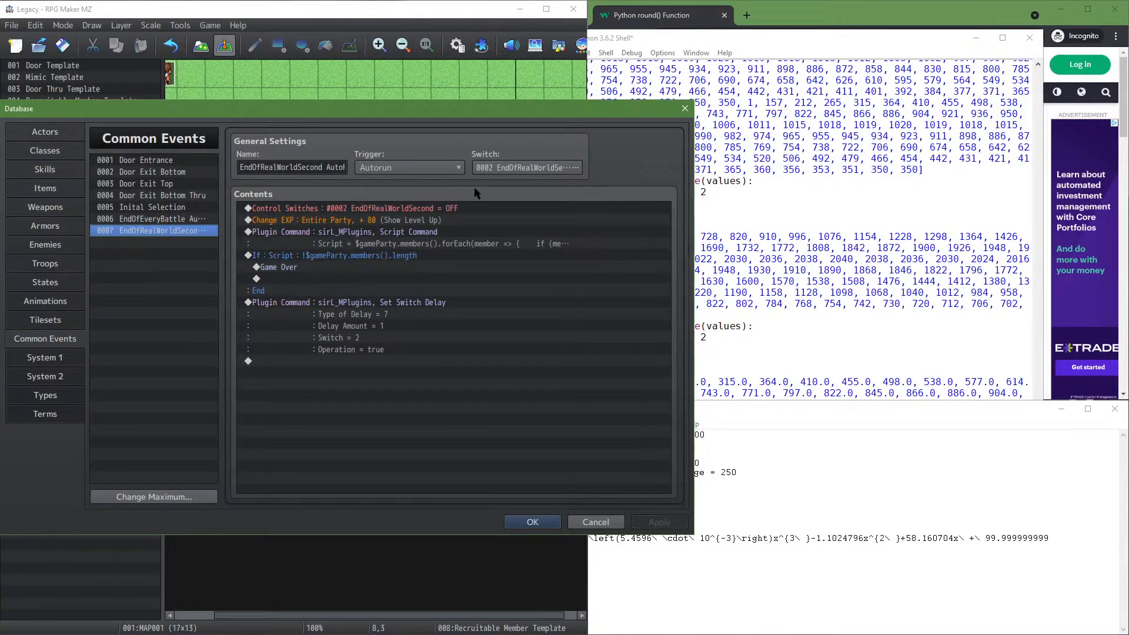
{"action": "left_click", "coordinate": [488, 209]}
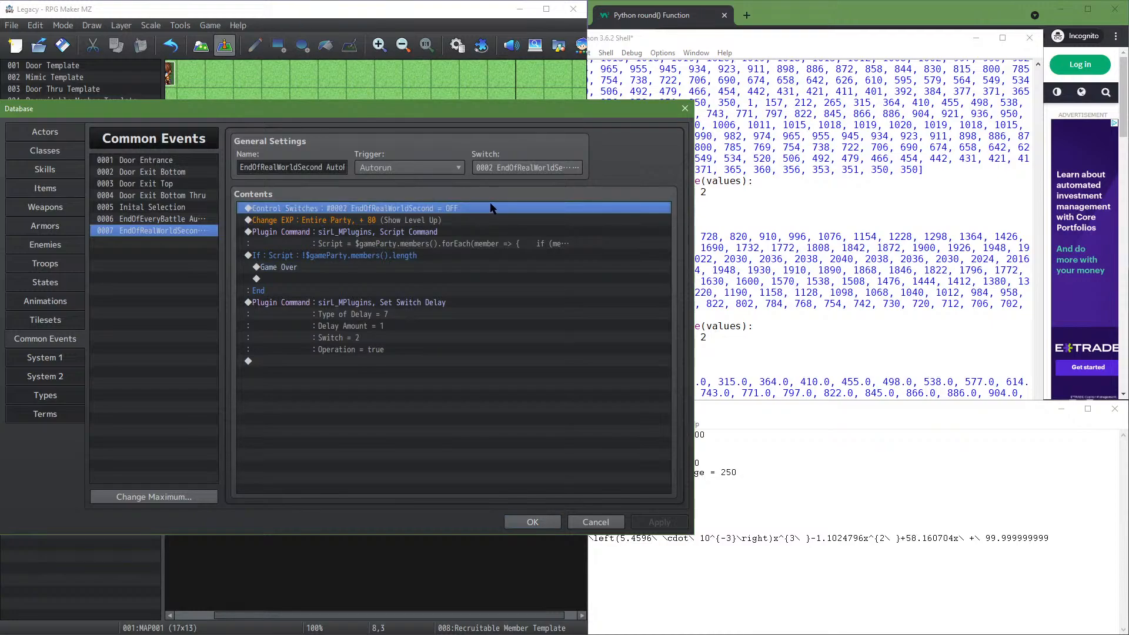
Insert a conditional branch above the Change EXP command that checks whether actor One has class 0001
{"action": "left_click", "coordinate": [442, 222]}
{"action": "right_click", "coordinate": [445, 222]}
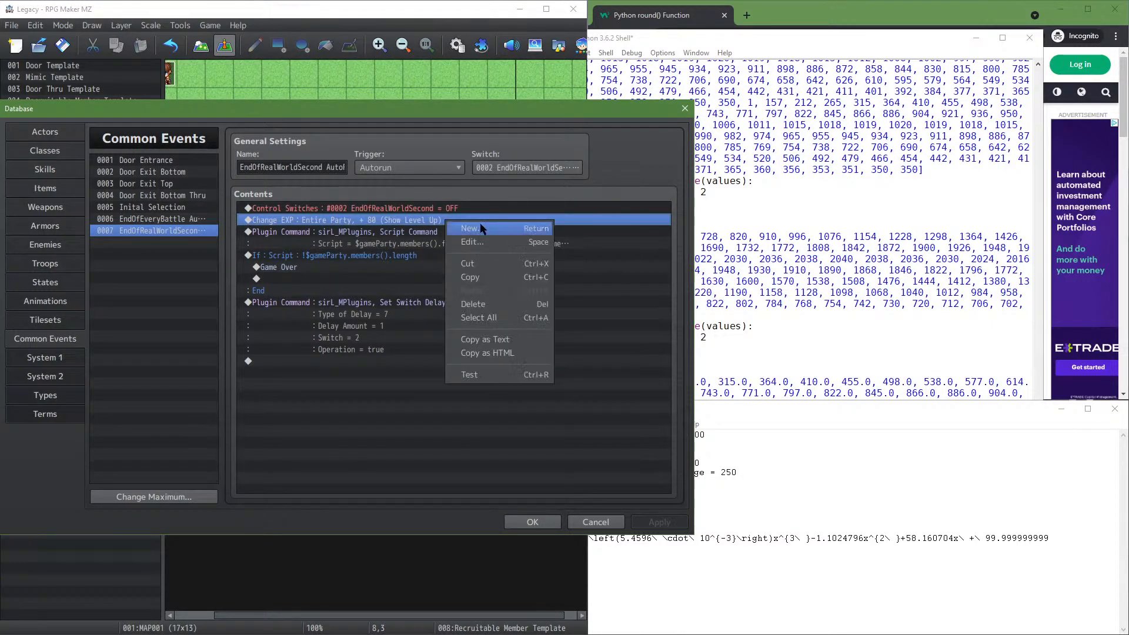
{"action": "left_click", "coordinate": [482, 229]}
{"action": "left_click", "coordinate": [310, 171]}
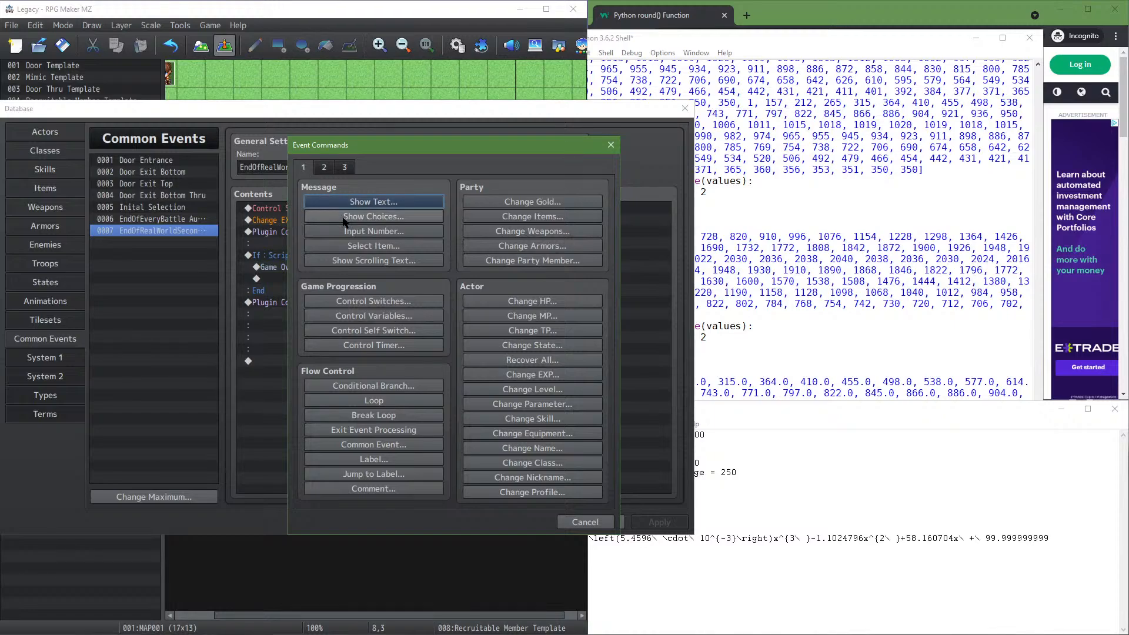
{"action": "left_click", "coordinate": [369, 385]}
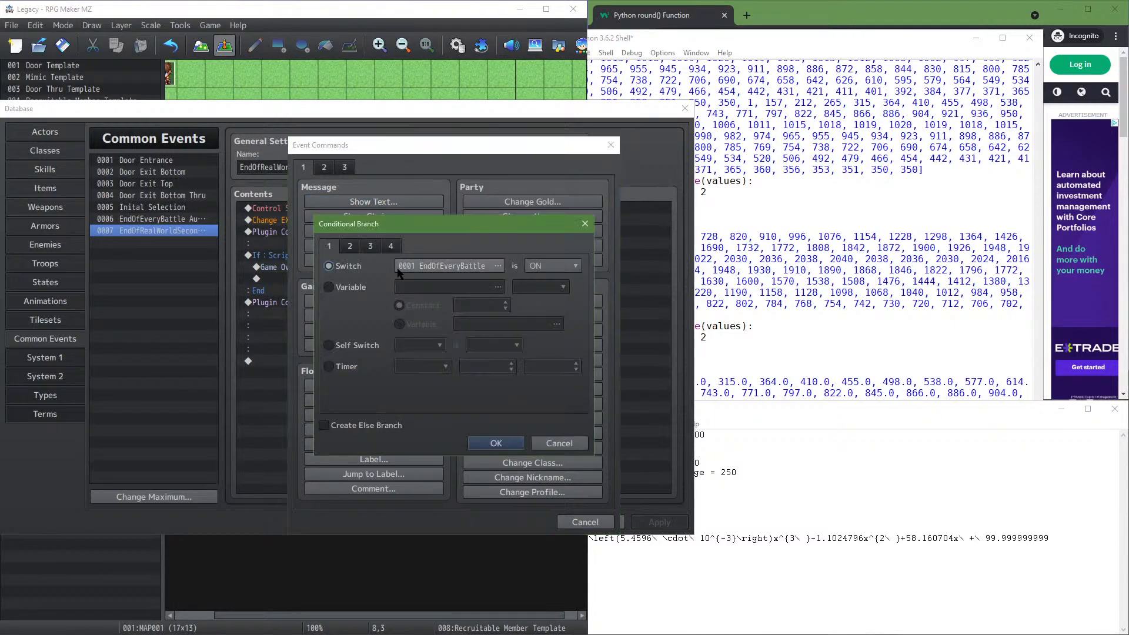
{"action": "left_click", "coordinate": [356, 247]}
{"action": "left_click", "coordinate": [329, 266]}
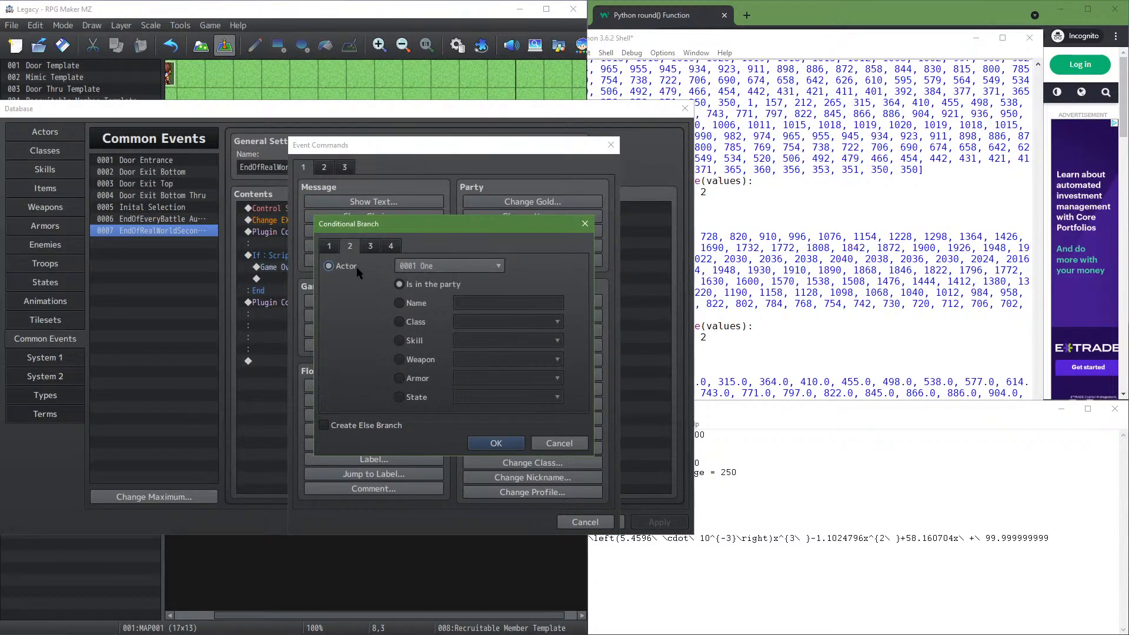
{"action": "left_click", "coordinate": [400, 322]}
{"action": "left_click", "coordinate": [495, 443]}
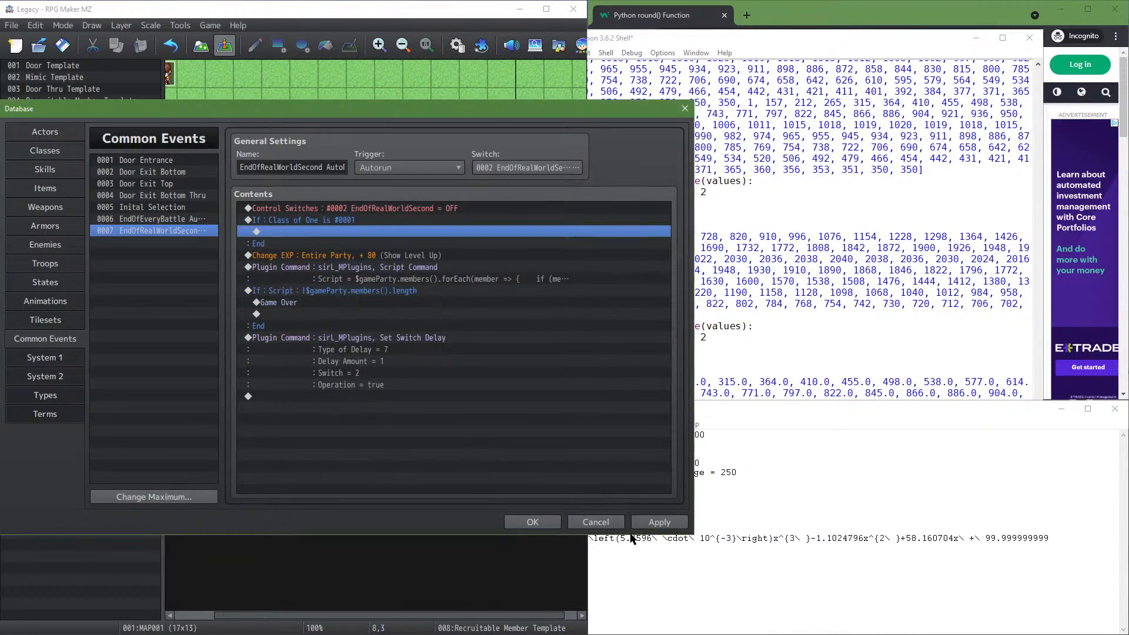
Move the Change EXP command inside the class-of-One branch and apply the database changes
{"action": "left_click", "coordinate": [382, 259]}
{"action": "key", "text": "ctrl+x"}
{"action": "left_click", "coordinate": [372, 235]}
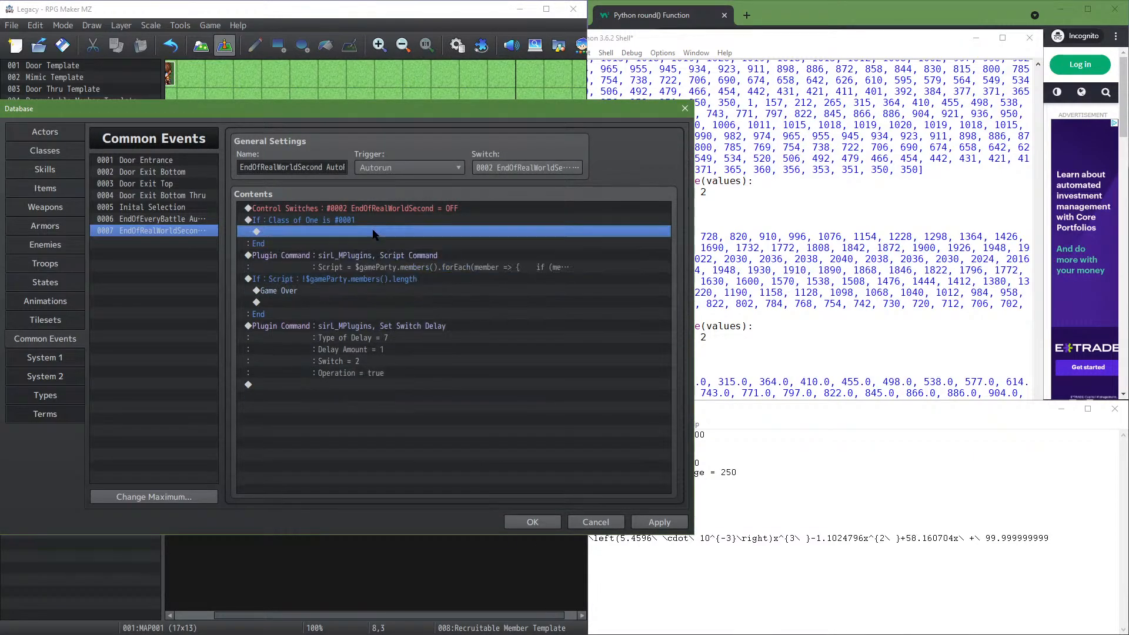
{"action": "key", "text": "ctrl+v"}
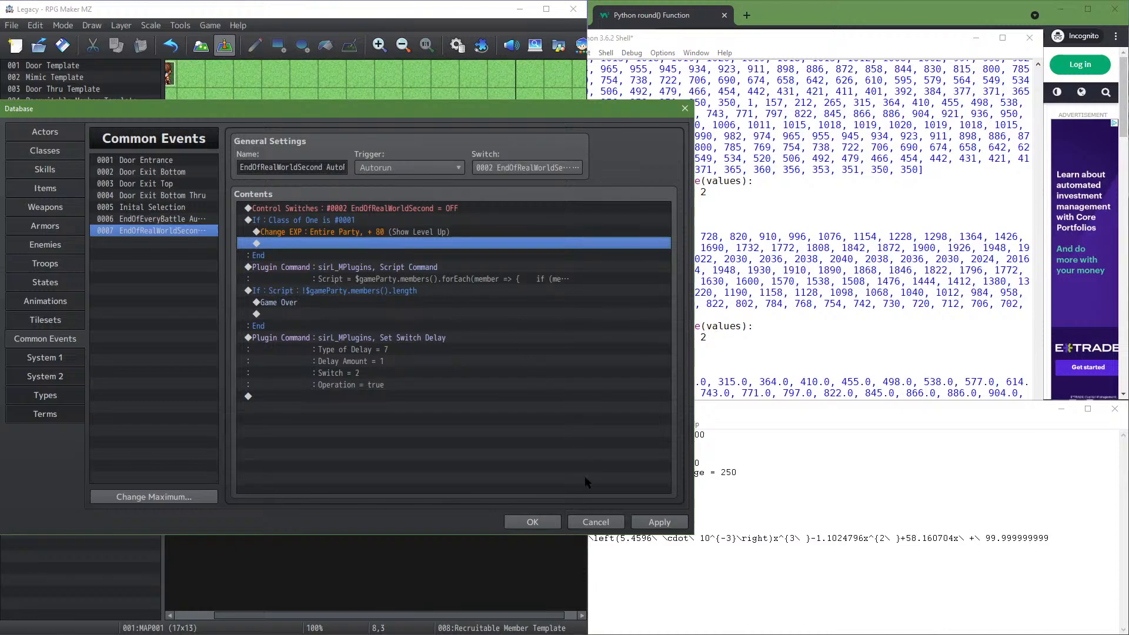
{"action": "left_click", "coordinate": [660, 522]}
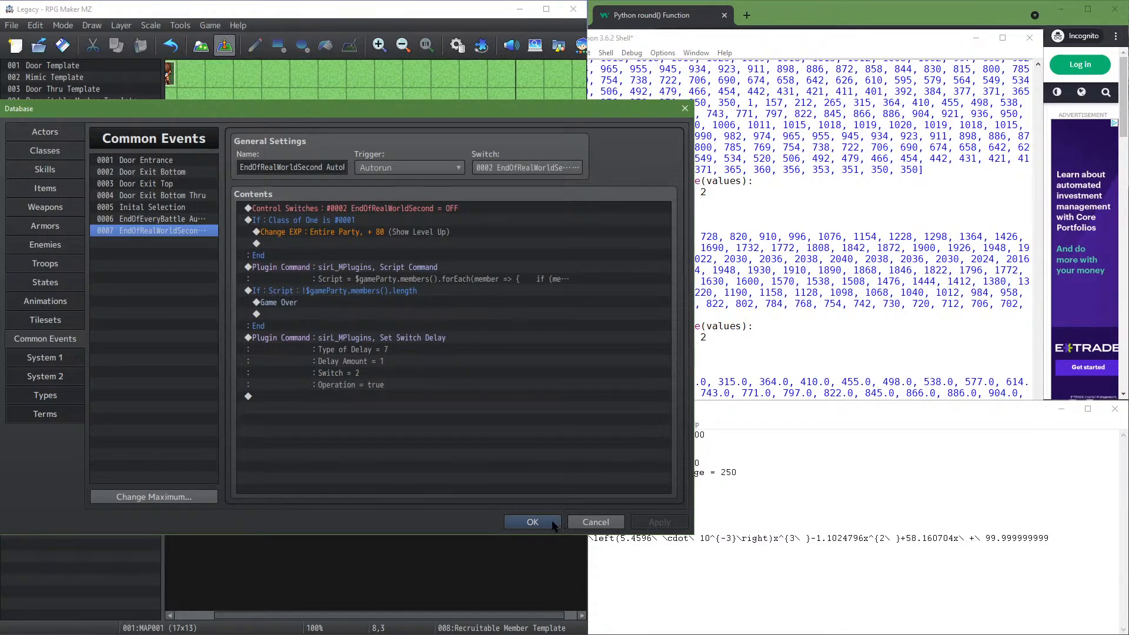
{"action": "left_click", "coordinate": [535, 522]}
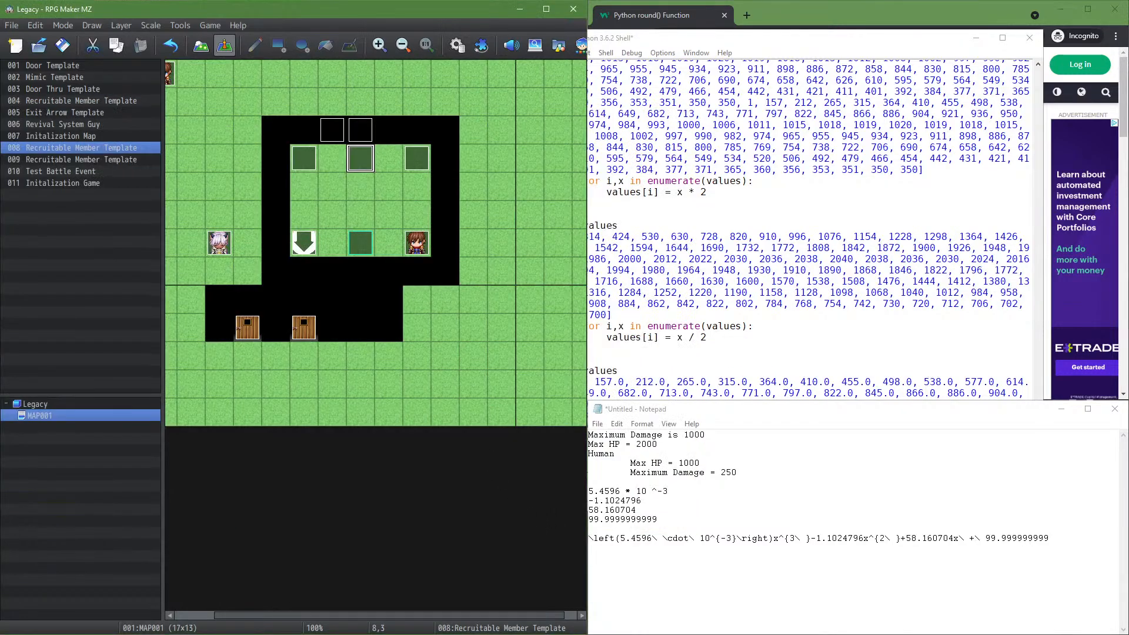
Save the project and start a new game in a playtest
{"action": "left_click", "coordinate": [212, 25]}
{"action": "left_click", "coordinate": [227, 51]}
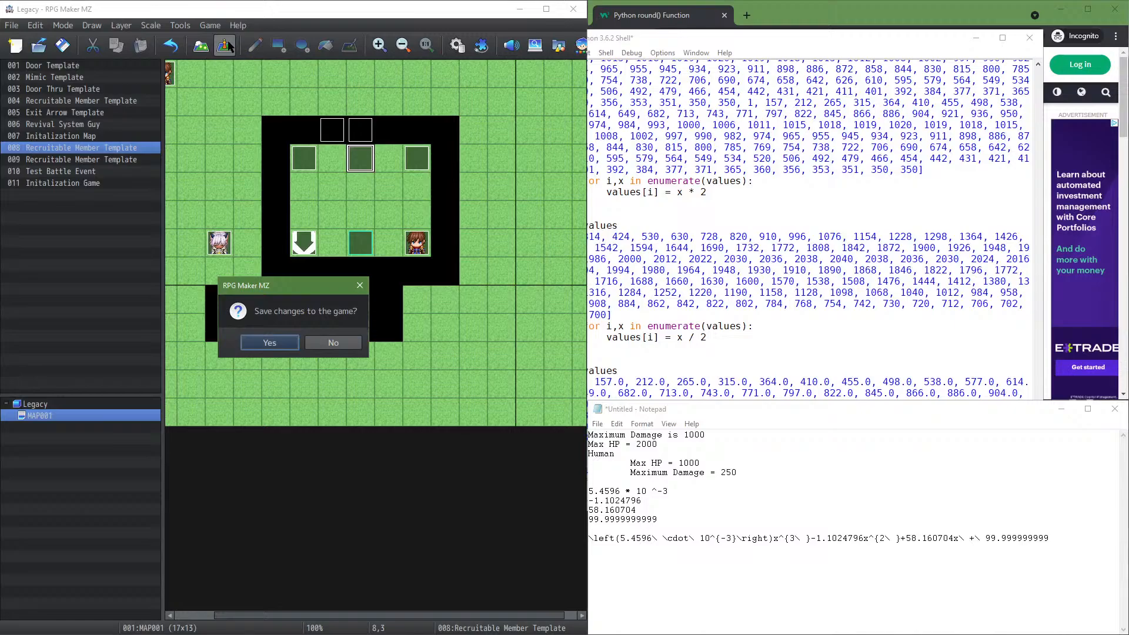
{"action": "left_click", "coordinate": [288, 346]}
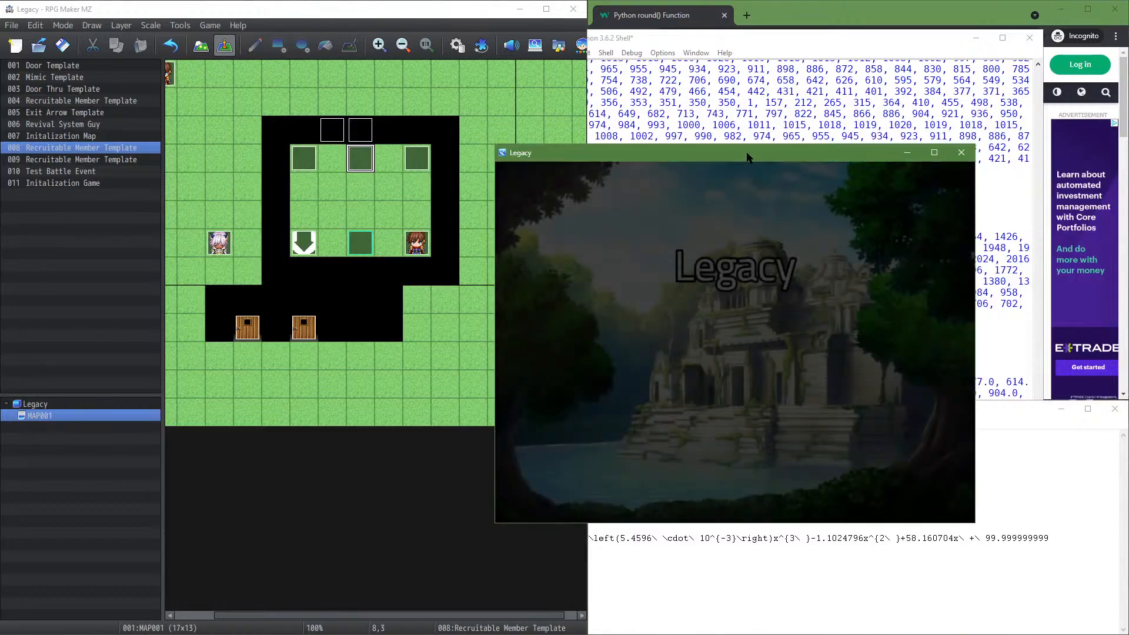
{"action": "left_click_drag", "start_coordinate": [751, 154], "coordinate": [520, 104]}
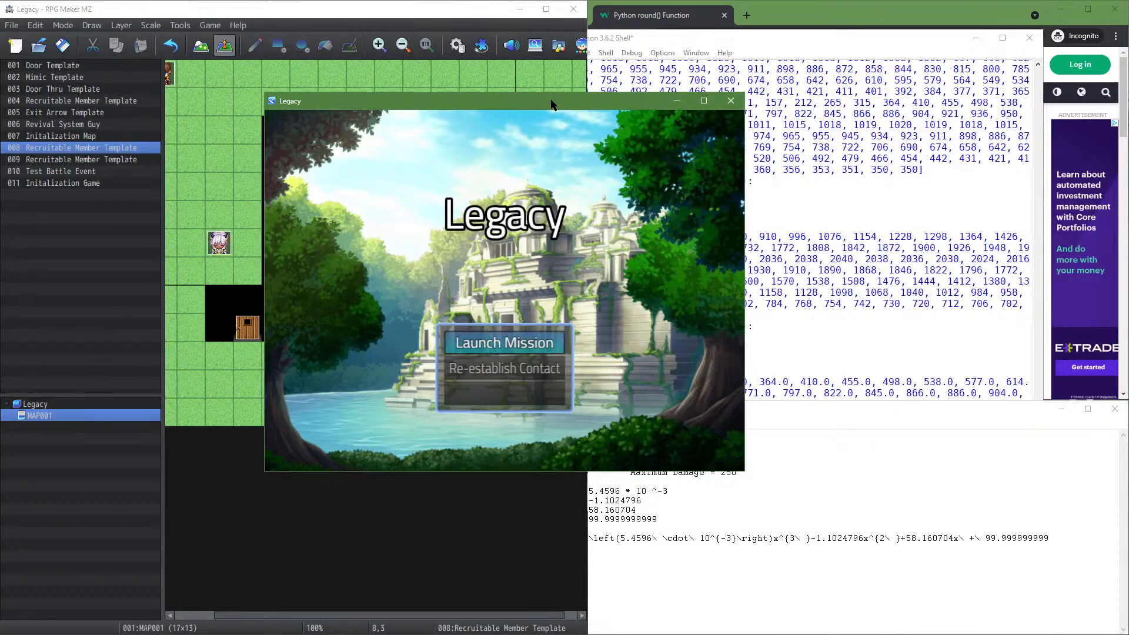
{"action": "key", "text": "Return"}
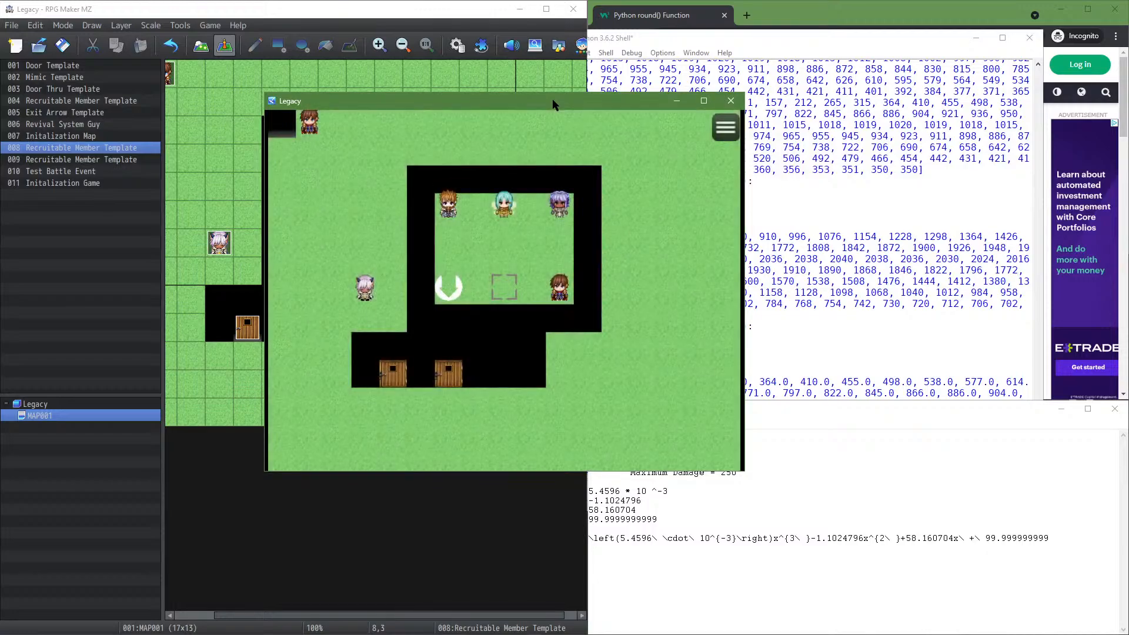
Test recruiting the middle character of the upper row in the game and end the playtest
{"action": "key", "text": "Return"}
{"action": "key", "text": "Return"}
{"action": "key", "text": "Return"}
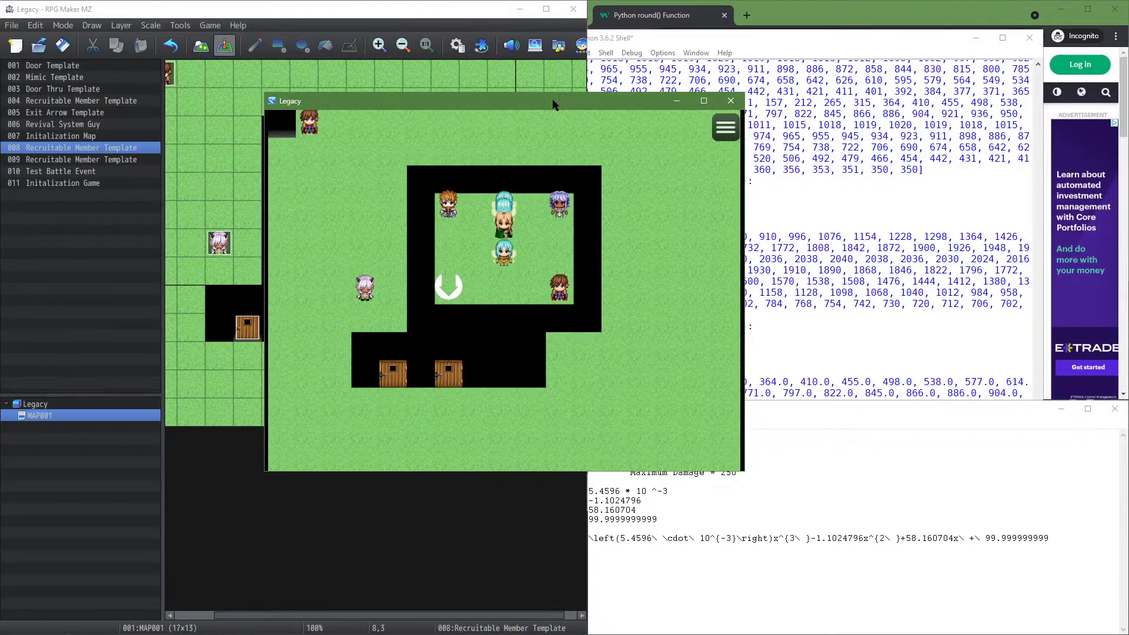
{"action": "left_click", "coordinate": [727, 101]}
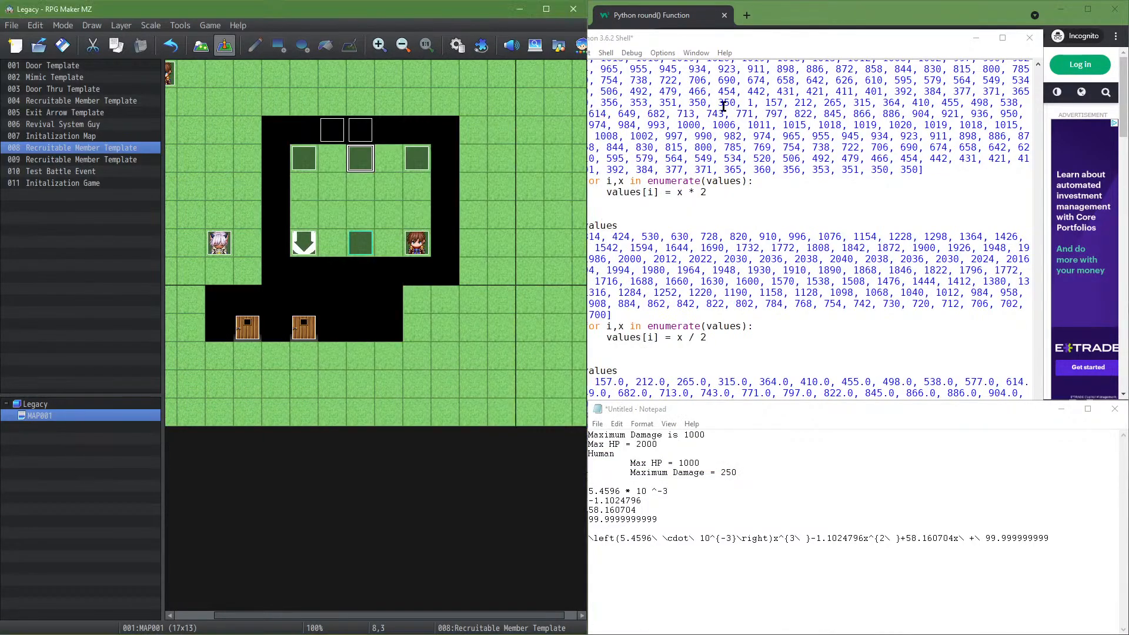
Delete page 1 of event 008, set the remaining page's priority to Same as characters, and save the event
{"action": "double_click", "coordinate": [370, 164]}
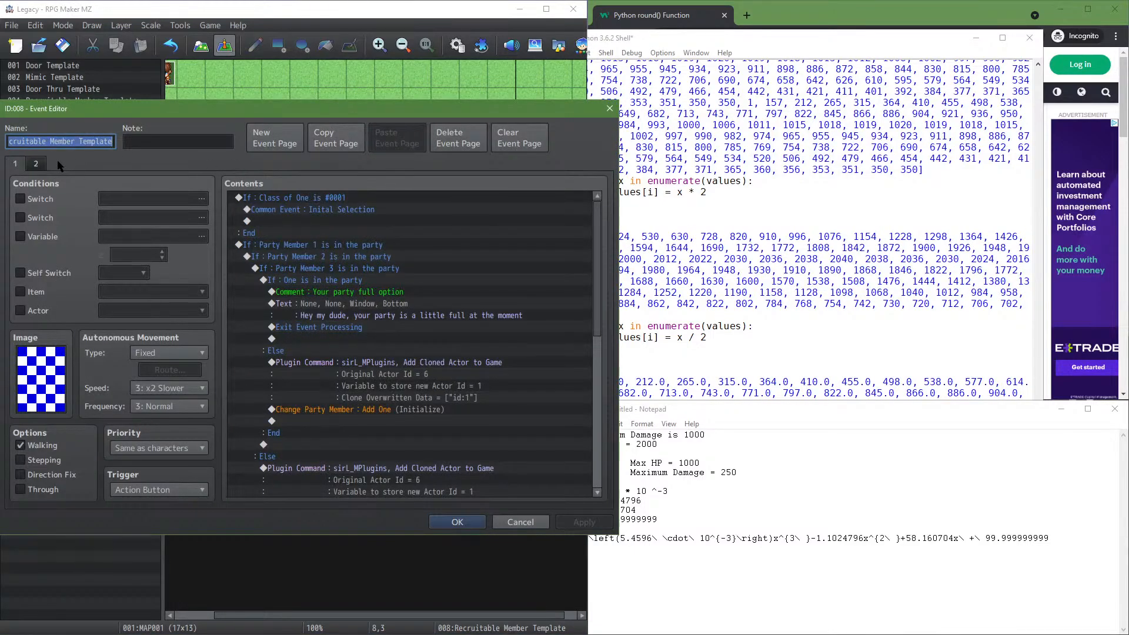
{"action": "left_click", "coordinate": [36, 163]}
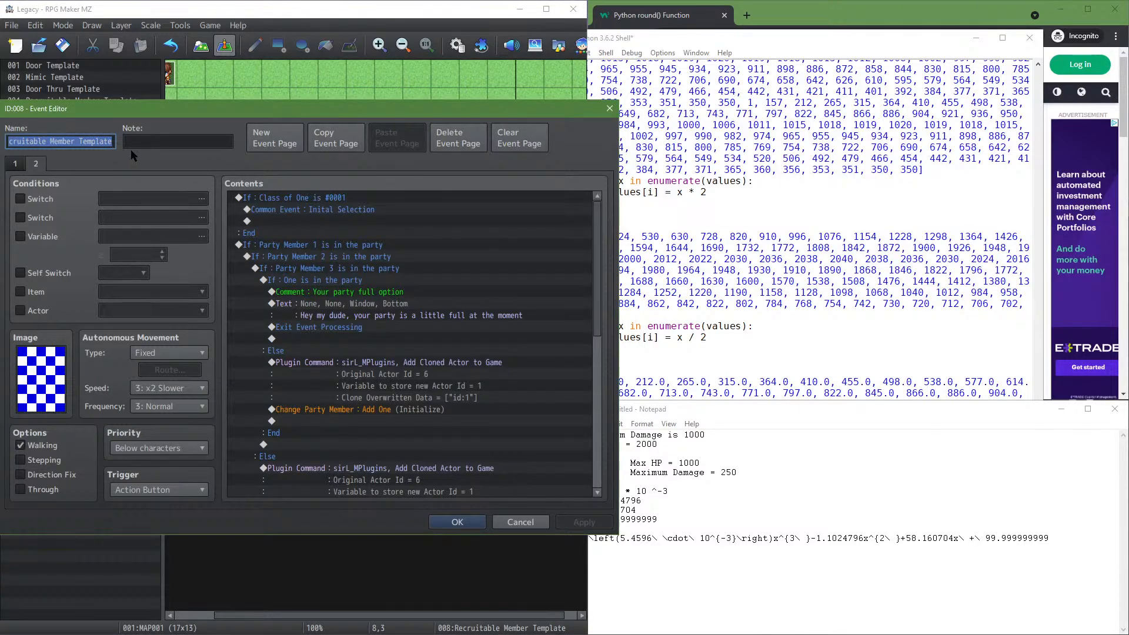
{"action": "left_click", "coordinate": [17, 166]}
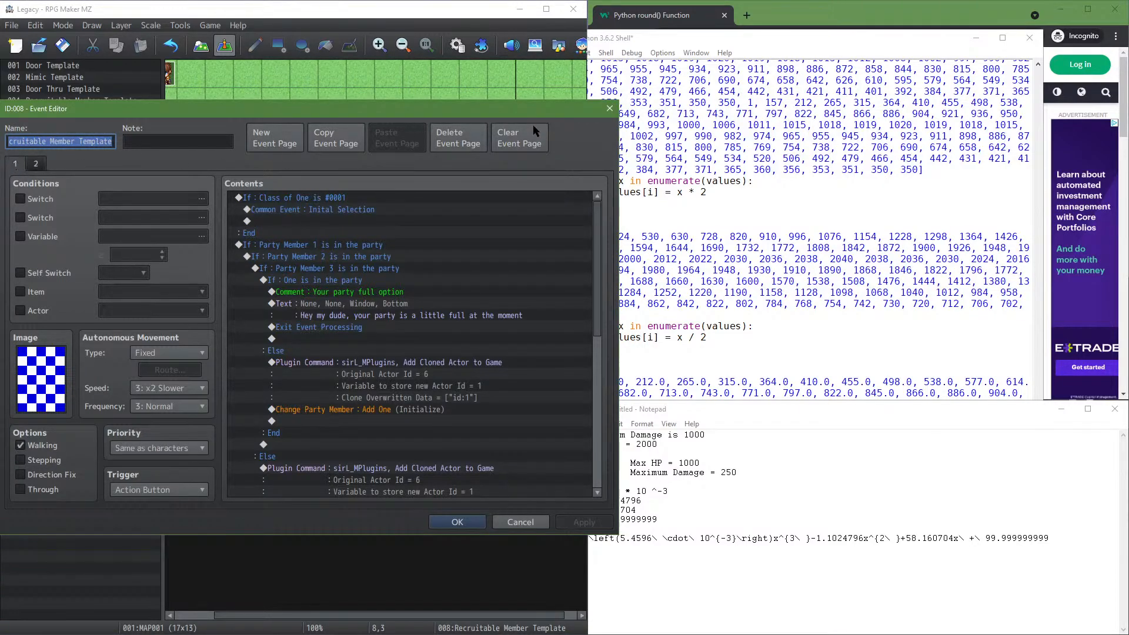
{"action": "left_click", "coordinate": [458, 138]}
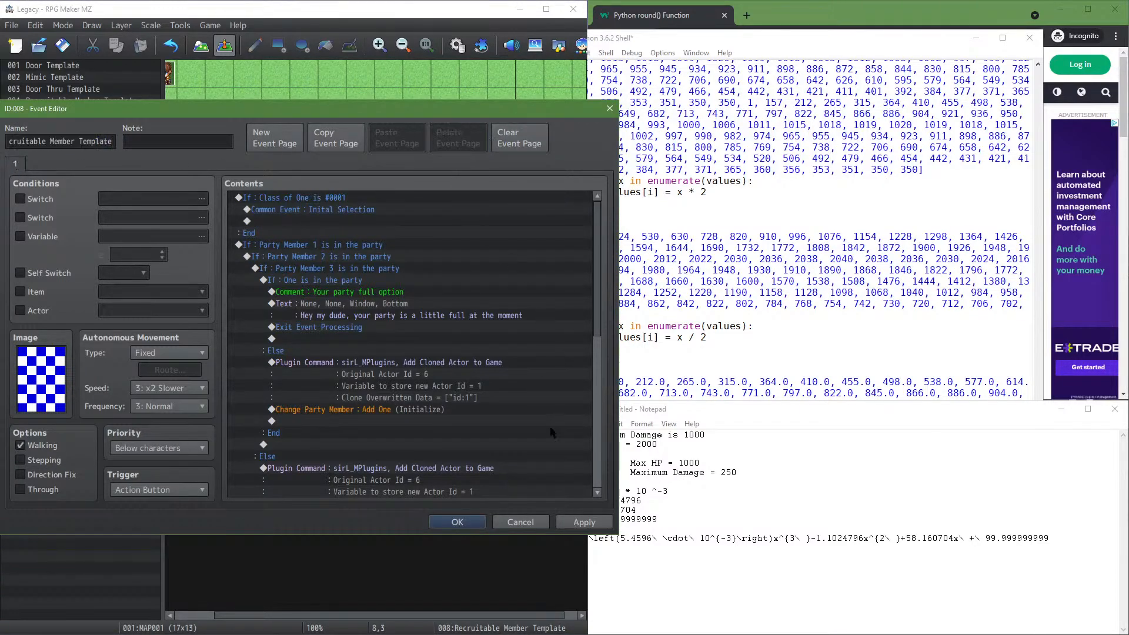
{"action": "left_click", "coordinate": [584, 521]}
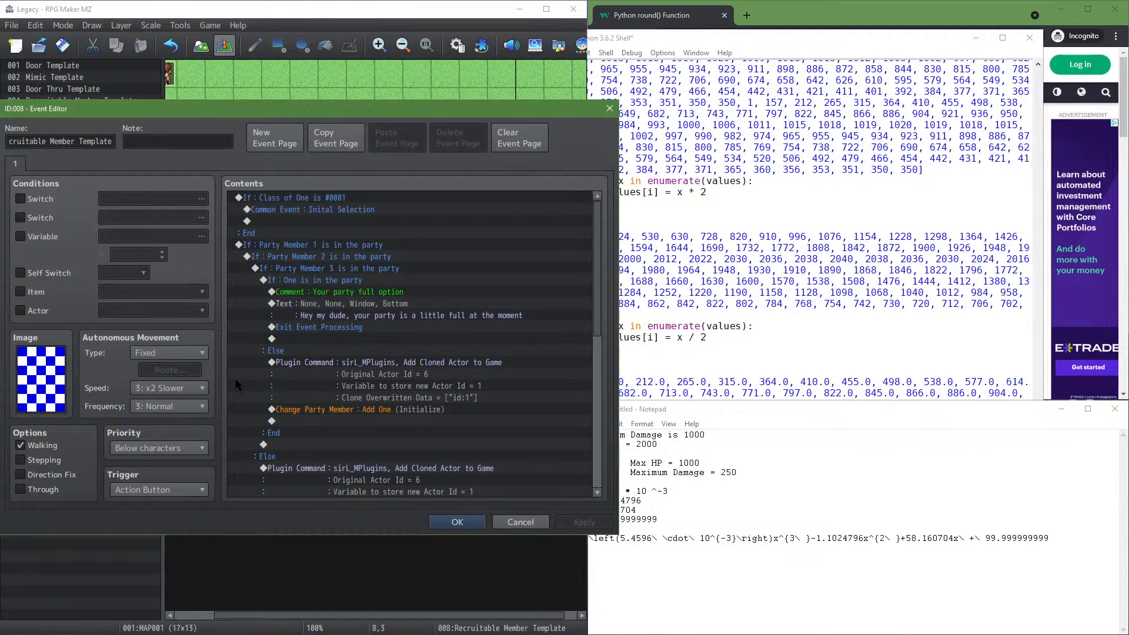
{"action": "left_click", "coordinate": [174, 448]}
{"action": "left_click", "coordinate": [176, 476]}
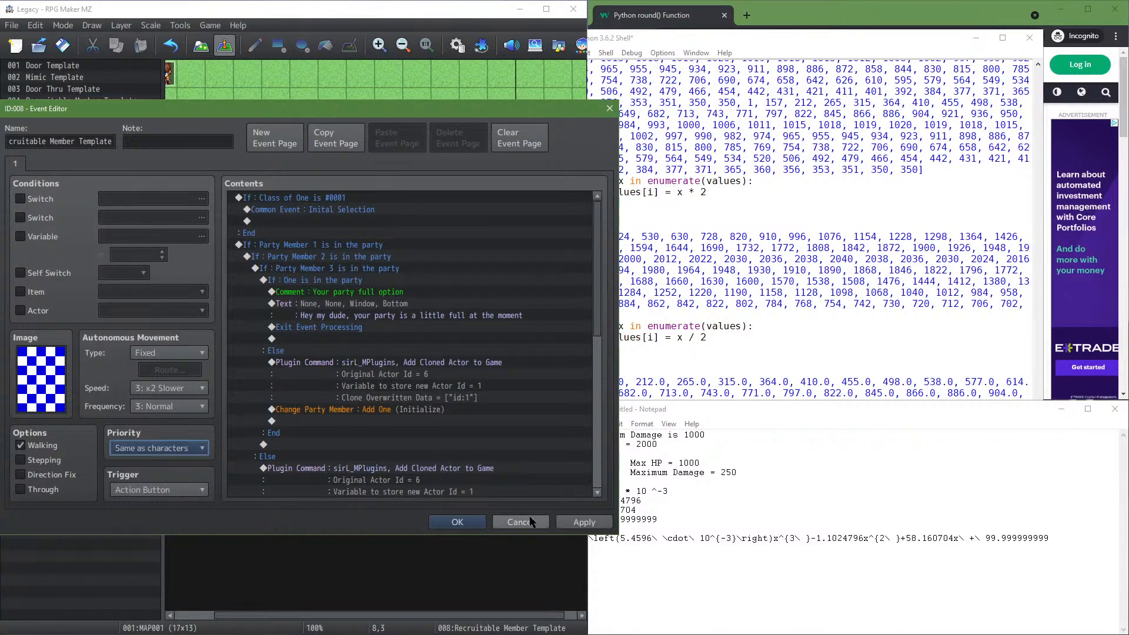
{"action": "left_click", "coordinate": [482, 523]}
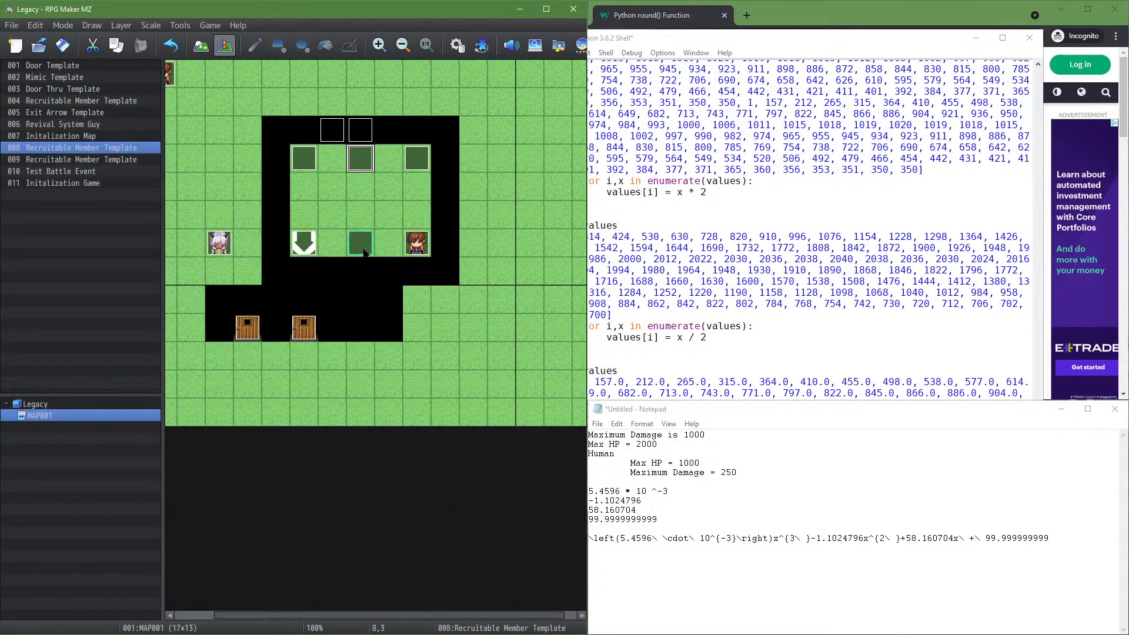
In the EndOfRealWorldSecond common event, move Change EXP out of the class branch to just above the Script Command plugin call
{"action": "left_click", "coordinate": [458, 46]}
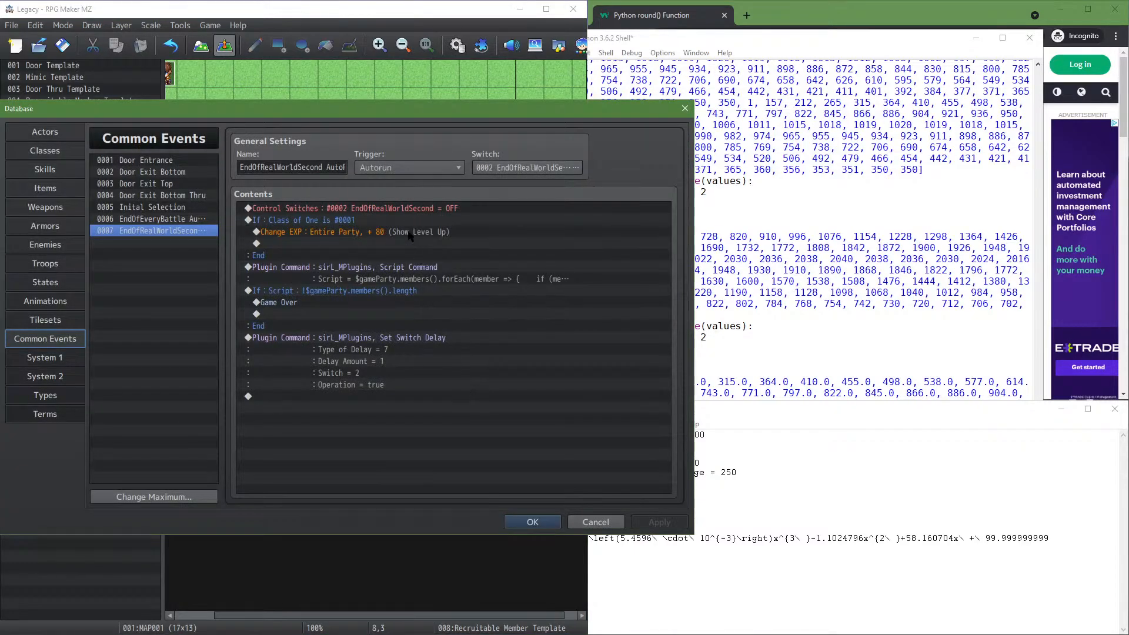
{"action": "left_click", "coordinate": [388, 233]}
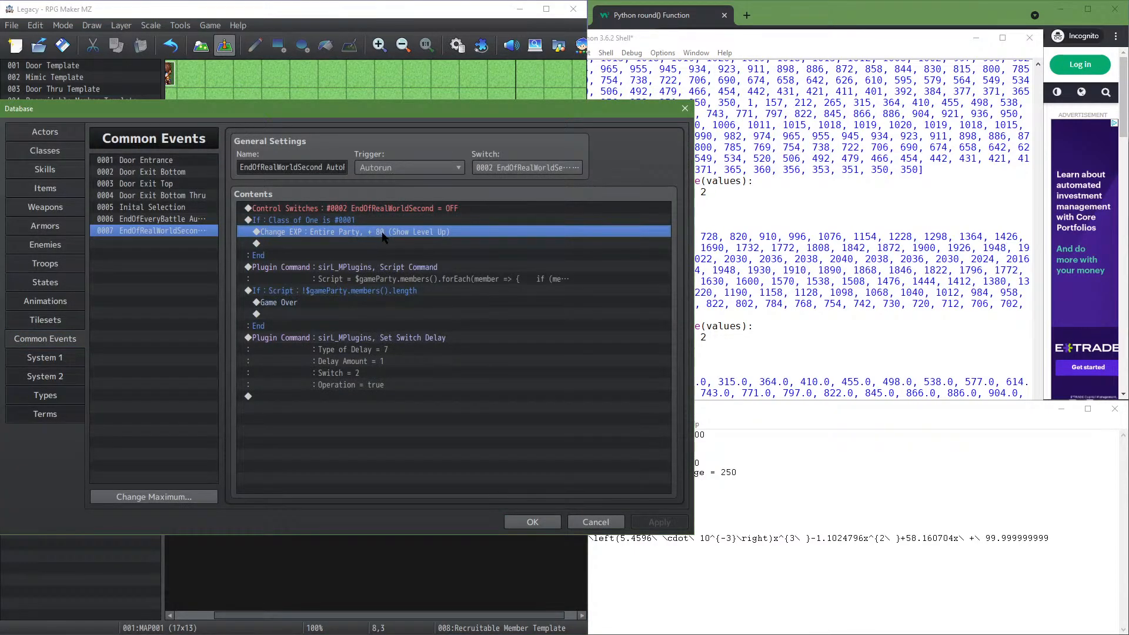
{"action": "key", "text": "Delete"}
{"action": "left_click", "coordinate": [370, 255]}
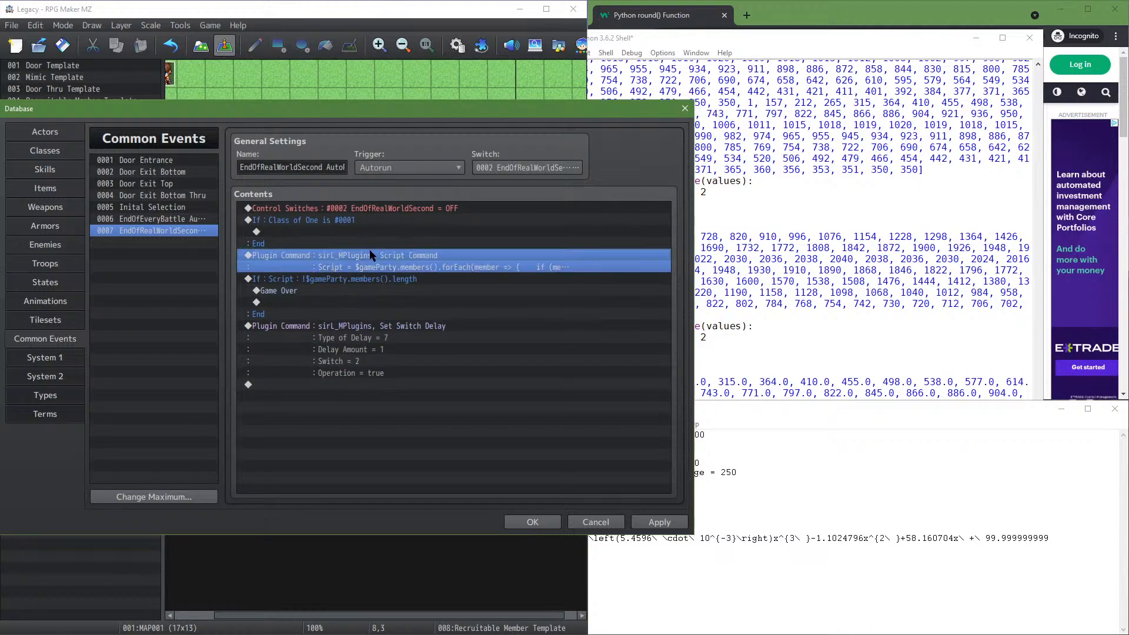
{"action": "key", "text": "ctrl+z"}
Add an Else branch to the condition that checks the class of One
{"action": "left_click", "coordinate": [364, 234]}
{"action": "left_click", "coordinate": [361, 223]}
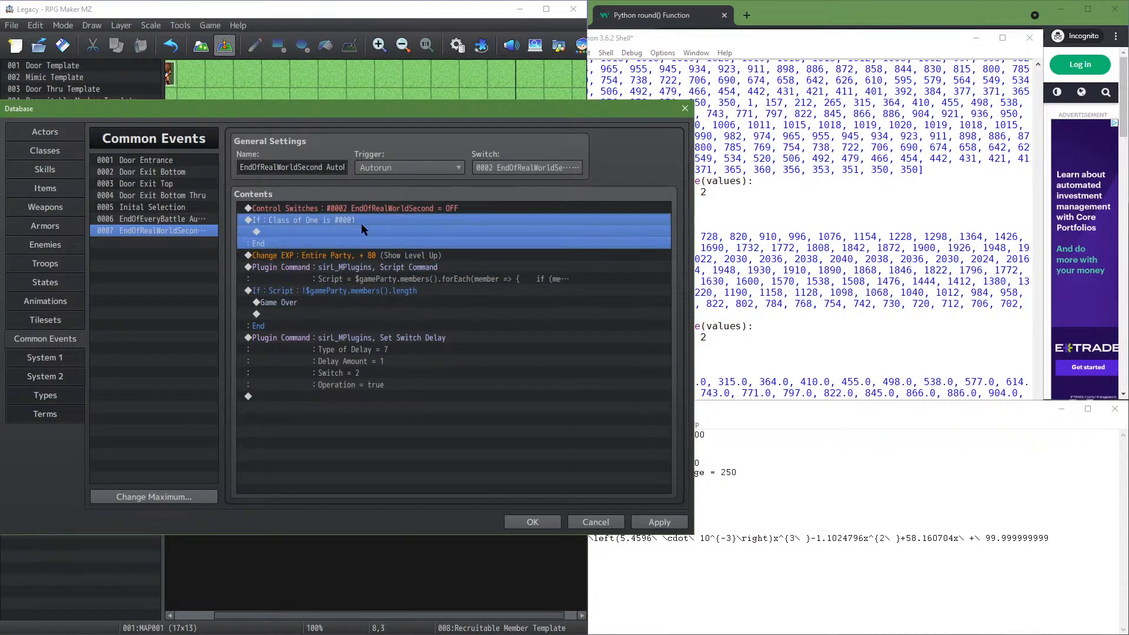
{"action": "double_click", "coordinate": [361, 223]}
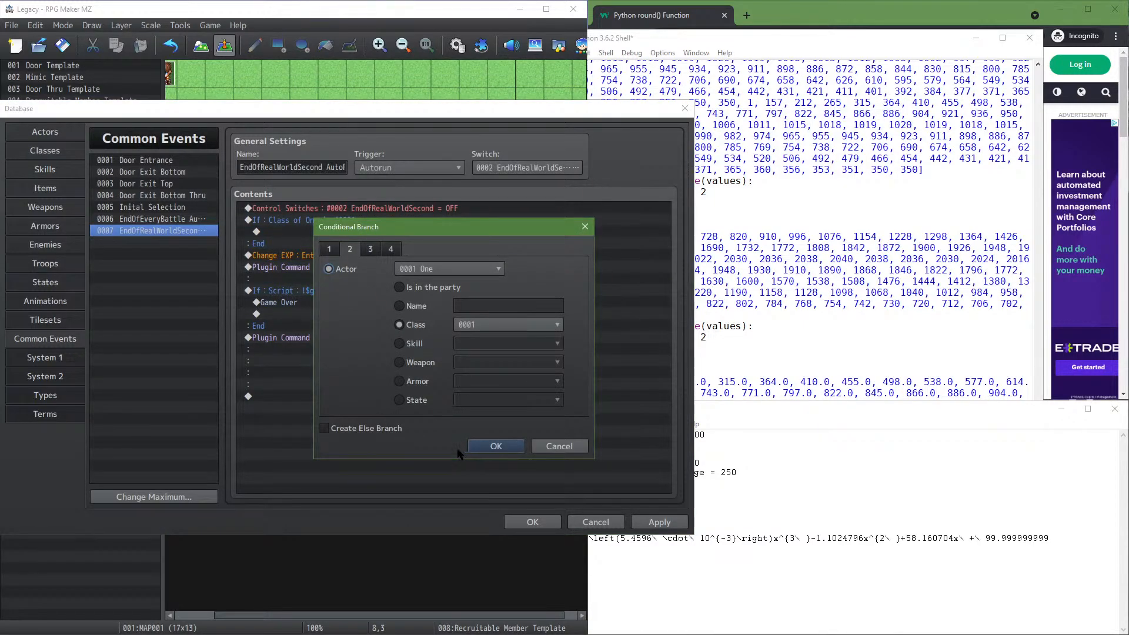
{"action": "left_click", "coordinate": [325, 431]}
{"action": "key", "text": "Return"}
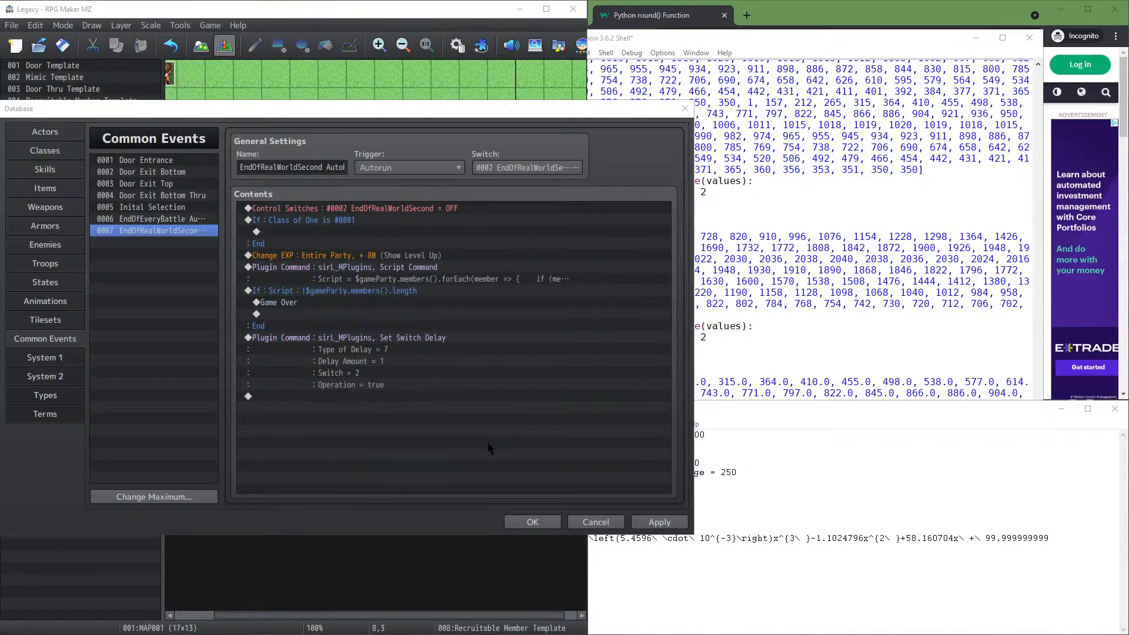
Move the Change EXP command into the Else branch and apply the database changes
{"action": "left_click", "coordinate": [344, 277]}
{"action": "key", "text": "ctrl+x"}
{"action": "left_click", "coordinate": [344, 256]}
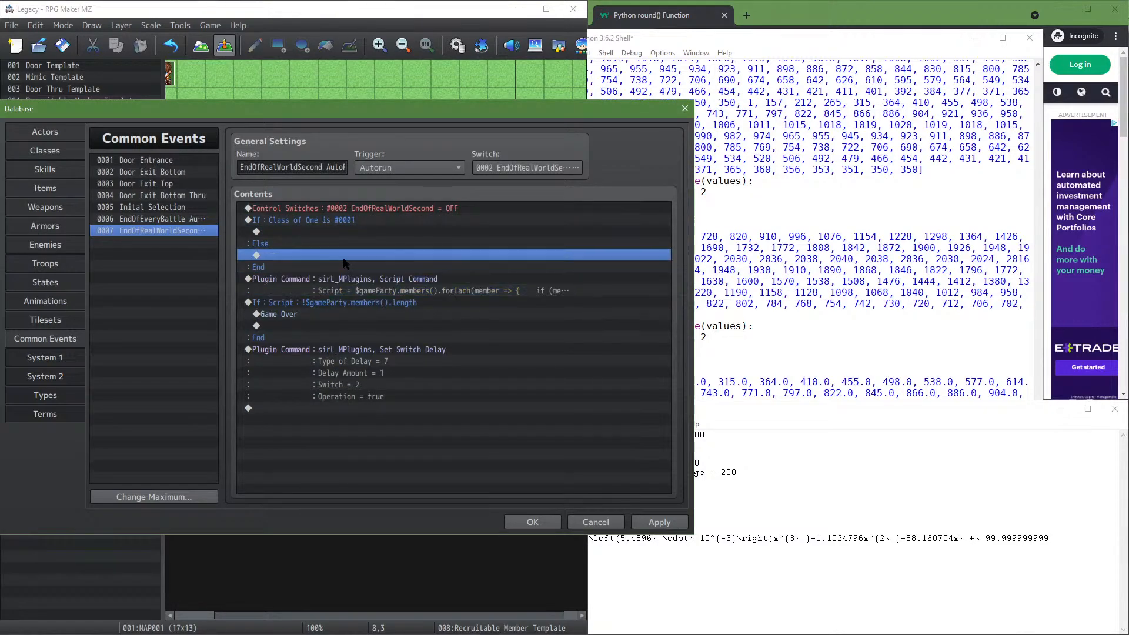
{"action": "key", "text": "ctrl+v"}
{"action": "left_click", "coordinate": [657, 522]}
{"action": "left_click", "coordinate": [532, 523]}
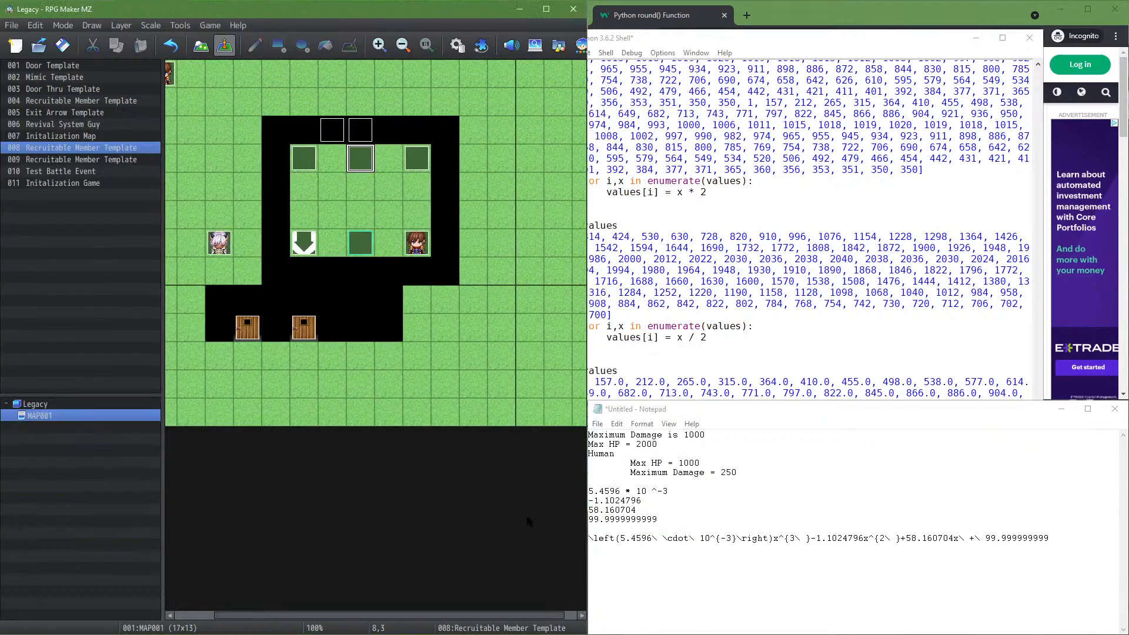
Playtest a new game, moving the frame cursor up onto the middle recruitable character, and close the playtest
{"action": "double_click", "coordinate": [360, 154]}
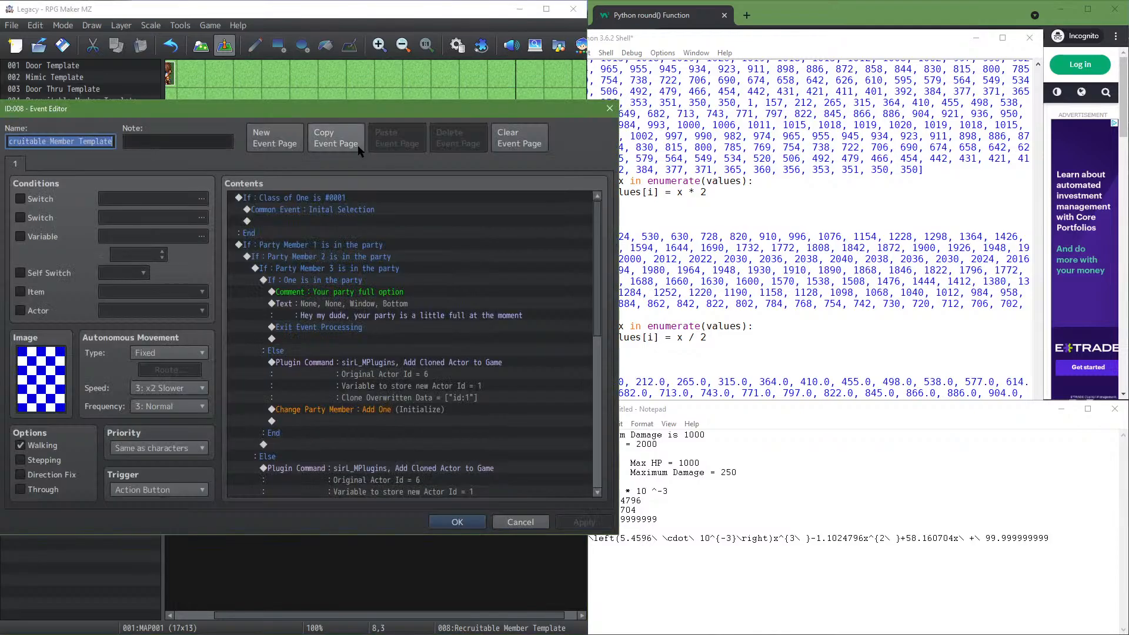
{"action": "left_click", "coordinate": [457, 522]}
{"action": "left_click", "coordinate": [206, 25]}
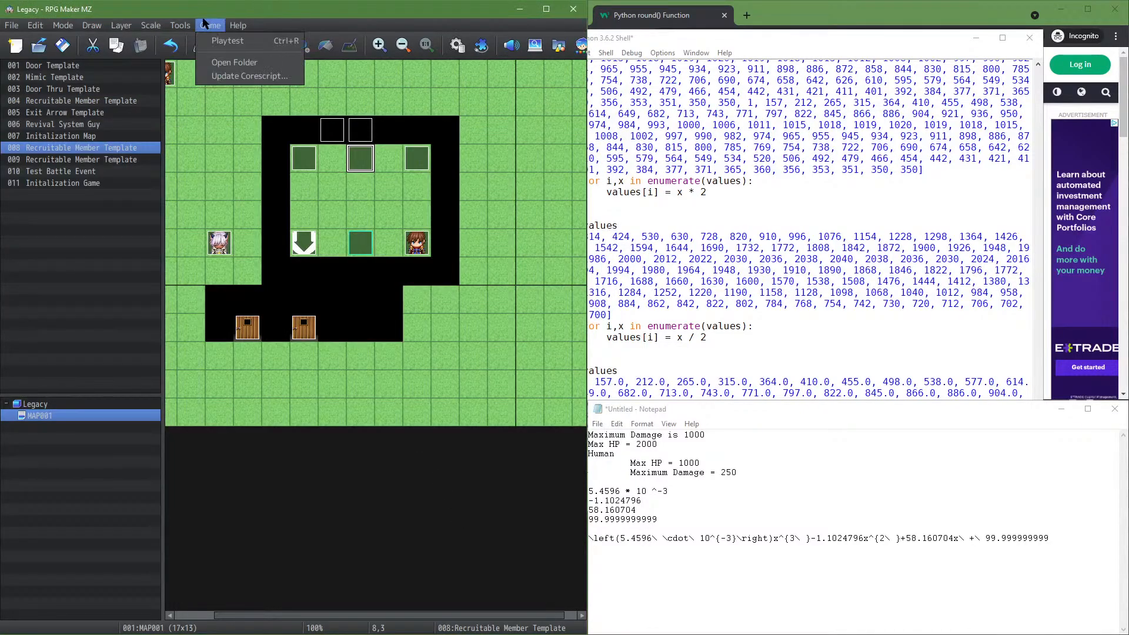
{"action": "left_click", "coordinate": [219, 39]}
{"action": "left_click", "coordinate": [277, 342]}
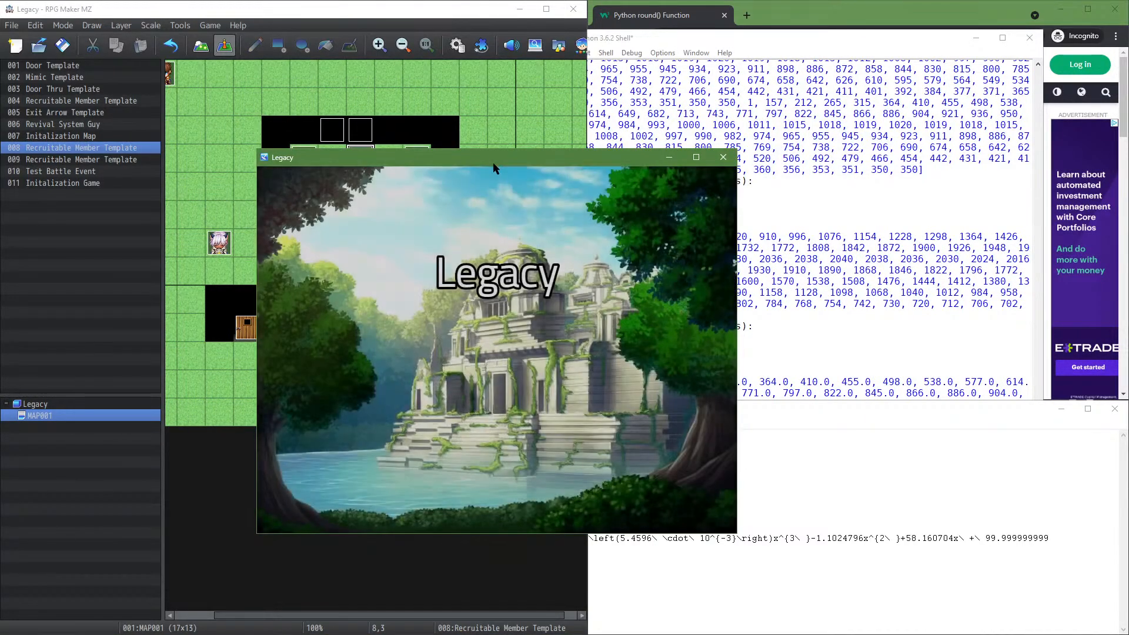
{"action": "key", "text": "Return"}
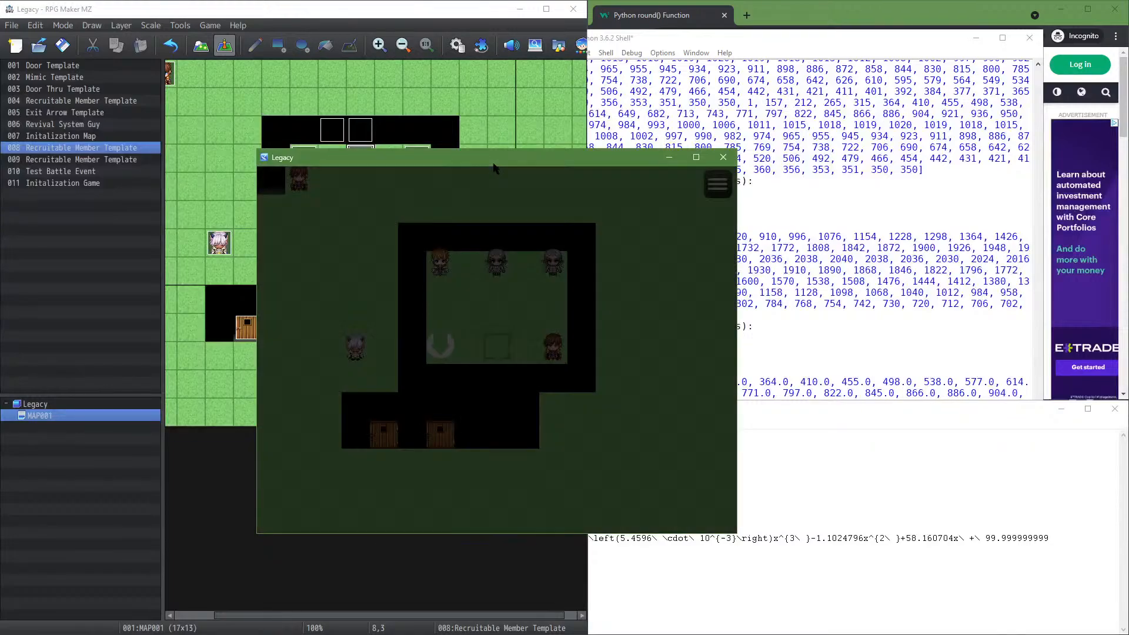
{"action": "key", "text": "Up"}
{"action": "key", "text": "Up"}
{"action": "key", "text": "Up"}
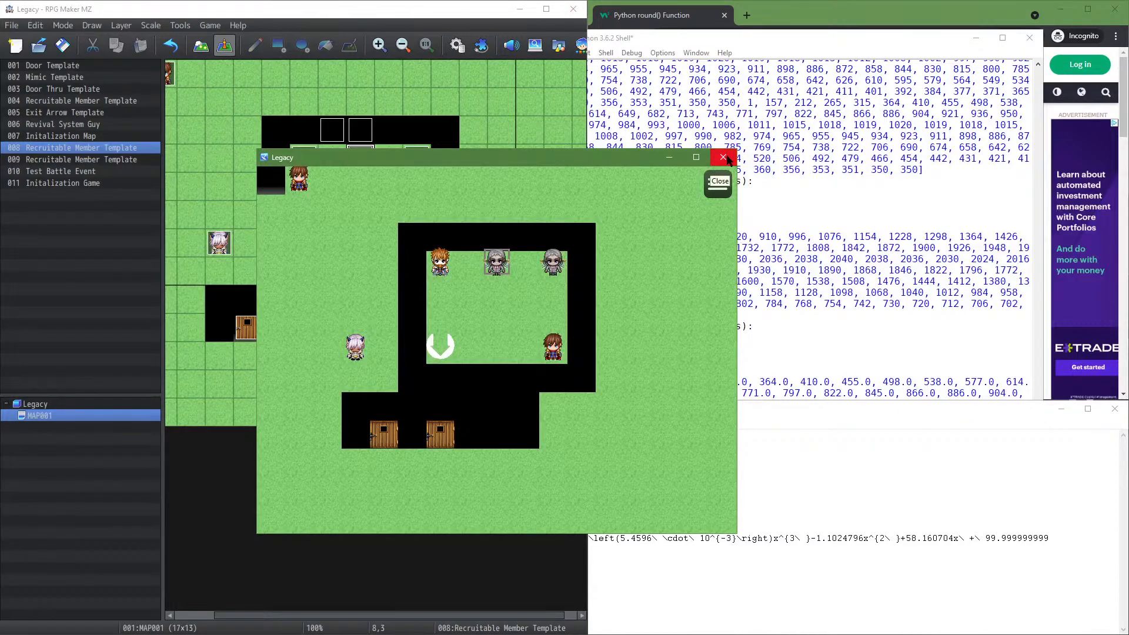
{"action": "left_click", "coordinate": [725, 157]}
Add 1 Step Backward after Through OFF in the player's movement route of the Inital Selection common event
{"action": "left_click", "coordinate": [457, 46]}
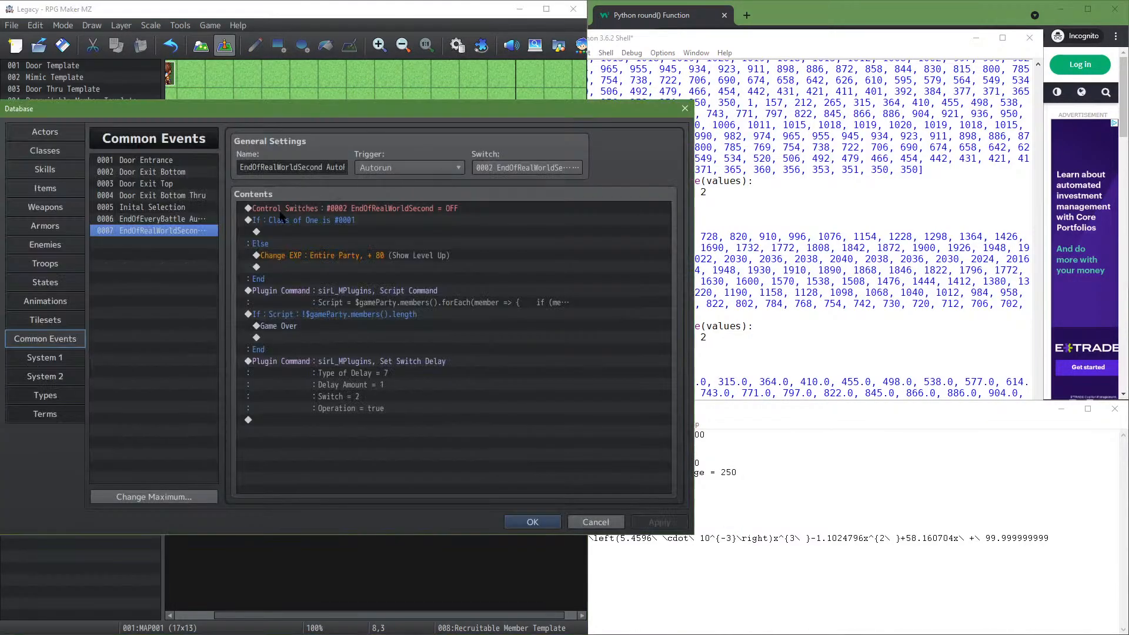
{"action": "left_click", "coordinate": [153, 207]}
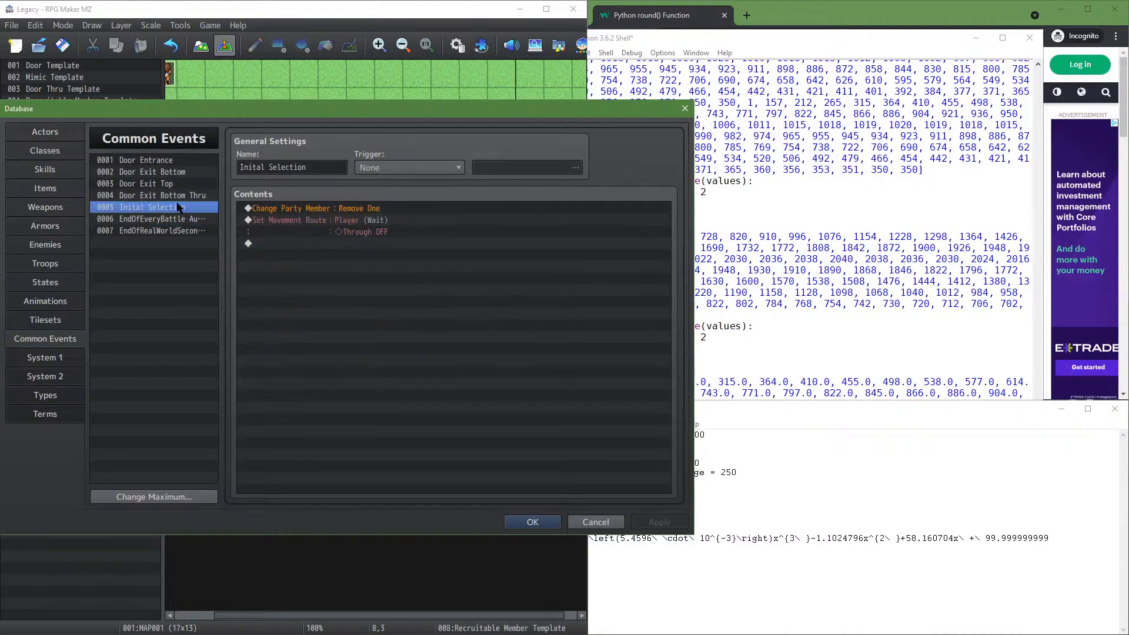
{"action": "double_click", "coordinate": [333, 244]}
{"action": "left_click", "coordinate": [611, 145]}
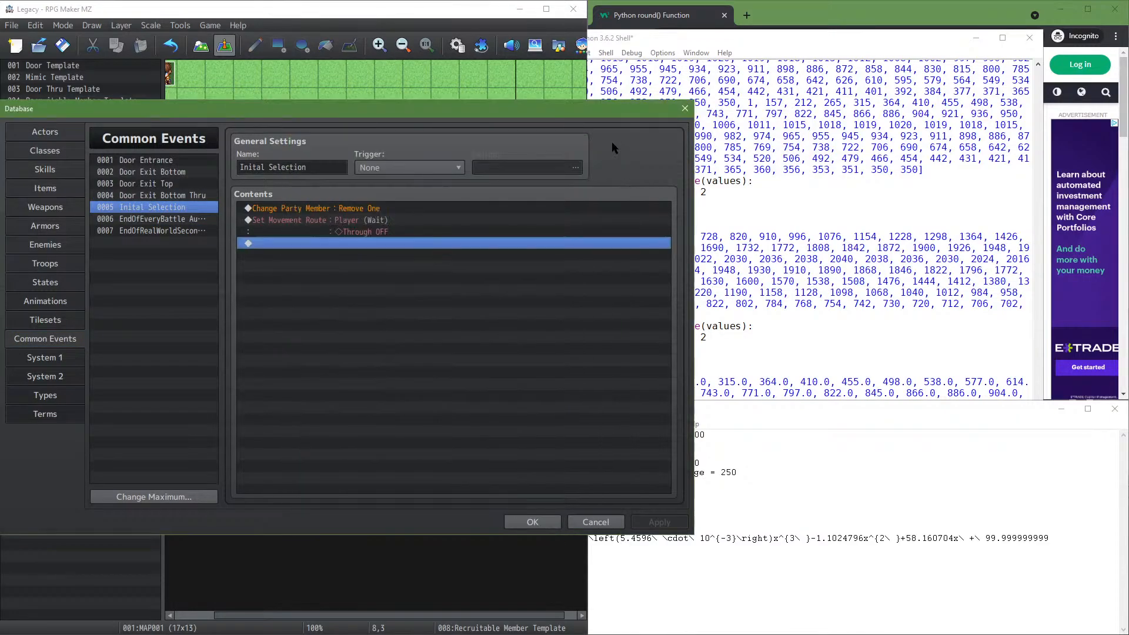
{"action": "left_click", "coordinate": [443, 221]}
{"action": "double_click", "coordinate": [443, 218]}
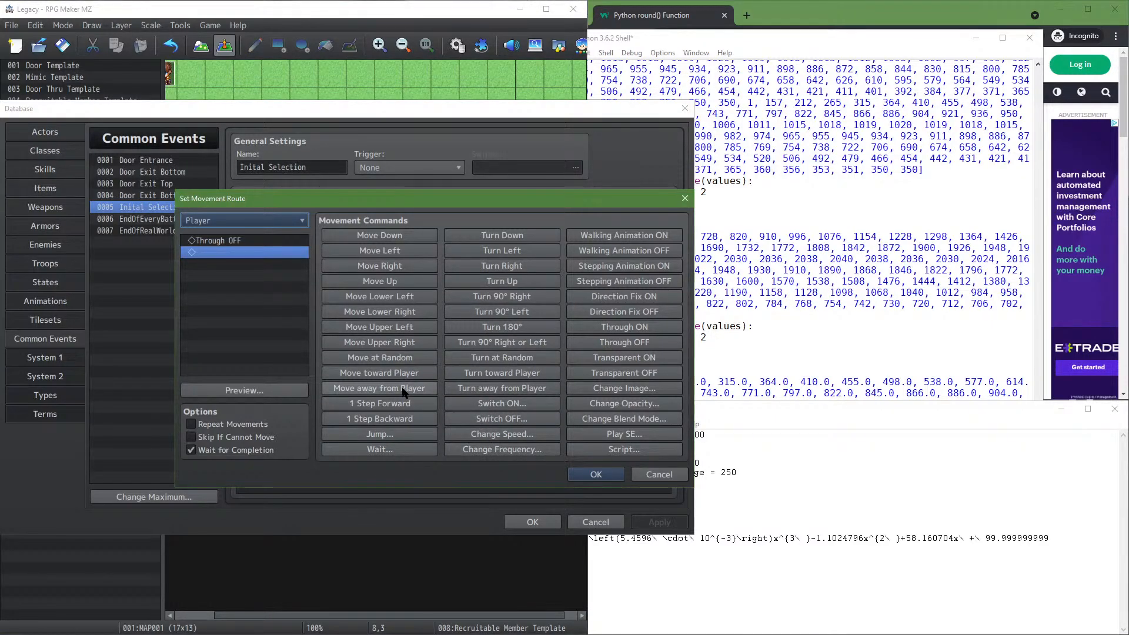
{"action": "left_click", "coordinate": [400, 418]}
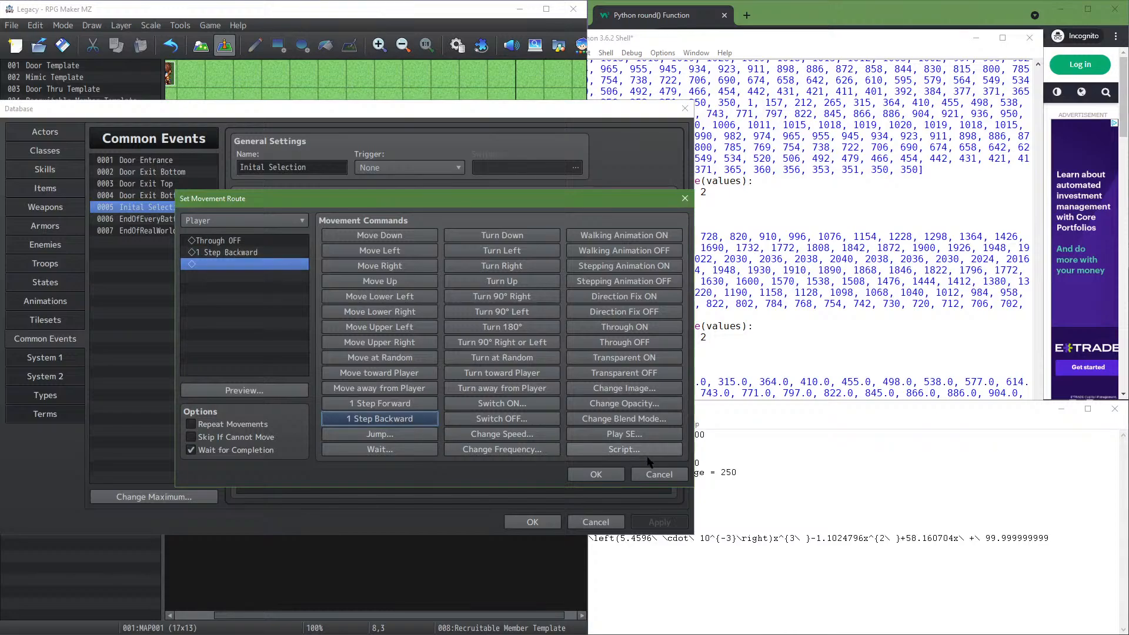
{"action": "left_click", "coordinate": [612, 476]}
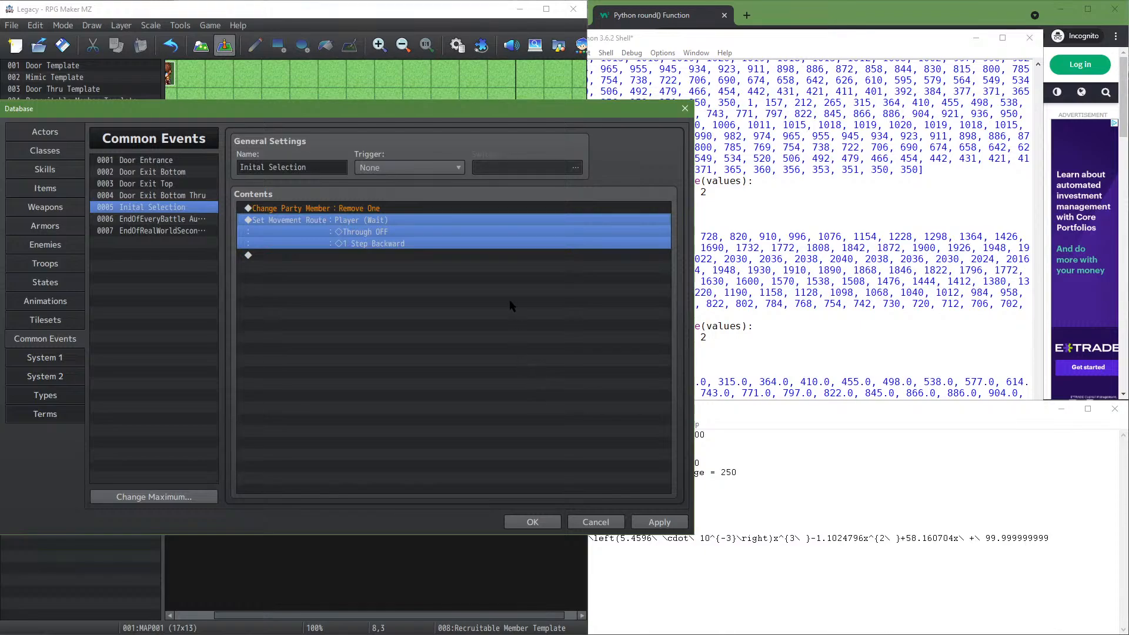
Remove 1 Step Backward from the player's movement route in the Inital Selection common event and close the database
{"action": "double_click", "coordinate": [485, 247]}
{"action": "left_click", "coordinate": [258, 252]}
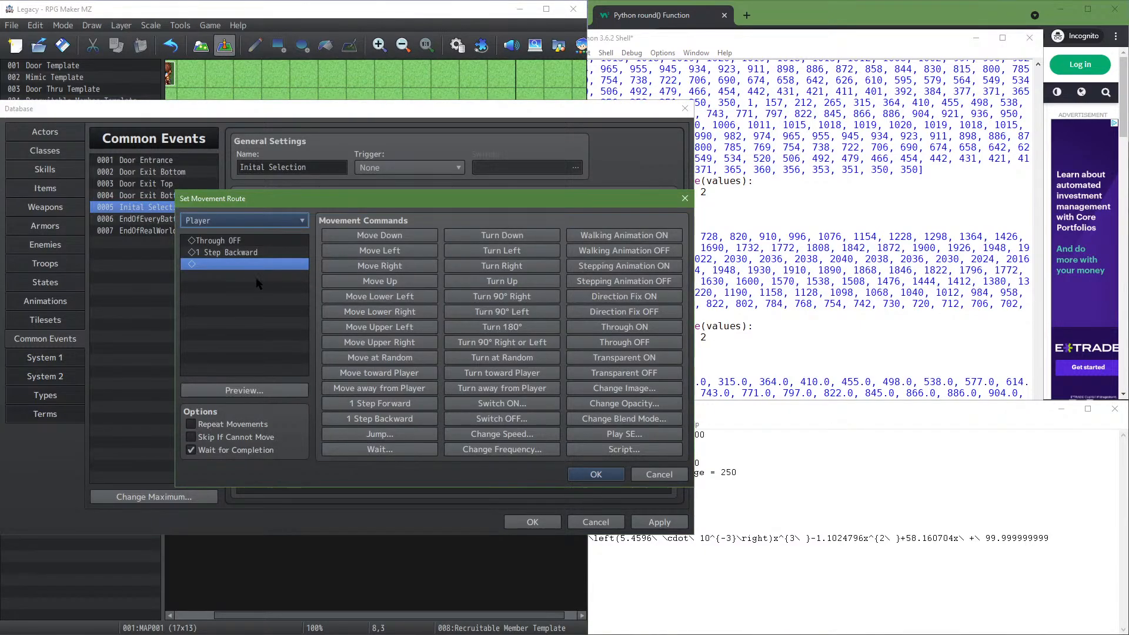
{"action": "key", "text": "Delete"}
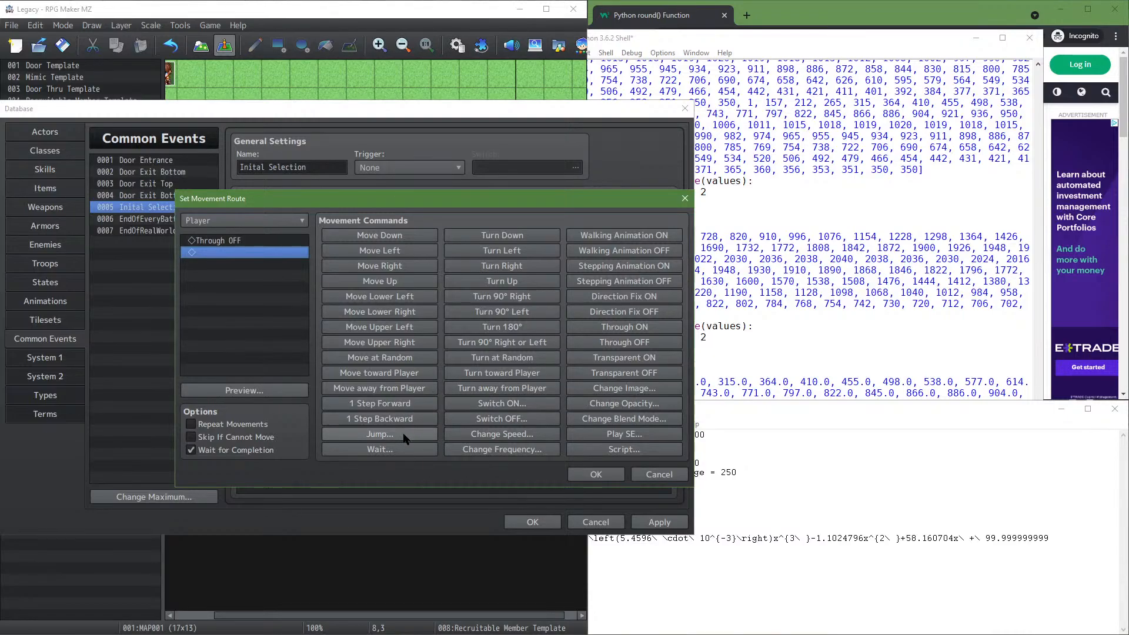
{"action": "left_click", "coordinate": [406, 436]}
{"action": "left_click", "coordinate": [465, 373]}
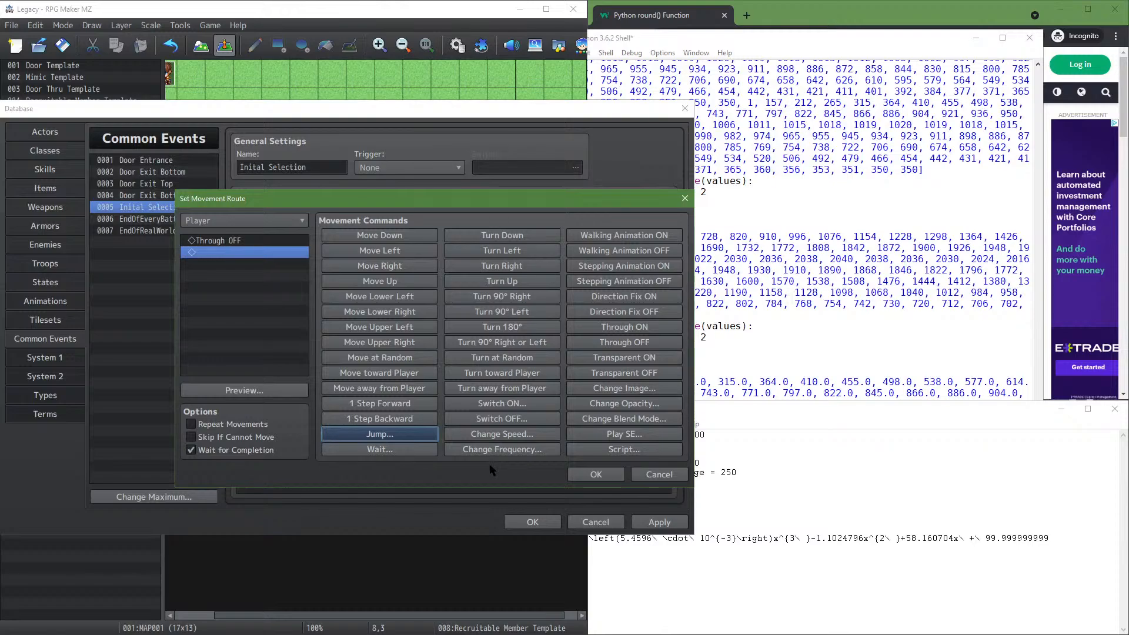
{"action": "left_click", "coordinate": [594, 473]}
{"action": "double_click", "coordinate": [329, 243]}
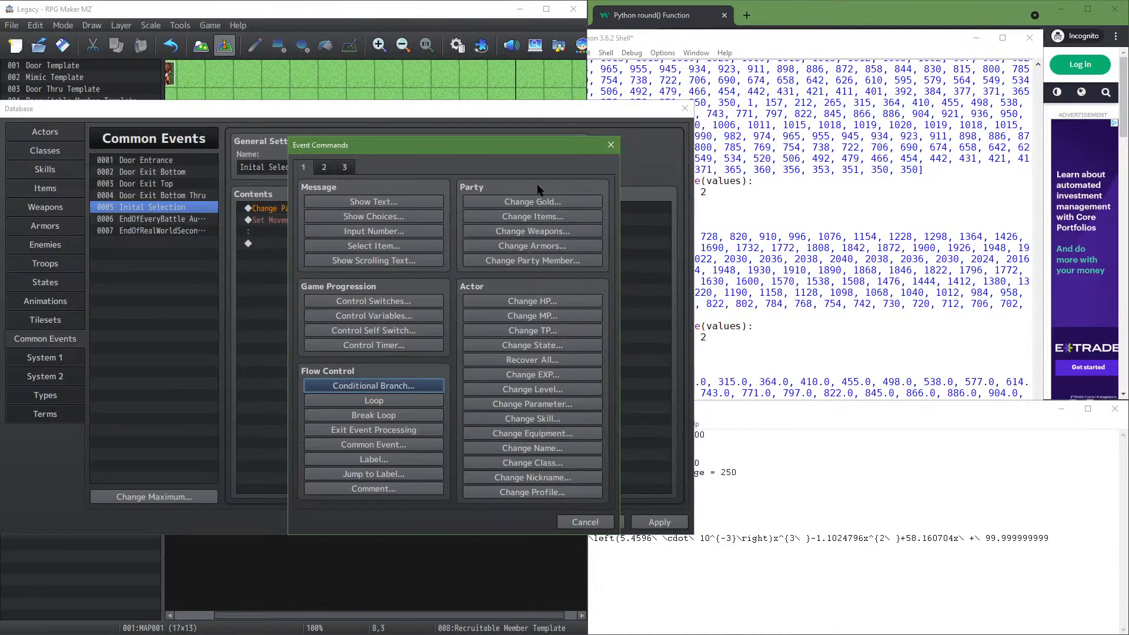
{"action": "left_click", "coordinate": [605, 527]}
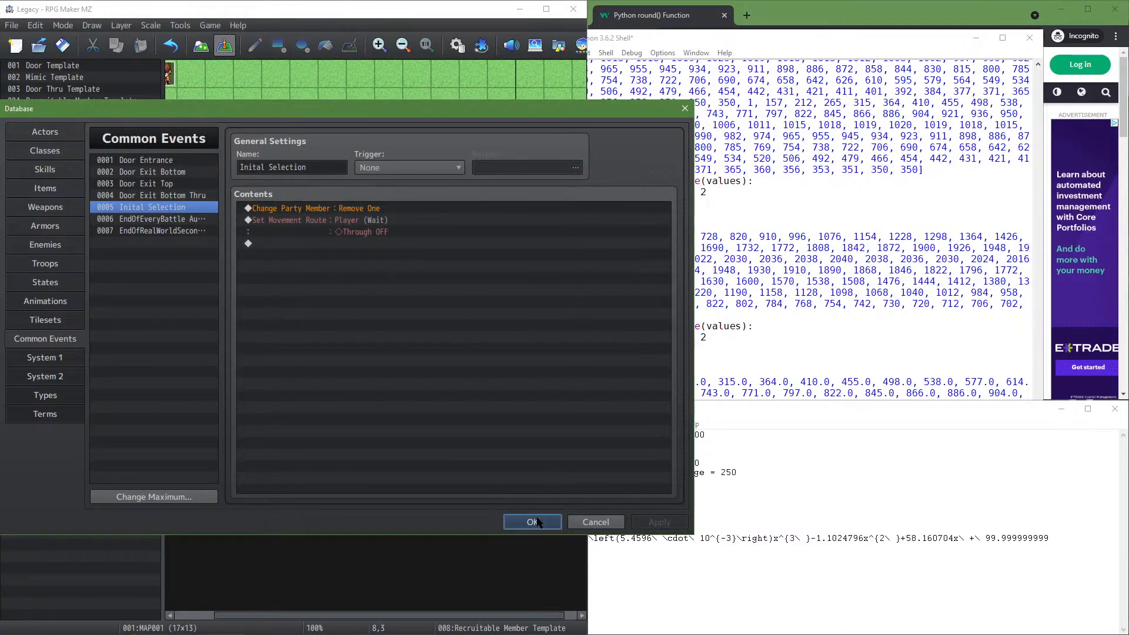
{"action": "left_click", "coordinate": [532, 521]}
Open recruitable member event 008 for editing and select its branch that checks the class of One
{"action": "double_click", "coordinate": [357, 161]}
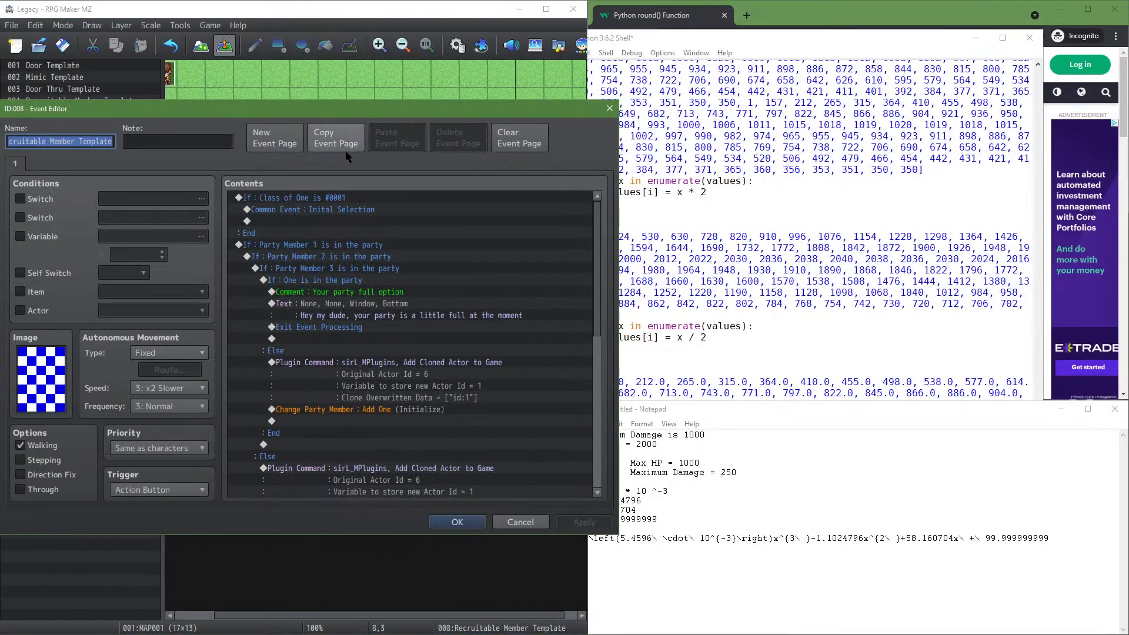
{"action": "left_click", "coordinate": [321, 210]}
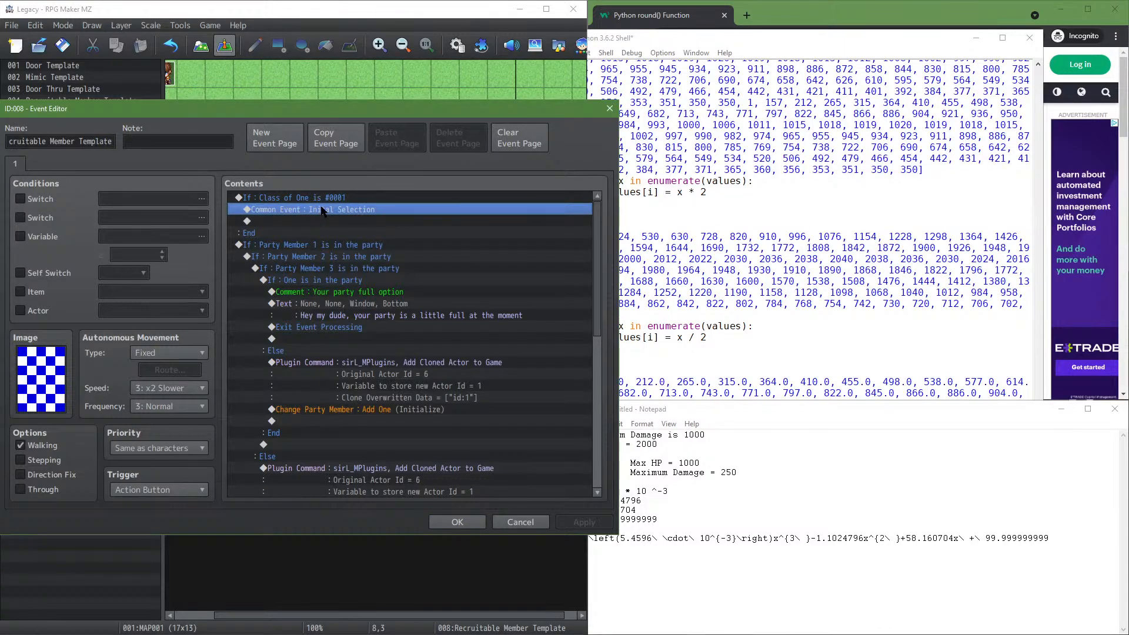
{"action": "left_click", "coordinate": [326, 196]}
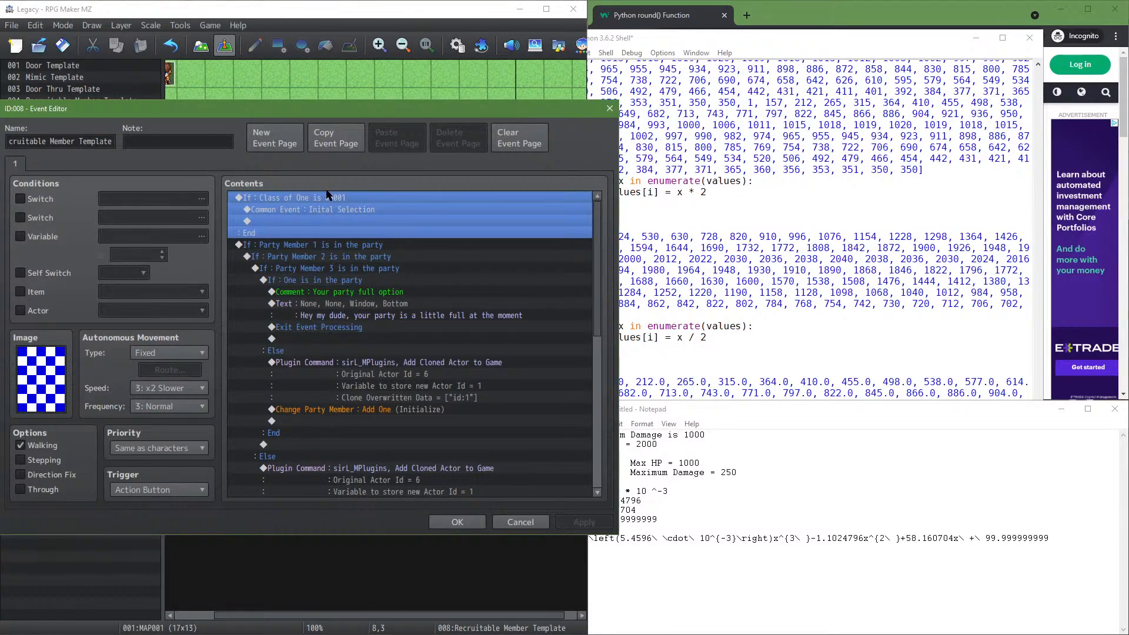
{"action": "left_click", "coordinate": [20, 310]}
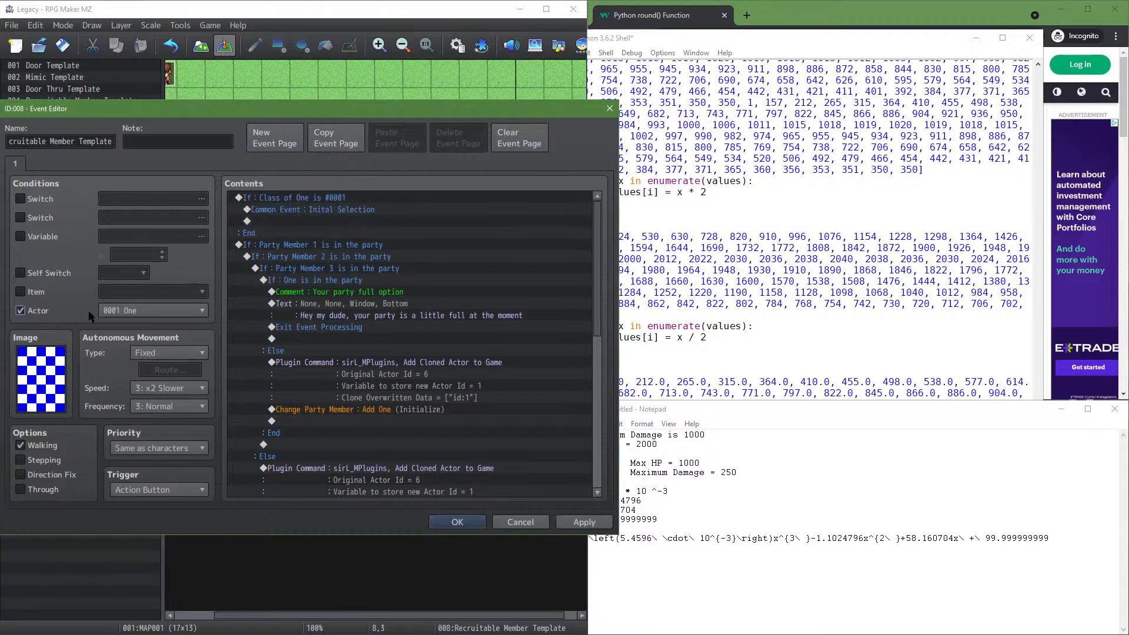
{"action": "left_click", "coordinate": [109, 310]}
{"action": "left_click", "coordinate": [109, 311]}
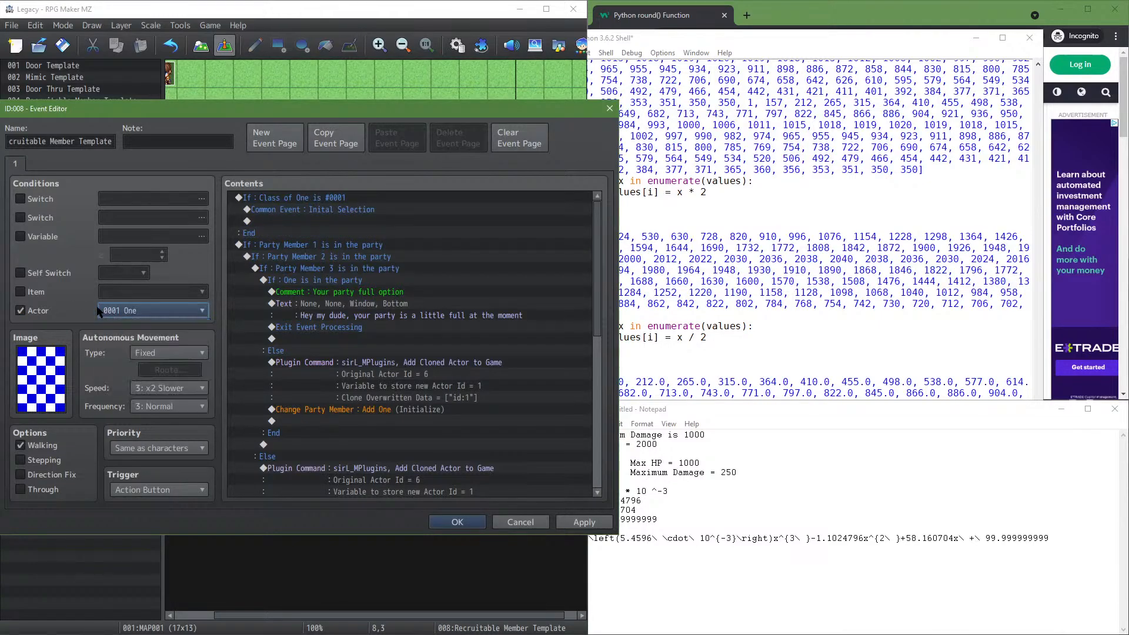
{"action": "left_click", "coordinate": [20, 310]}
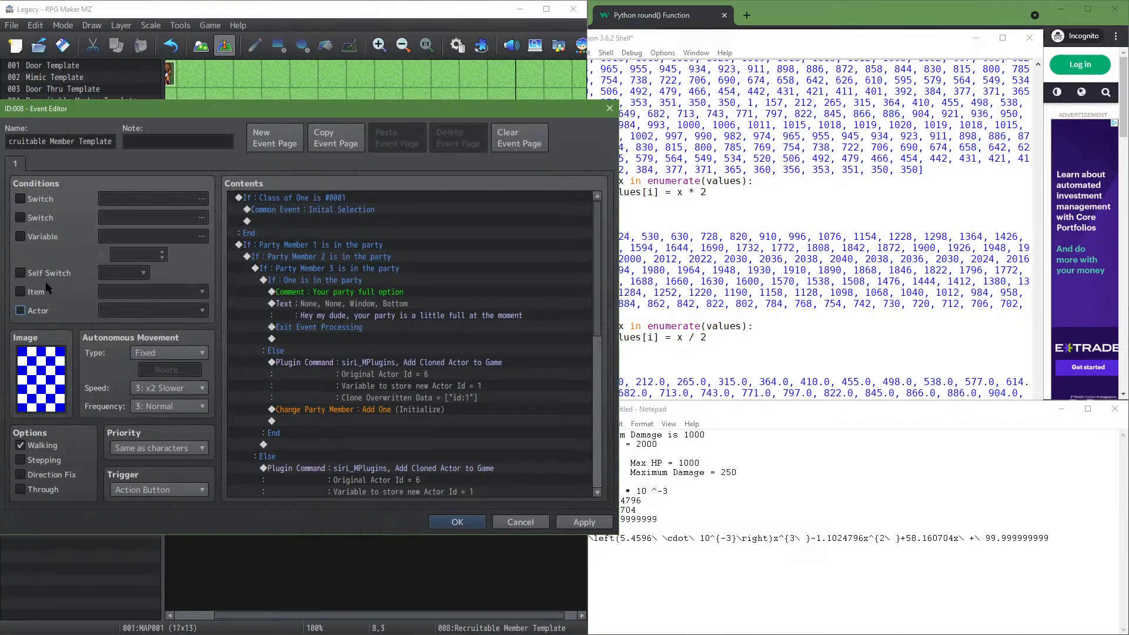
Duplicate event 008's page as page 2 and set the new page's priority to Below characters
{"action": "left_click", "coordinate": [280, 198]}
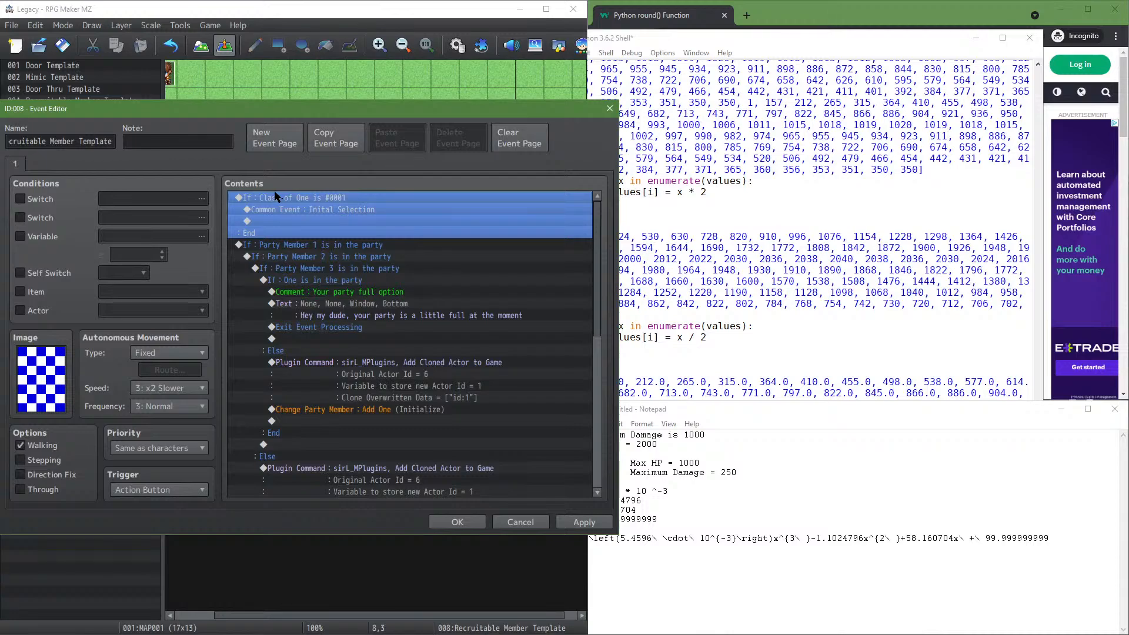
{"action": "left_click", "coordinate": [323, 144]}
{"action": "left_click", "coordinate": [396, 140]}
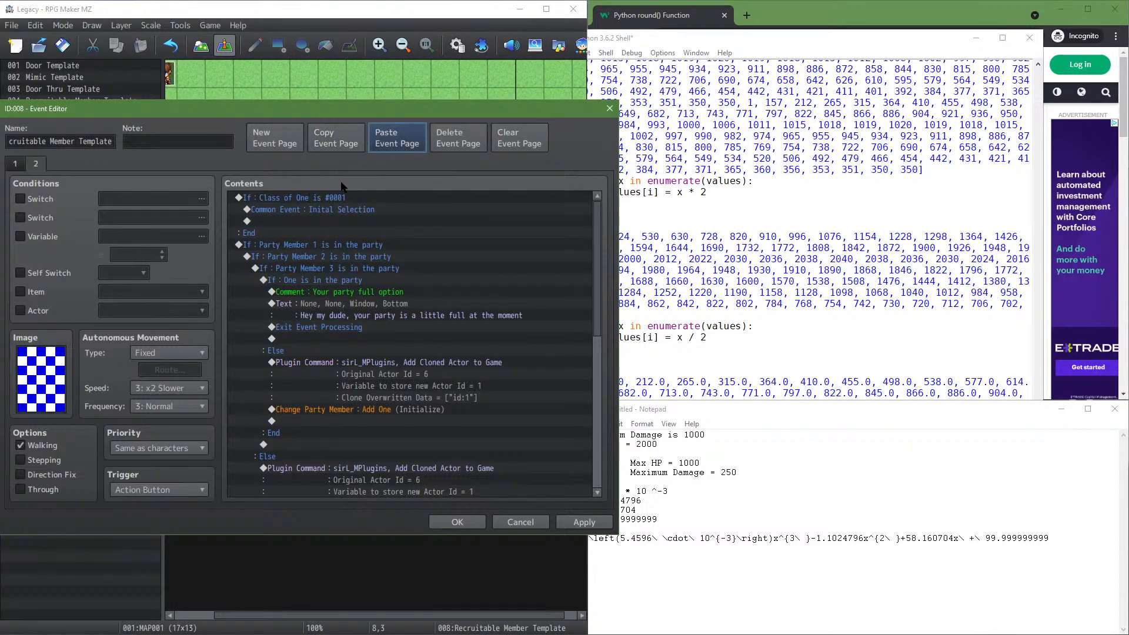
{"action": "left_click", "coordinate": [163, 453]}
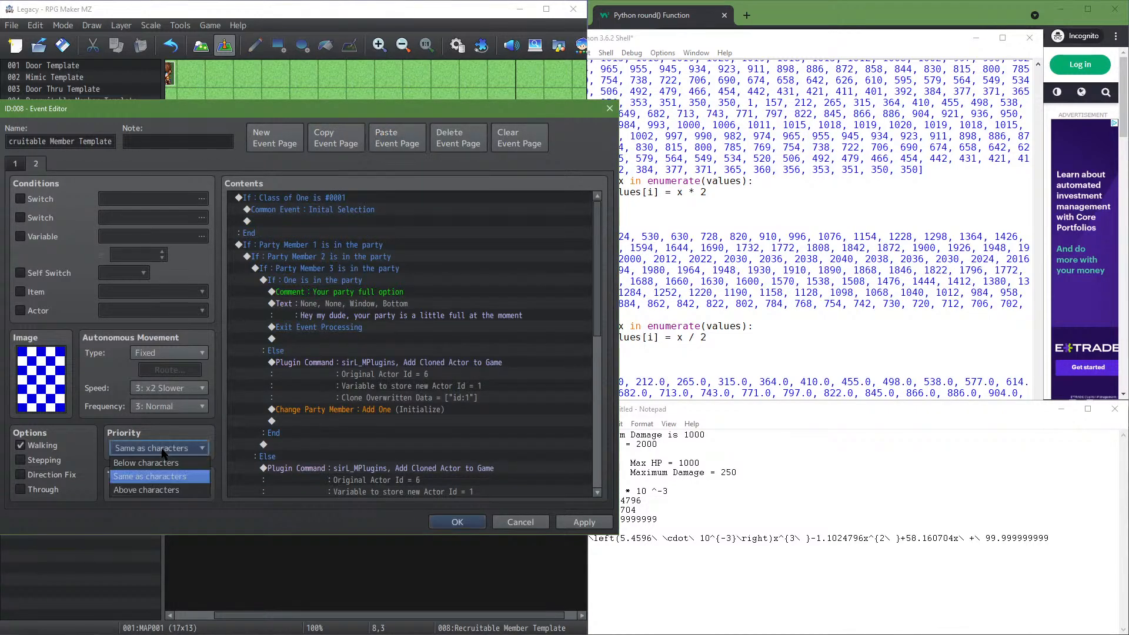
{"action": "left_click", "coordinate": [162, 463]}
Delete the whole Party Member 1 conditional branch from page 2, keeping the branch on the class of One
{"action": "left_click", "coordinate": [283, 246]}
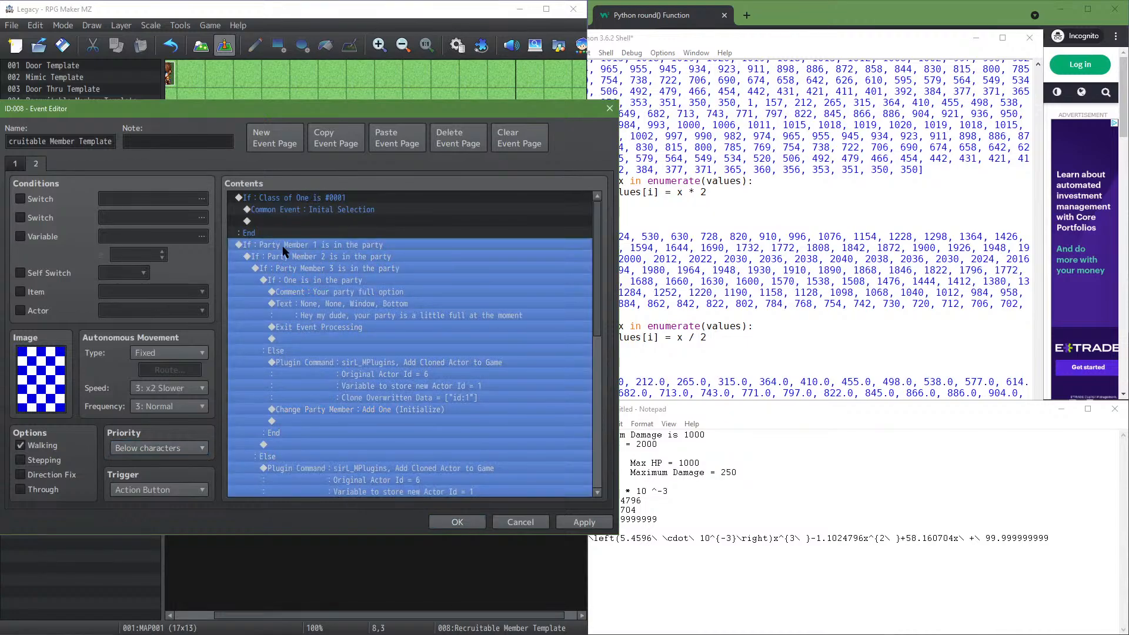
{"action": "key", "text": "Delete"}
{"action": "key", "text": "Delete"}
{"action": "key", "text": "Delete"}
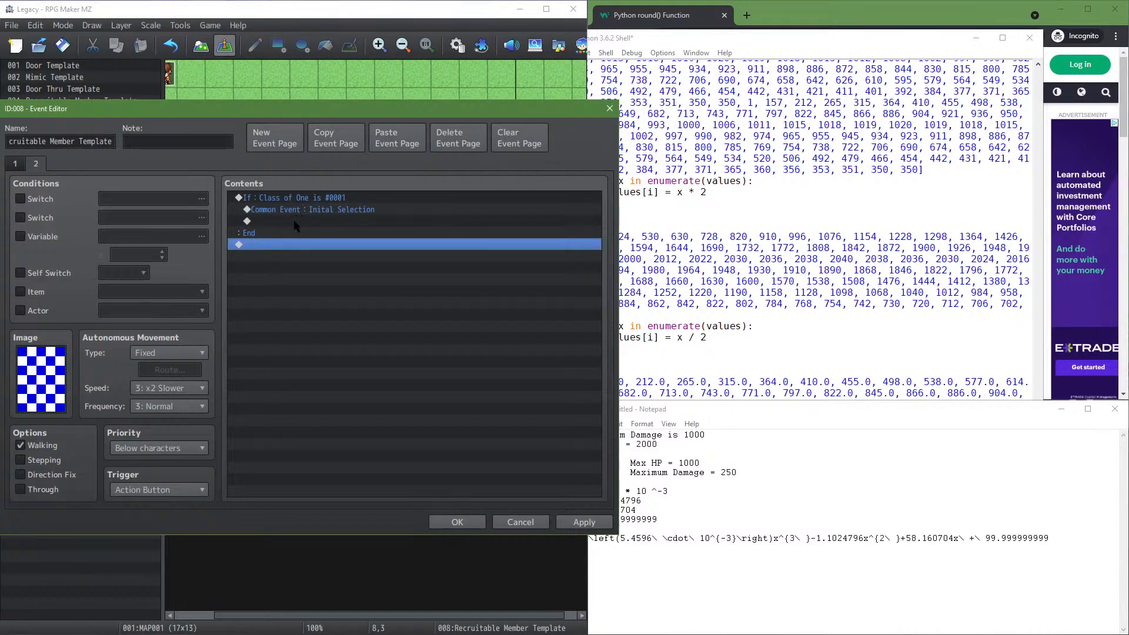
{"action": "left_click", "coordinate": [277, 221]}
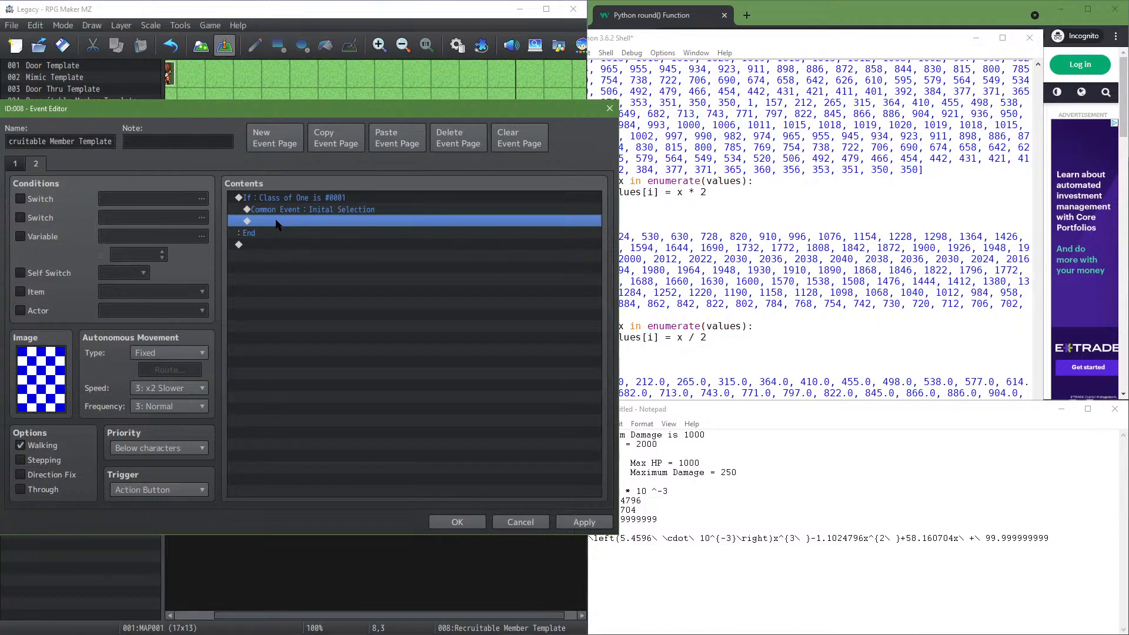
{"action": "left_click", "coordinate": [14, 167]}
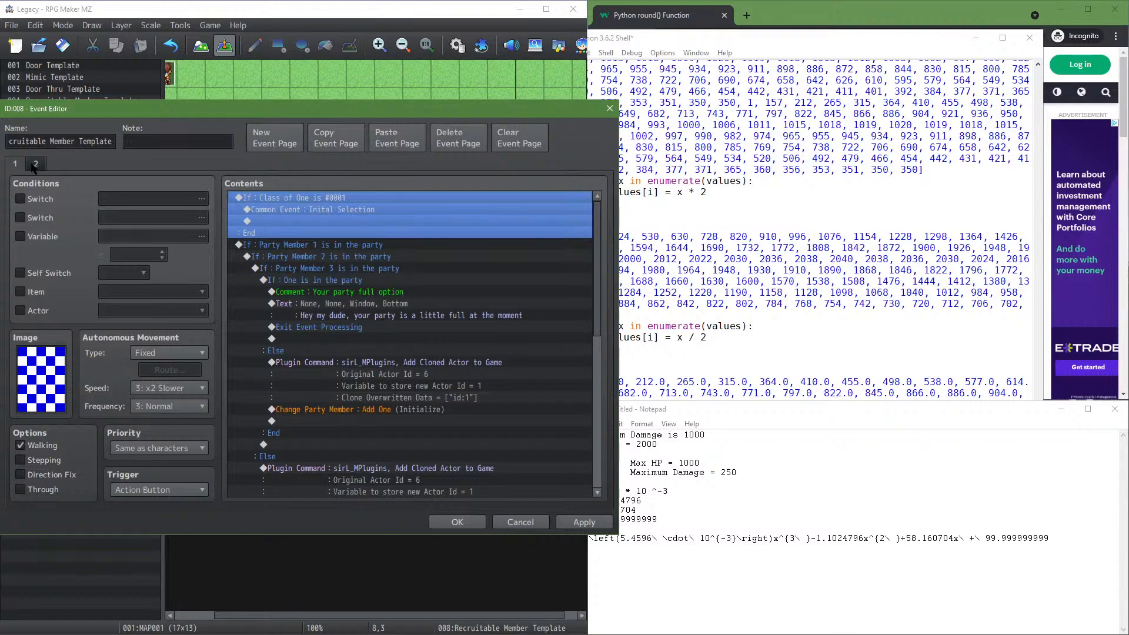
{"action": "left_click", "coordinate": [34, 166]}
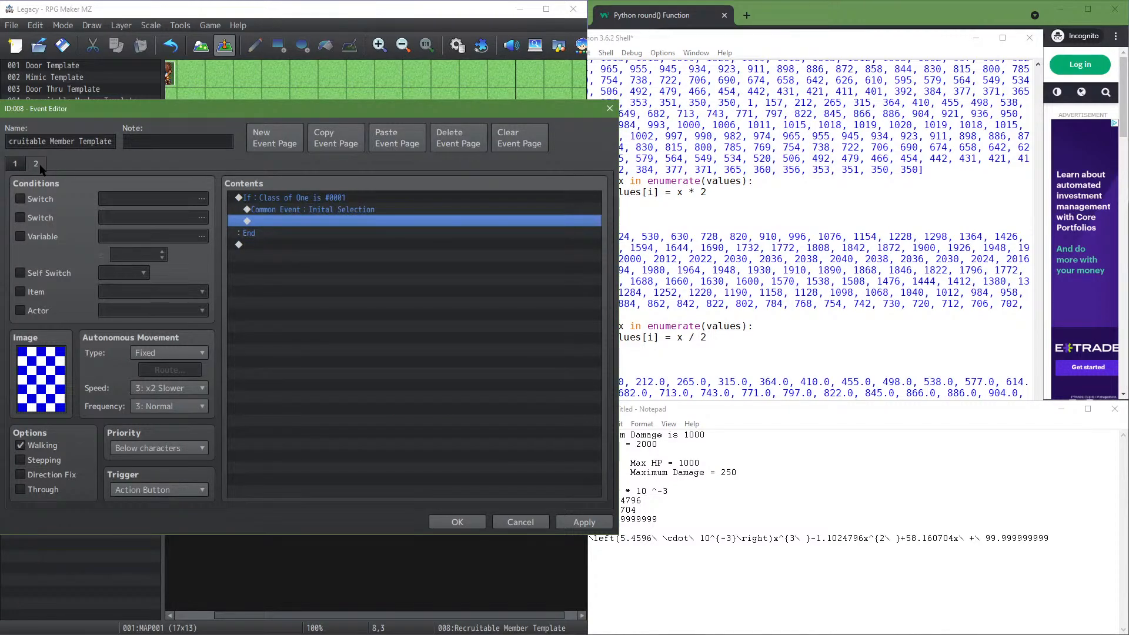
{"action": "double_click", "coordinate": [290, 259]}
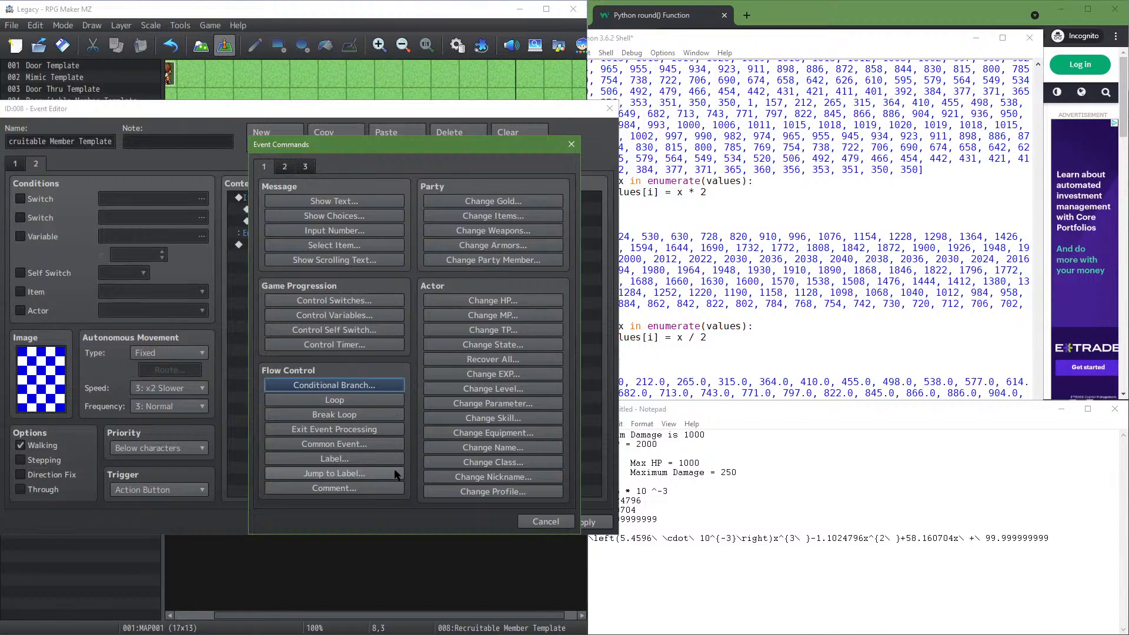
{"action": "left_click", "coordinate": [284, 167]}
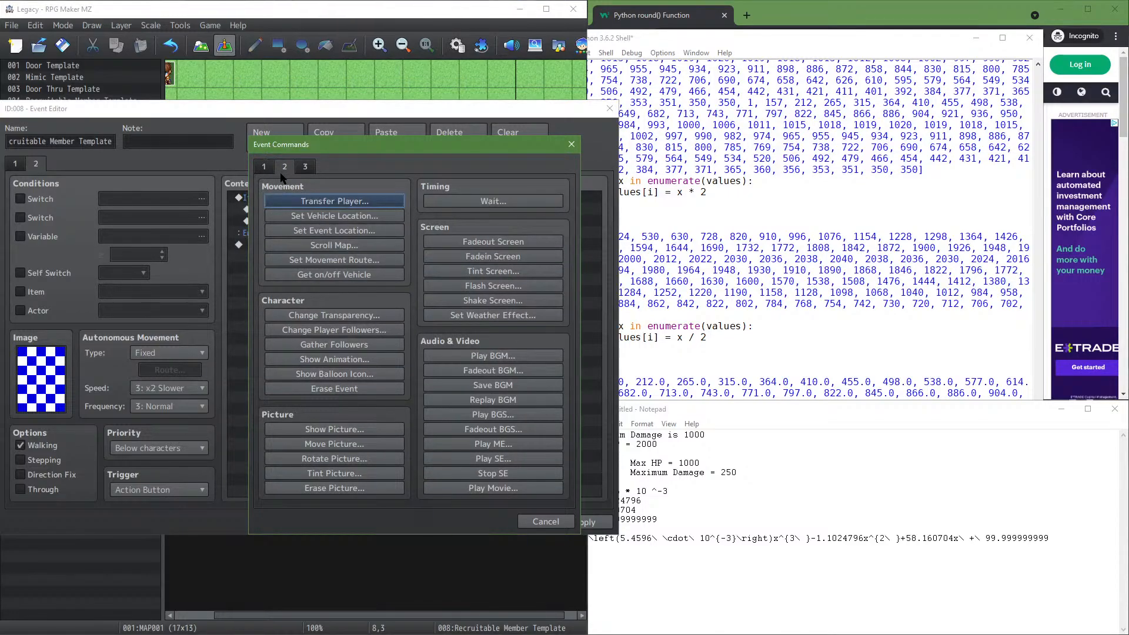
{"action": "left_click", "coordinate": [334, 260]}
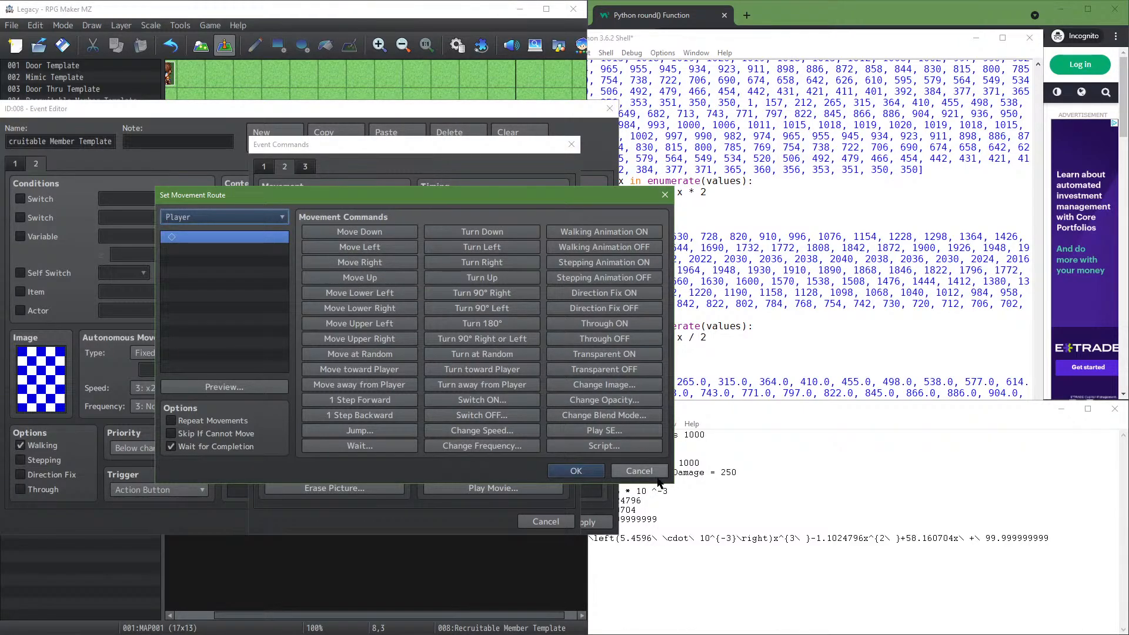
{"action": "left_click", "coordinate": [639, 470]}
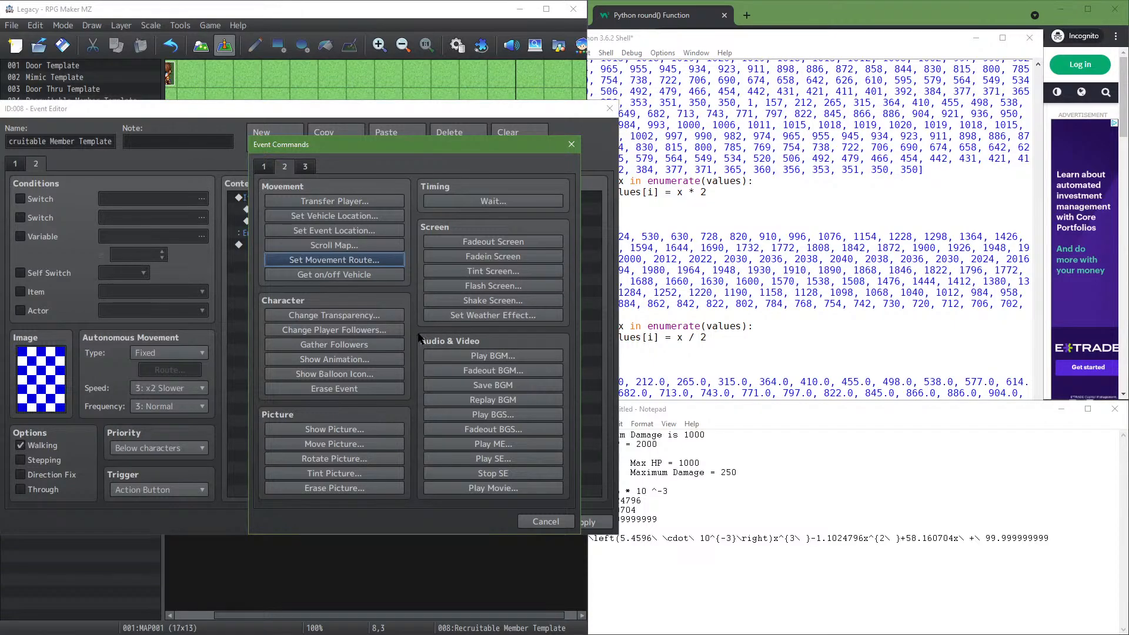
{"action": "left_click", "coordinate": [305, 167]}
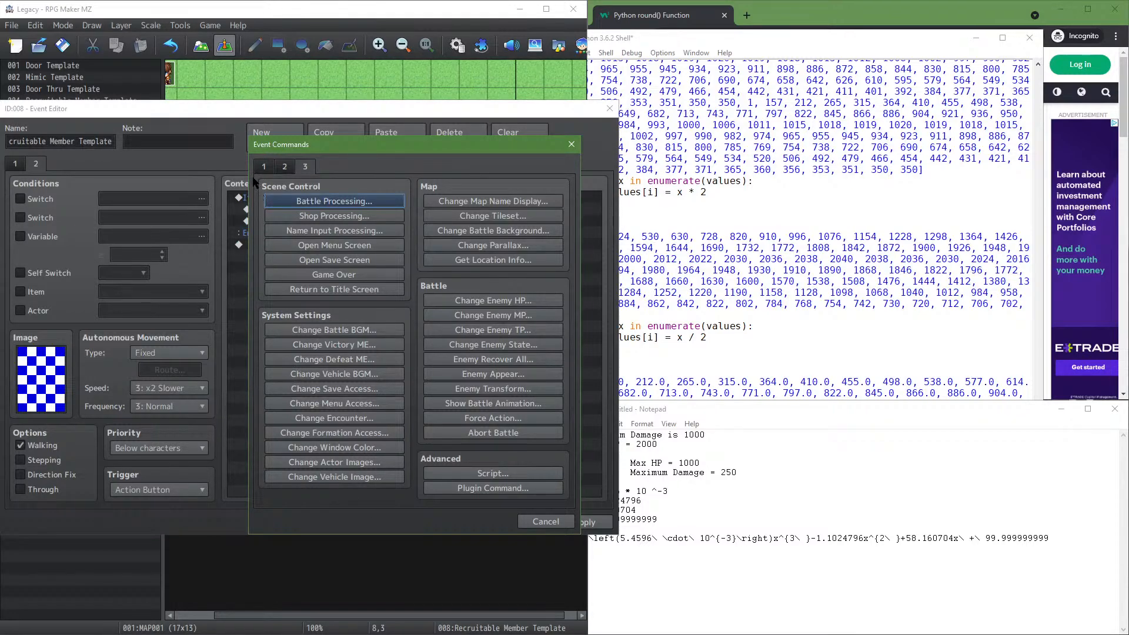
{"action": "left_click", "coordinate": [280, 171]}
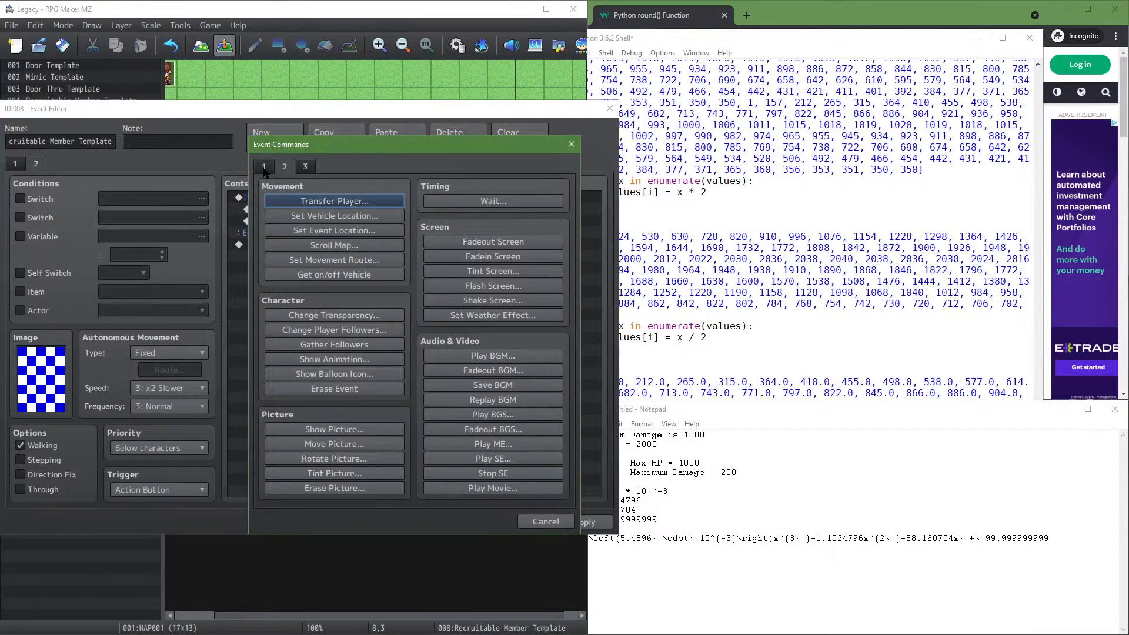
{"action": "left_click", "coordinate": [264, 169]}
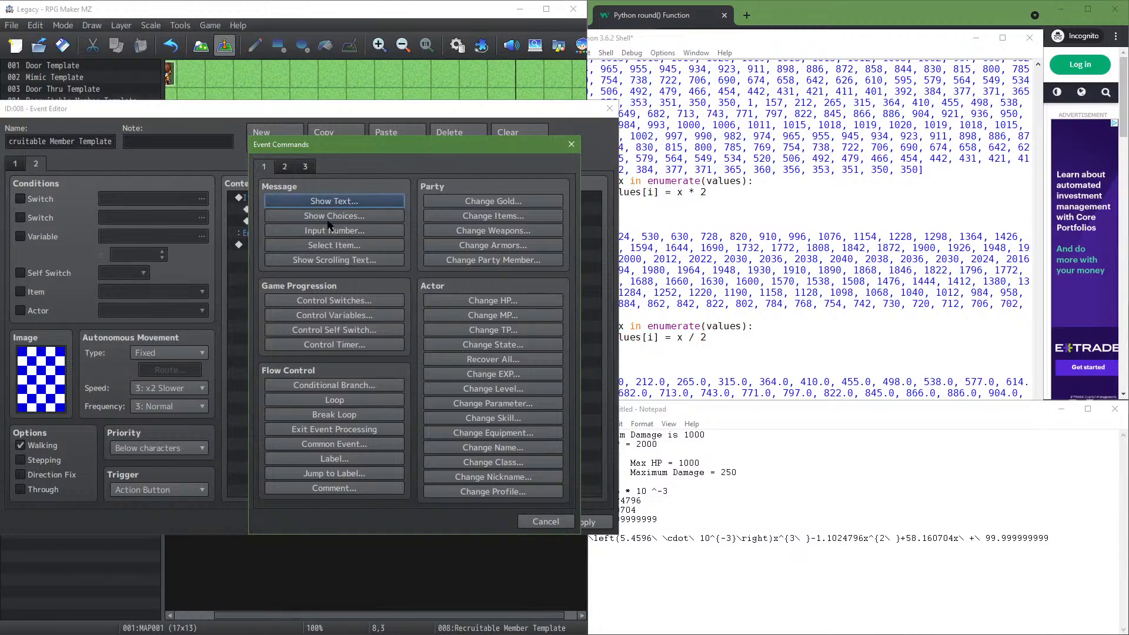
{"action": "left_click", "coordinate": [545, 522]}
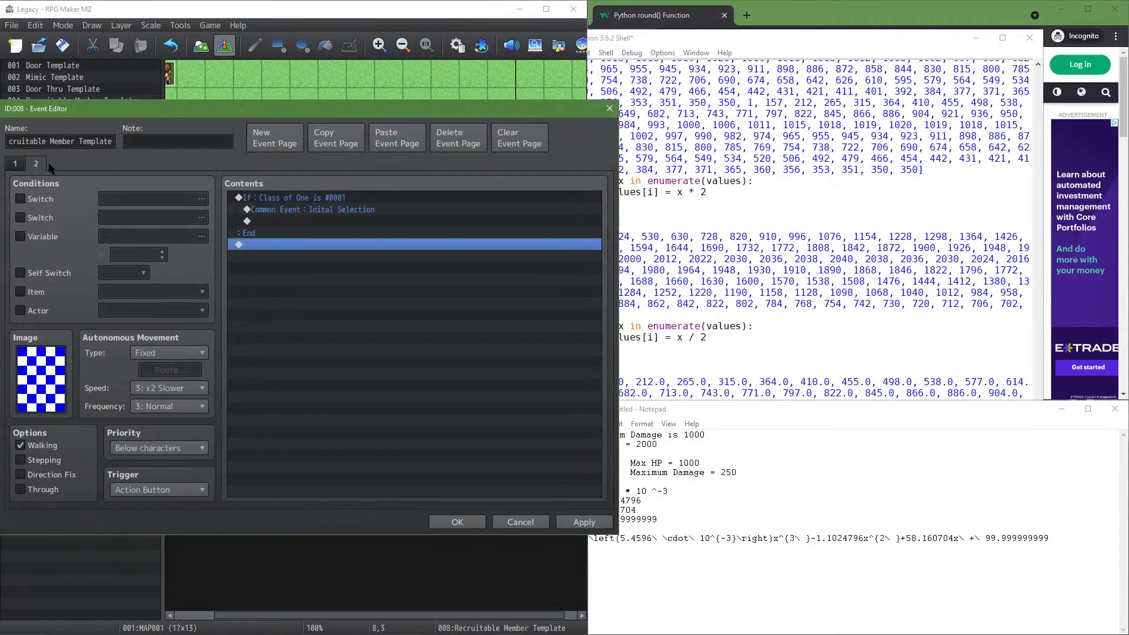
Replace event 008's page 2 with a fresh copy of page 1 and set its priority to Below characters
{"action": "left_click", "coordinate": [458, 137]}
{"action": "left_click", "coordinate": [346, 141]}
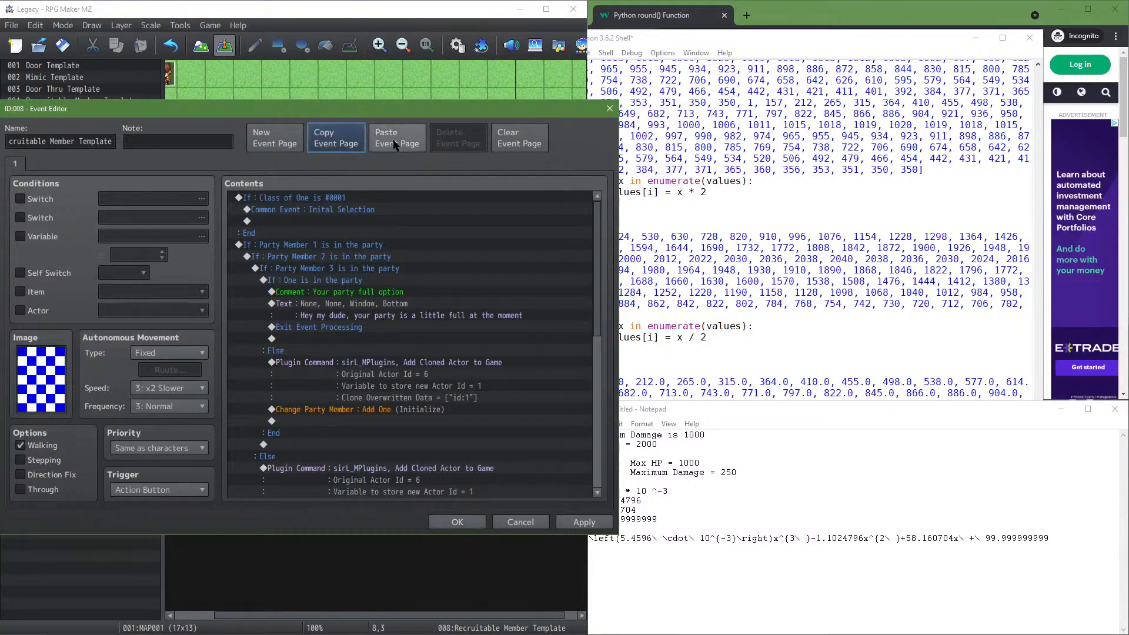
{"action": "left_click", "coordinate": [396, 139]}
{"action": "left_click", "coordinate": [146, 448]}
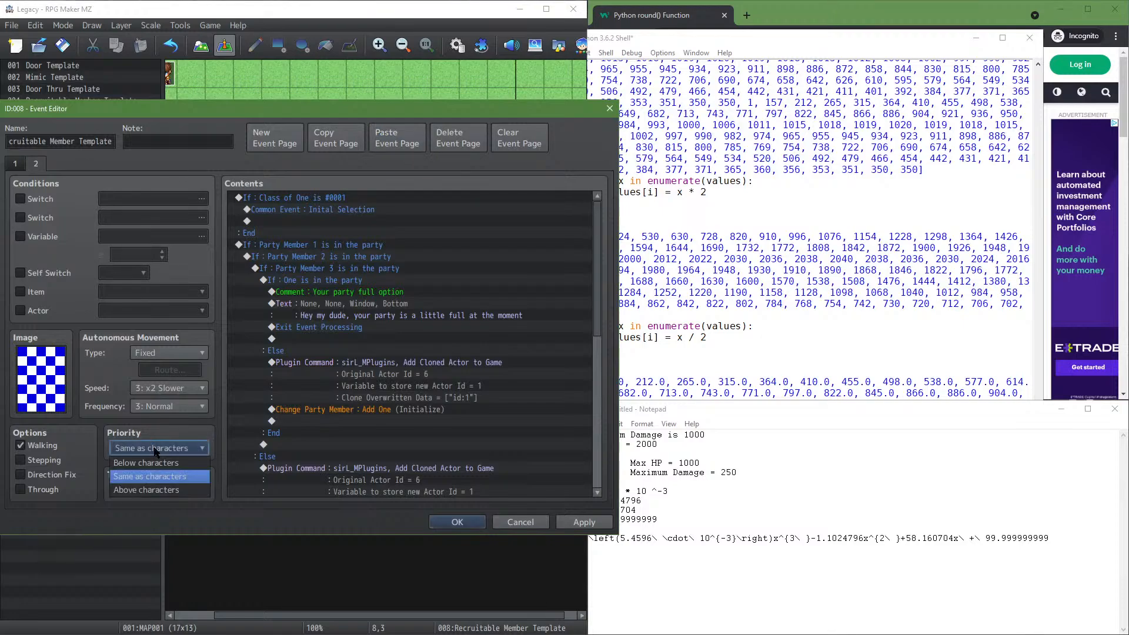
{"action": "left_click", "coordinate": [163, 464]}
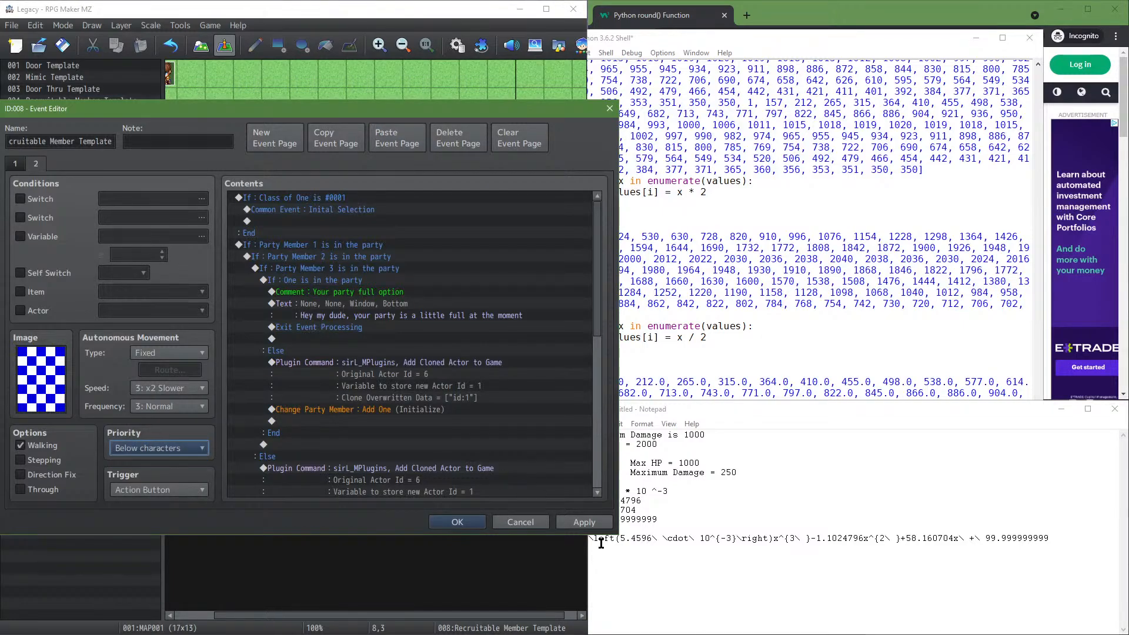
{"action": "left_click", "coordinate": [582, 522]}
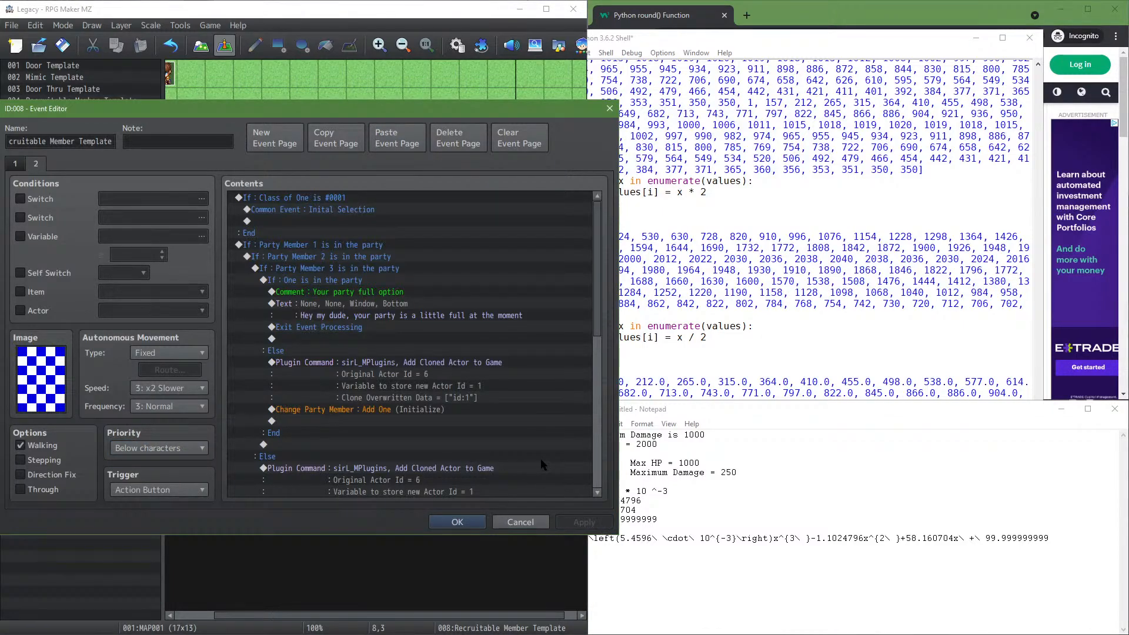
Make page 1 require Self Switch A and delete its conditional branch on the class of One
{"action": "left_click", "coordinate": [16, 165]}
{"action": "left_click", "coordinate": [21, 273]}
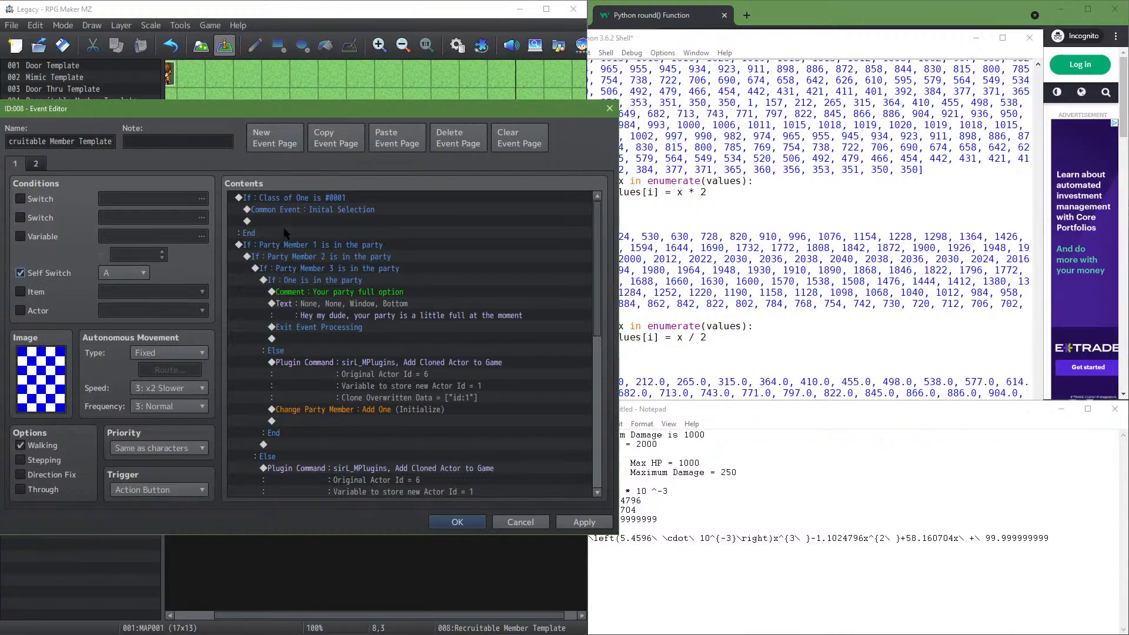
{"action": "left_click", "coordinate": [298, 209]}
{"action": "left_click", "coordinate": [296, 198]}
{"action": "key", "text": "Delete"}
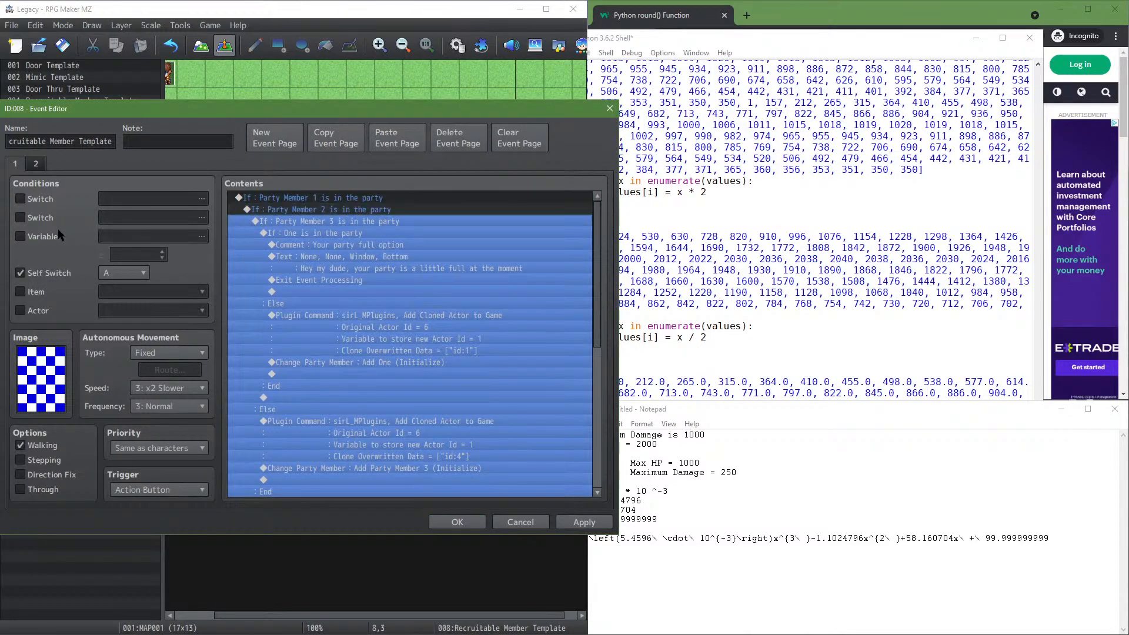
Move the Self Switch A page behind the below-characters page by pasting a copy at the end and deleting the original page 1
{"action": "left_click", "coordinate": [35, 164]}
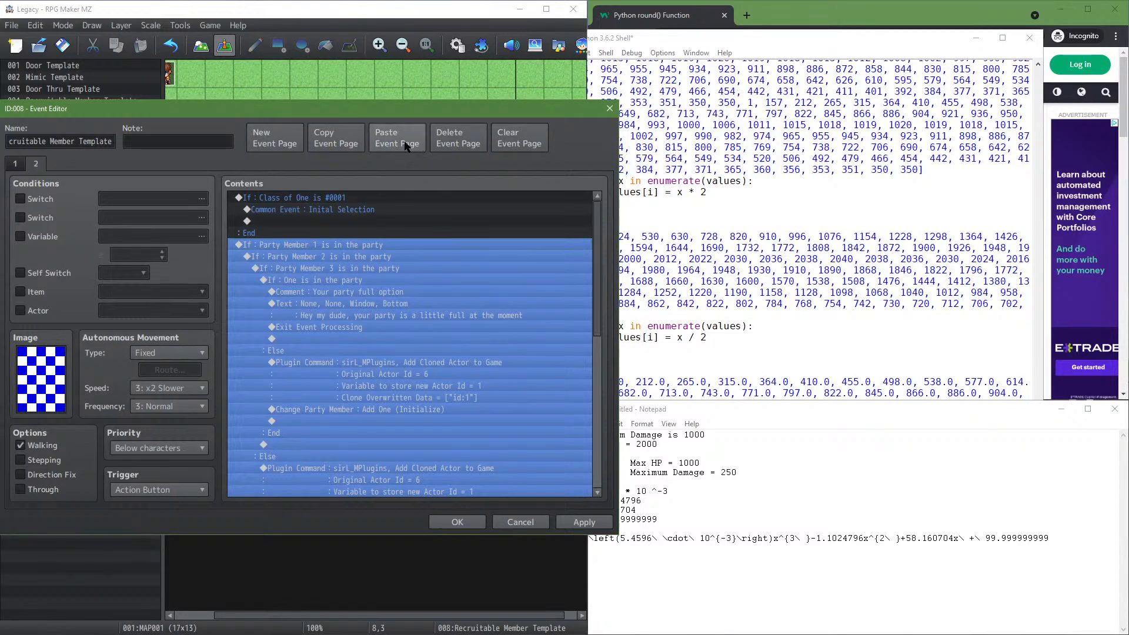
{"action": "left_click", "coordinate": [16, 164]}
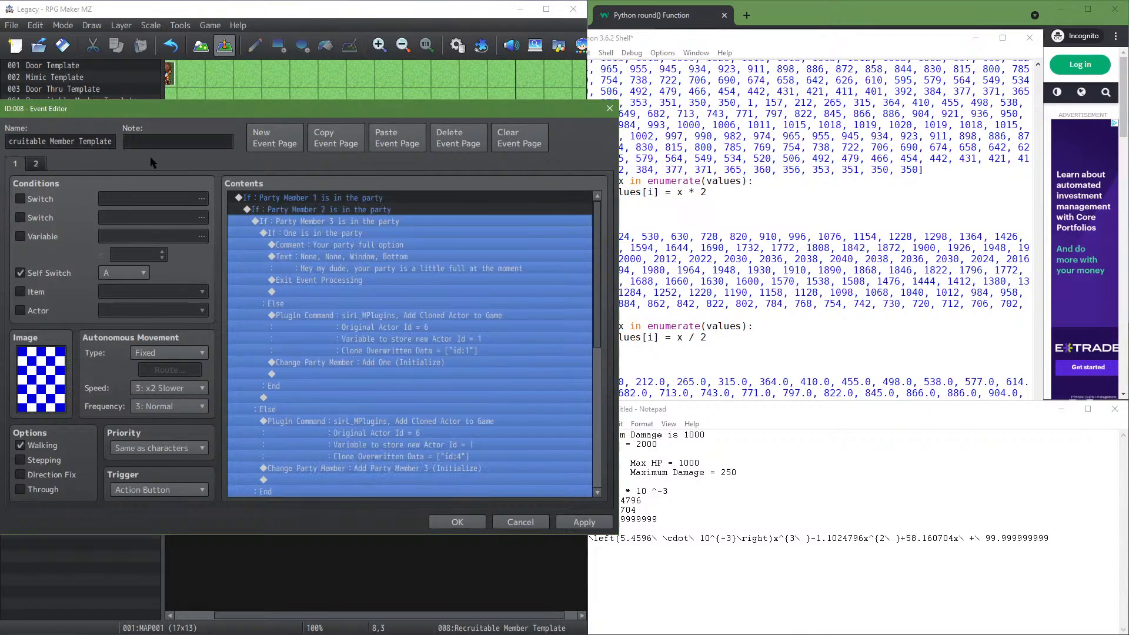
{"action": "left_click", "coordinate": [359, 149]}
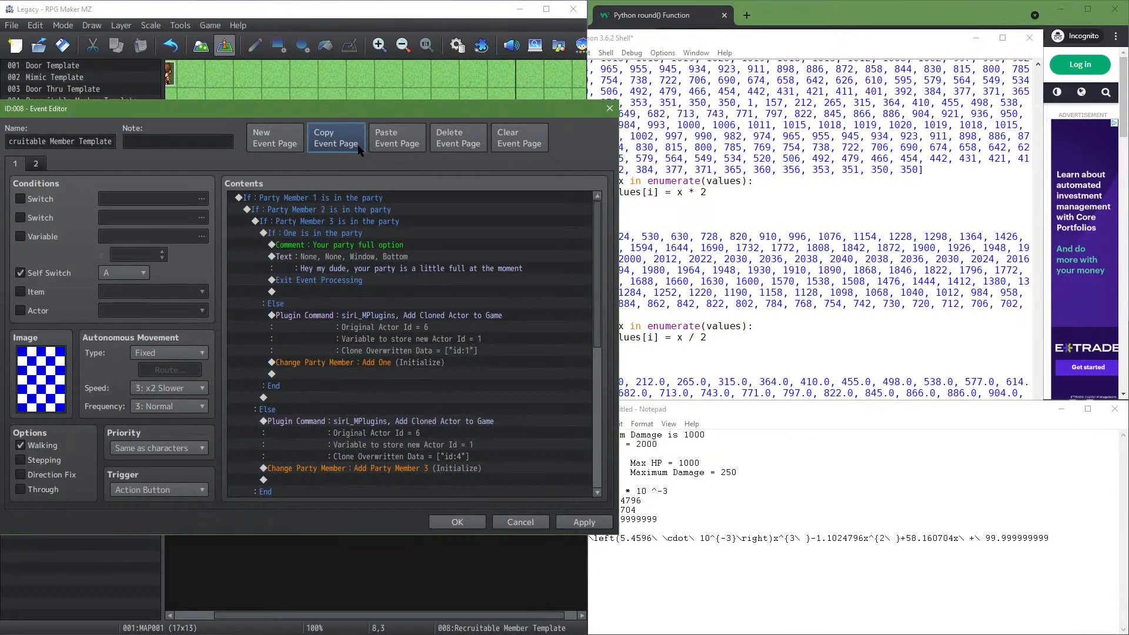
{"action": "left_click", "coordinate": [397, 141]}
{"action": "left_click", "coordinate": [36, 164]}
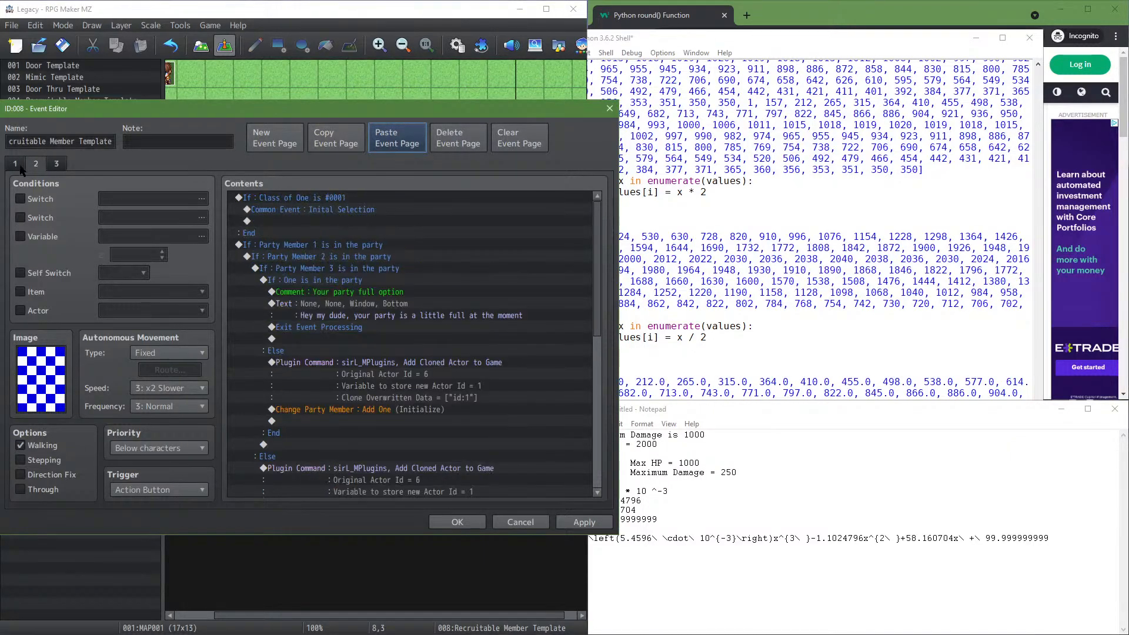
{"action": "left_click", "coordinate": [15, 165]}
{"action": "left_click", "coordinate": [512, 144]}
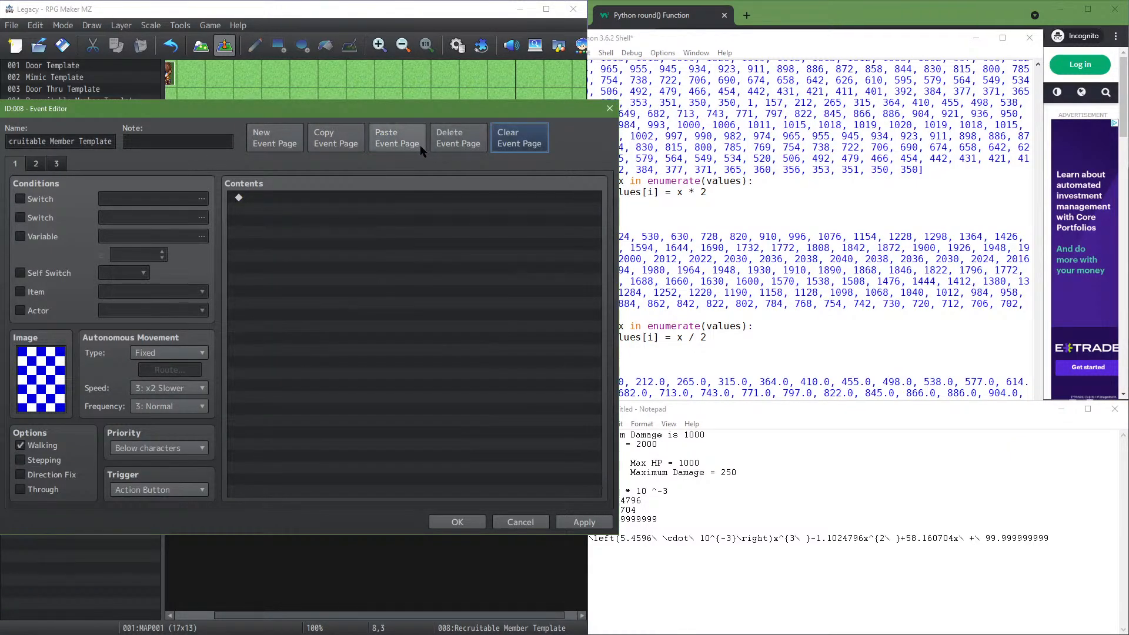
{"action": "left_click", "coordinate": [461, 146]}
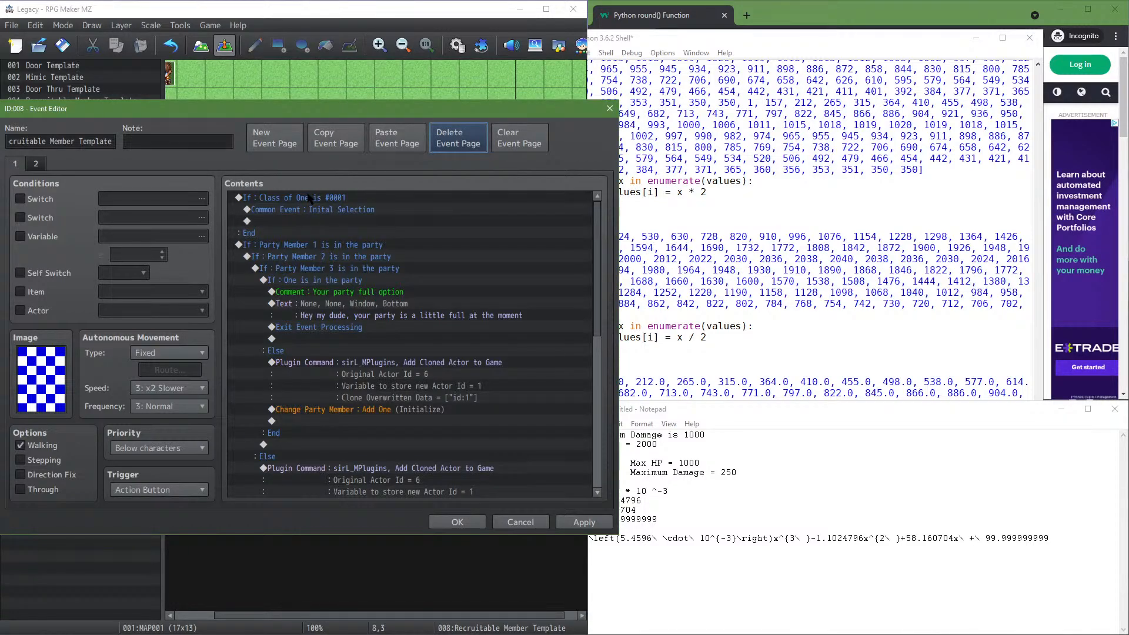
Insert a Control Self Switch command setting A to ON before the Set an Actor to Event plugin command on page 1
{"action": "left_click", "coordinate": [353, 202]}
{"action": "left_click", "coordinate": [358, 243]}
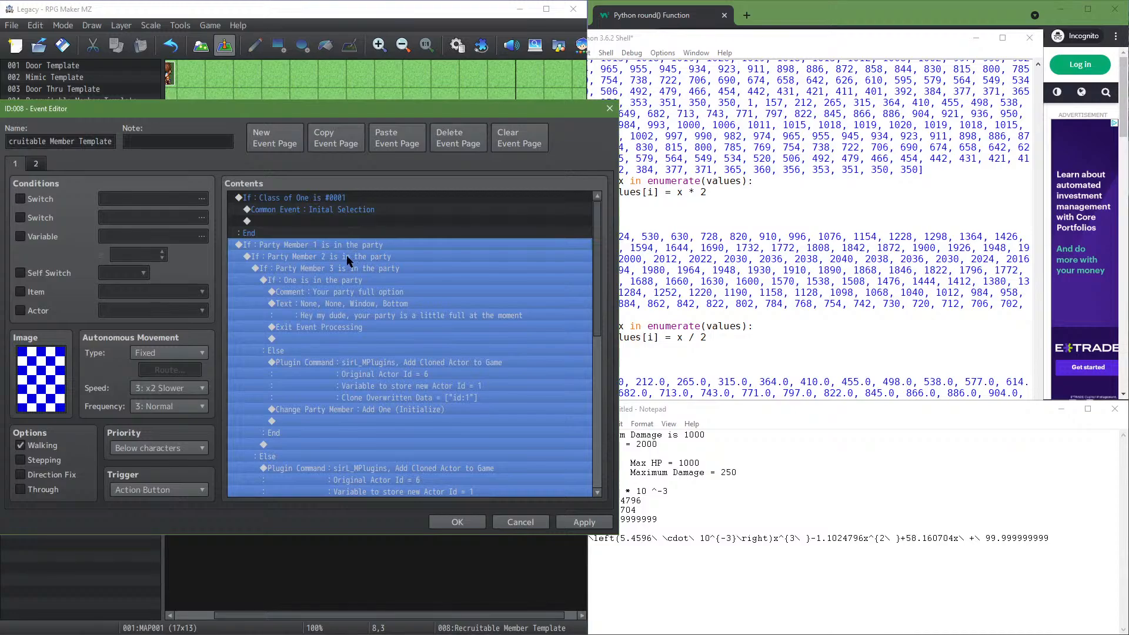
{"action": "scroll", "coordinate": [346, 254], "scroll_direction": "down", "scroll_amount": 5}
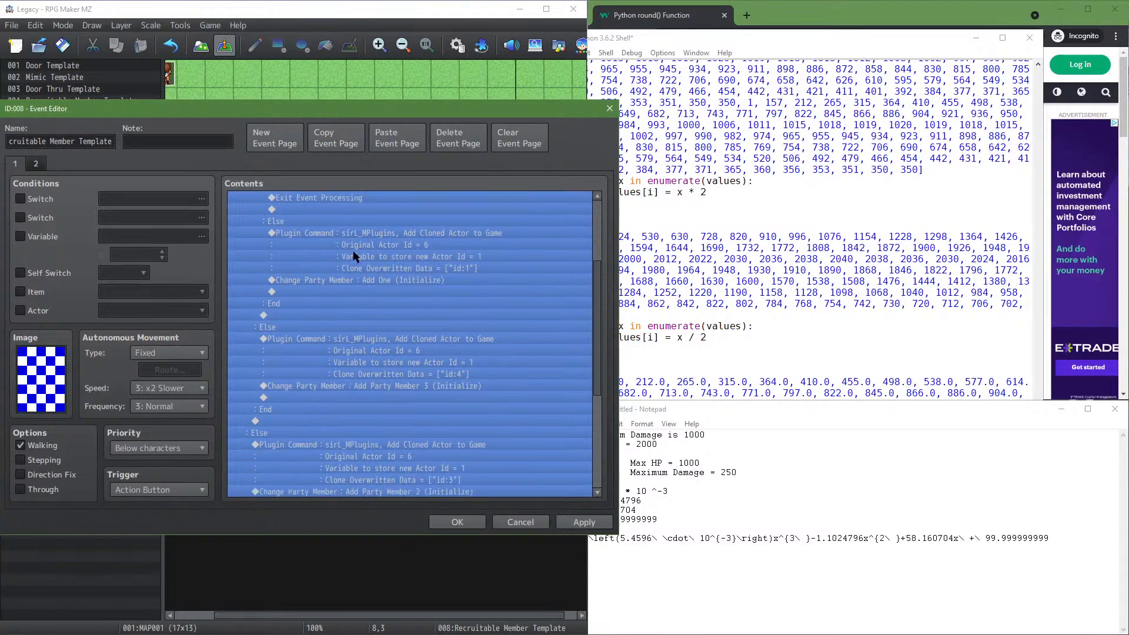
{"action": "scroll", "coordinate": [352, 250], "scroll_direction": "down", "scroll_amount": 4}
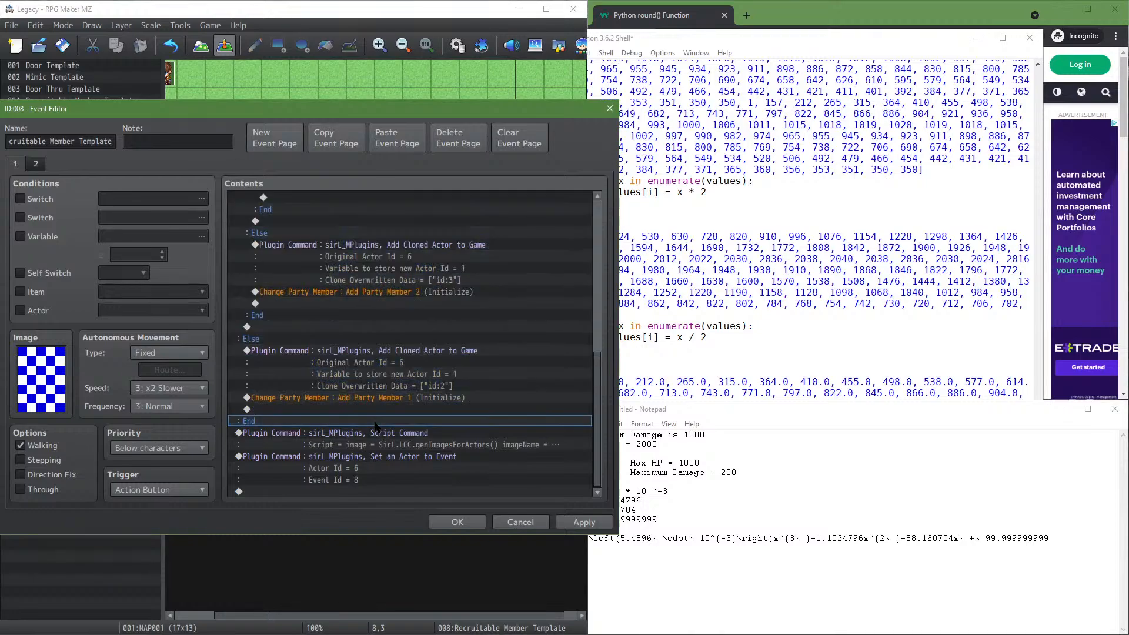
{"action": "left_click", "coordinate": [373, 437]}
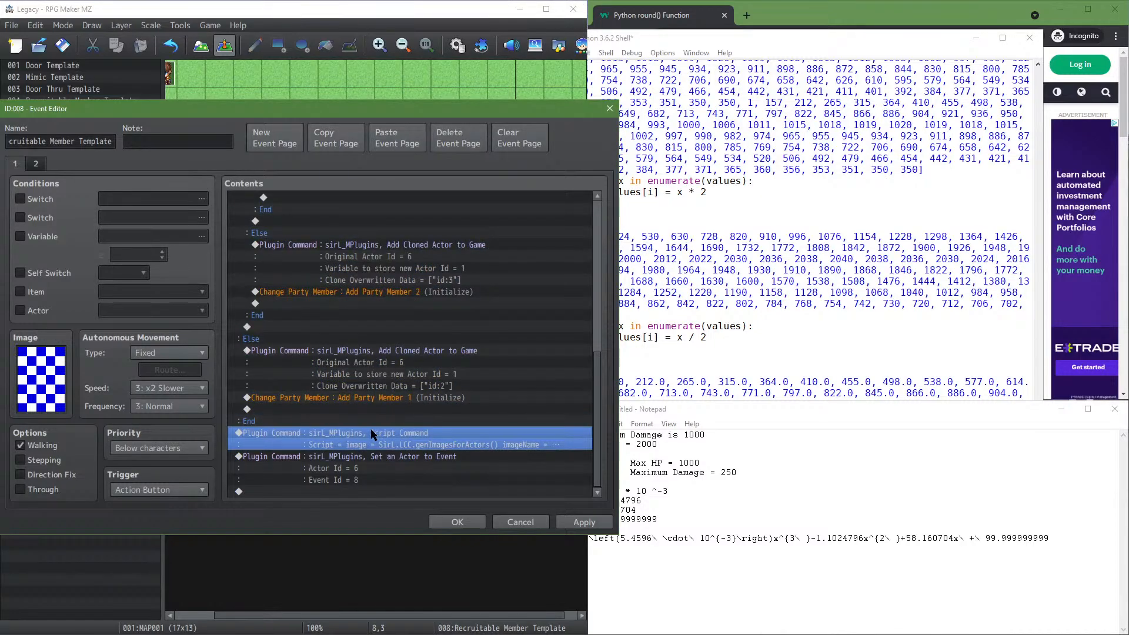
{"action": "left_click", "coordinate": [370, 462]}
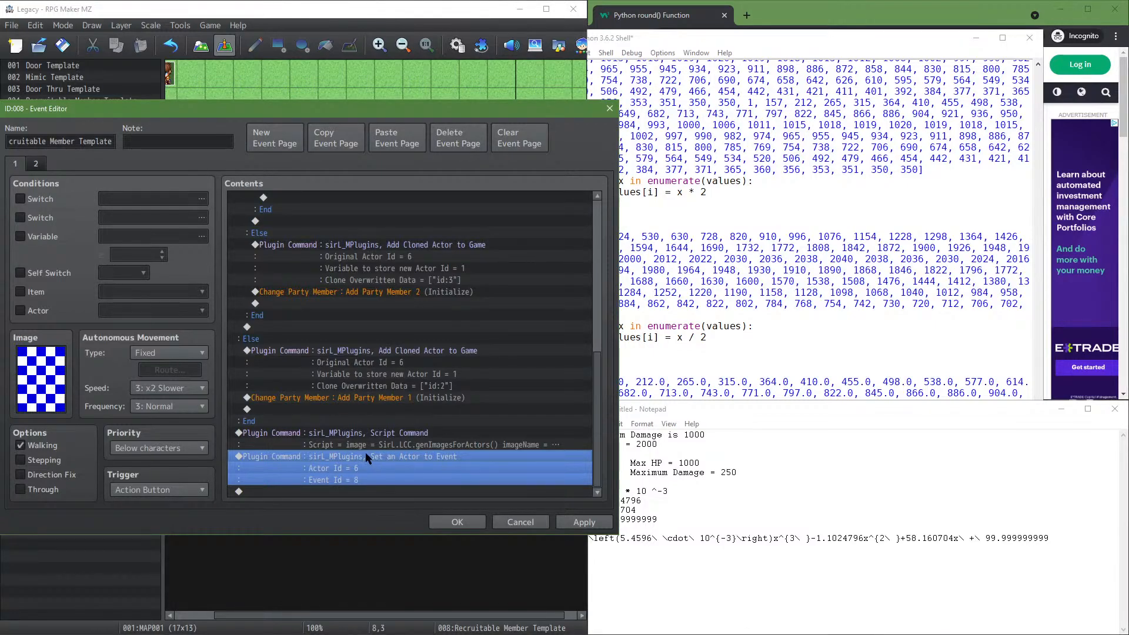
{"action": "left_click", "coordinate": [359, 437]}
{"action": "right_click", "coordinate": [362, 424]}
{"action": "left_click", "coordinate": [353, 435]}
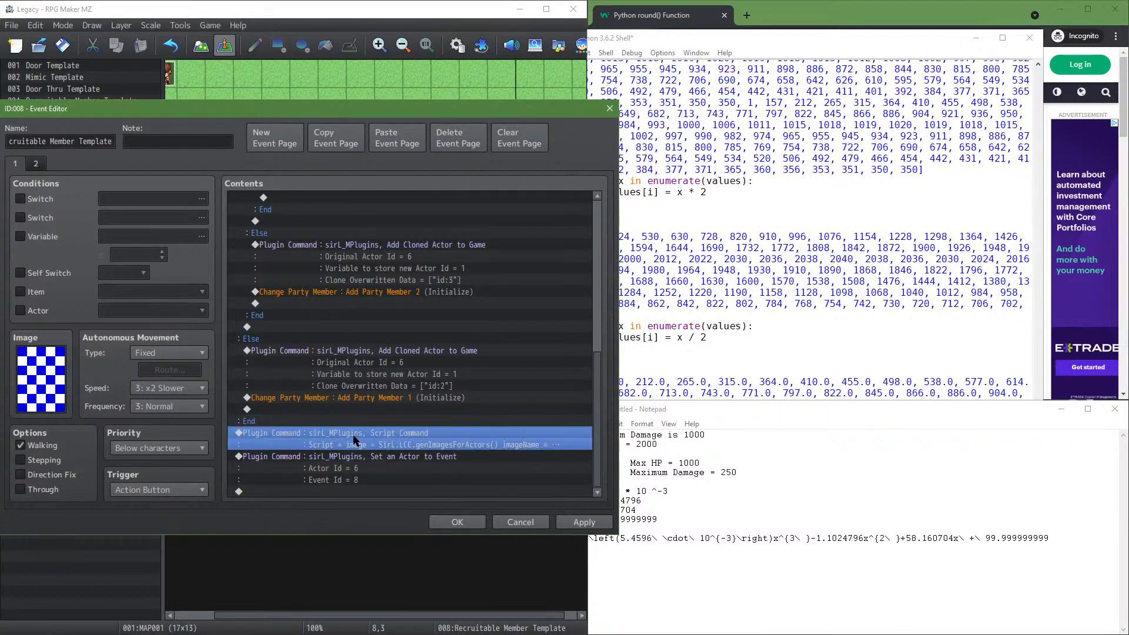
{"action": "left_click", "coordinate": [345, 462]}
{"action": "right_click", "coordinate": [346, 463]}
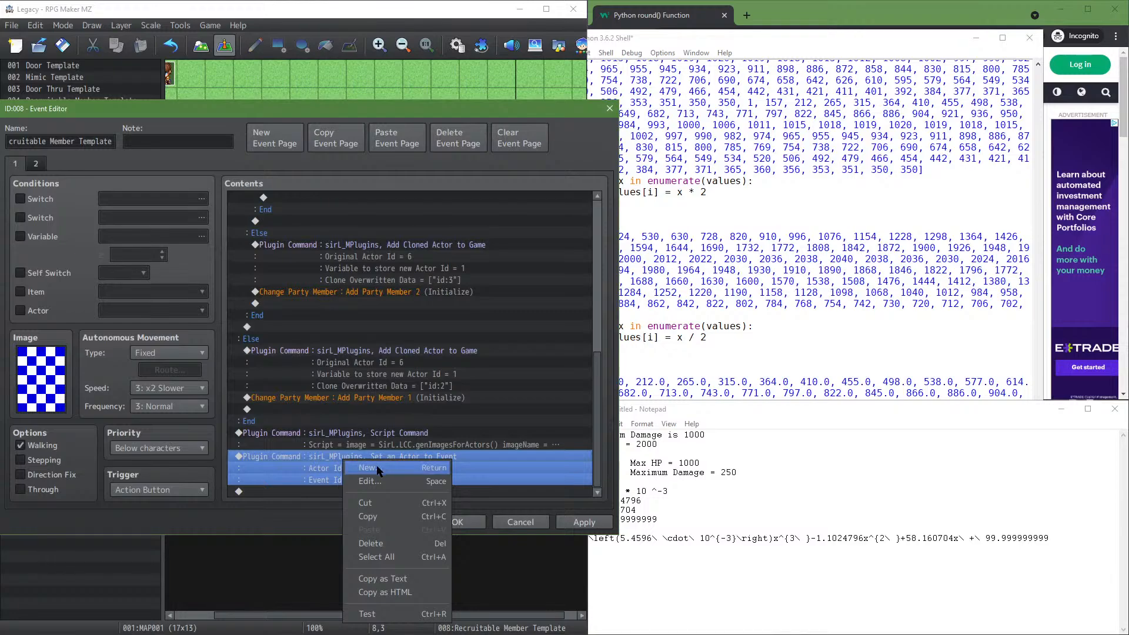
{"action": "left_click", "coordinate": [380, 471]}
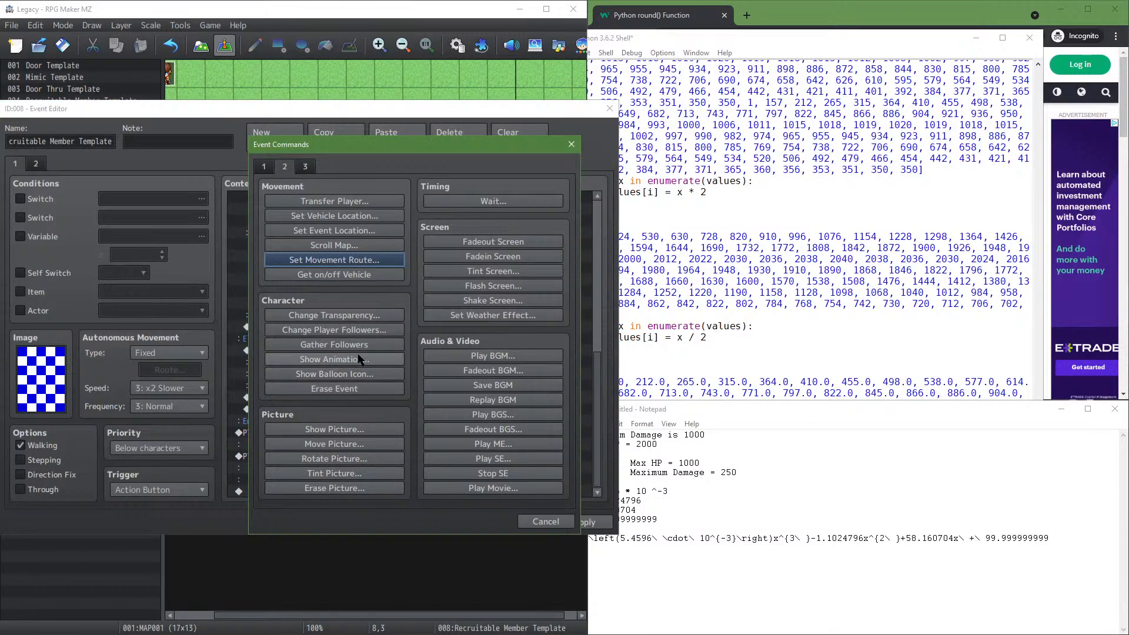
{"action": "left_click", "coordinate": [264, 167]}
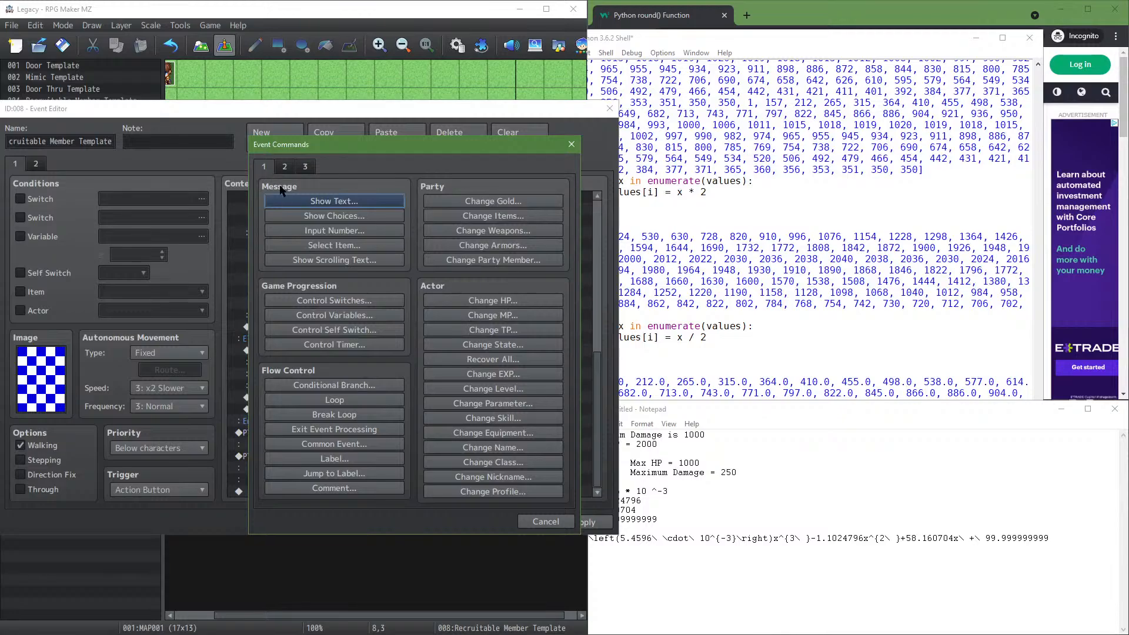
{"action": "left_click", "coordinate": [353, 330]}
{"action": "left_click", "coordinate": [392, 383]}
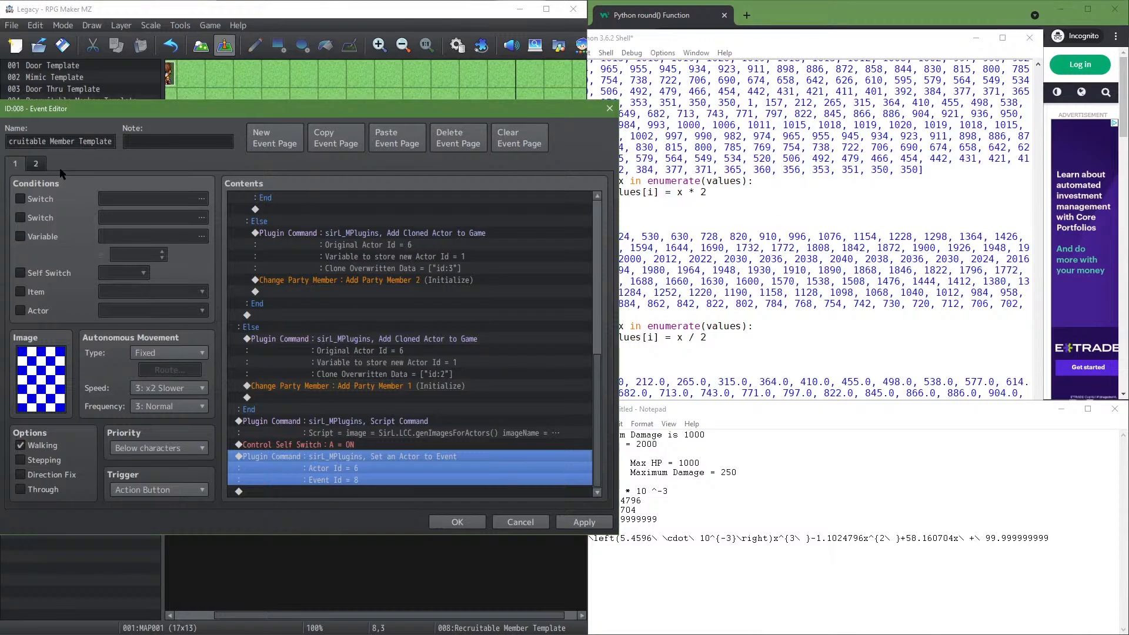
{"action": "left_click", "coordinate": [44, 161]}
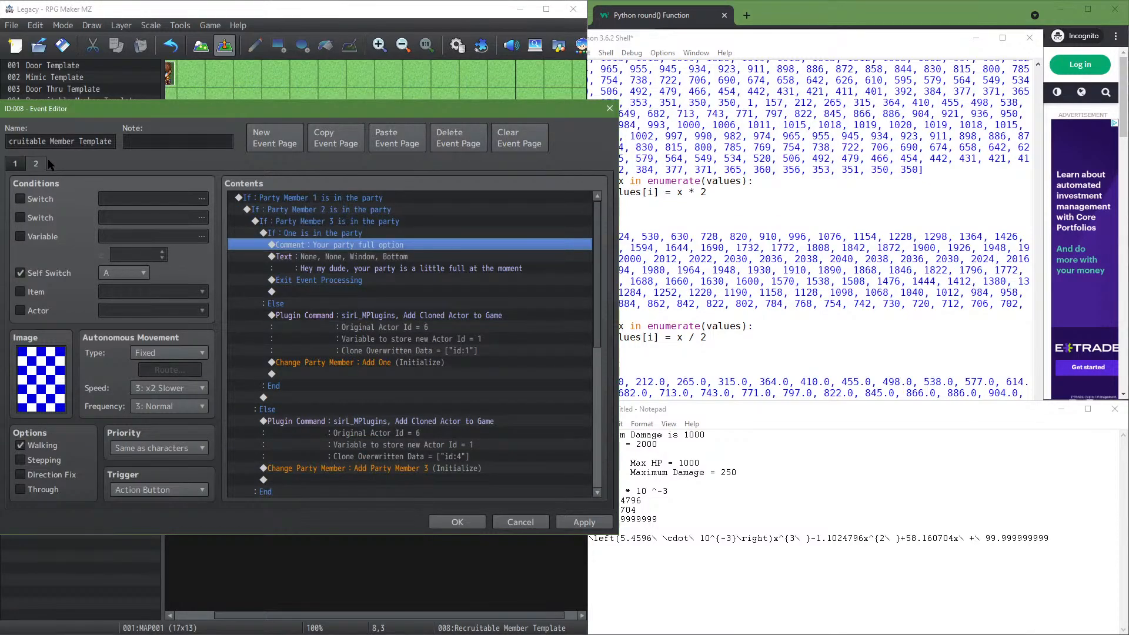
{"action": "left_click", "coordinate": [16, 163]}
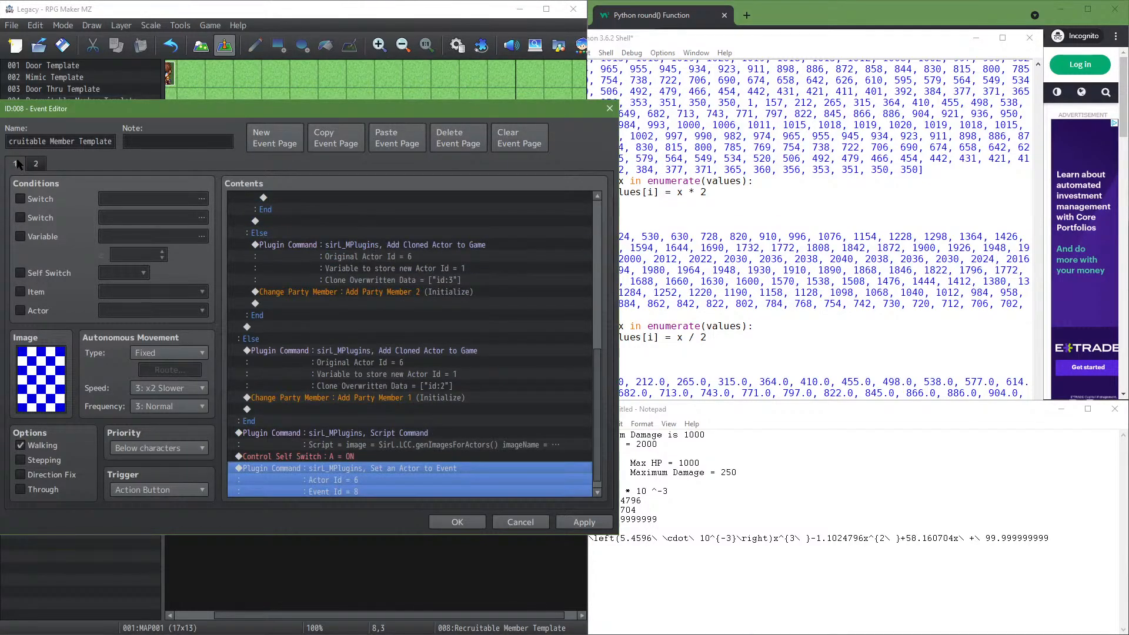
Add a Transfer Player command to MAP001 (8,4) after the Inital Selection common event call on page 1
{"action": "scroll", "coordinate": [329, 244], "scroll_direction": "up", "scroll_amount": 6}
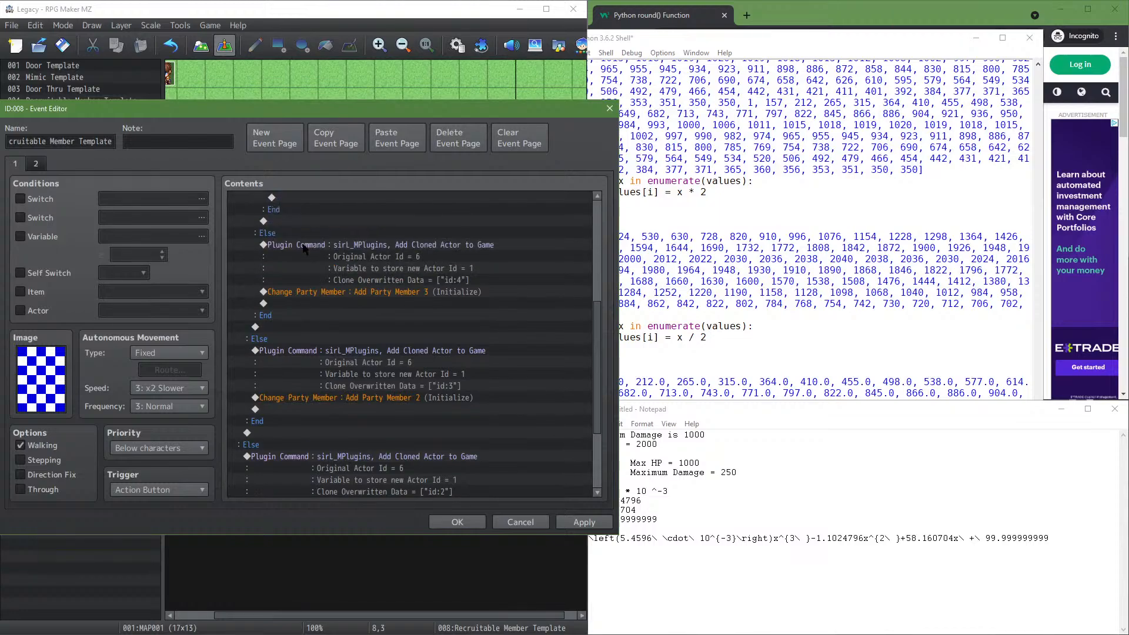
{"action": "scroll", "coordinate": [310, 225], "scroll_direction": "up", "scroll_amount": 4}
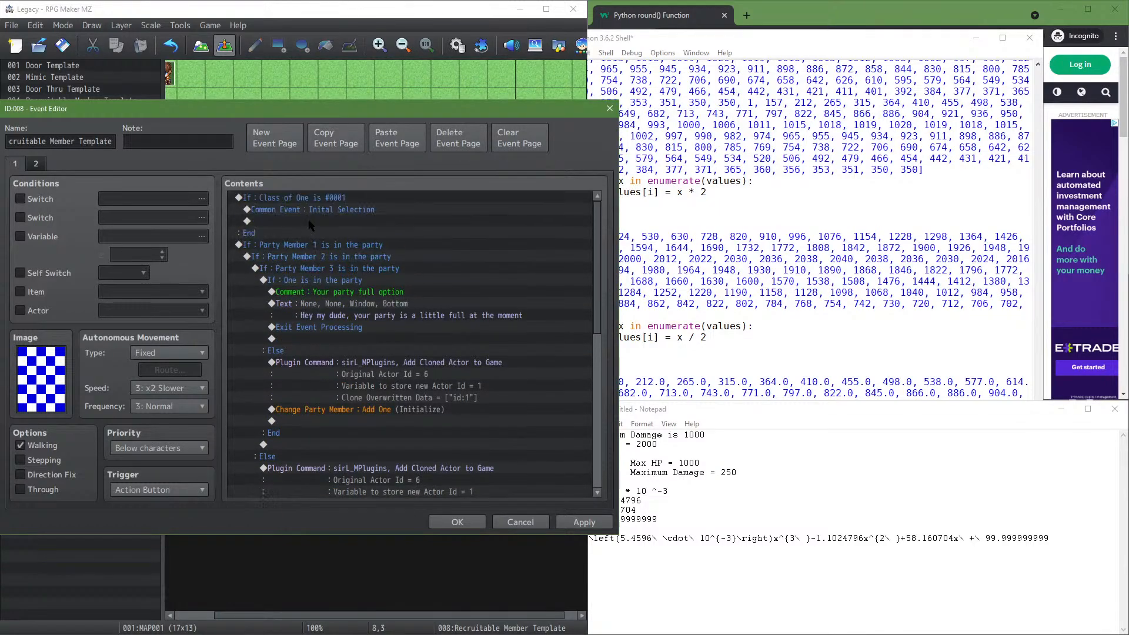
{"action": "double_click", "coordinate": [310, 224]}
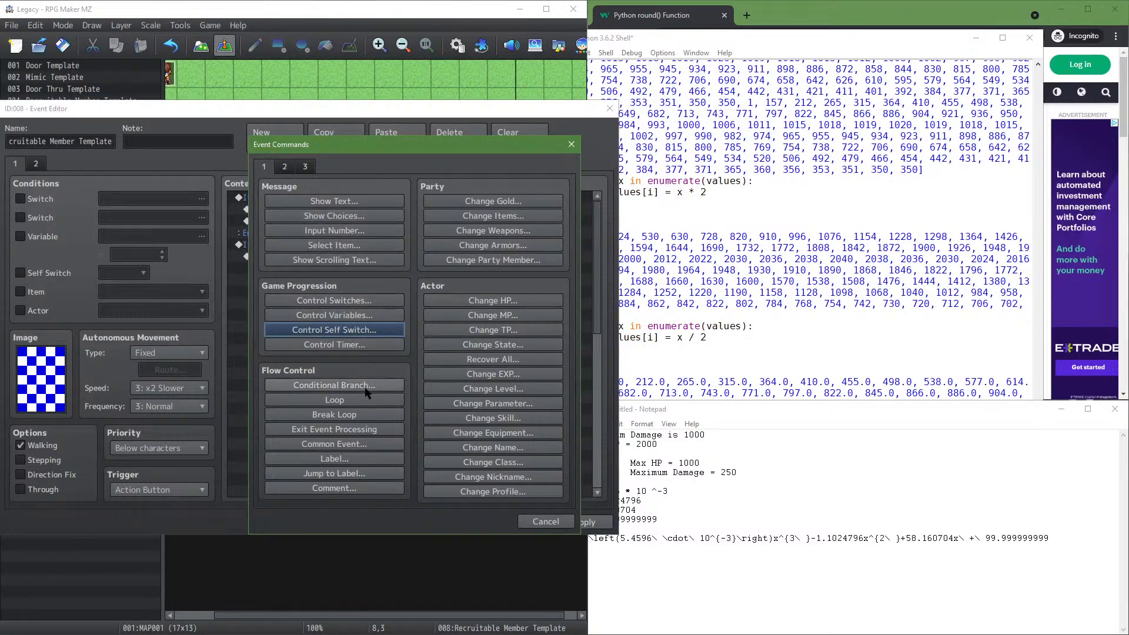
{"action": "left_click", "coordinate": [291, 168]}
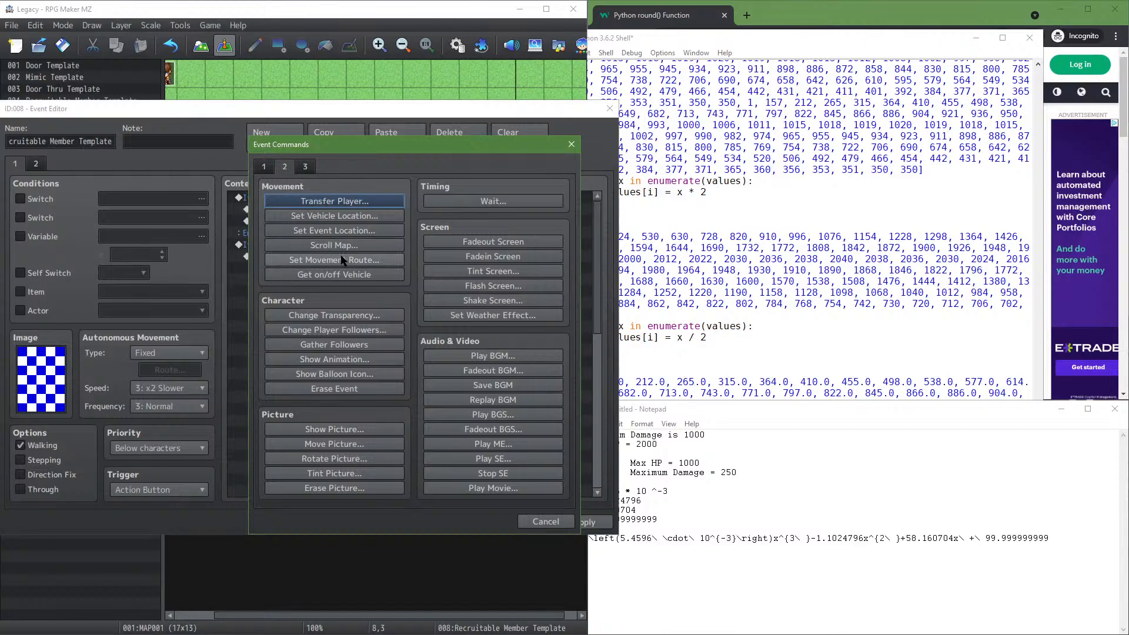
{"action": "left_click", "coordinate": [356, 201]}
{"action": "left_click", "coordinate": [375, 292]}
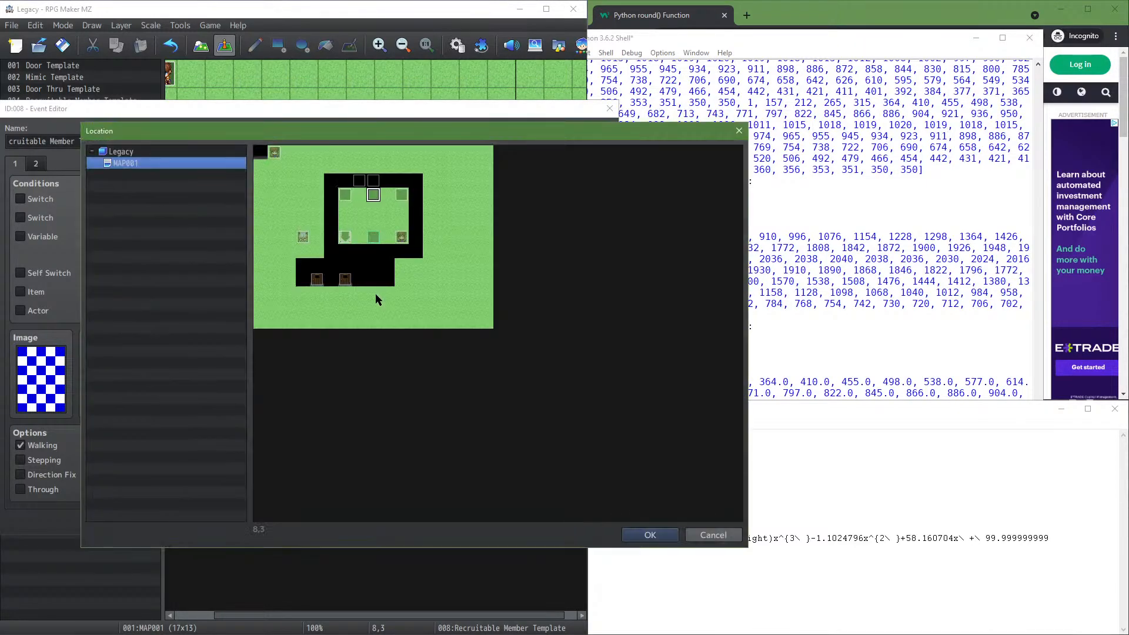
{"action": "double_click", "coordinate": [371, 212]}
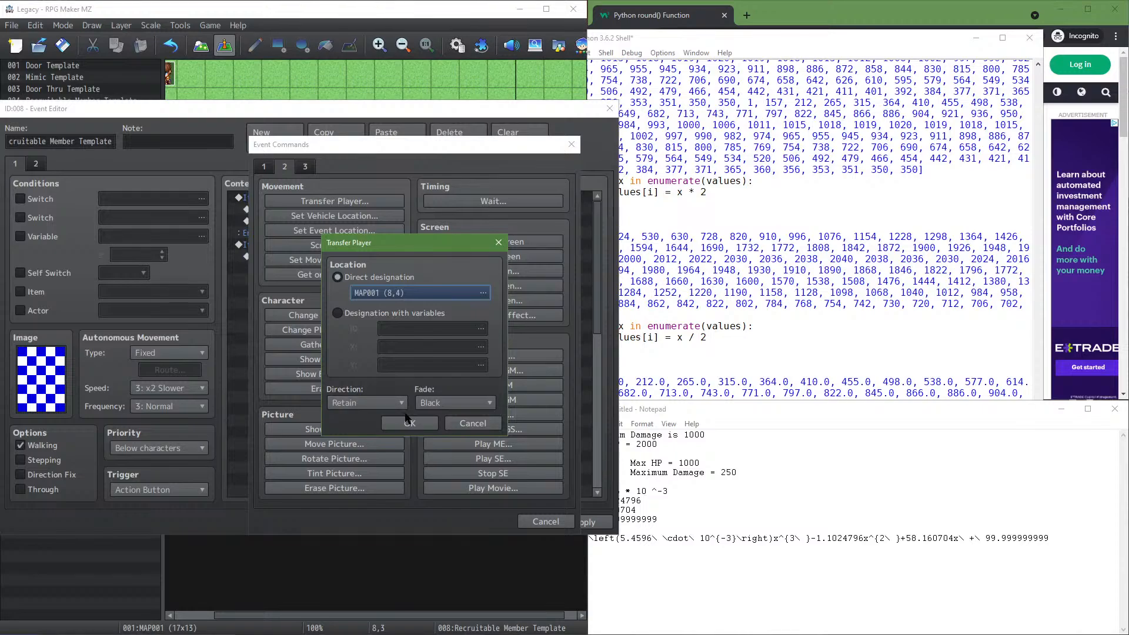
Set the player transfer's direction to Up and its fade to None, and save event 008
{"action": "left_click", "coordinate": [403, 402]}
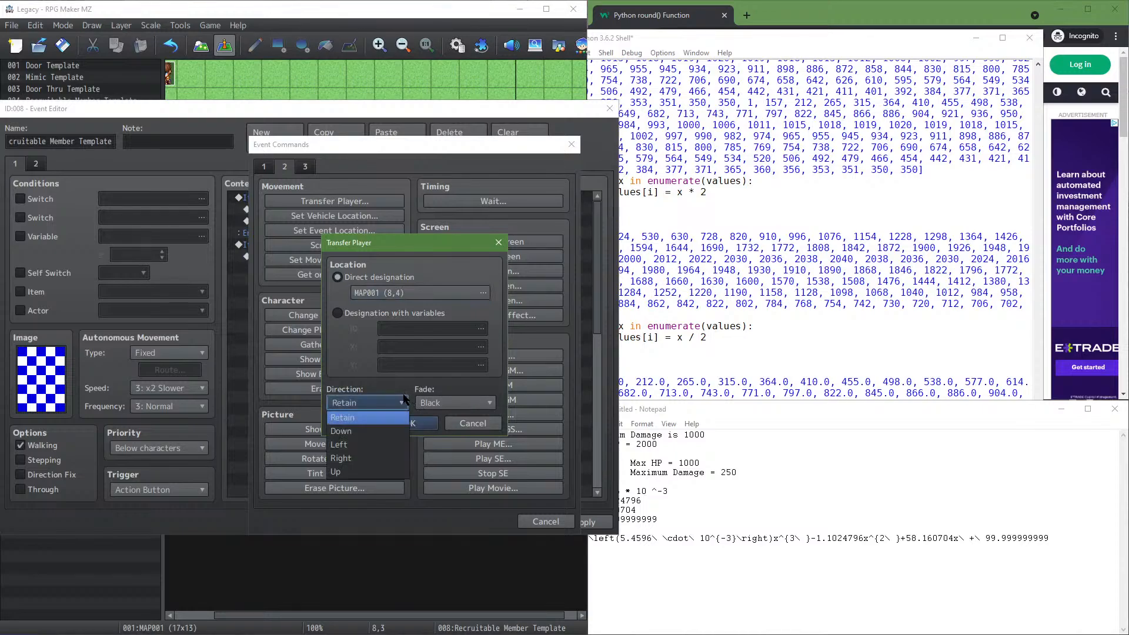
{"action": "left_click", "coordinate": [368, 470]}
{"action": "left_click", "coordinate": [433, 403]}
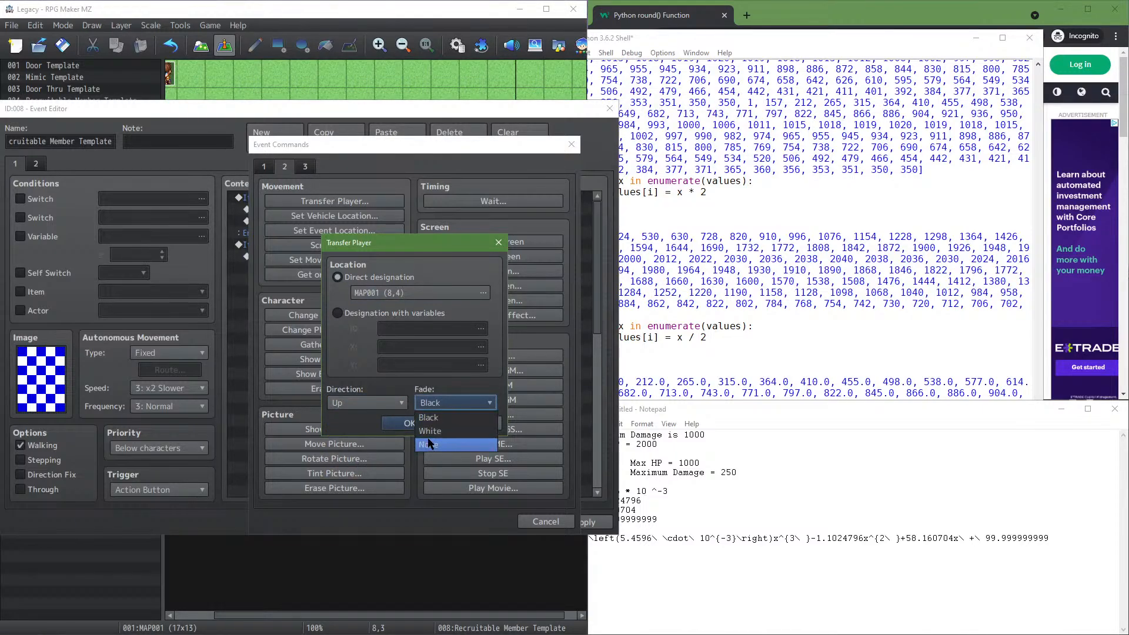
{"action": "left_click", "coordinate": [432, 445]}
{"action": "left_click", "coordinate": [431, 425]}
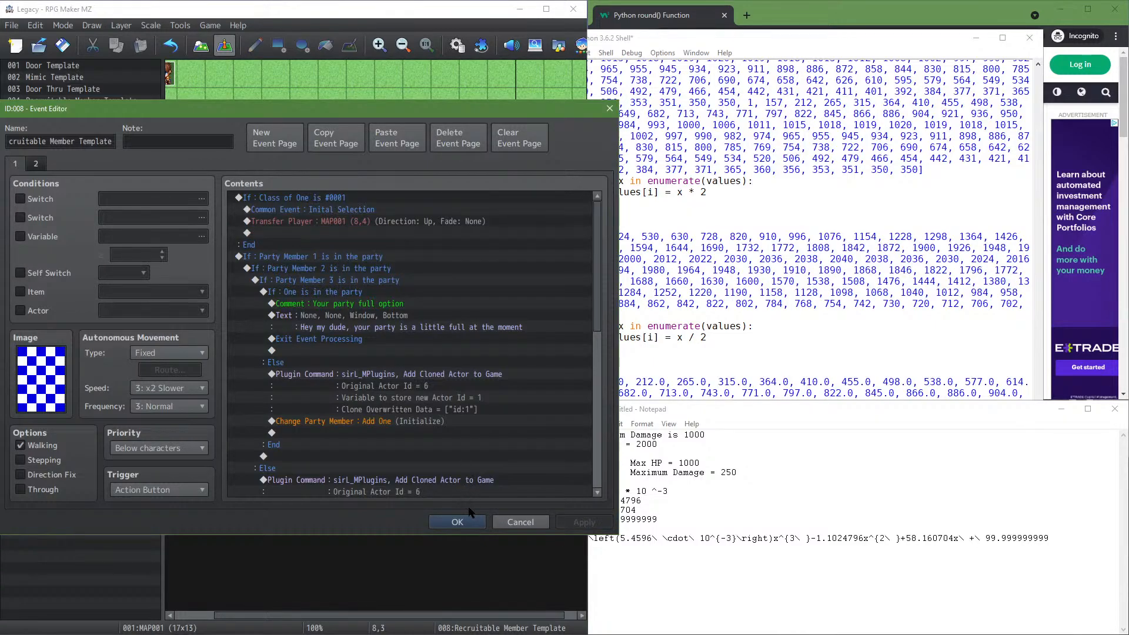
{"action": "left_click", "coordinate": [469, 522]}
Playtest the game, recruit the upper middle character with the frame cursor, and close the test
{"action": "left_click", "coordinate": [211, 27]}
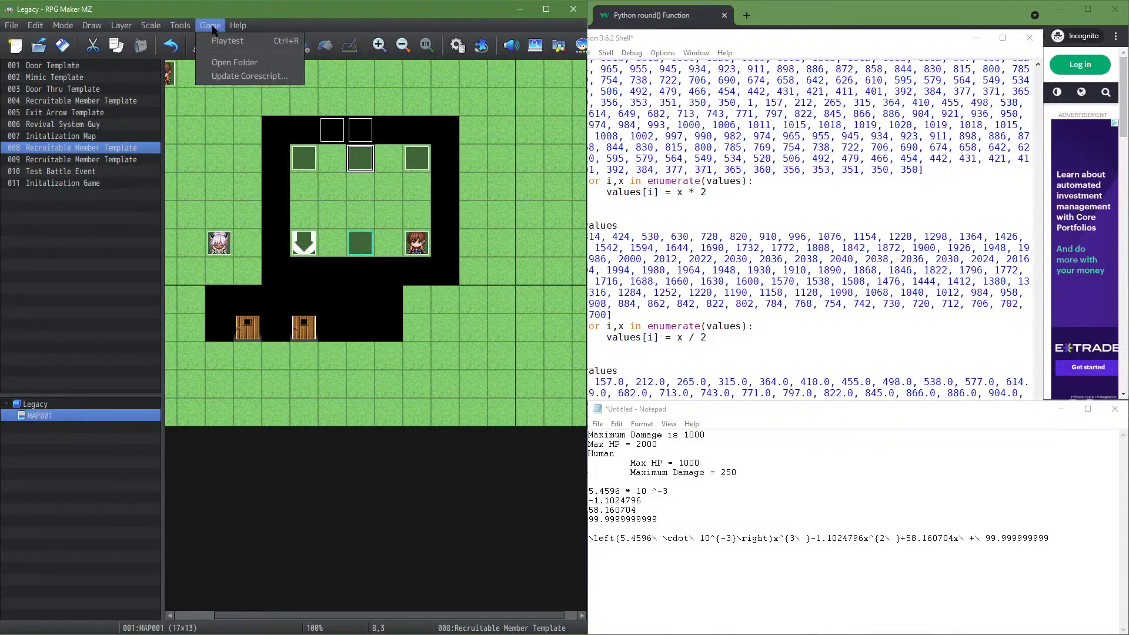
{"action": "left_click", "coordinate": [214, 41]}
{"action": "left_click", "coordinate": [279, 347]}
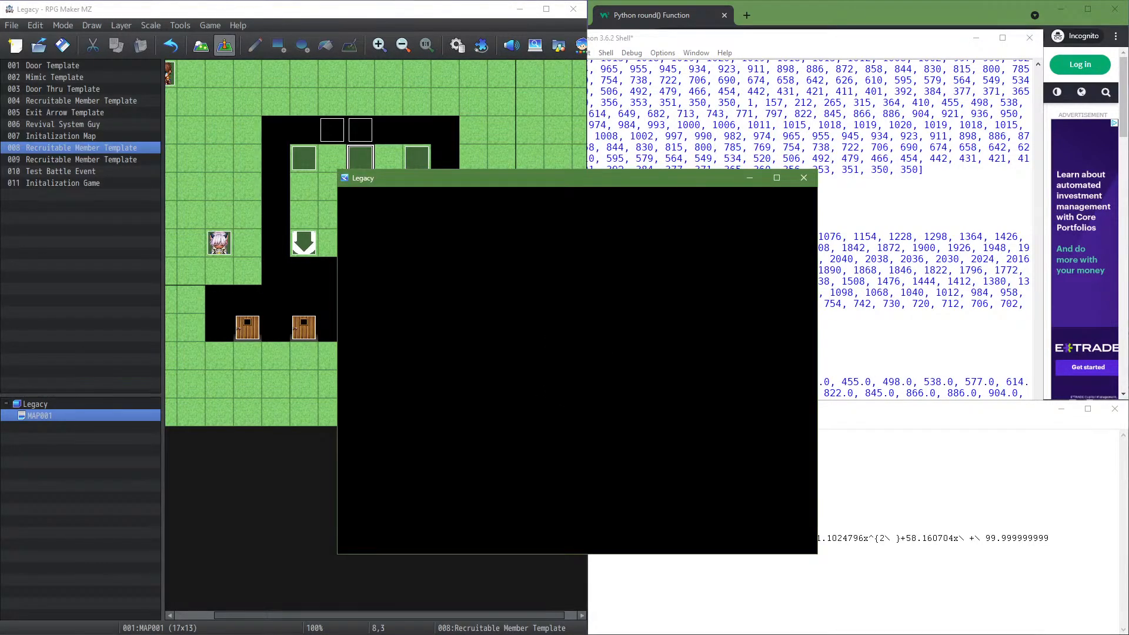
{"action": "key", "text": "Return"}
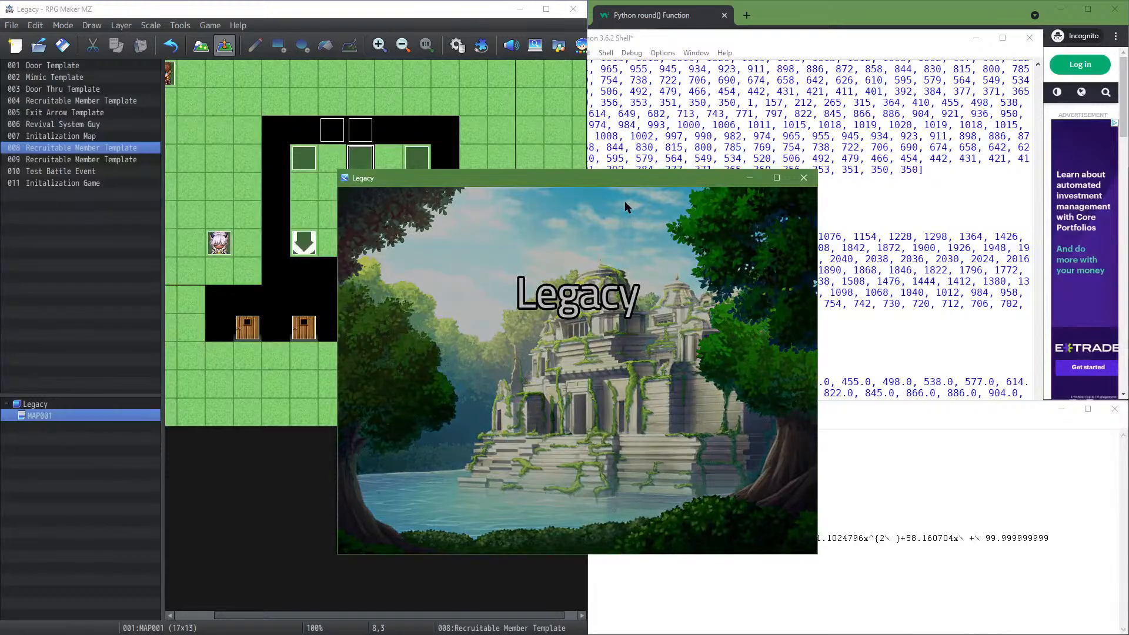
{"action": "key", "text": "Up"}
{"action": "key", "text": "Up"}
{"action": "key", "text": "Up"}
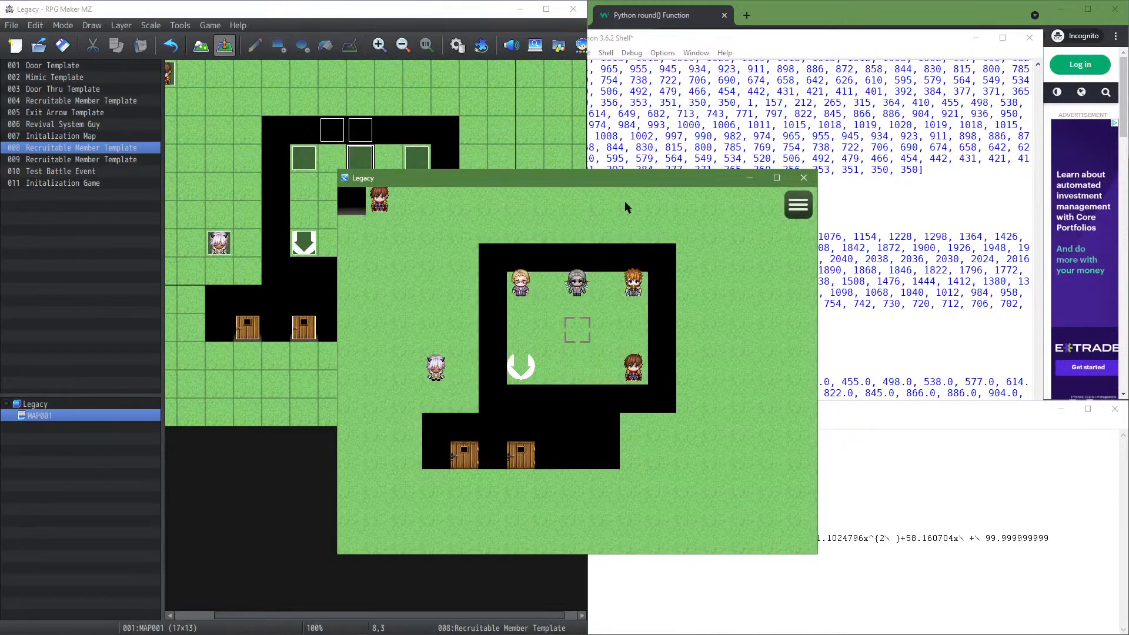
{"action": "key", "text": "Return"}
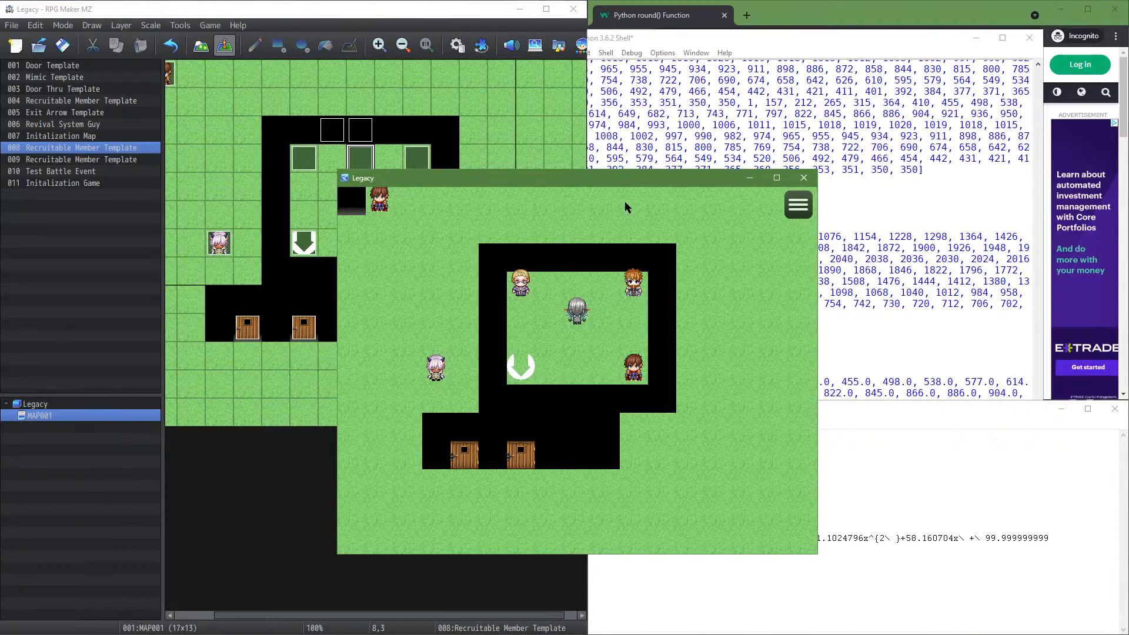
{"action": "left_click", "coordinate": [803, 177]}
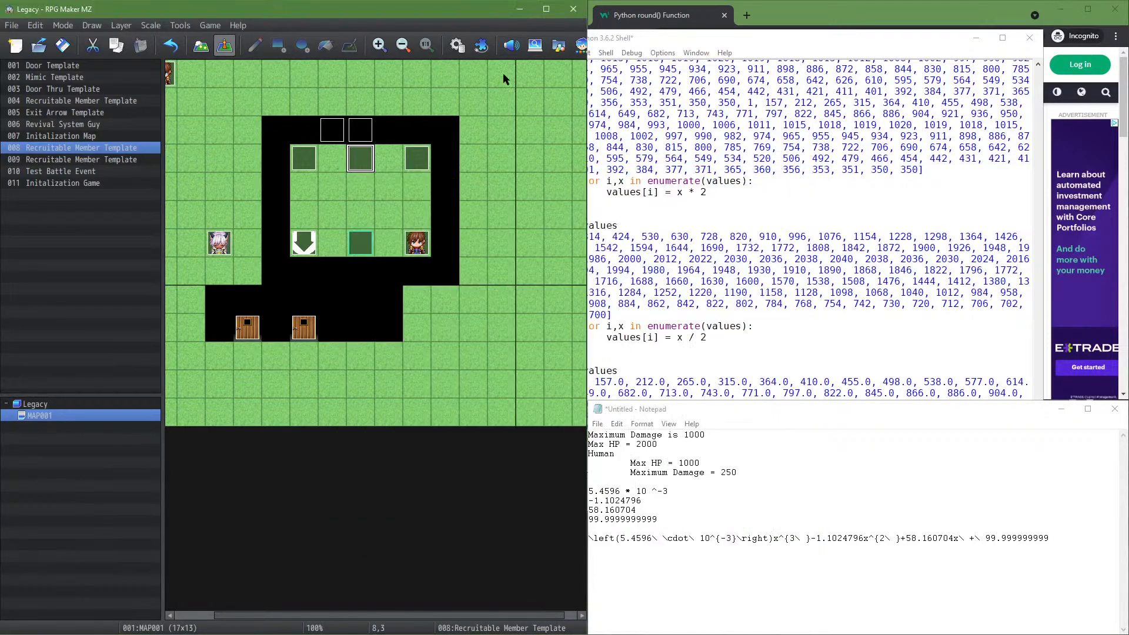
Review the commands of the Inital Selection common event in the database
{"action": "left_click", "coordinate": [457, 46]}
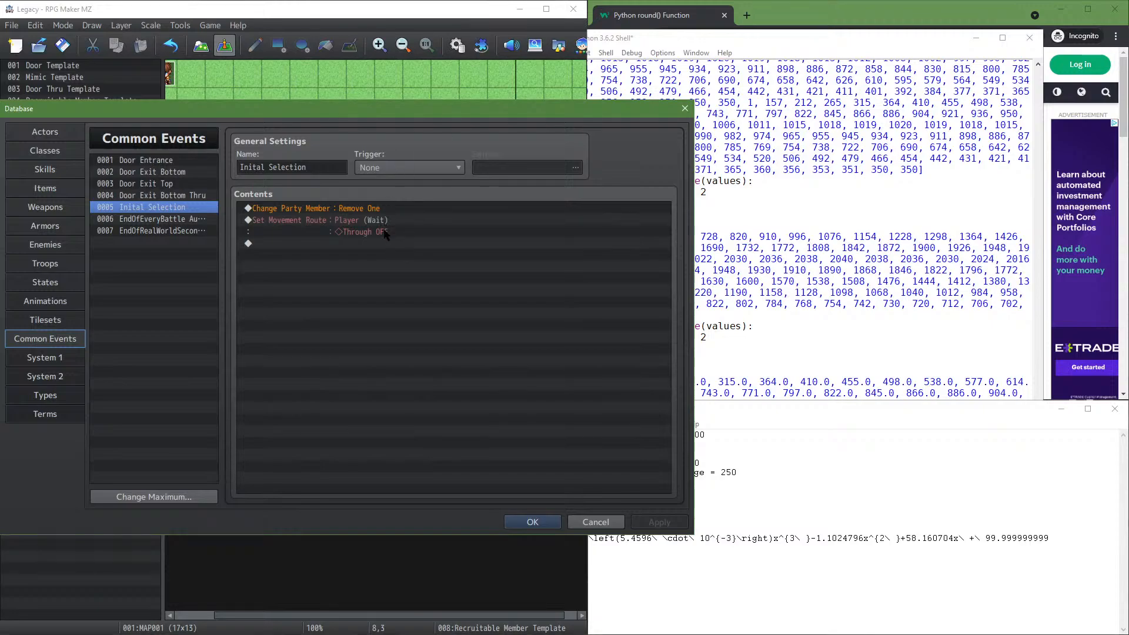
{"action": "left_click", "coordinate": [524, 521]}
{"action": "left_click", "coordinate": [452, 49]}
{"action": "left_click", "coordinate": [686, 111]}
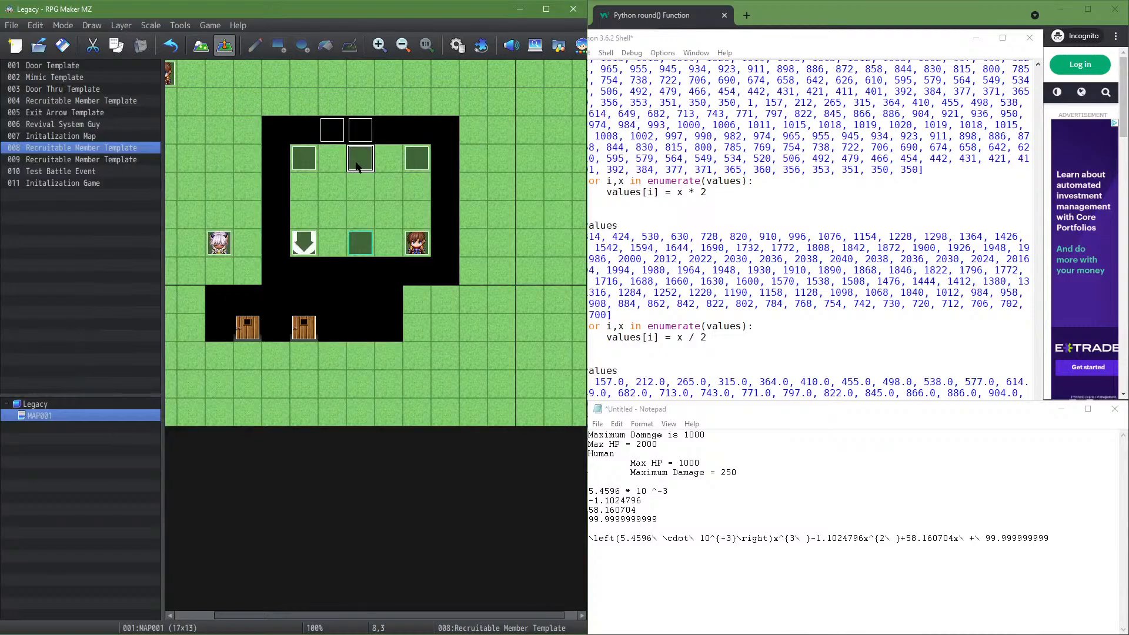
Delete the Transfer Player and Control Self Switch commands from page 1 of event 008
{"action": "double_click", "coordinate": [358, 167]}
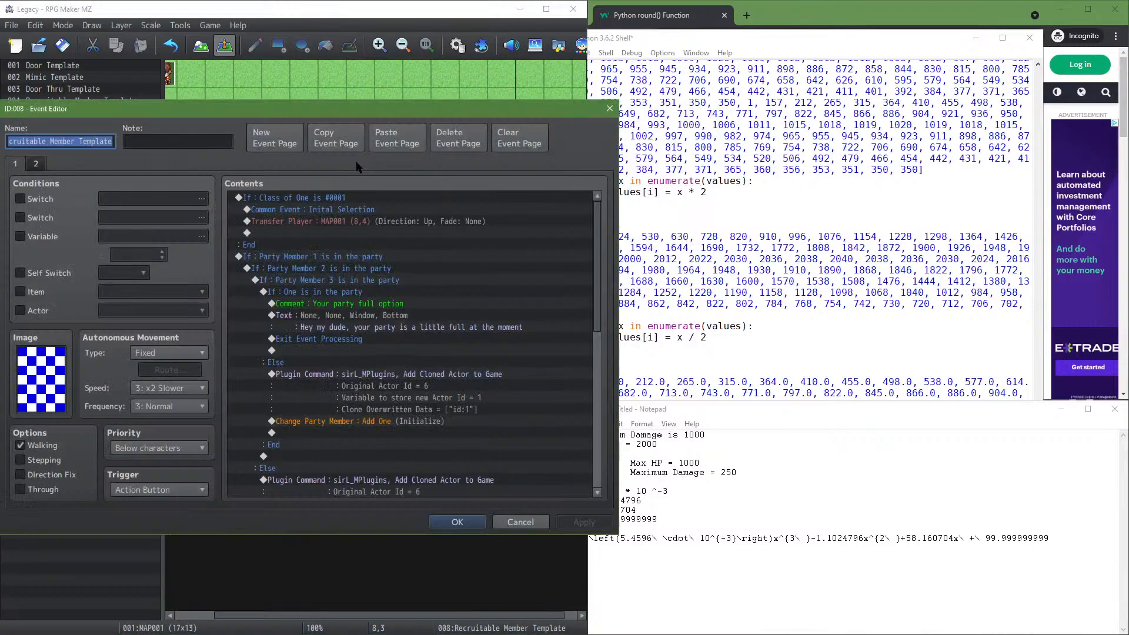
{"action": "left_click", "coordinate": [343, 227]}
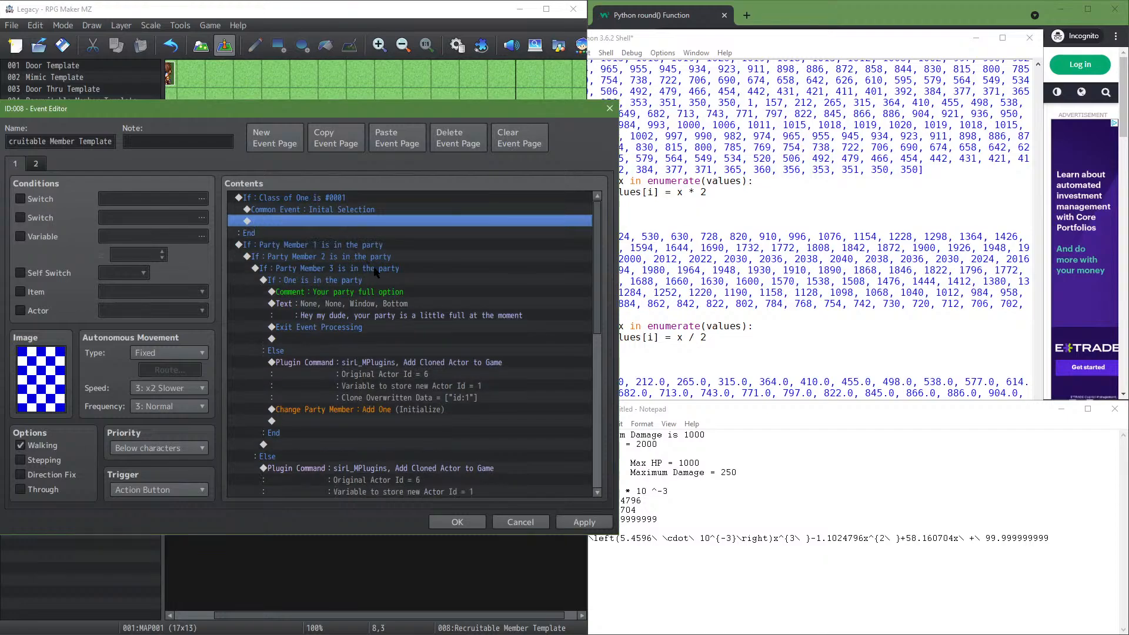
{"action": "scroll", "coordinate": [376, 259], "scroll_direction": "down", "scroll_amount": 5}
{"action": "scroll", "coordinate": [403, 282], "scroll_direction": "down", "scroll_amount": 5}
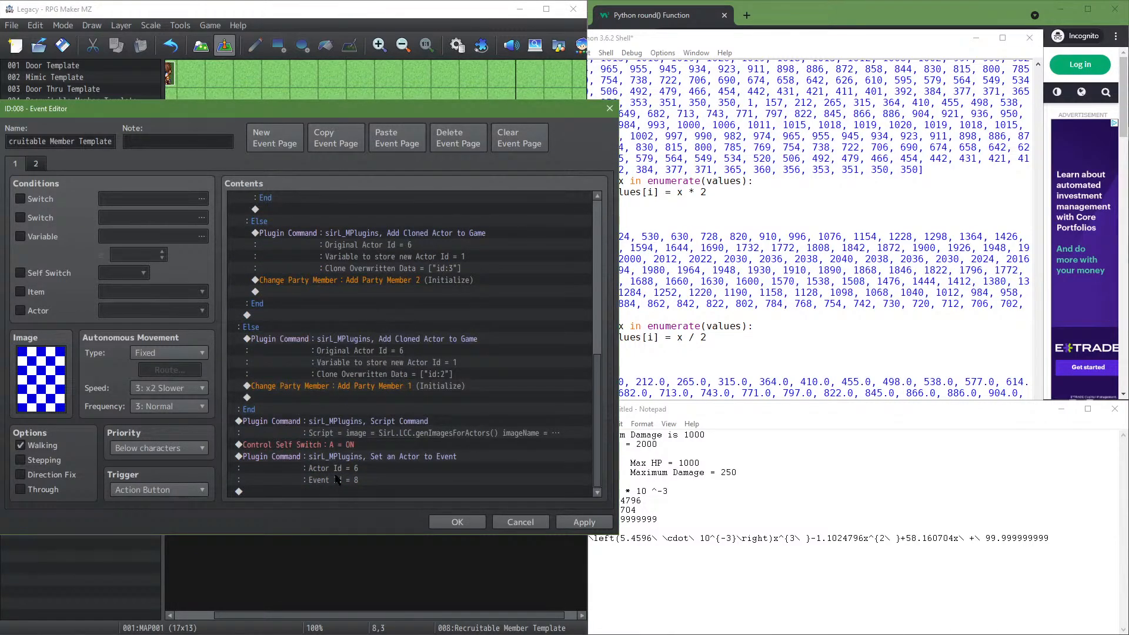
{"action": "left_click", "coordinate": [338, 449]}
{"action": "key", "text": "Delete"}
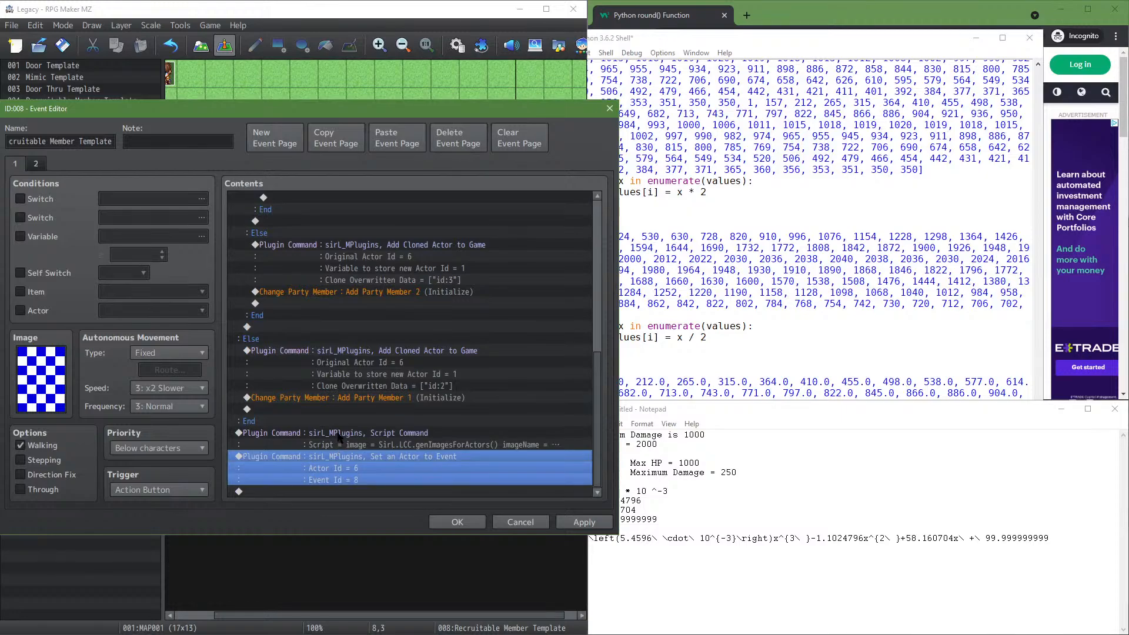
Delete page 2 of event 008, the one conditioned on Self Switch A
{"action": "left_click", "coordinate": [34, 165]}
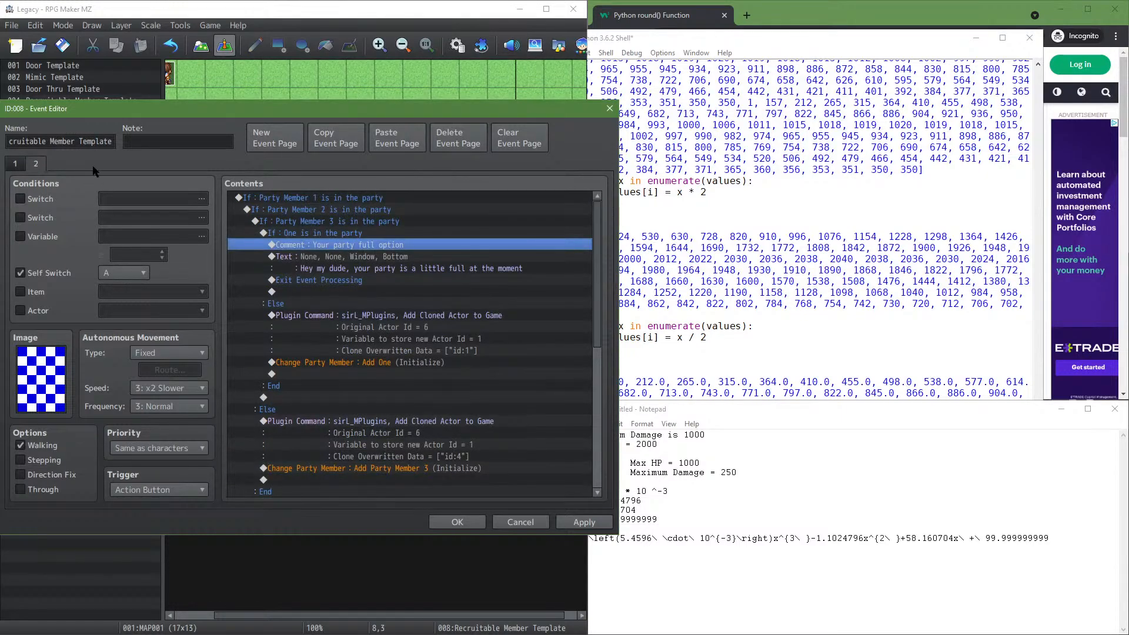
{"action": "left_click", "coordinate": [458, 138]}
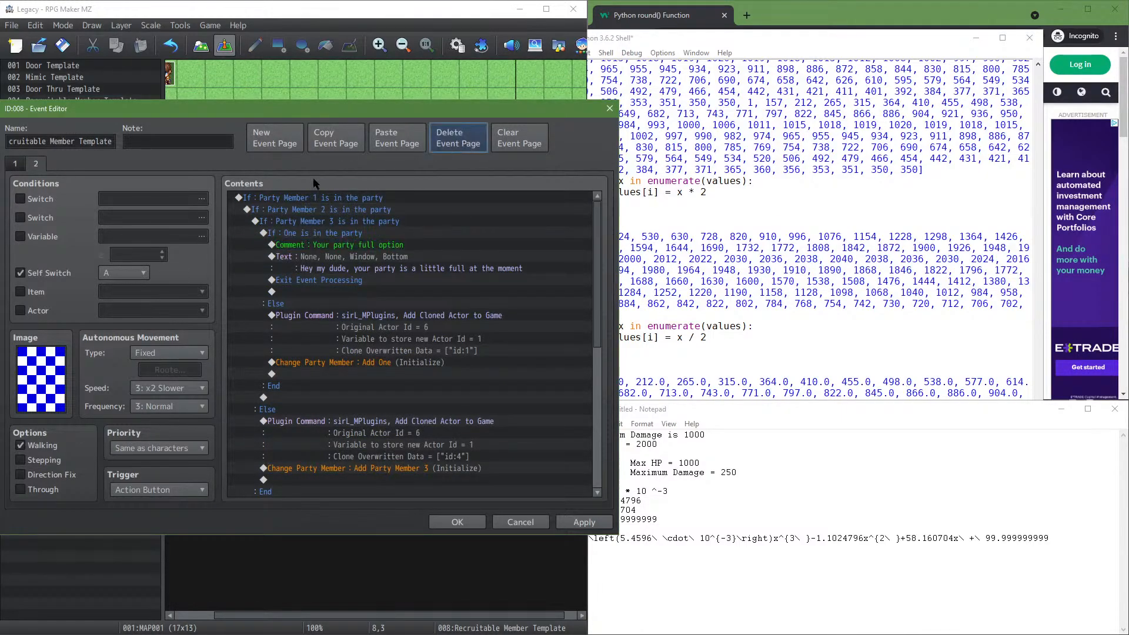
{"action": "scroll", "coordinate": [421, 251], "scroll_direction": "up", "scroll_amount": 10}
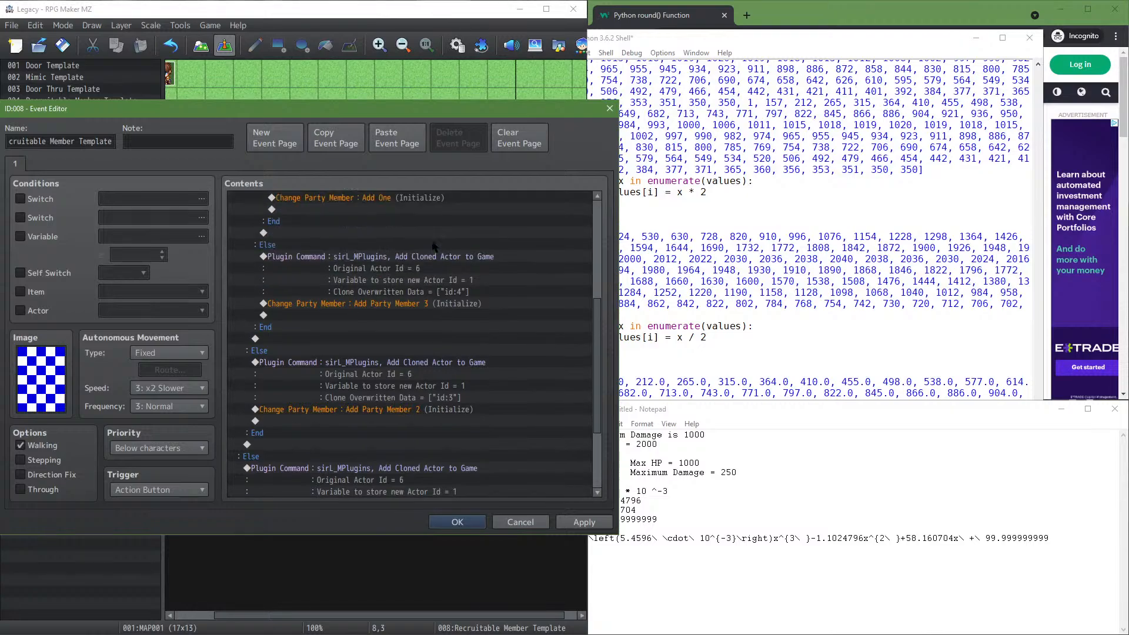
{"action": "scroll", "coordinate": [427, 233], "scroll_direction": "up", "scroll_amount": 5}
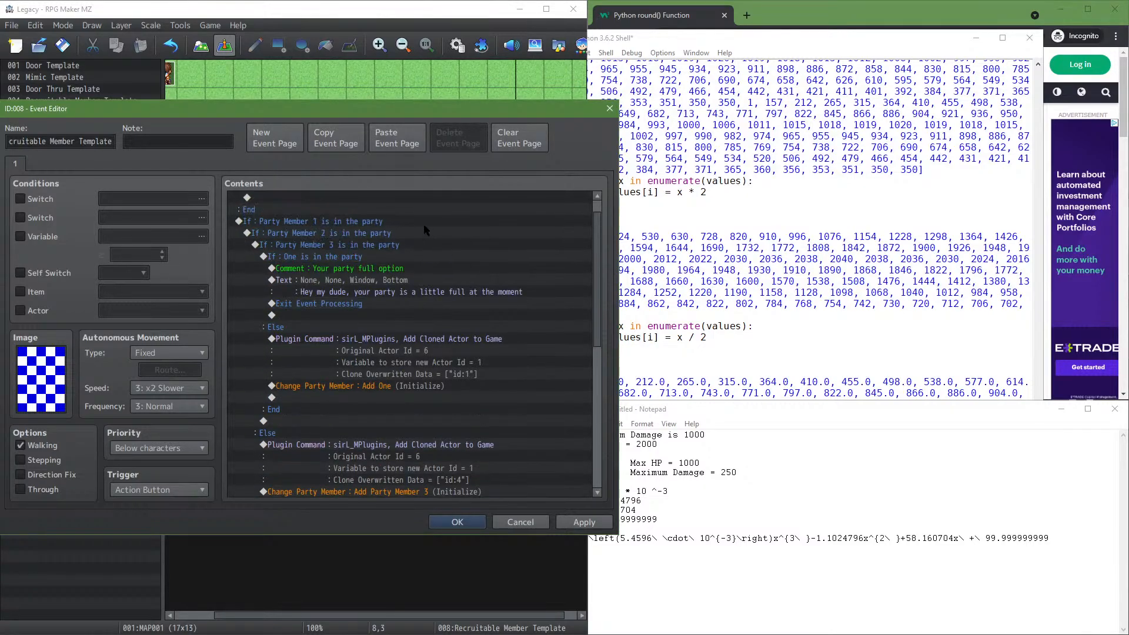
Set the priority of event 008's remaining page to Same as characters and save the event
{"action": "left_click", "coordinate": [162, 448]}
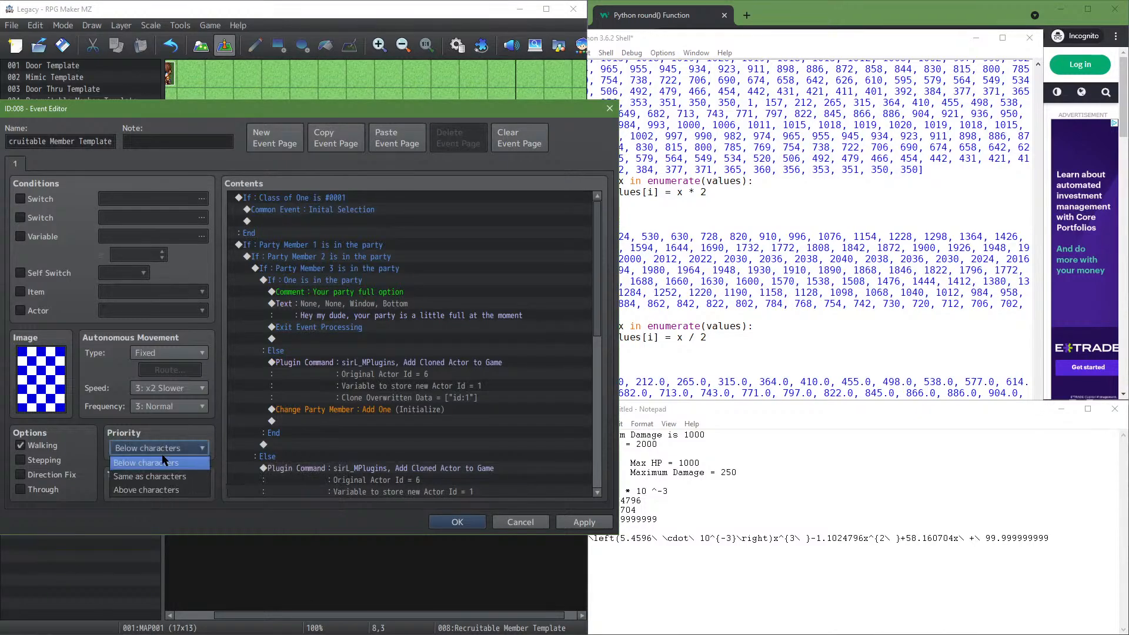
{"action": "left_click", "coordinate": [167, 478]}
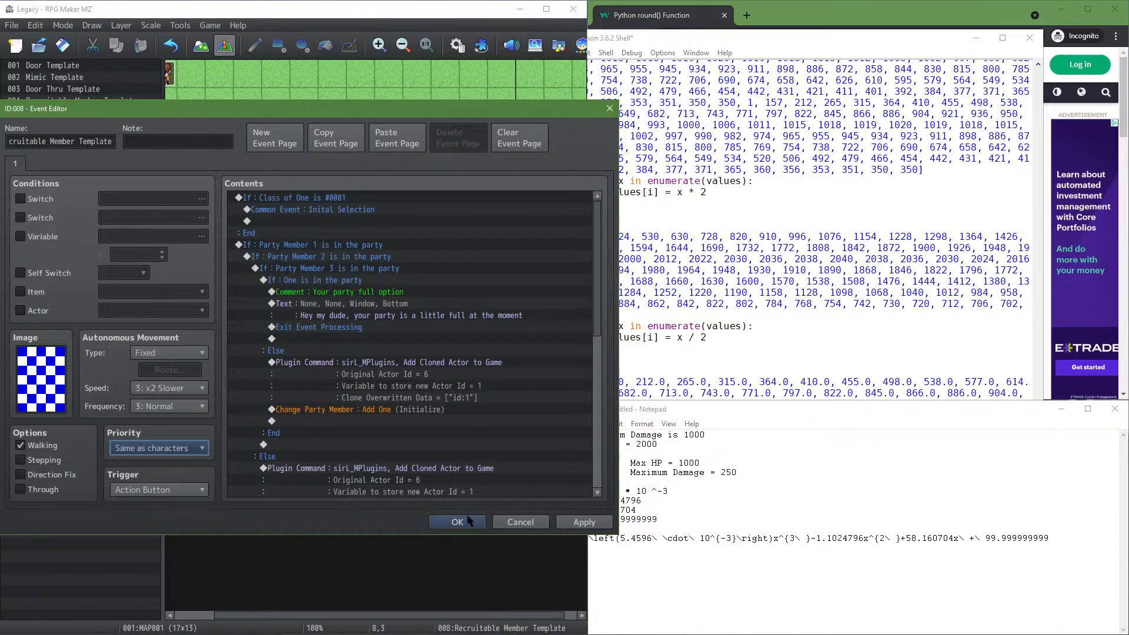
{"action": "left_click", "coordinate": [578, 522]}
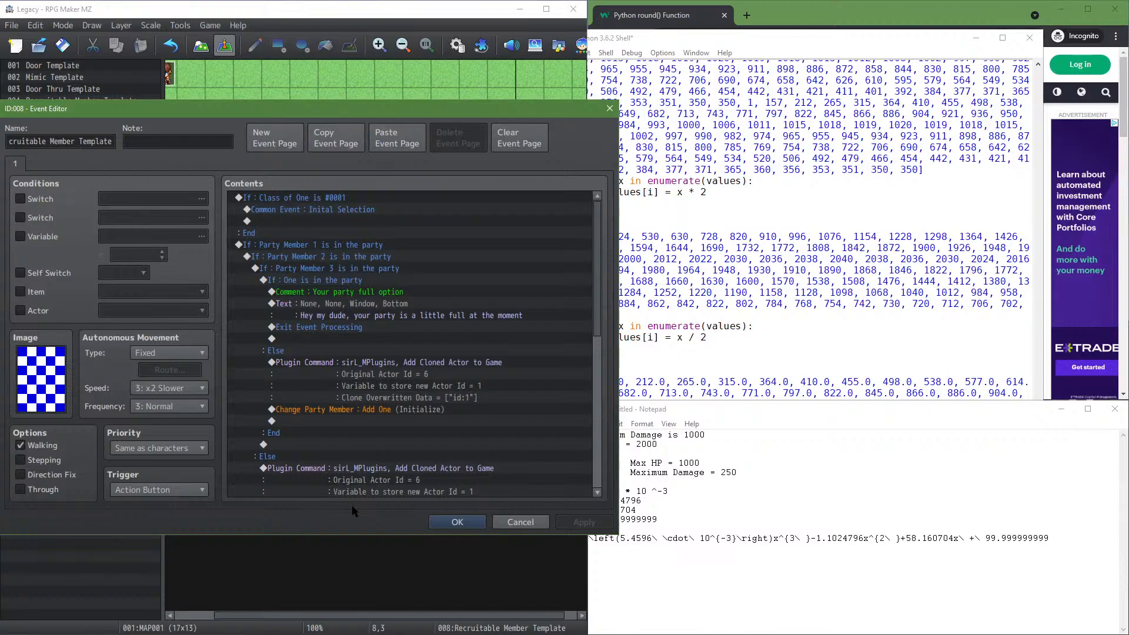
{"action": "left_click", "coordinate": [458, 522]}
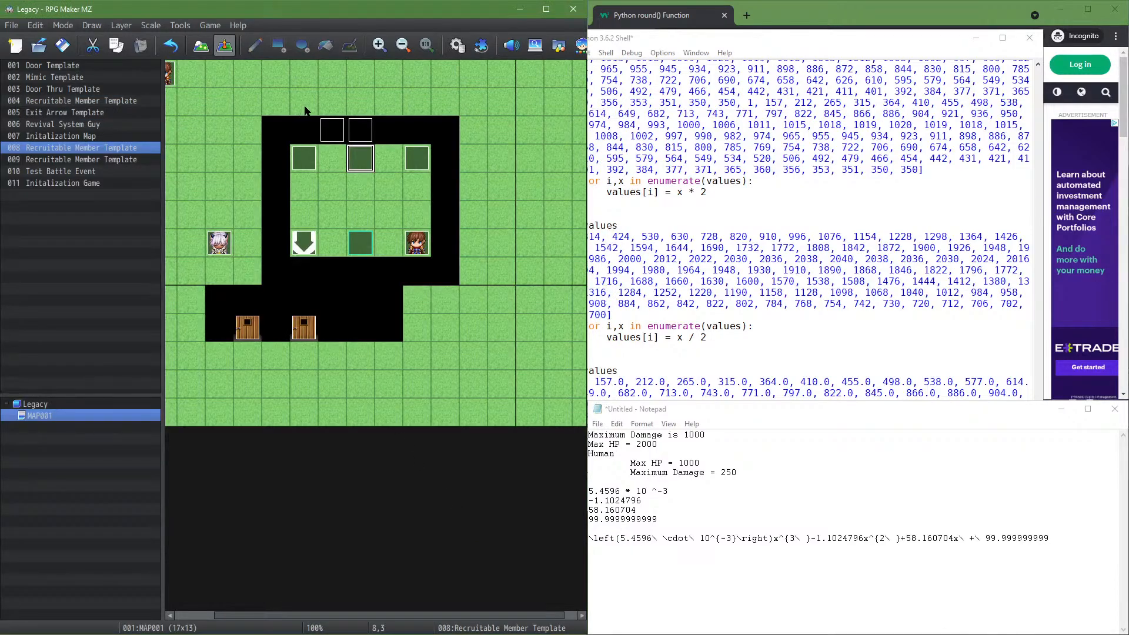
Review the contents and settings of event 008 and the Exit Arrow Template event
{"action": "double_click", "coordinate": [366, 154]}
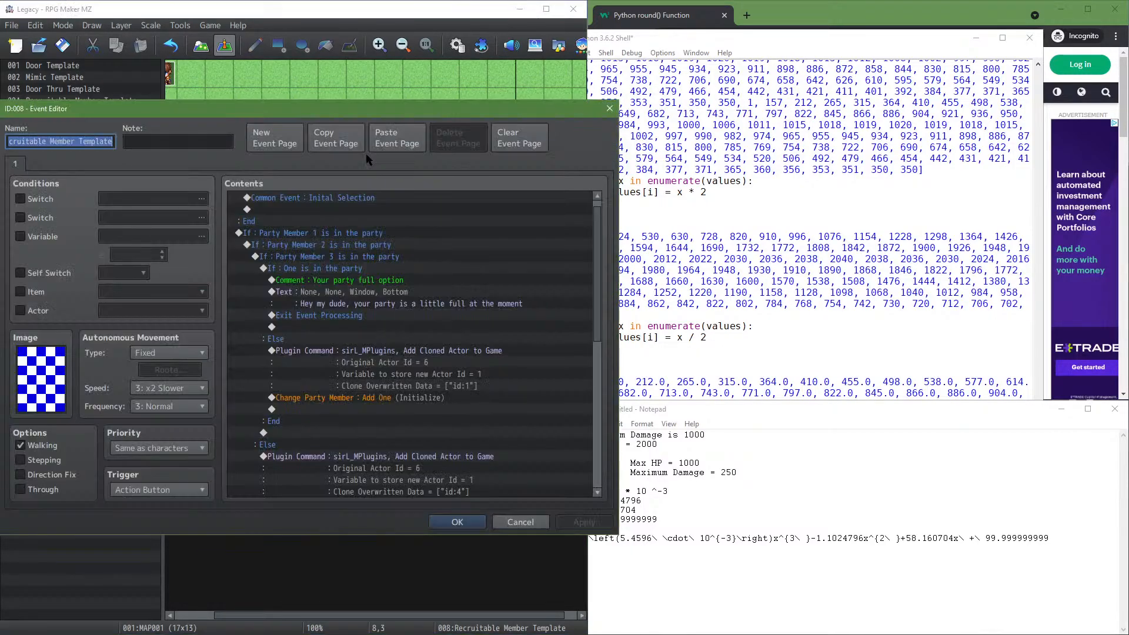
{"action": "left_click", "coordinate": [463, 523]}
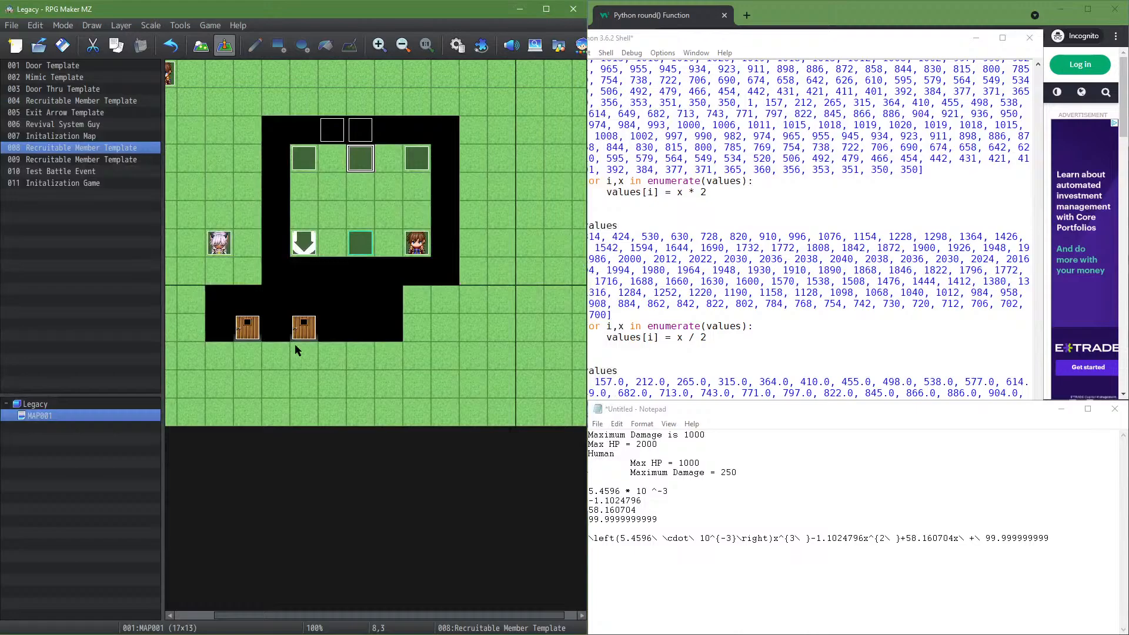
{"action": "double_click", "coordinate": [304, 243]}
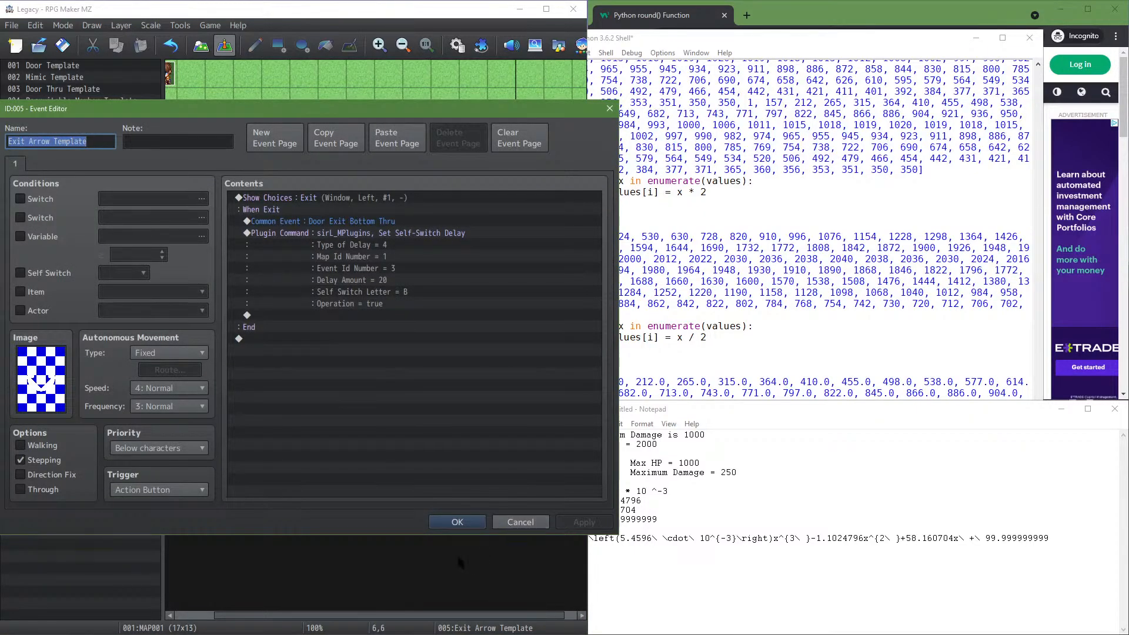
{"action": "left_click", "coordinate": [457, 523]}
{"action": "double_click", "coordinate": [404, 228]}
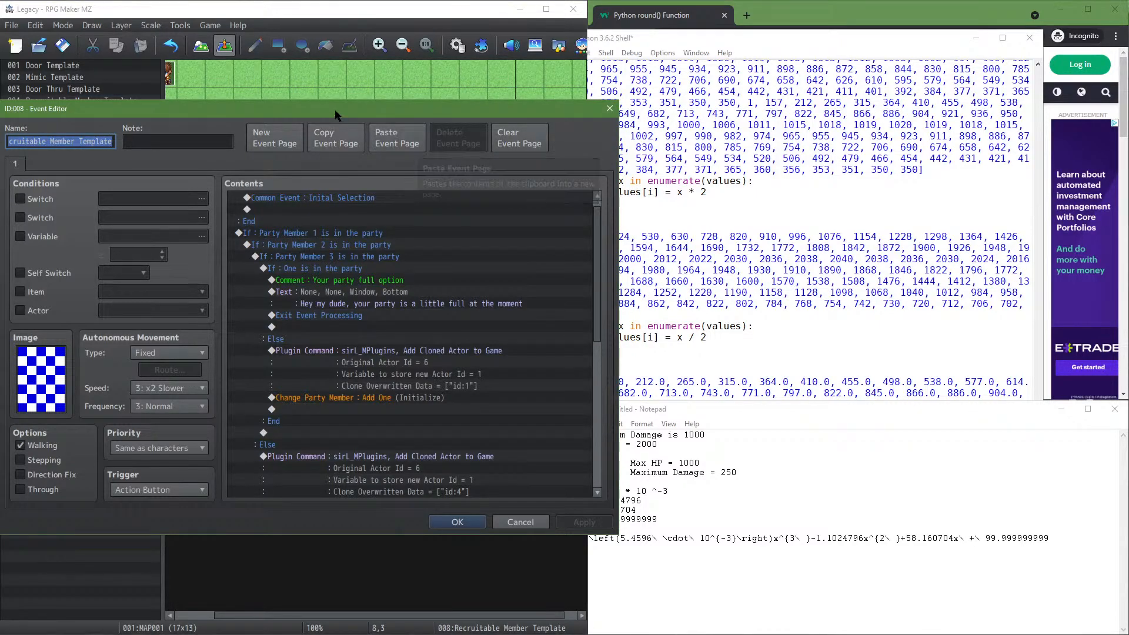
{"action": "left_click", "coordinate": [445, 520]}
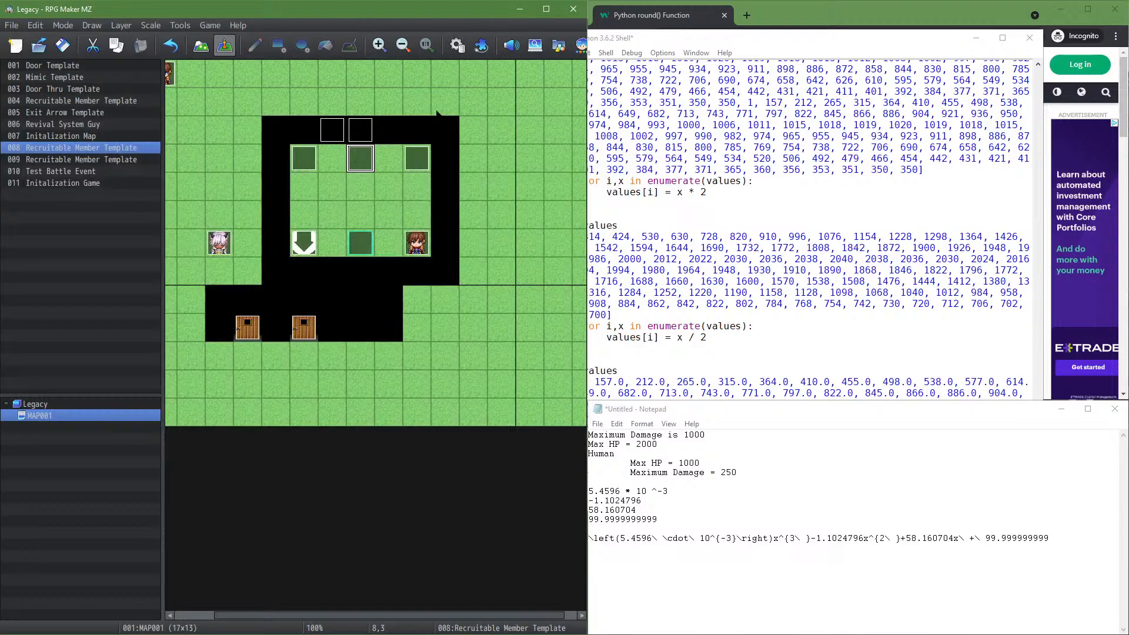
Examine the available movement commands for the player's movement route in the Inital Selection common event, leaving the route as it is
{"action": "left_click", "coordinate": [458, 45]}
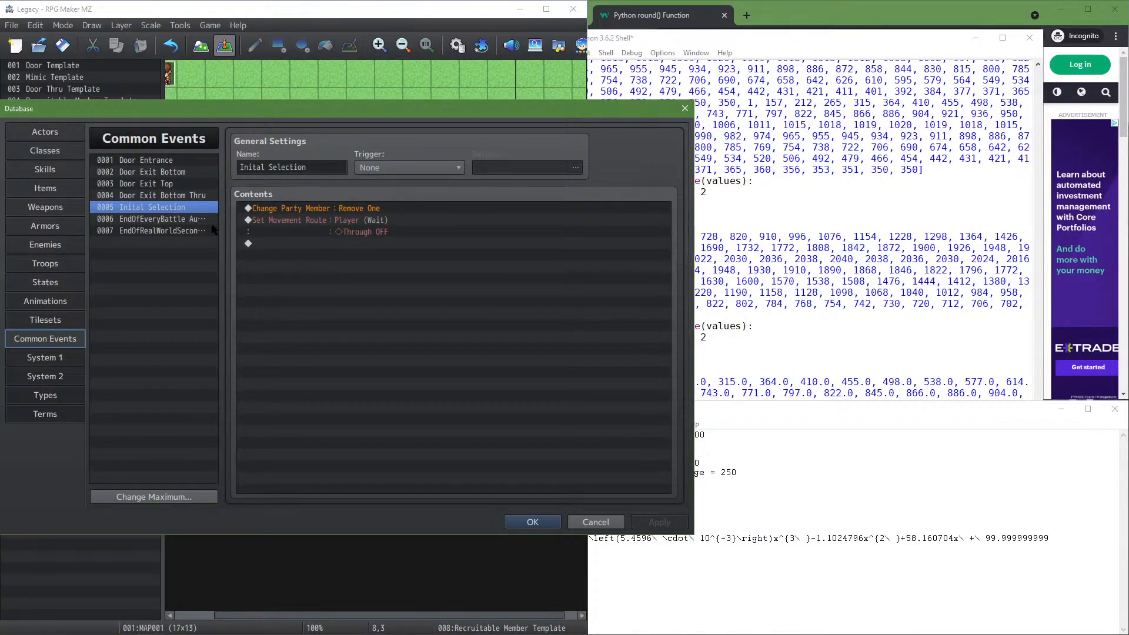
{"action": "double_click", "coordinate": [345, 221]}
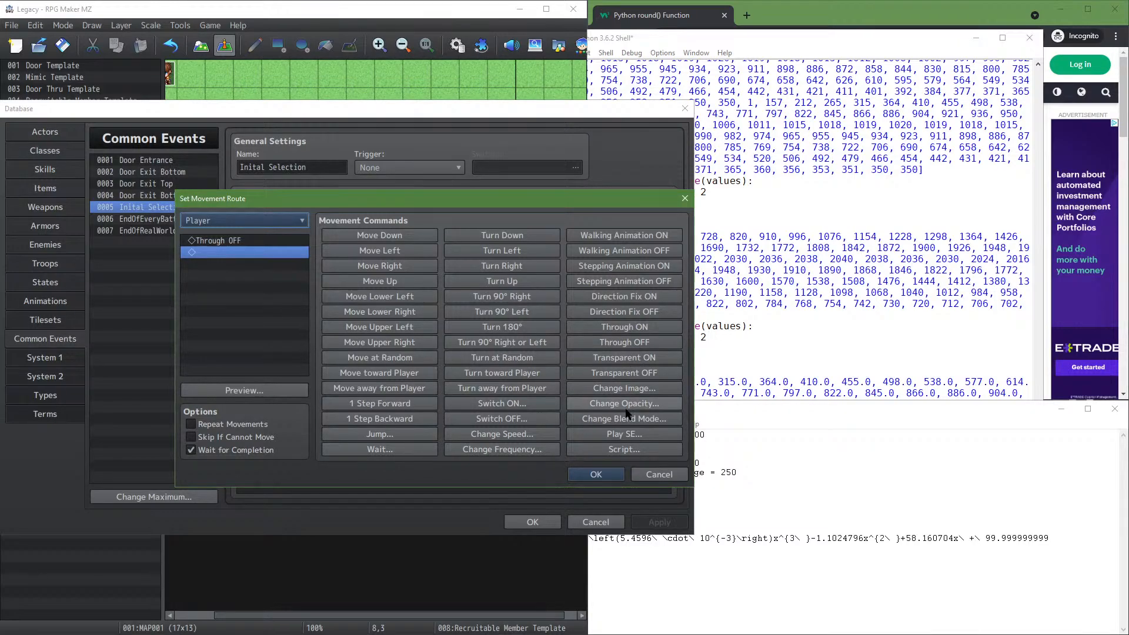
{"action": "left_click", "coordinate": [612, 424]}
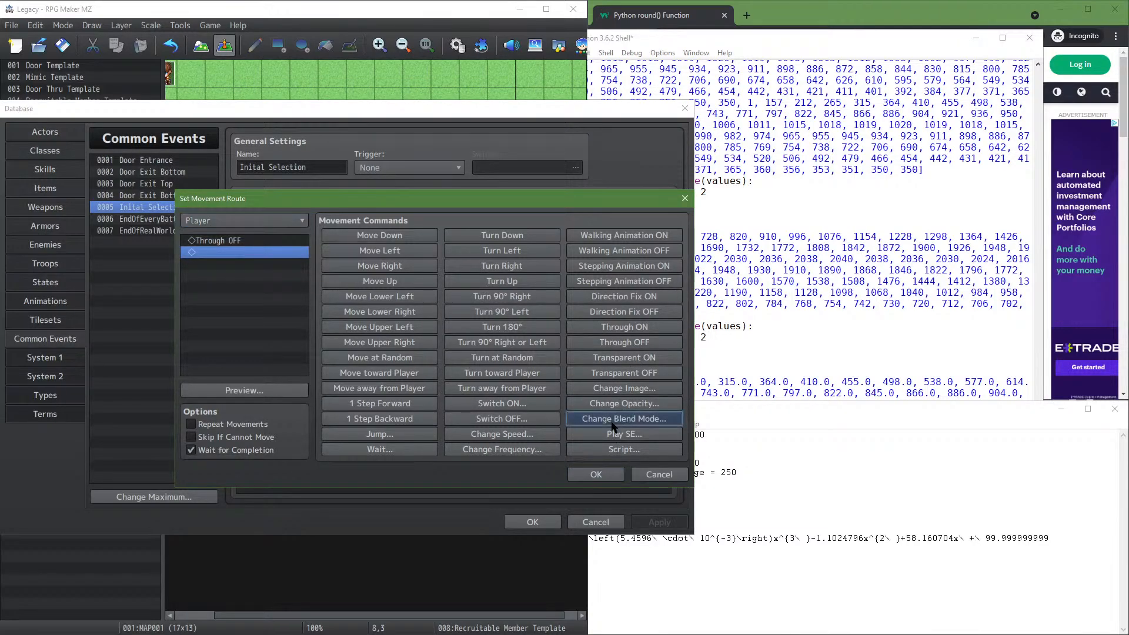
{"action": "left_click", "coordinate": [462, 365]}
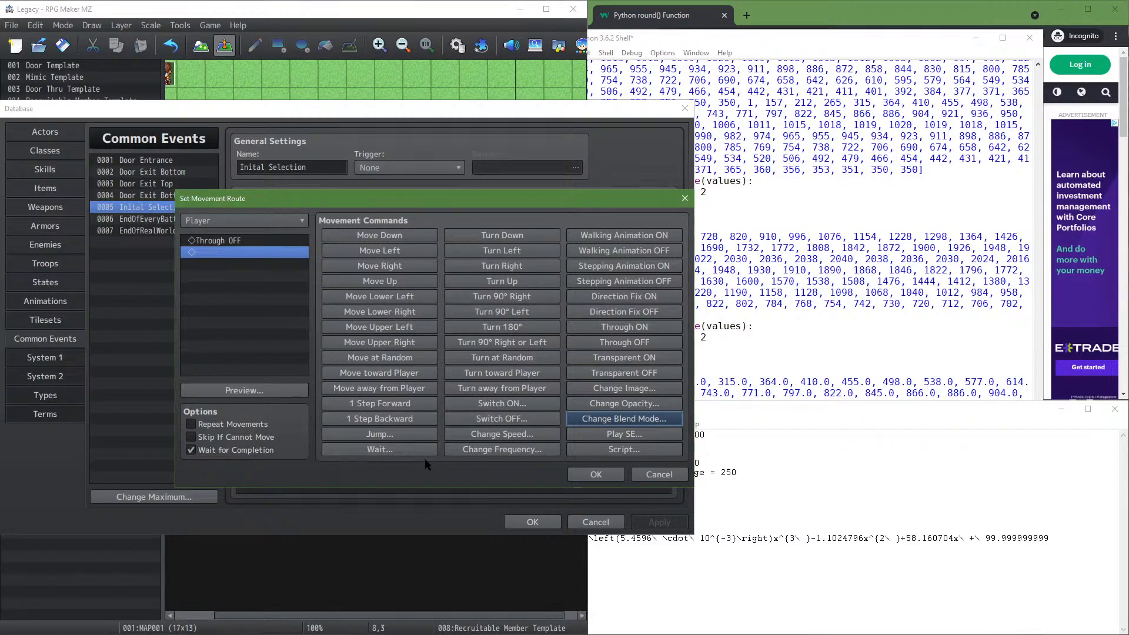
{"action": "left_click", "coordinate": [657, 475]}
{"action": "left_click", "coordinate": [517, 523]}
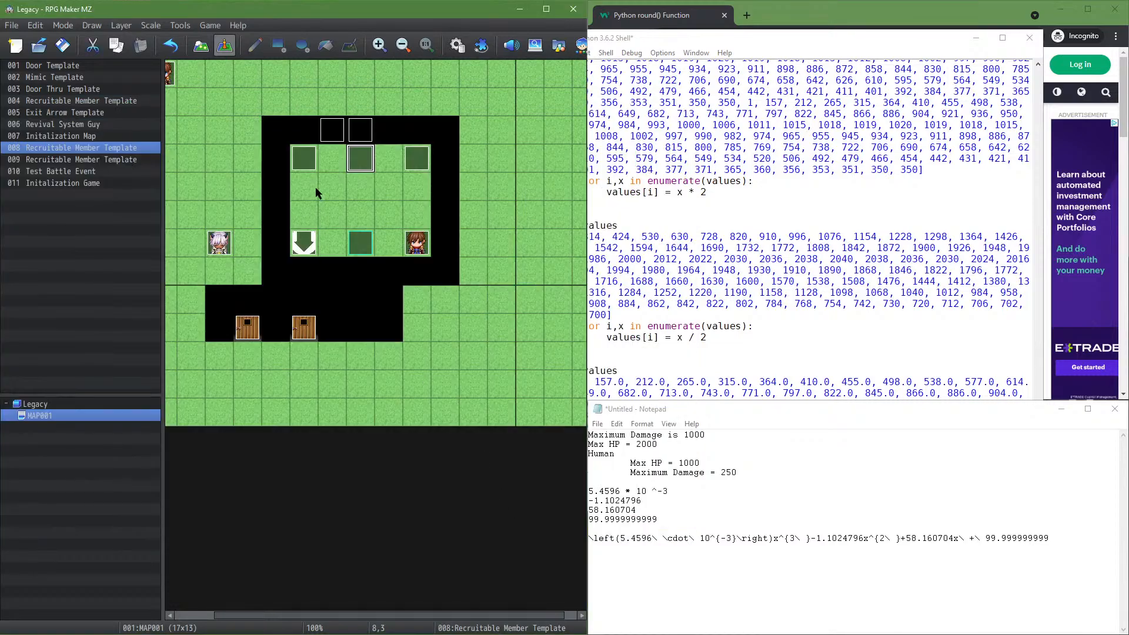
Reopen event 008 and look over its priority options and its commands down to Set an Actor to Event
{"action": "double_click", "coordinate": [355, 164]}
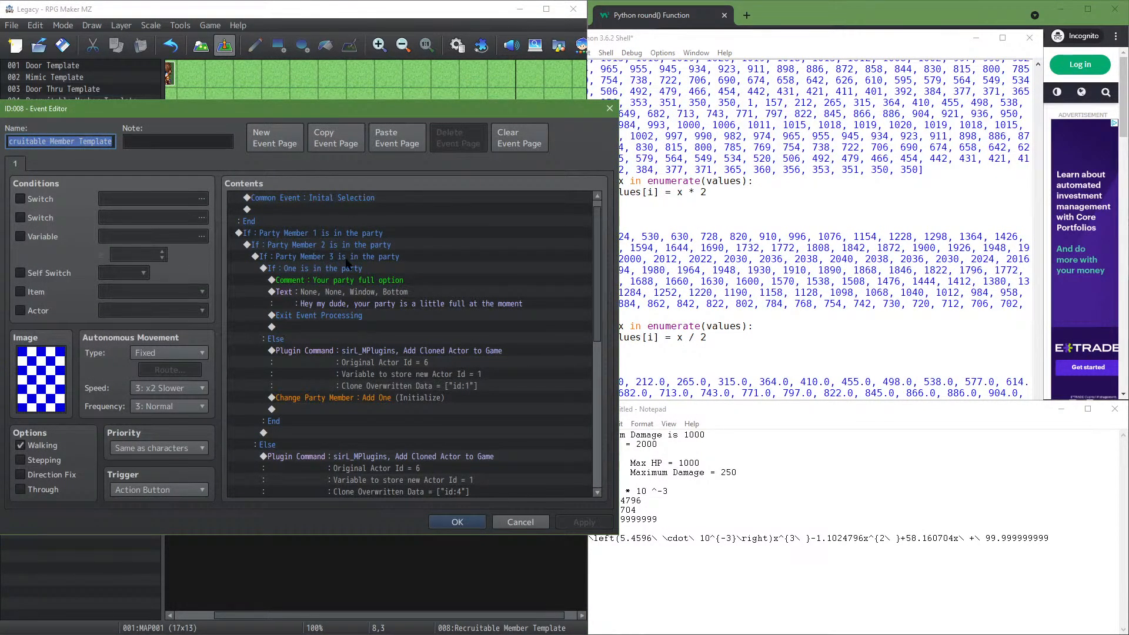
{"action": "scroll", "coordinate": [345, 259], "scroll_direction": "up", "scroll_amount": 1}
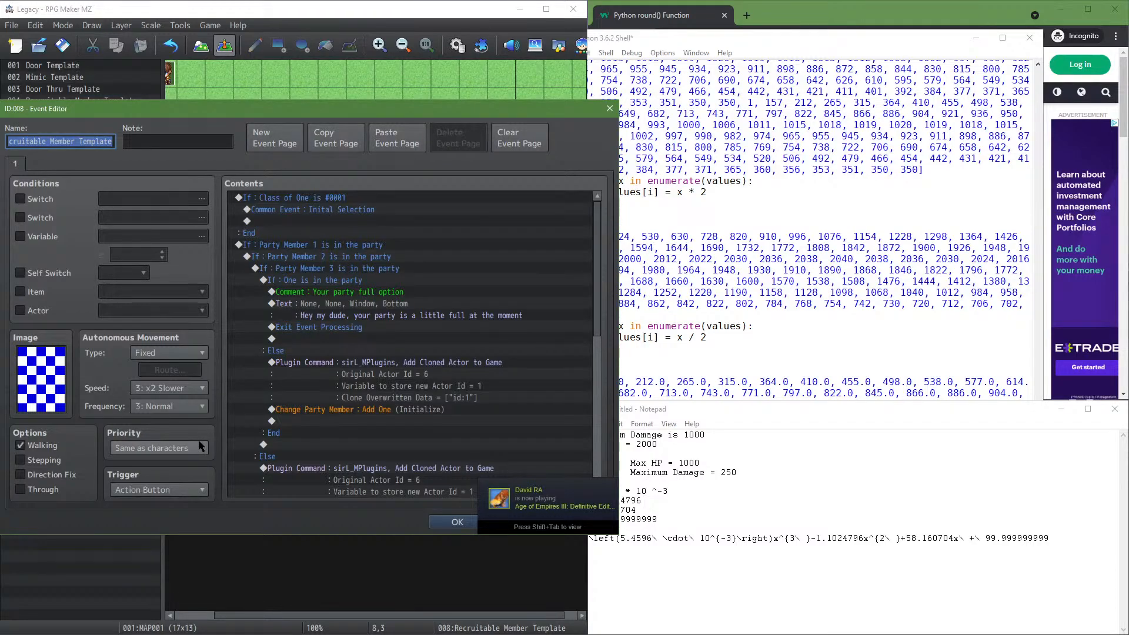
{"action": "left_click", "coordinate": [184, 449]}
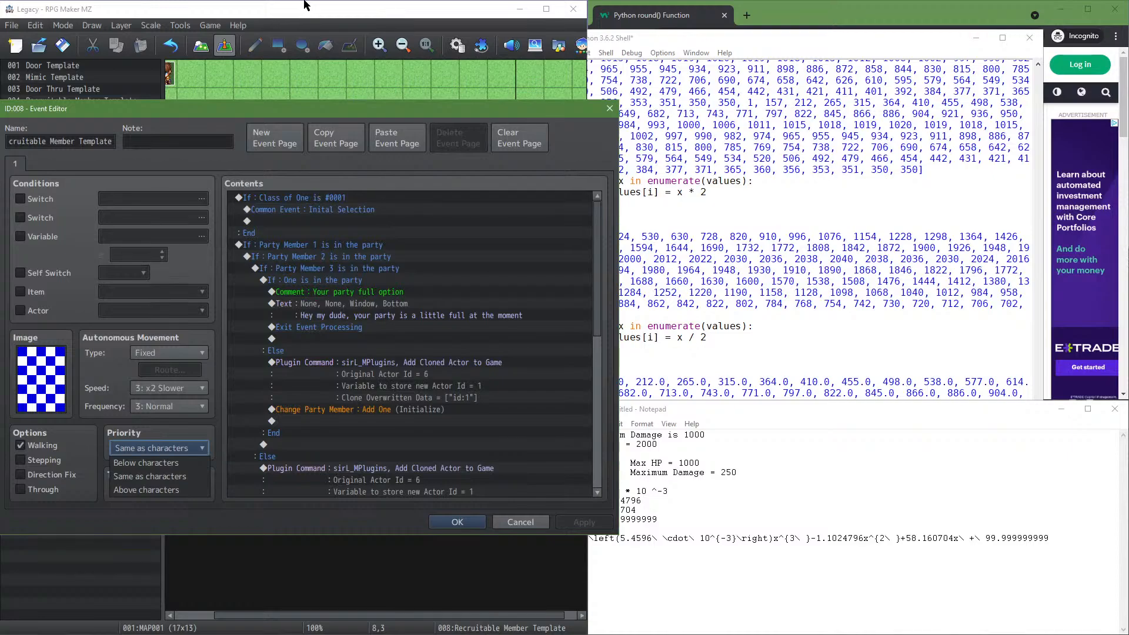
{"action": "scroll", "coordinate": [485, 242], "scroll_direction": "down", "scroll_amount": 10}
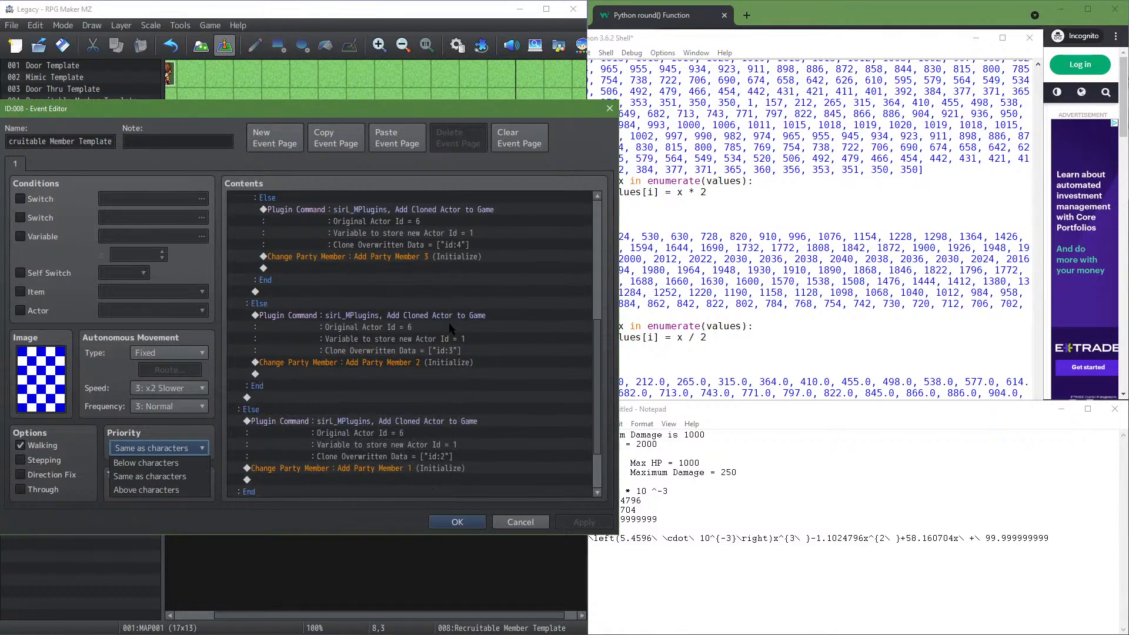
{"action": "scroll", "coordinate": [450, 325], "scroll_direction": "down", "scroll_amount": 2}
{"action": "left_click", "coordinate": [421, 457]}
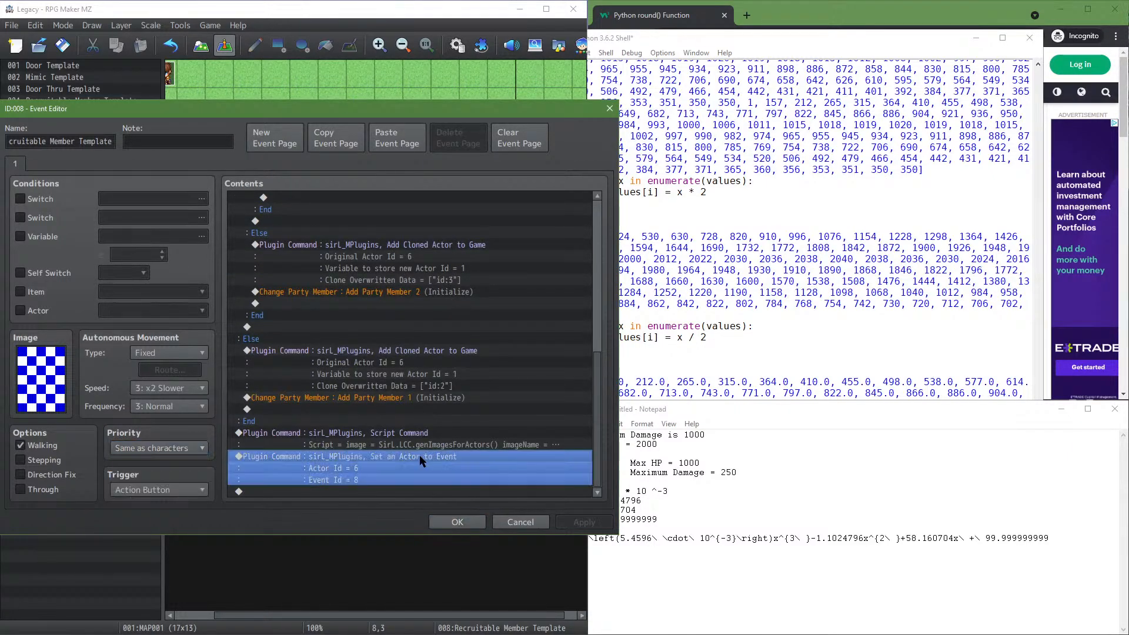
Check the arguments of event 008's Set an Actor to Event command, especially Event Id, and save the event
{"action": "double_click", "coordinate": [421, 458]}
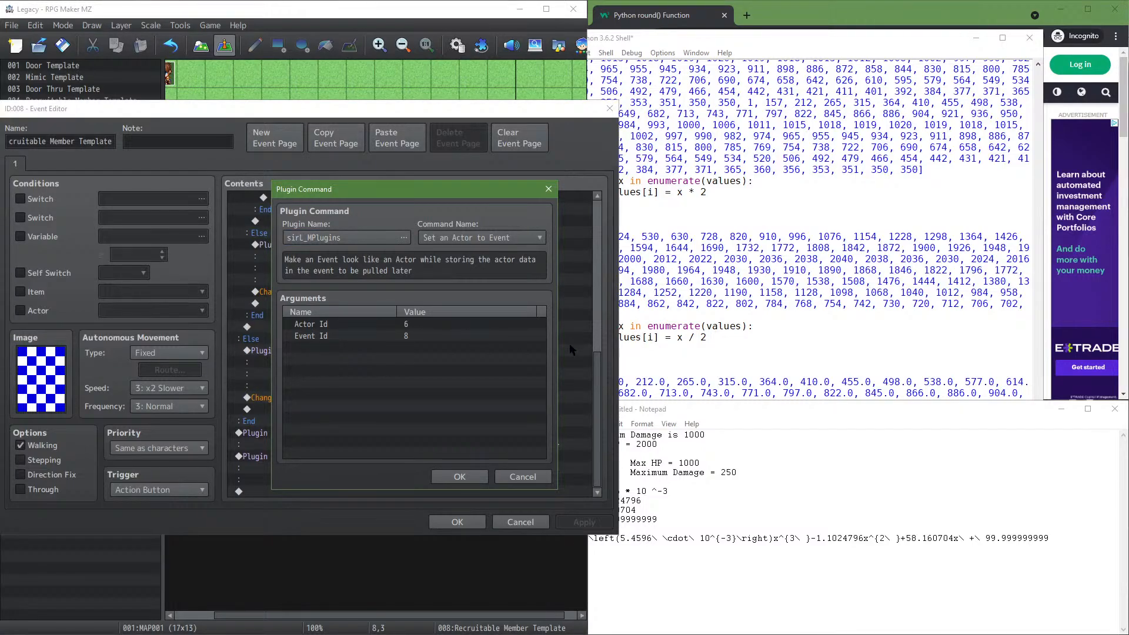
{"action": "left_click", "coordinate": [323, 336]}
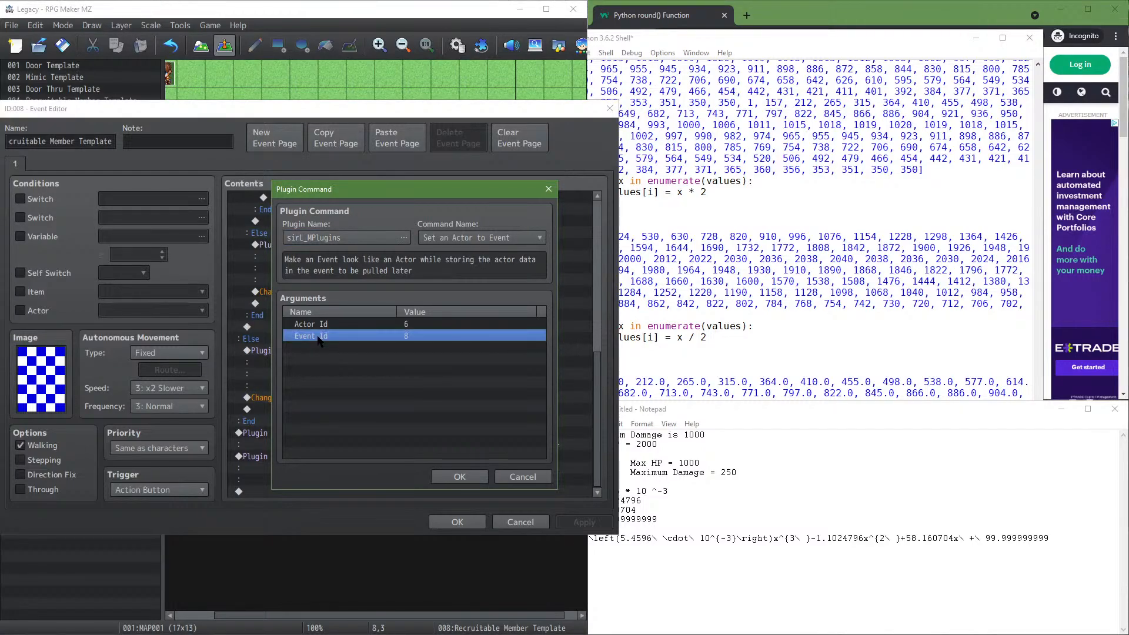
{"action": "double_click", "coordinate": [419, 338]}
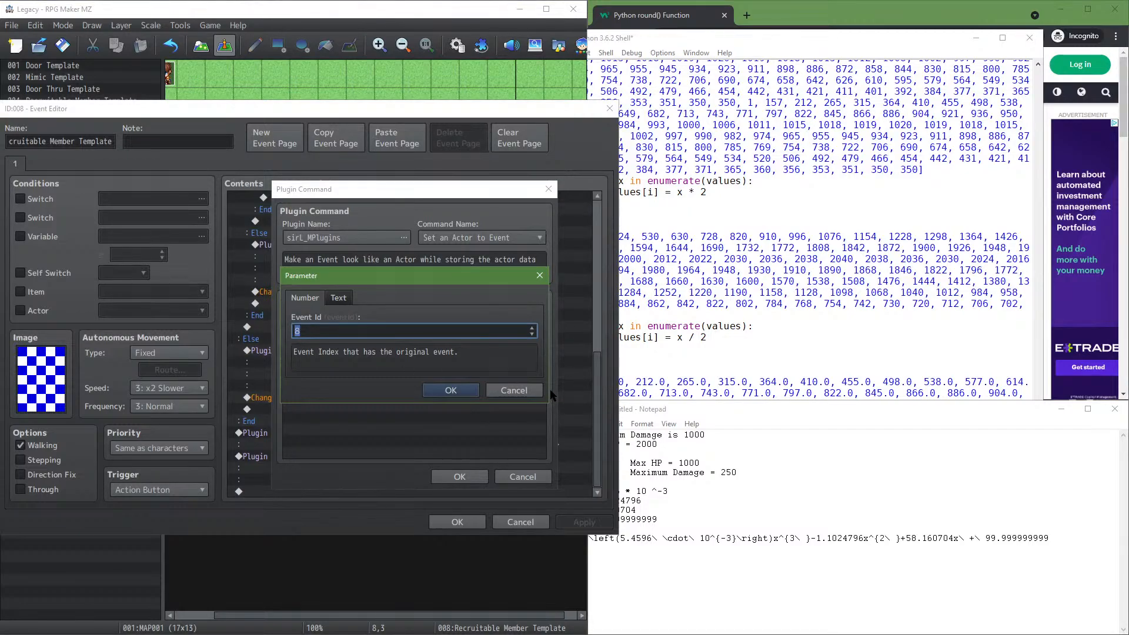
{"action": "left_click", "coordinate": [506, 390]}
{"action": "left_click", "coordinate": [475, 474]}
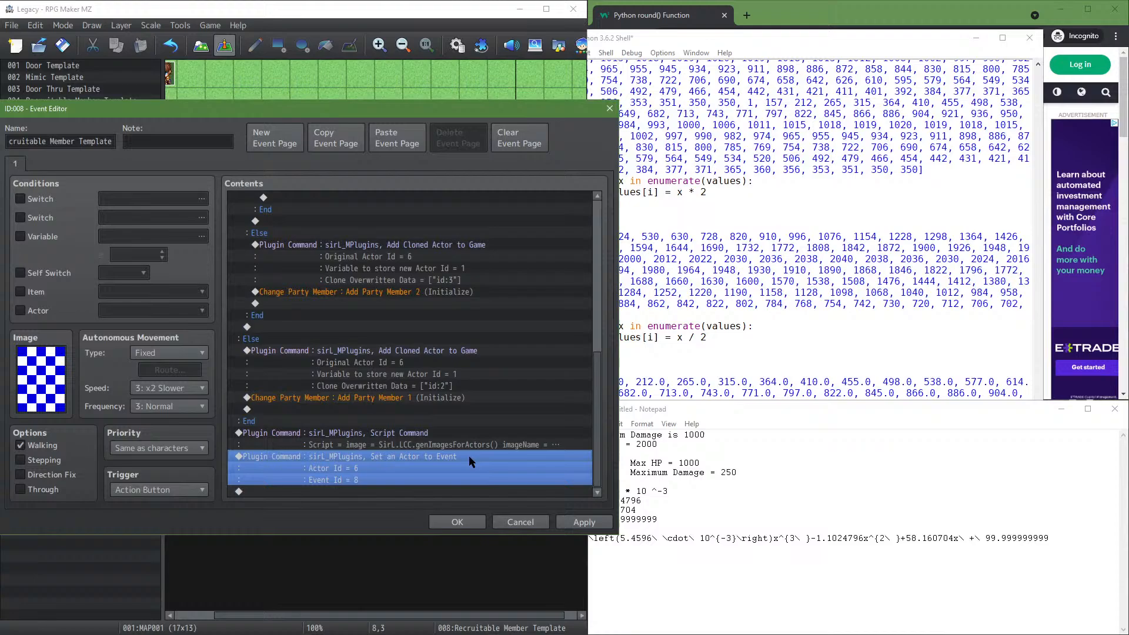
{"action": "left_click", "coordinate": [584, 522]}
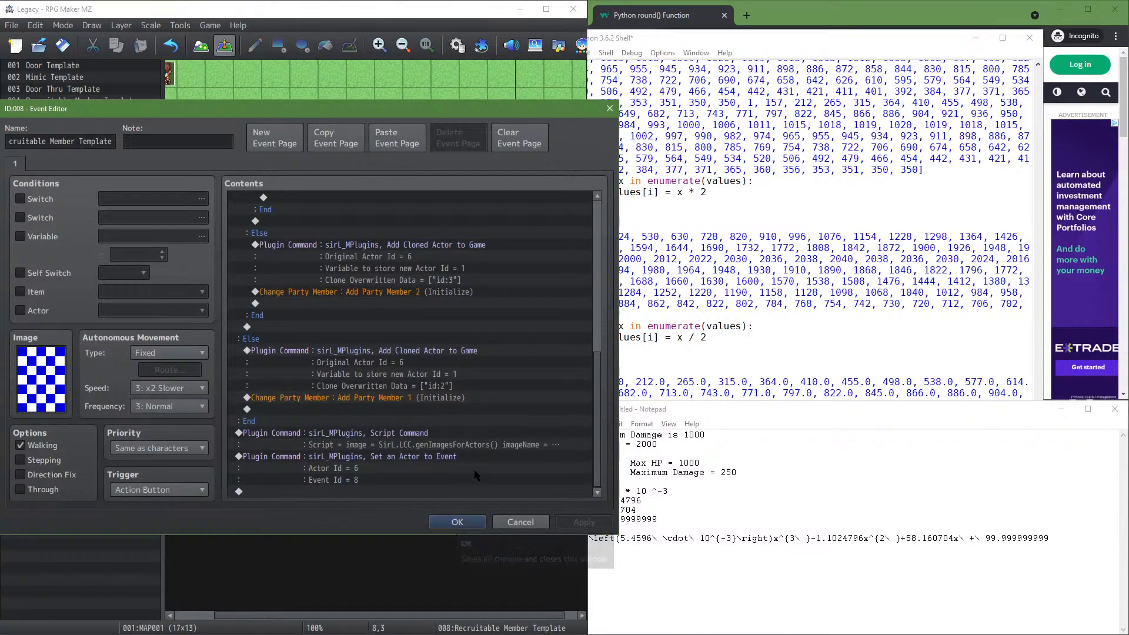
{"action": "scroll", "coordinate": [353, 435], "scroll_direction": "up", "scroll_amount": 2}
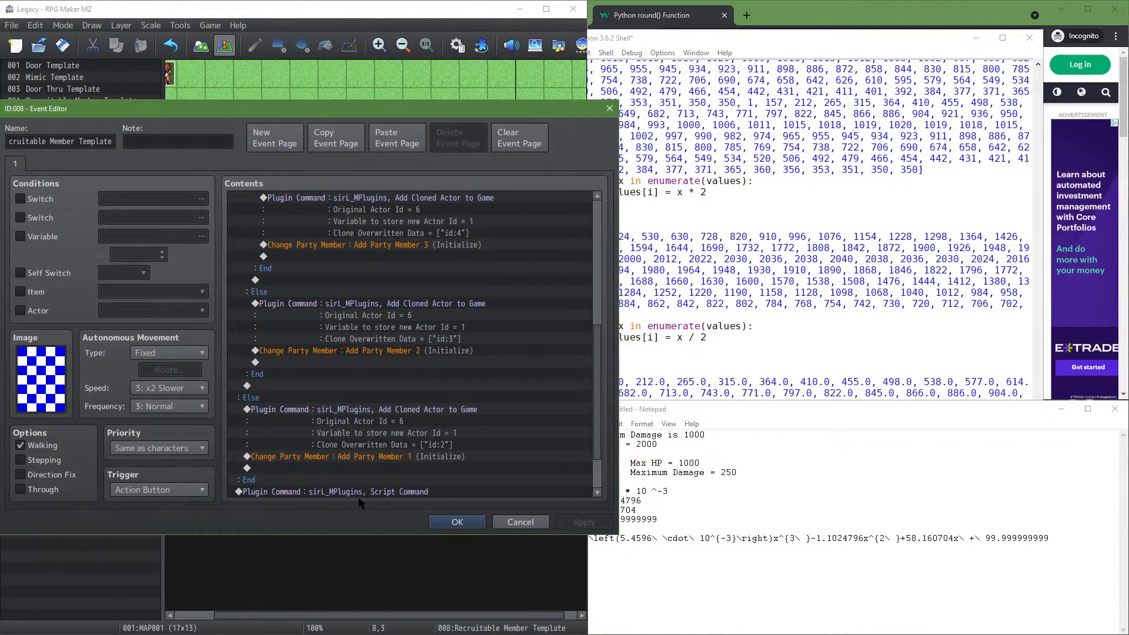
{"action": "left_click", "coordinate": [462, 521]}
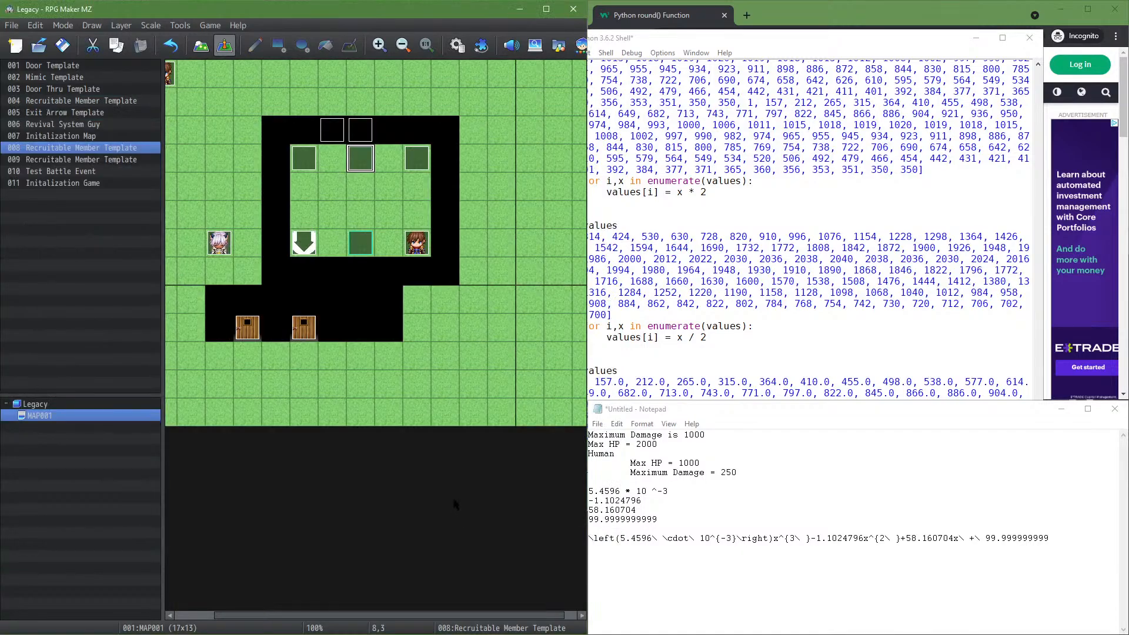
Review event 008's party member branches once more and close the event
{"action": "double_click", "coordinate": [364, 159]}
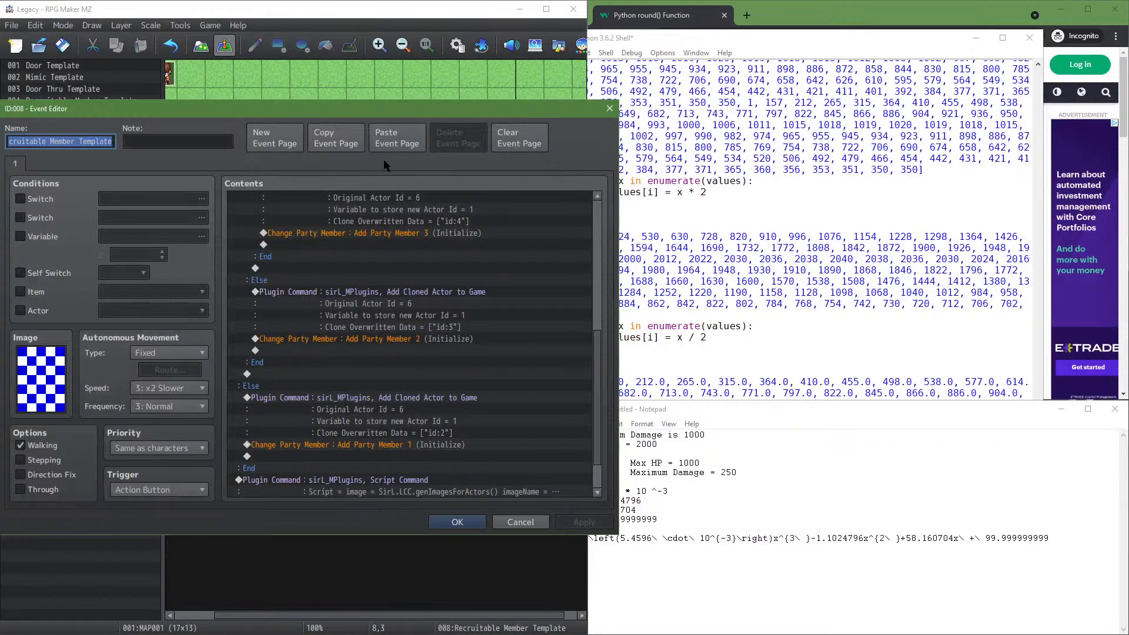
{"action": "scroll", "coordinate": [452, 303], "scroll_direction": "down", "scroll_amount": 5}
{"action": "scroll", "coordinate": [453, 303], "scroll_direction": "up", "scroll_amount": 5}
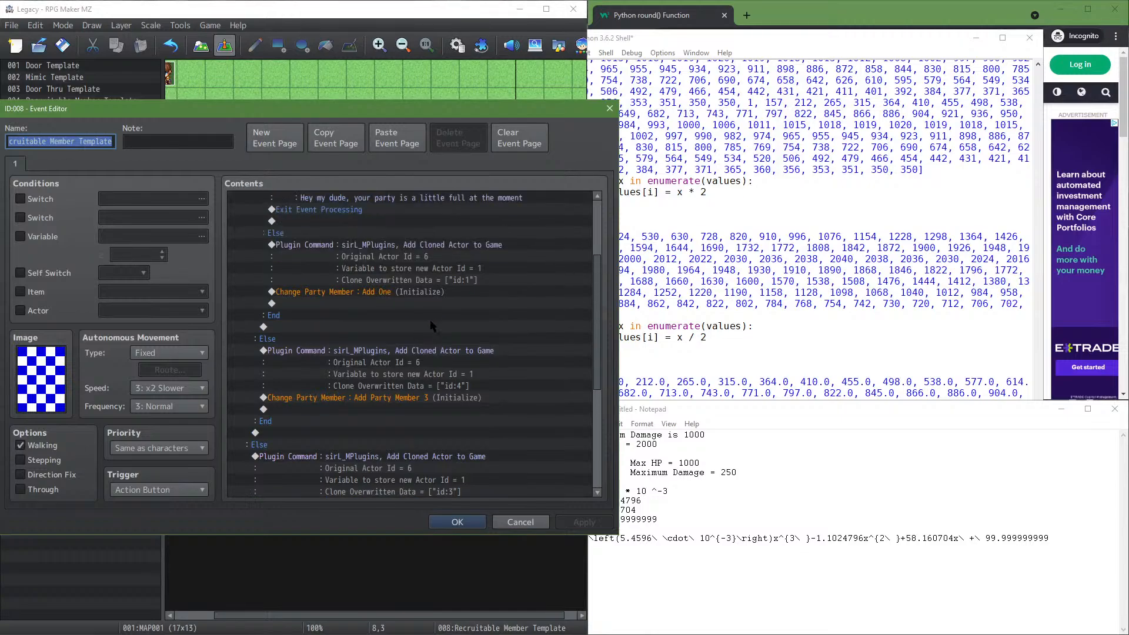
{"action": "scroll", "coordinate": [433, 324], "scroll_direction": "up", "scroll_amount": 3}
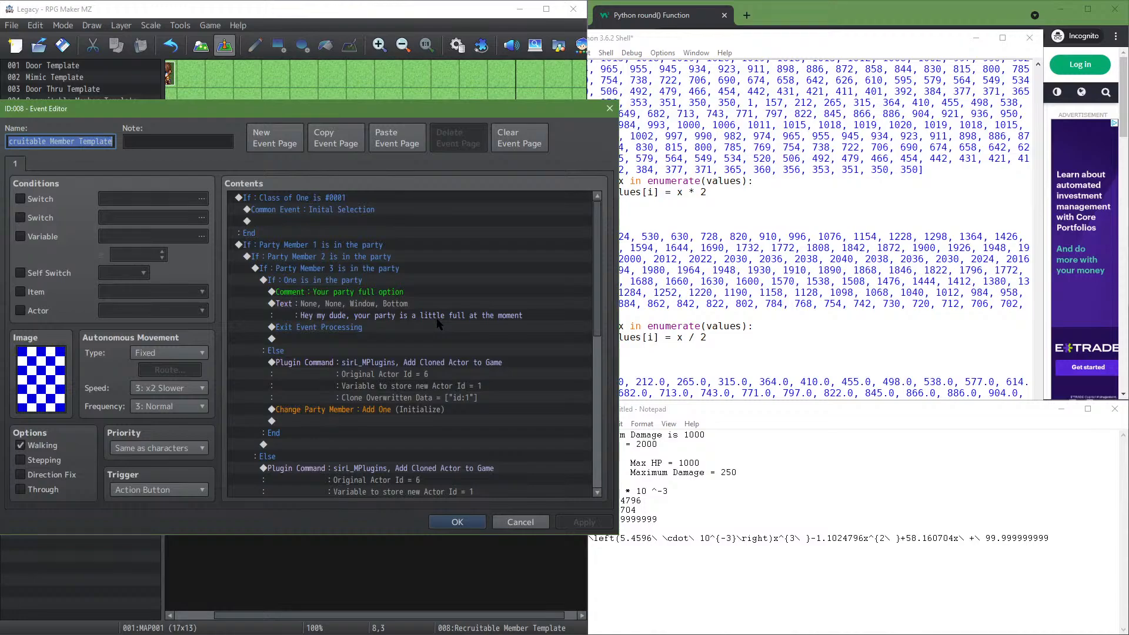
{"action": "left_click", "coordinate": [458, 521]}
Launch a playtest of the project and start a new game
{"action": "left_click", "coordinate": [210, 25]}
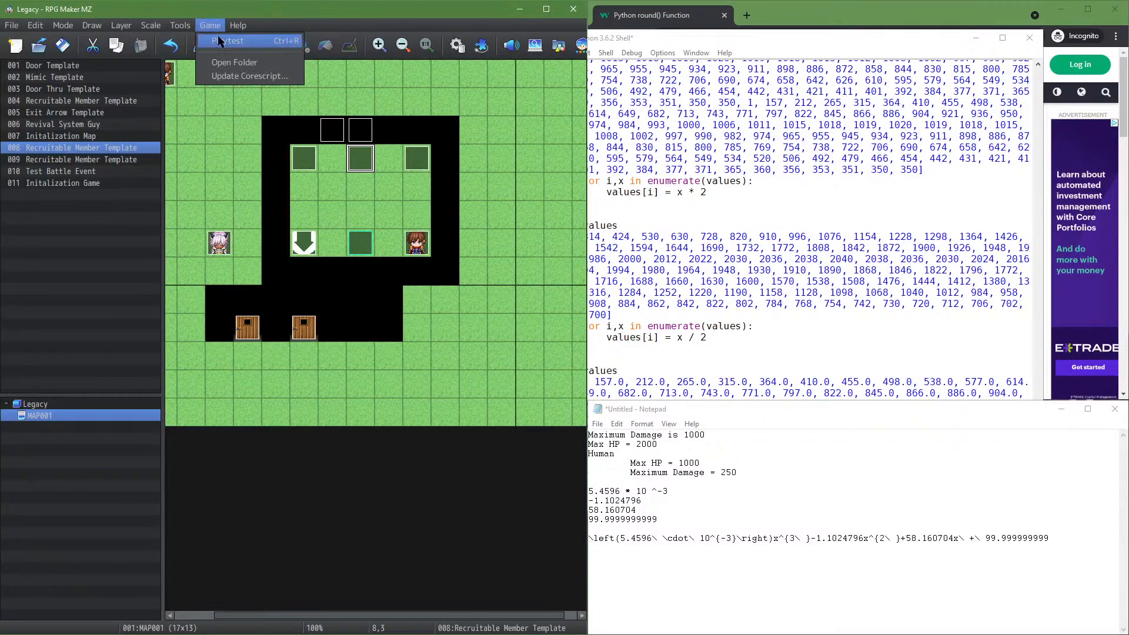
{"action": "left_click", "coordinate": [219, 38]}
{"action": "left_click", "coordinate": [266, 344]}
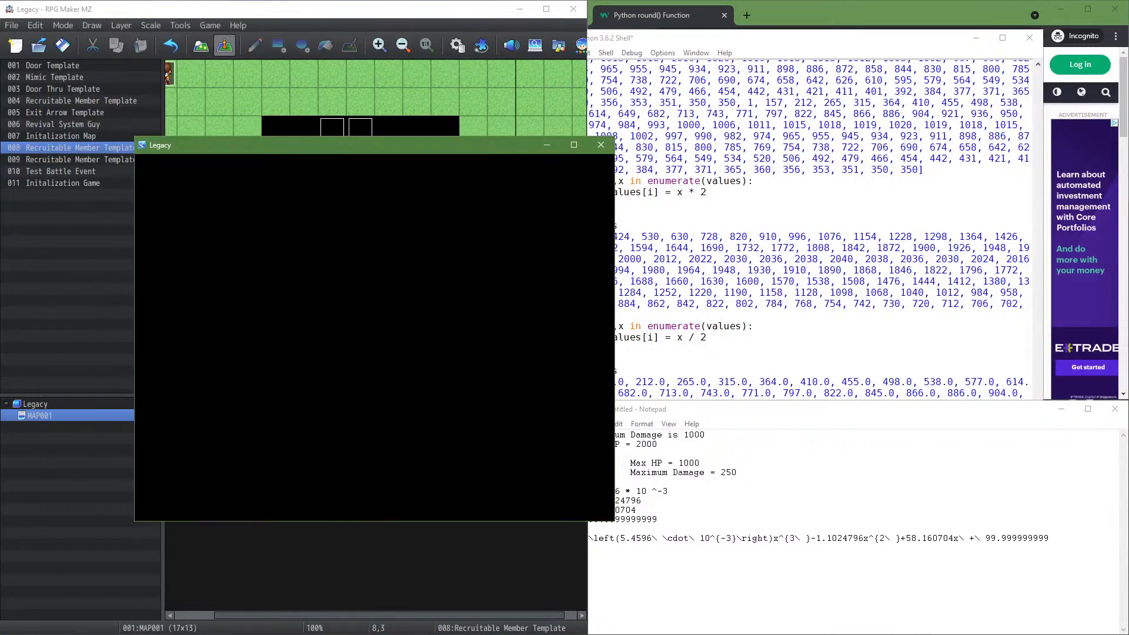
{"action": "key", "text": "Return"}
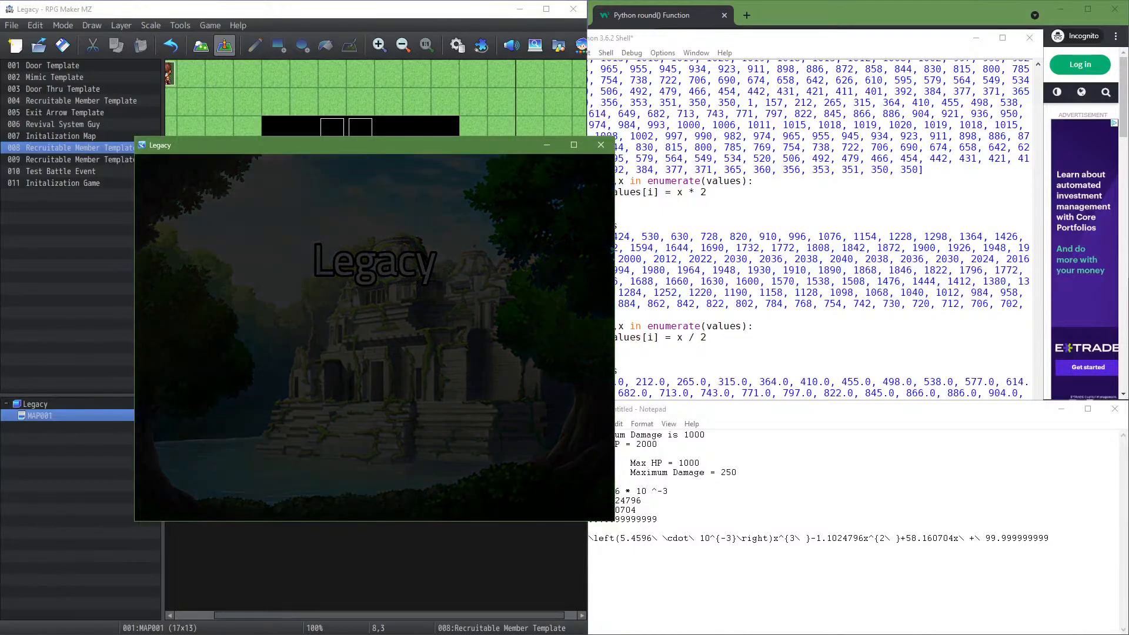
Test moving the frame cursor onto the middle character in the upper row and sideways along the tiles below it
{"action": "key", "text": "Up"}
{"action": "key", "text": "Up"}
{"action": "key", "text": "Up"}
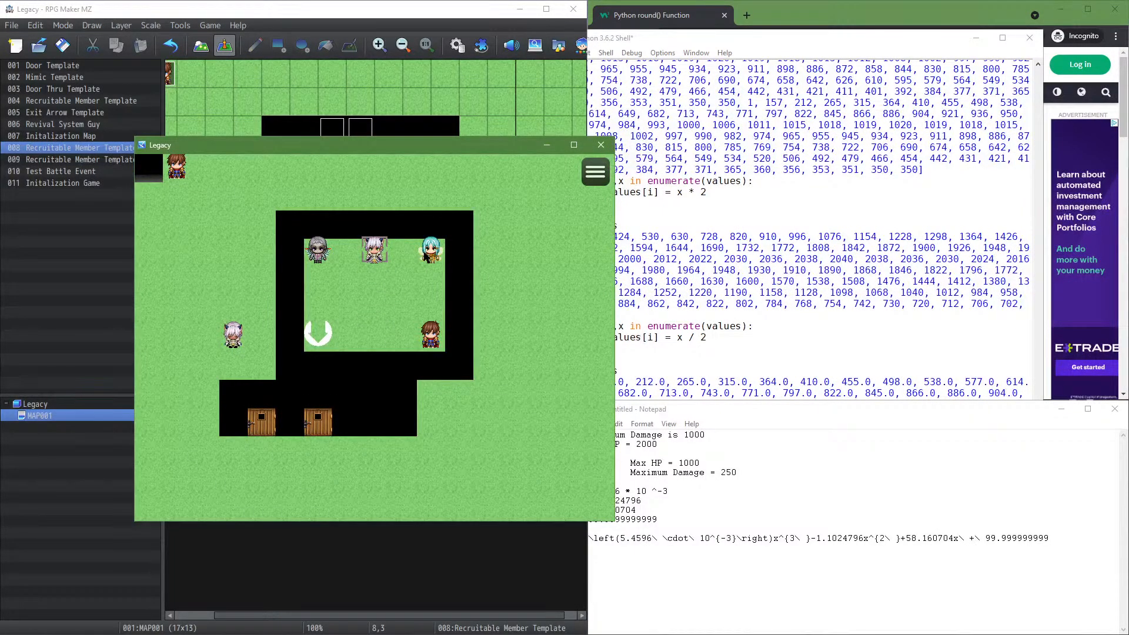
{"action": "key", "text": "Down"}
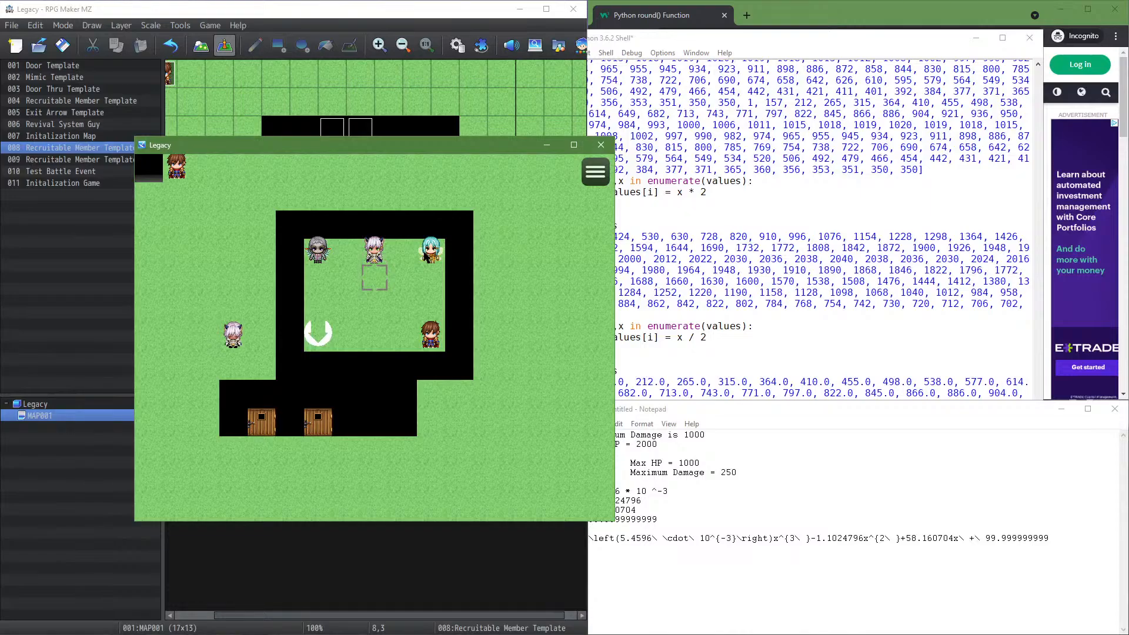
{"action": "key", "text": "Up"}
{"action": "key", "text": "Down"}
{"action": "key", "text": "Left"}
{"action": "key", "text": "Left"}
{"action": "key", "text": "Right"}
{"action": "key", "text": "Right"}
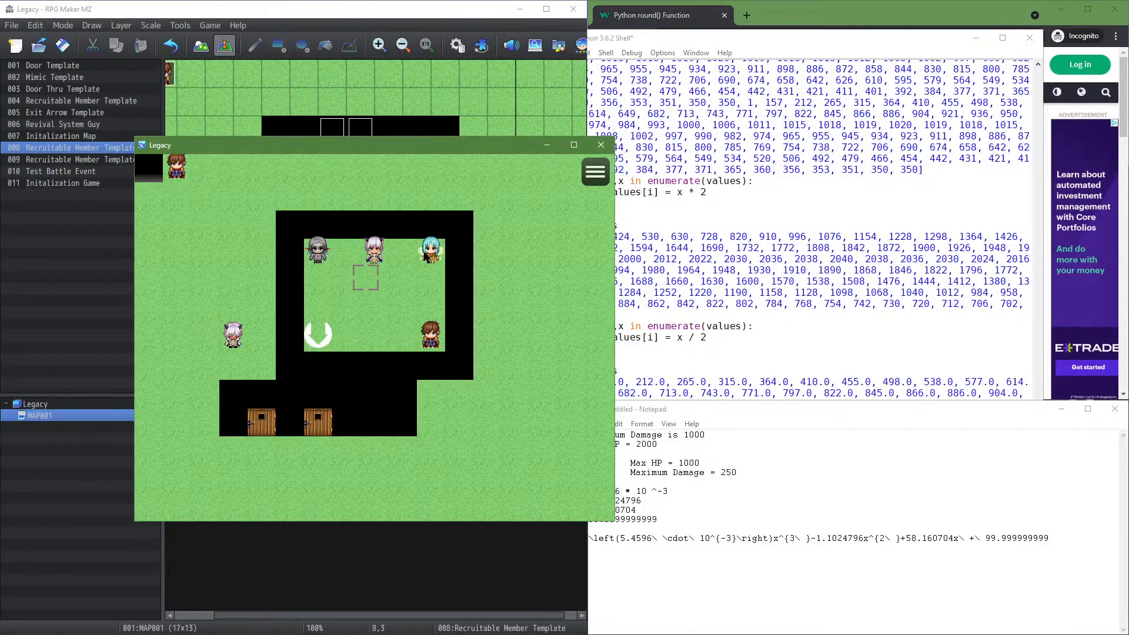
{"action": "key", "text": "Right"}
{"action": "key", "text": "Right"}
{"action": "key", "text": "Left"}
{"action": "key", "text": "Left"}
{"action": "key", "text": "Left"}
{"action": "key", "text": "Right"}
Recruit the middle upper character from the tile below it and end the playtest
{"action": "key", "text": "Up"}
{"action": "key", "text": "Down"}
{"action": "key", "text": "Down"}
{"action": "key", "text": "Up"}
{"action": "key", "text": "Return"}
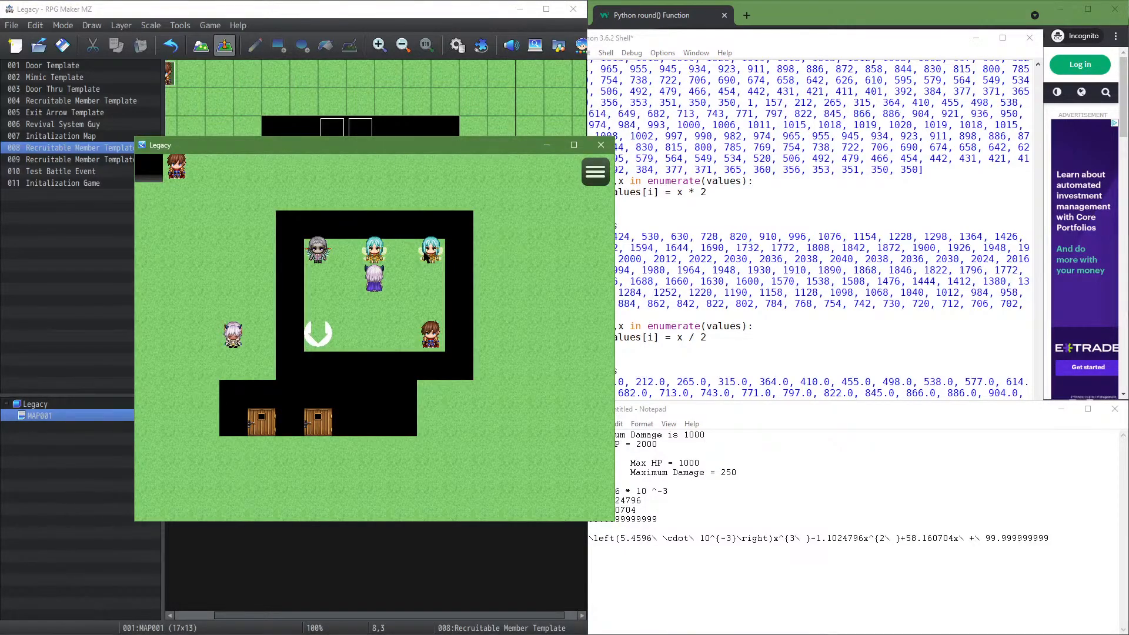
{"action": "left_click", "coordinate": [600, 144]}
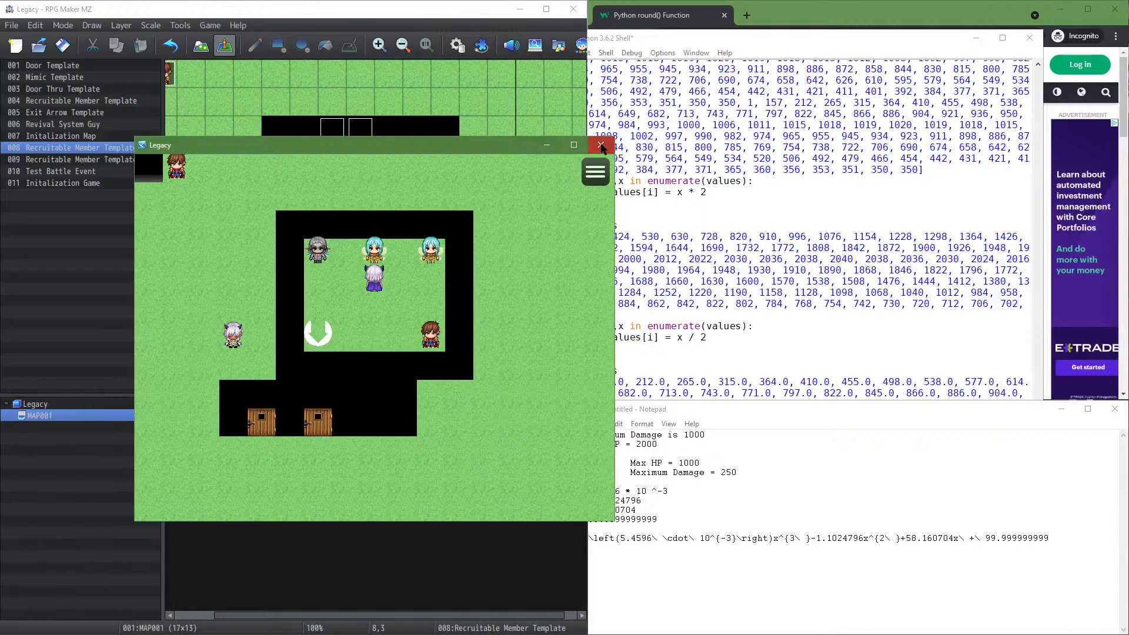
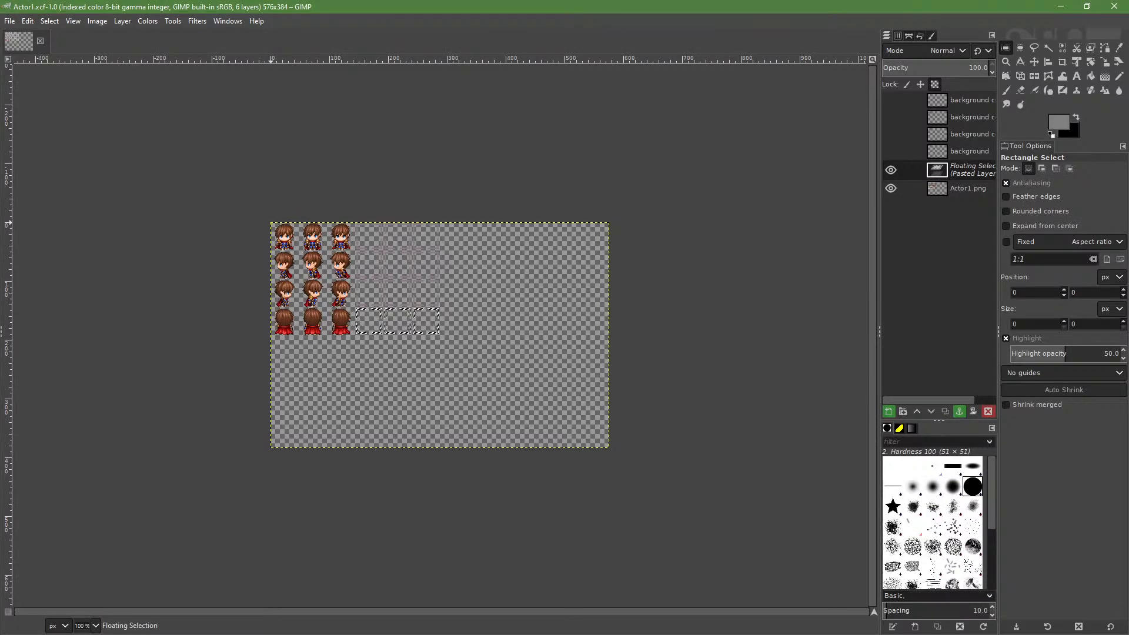
In GIMP, set the foreground colour for the Actor1 frame sprites to light grey ababab with a lightness of 70
{"action": "scroll", "coordinate": [365, 227], "scroll_direction": "up", "scroll_amount": 6, "text": "ctrl"}
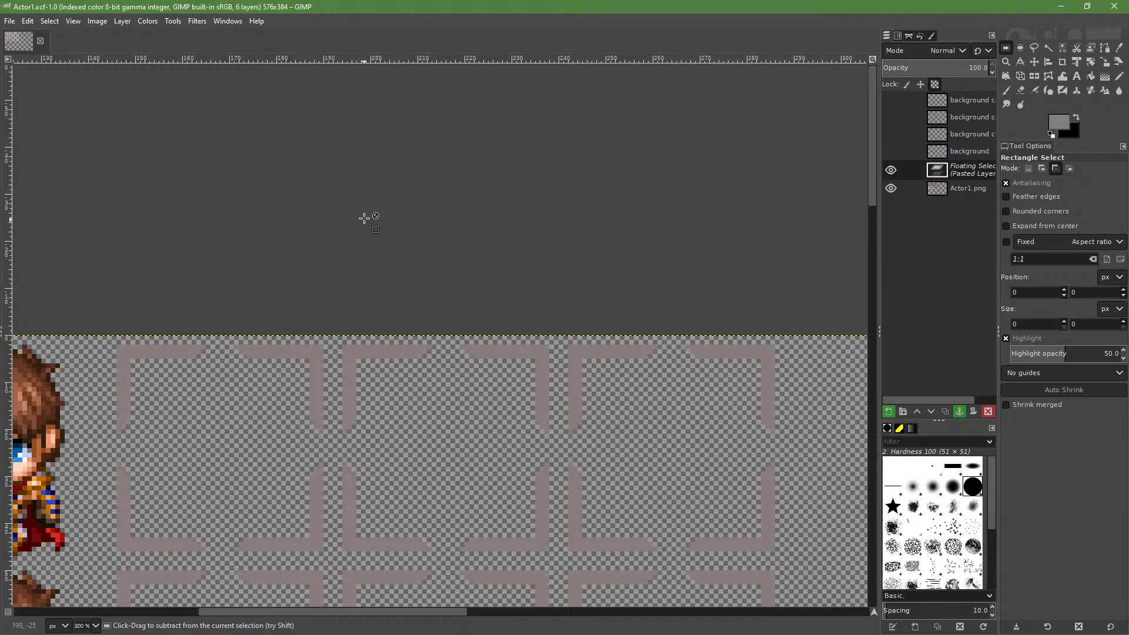
{"action": "scroll", "coordinate": [355, 226], "scroll_direction": "down", "scroll_amount": 5}
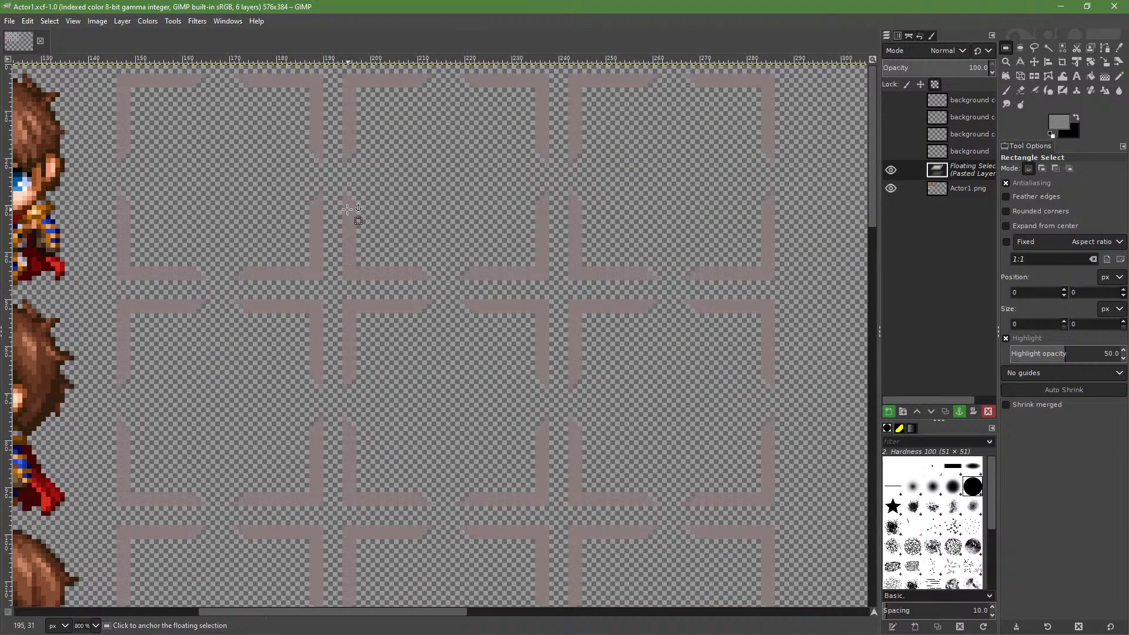
{"action": "left_click", "coordinate": [1076, 77]}
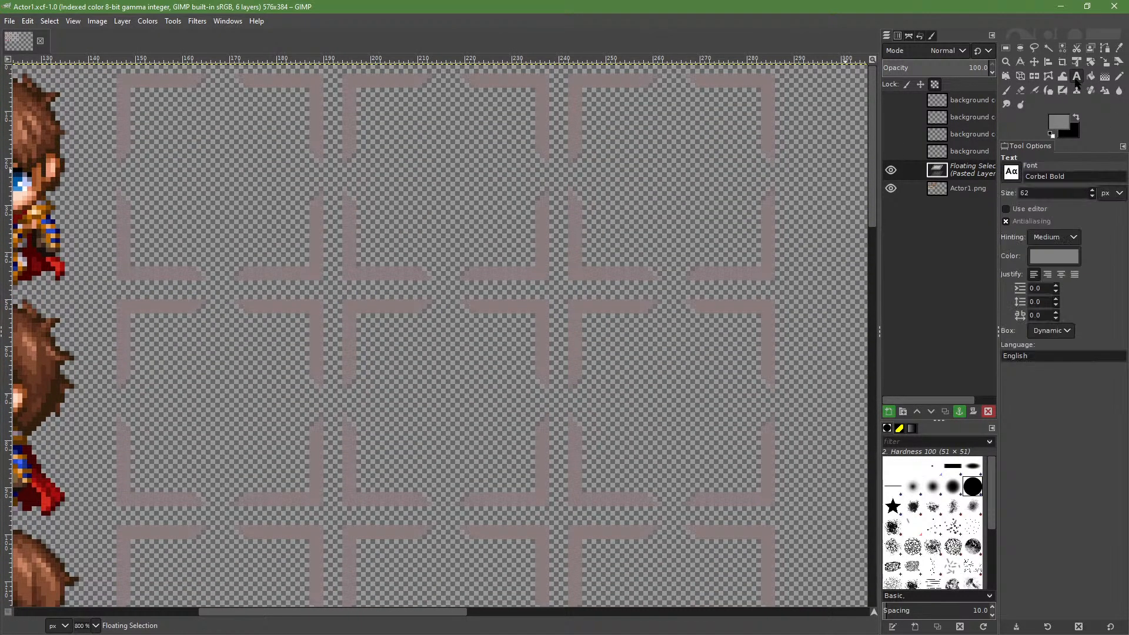
{"action": "left_click", "coordinate": [1052, 120]}
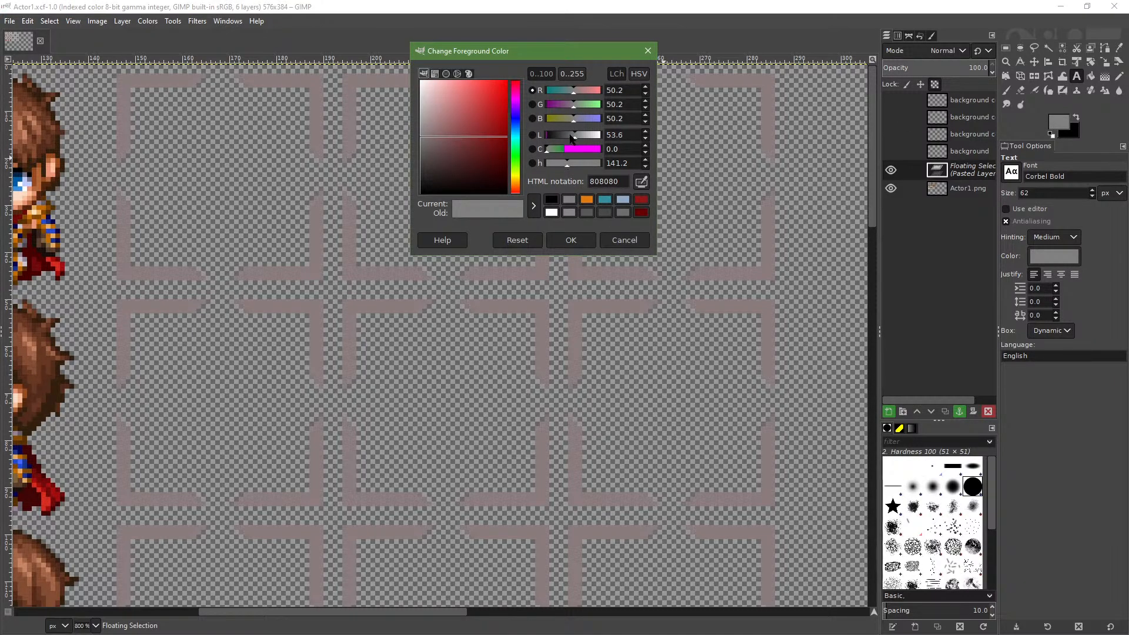
{"action": "left_click_drag", "start_coordinate": [575, 141], "coordinate": [586, 143]}
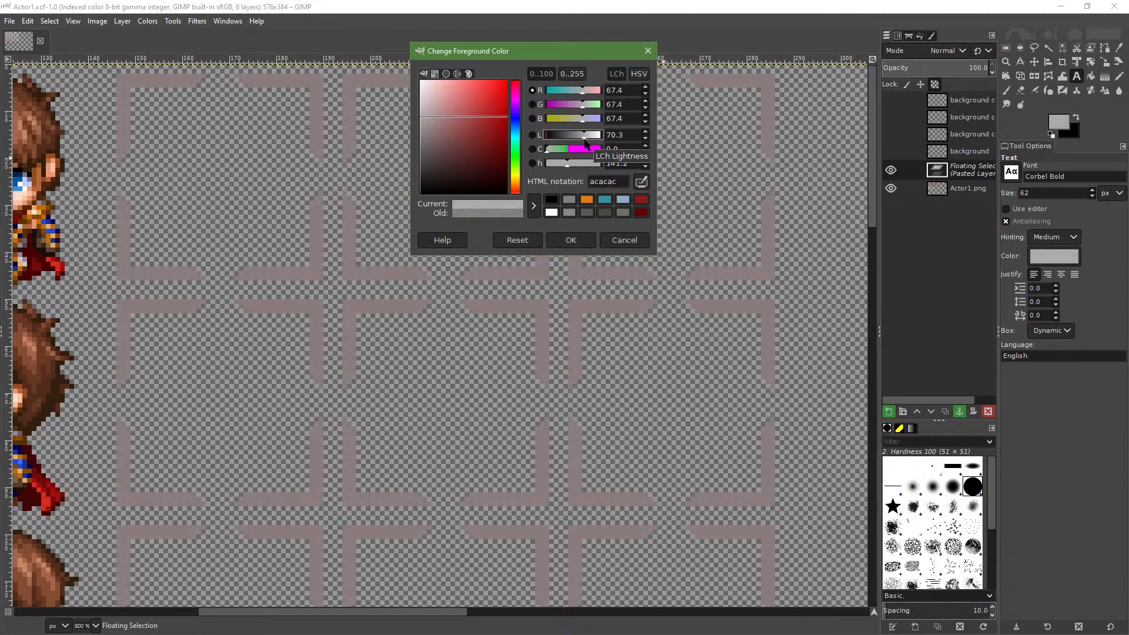
{"action": "left_click", "coordinate": [624, 137]}
{"action": "left_click", "coordinate": [571, 240]}
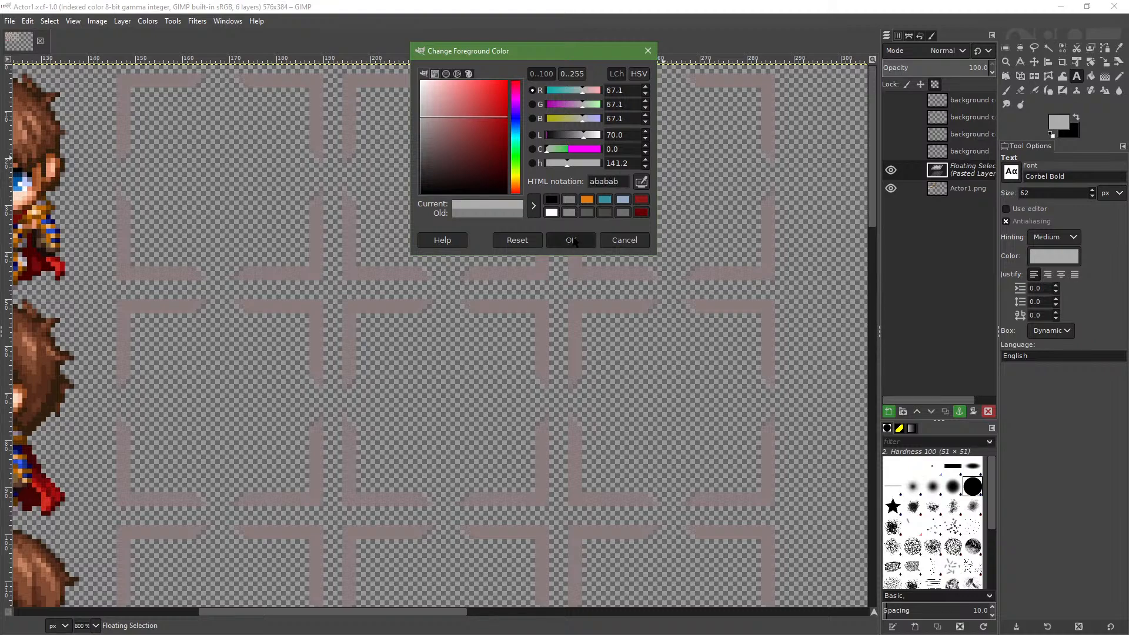
Add a "^" text in Corbel Bold inside the first frame of the top row and set its size to 20 px
{"action": "left_click", "coordinate": [205, 107]}
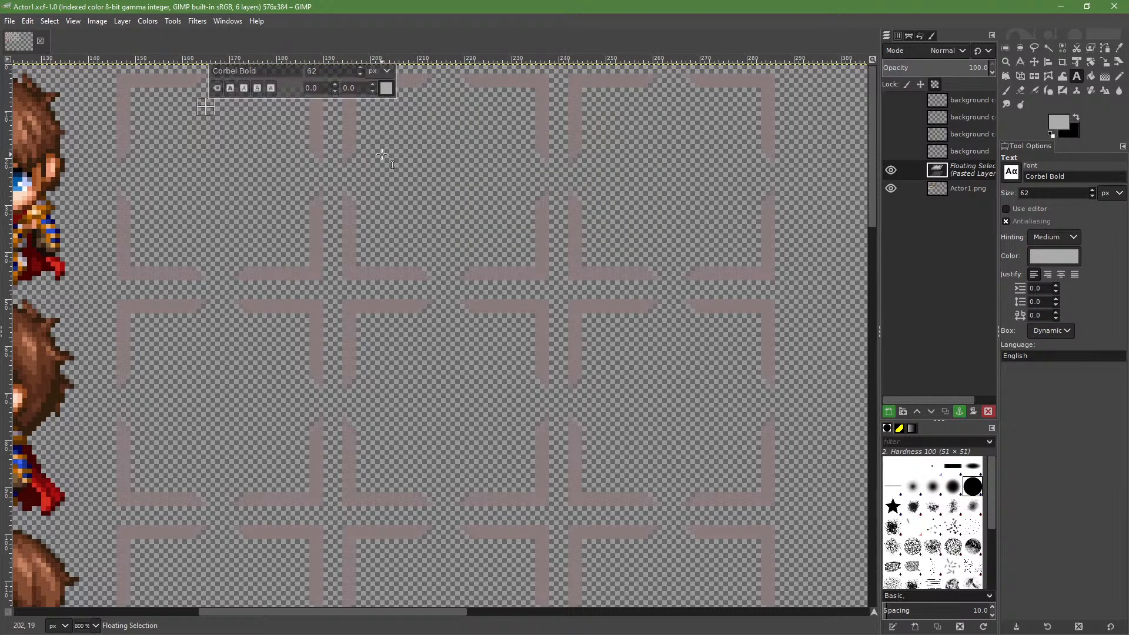
{"action": "type", "text": "^"}
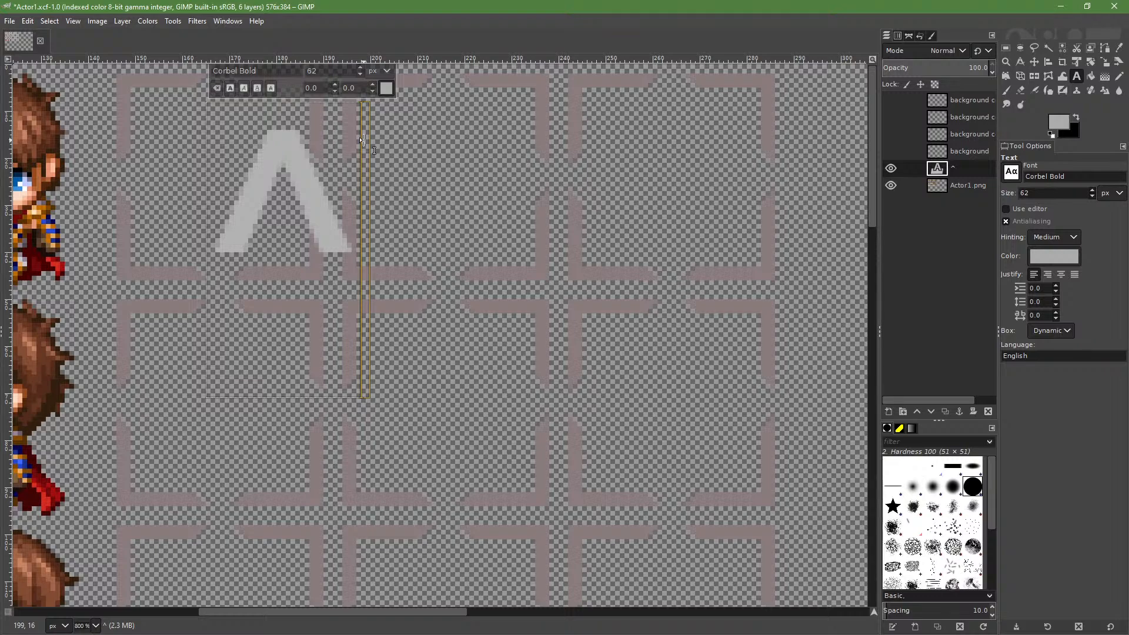
{"action": "left_click", "coordinate": [362, 140]}
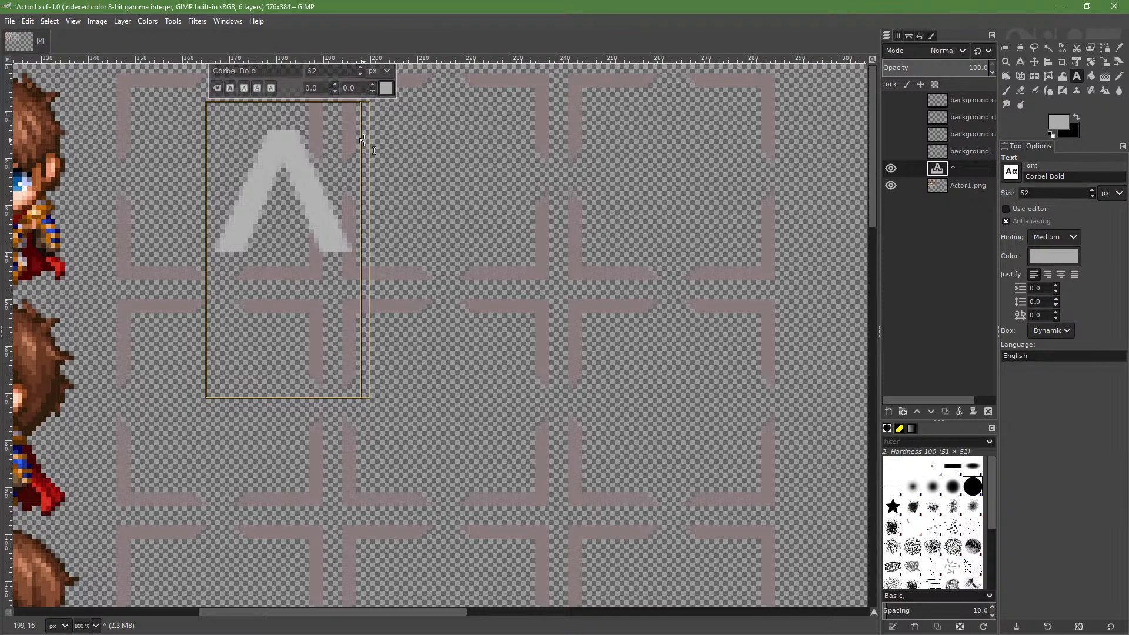
{"action": "scroll", "coordinate": [362, 75], "scroll_direction": "down", "scroll_amount": 6}
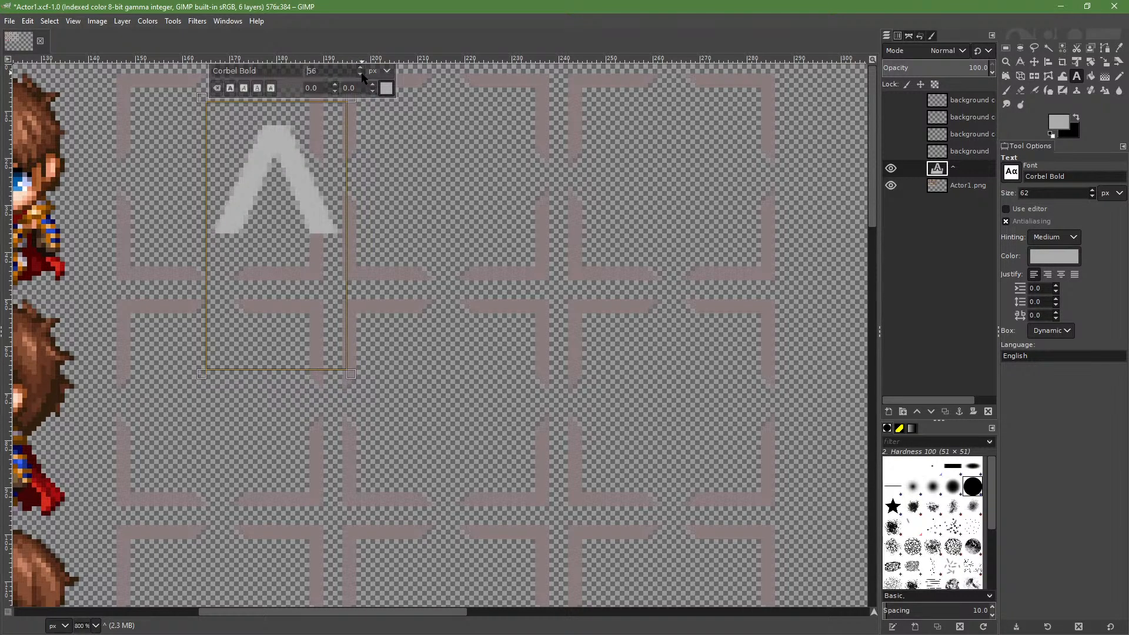
{"action": "scroll", "coordinate": [362, 75], "scroll_direction": "down", "scroll_amount": 20}
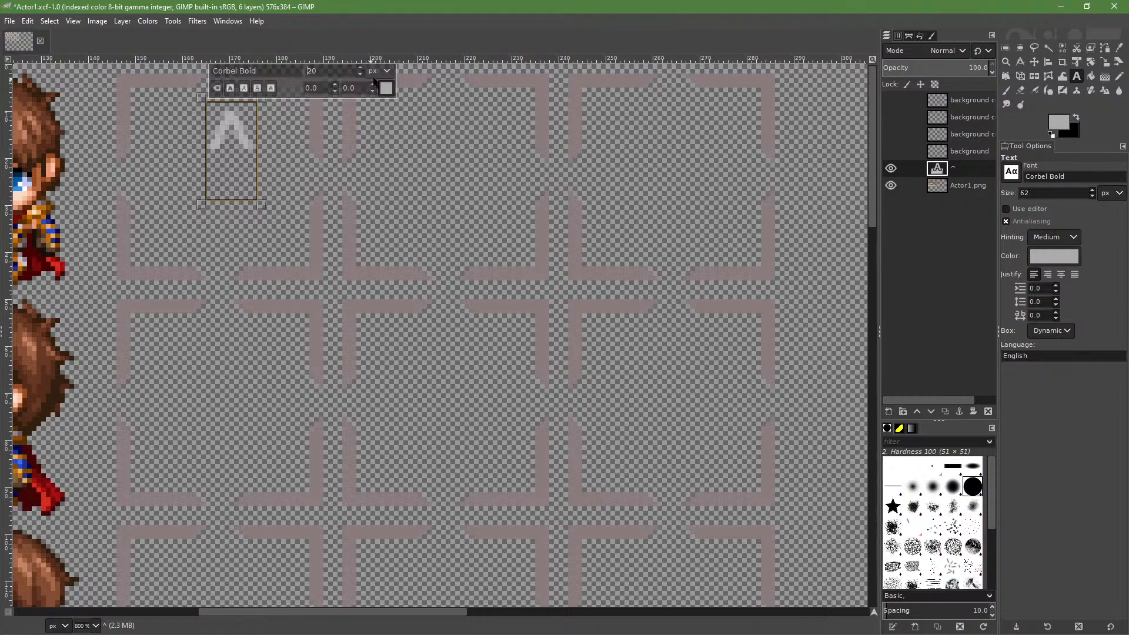
Move the "^" text up so it sits centred under the gap in the first frame's upper edge
{"action": "left_click", "coordinate": [1034, 61]}
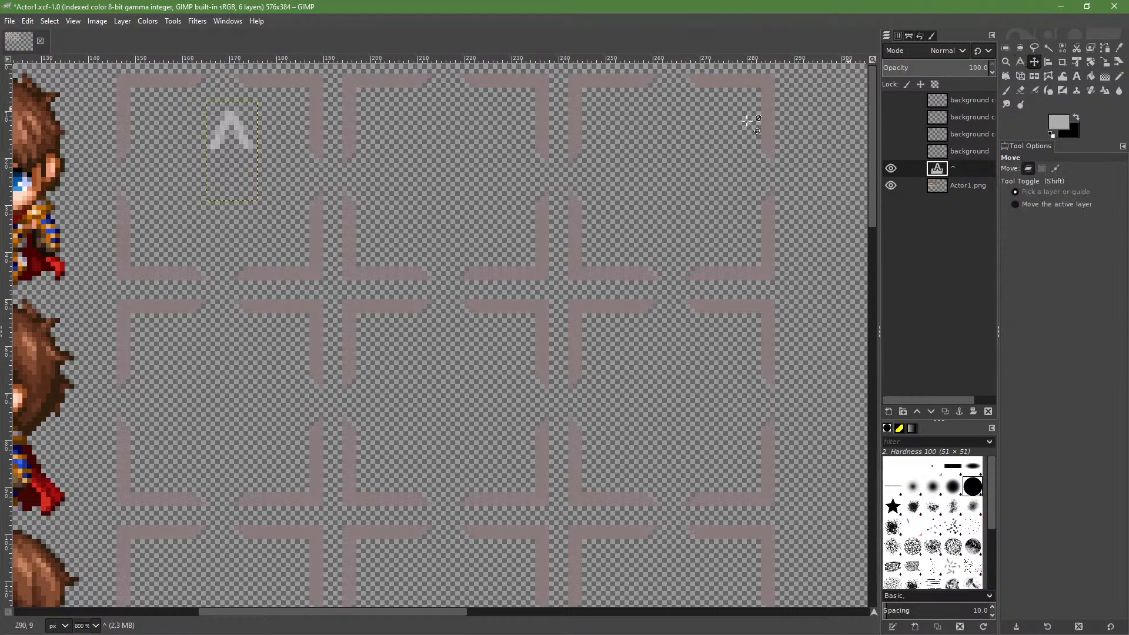
{"action": "mouse_move", "coordinate": [240, 132]}
{"action": "left_mouse_down"}
{"action": "mouse_move", "coordinate": [229, 104]}
{"action": "mouse_move", "coordinate": [255, 119]}
{"action": "left_mouse_up"}
{"action": "key", "text": "Left"}
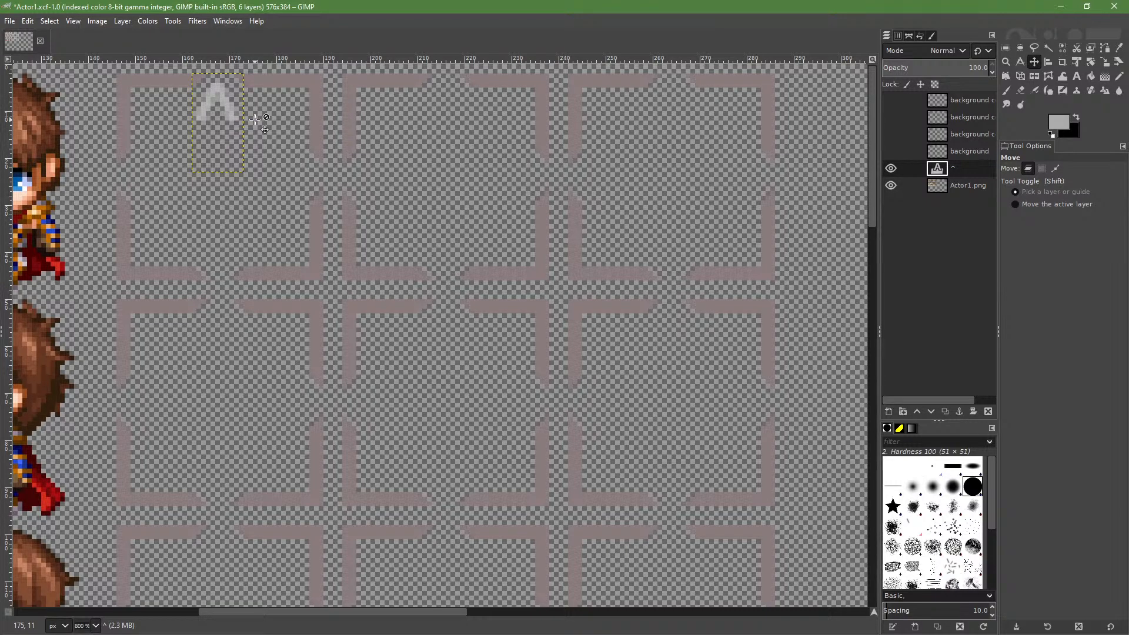
{"action": "key", "text": "Right"}
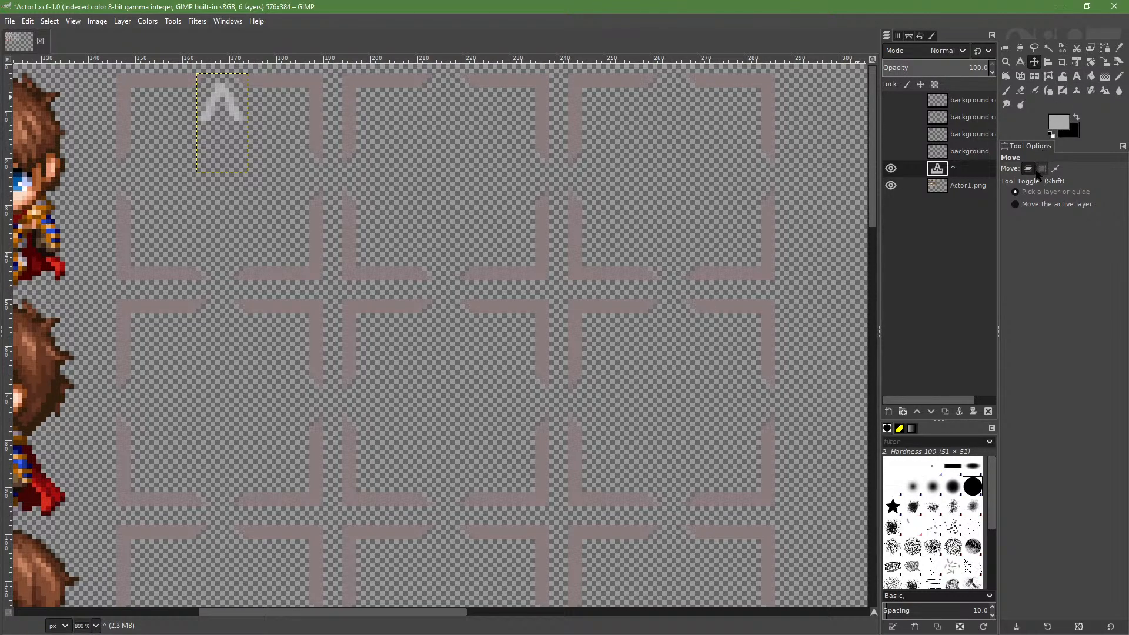
{"action": "left_click", "coordinate": [1045, 170]}
{"action": "left_click", "coordinate": [1029, 170]}
{"action": "right_click", "coordinate": [230, 114]}
{"action": "key", "text": "Escape"}
{"action": "left_click", "coordinate": [97, 21]}
{"action": "mouse_move", "coordinate": [126, 24]}
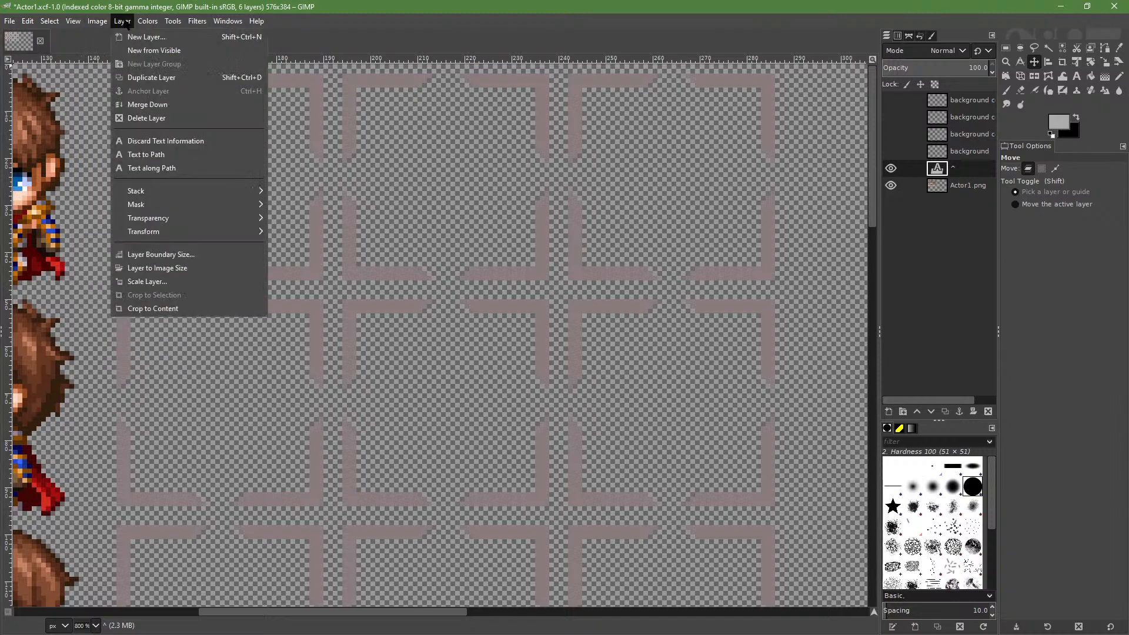
{"action": "mouse_move", "coordinate": [235, 232]}
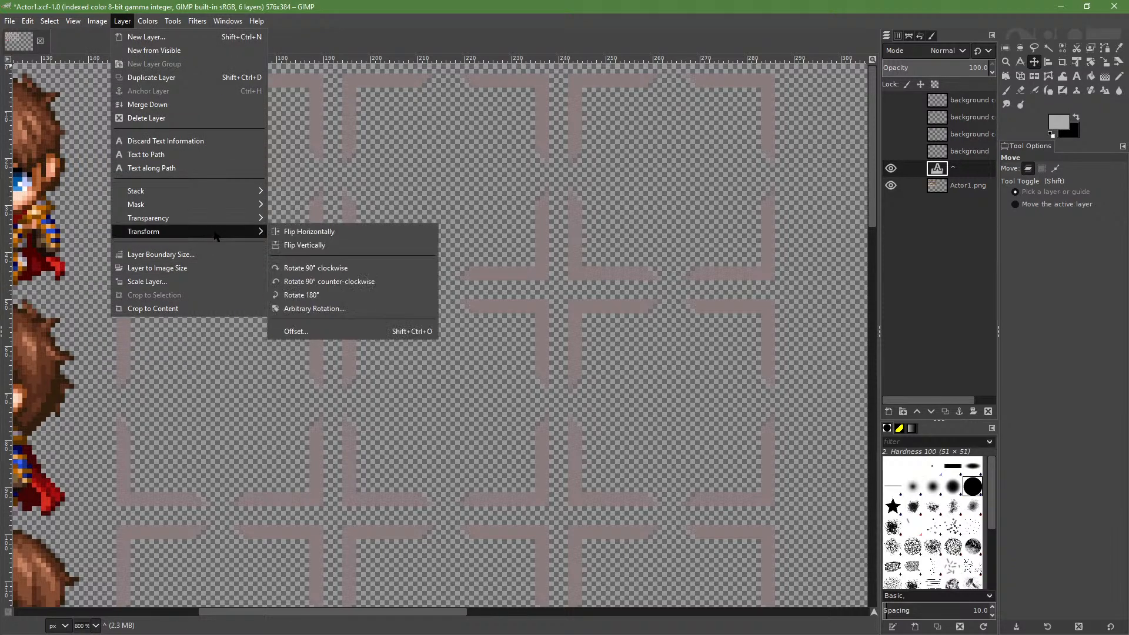
{"action": "left_click", "coordinate": [359, 331]}
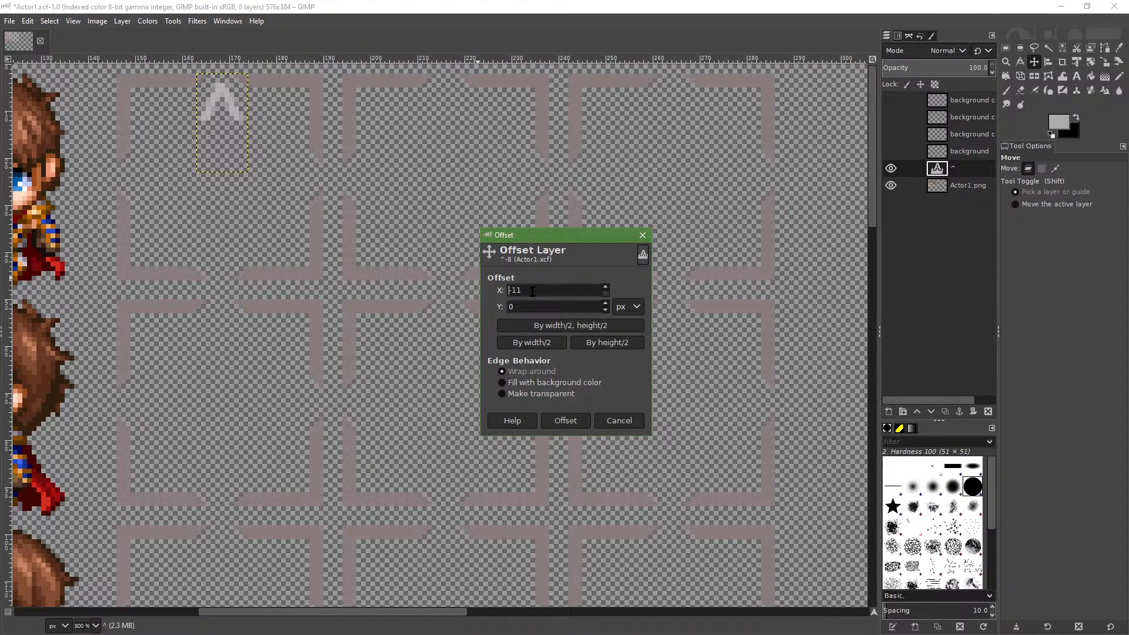
{"action": "left_click", "coordinate": [618, 421]}
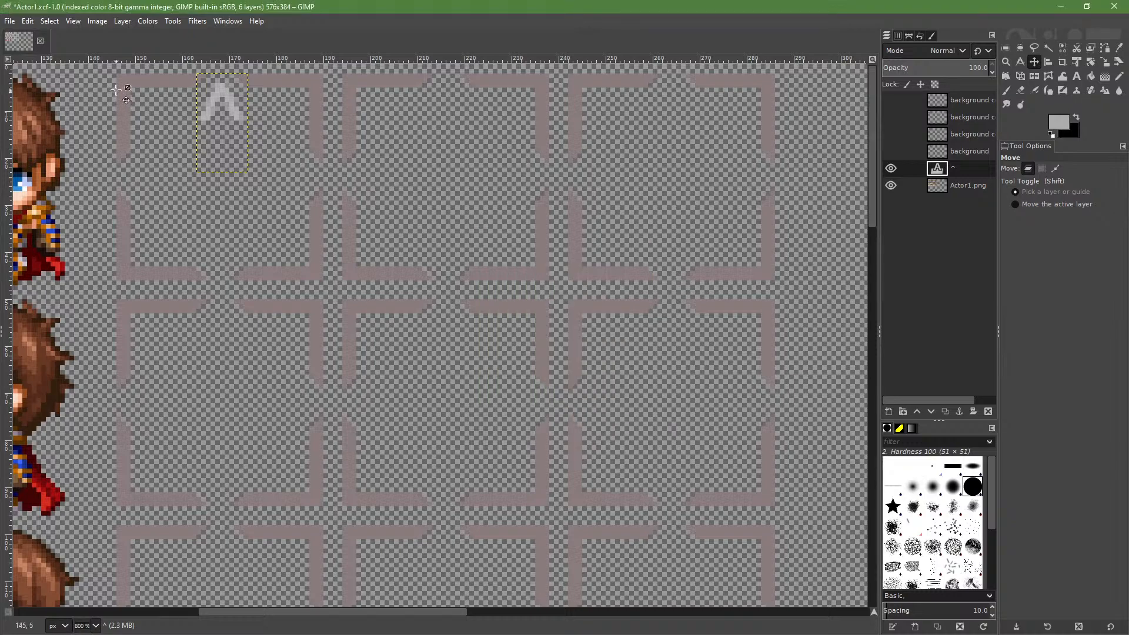
{"action": "left_click", "coordinate": [73, 21]}
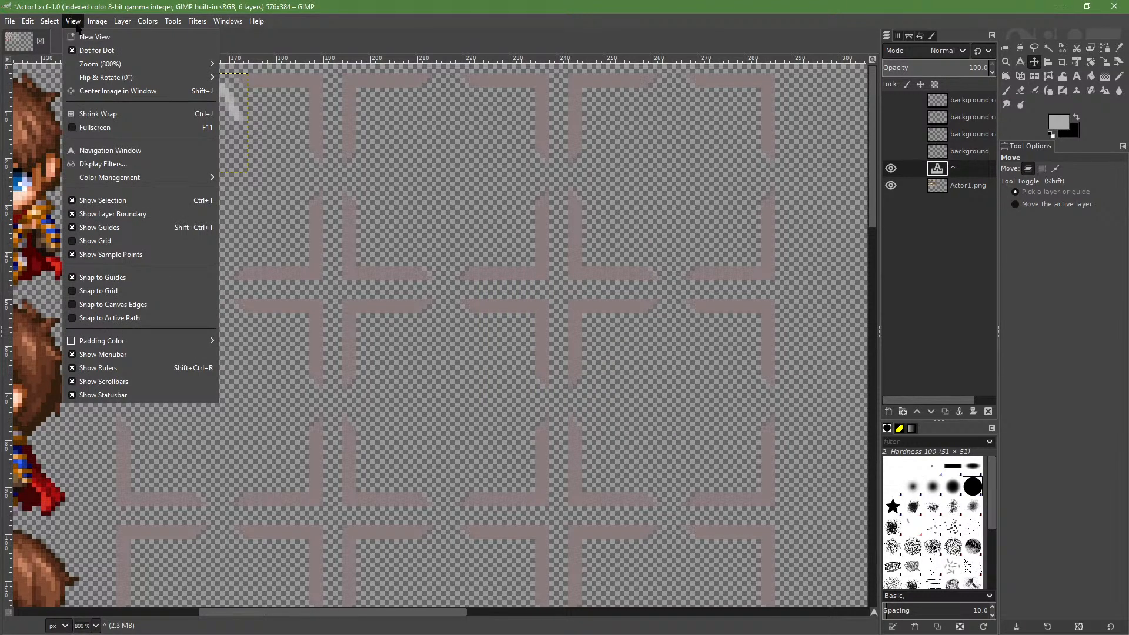
{"action": "mouse_move", "coordinate": [29, 24]}
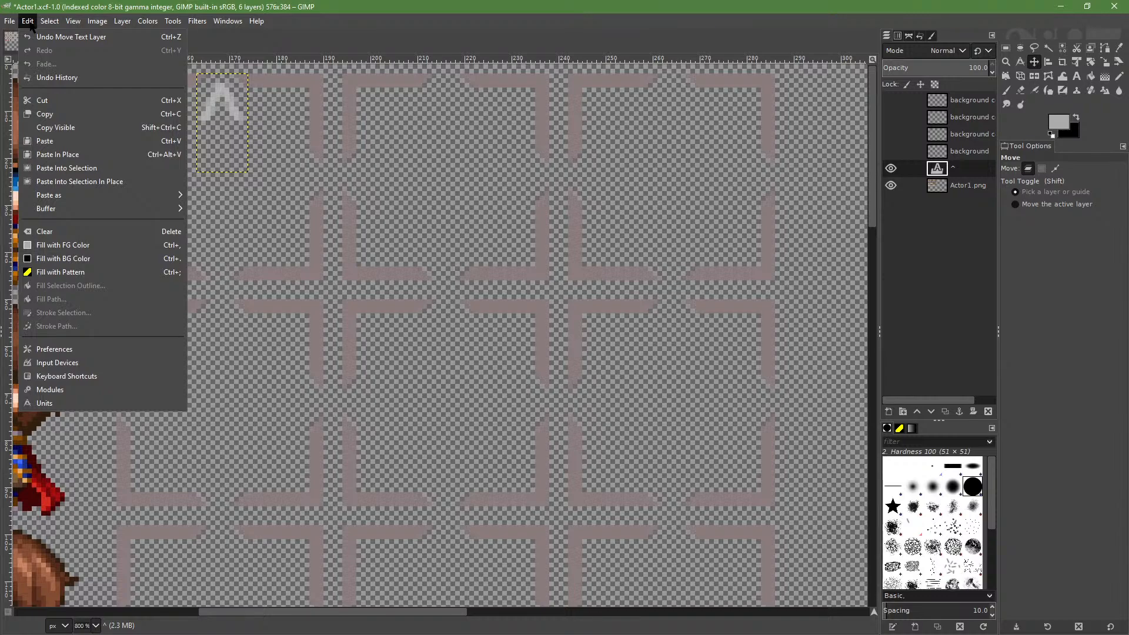
{"action": "mouse_move", "coordinate": [73, 22]}
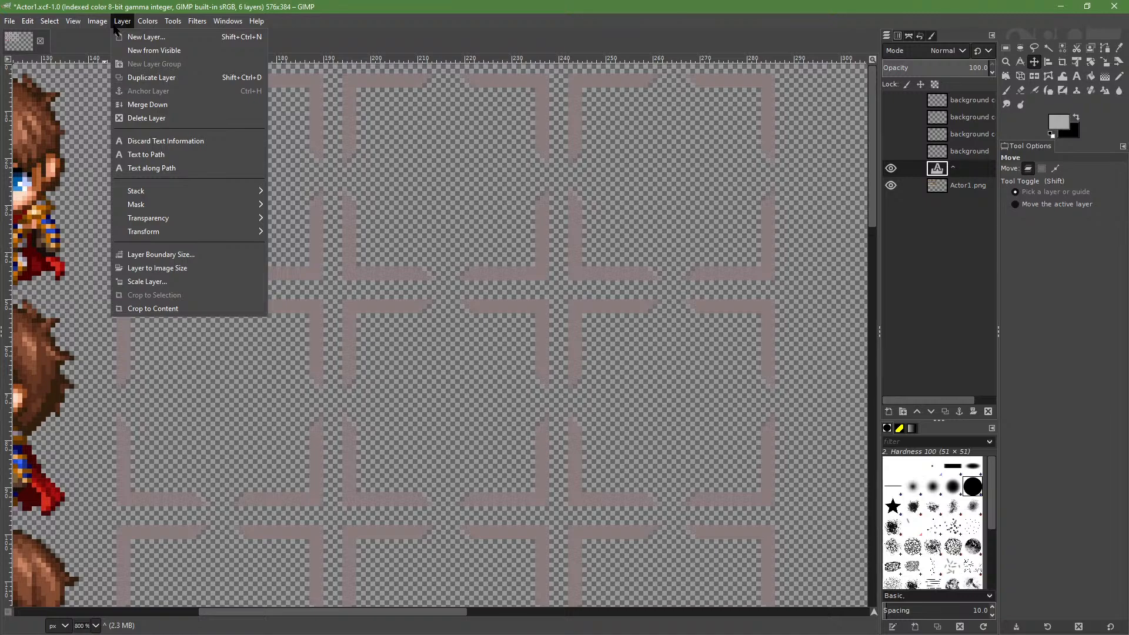
{"action": "left_click", "coordinate": [349, 69]}
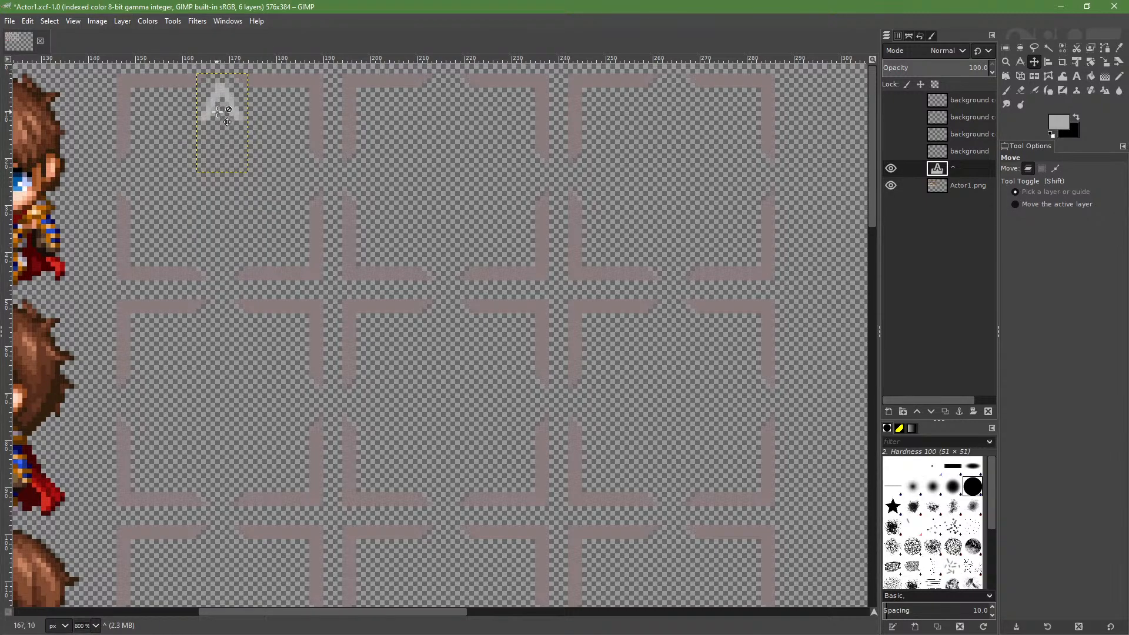
Try to cut the "^" layer and paste it back as an anchored selection, and undo the cut
{"action": "key", "text": "ctrl+x"}
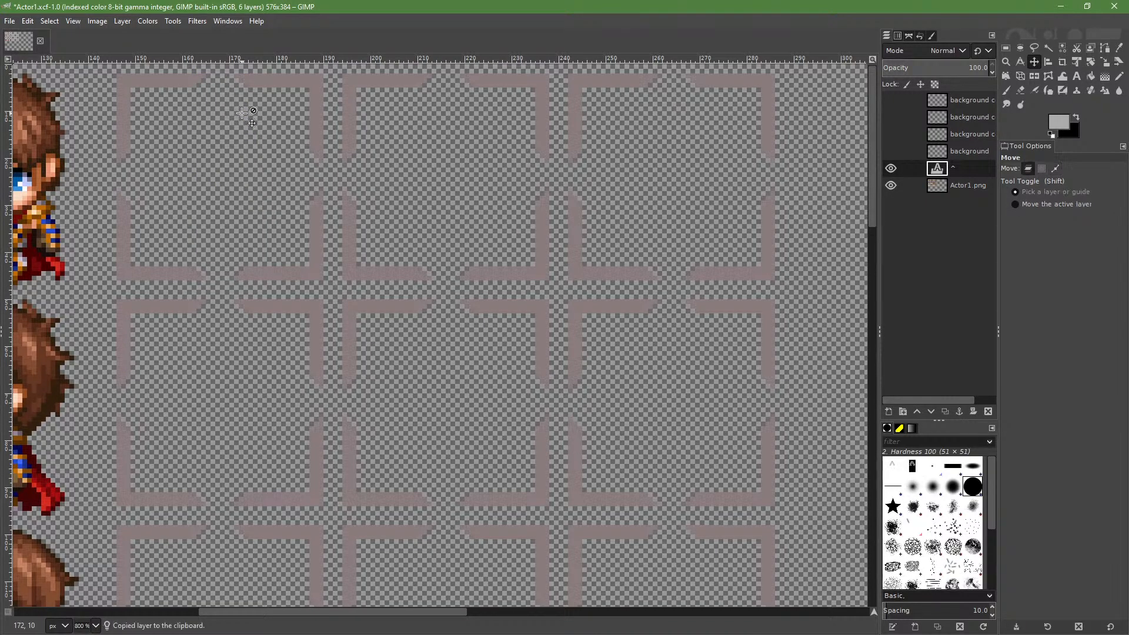
{"action": "key", "text": "ctrl+v"}
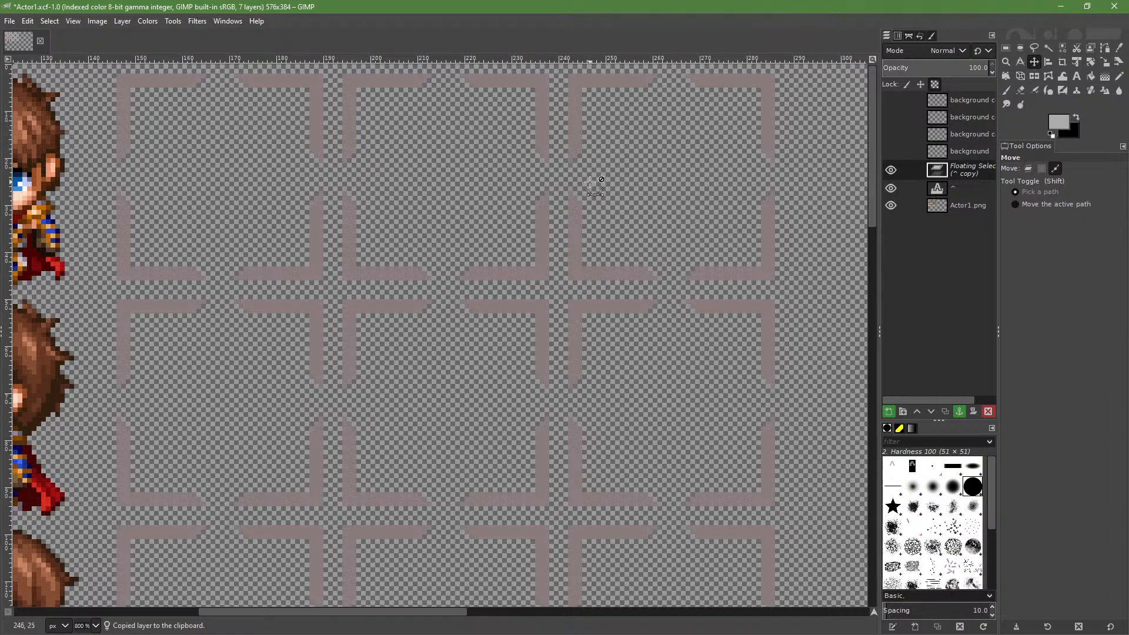
{"action": "key", "text": "ctrl+h"}
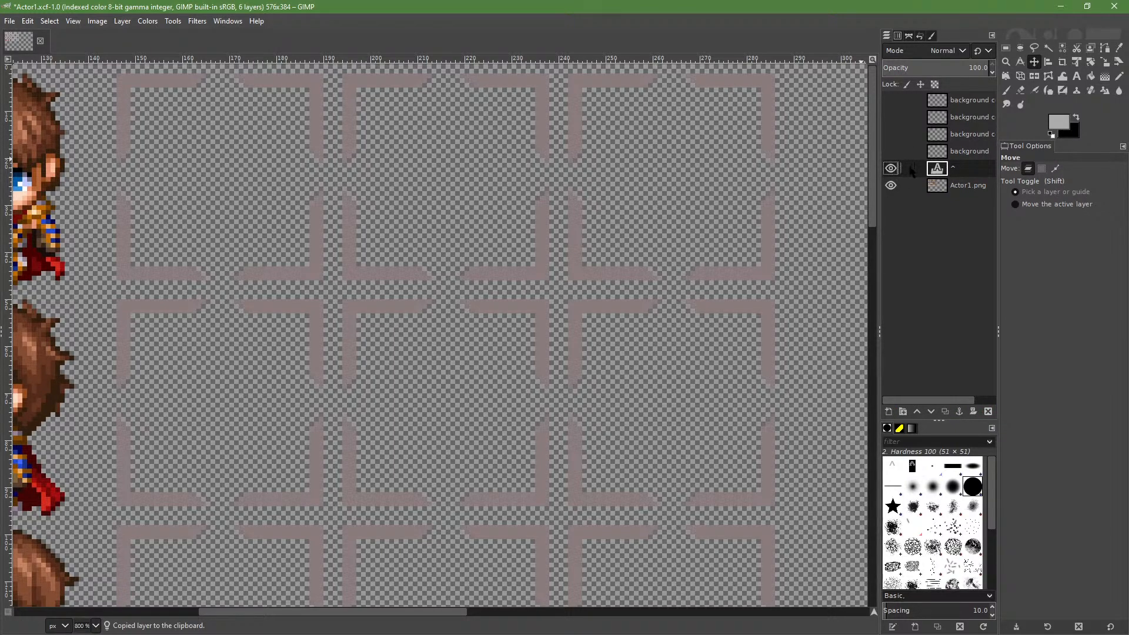
{"action": "key", "text": "ctrl+z"}
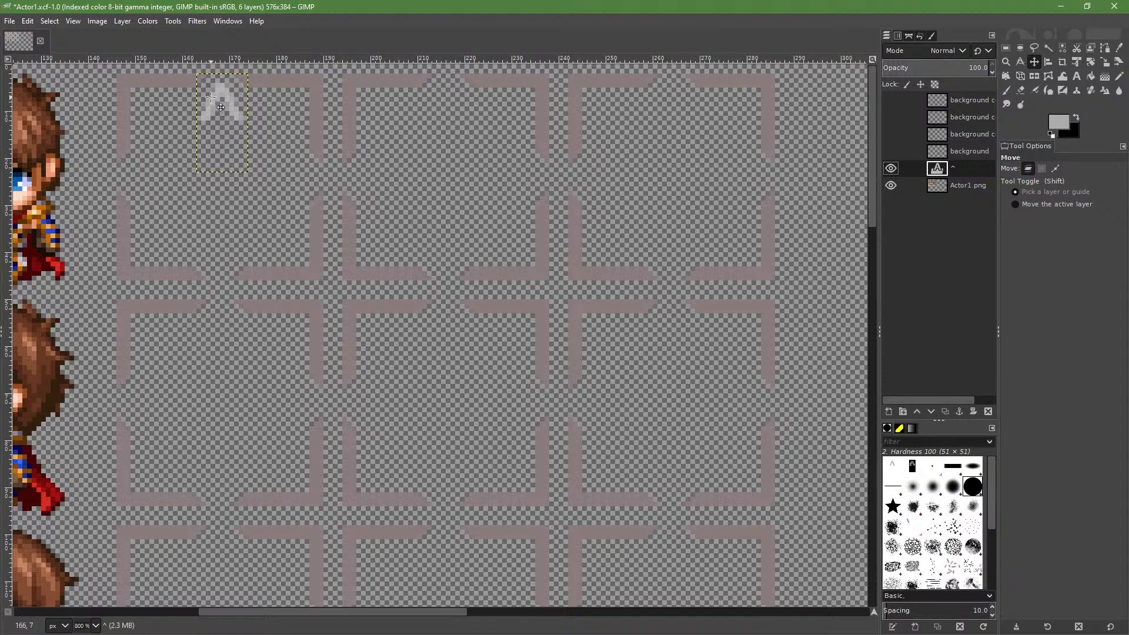
Try to copy and paste the "^" into the second frame of the top row, and undo the attempt
{"action": "key", "text": "ctrl+c"}
{"action": "key", "text": "ctrl+v"}
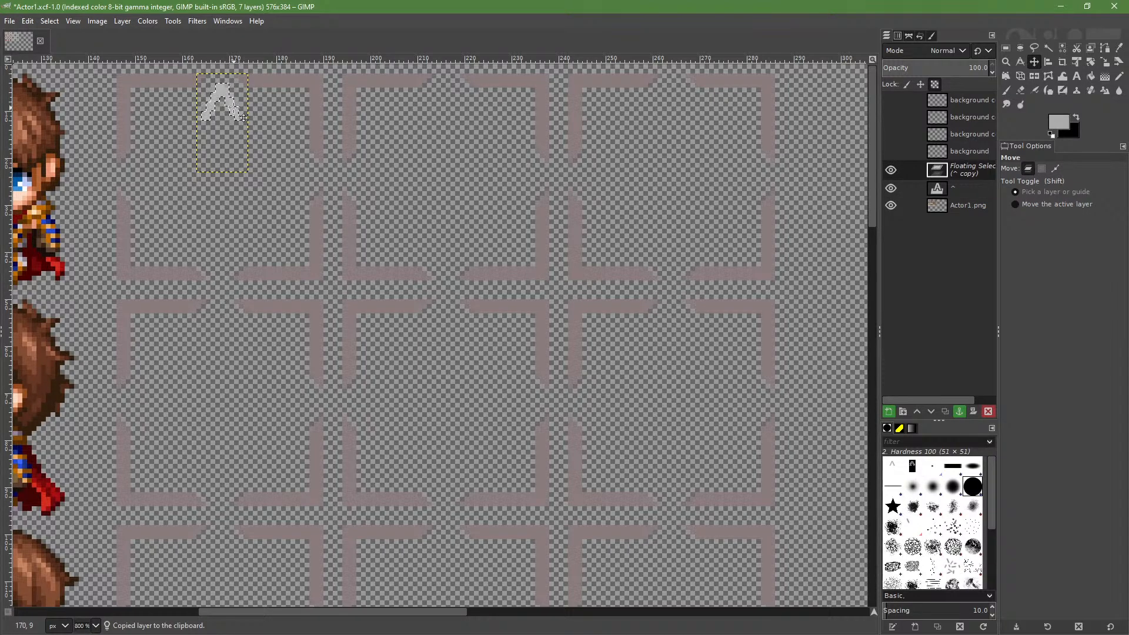
{"action": "left_click_drag", "start_coordinate": [243, 118], "coordinate": [469, 117]}
{"action": "key", "text": "ctrl+z"}
{"action": "key", "text": "ctrl+z"}
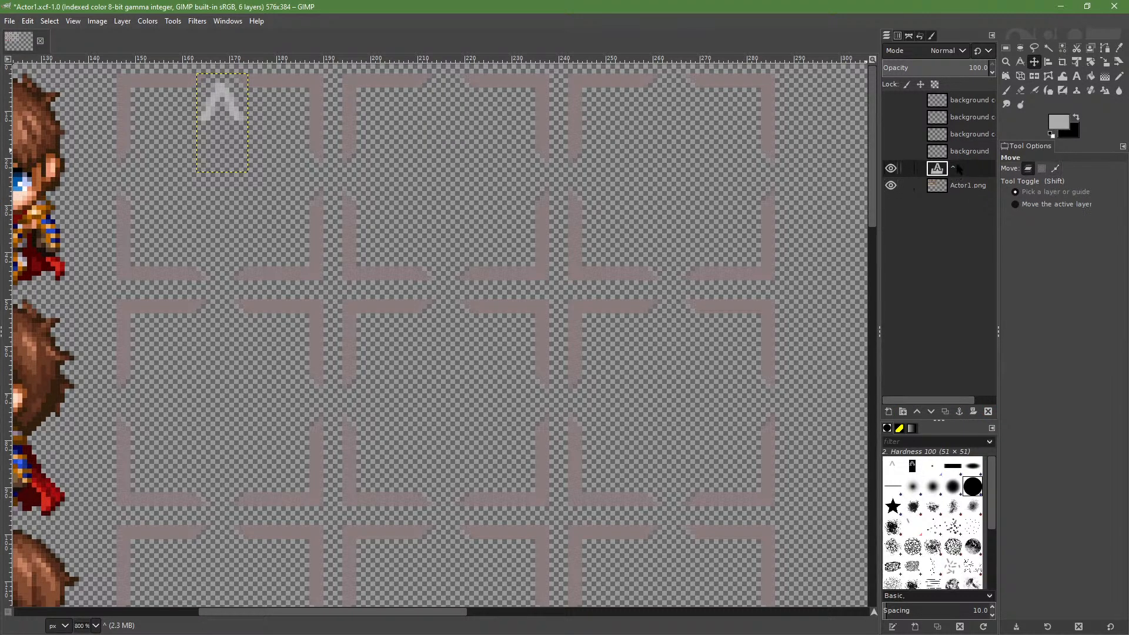
Create a new transparent 576 x 384 px layer above the "^" layer and delete it again
{"action": "right_click", "coordinate": [954, 170]}
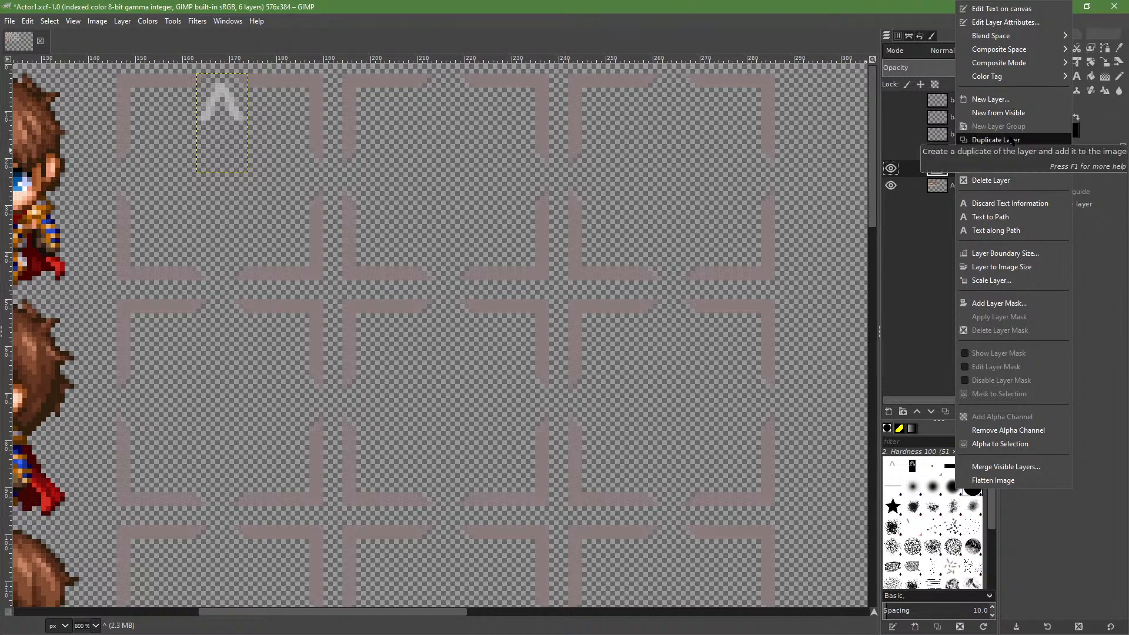
{"action": "key", "text": "shift+ctrl+n"}
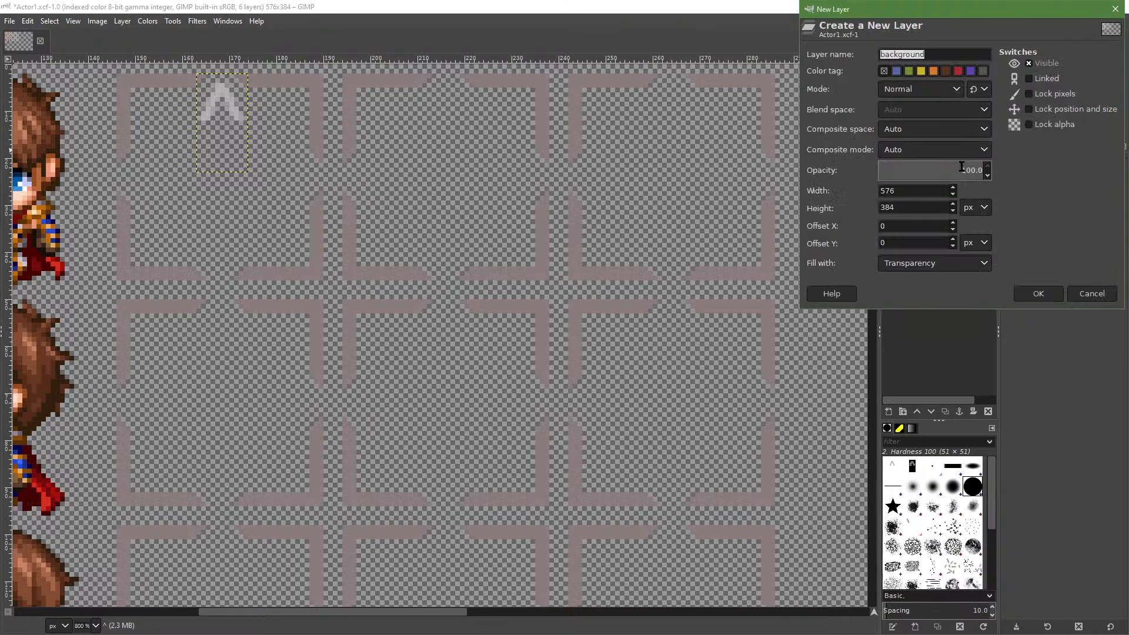
{"action": "left_click", "coordinate": [1045, 291]}
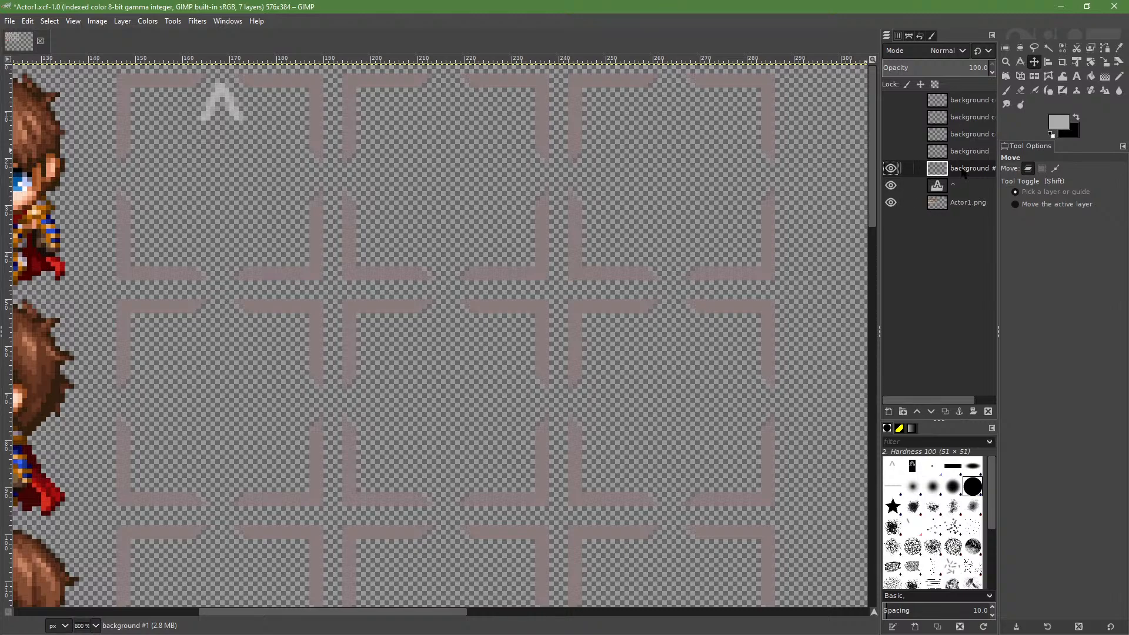
{"action": "right_click", "coordinate": [965, 170]}
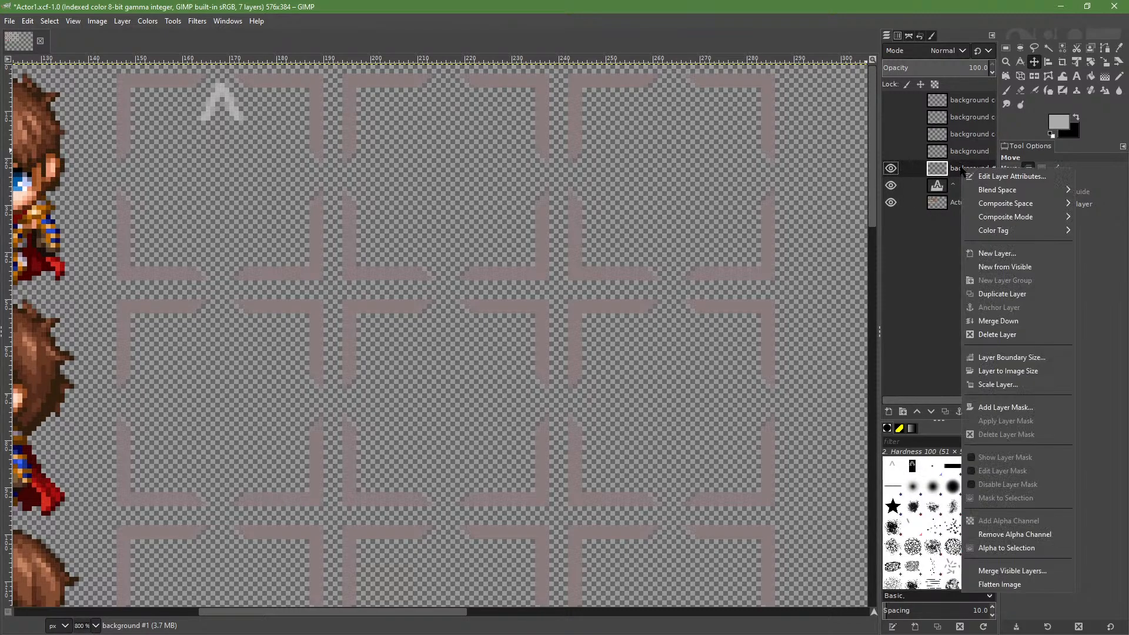
{"action": "left_click", "coordinate": [993, 335]}
Duplicate the "^" text layer and move the copy under the upper gap of the second frame in the top row
{"action": "right_click", "coordinate": [955, 172]}
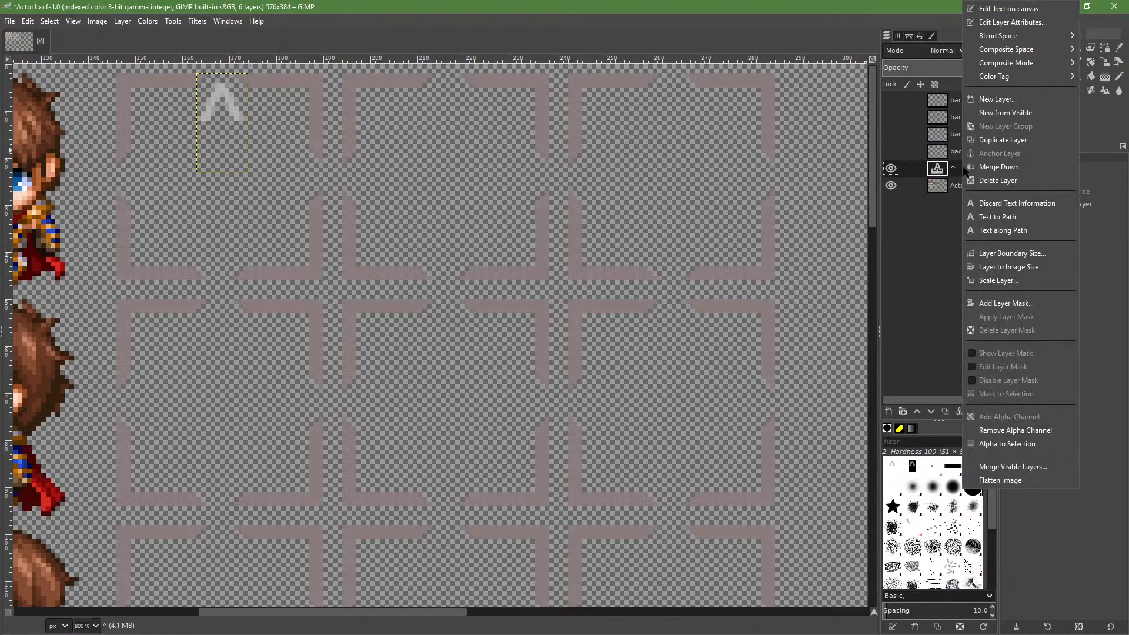
{"action": "left_click", "coordinate": [1002, 140]}
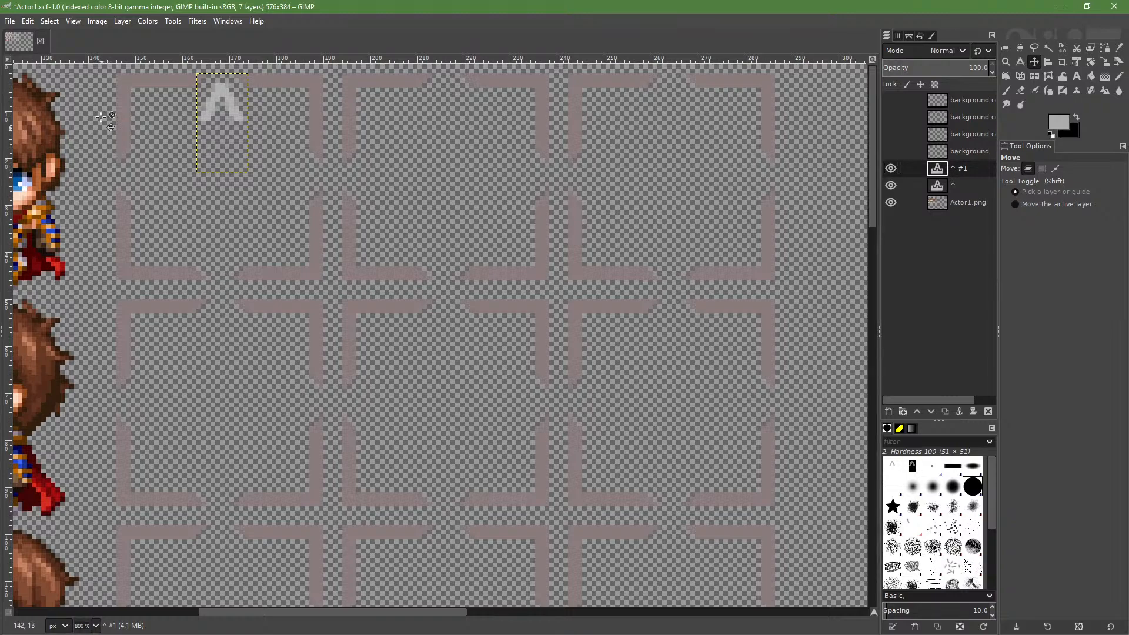
{"action": "left_click_drag", "start_coordinate": [232, 108], "coordinate": [453, 106]}
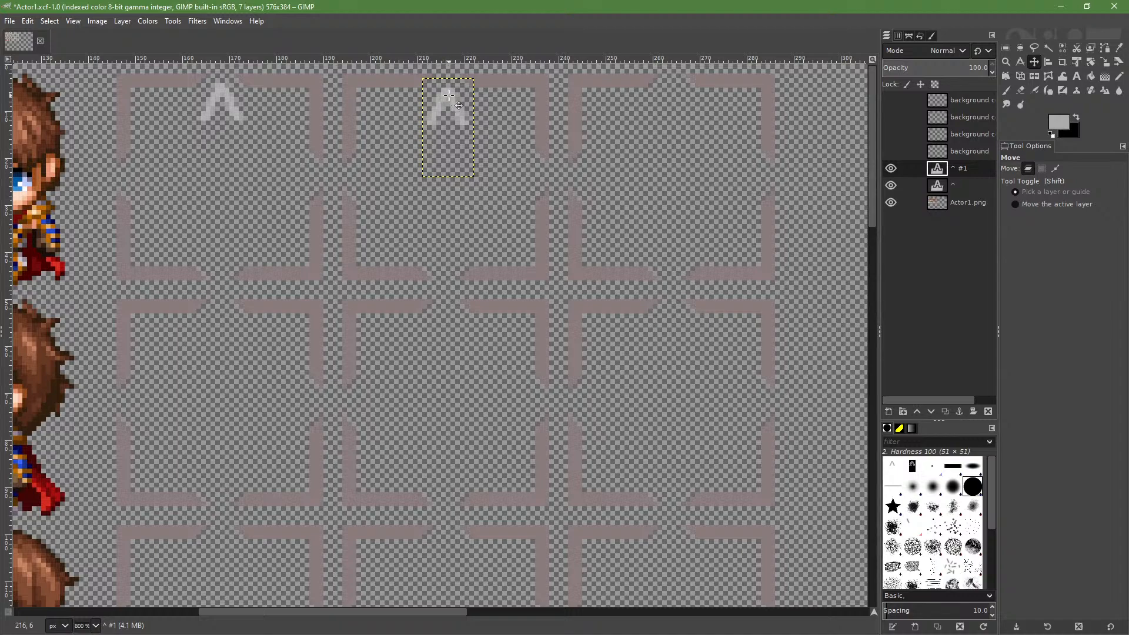
Try to paste a copy of the second "^" and move it into the third frame of the top row
{"action": "key", "text": "ctrl+c"}
{"action": "key", "text": "ctrl+v"}
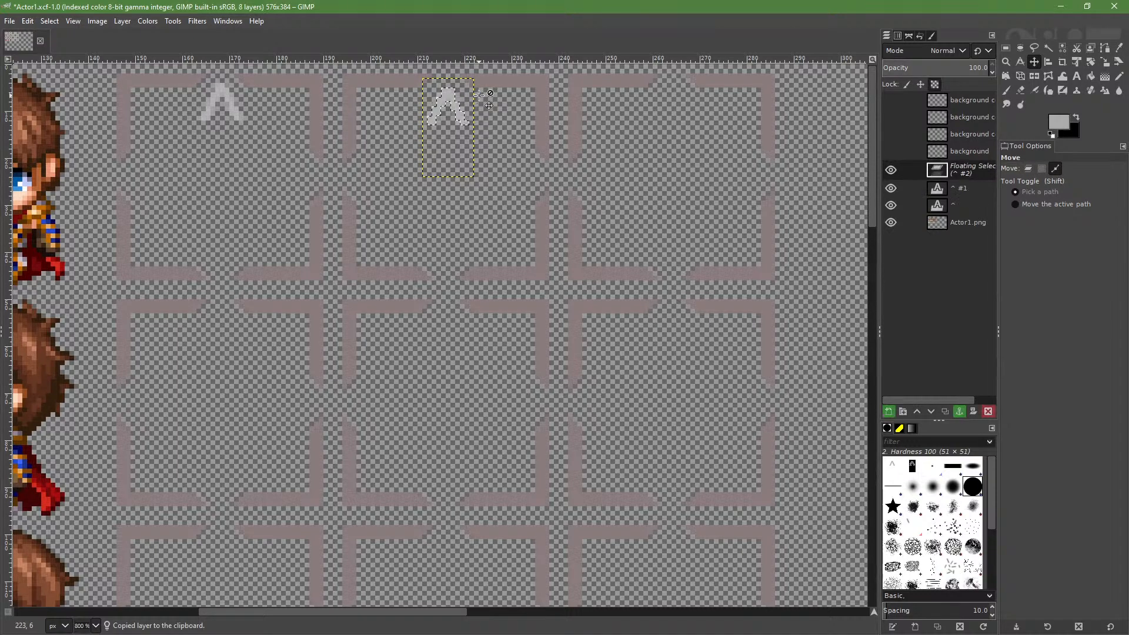
{"action": "key", "text": "ctrl+z"}
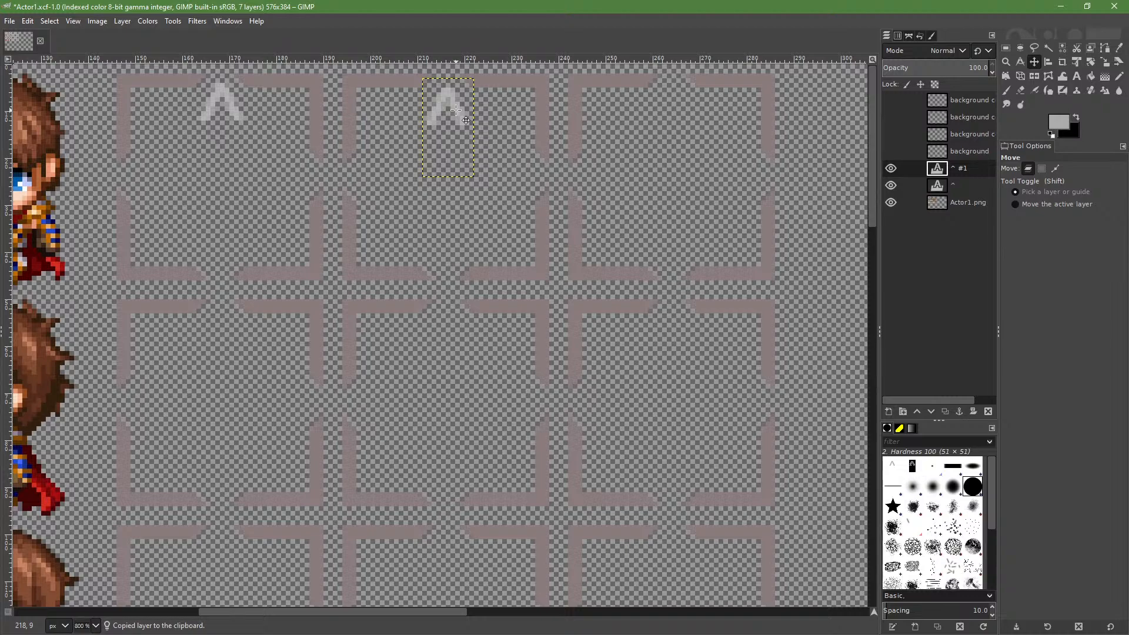
{"action": "key", "text": "ctrl+v"}
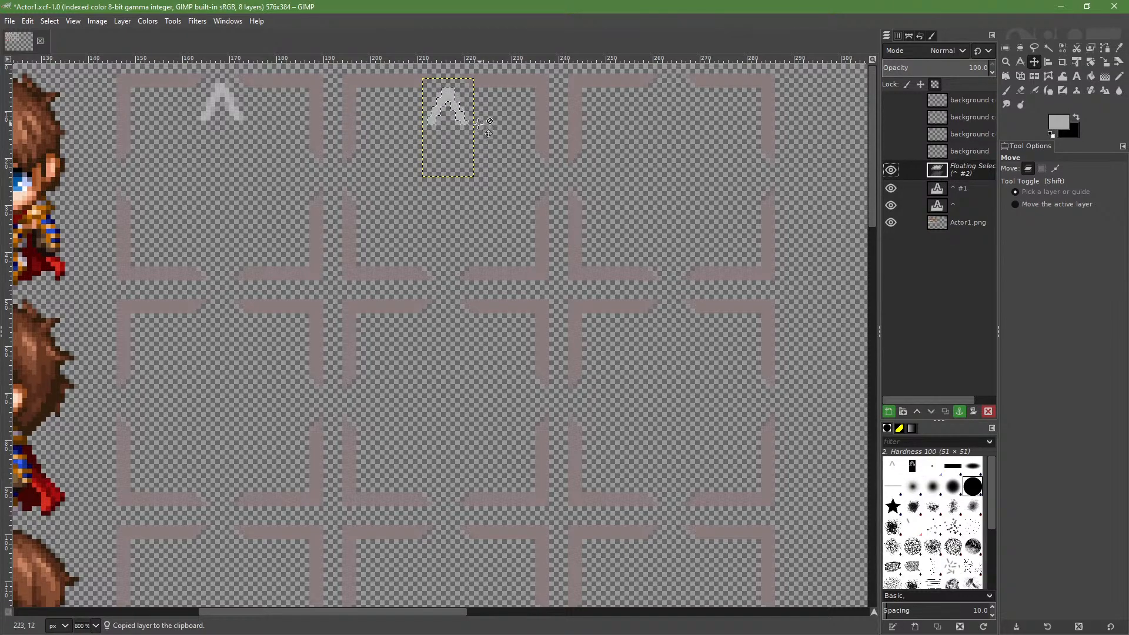
{"action": "left_click_drag", "start_coordinate": [479, 124], "coordinate": [693, 126]}
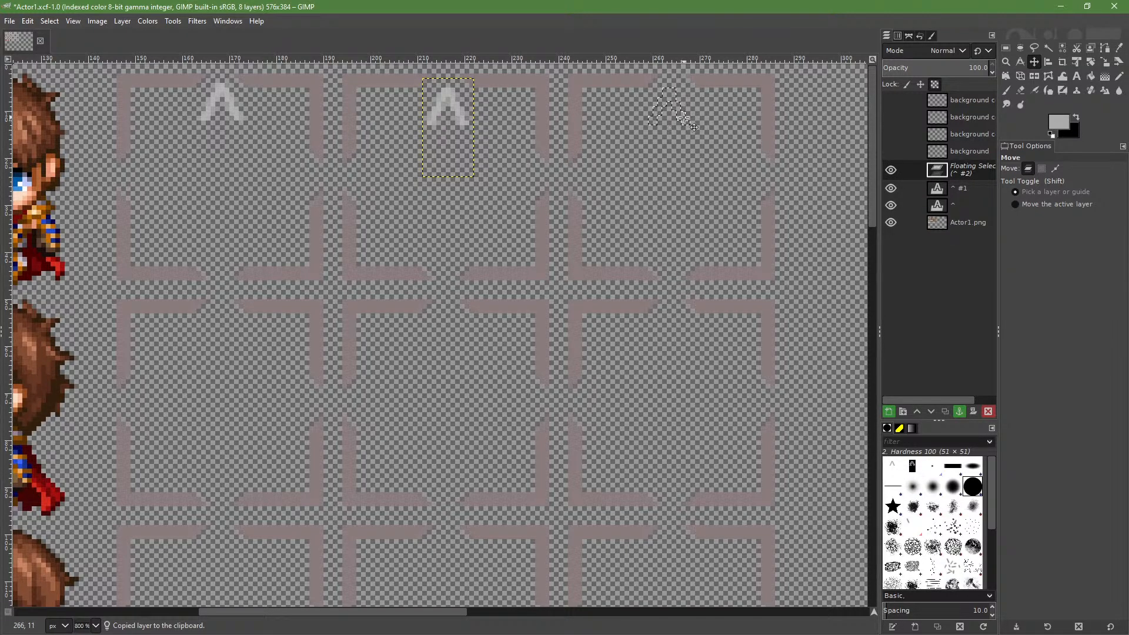
Undo the pasted copy and remove the duplicated "^" layer, keeping only the original one
{"action": "key", "text": "ctrl+z"}
{"action": "key", "text": "ctrl+x"}
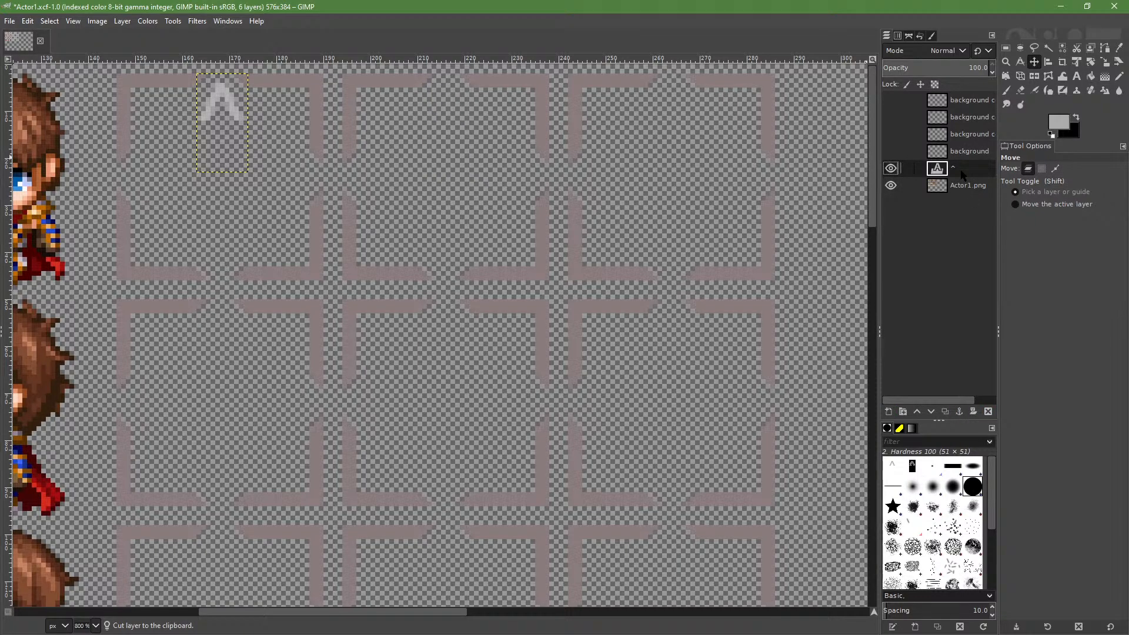
{"action": "left_click", "coordinate": [908, 35]}
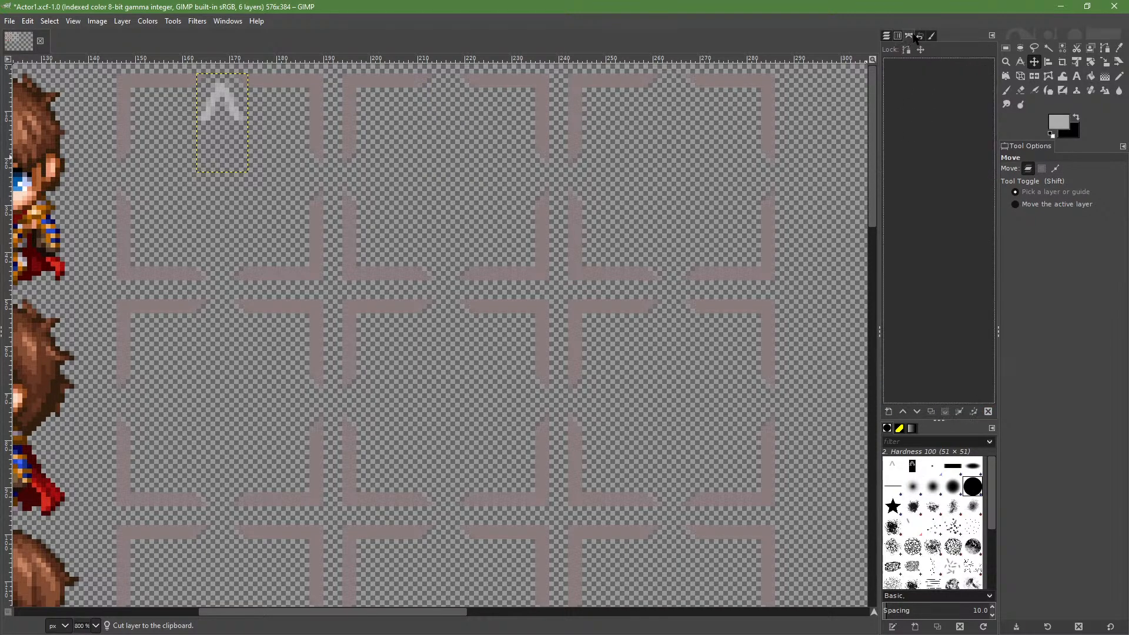
Revert the image in the undo history to the last text layer move, before the second "^" layer was cut
{"action": "left_click", "coordinate": [921, 35]}
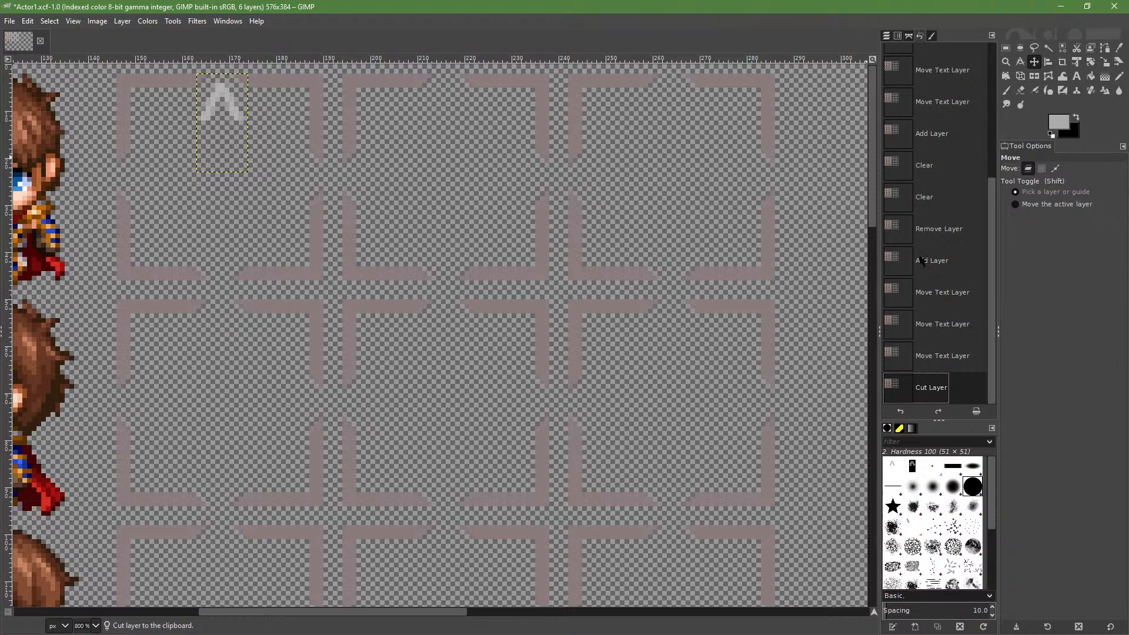
{"action": "left_click", "coordinate": [939, 357]}
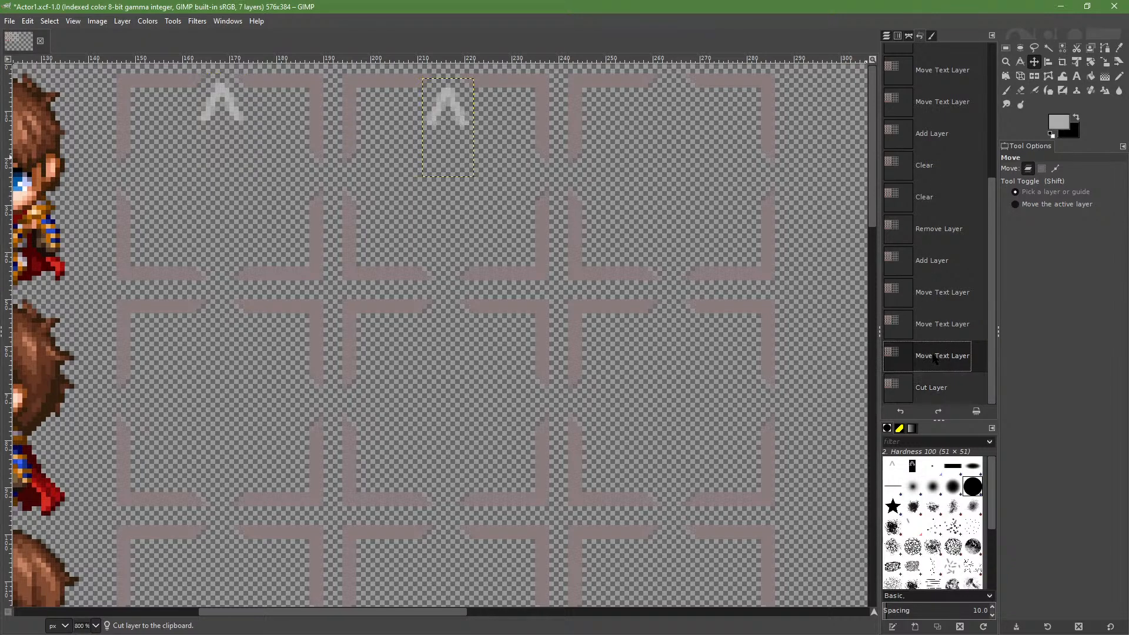
{"action": "left_click", "coordinate": [909, 36]}
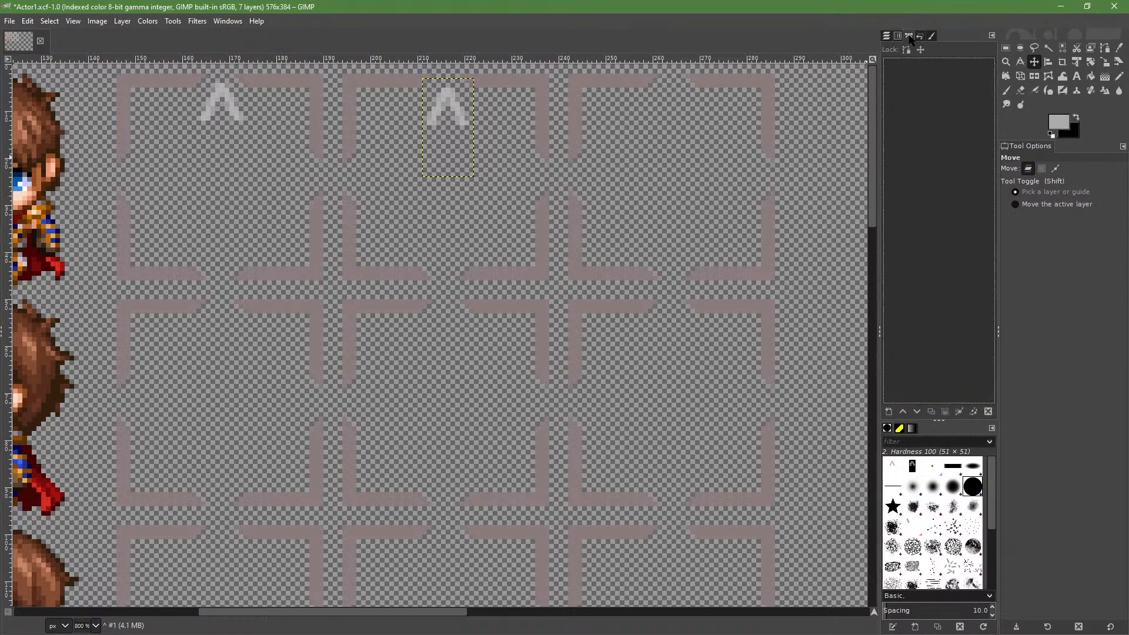
{"action": "left_click", "coordinate": [886, 35]}
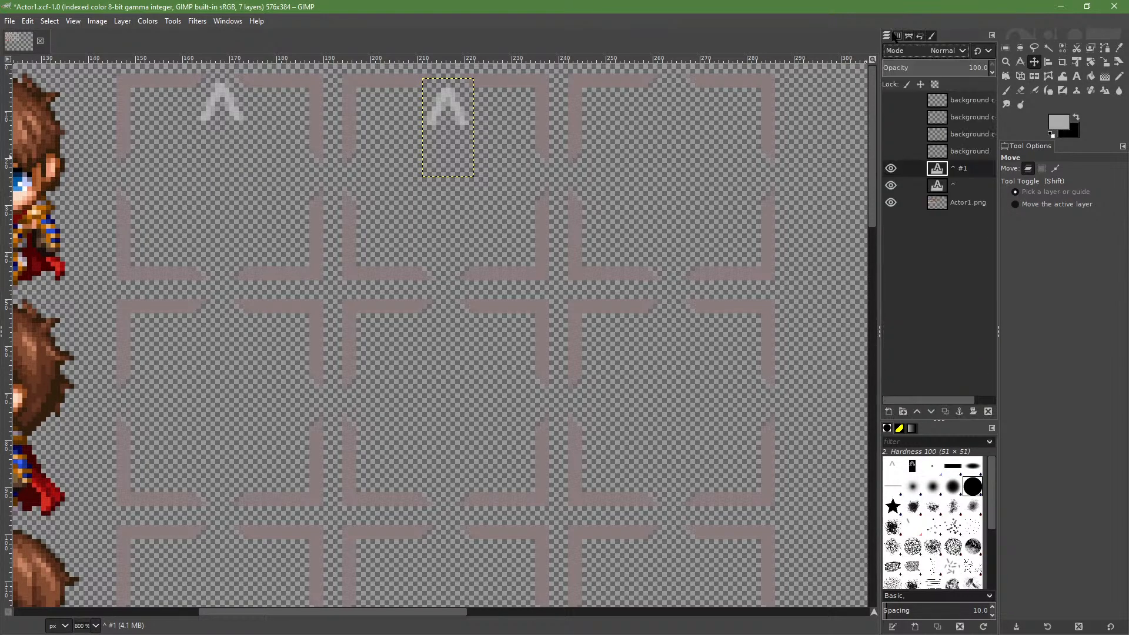
Duplicate the "^ #1" layer and move the copy under the upper gap of the third frame in the top row
{"action": "right_click", "coordinate": [966, 168]}
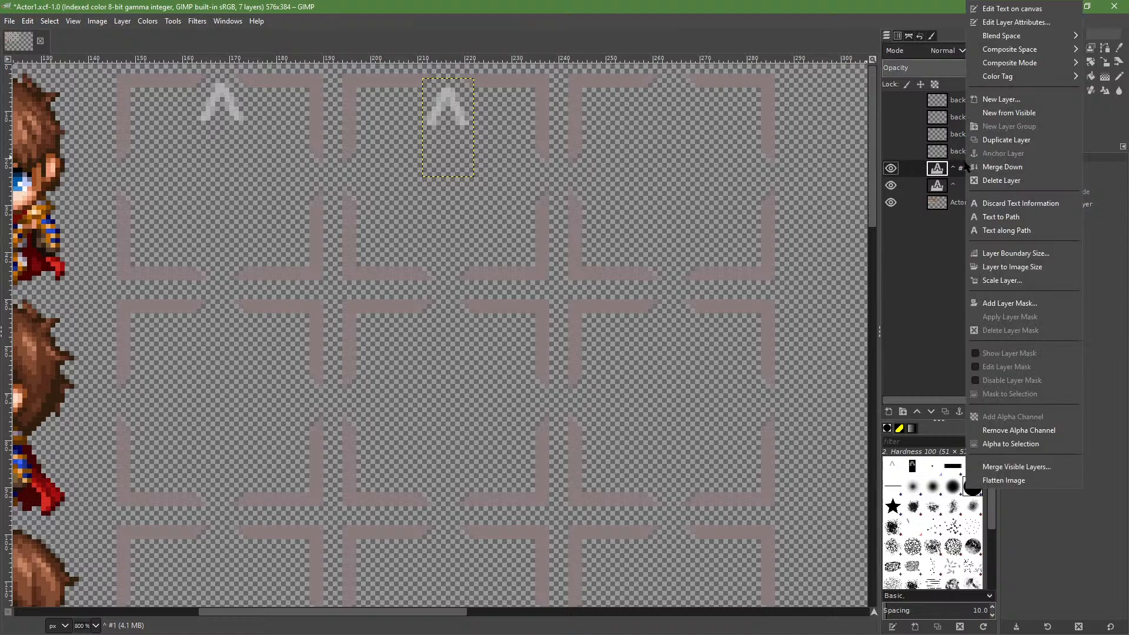
{"action": "left_click", "coordinate": [999, 140]}
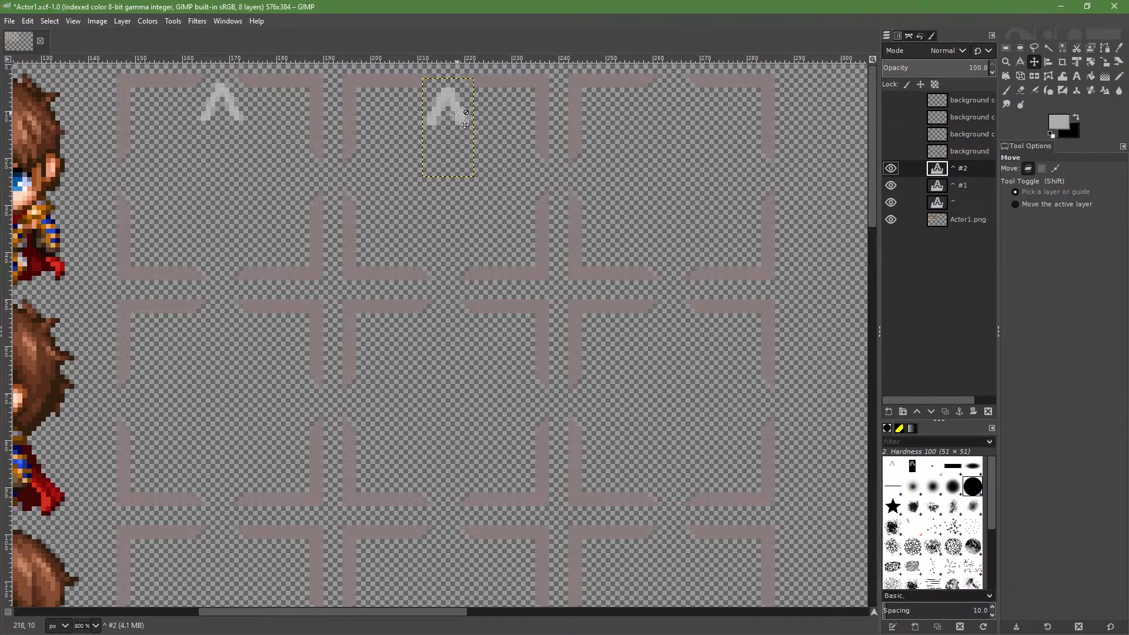
{"action": "left_click_drag", "start_coordinate": [457, 114], "coordinate": [683, 115]}
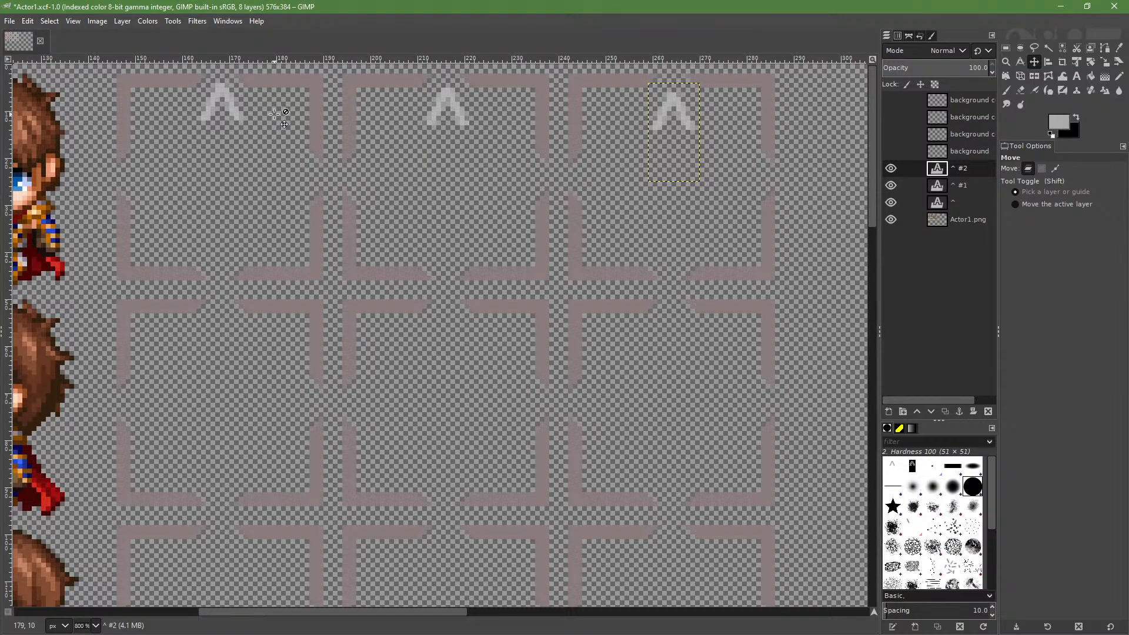
{"action": "key", "text": "Up"}
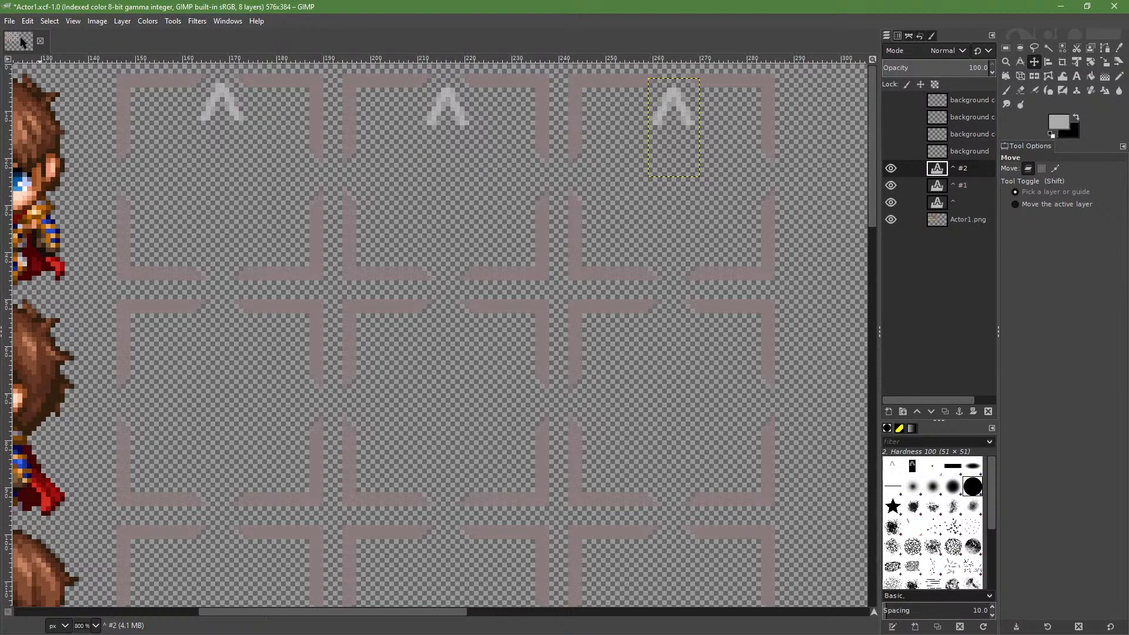
Start exporting the image under a chosen name and go to the MainProject/src/img/characters folder
{"action": "left_click", "coordinate": [10, 21]}
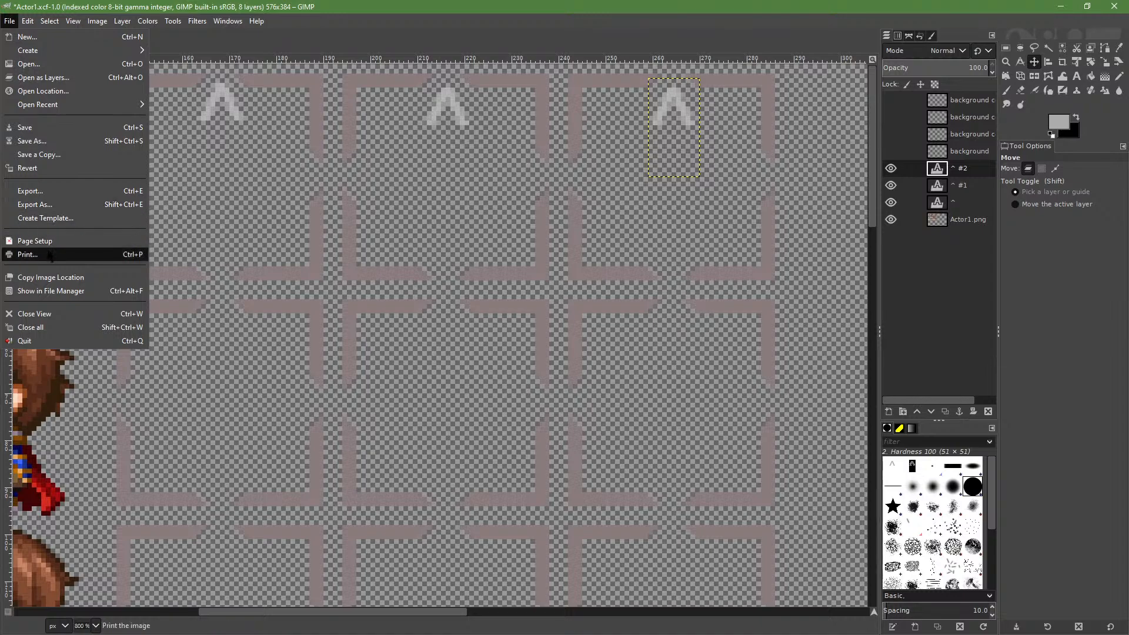
{"action": "left_click", "coordinate": [81, 204]}
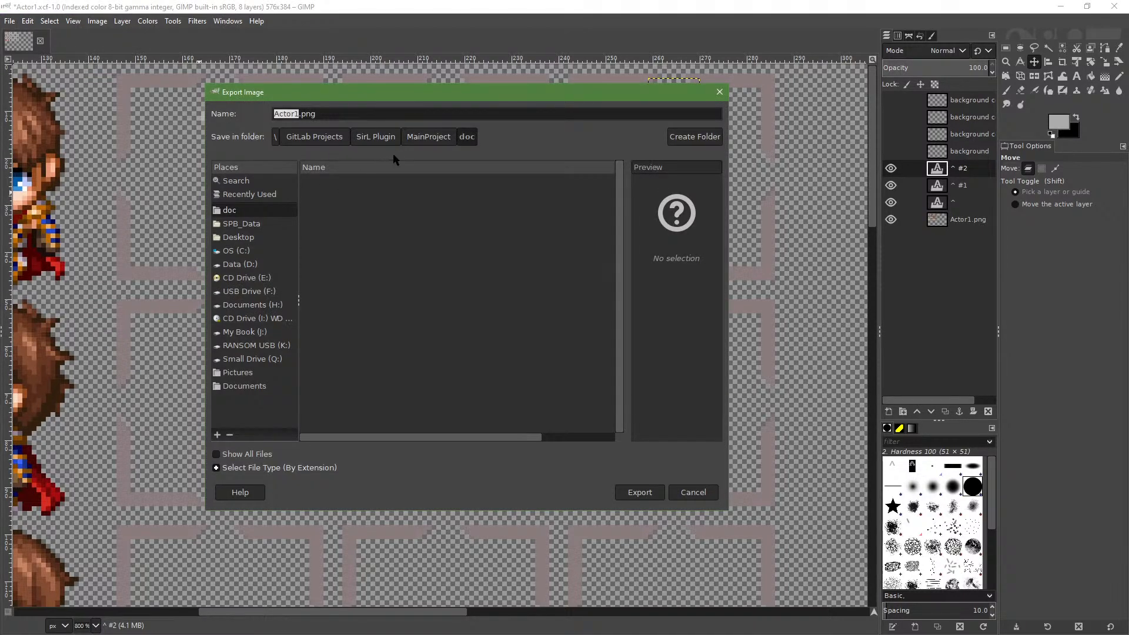
{"action": "left_click", "coordinate": [414, 140]}
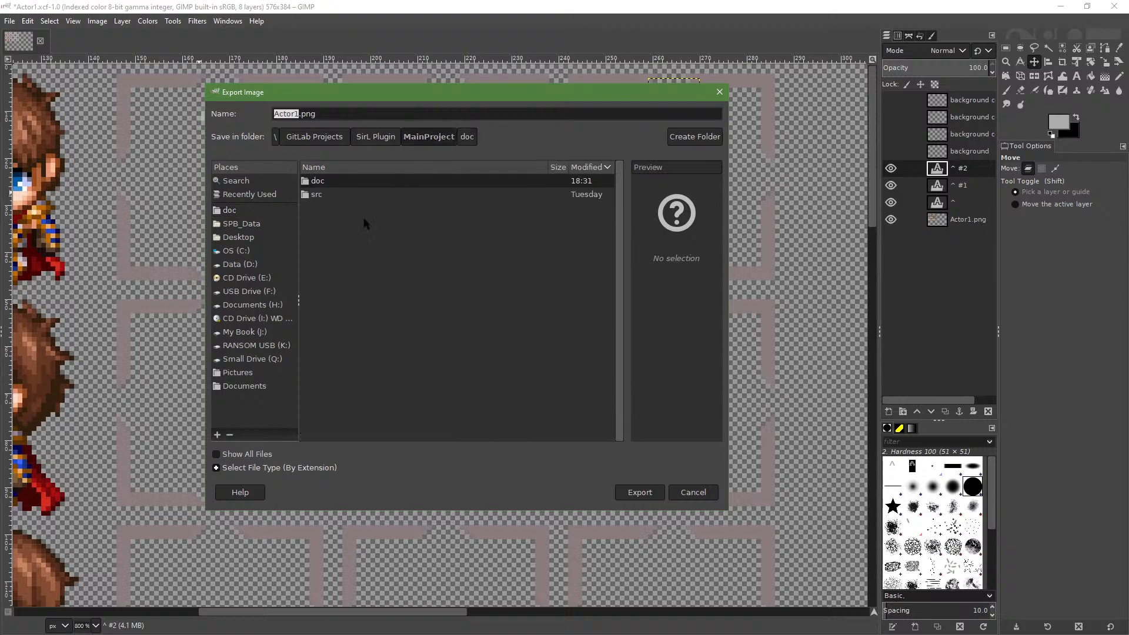
{"action": "left_click", "coordinate": [346, 197]}
{"action": "double_click", "coordinate": [346, 197]}
{"action": "double_click", "coordinate": [339, 196]}
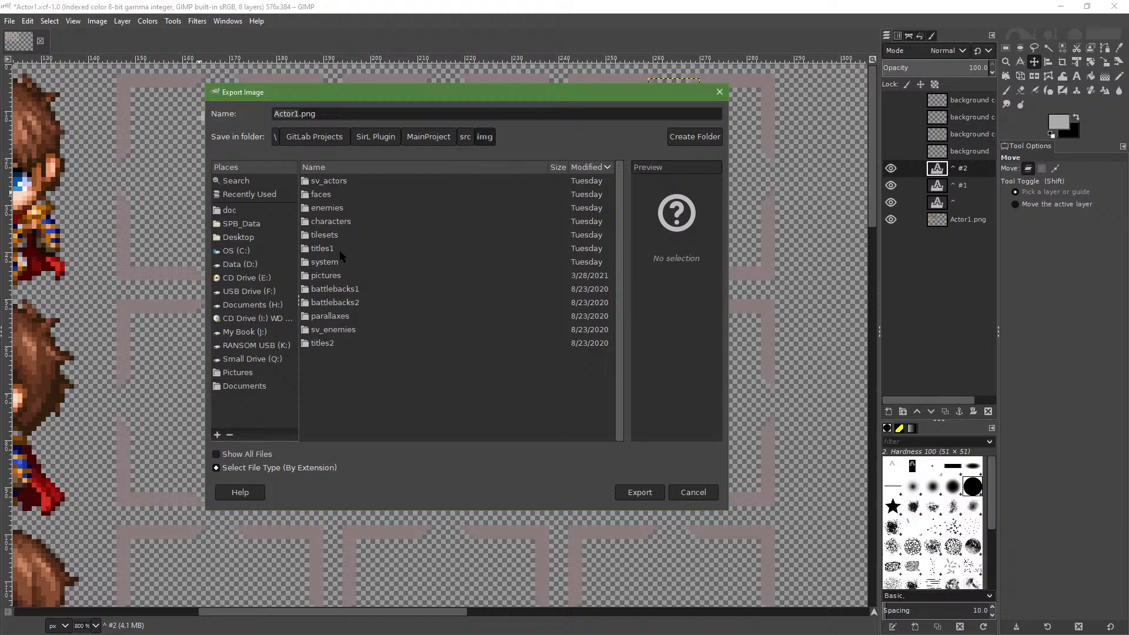
{"action": "double_click", "coordinate": [347, 221]}
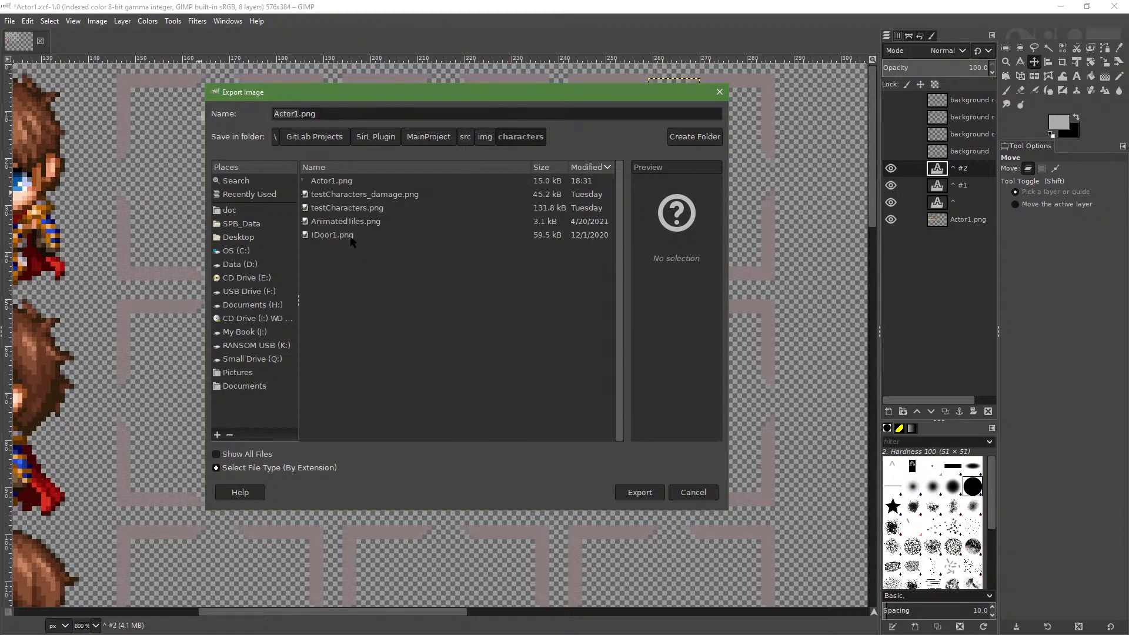
Export the image over the existing Actor1.png in the characters folder, keeping the default PNG options
{"action": "left_click", "coordinate": [361, 198]}
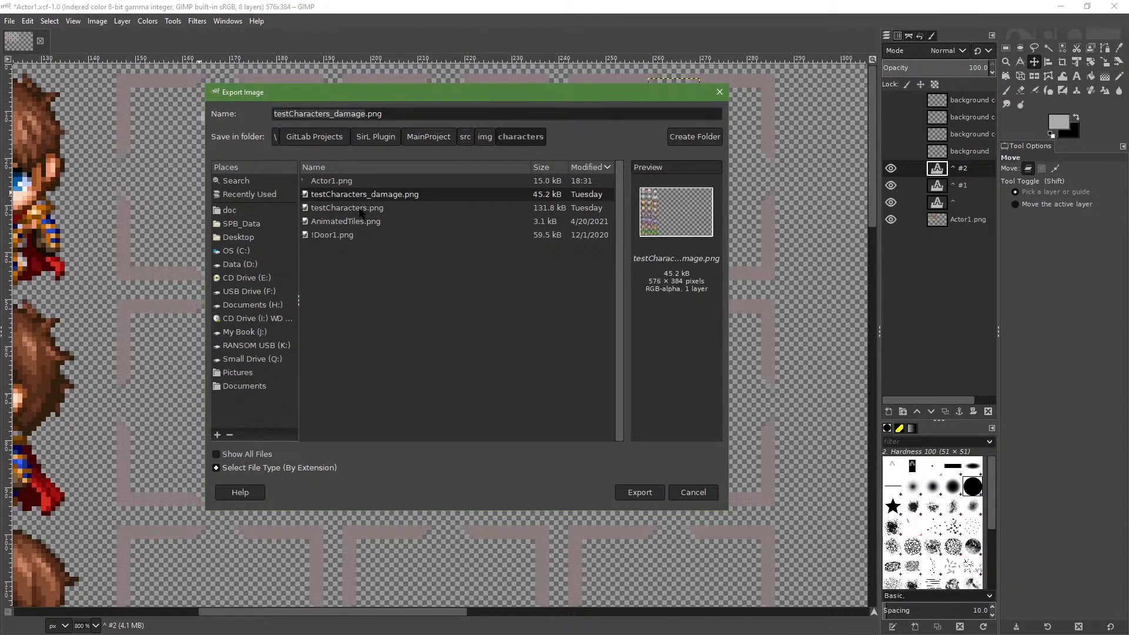
{"action": "left_click", "coordinate": [363, 207]}
{"action": "left_click", "coordinate": [365, 224]}
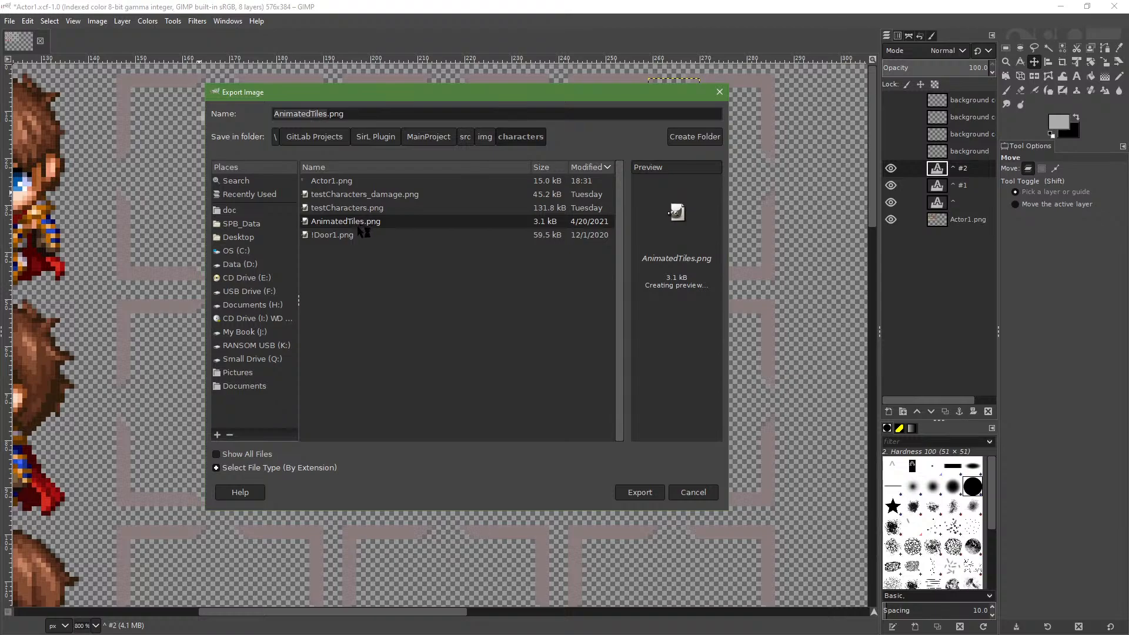
{"action": "left_click", "coordinate": [354, 235]}
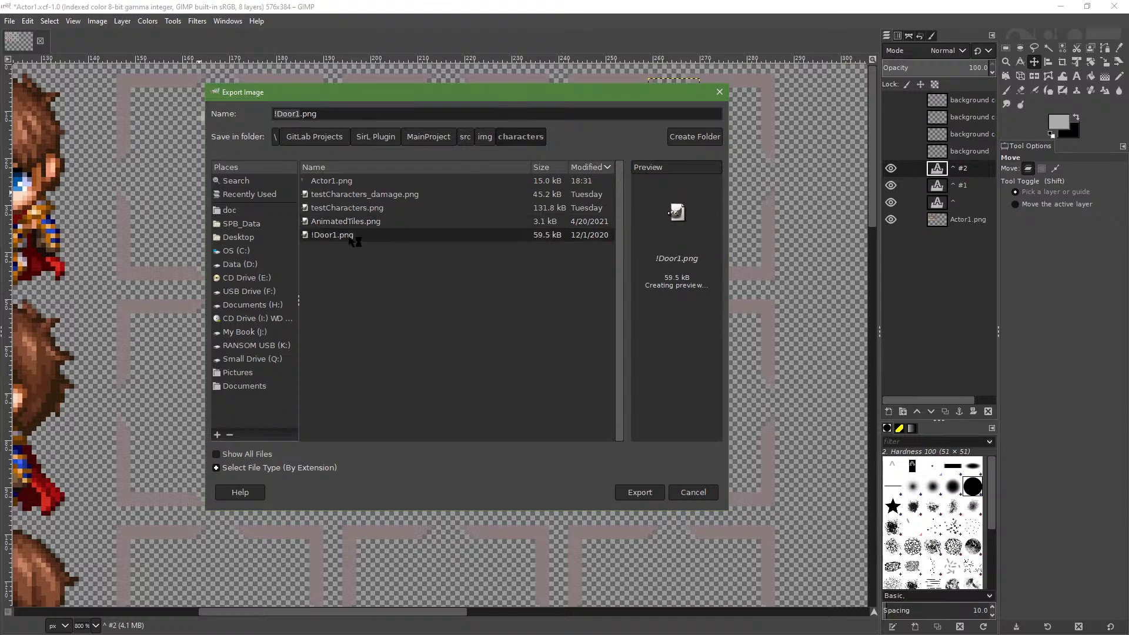
{"action": "left_click", "coordinate": [366, 184]}
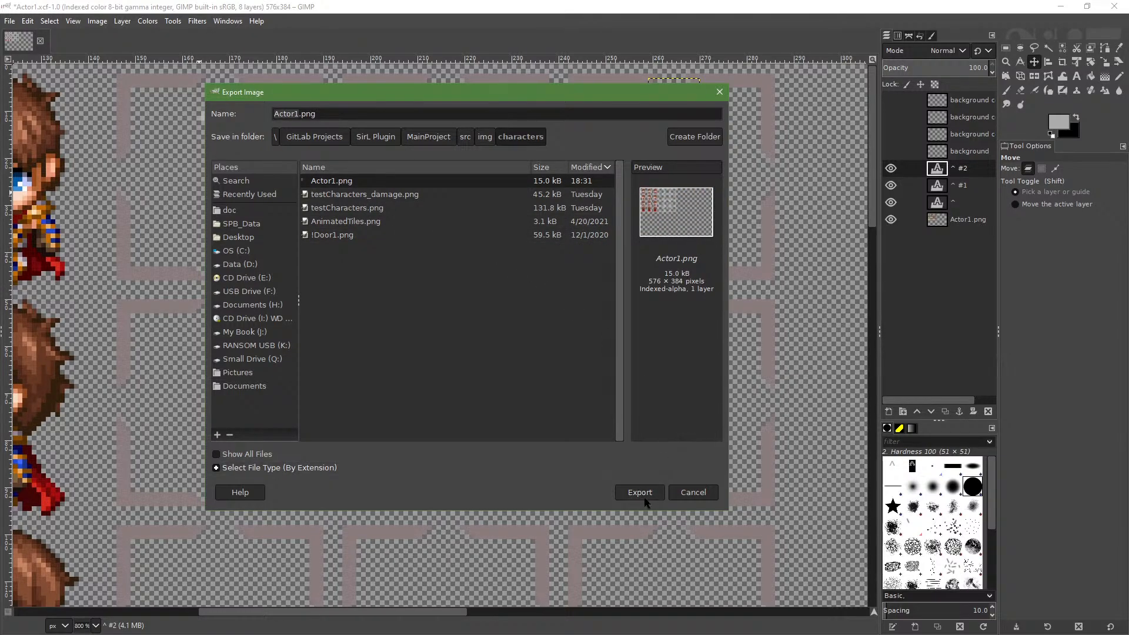
{"action": "left_click", "coordinate": [640, 492]}
{"action": "left_click", "coordinate": [527, 350]}
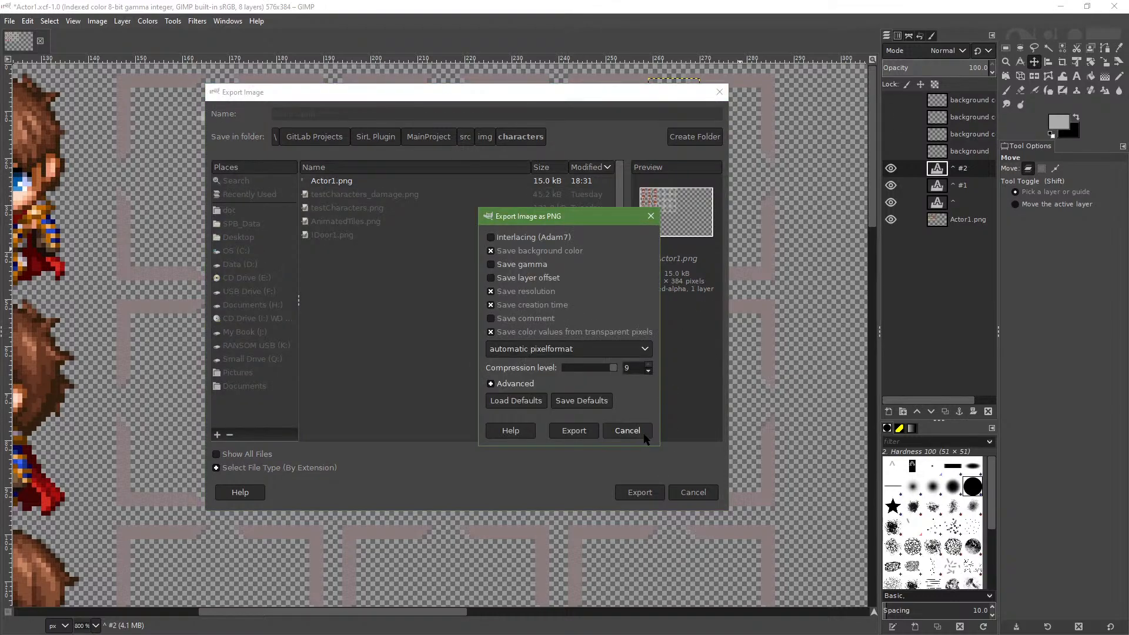
{"action": "left_click", "coordinate": [574, 430]}
Switch to RPG Maker MZ, playtest the game with the new cursor sprite in a maximized window, and close the playtest
{"action": "left_click", "coordinate": [1060, 7]}
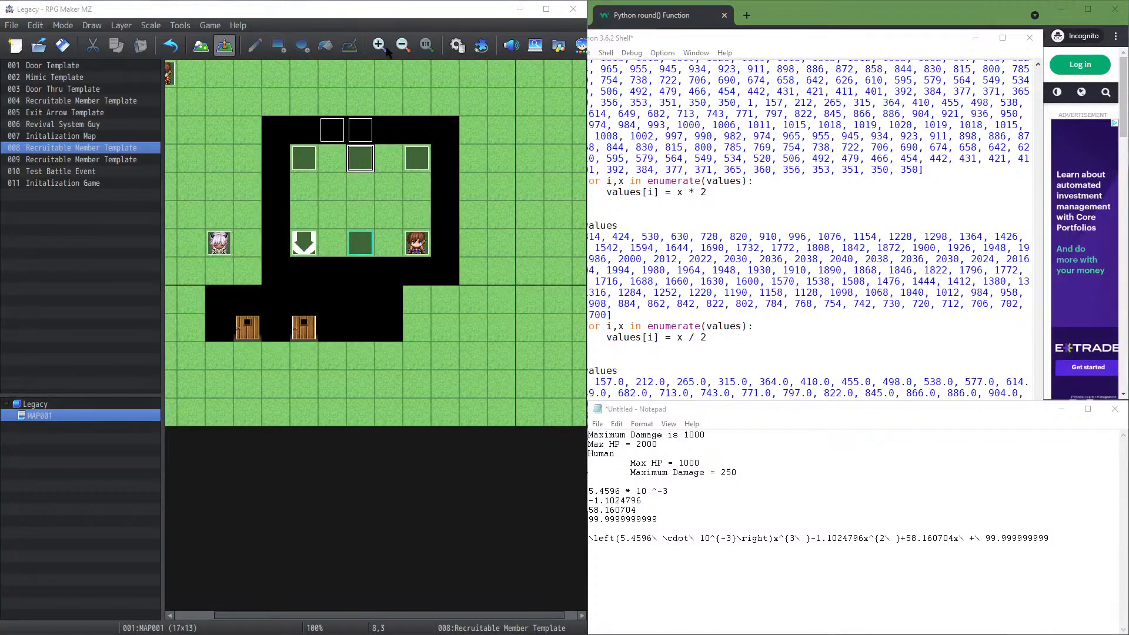
{"action": "left_click", "coordinate": [204, 27]}
{"action": "left_click", "coordinate": [218, 41]}
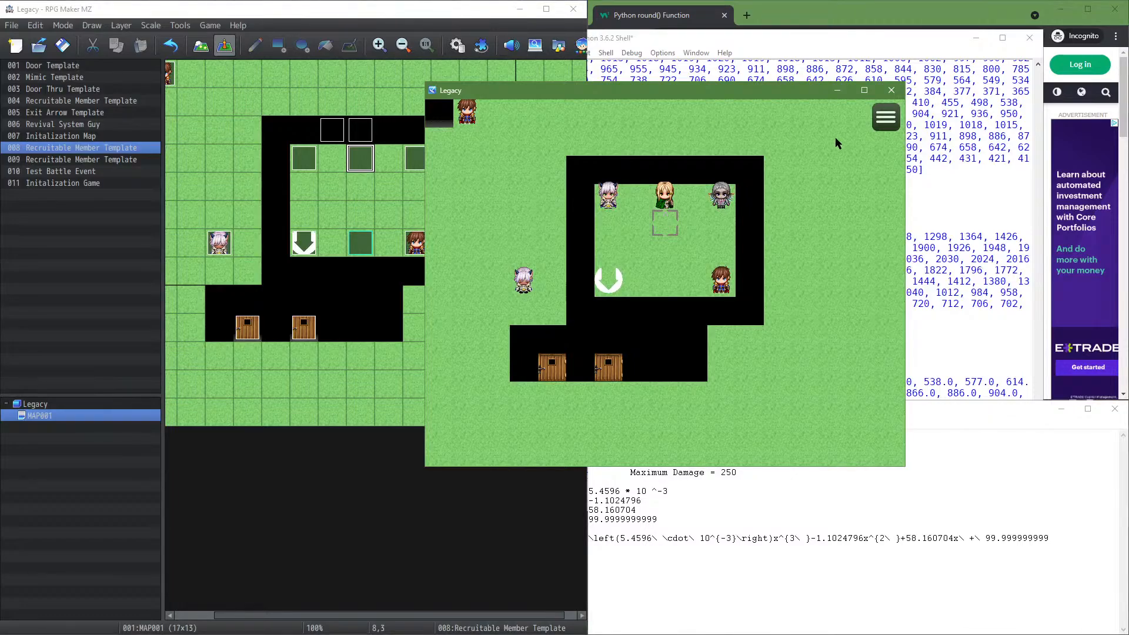
{"action": "left_click", "coordinate": [862, 80]}
{"action": "left_click", "coordinate": [468, 141]}
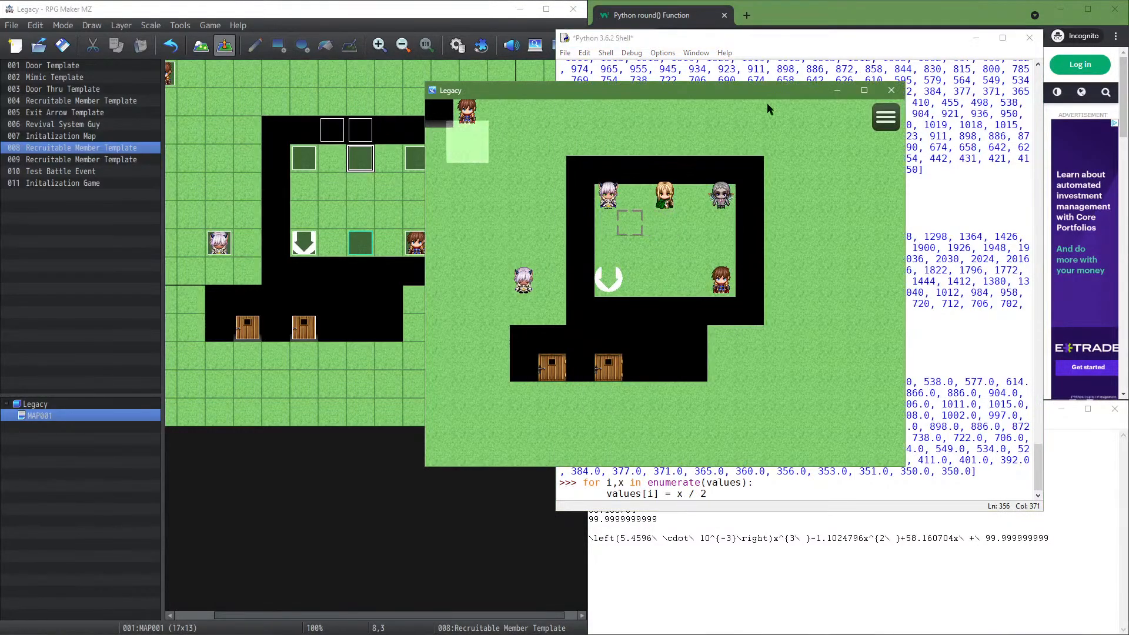
{"action": "left_click", "coordinate": [880, 85]}
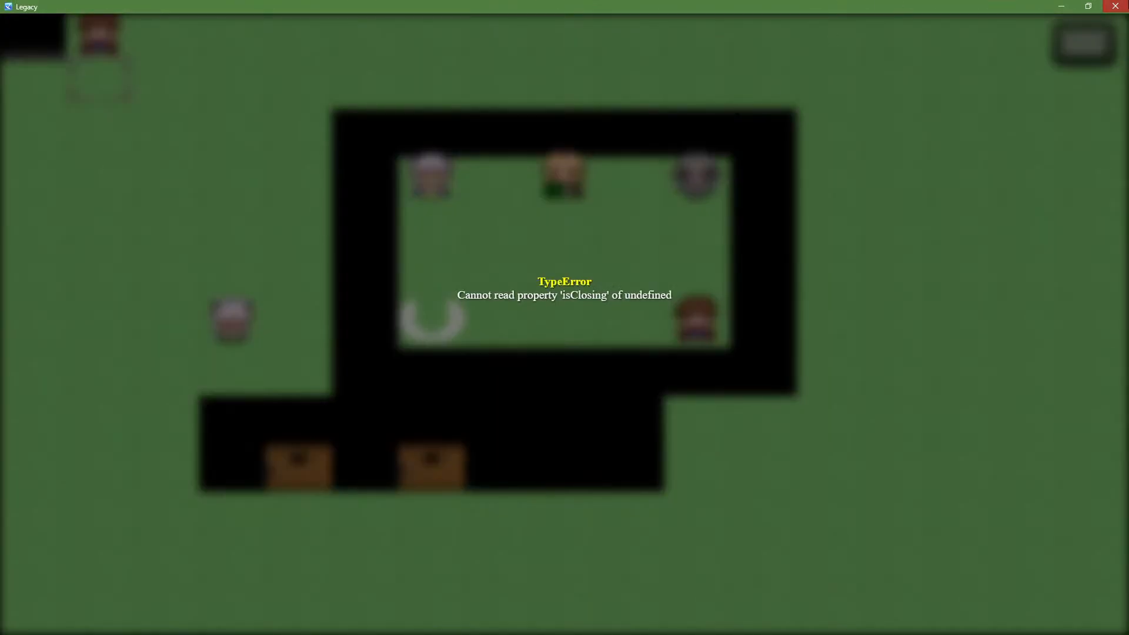
{"action": "left_click", "coordinate": [1115, 6]}
Run the playtest again and start the game from the title screen
{"action": "left_click", "coordinate": [209, 26]}
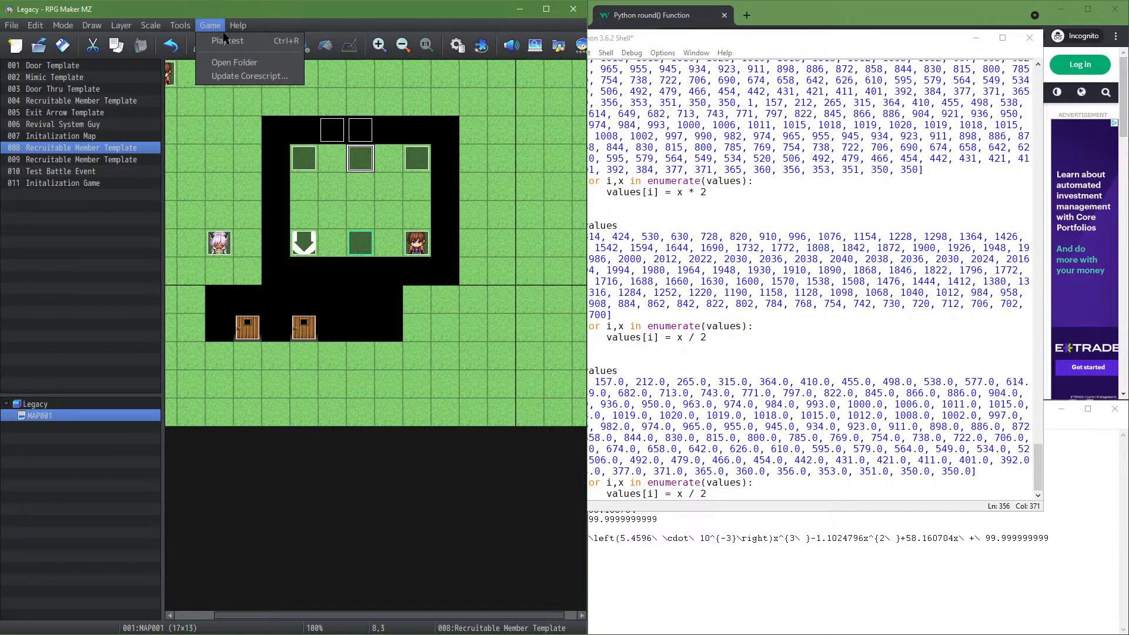
{"action": "left_click", "coordinate": [225, 41]}
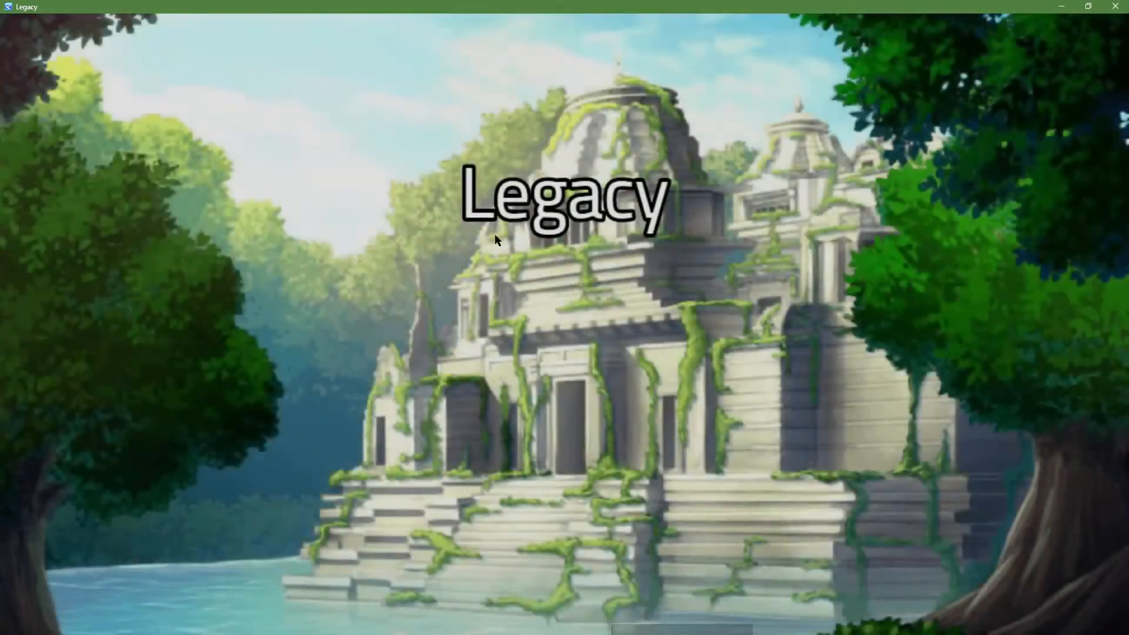
{"action": "key", "text": "Return"}
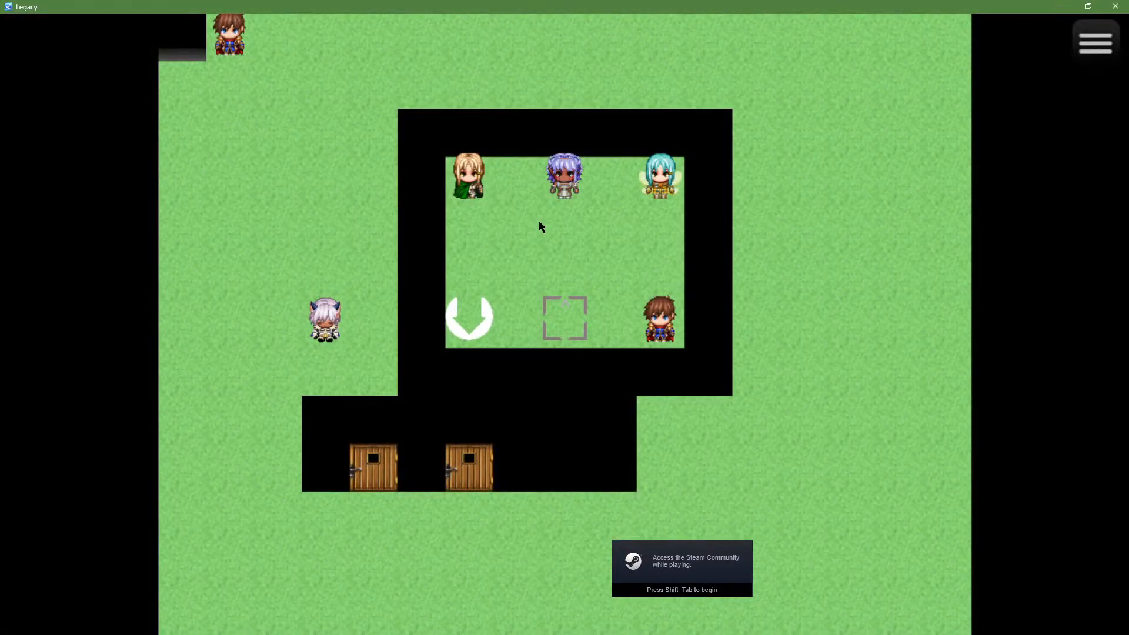
Move the frame cursor up and down in the middle column to check the upward arrow on its sprite
{"action": "key", "text": "Up"}
{"action": "key", "text": "Up"}
{"action": "key", "text": "Up"}
{"action": "key", "text": "Down"}
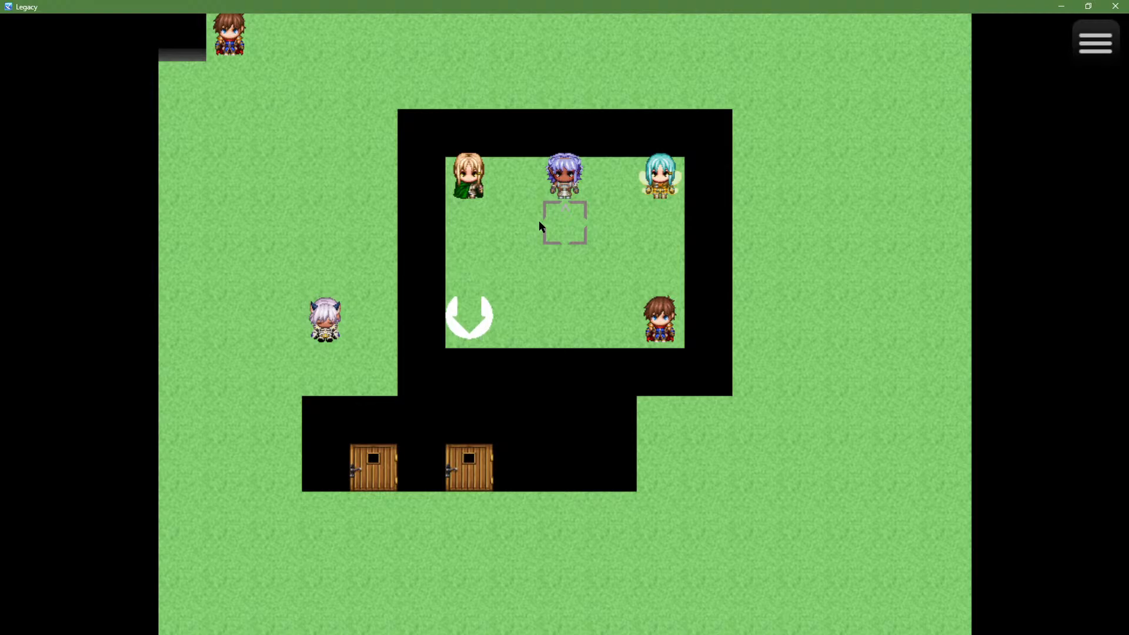
{"action": "key", "text": "Down"}
{"action": "key", "text": "Down"}
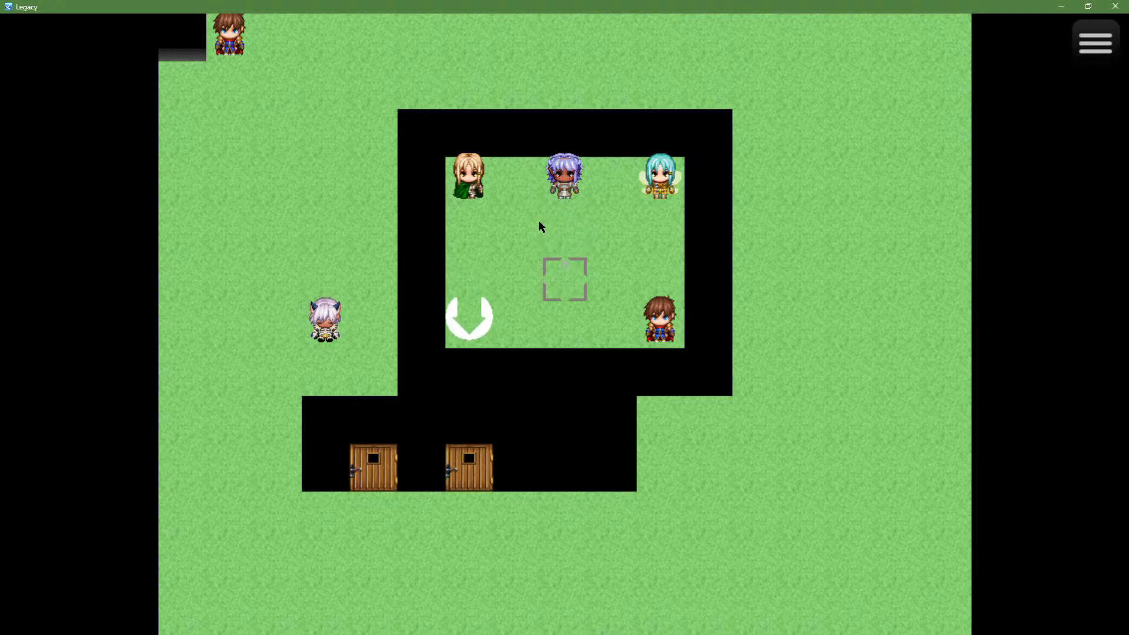
{"action": "key", "text": "Up"}
{"action": "key", "text": "Up"}
{"action": "key", "text": "Up"}
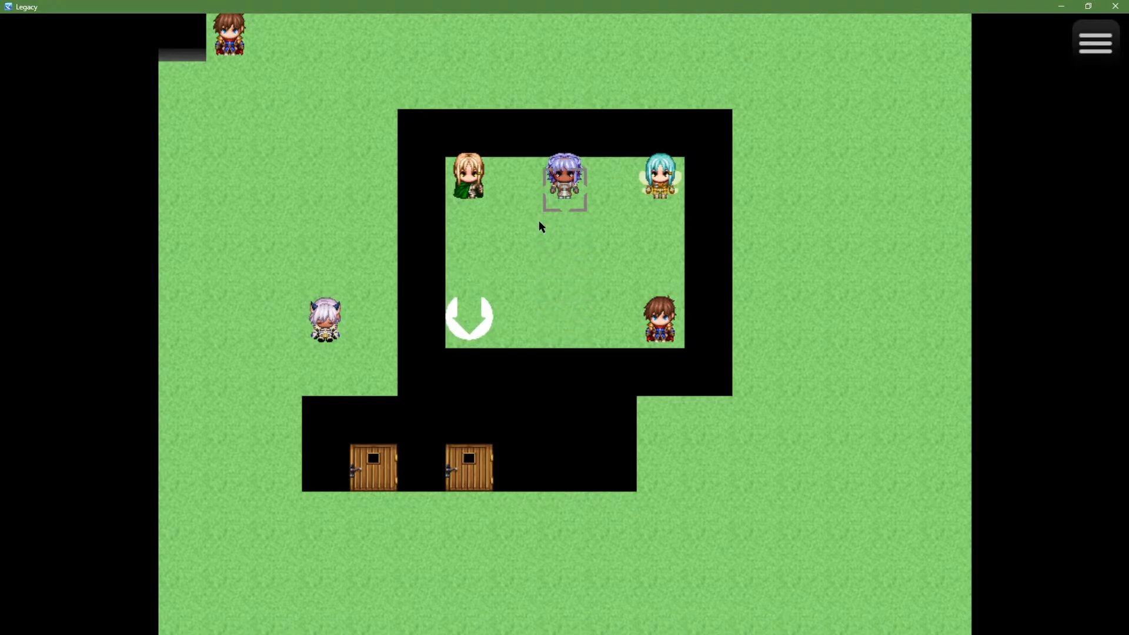
{"action": "key", "text": "Down"}
Move the frame cursor sideways below the three upper characters to check its sprite when facing other directions
{"action": "key", "text": "Right"}
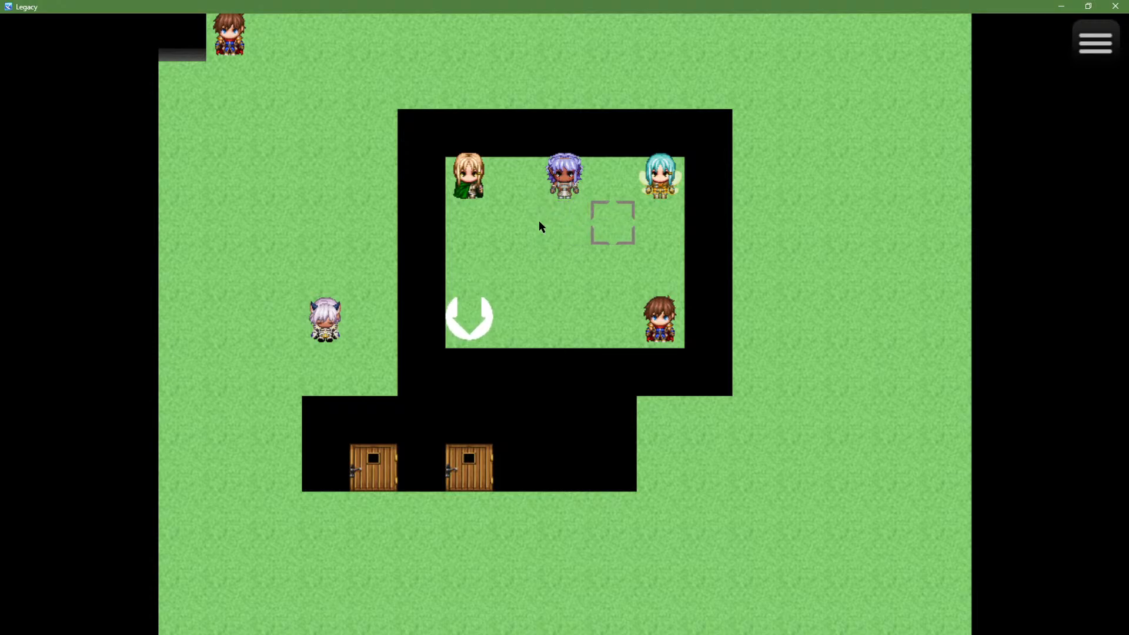
{"action": "key", "text": "Right"}
{"action": "key", "text": "Left"}
{"action": "key", "text": "Left"}
{"action": "key", "text": "Left"}
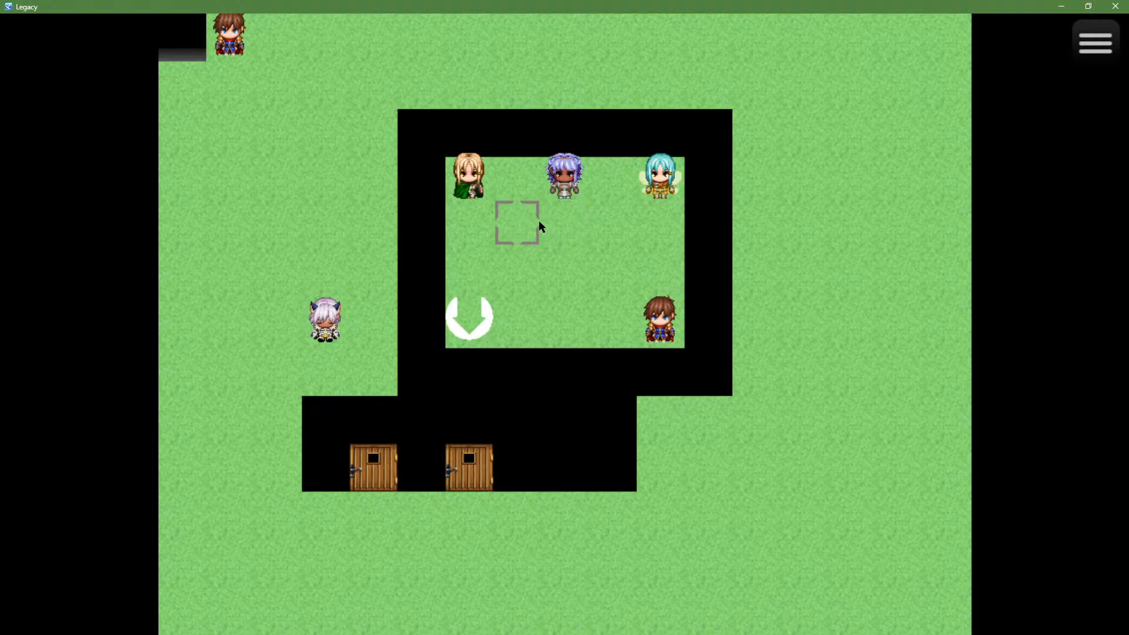
{"action": "key", "text": "Right"}
Move the frame cursor repeatedly onto and off the purple-haired character to examine how the arrow frame overlaps it
{"action": "key", "text": "Down"}
{"action": "key", "text": "Up"}
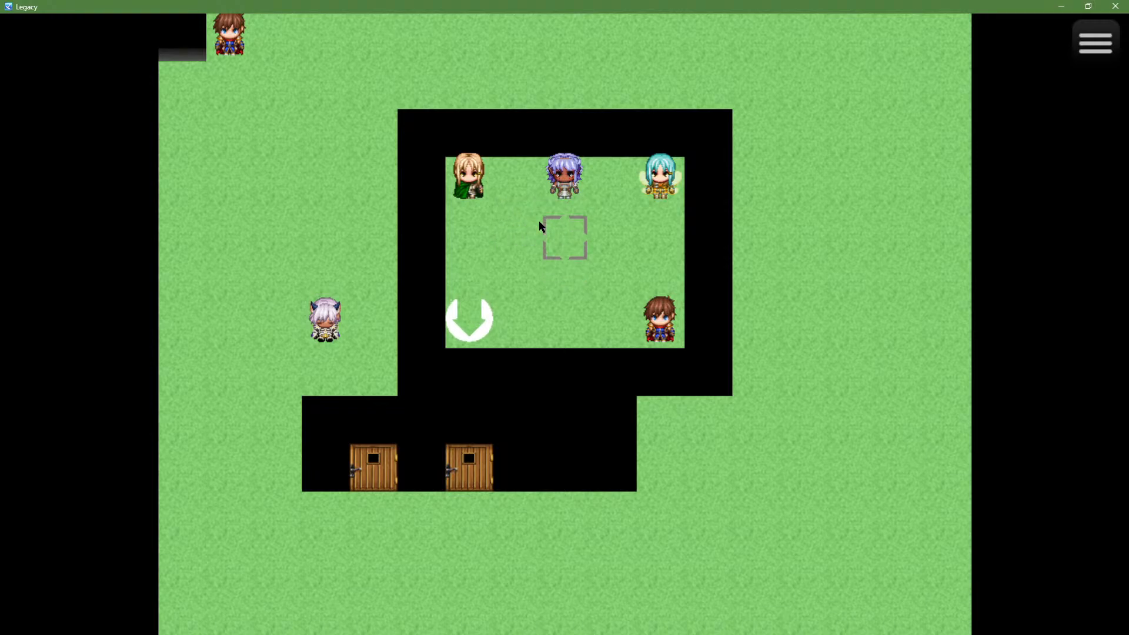
{"action": "key", "text": "Up"}
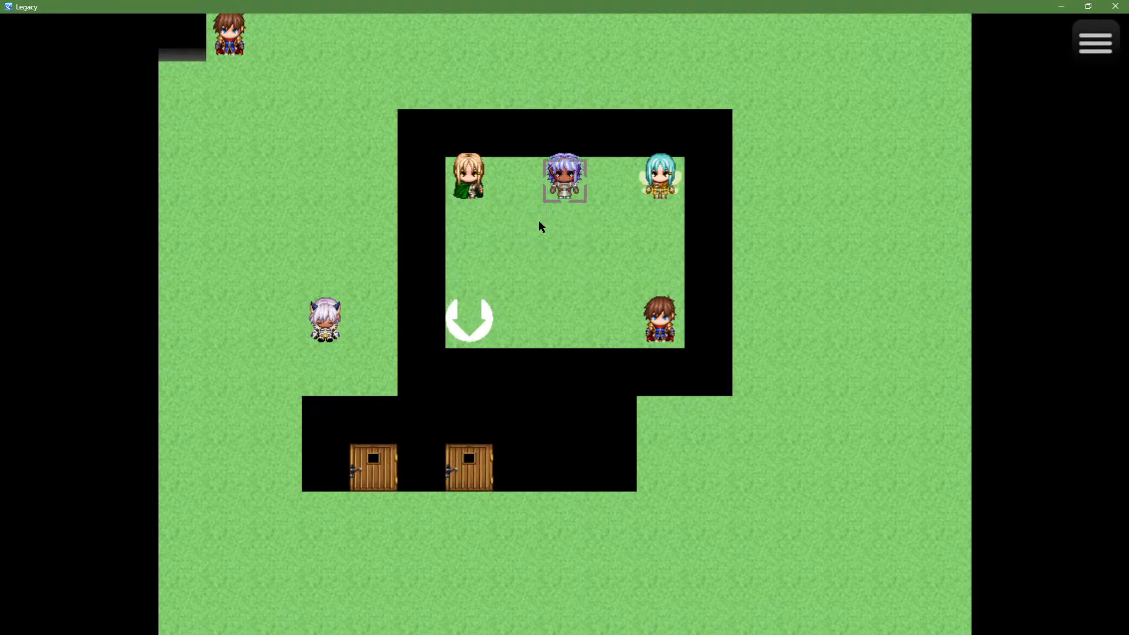
{"action": "key", "text": "Down"}
{"action": "key", "text": "Up"}
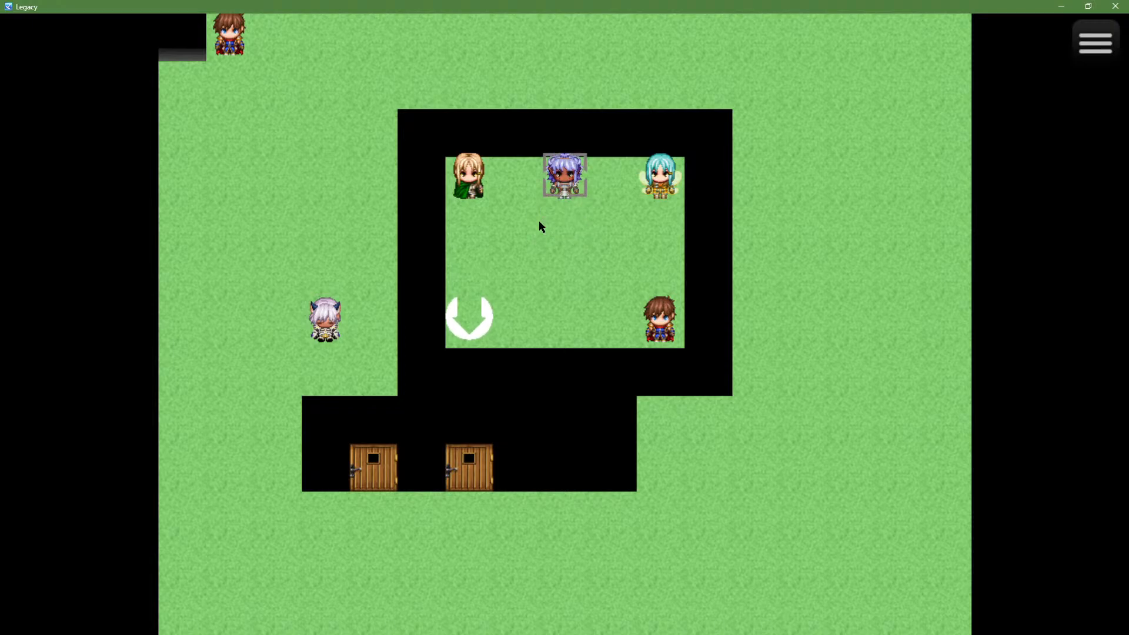
{"action": "key", "text": "Down"}
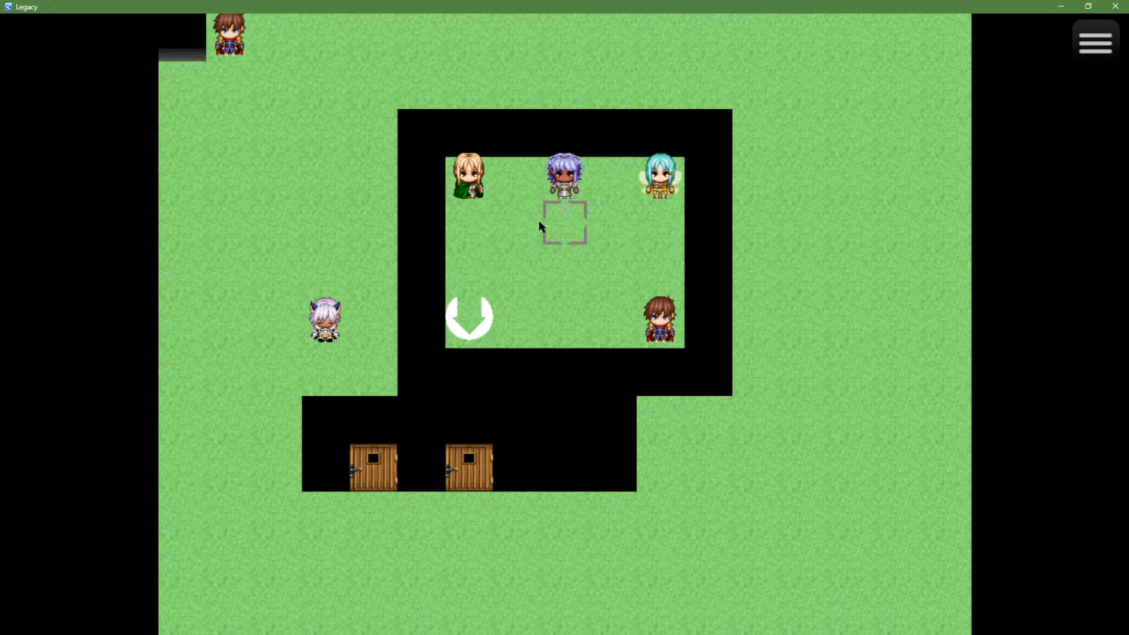
{"action": "key", "text": "Up"}
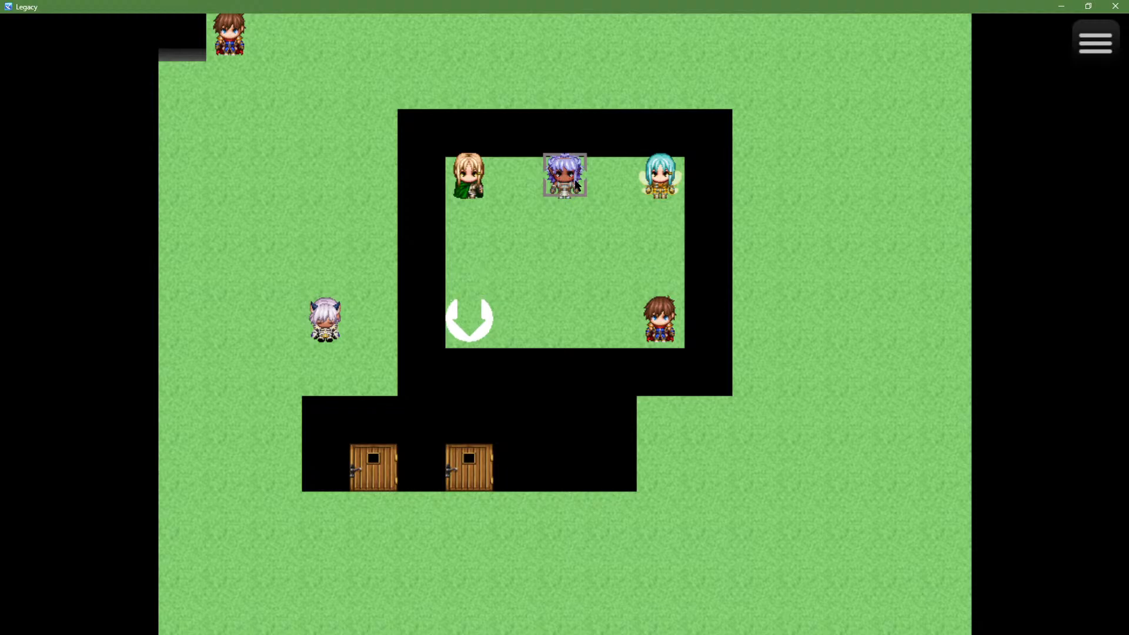
Move the frame cursor onto the white down-arrow marker to check its Exit choice, and dismiss the choice
{"action": "left_click", "coordinate": [565, 211]}
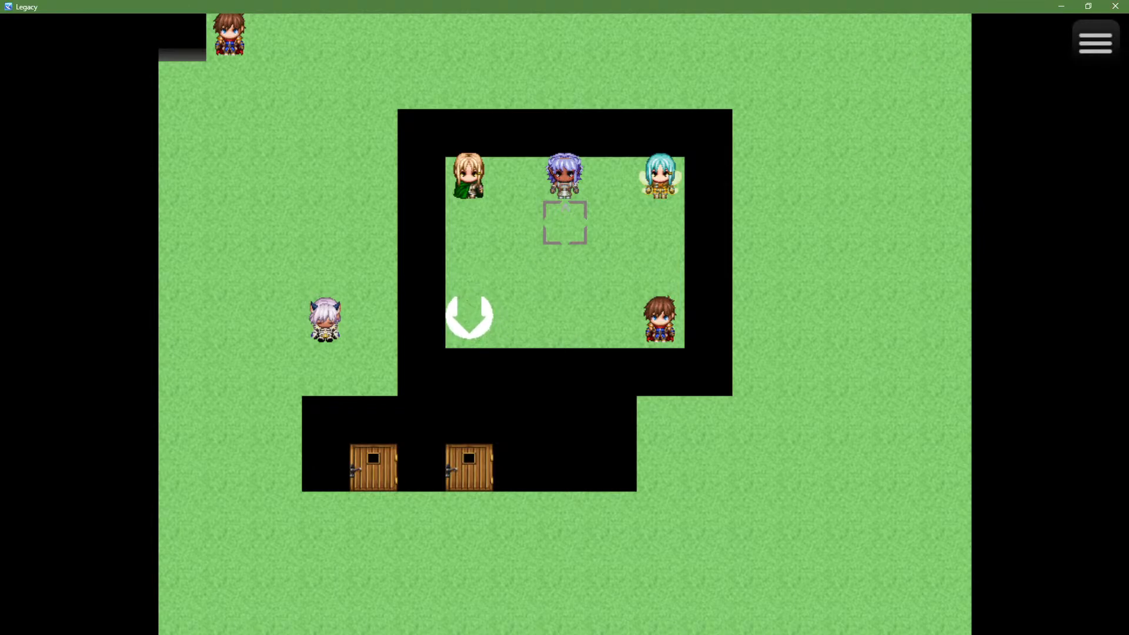
{"action": "left_click", "coordinate": [464, 322]}
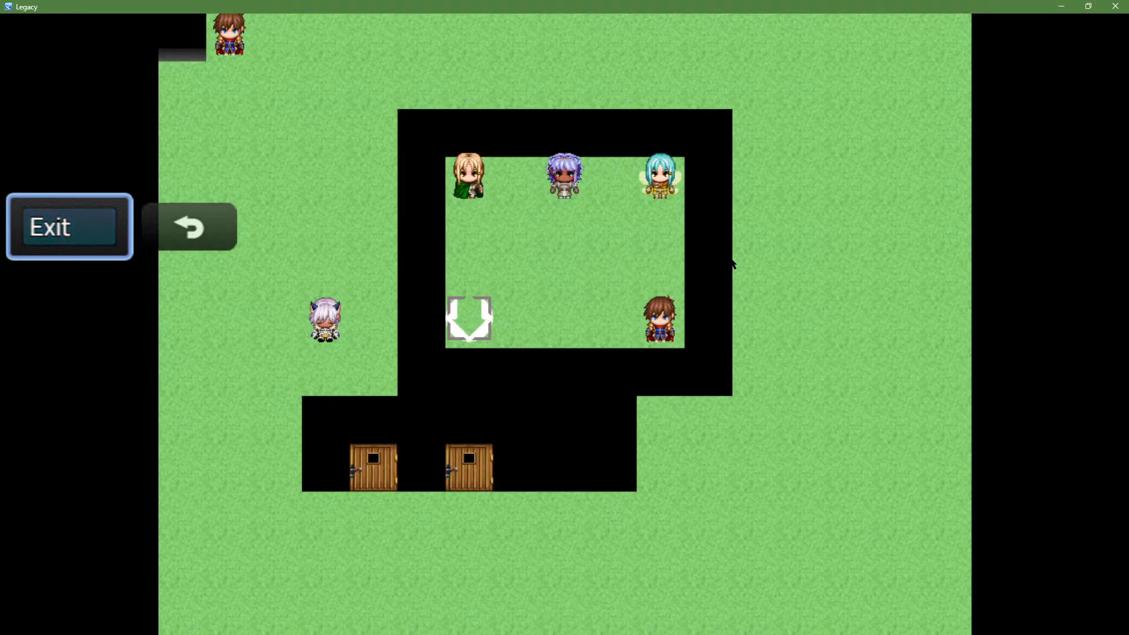
{"action": "key", "text": "Escape"}
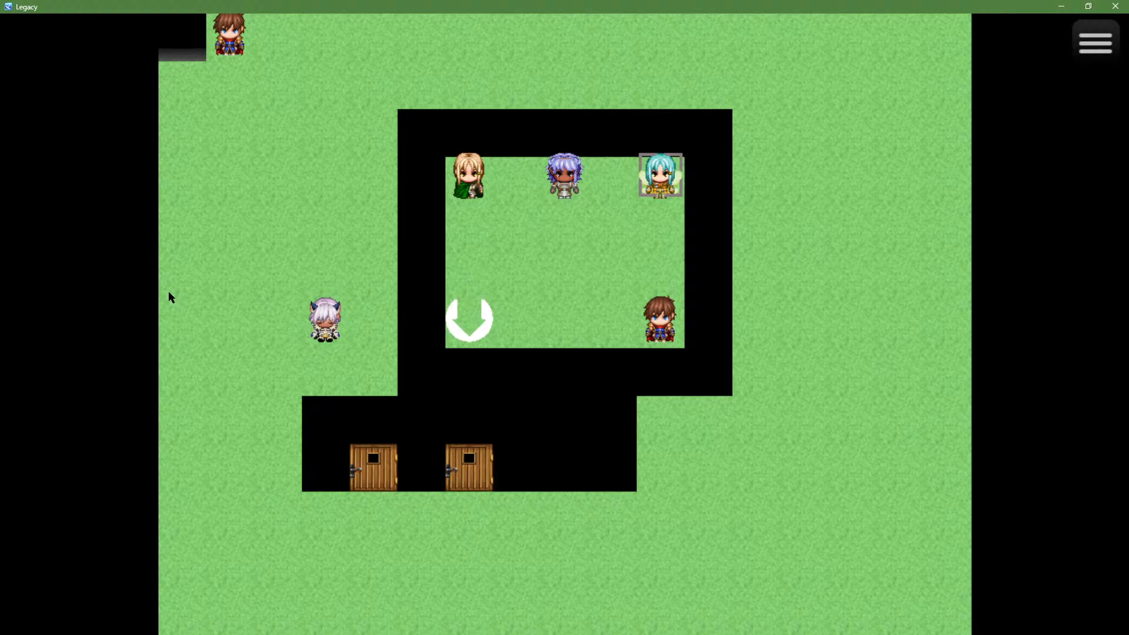
Move the frame cursor along the upper row from the teal-haired character to the blonde one and back to check its sideways sprites
{"action": "key", "text": "Left"}
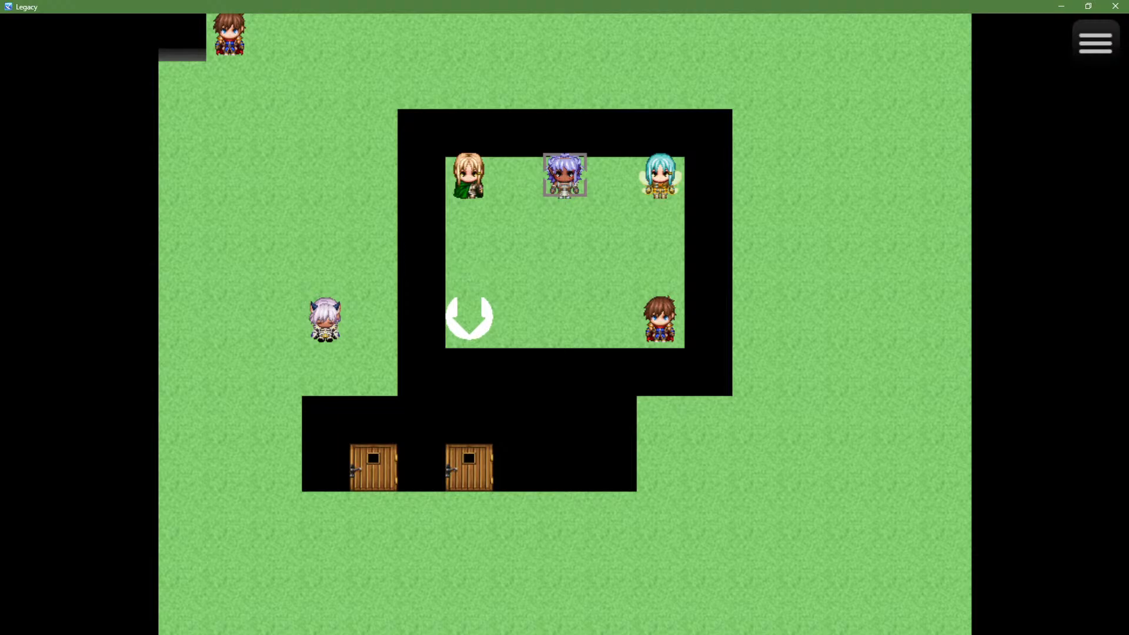
{"action": "key", "text": "Left"}
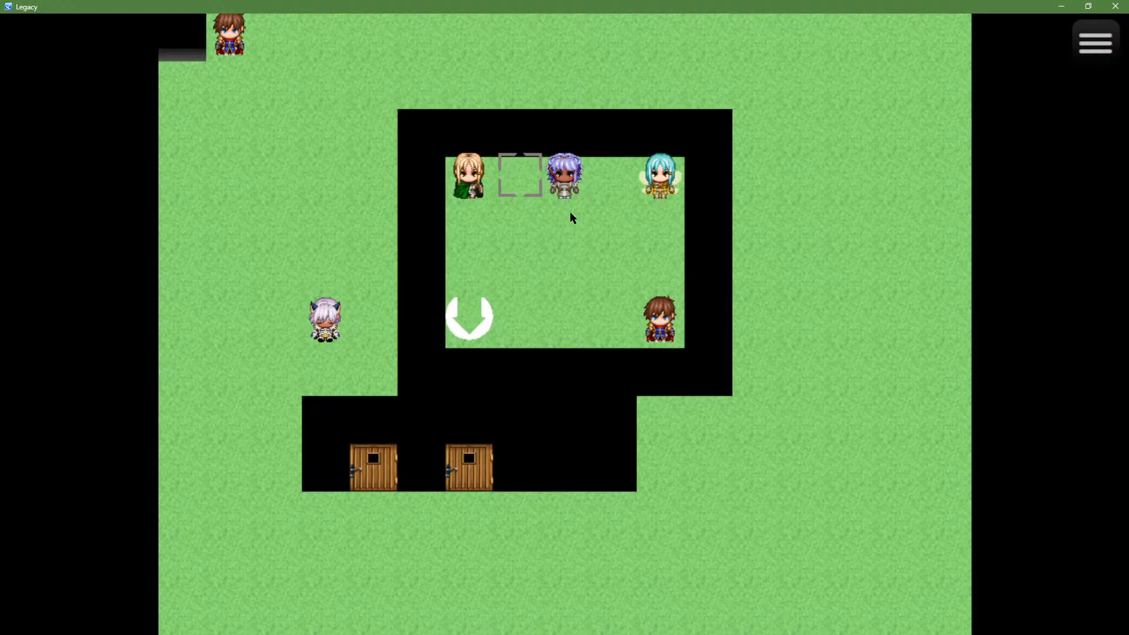
{"action": "key", "text": "Left"}
{"action": "key", "text": "Left"}
{"action": "key", "text": "Right"}
{"action": "key", "text": "Right"}
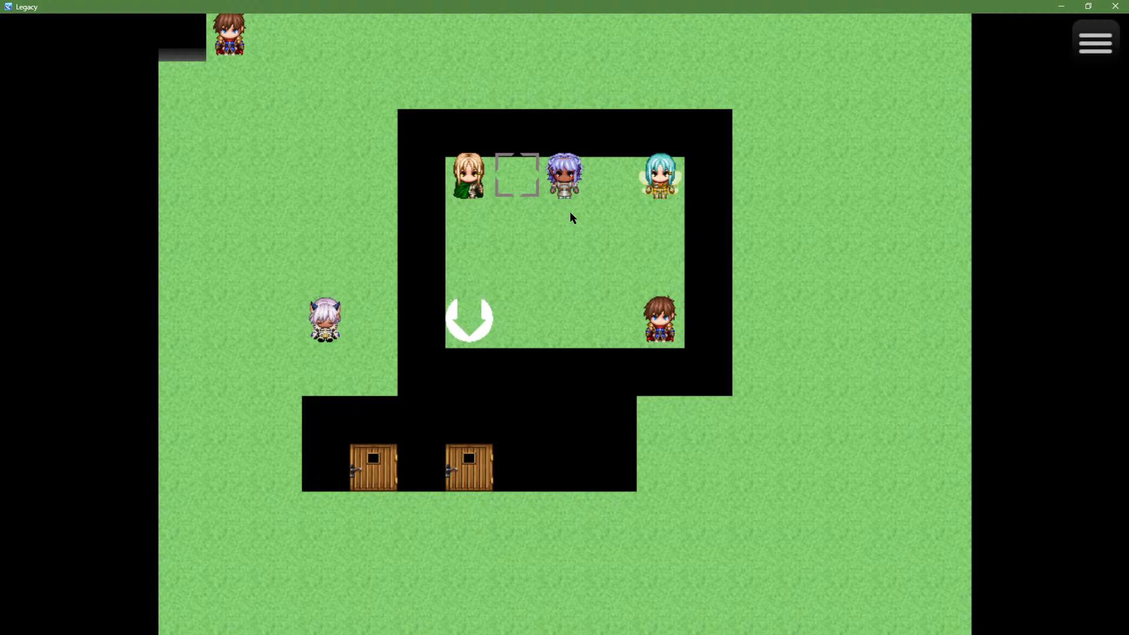
Move the frame cursor onto the purple-haired character from below, and sweep it sideways between the three upper characters to compare its facing directions
{"action": "key", "text": "Down"}
{"action": "key", "text": "Right"}
{"action": "key", "text": "Up"}
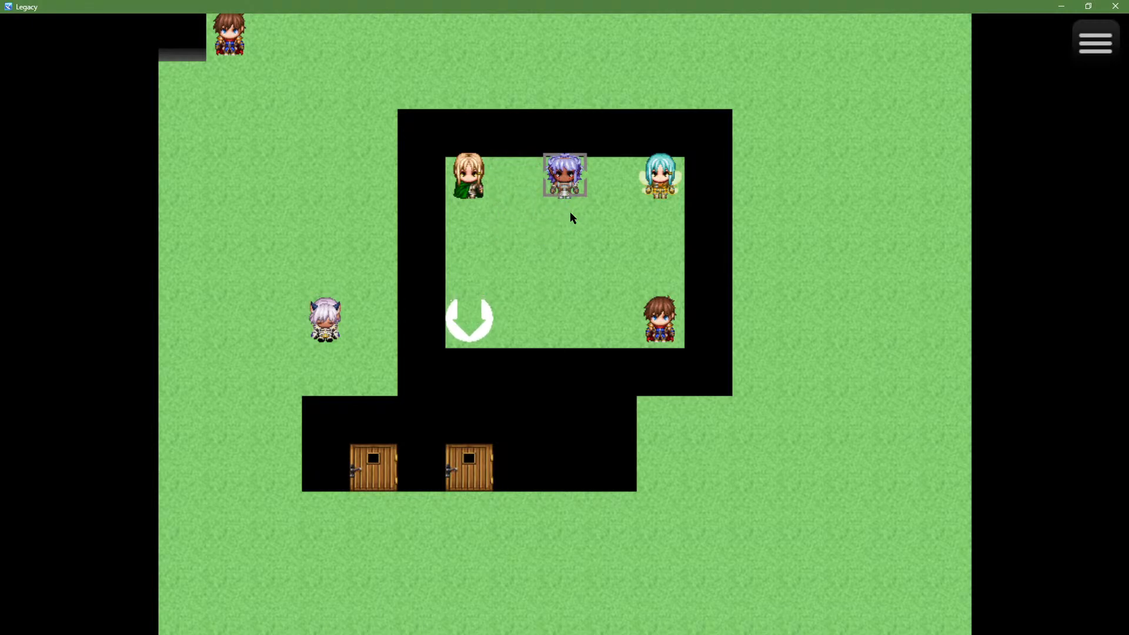
{"action": "key", "text": "Left"}
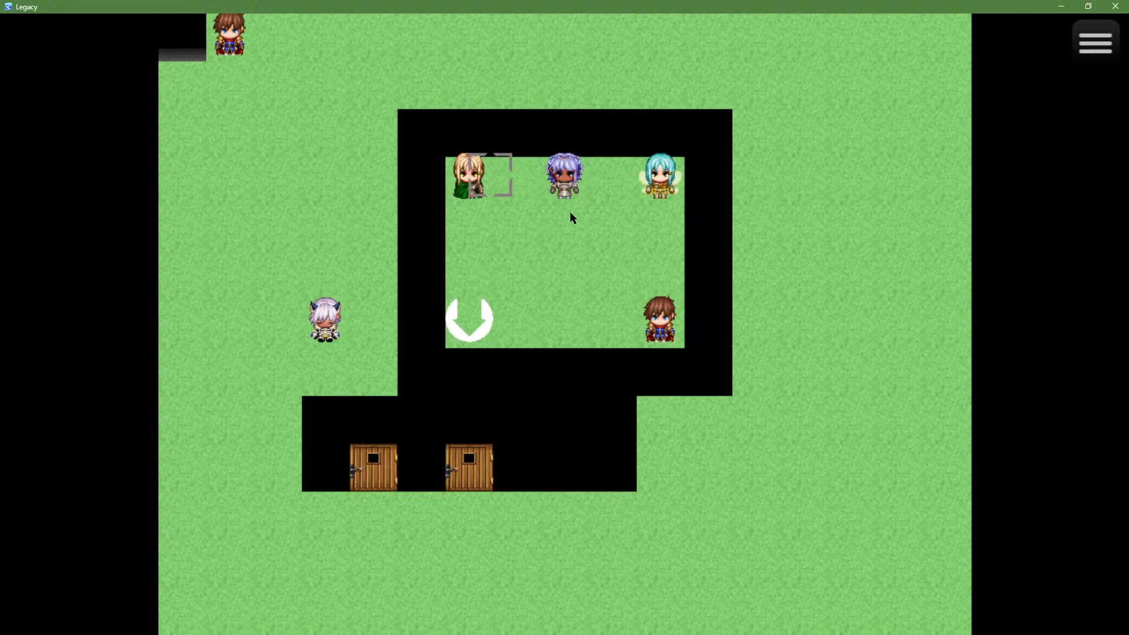
{"action": "key", "text": "Right"}
{"action": "key", "text": "Right"}
{"action": "key", "text": "Left"}
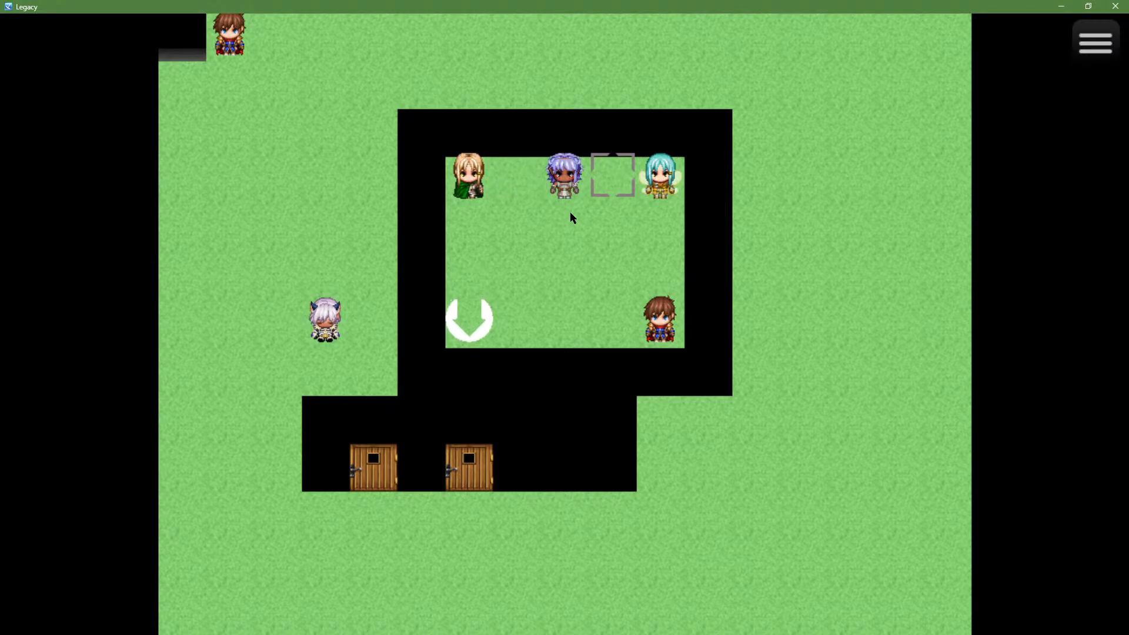